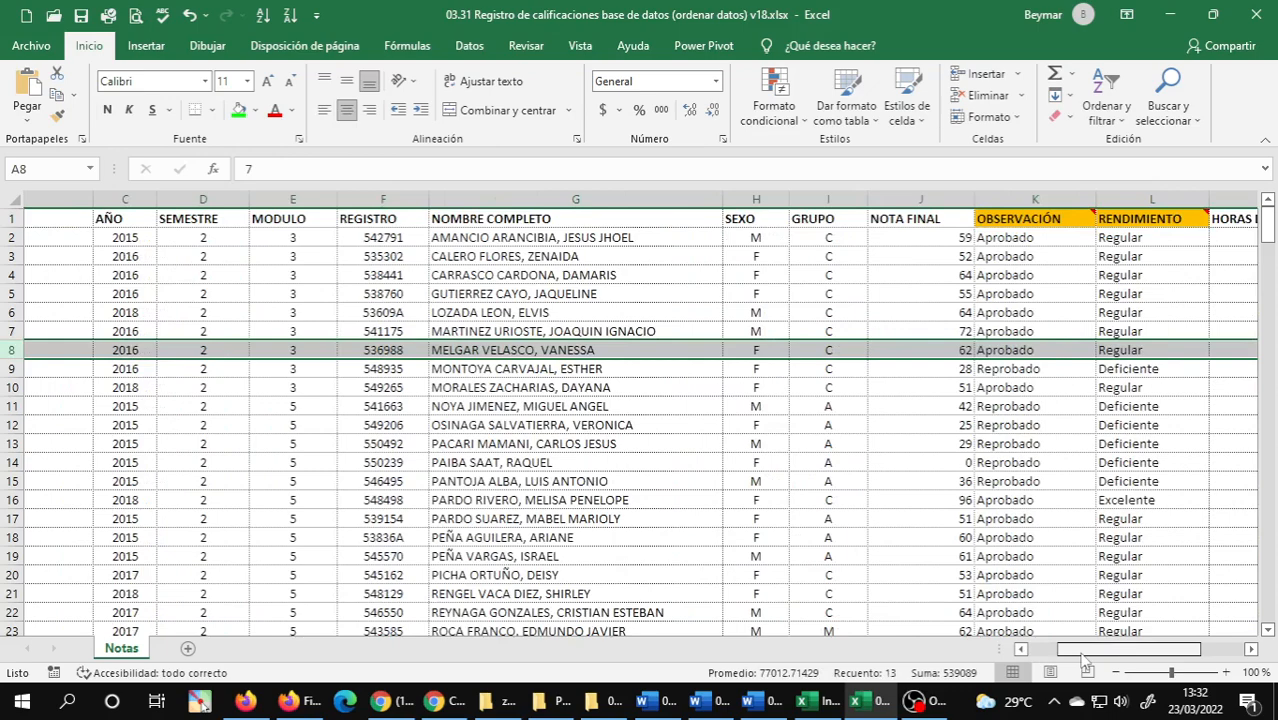
Clear the row selection and return to cell A1 of the Notas sheet.
mouse_move(1082, 654)
left_mouse_down()
mouse_move(1128, 656)
mouse_move(1060, 656)
left_mouse_up()
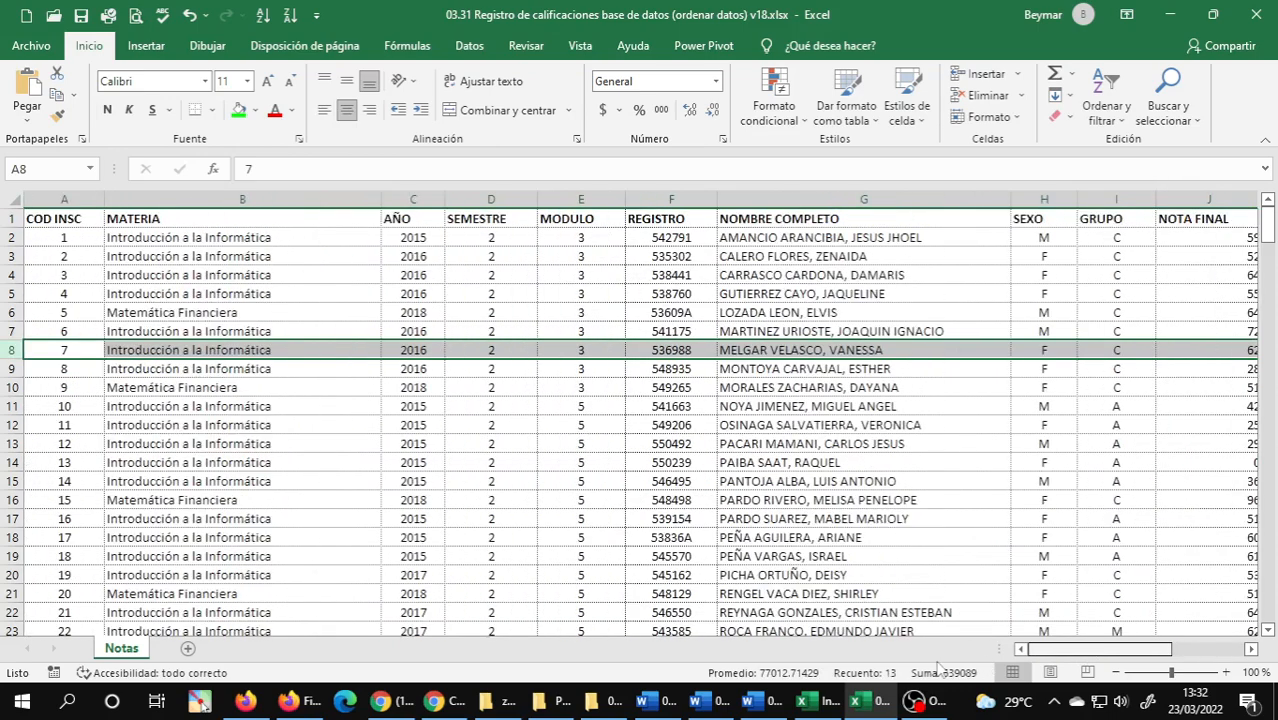
left_click(325, 447)
key("ctrl+Home")
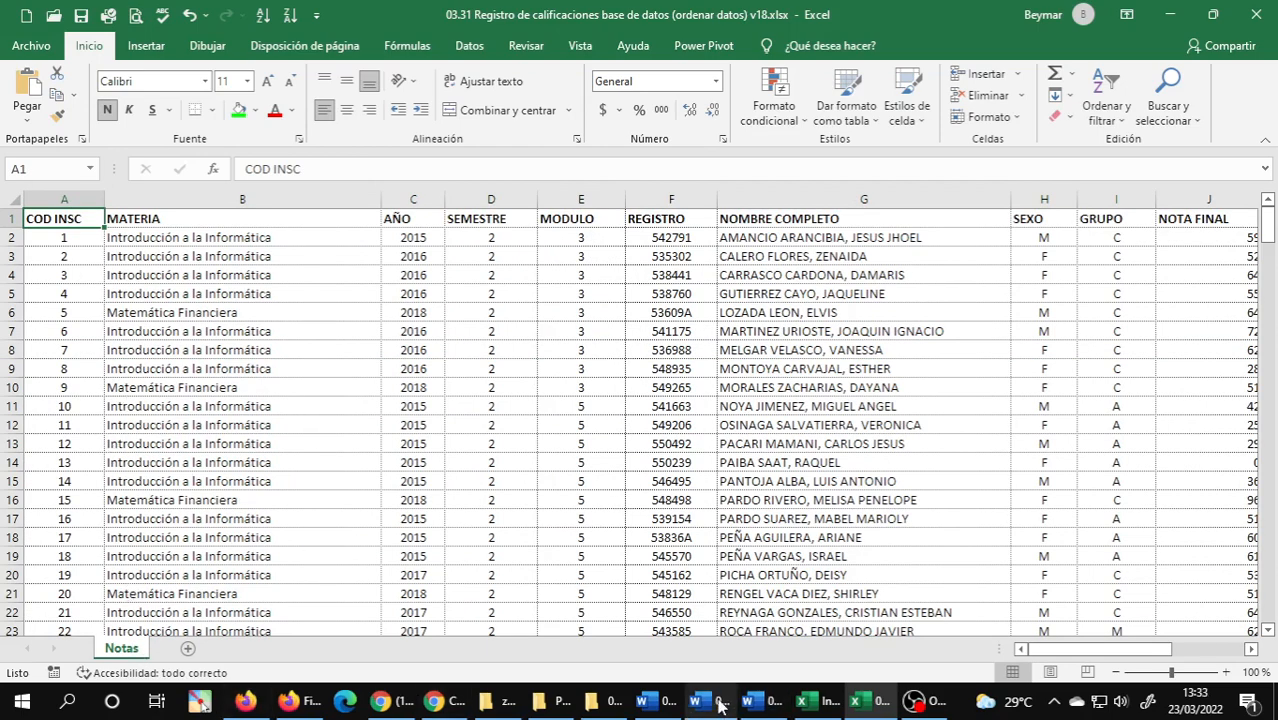
Switch to Word and close the class plan and class objectives documents, keeping the Unidad 3 Excel document open.
left_click(757, 703)
left_click(700, 703)
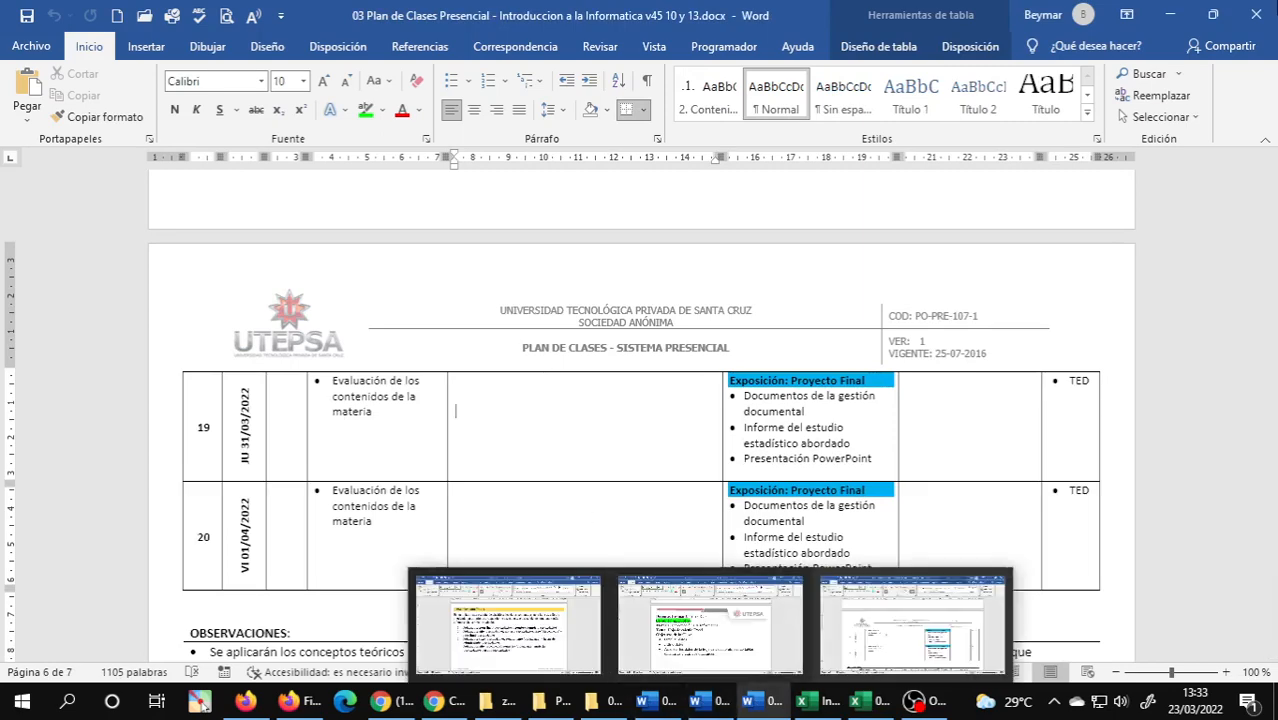
left_click(1257, 14)
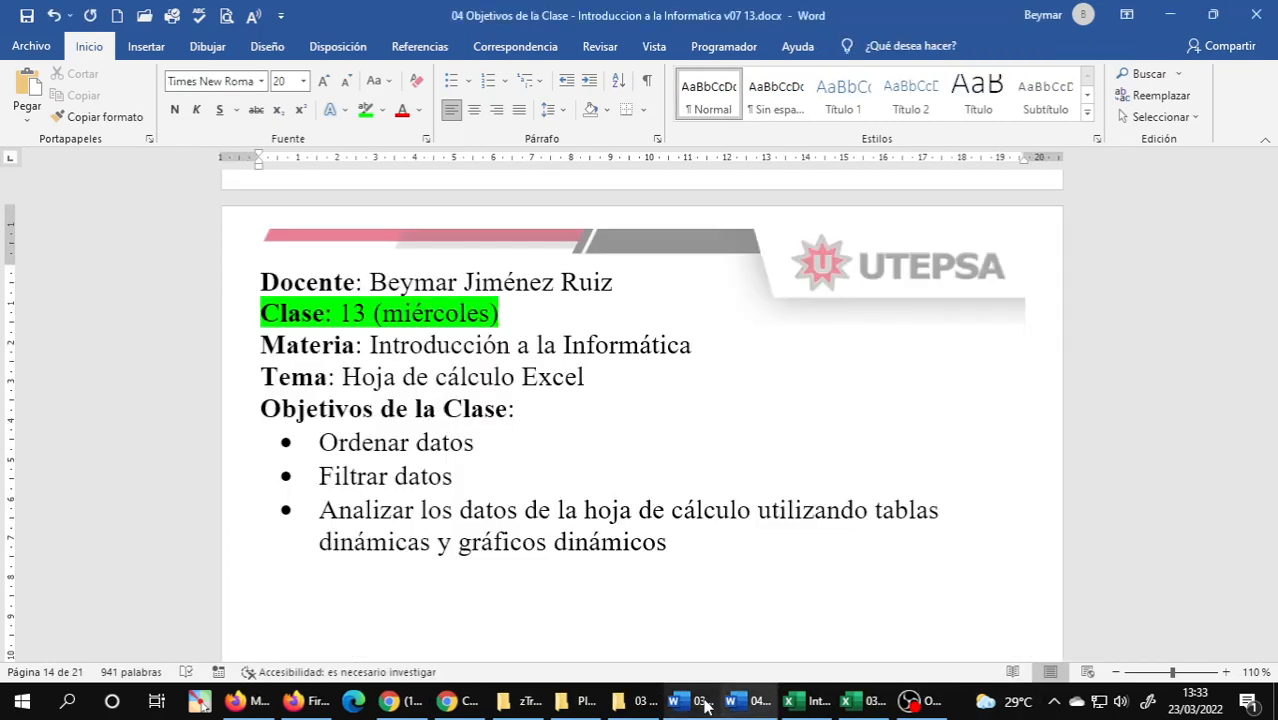
mouse_move(714, 690)
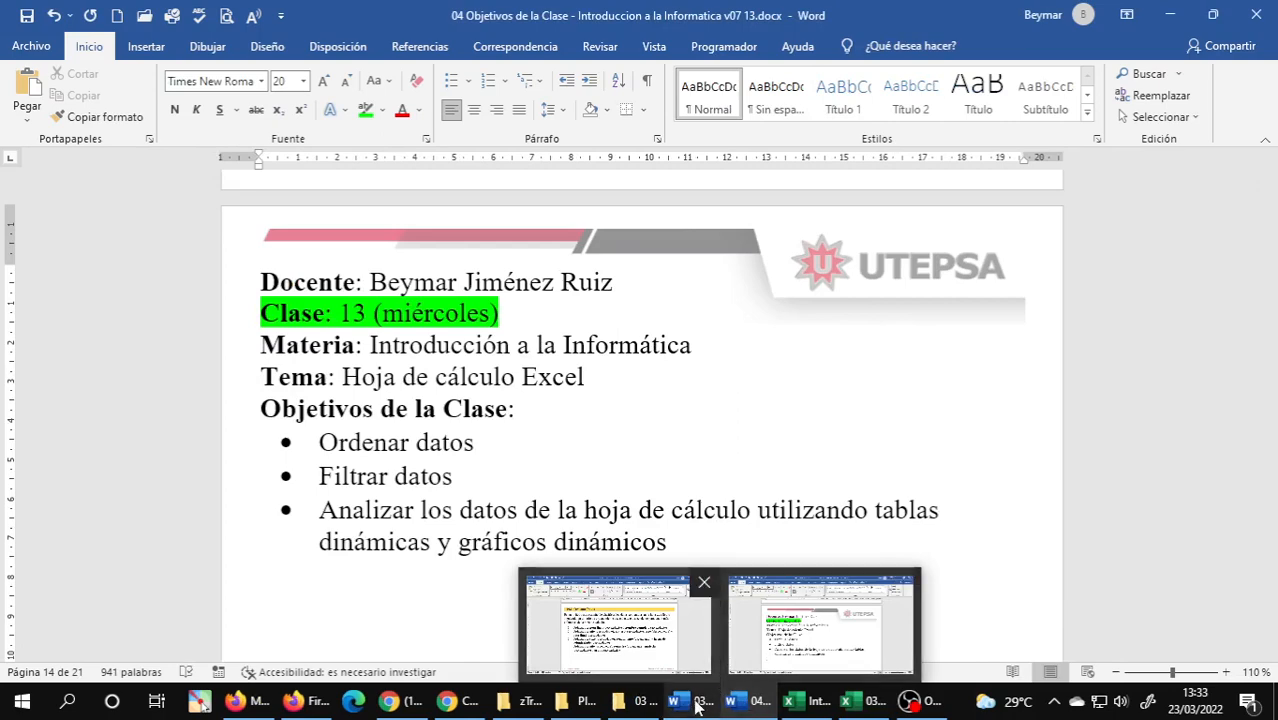
left_click(1258, 15)
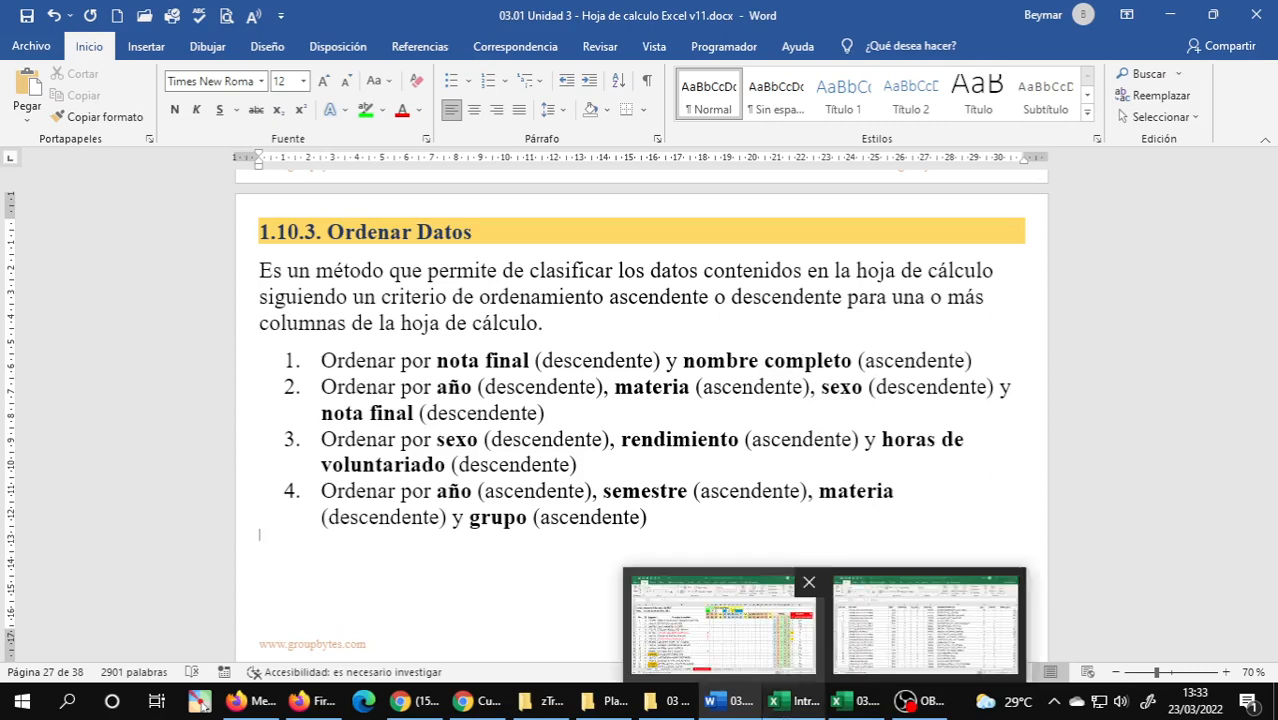
Switch to the grades workbook in Excel, duplicate the Notas sheet and name the copy Ordenar1.
left_click(858, 703)
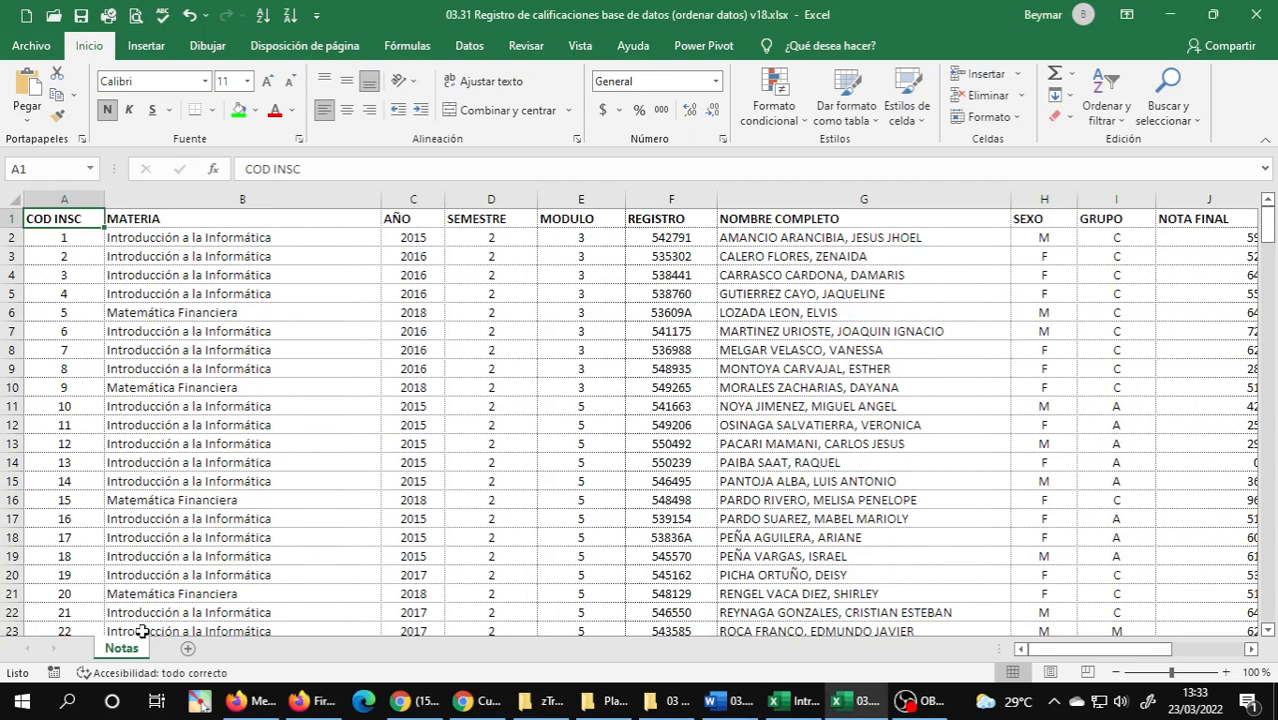
left_click_drag(138, 650, 181, 652)
double_click(186, 650)
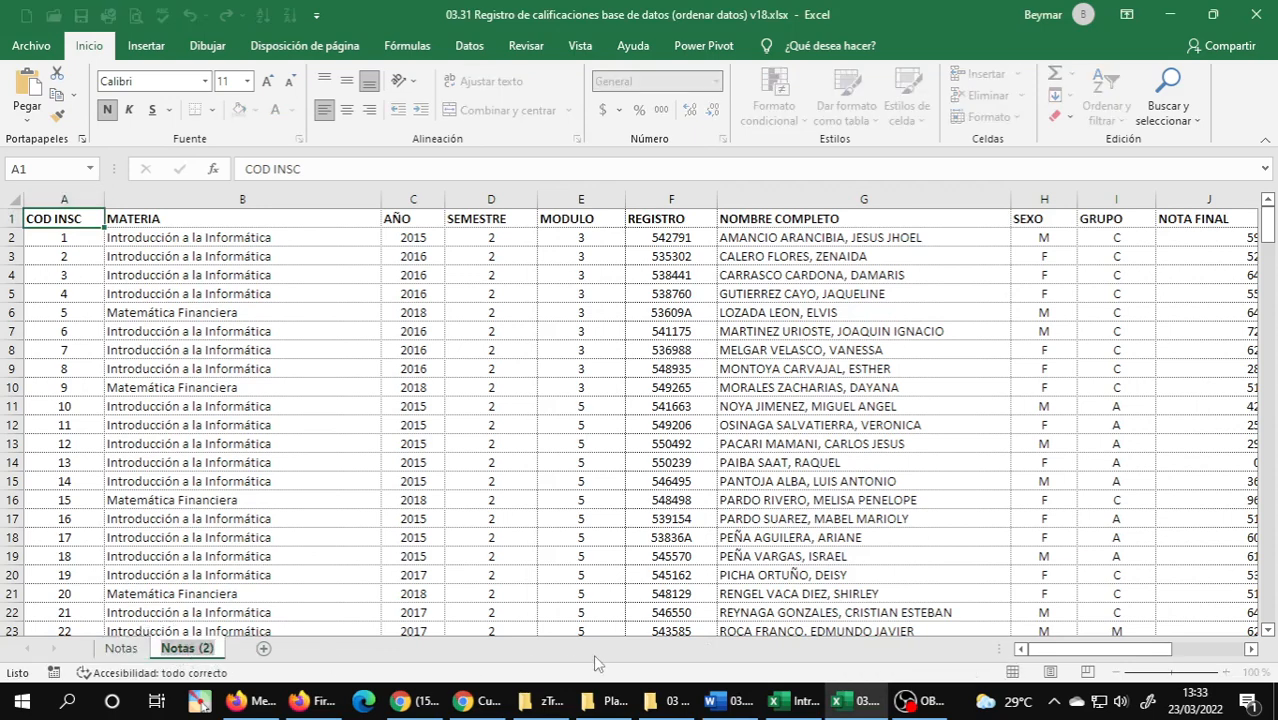
type("O")
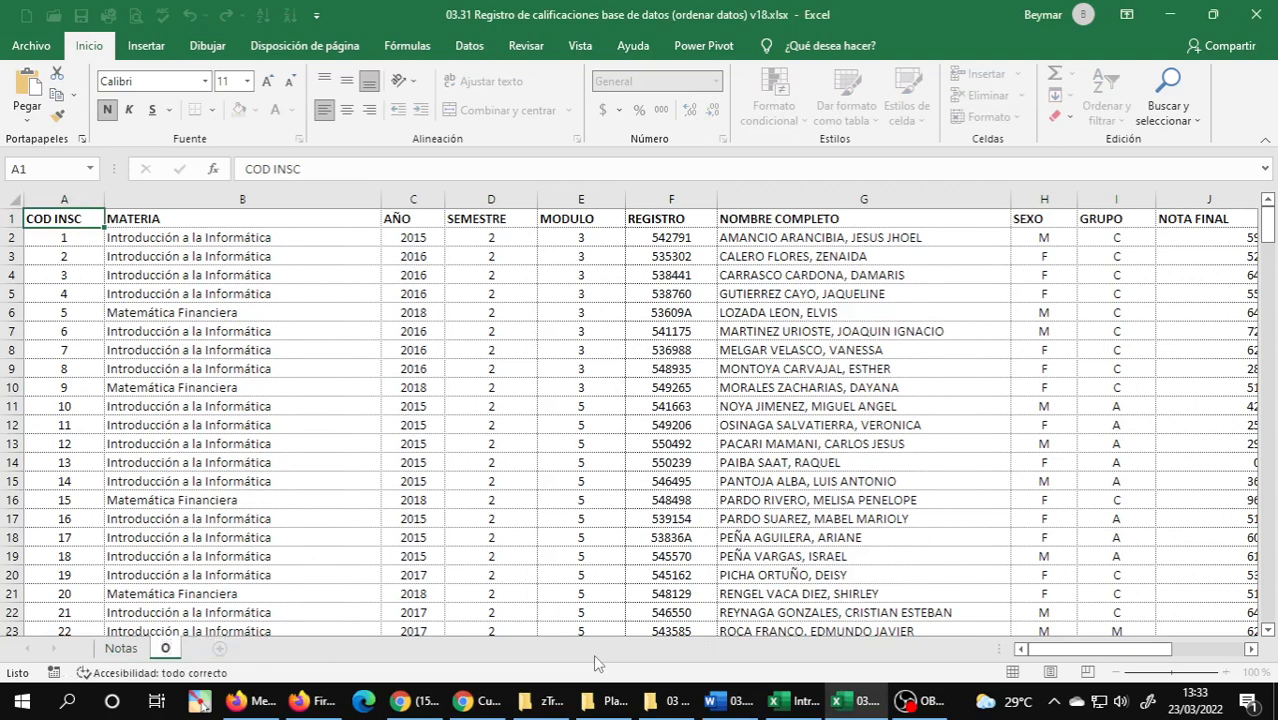
type("rde")
key("BackSpace")
key("BackSpace")
key("BackSpace")
key("BackSpace")
type("Ordenar1")
key("Return")
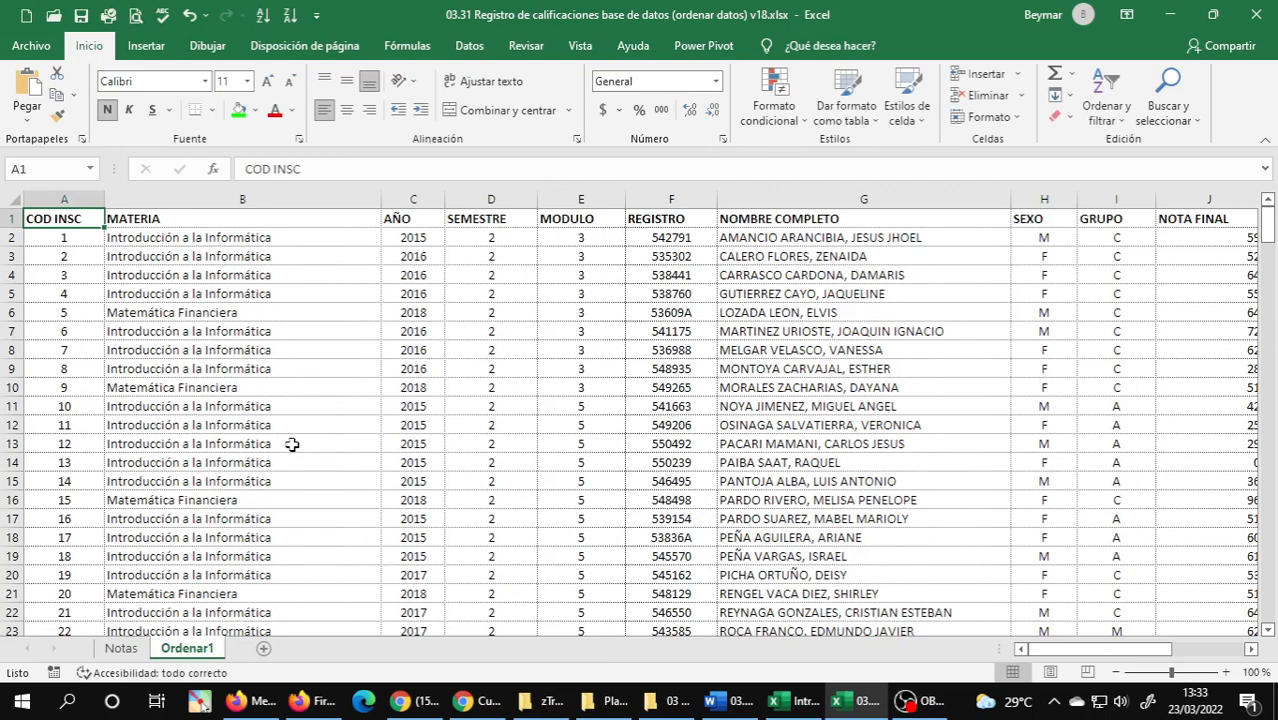
Check the criteria of the first sorting exercise in the Word document and return to the grades workbook in Excel.
mouse_move(851, 714)
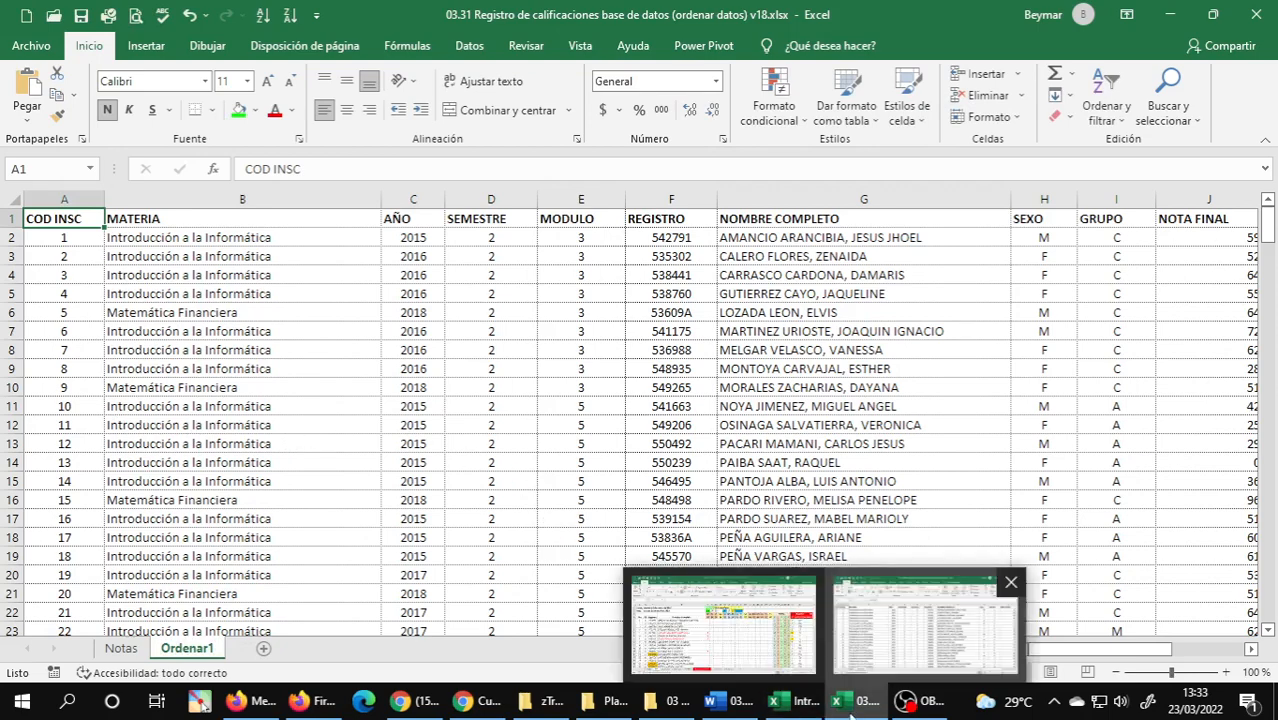
left_click(738, 703)
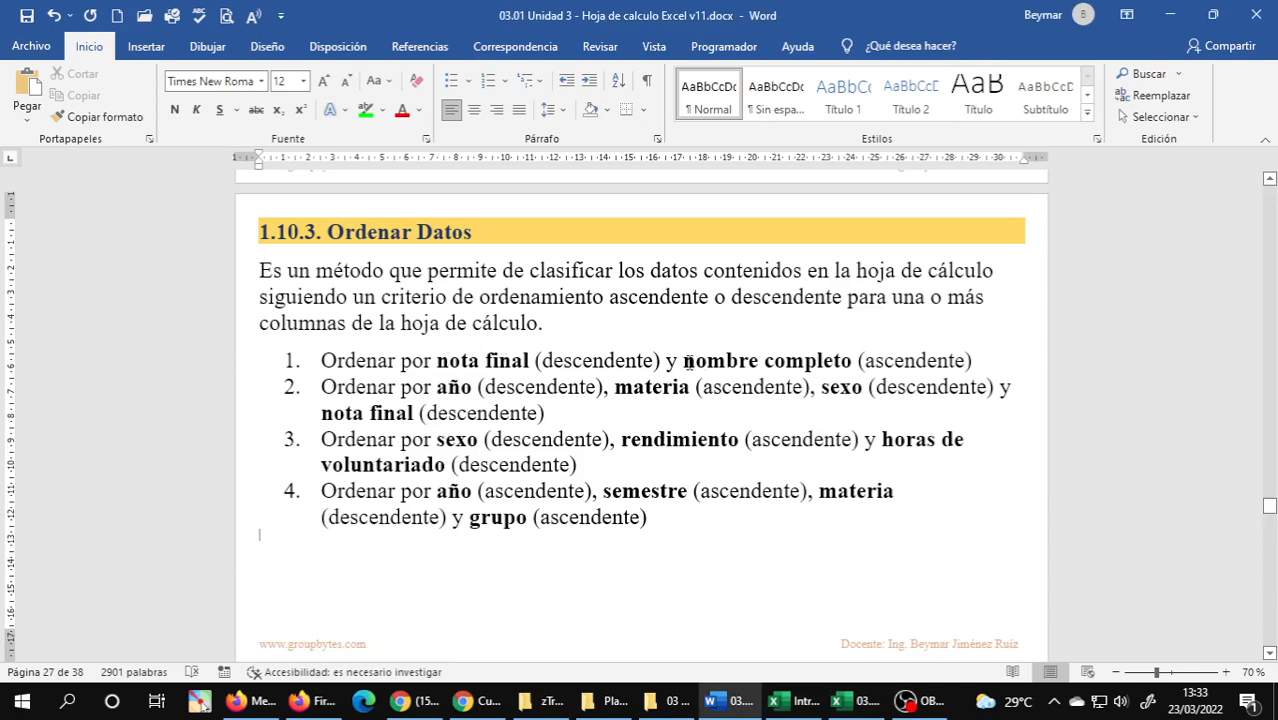
left_click(855, 703)
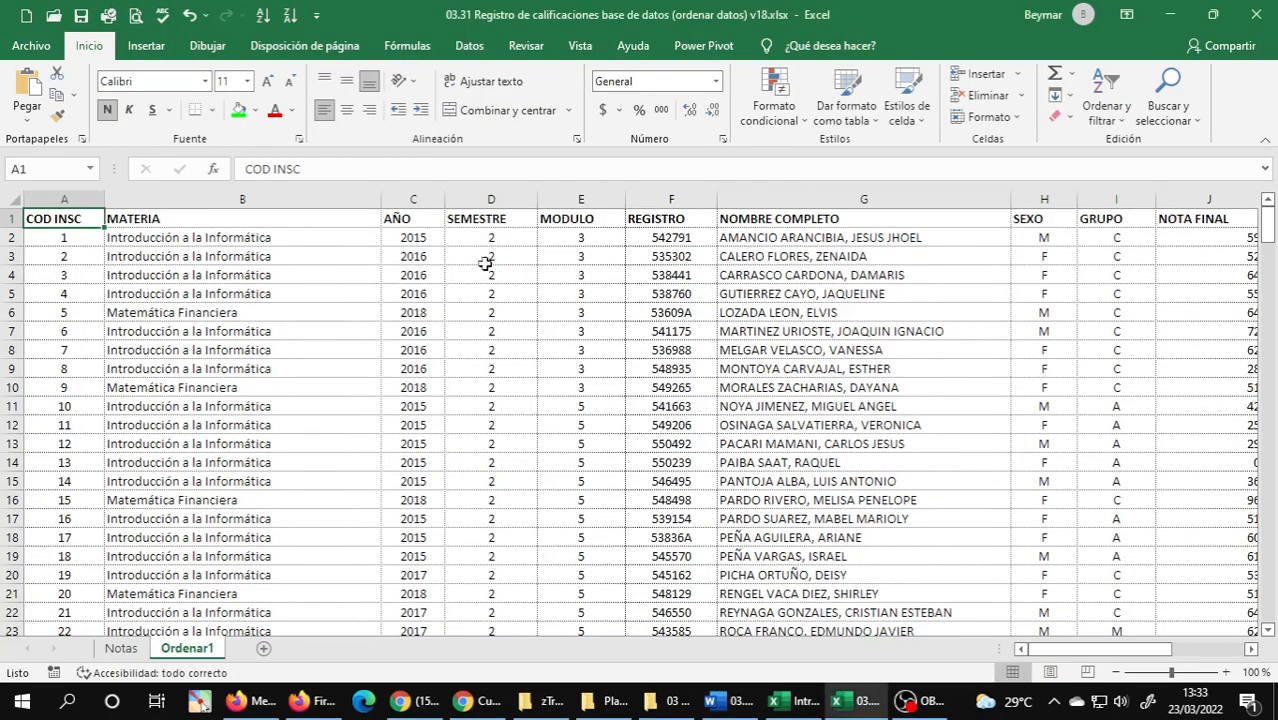
Fill the NOMBRE COMPLETO and NOTA FINAL header cells with green on the Ordenar1 sheet.
left_click(744, 217)
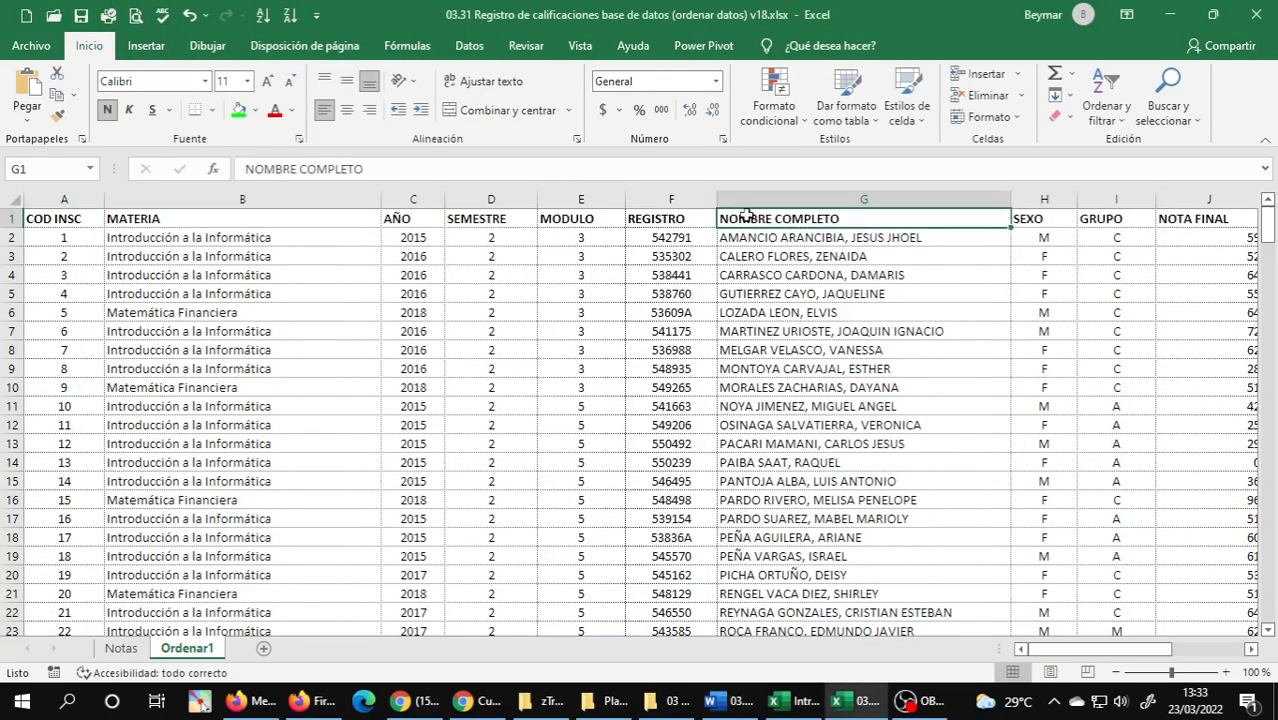
left_click(243, 111)
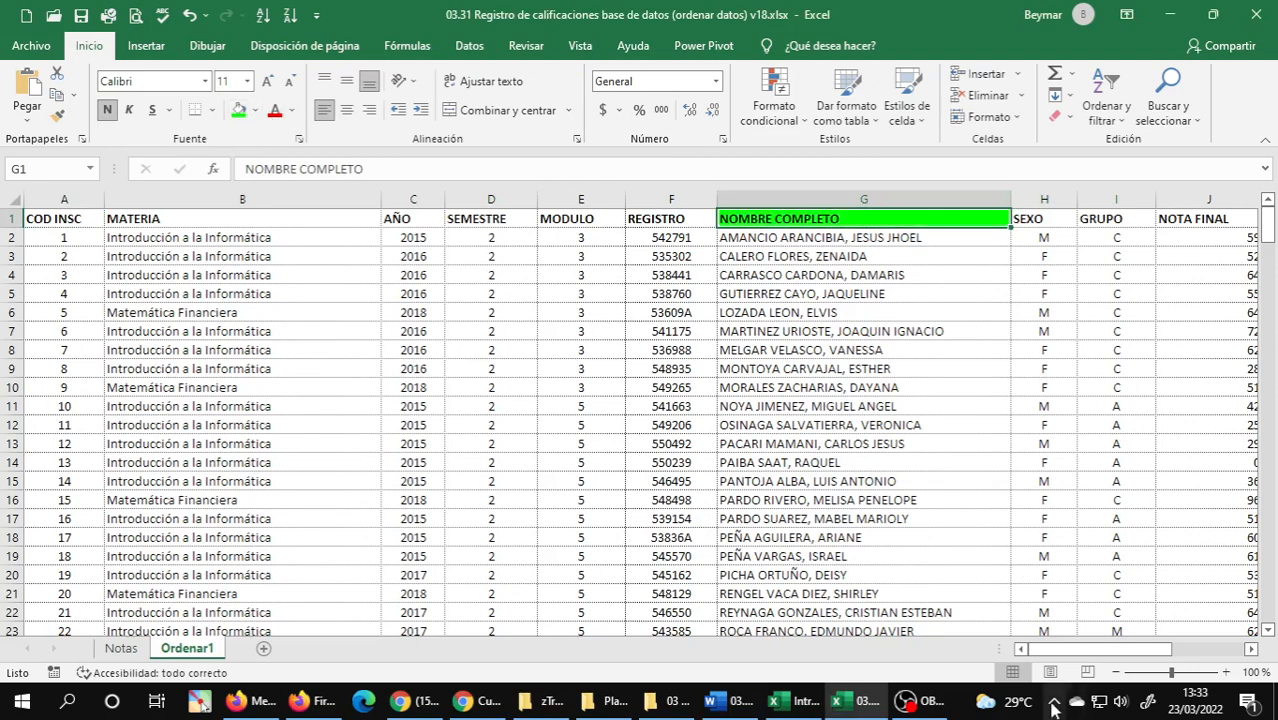
left_click_drag(1048, 660, 1110, 660)
left_click(664, 218)
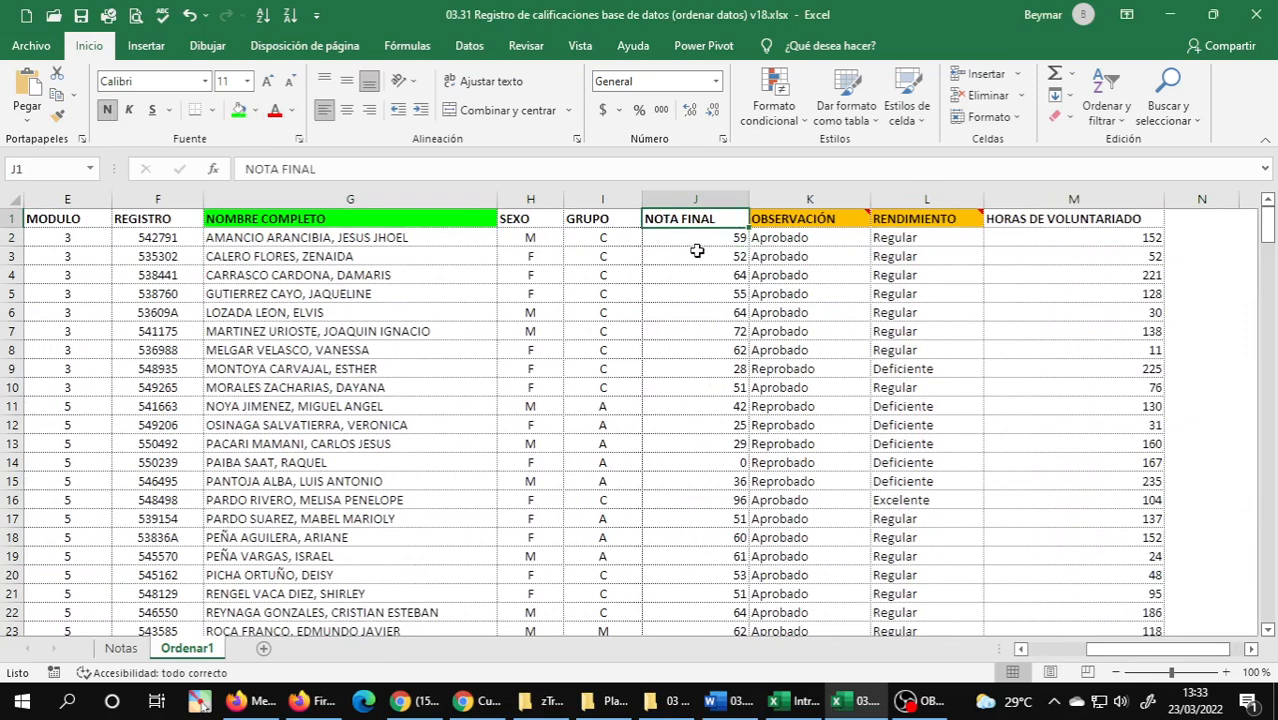
left_click(240, 110)
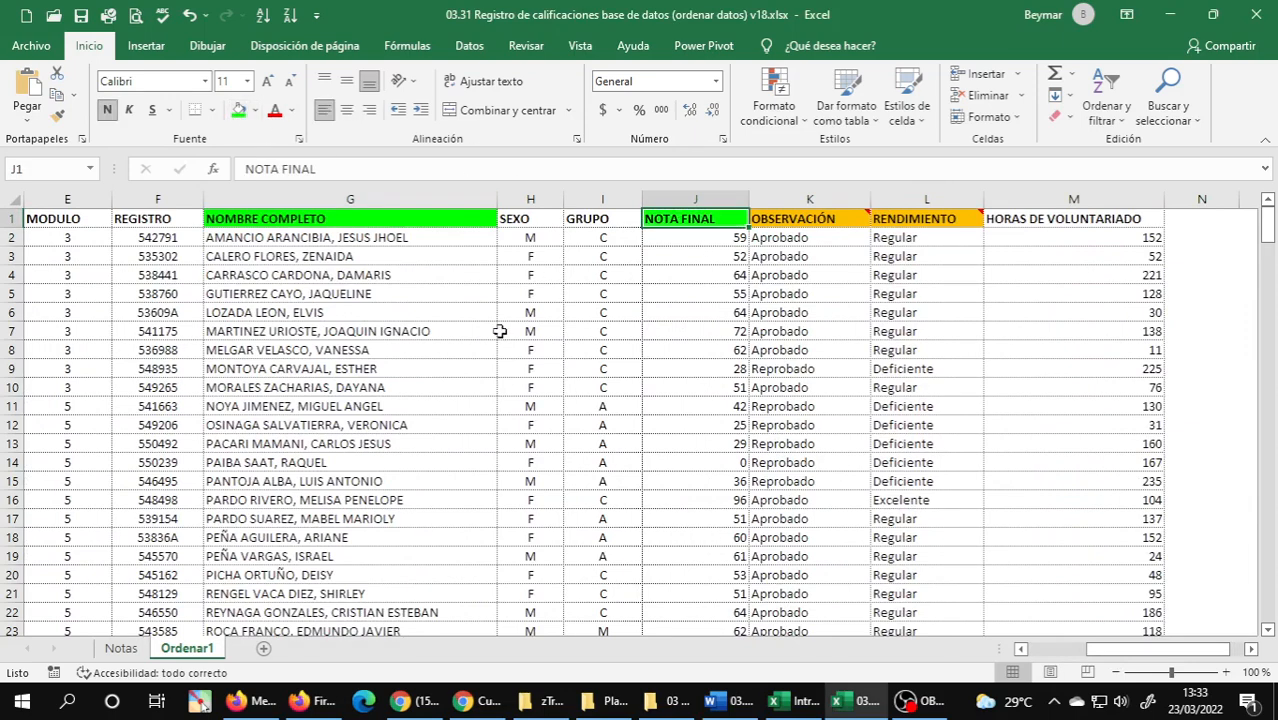
Start a custom sort of the Ordenar1 data with NOTA FINAL as the first level, ordered De mayor a menor per the Word exercise.
left_click(338, 272)
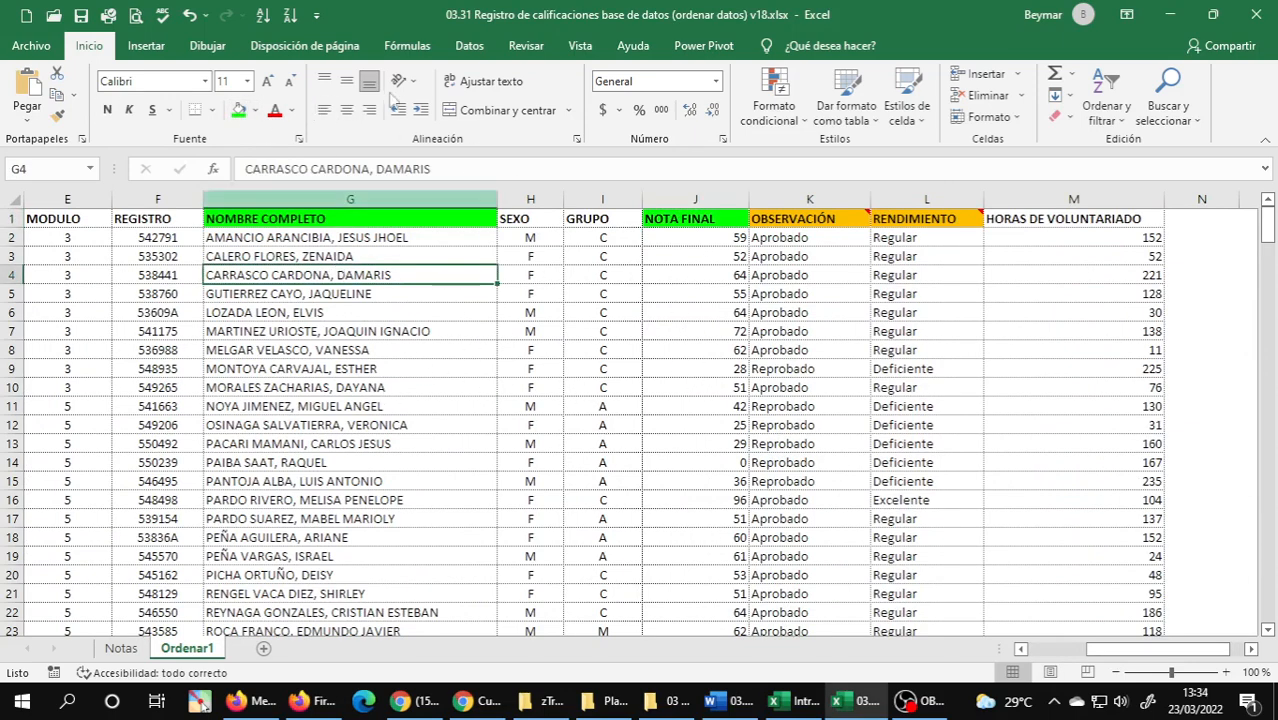
left_click(468, 48)
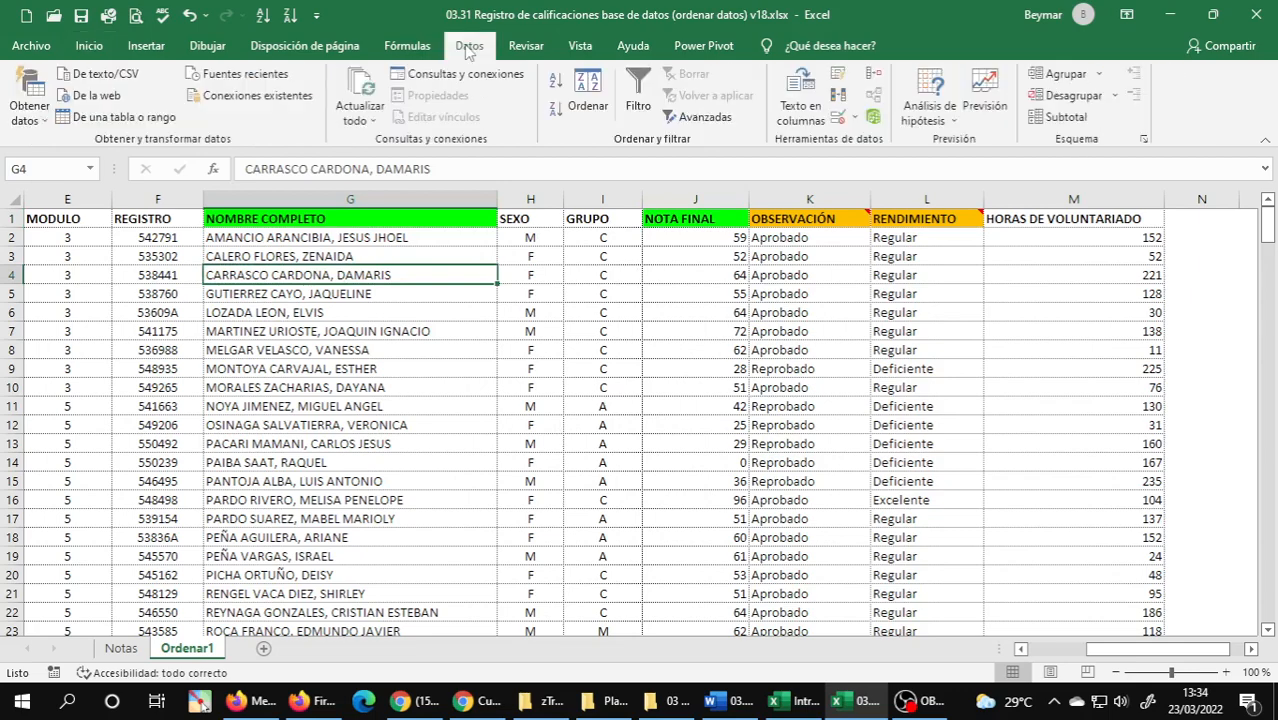
left_click(587, 90)
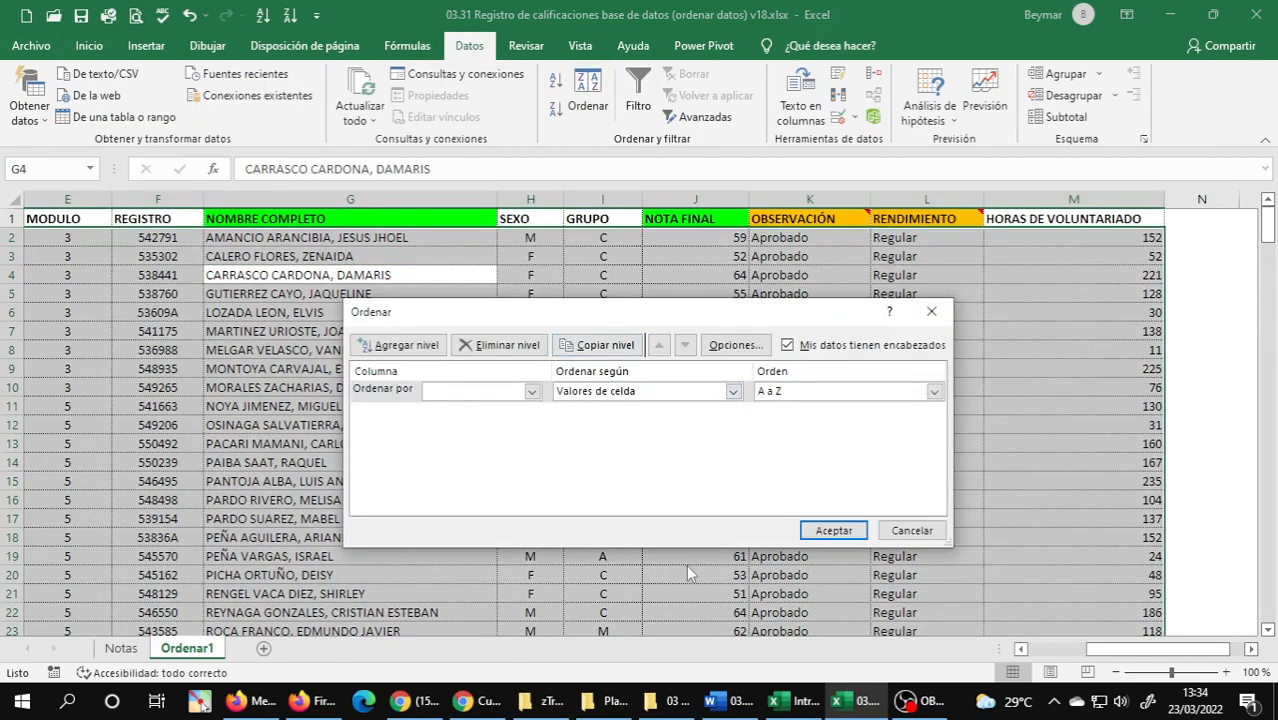
left_click(728, 700)
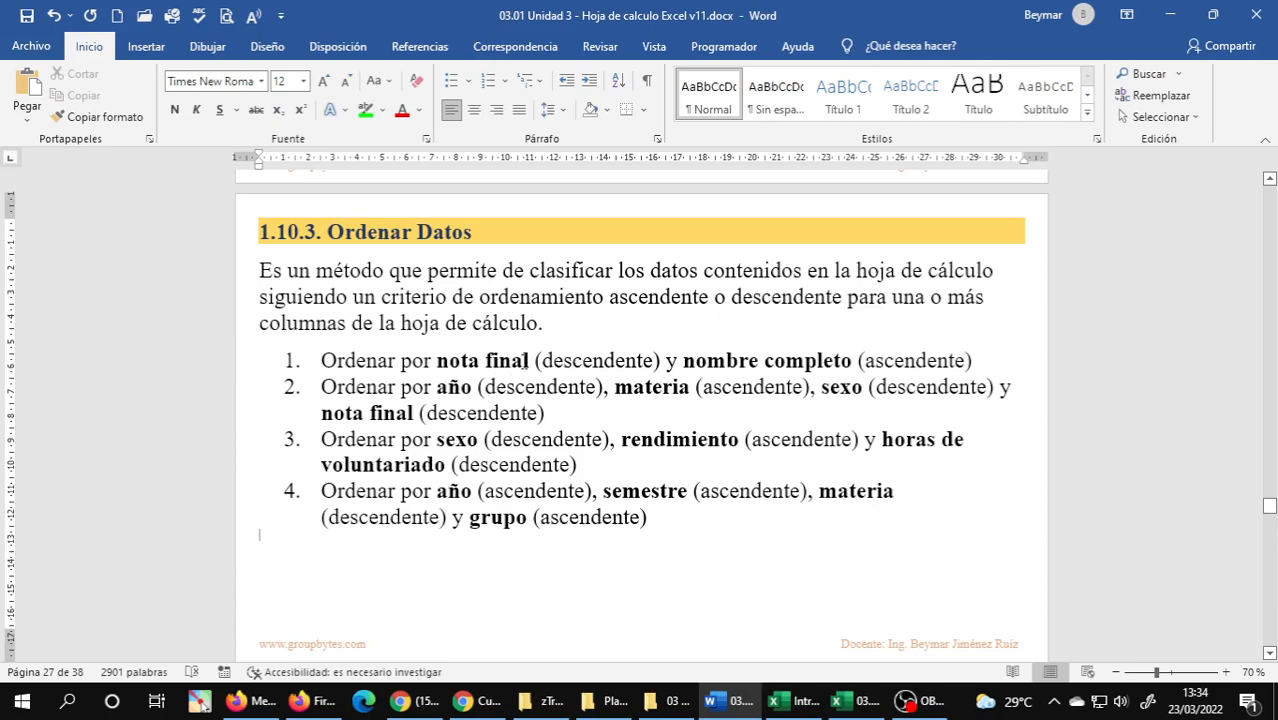
left_click(855, 700)
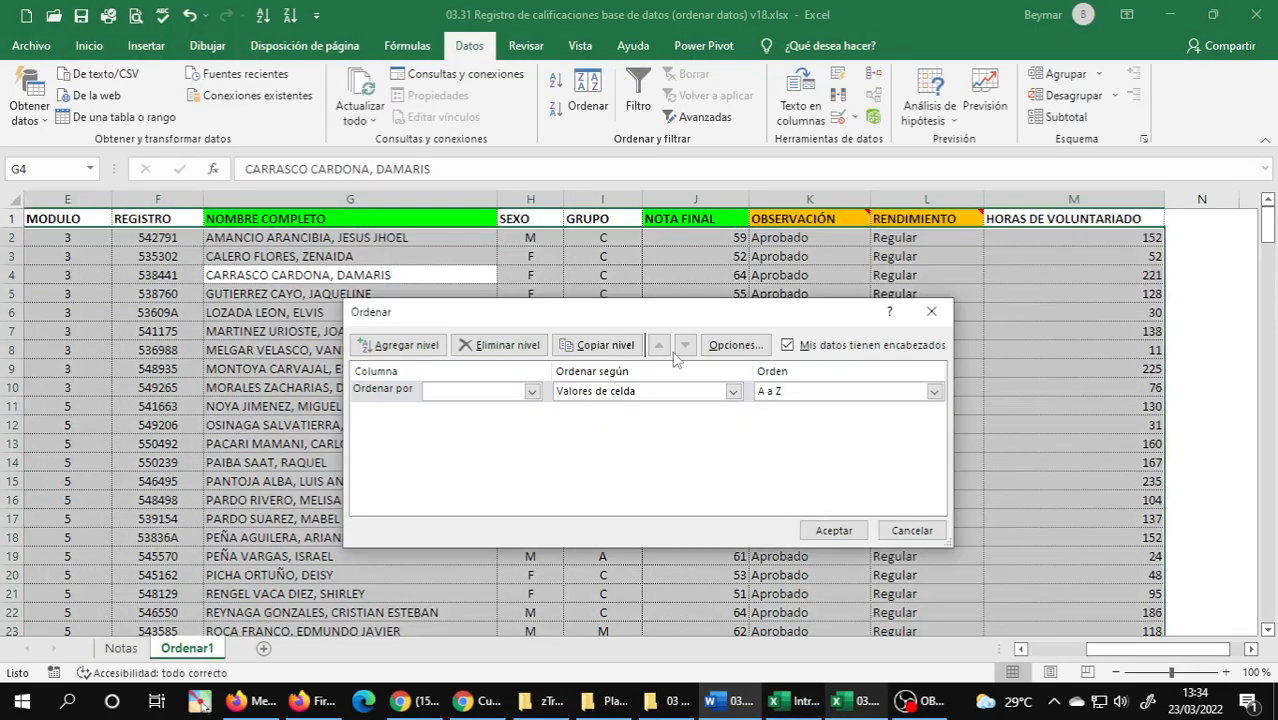
left_click(532, 392)
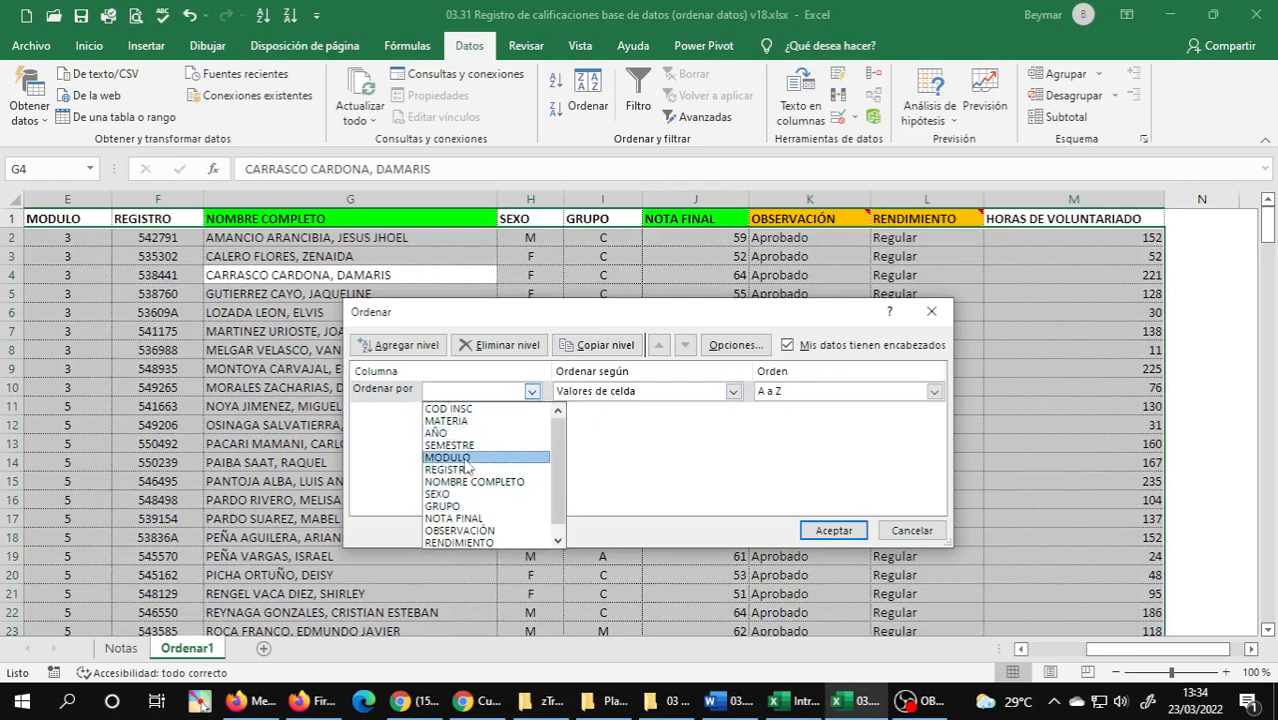
left_click(470, 519)
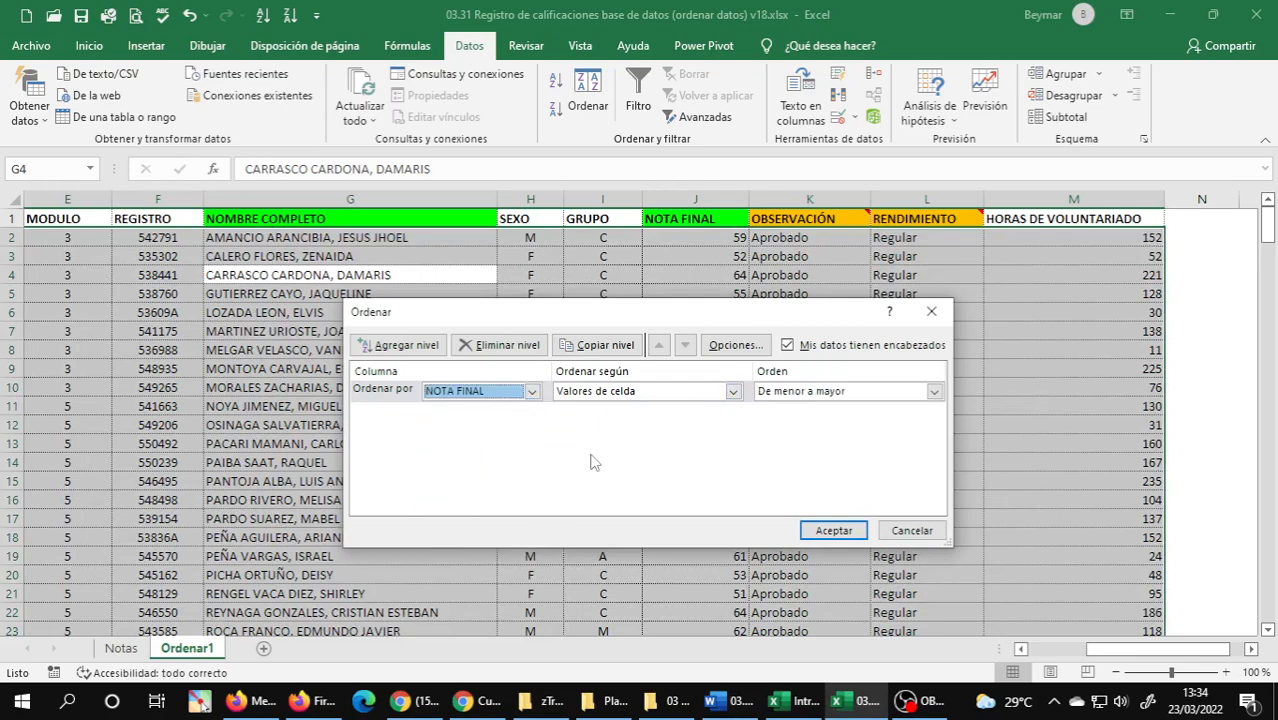
left_click(820, 396)
left_click(810, 419)
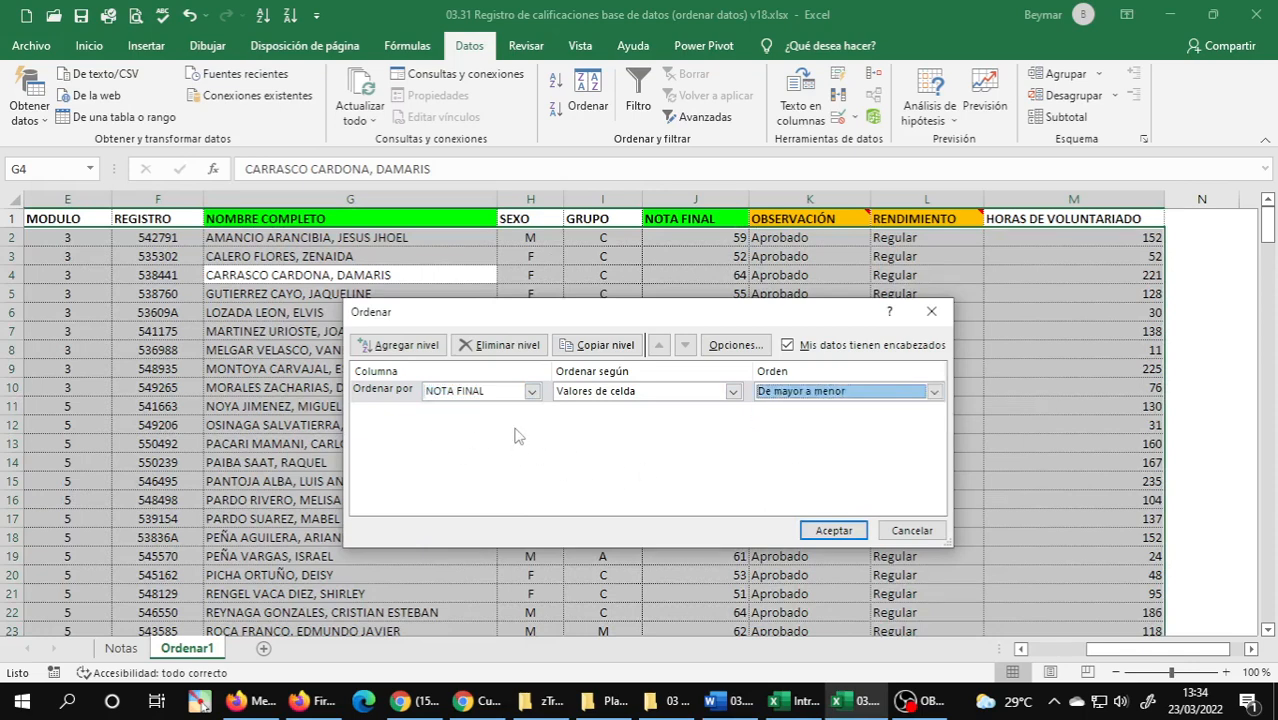
Add NOMBRE COMPLETO ordered A a Z as the second sort level, checking the Word exercise, and apply the sort.
left_click(393, 345)
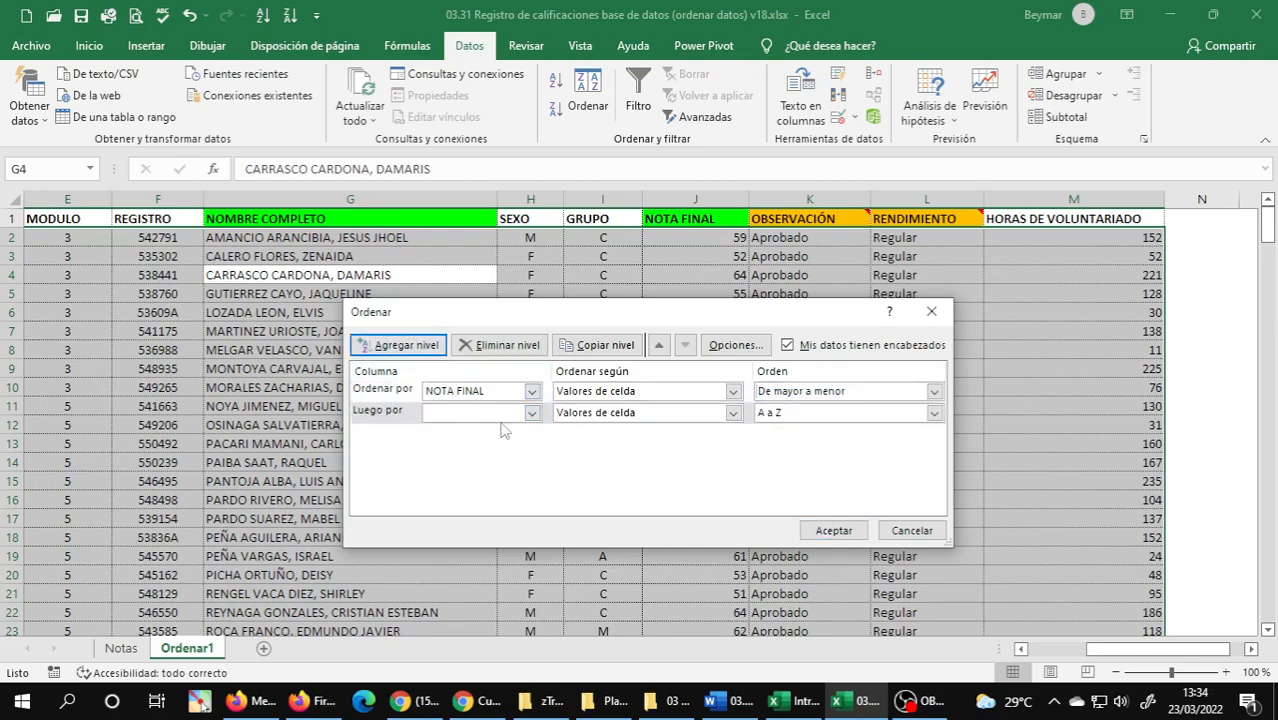
left_click(533, 413)
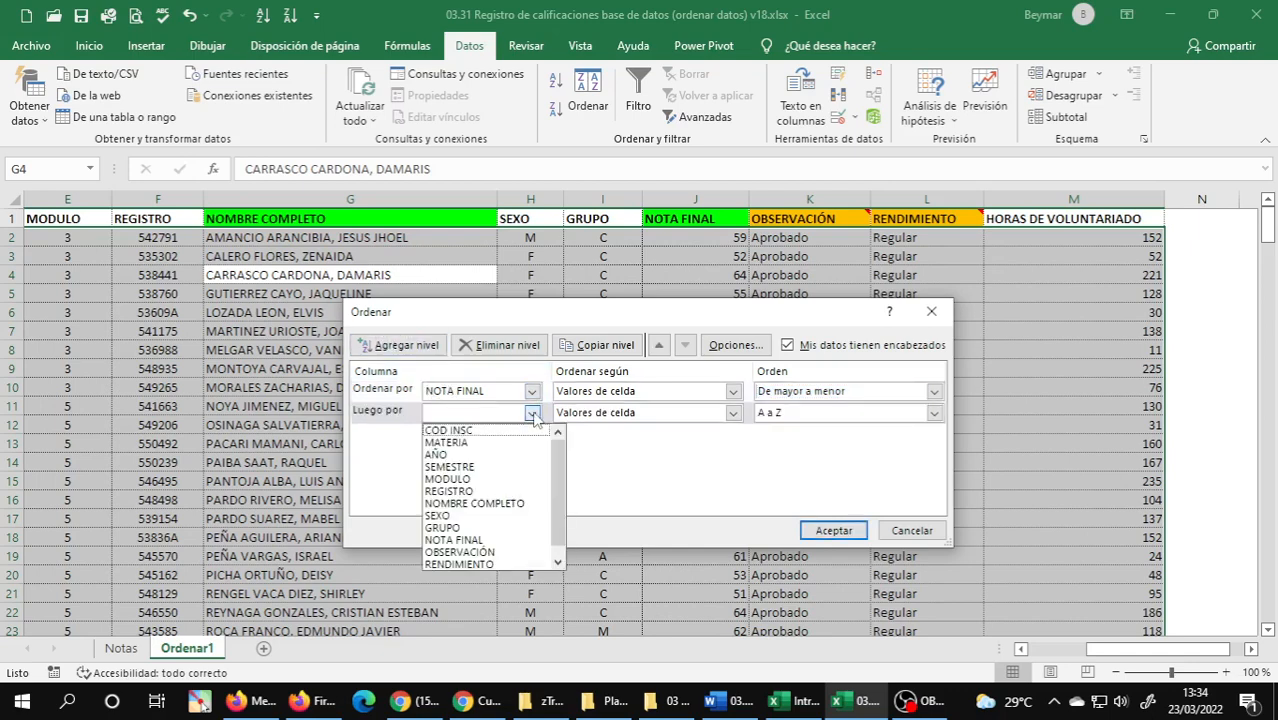
left_click(488, 507)
left_click(725, 700)
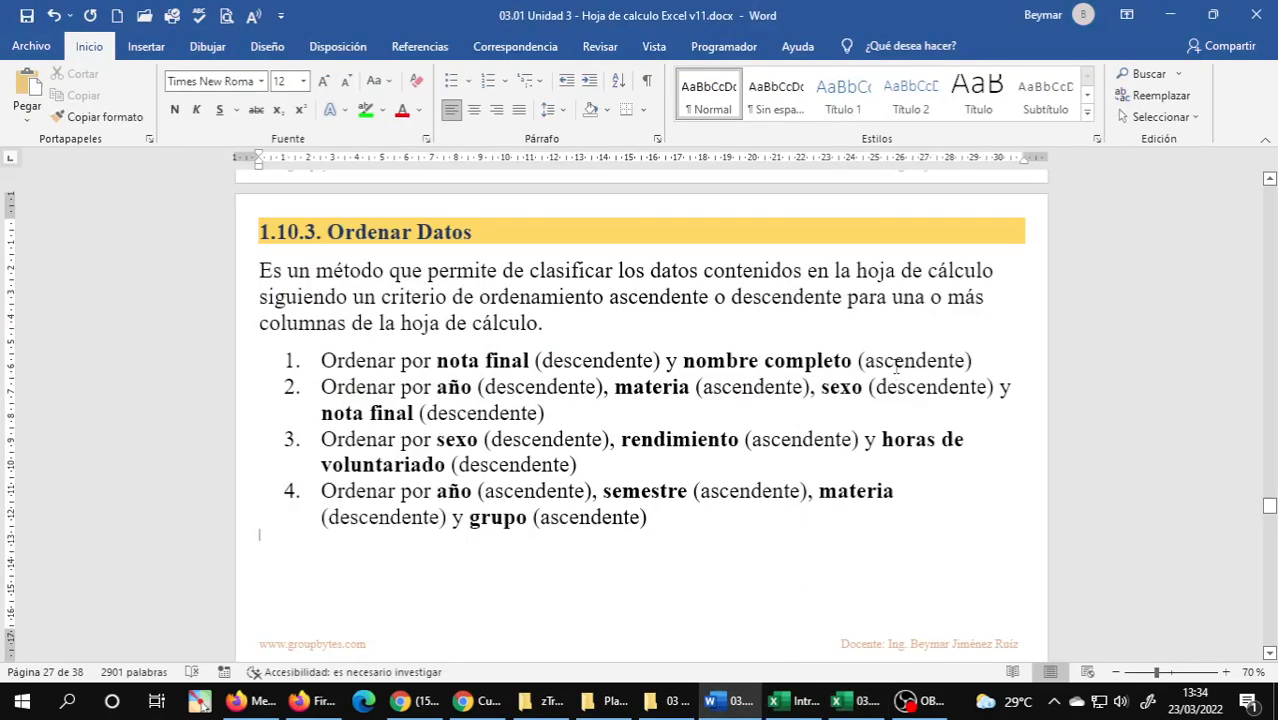
mouse_move(857, 700)
left_click(915, 625)
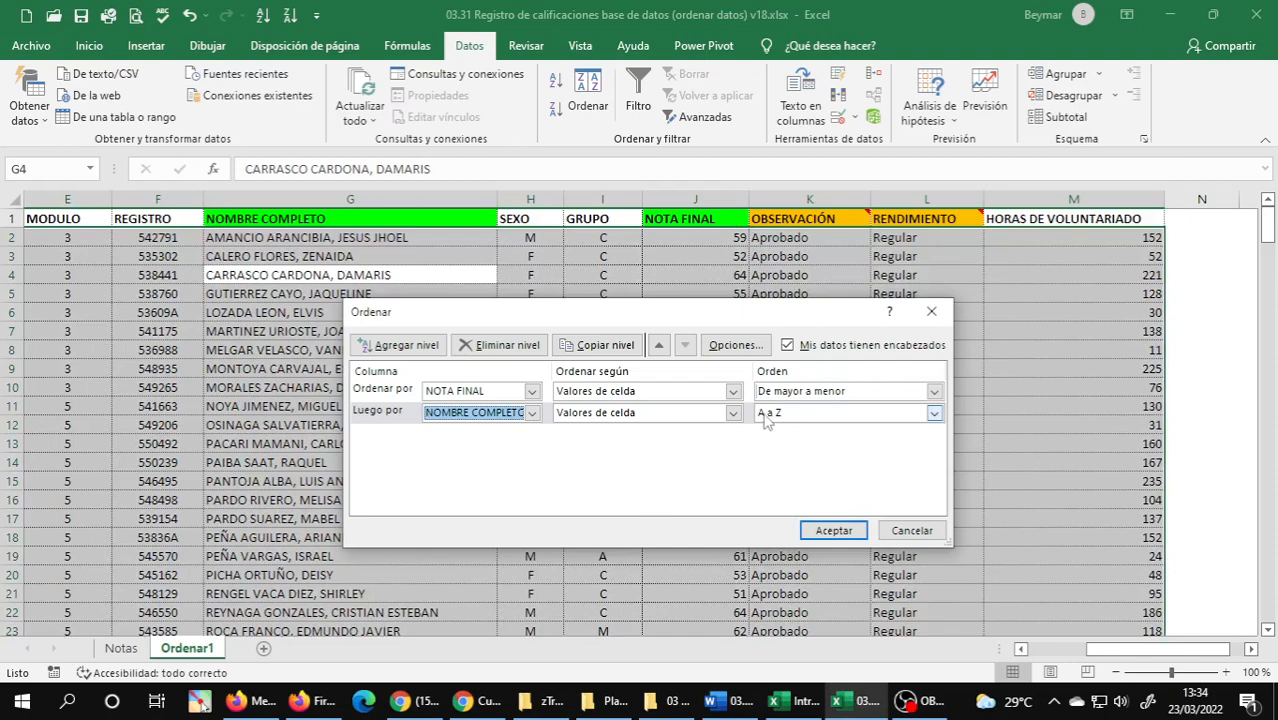
left_click(833, 531)
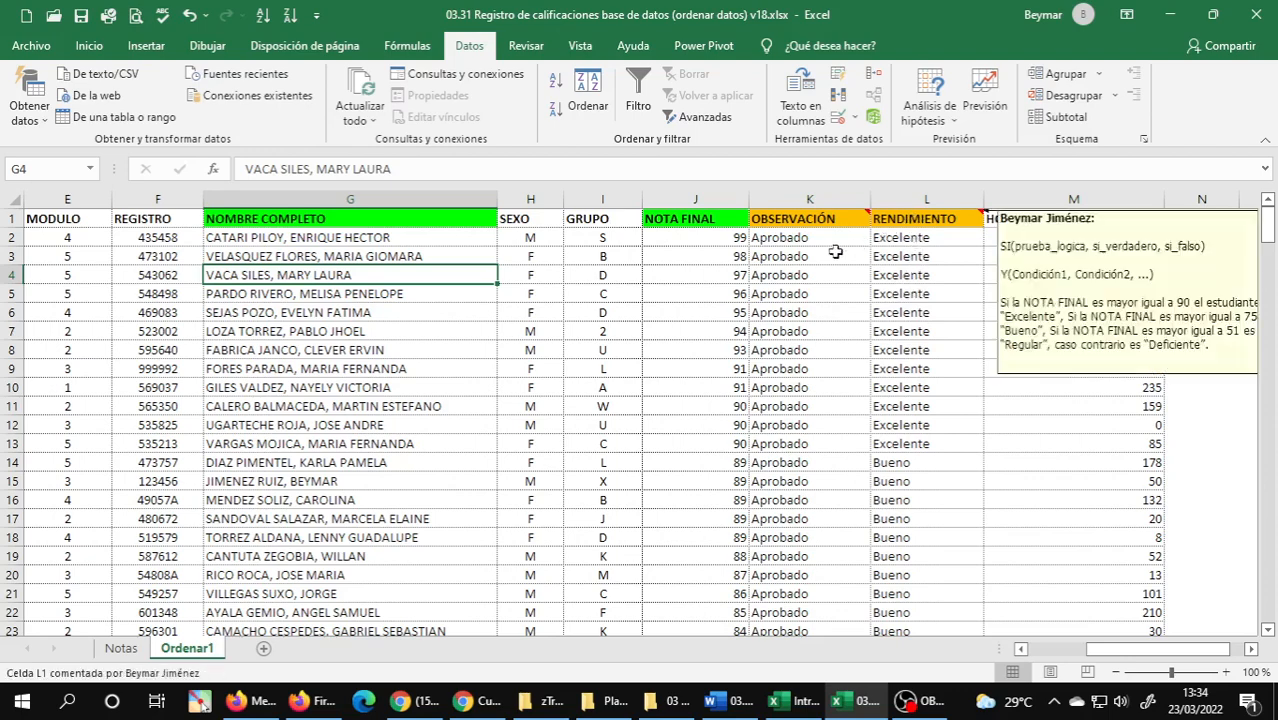
Examine the NOTA FINAL column down the sorted records to review the descending order, then return to the first rows.
left_click(704, 189)
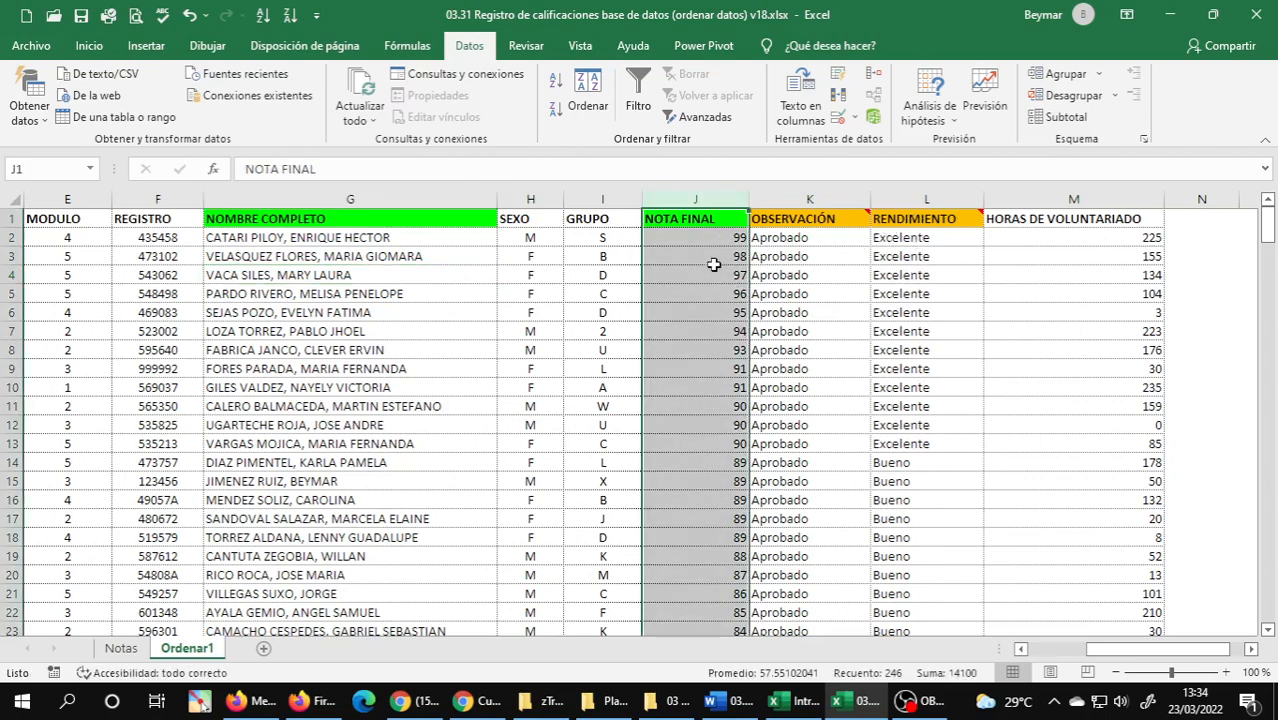
scroll(713, 264, "down", 4)
scroll(713, 264, "up", 4)
left_click(710, 238)
scroll(707, 313, "down", 18)
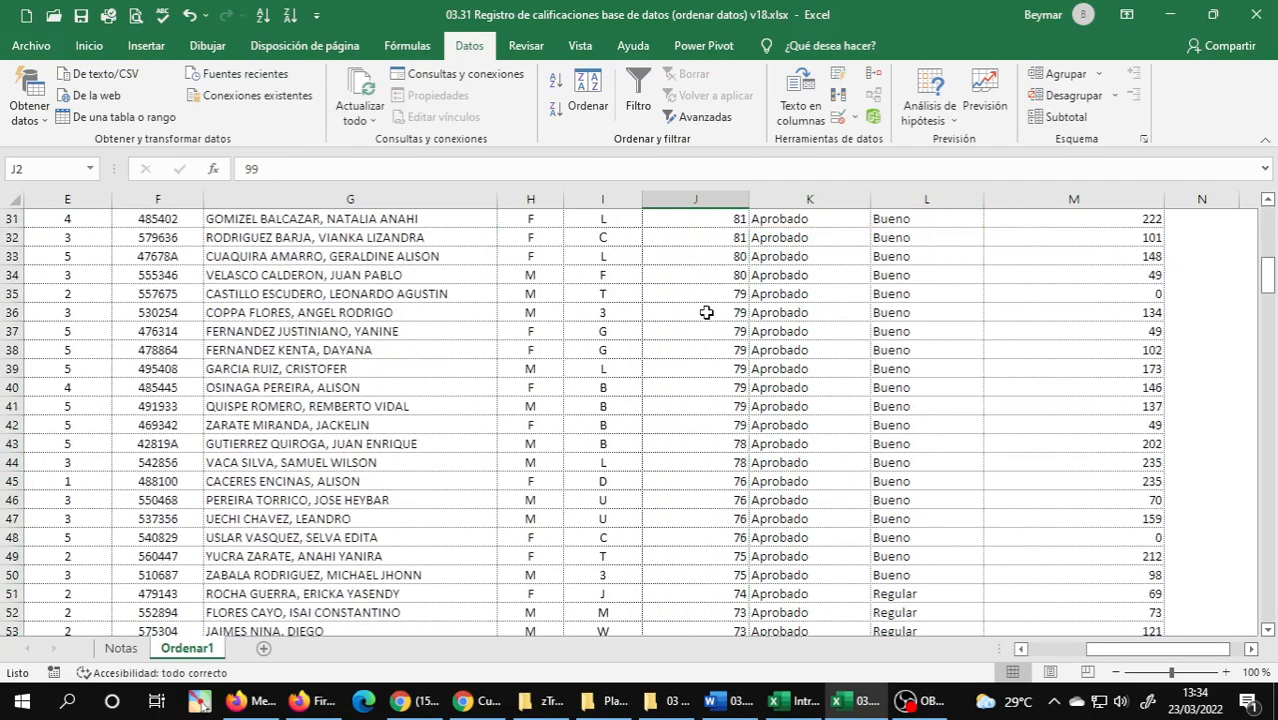
scroll(706, 312, "down", 20)
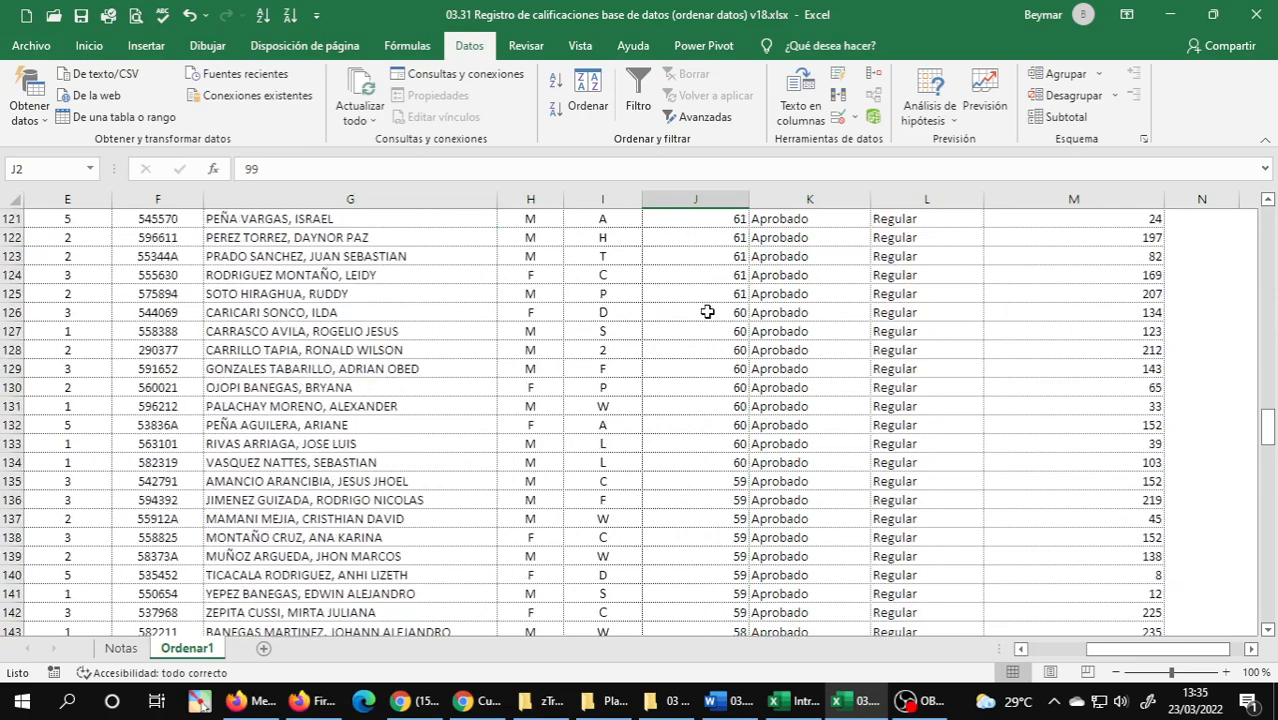
scroll(707, 312, "down", 4)
scroll(712, 300, "up", 15)
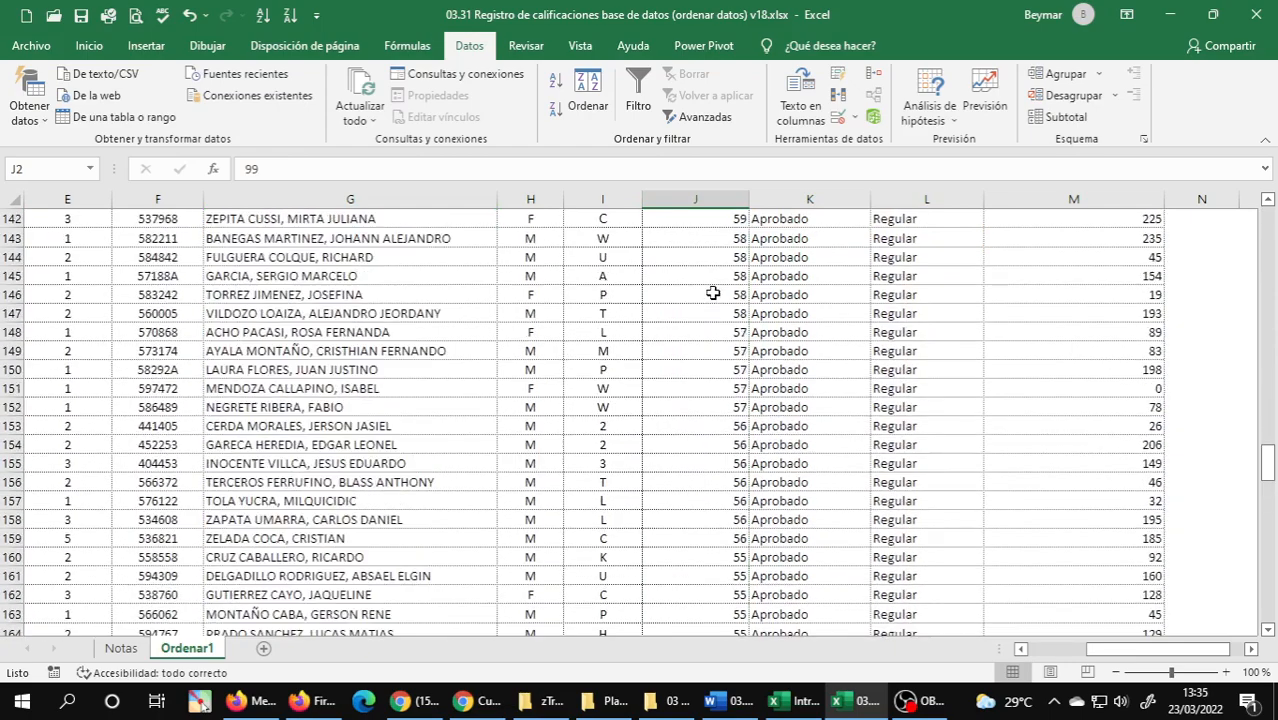
scroll(712, 288, "up", 20)
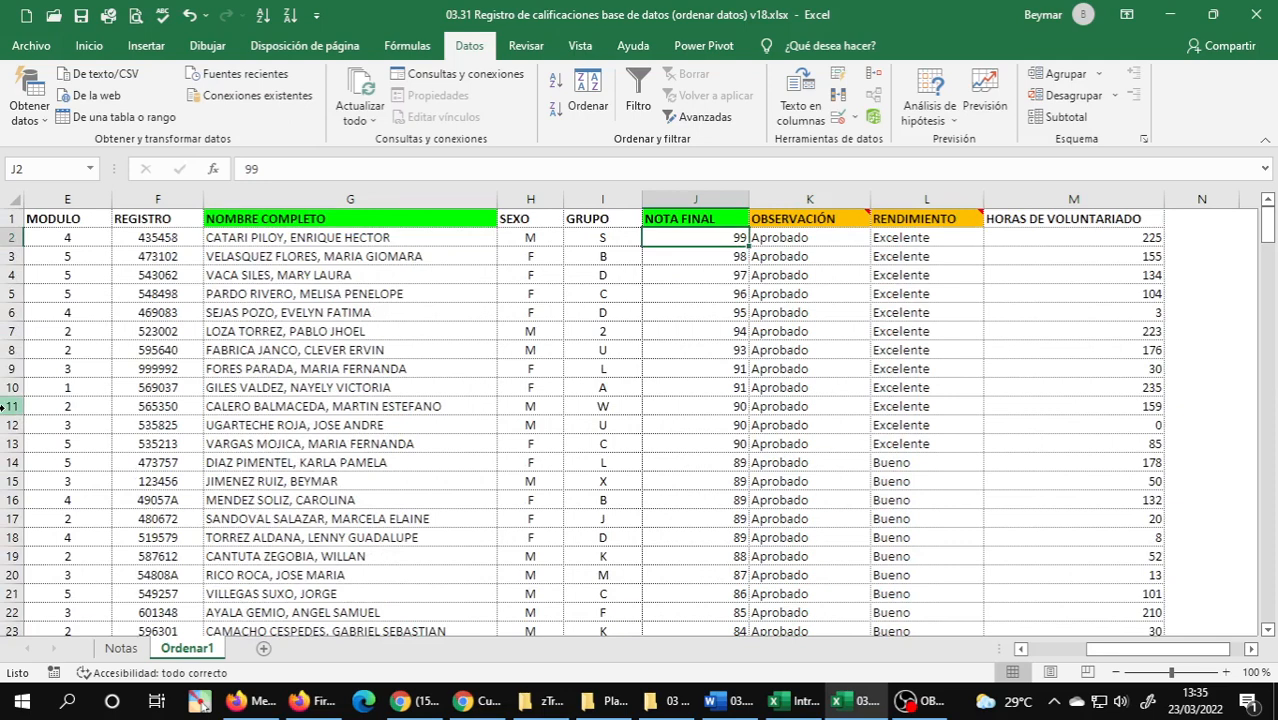
Examine the records tied at final grades 90 and 89 to review the alphabetical order of their names, and return to the sheet's start.
left_click_drag(8, 406, 16, 441)
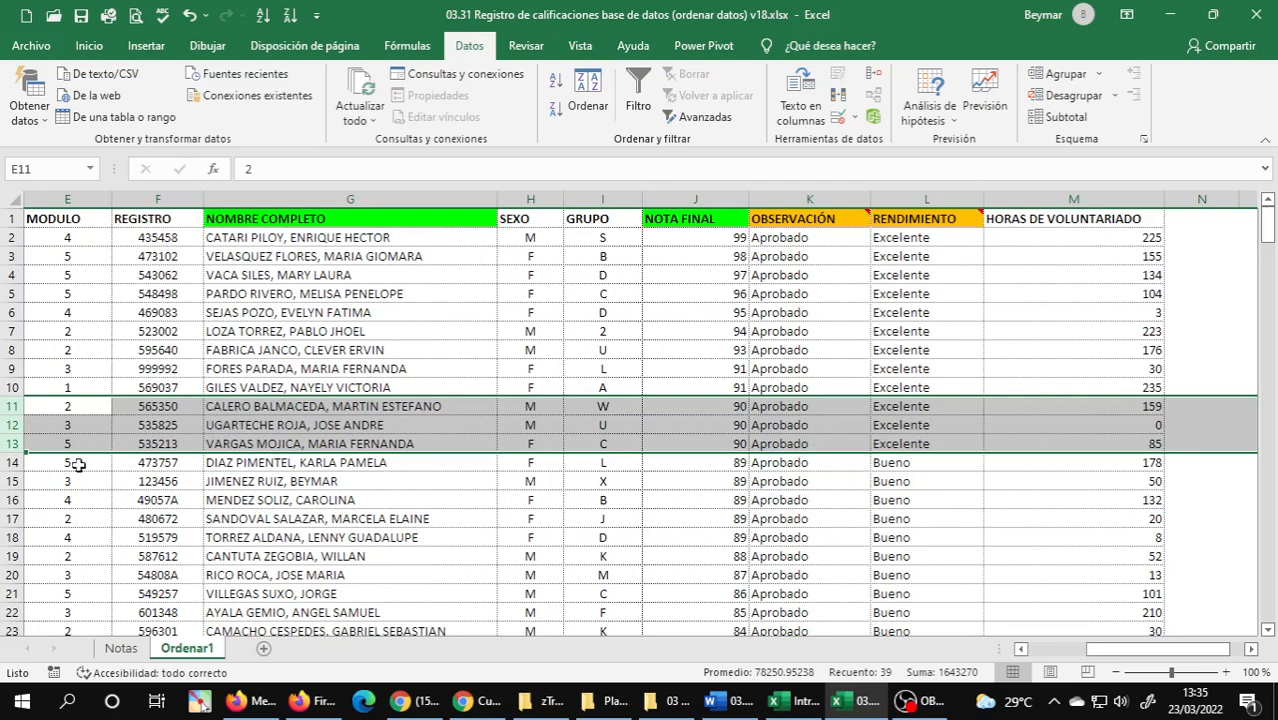
left_click_drag(14, 463, 22, 541)
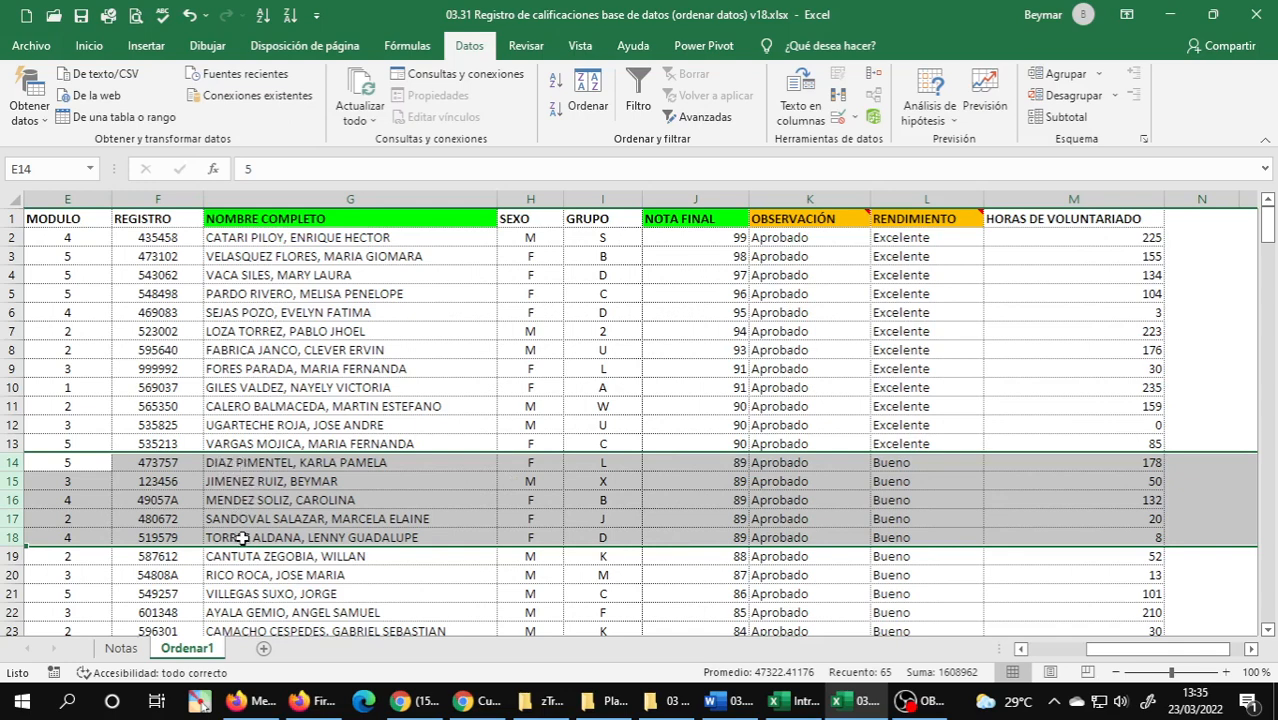
left_click(364, 405)
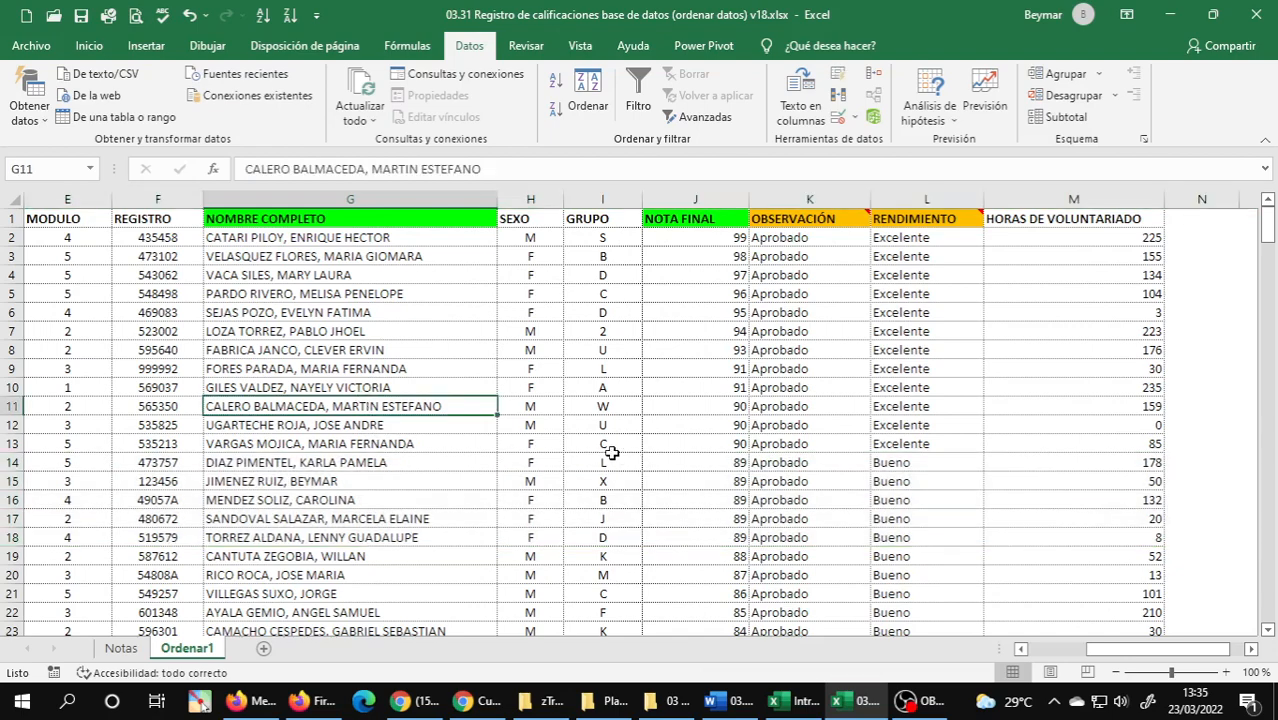
key("ctrl+Home")
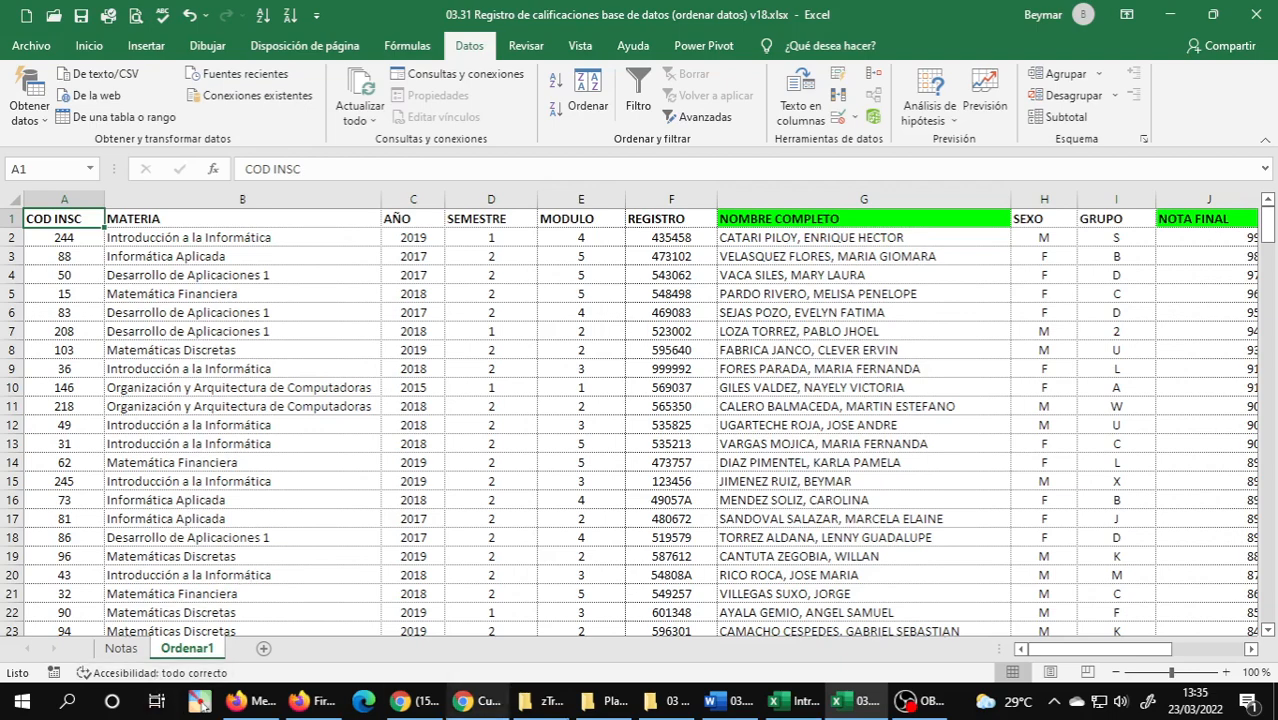
Check exercise 4 in the Word document, duplicate the Notas sheet after Ordenar1 and name the copy Ordenar4.
left_click(738, 712)
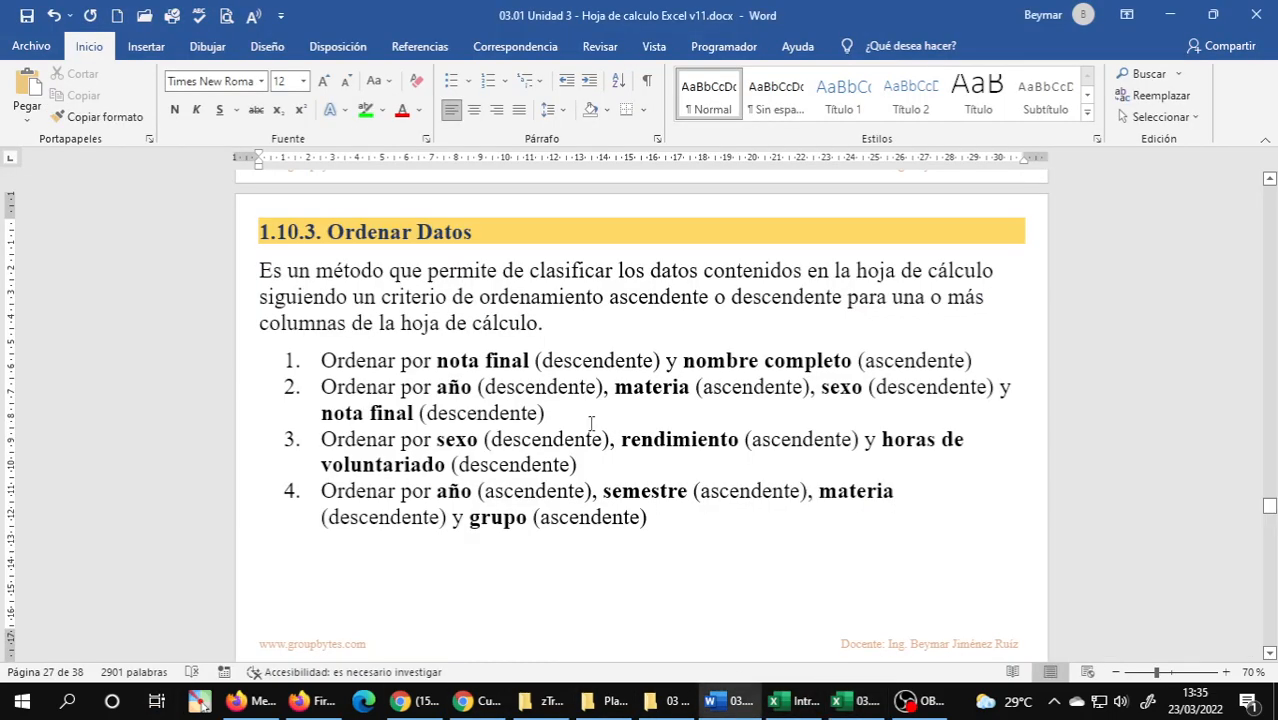
triple_click(357, 490)
left_click(390, 515)
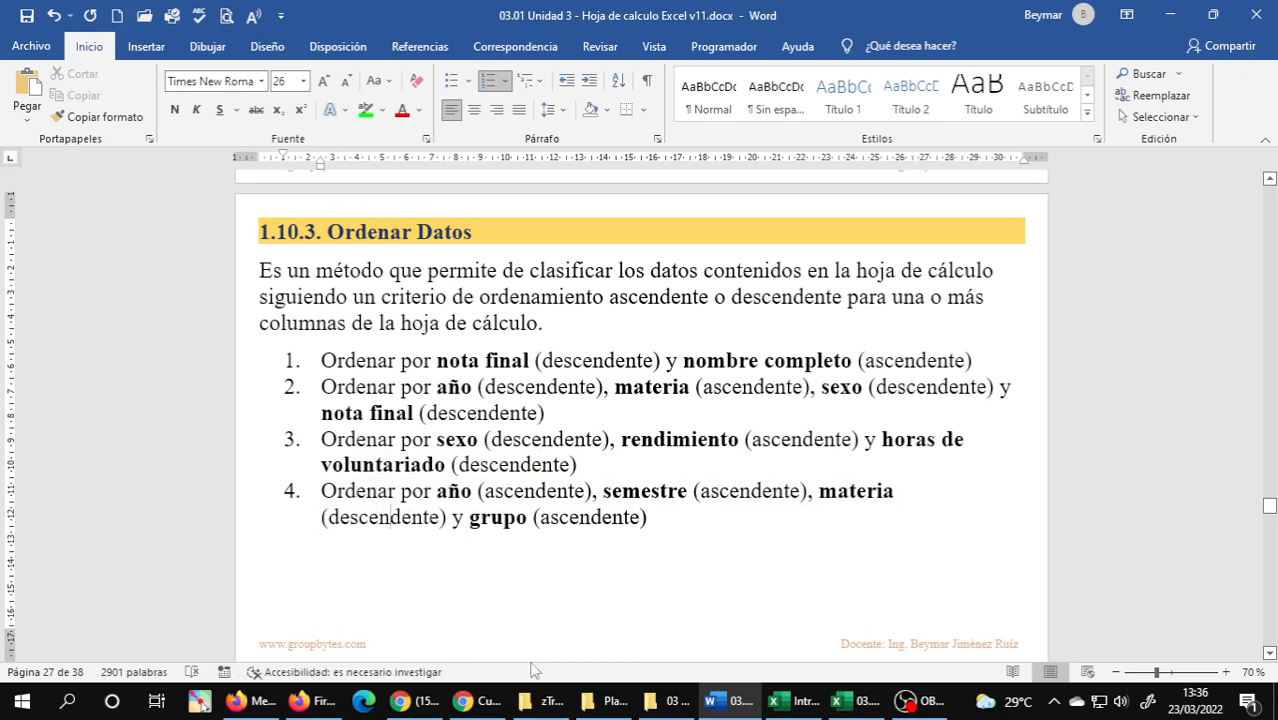
left_click(845, 701)
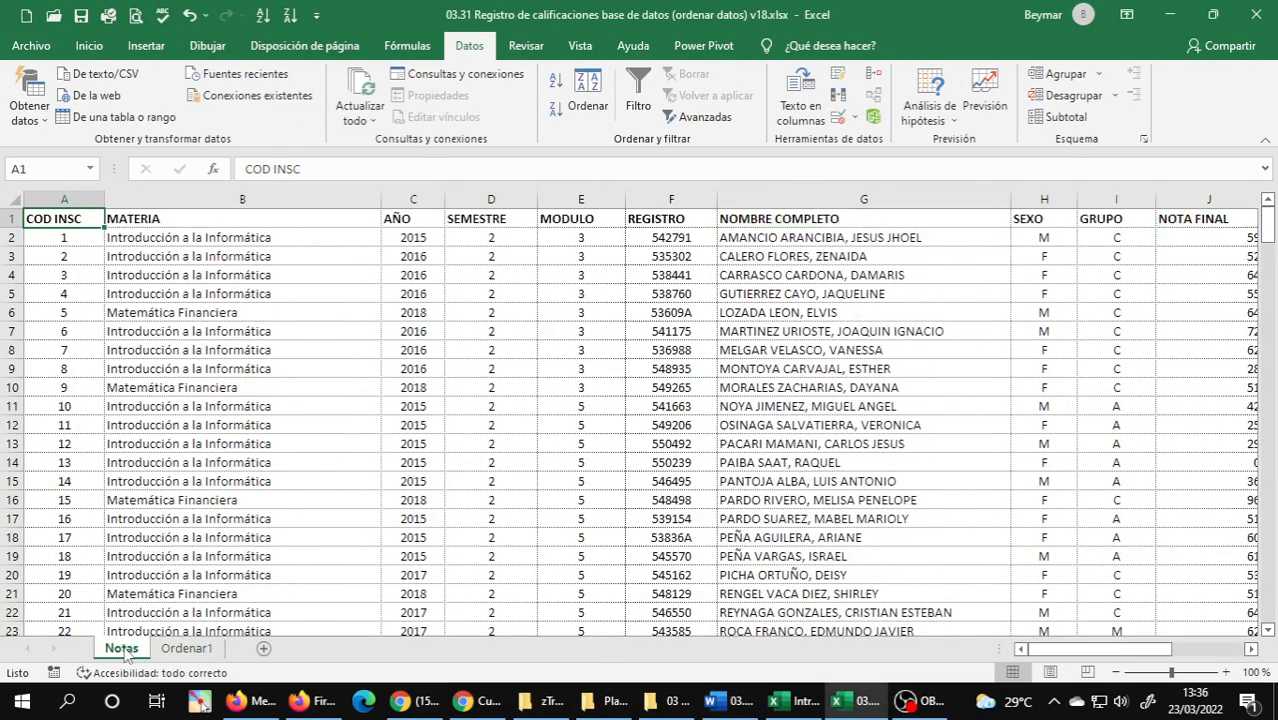
mouse_move(124, 652)
left_mouse_down()
mouse_move(276, 655)
mouse_move(254, 658)
left_mouse_up()
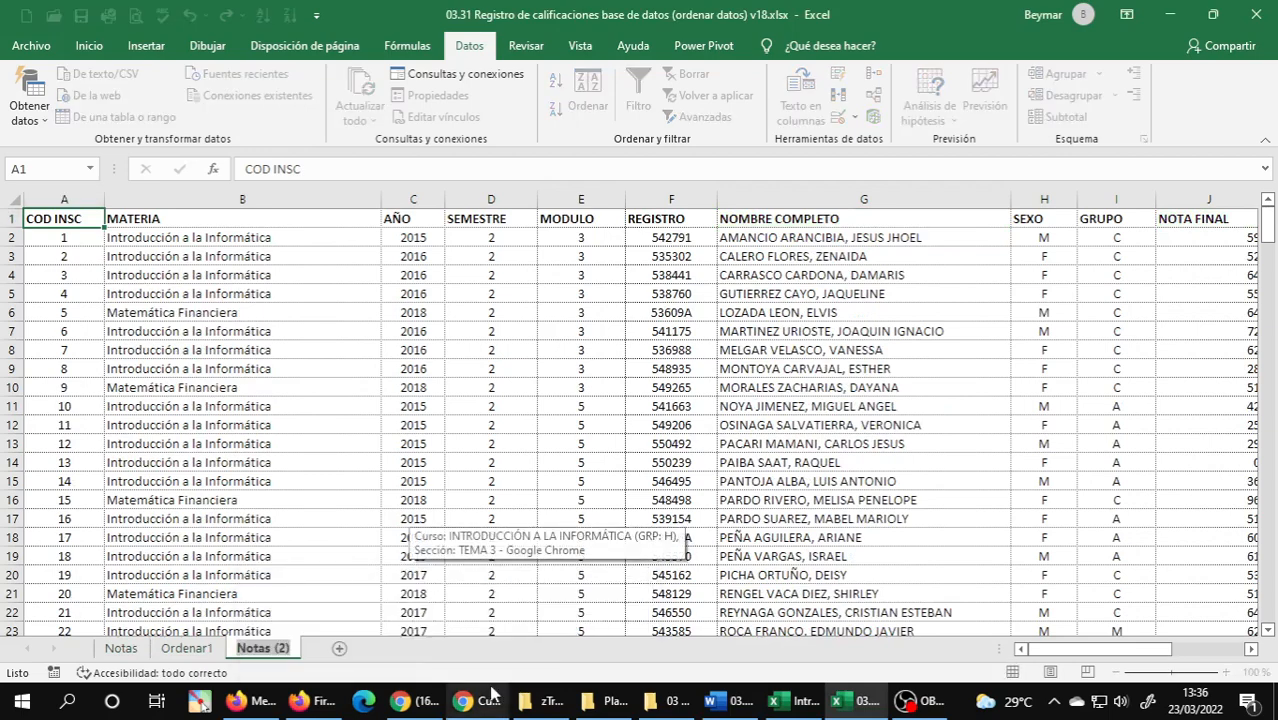
type("Ordenar")
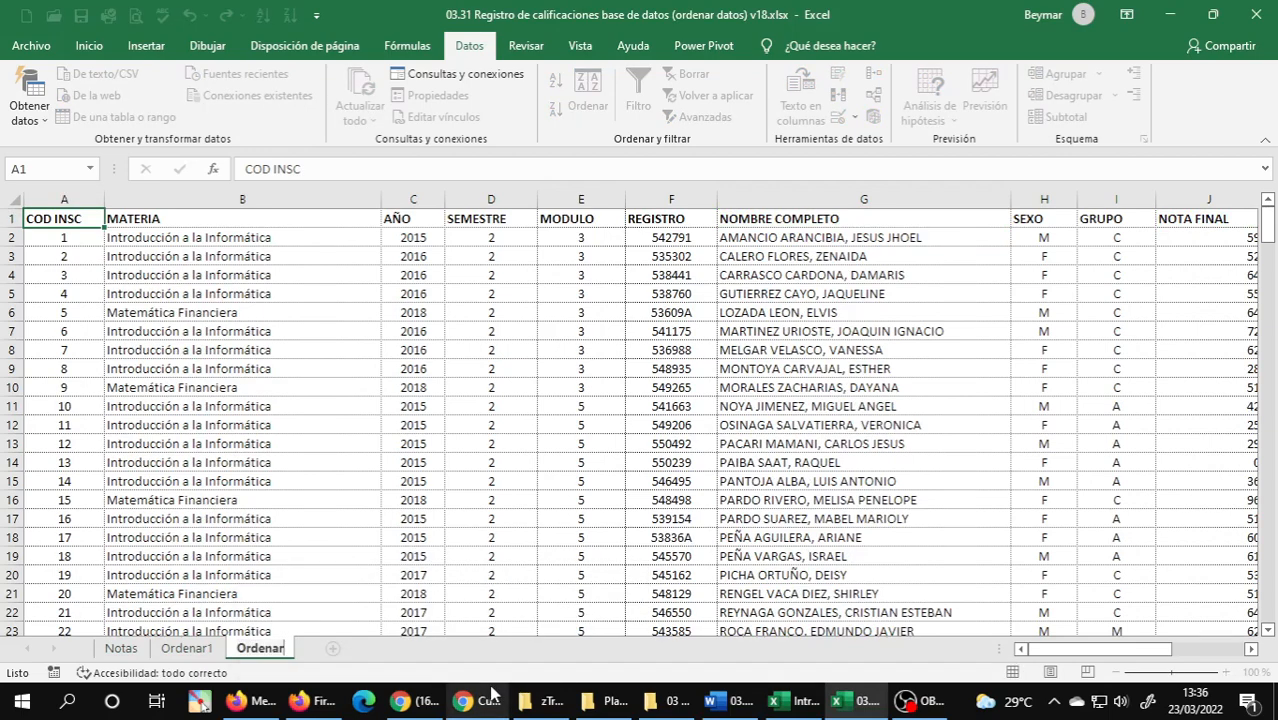
type("4")
key("Return")
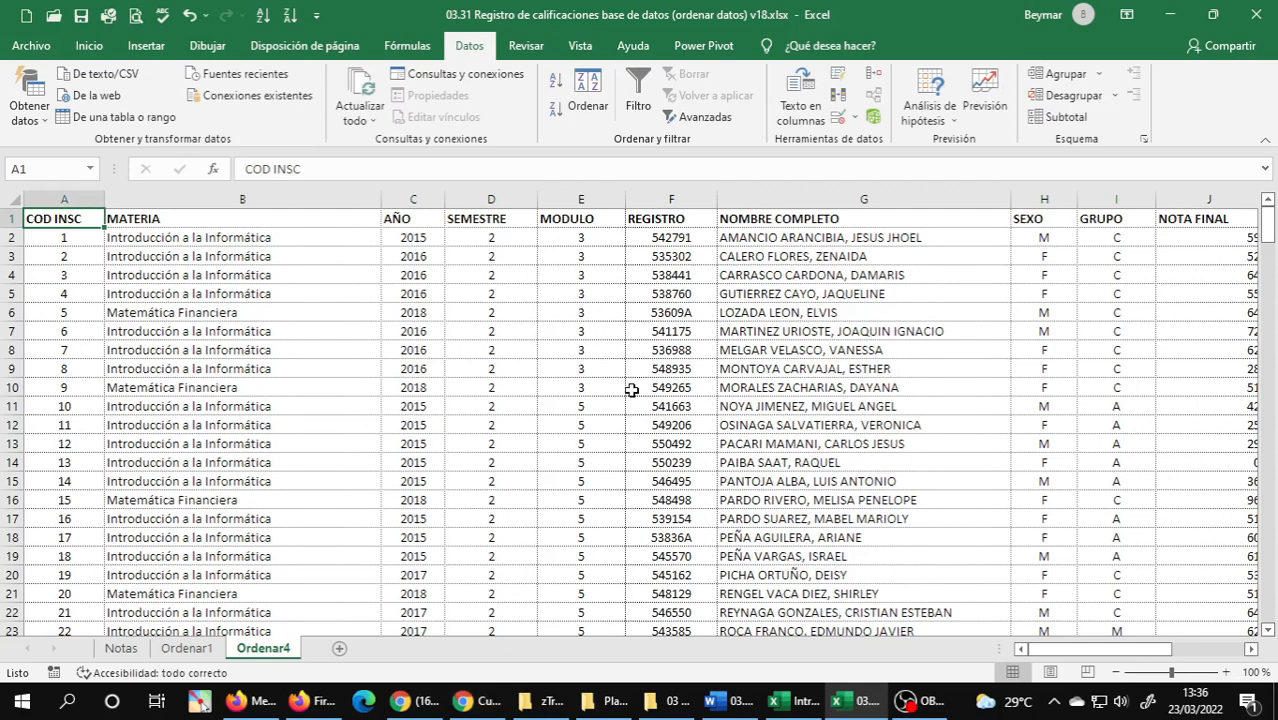
left_click(122, 648)
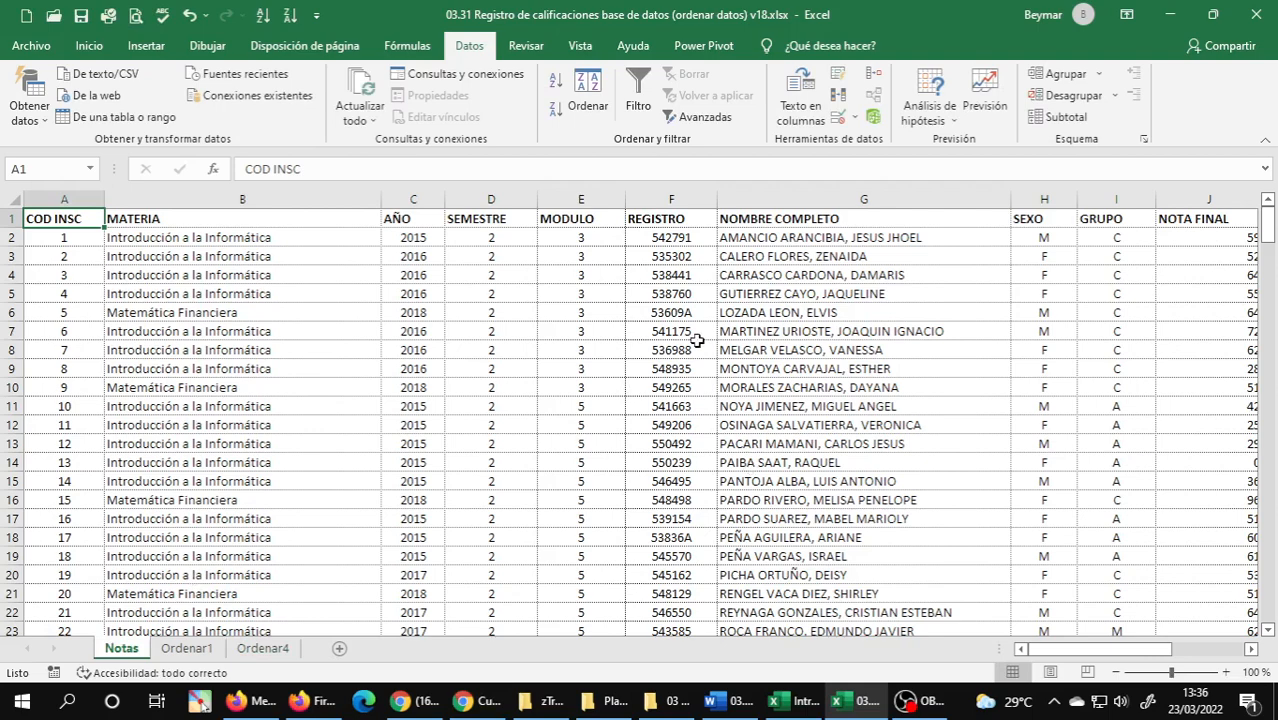
left_click(197, 650)
left_click(260, 650)
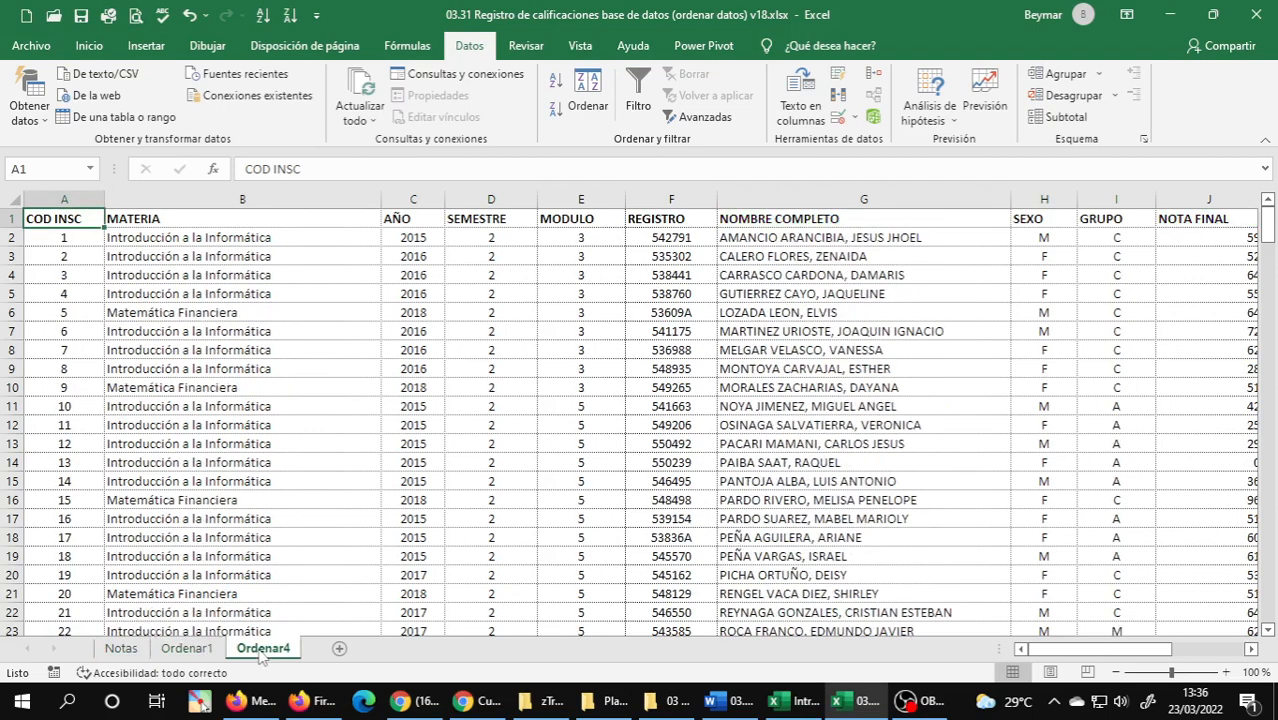
Fill the AÑO, SEMESTRE and GRUPO header cells with green on the Ordenar4 sheet.
left_click(729, 700)
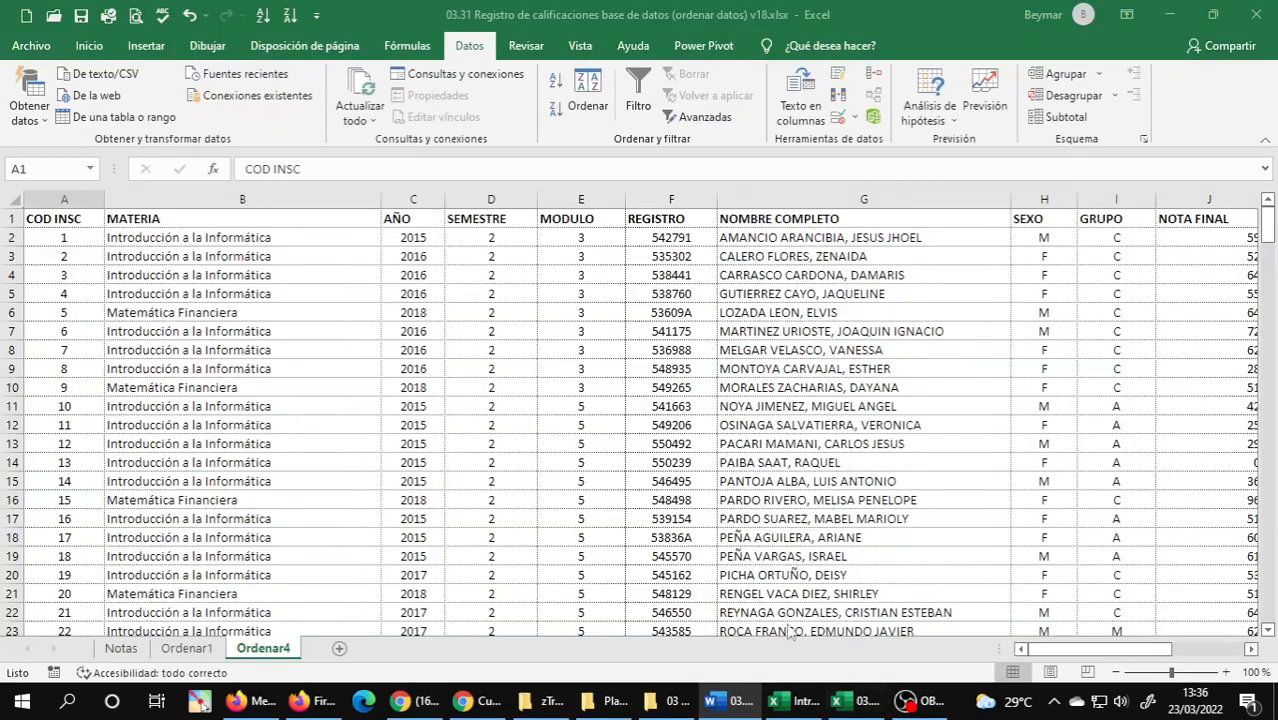
left_click(858, 700)
left_click(407, 221)
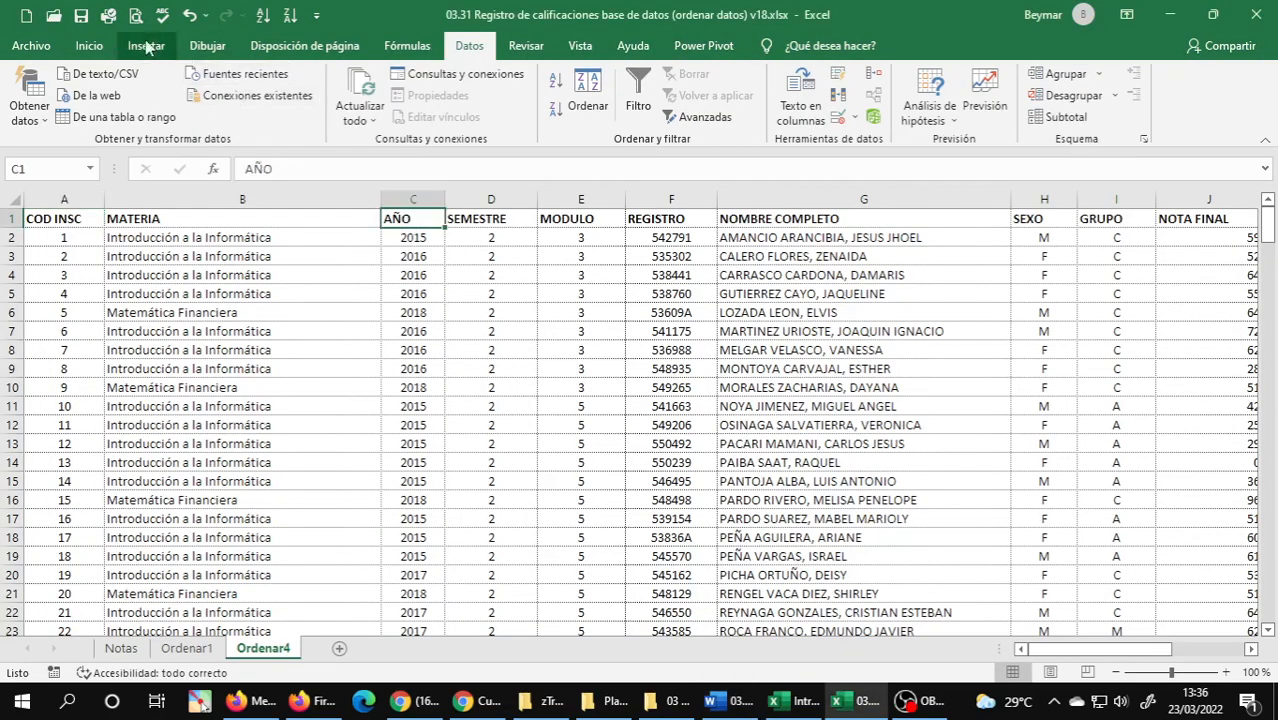
left_click(89, 45)
left_click(239, 110)
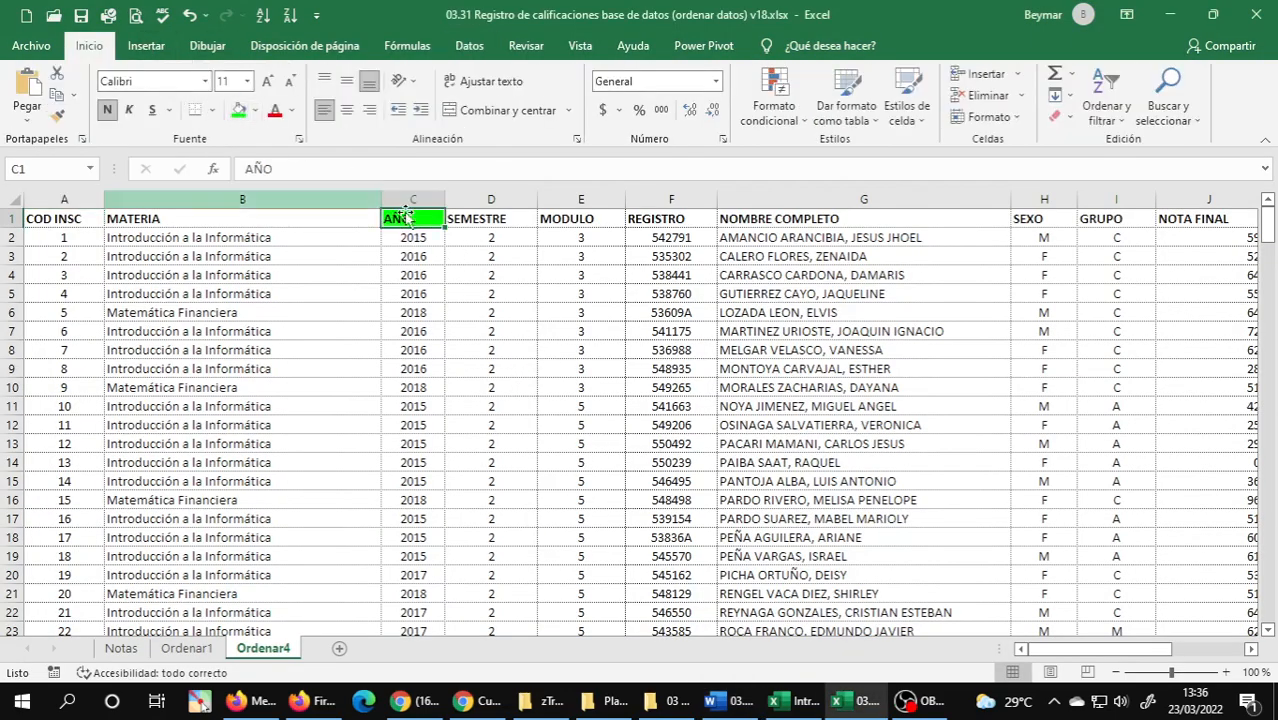
left_click(503, 222)
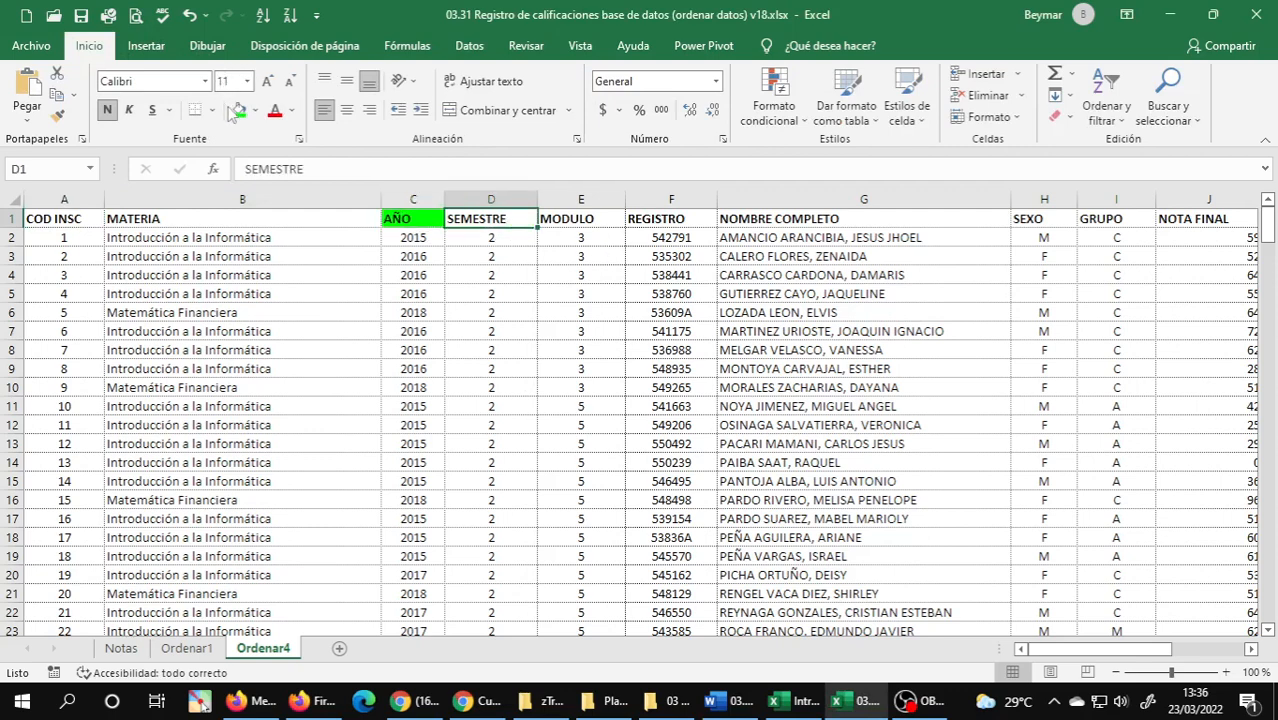
left_click(239, 110)
left_click(1099, 218)
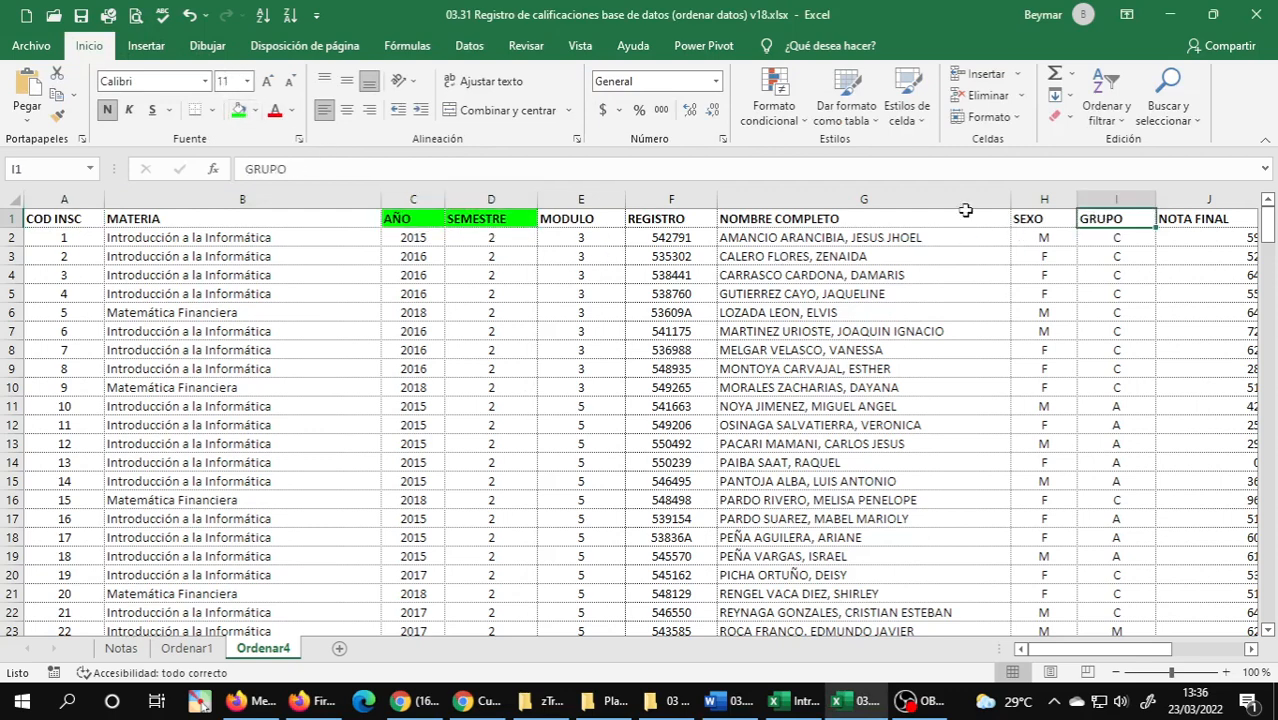
left_click(239, 110)
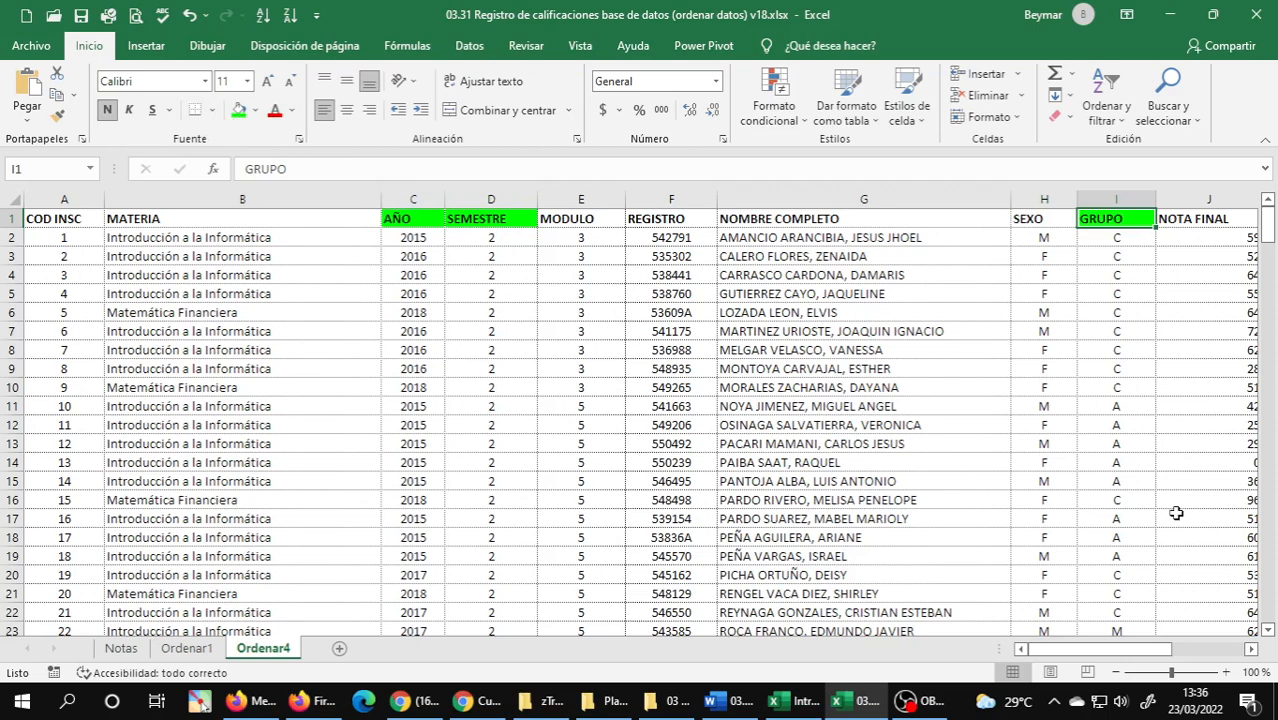
Check exercise 4 in the Word document for the remaining sort column and fill the MATERIA header cell with green.
left_click(741, 702)
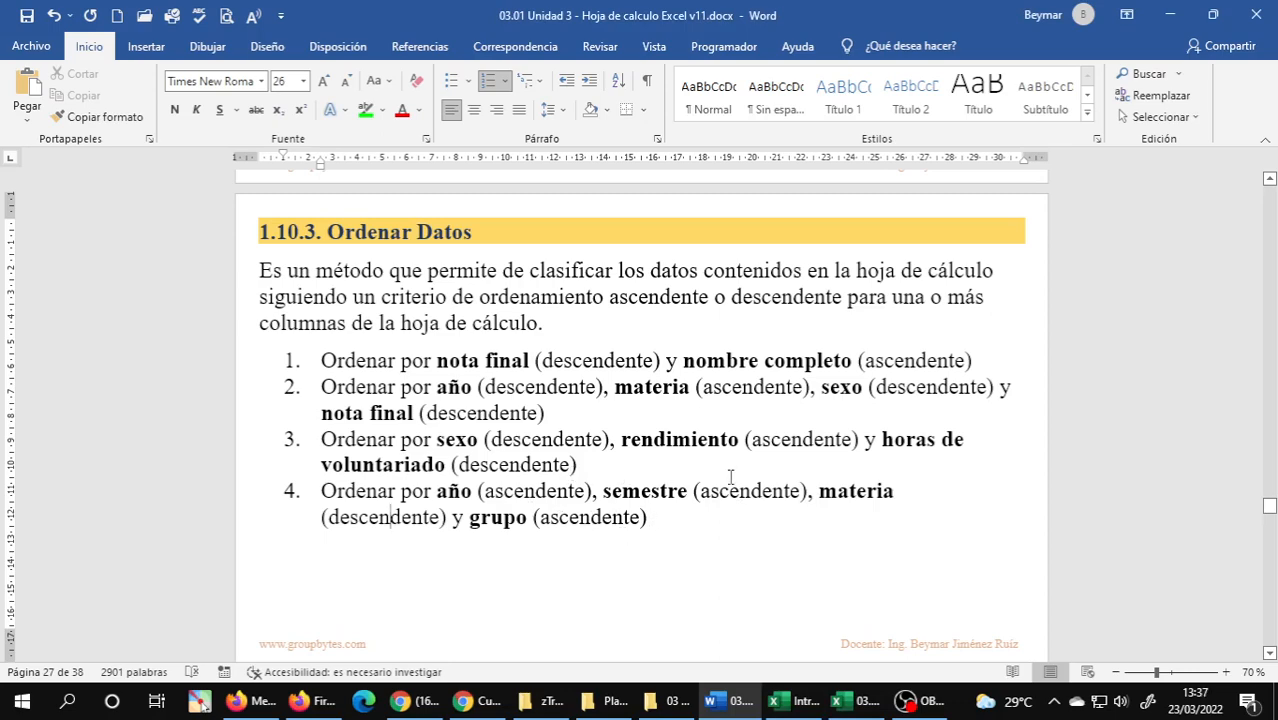
left_click(848, 704)
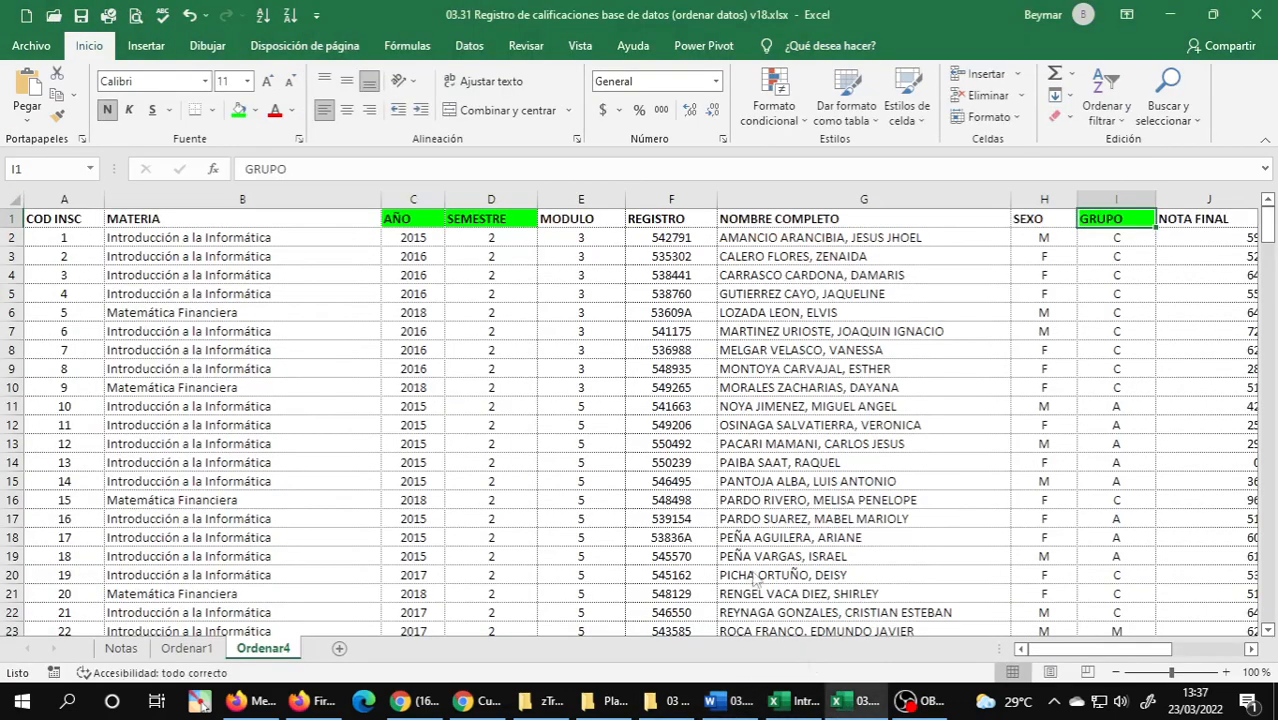
left_click(260, 217)
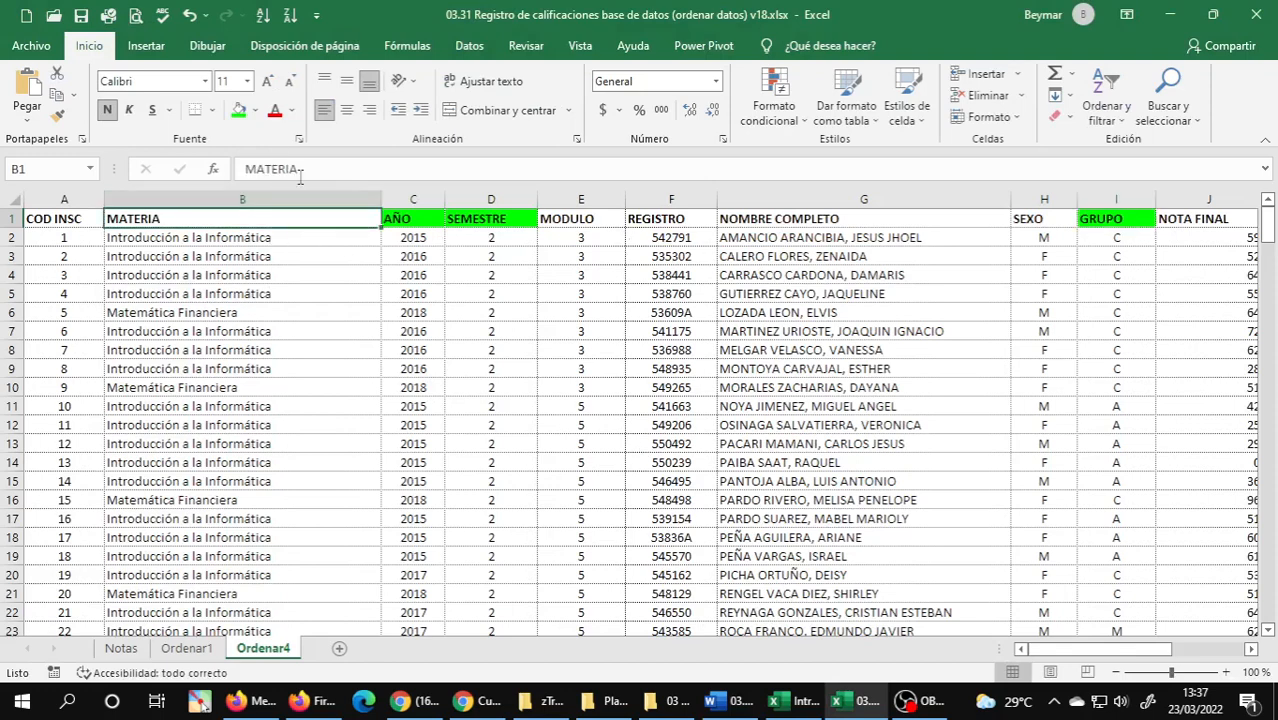
left_click(237, 116)
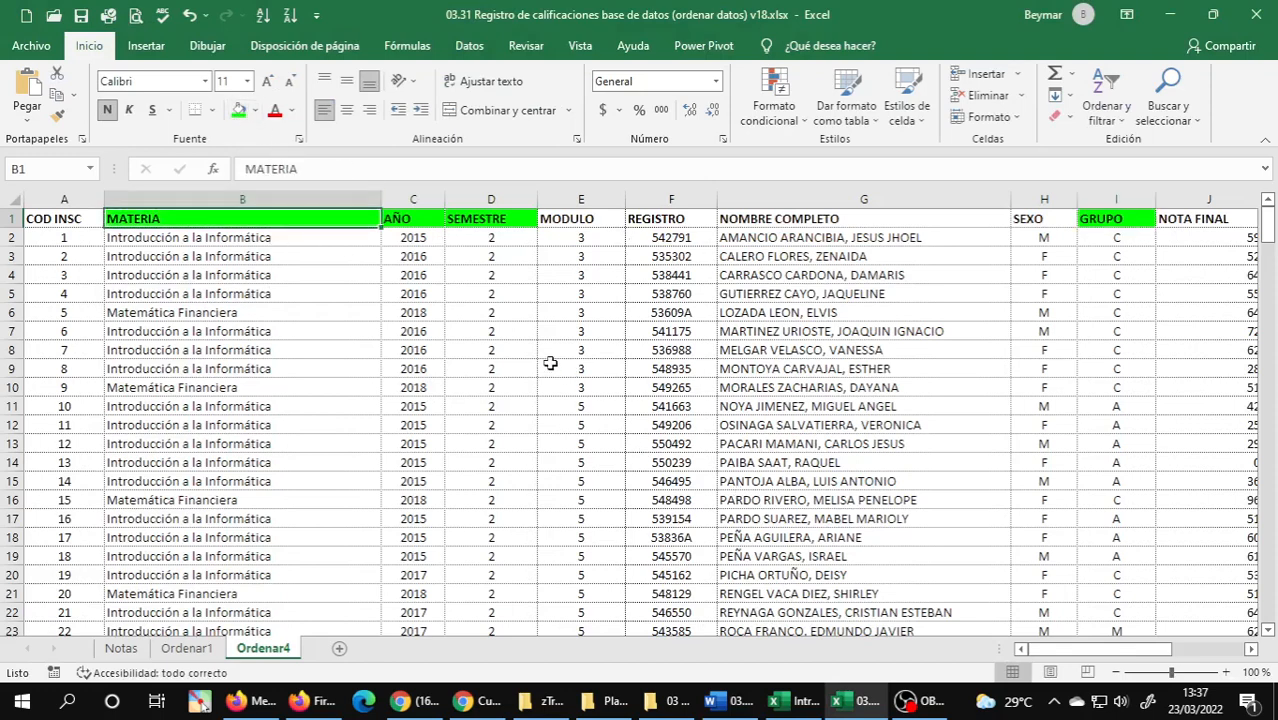
Start a custom sort of the Ordenar4 data with AÑO as the first level, ordered De menor a mayor per the Word exercise.
left_click(470, 46)
left_click(587, 92)
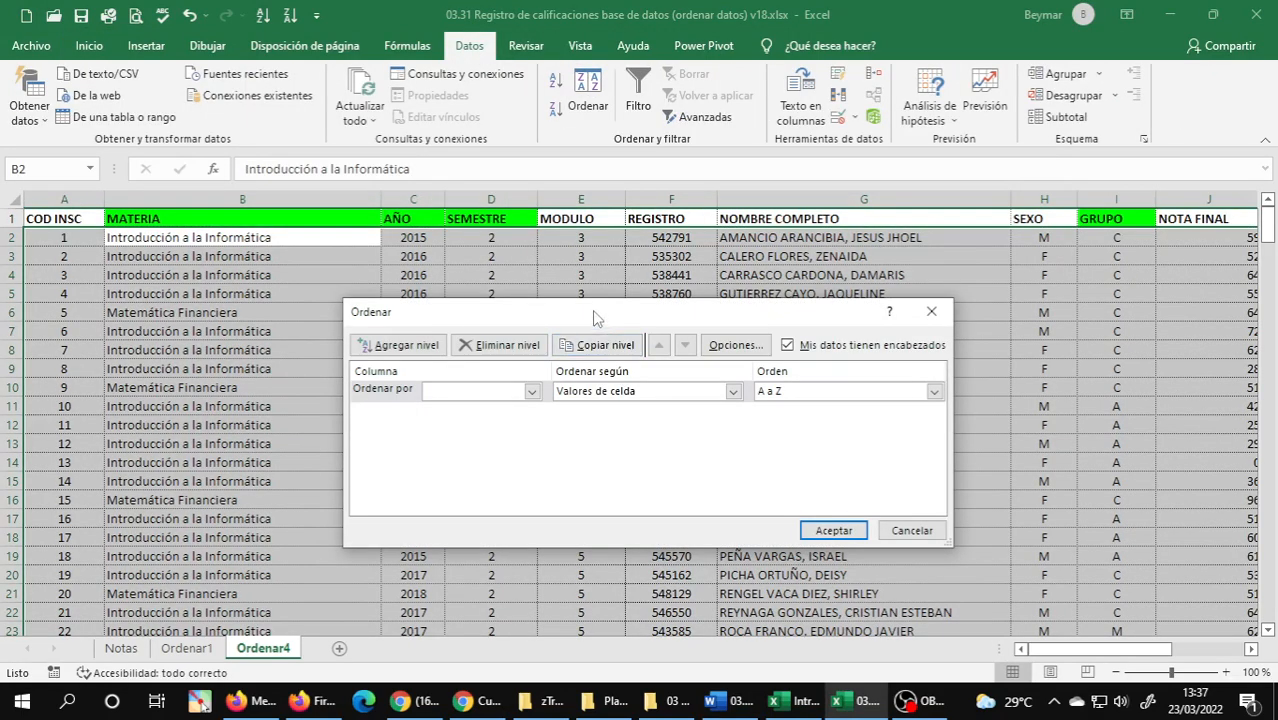
left_click(728, 700)
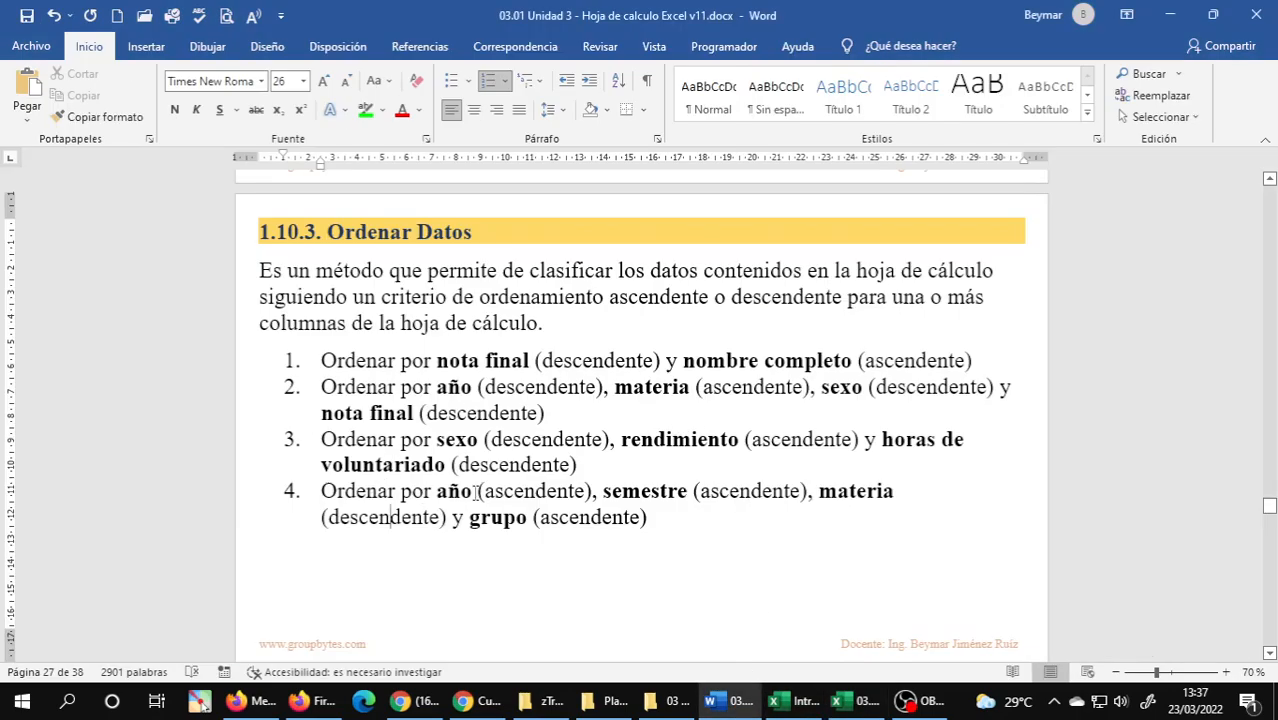
key("alt+Tab")
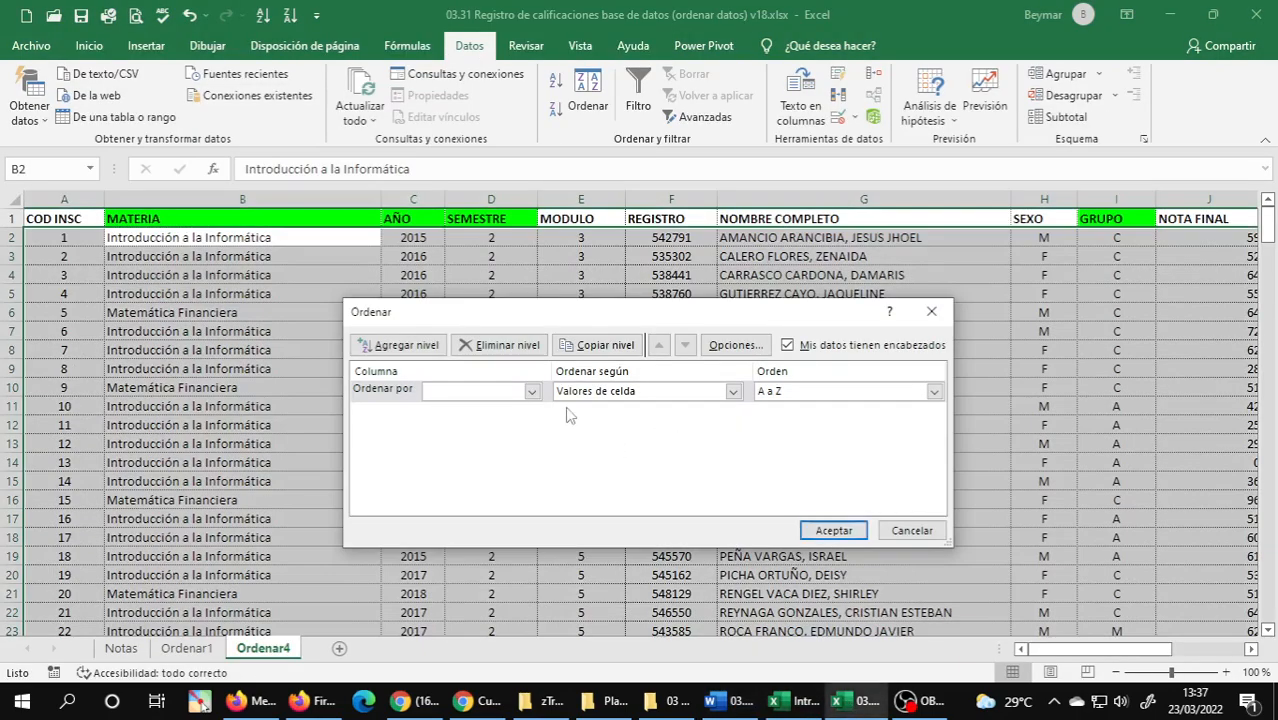
left_click(491, 392)
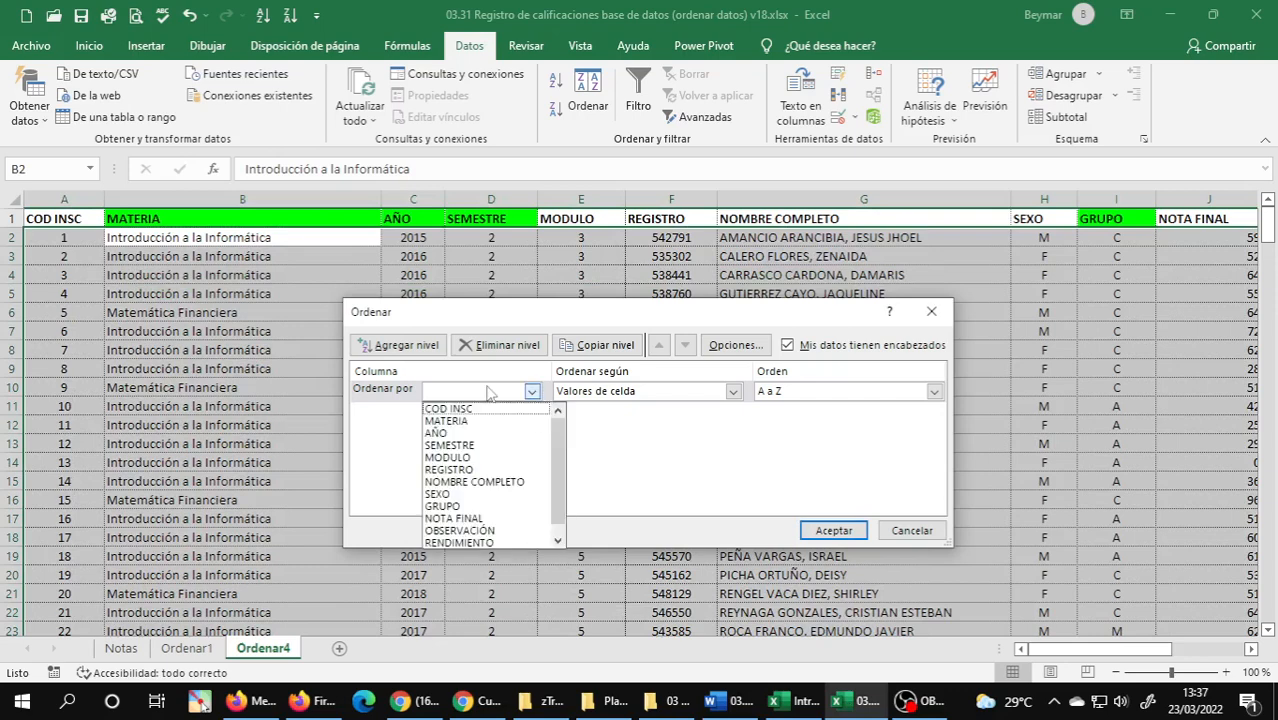
left_click(469, 434)
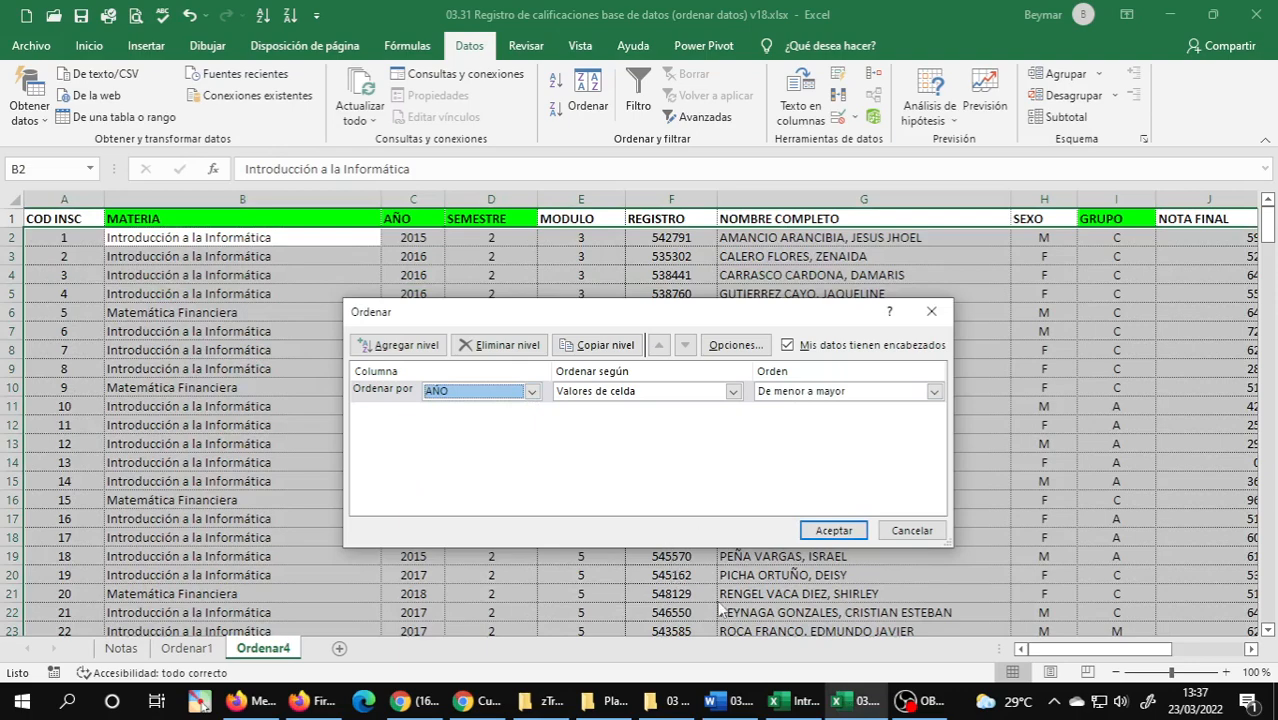
Add SEMESTRE ordered De menor a mayor as the second sort level, checking exercise 4 in the Word document.
left_click(728, 700)
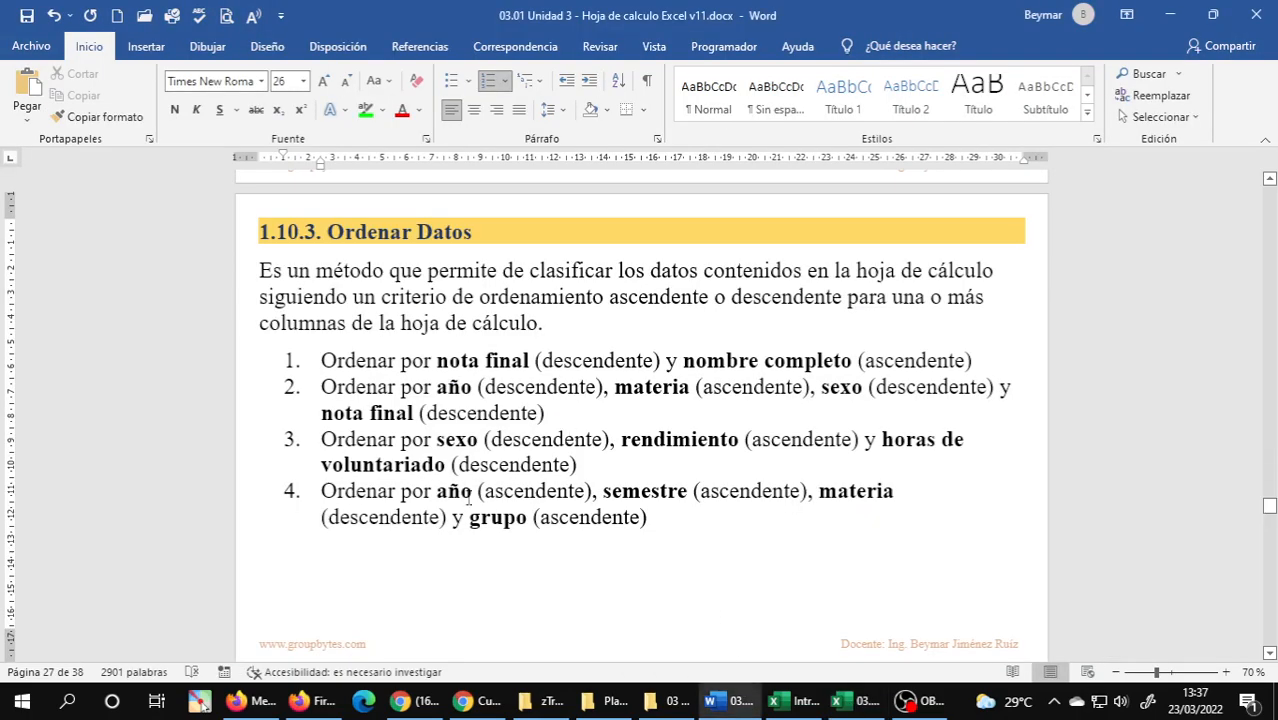
left_click(855, 700)
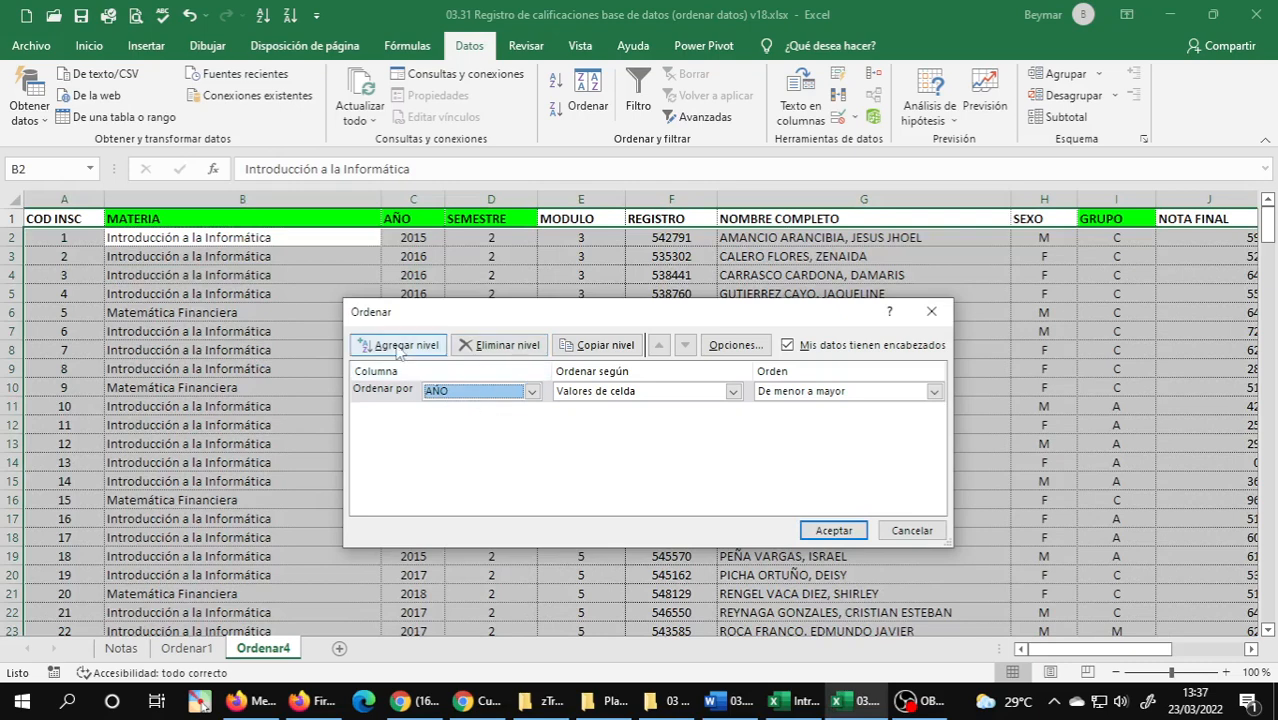
left_click(418, 349)
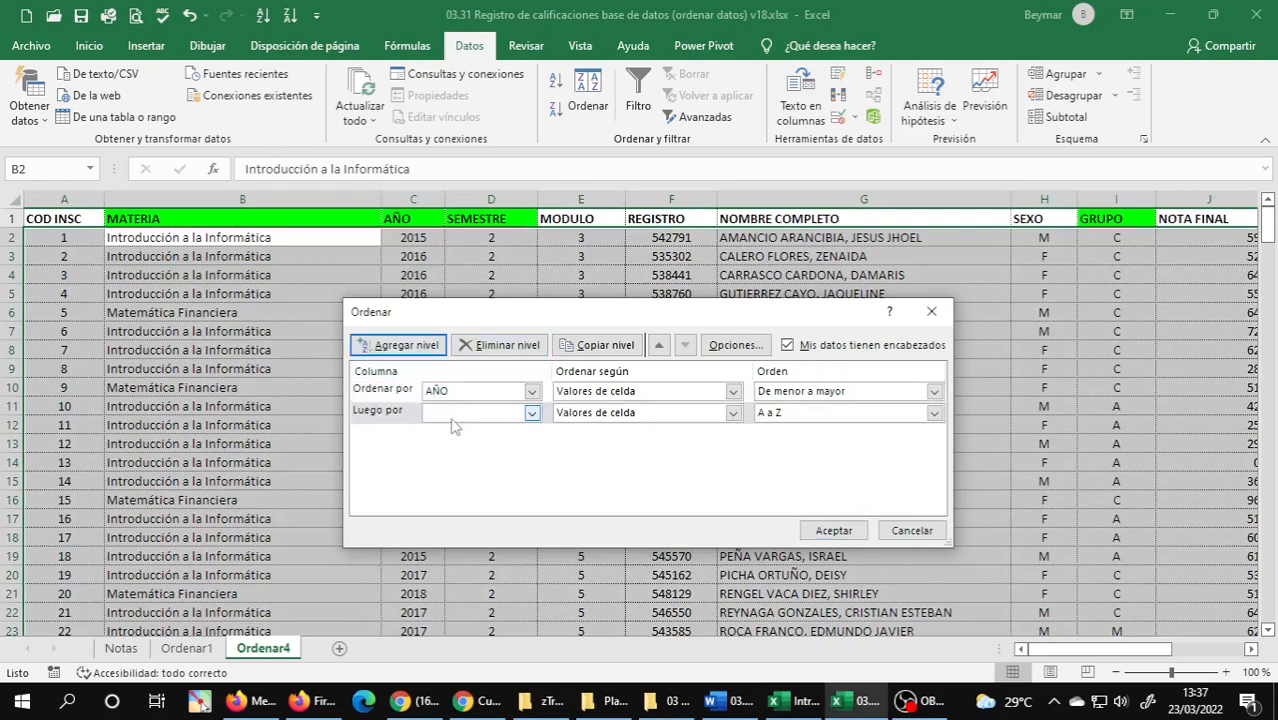
left_click(456, 414)
left_click(457, 468)
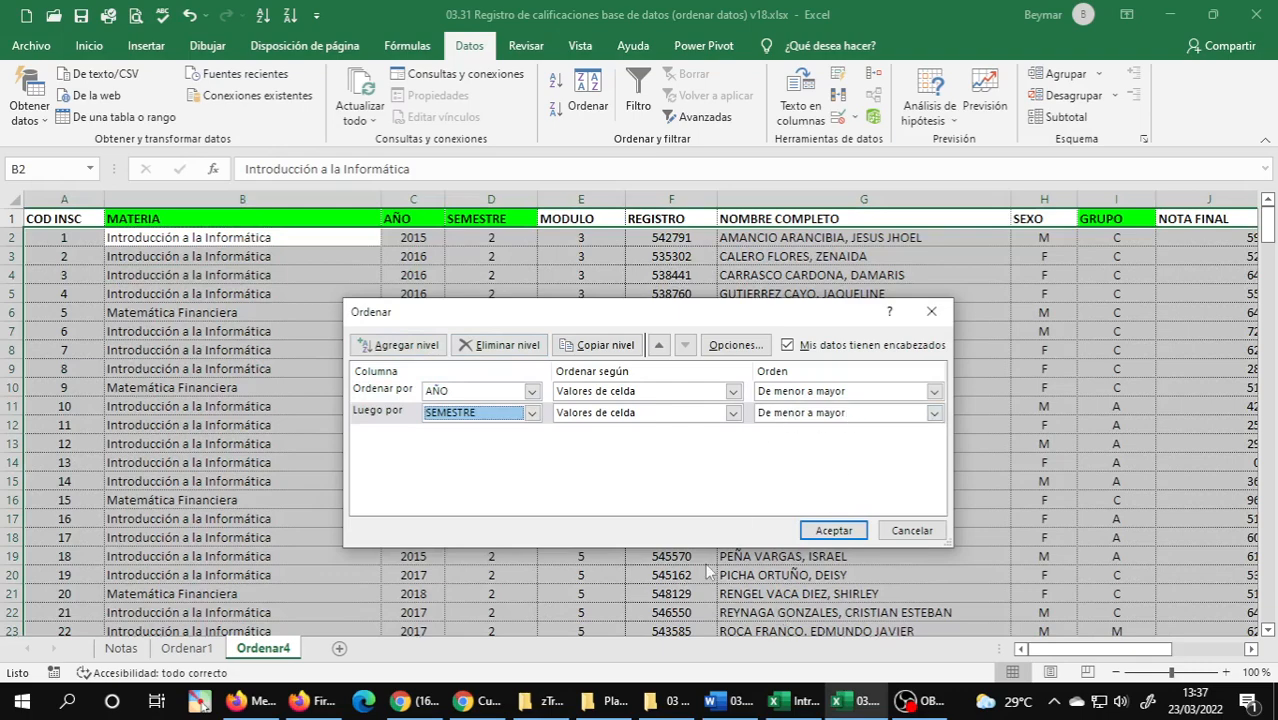
Check exercise 4 in the Word document and add MATERIA ordered Z a A as the third sort level.
left_click(729, 700)
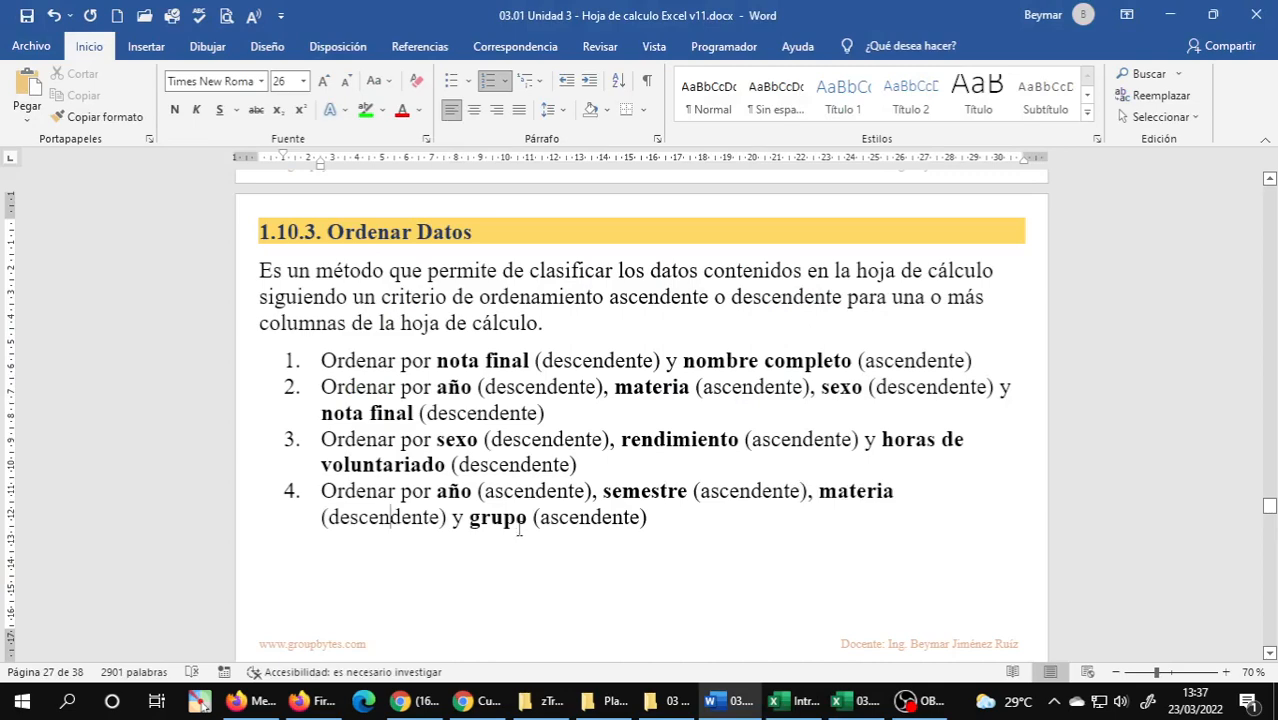
left_click(850, 700)
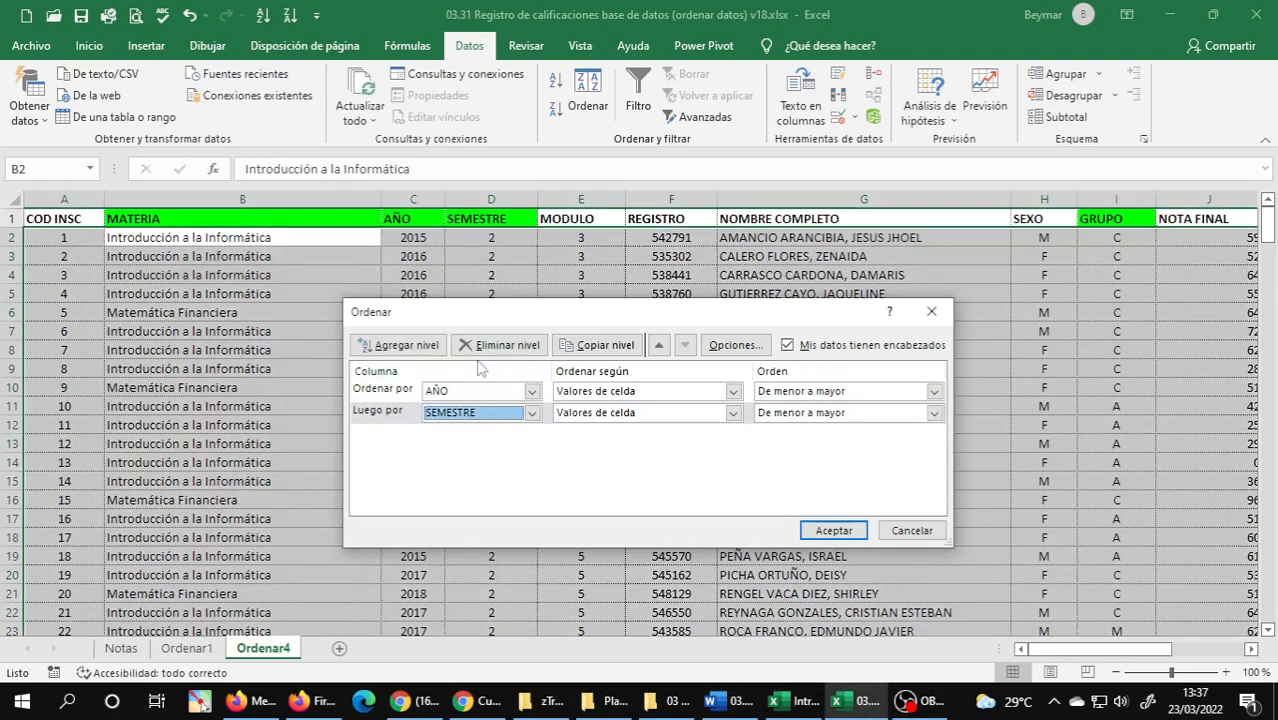
left_click(412, 345)
left_click(532, 434)
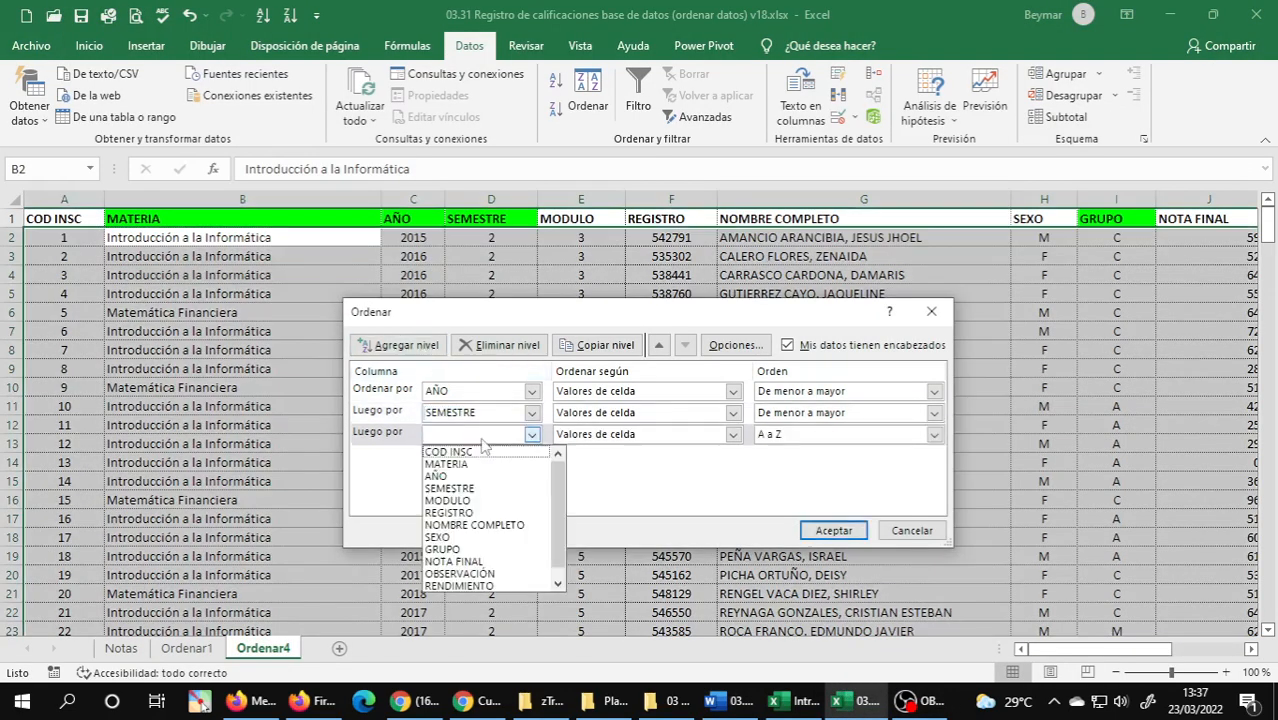
left_click(446, 464)
left_click(933, 434)
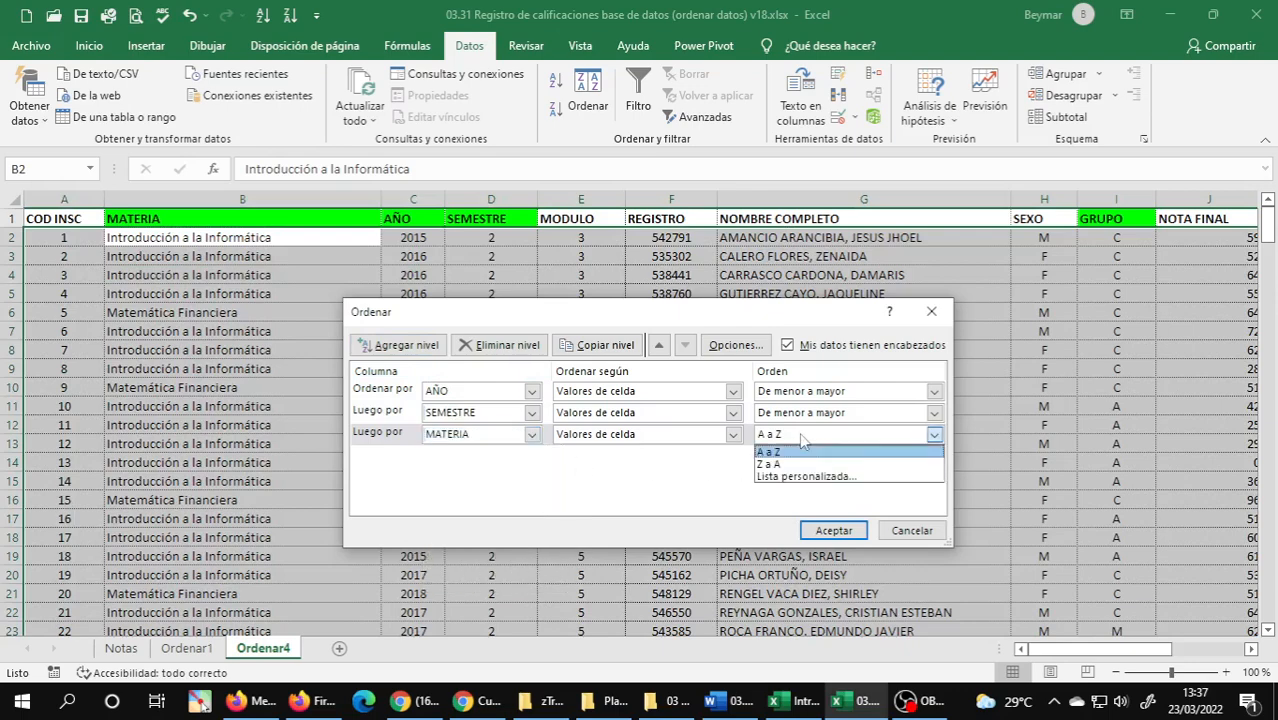
left_click(778, 465)
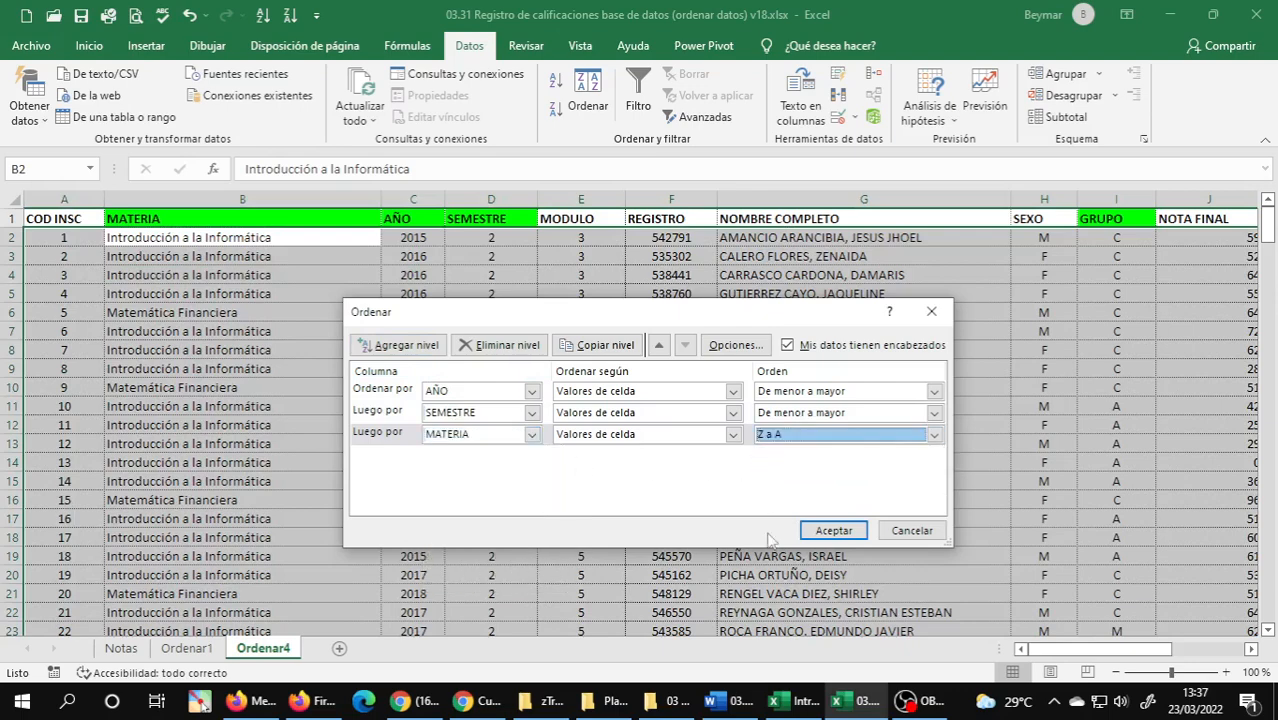
Check the last criterion of exercise 4 in Word and add GRUPO ordered A a Z as the fourth sort level.
left_click(728, 700)
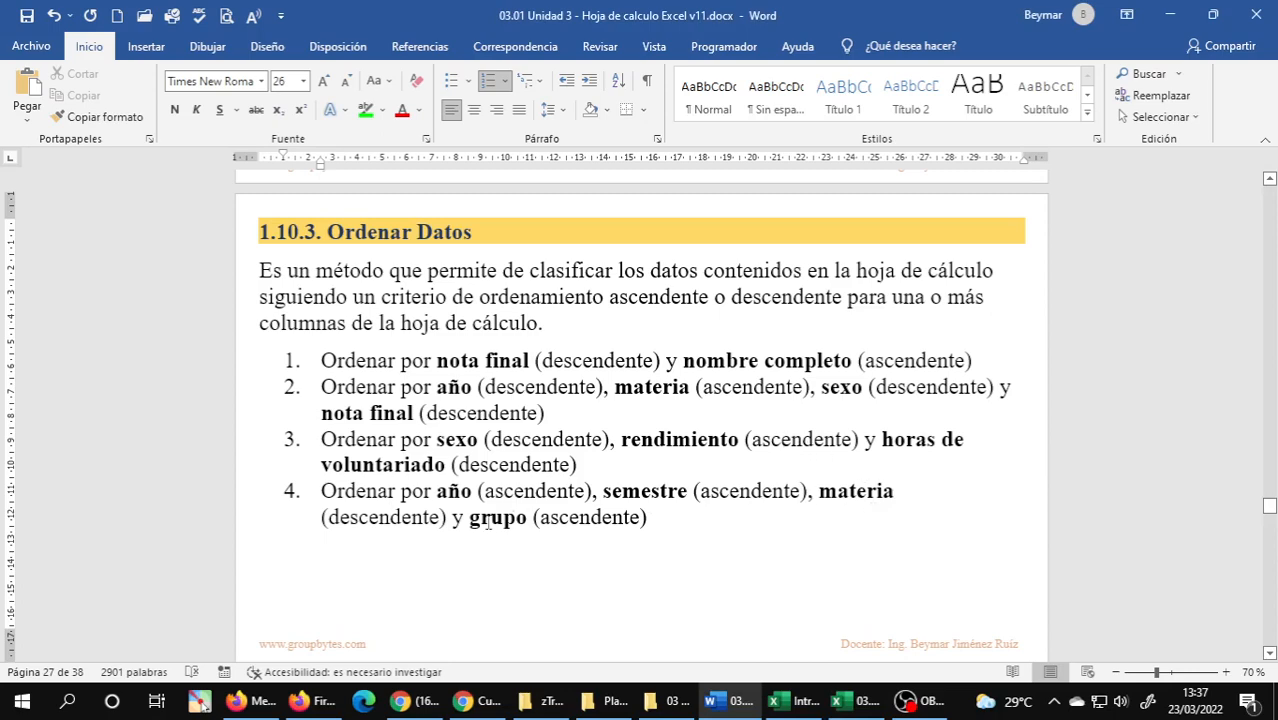
left_click(860, 700)
left_click(412, 348)
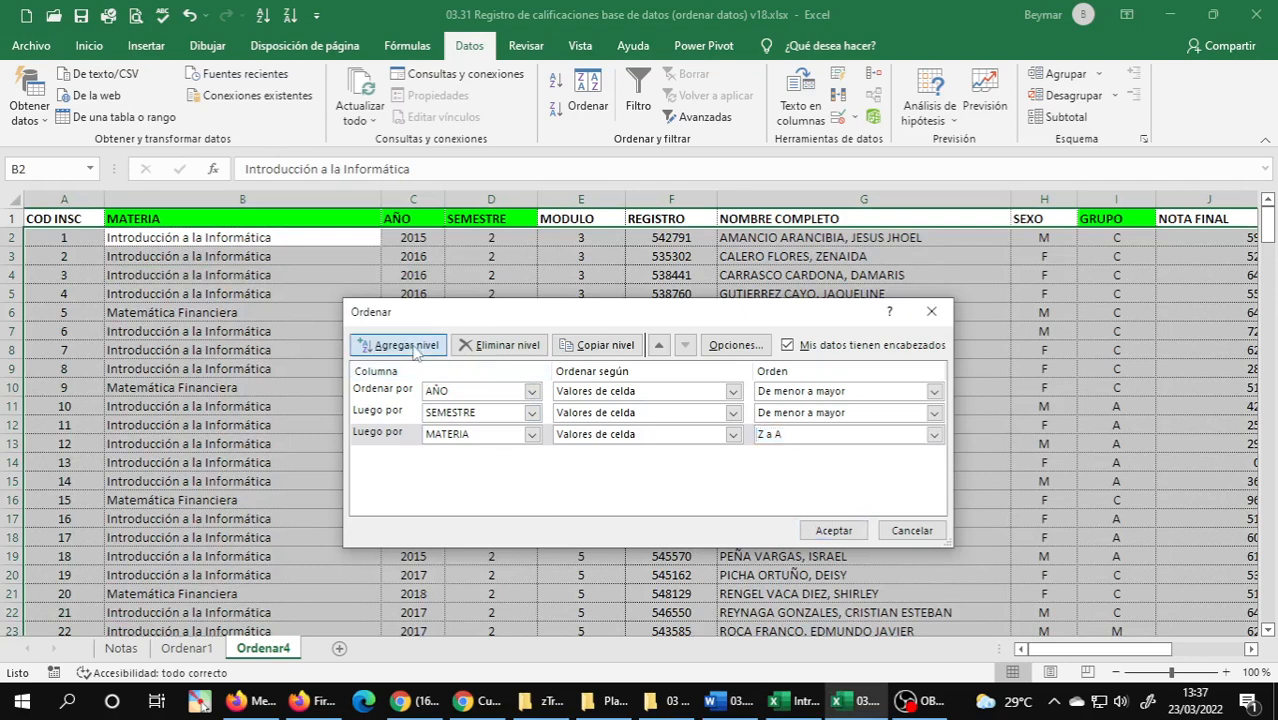
left_click(444, 460)
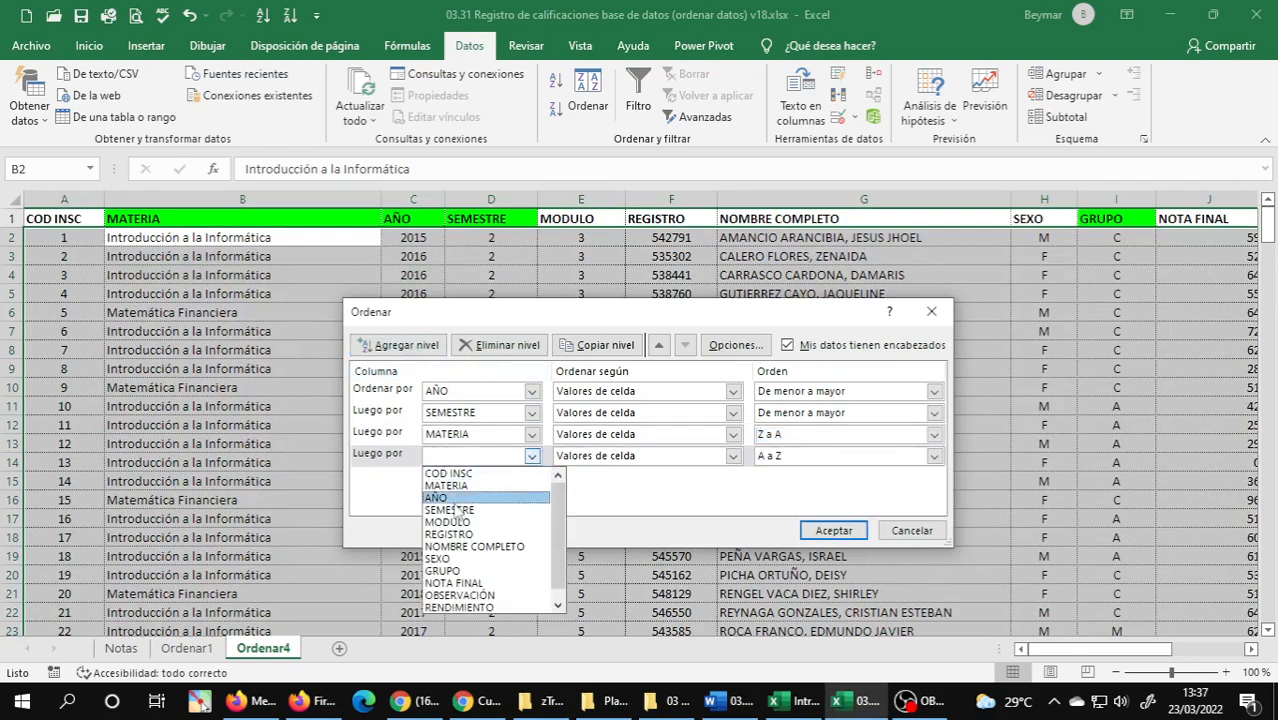
left_click(443, 571)
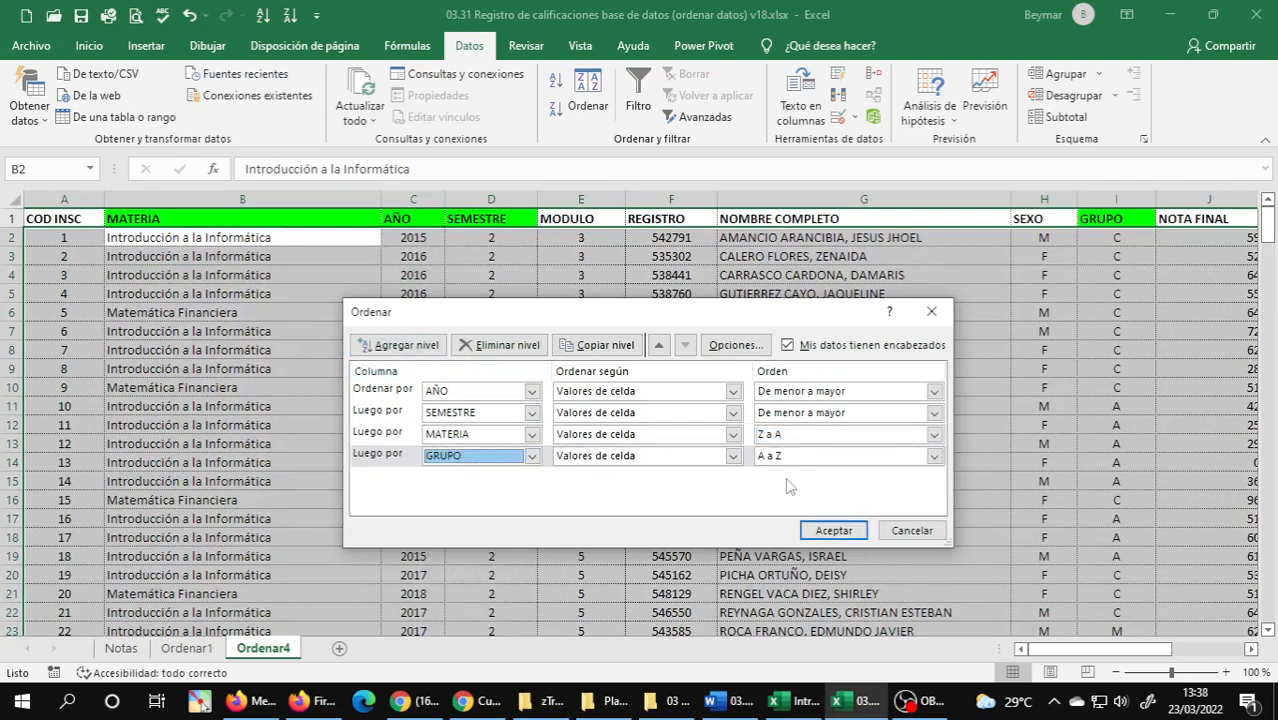
Verify the GRUPO order against exercise 4 in Word and apply the four-level sort to the Ordenar4 data.
left_click(728, 701)
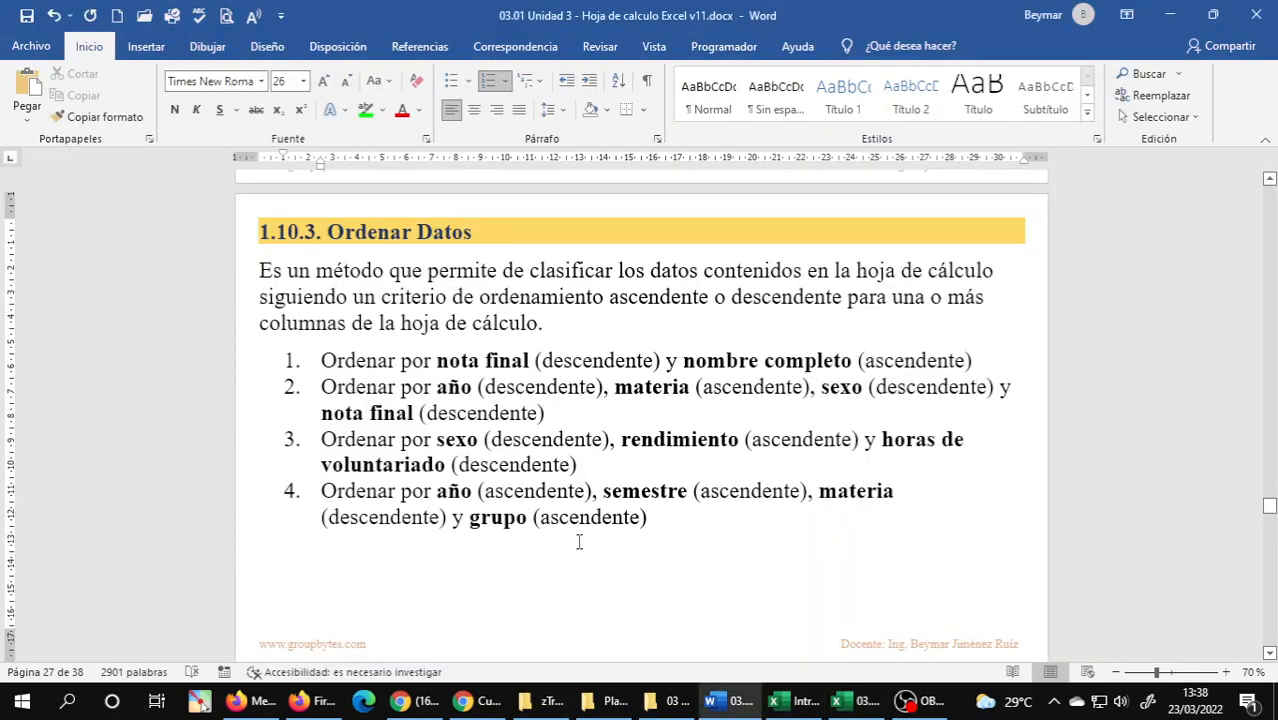
mouse_move(790, 701)
left_click(826, 601)
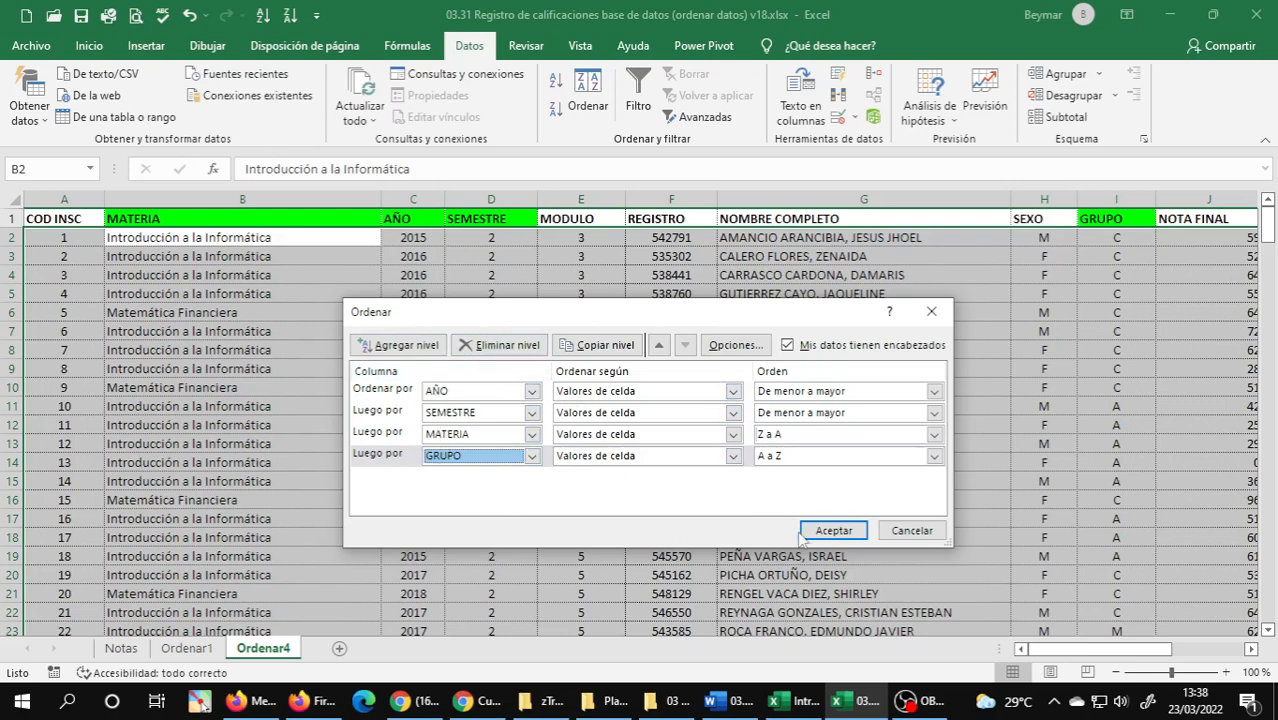
left_click(833, 531)
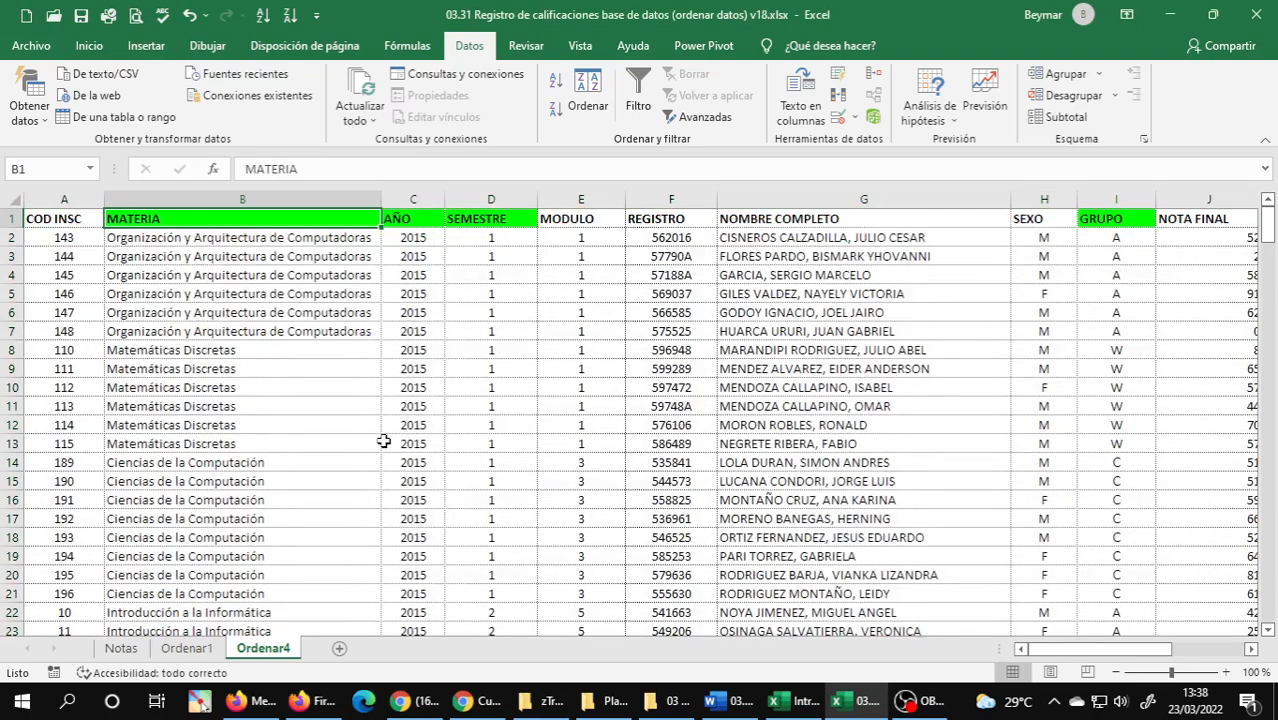
Examine the AÑO column of the sorted Ordenar4 sheet from first to last record against exercise 4 in the Word document.
left_click(422, 518)
mouse_move(772, 707)
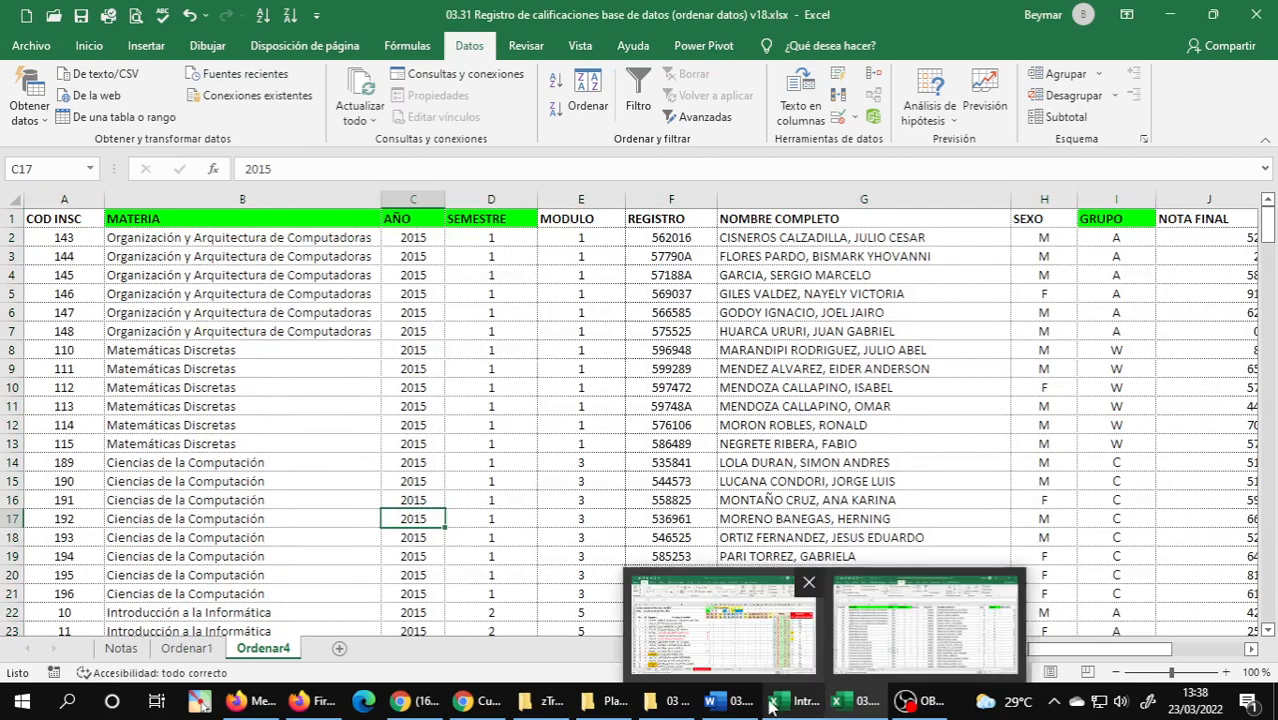
left_click(738, 707)
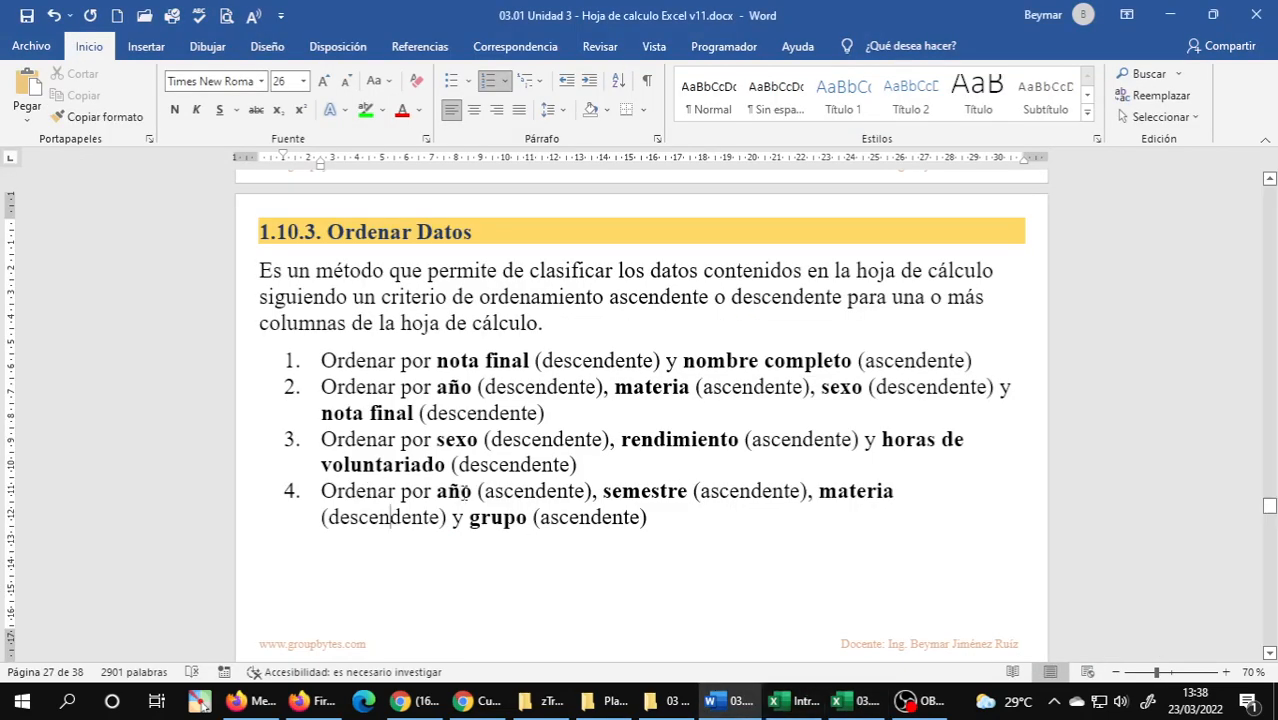
left_click(858, 700)
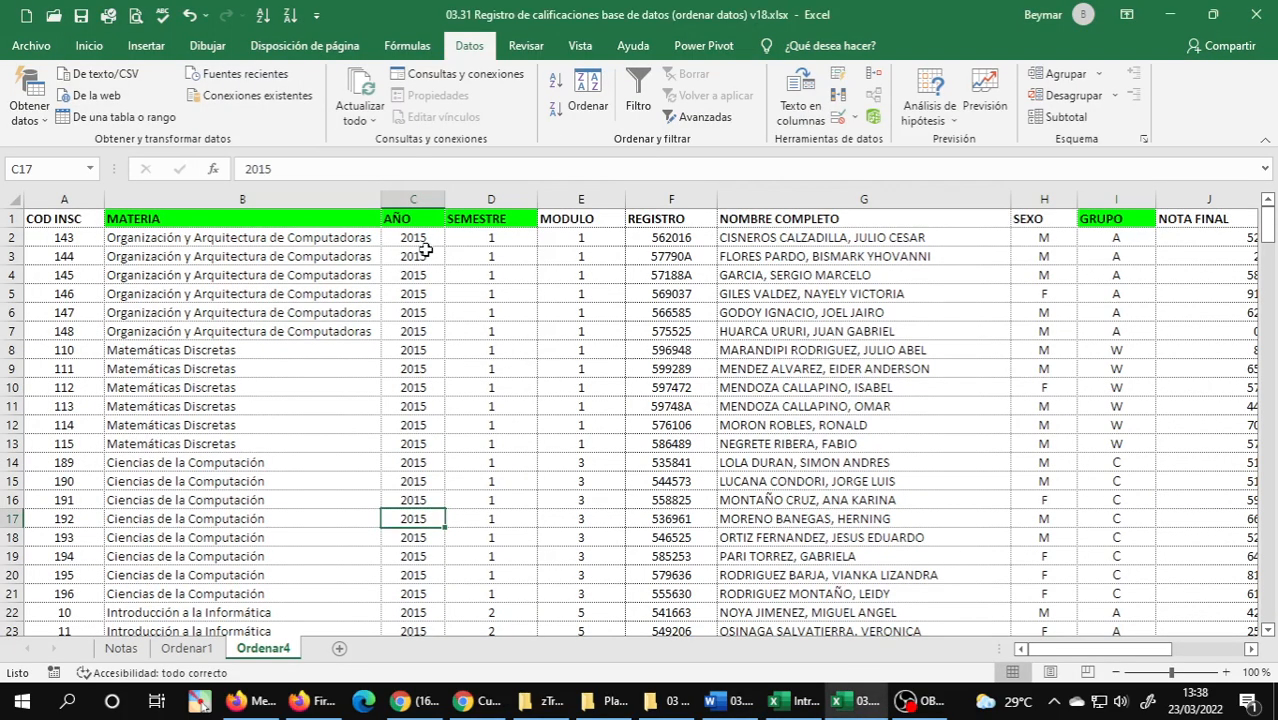
left_click(425, 254)
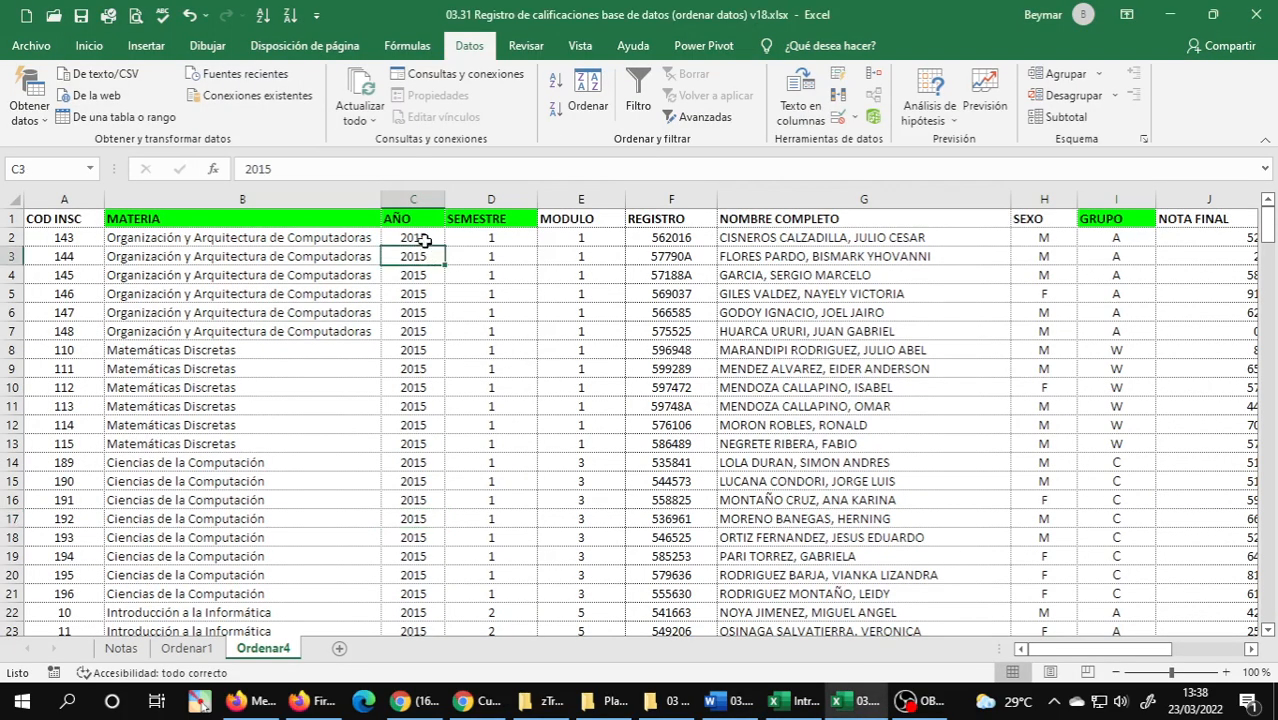
scroll(428, 287, "down", 20)
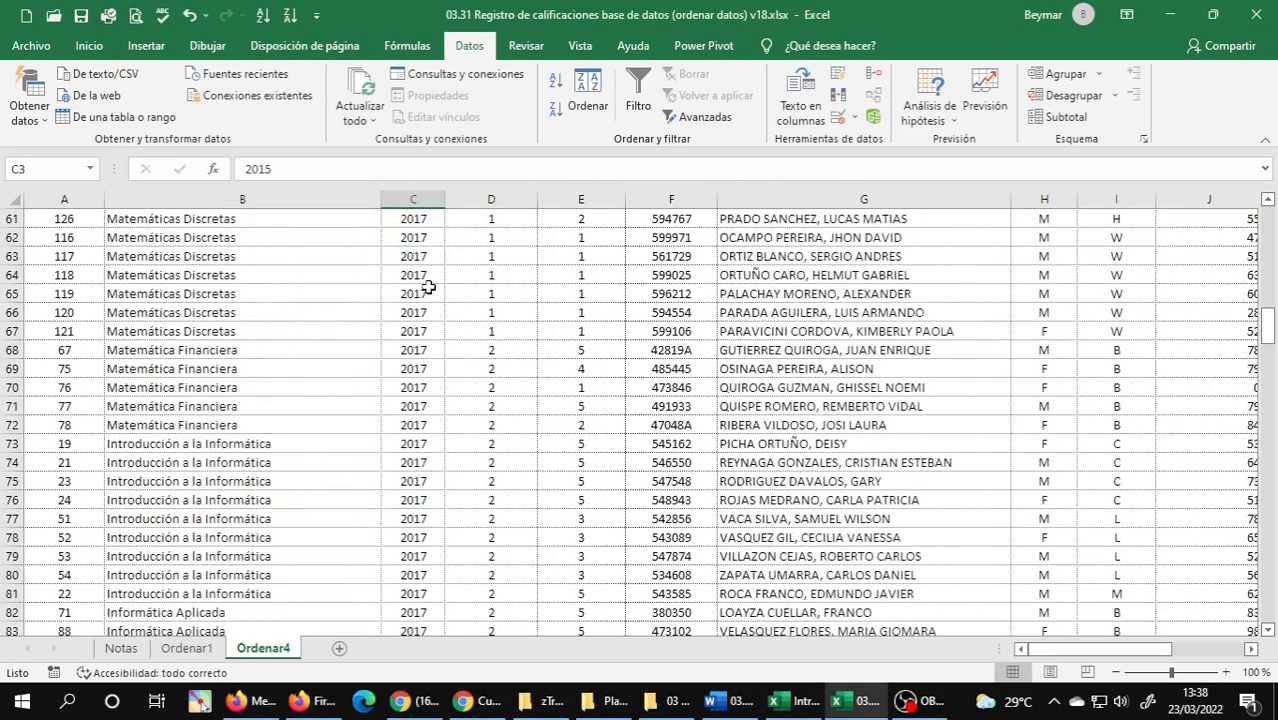
scroll(428, 287, "down", 20)
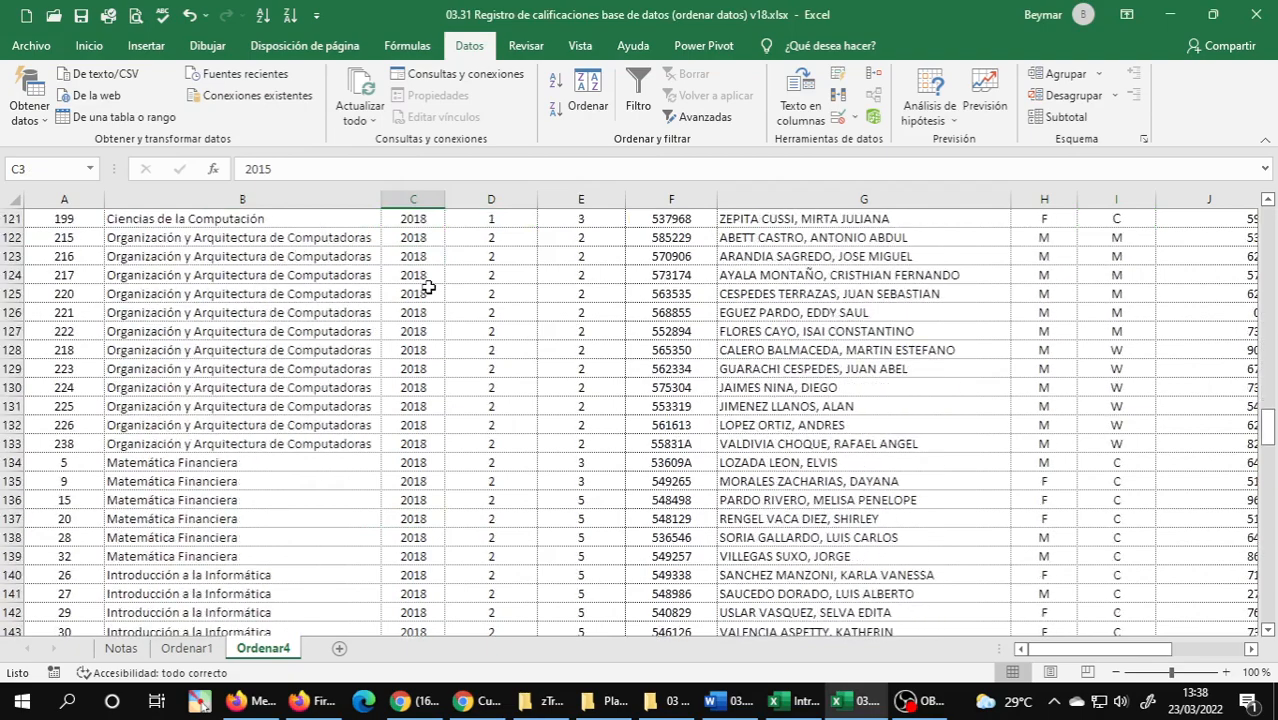
scroll(428, 287, "down", 9)
scroll(428, 287, "down", 13)
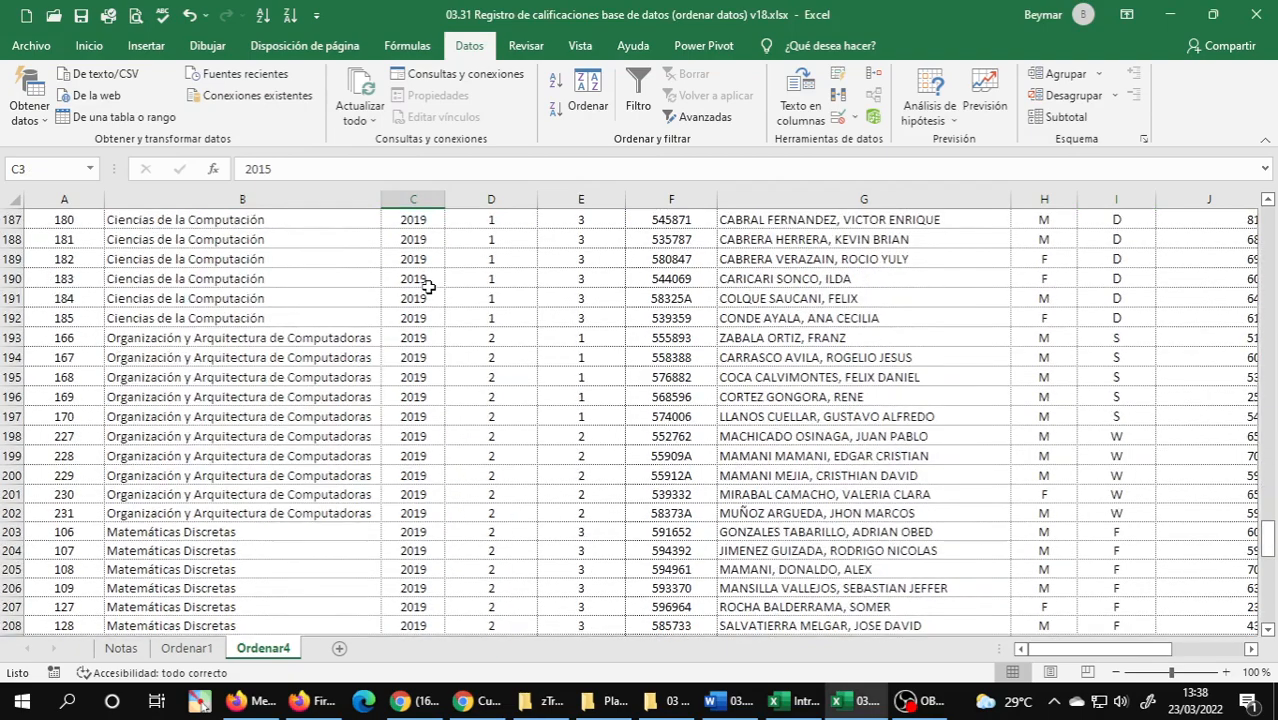
scroll(428, 287, "down", 8)
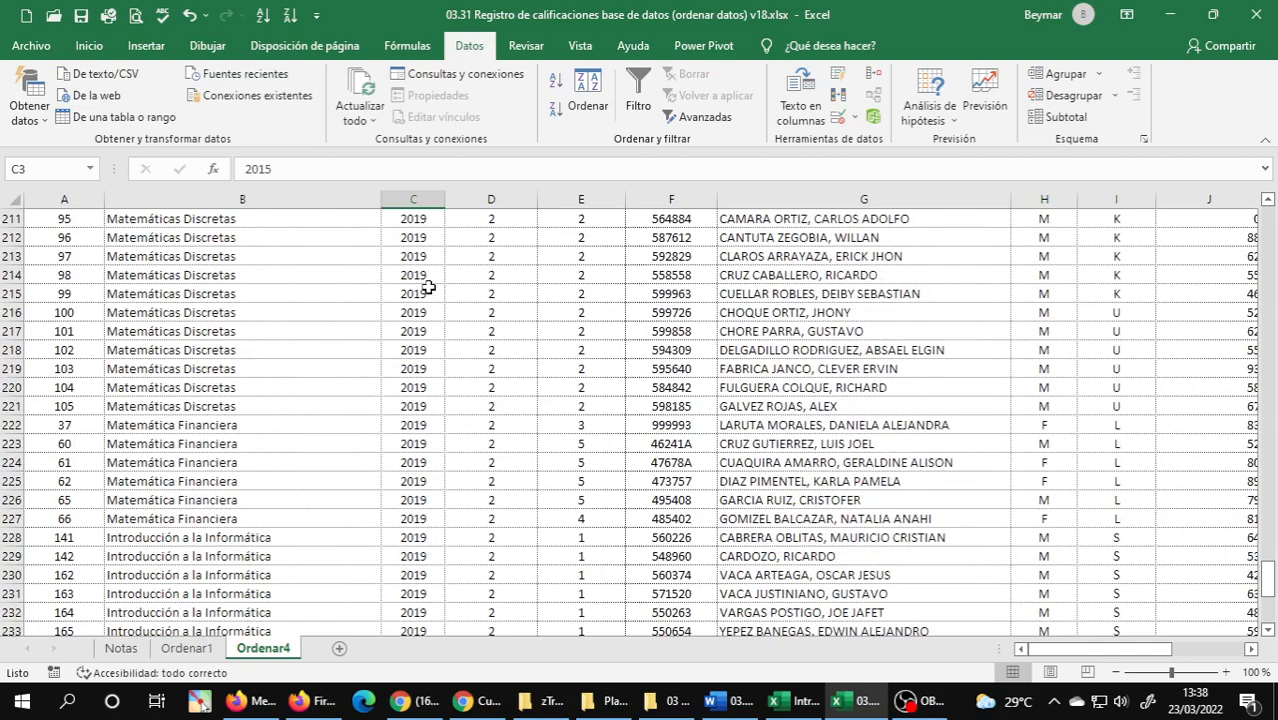
scroll(428, 287, "down", 8)
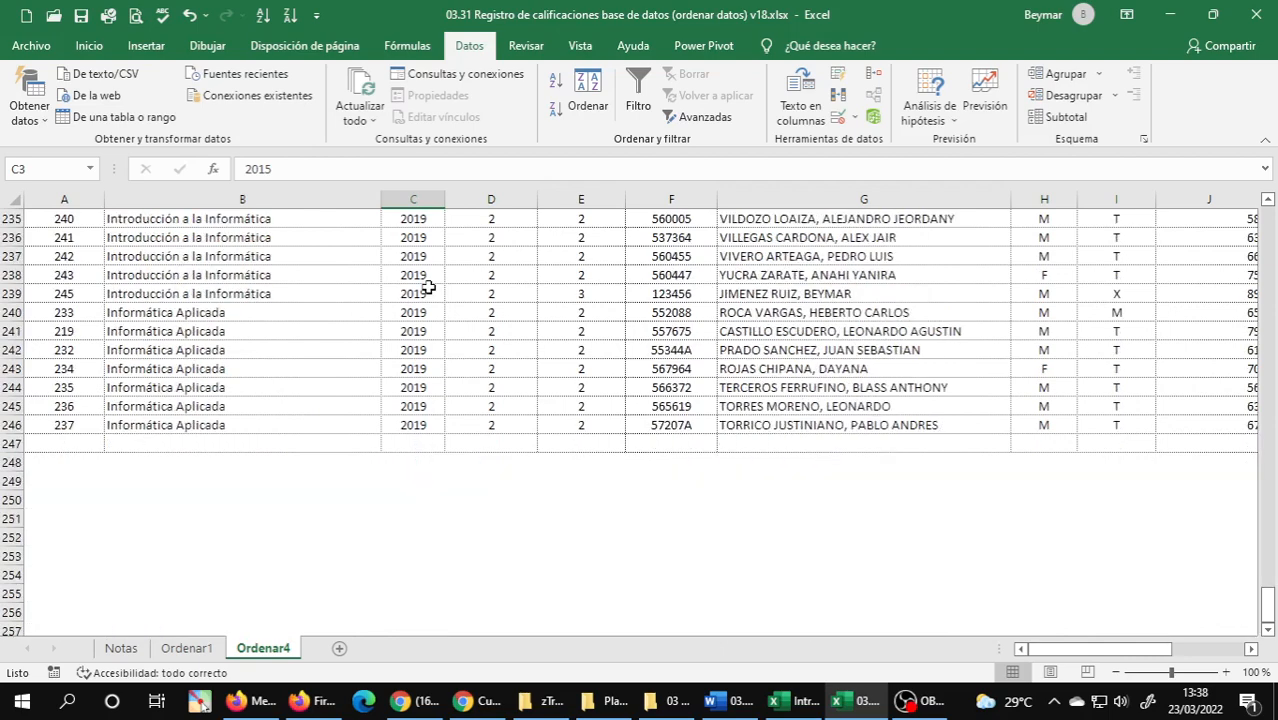
scroll(428, 287, "up", 7)
left_click(428, 287)
key("ctrl+Home")
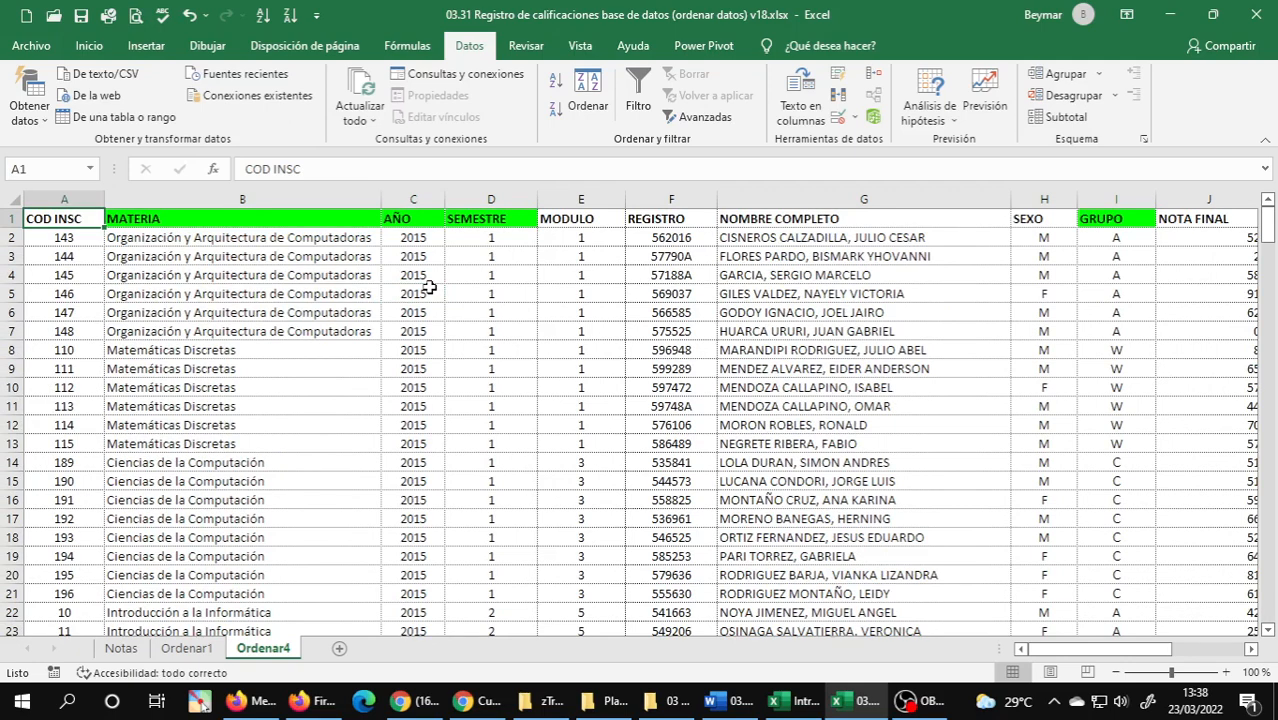
left_click(428, 290)
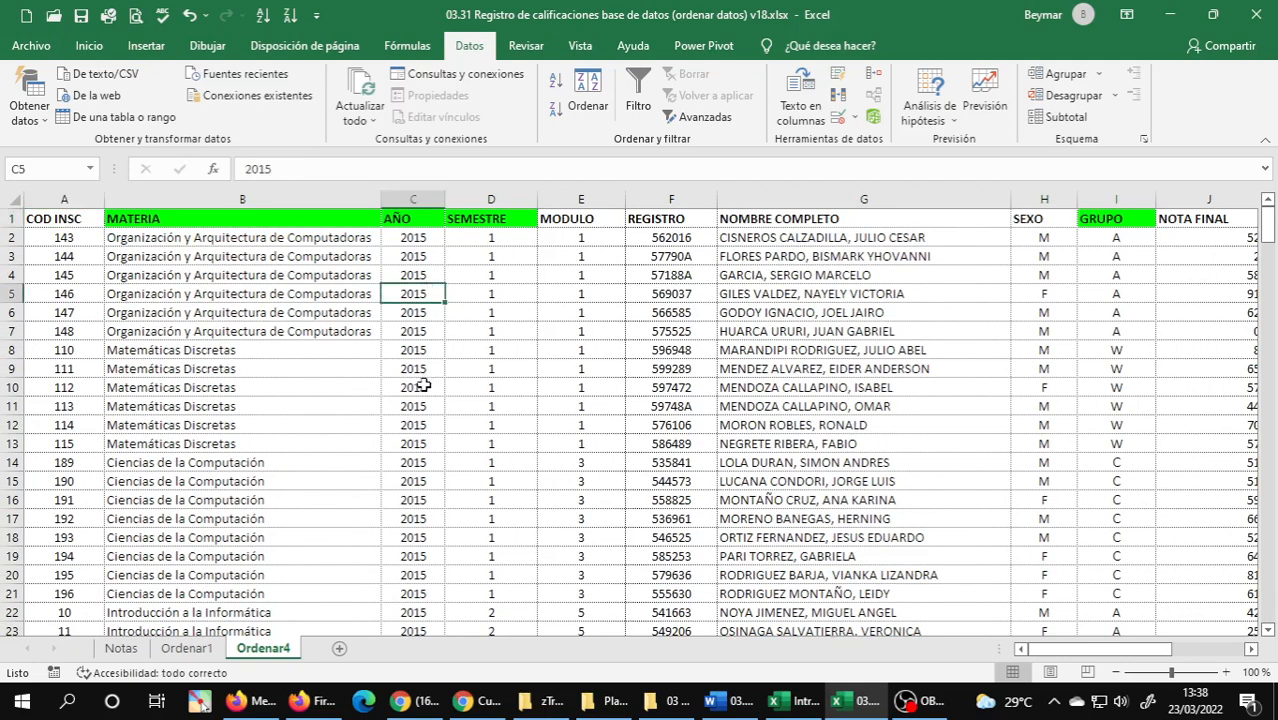
left_click(427, 330)
Reread the semestre criterion of exercise 4 in Word and examine the SEMESTRE order within each year on Ordenar4.
mouse_move(767, 705)
left_click(727, 701)
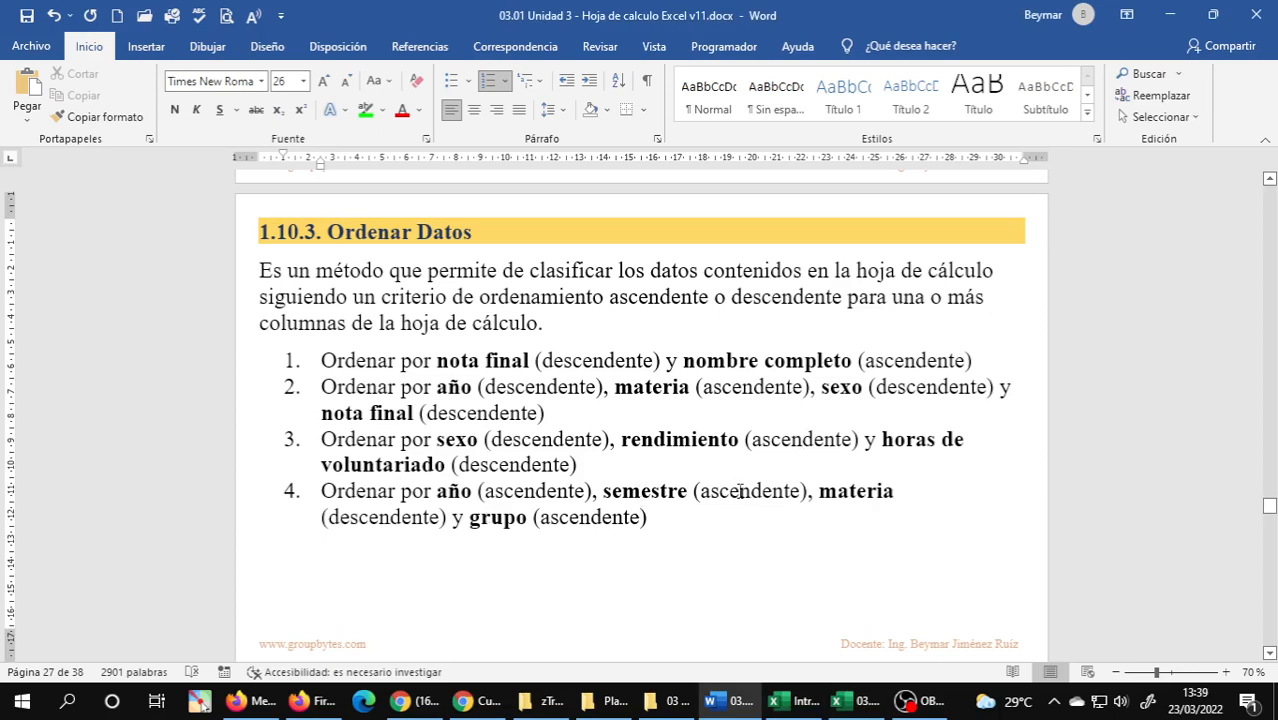
mouse_move(860, 703)
left_click(826, 658)
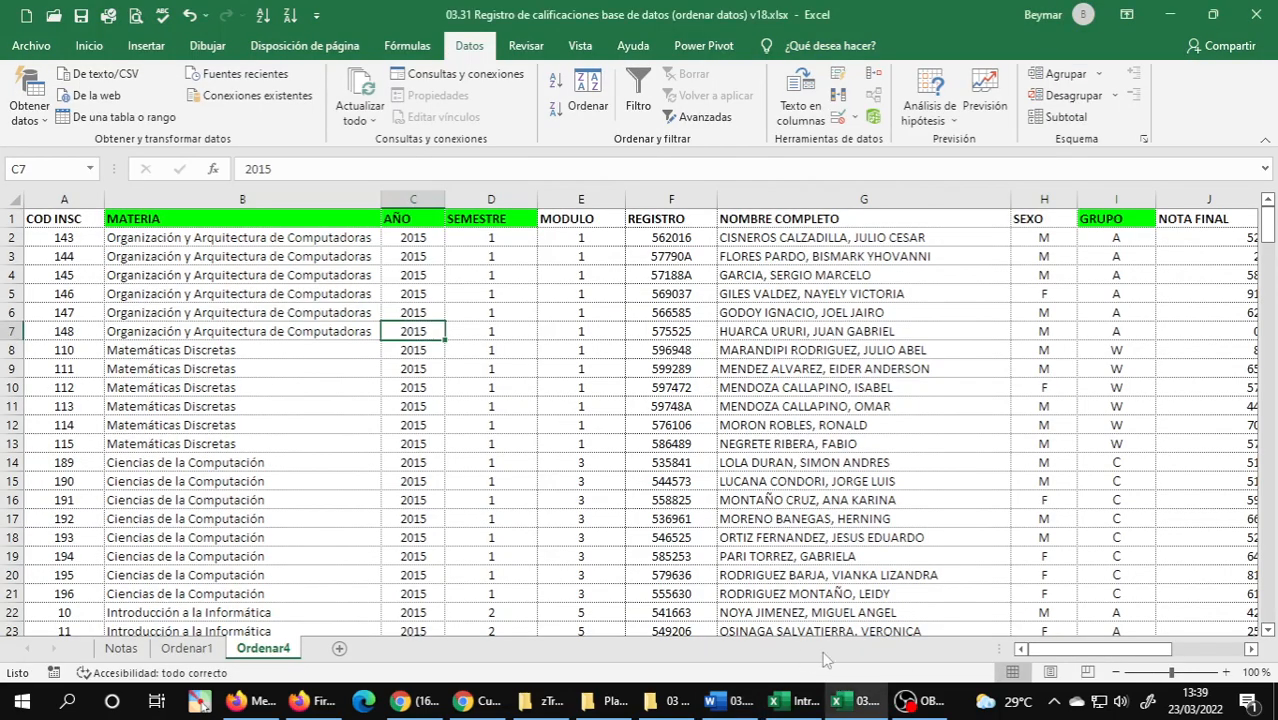
left_click(505, 253)
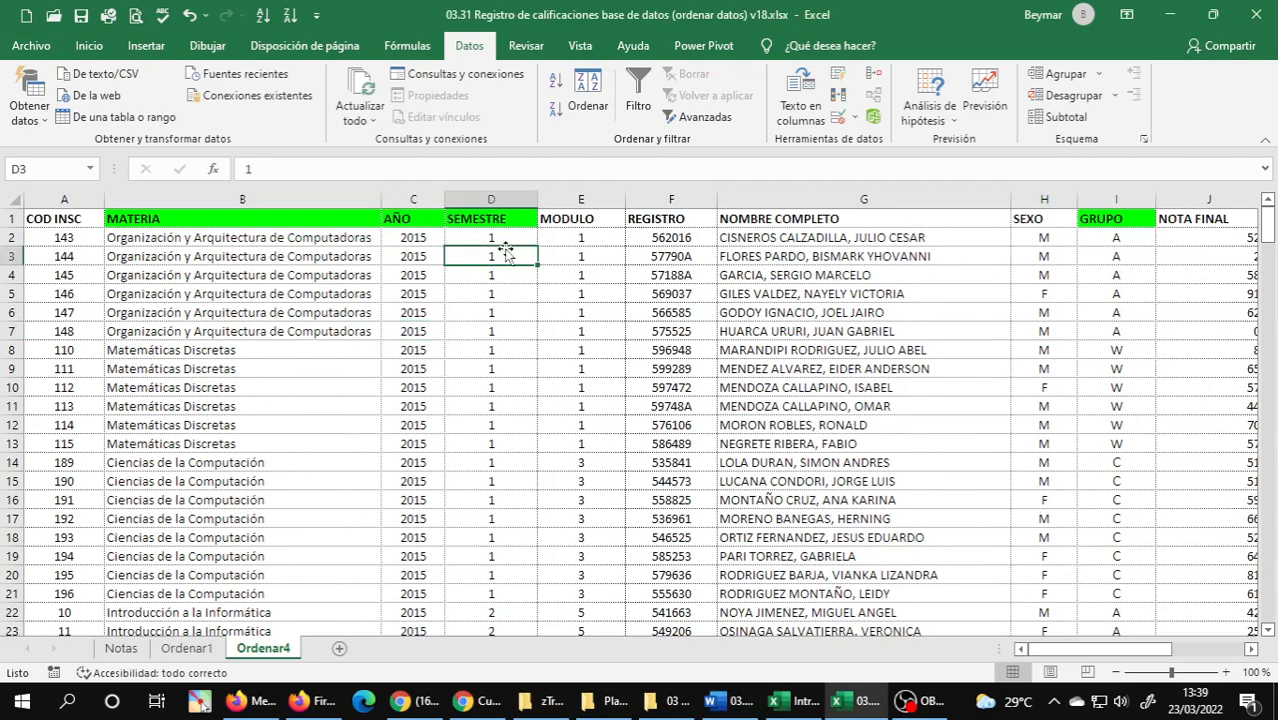
left_click(505, 240)
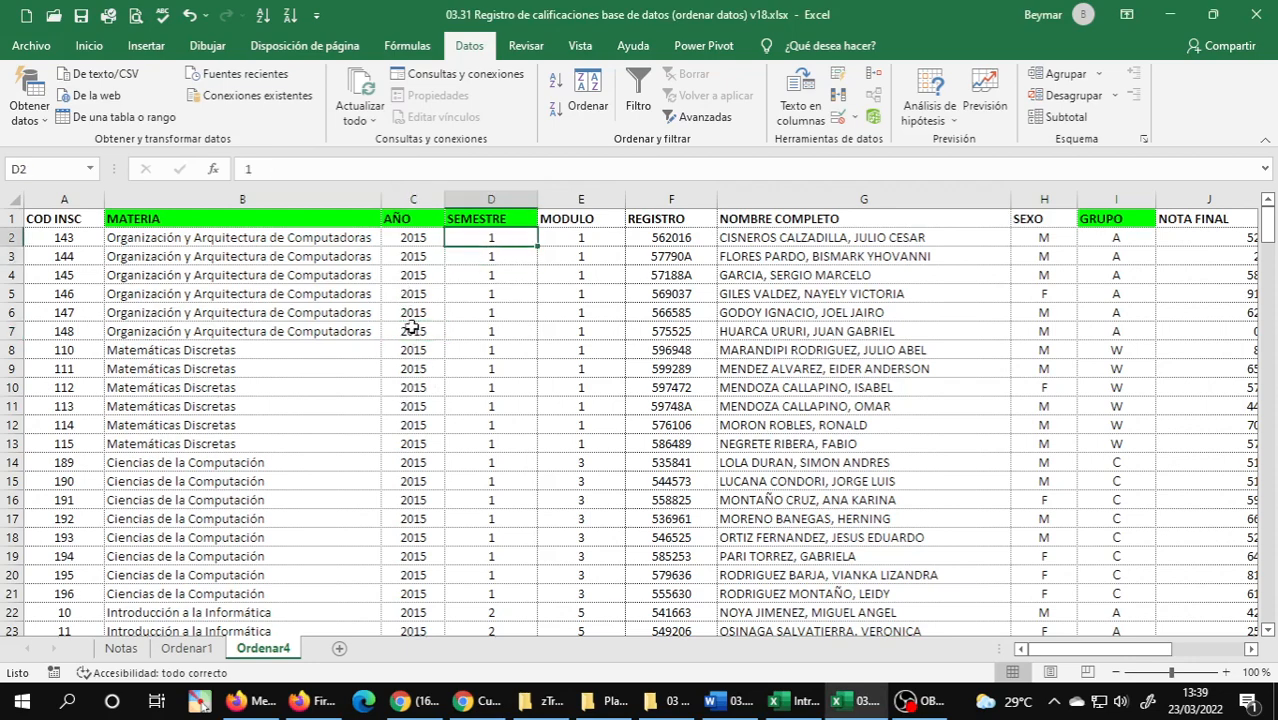
scroll(498, 390, "down", 1)
scroll(498, 390, "down", 11)
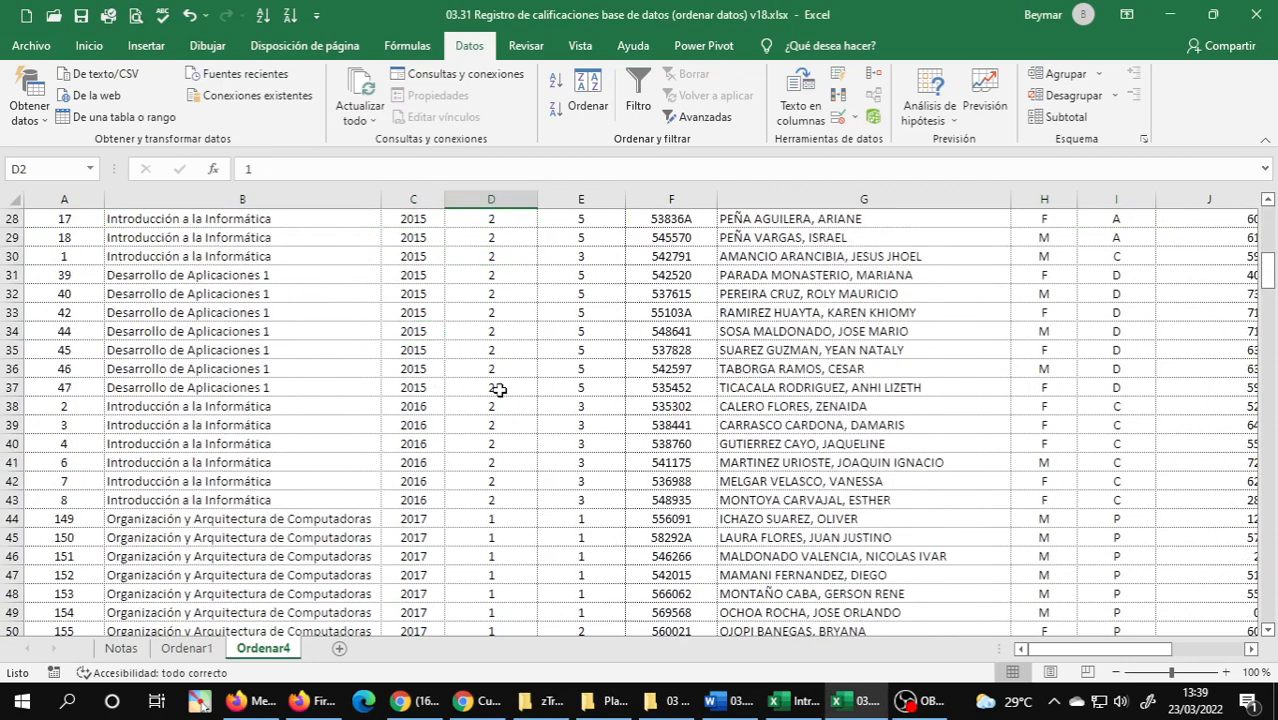
left_click(498, 352)
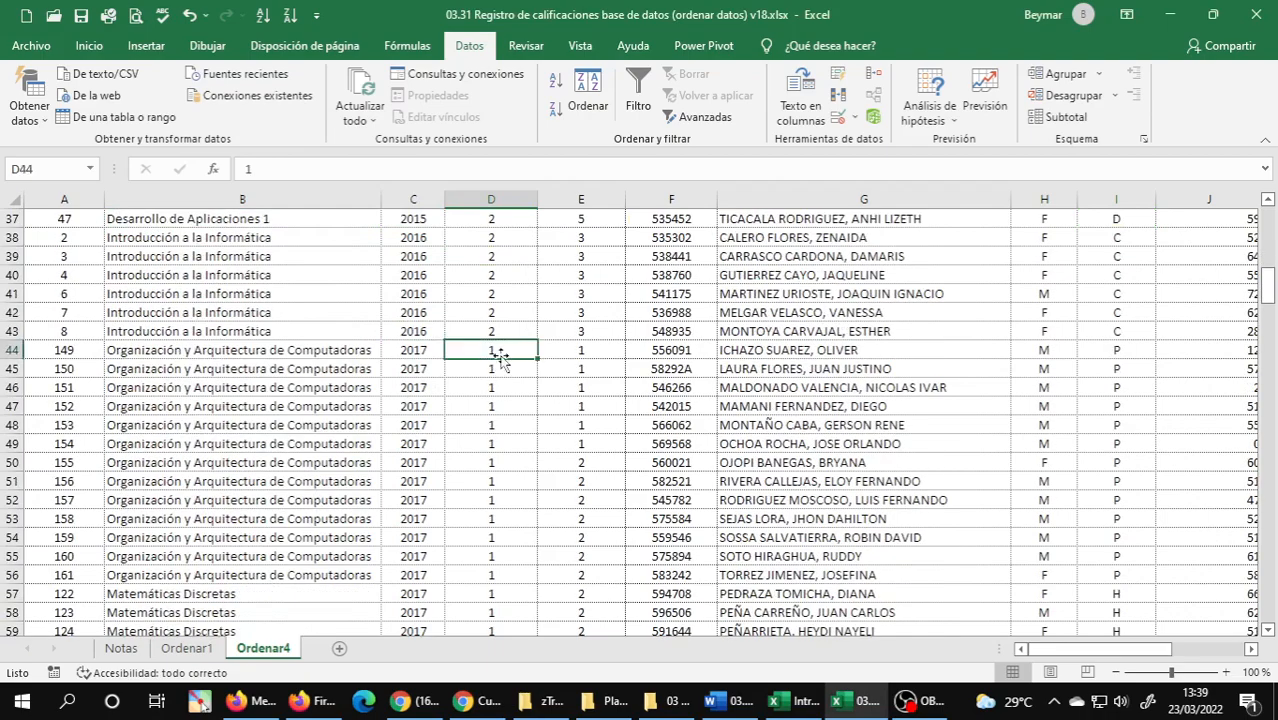
scroll(500, 356, "down", 9)
scroll(500, 358, "down", 5)
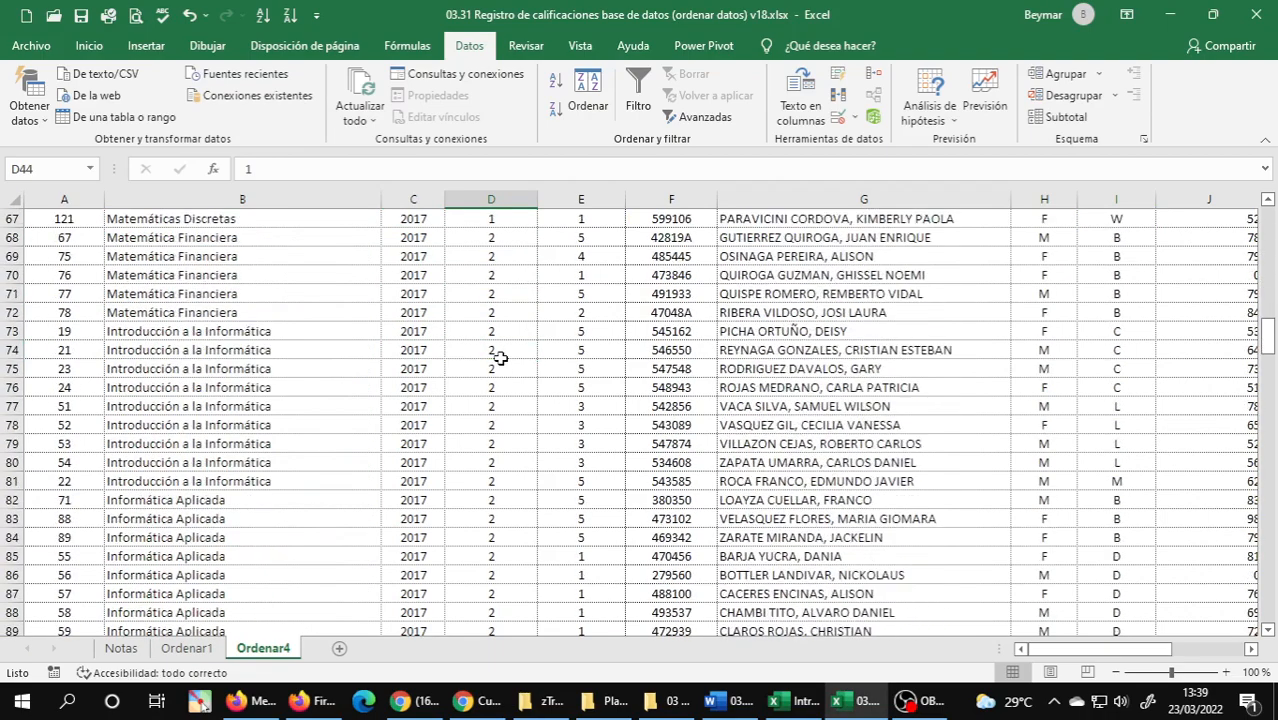
scroll(498, 411, "up", 20)
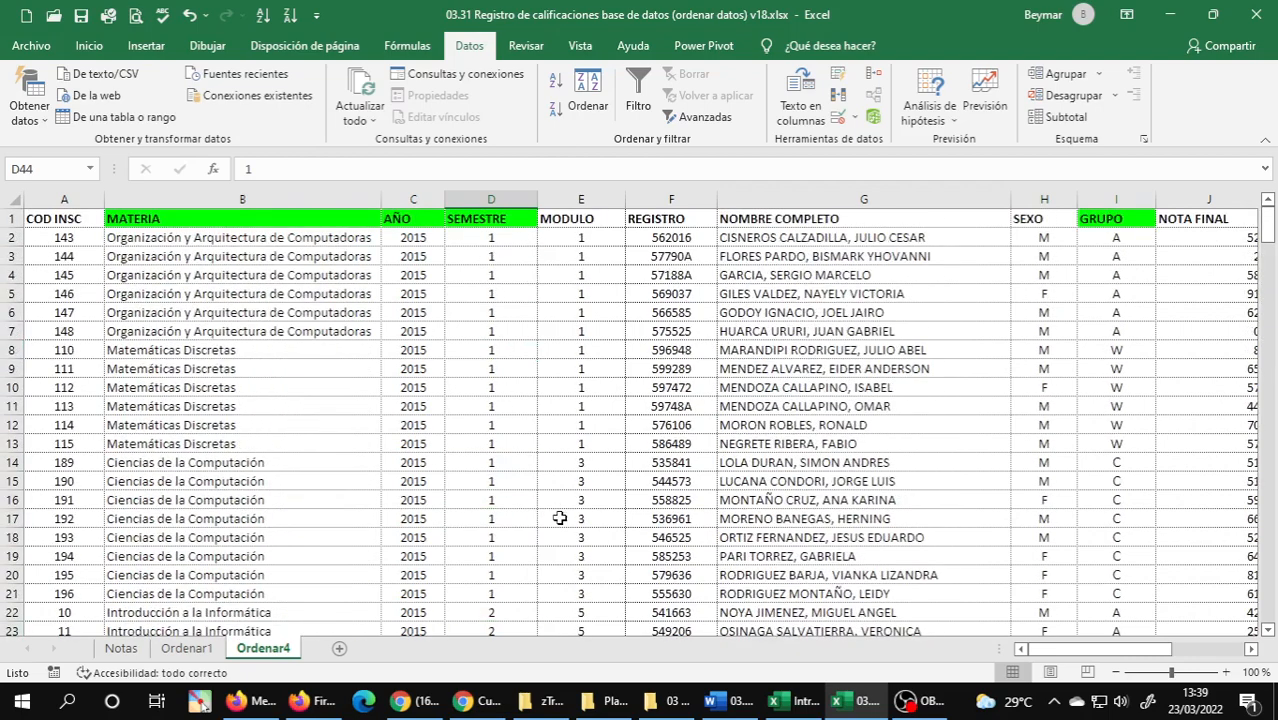
Reread the materia criterion of exercise 4 in Word and select rows 2 to 21 of Ordenar4 to examine the MATERIA order.
left_click(727, 700)
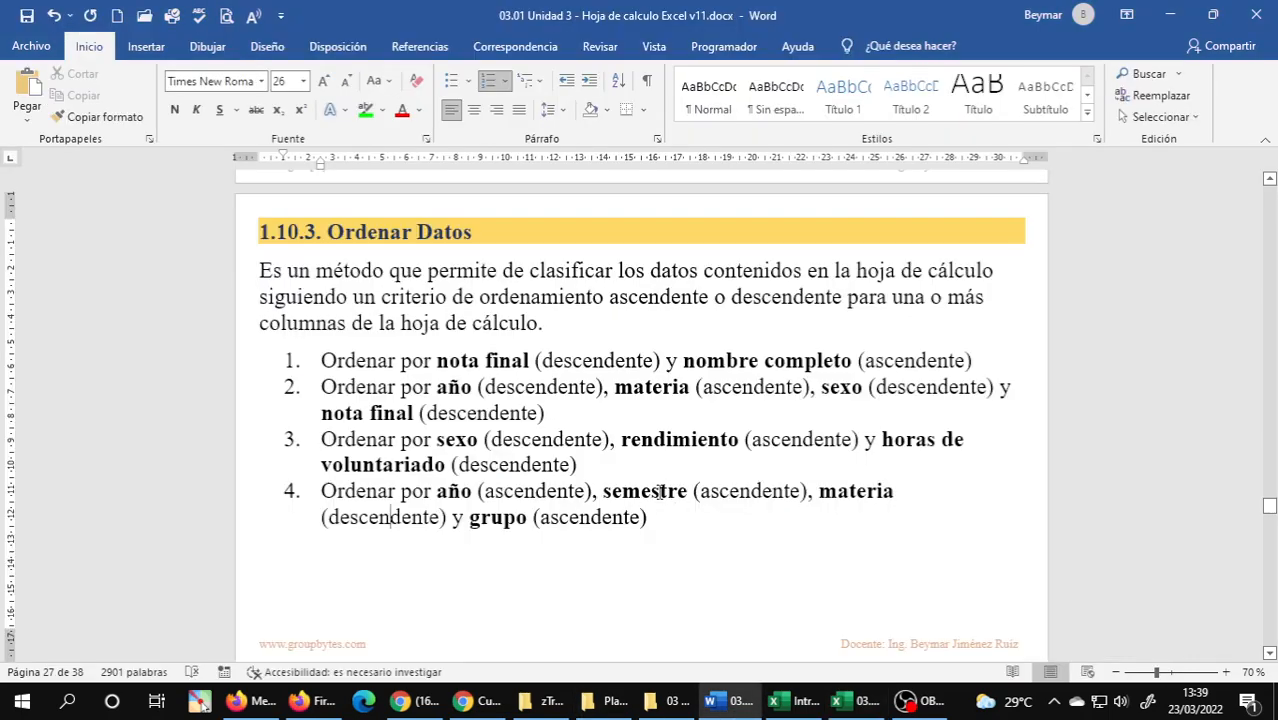
left_click(867, 491)
double_click(376, 516)
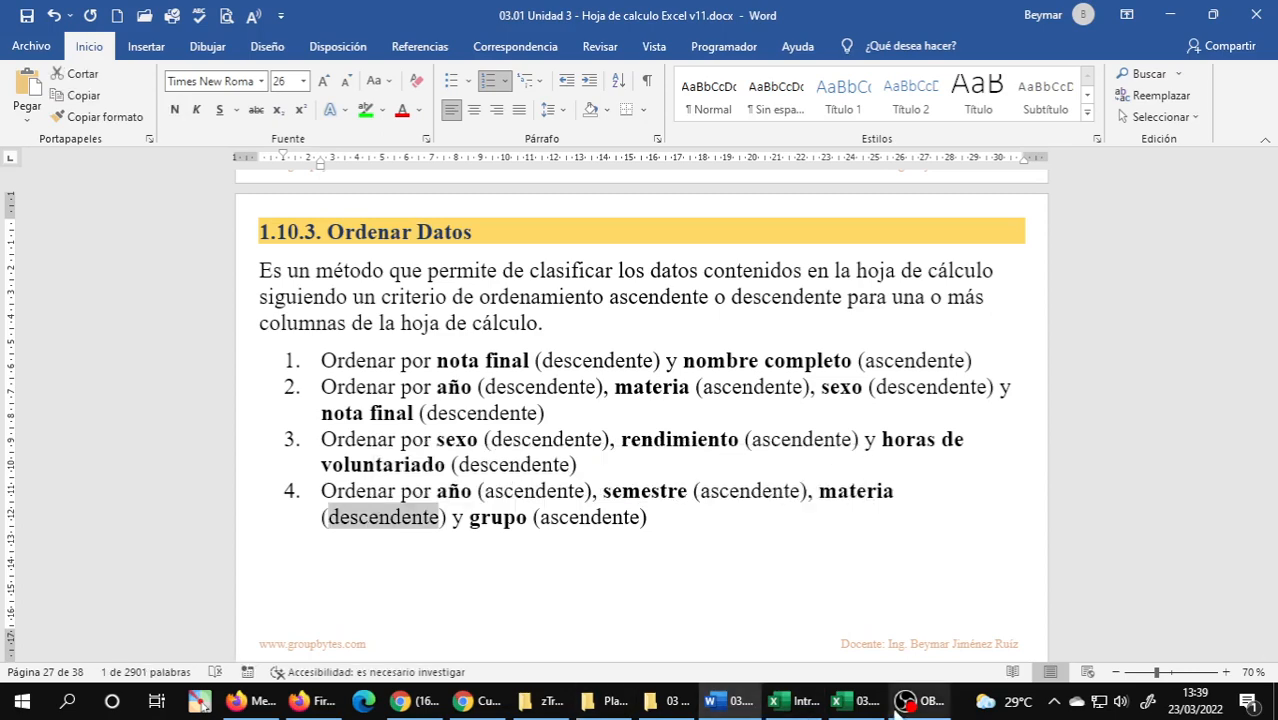
mouse_move(850, 700)
left_click(762, 572)
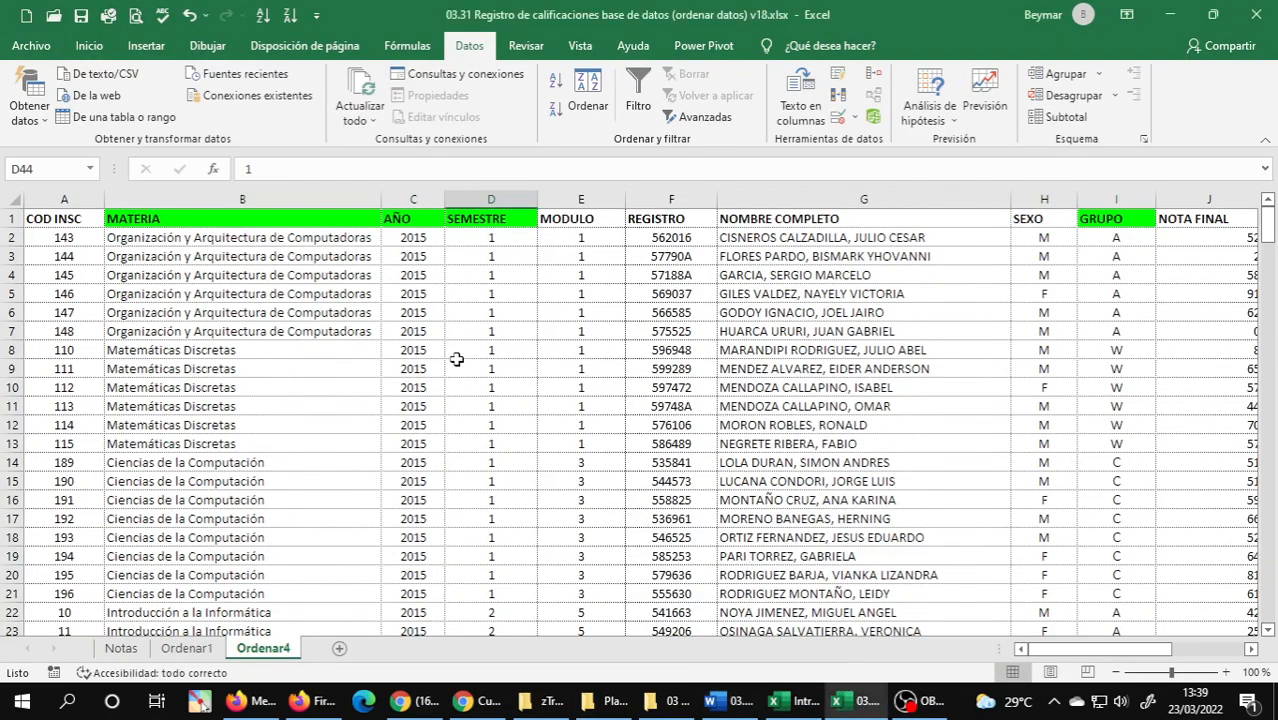
left_click_drag(8, 237, 18, 398)
left_click_drag(17, 418, 17, 420)
scroll(862, 375, "up", 1)
scroll(862, 375, "up", 2)
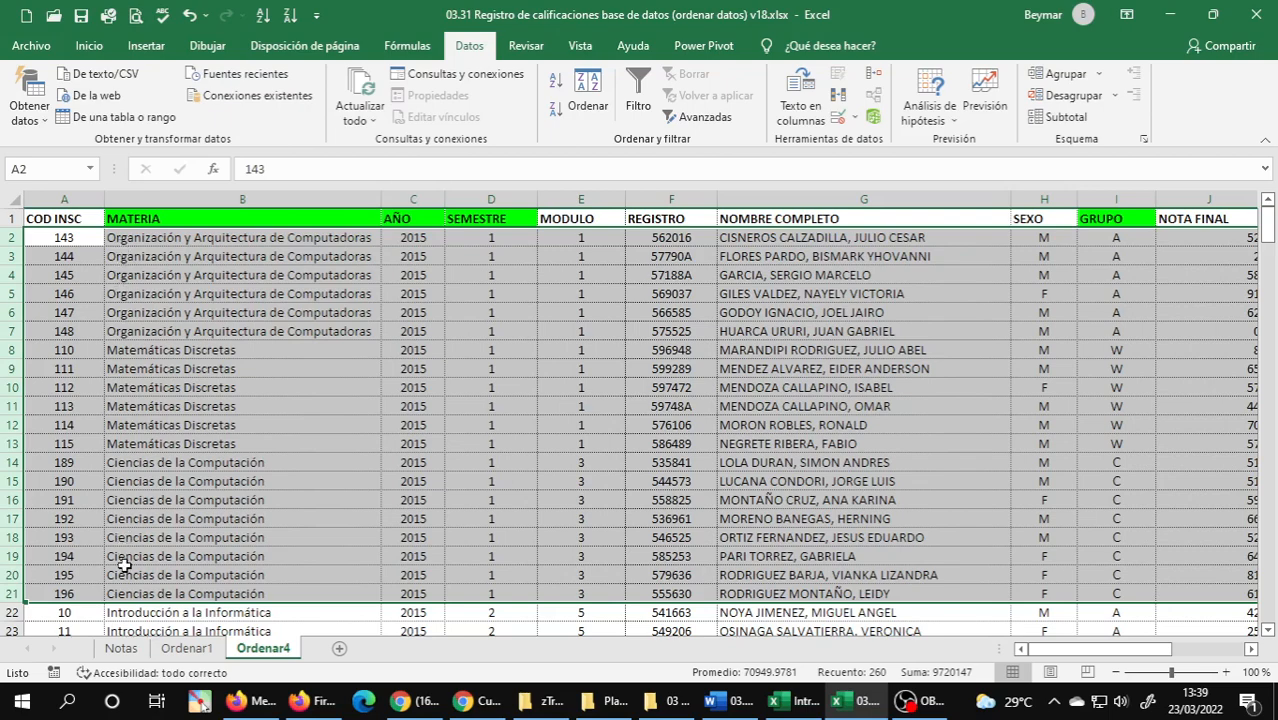
Reread the grupo criterion of exercise 4 in Word and examine the GRUPO order within each subject on Ordenar4.
left_click(728, 700)
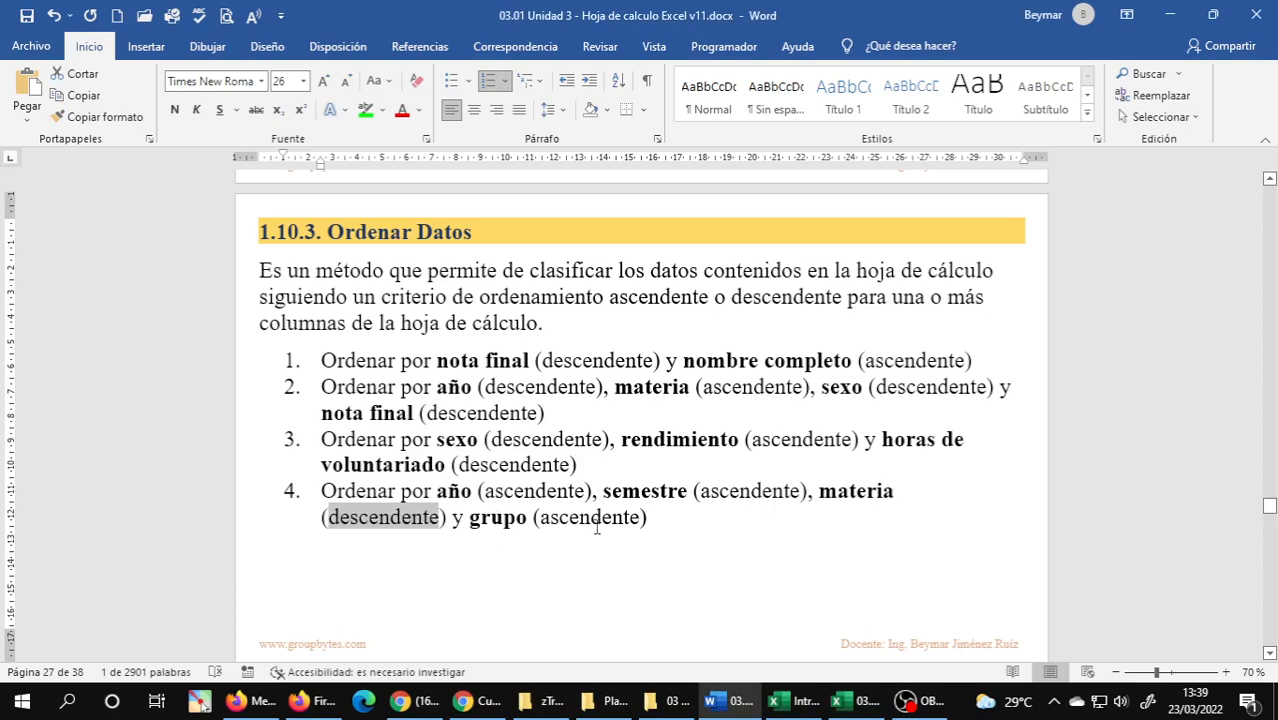
left_click(905, 612)
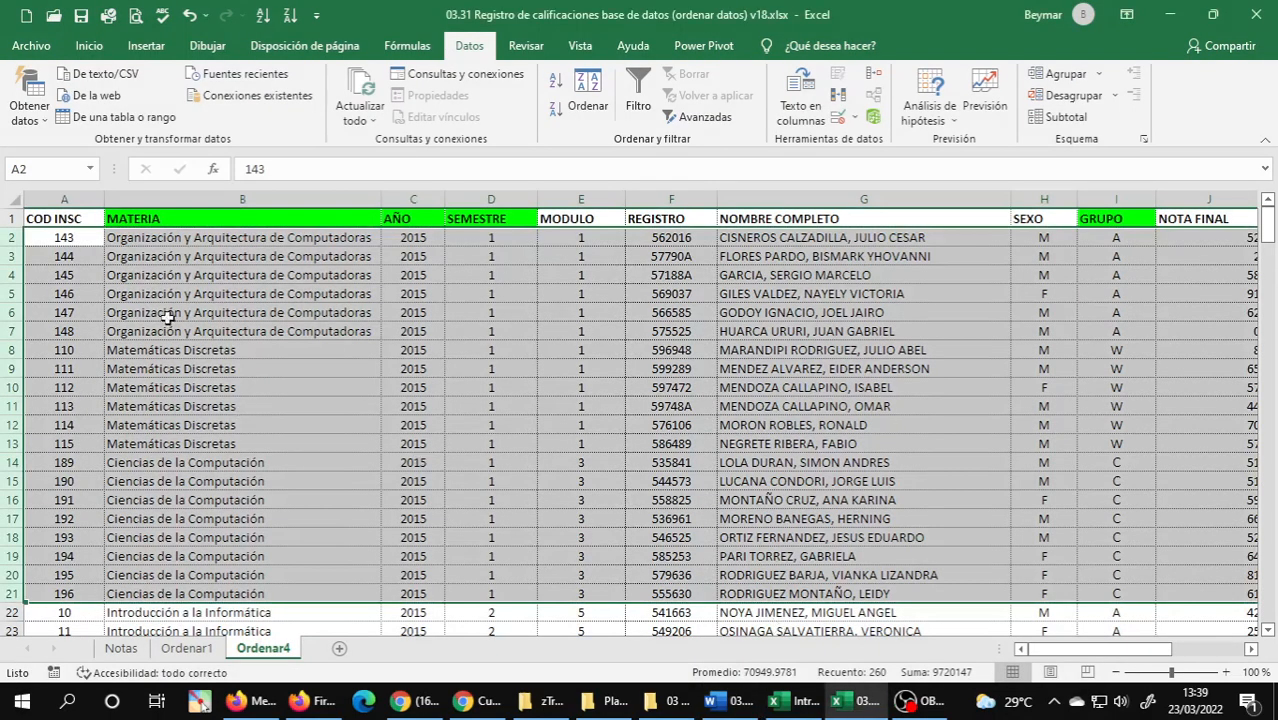
left_click_drag(10, 238, 12, 332)
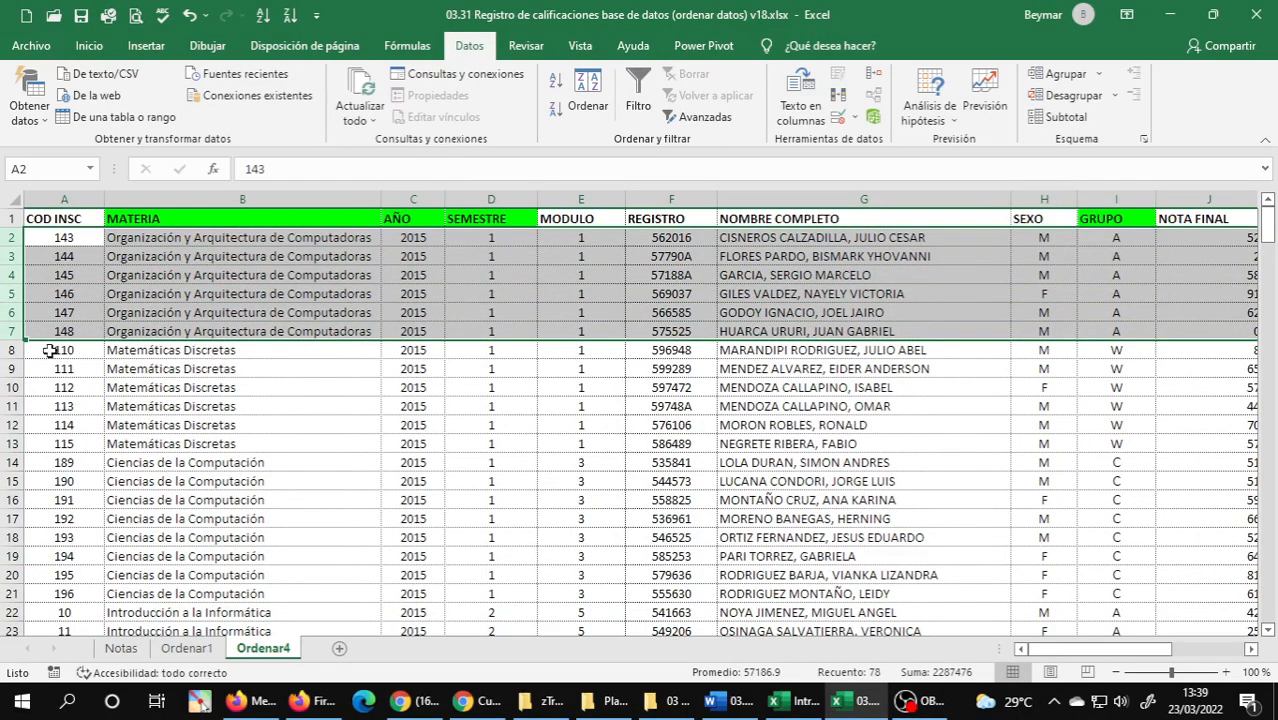
left_click_drag(10, 349, 10, 443)
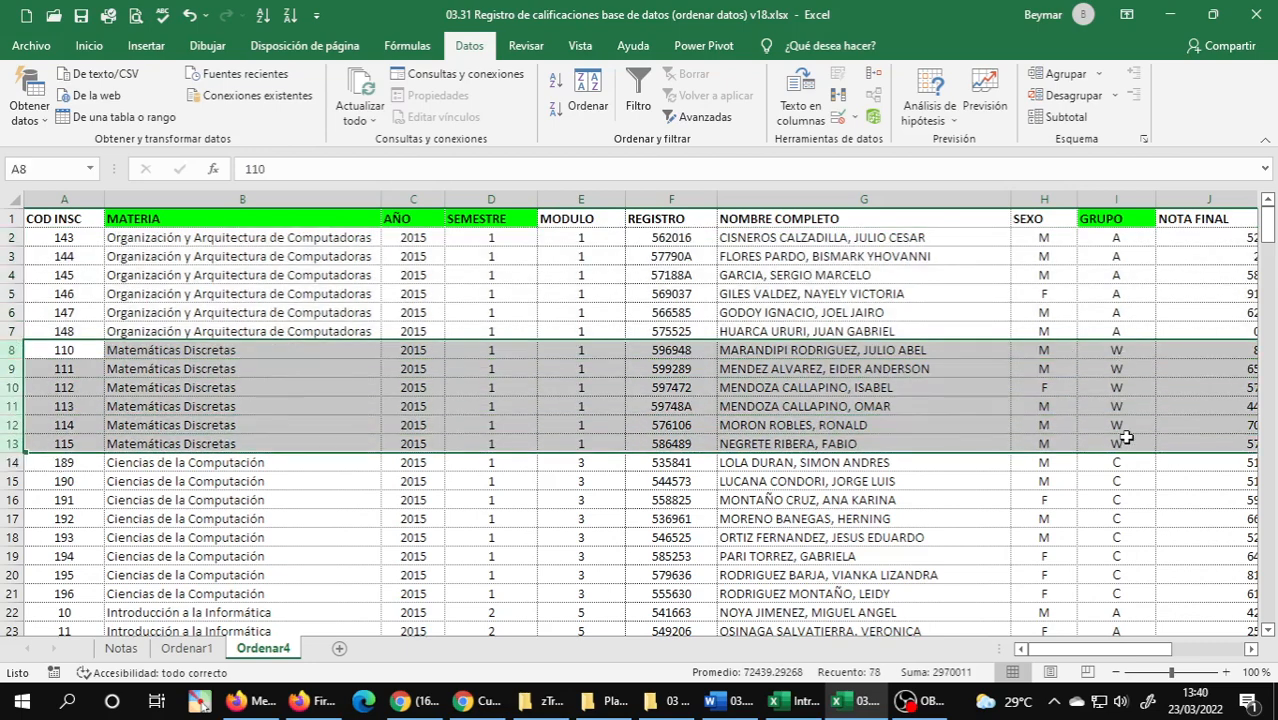
scroll(220, 460, "down", 2)
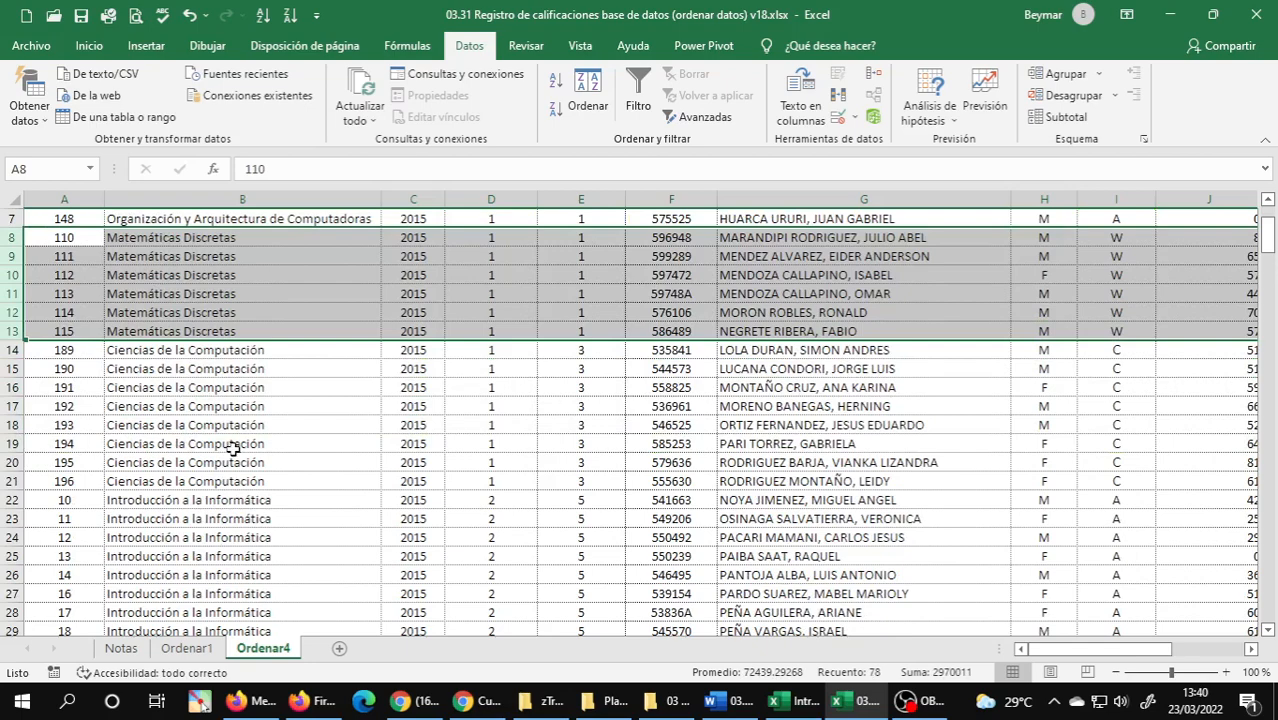
scroll(230, 447, "down", 3)
scroll(232, 449, "down", 8)
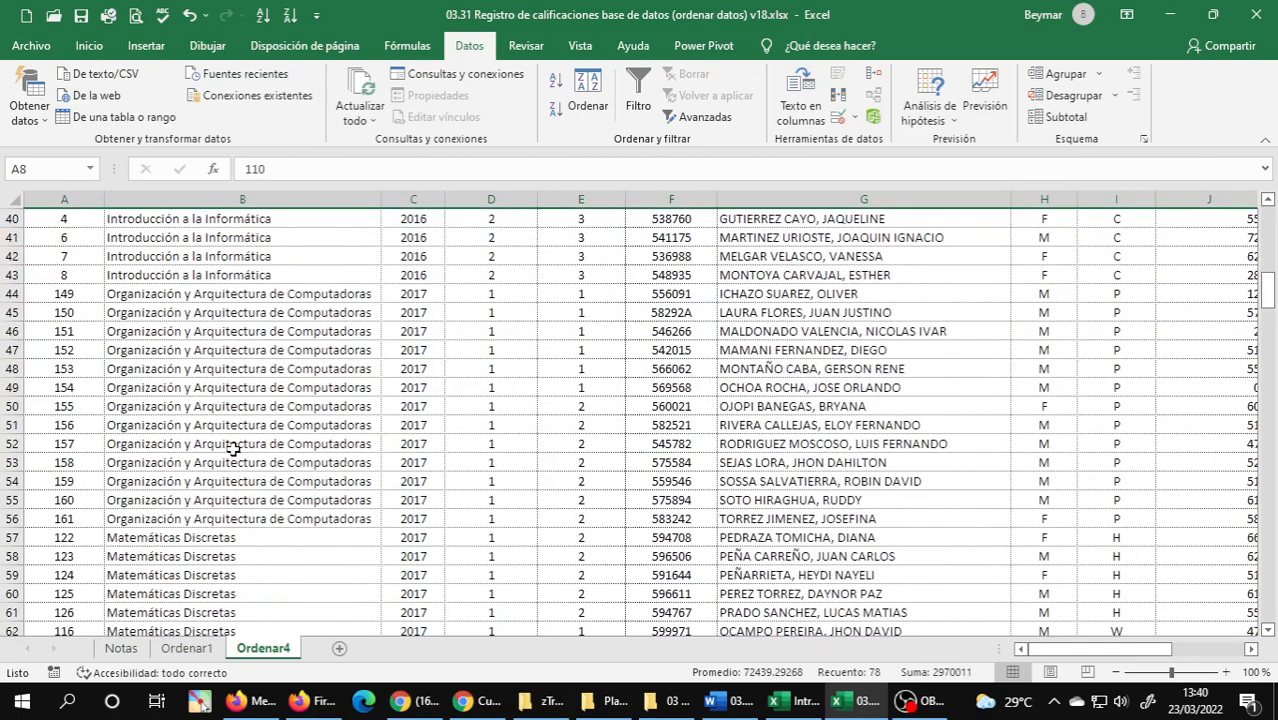
scroll(232, 449, "down", 1)
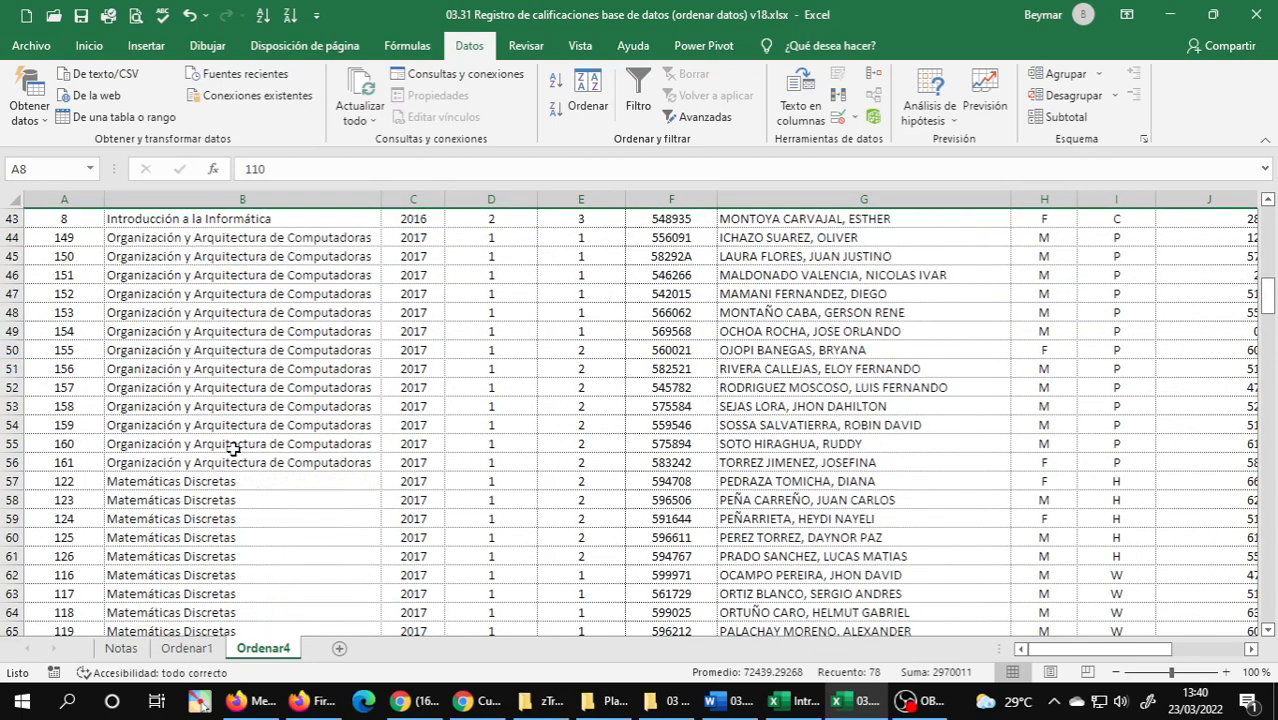
scroll(232, 449, "down", 3)
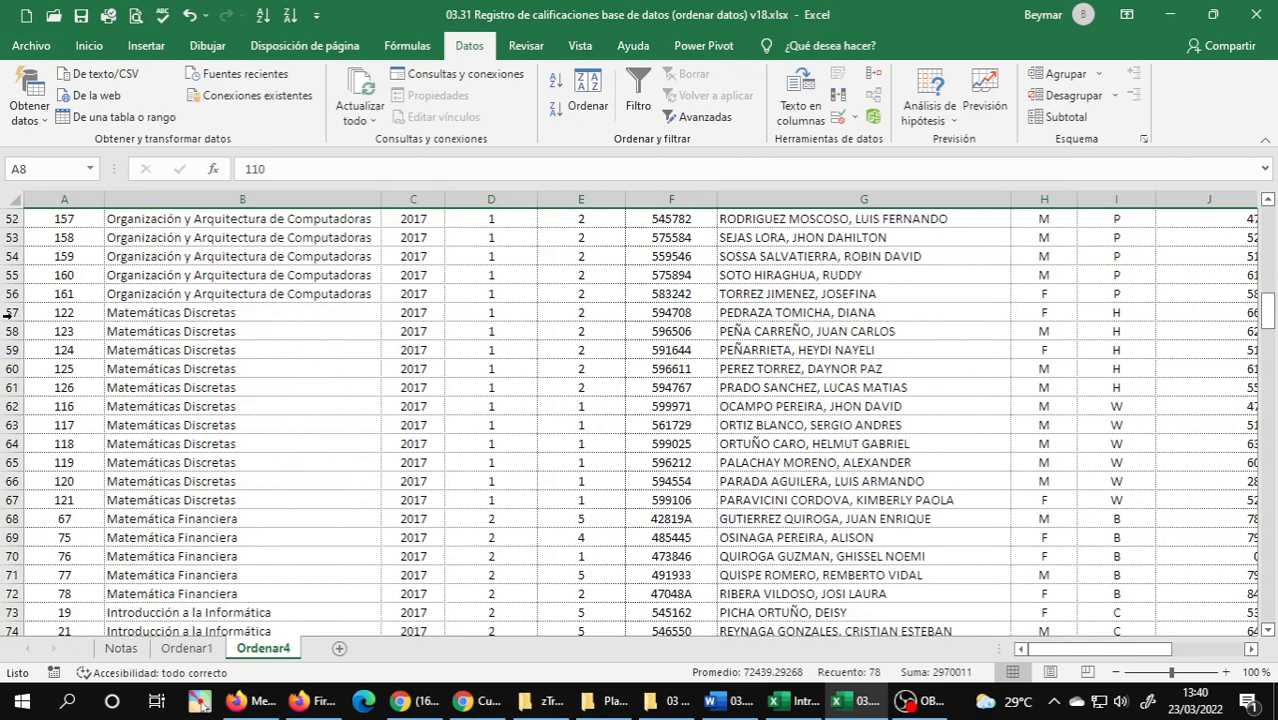
left_click_drag(8, 312, 8, 495)
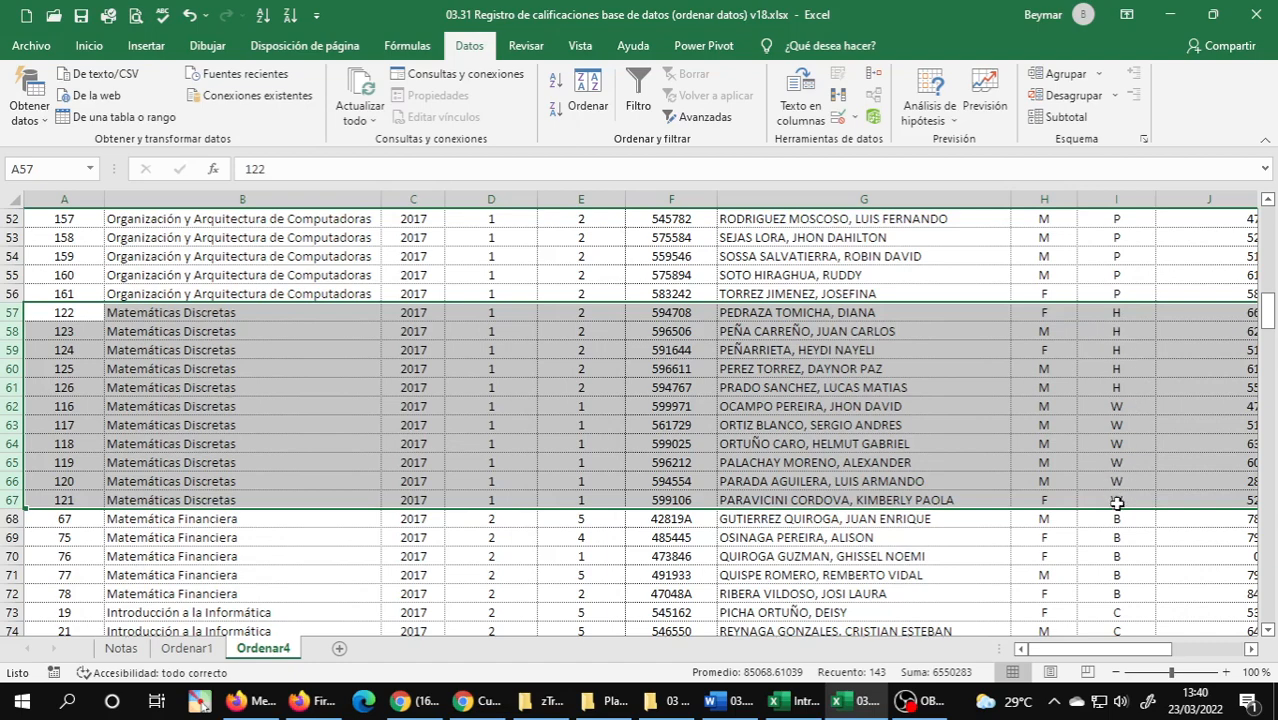
left_click(468, 406)
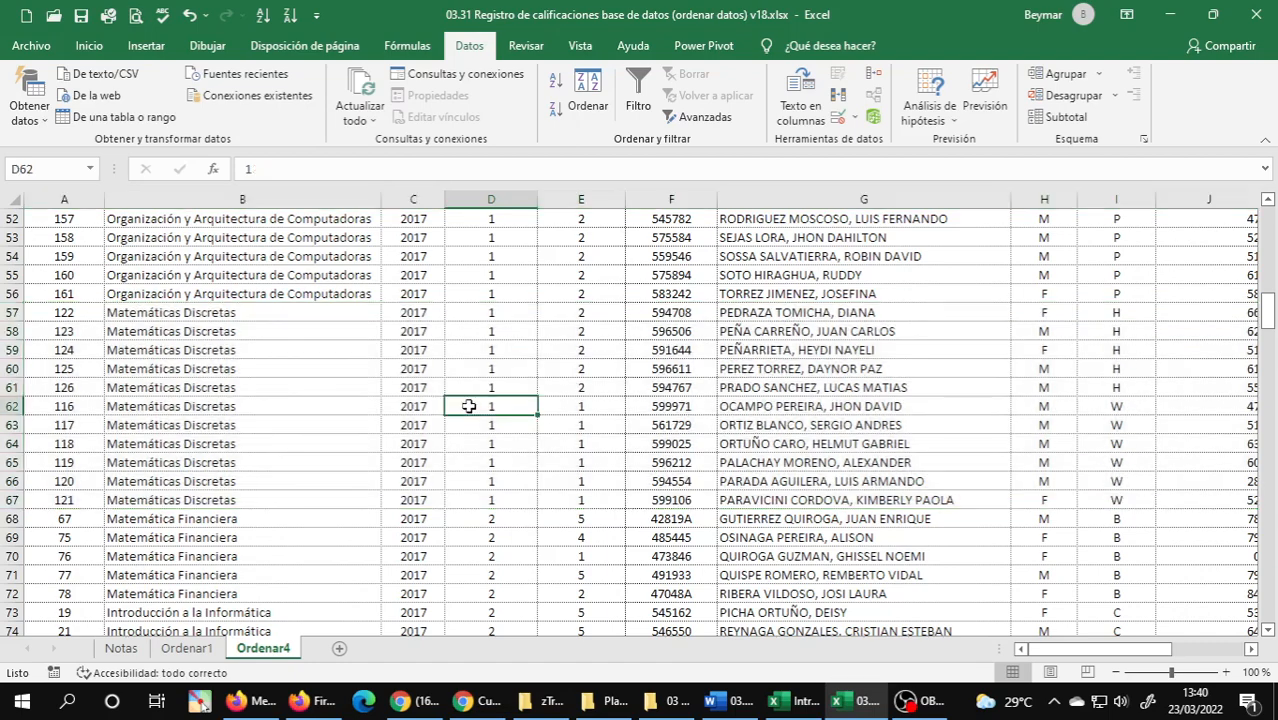
Return to cell A1 of Ordenar4 and save the workbook.
key("ctrl+Home")
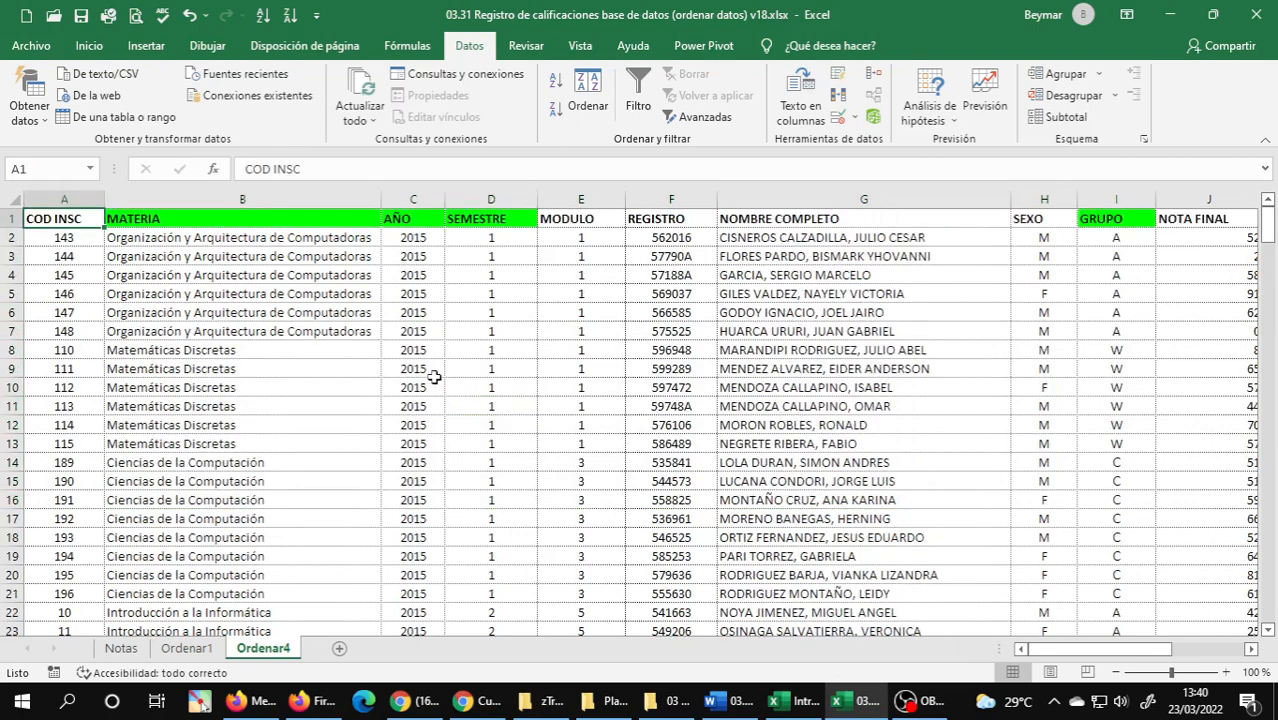
left_click(81, 17)
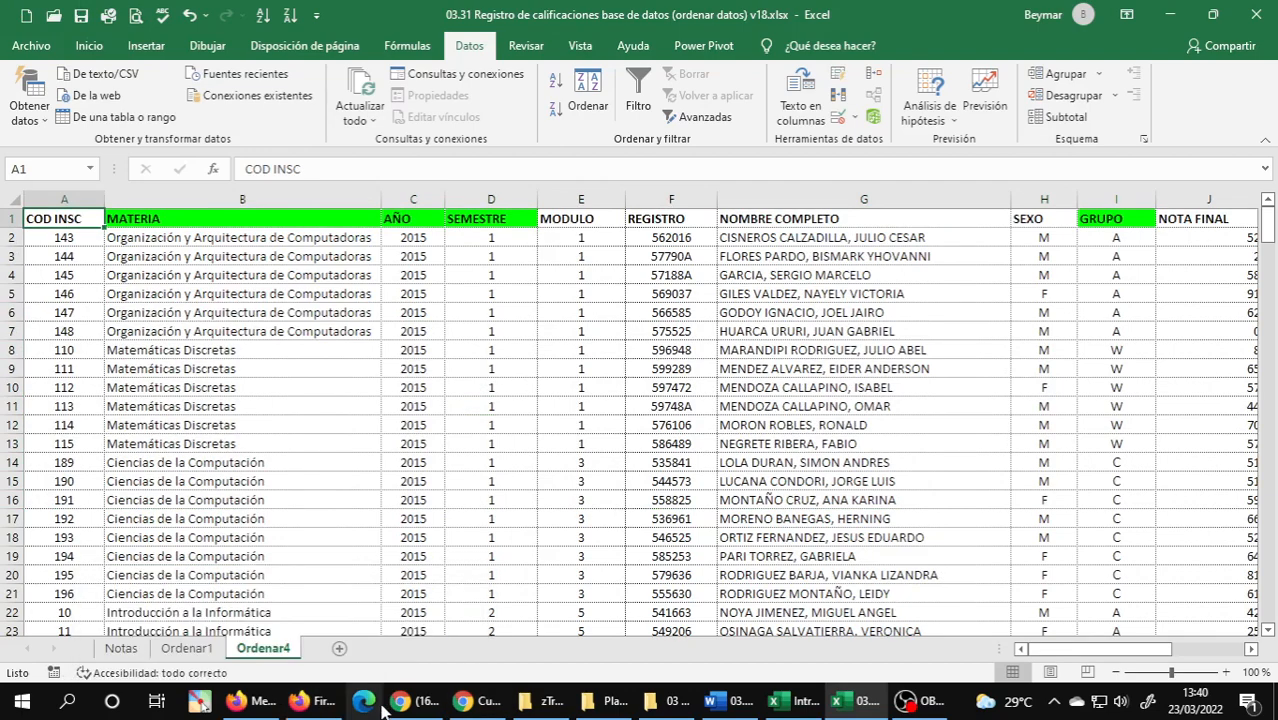
left_click(918, 710)
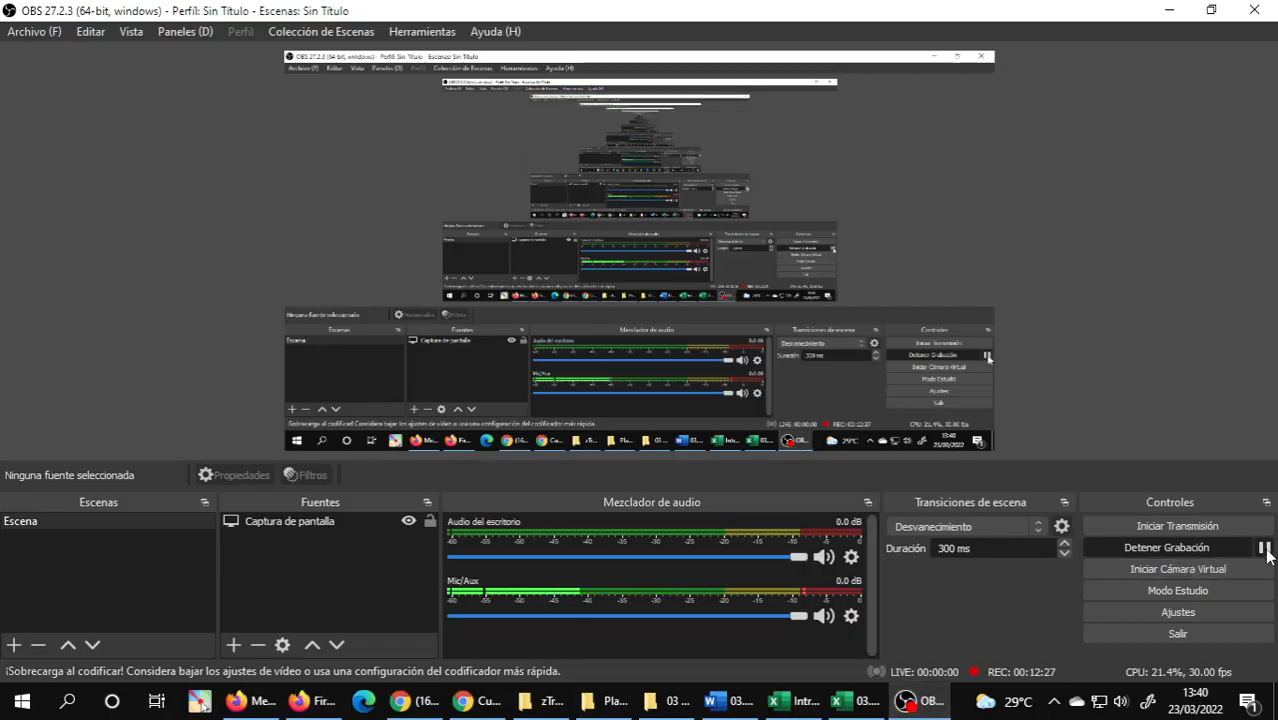
left_click(1264, 547)
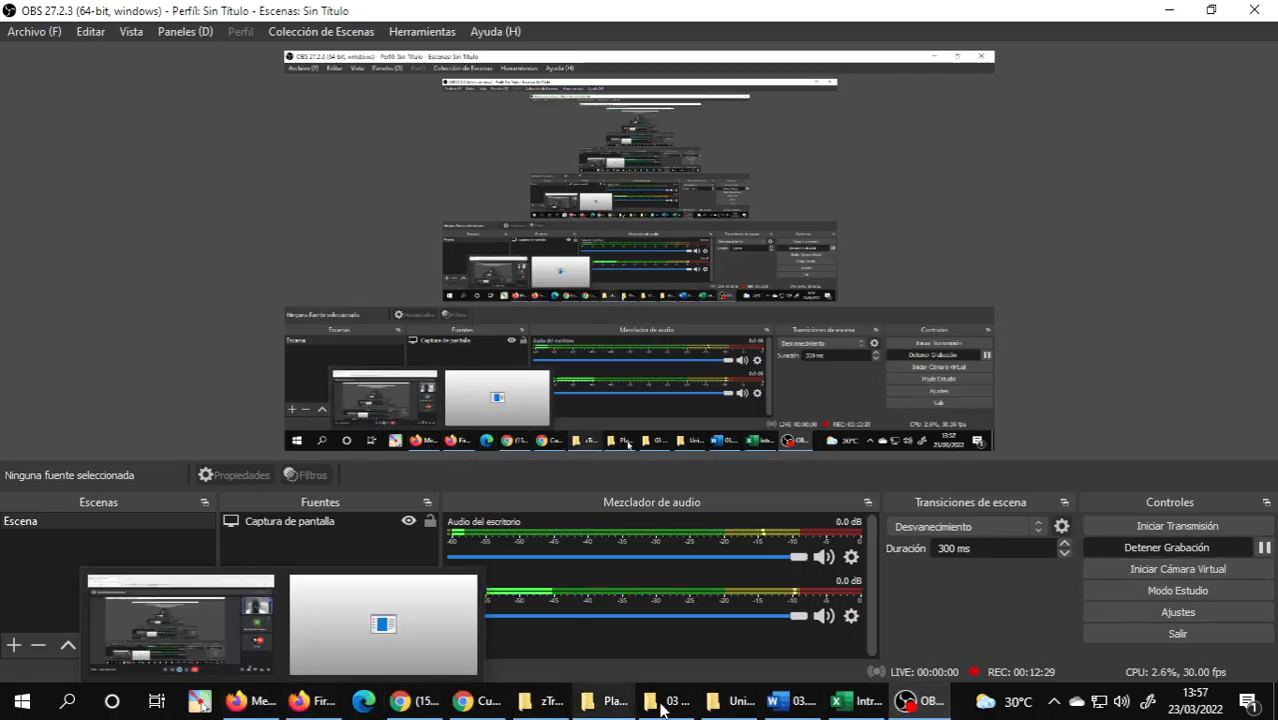
Copy the template 03.32 Registro de calificaciones base de datos (plantilla filtrar datos) v18.xlsx from Plantillas de Practicas into 03 Practicas de Excel.
left_click(815, 706)
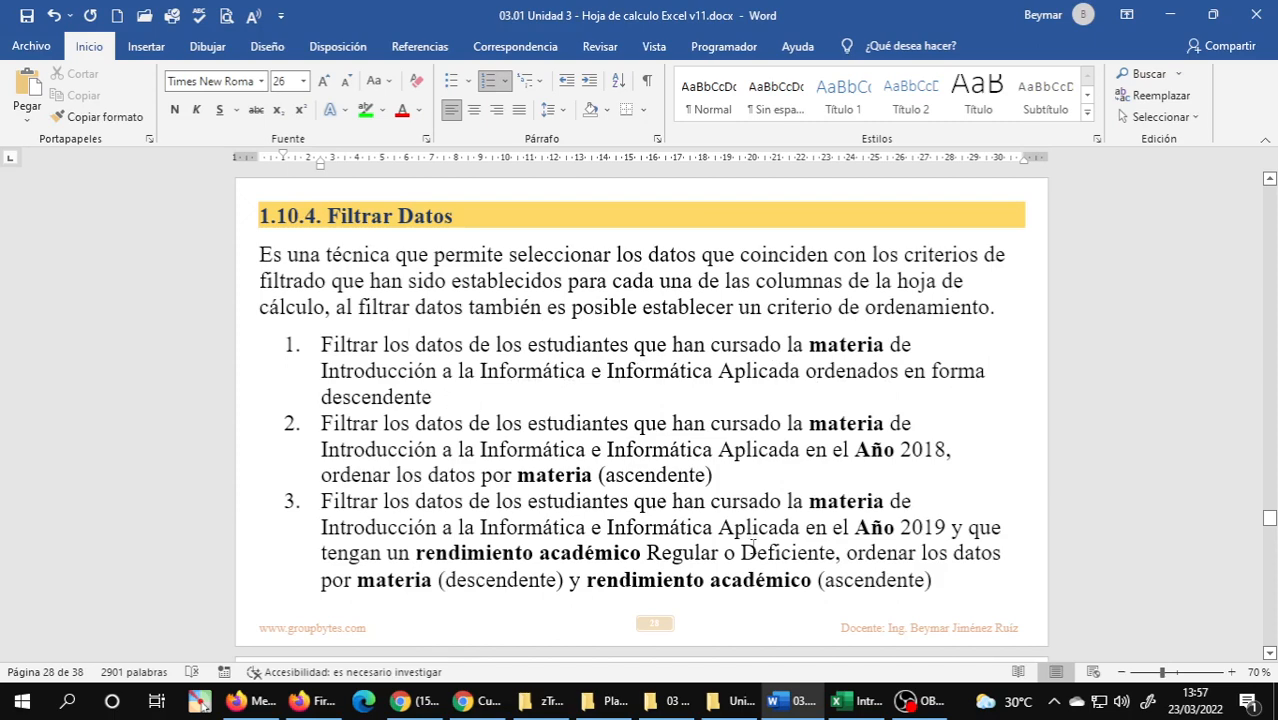
mouse_move(615, 707)
left_click(650, 630)
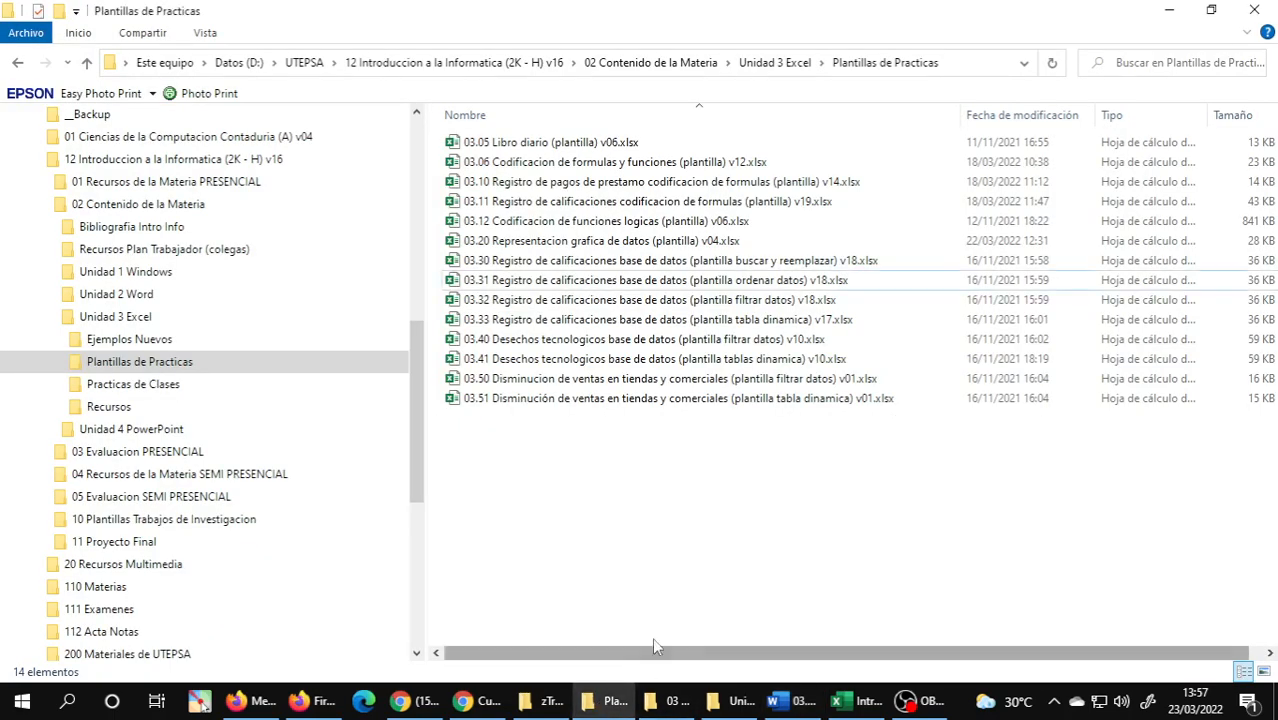
left_click(742, 306)
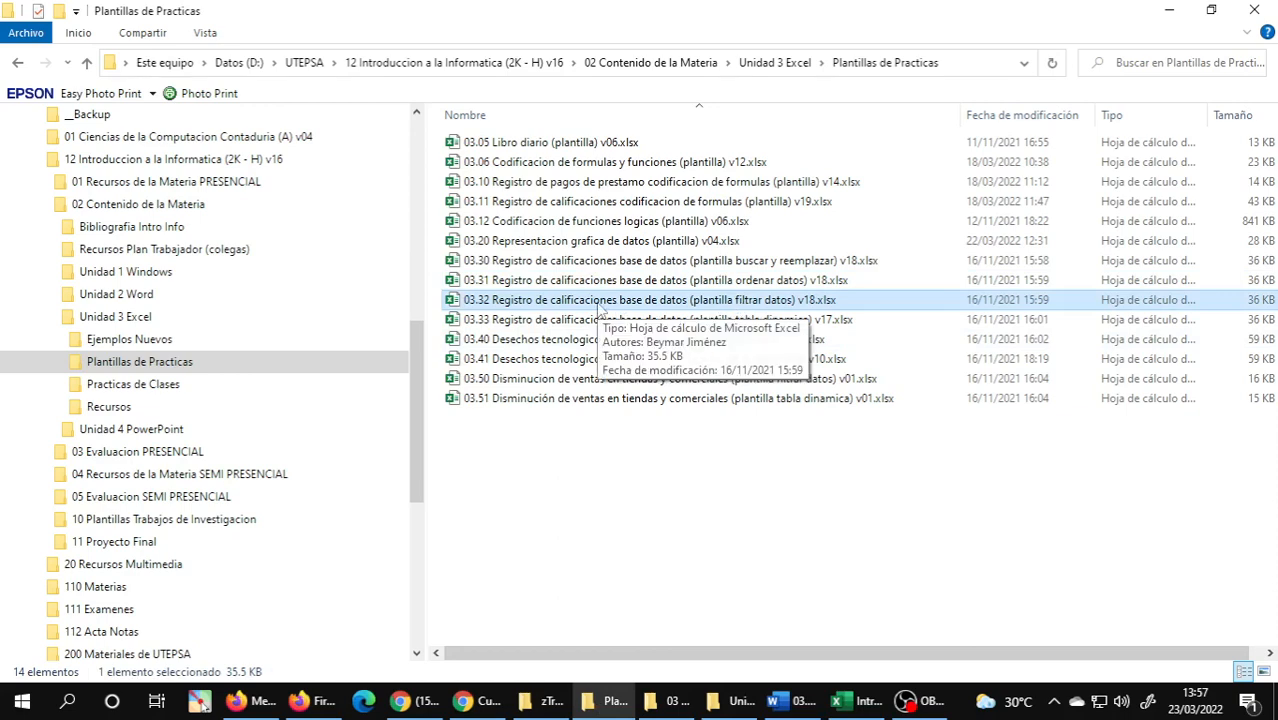
left_click(668, 700)
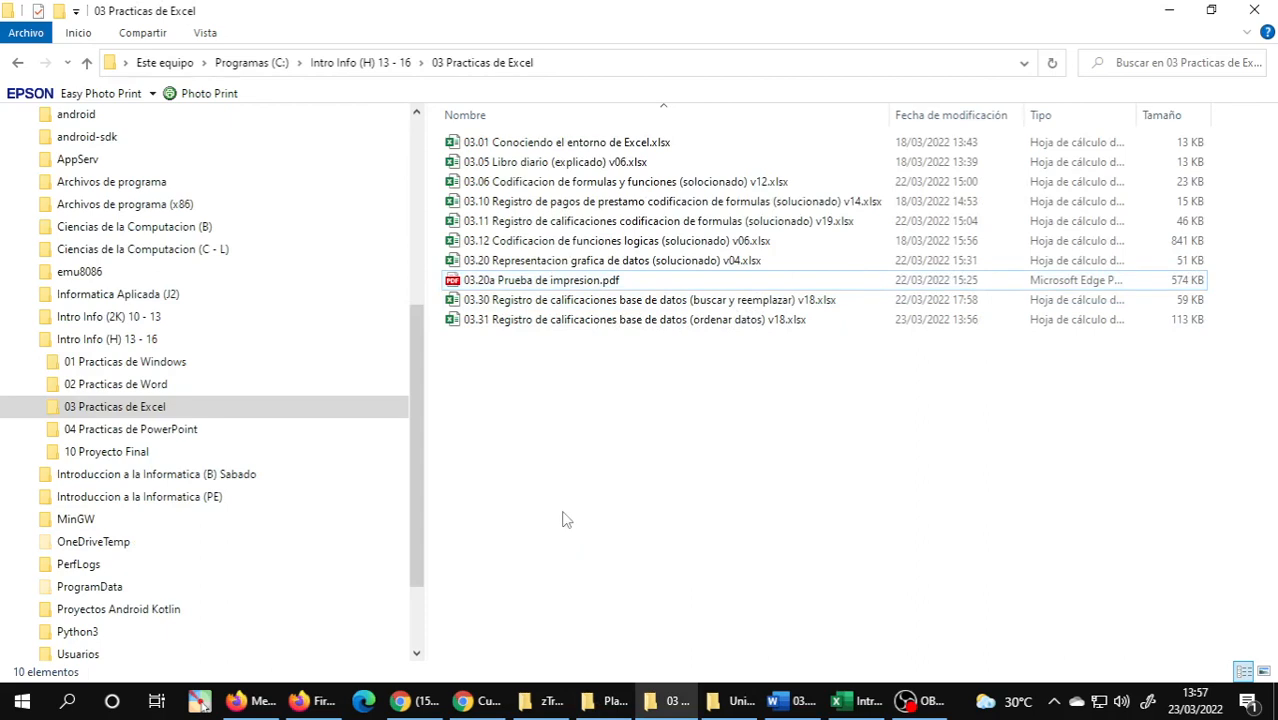
key("ctrl+v")
left_click(687, 442)
Rename the pasted template as 03.32 Registro de calificaciones base de datos (filtrar datos) v18.xlsx and open it.
left_click(734, 345)
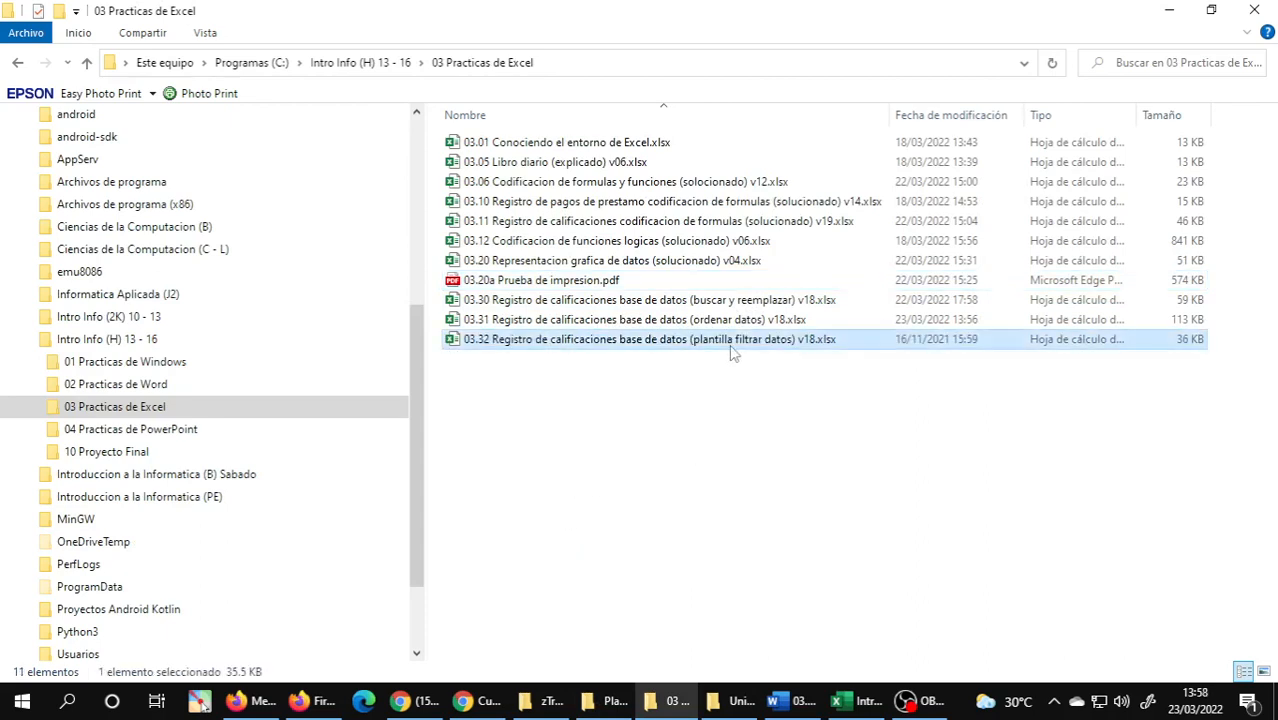
left_click(736, 345)
left_click(737, 345)
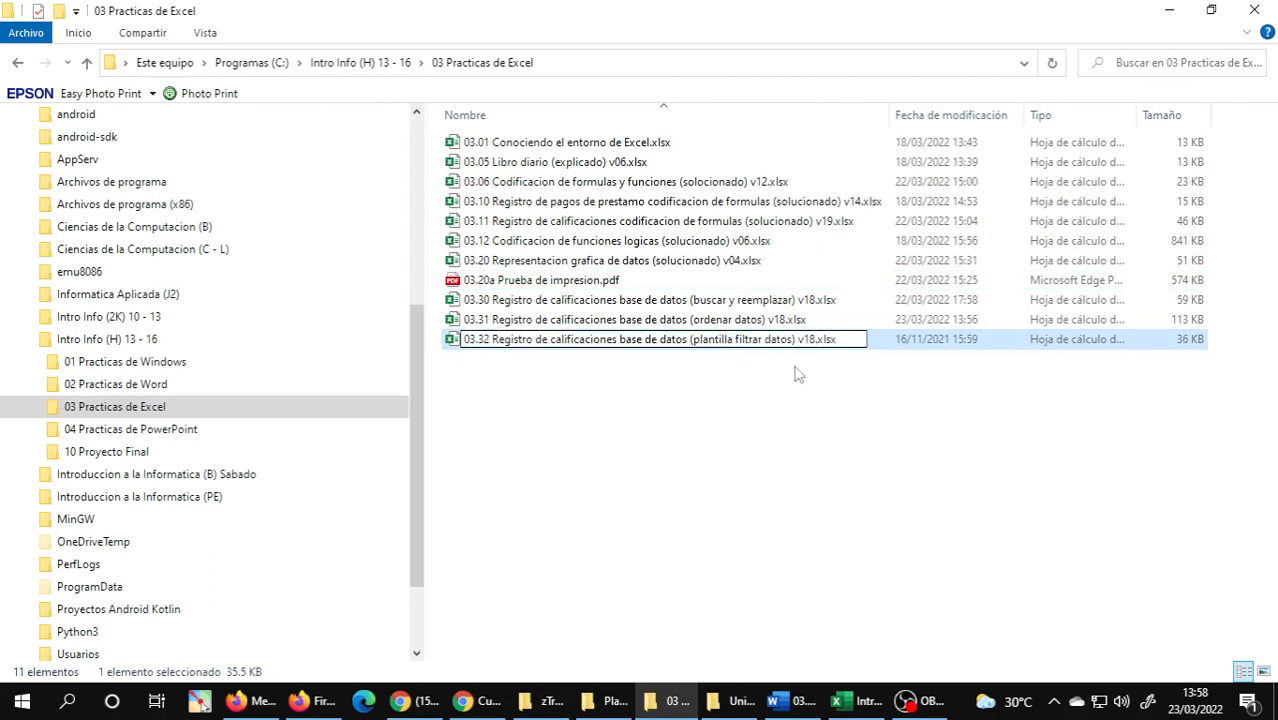
key("BackSpace")
key("BackSpace")
key("BackSpace")
key("BackSpace")
key("BackSpace")
key("BackSpace")
key("BackSpace")
key("BackSpace")
key("BackSpace")
key("BackSpace")
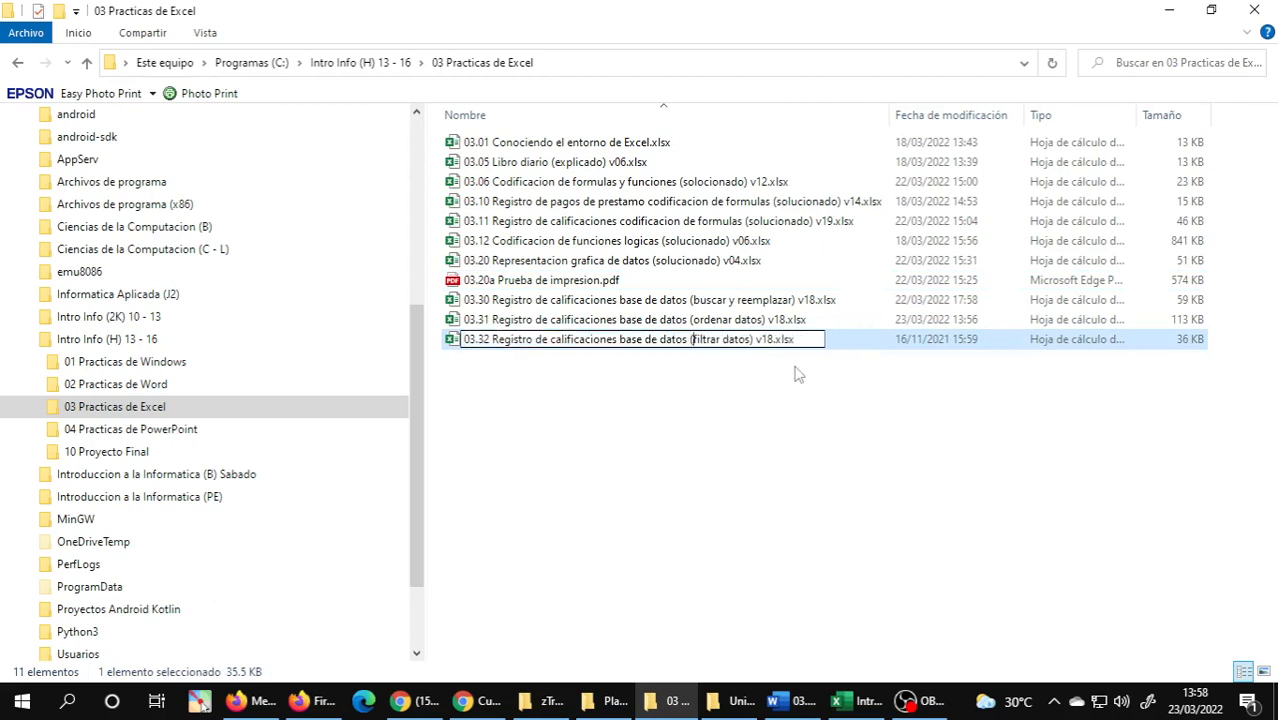
key("Return")
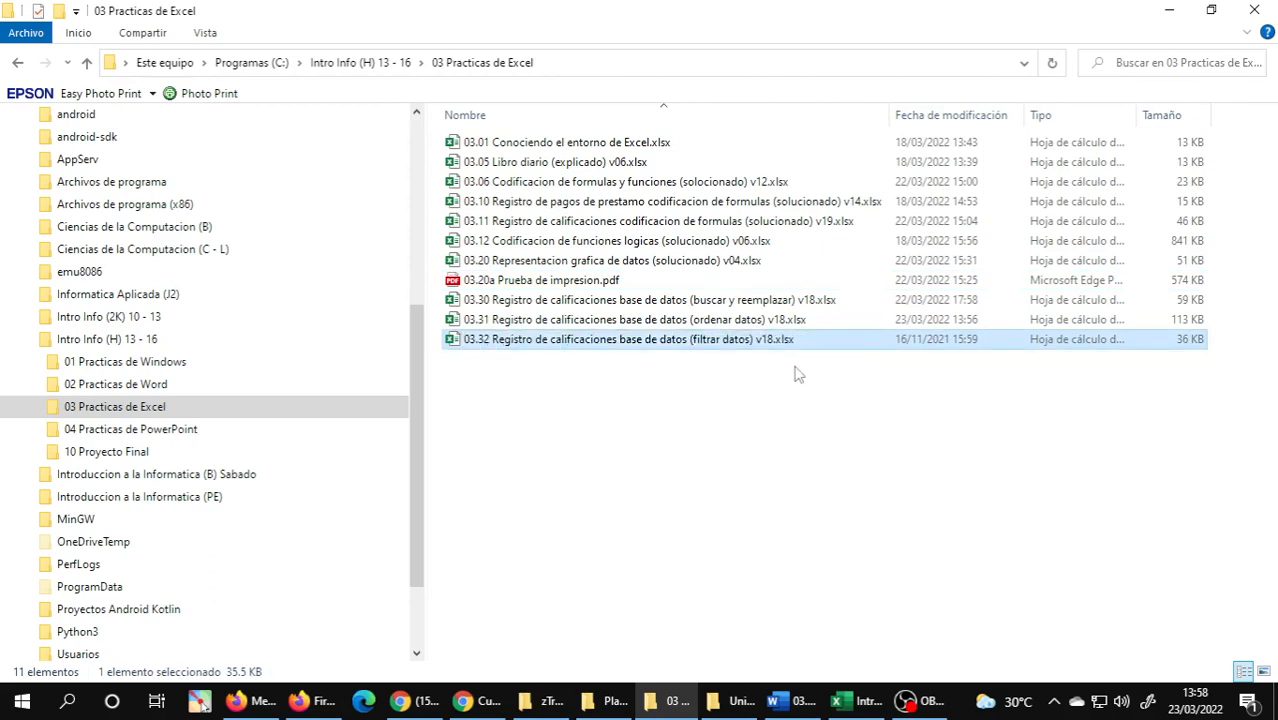
Admit the participant waiting in the Meet call and enter A for Wednesday 23 in row 15 of the Intro Info workbook's AST sheet.
left_click(263, 707)
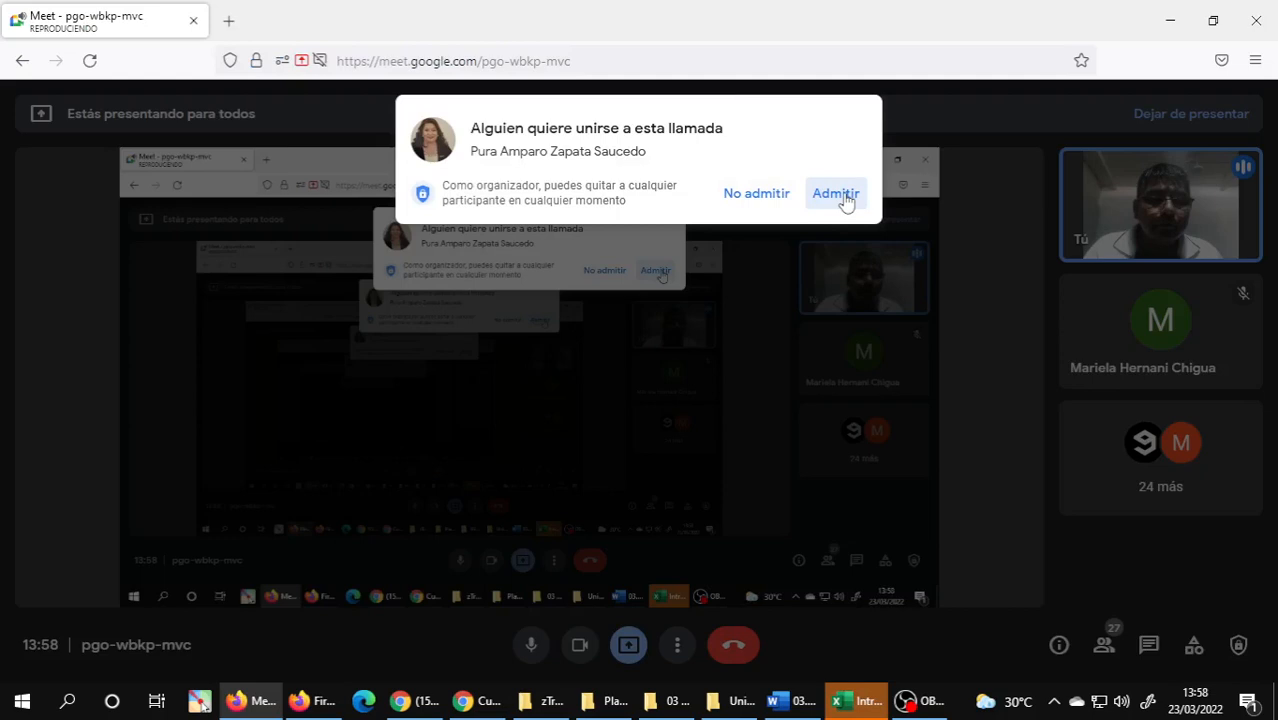
left_click(812, 705)
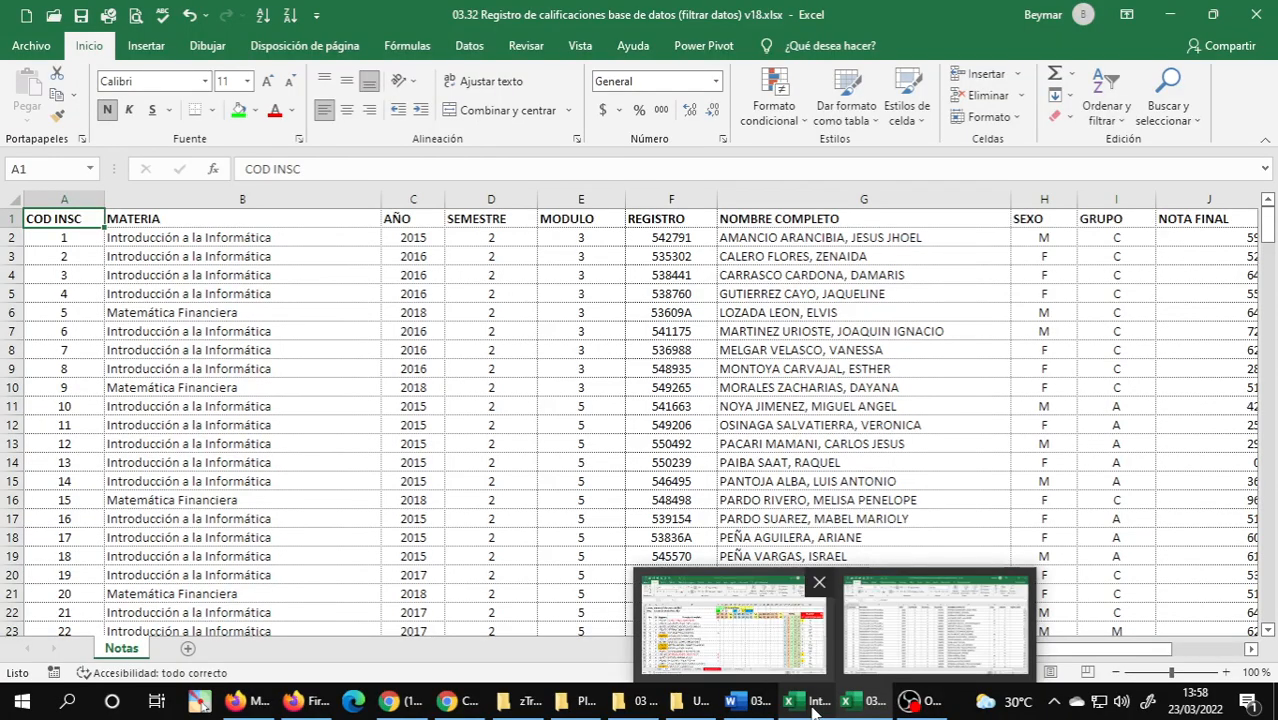
left_click(733, 628)
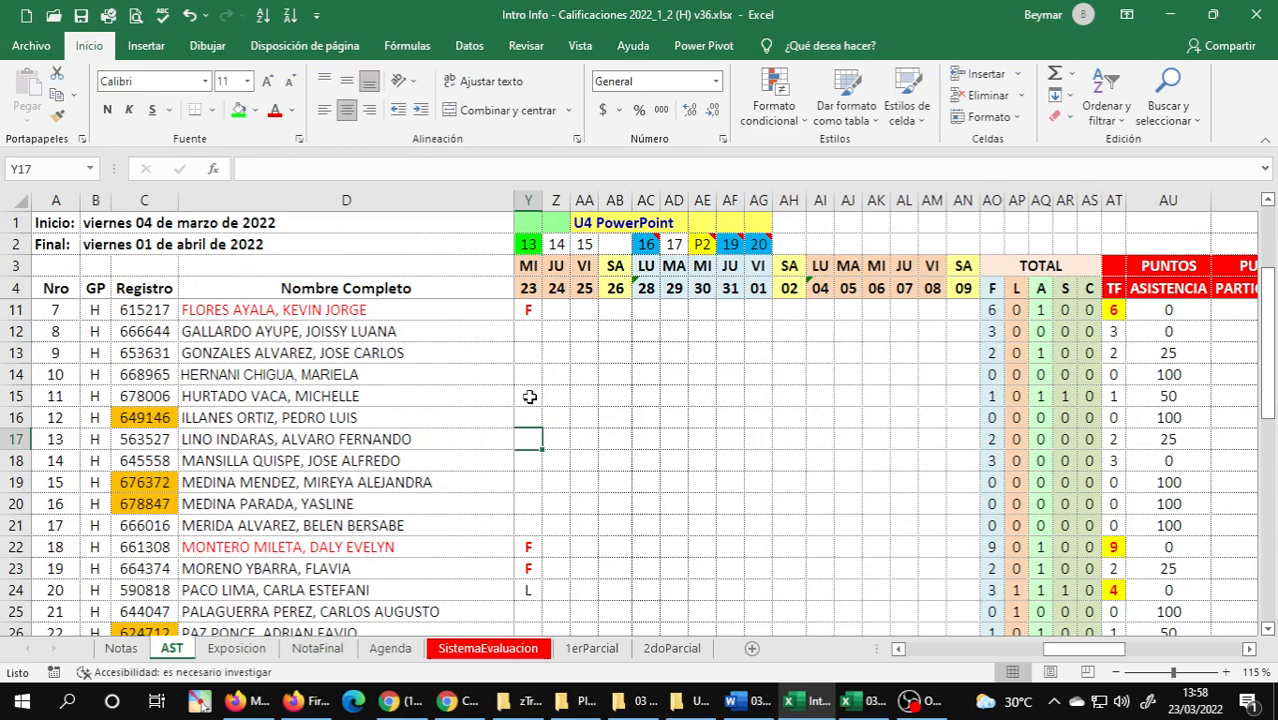
left_click(530, 397)
type("A")
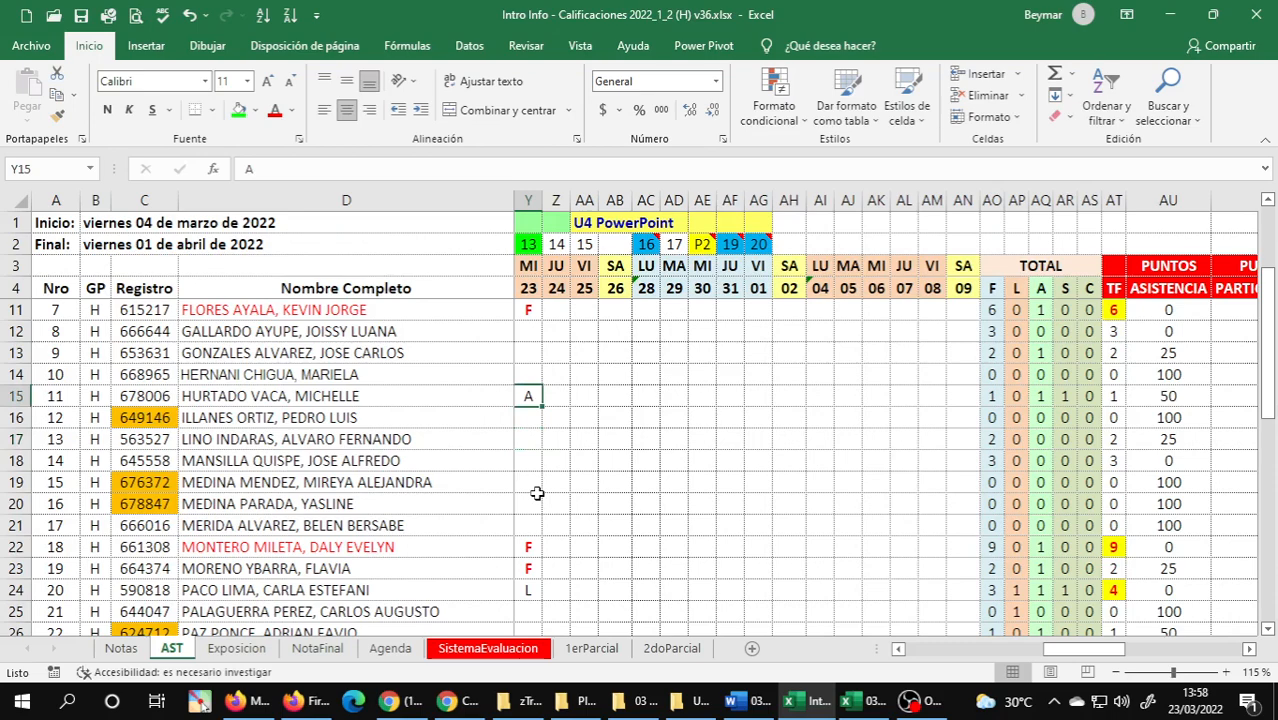
Change the Wednesday 23 attendance marks in rows 23 and 11 of the AST sheet to A.
left_click(530, 568)
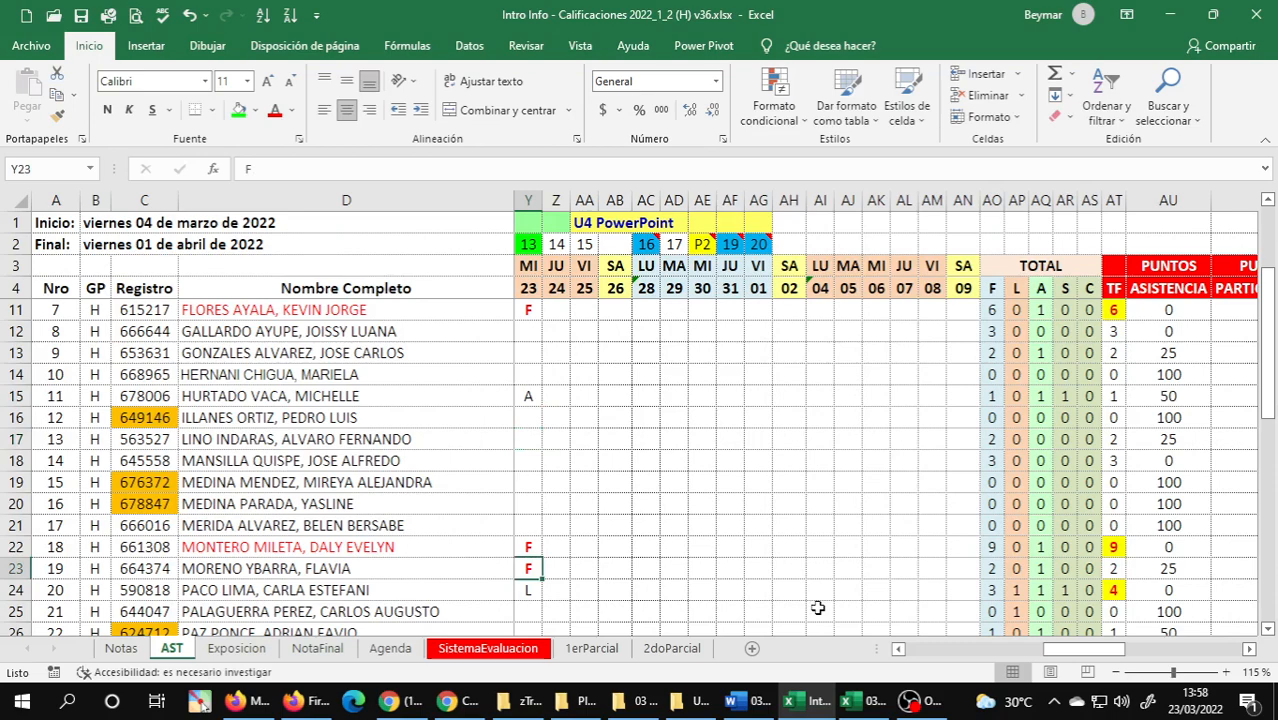
type("A")
left_click(534, 311)
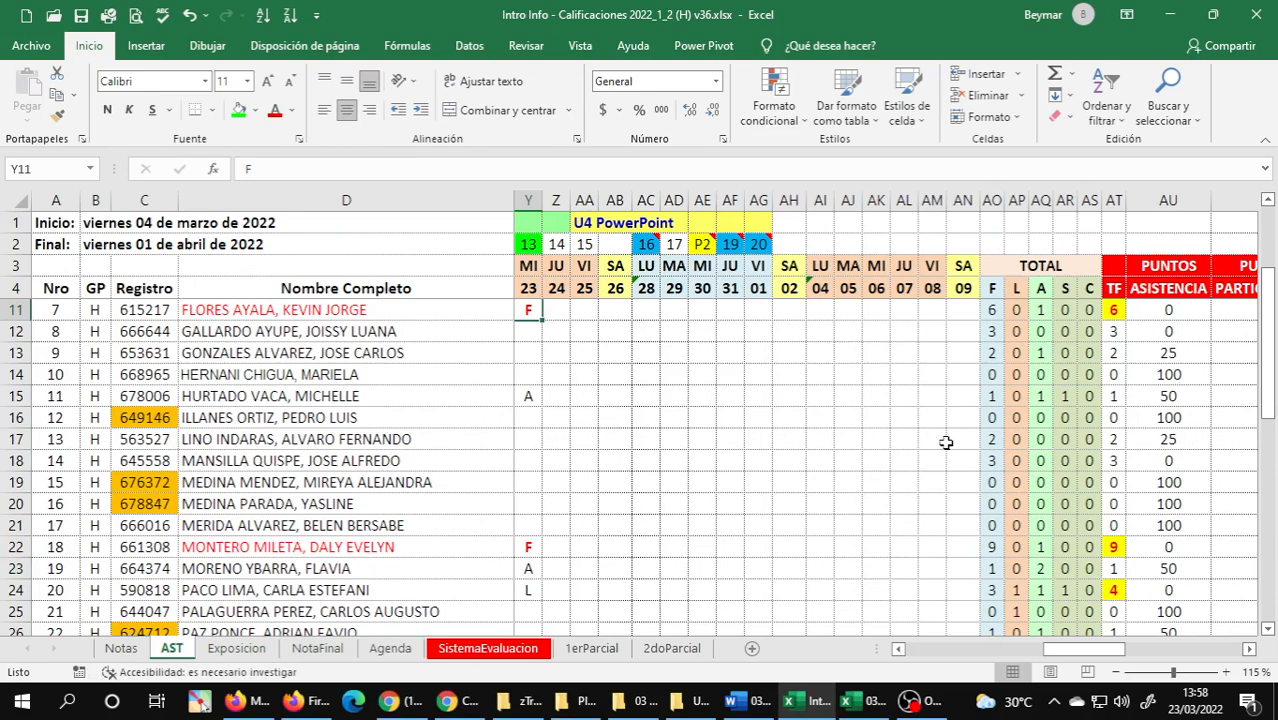
key("BackSpace")
key("Return")
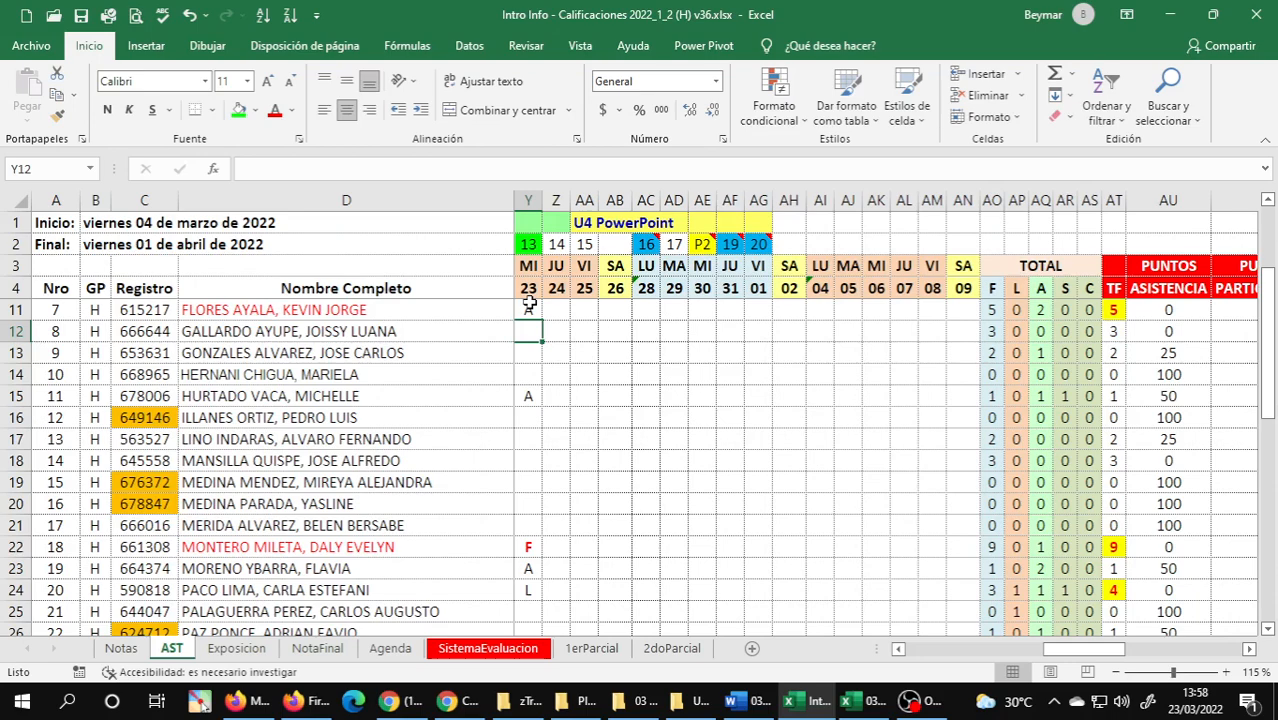
key("Down")
key("Down")
key("Down")
key("Down")
key("Down")
key("Down")
key("Down")
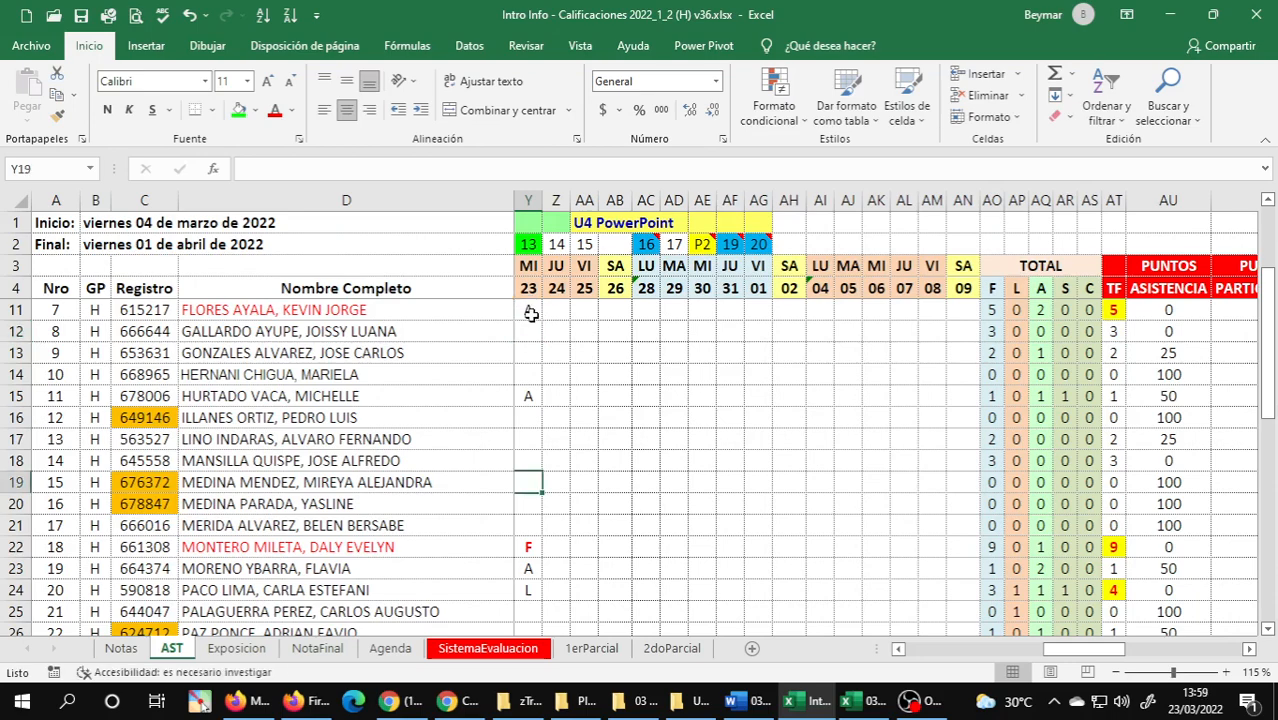
left_click(528, 352)
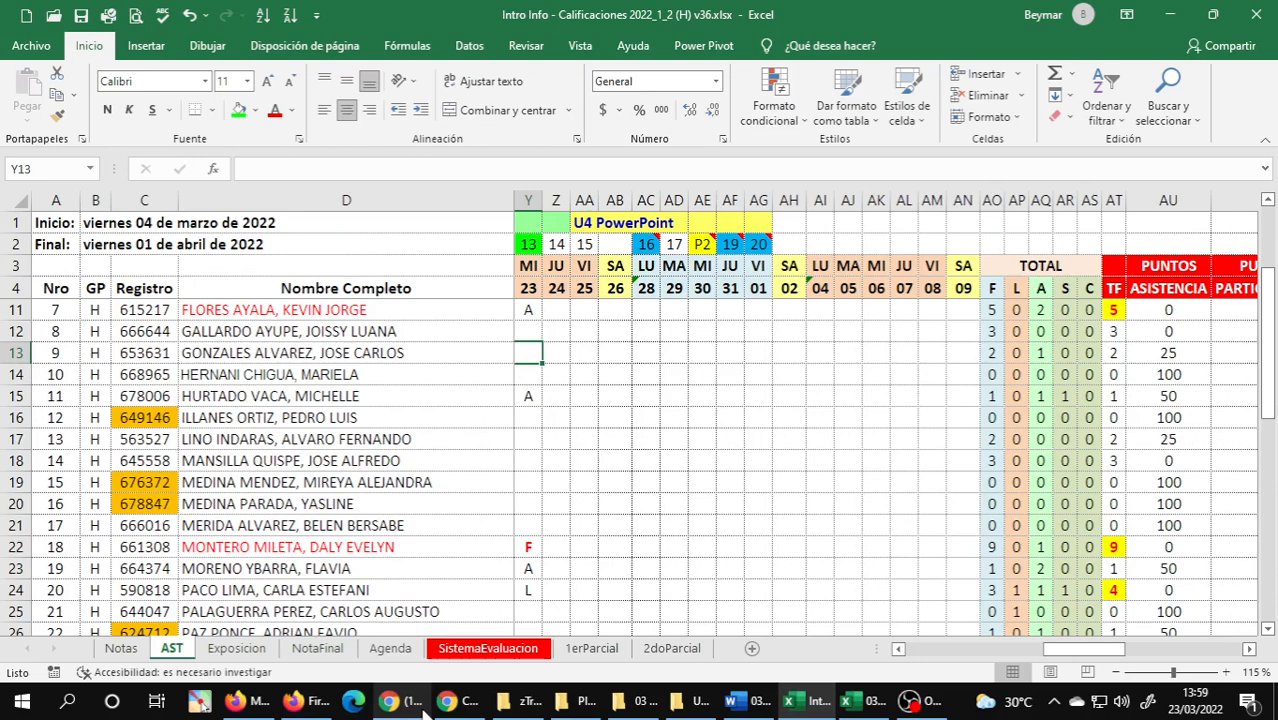
Read exercise 1 of section 1.10.4 Filtrar Datos in Word and return to the Notas sheet of the 03.32 workbook.
key("alt+Tab")
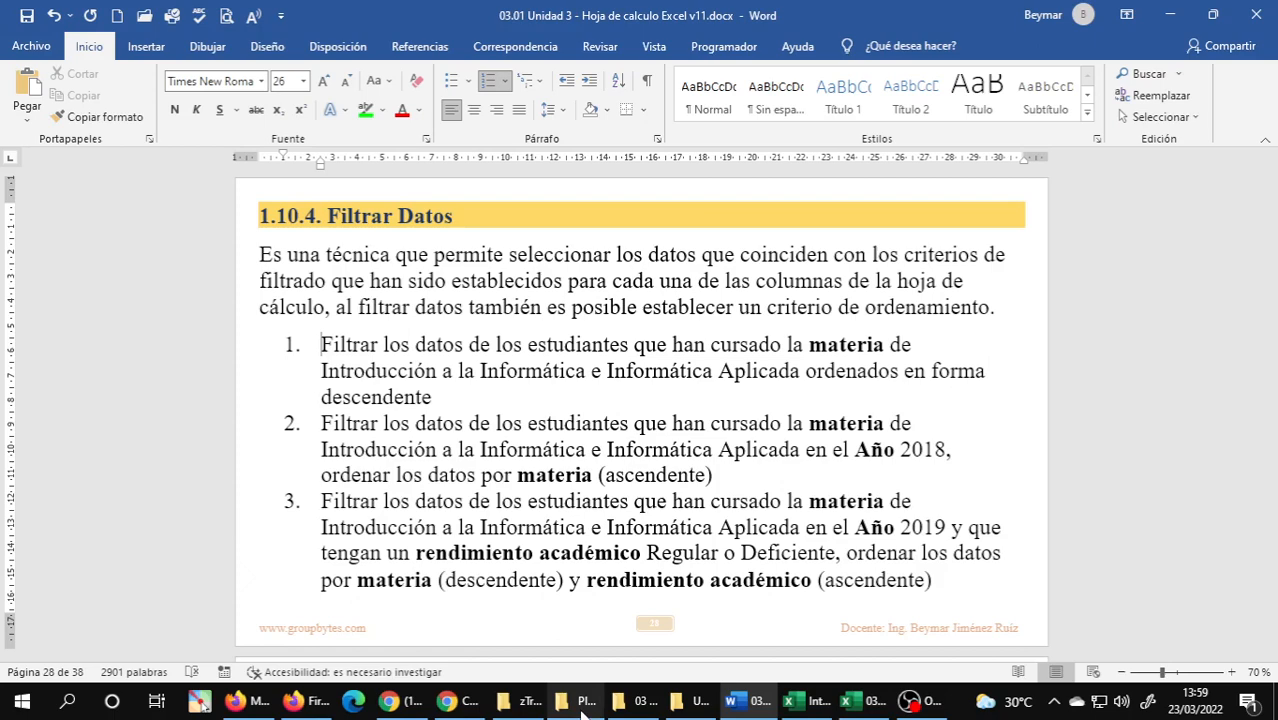
left_click(632, 701)
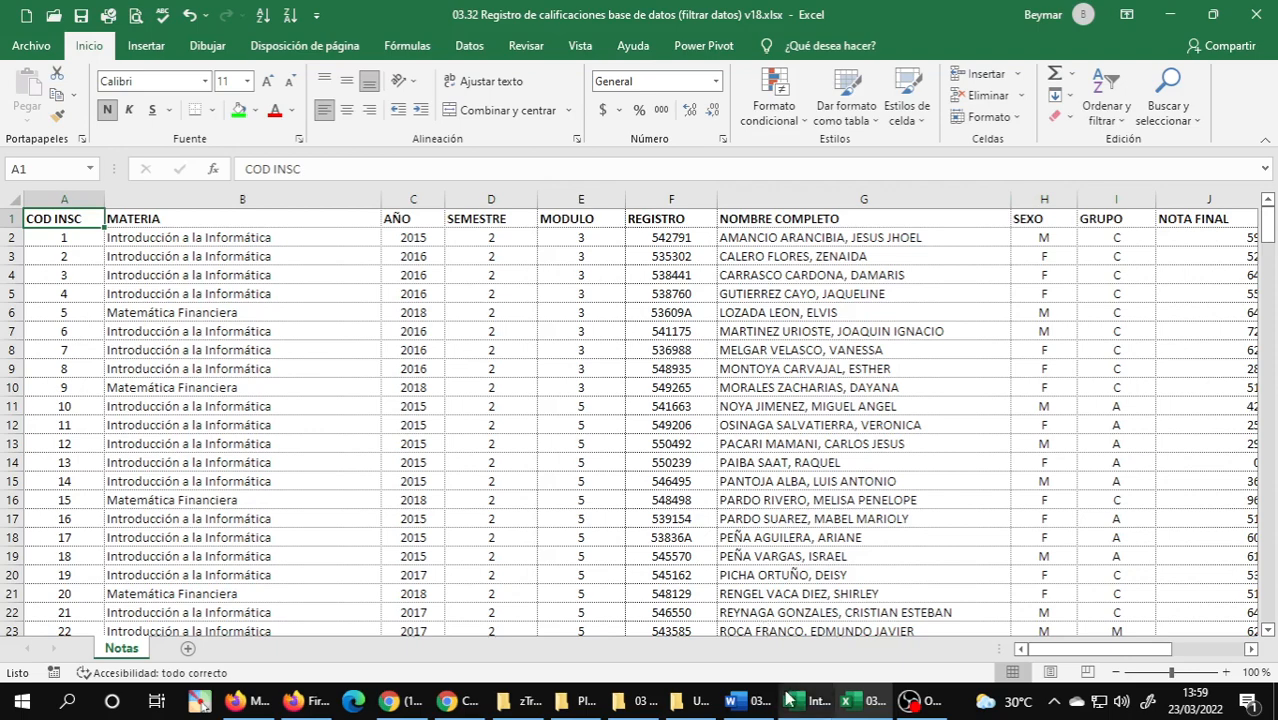
left_click(746, 700)
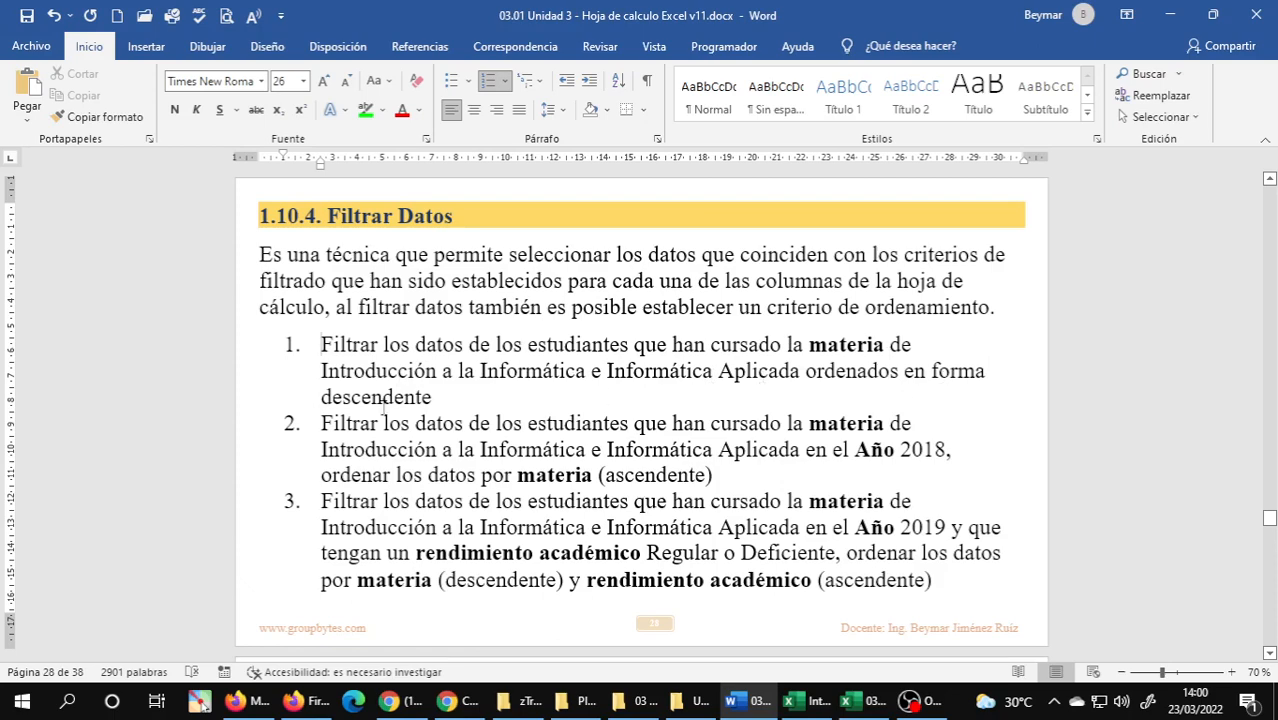
left_click(856, 702)
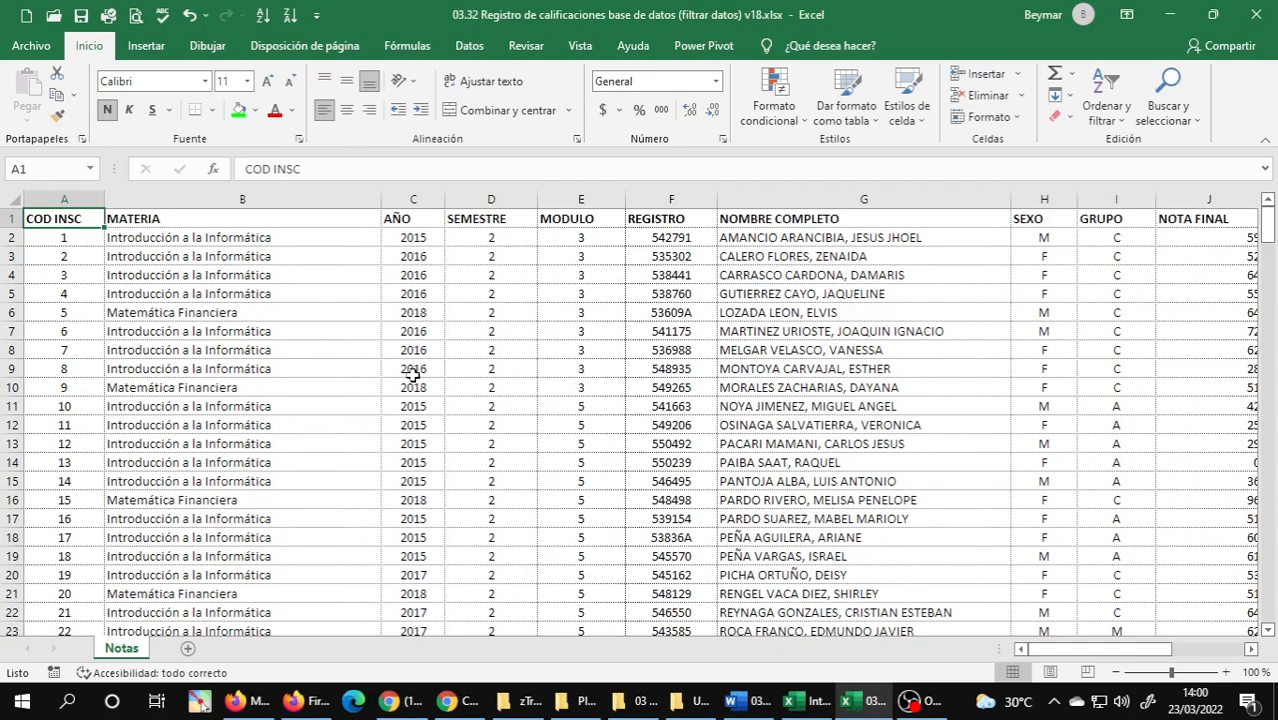
Turn on filtering for the Notas data and filter MATERIA to Introducción a la Informática and Informática Aplicada.
left_click(413, 372)
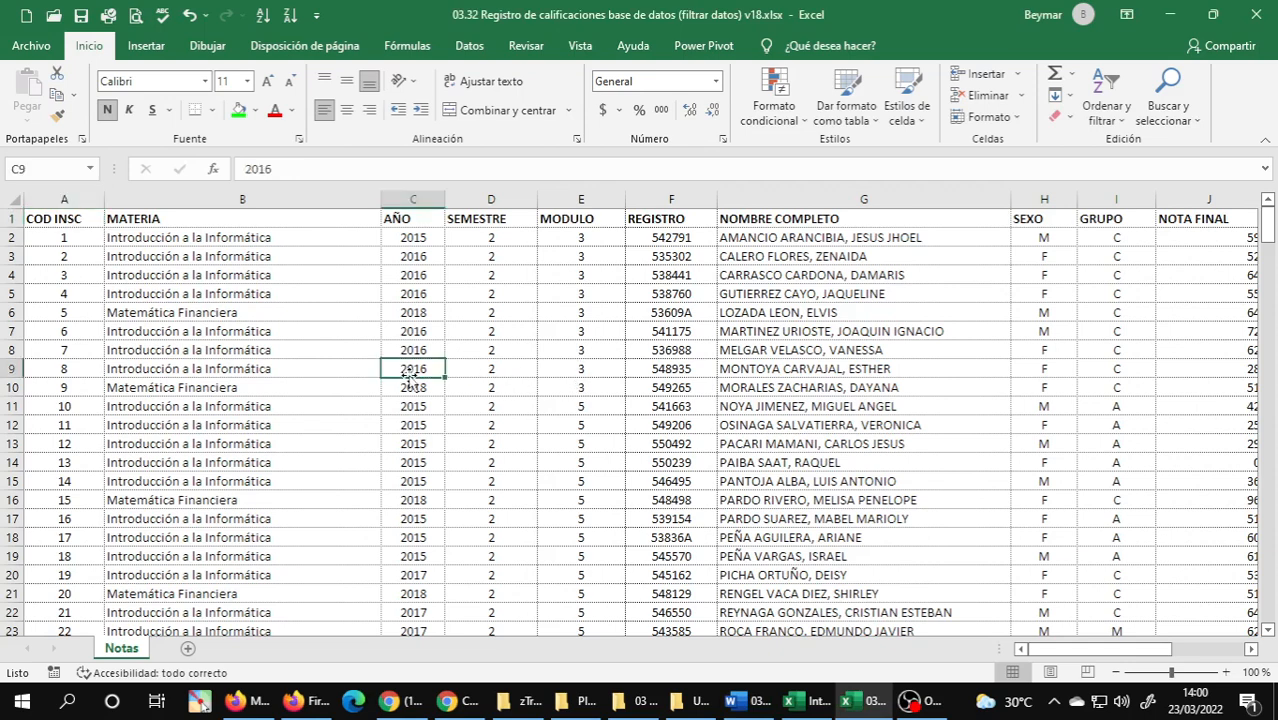
left_click(278, 222)
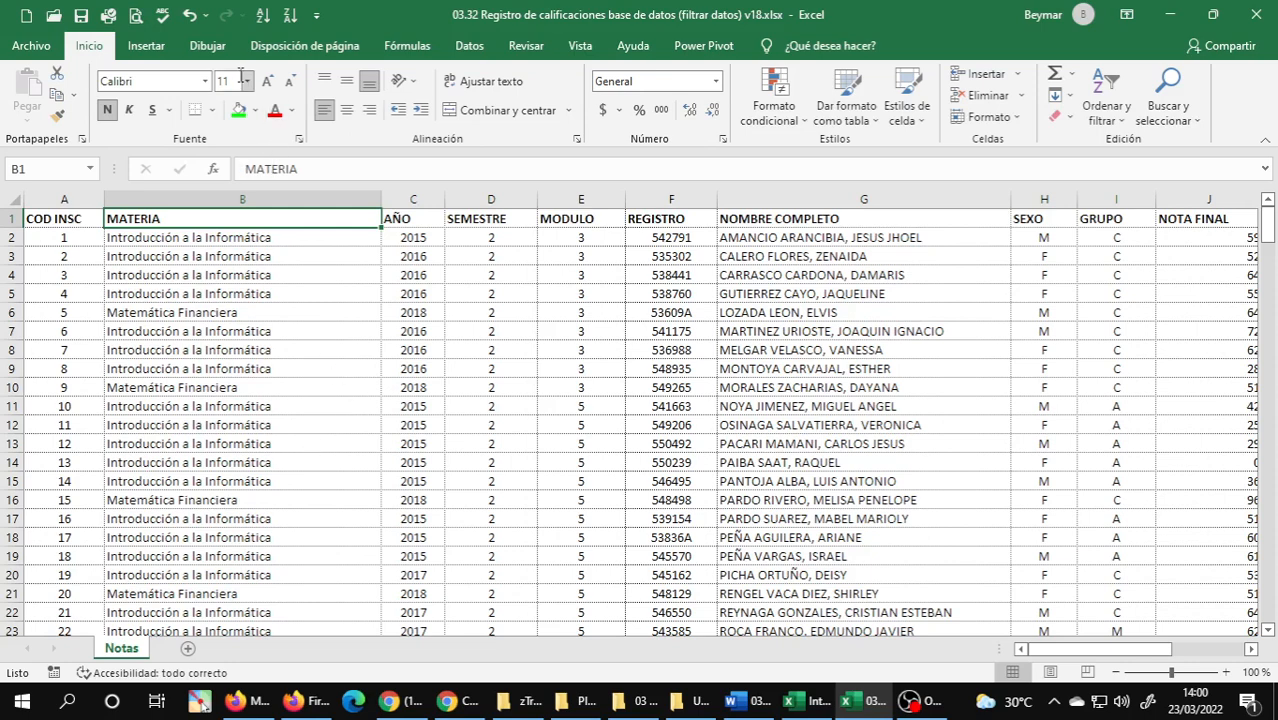
left_click(469, 46)
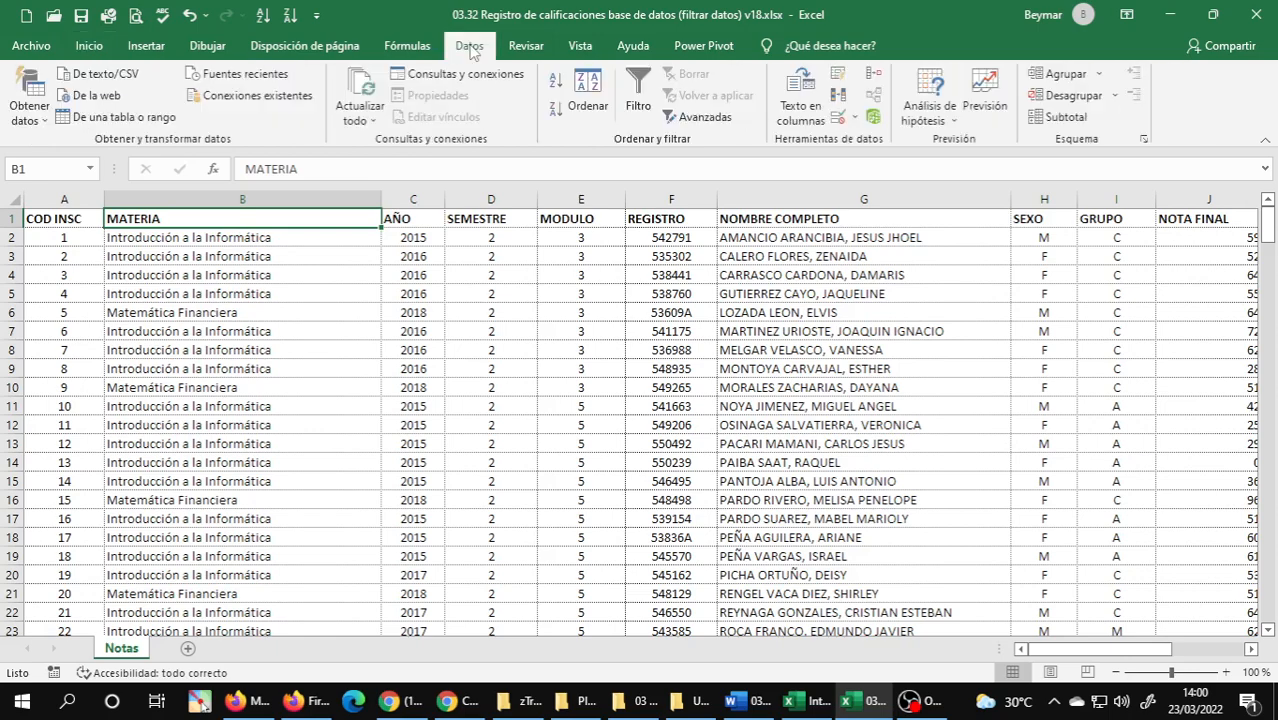
left_click(636, 88)
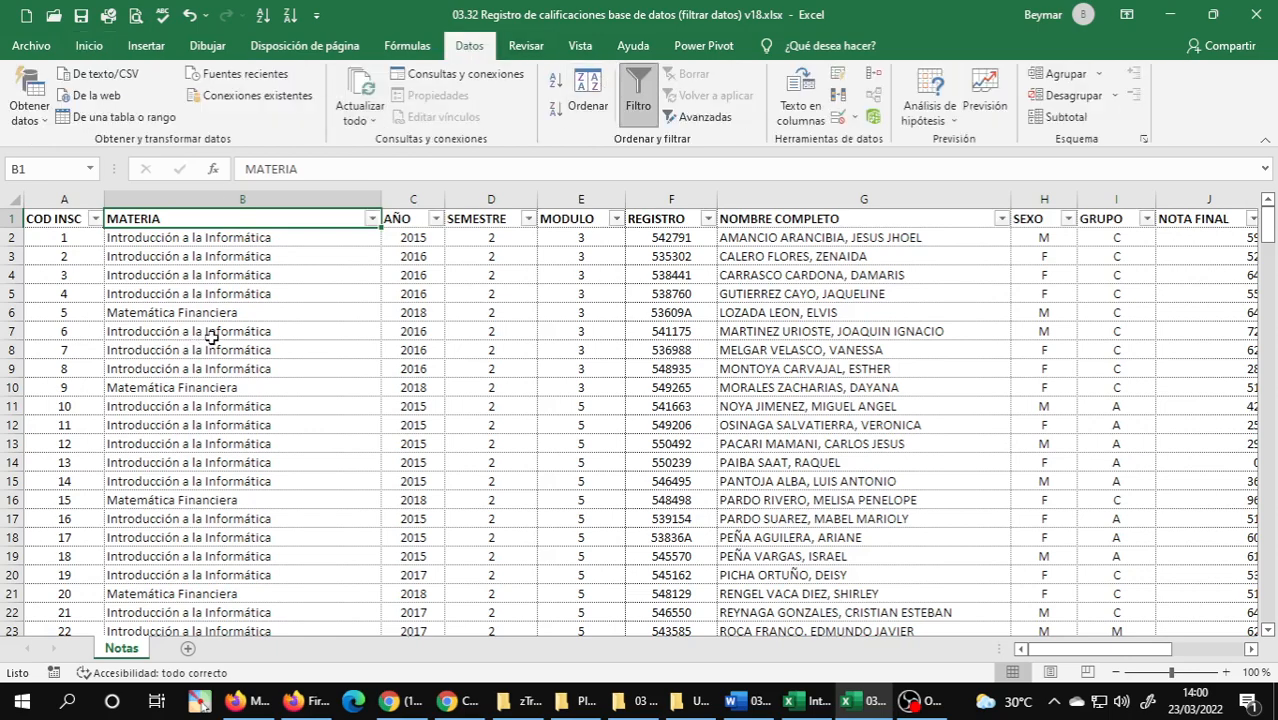
left_click(372, 219)
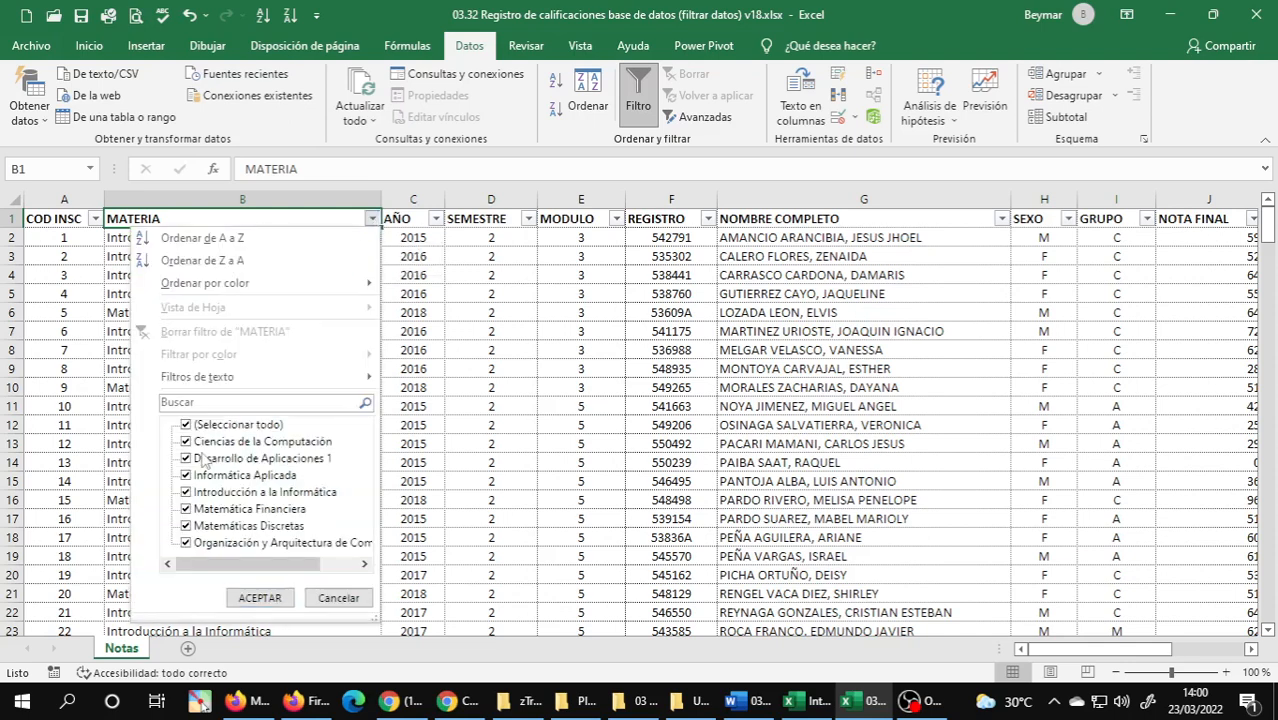
left_click(185, 424)
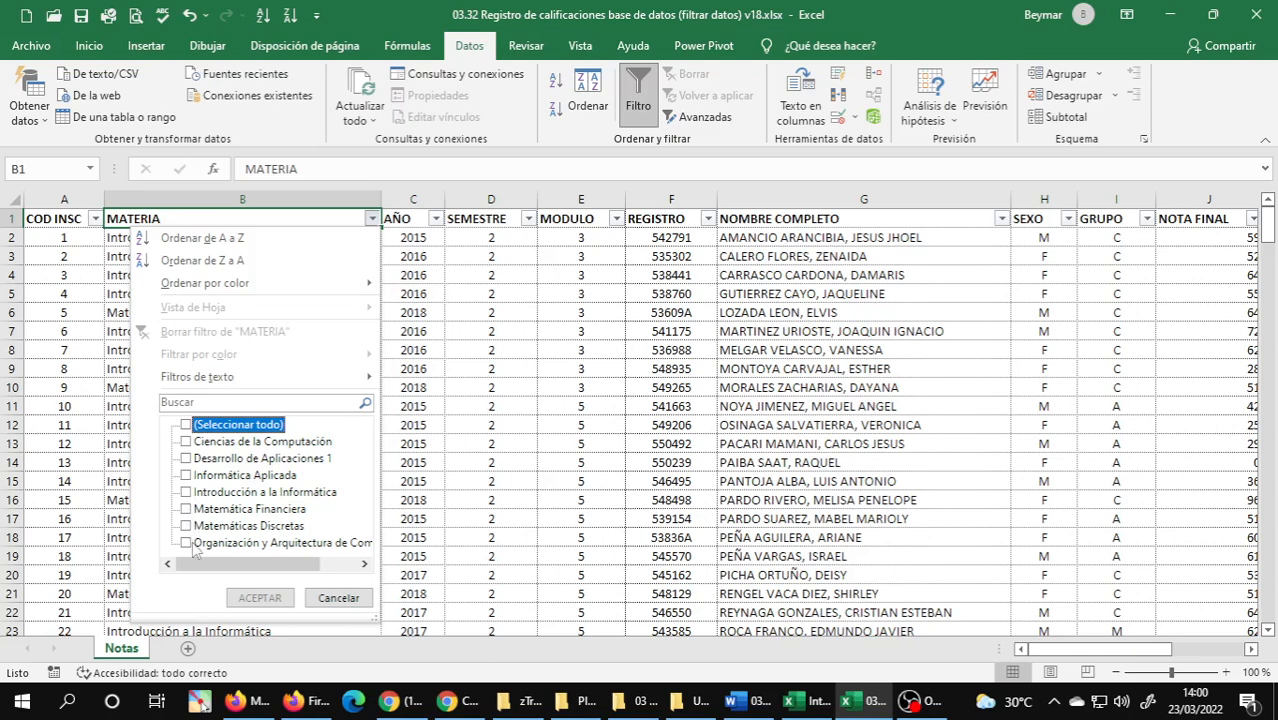
left_click(185, 491)
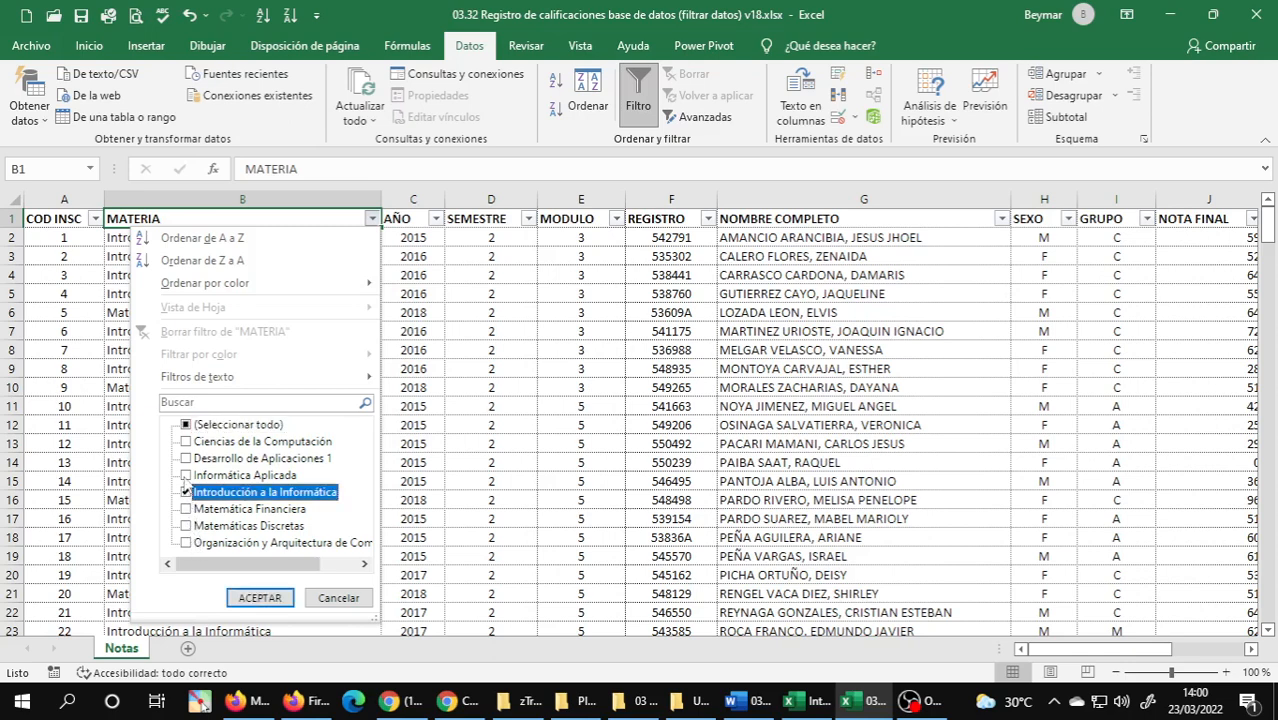
left_click(186, 476)
left_click(250, 598)
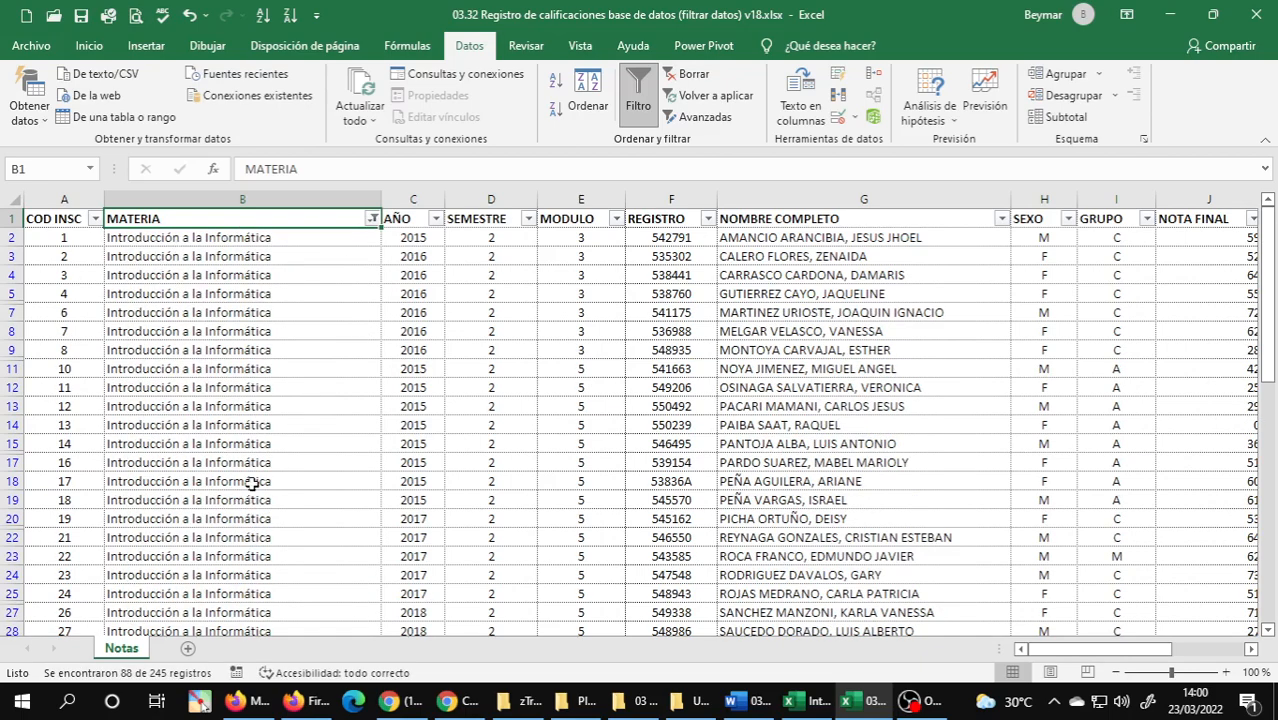
Look through the filtered rows of the Notas sheet to check which subjects the MATERIA column lists.
scroll(256, 472, "down", 3)
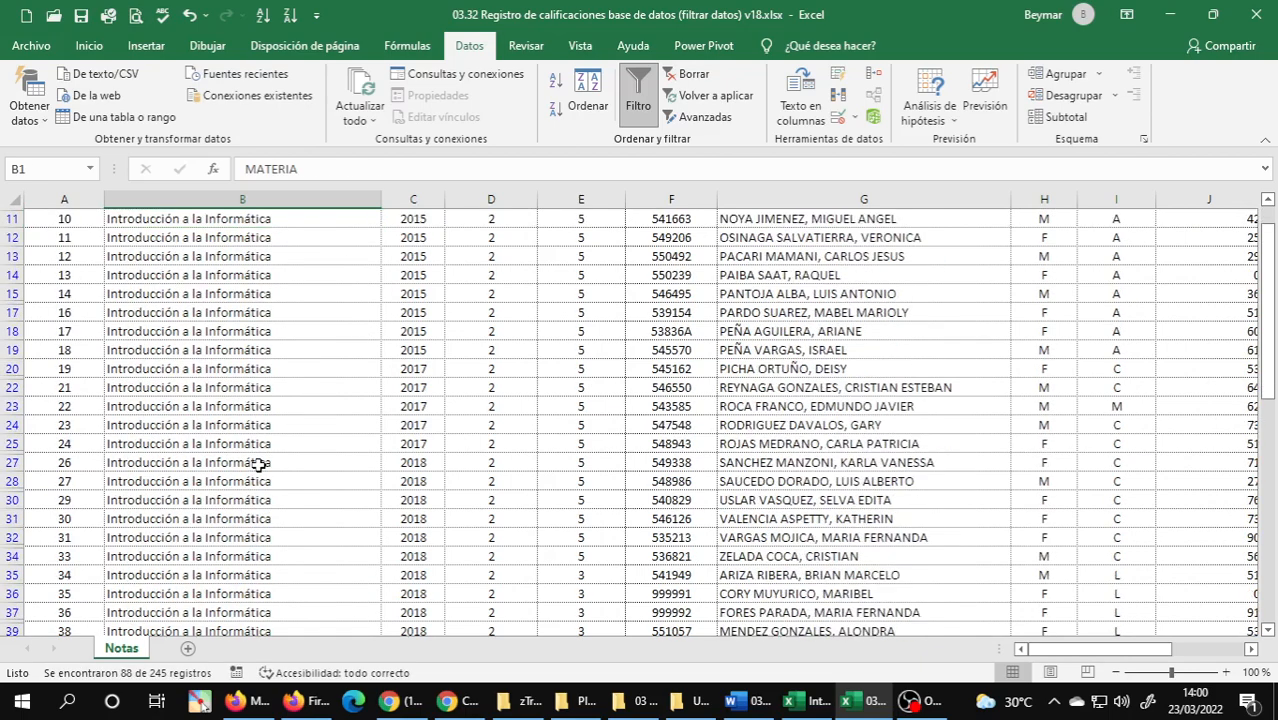
left_click(259, 463)
scroll(259, 463, "down", 3)
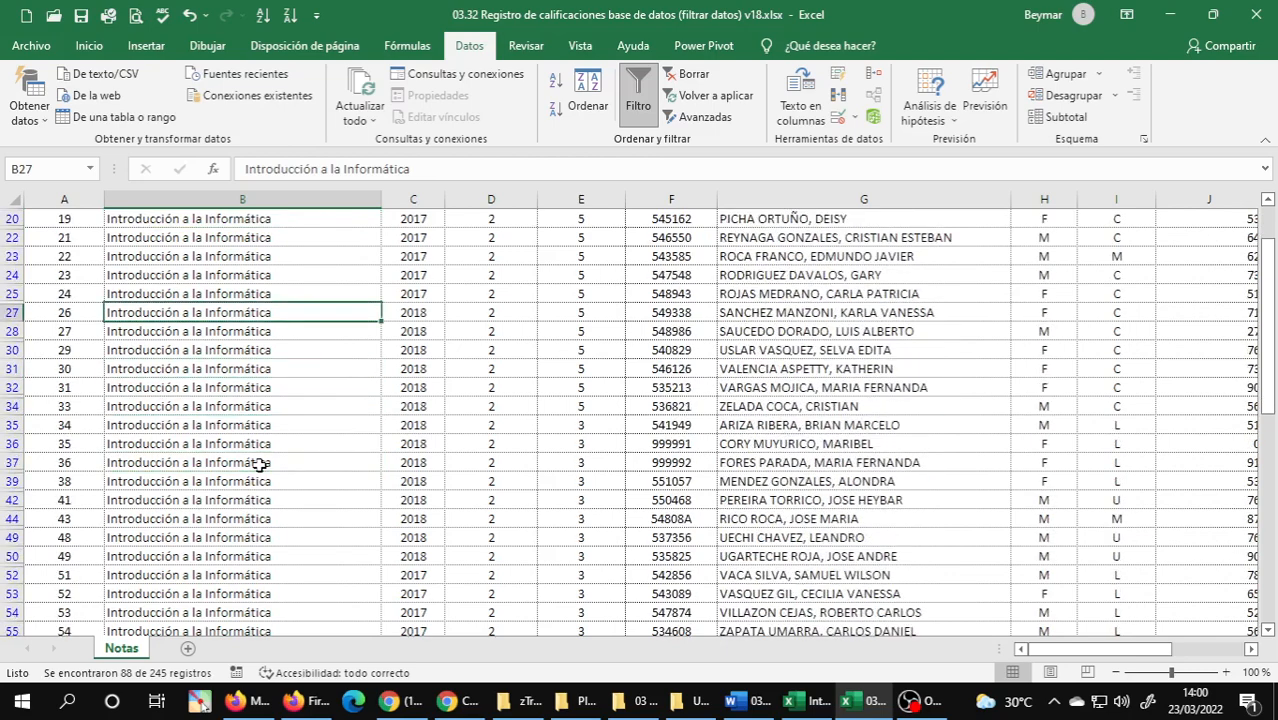
scroll(259, 463, "down", 3)
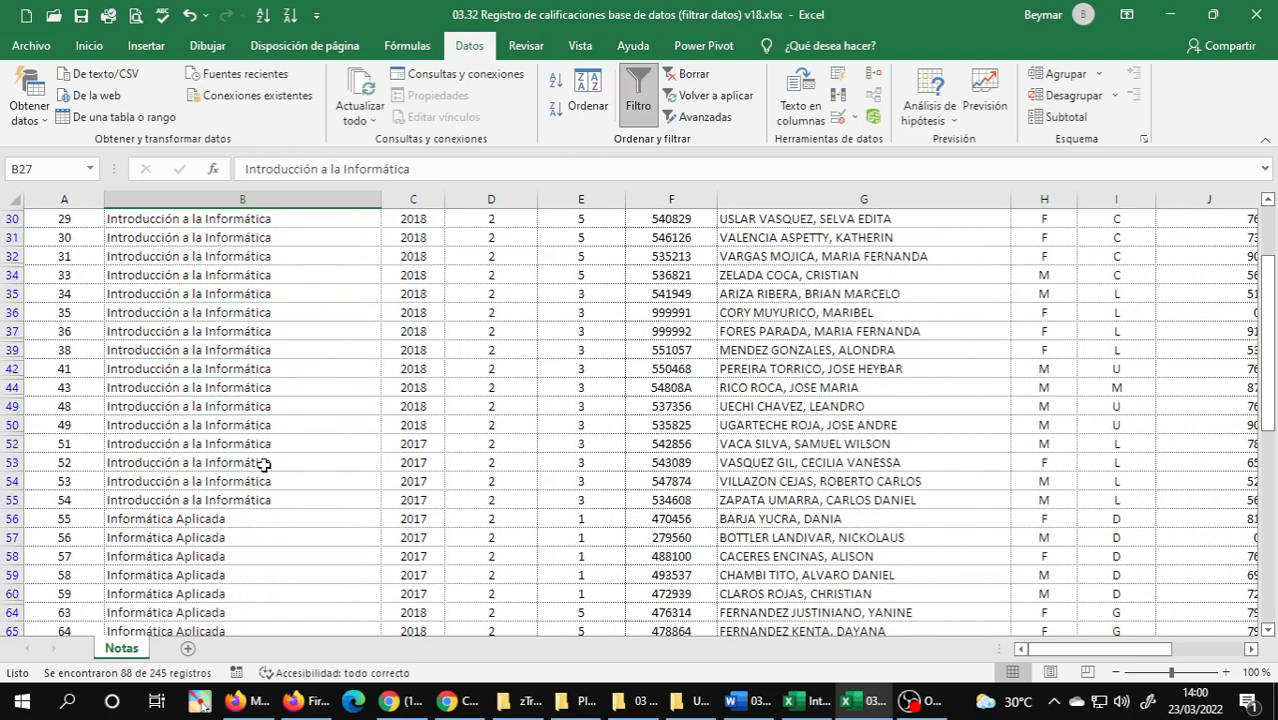
scroll(262, 463, "up", 6)
scroll(259, 407, "down", 1)
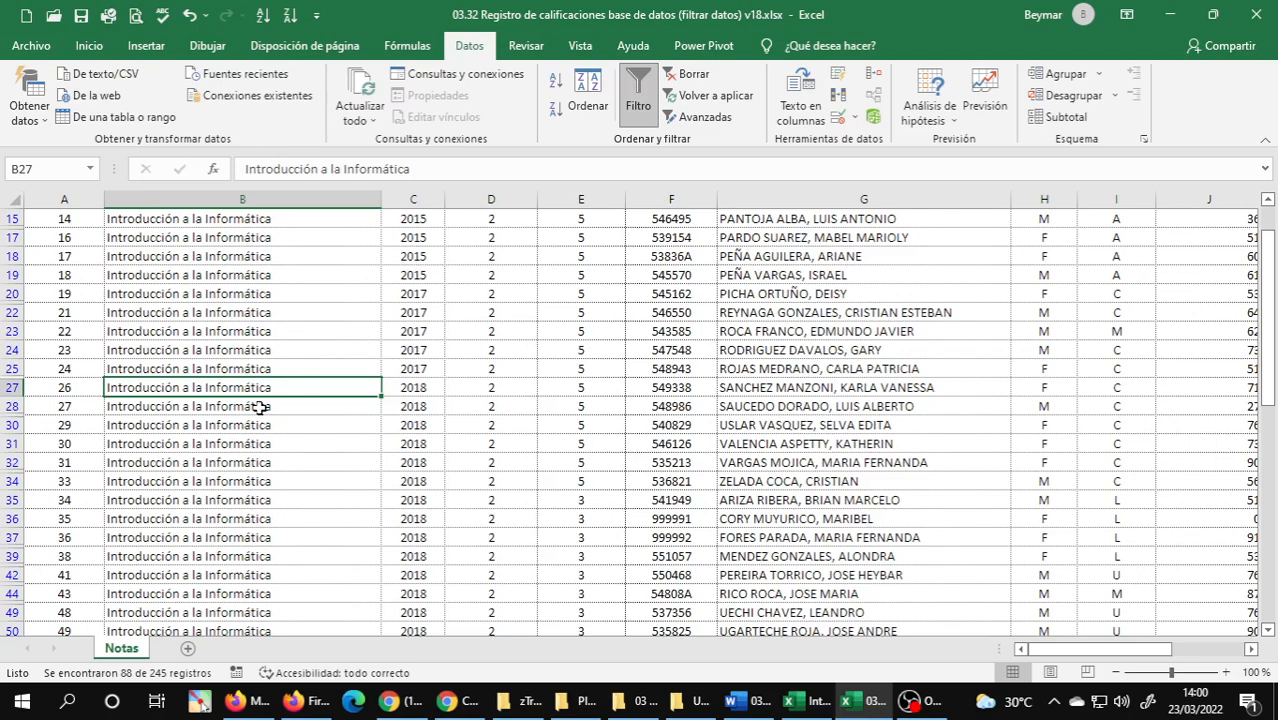
scroll(259, 407, "down", 15)
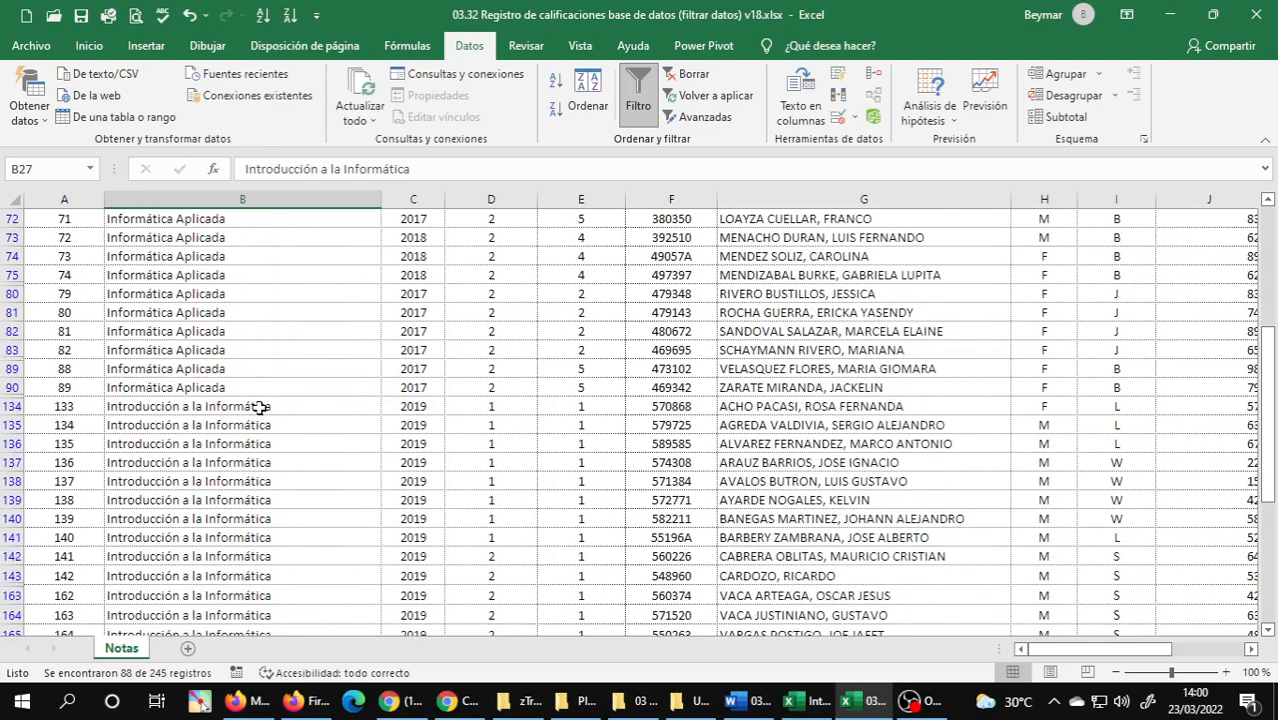
scroll(259, 407, "down", 9)
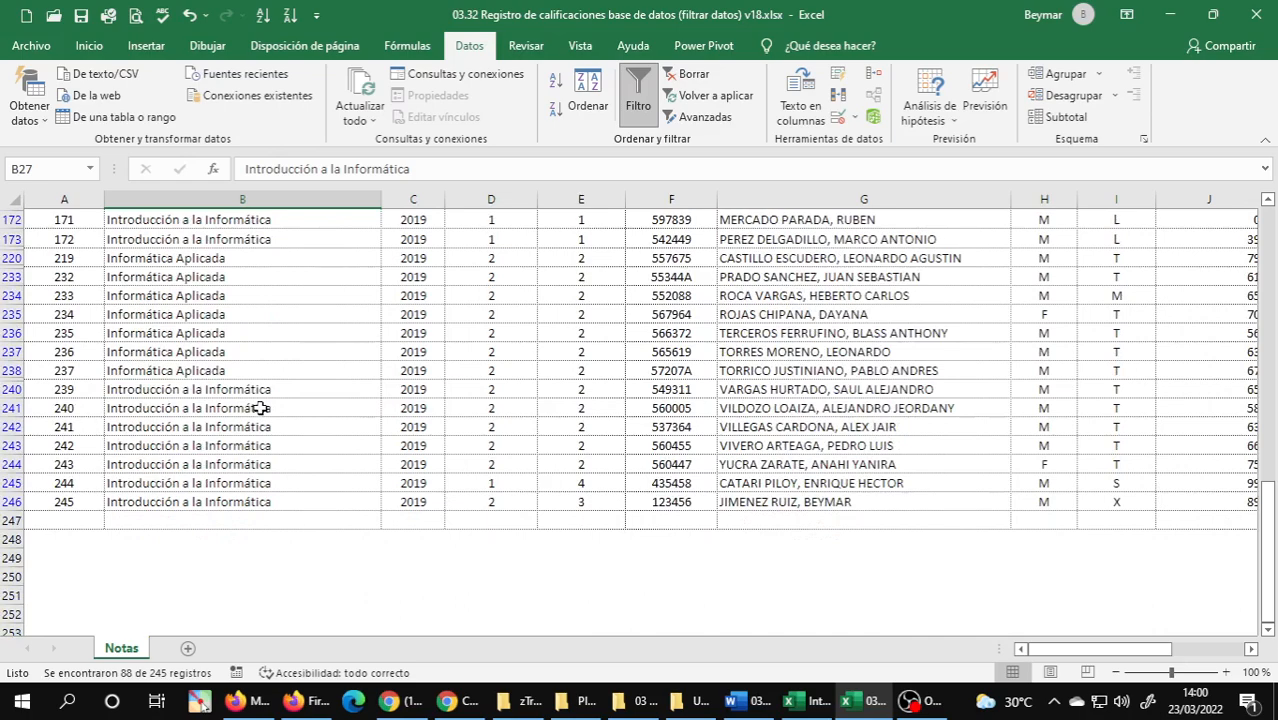
scroll(259, 407, "up", 15)
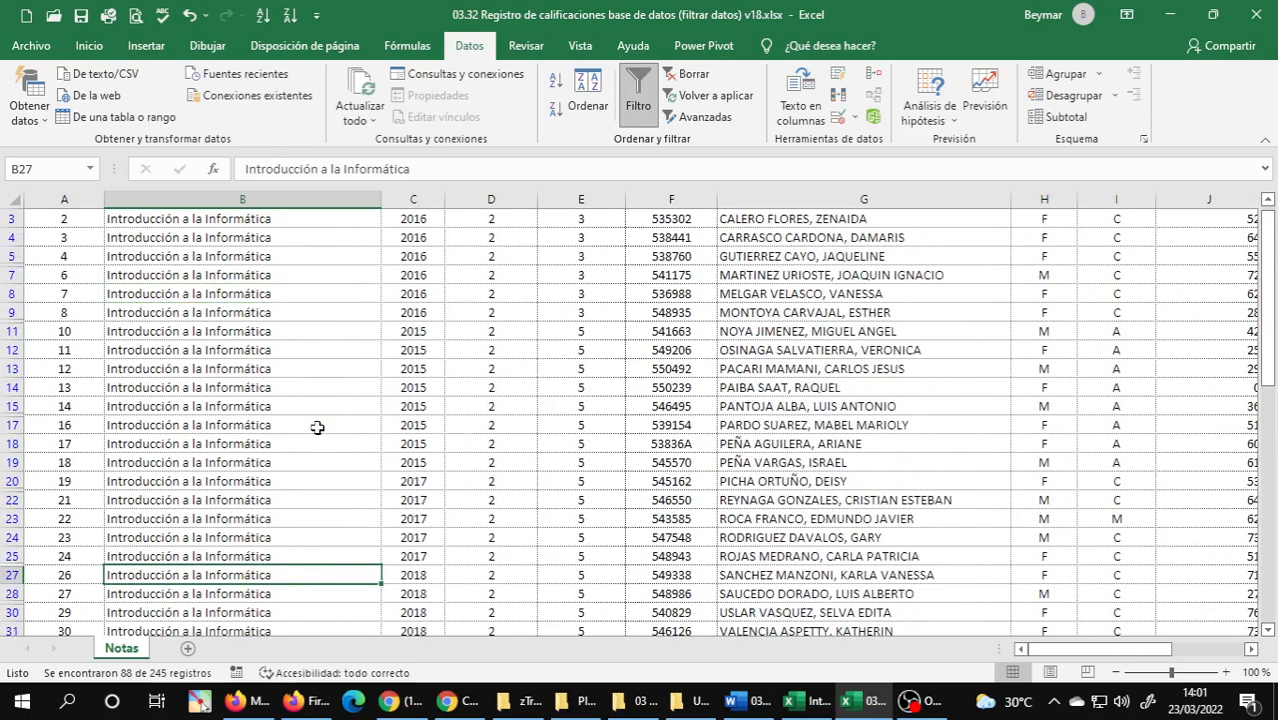
scroll(317, 427, "up", 1)
left_click(317, 427)
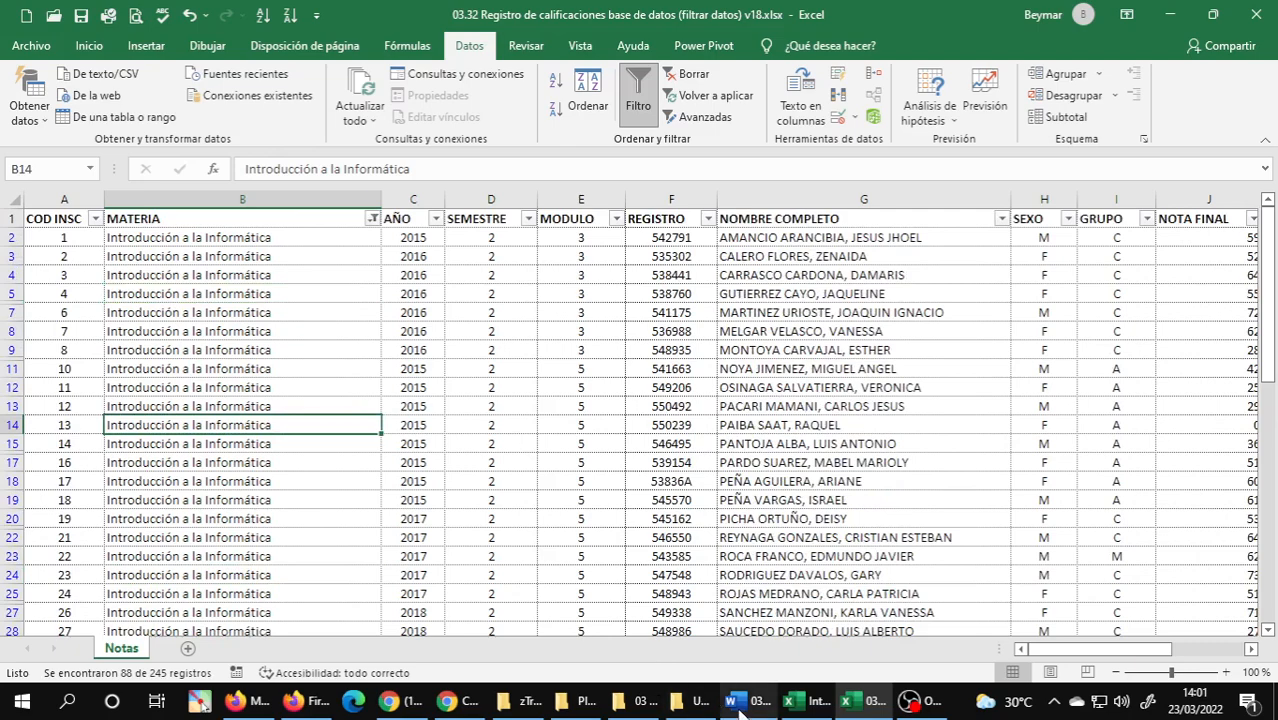
Check the order requested by exercise 1 in the Word guide and sort the filtered MATERIA column from Z to A in Excel.
left_click(740, 705)
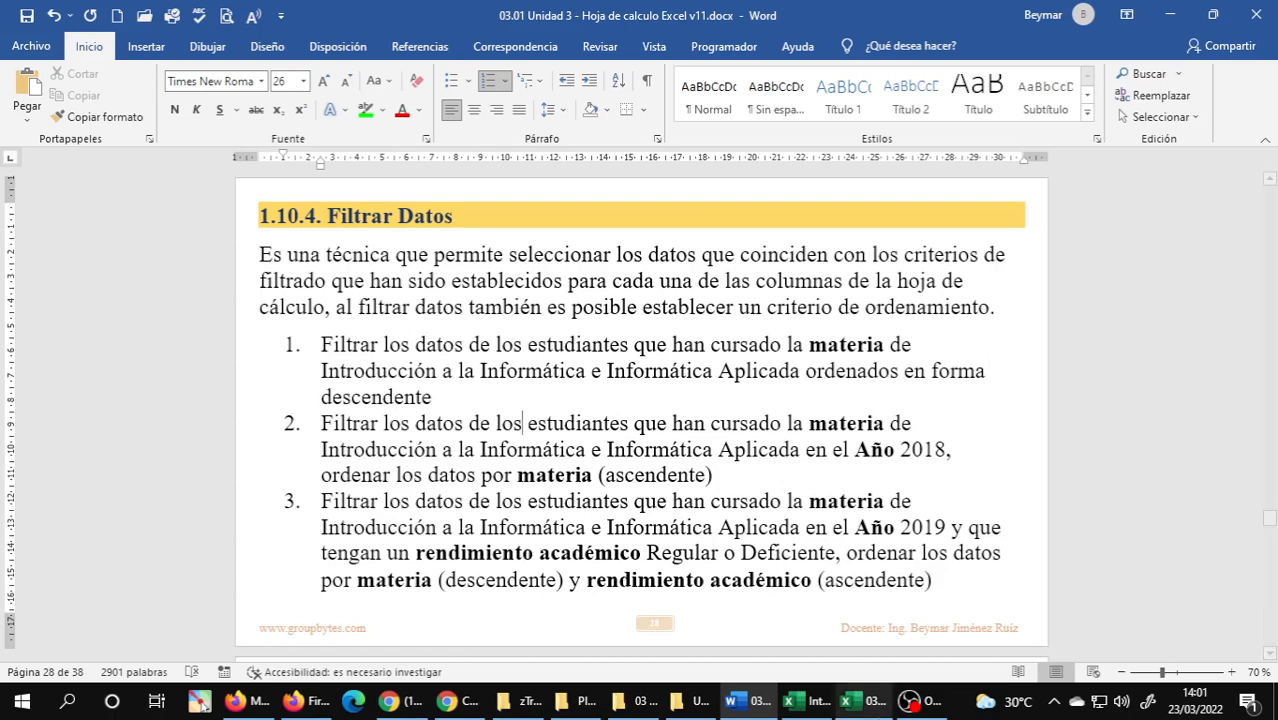
key("alt+Tab")
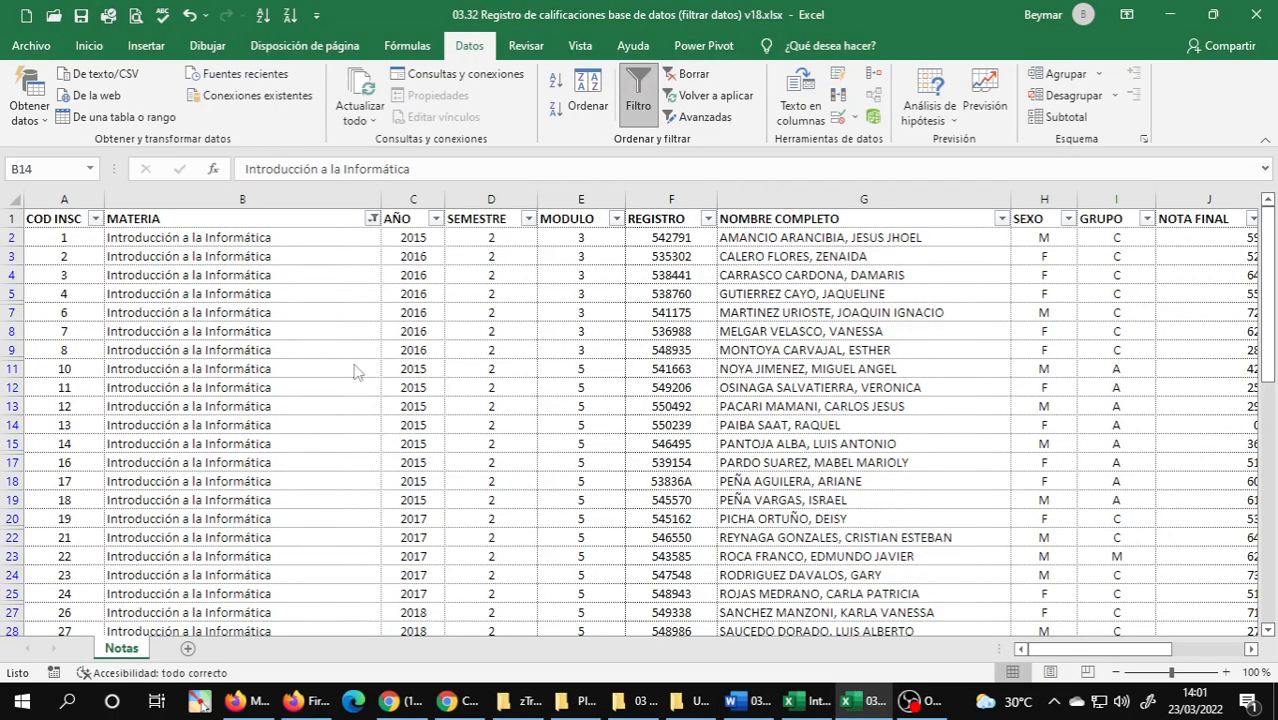
left_click(372, 218)
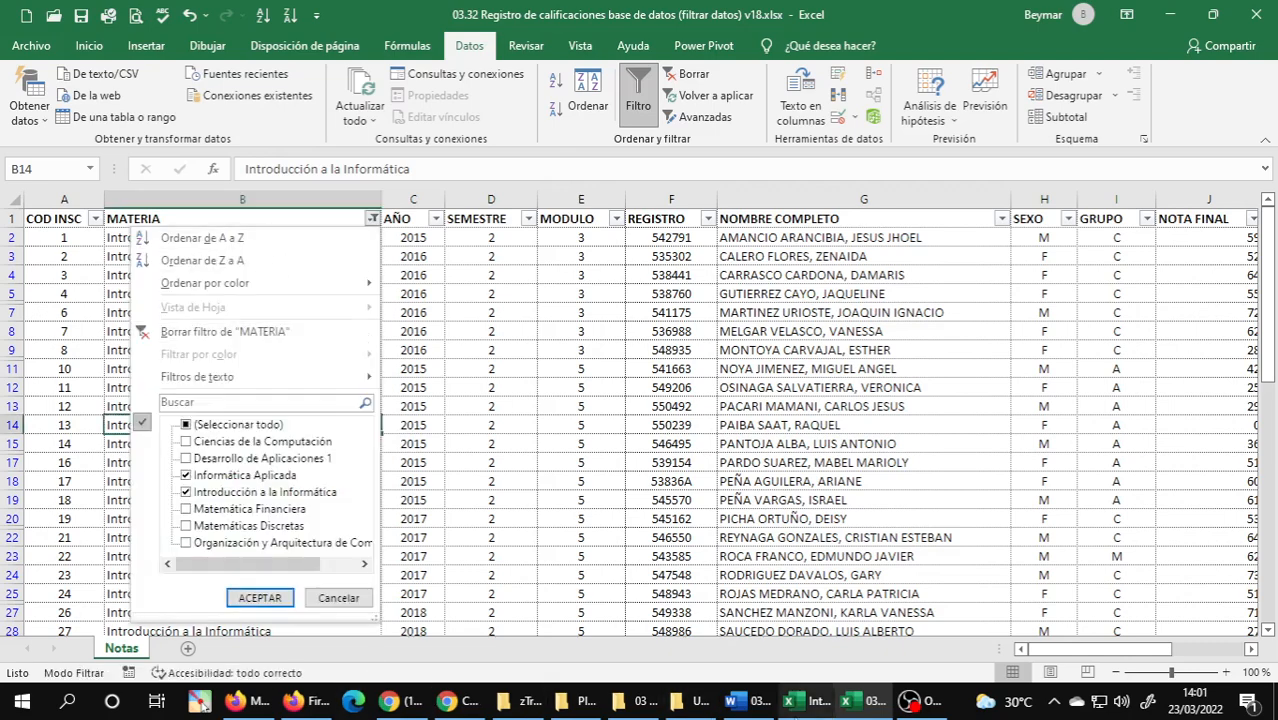
left_click(805, 701)
left_click(752, 701)
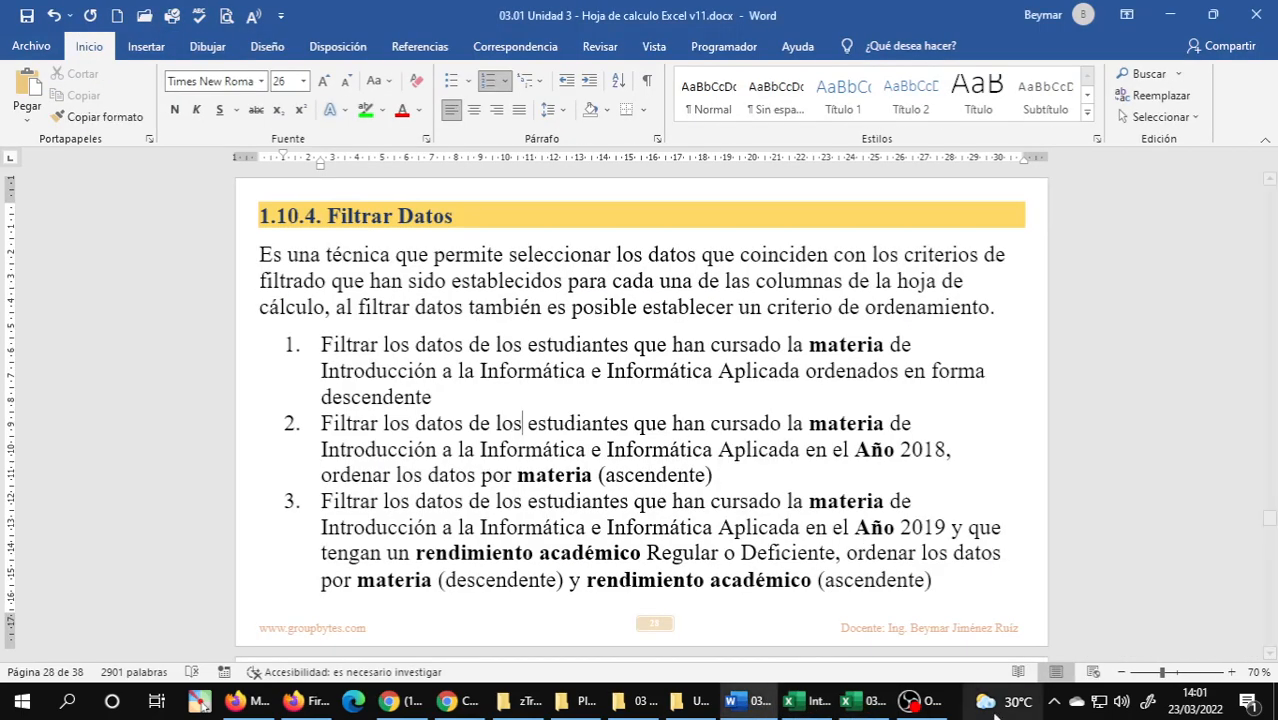
key("alt+Tab")
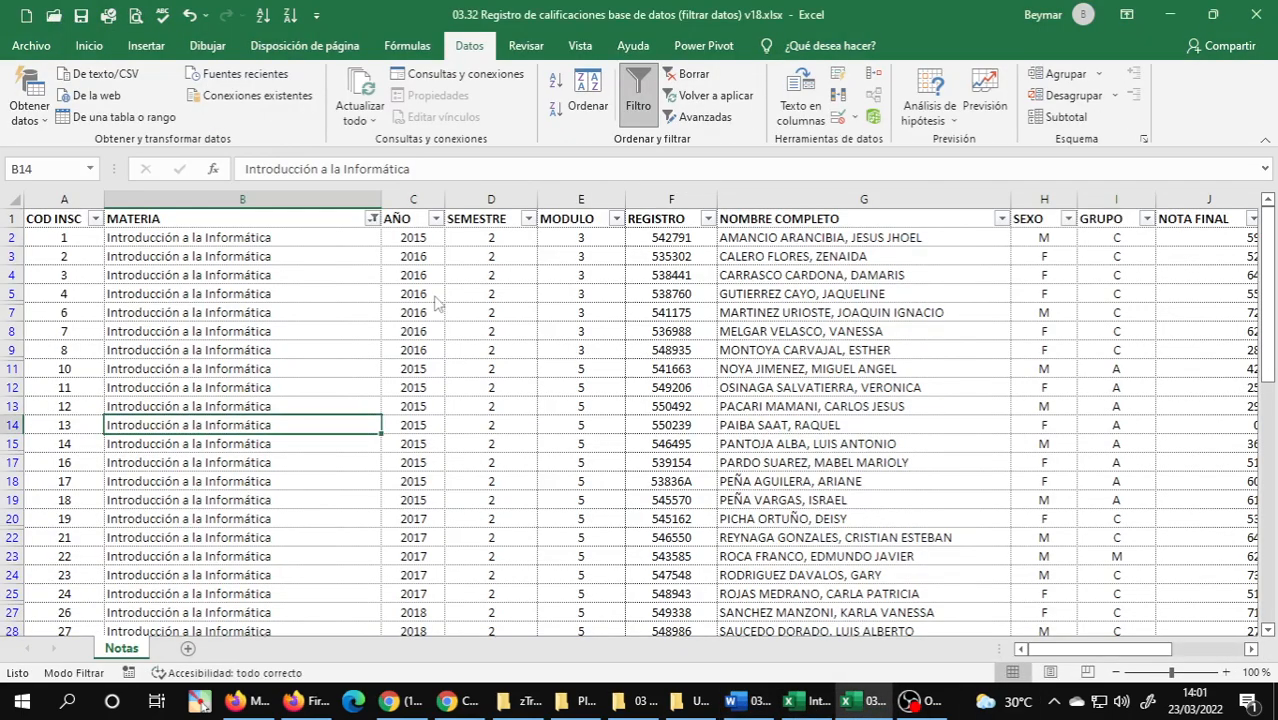
left_click(372, 218)
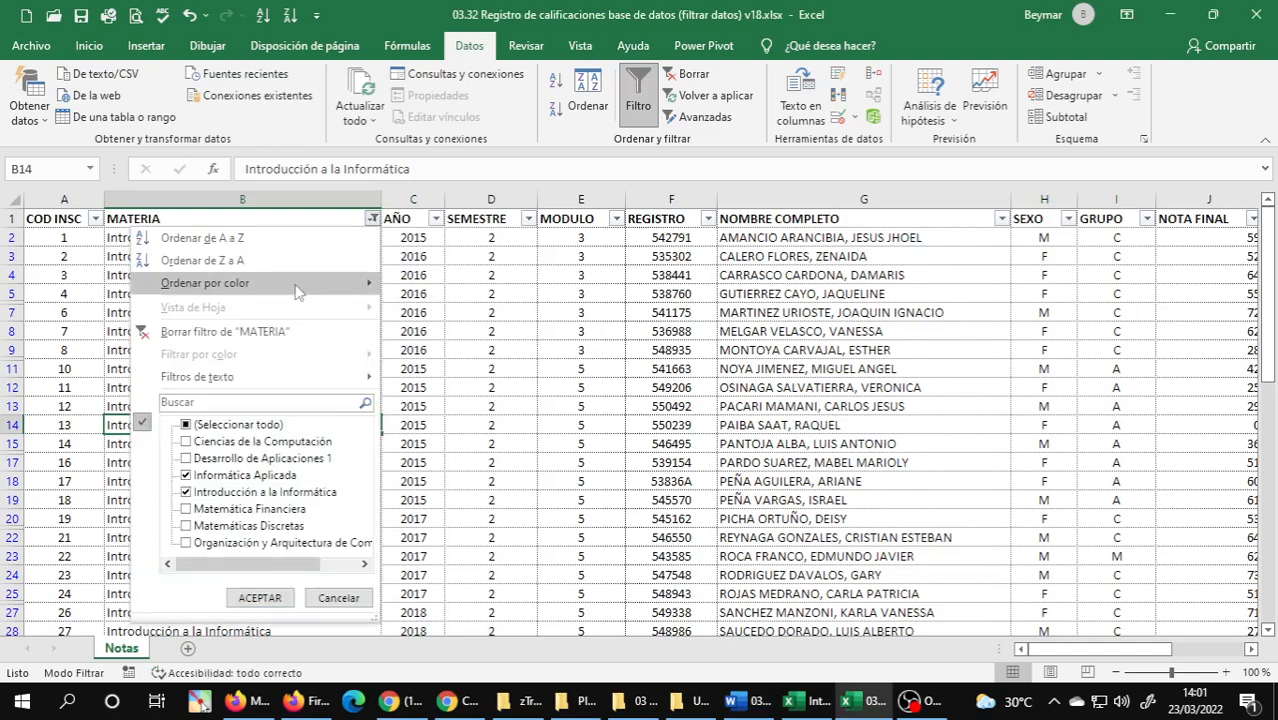
left_click(222, 261)
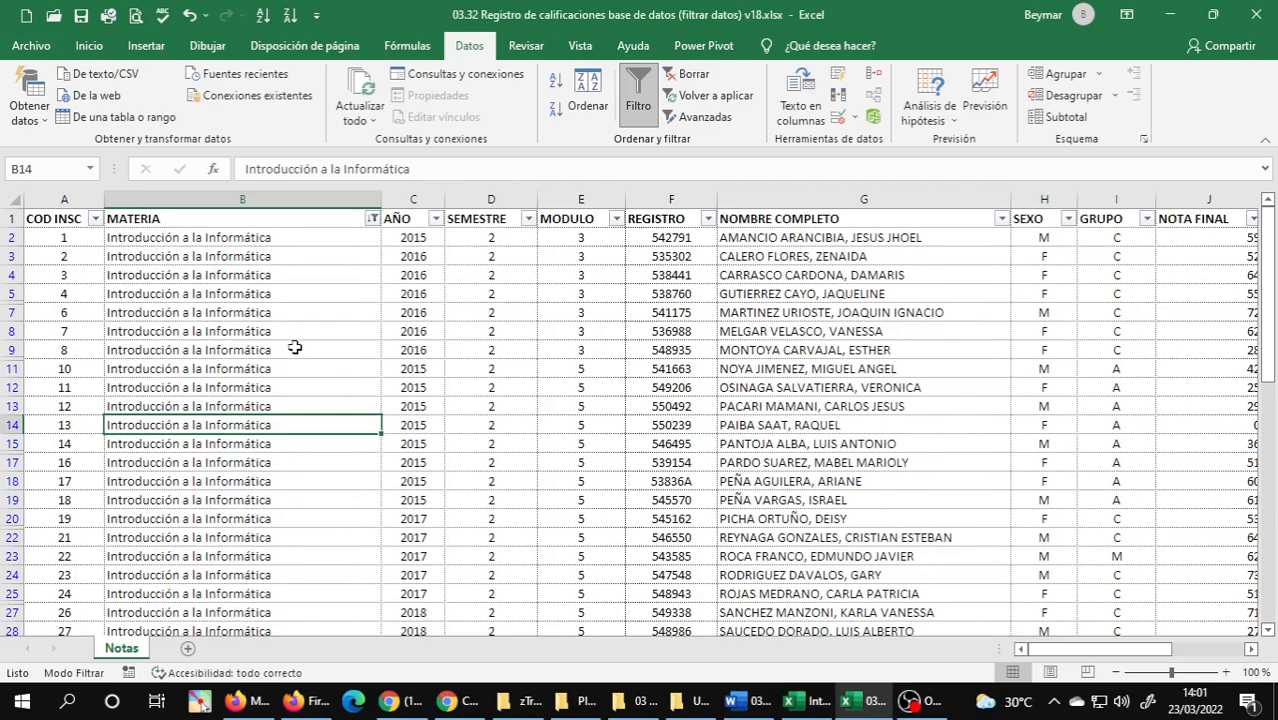
Review the sorted rows down the MATERIA column to check their descending order.
left_click(286, 242)
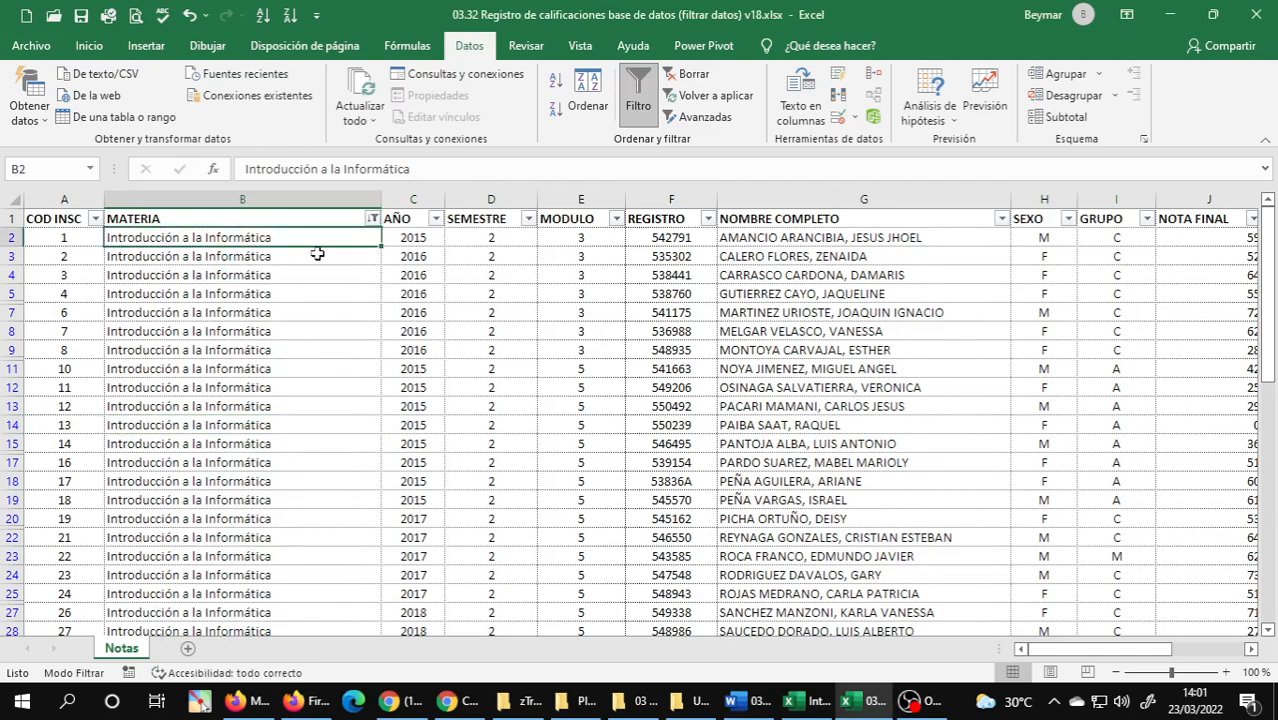
scroll(323, 290, "down", 10)
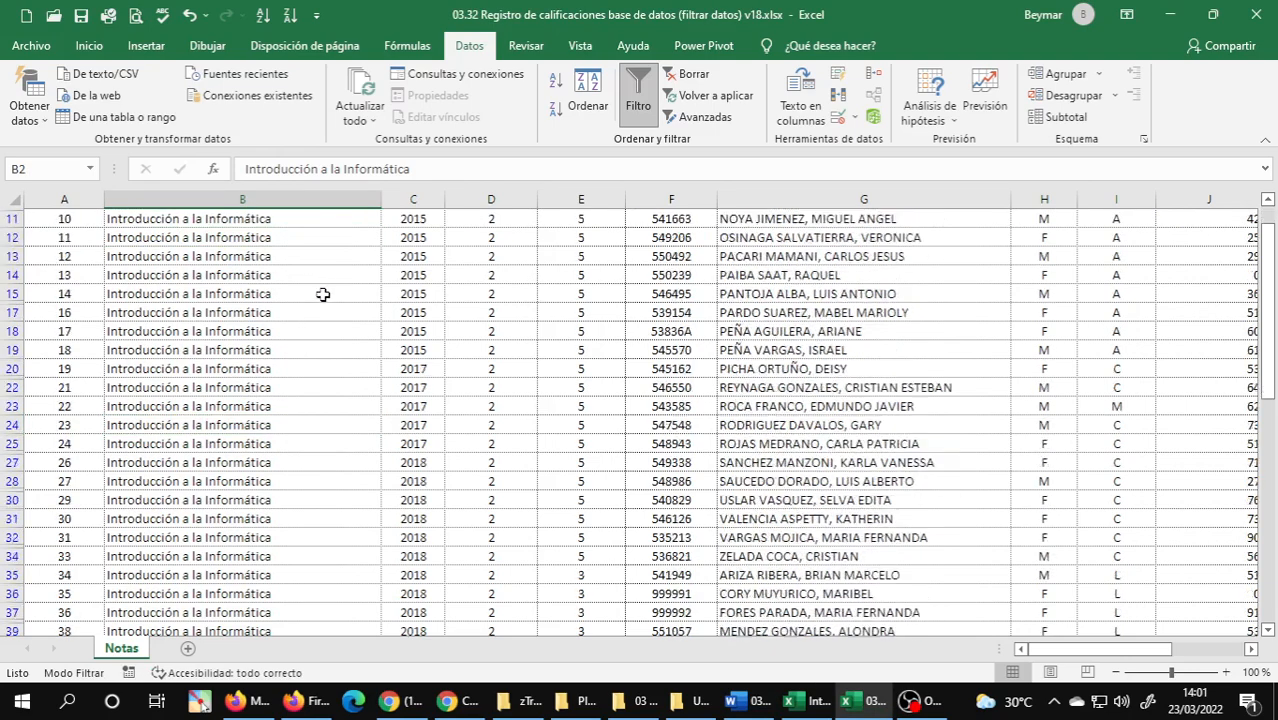
scroll(323, 295, "down", 13)
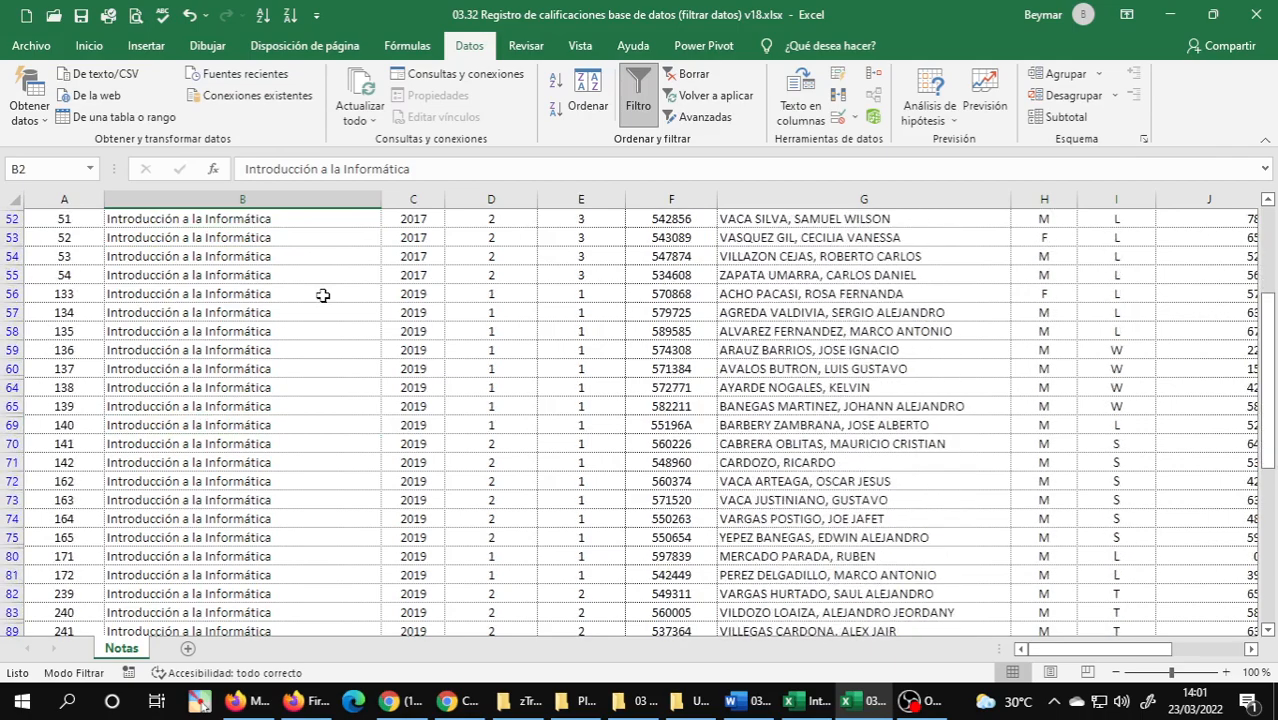
scroll(323, 295, "down", 6)
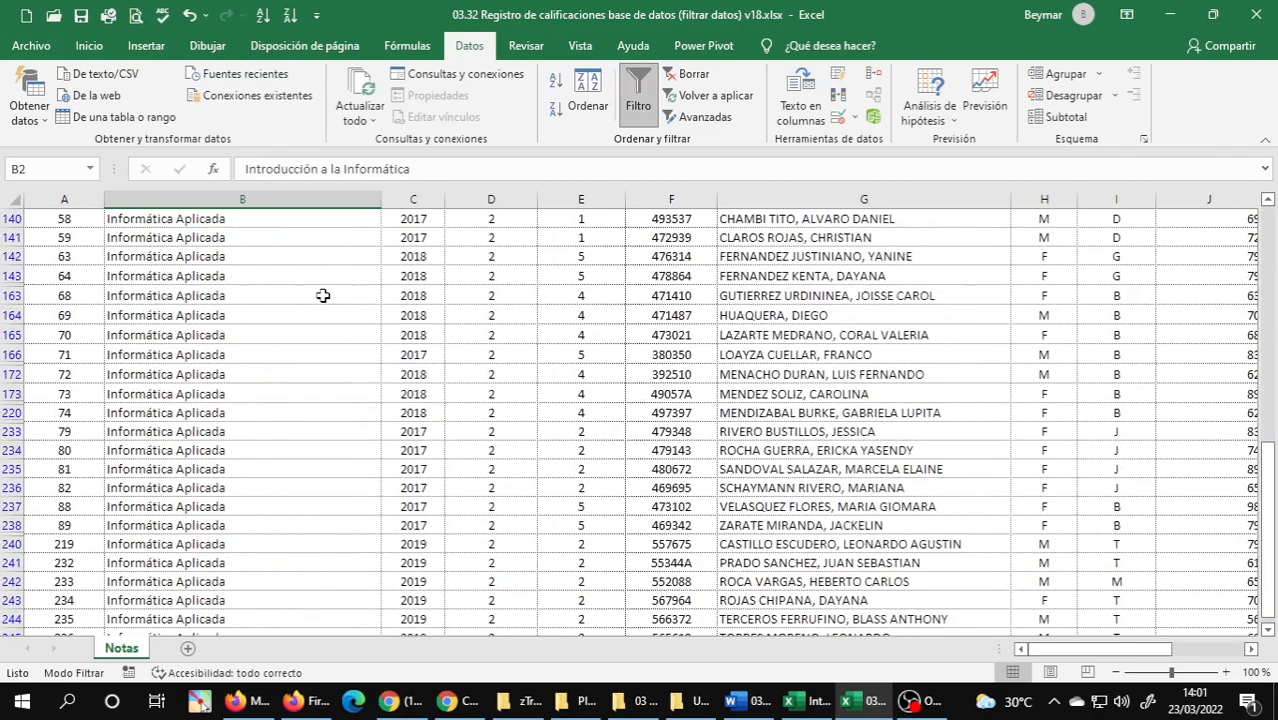
scroll(323, 295, "up", 12)
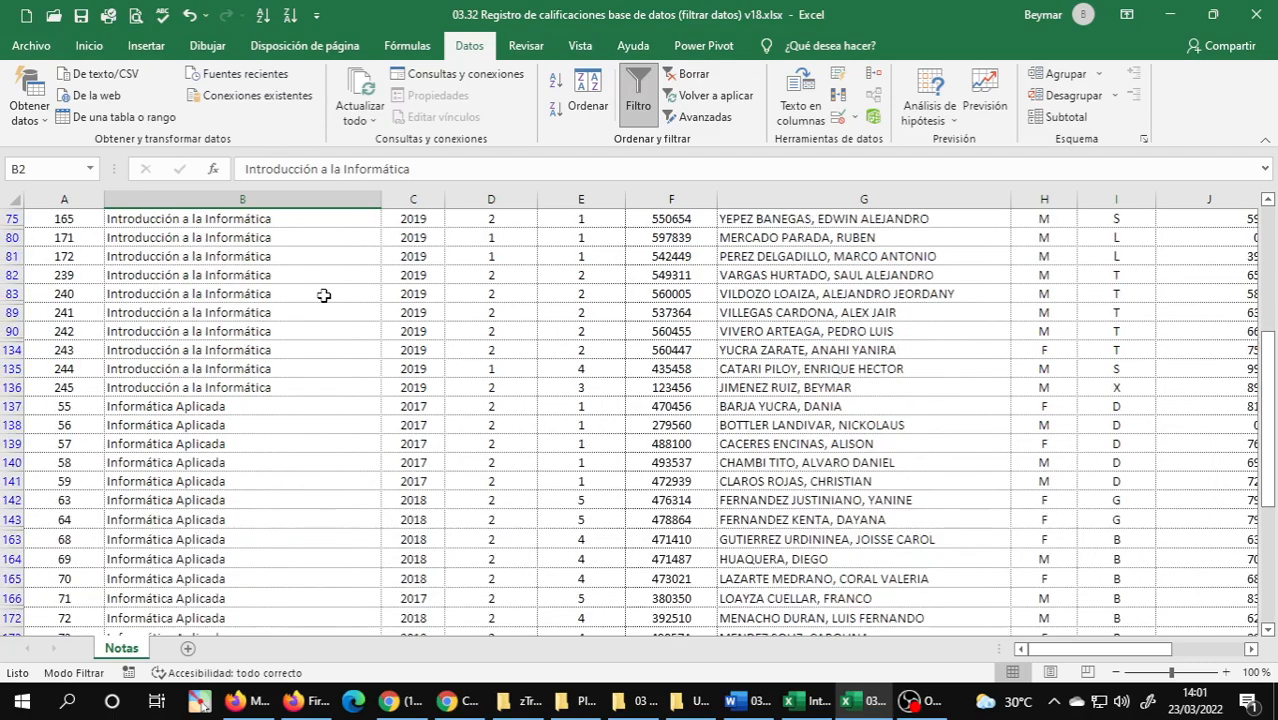
scroll(323, 295, "up", 10)
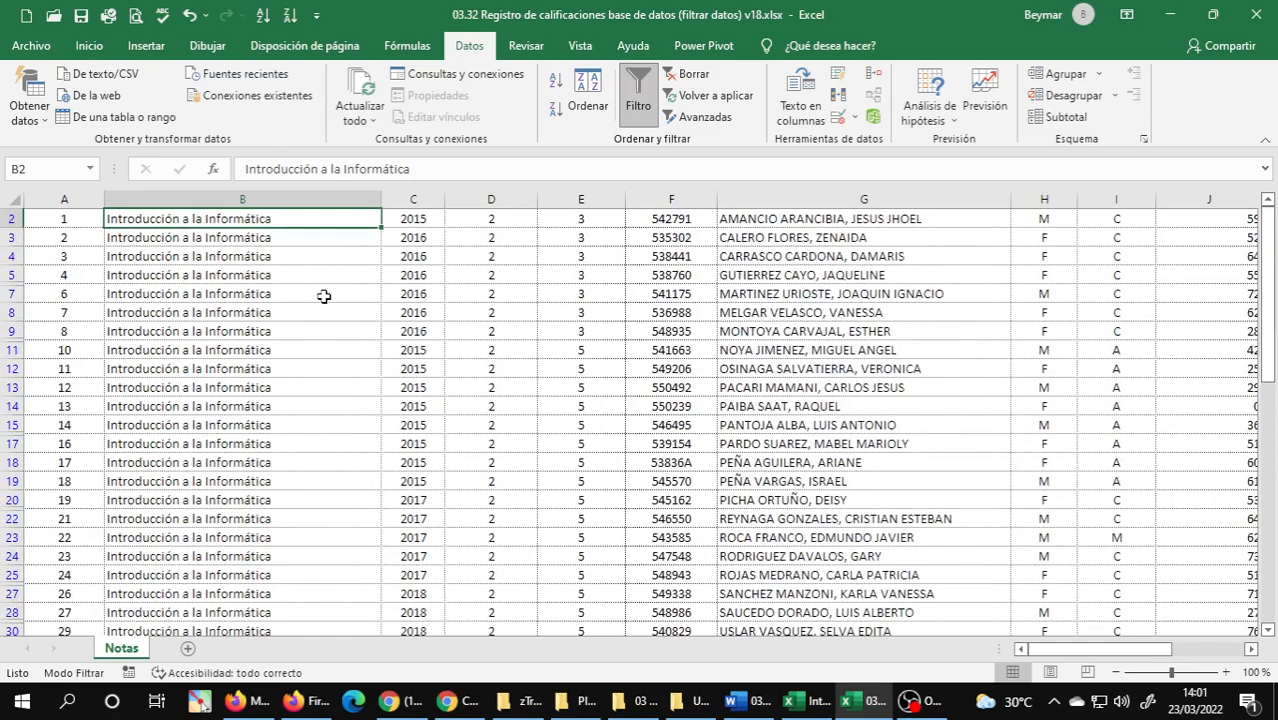
scroll(323, 295, "up", 1)
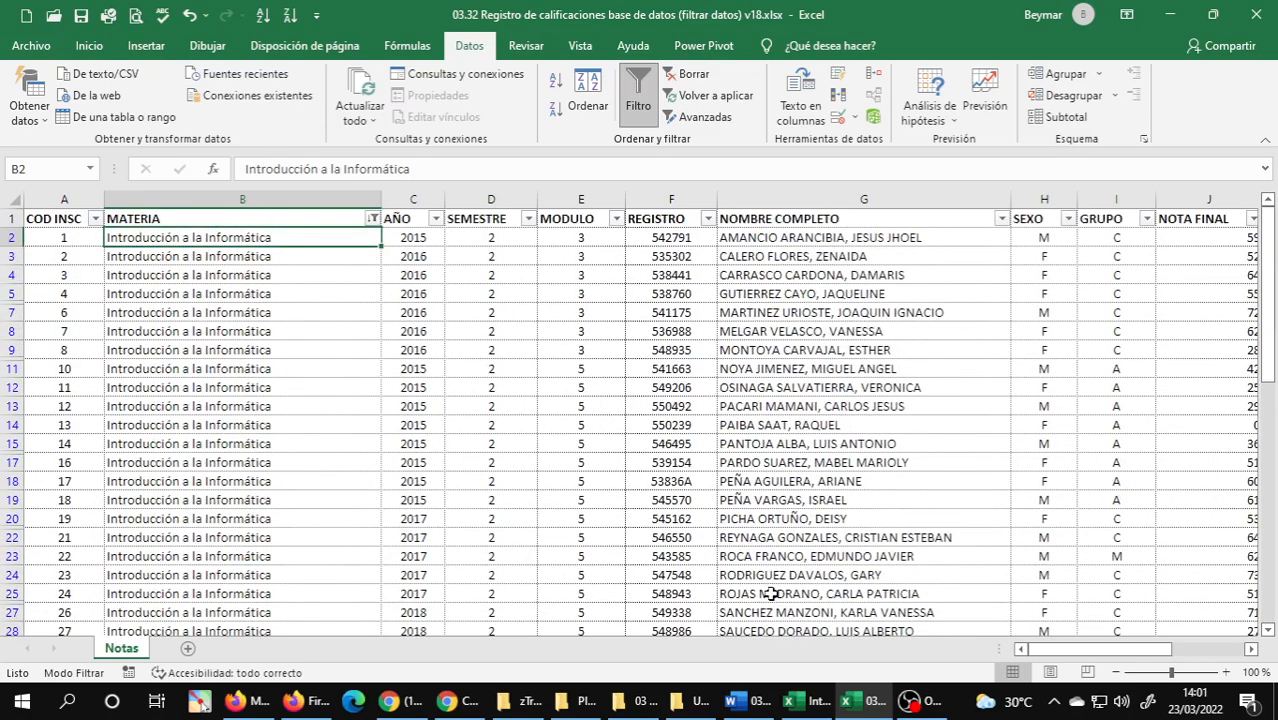
Read exercise 2 of section 1.10.4 Filtrar Datos in Word and return to the 03.32 workbook.
key("alt+Tab")
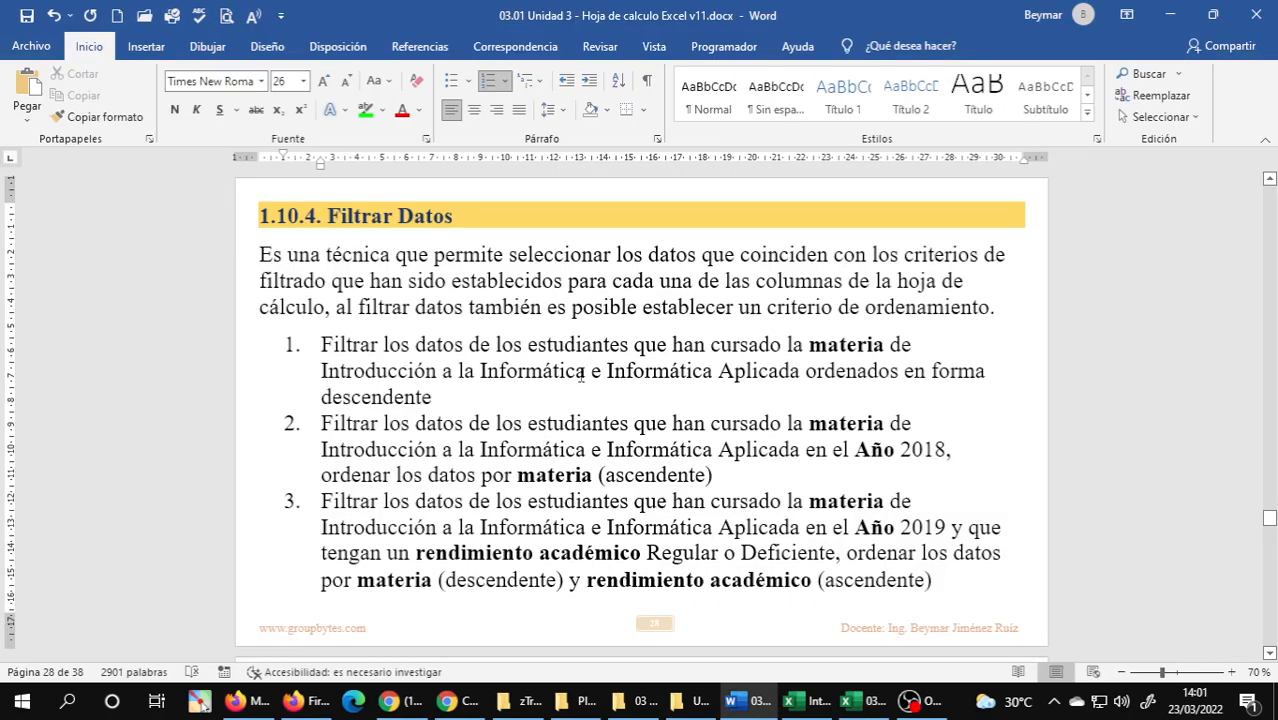
double_click(519, 450)
triple_click(519, 450)
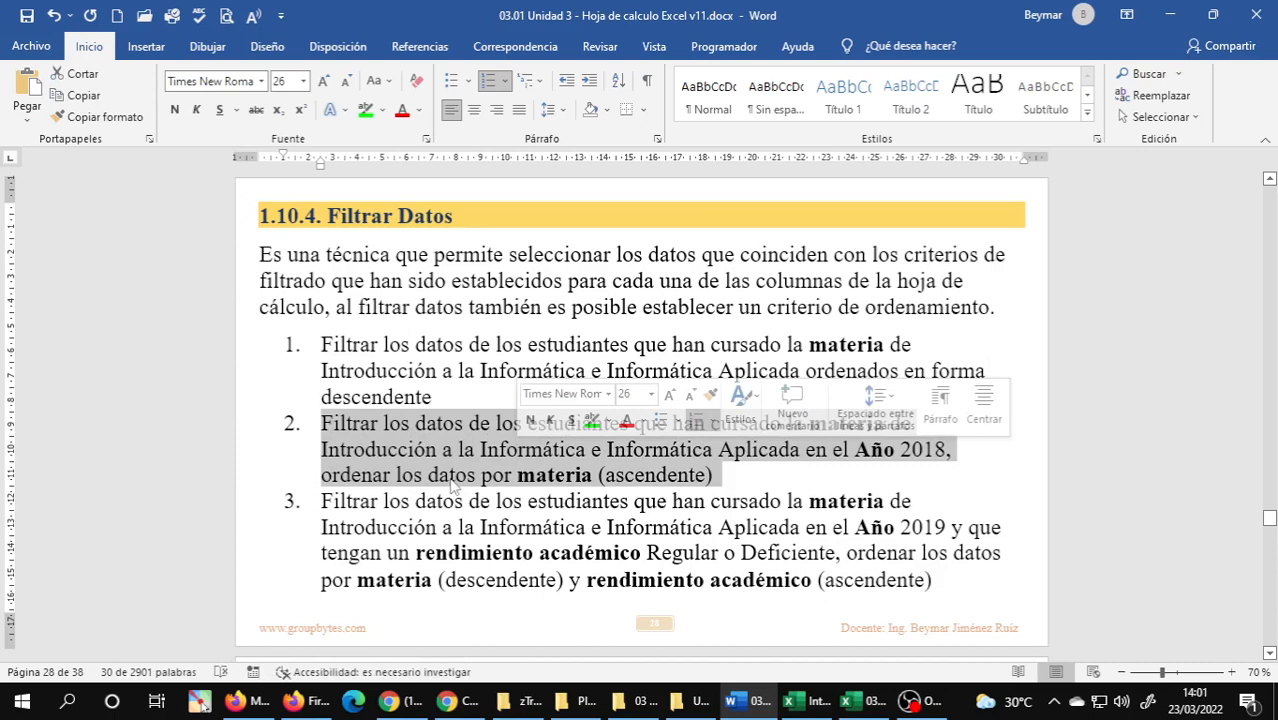
key("alt+Tab")
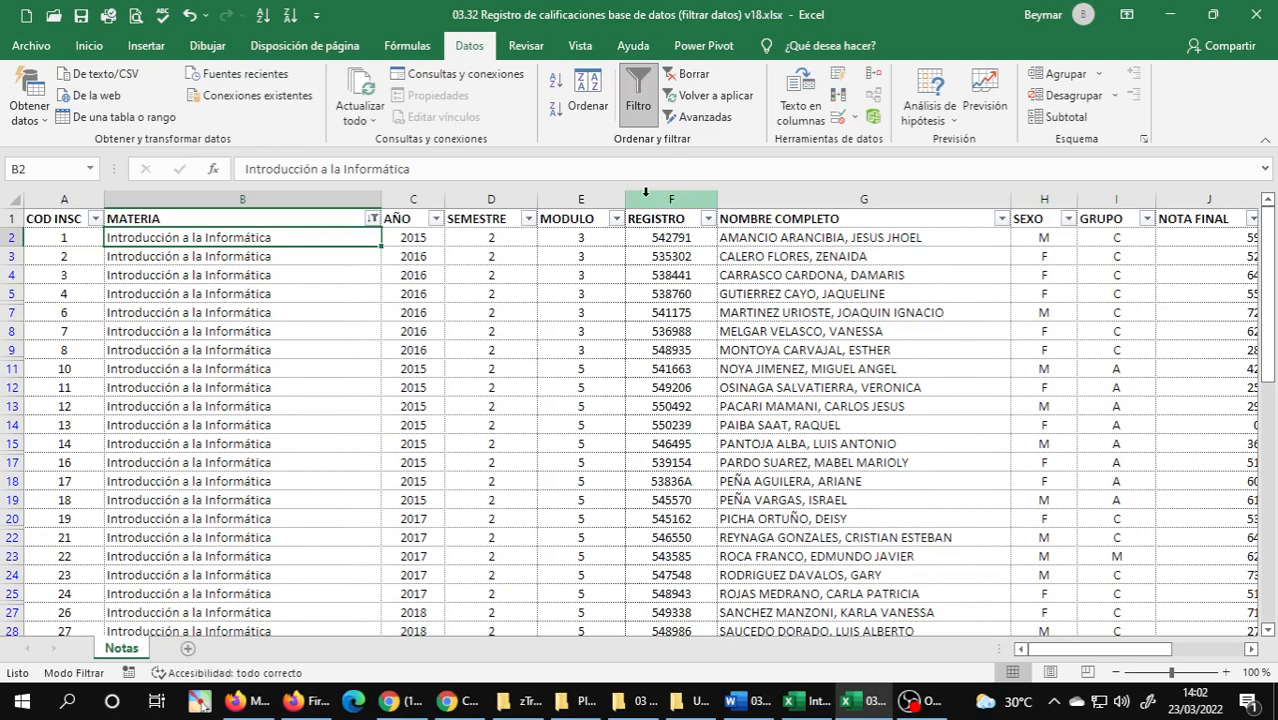
Remove the filter from the Notas sheet and place a copy of the sheet after it.
left_click(632, 94)
left_click(247, 426)
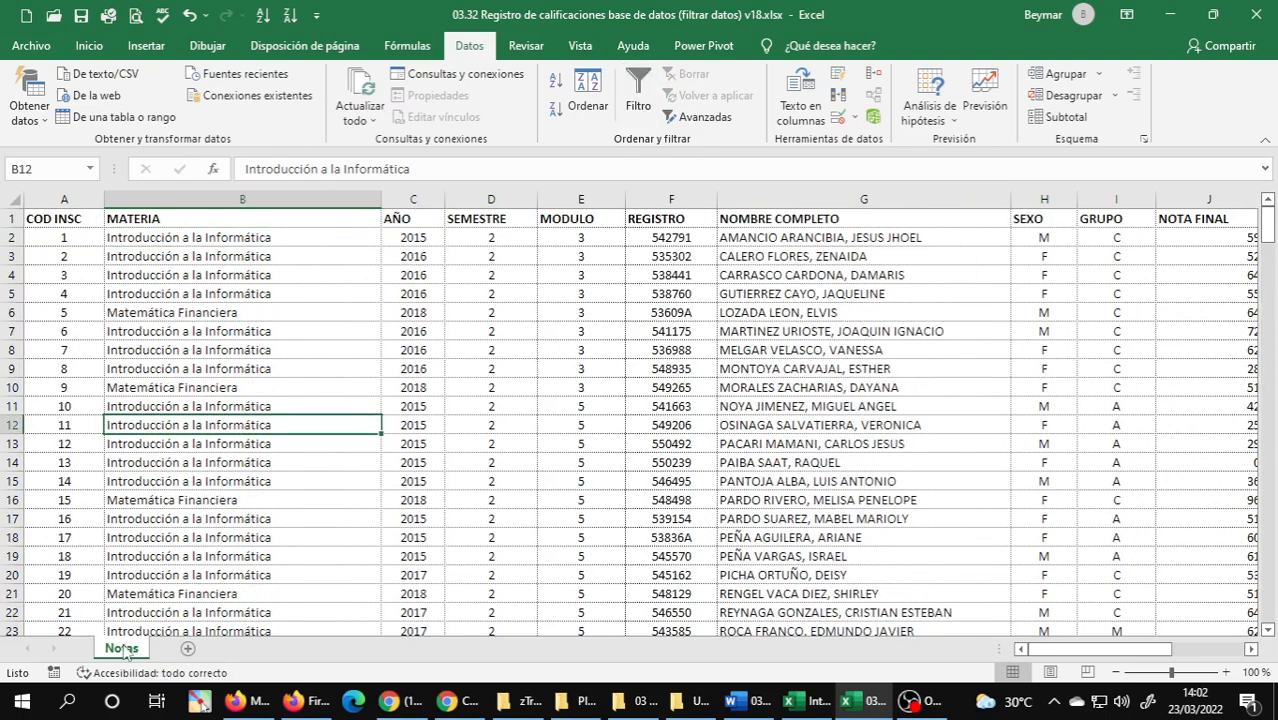
left_click_drag(125, 650, 187, 657)
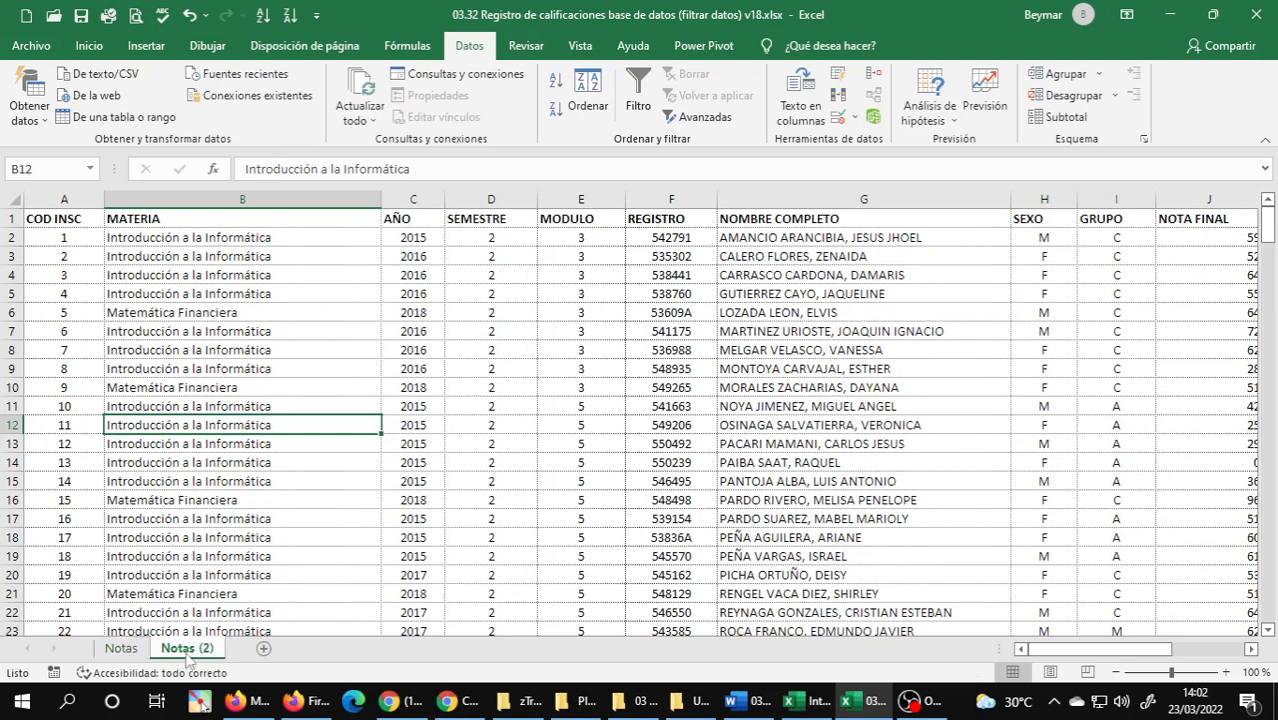
Rename the copied Notas sheet as filtro1.
double_click(187, 650)
type("FILT")
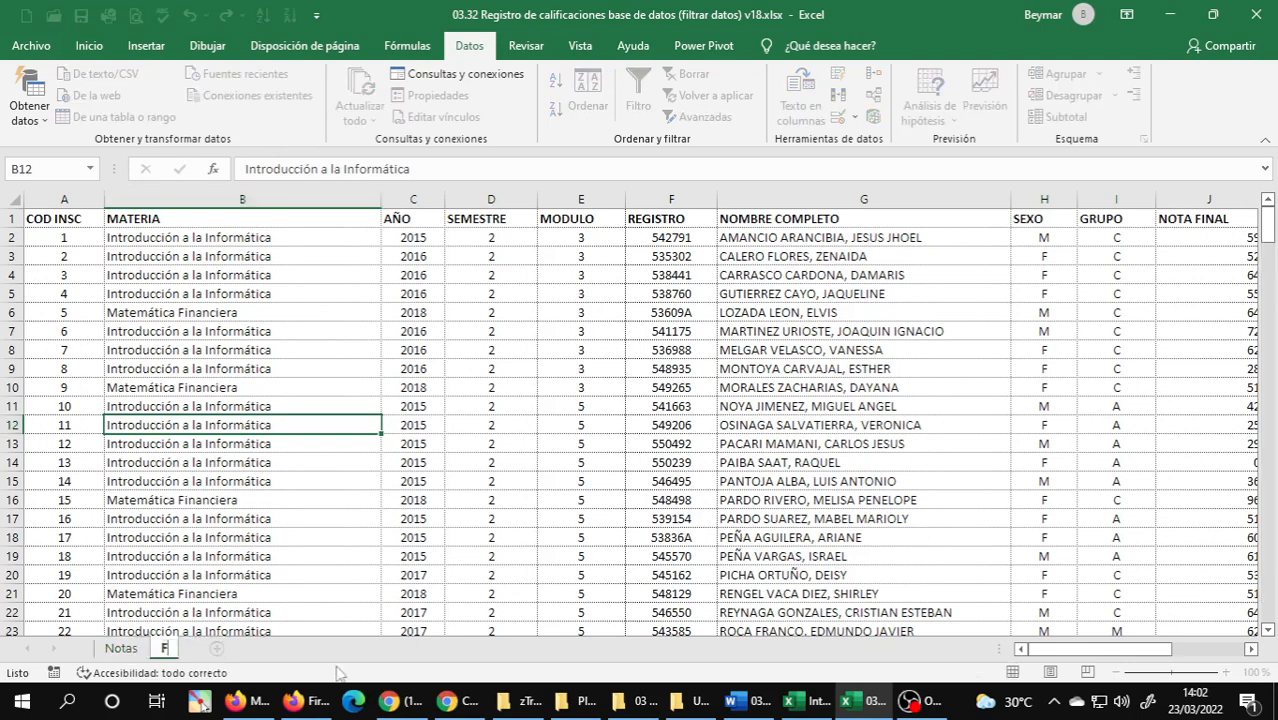
key("BackSpace")
key("BackSpace")
key("BackSpace")
key("BackSpace")
type("filtro1")
key("Return")
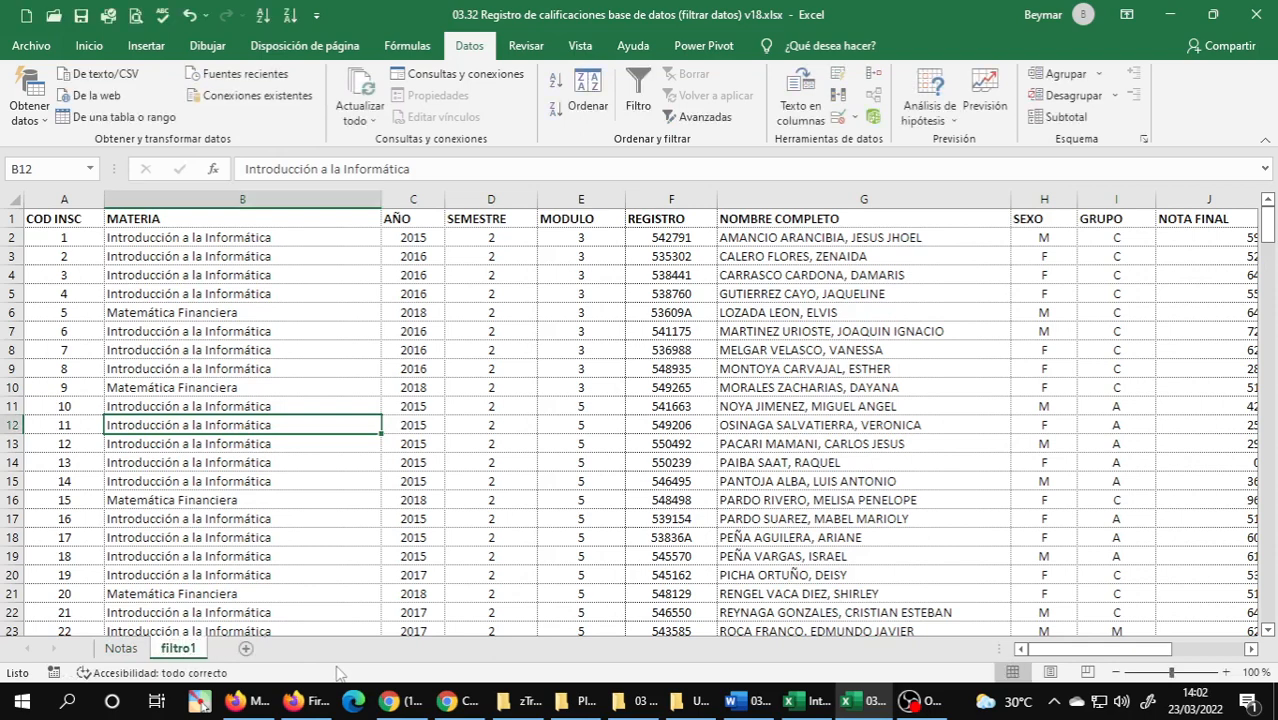
Turn on filtering in filtro1 and limit the MATERIA column to Informática Aplicada and Introducción a la Informática.
left_click(329, 221)
left_click(638, 95)
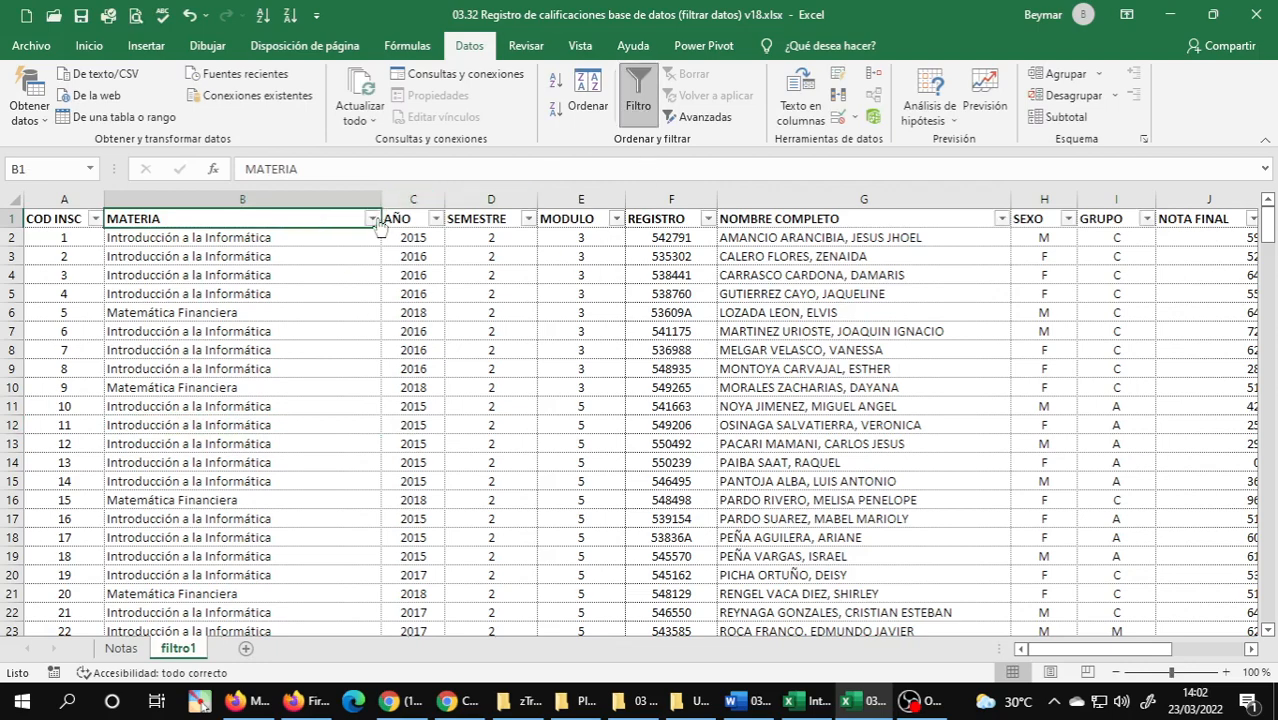
left_click(376, 221)
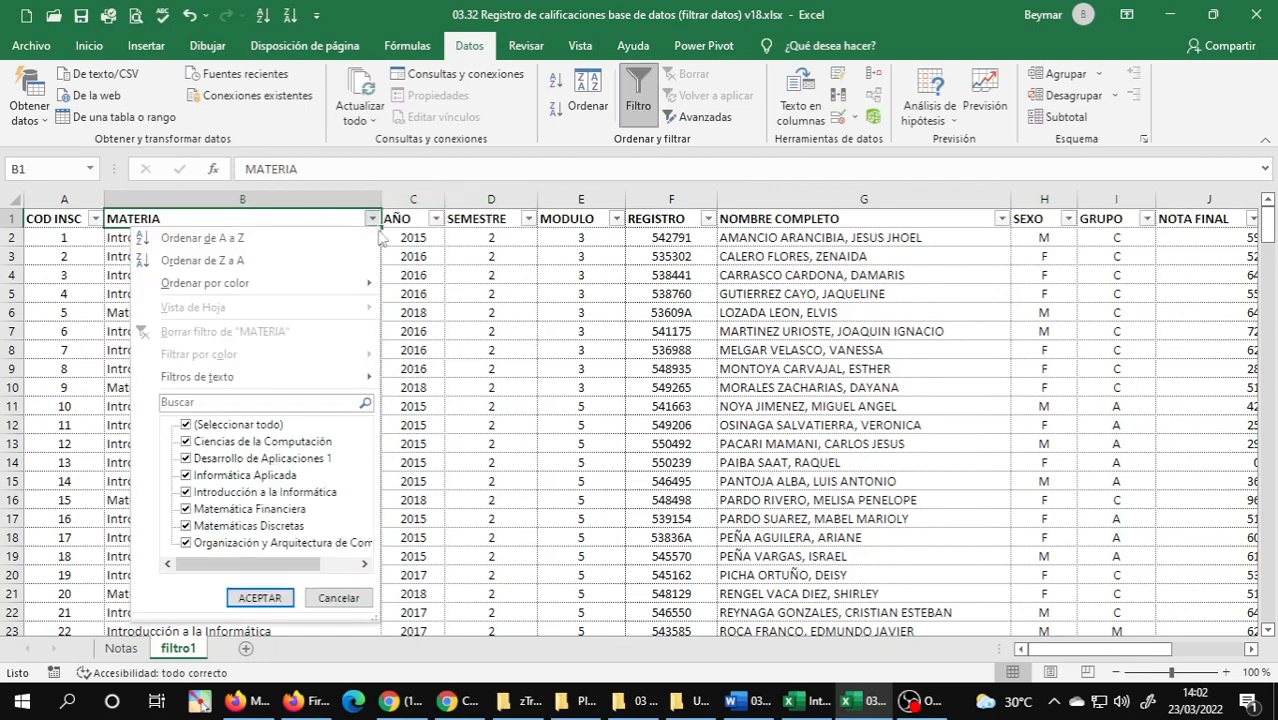
left_click(185, 425)
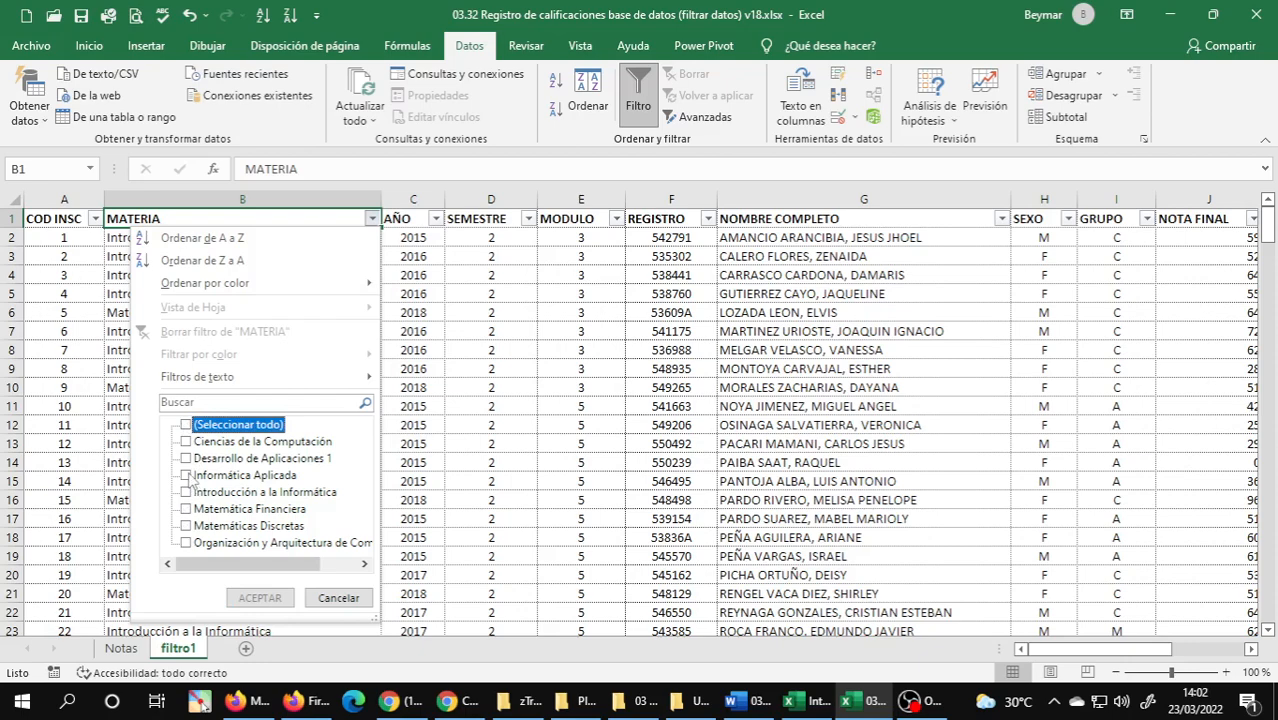
left_click(186, 476)
left_click(186, 493)
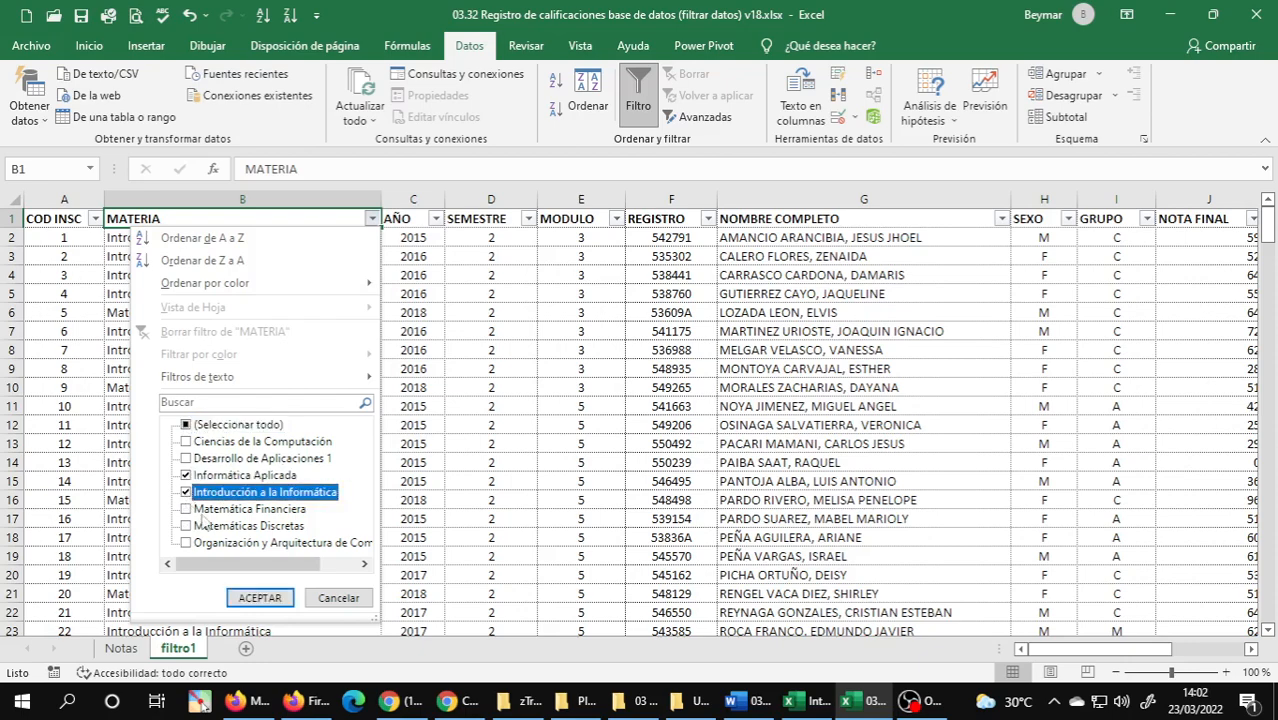
left_click(258, 598)
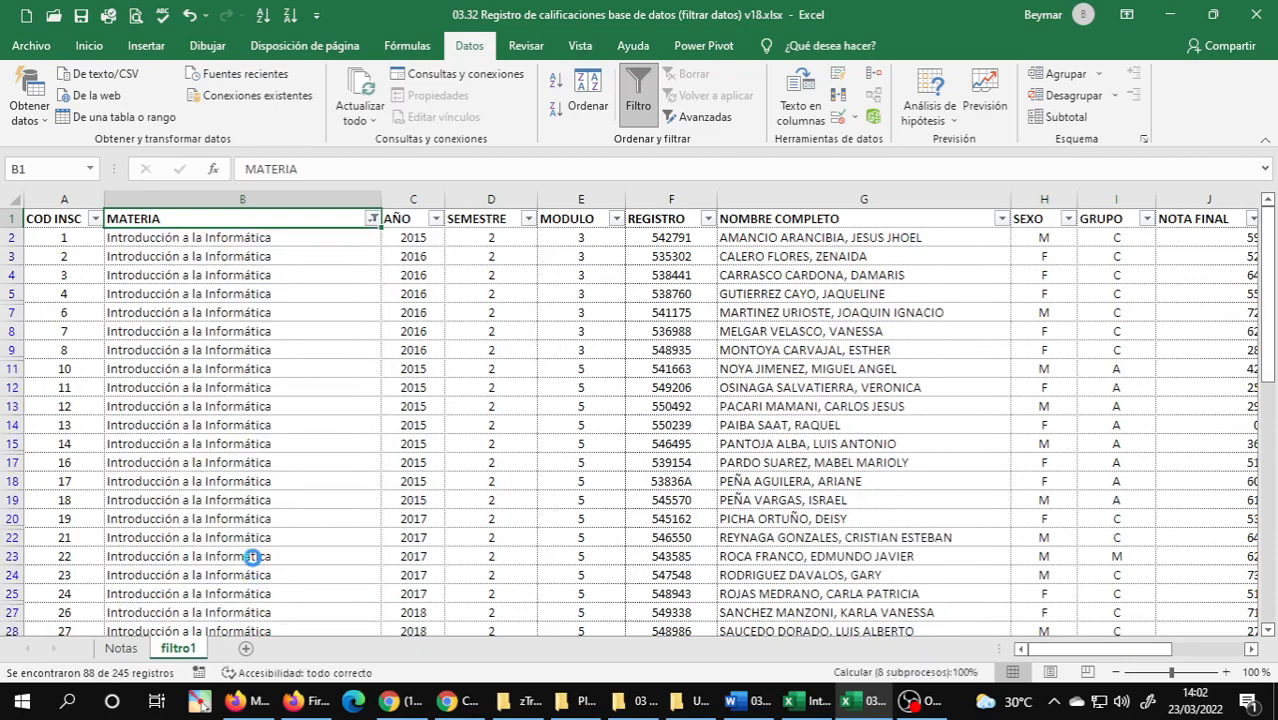
Sort the filtered MATERIA column of filtro1 from Z to A and review the order of its rows.
left_click(372, 219)
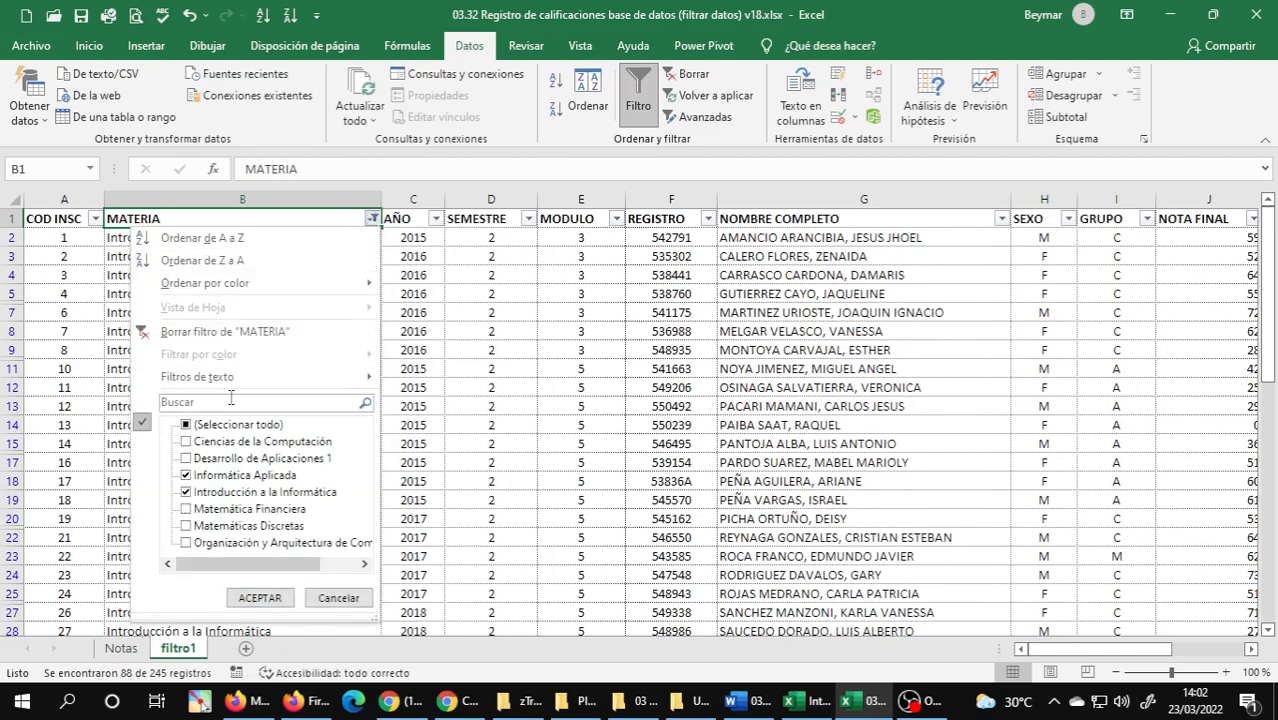
left_click(222, 260)
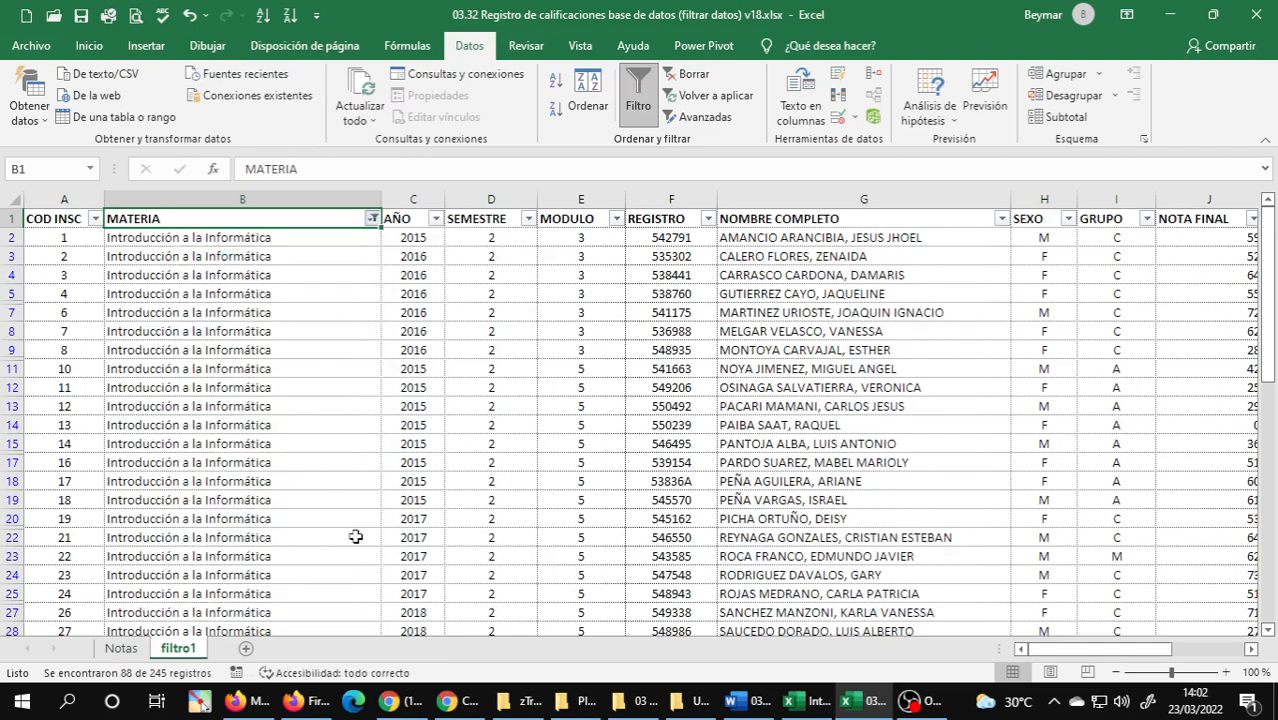
left_click(287, 483)
scroll(339, 440, "down", 6)
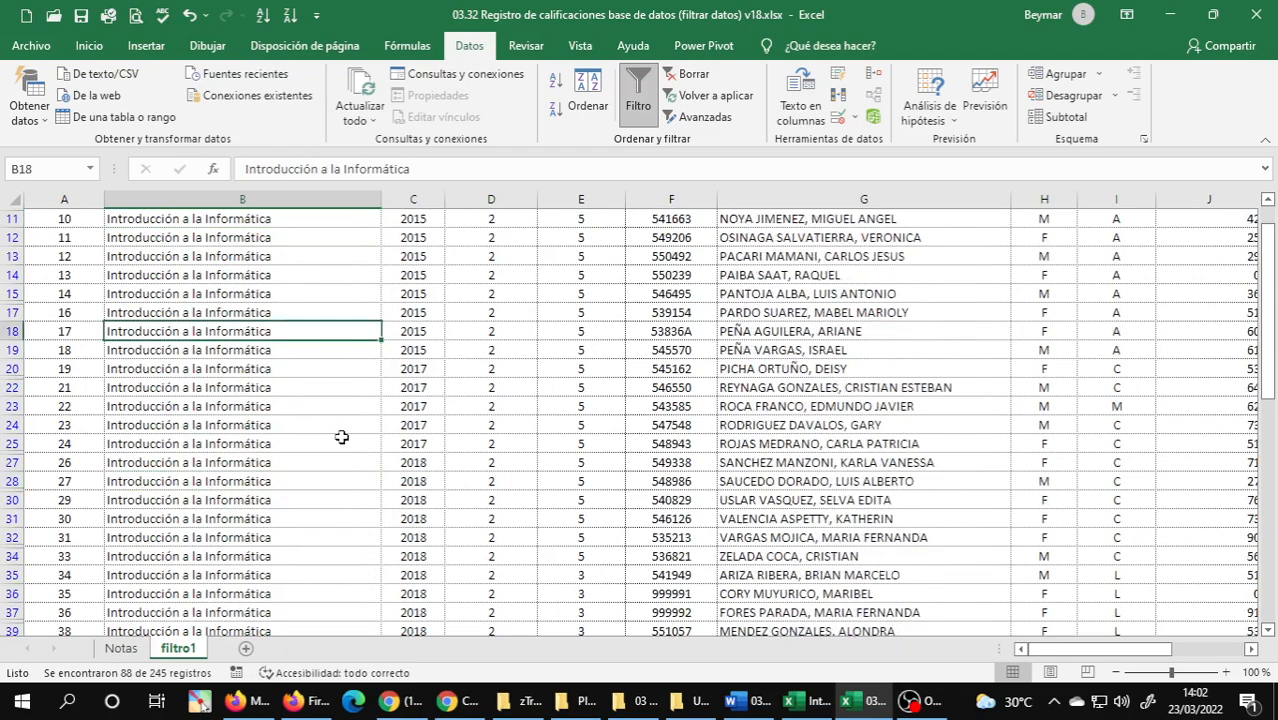
scroll(341, 437, "down", 14)
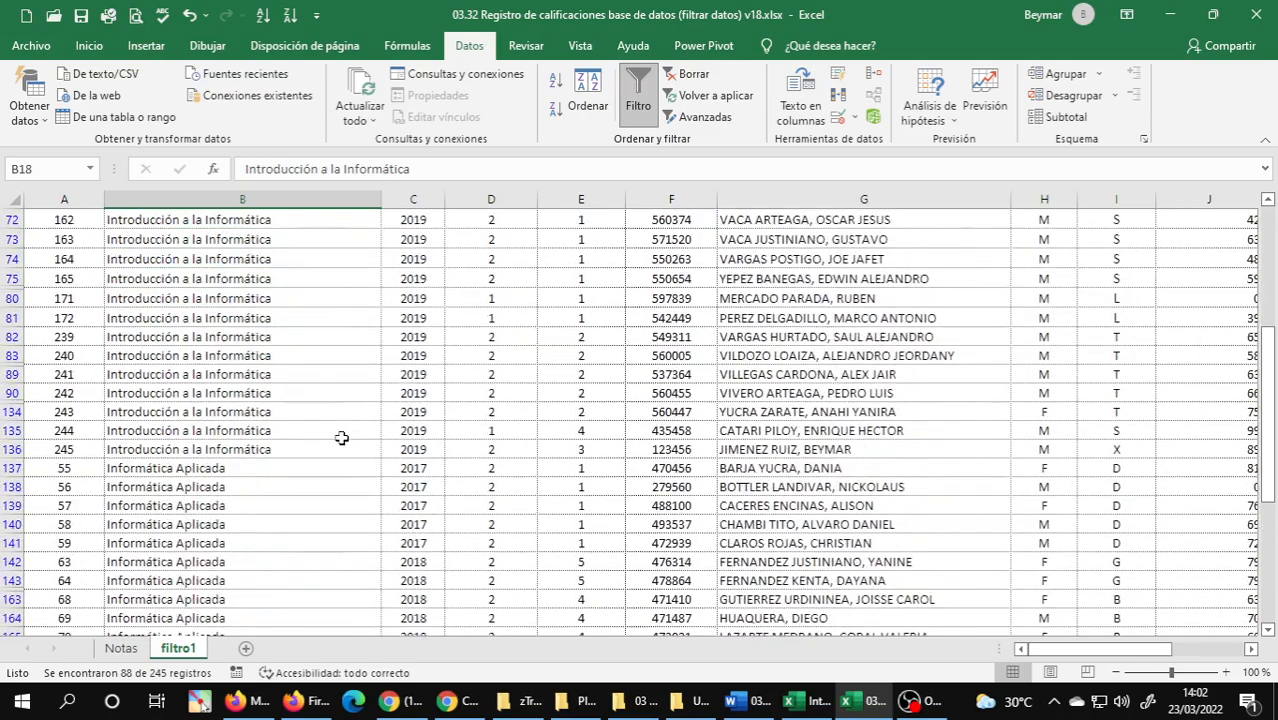
scroll(341, 437, "up", 20)
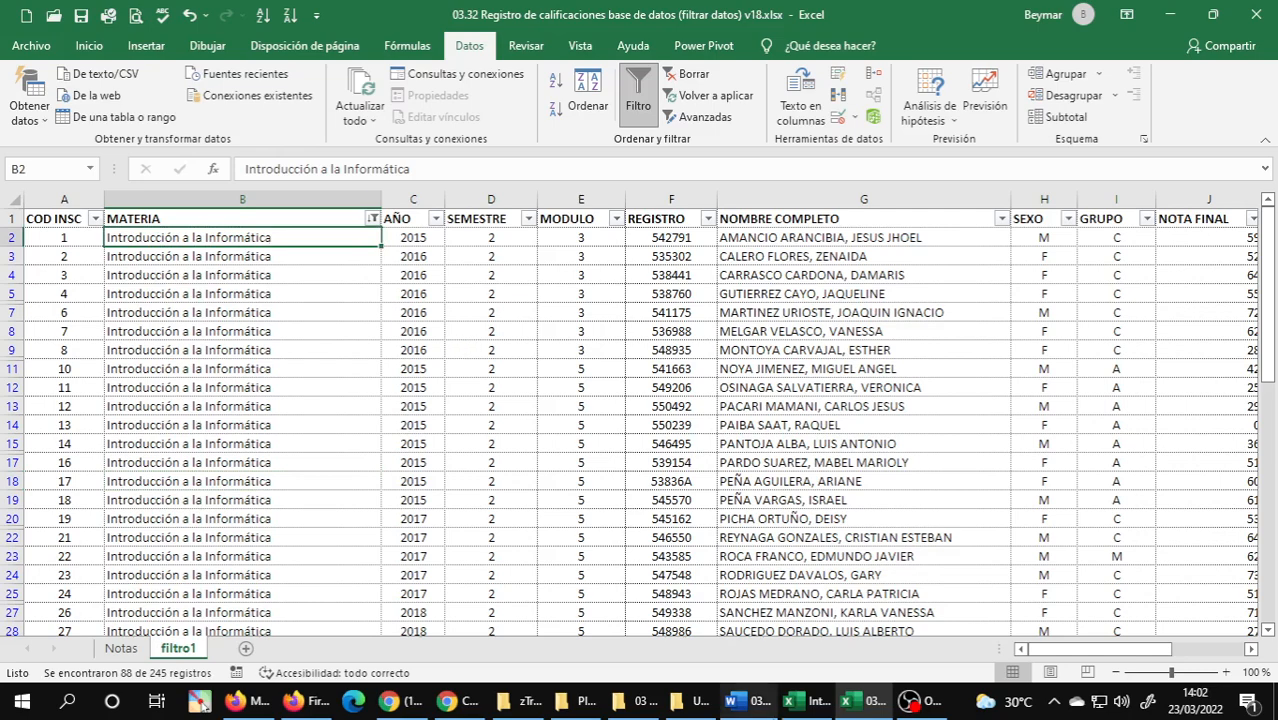
Read exercise 2 in the Word guide and, back in Excel, place a copy of the Notas sheet after filtro1.
left_click(748, 700)
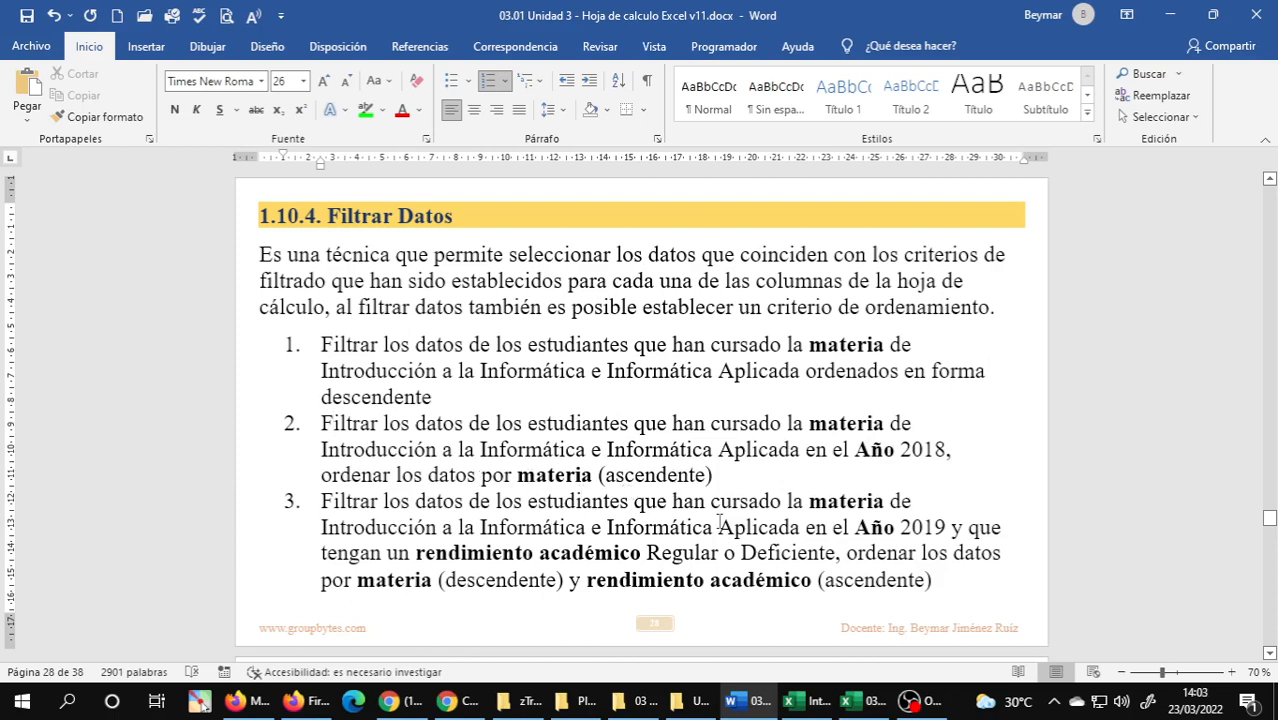
left_click(845, 700)
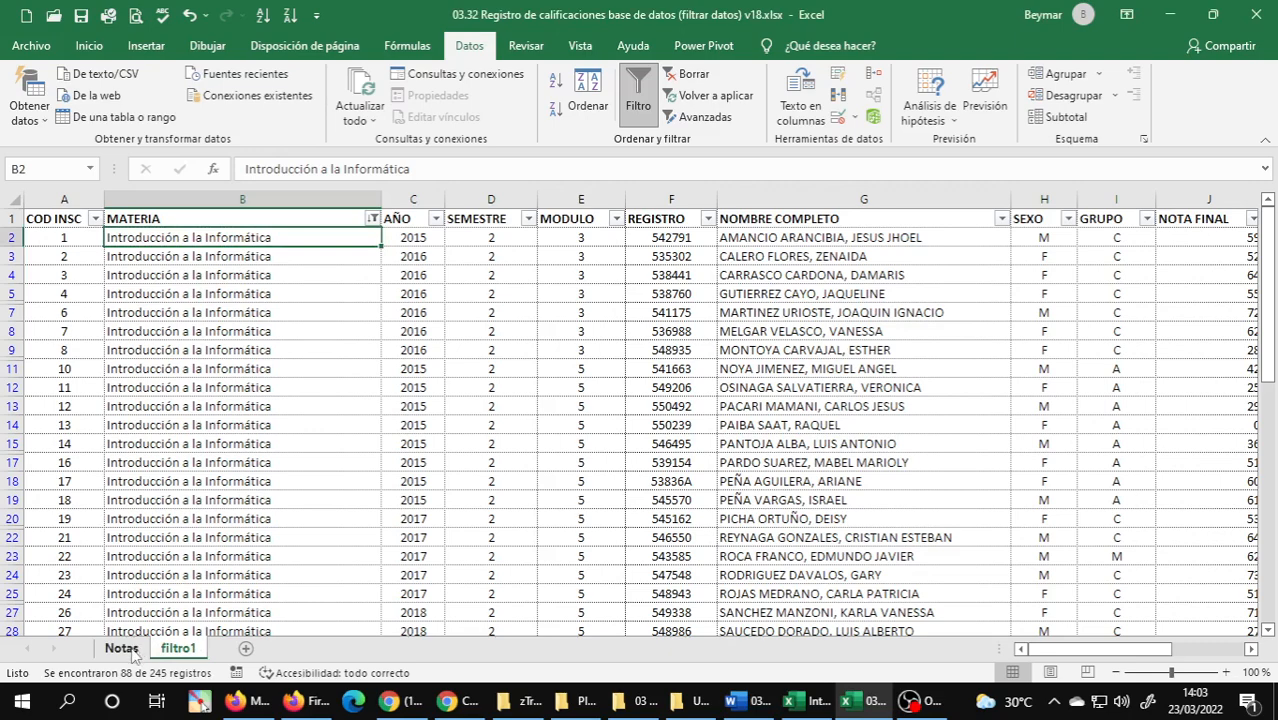
left_click(133, 655)
left_click_drag(133, 655, 268, 658)
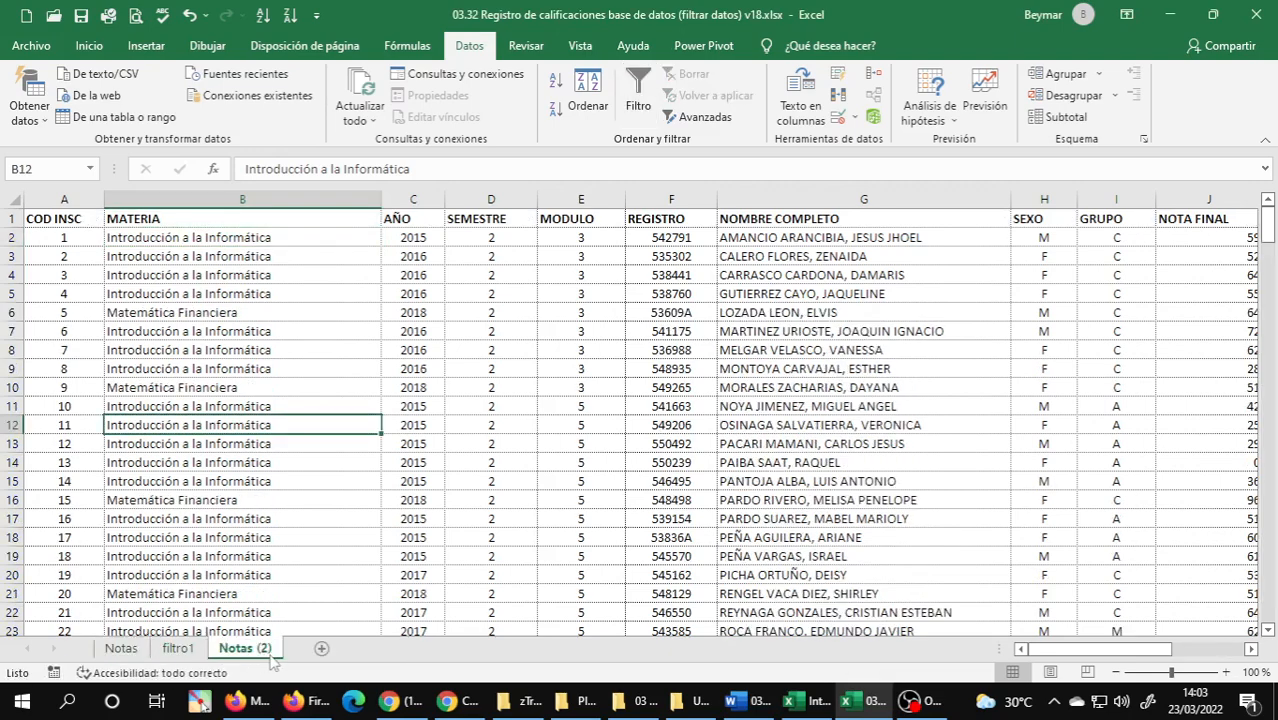
Rename the new copy of the Notas sheet as filtro2.
mouse_move(570, 708)
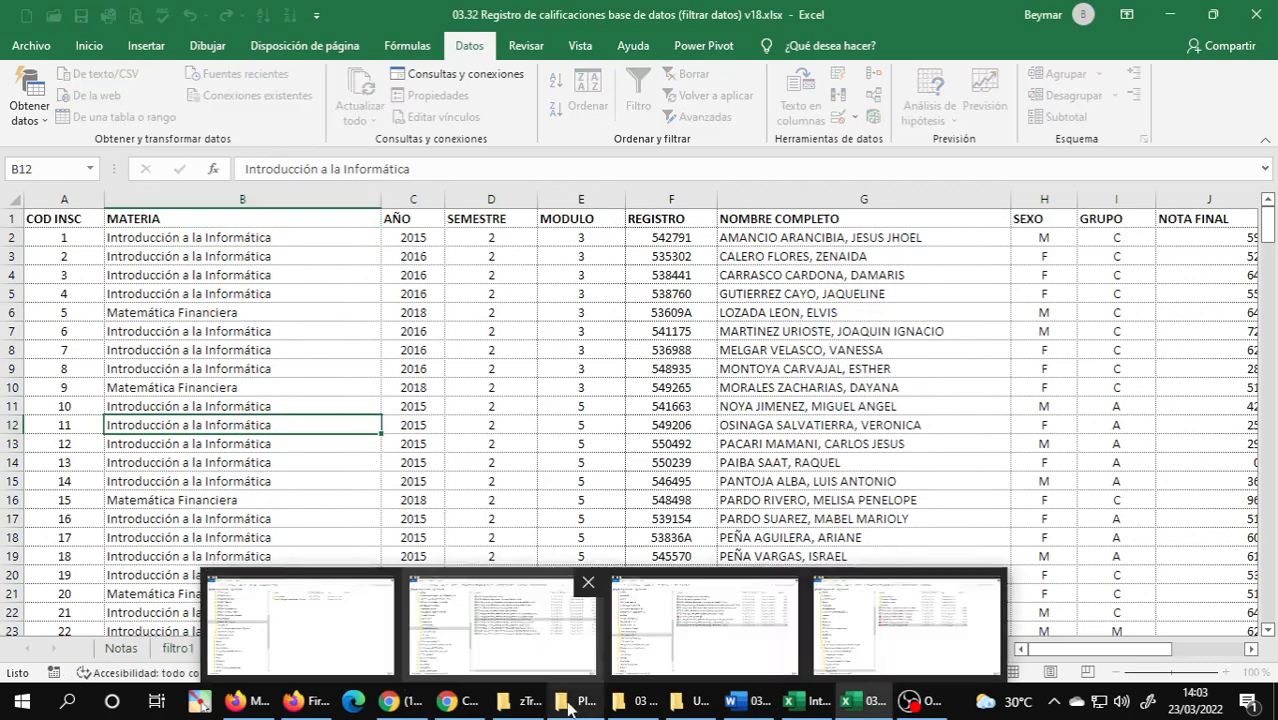
type("filt")
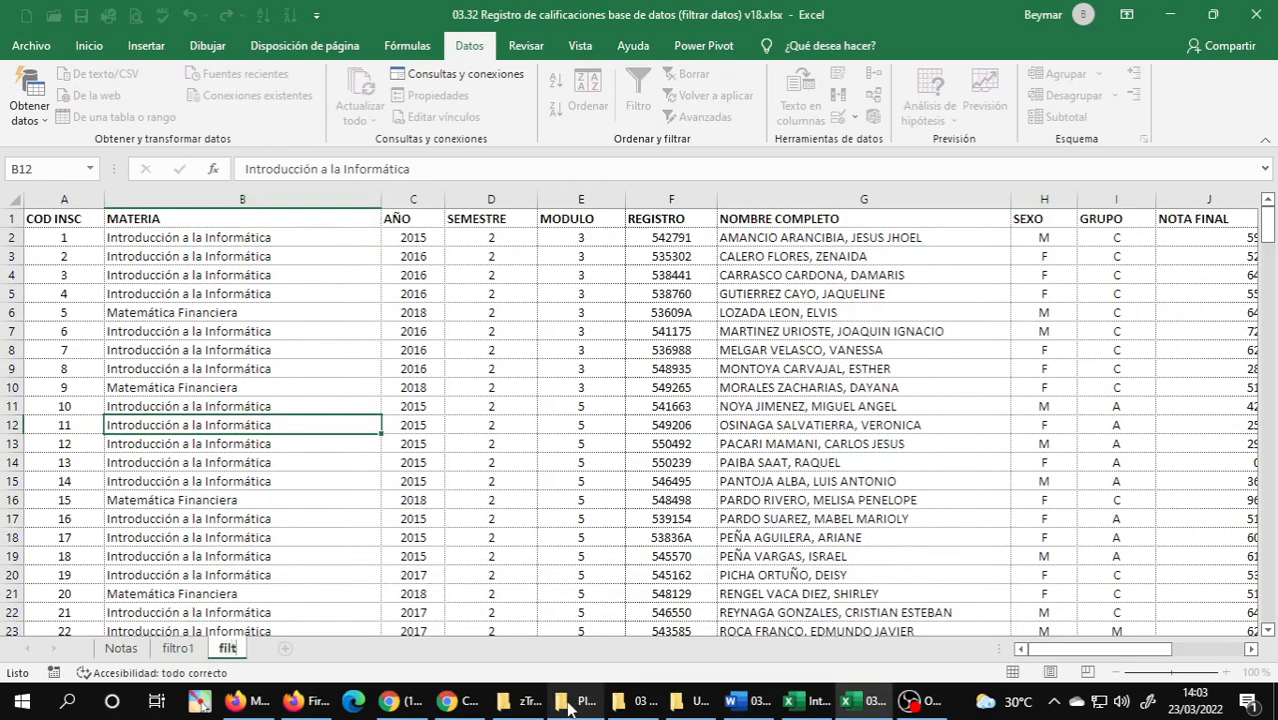
type("ro2")
key("Return")
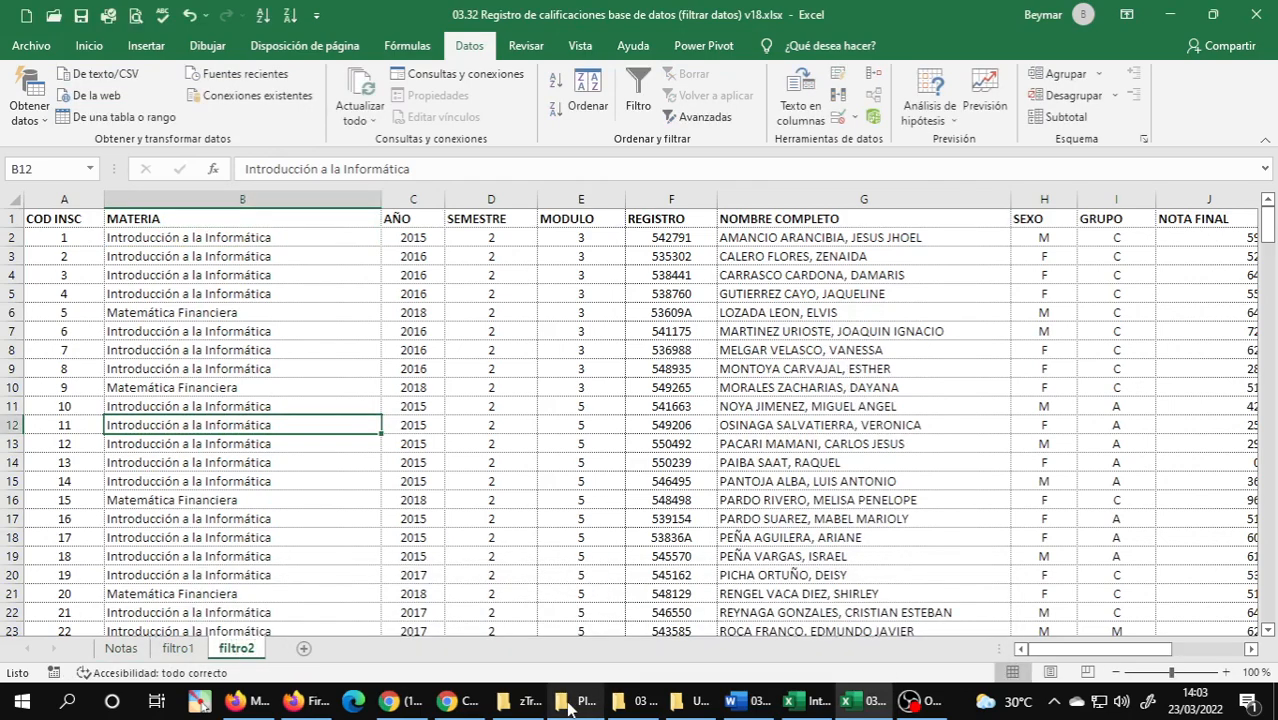
Turn on filtering in the filtro2 sheet and check the criteria of exercise 2 in the Word guide before returning to Excel.
left_click(348, 295)
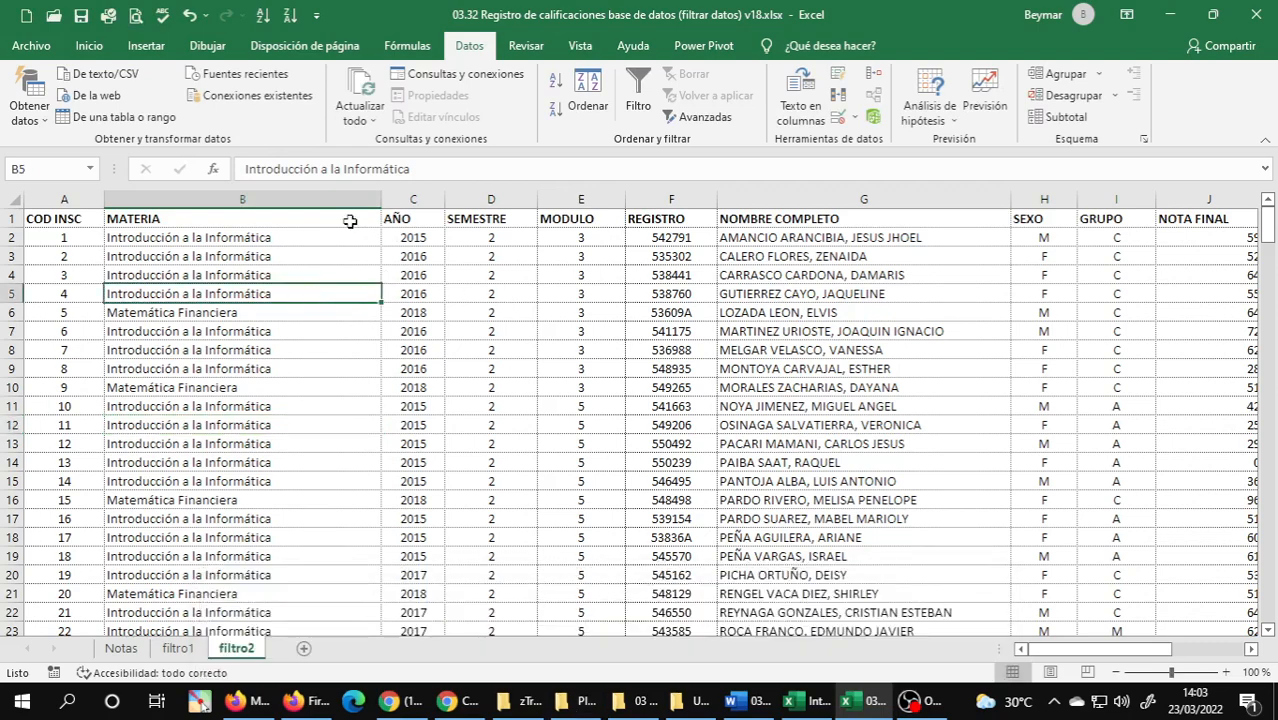
left_click(626, 70)
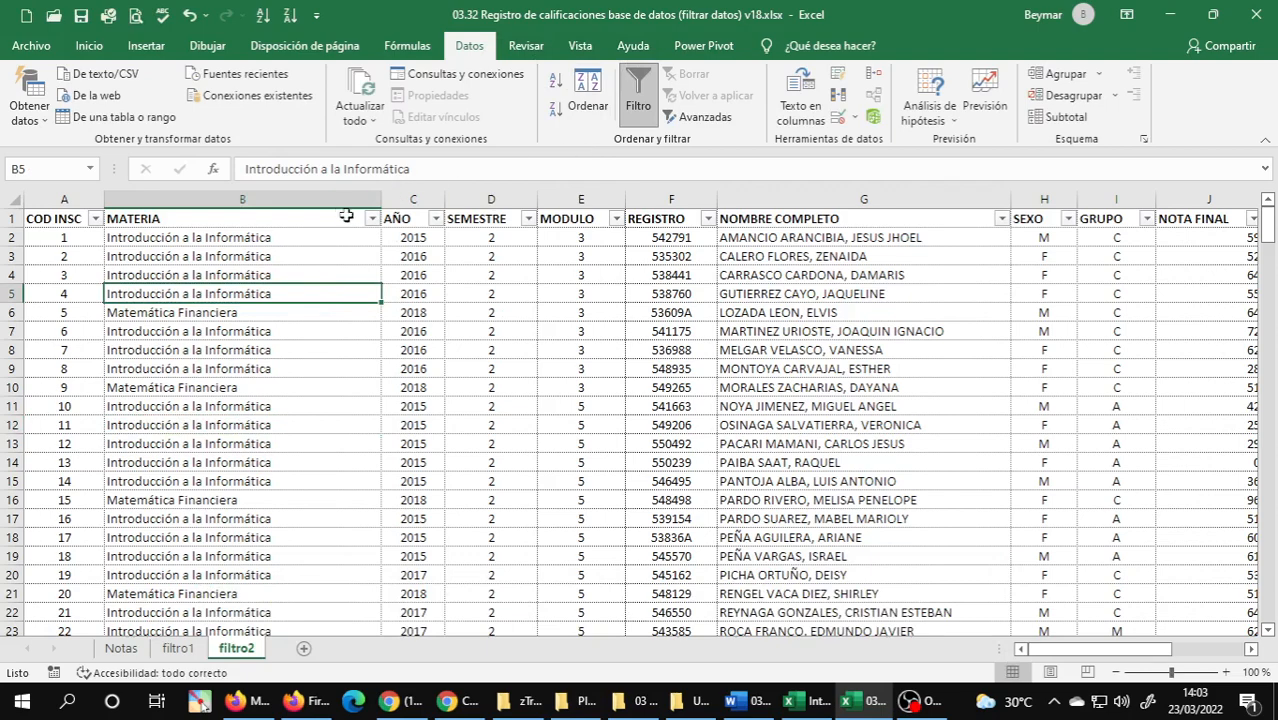
left_click(748, 700)
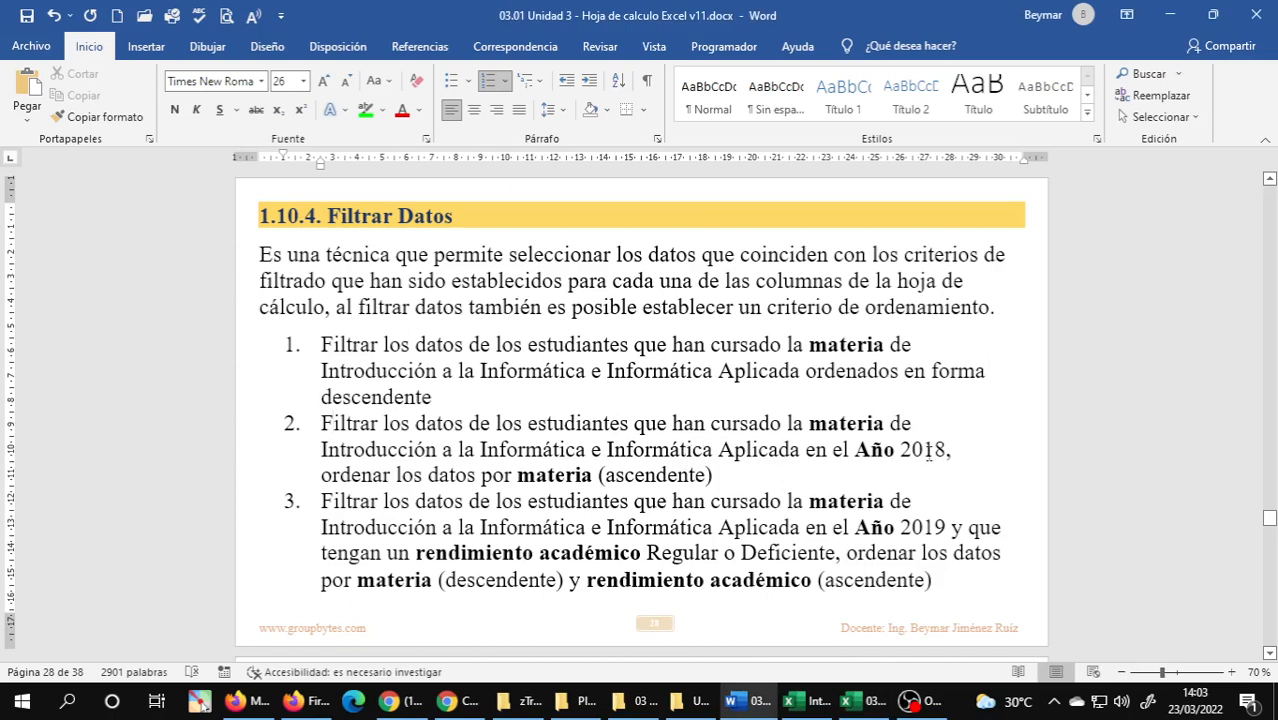
left_click(861, 700)
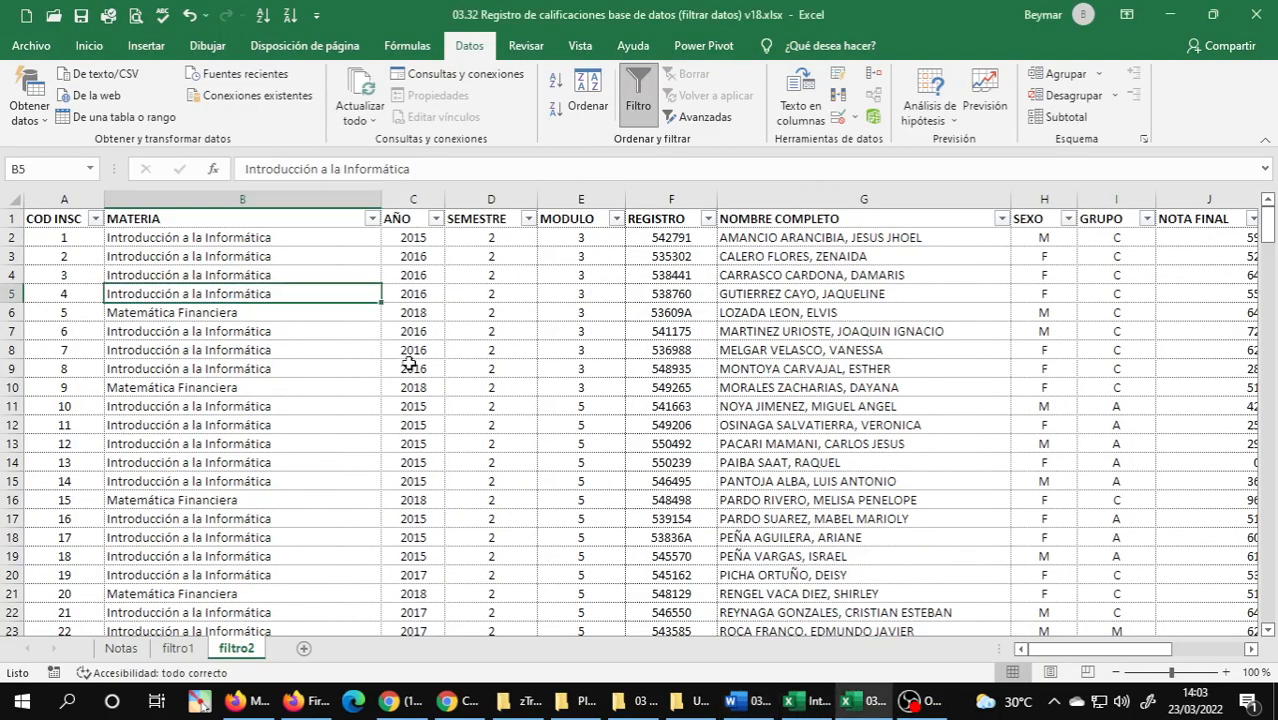
Filter the MATERIA column of filtro2 to show only Informática Aplicada and Introducción a la Informática.
left_click(372, 218)
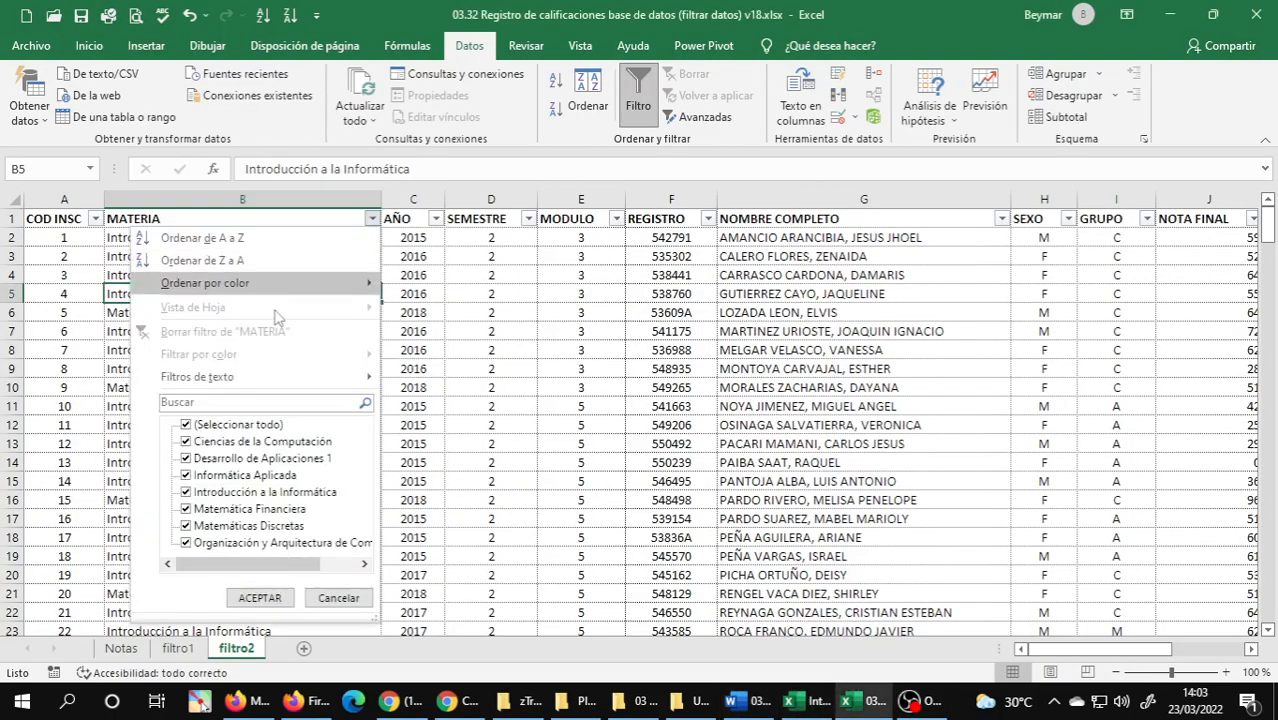
left_click(186, 425)
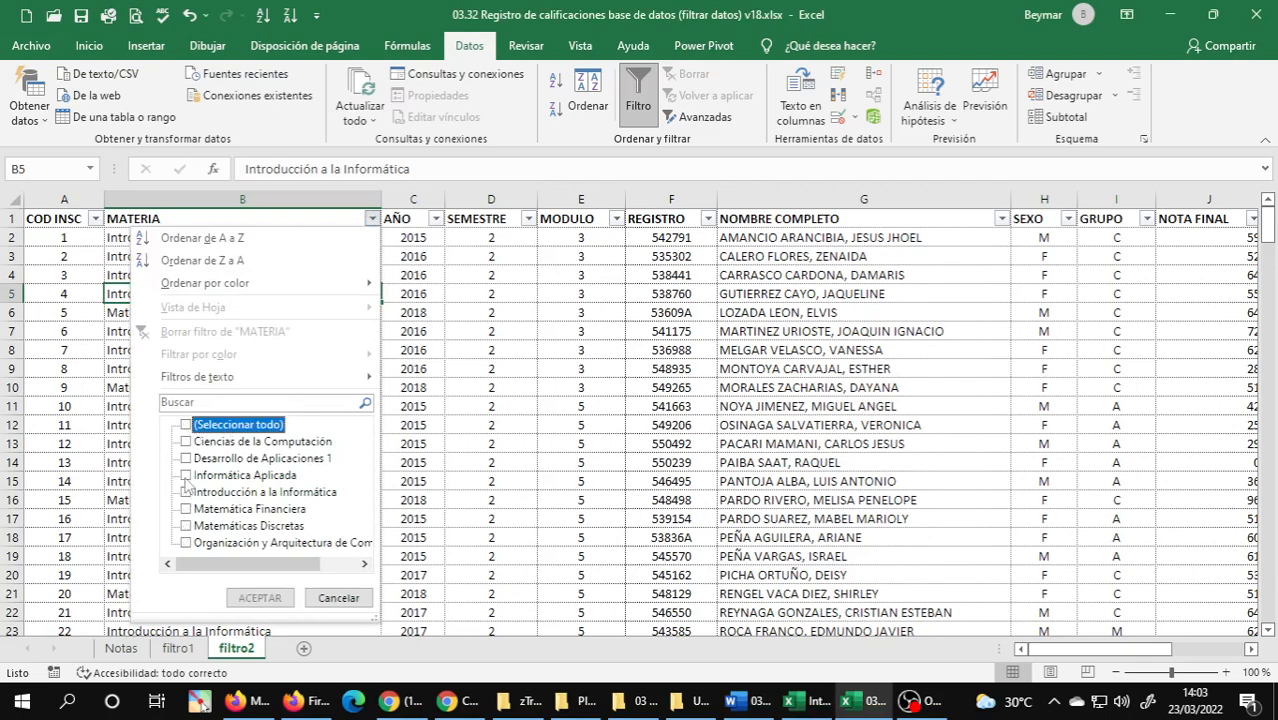
left_click(186, 492)
left_click(186, 508)
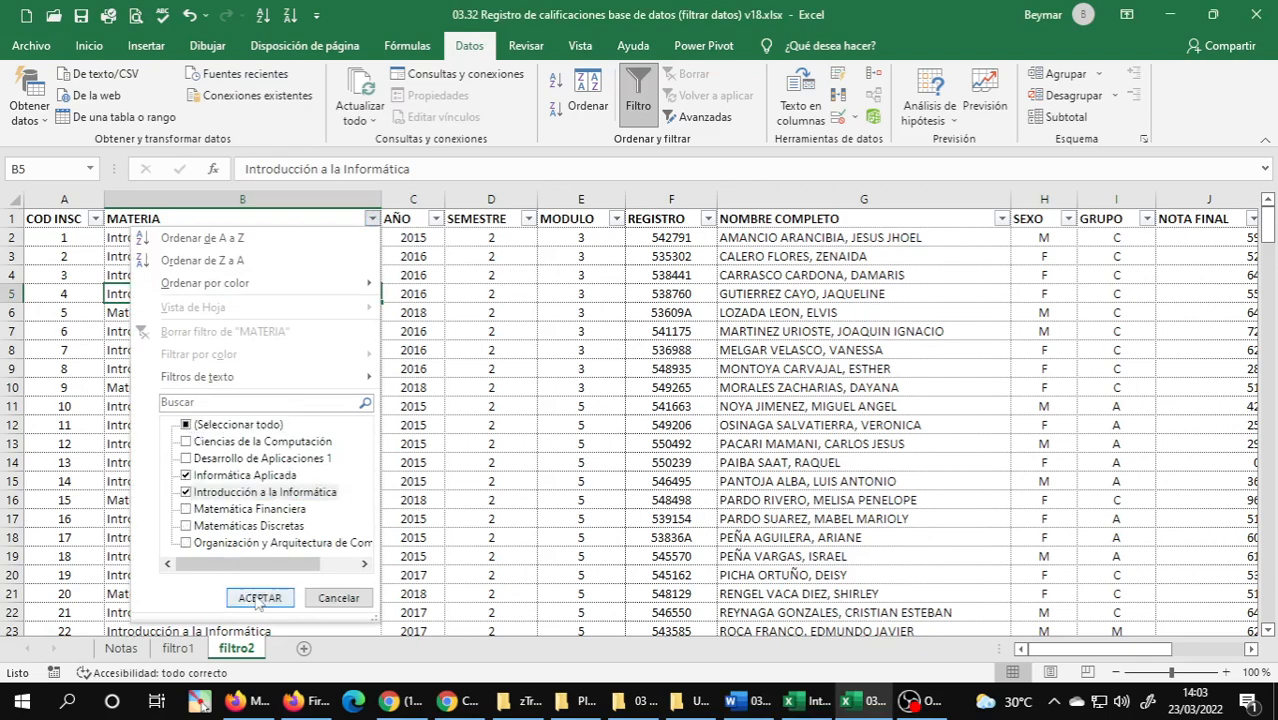
left_click(259, 597)
left_click(297, 387)
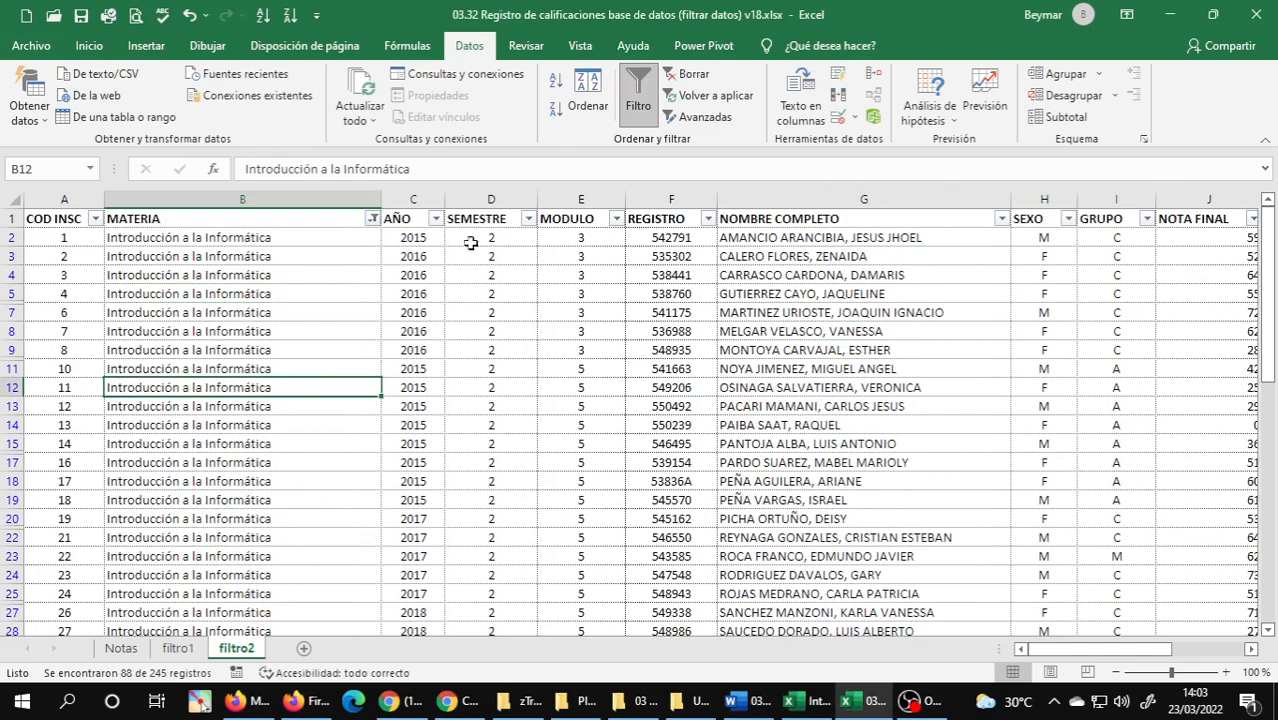
Filter the AÑO column of filtro2 to show only 2018.
left_click(435, 218)
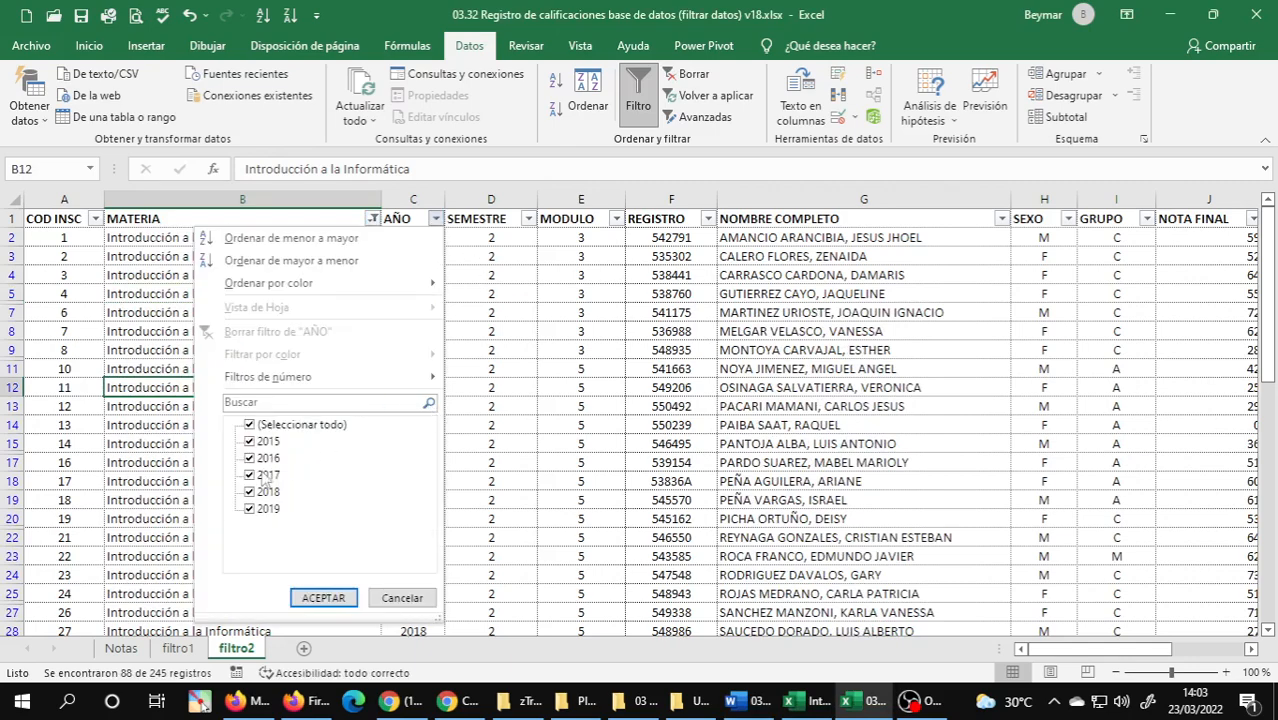
left_click(249, 424)
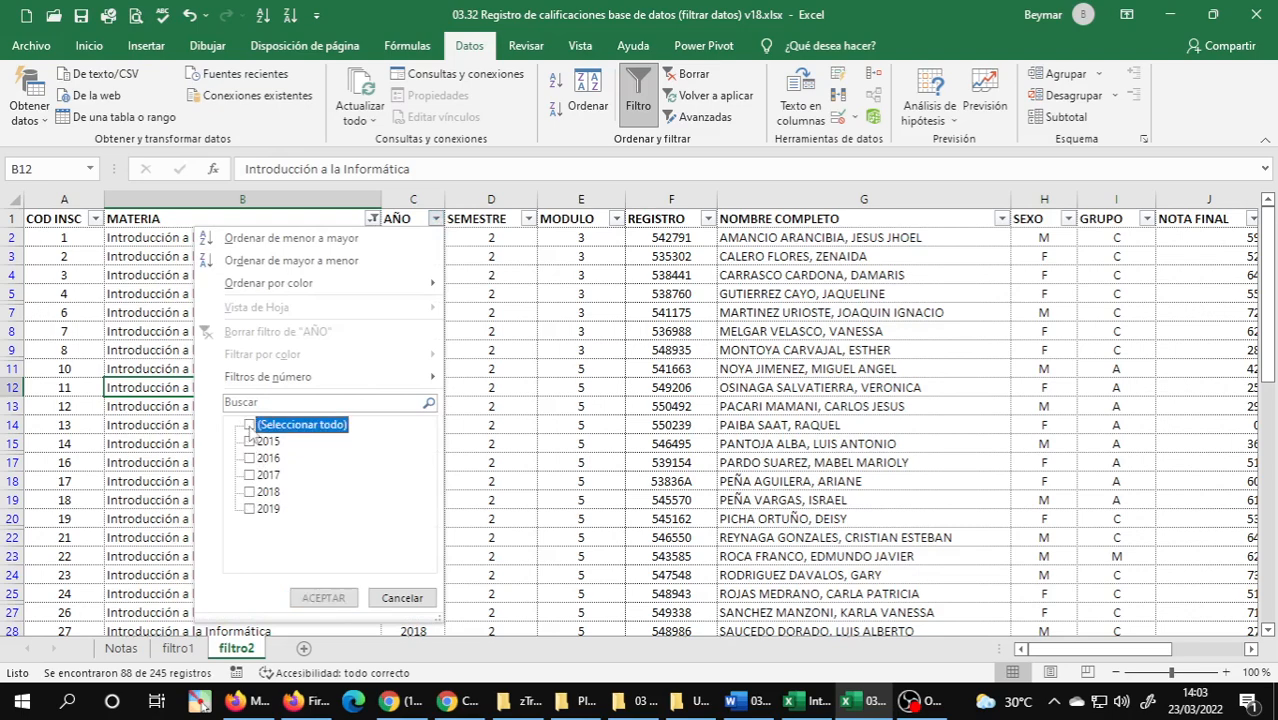
left_click(249, 491)
left_click(323, 597)
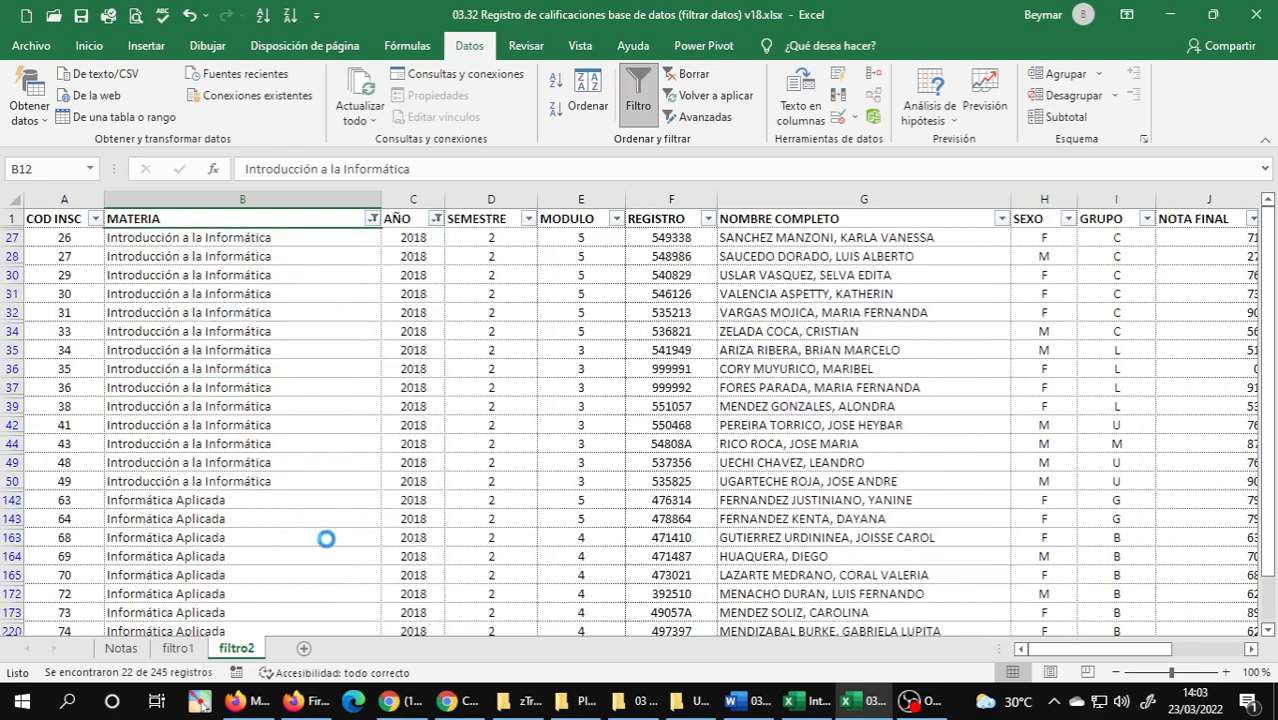
Review the filtered rows of filtro2 and compare their subjects and years with those in filtro1.
scroll(322, 395, "down", 4)
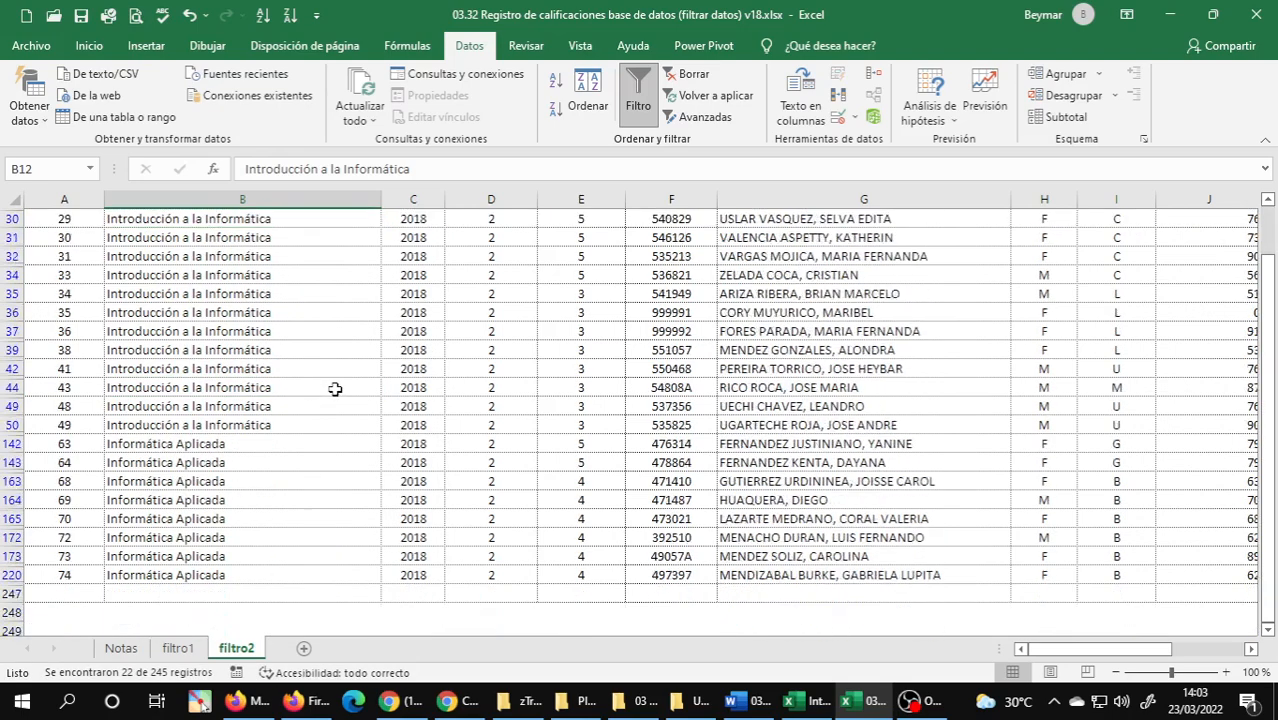
scroll(362, 378, "up", 5)
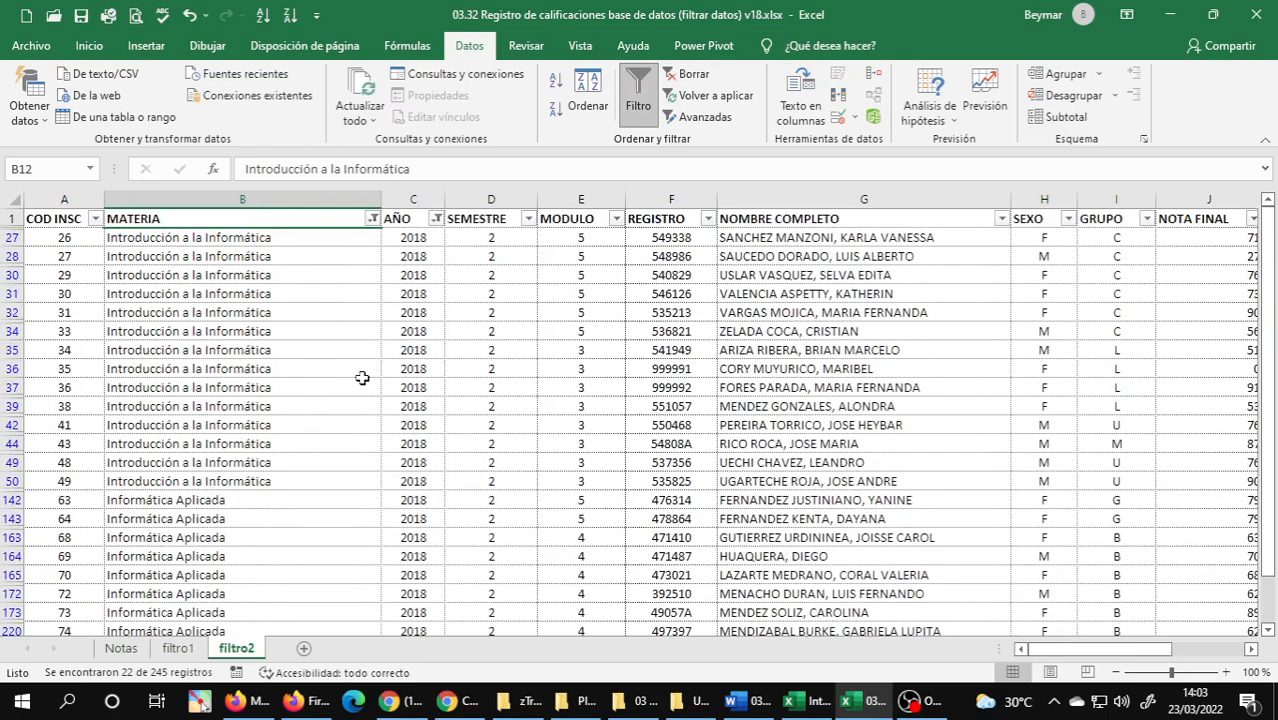
scroll(362, 378, "down", 5)
scroll(362, 378, "up", 5)
left_click(178, 648)
scroll(411, 414, "down", 15)
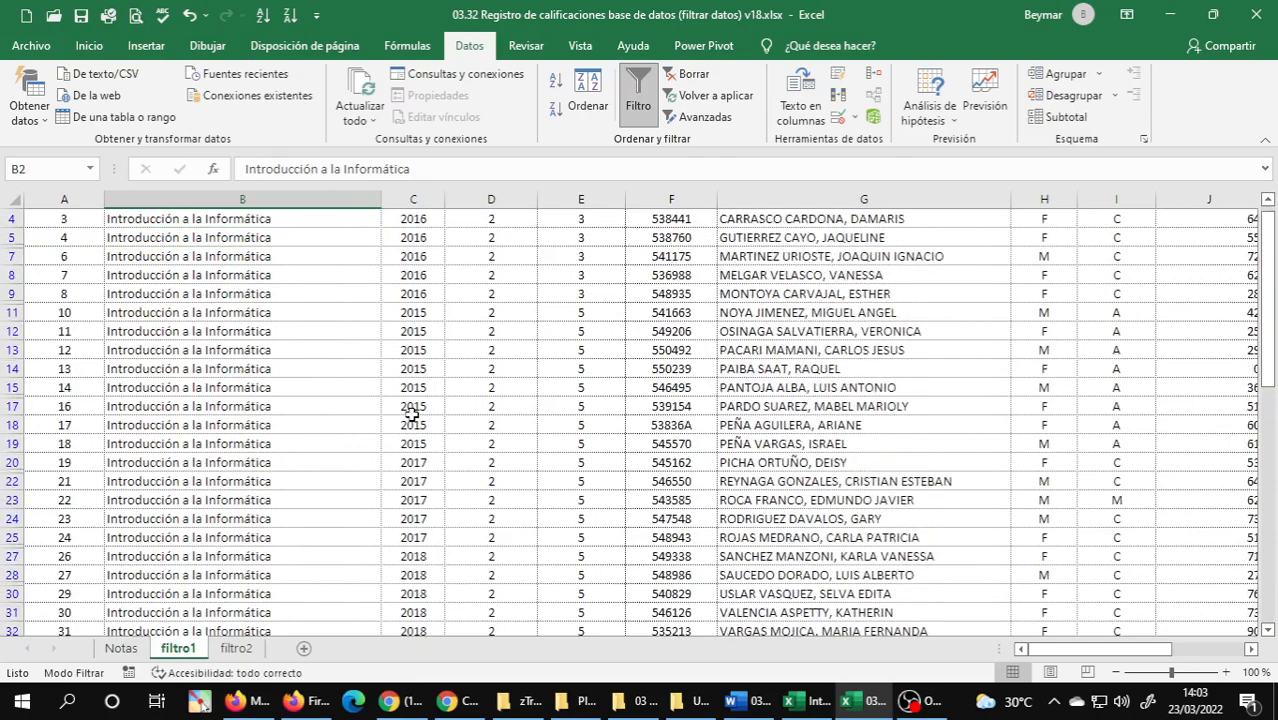
scroll(411, 414, "down", 15)
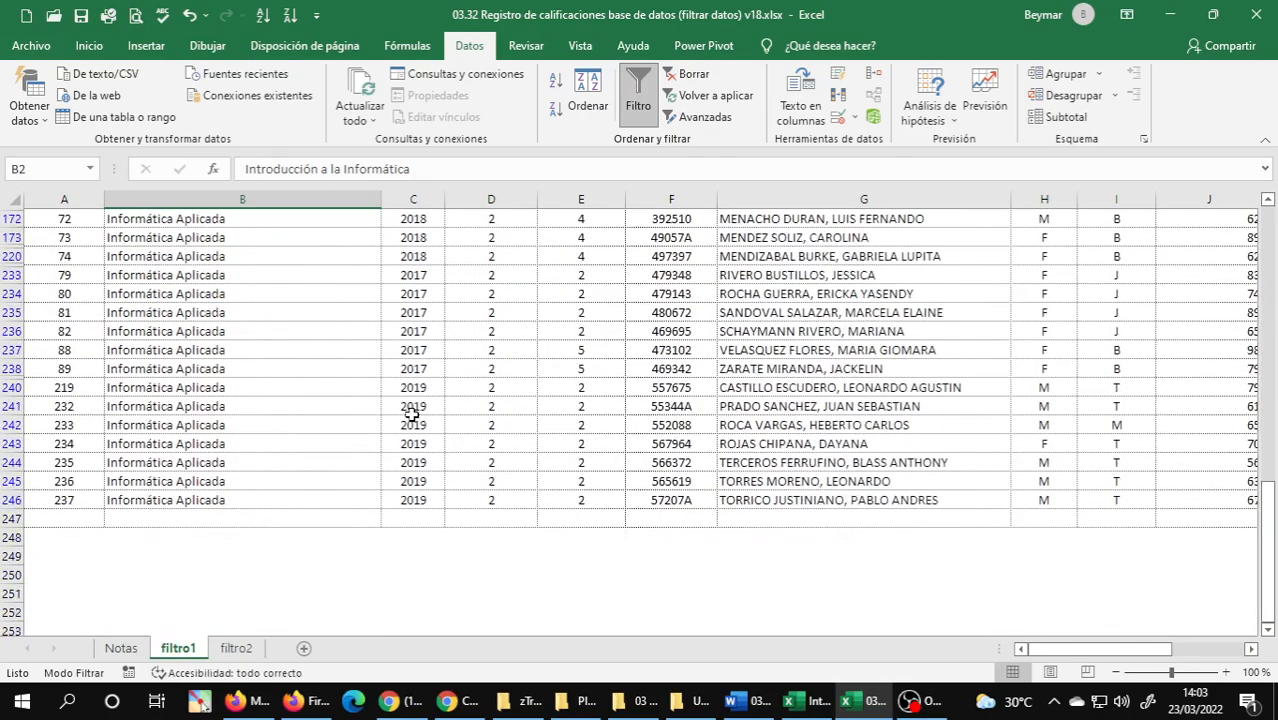
scroll(411, 414, "up", 20)
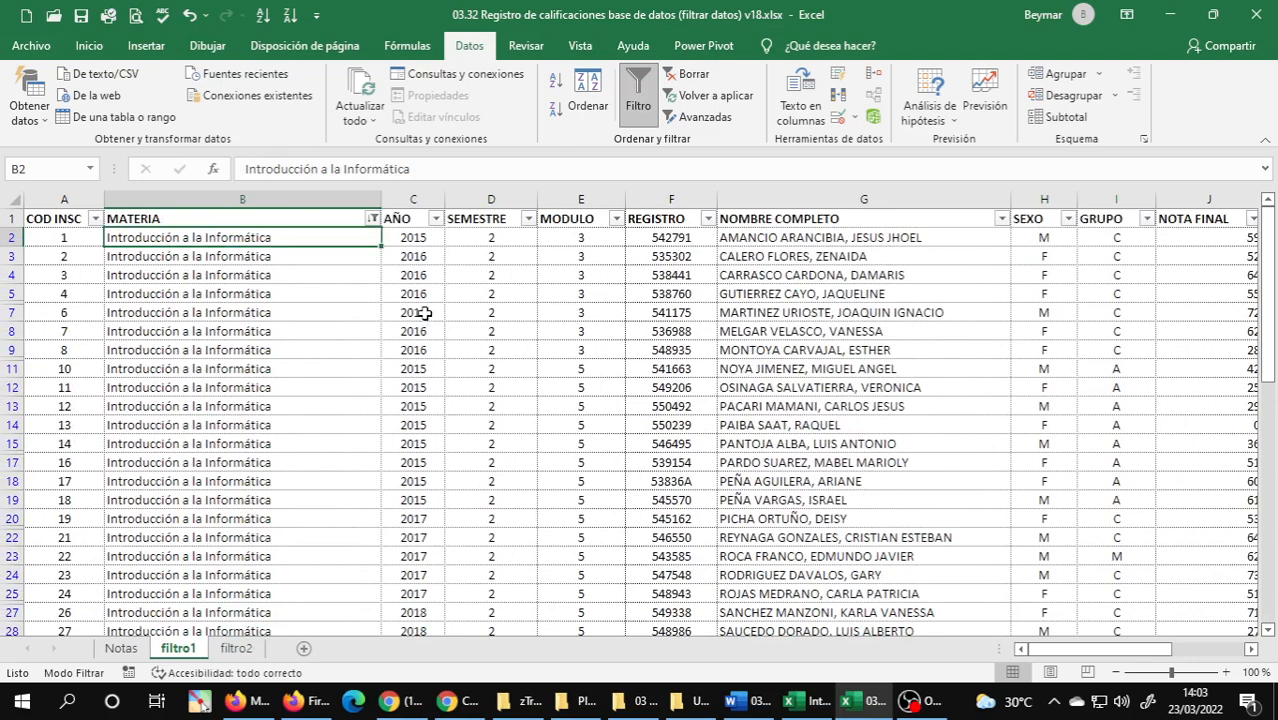
key("ctrl+Page_Down")
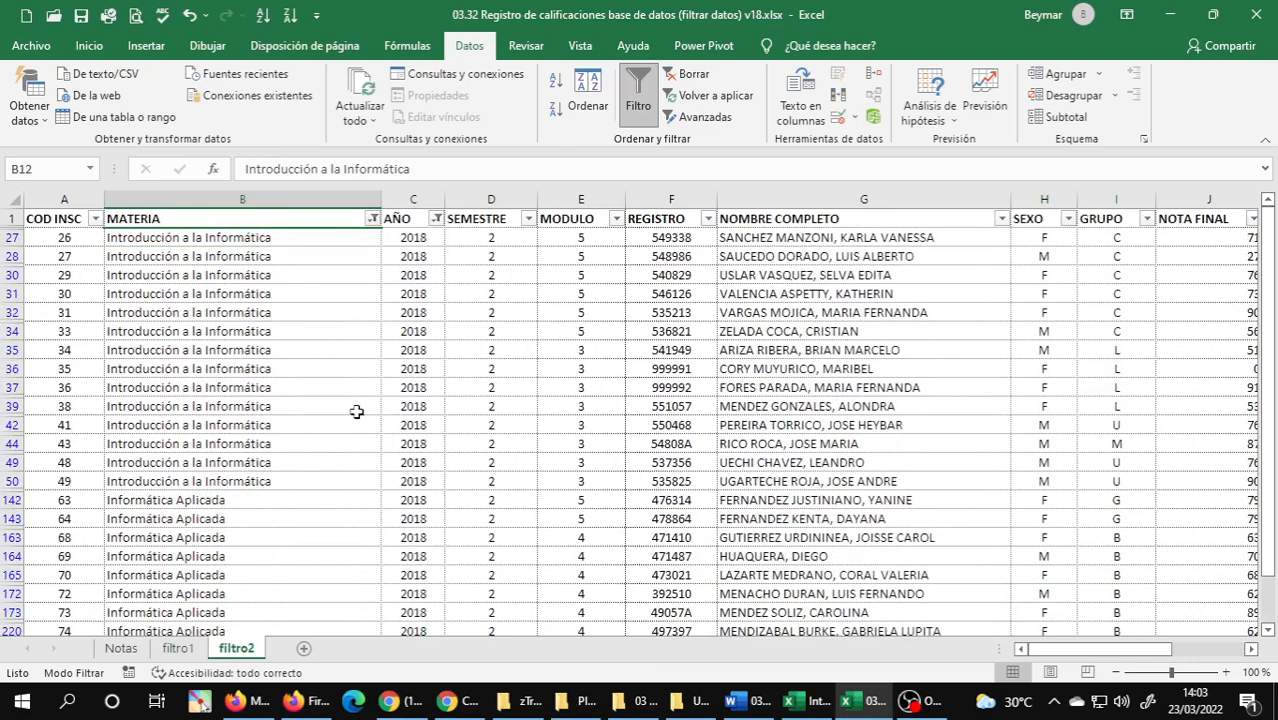
Check the sort order for exercise 2 in the Word guide and sort filtro2 by MATERIA from A to Z.
left_click(373, 219)
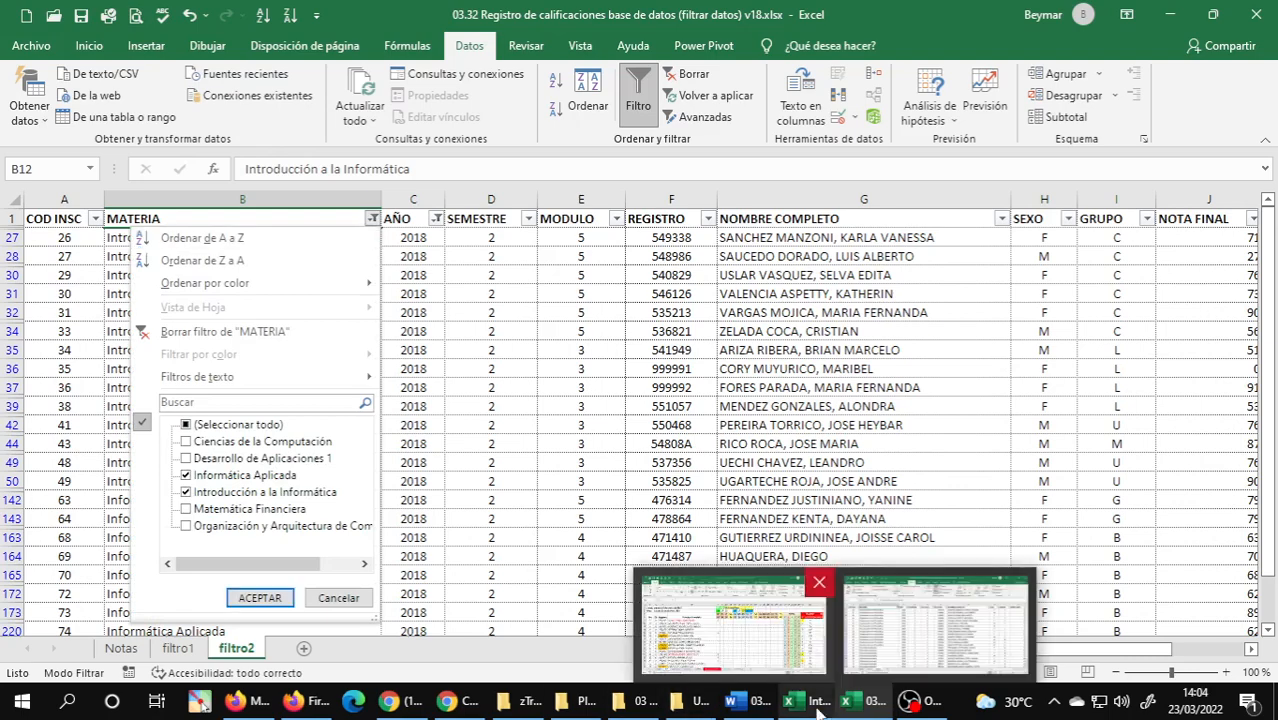
left_click(761, 711)
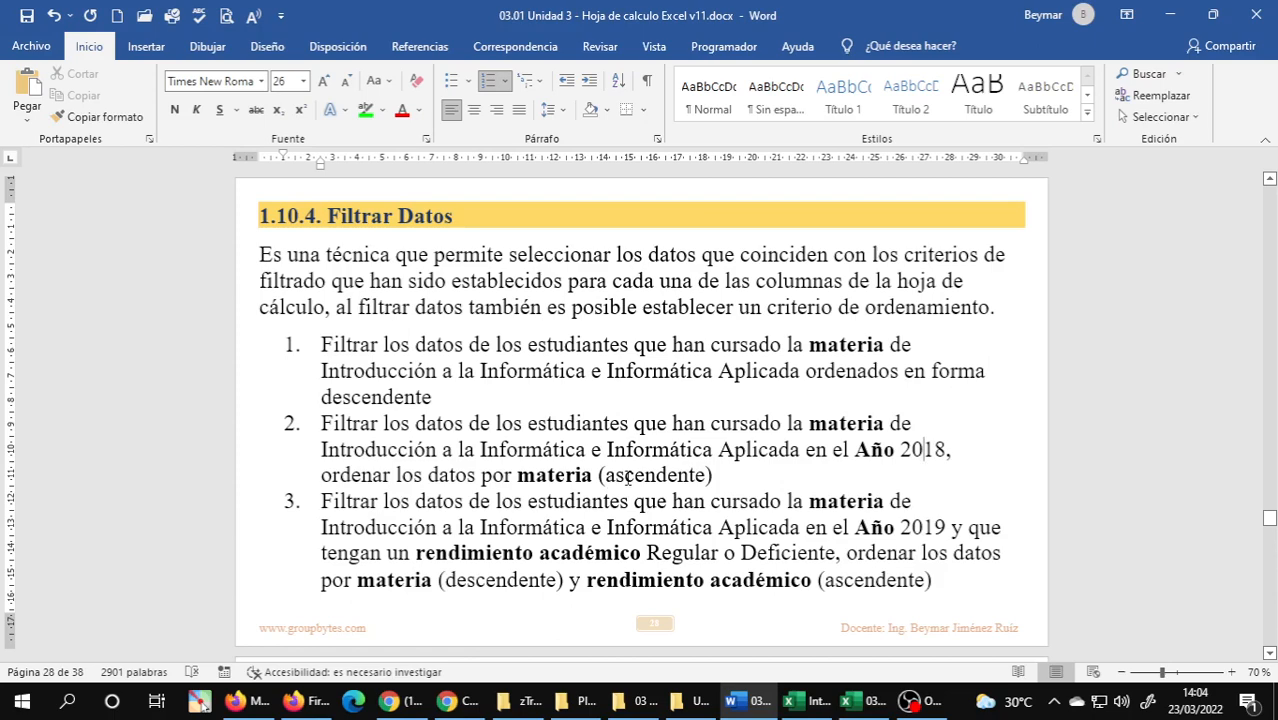
left_click(860, 701)
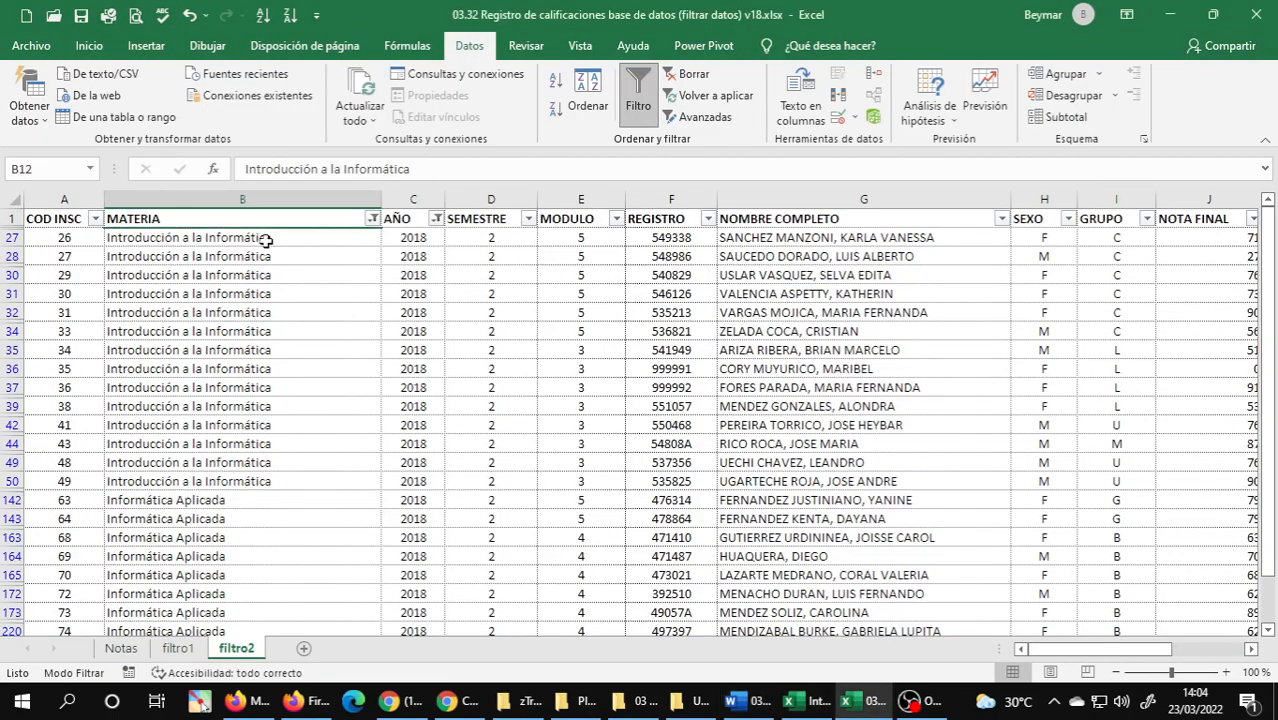
left_click(373, 219)
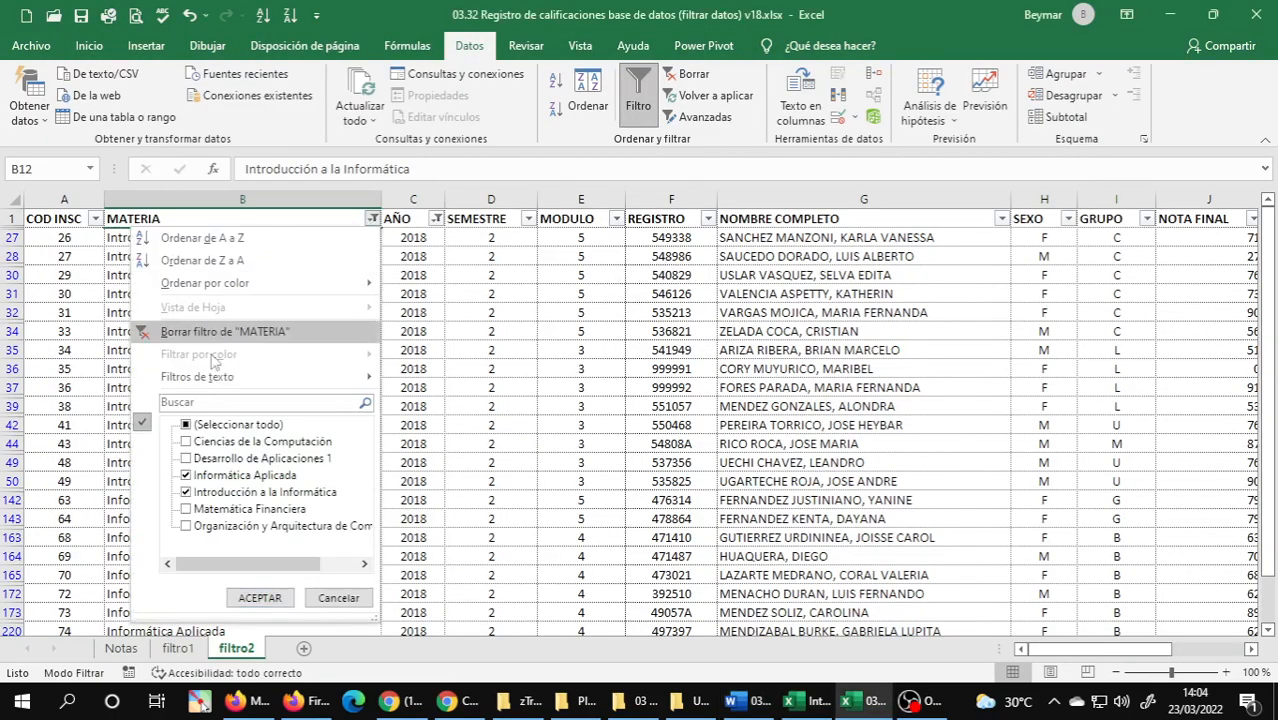
left_click(241, 238)
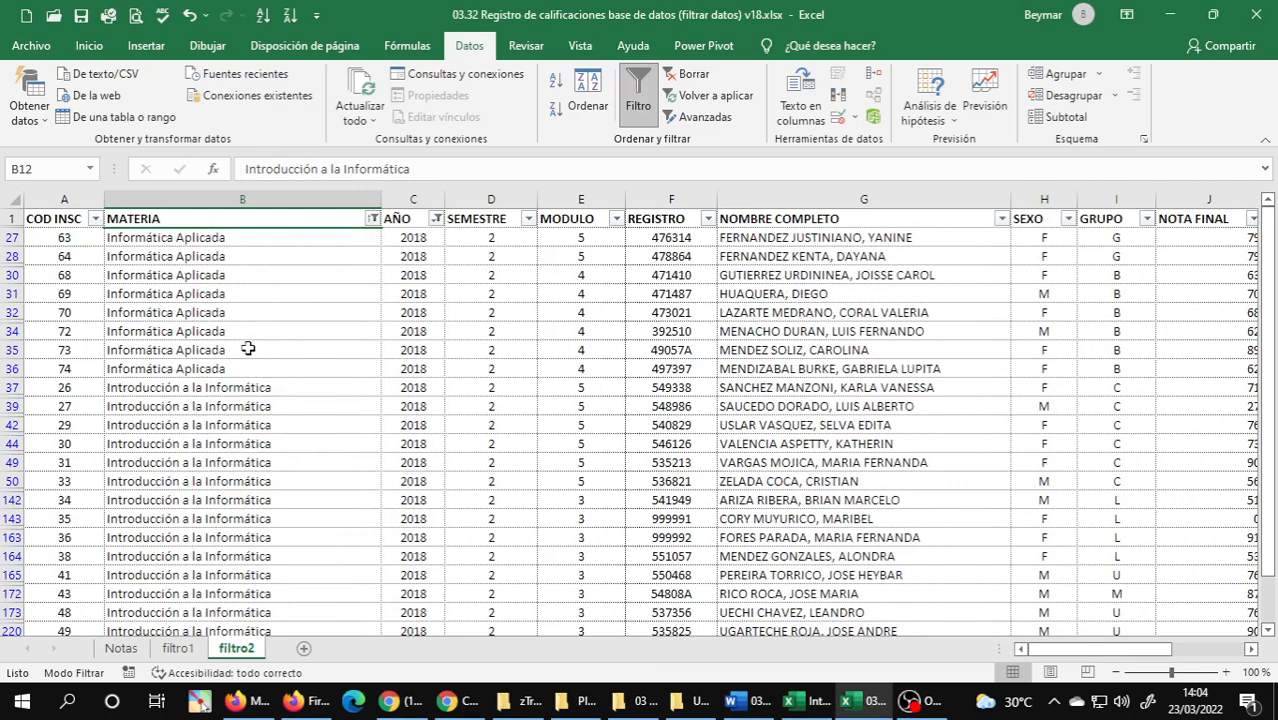
Check the sorted MATERIA and AÑO values in filtro2 and save the workbook.
left_click(250, 343)
left_click_drag(257, 242, 242, 368)
scroll(251, 418, "down", 3)
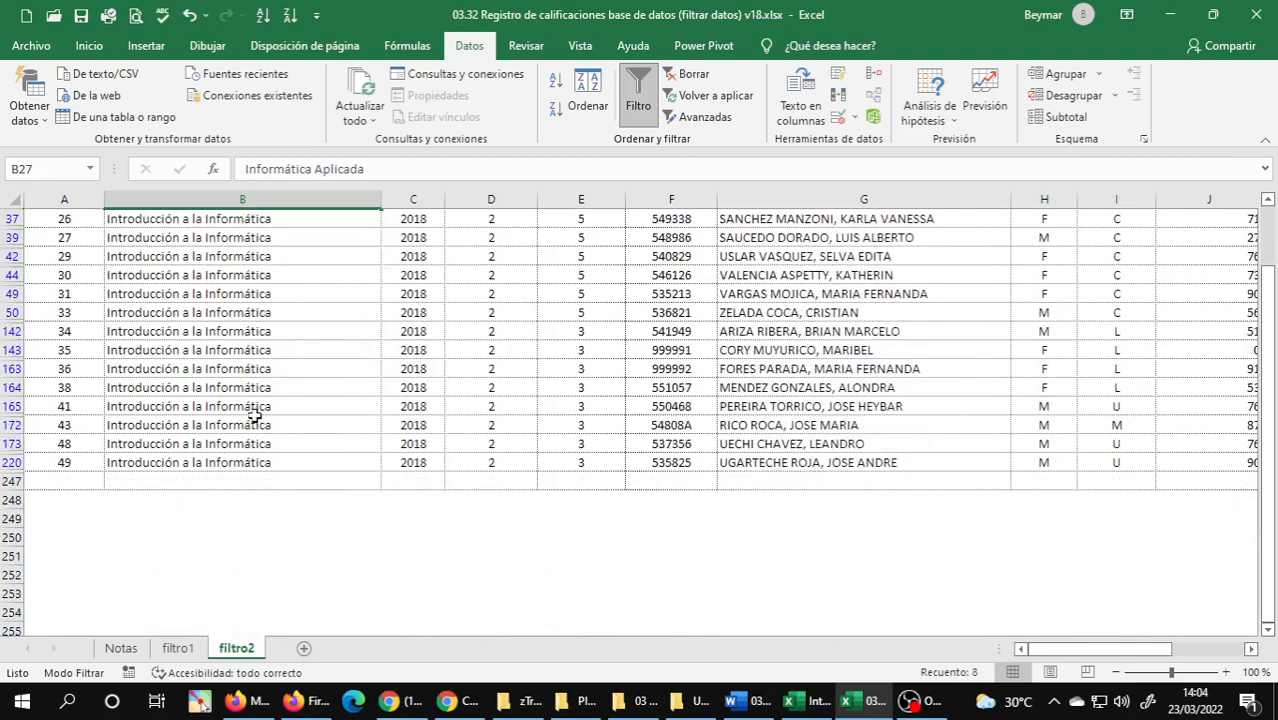
scroll(251, 322, "up", 3)
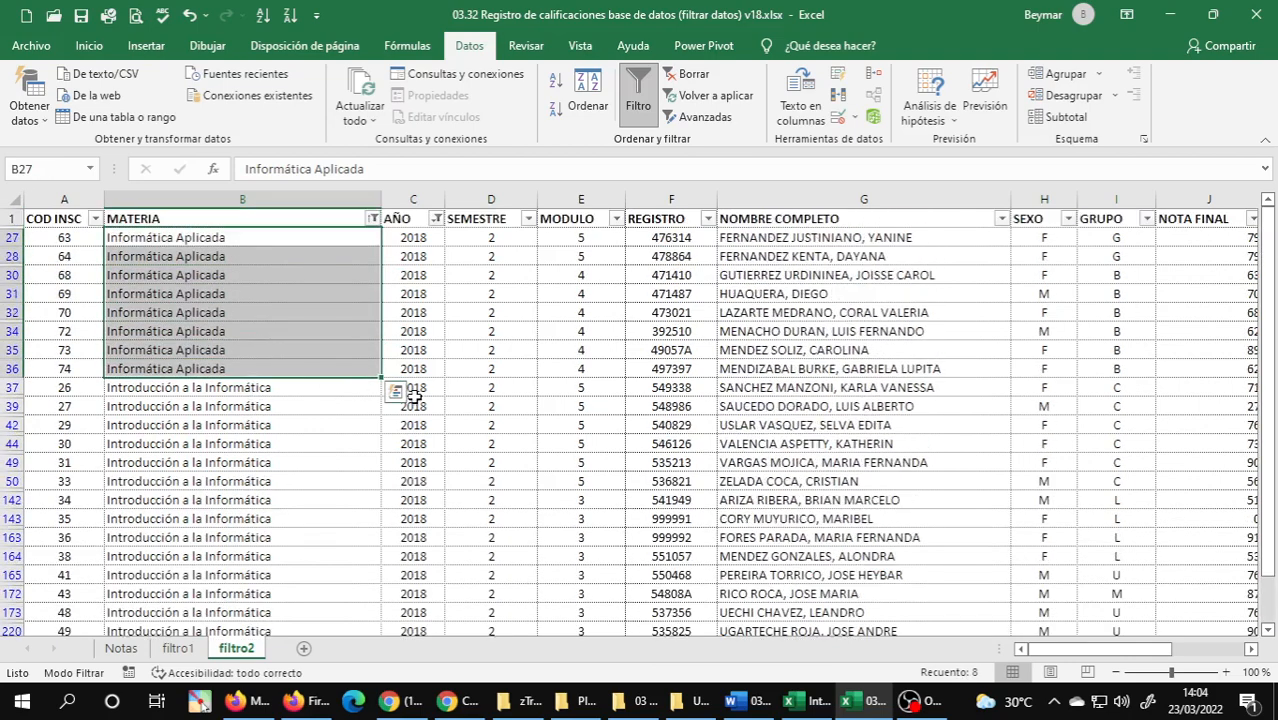
left_click(422, 245)
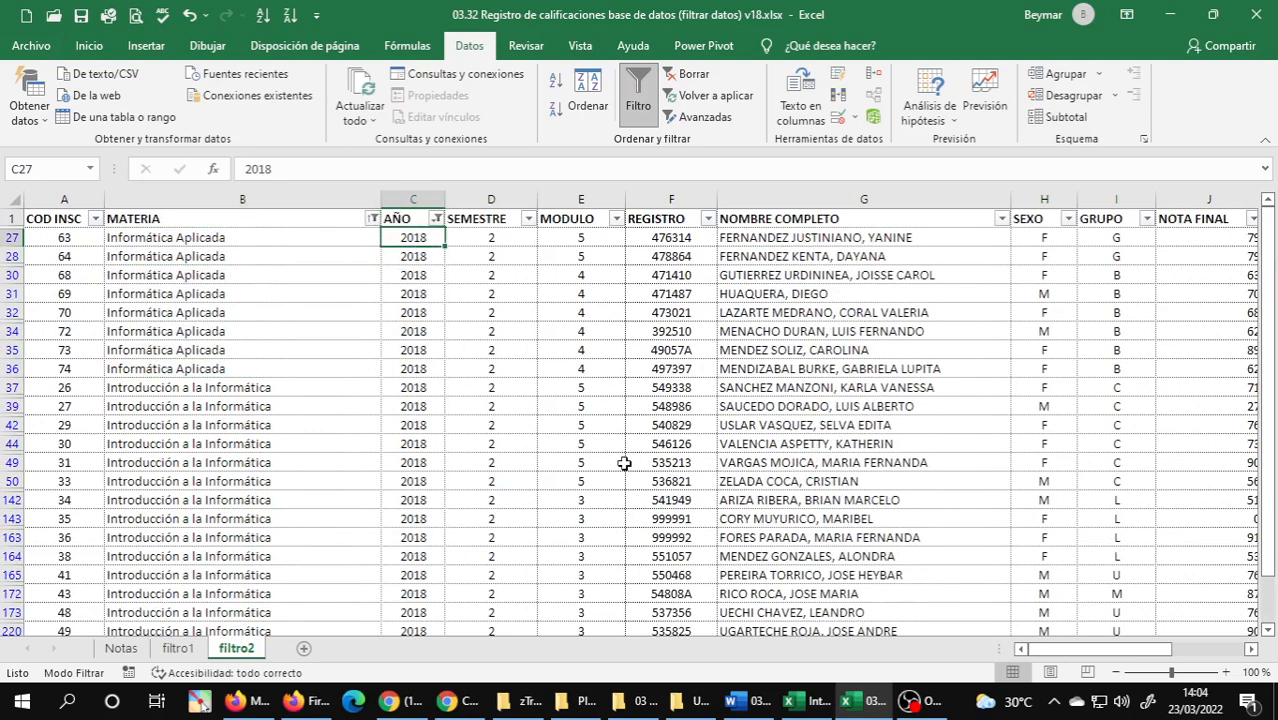
left_click(81, 15)
Switch to the Word guide and read the remaining Filtrar Datos exercises, focusing on the criteria of exercise 5.
left_click(760, 703)
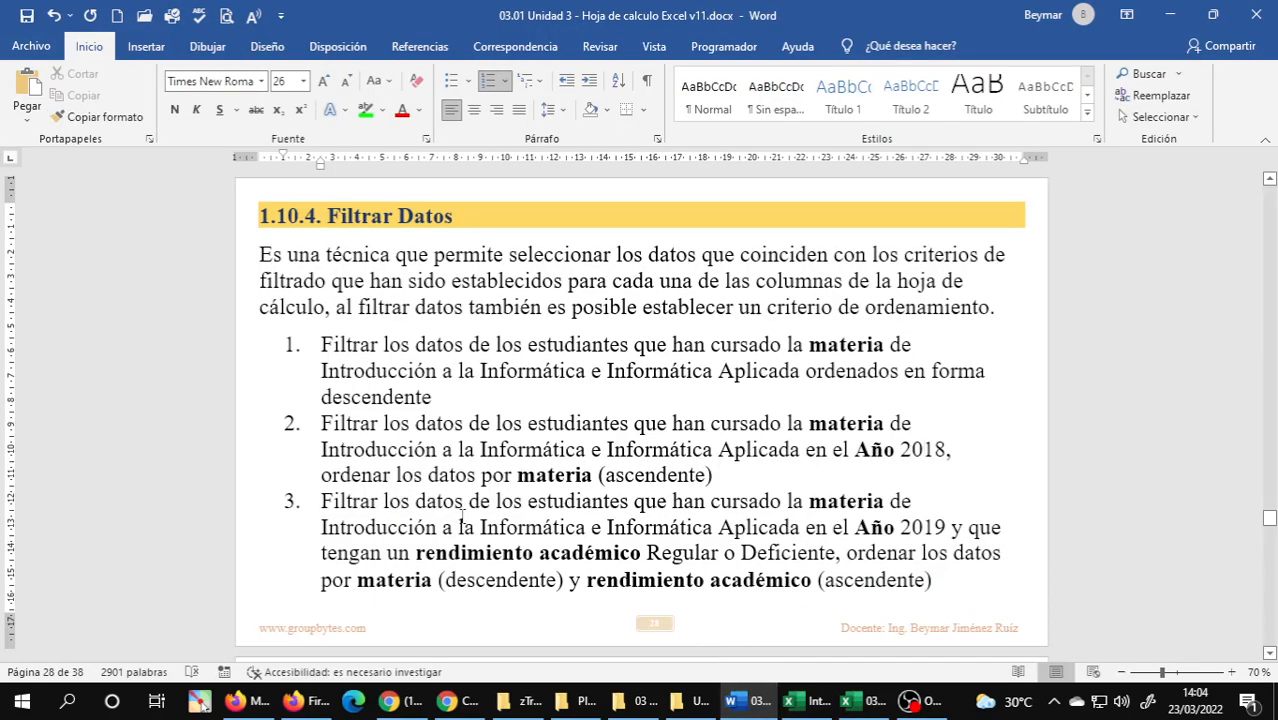
scroll(462, 516, "down", 5)
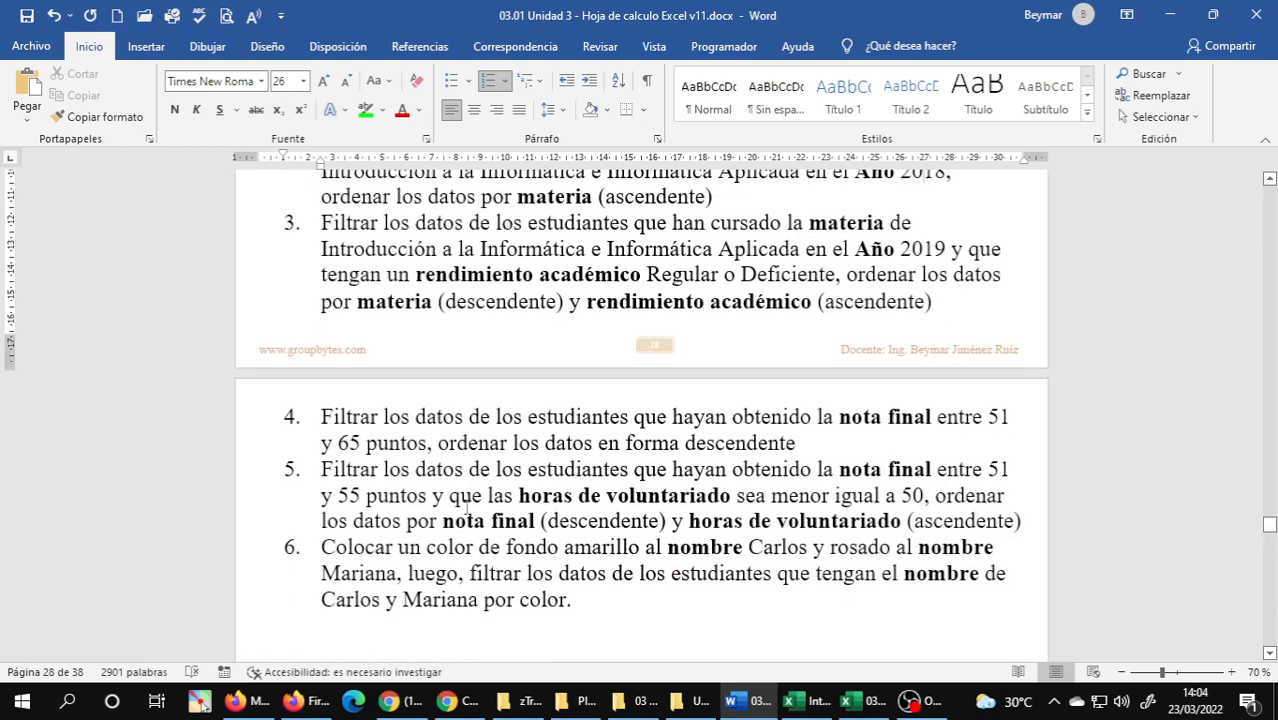
scroll(466, 508, "down", 1)
triple_click(350, 438)
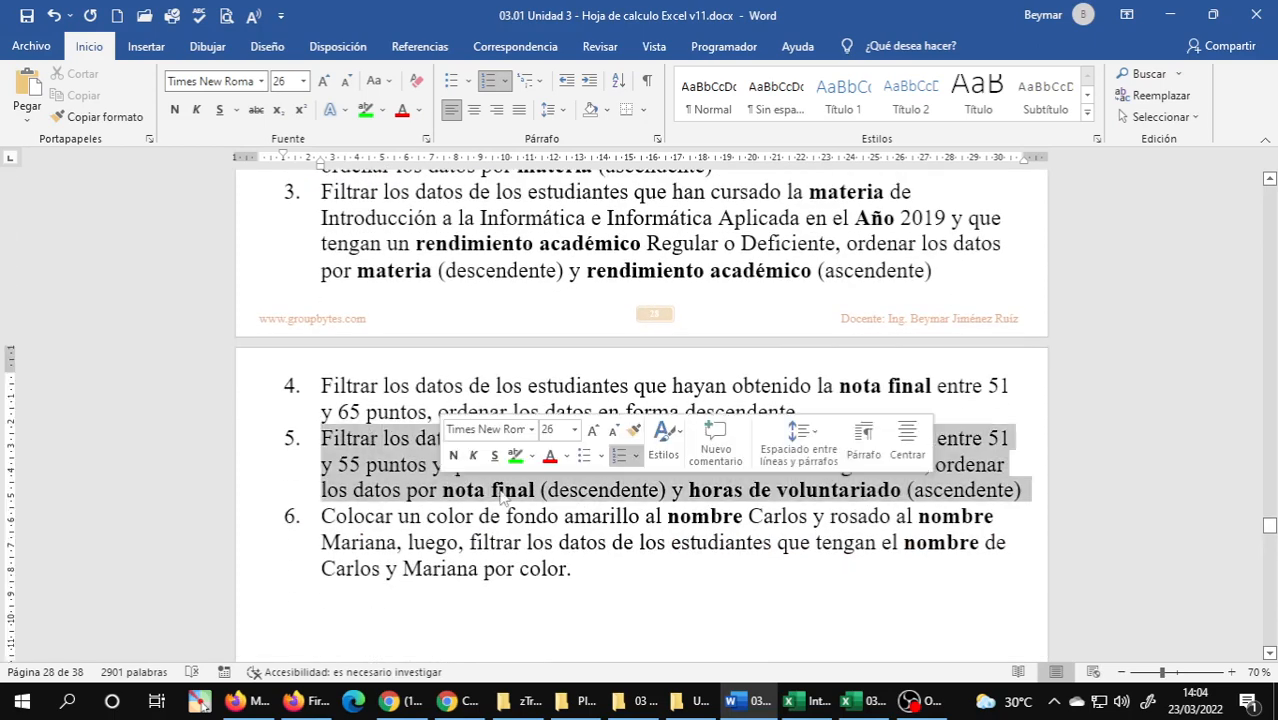
left_click(325, 450)
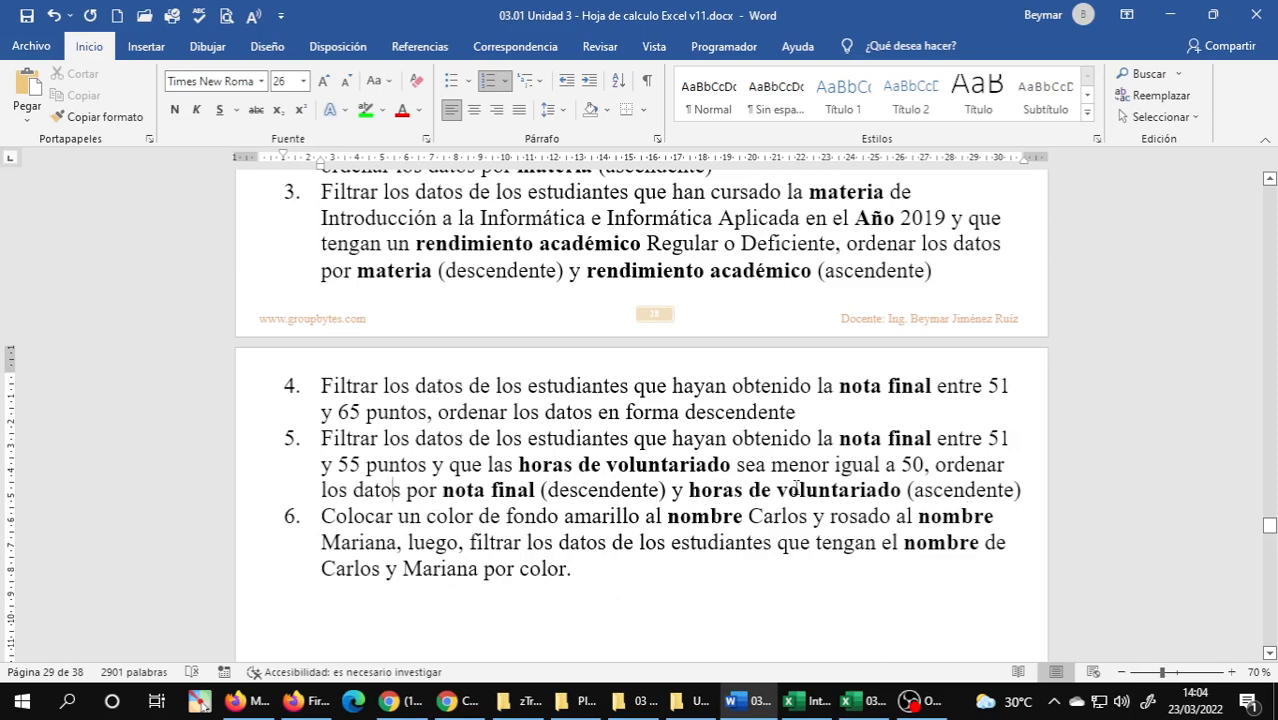
Switch from the Word guide to the 03.32 grades workbook and place a copy of the Notas sheet after filtro2.
scroll(796, 487, "down", 2)
scroll(796, 487, "down", 2)
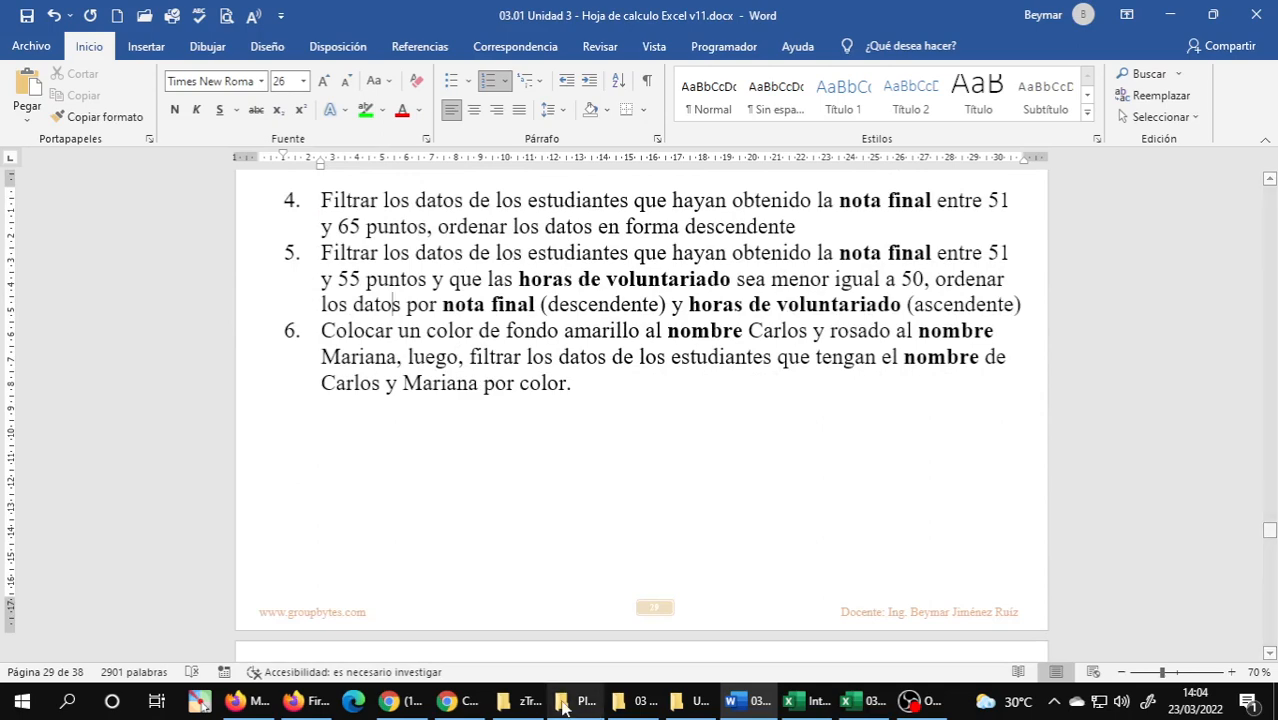
left_click(852, 701)
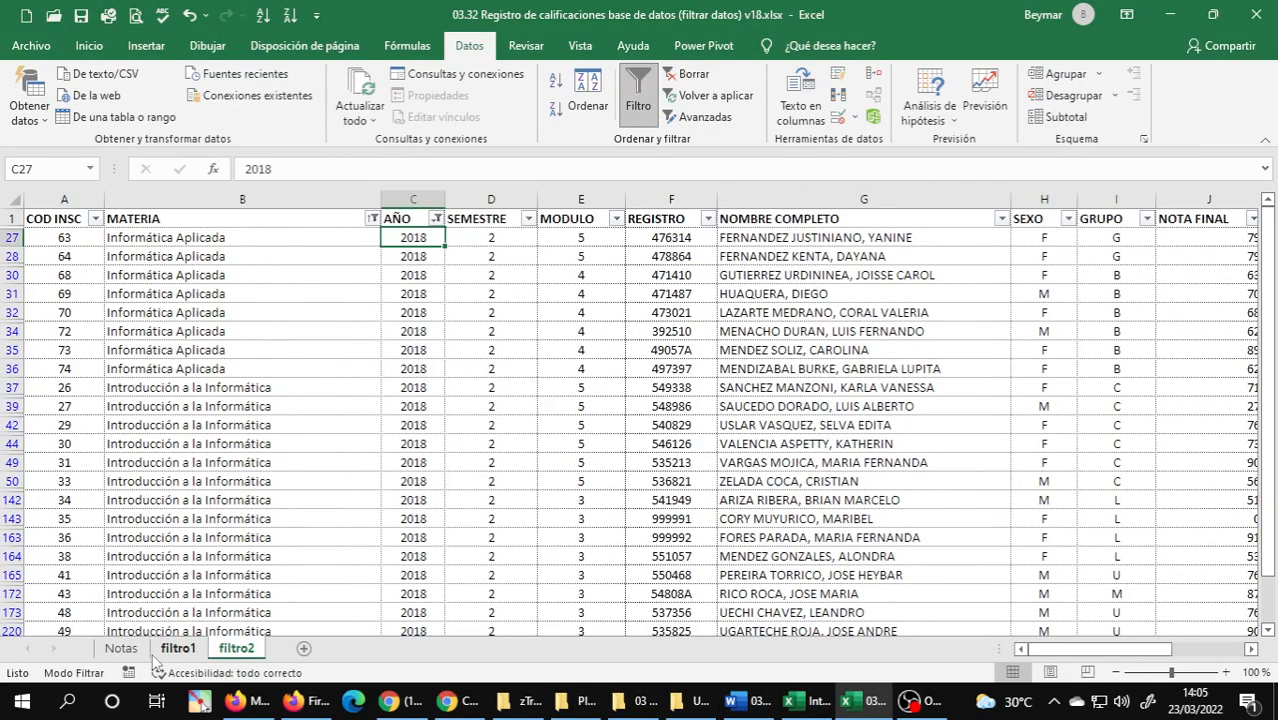
left_click(122, 649)
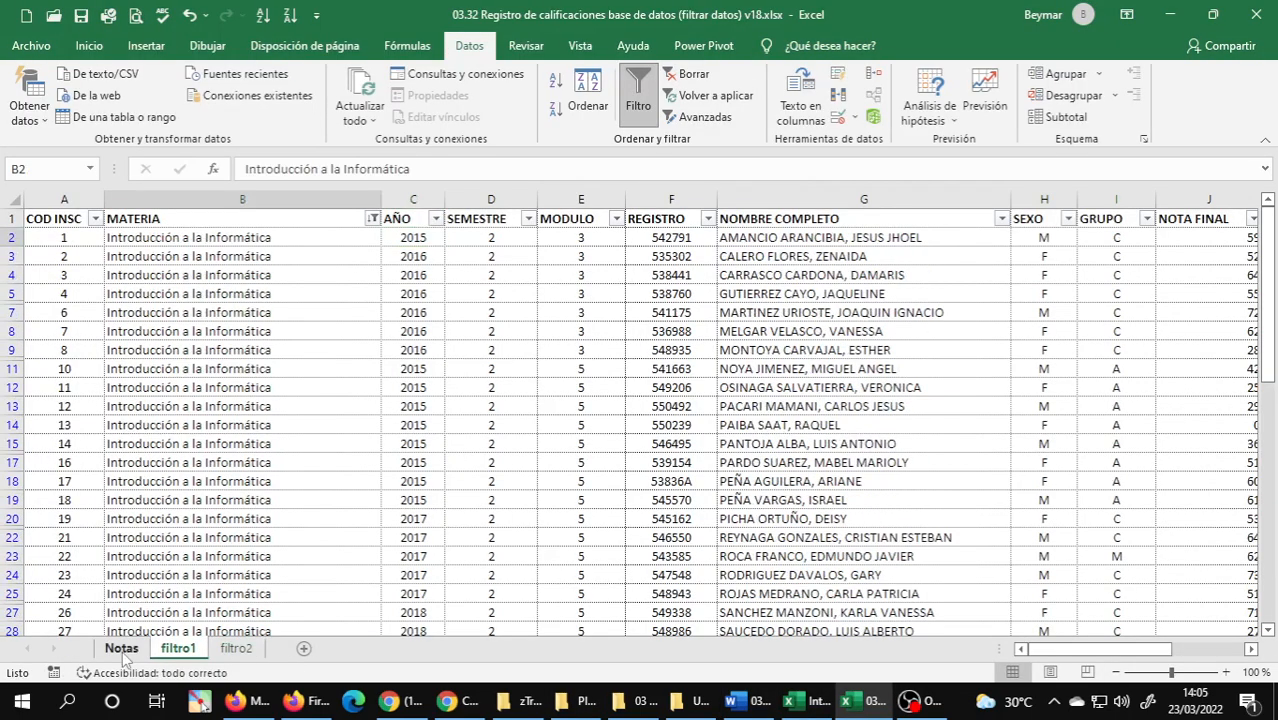
left_click(121, 649)
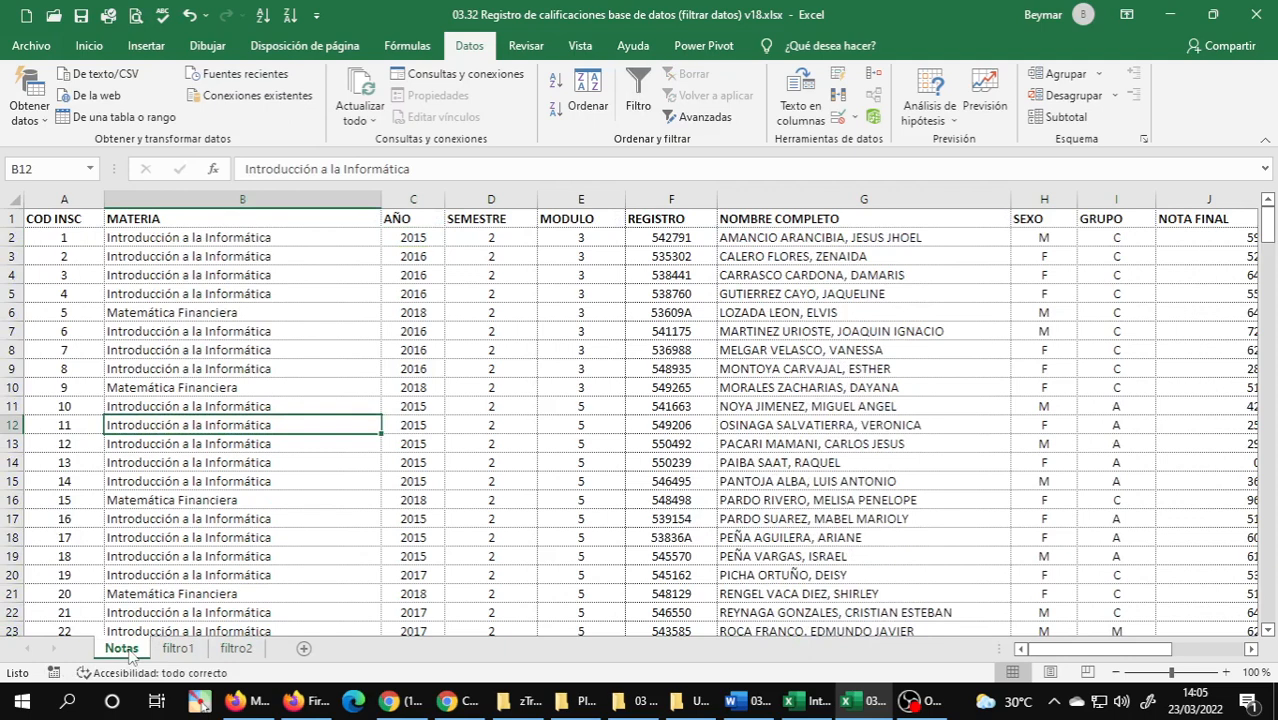
left_click_drag(278, 652, 297, 655)
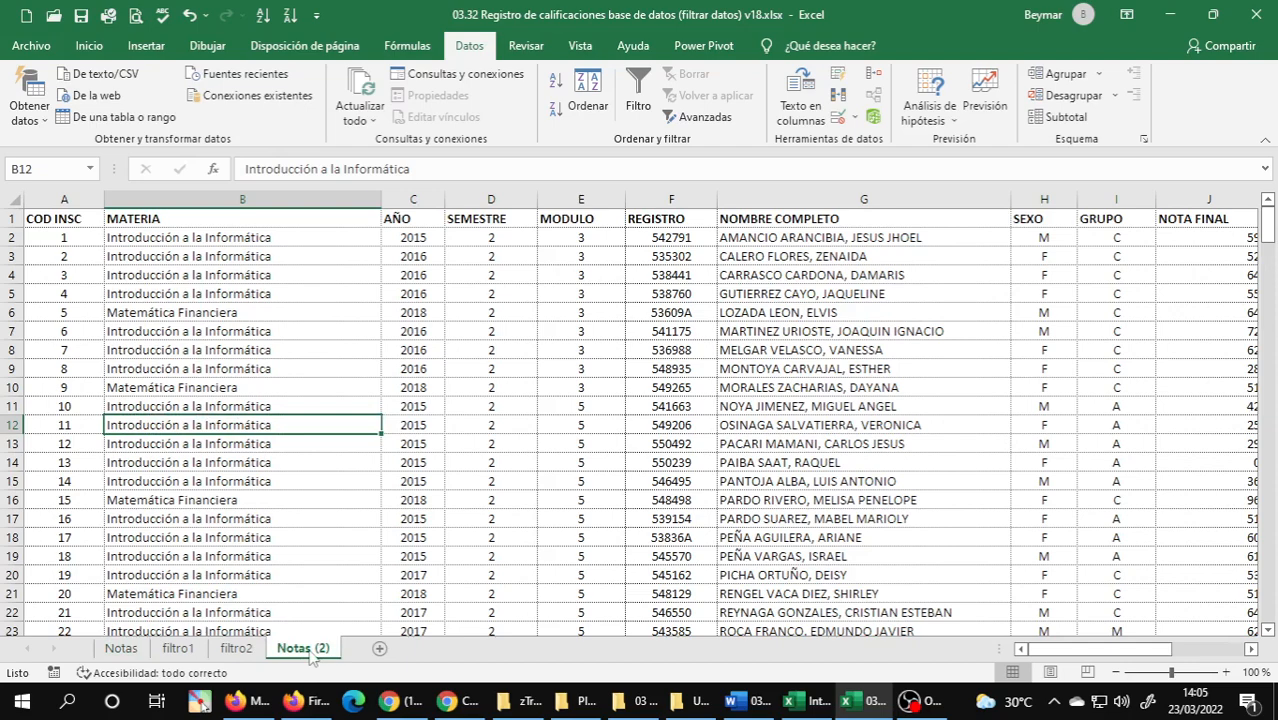
Check the exercise number in the Word guide and rename the copied Notas sheet as filtro5.
double_click(312, 655)
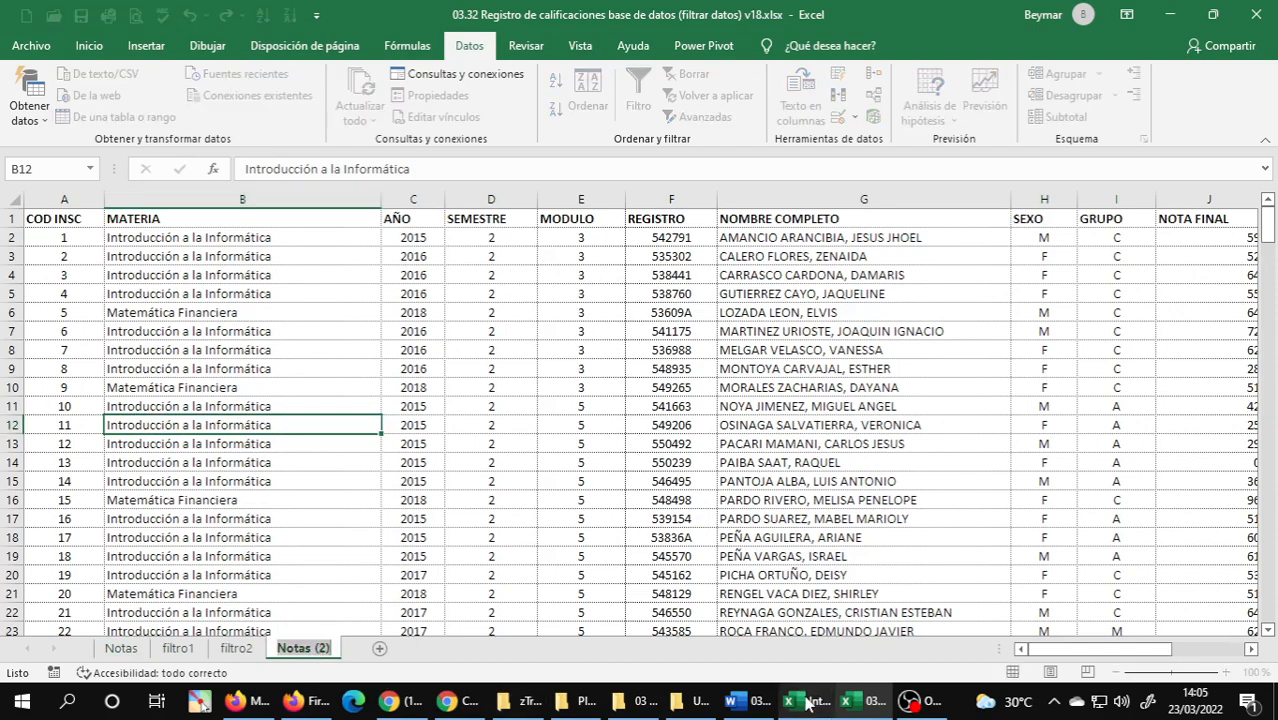
left_click(748, 702)
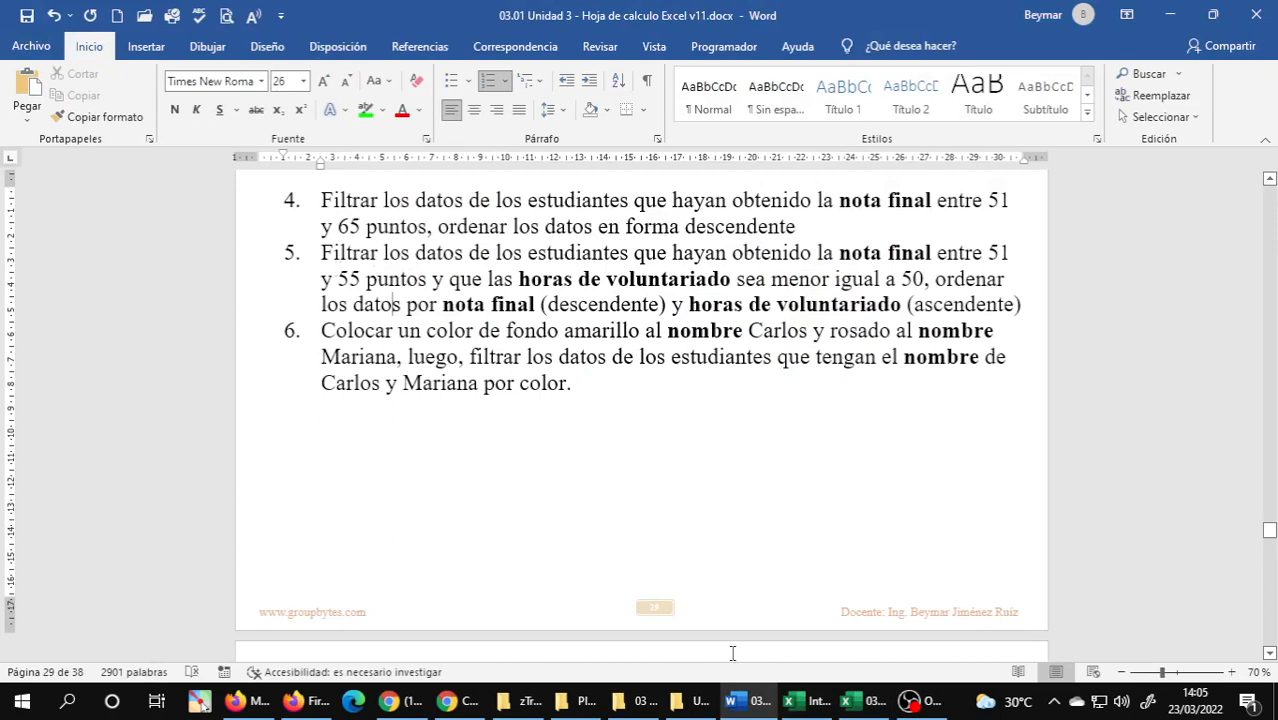
left_click(840, 704)
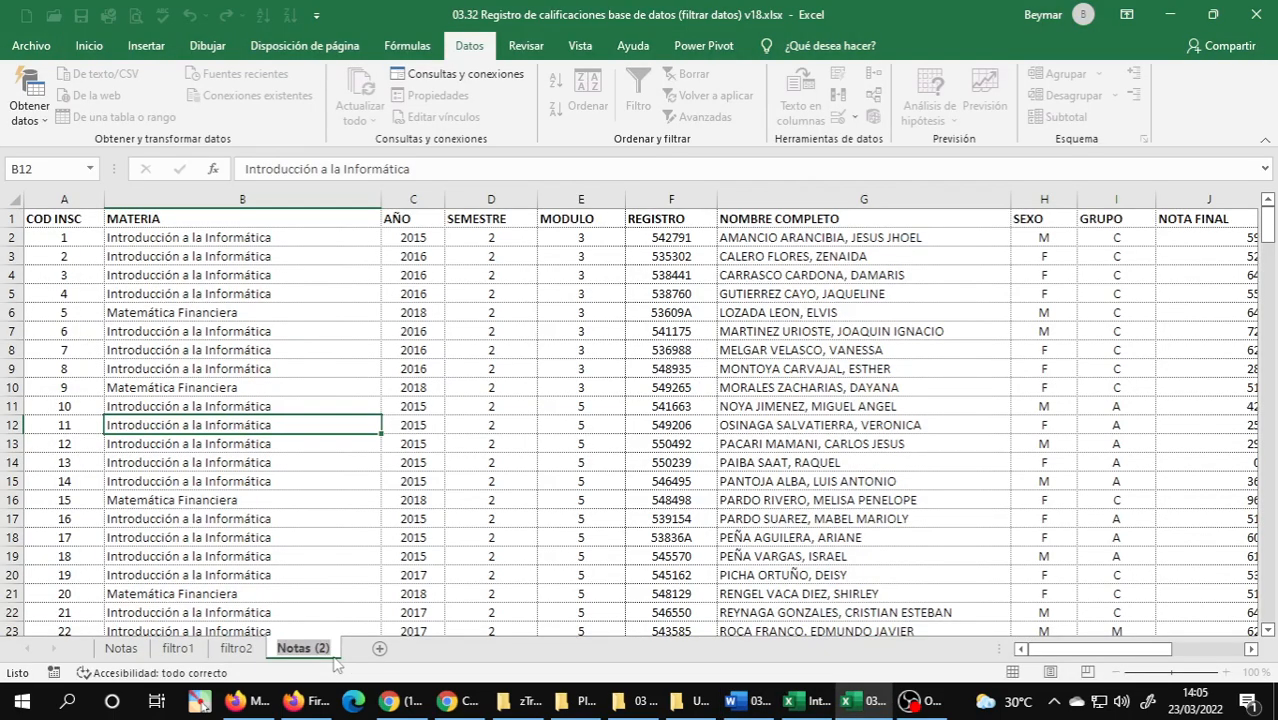
double_click(350, 655)
type("filtro5")
key("Return")
left_click(283, 345)
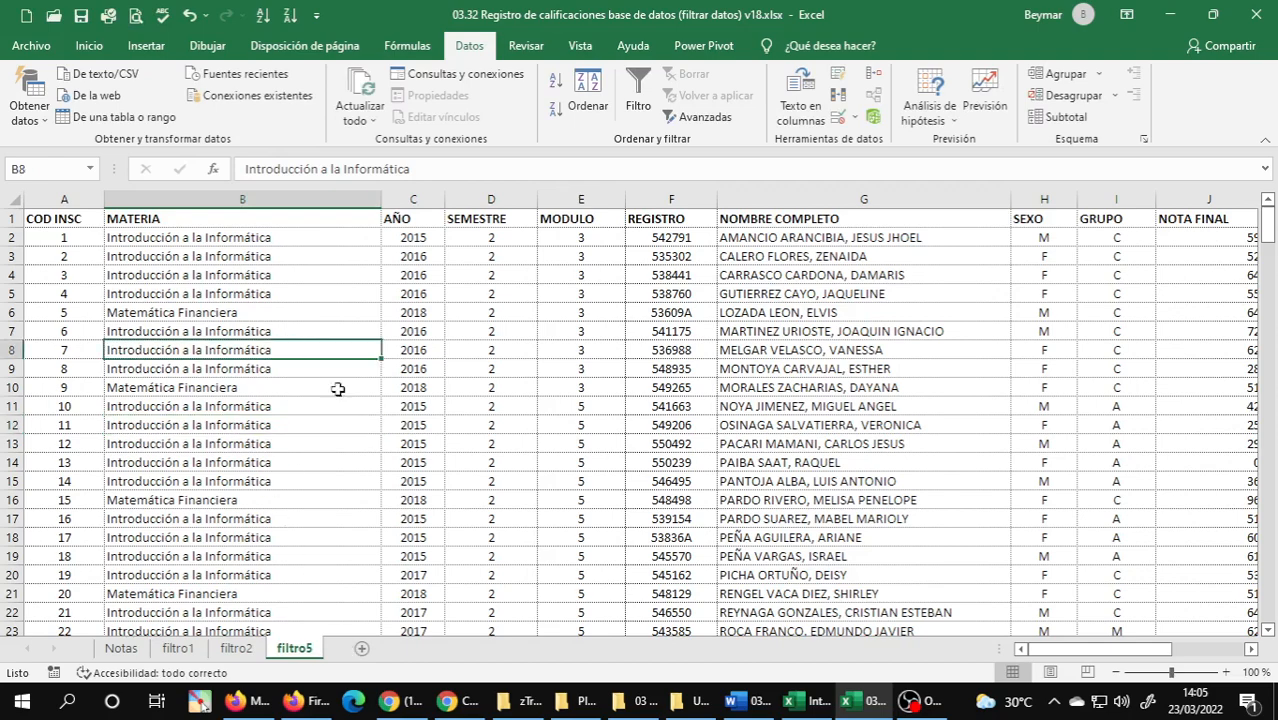
Check the criteria of exercise 5 in the Word guide, find the NOTA FINAL column in filtro5 and turn on filtering for the data.
left_click(745, 700)
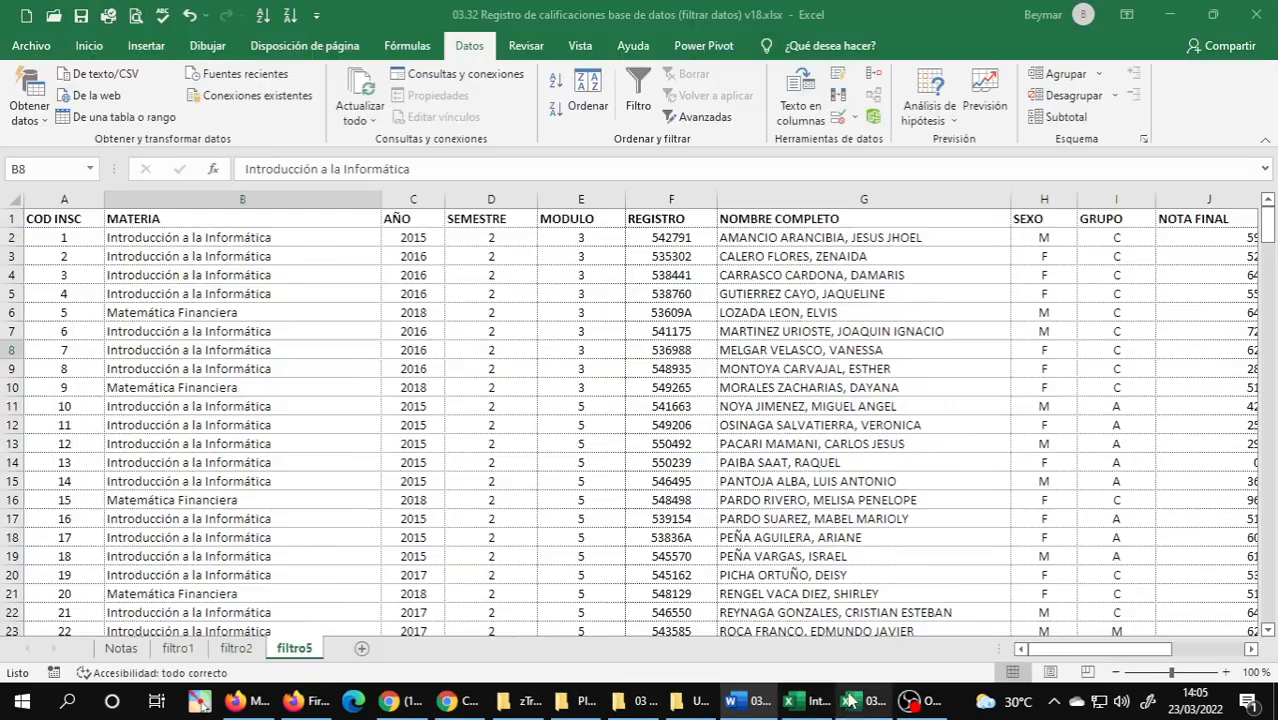
left_click(862, 701)
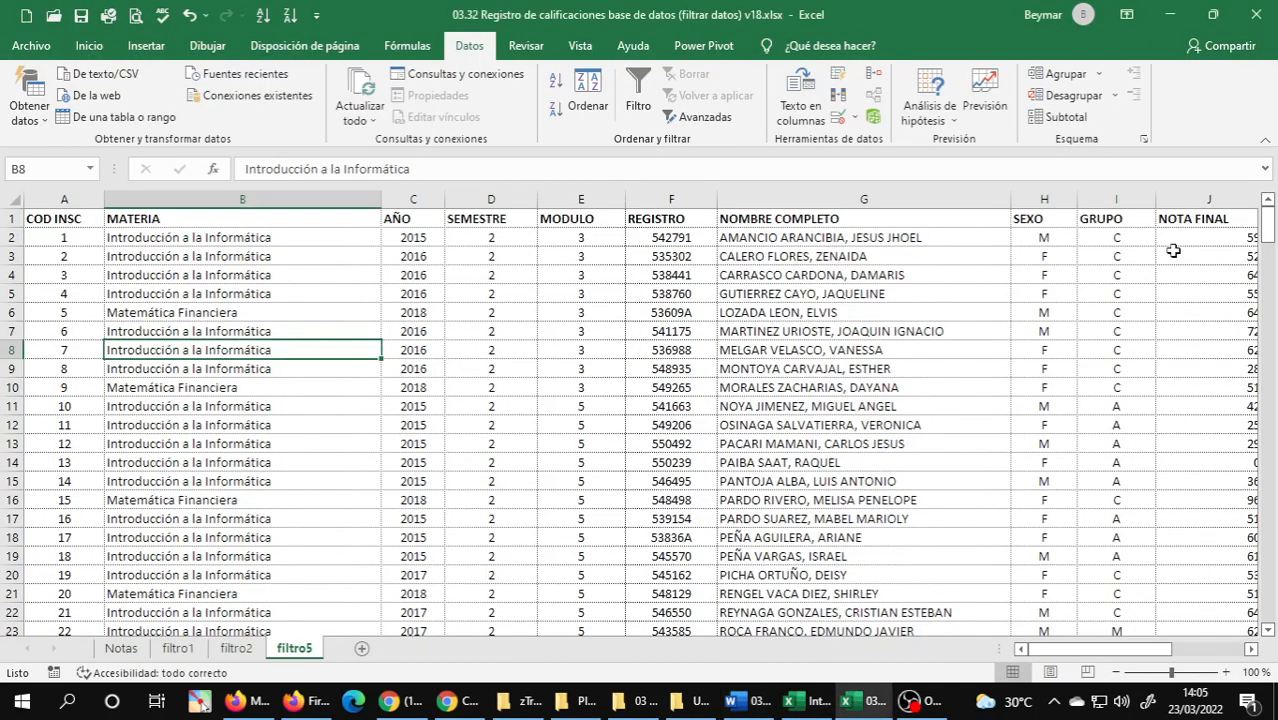
scroll(1251, 649, "right", 4)
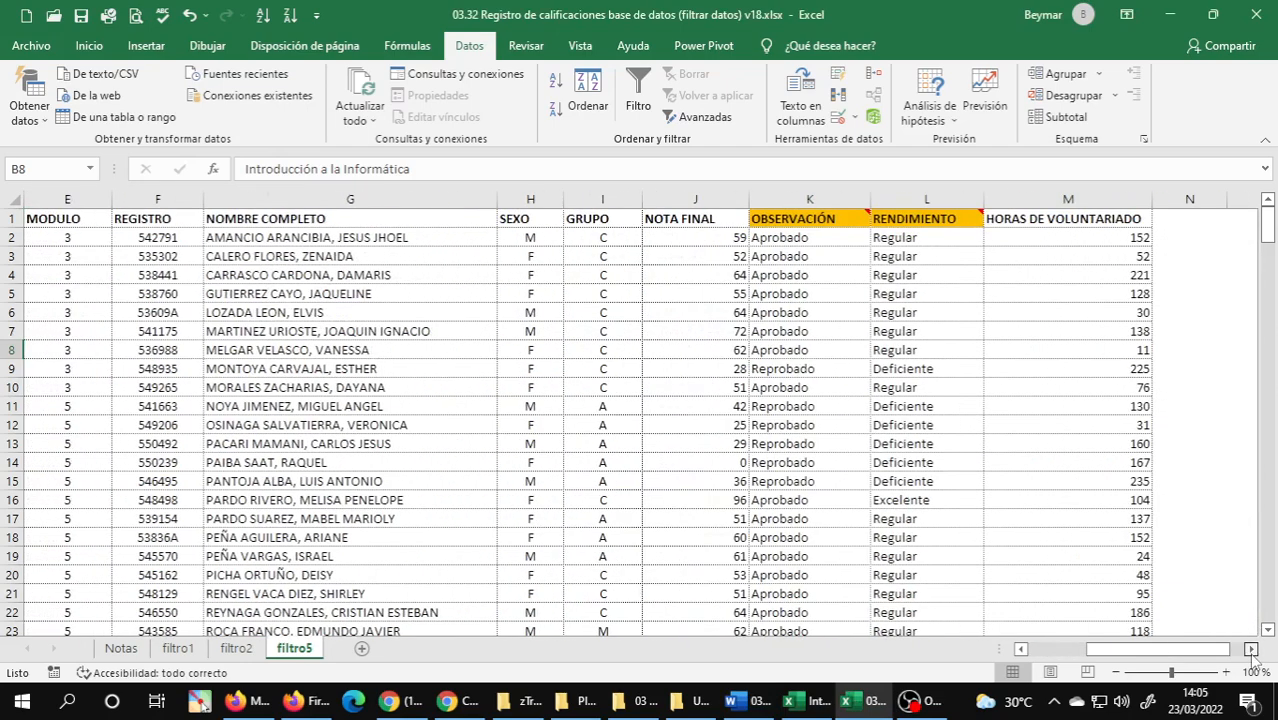
left_click(697, 222)
left_click(698, 257)
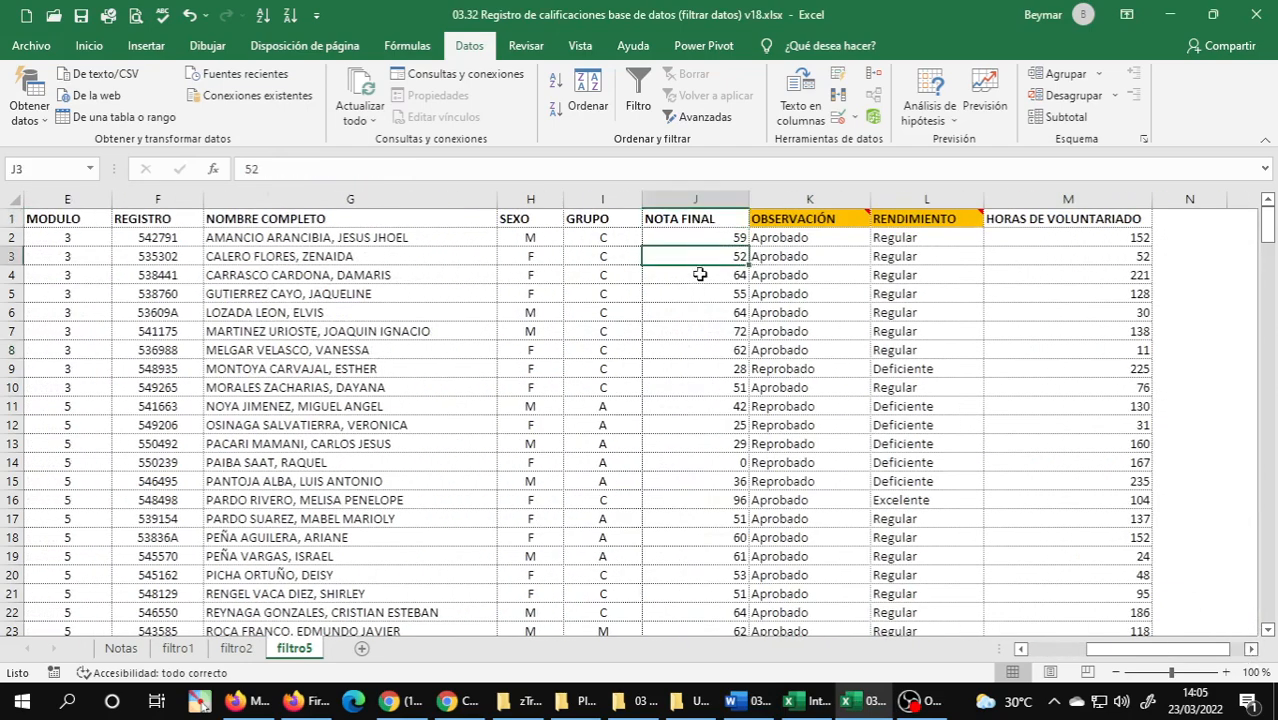
left_click(706, 219)
left_click(700, 294)
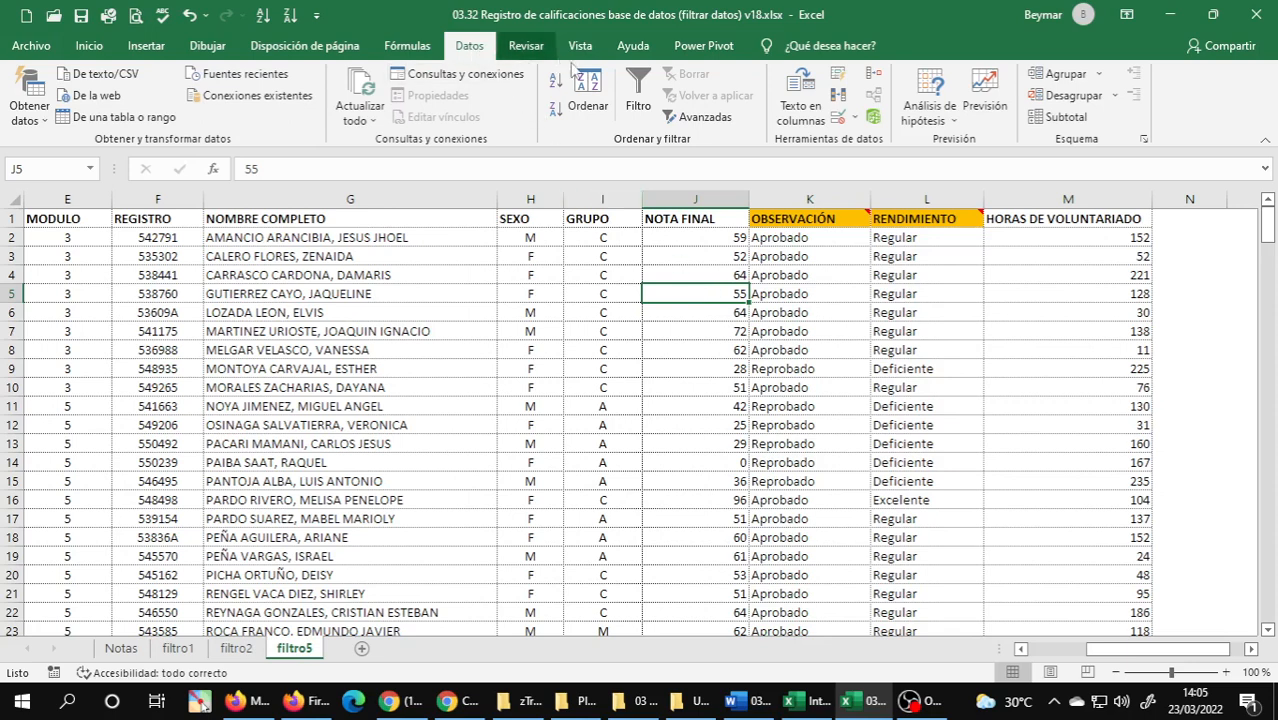
left_click(638, 92)
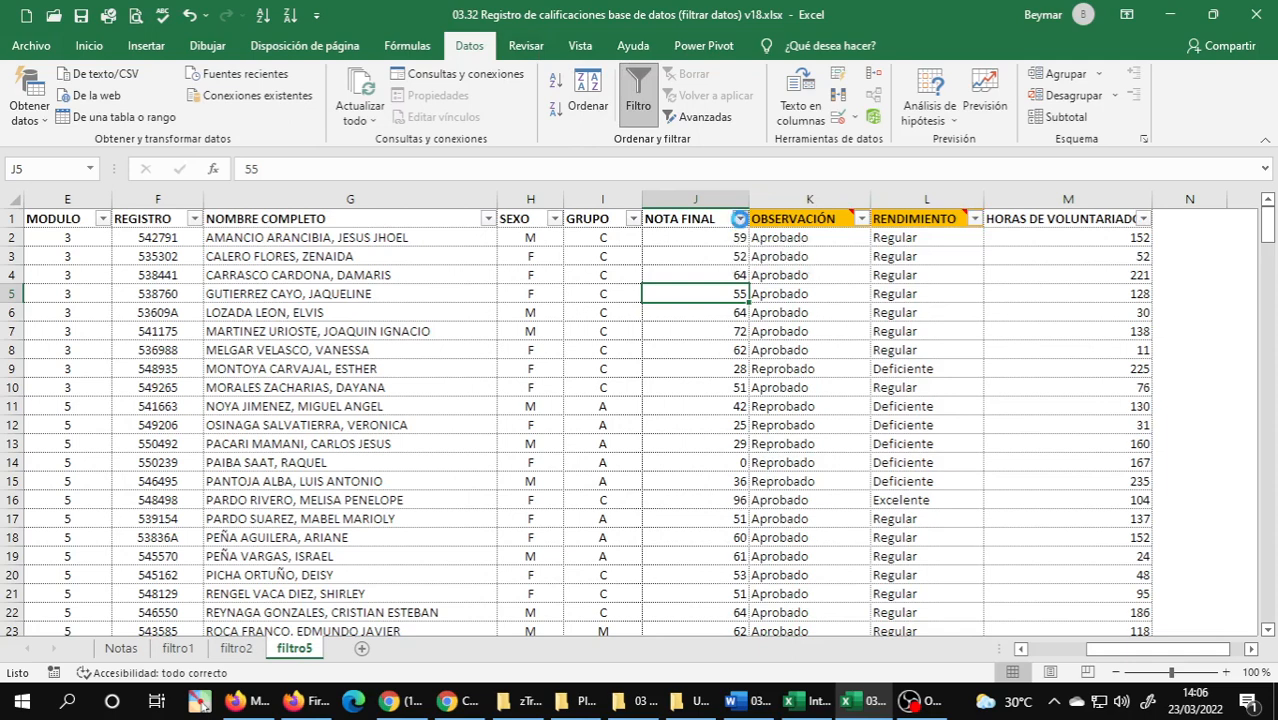
Filter NOTA FINAL in filtro5 to values between 51 and 55, checking the limits in the Word guide.
left_click(740, 219)
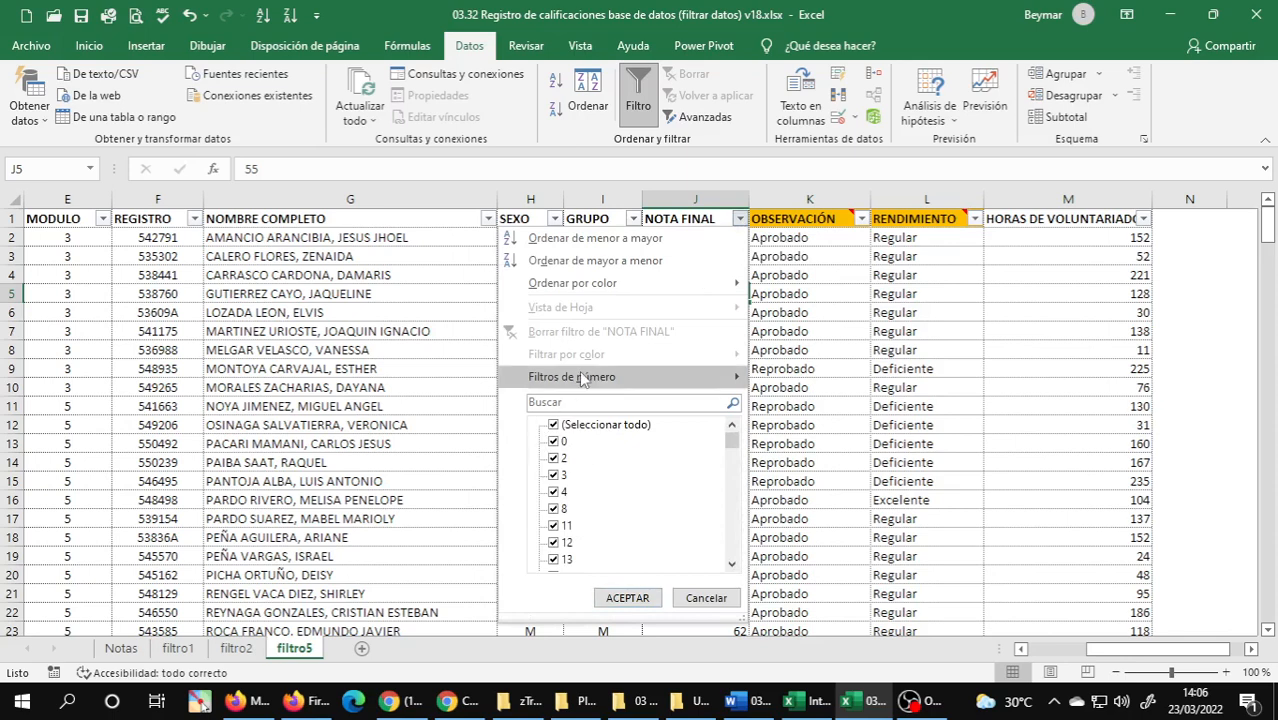
mouse_move(576, 380)
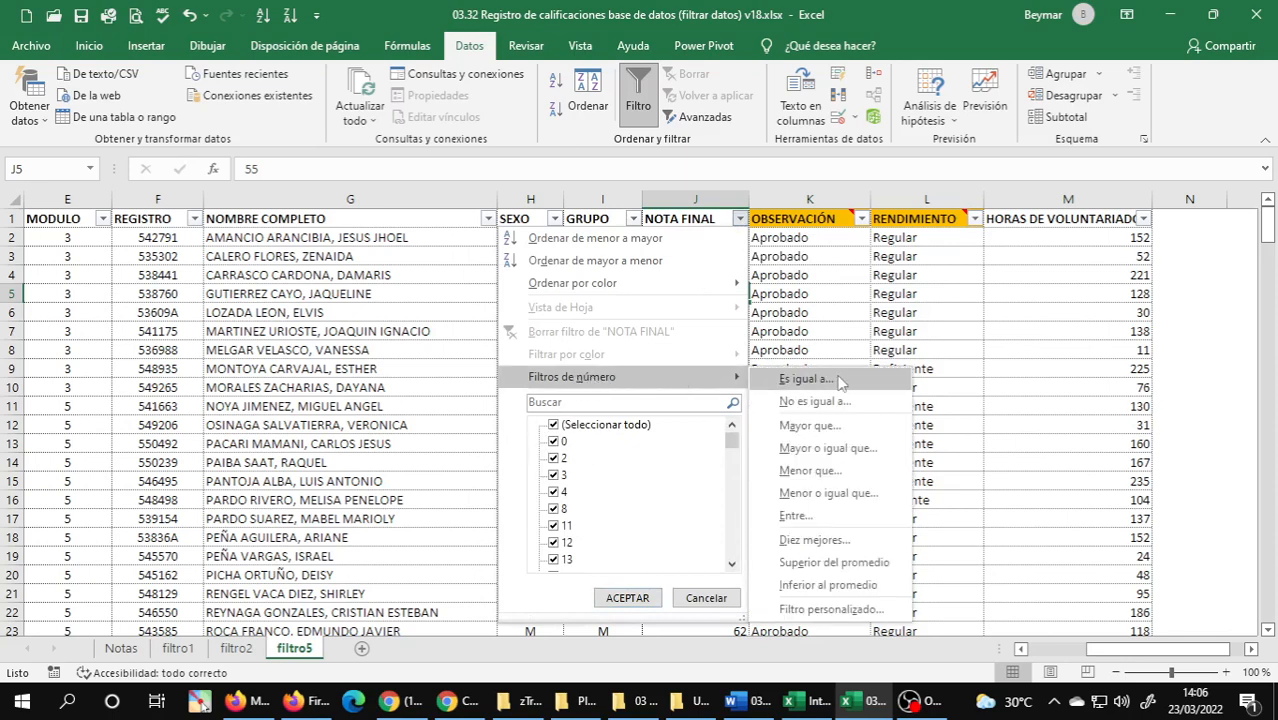
left_click(820, 520)
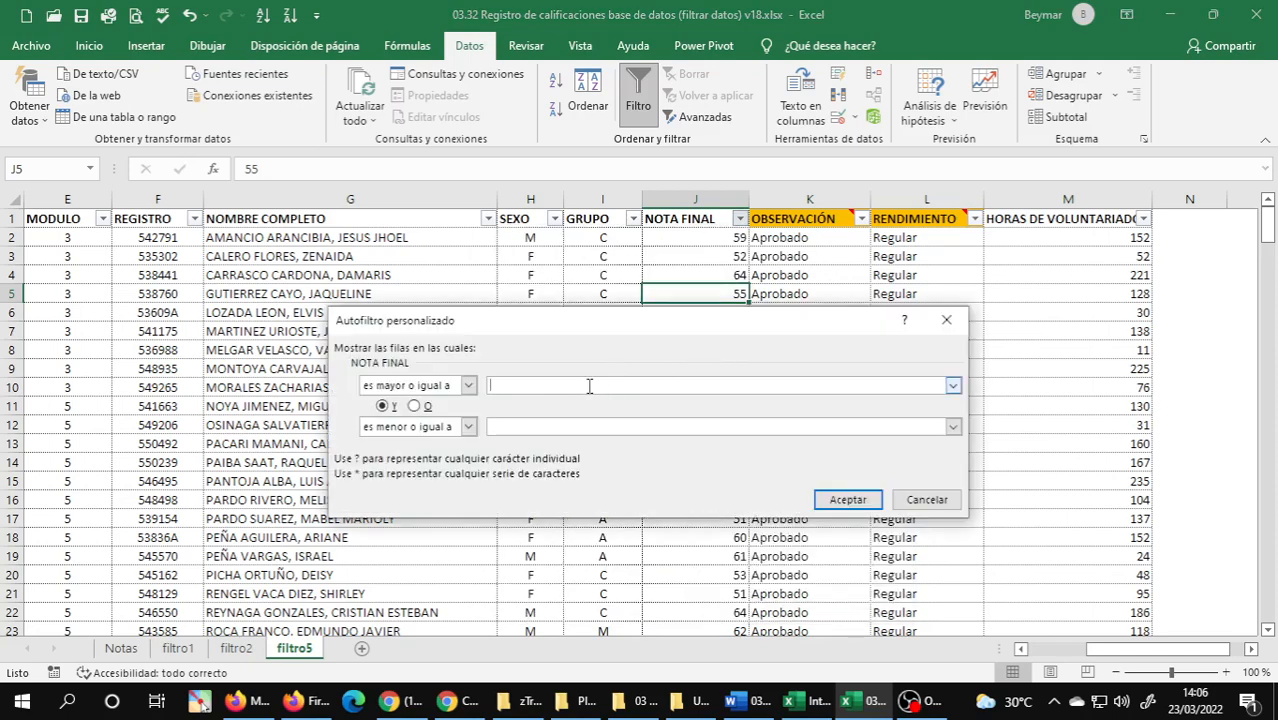
left_click(753, 707)
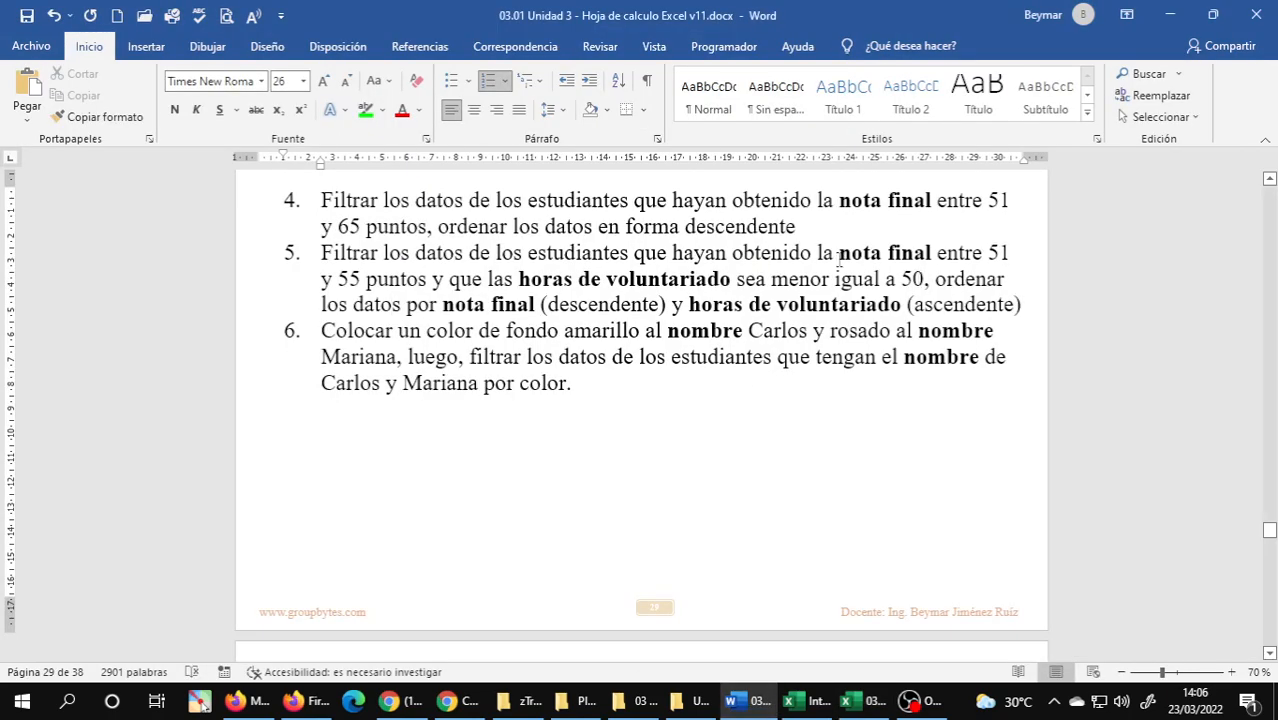
left_click(860, 701)
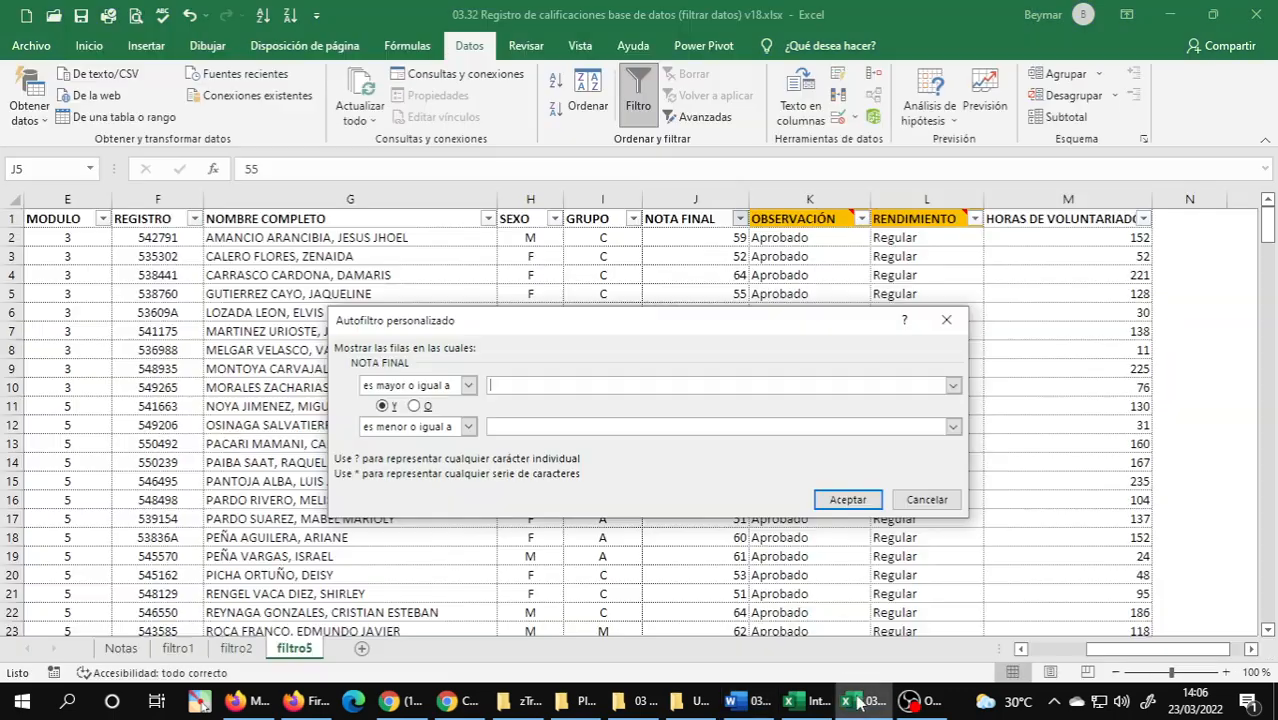
type("51")
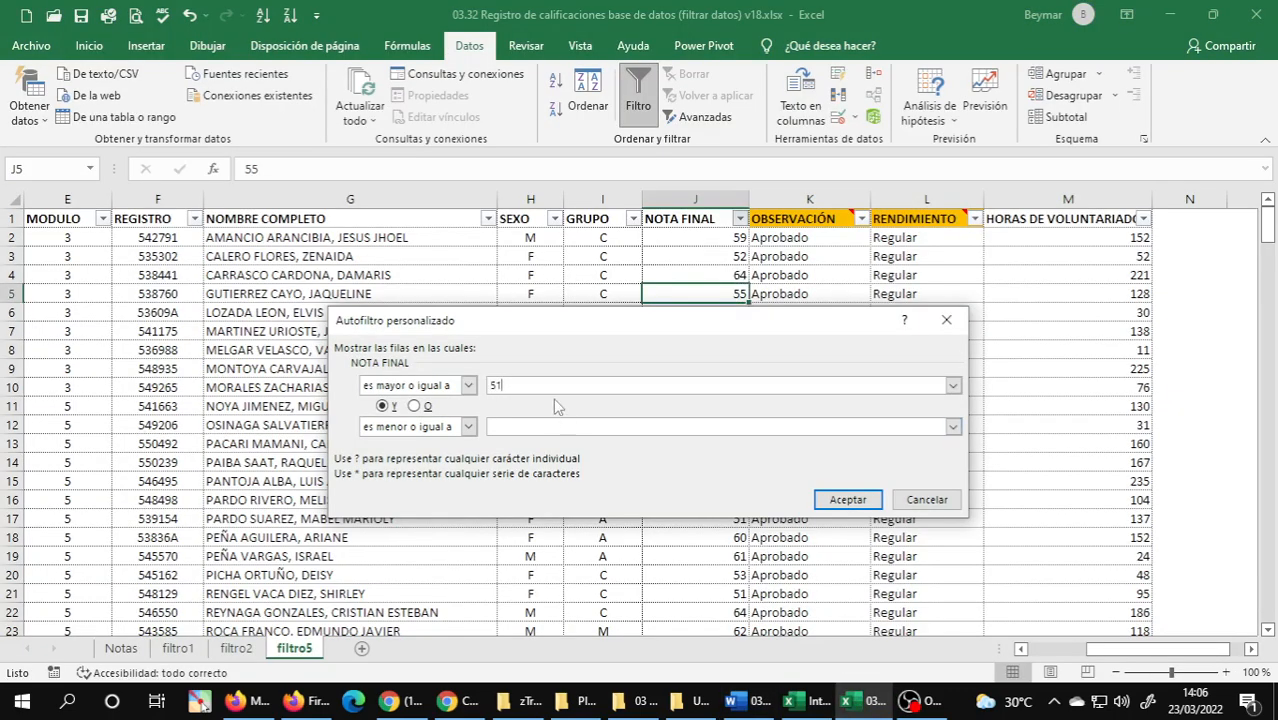
left_click(538, 426)
left_click(847, 499)
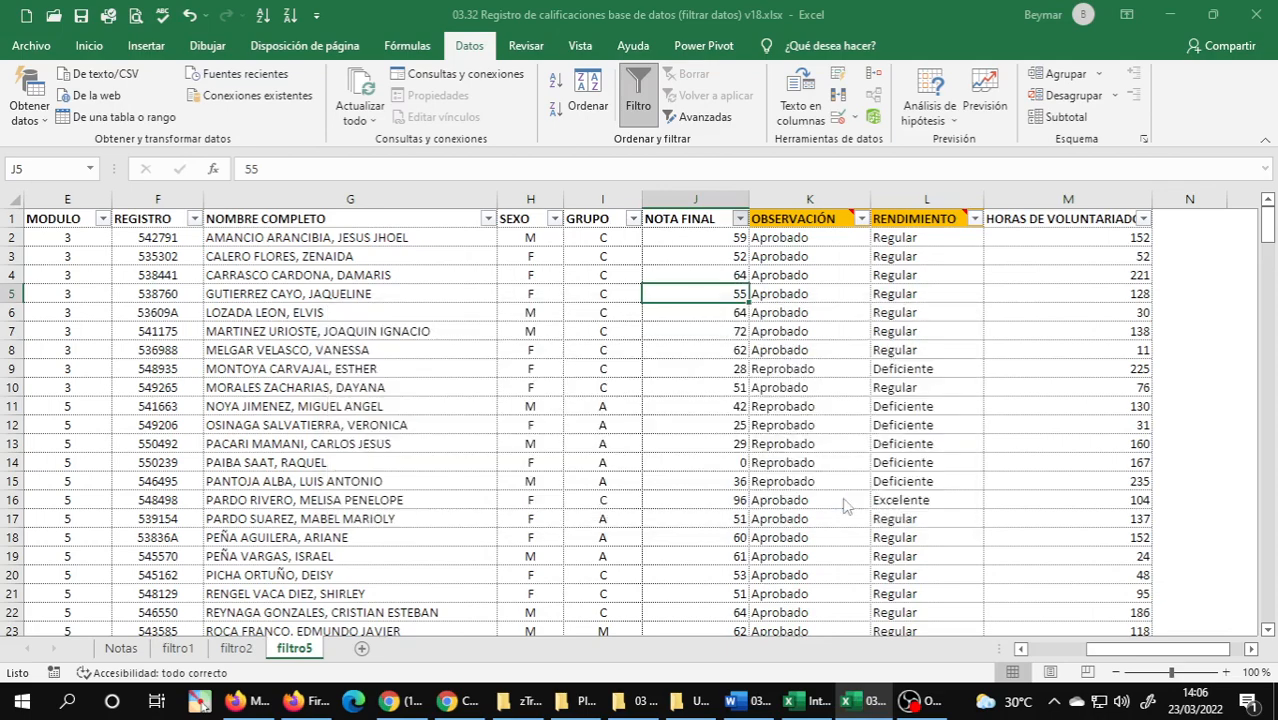
Review the NOTA FINAL values in the filtered rows of filtro5.
scroll(712, 267, "down", 1)
scroll(712, 267, "down", 9)
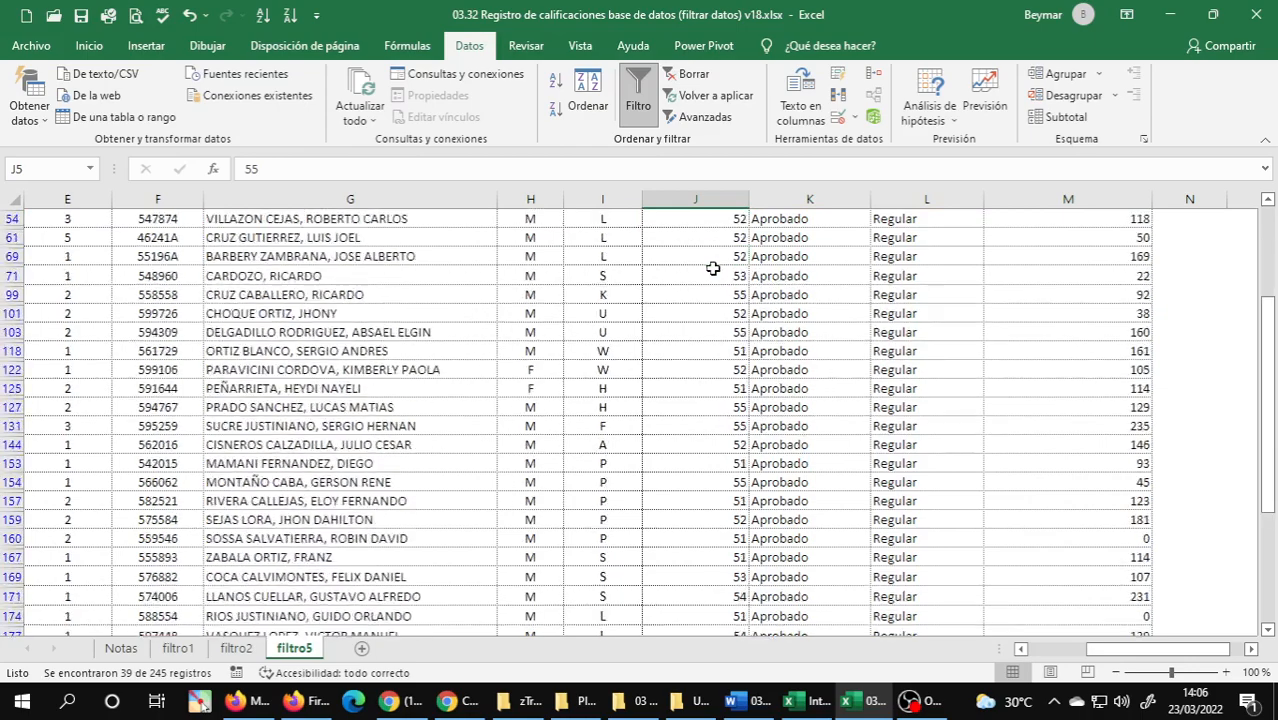
scroll(717, 270, "up", 9)
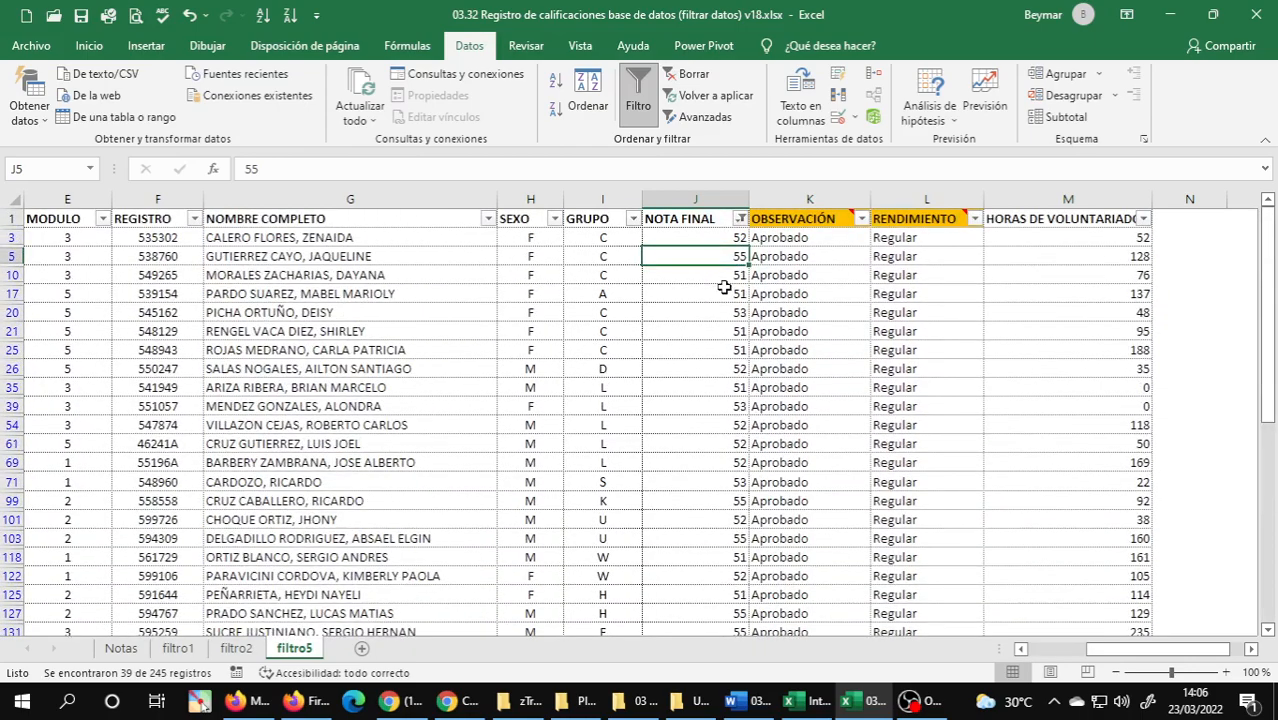
scroll(724, 287, "down", 1)
scroll(724, 287, "up", 1)
mouse_move(817, 712)
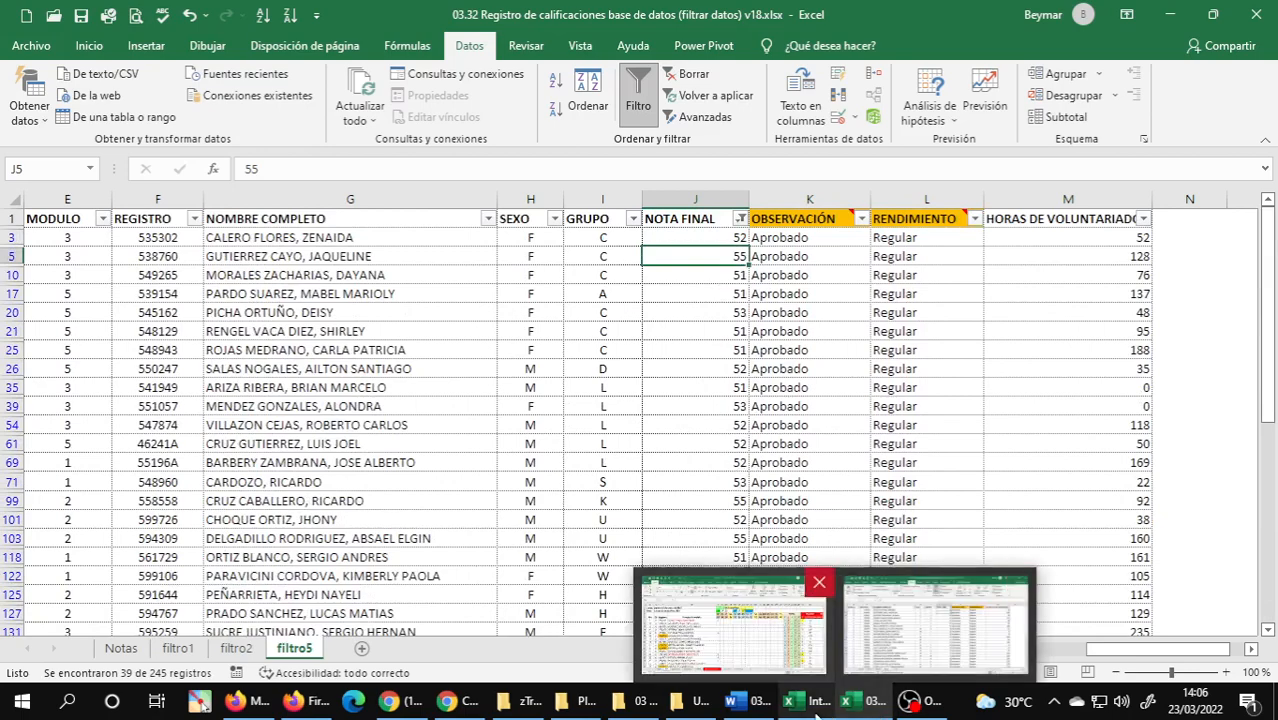
Check the volunteering criterion in the Word guide and filter HORAS DE VOLUNTARIADO to values less than or equal to 50.
left_click(745, 703)
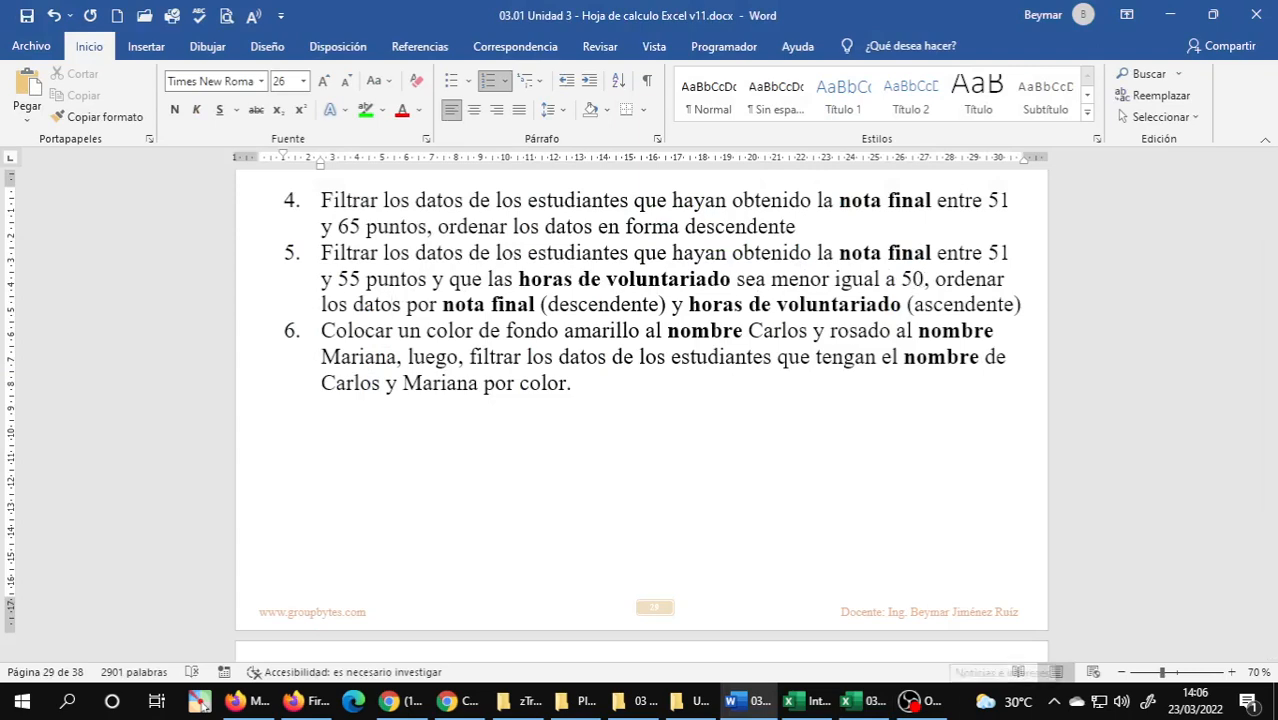
left_click(866, 700)
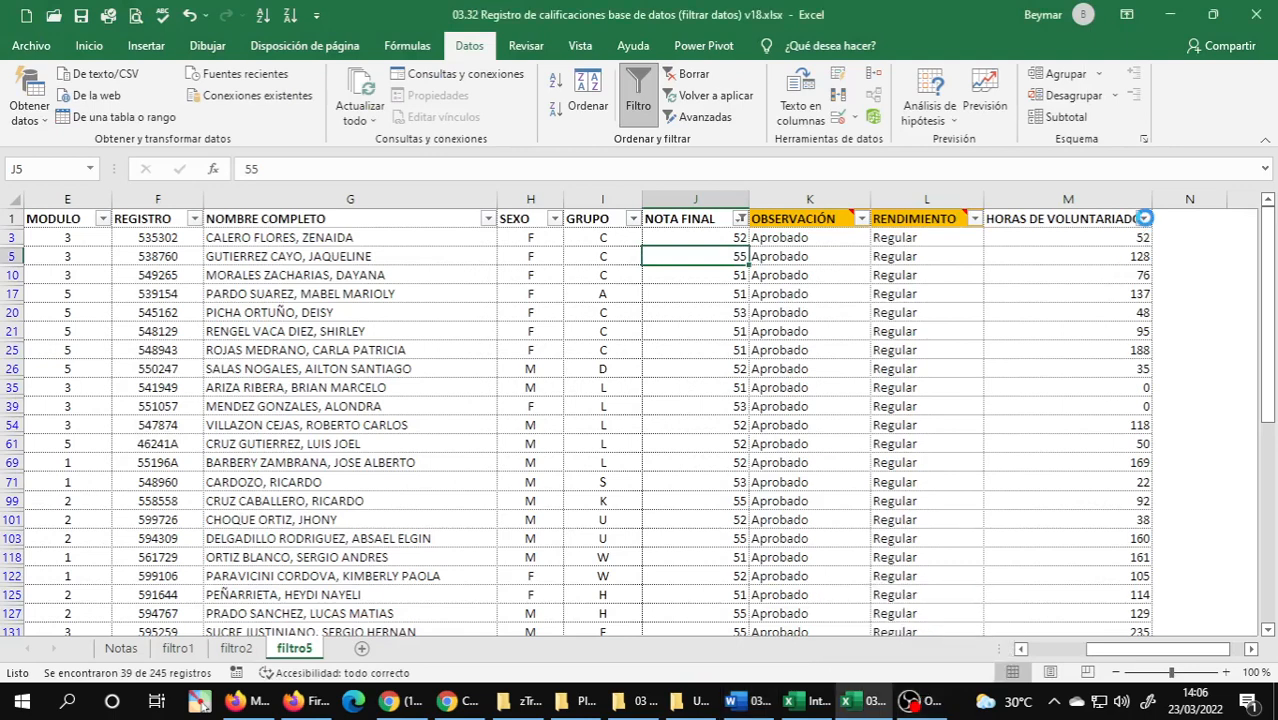
left_click(1144, 218)
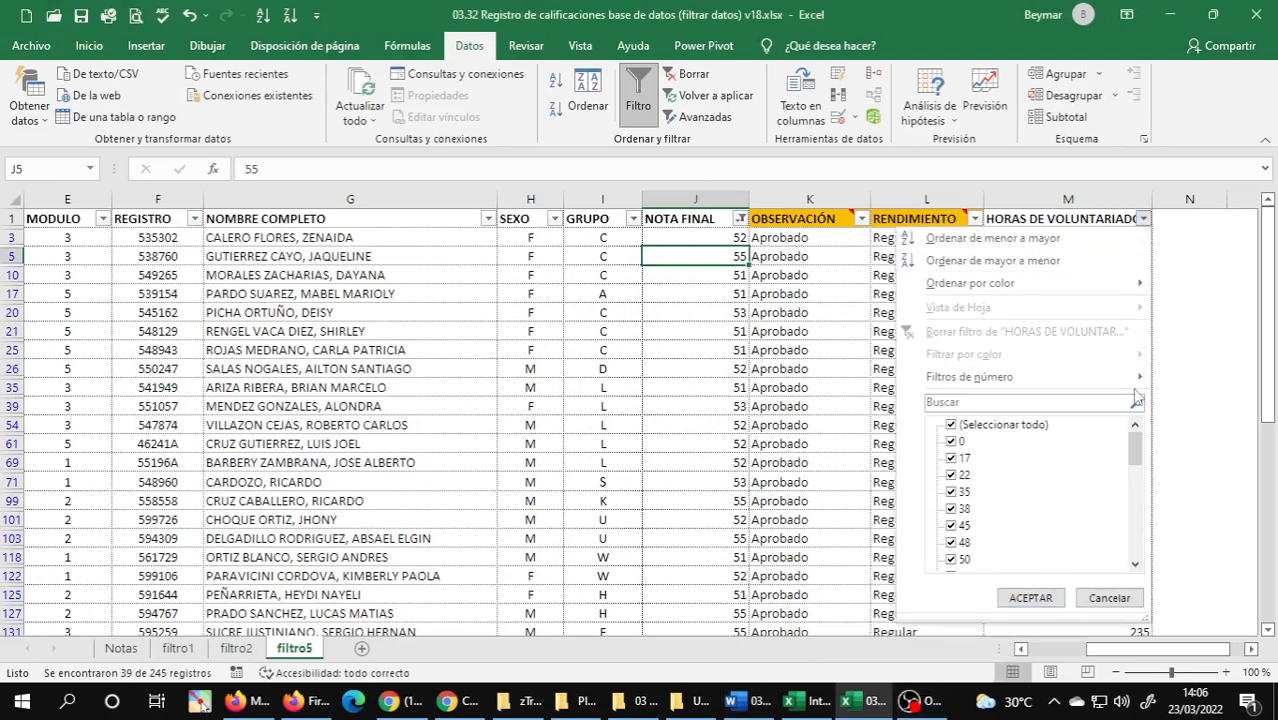
mouse_move(1141, 380)
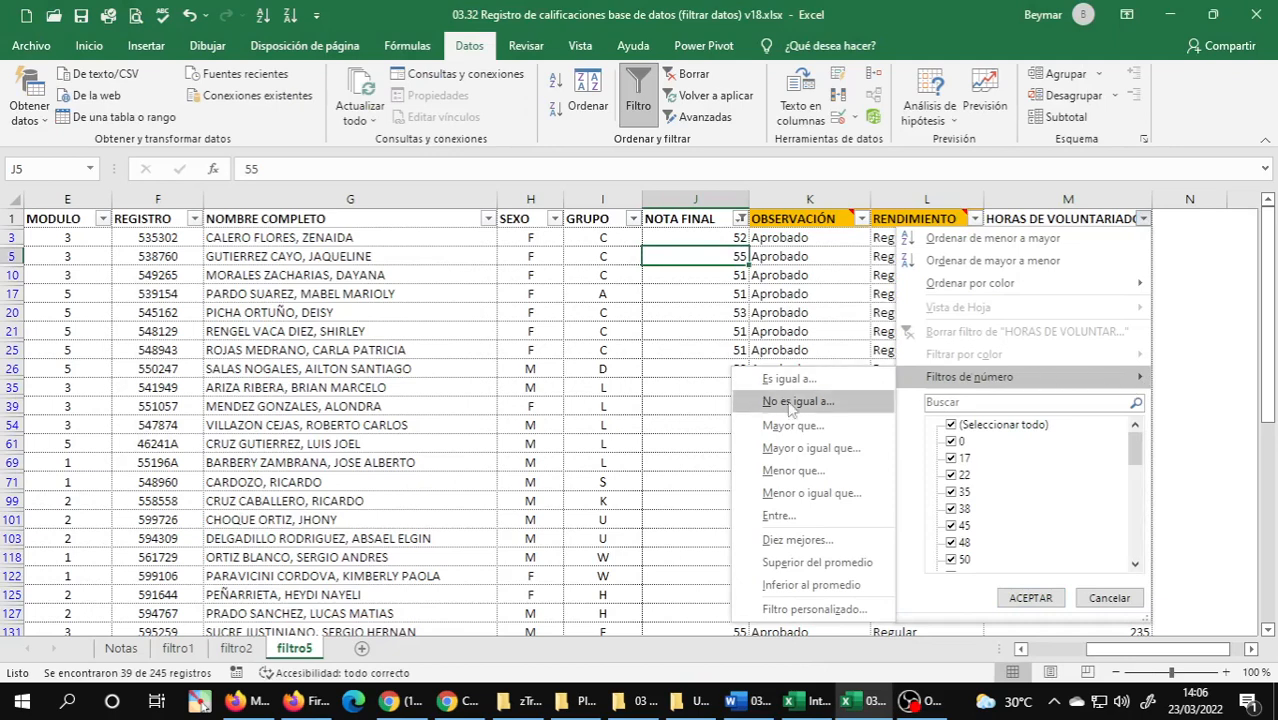
left_click(792, 493)
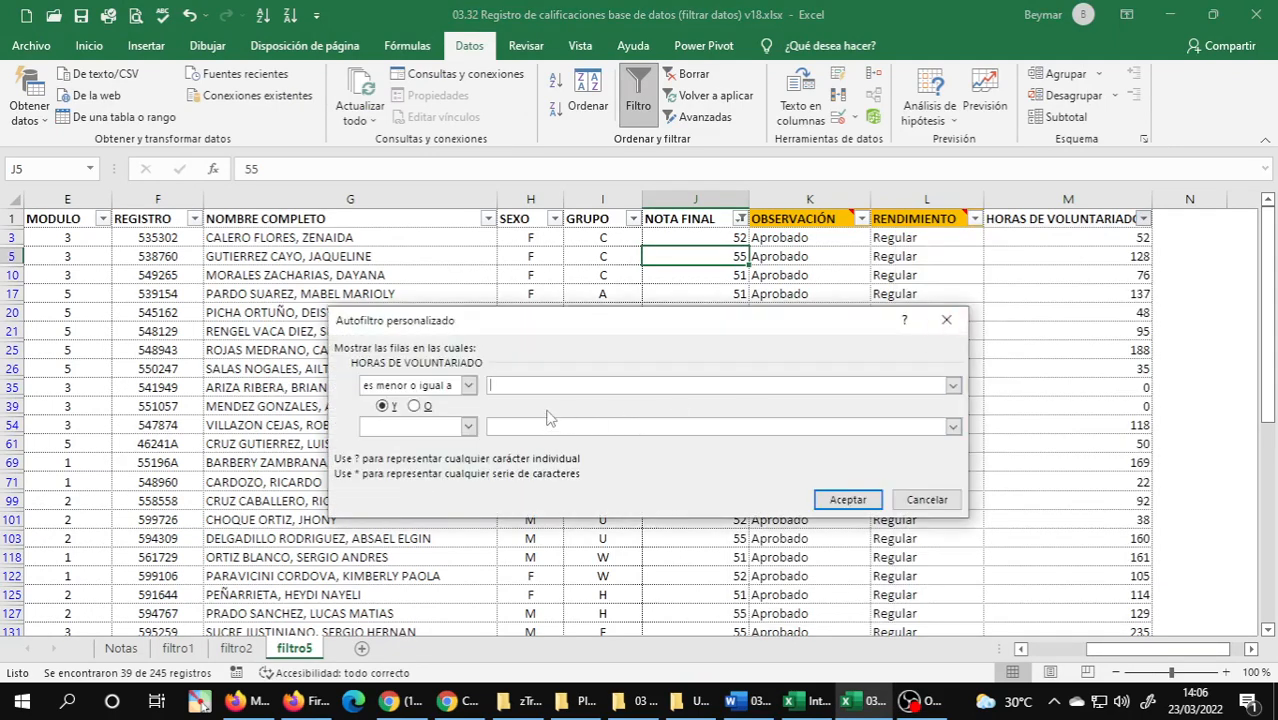
type("50")
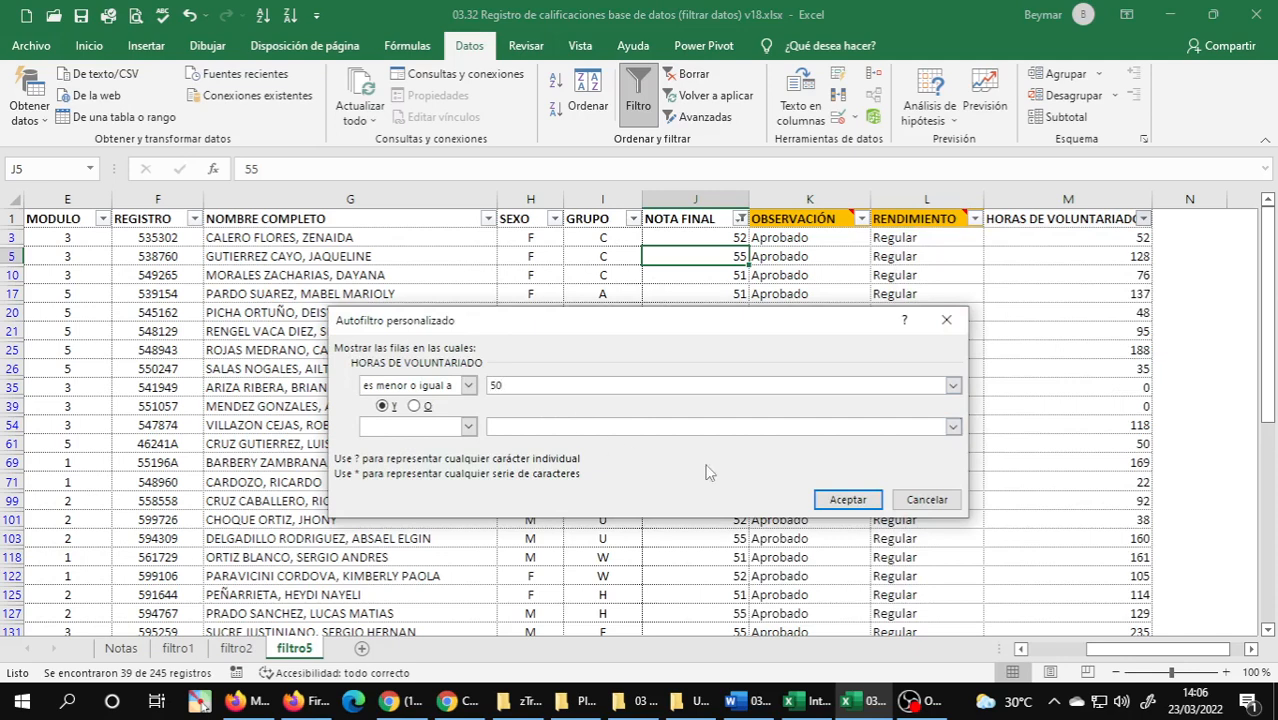
left_click(847, 499)
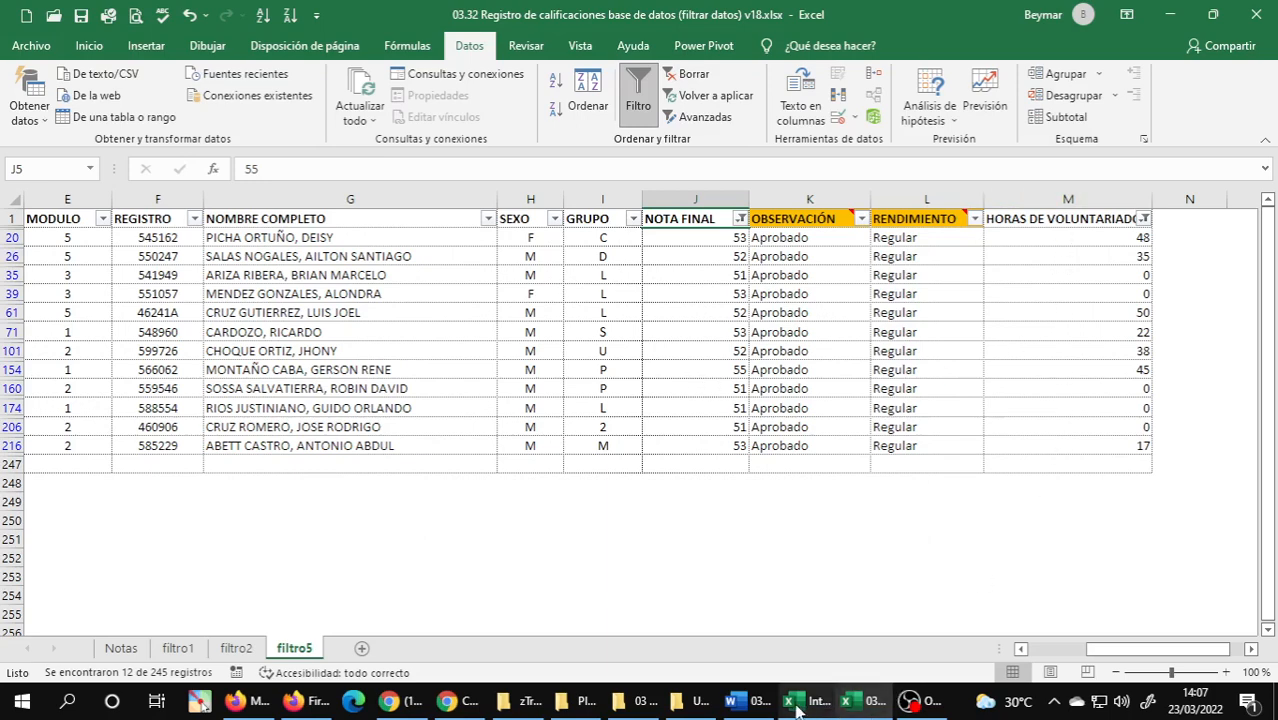
Check exercise 5's sorting criteria in the Word guide and set the first sort level in filtro5 to NOTA FINAL, De mayor a menor.
left_click(762, 706)
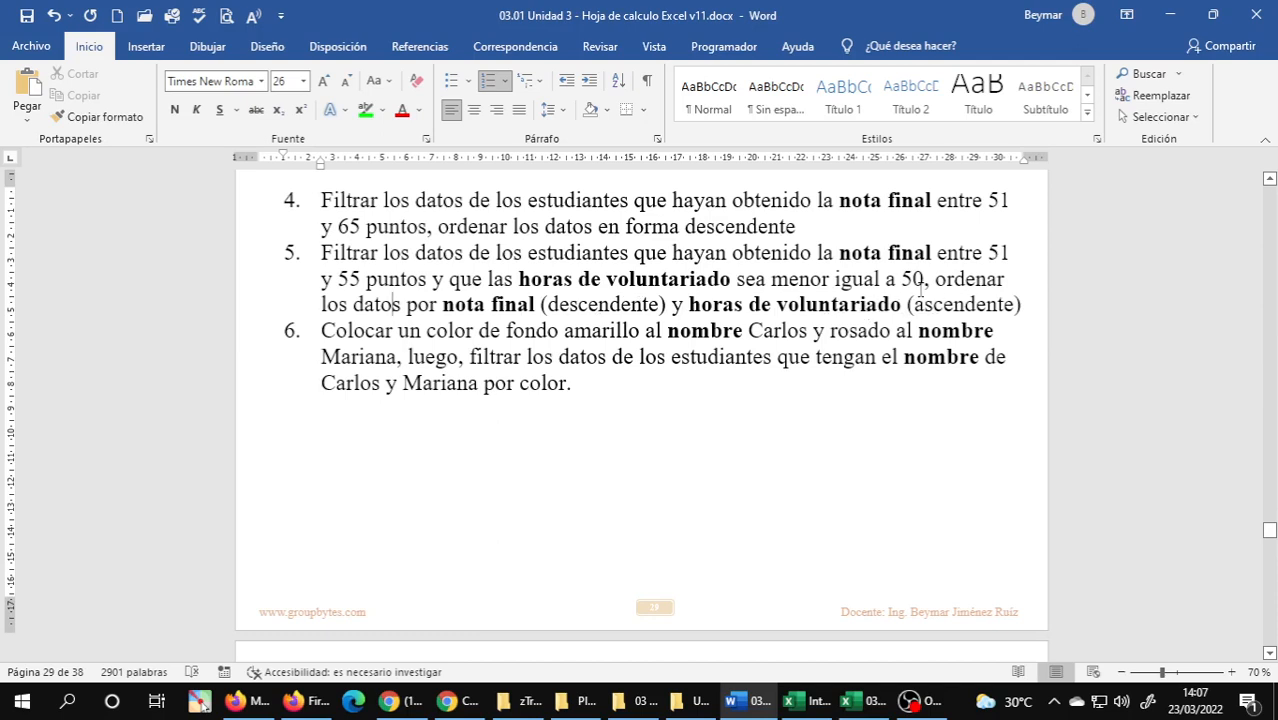
mouse_move(866, 700)
left_click(935, 620)
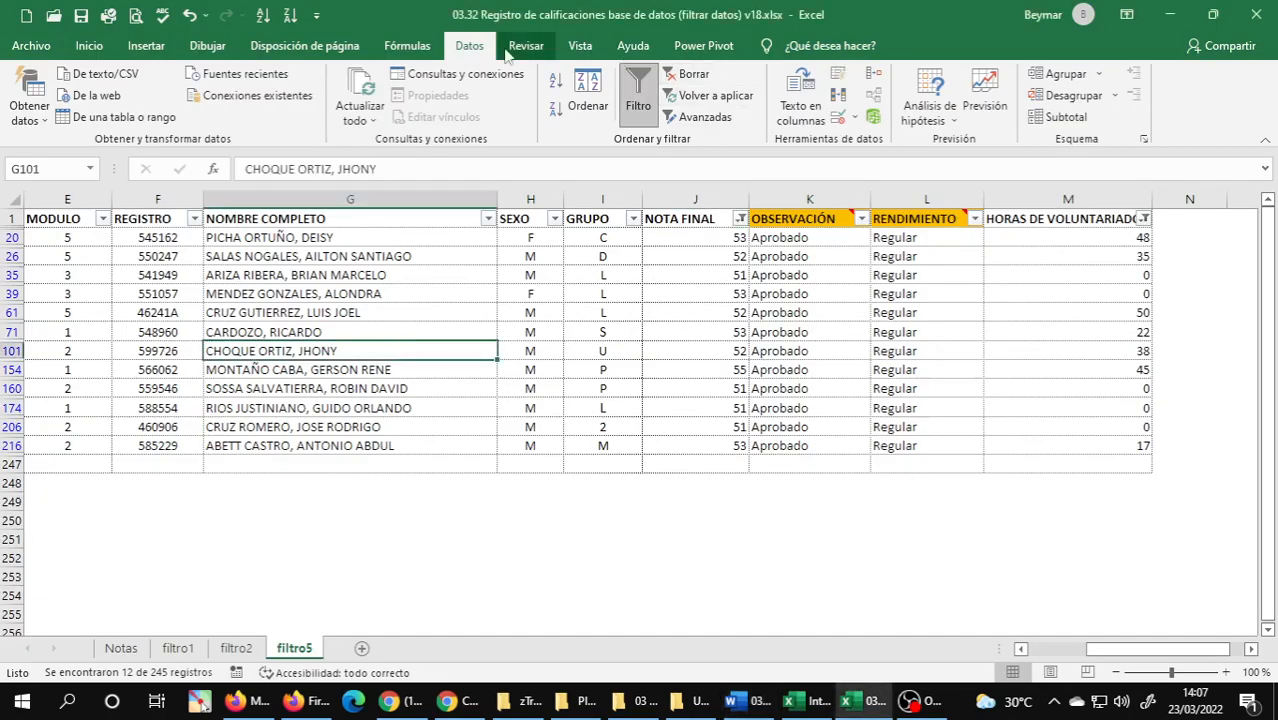
left_click(587, 90)
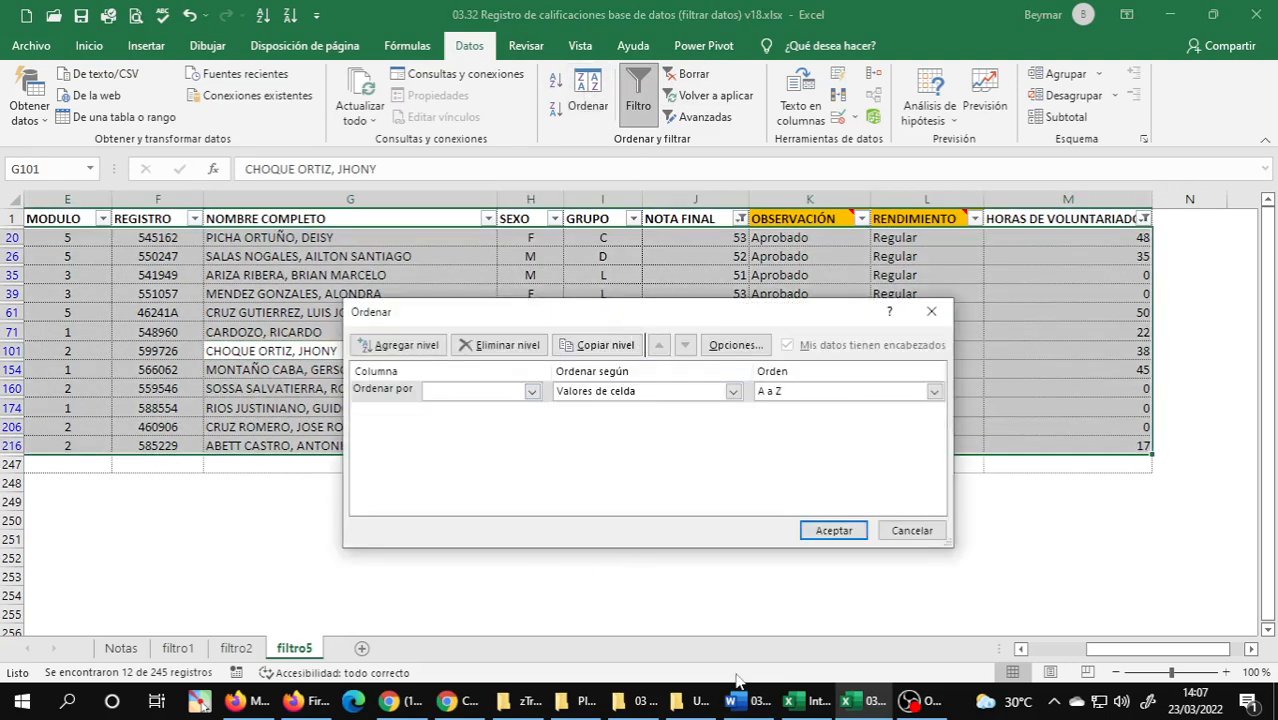
left_click(752, 701)
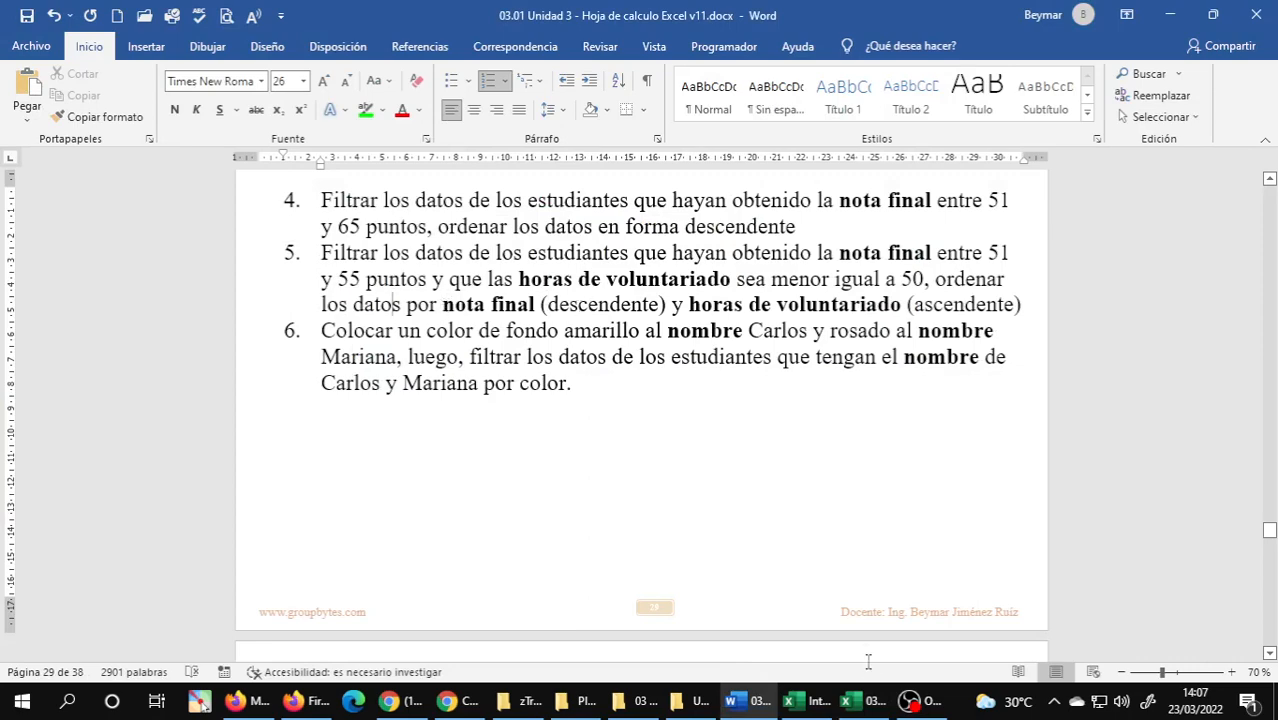
left_click(862, 701)
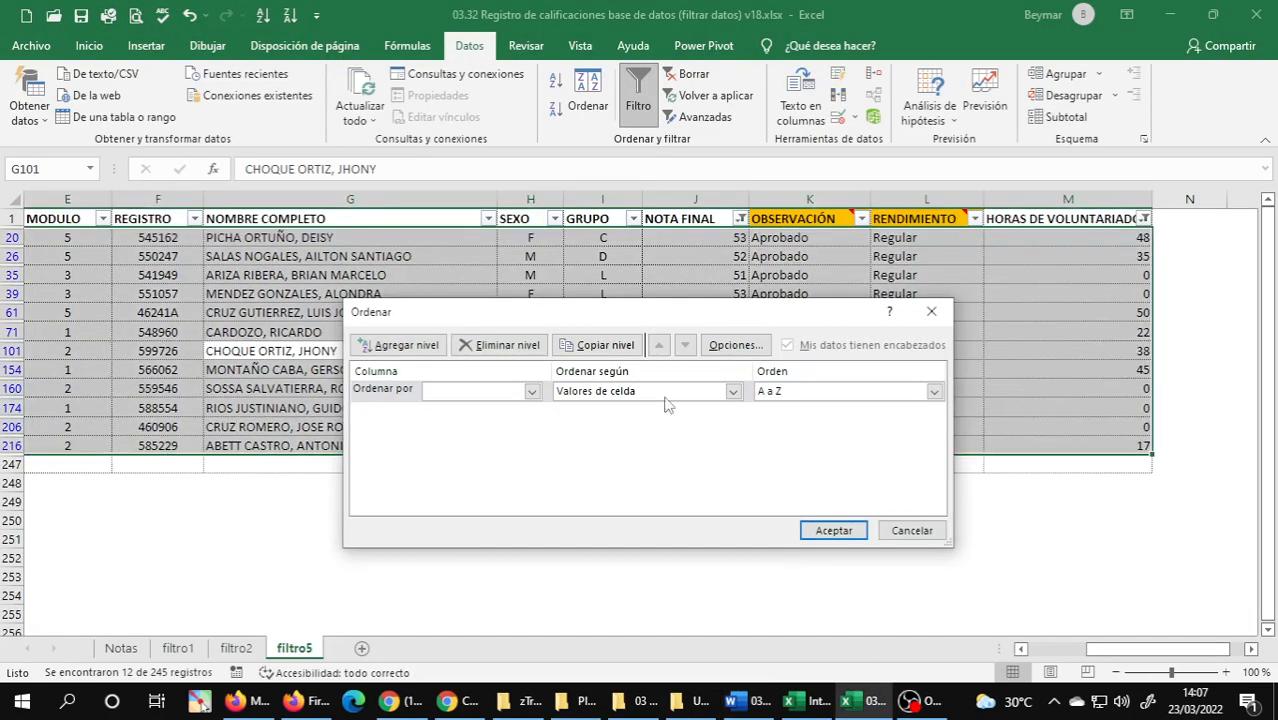
left_click(529, 391)
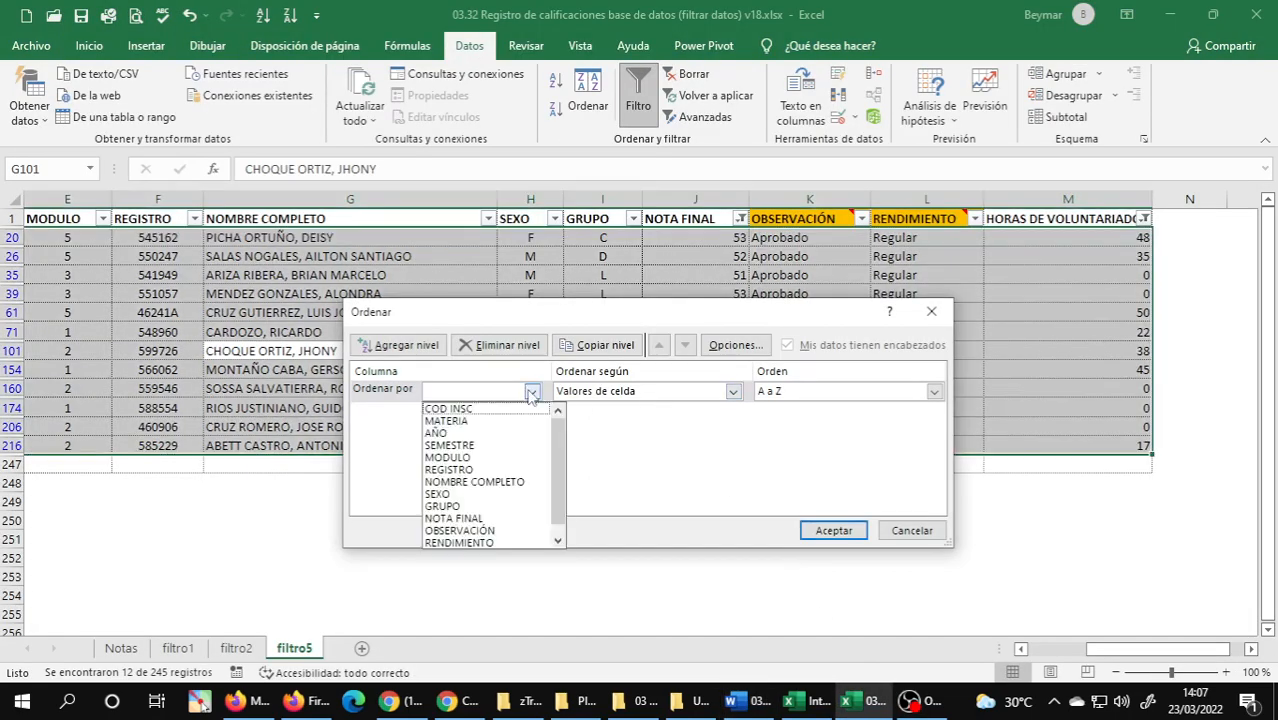
left_click(483, 519)
left_click(813, 394)
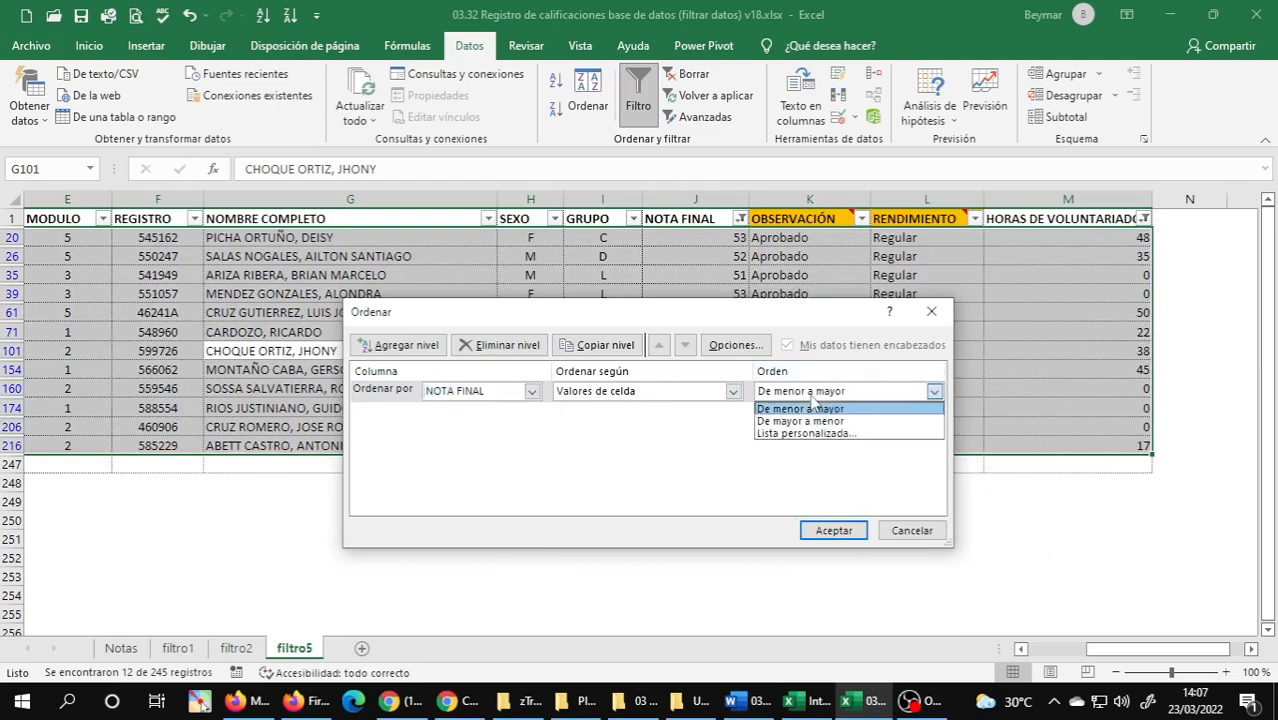
left_click(788, 424)
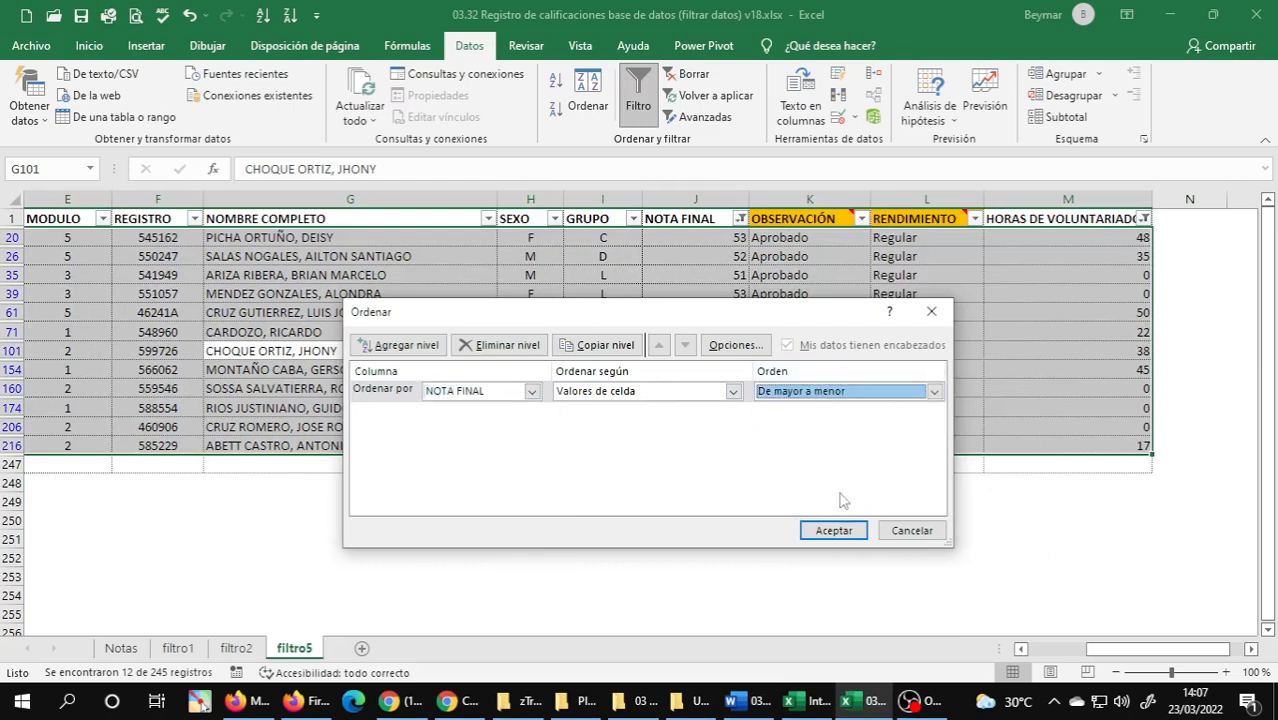
Add a second sort level by HORAS DE VOLUNTARIADO, De menor a mayor, checking it against the Word guide, and apply the sort.
left_click(400, 345)
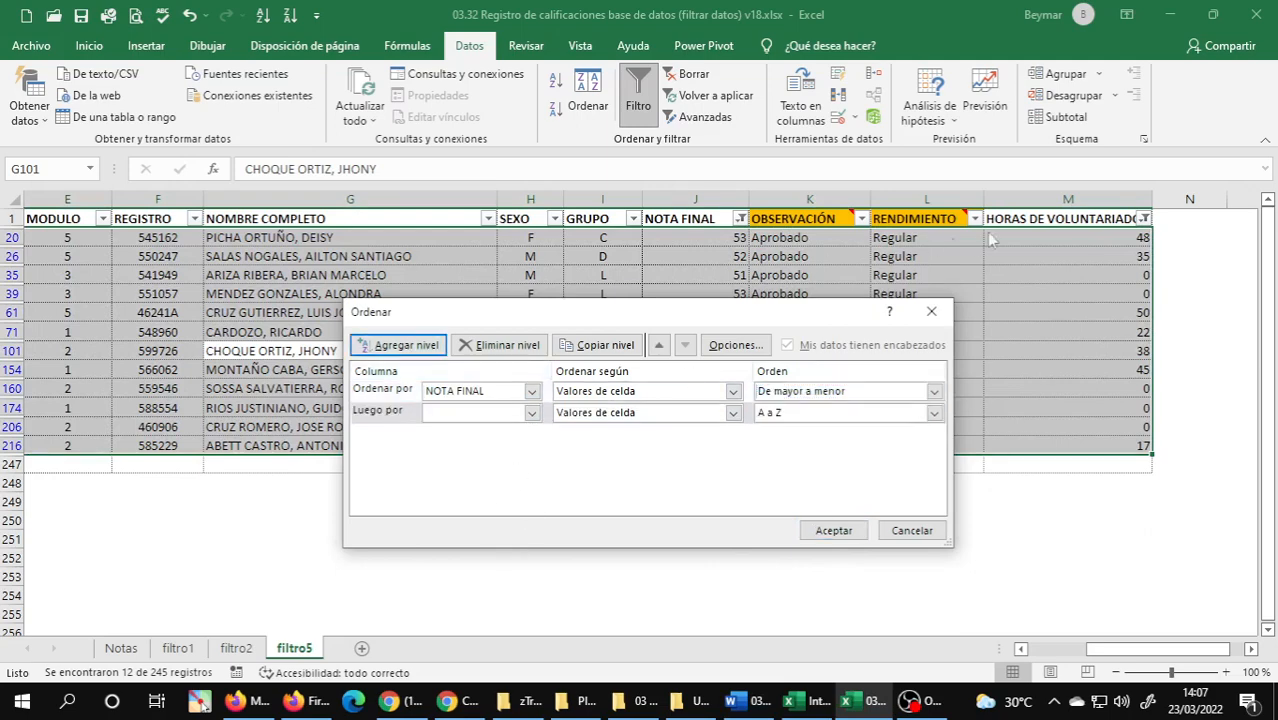
left_click(488, 413)
scroll(483, 512, "down", 1)
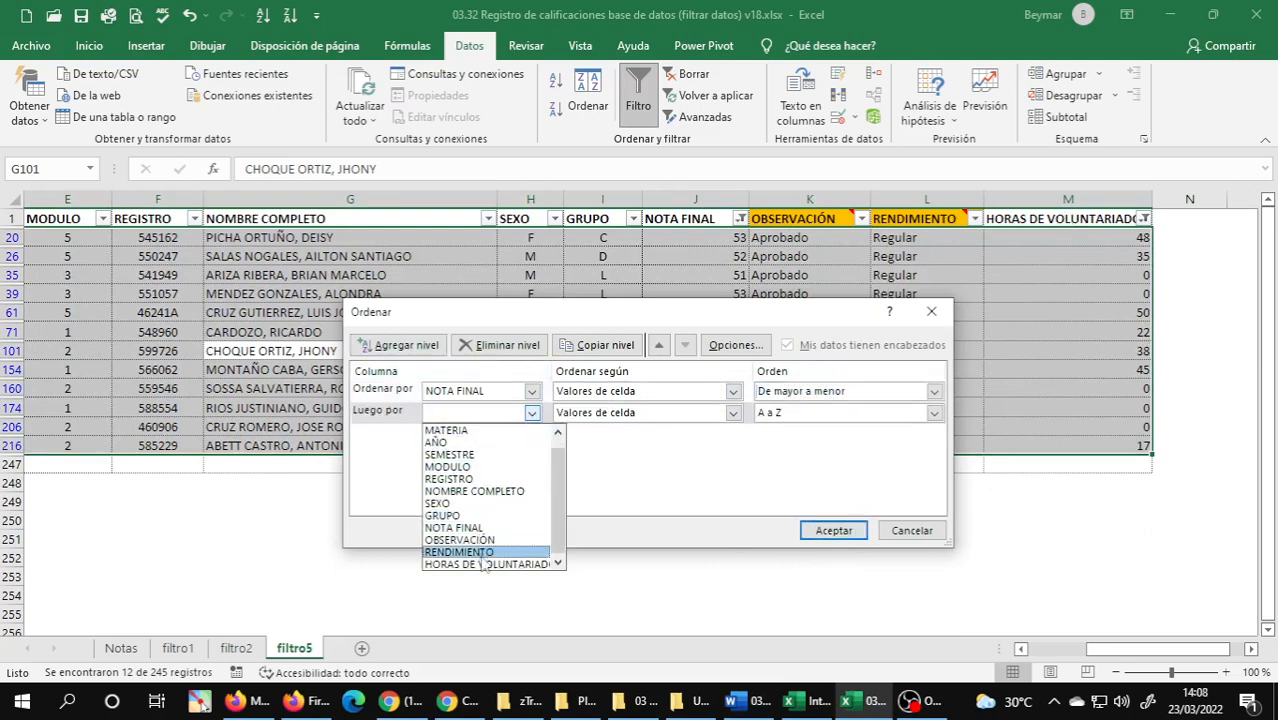
left_click(484, 564)
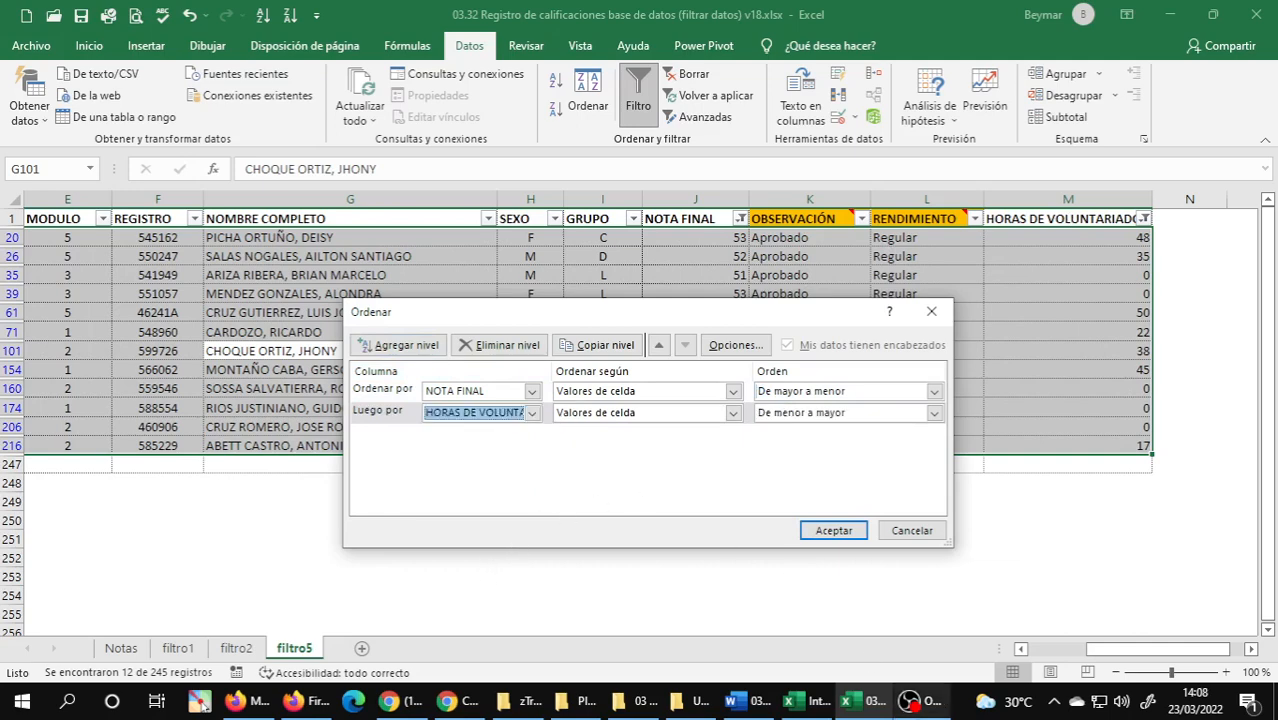
left_click(785, 690)
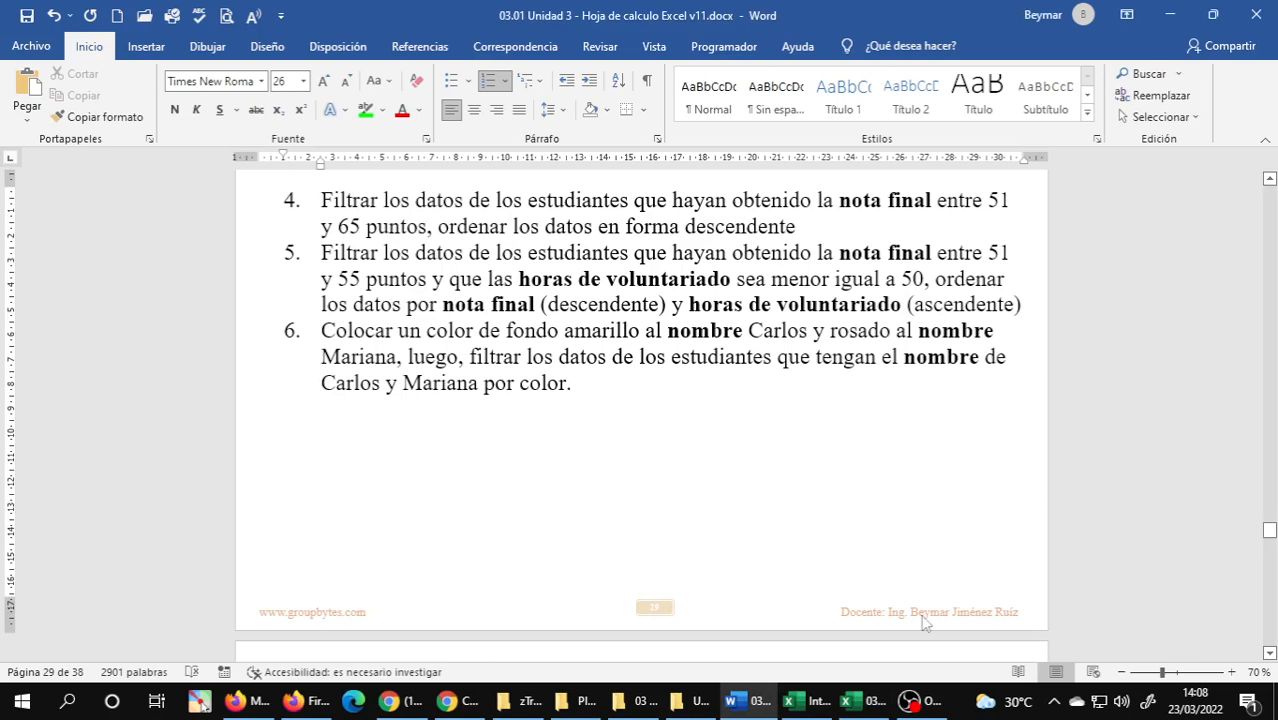
mouse_move(856, 708)
left_click(735, 620)
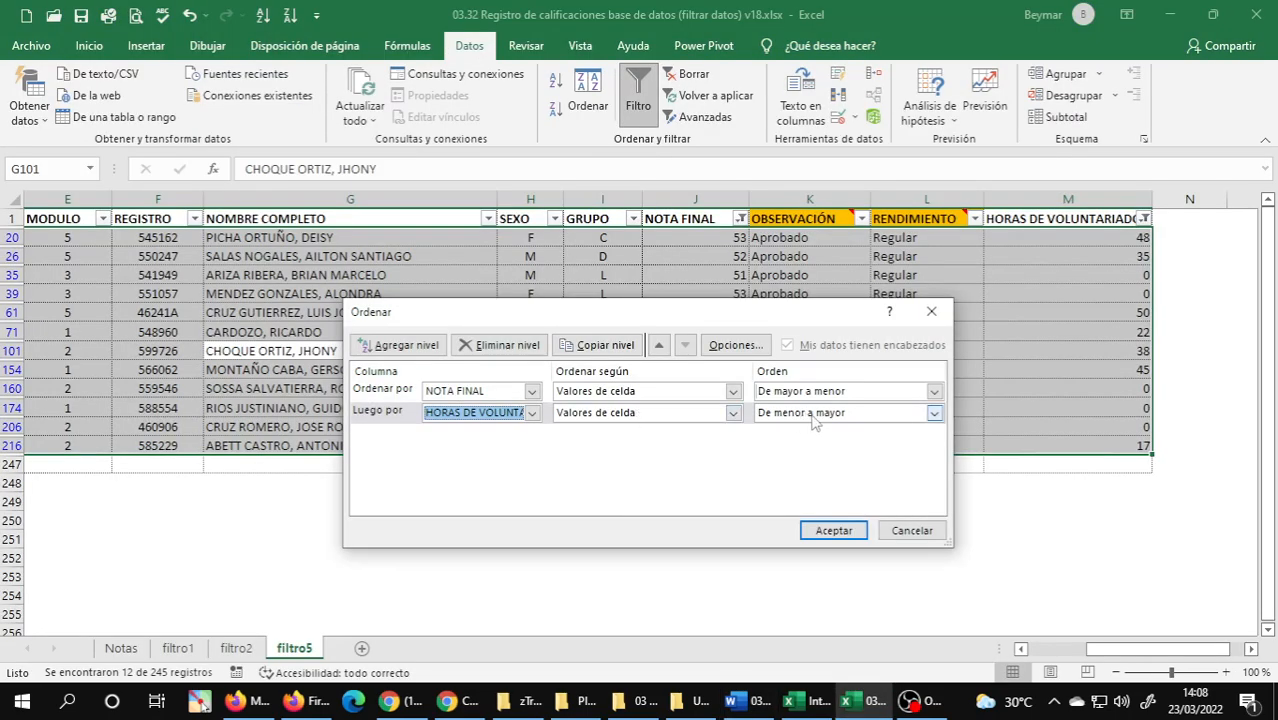
left_click(836, 530)
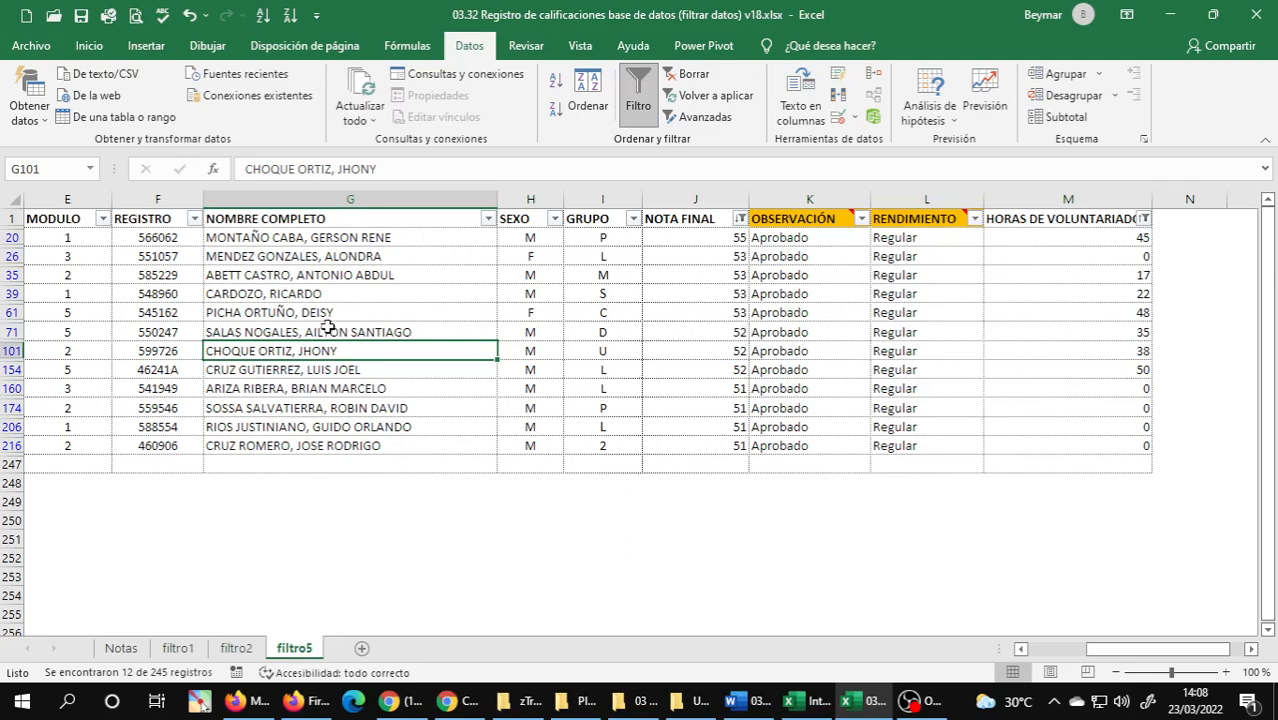
Compare the sorted filtro5 rows with exercise 5 in the Word guide, examining HORAS DE VOLUNTARIADO within each NOTA FINAL group.
left_click(752, 700)
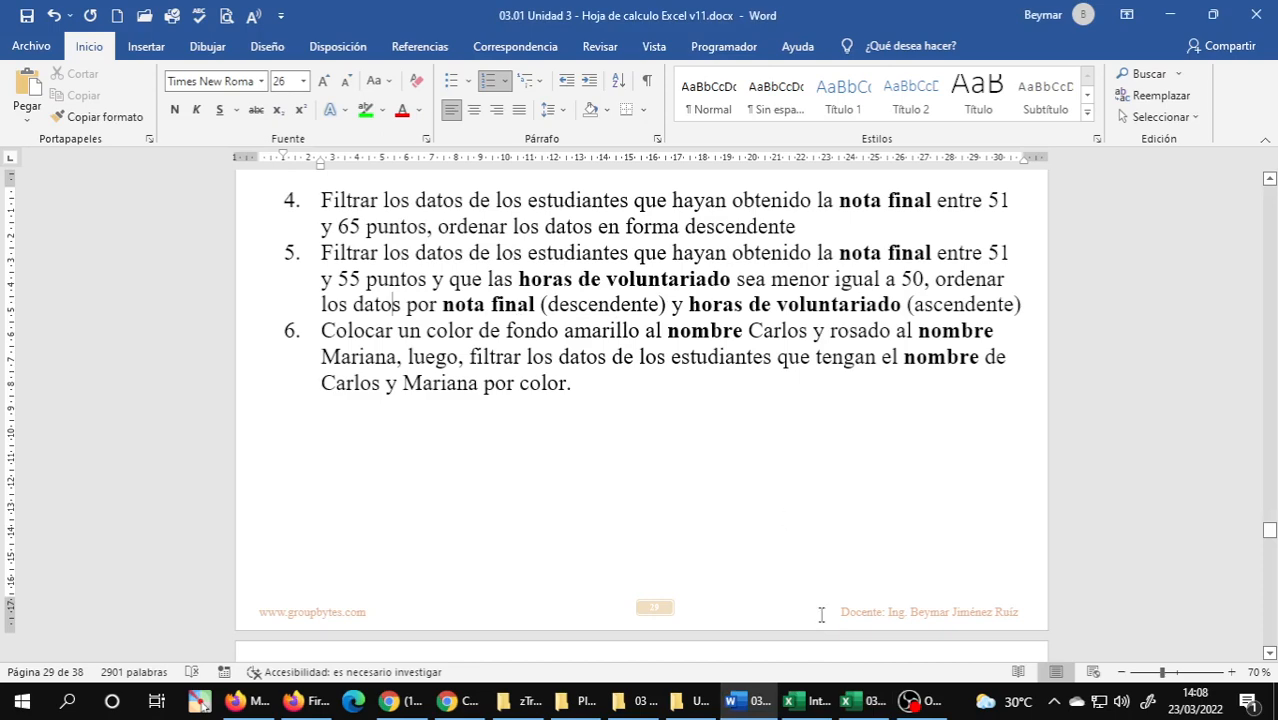
mouse_move(866, 700)
left_click(925, 625)
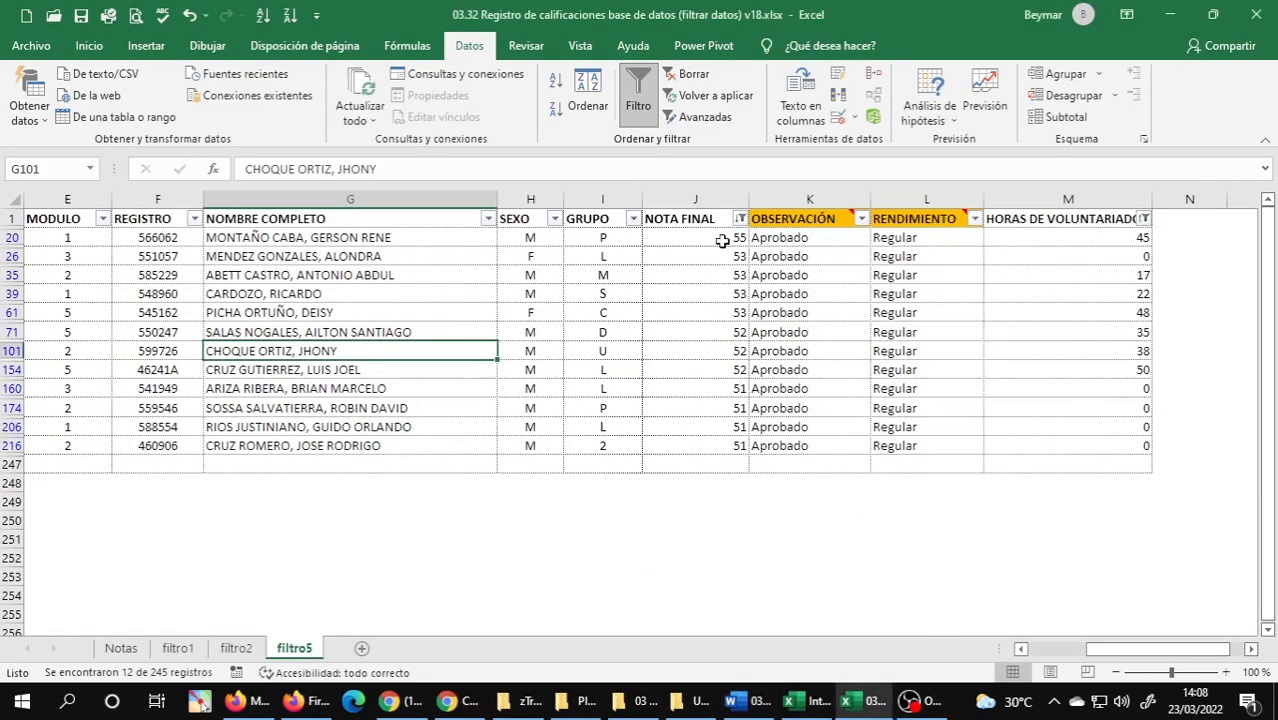
left_click_drag(722, 241, 722, 440)
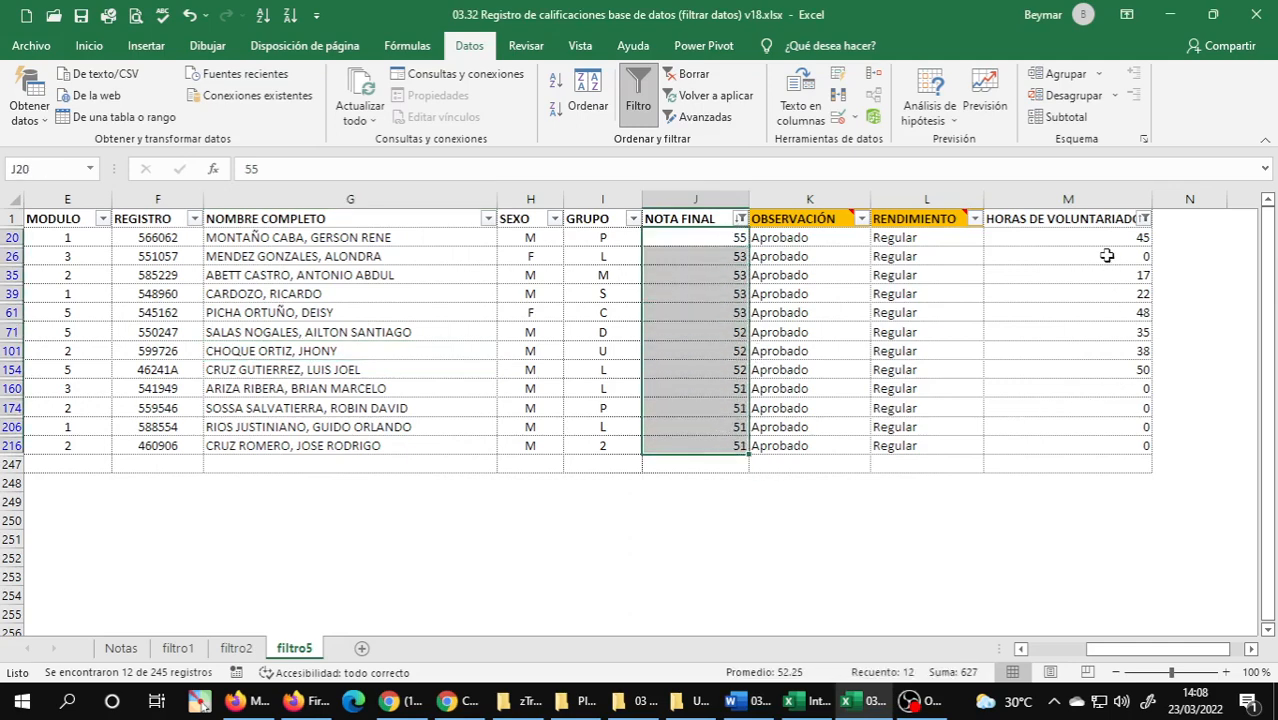
left_click(1008, 339)
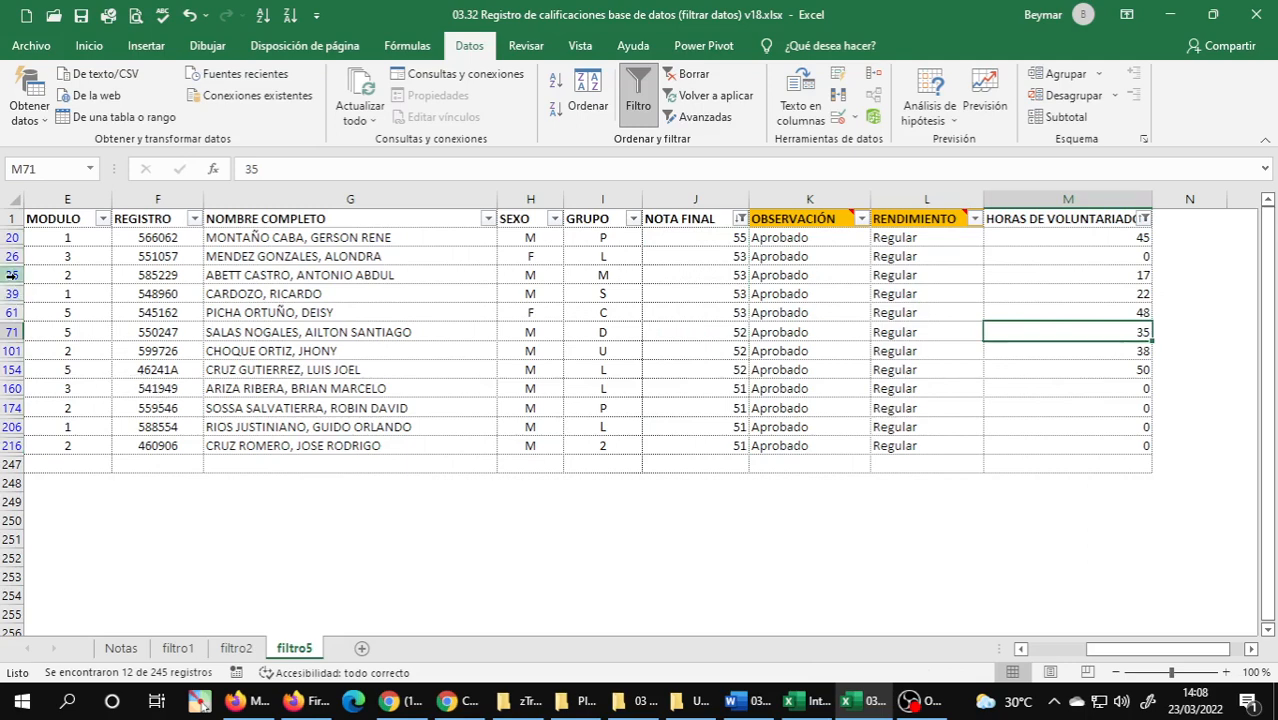
left_click_drag(12, 257, 9, 312)
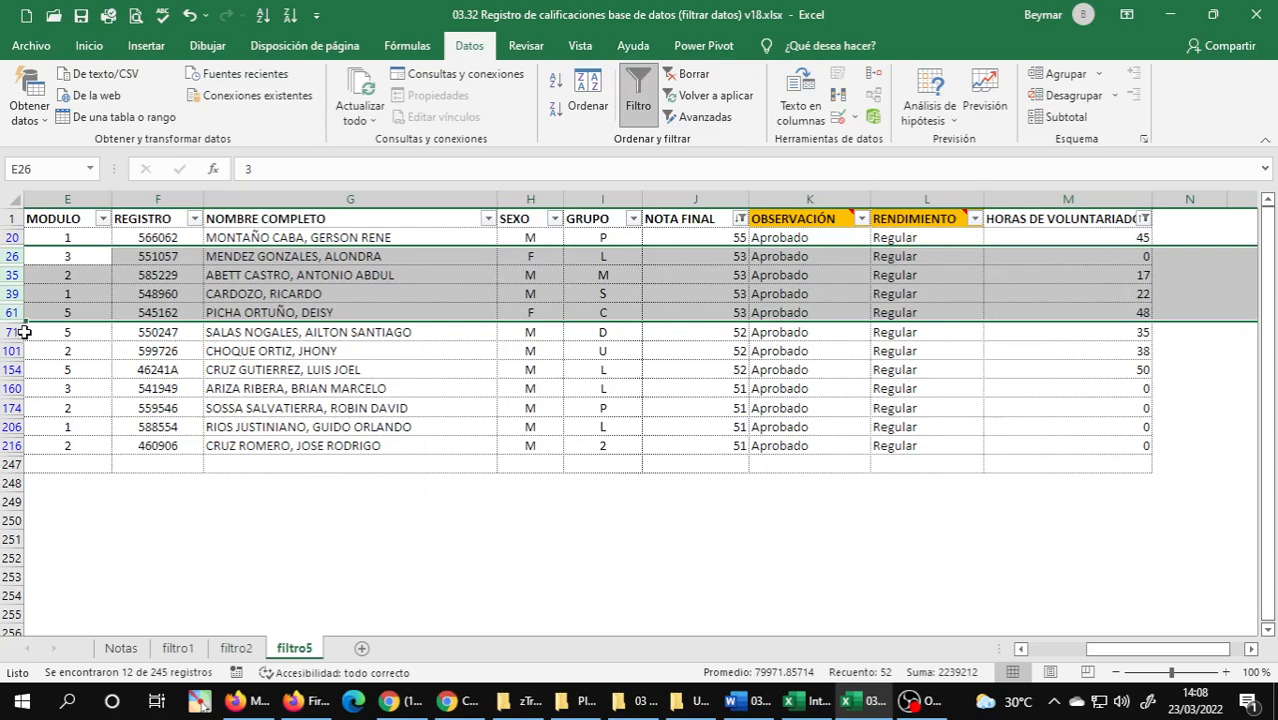
left_click_drag(14, 333, 15, 369)
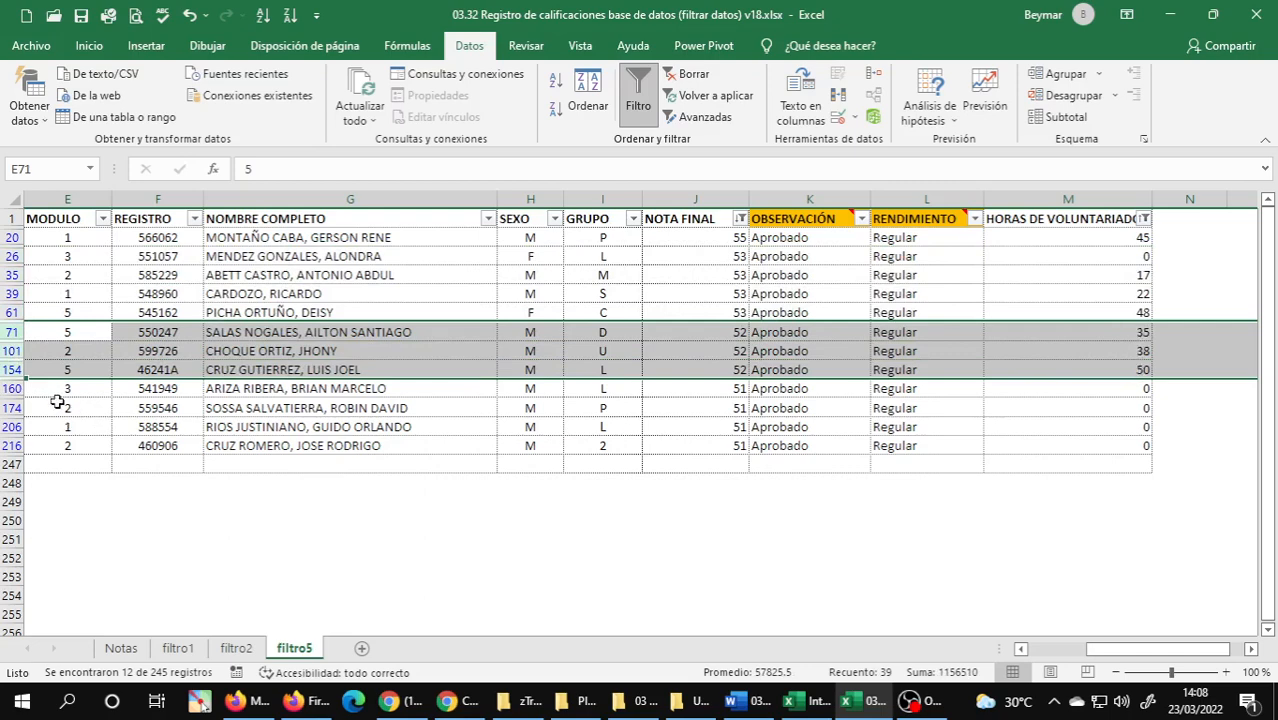
left_click_drag(13, 388, 13, 445)
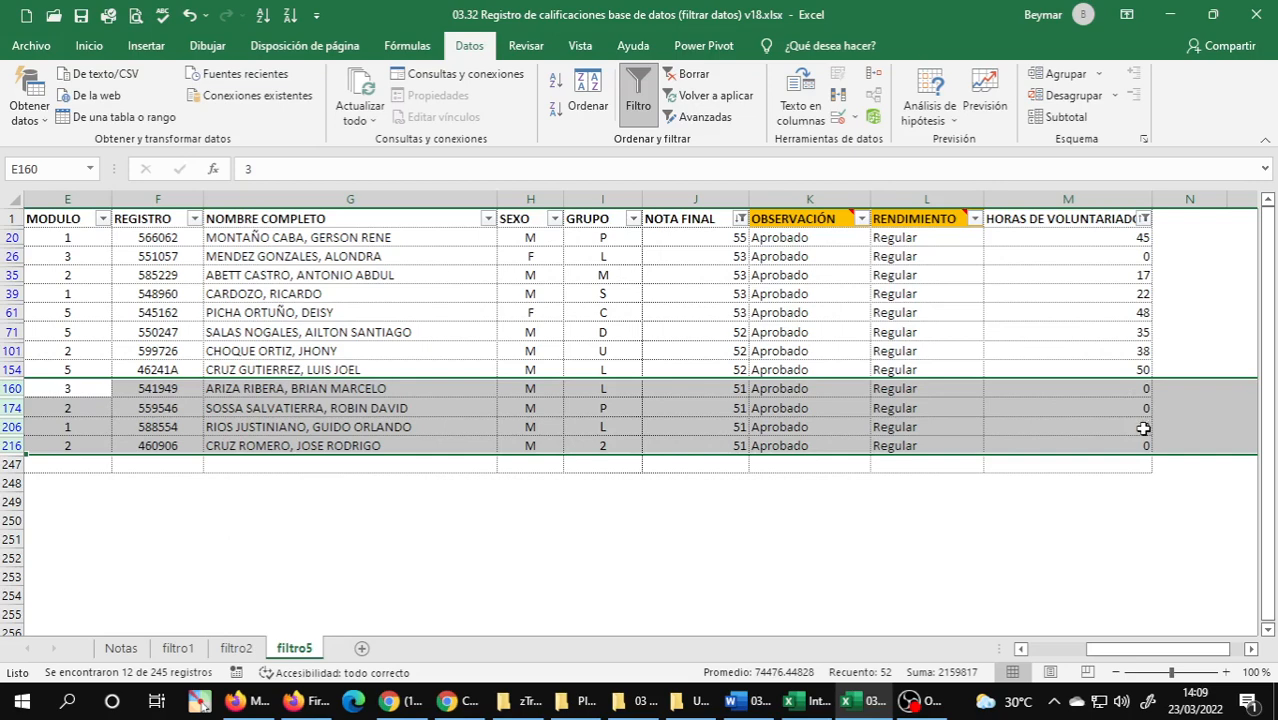
left_click(586, 335)
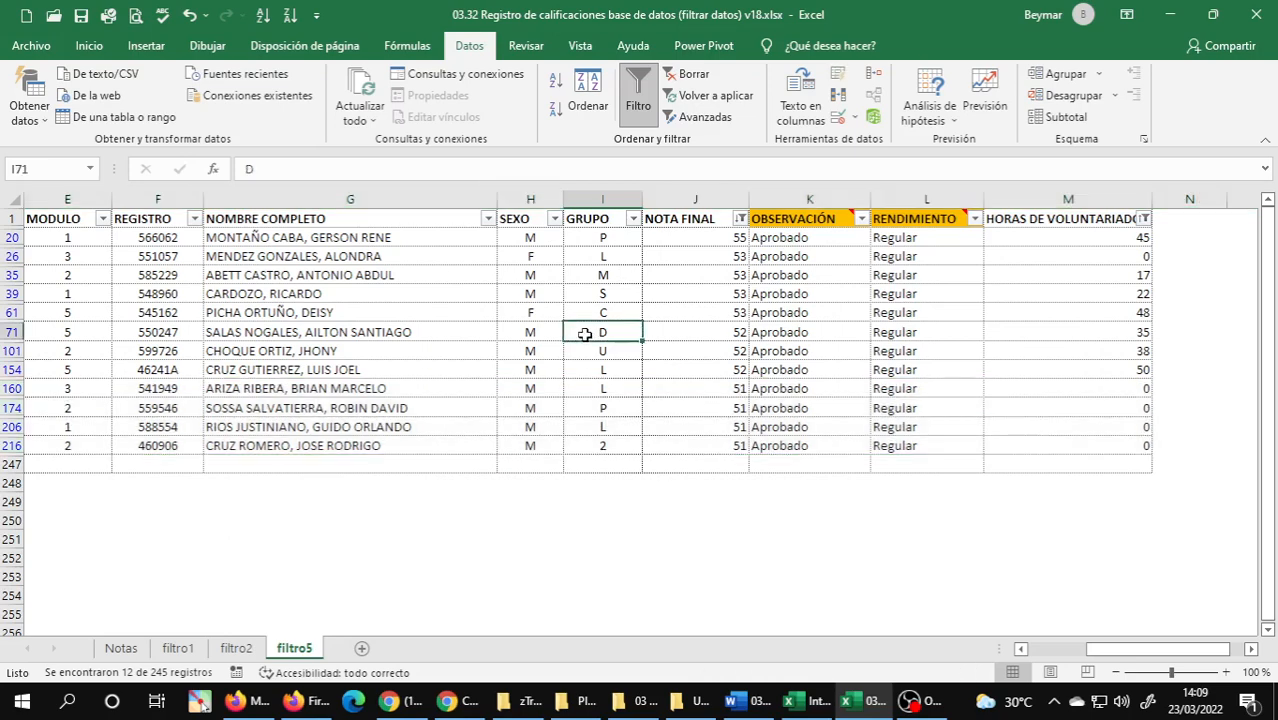
key("ctrl+Home")
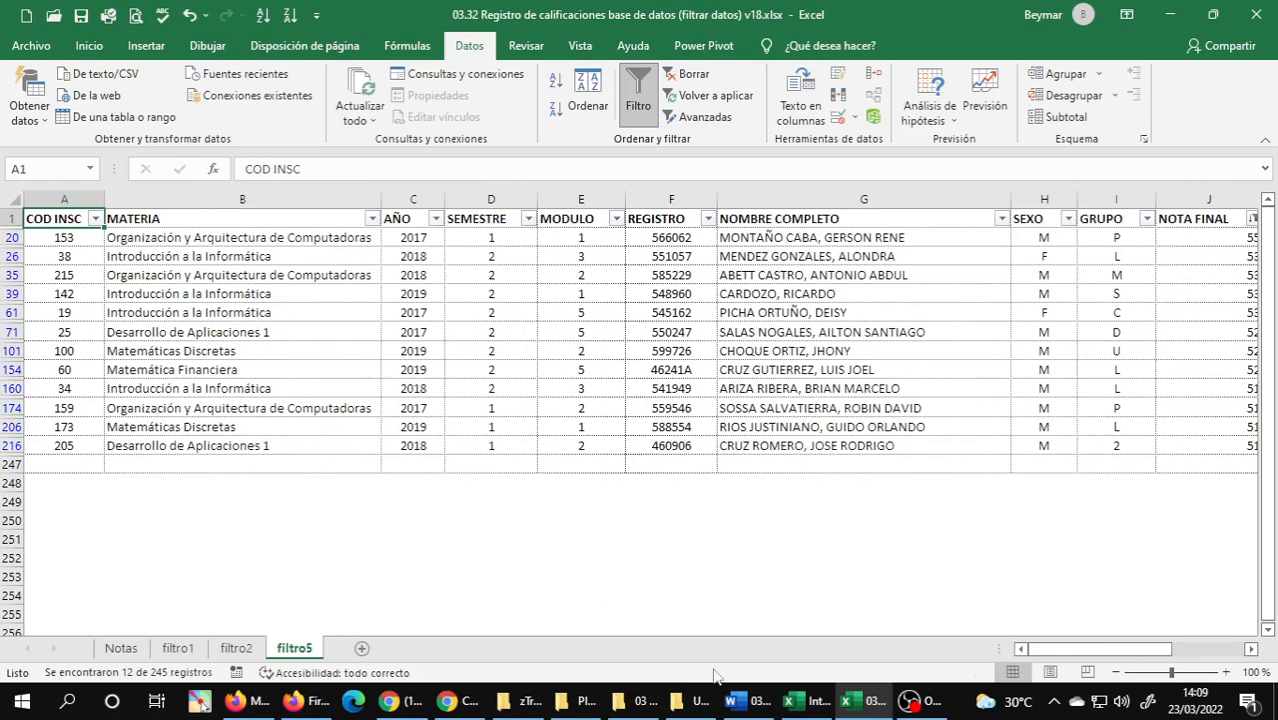
Snip the Filtrar Datos section with exercises 1 to 3 from the Word guide and send the image in the open WhatsApp chat.
left_click(748, 700)
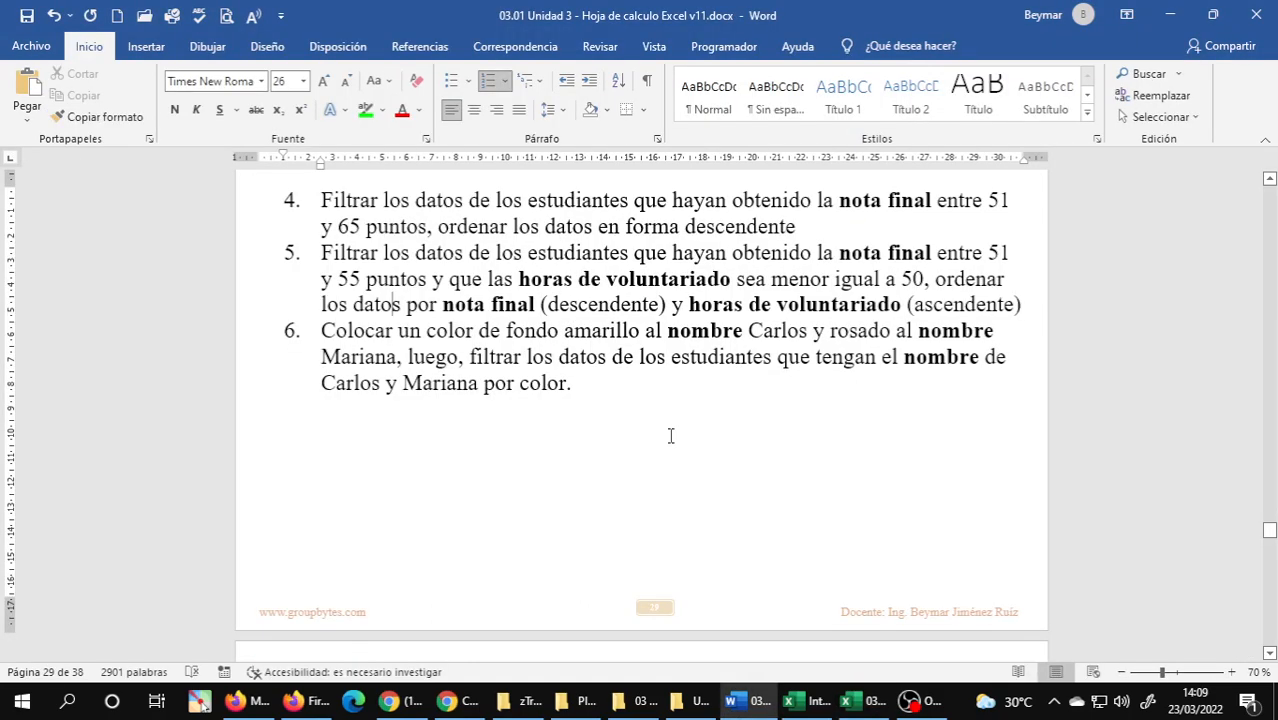
scroll(553, 416, "up", 1)
scroll(553, 416, "up", 1)
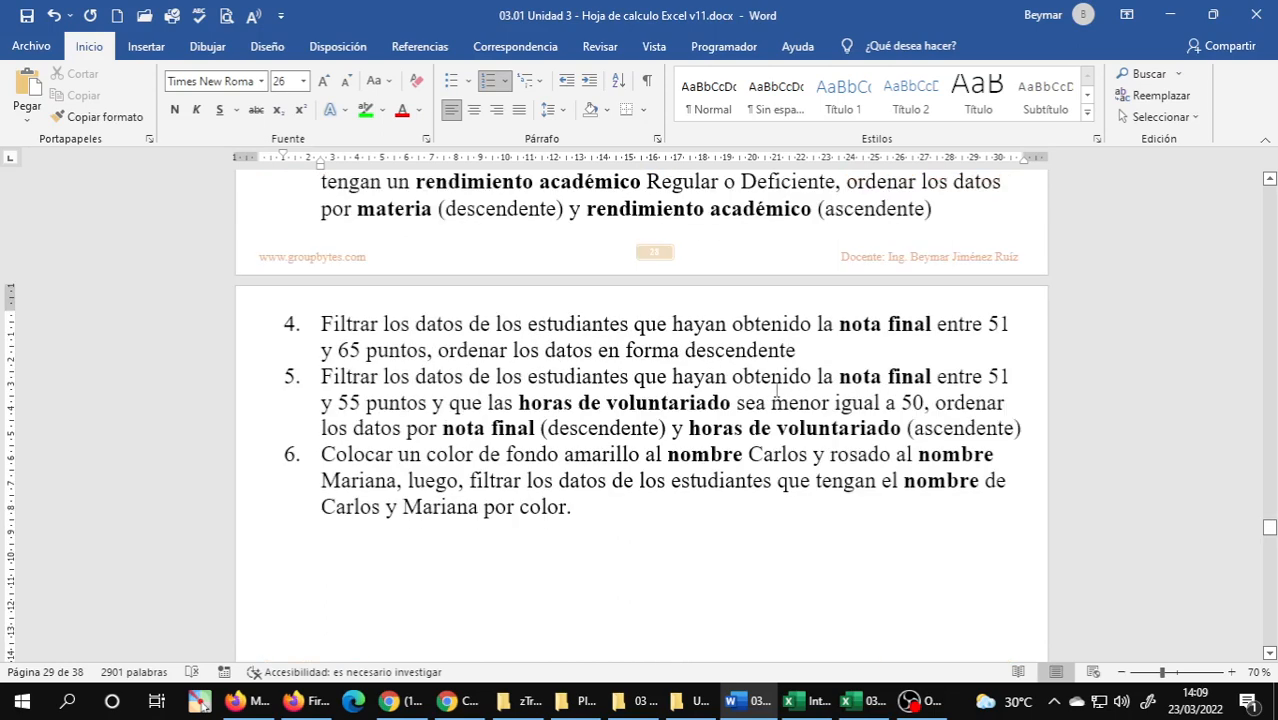
scroll(777, 392, "up", 2)
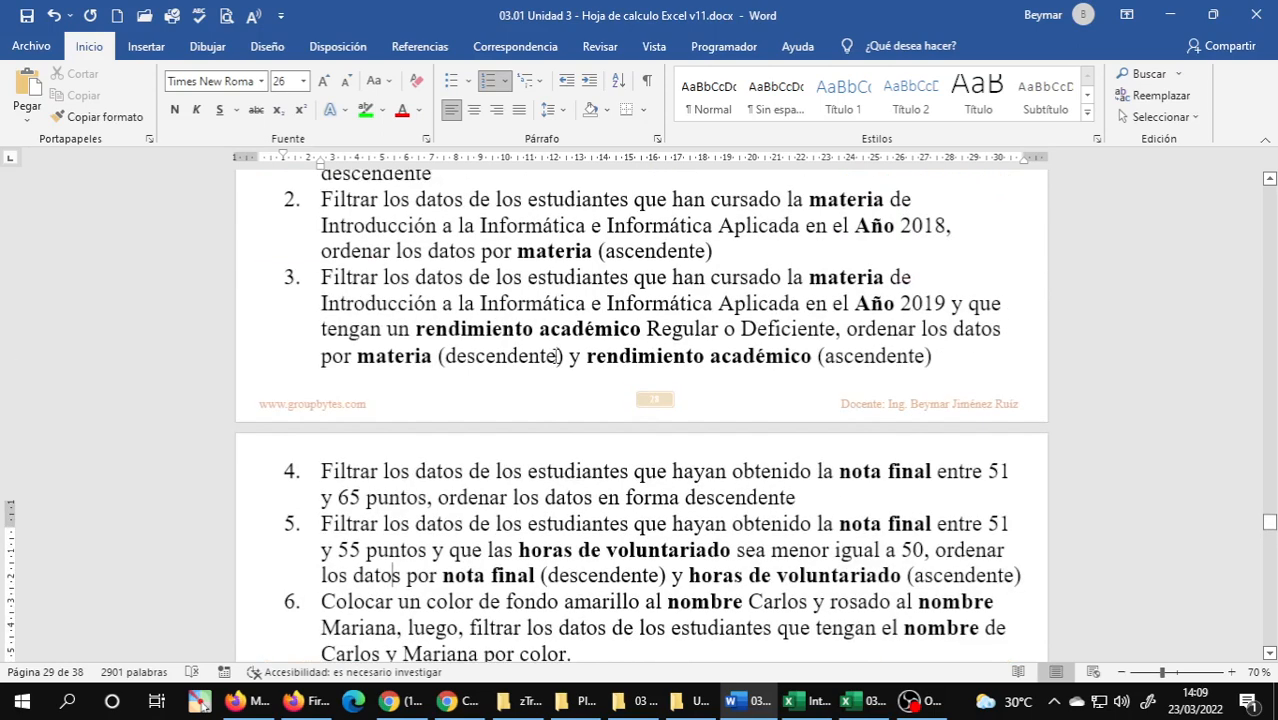
scroll(557, 356, "up", 3)
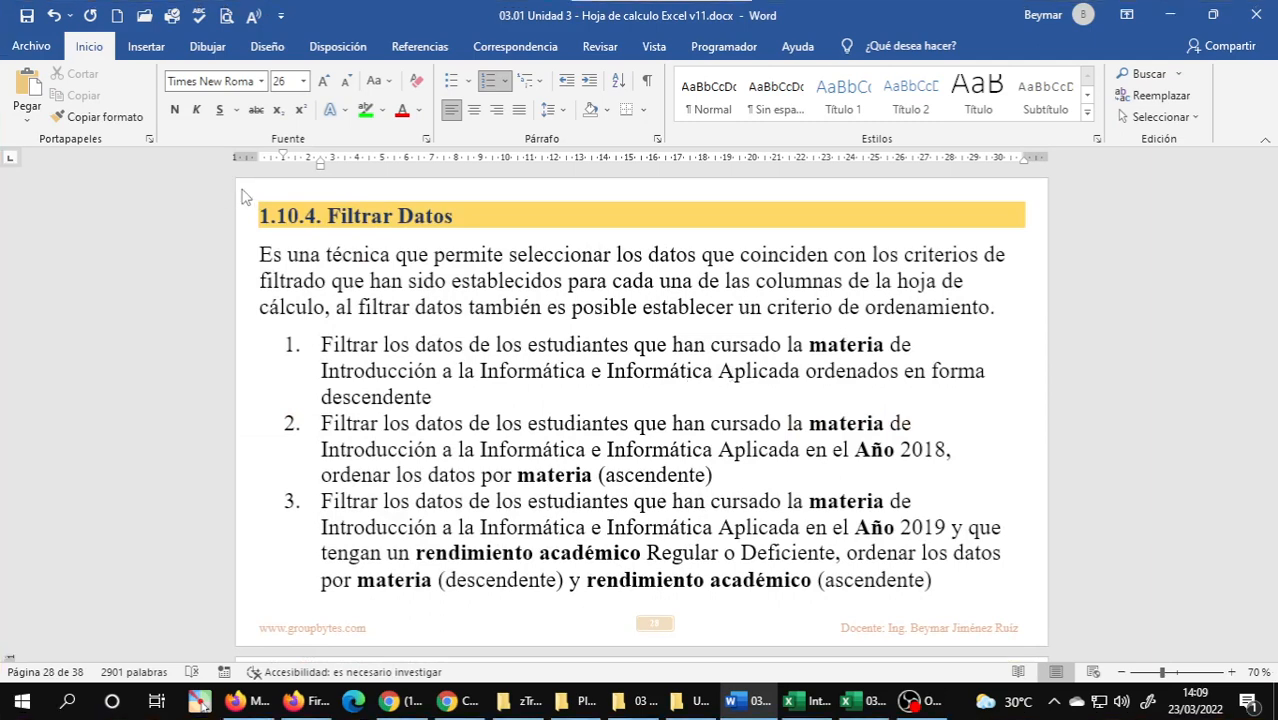
key("super+shift+s")
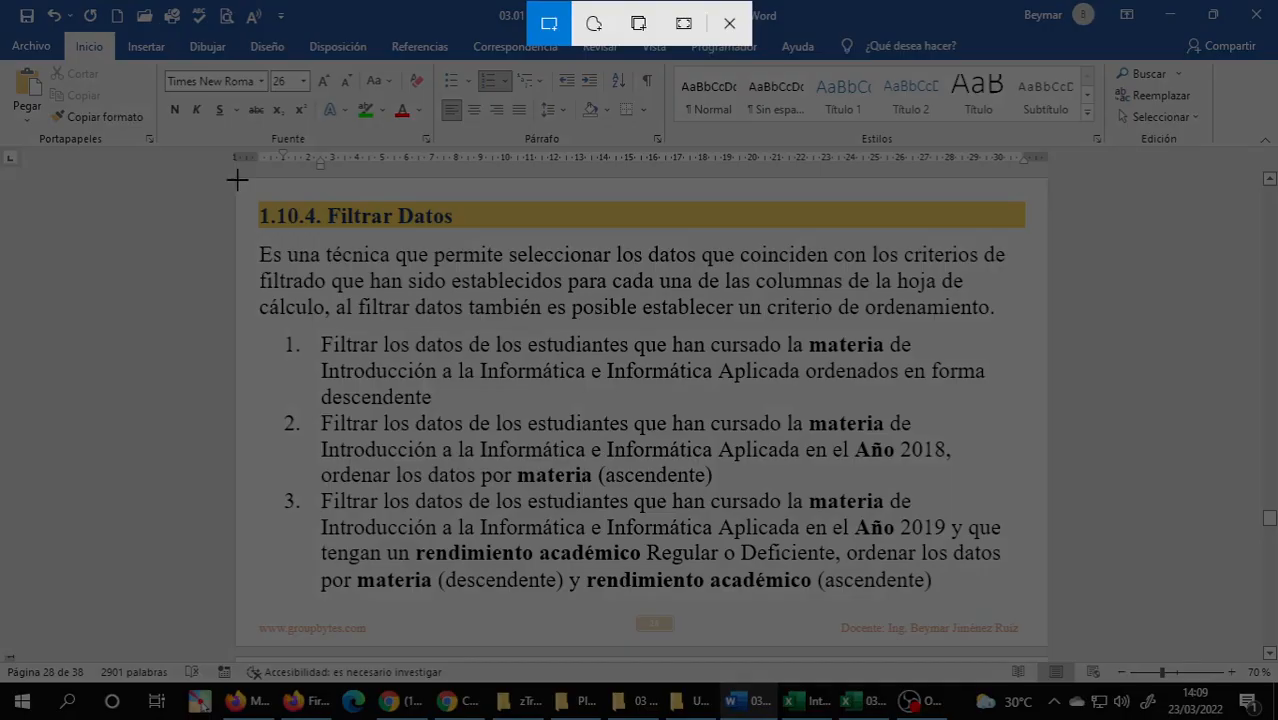
left_click_drag(237, 180, 1041, 620)
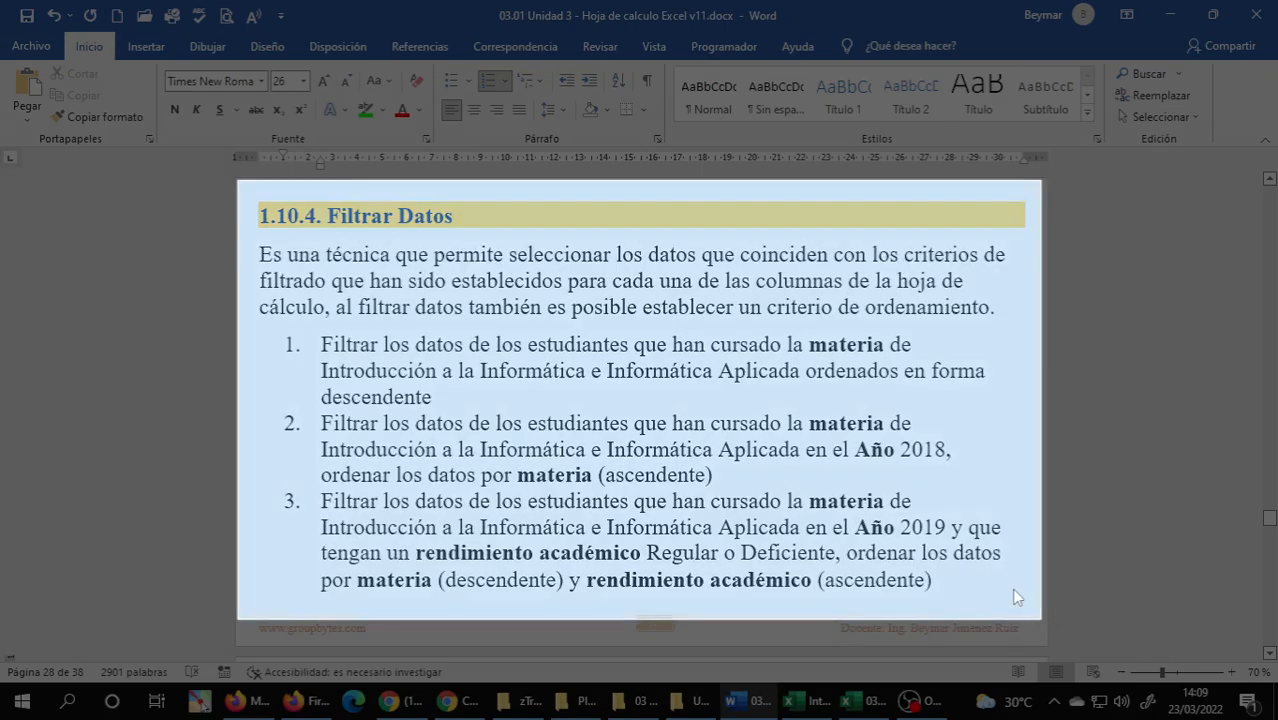
left_click(428, 704)
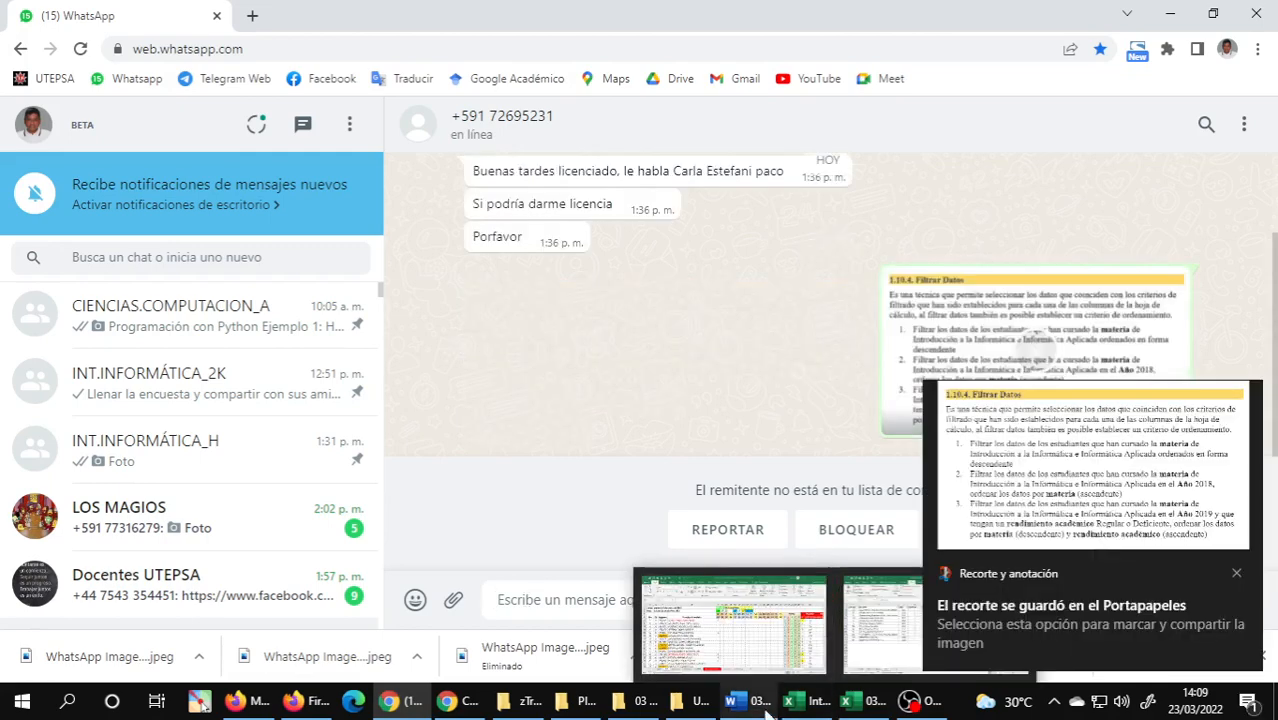
Snip exercises 4 to 6 of the Filtrar Datos section from the Word guide and send the image in the open WhatsApp chat.
left_click(765, 706)
scroll(553, 467, "down", 3)
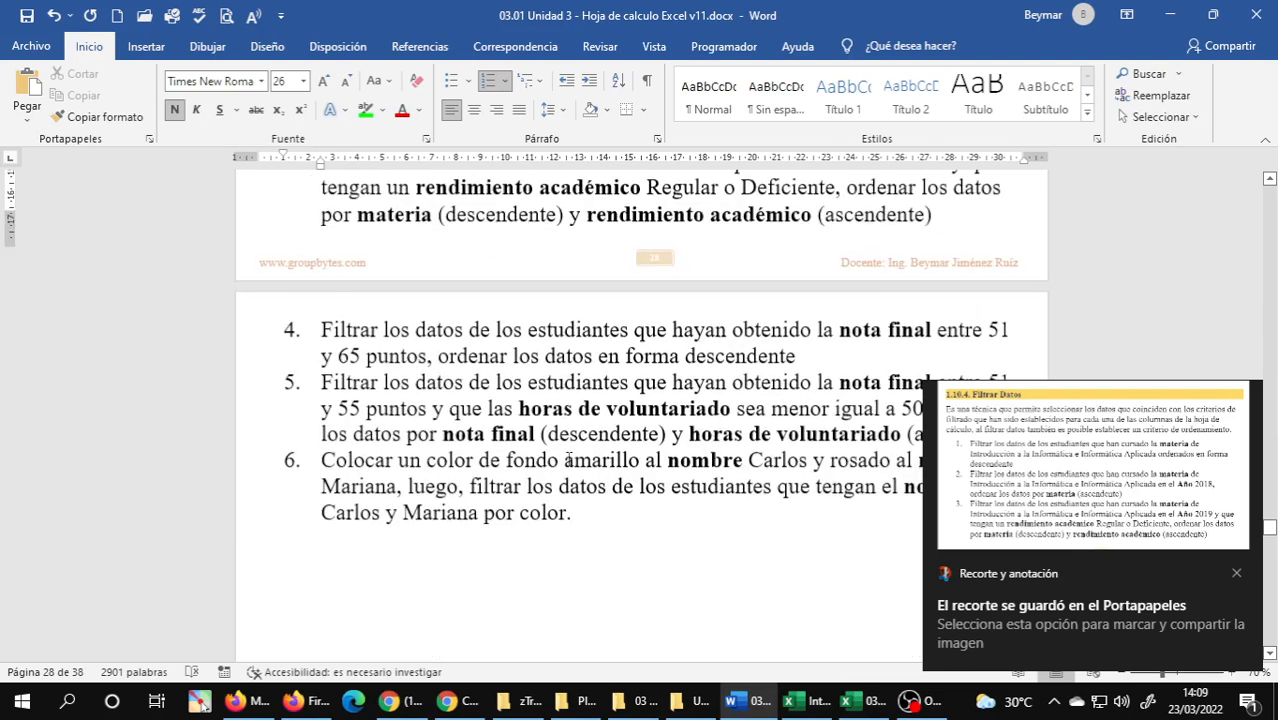
scroll(568, 460, "down", 1)
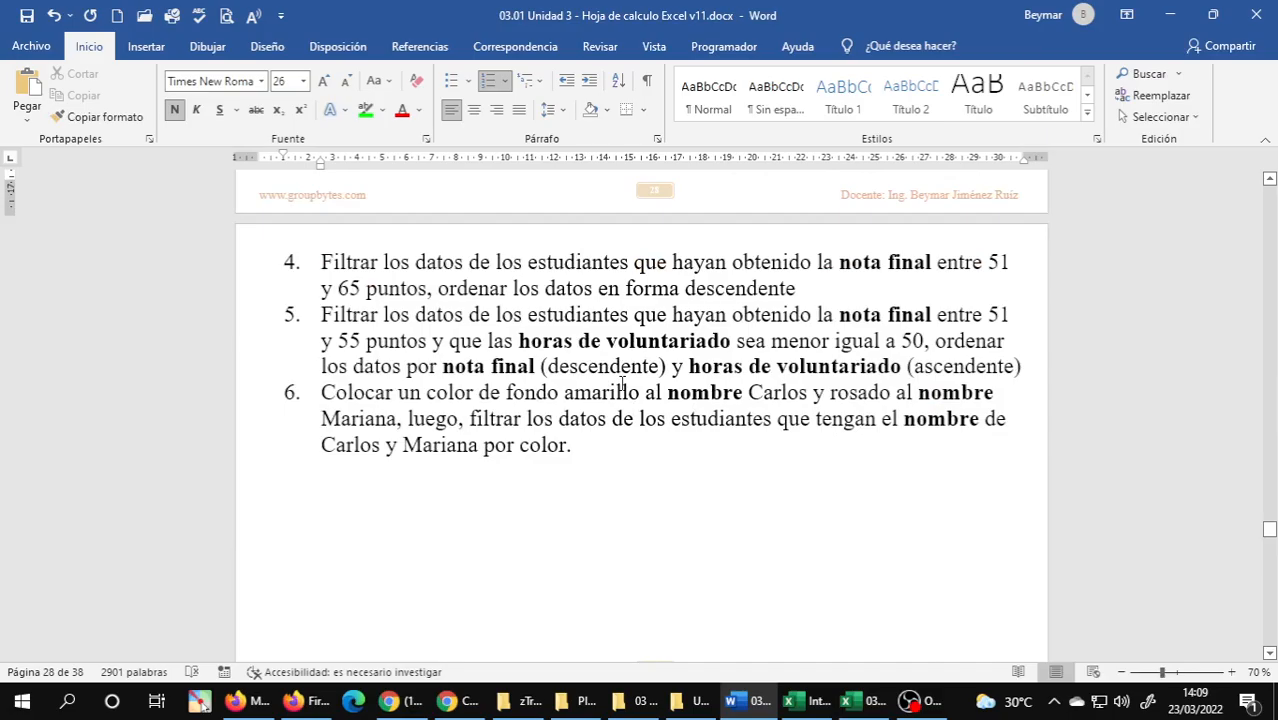
key("super+shift+s")
mouse_move(238, 226)
left_mouse_down()
mouse_move(1005, 405)
mouse_move(1035, 421)
mouse_move(1038, 472)
left_mouse_up()
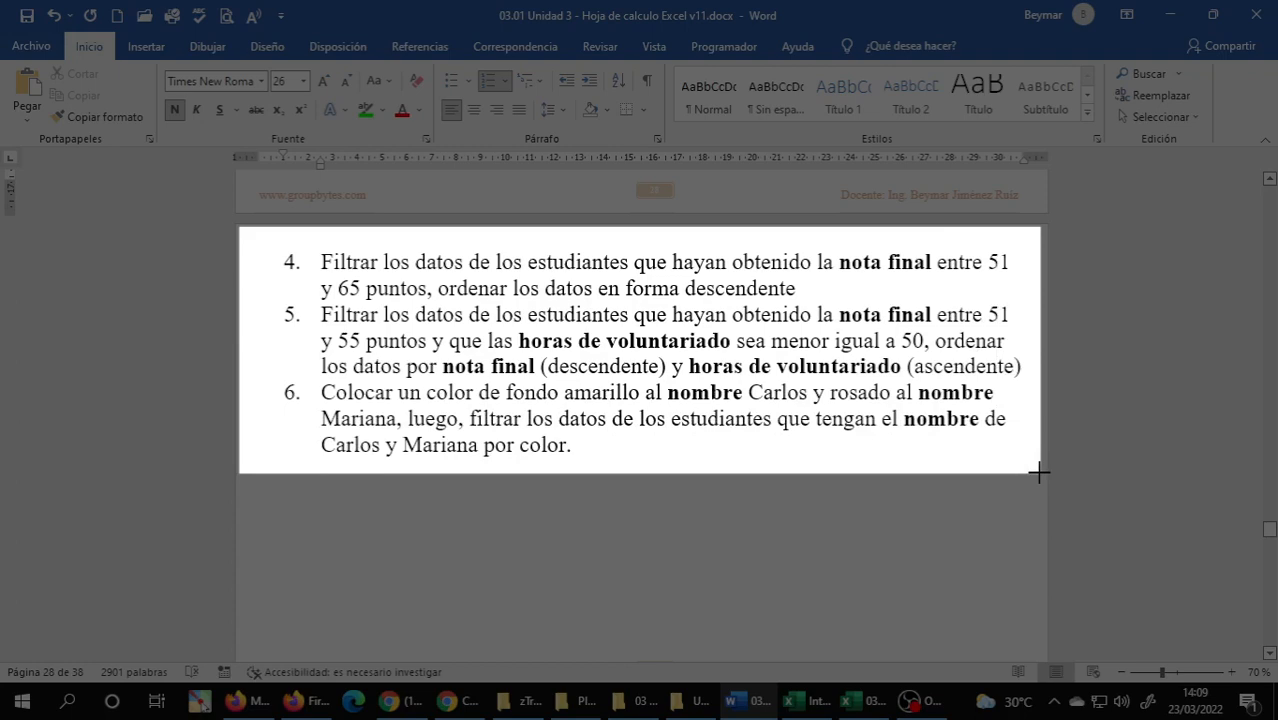
left_click_drag(1038, 472, 1038, 472)
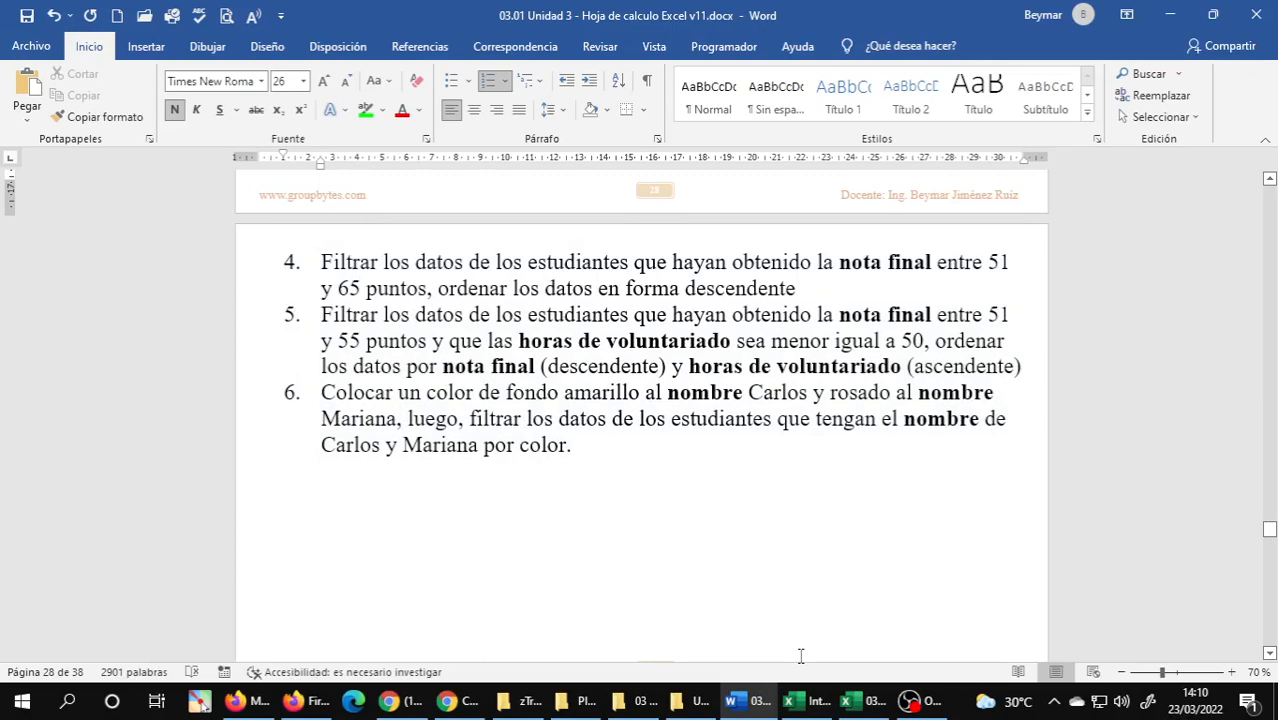
key("alt+Tab")
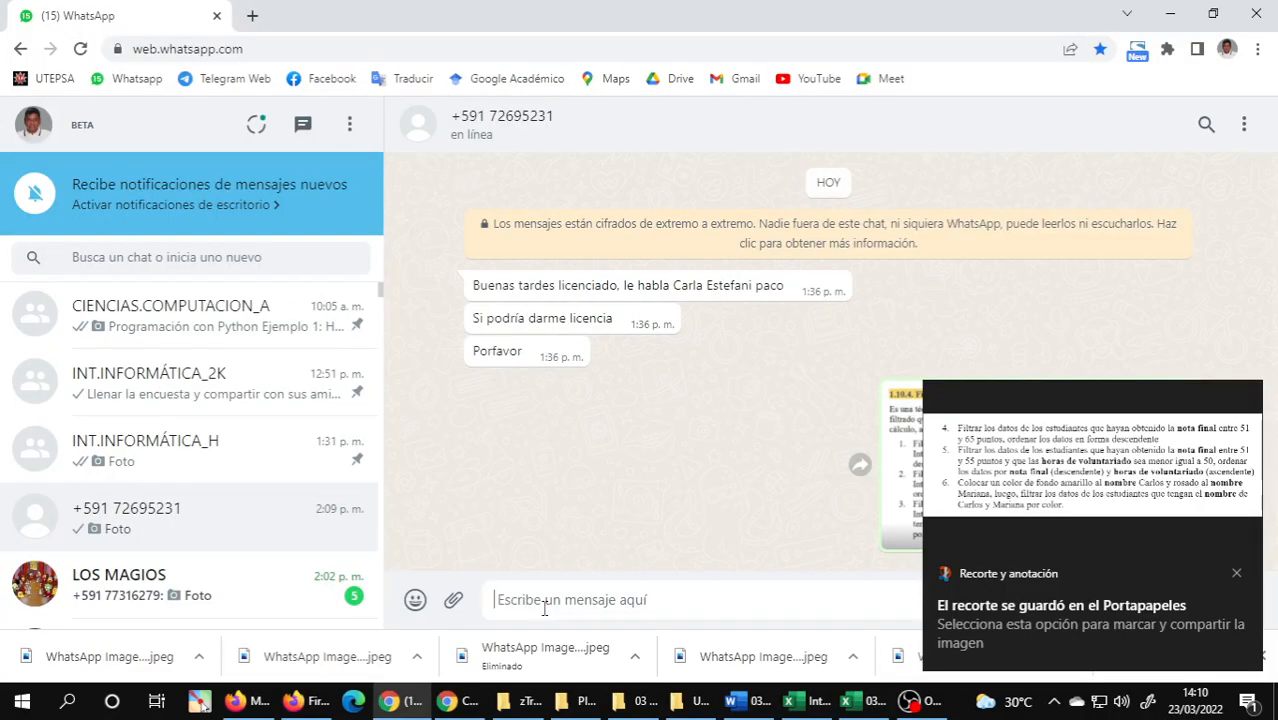
key("ctrl+v")
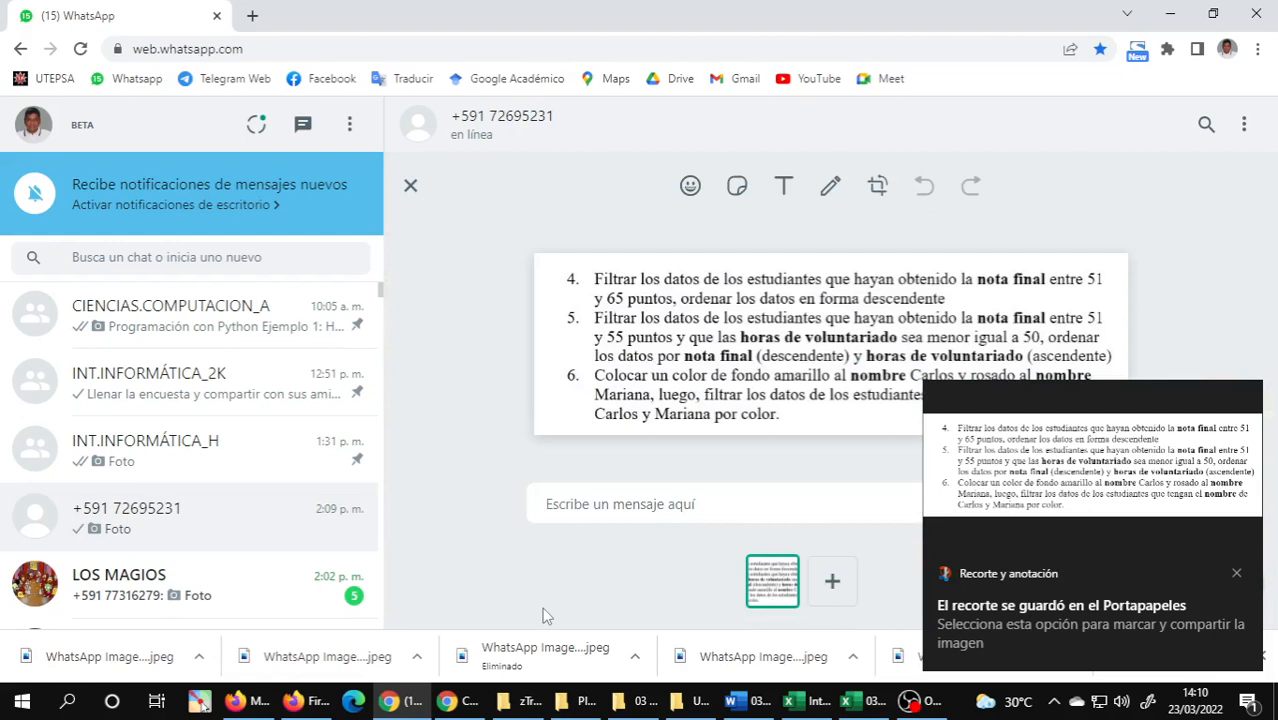
key("Return")
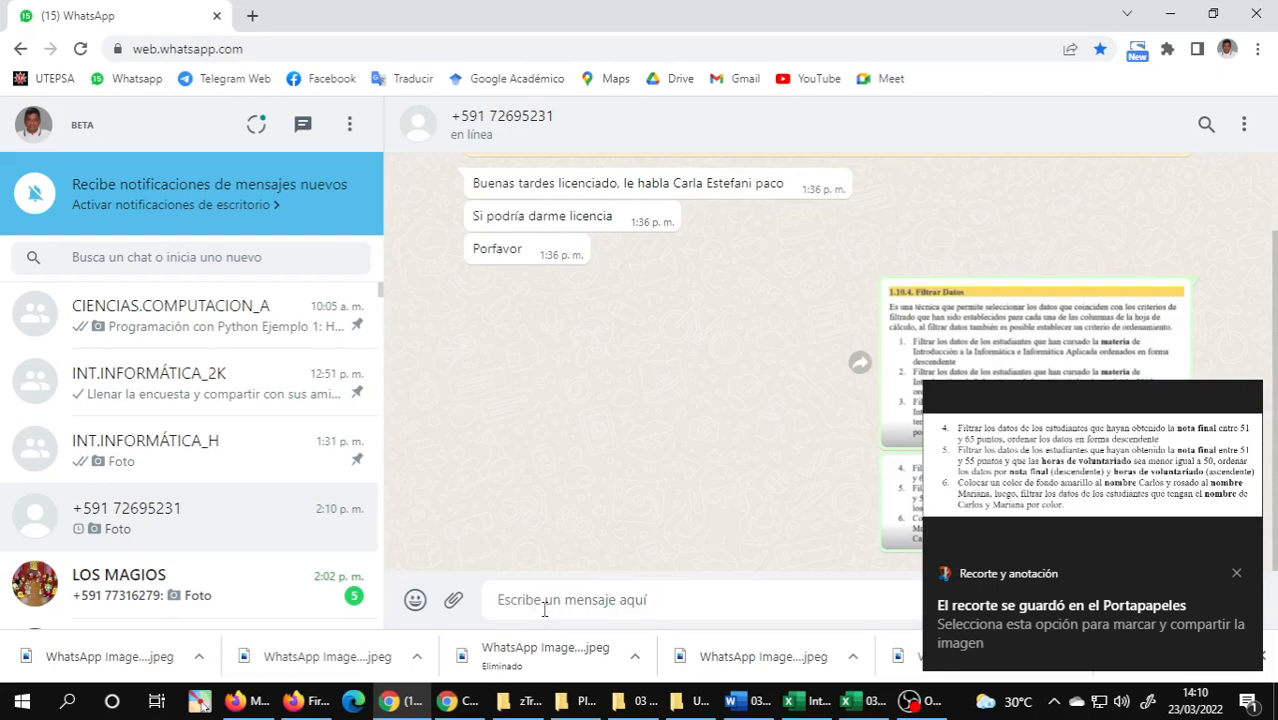
Check the INT.INFORMÁTICA_H group chat and view the sent image of exercises 1 to 3 in the individual chat.
left_click(400, 702)
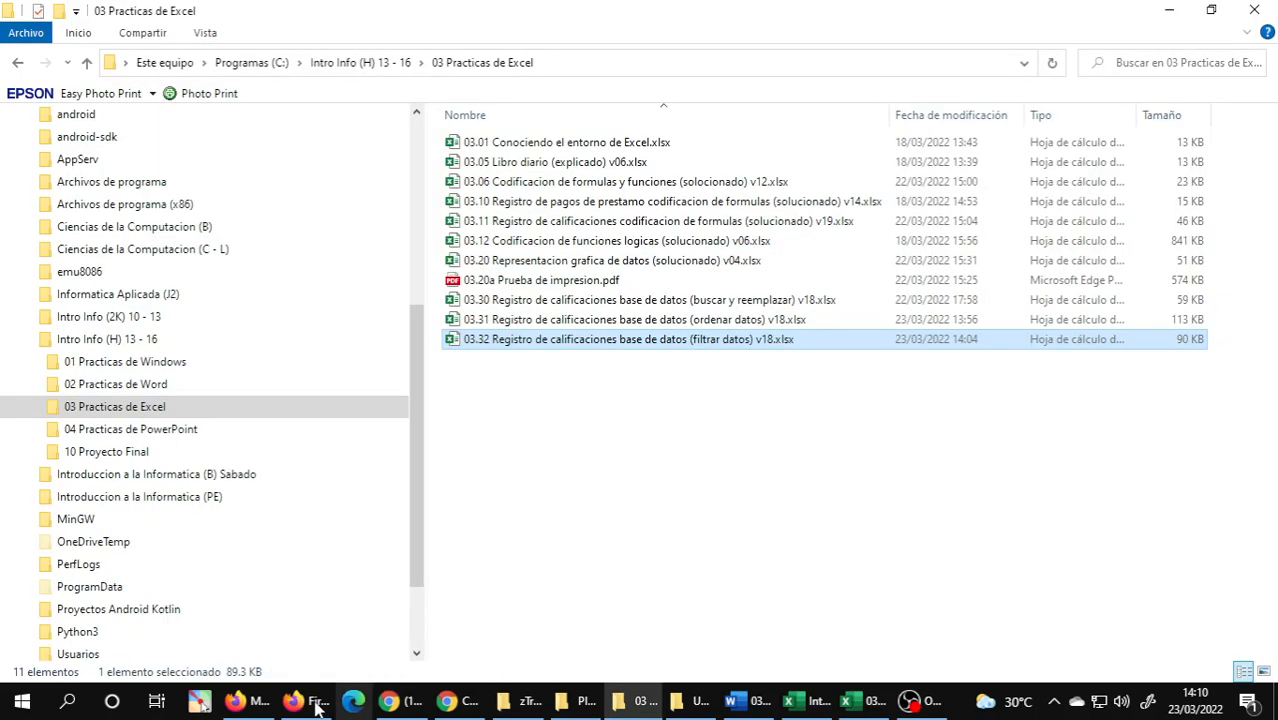
mouse_move(257, 708)
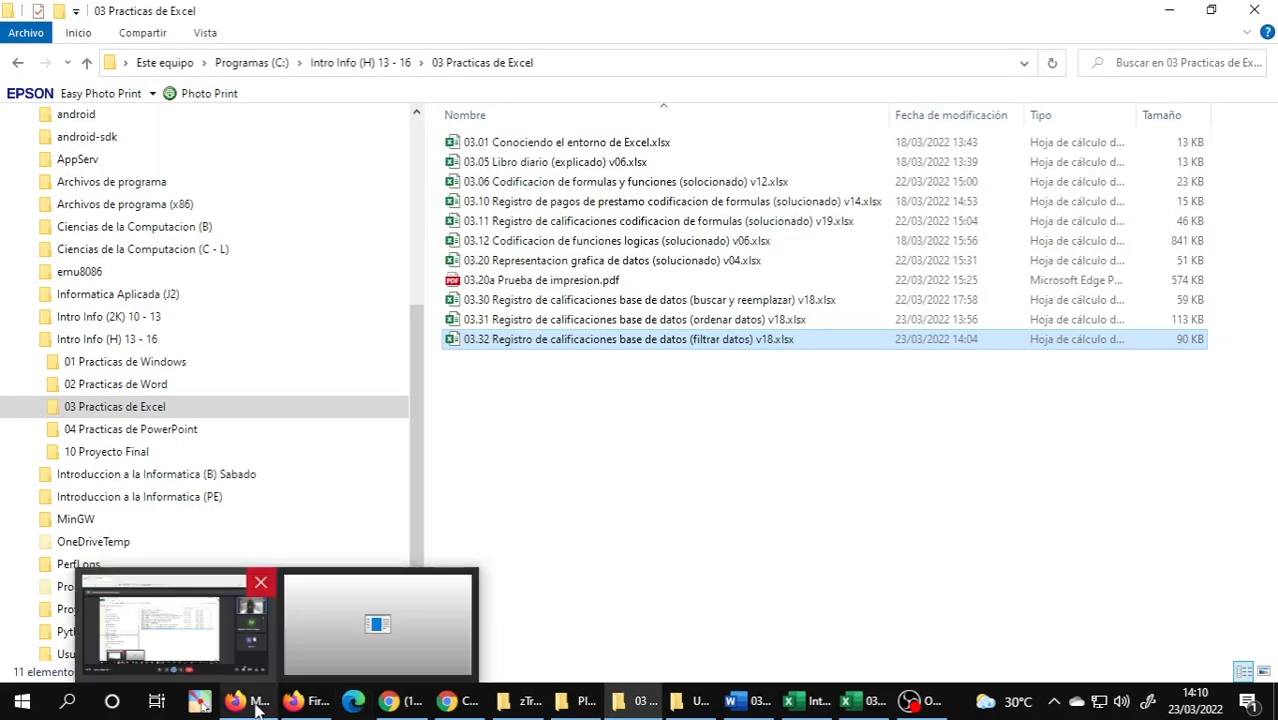
left_click(389, 701)
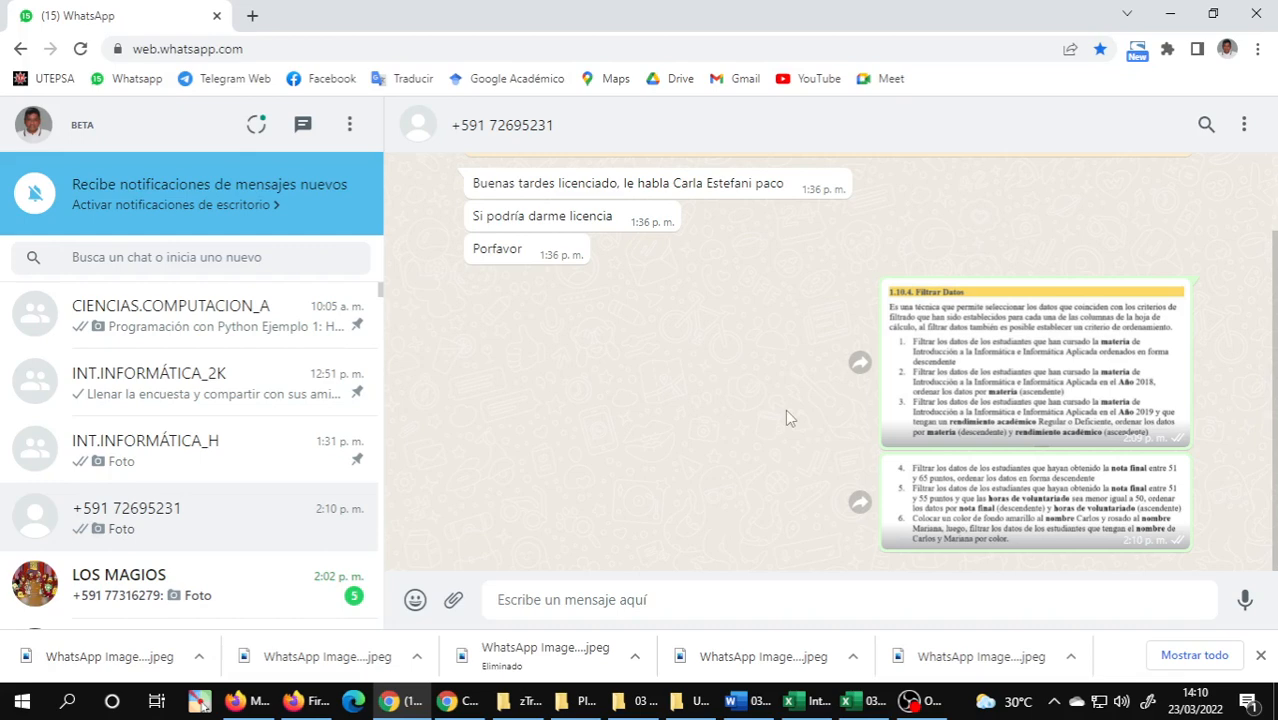
left_click(210, 456)
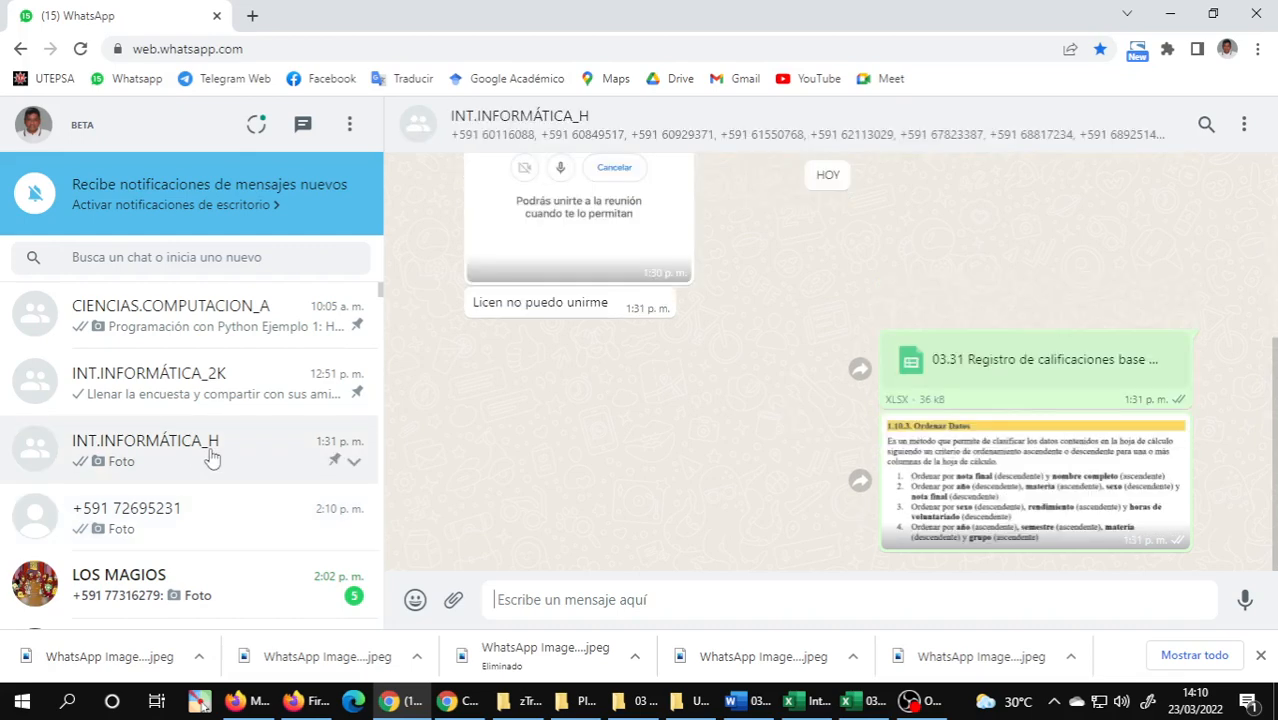
left_click(190, 521)
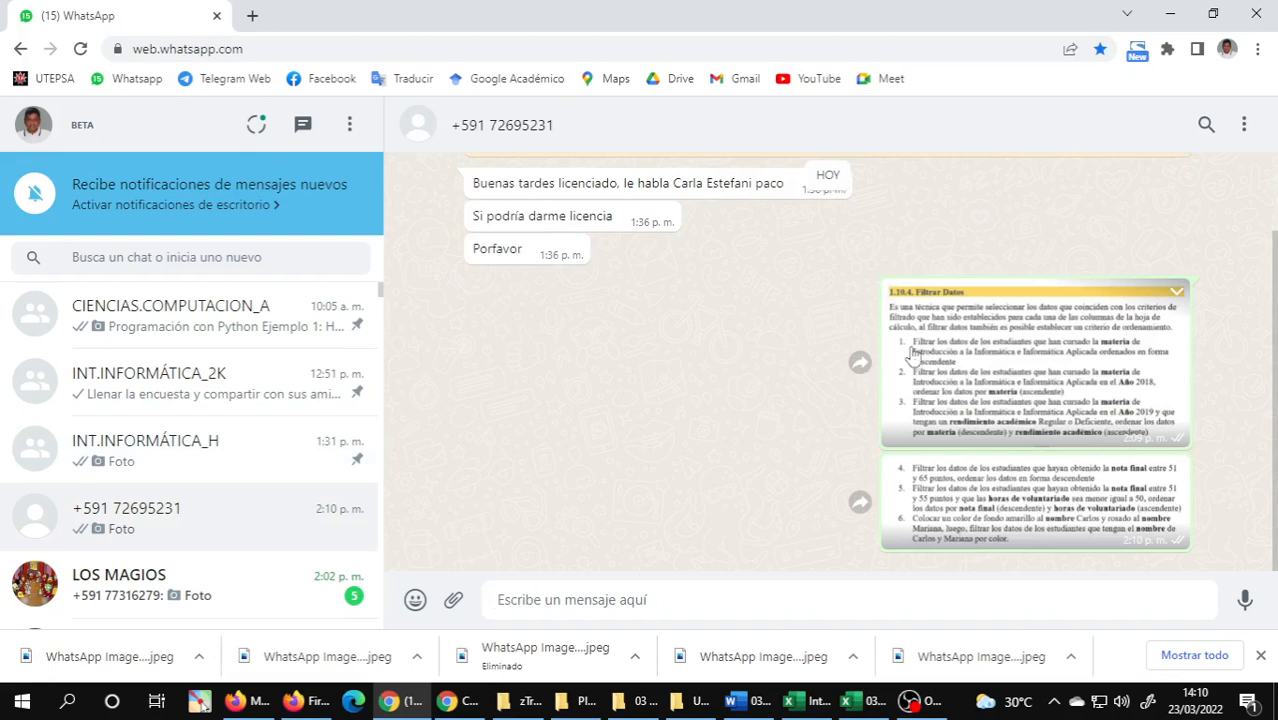
left_click(914, 354)
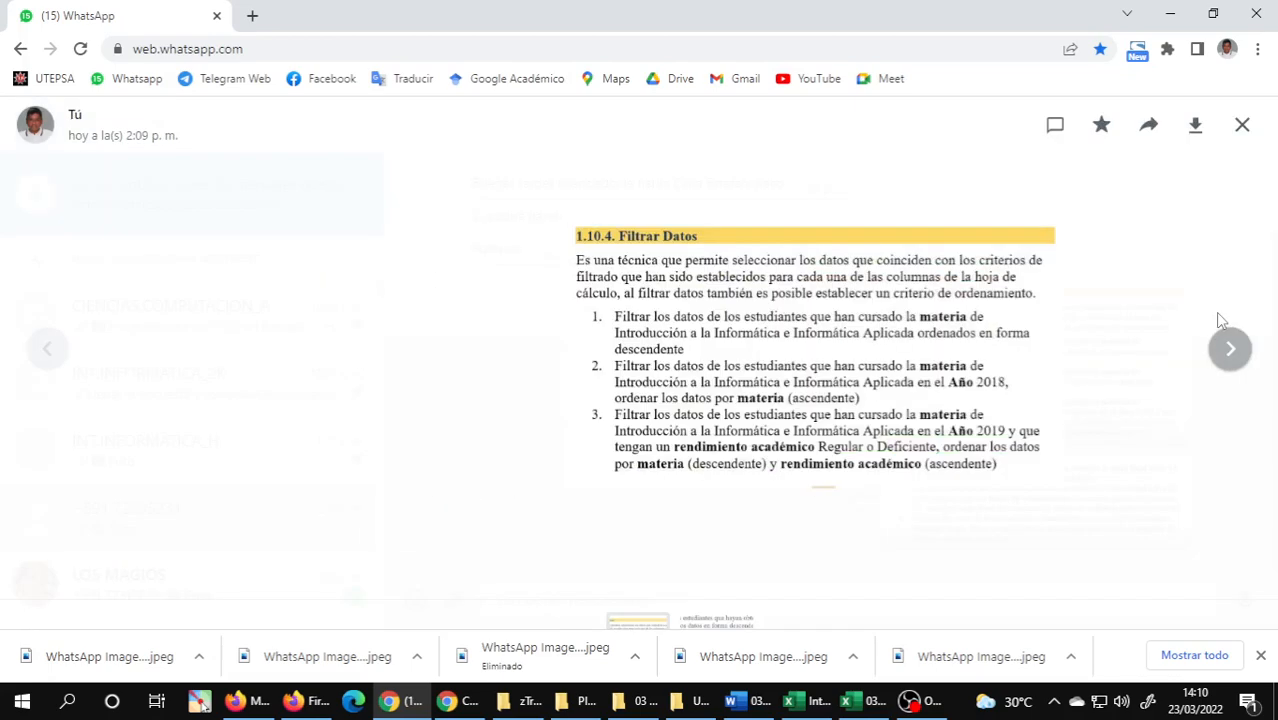
left_click(1218, 318)
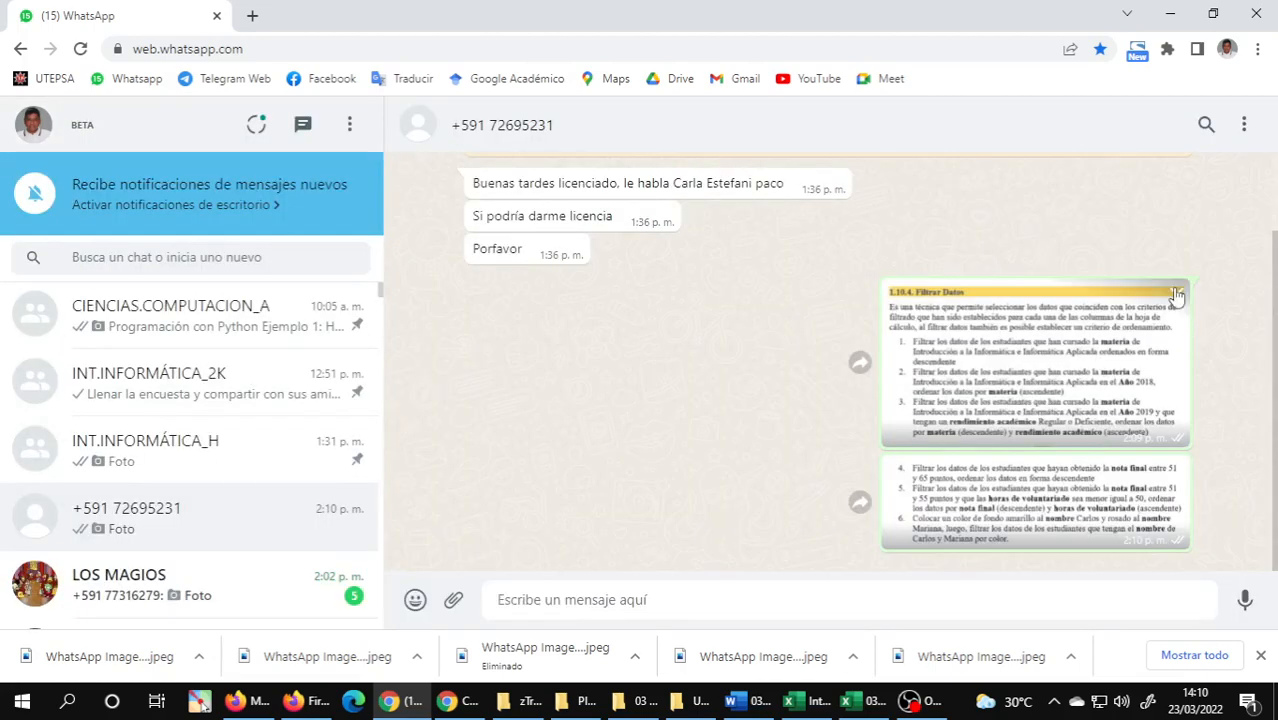
Forward both Filtrar Datos exercise images from the individual chat to the INT.INFORMÁTICA_H group.
left_click(1176, 292)
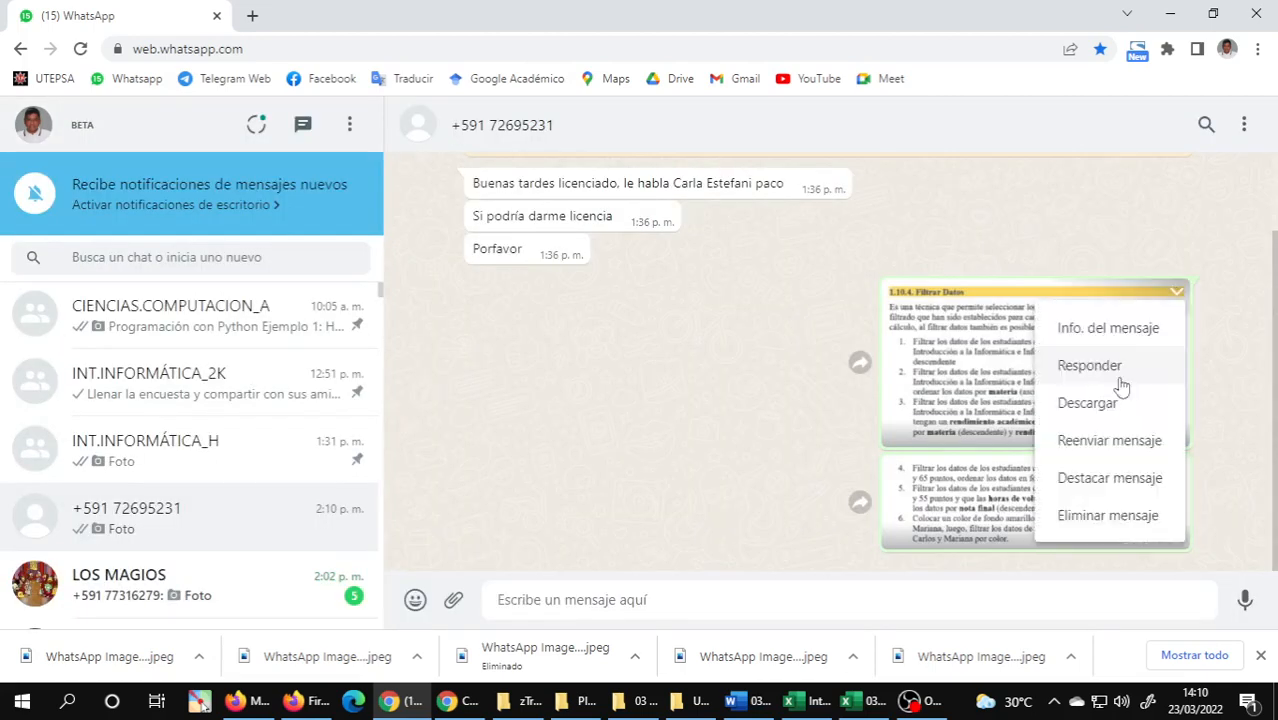
left_click(1109, 440)
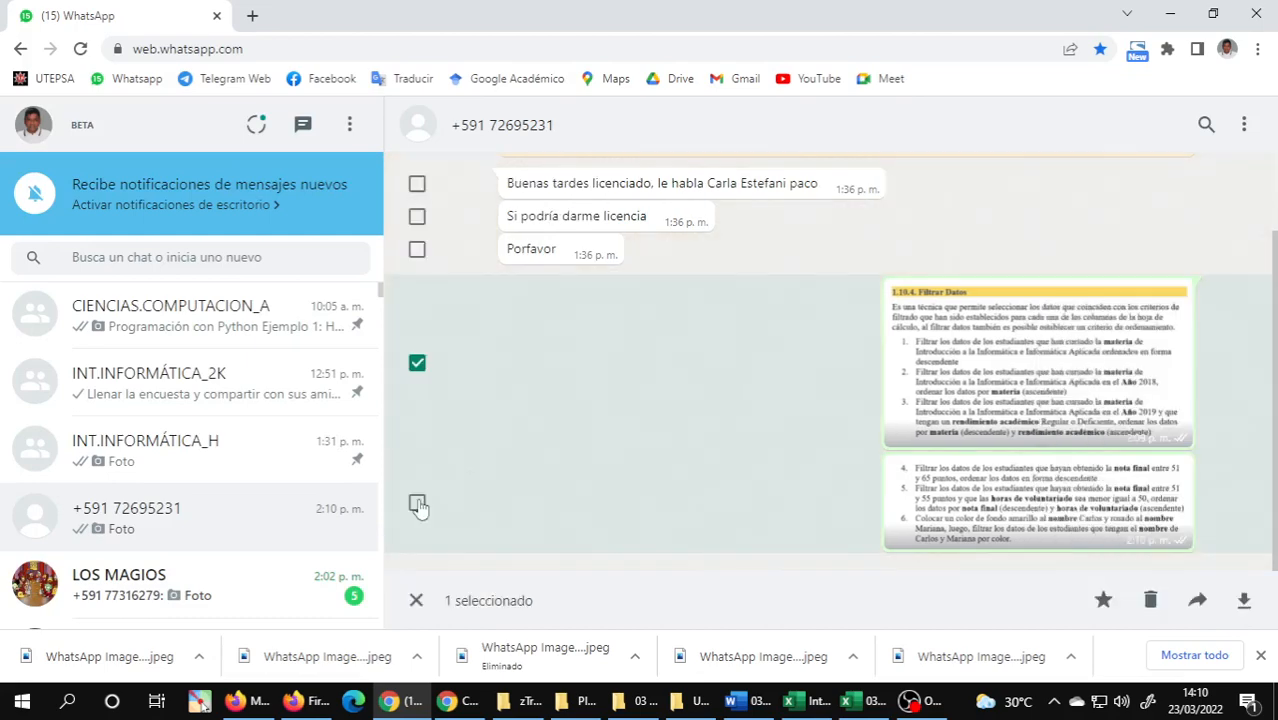
left_click(417, 504)
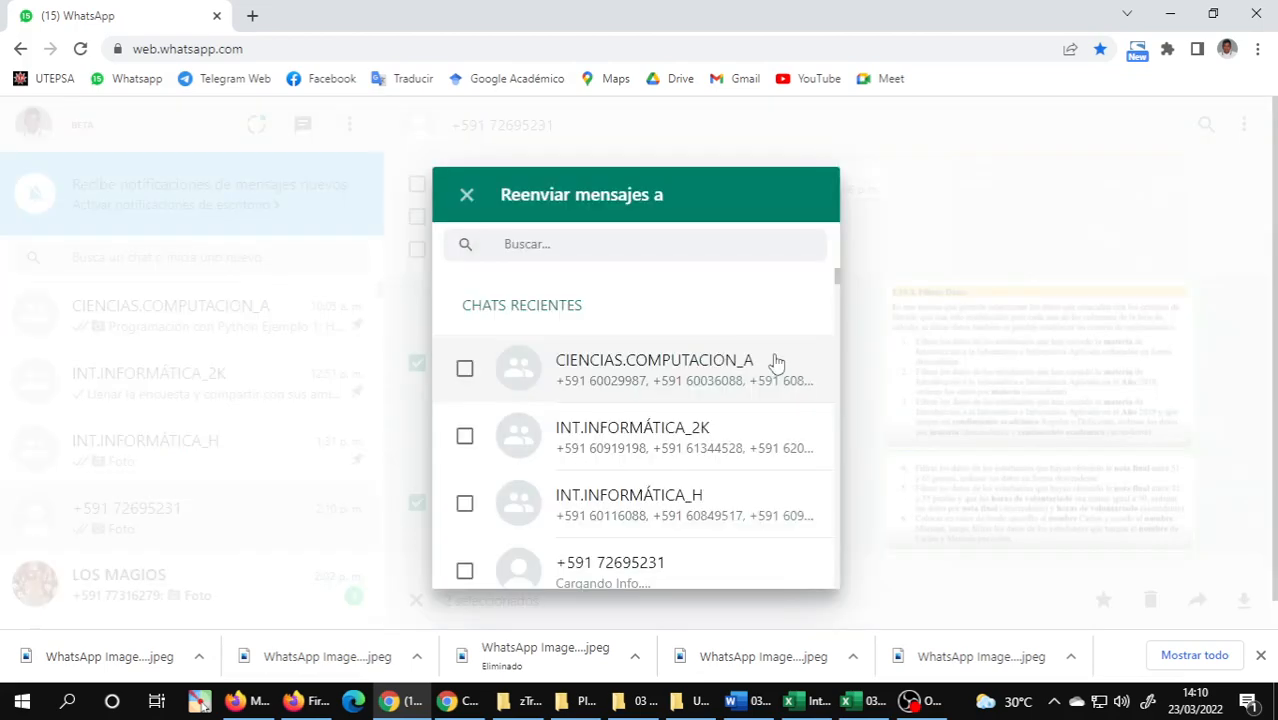
left_click(788, 503)
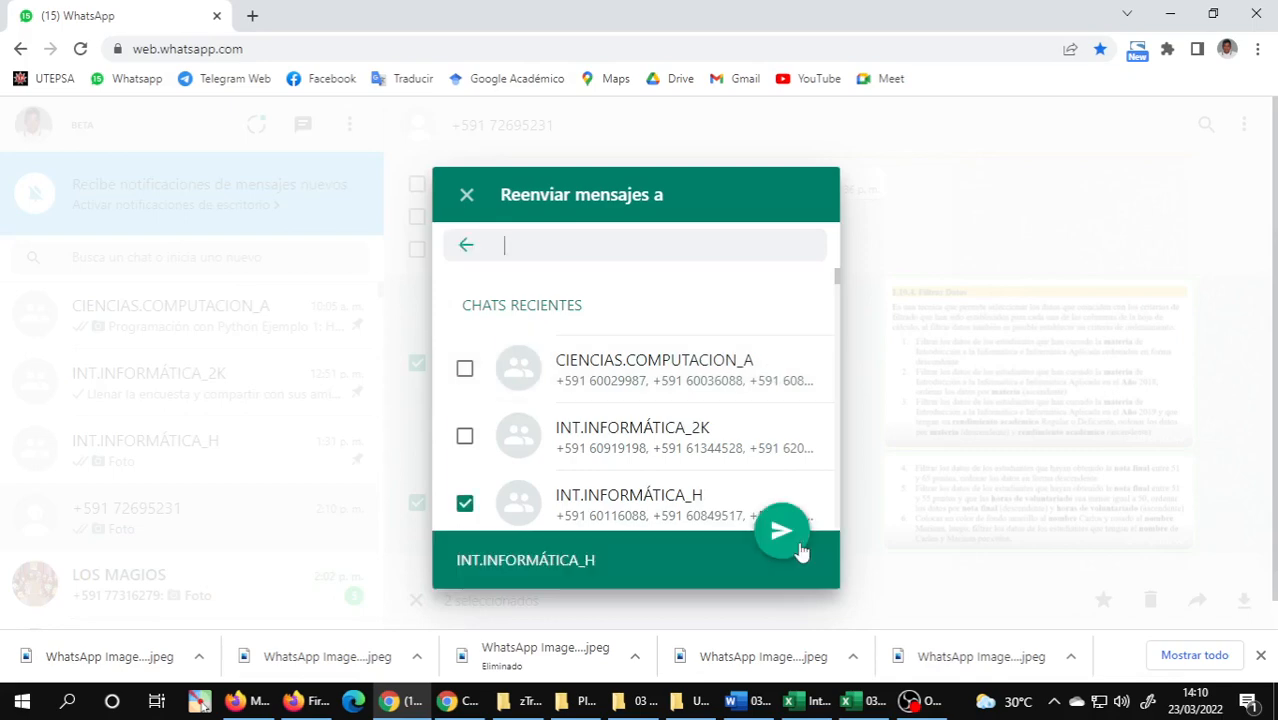
left_click(796, 544)
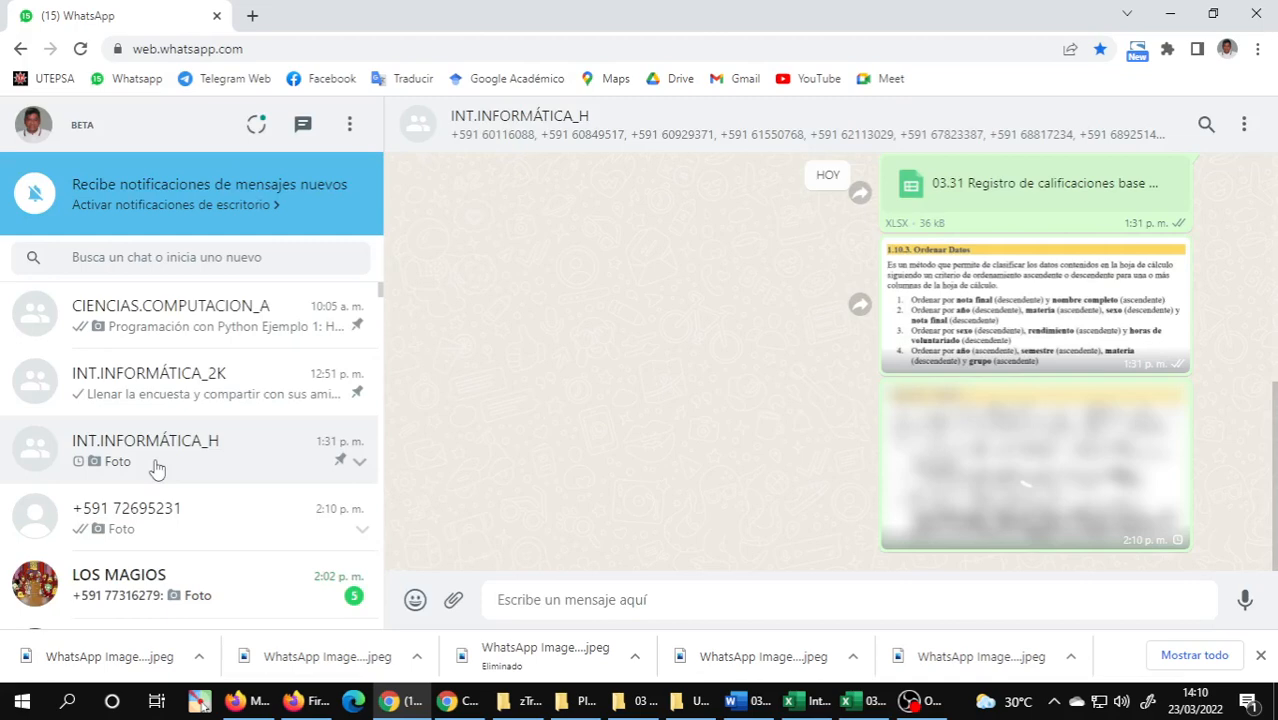
Send 03.32 Registro de calificaciones base de datos (plantilla filtrar datos) v18.xlsx from the Plantillas de Practicas folder to the INT.INFORMÁTICA_H group.
left_click(630, 703)
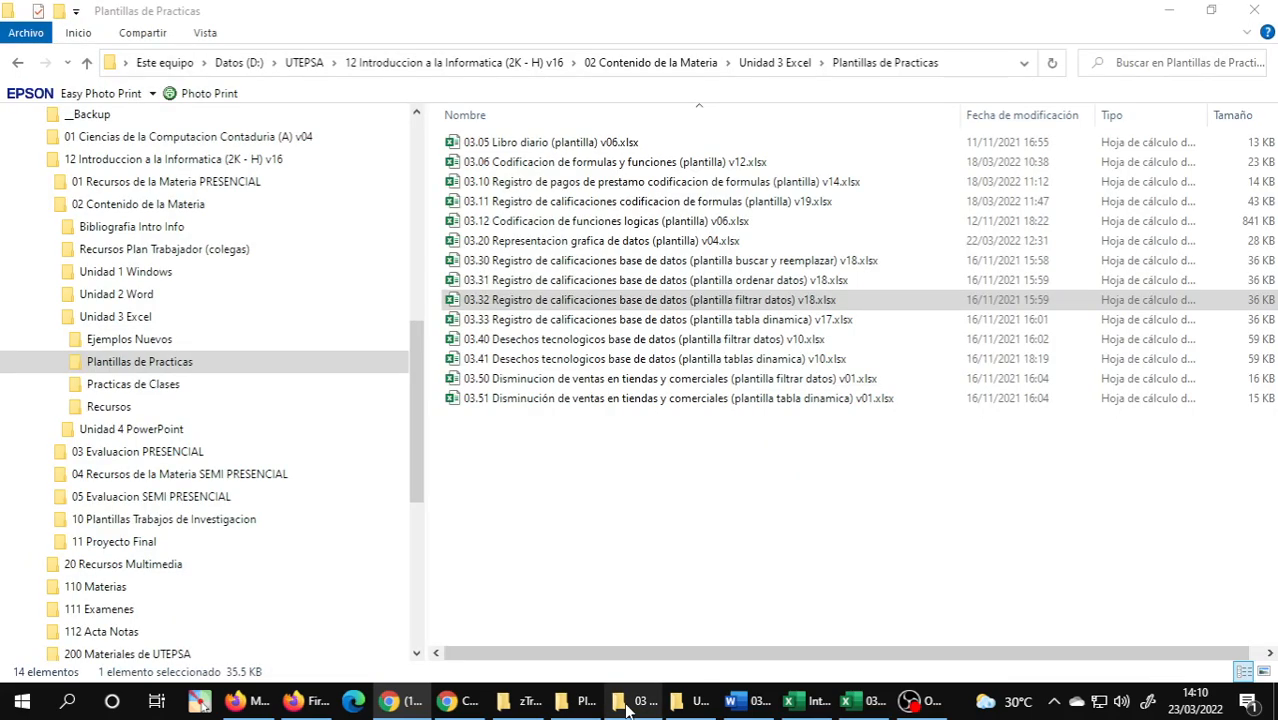
left_click(595, 706)
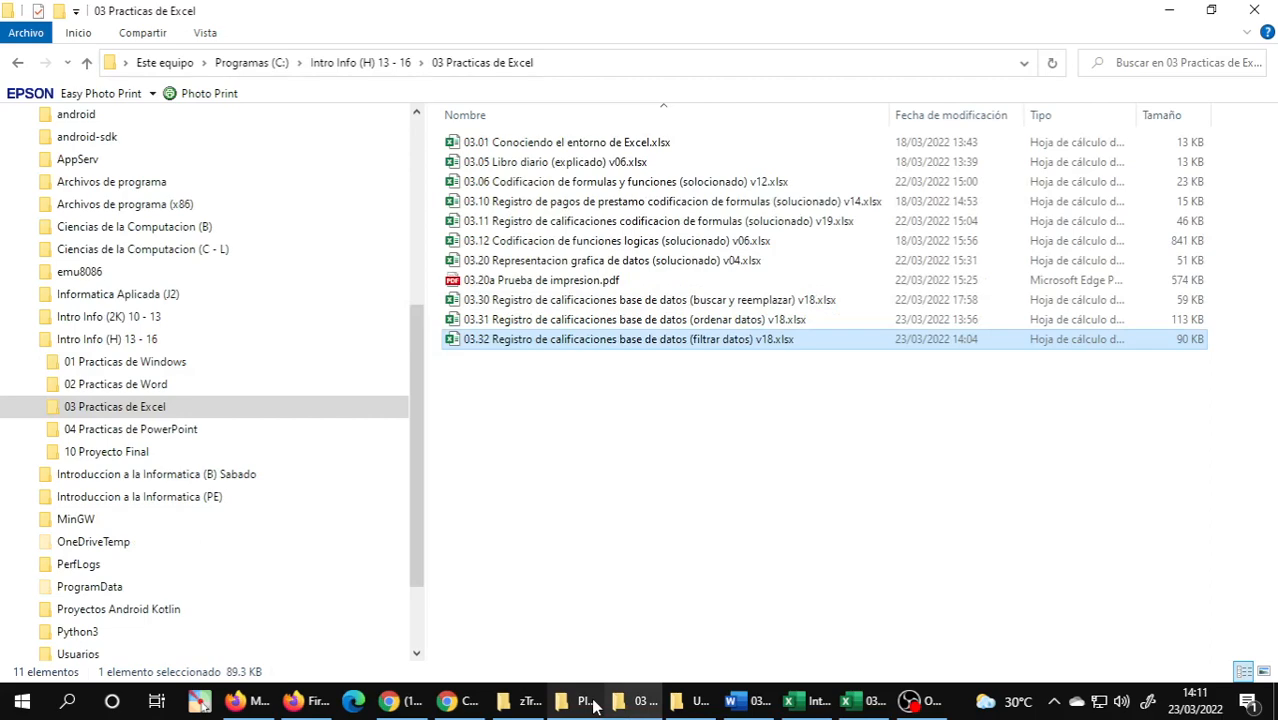
left_click(595, 706)
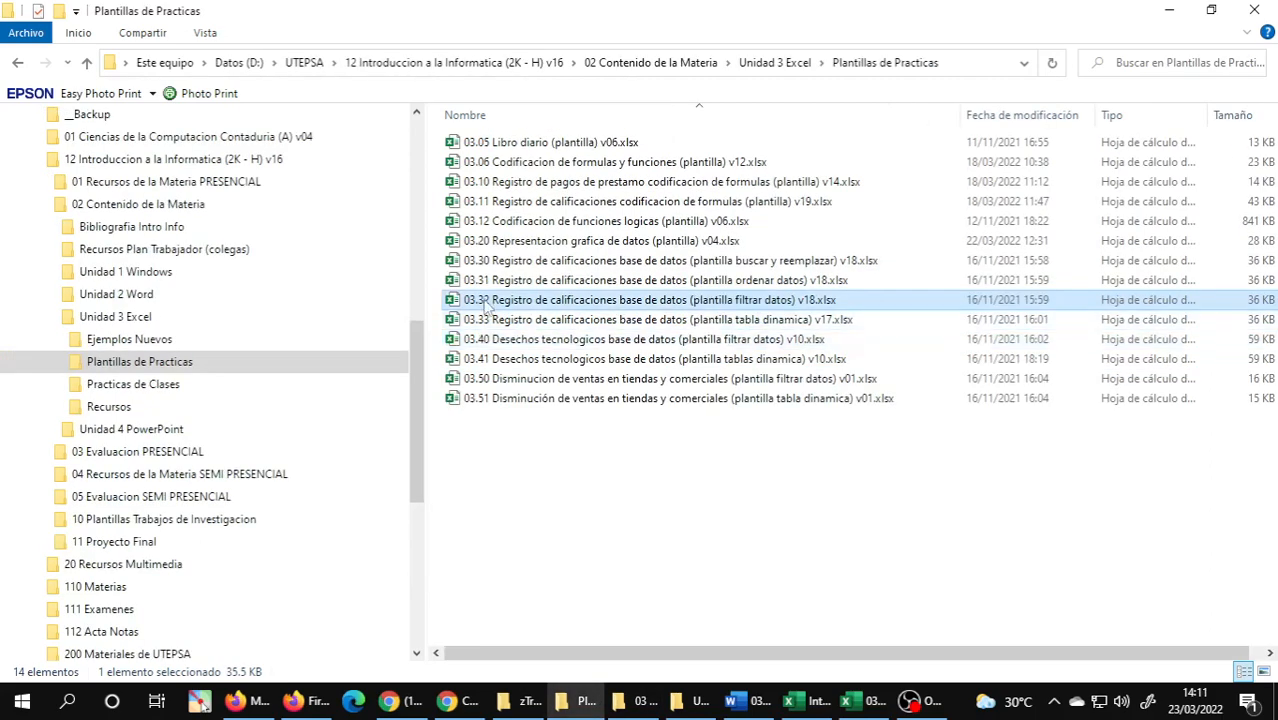
left_click_drag(486, 306, 904, 390)
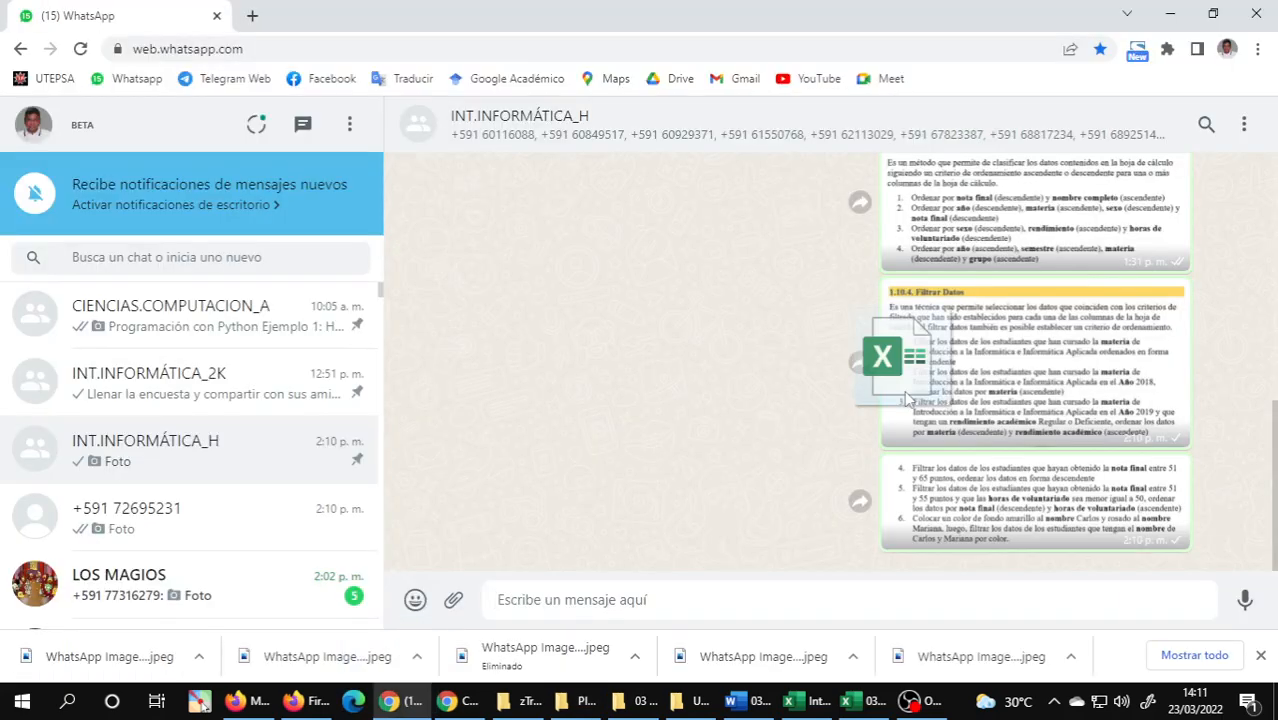
left_click_drag(906, 398, 1230, 596)
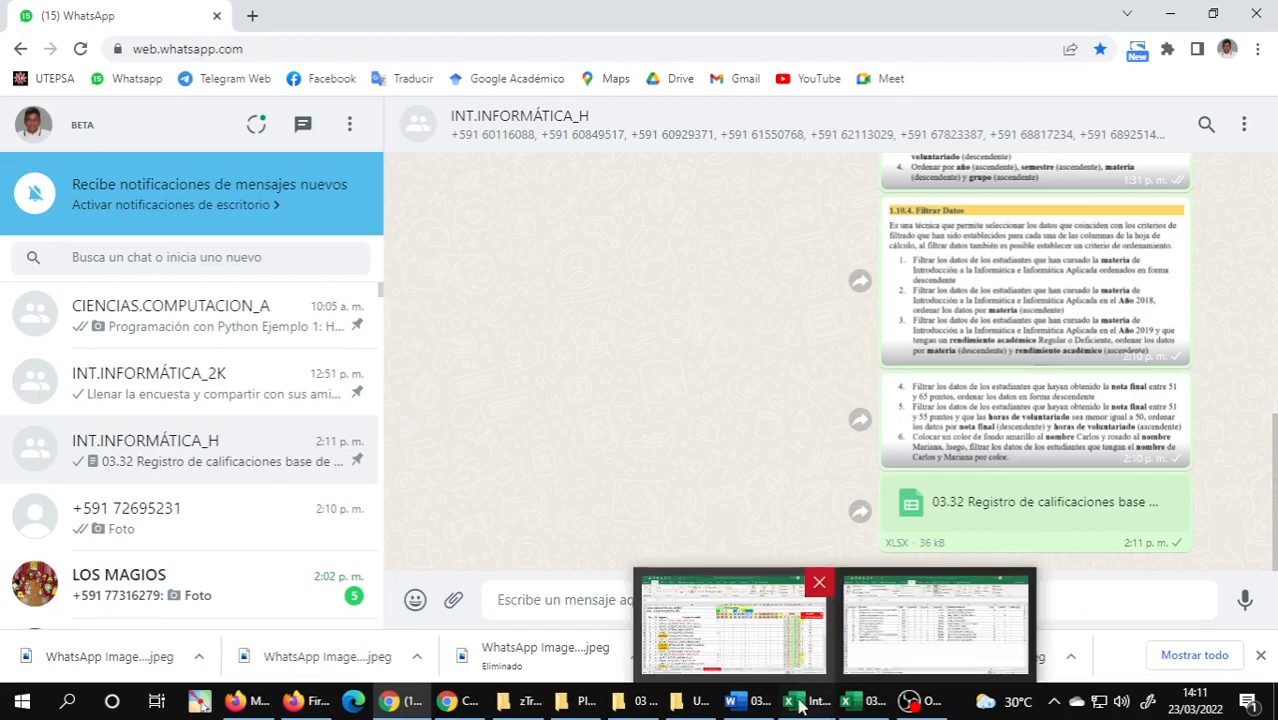
Snip the filtered filtro5 table from REGISTRO to HORAS DE VOLUNTARIADO in the 03.32 workbook and paste it into the INT.INFORMÁTICA_H chat.
left_click(833, 703)
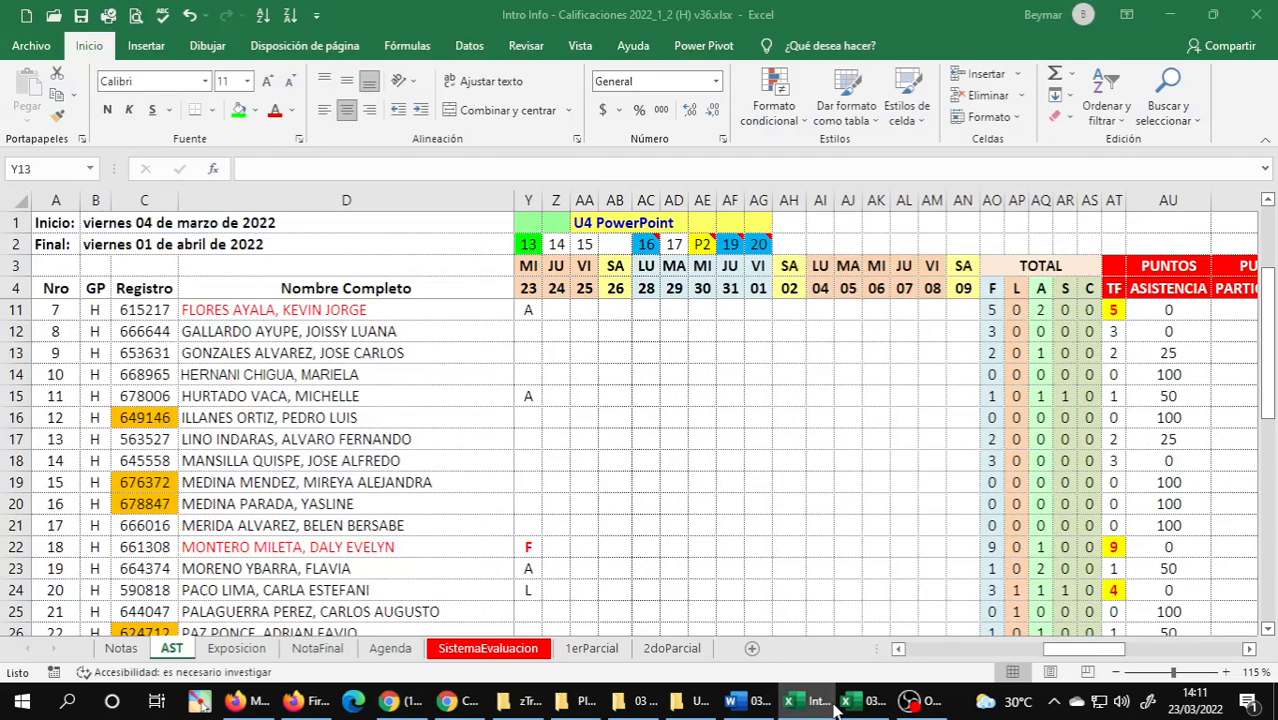
left_click(845, 703)
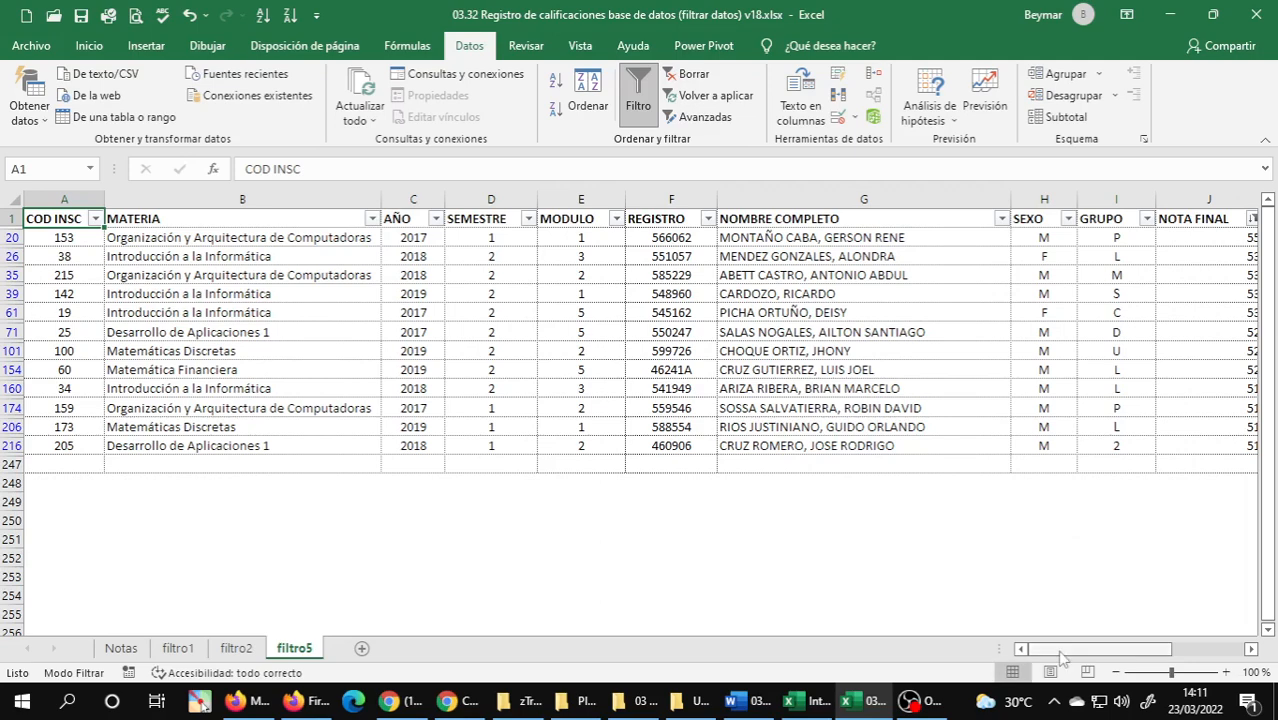
left_click_drag(1061, 652, 1123, 653)
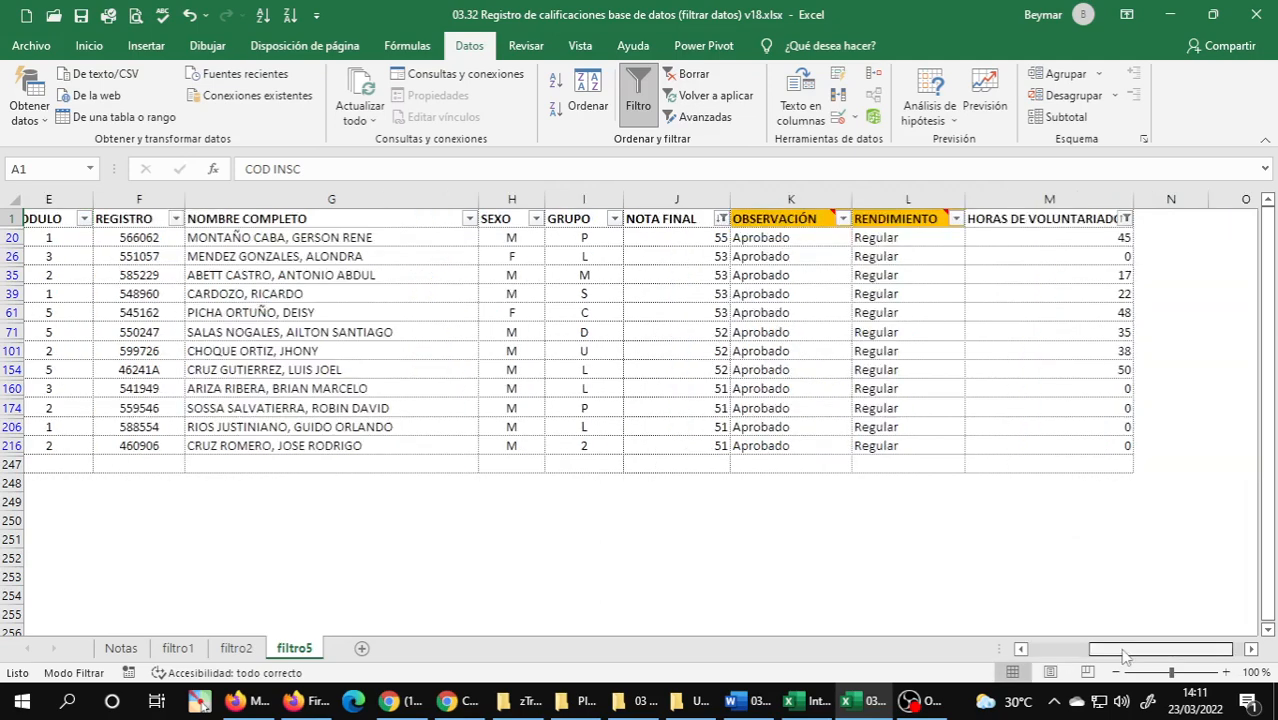
left_click_drag(1123, 653, 1134, 653)
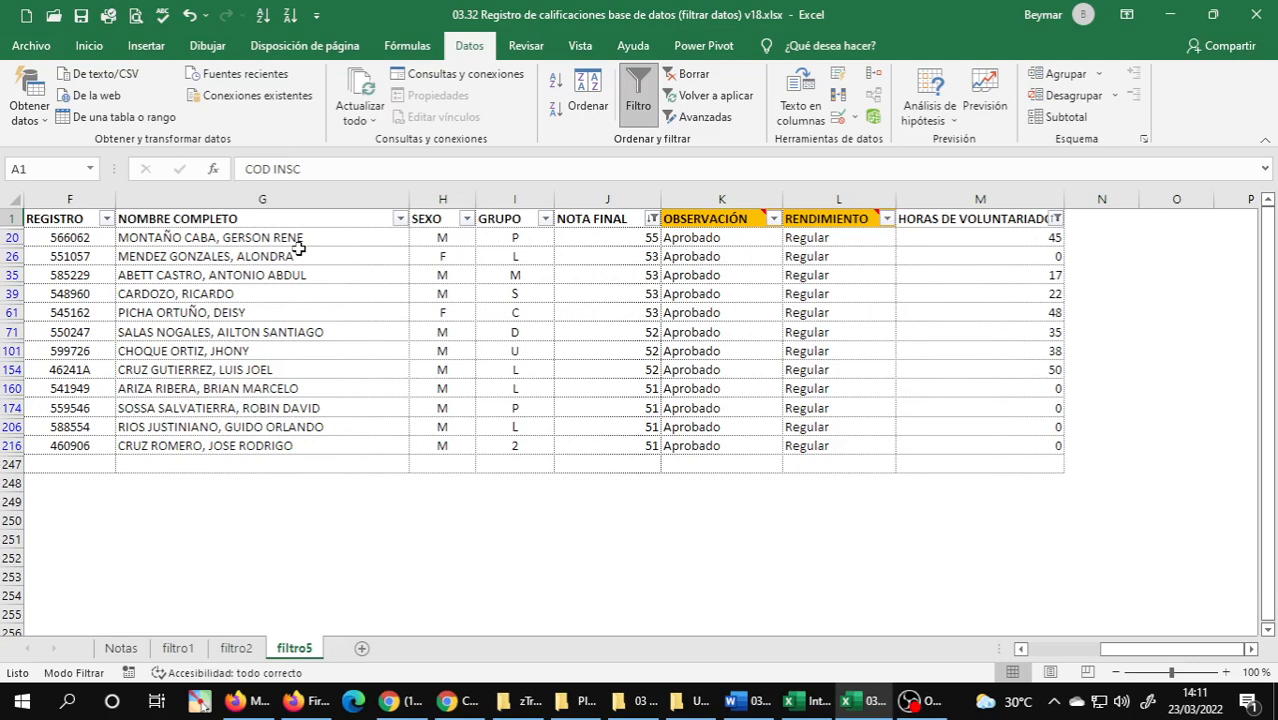
key("super+shift+s")
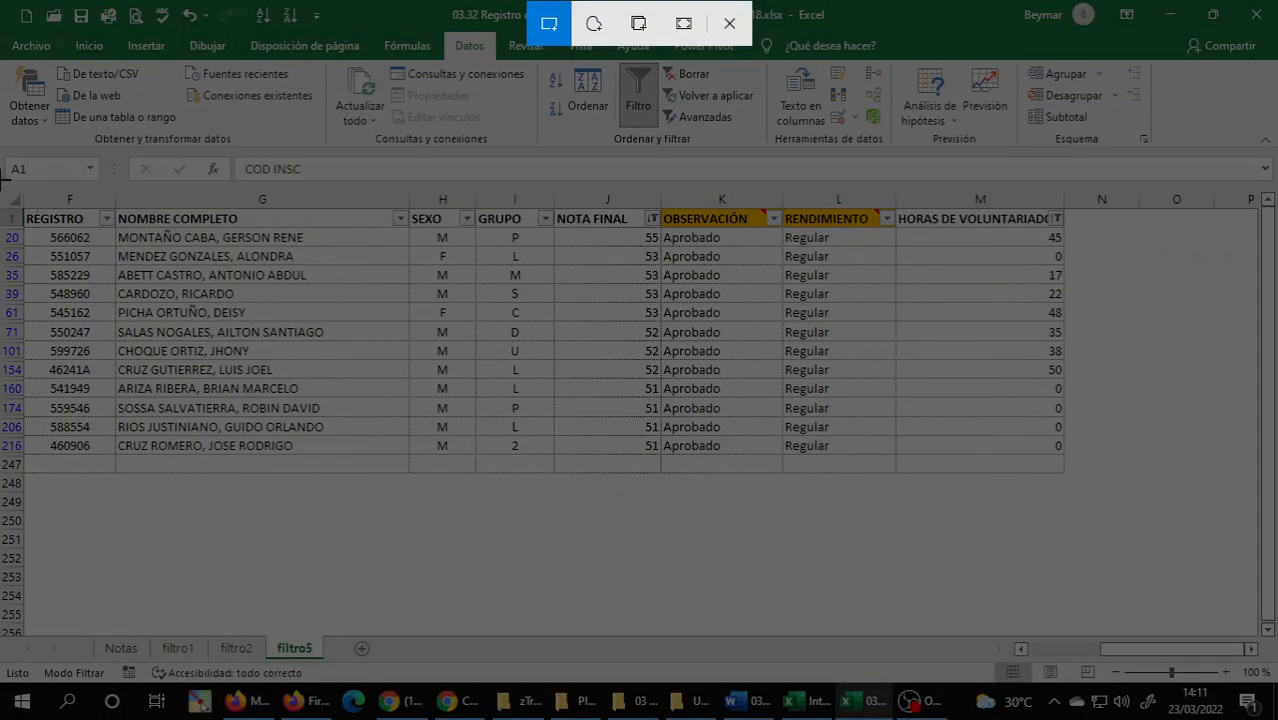
left_click_drag(2, 183, 1076, 486)
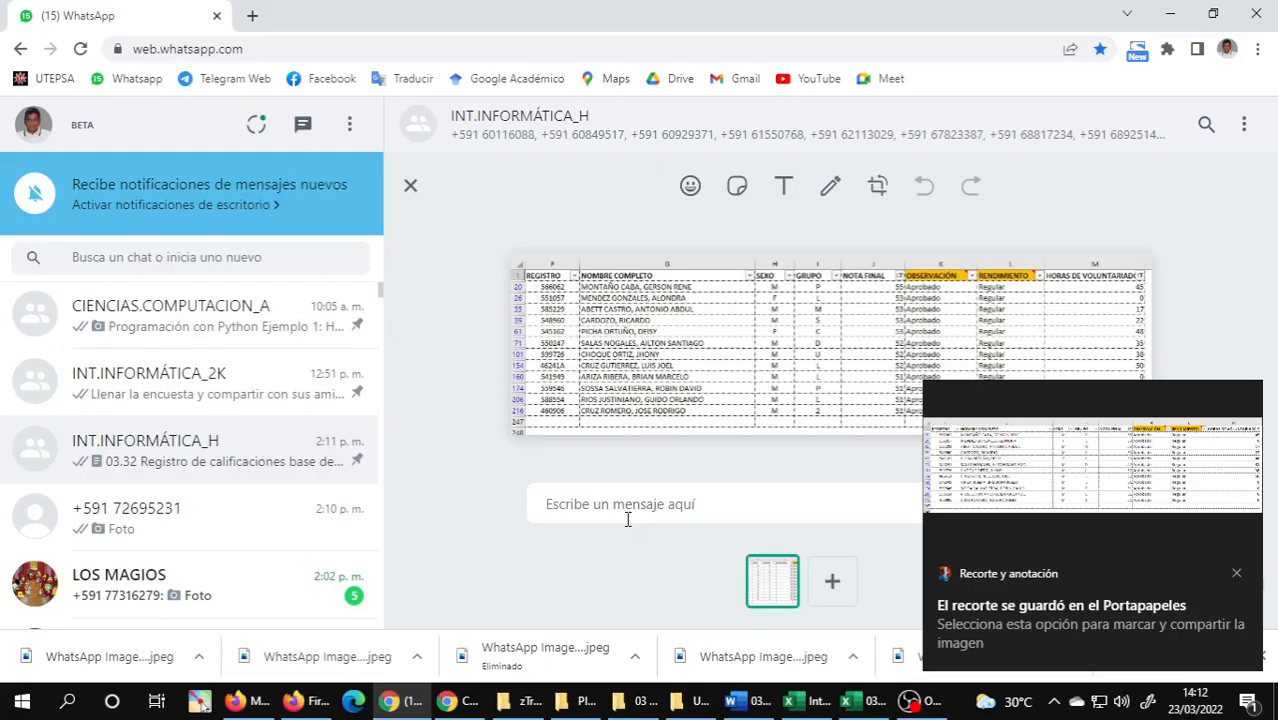
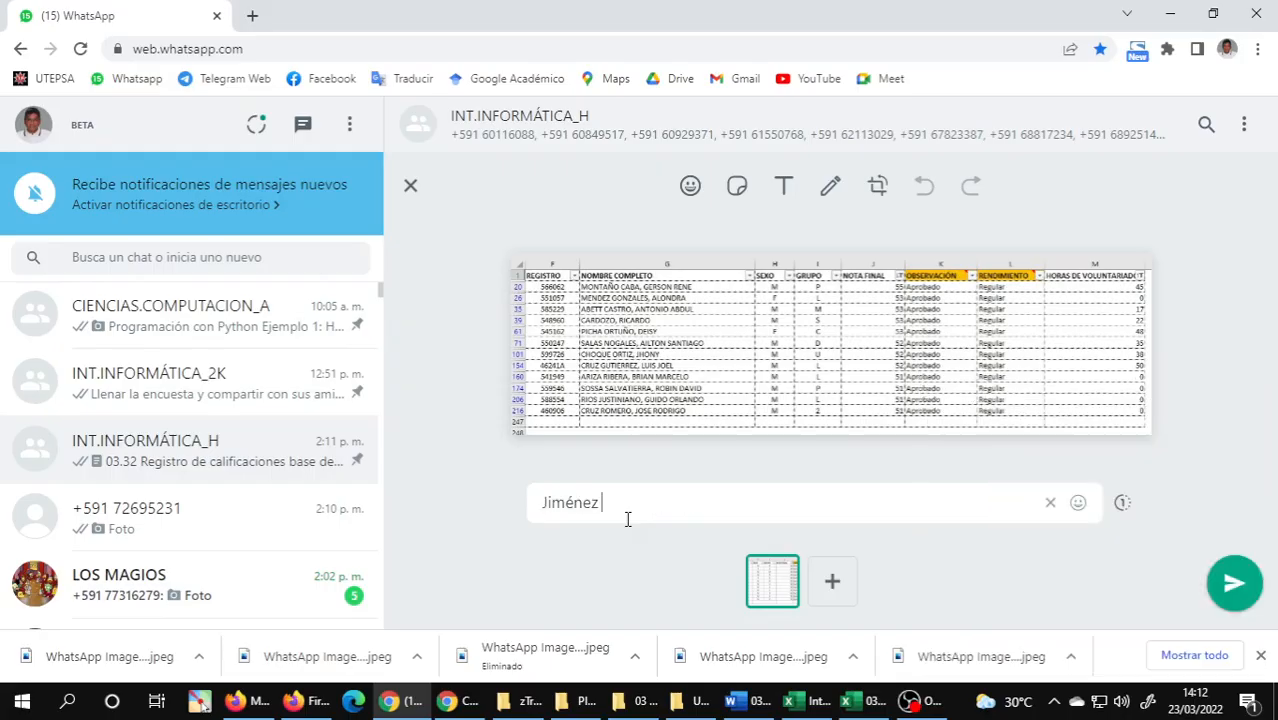
Caption the pasted filtro5 image with the sender's full name, send it to the group and view the sent picture.
key("Return")
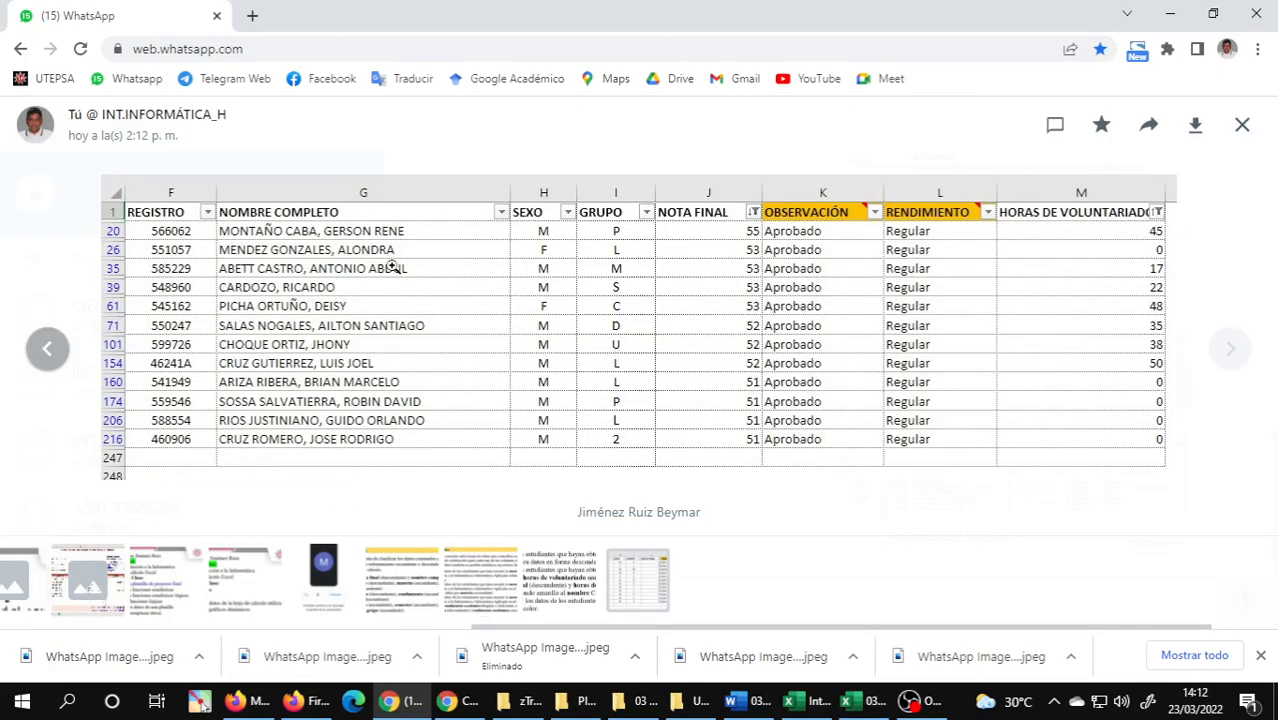
key("Escape")
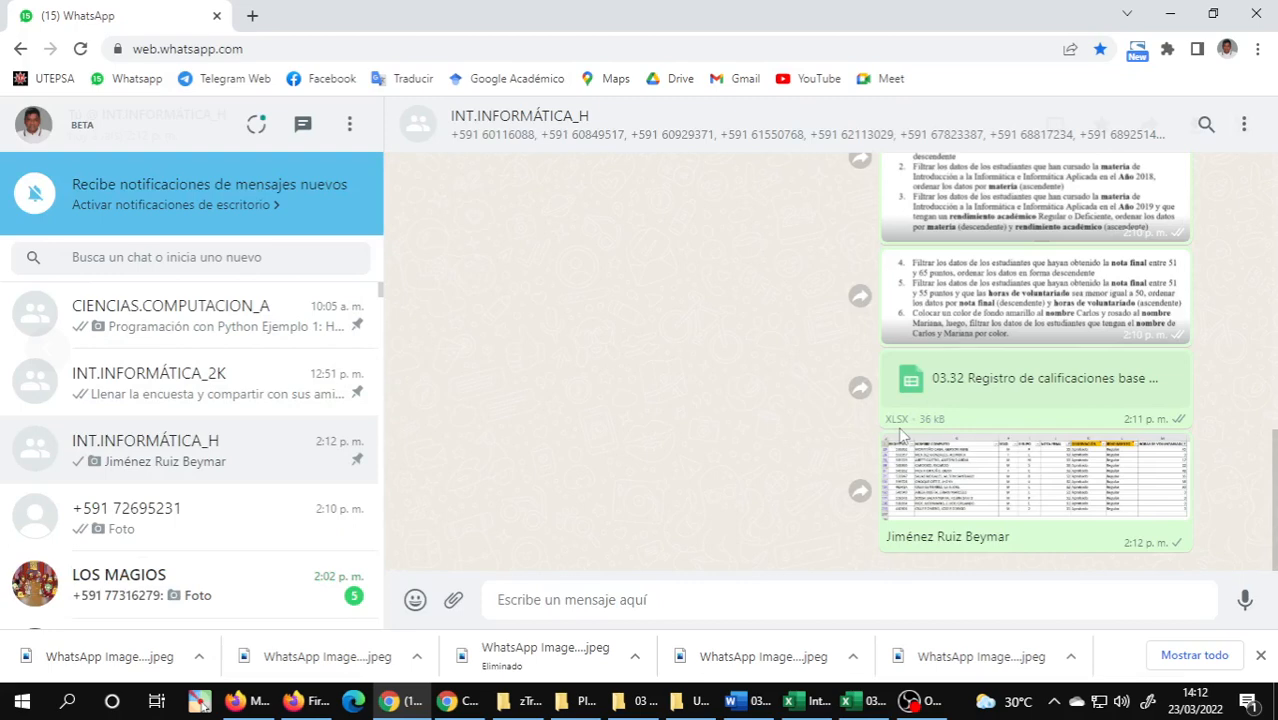
Switch from WhatsApp to the 03.01 Unidad 3 Word document and review Filtrar Datos exercises 1 to 5, focusing on exercise 3.
key("alt+Tab")
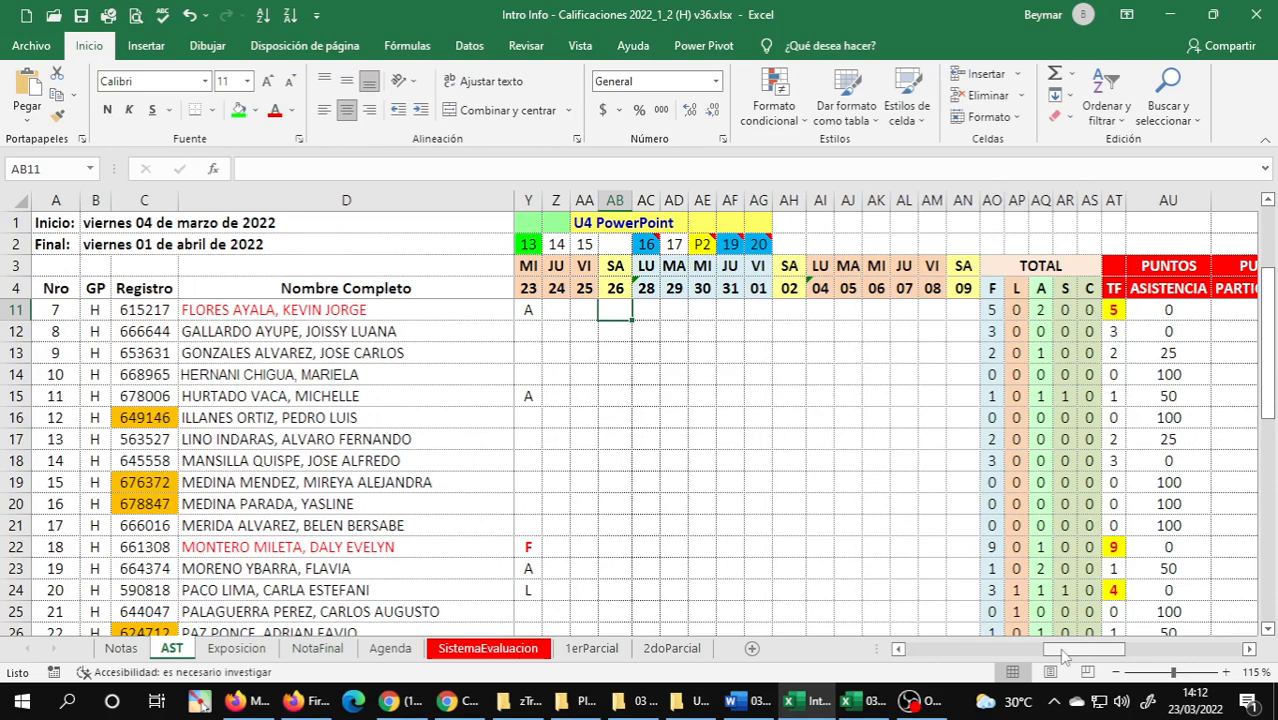
left_click_drag(1059, 648, 1062, 670)
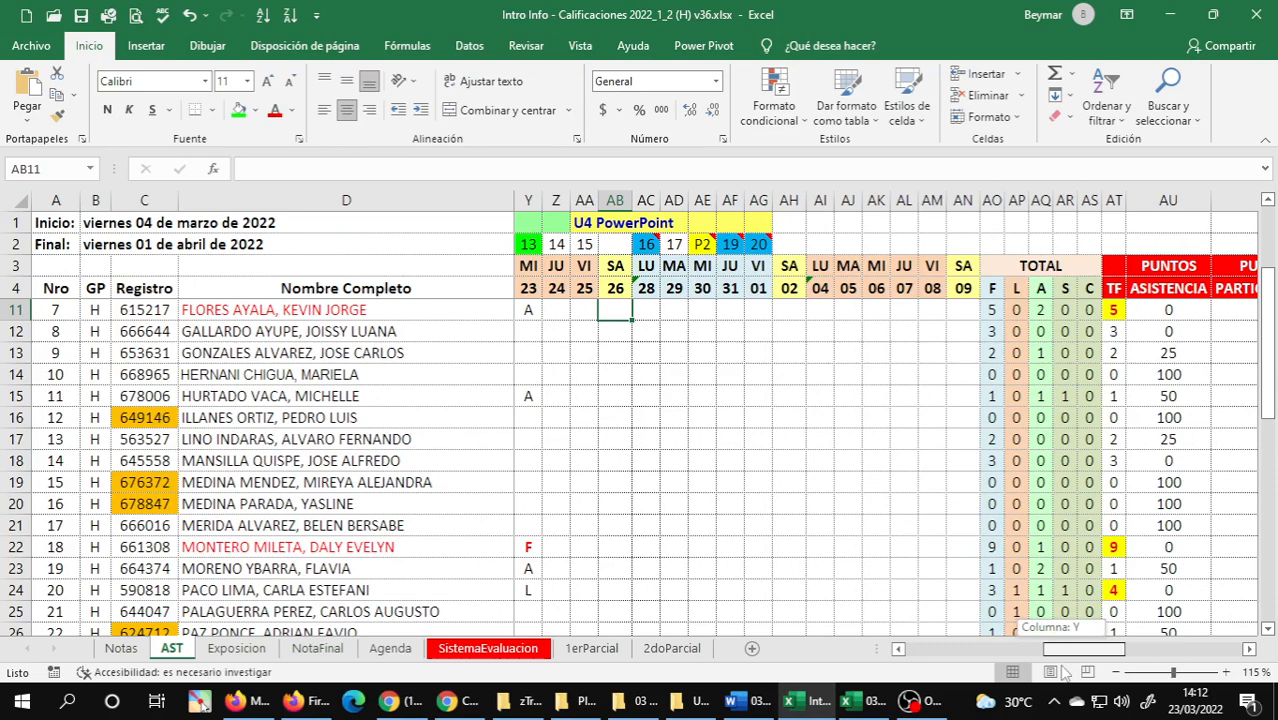
key("alt+Tab")
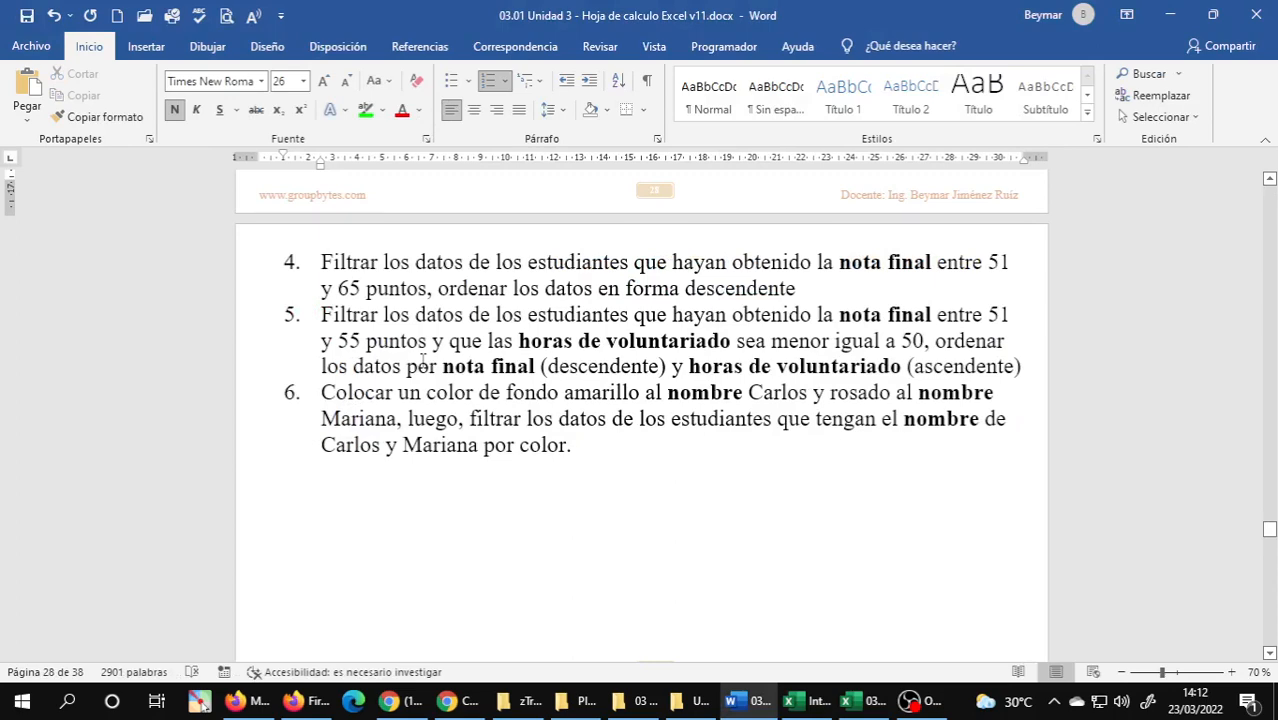
scroll(422, 362, "up", 2)
scroll(418, 322, "up", 1)
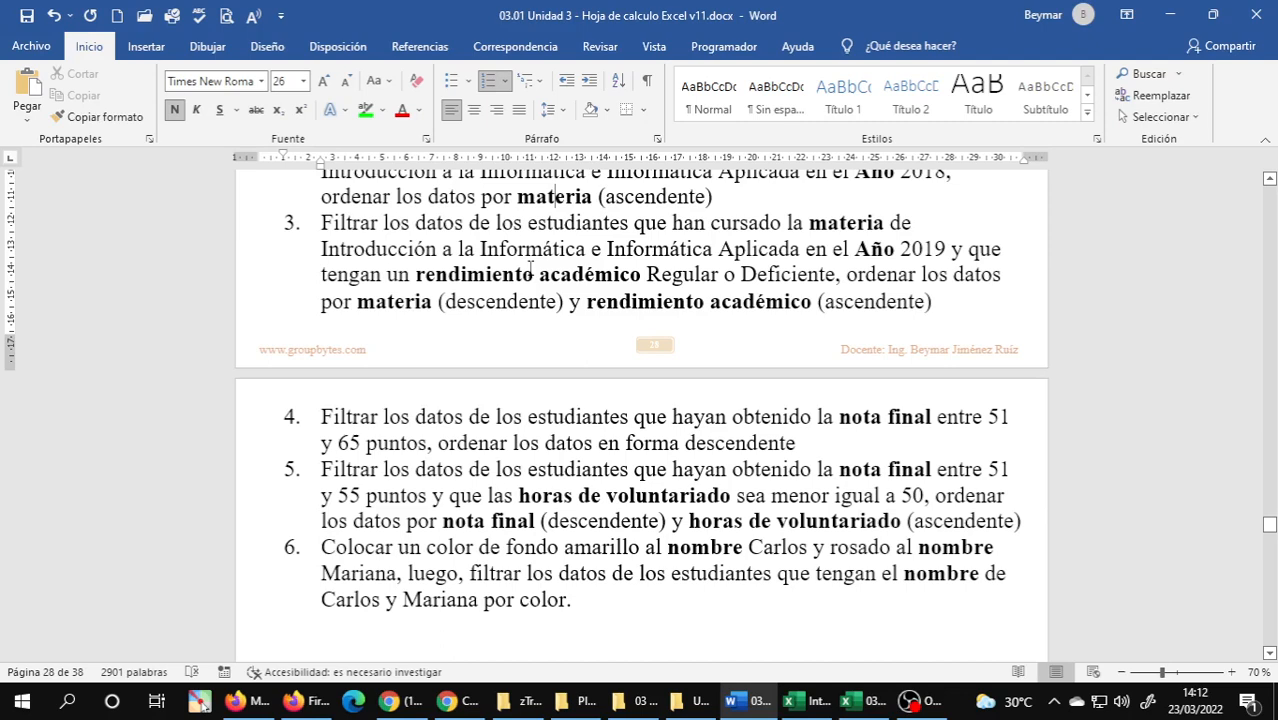
scroll(530, 265, "up", 2)
triple_click(430, 415)
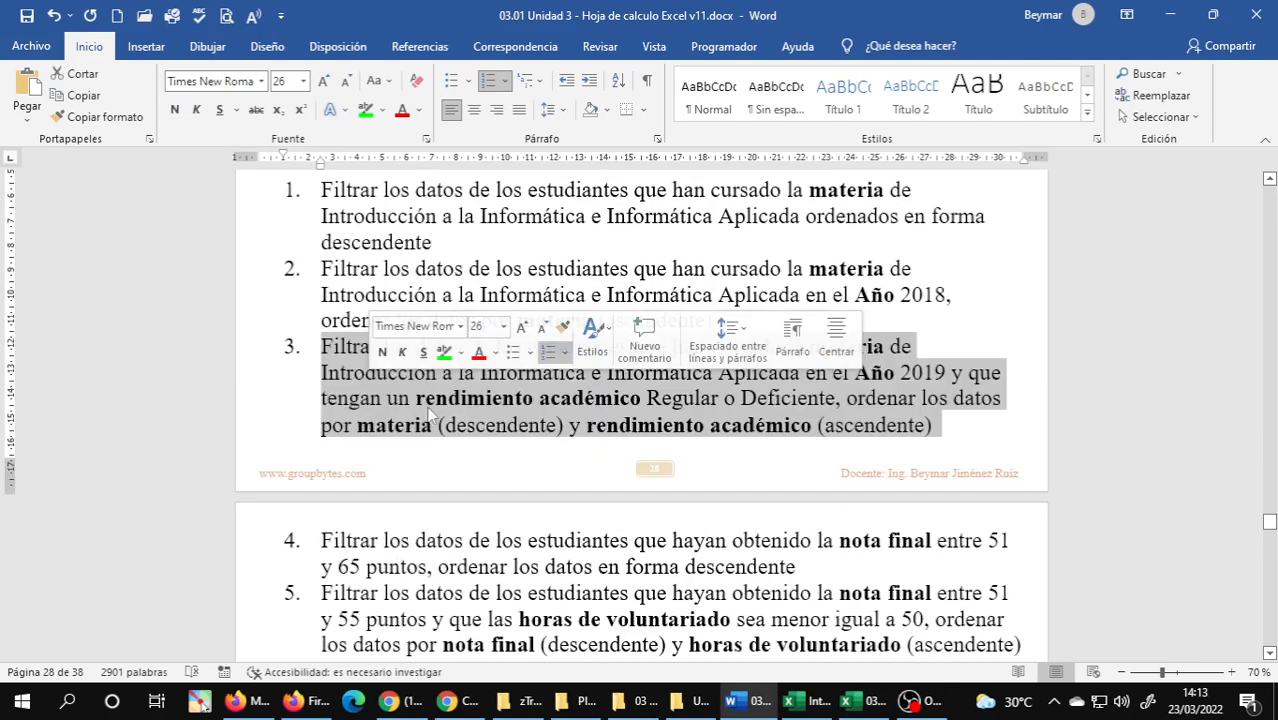
left_click(913, 381)
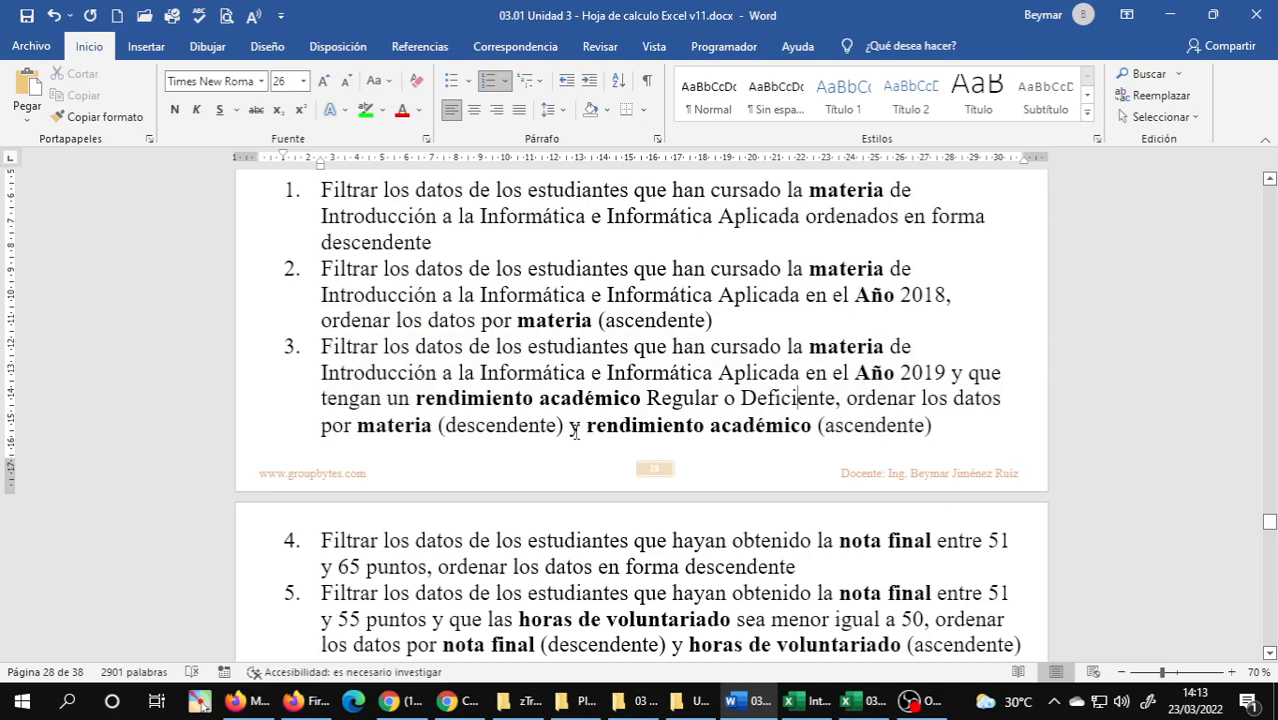
Review the class 13 objectives in 04 Objetivos de la Clase and exercise 6 in the 03.01 Unidad 3 document.
left_click(935, 704)
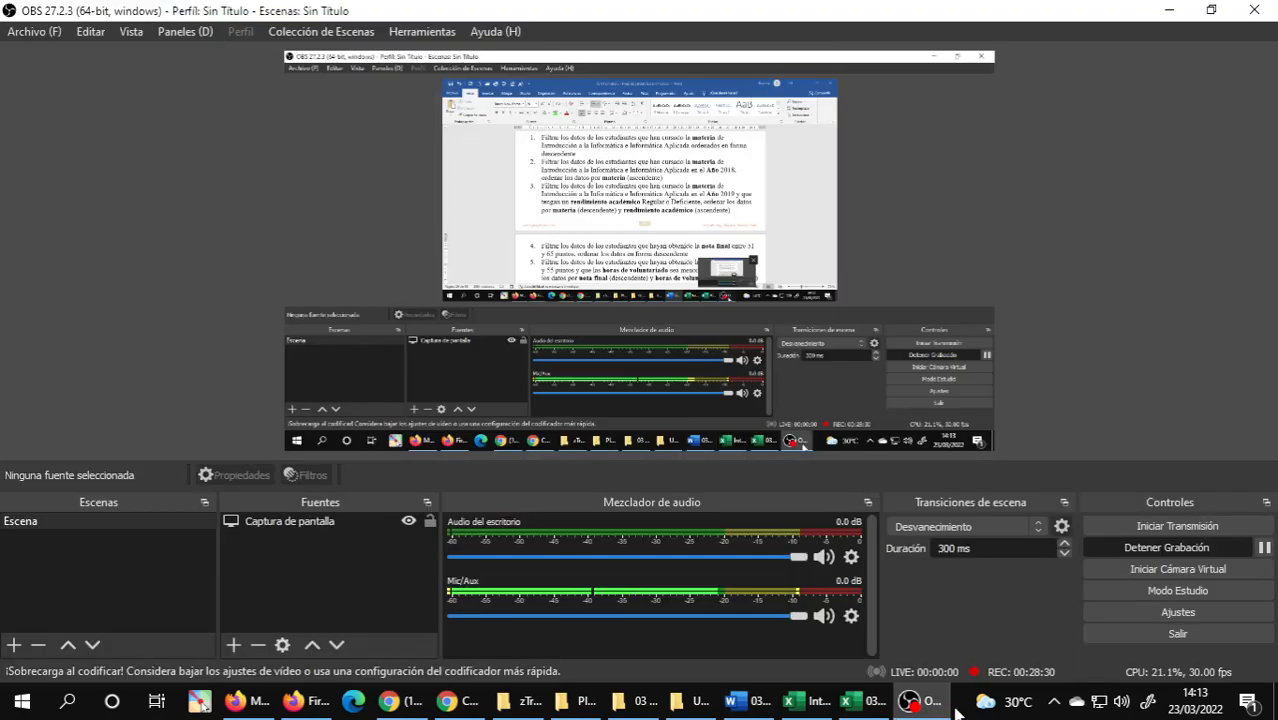
left_click(866, 701)
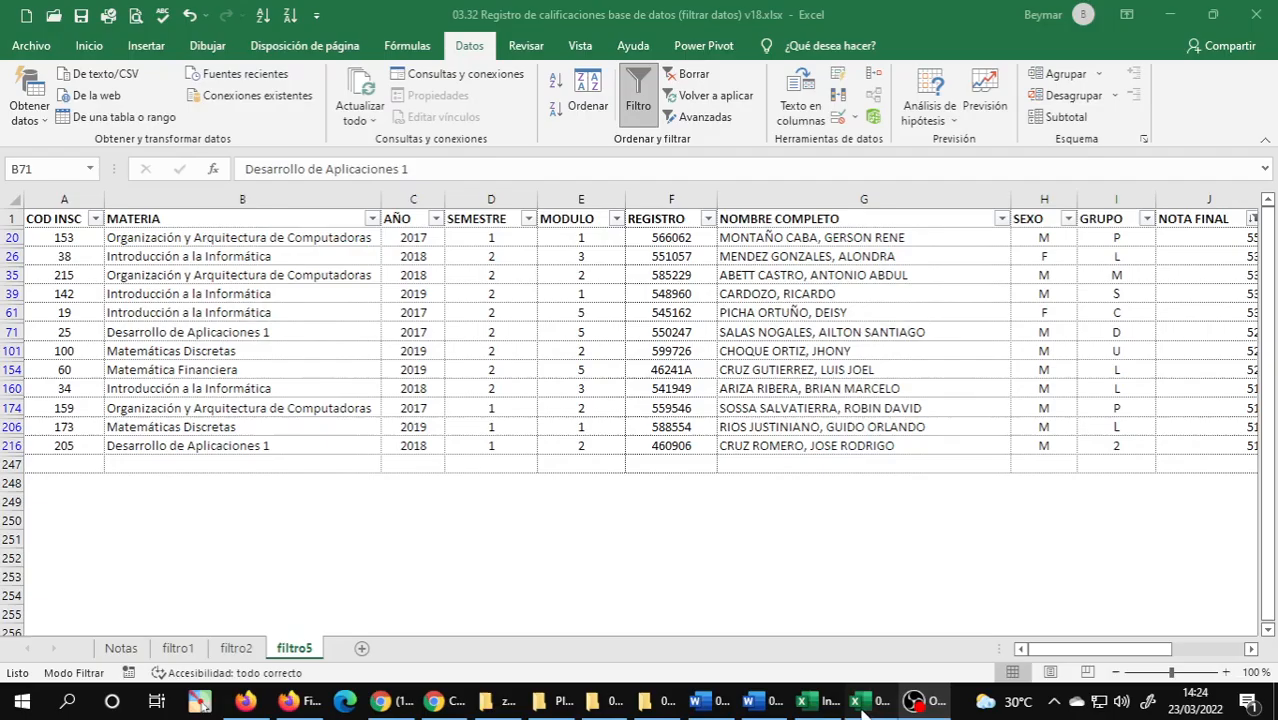
left_click(755, 706)
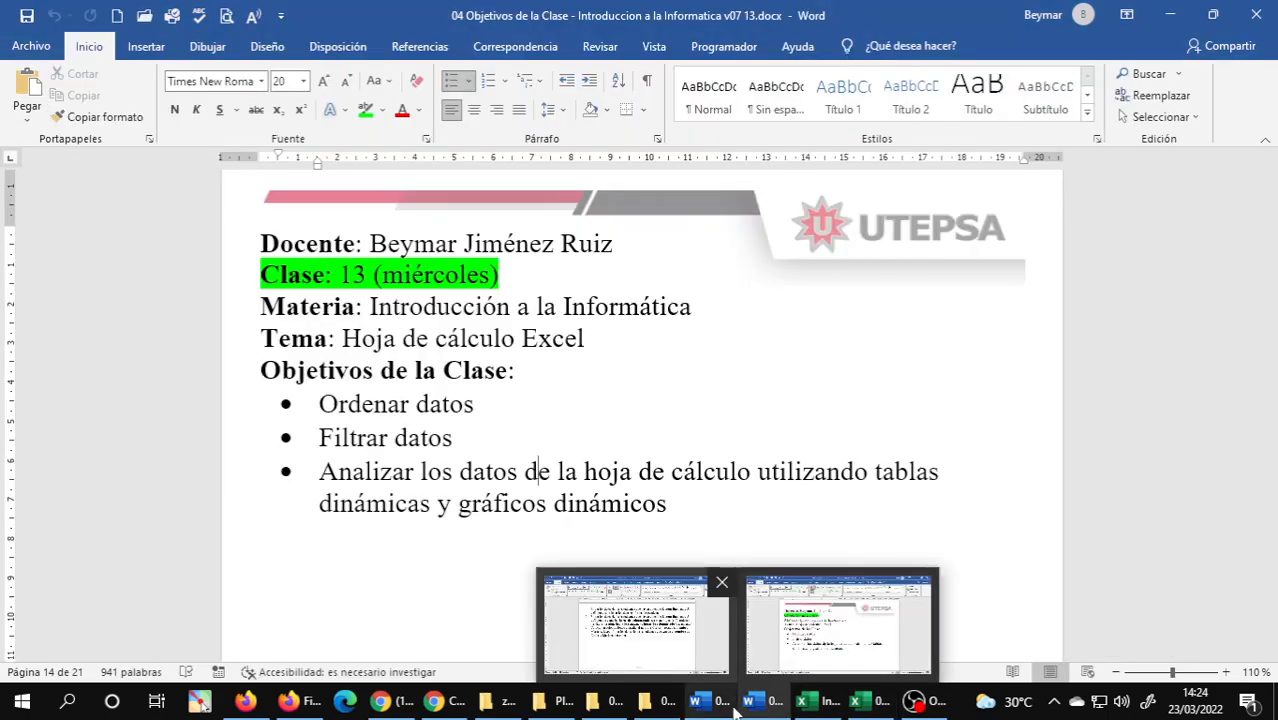
left_click(636, 622)
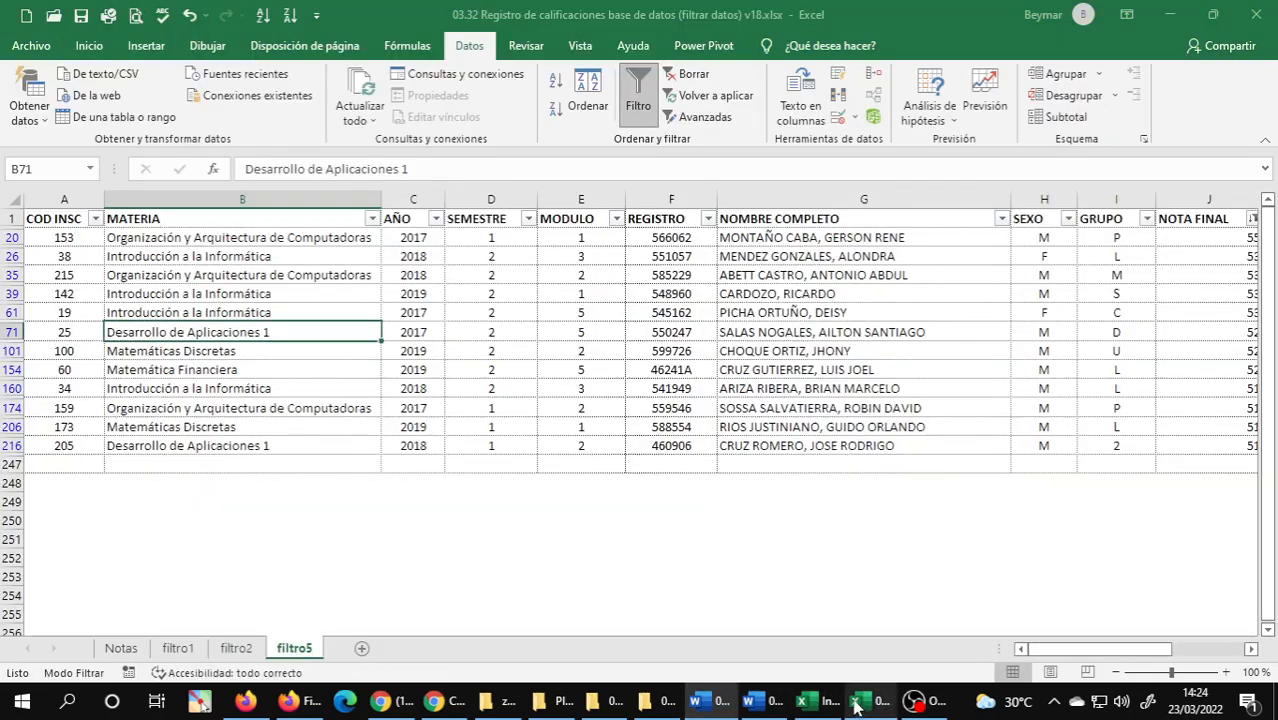
Duplicate the Notas sheet of the 03.32 workbook after filtro5 and name the copy filtro6.
left_click(857, 702)
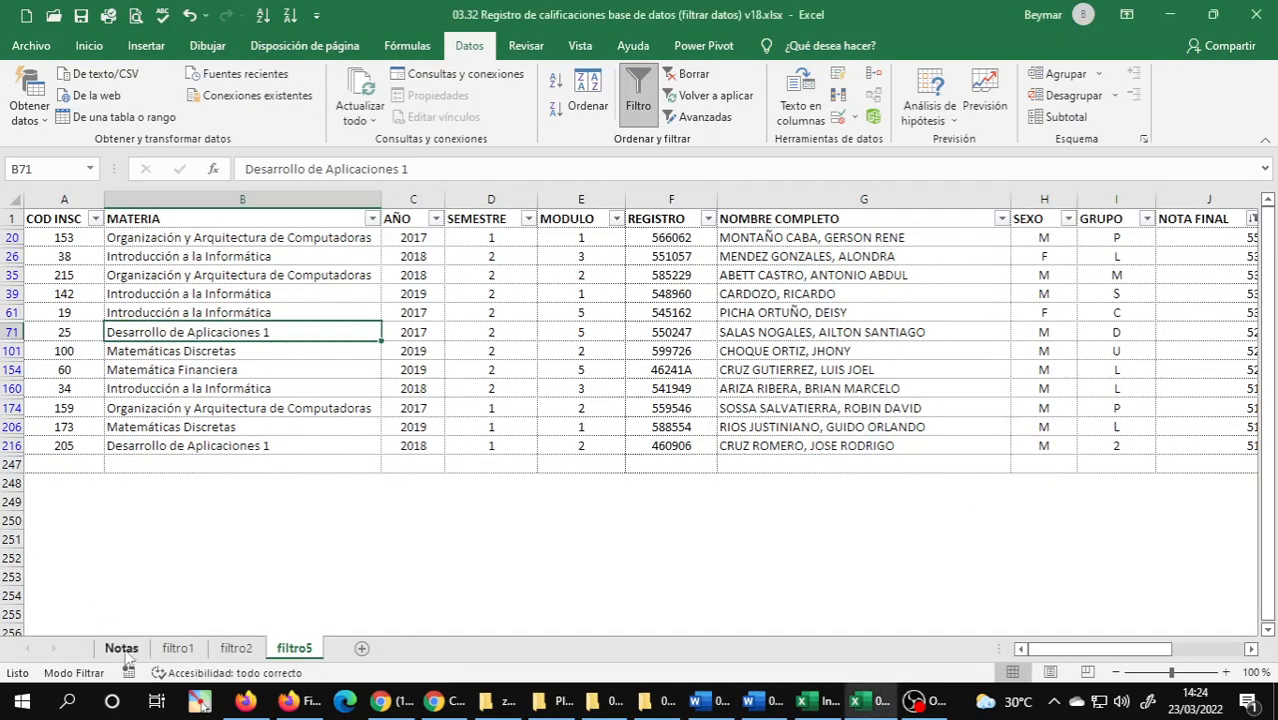
left_click(122, 649)
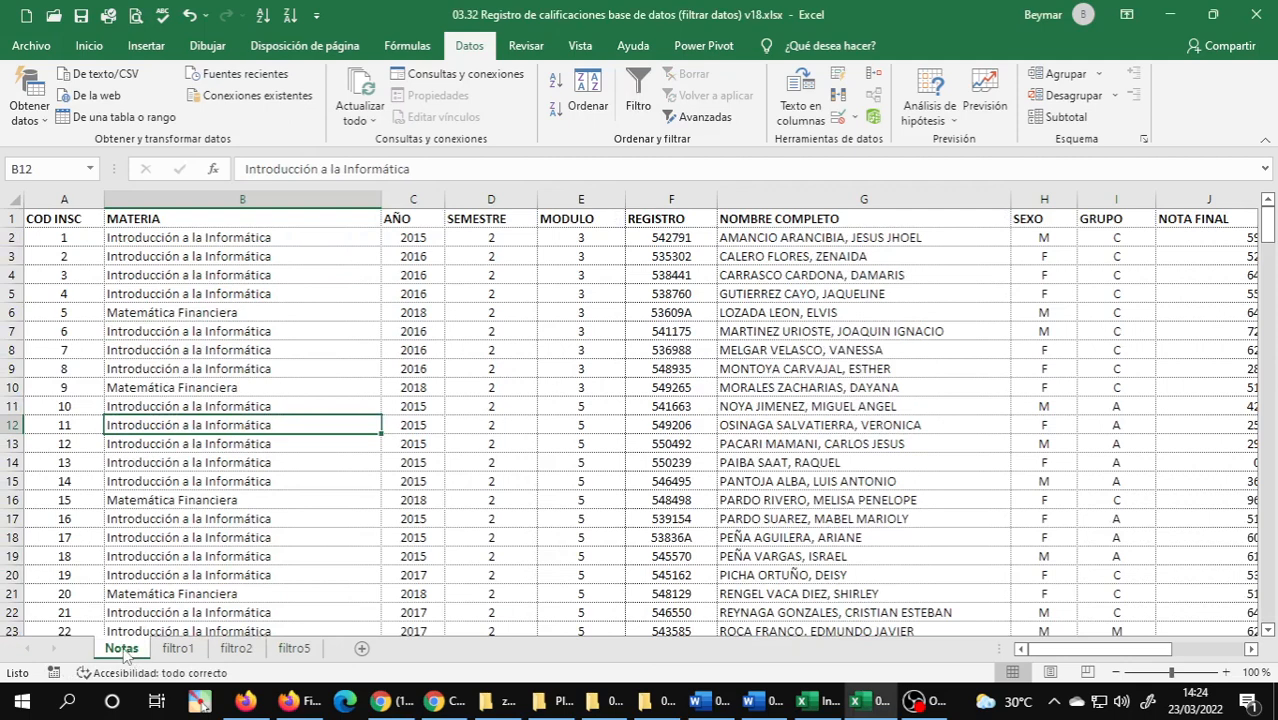
left_click_drag(125, 652, 336, 652)
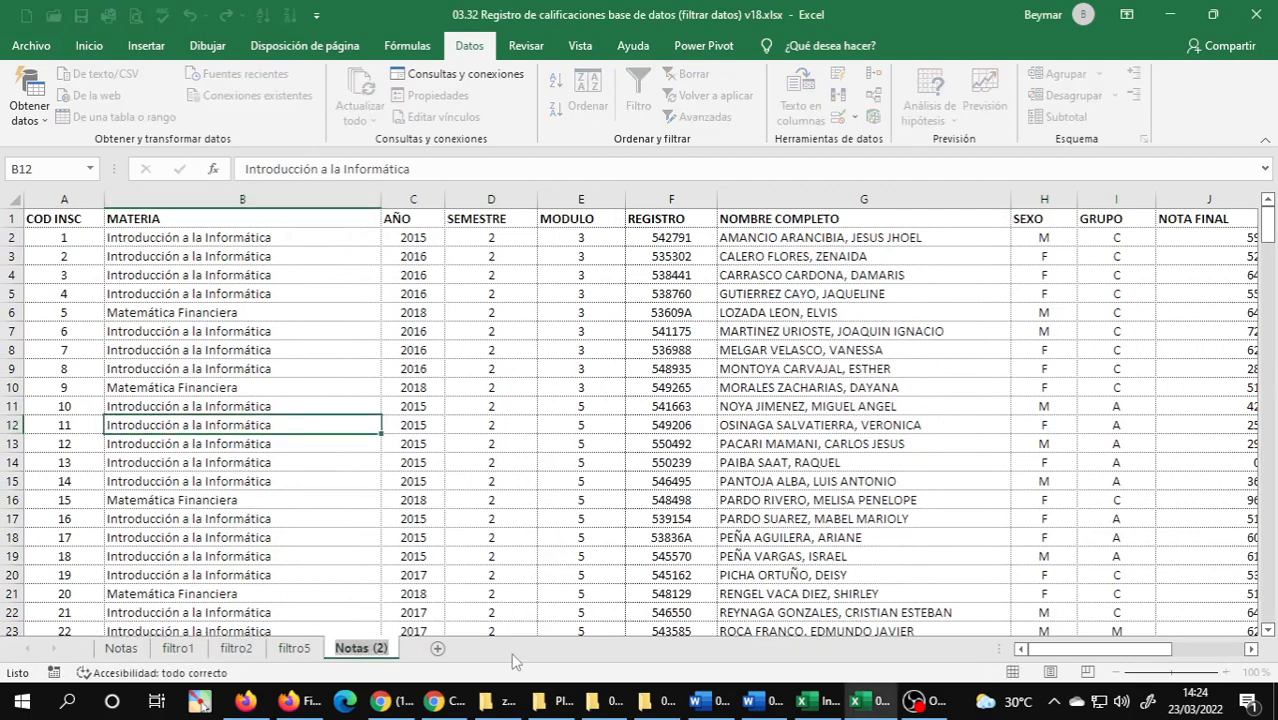
type("filtro")
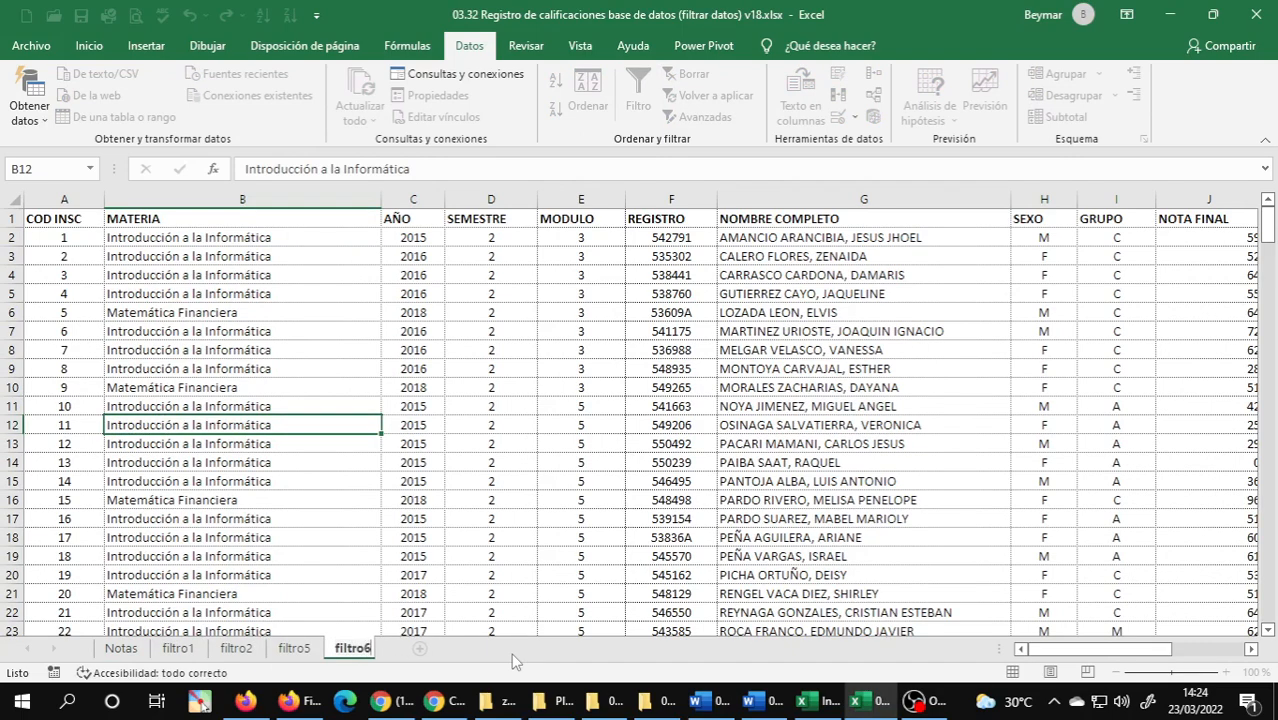
type("6")
key("Return")
left_click(528, 500)
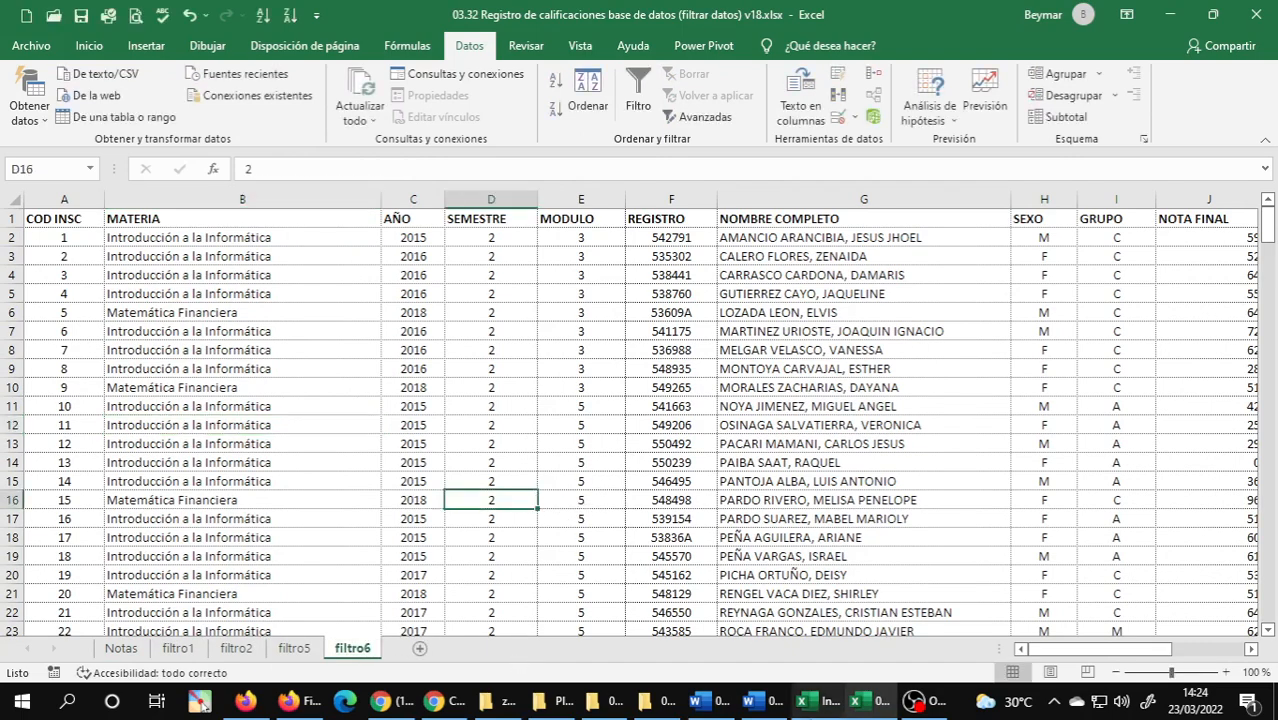
Reread exercise 6 on colouring and filtering names in the 03.01 Unidad 3 document, and return to the 03.32 workbook.
mouse_move(765, 710)
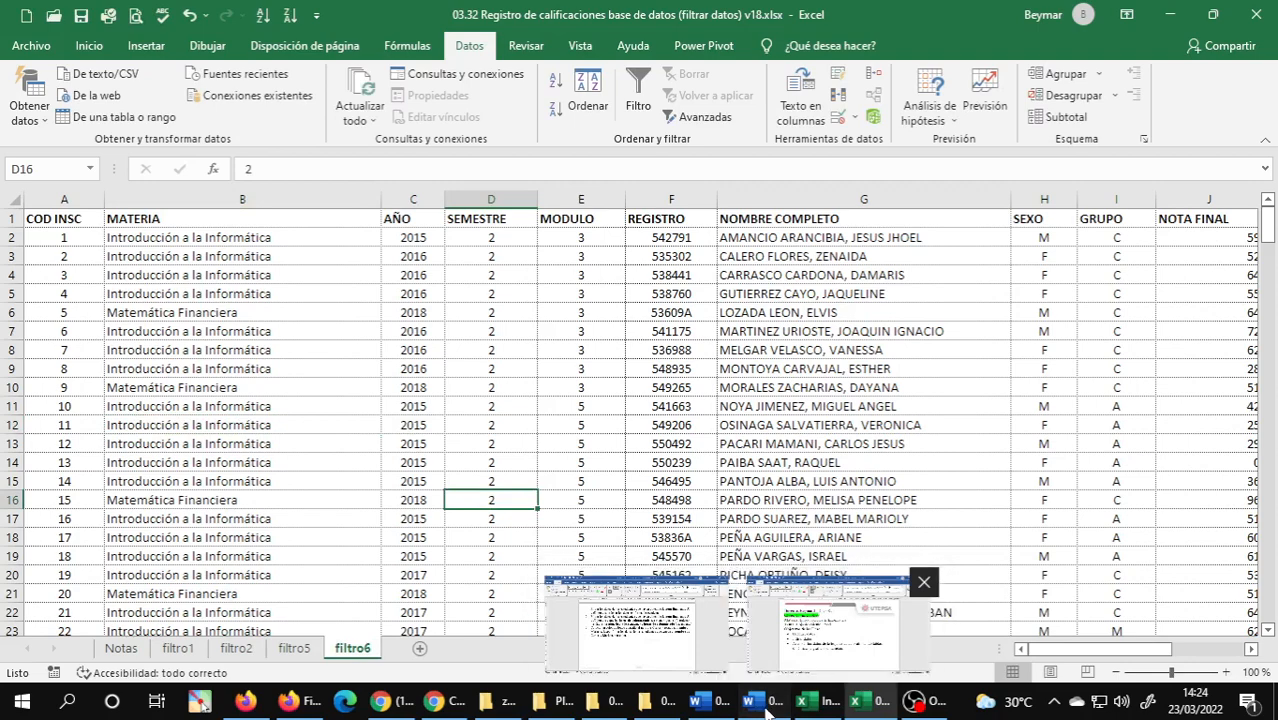
left_click(838, 625)
left_click(697, 702)
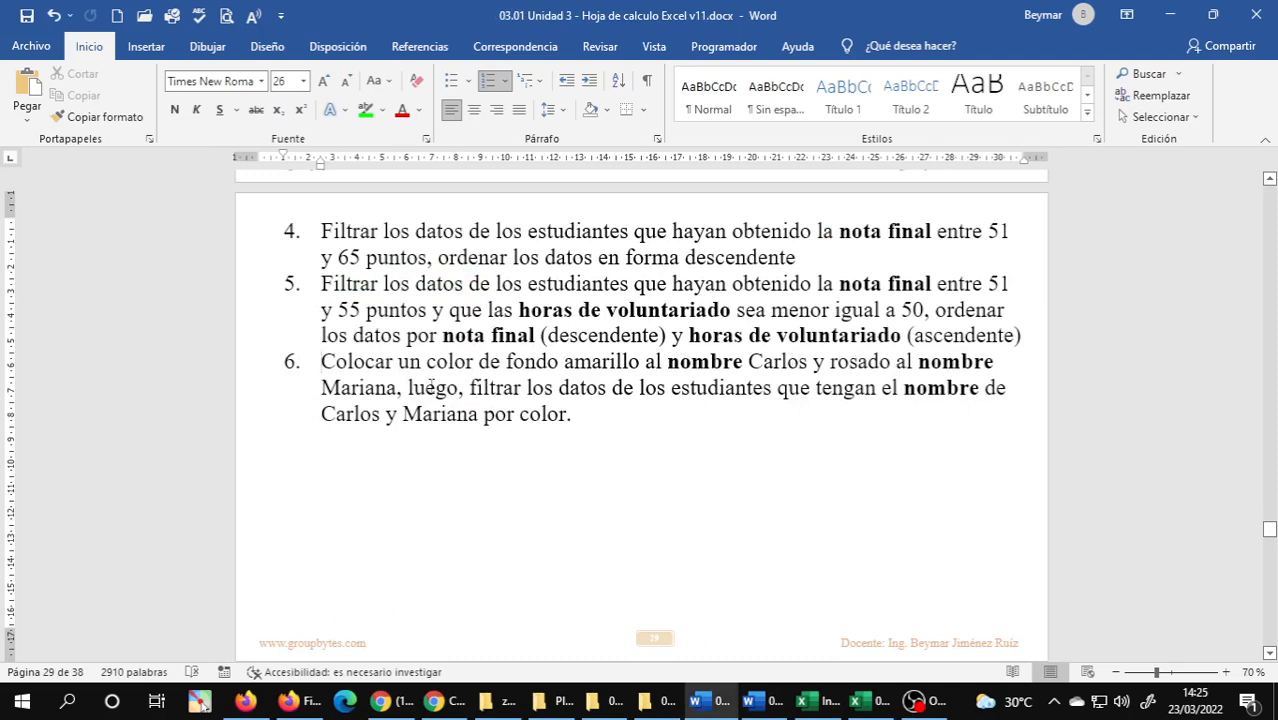
mouse_move(826, 712)
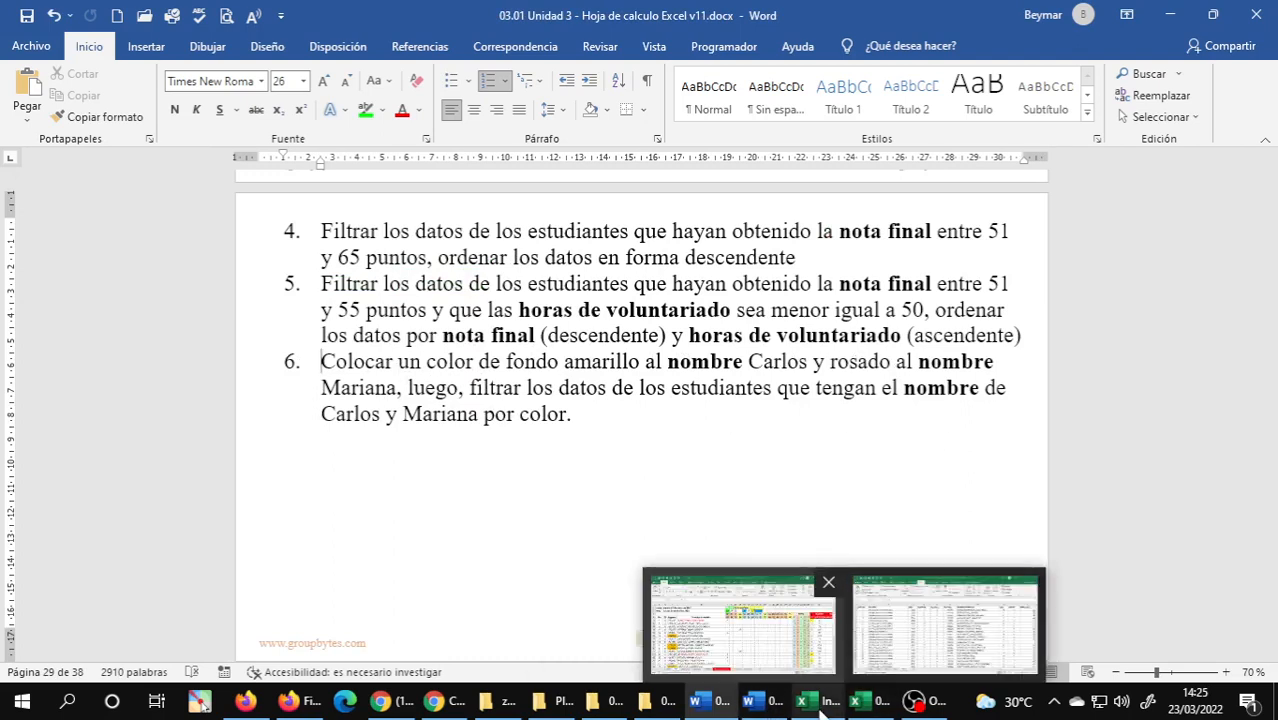
left_click(858, 712)
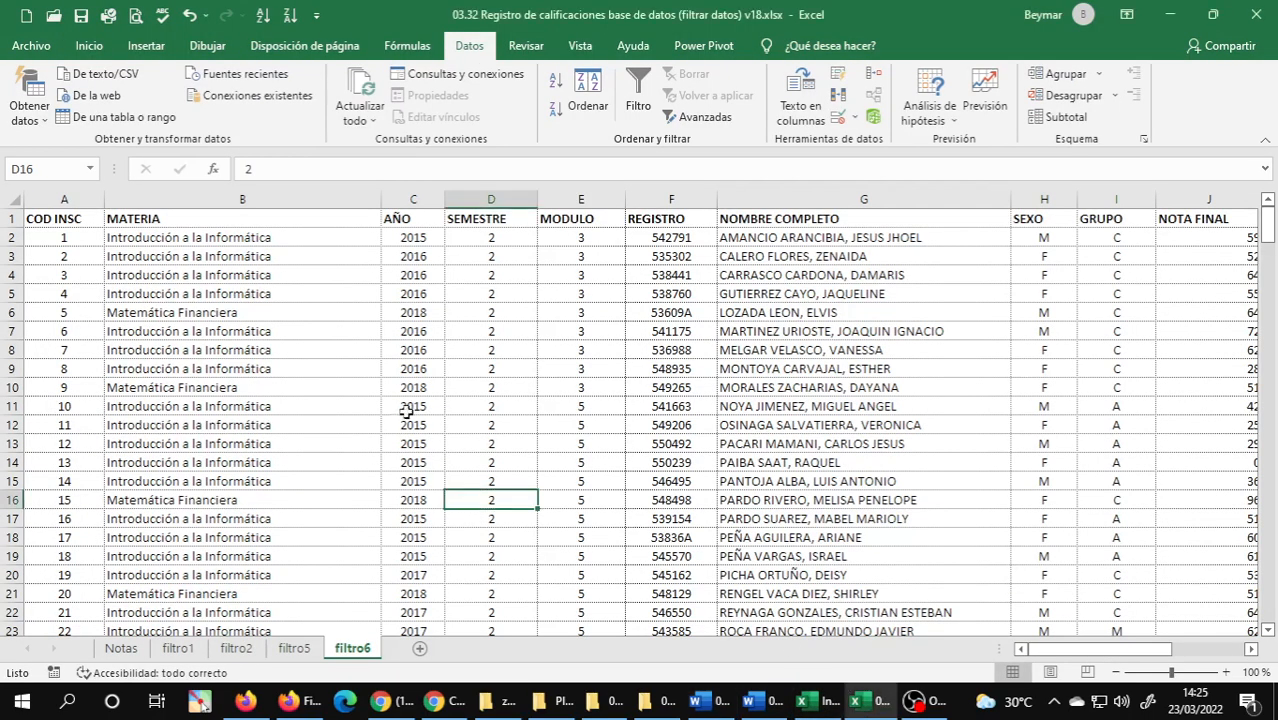
Search the NOMBRE COMPLETO column of filtro6 for "carlos", keeping the find dialog clear of that column.
left_click(203, 357)
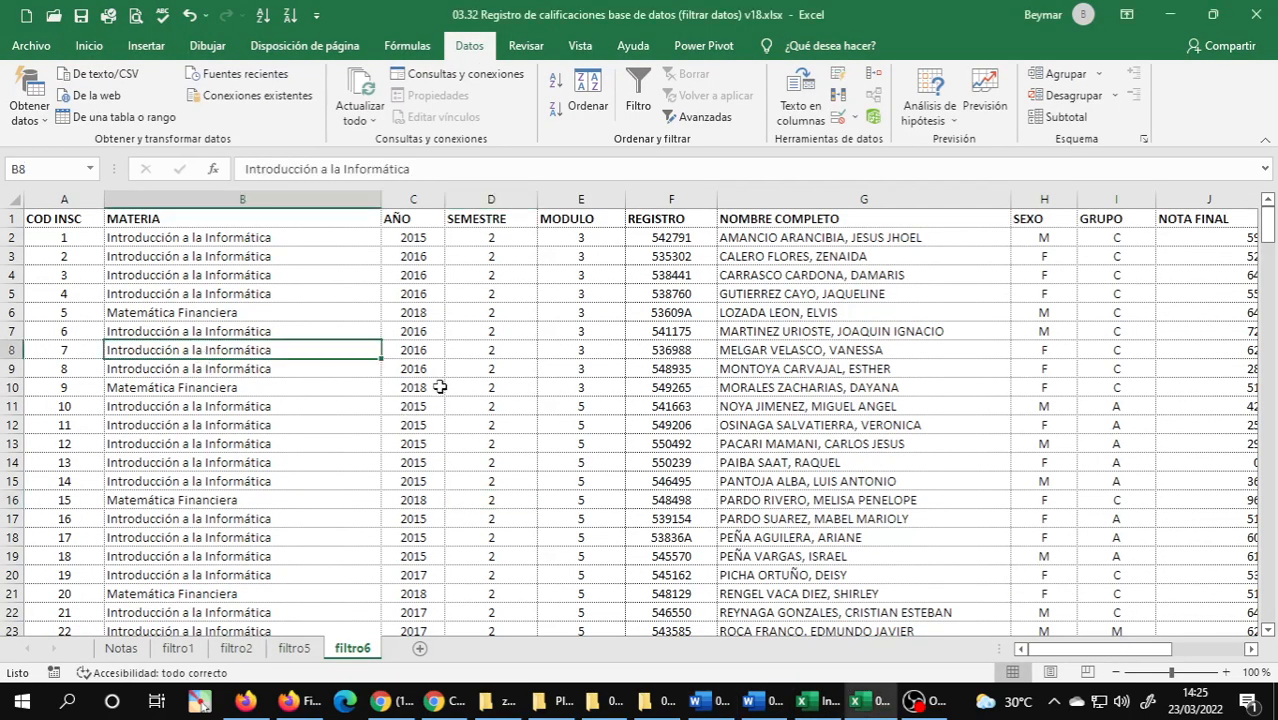
left_click(801, 198)
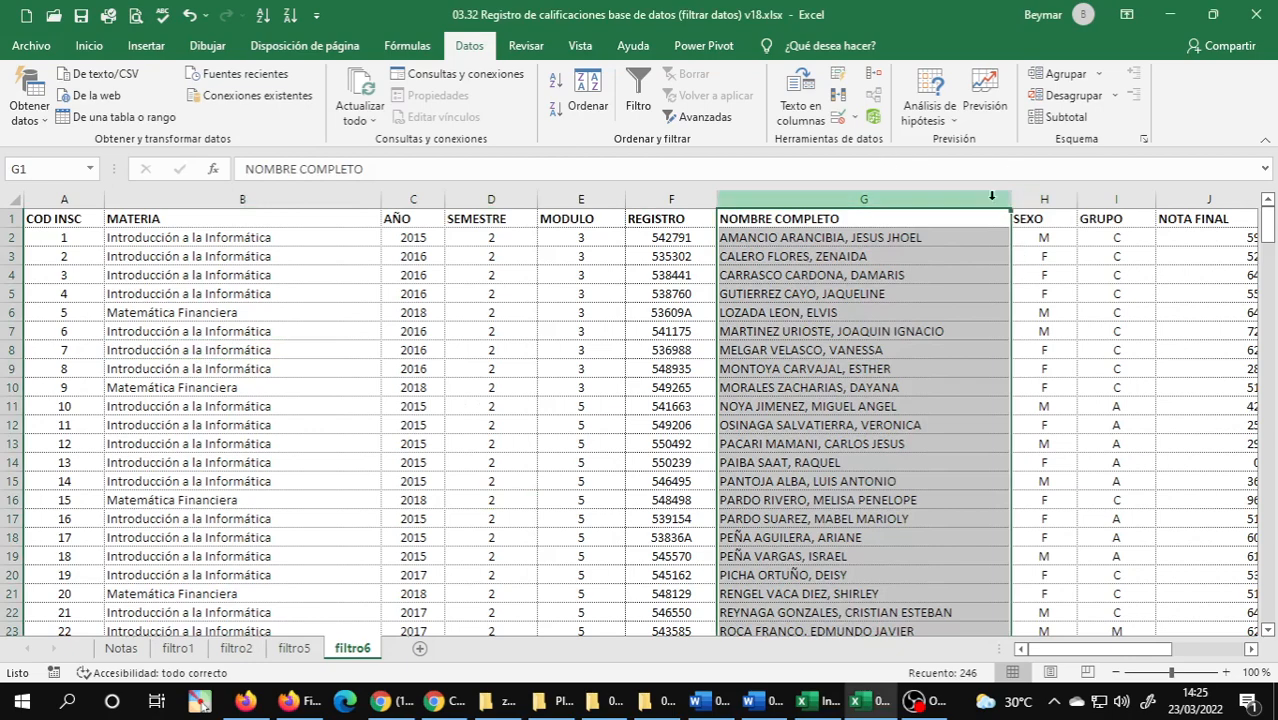
left_click(100, 48)
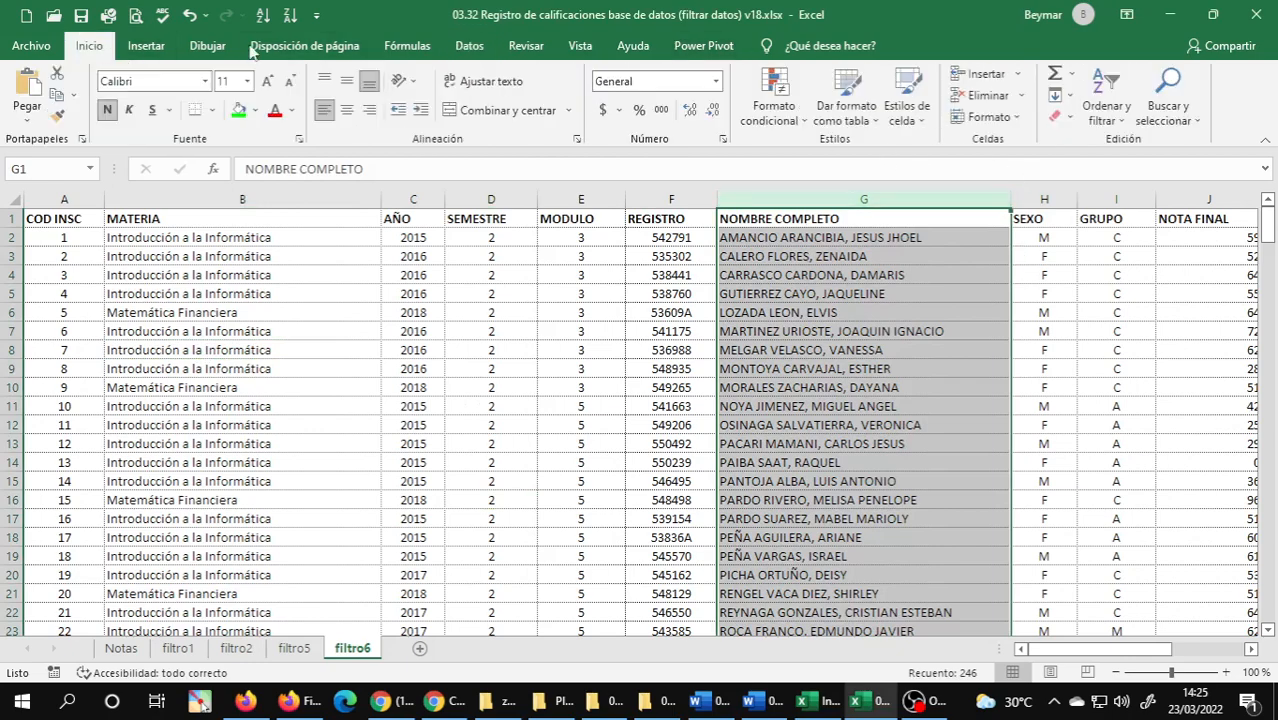
left_click(1176, 103)
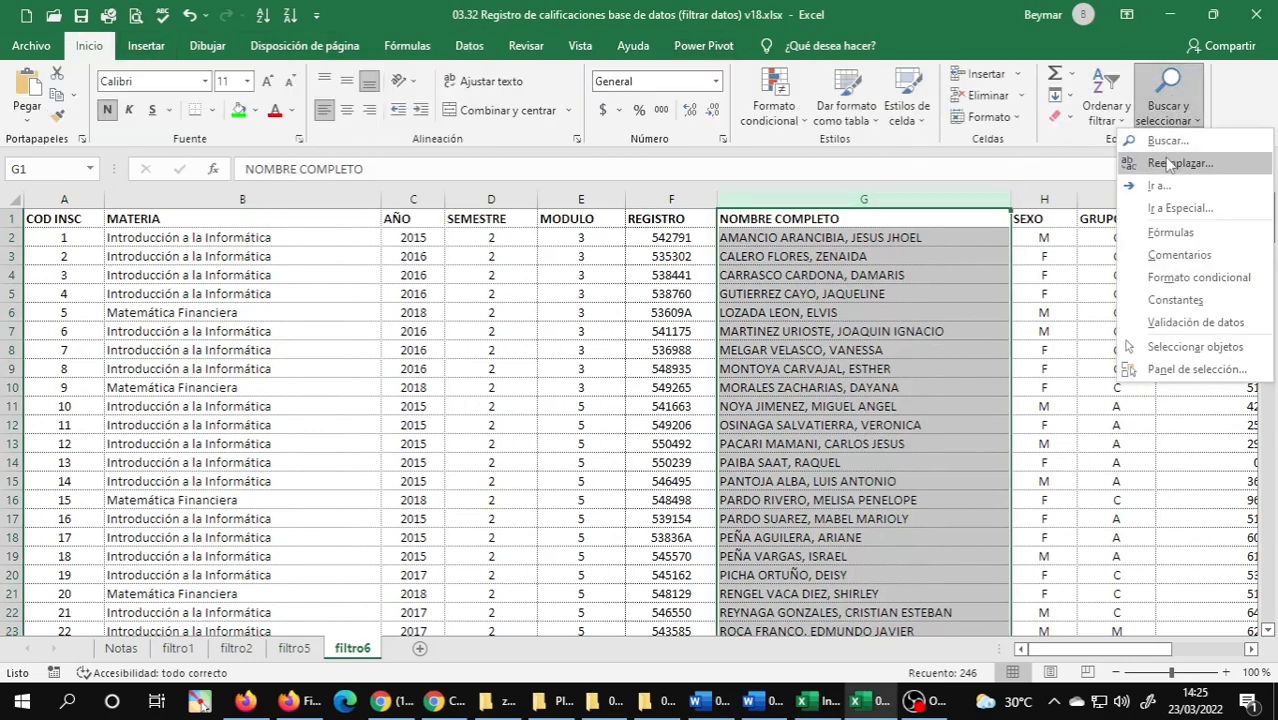
left_click(1168, 146)
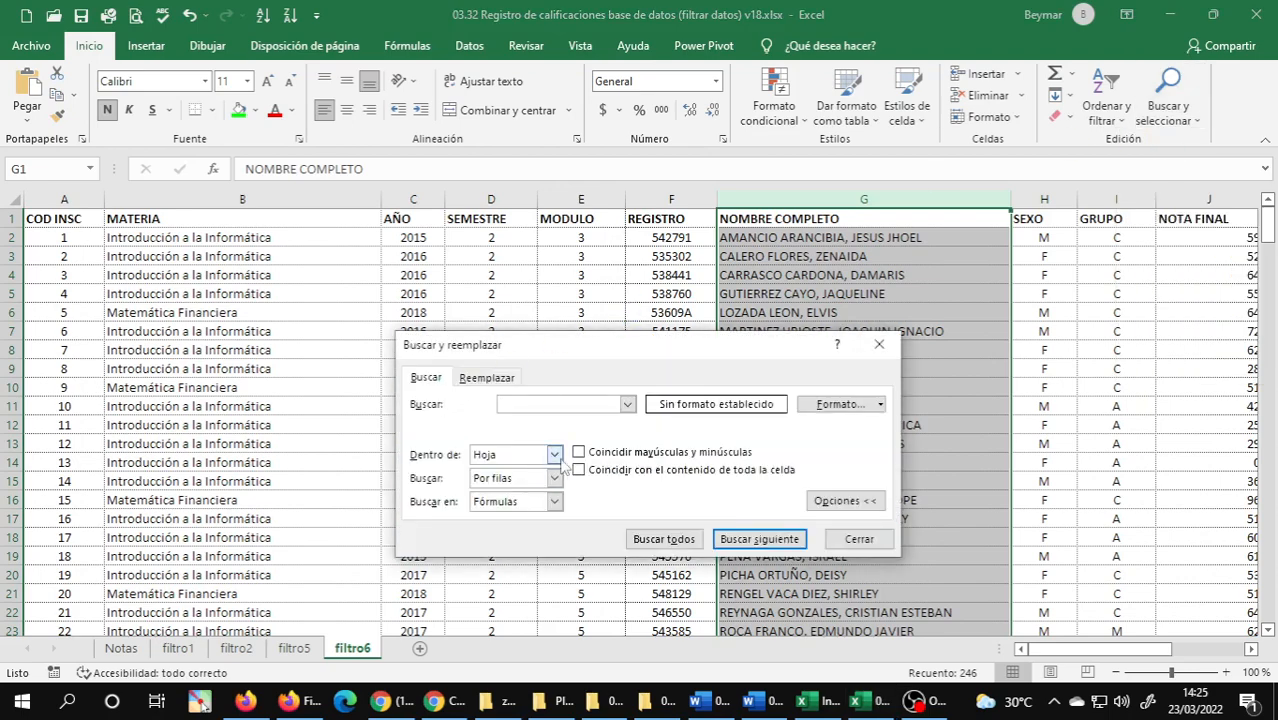
left_click_drag(616, 360, 270, 330)
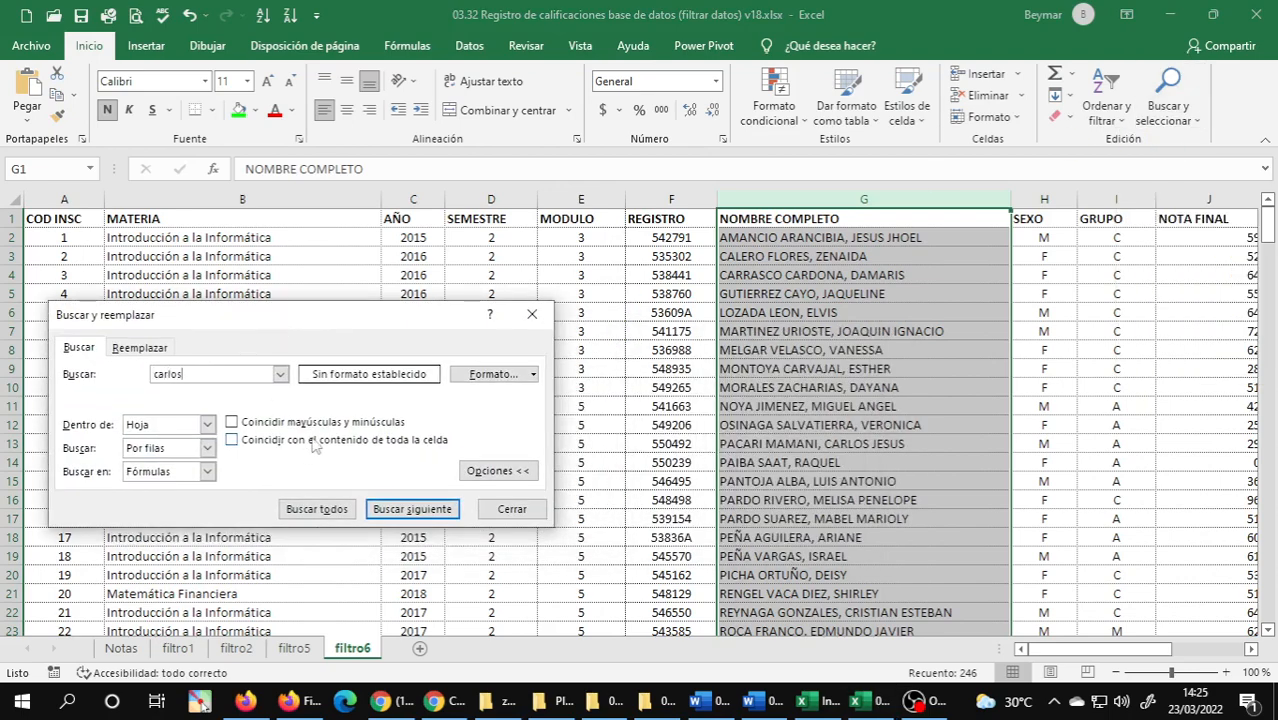
left_click(430, 510)
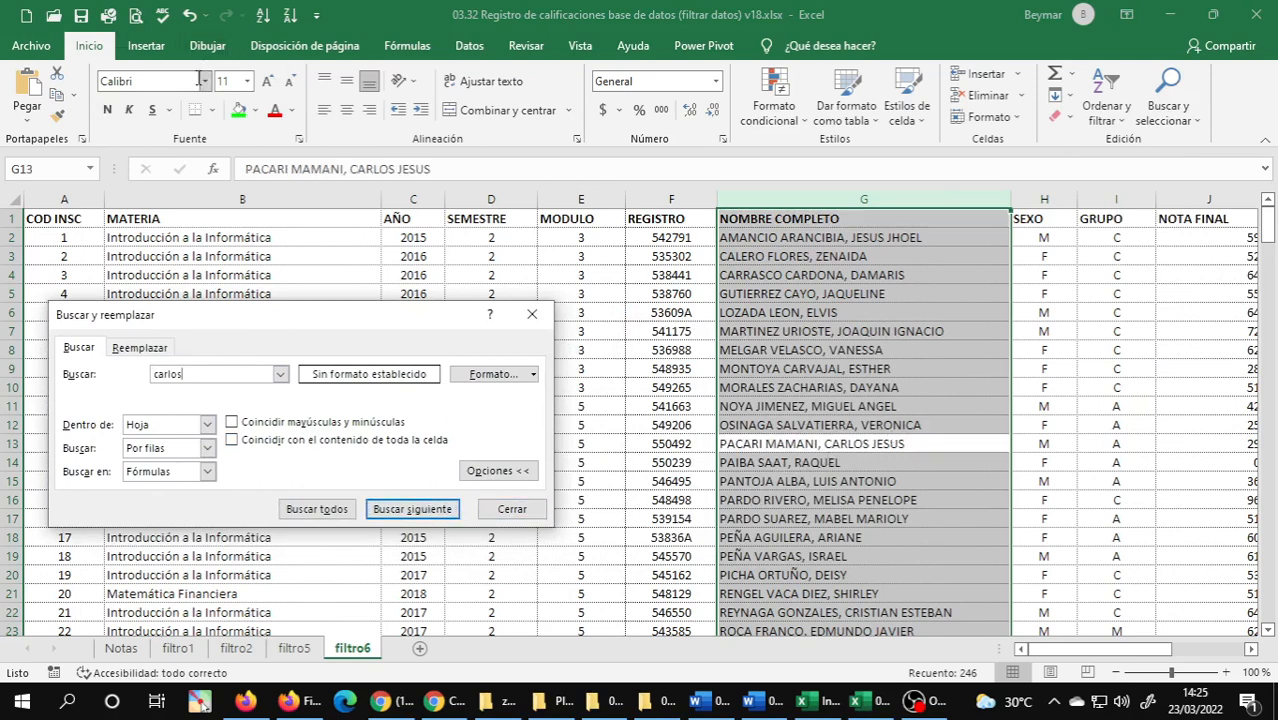
Try to fill the found cell G13 yellow with all of column G selected, and undo the fill.
left_click(256, 112)
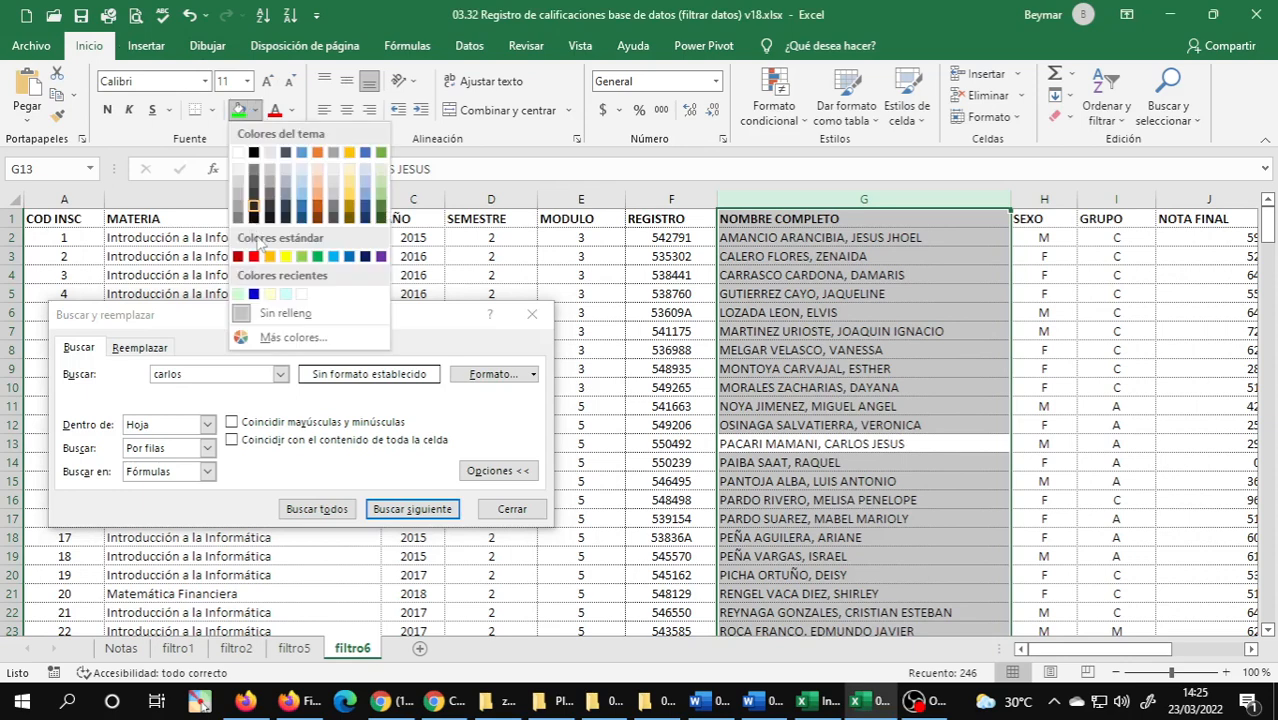
left_click(285, 257)
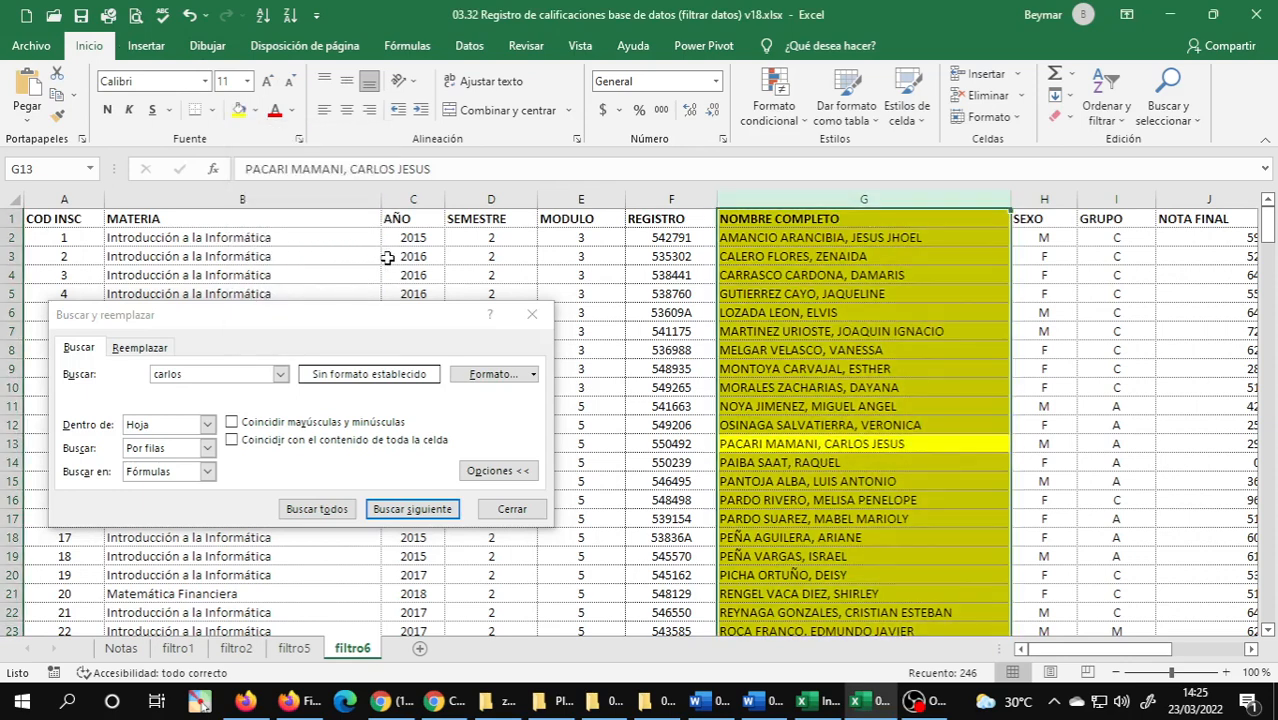
key("ctrl+z")
Deselect column G, find the first two "carlos" matches and fill cells G13 and G29 yellow.
left_click(830, 364)
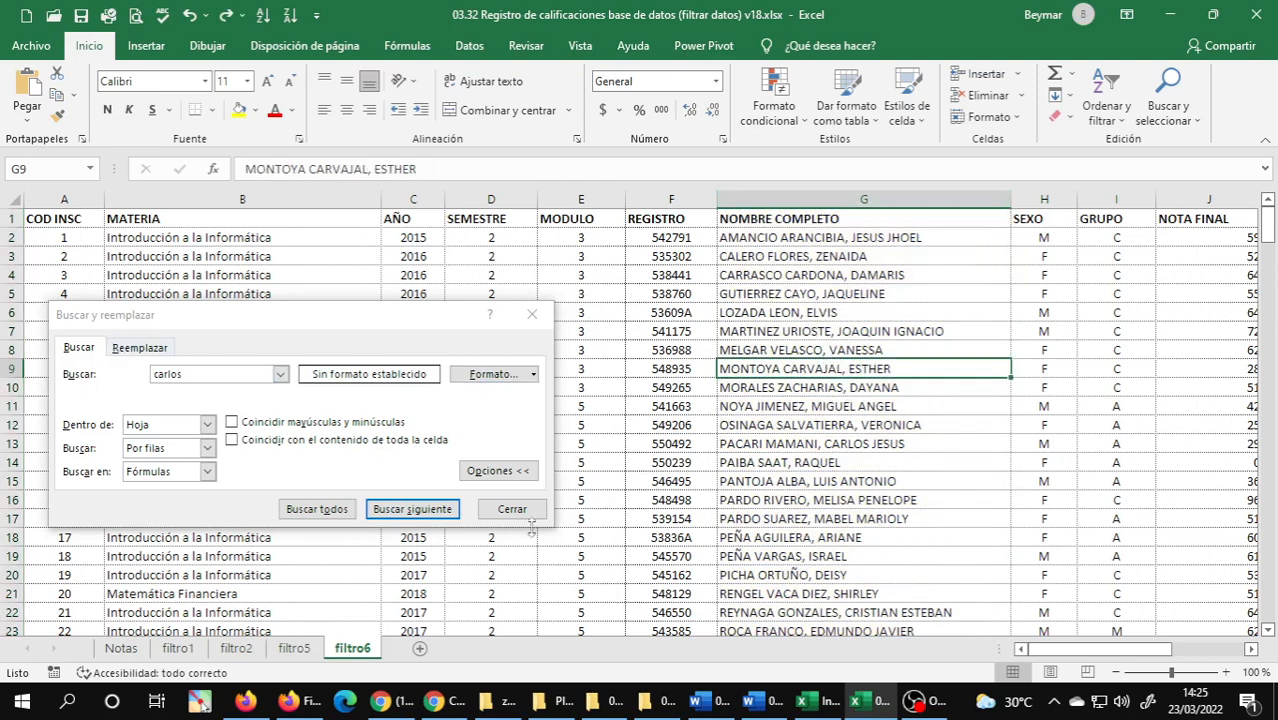
left_click(420, 513)
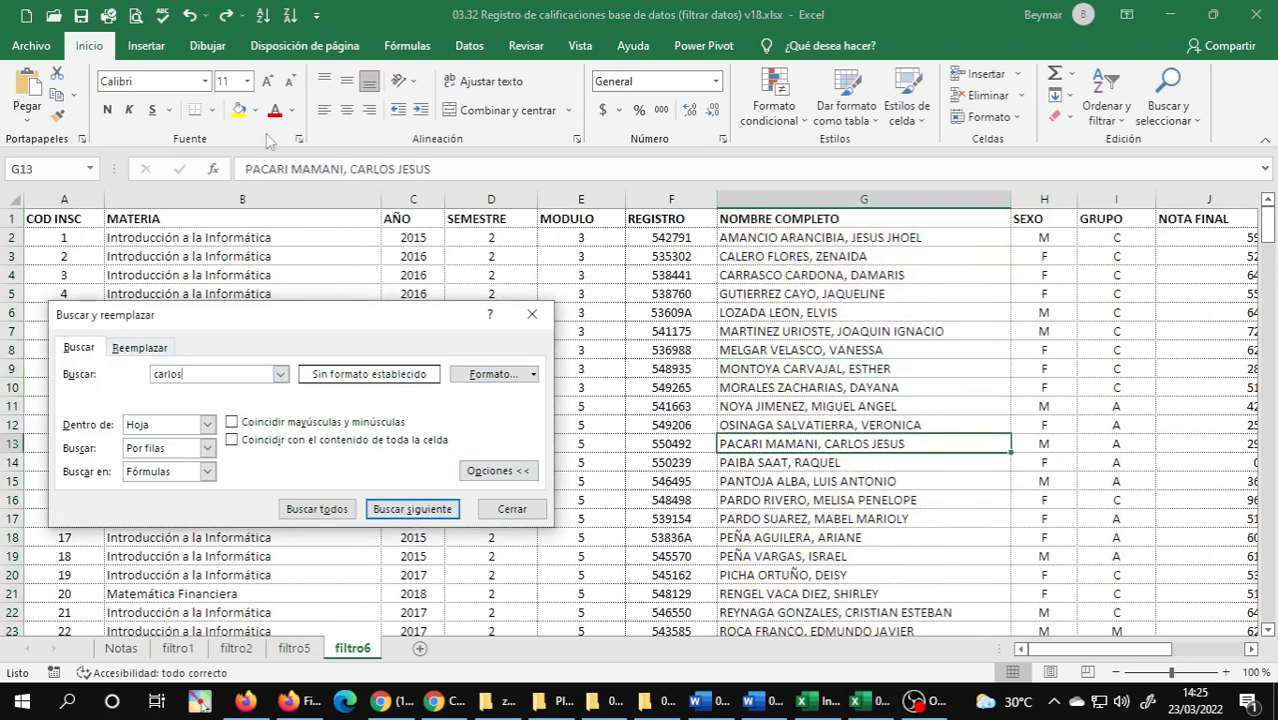
left_click(239, 110)
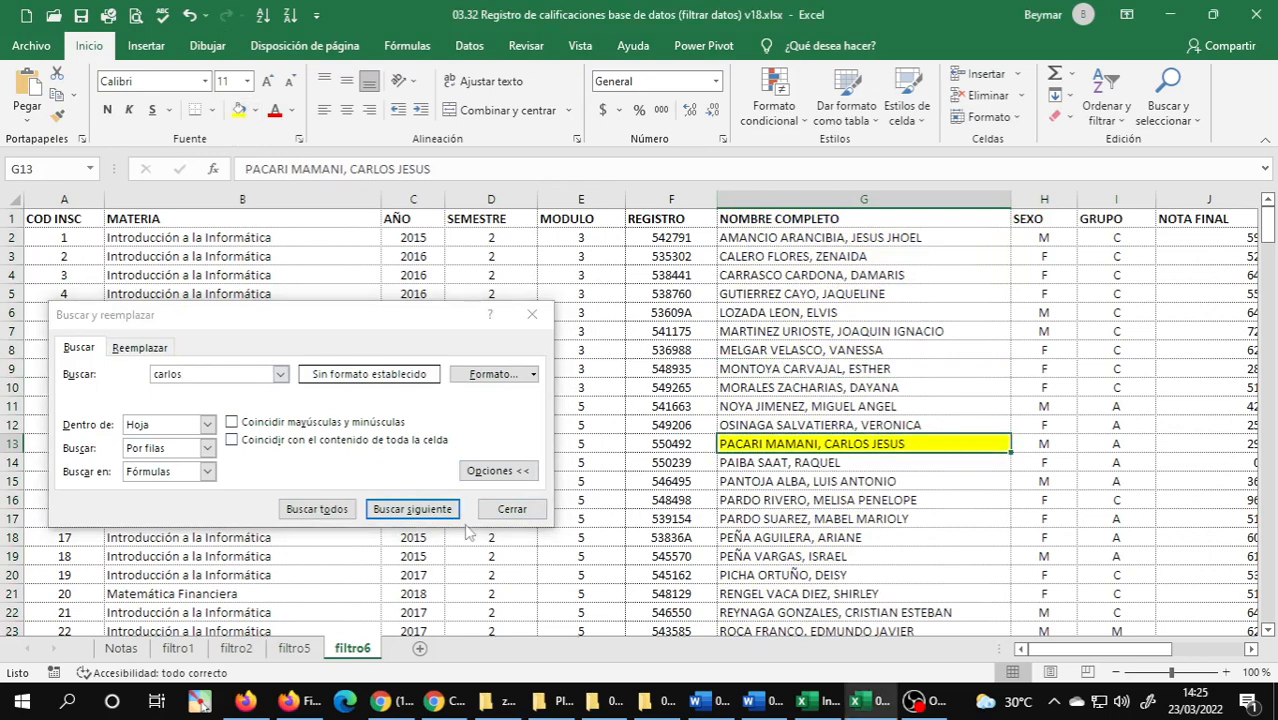
left_click(437, 512)
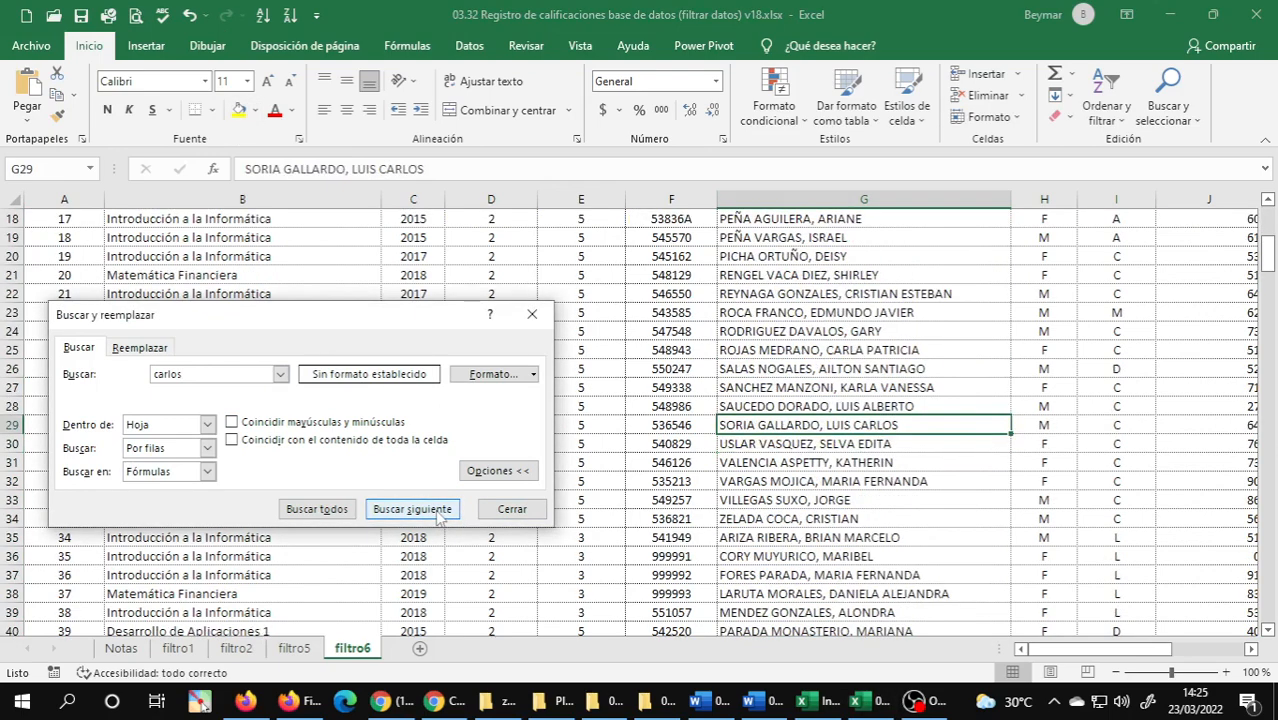
left_click(240, 112)
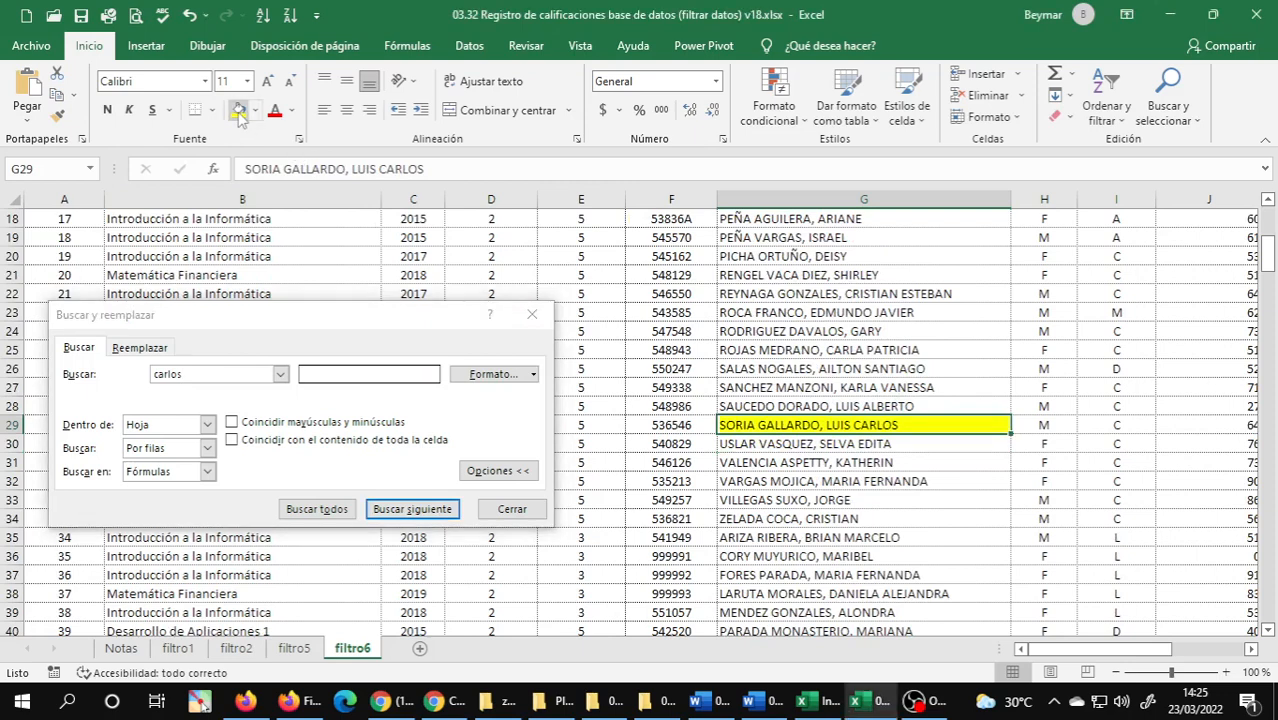
Find the next three "carlos" matches and fill cells G54, G55 and G96 yellow.
left_click(434, 512)
left_click(240, 112)
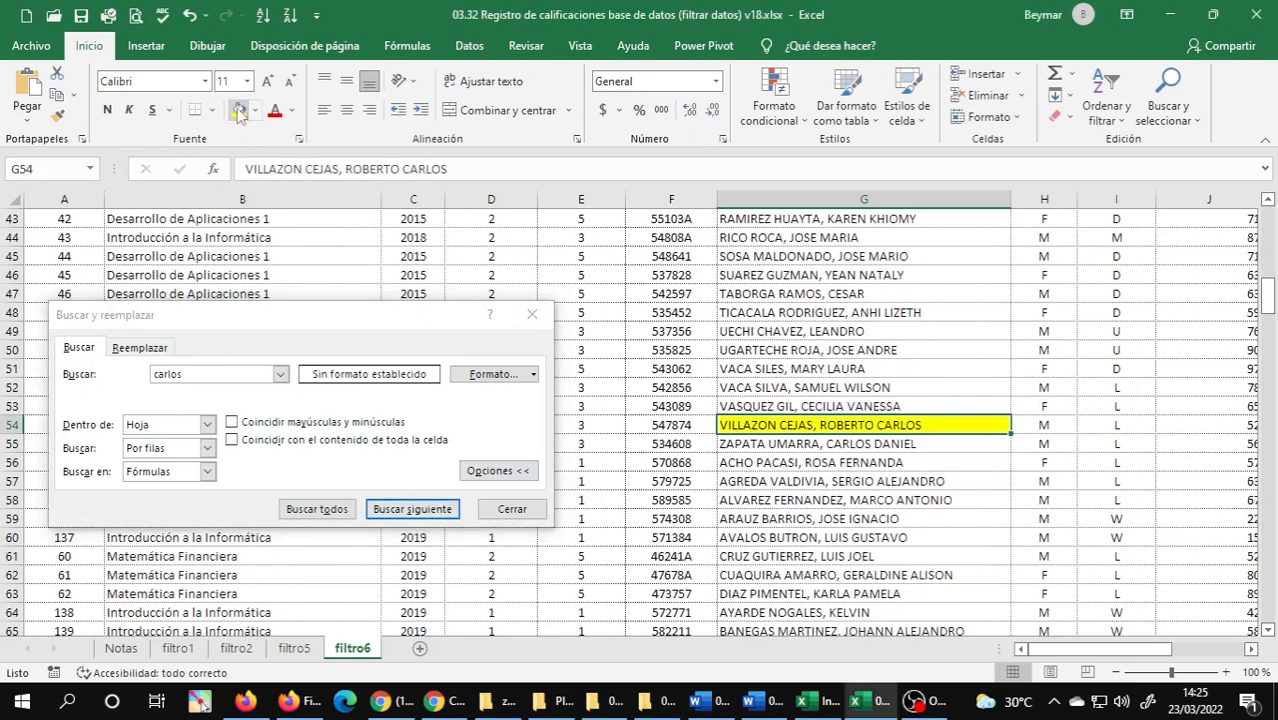
left_click(420, 511)
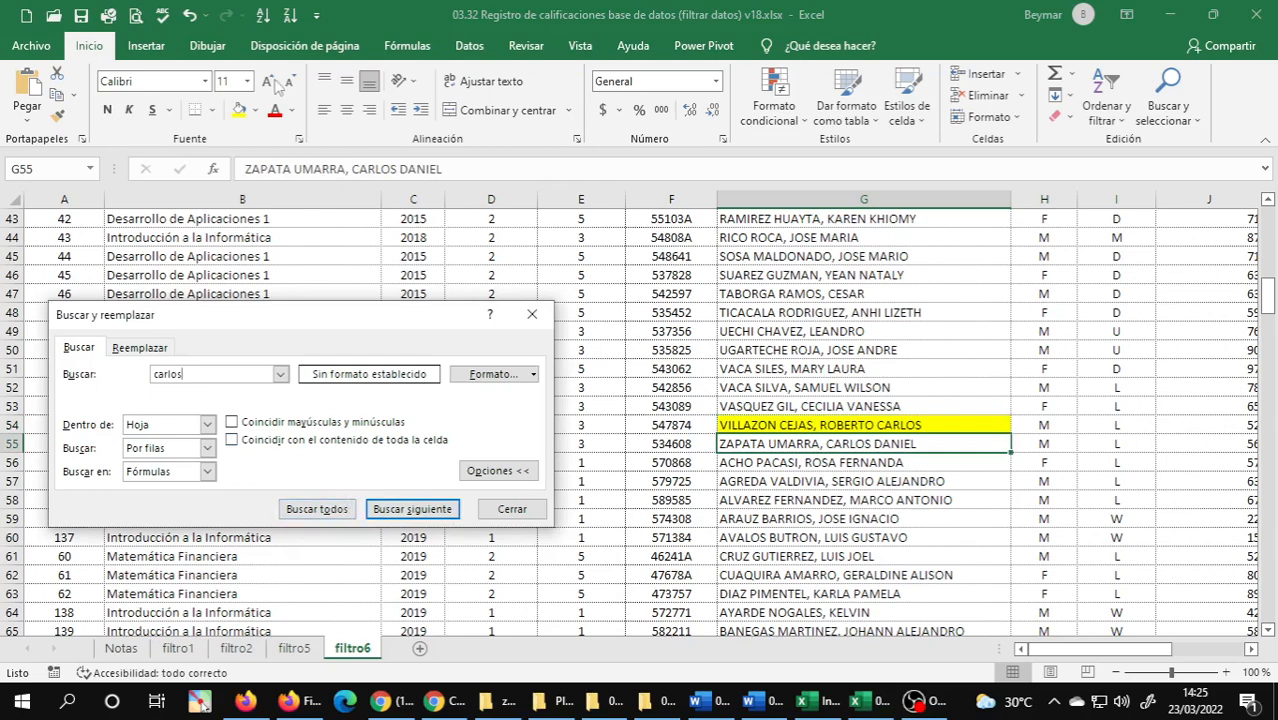
left_click(238, 112)
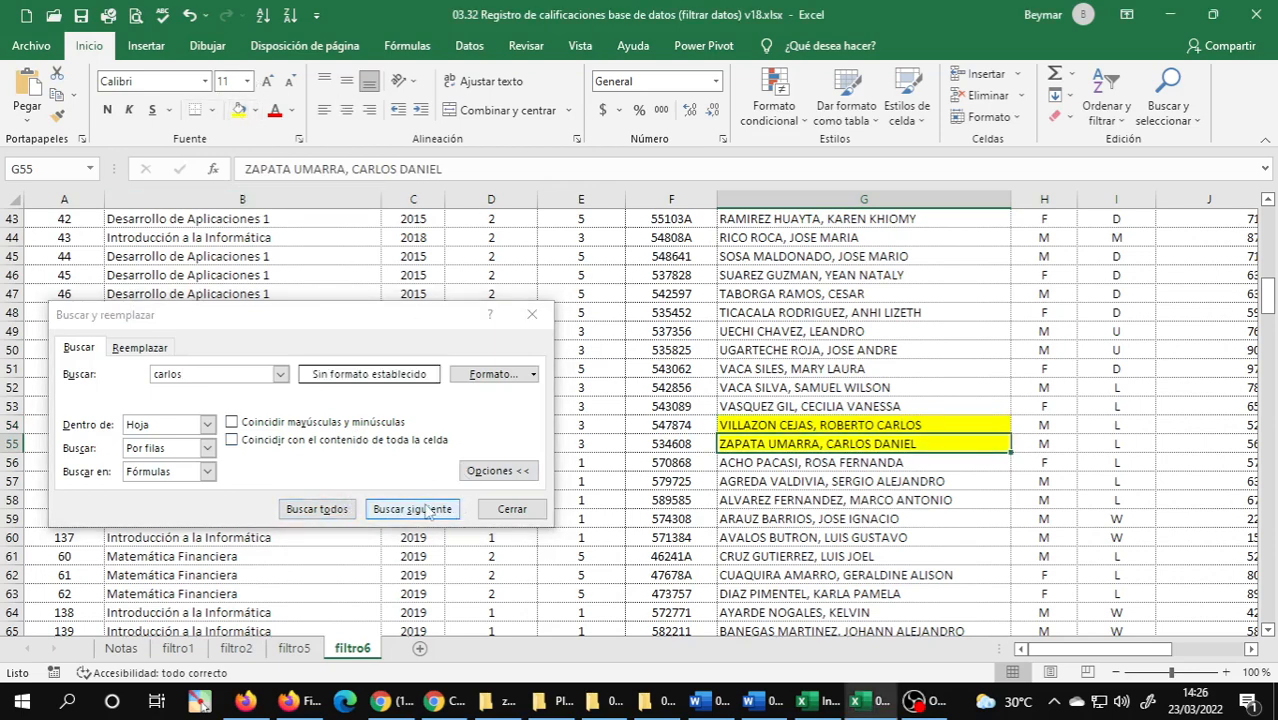
left_click(412, 509)
left_click(238, 110)
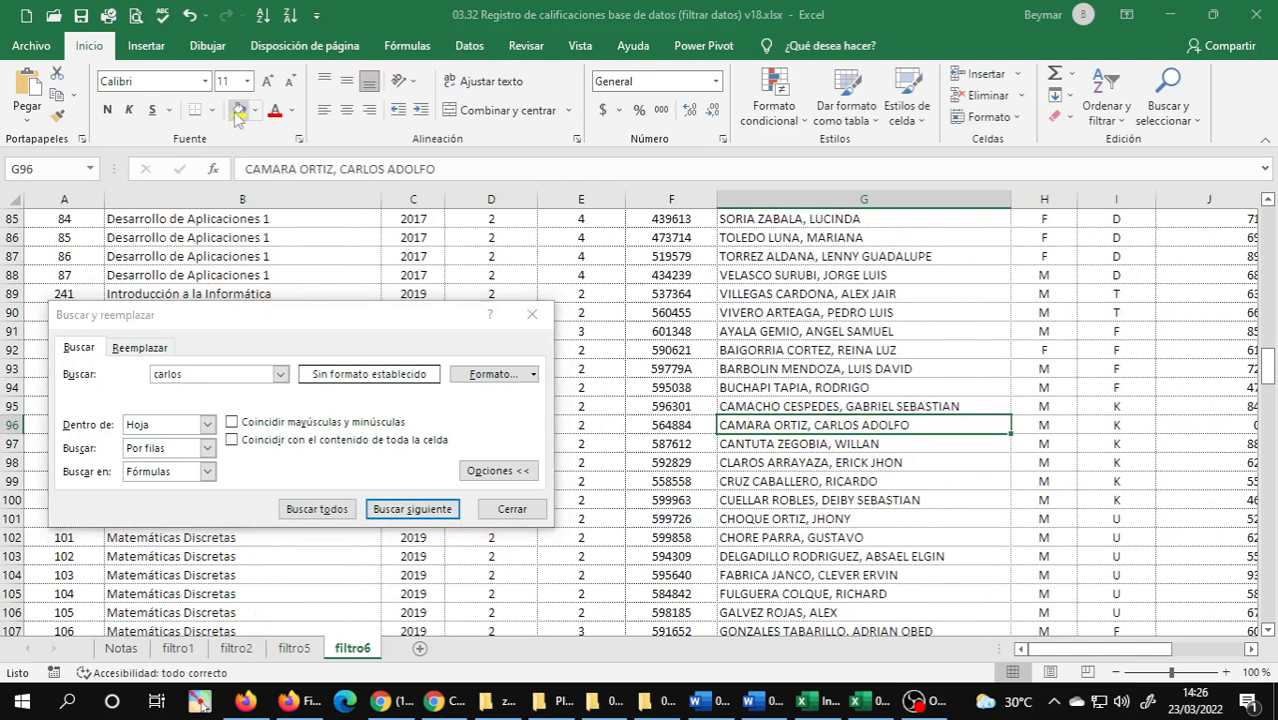
Continue through the "carlos" matches, filling cells G124, G130 and G202 yellow.
left_click(424, 510)
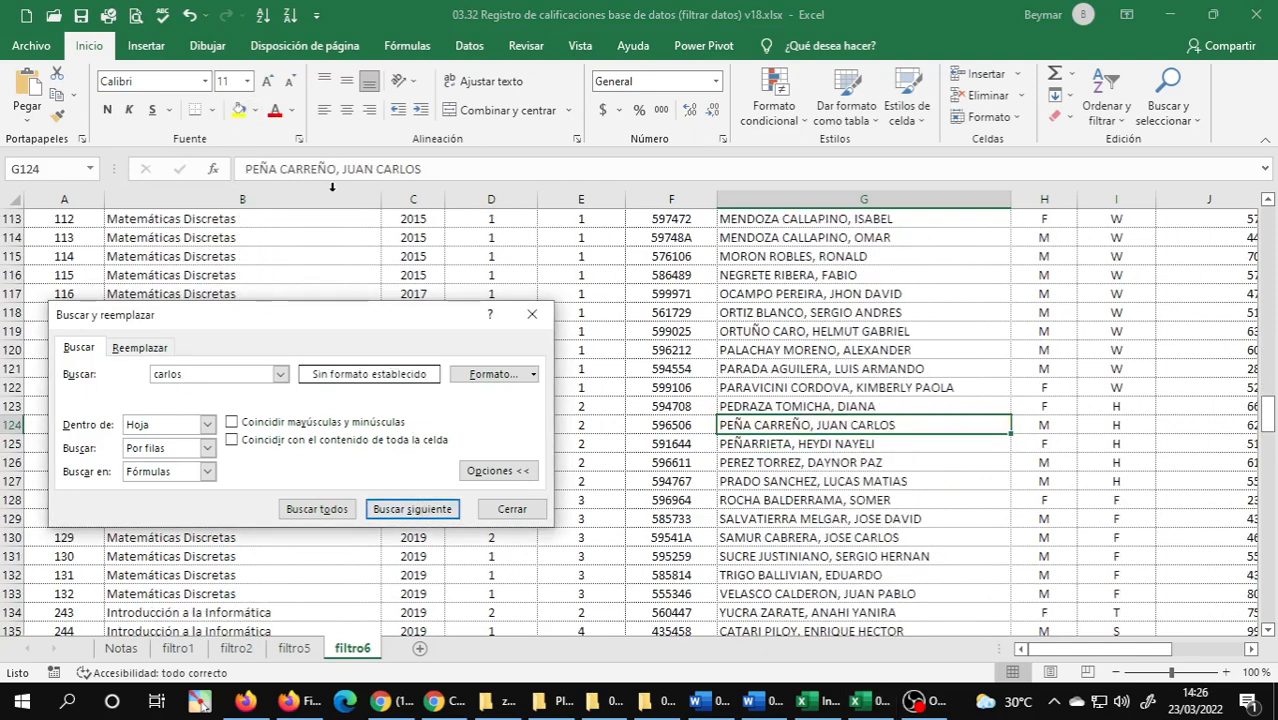
left_click(238, 112)
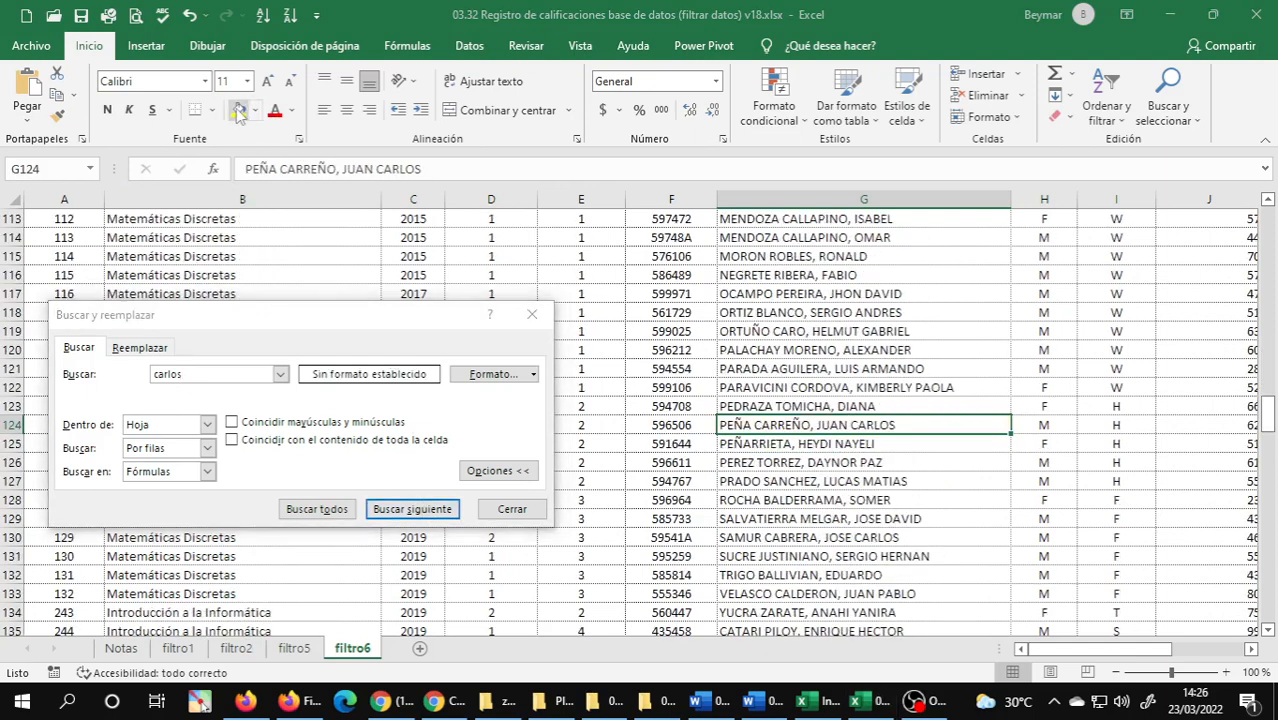
left_click(430, 512)
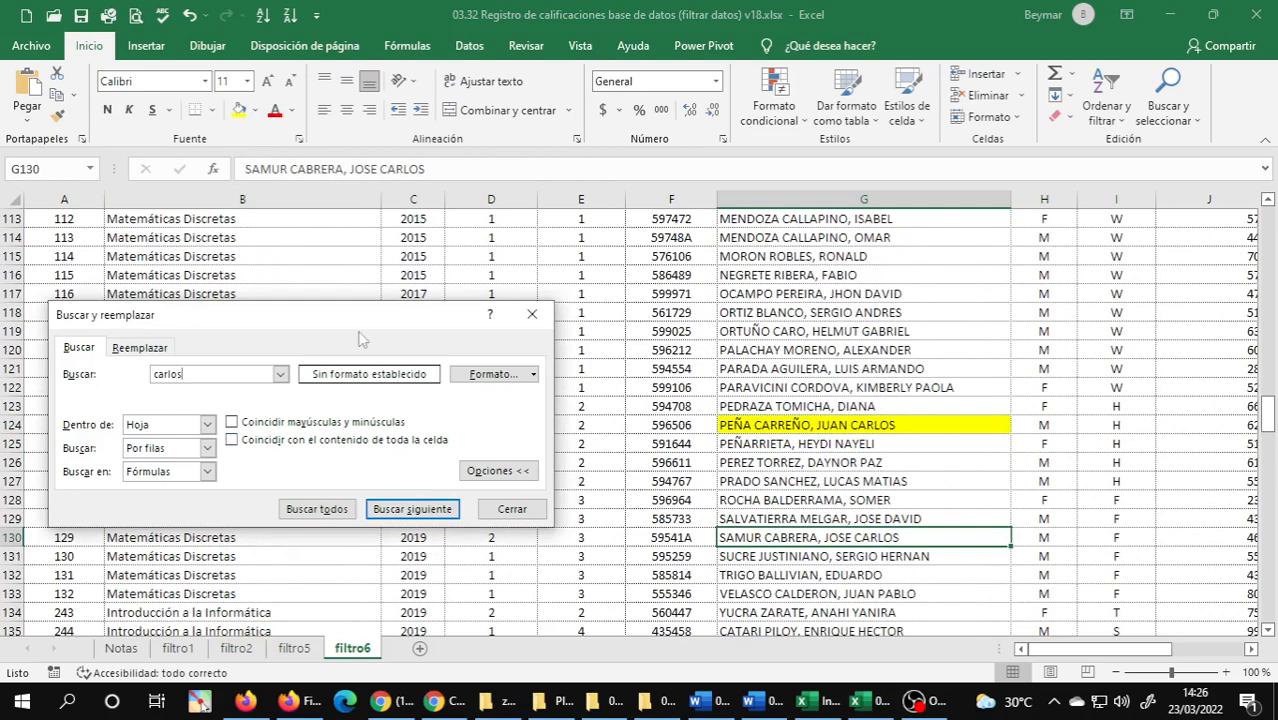
left_click(238, 110)
left_click(418, 508)
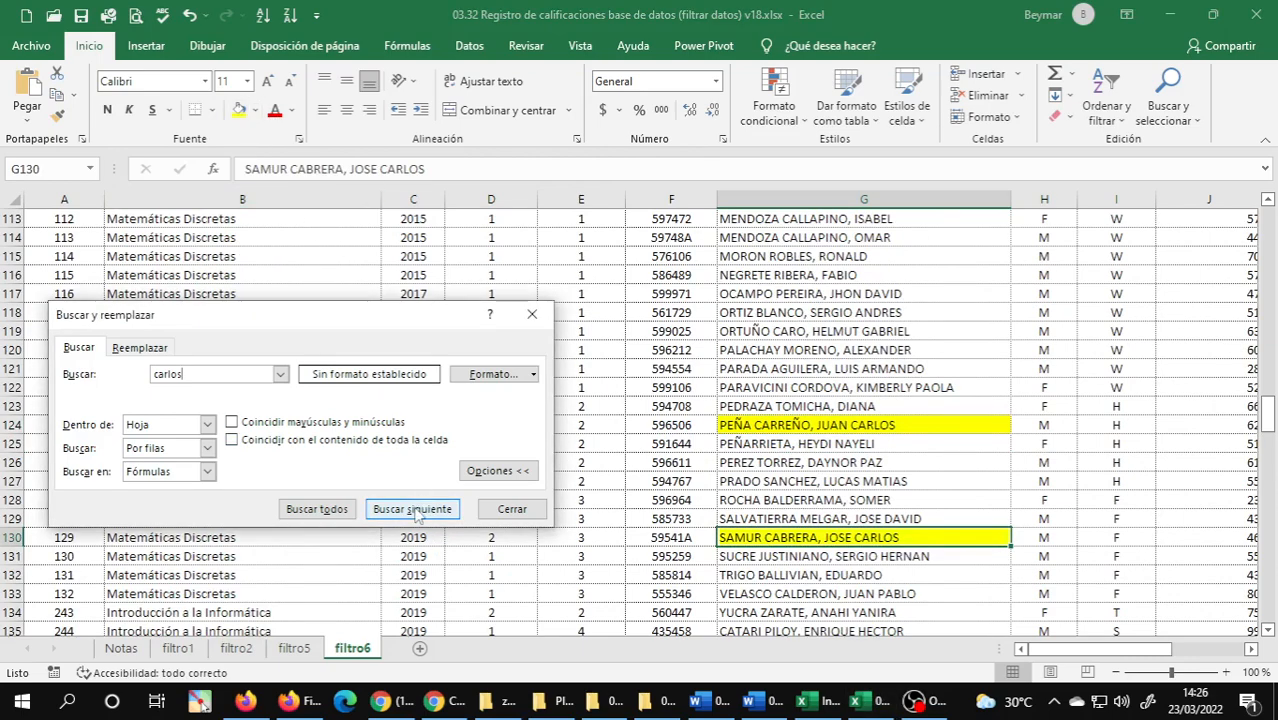
left_click(238, 110)
Fill the last two "carlos" matches, cells G212 and G242, yellow.
left_click(413, 509)
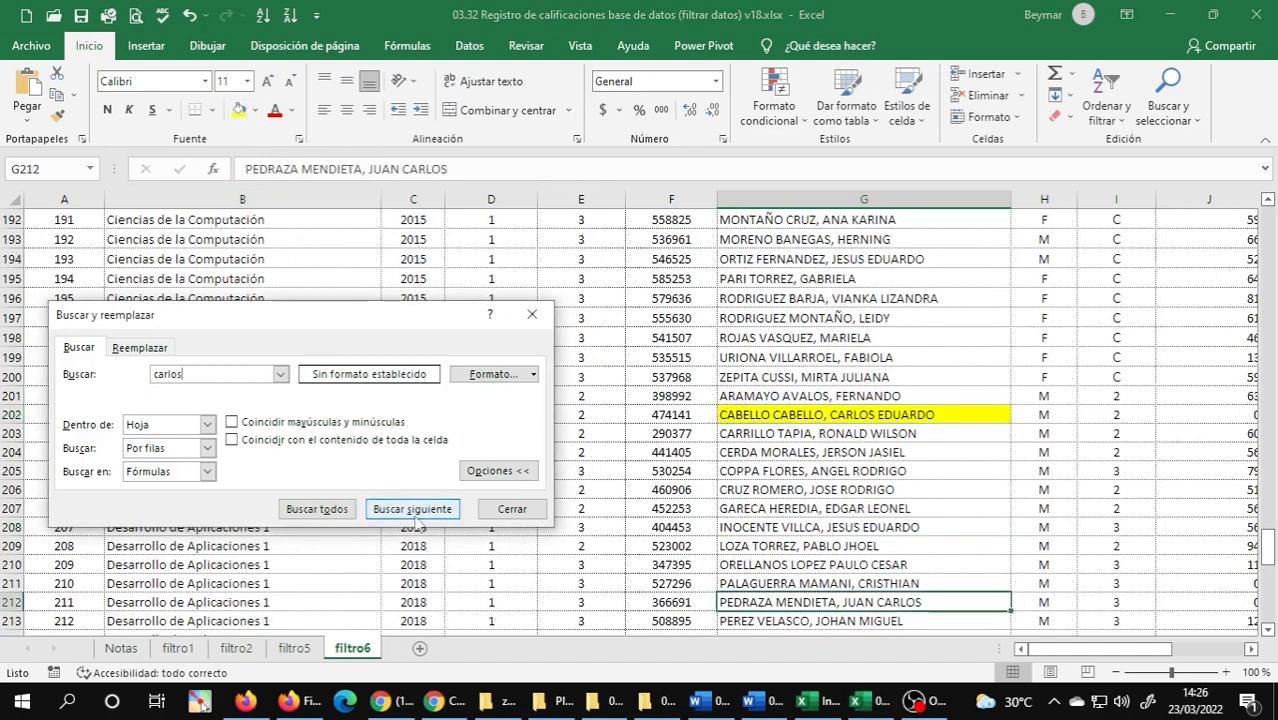
left_click(238, 110)
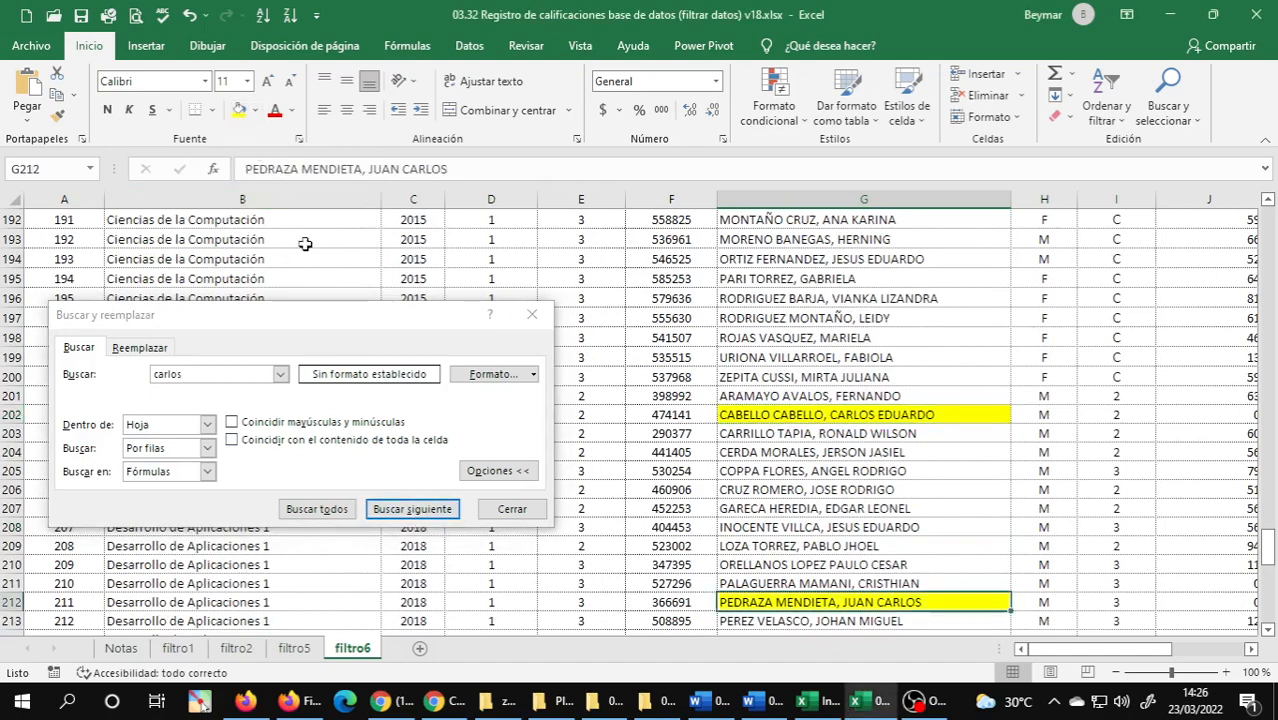
left_click(410, 509)
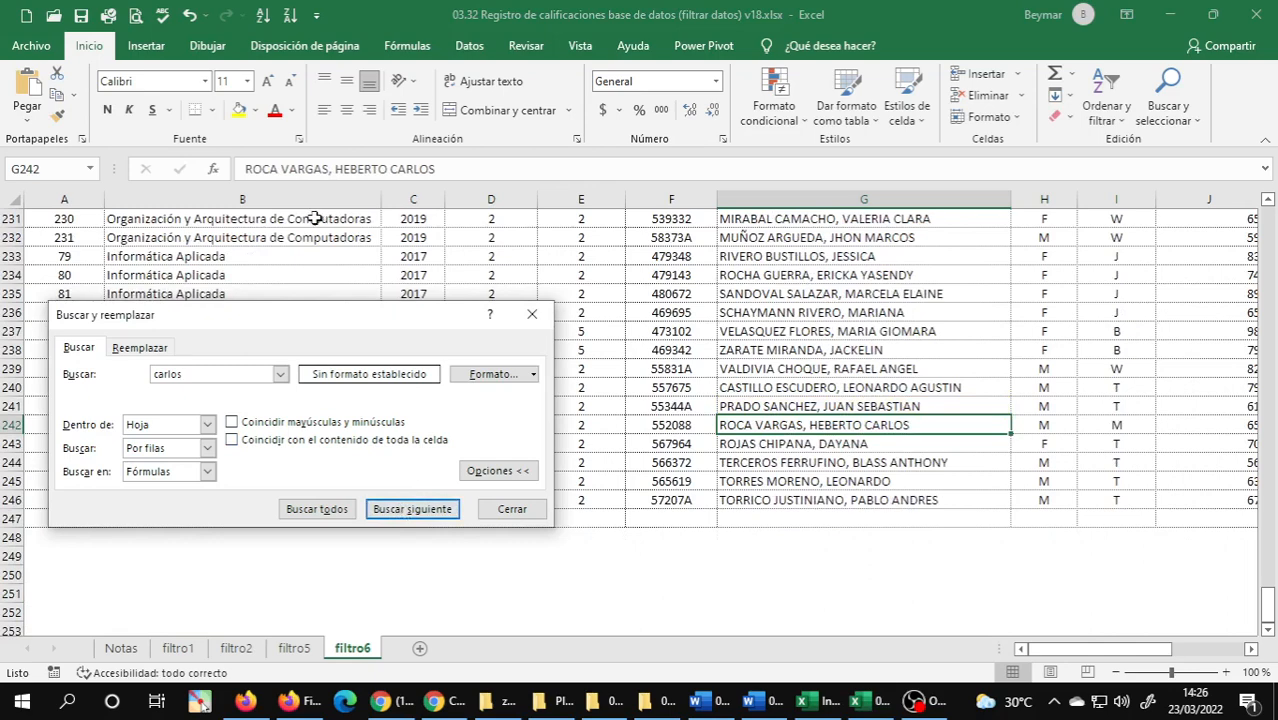
left_click(238, 110)
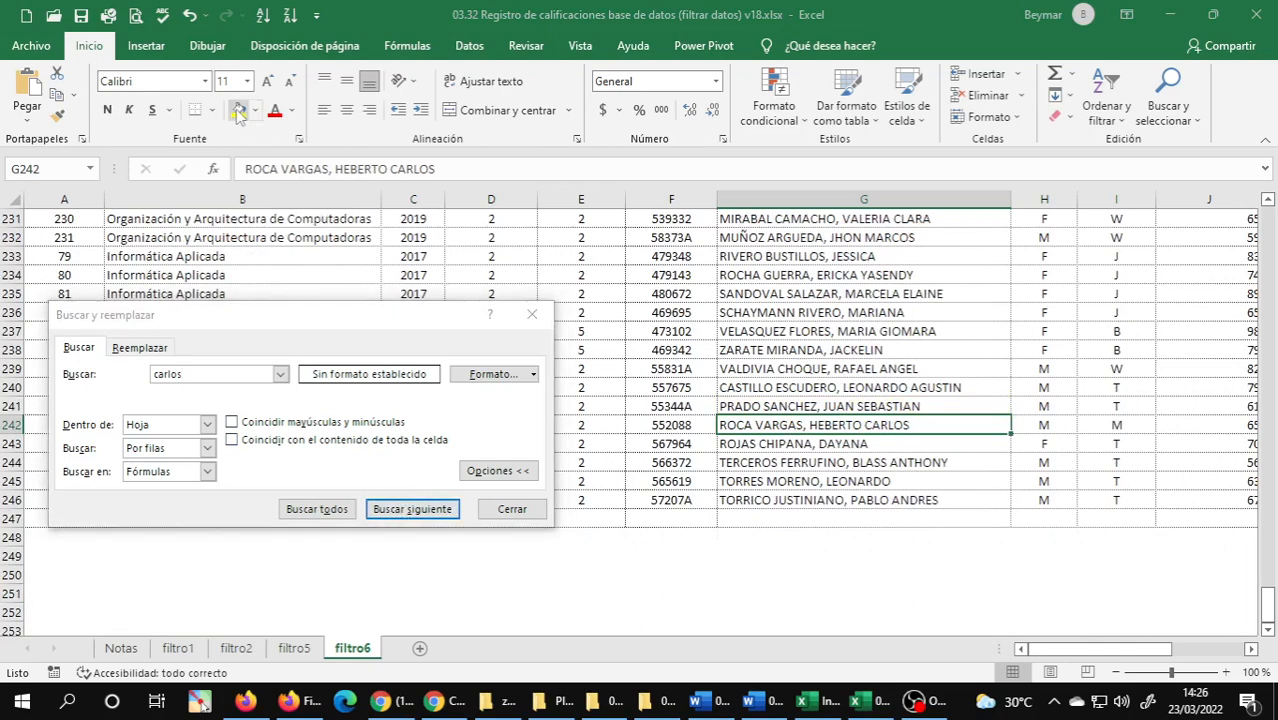
Cycle through the "carlos" matches again to check that every one has a yellow fill.
left_click(413, 509)
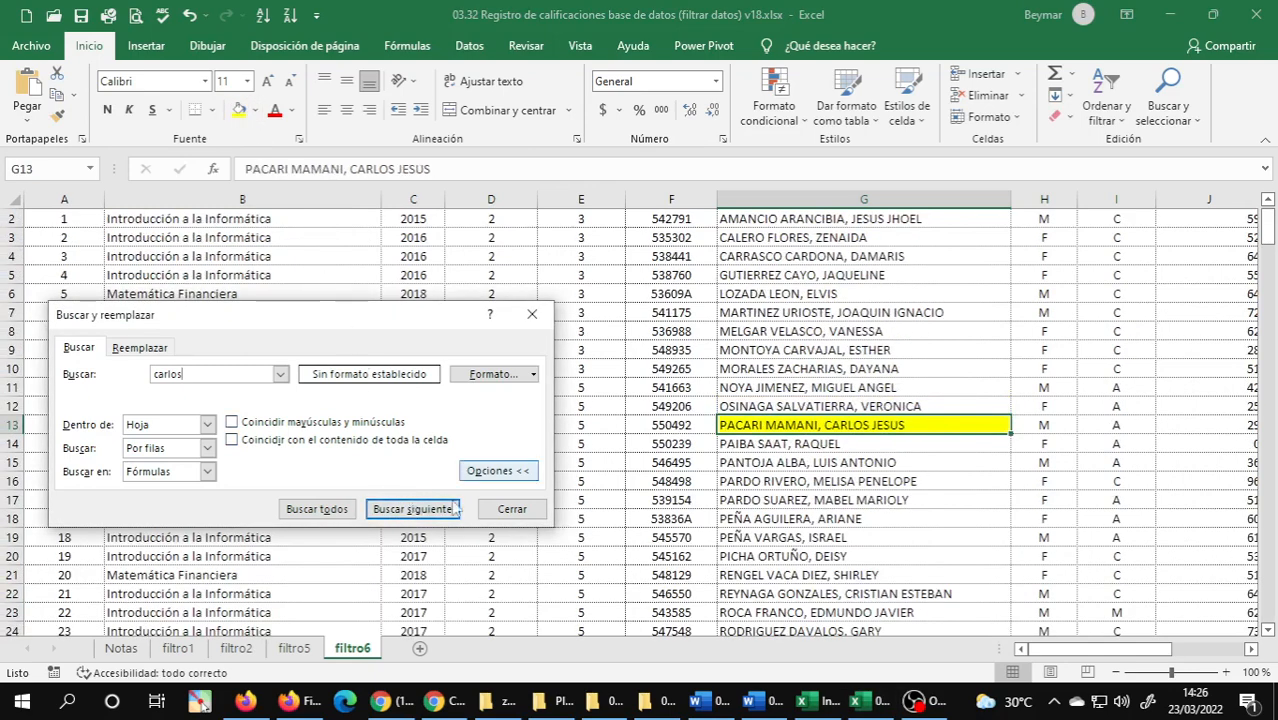
left_click(436, 512)
left_click(436, 512)
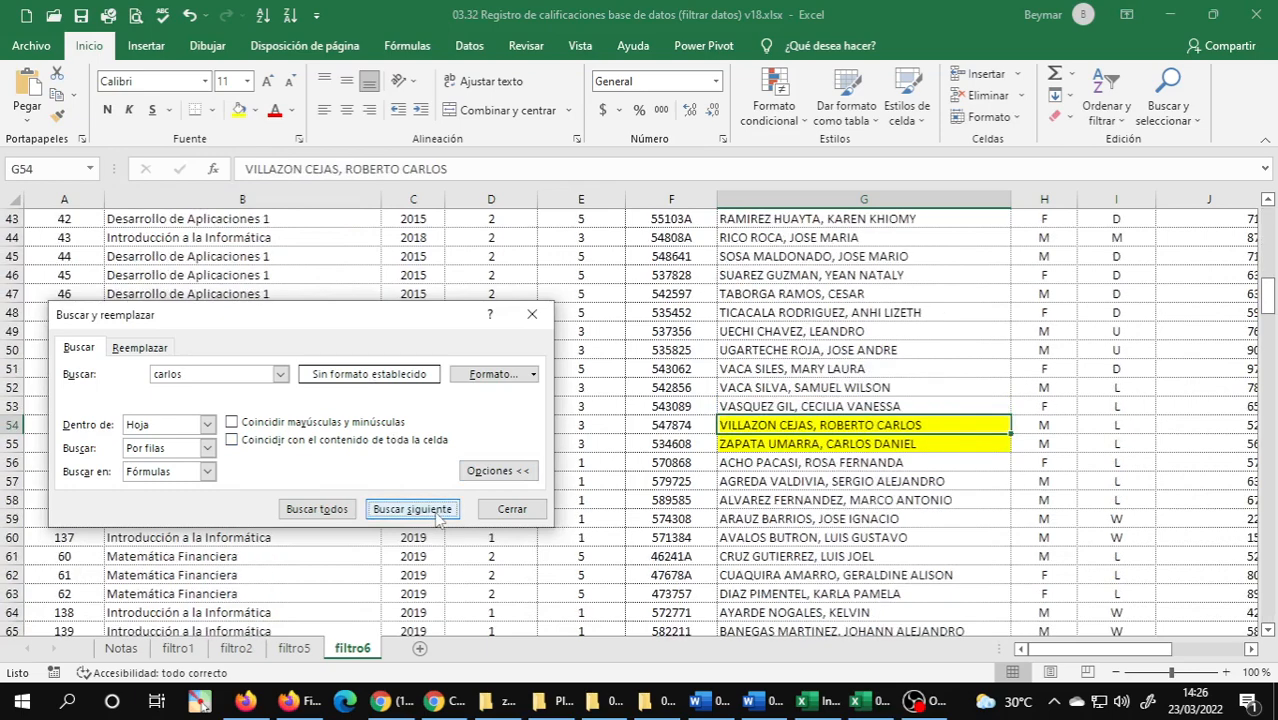
left_click(436, 512)
left_click(436, 512)
left_click(437, 512)
left_click(437, 512)
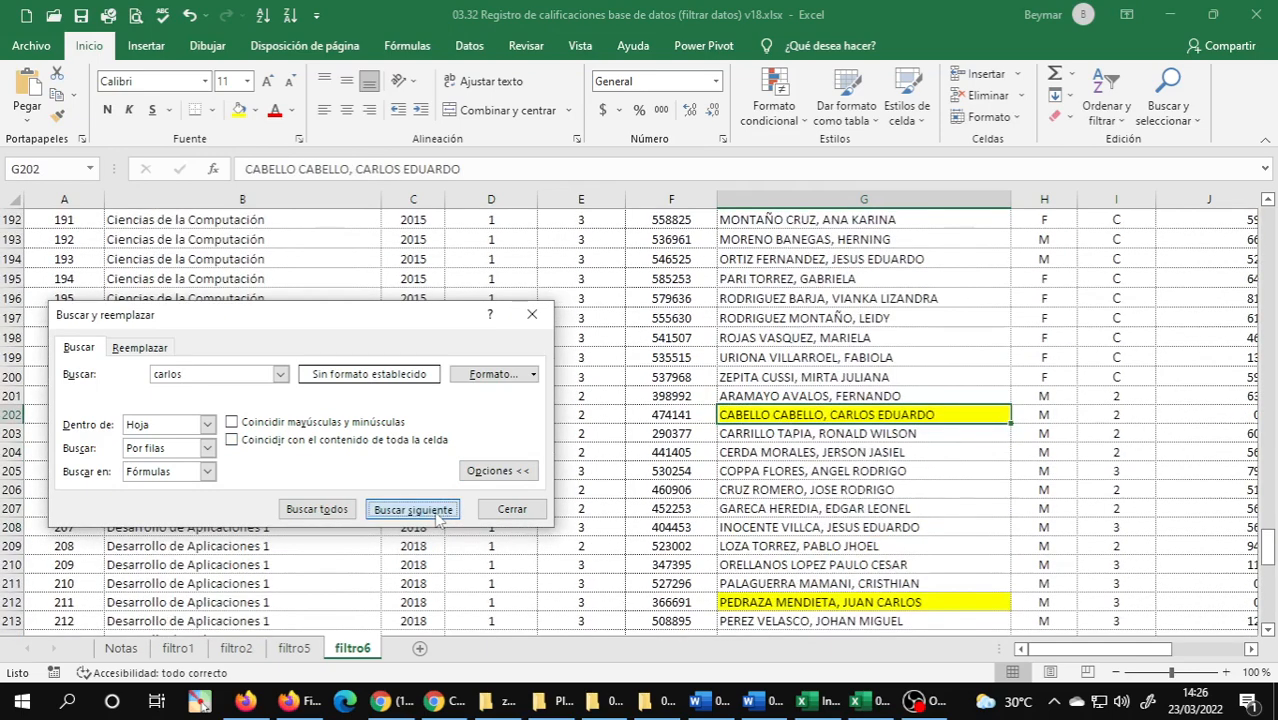
left_click(437, 512)
Search for "mariana" instead and fill the found cell G236 with the light orange theme colour.
double_click(168, 374)
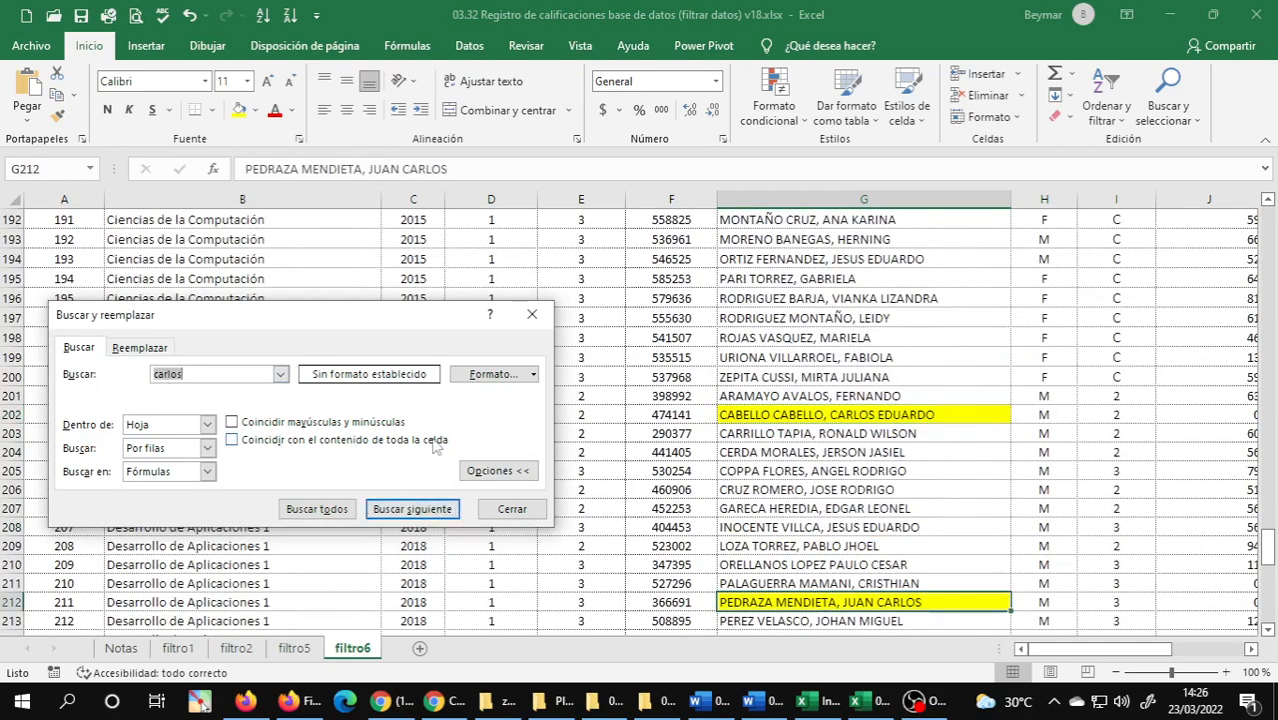
type("mariana")
left_click(399, 511)
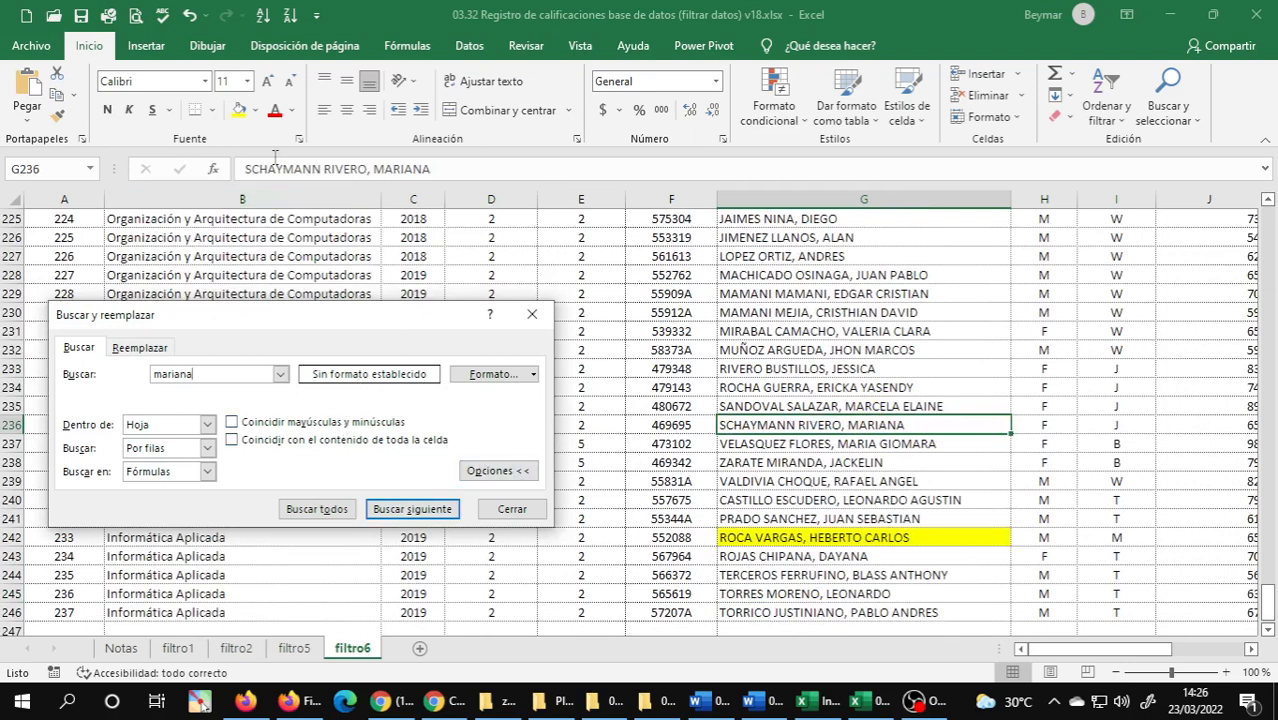
left_click(255, 110)
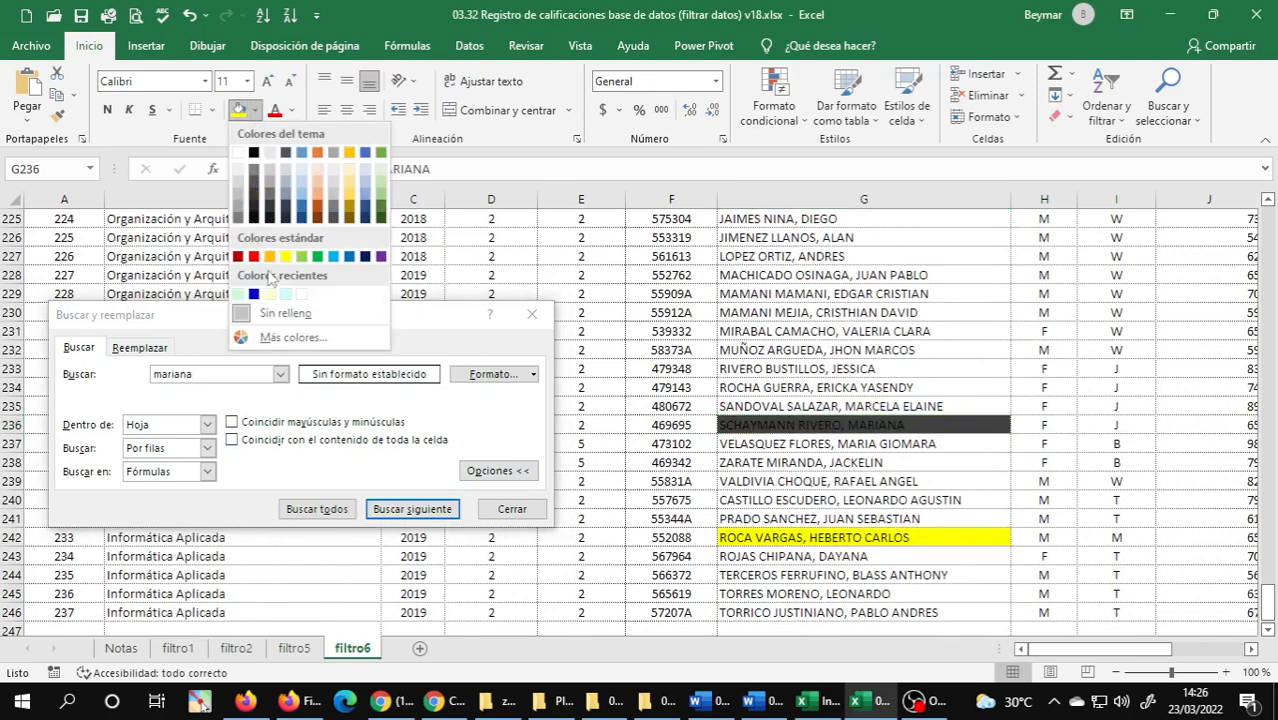
left_click(318, 193)
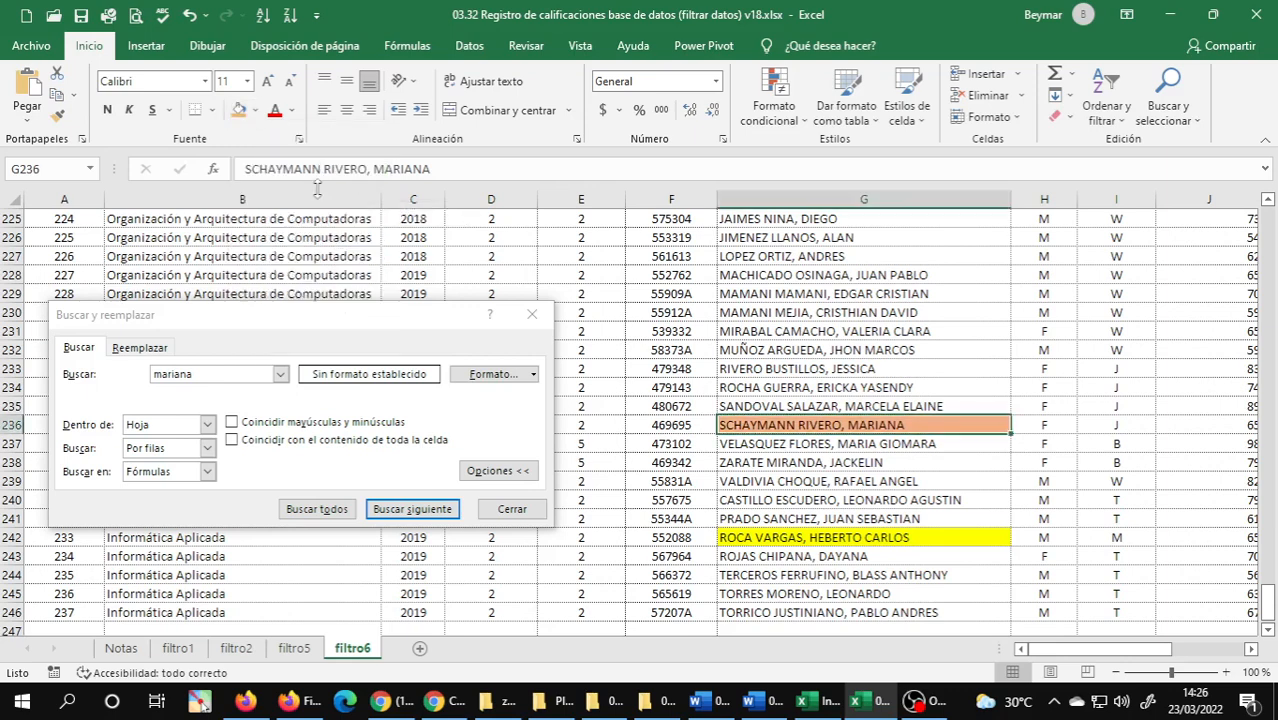
Find the remaining "mariana" matches and give cells G40 and G86 the same light orange fill.
left_click(433, 512)
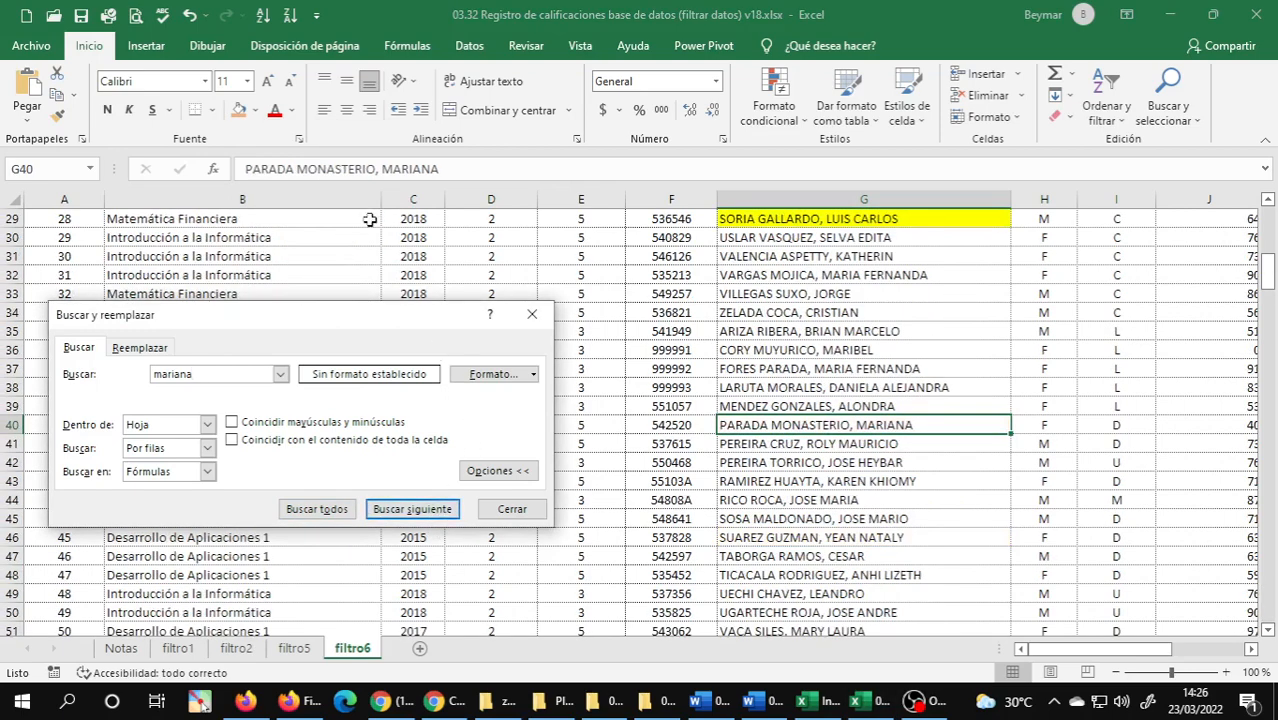
left_click(238, 110)
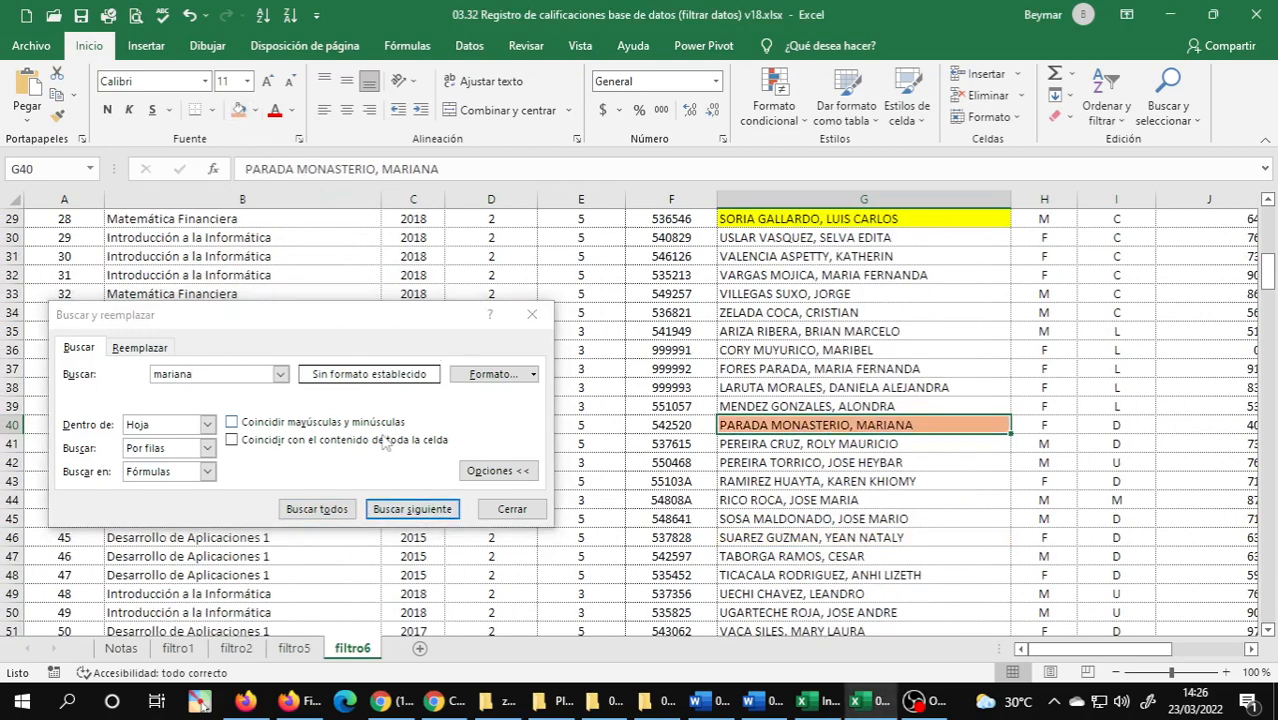
left_click(405, 511)
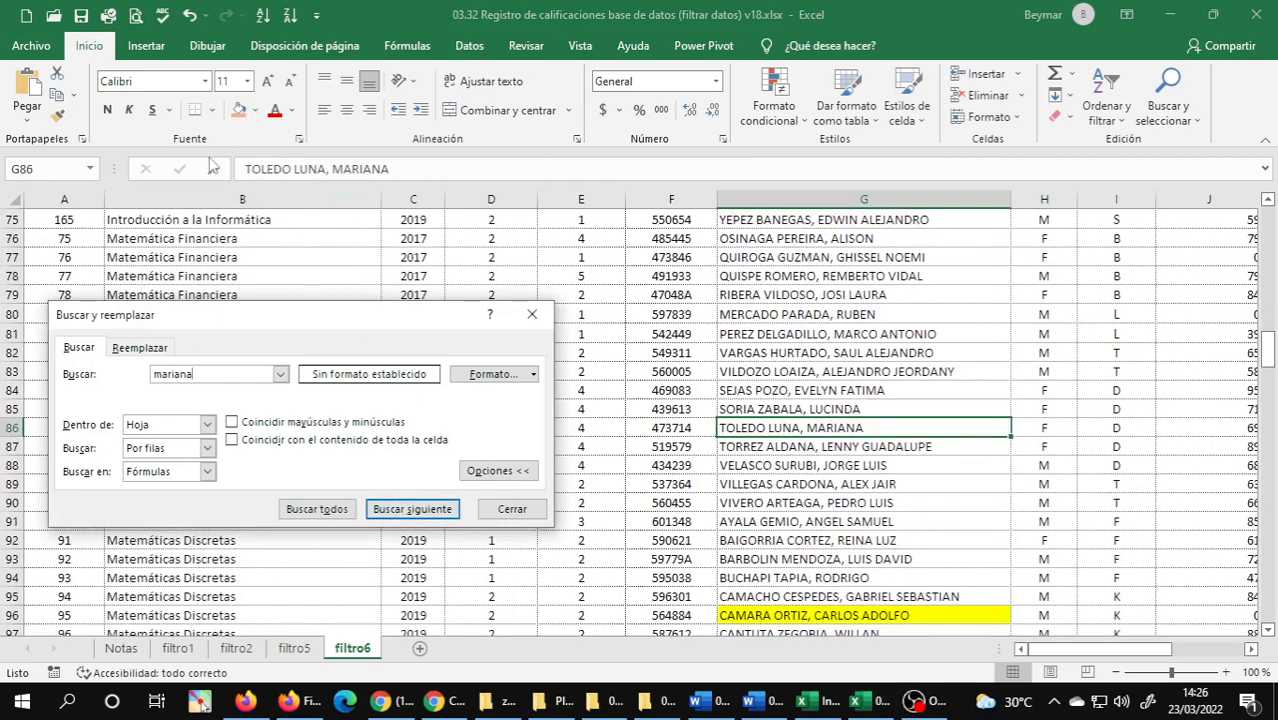
left_click(240, 110)
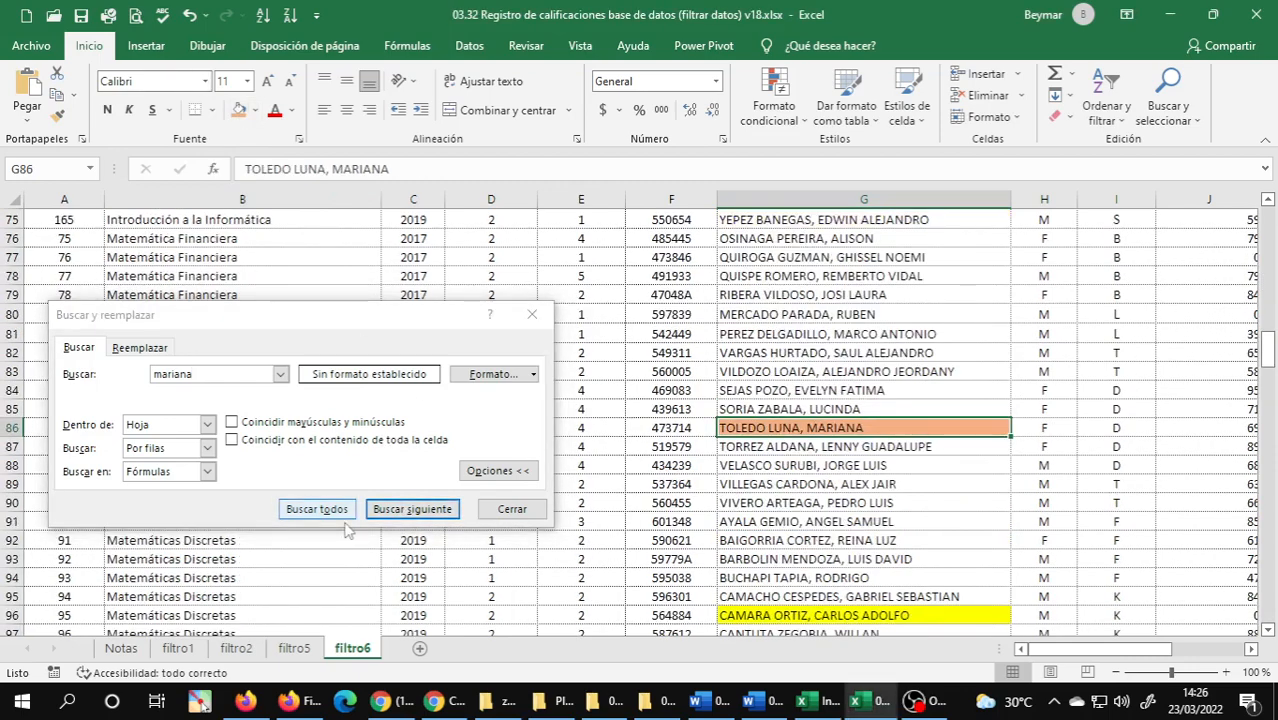
Recheck the fill of all "mariana" matches, close the find dialog and return to cell A1.
left_click(428, 512)
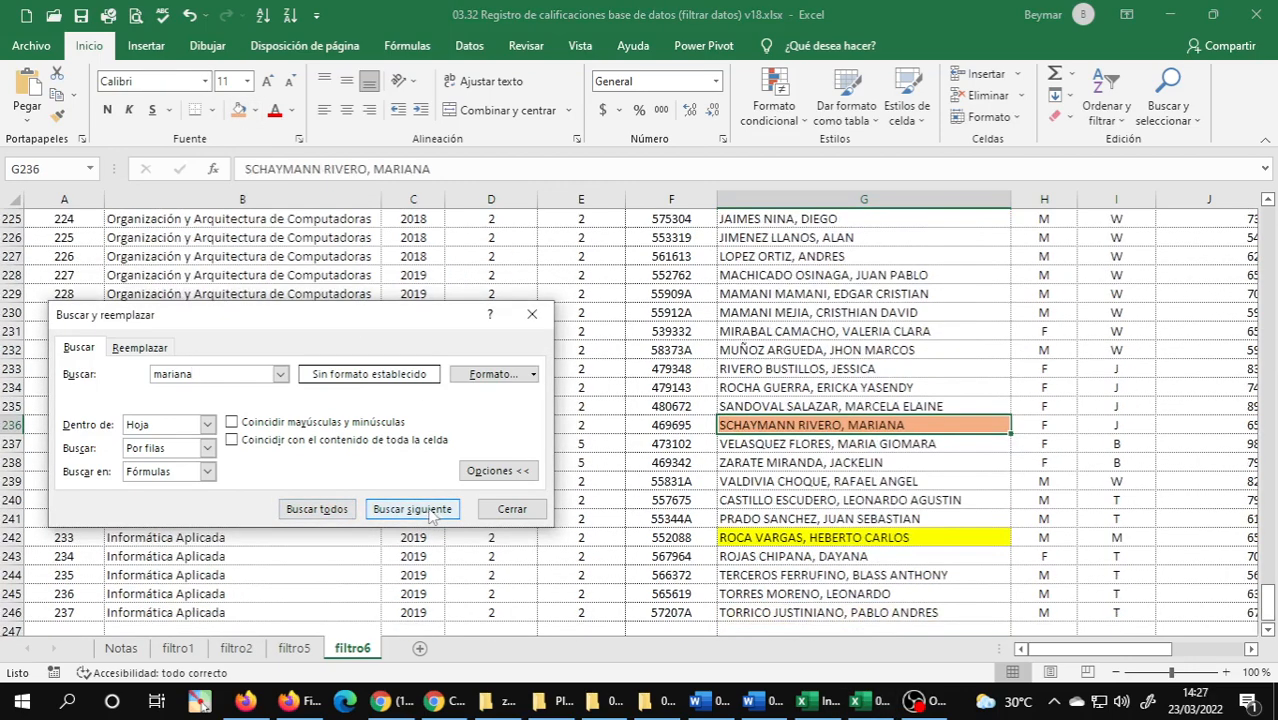
left_click(430, 512)
left_click(430, 512)
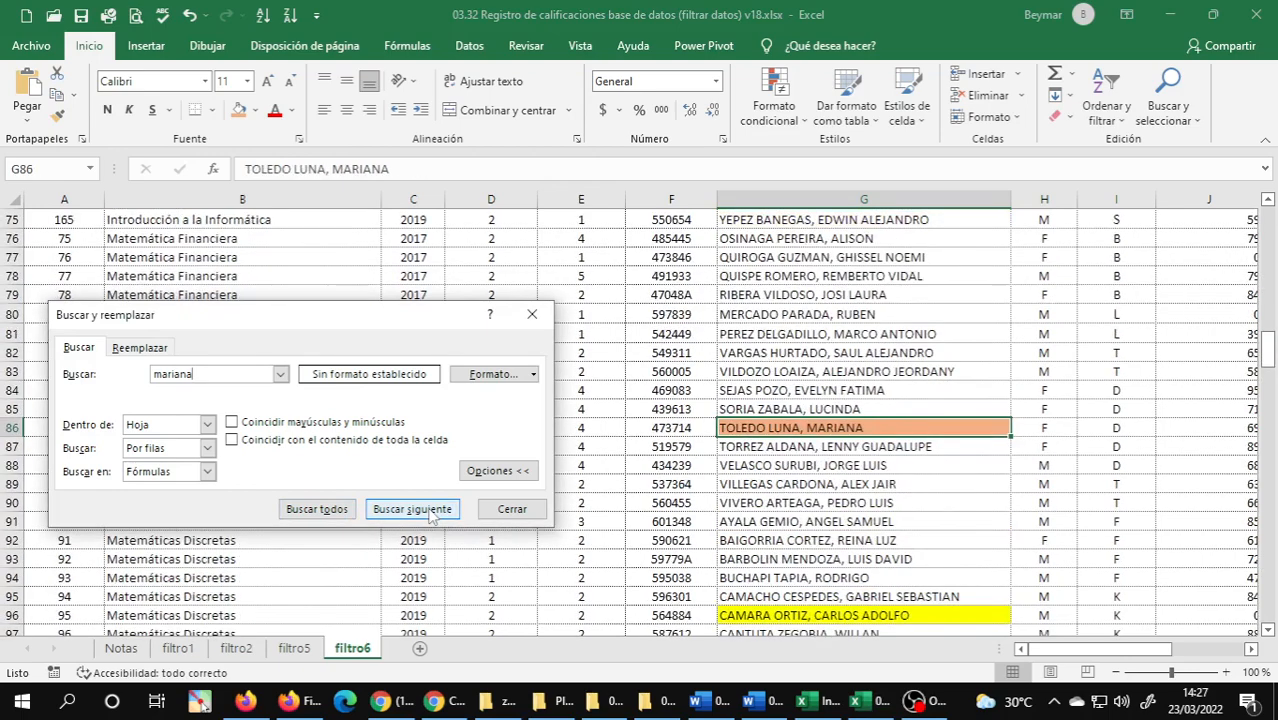
left_click(430, 512)
left_click(512, 509)
left_click(489, 444)
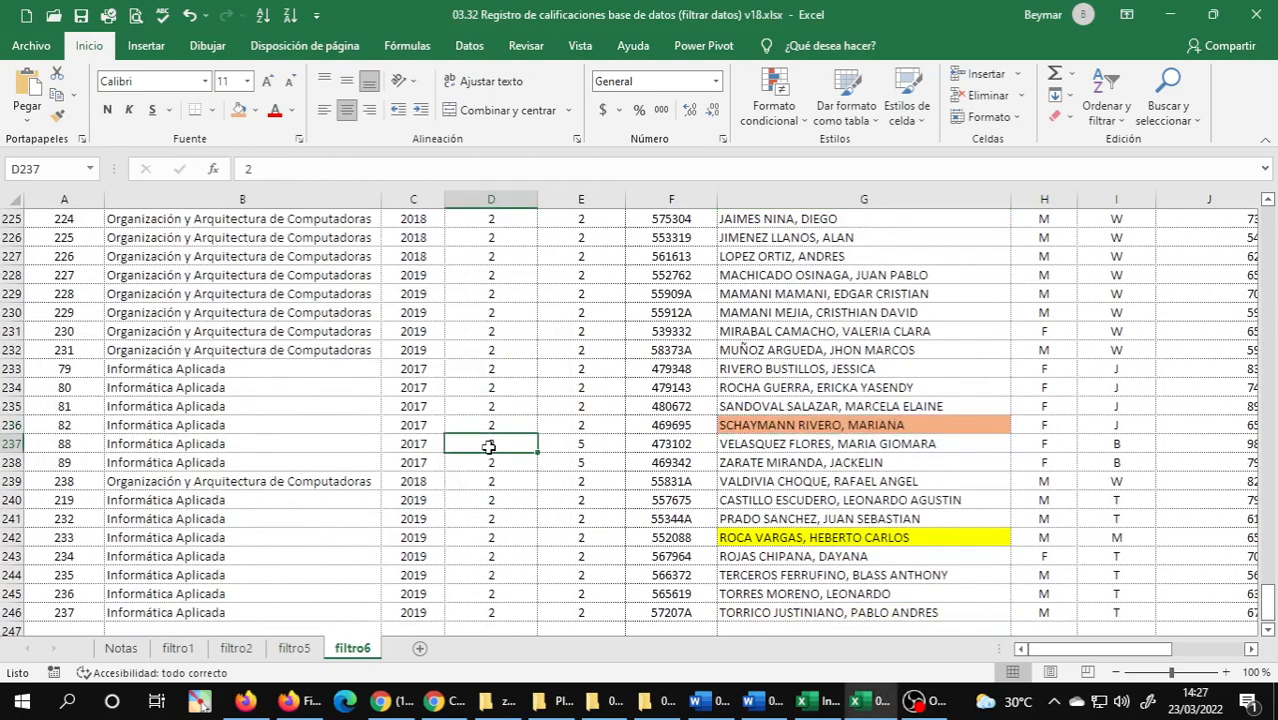
key("ctrl+Home")
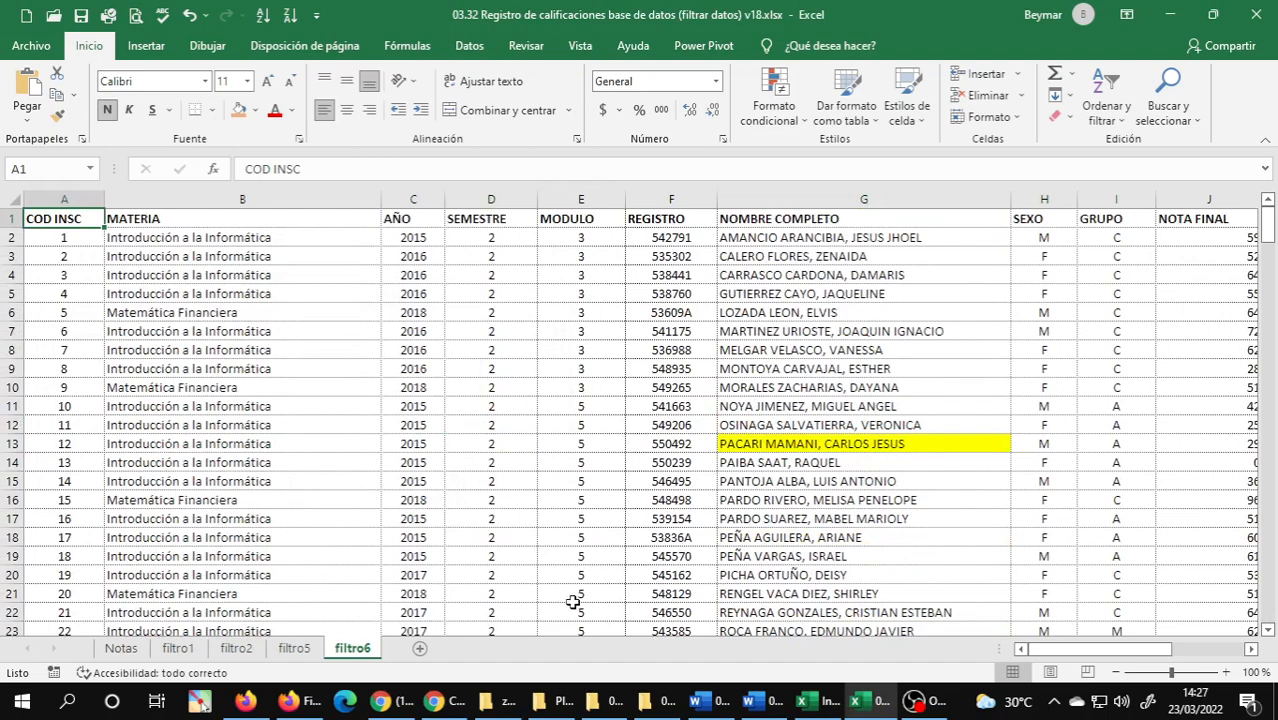
Switch to the 03.01 Unidad 3 Word document and reread exercise 6 on filtering the names by colour.
left_click(768, 706)
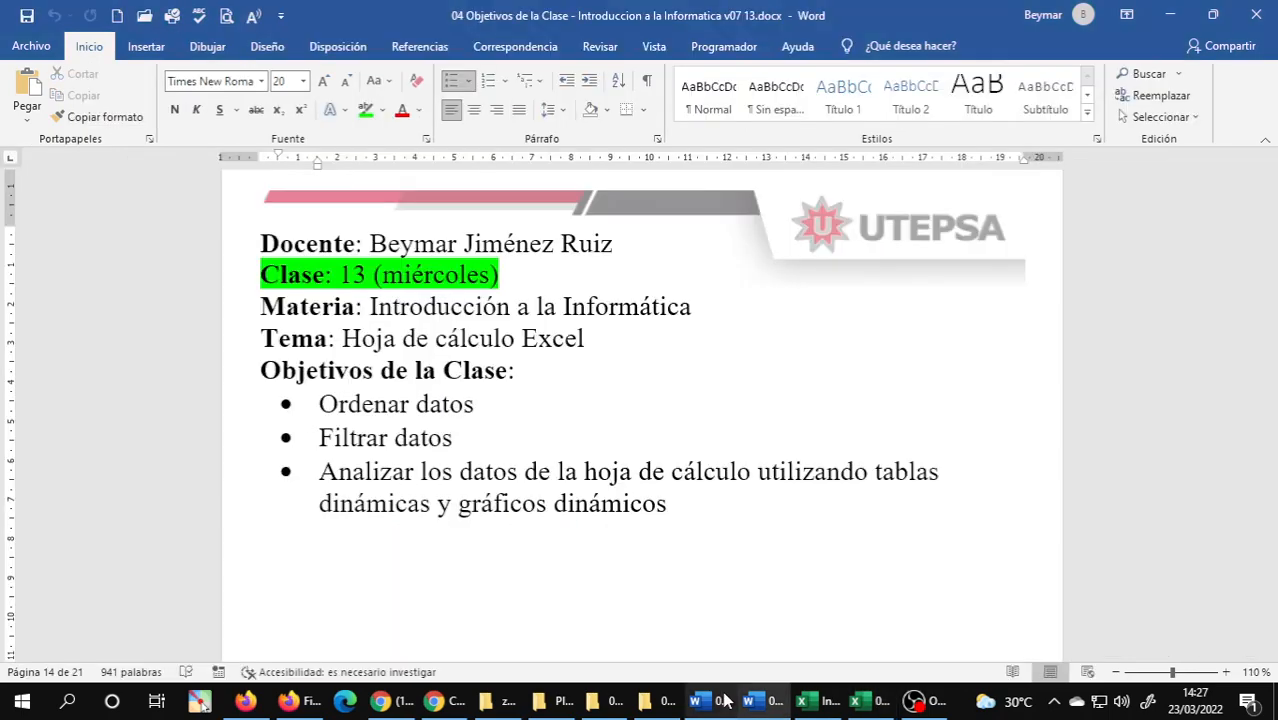
left_click(727, 702)
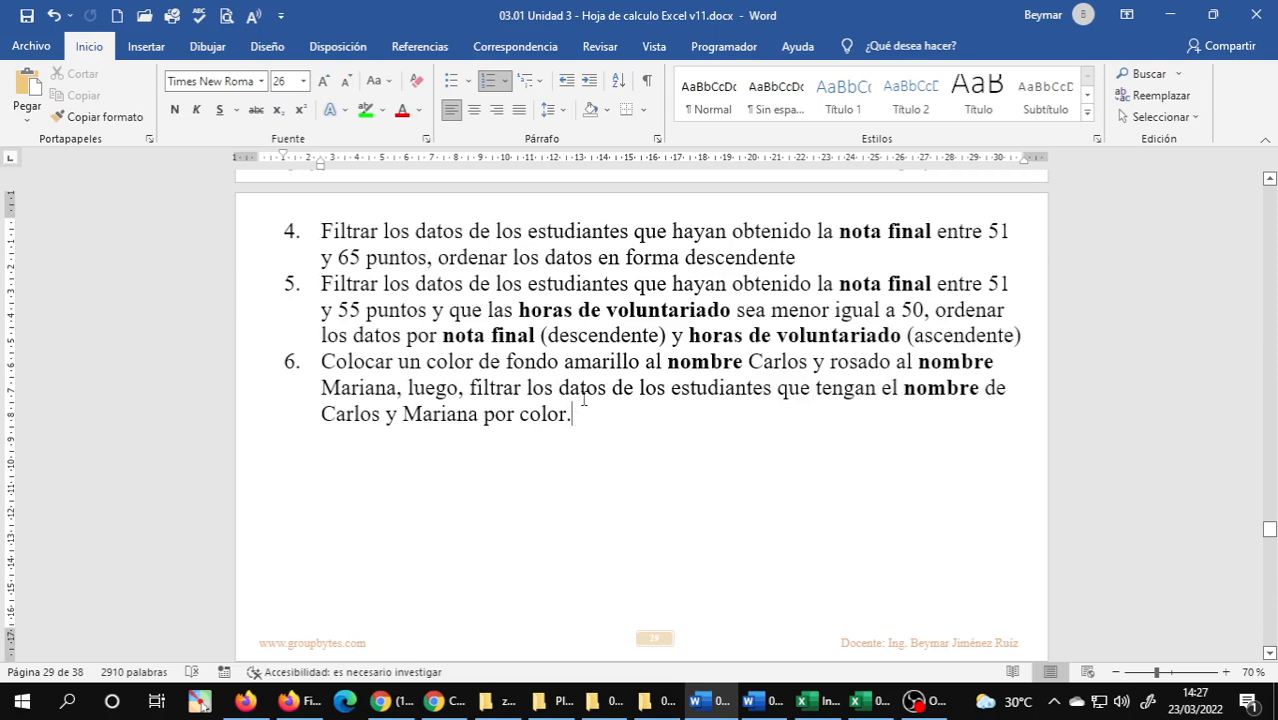
Switch back to the Excel workbook and turn on the filter for the student table on the filtro6 sheet.
left_click(866, 700)
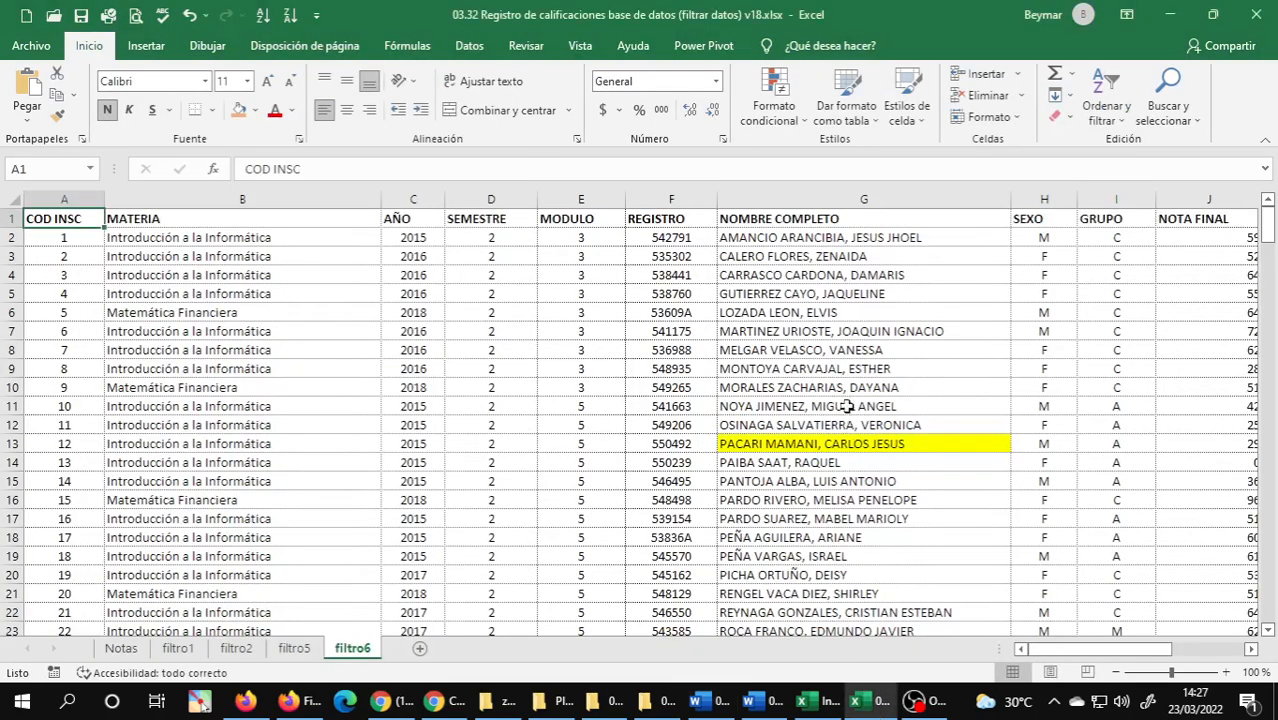
left_click(832, 368)
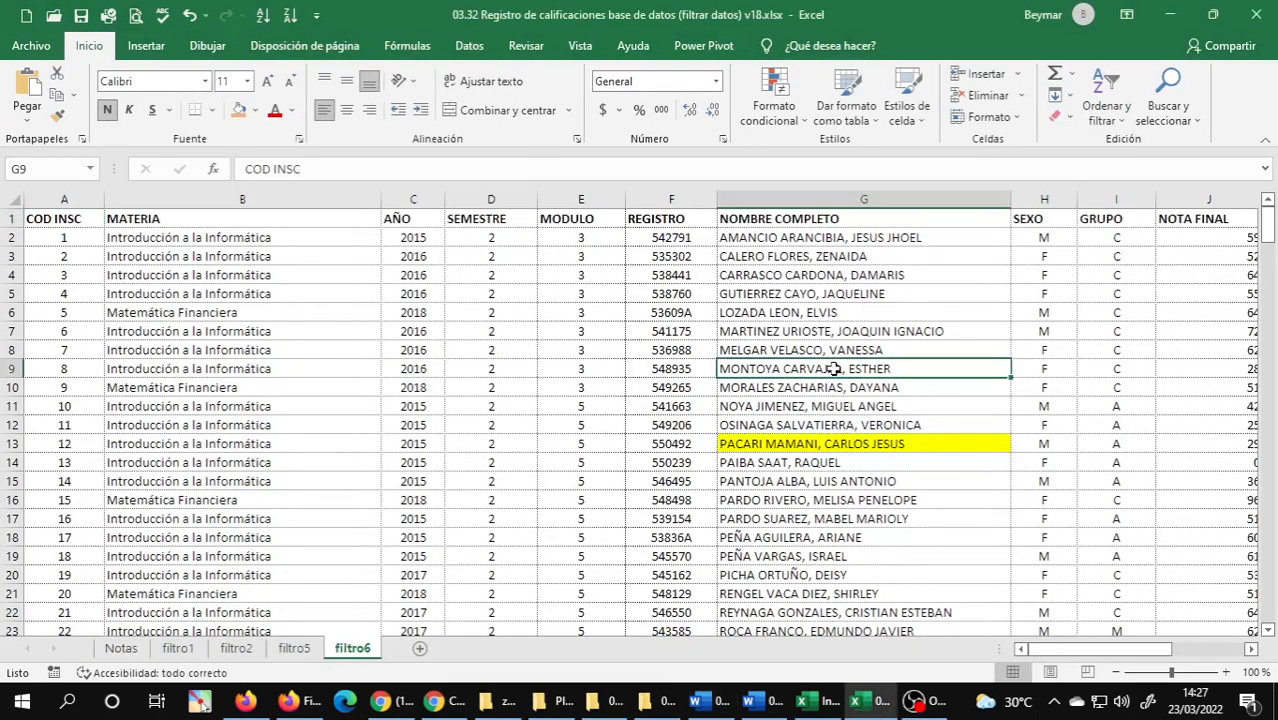
left_click(809, 420)
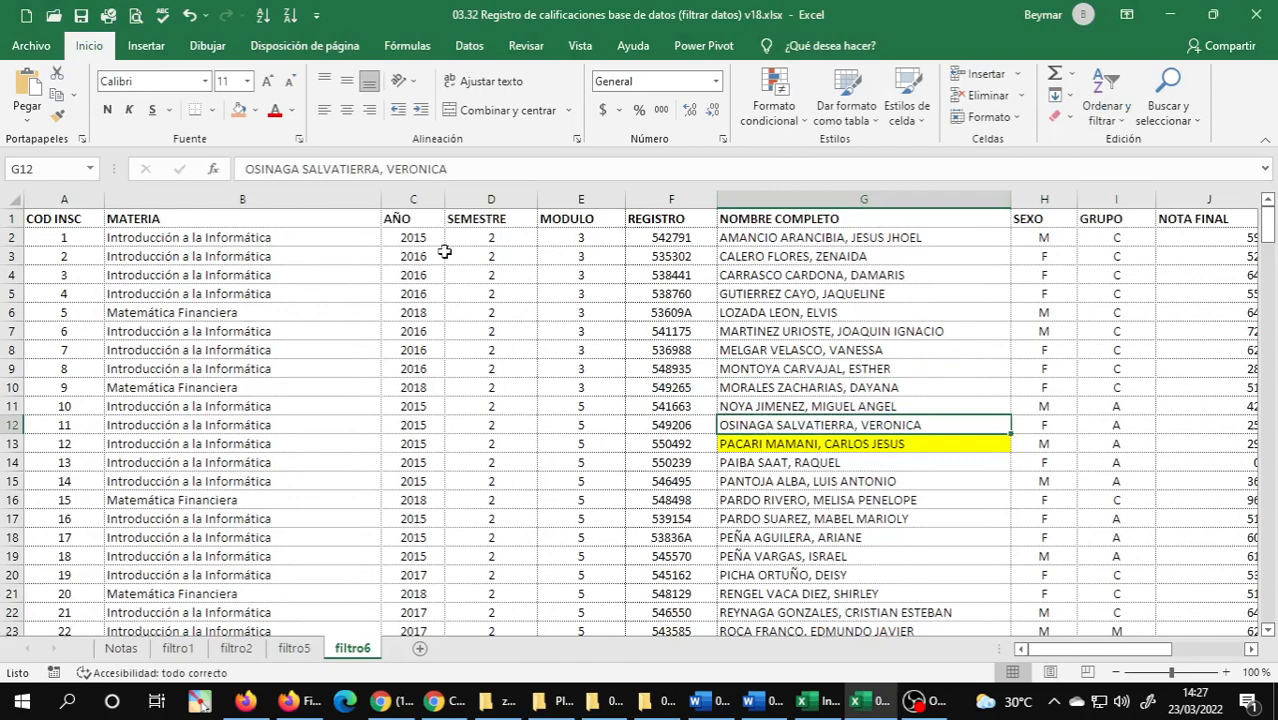
left_click(471, 47)
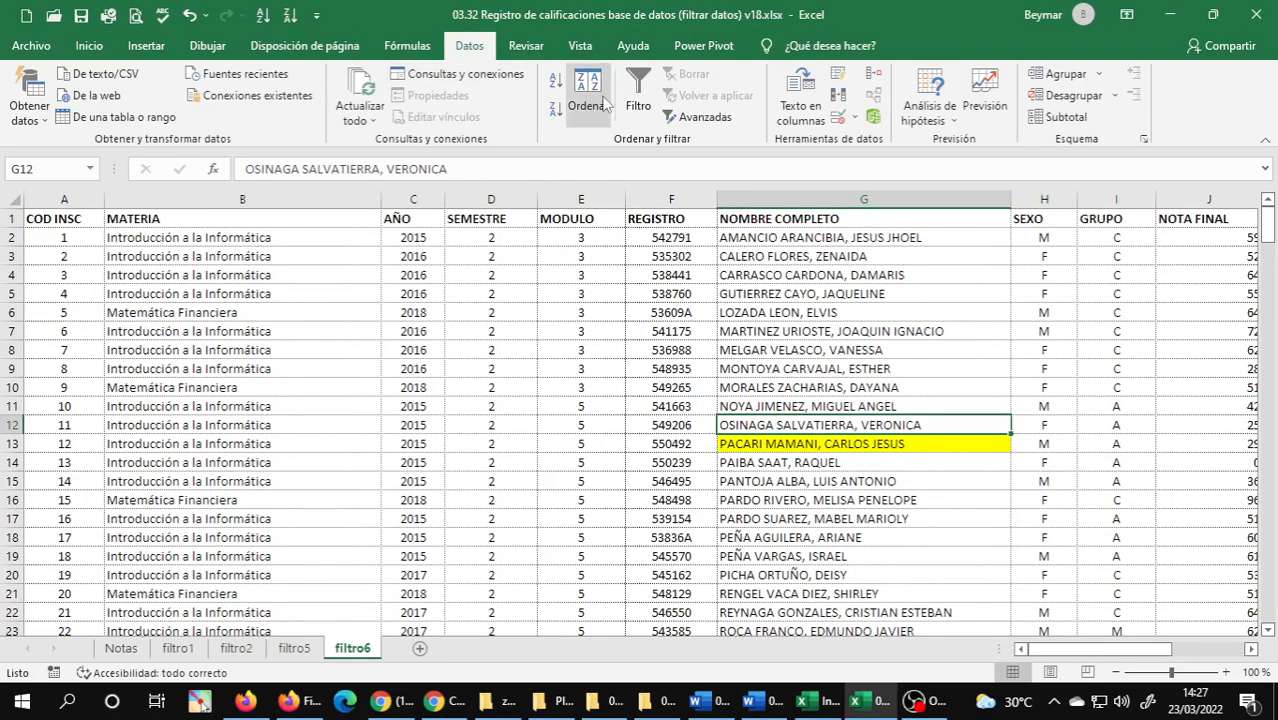
left_click(637, 92)
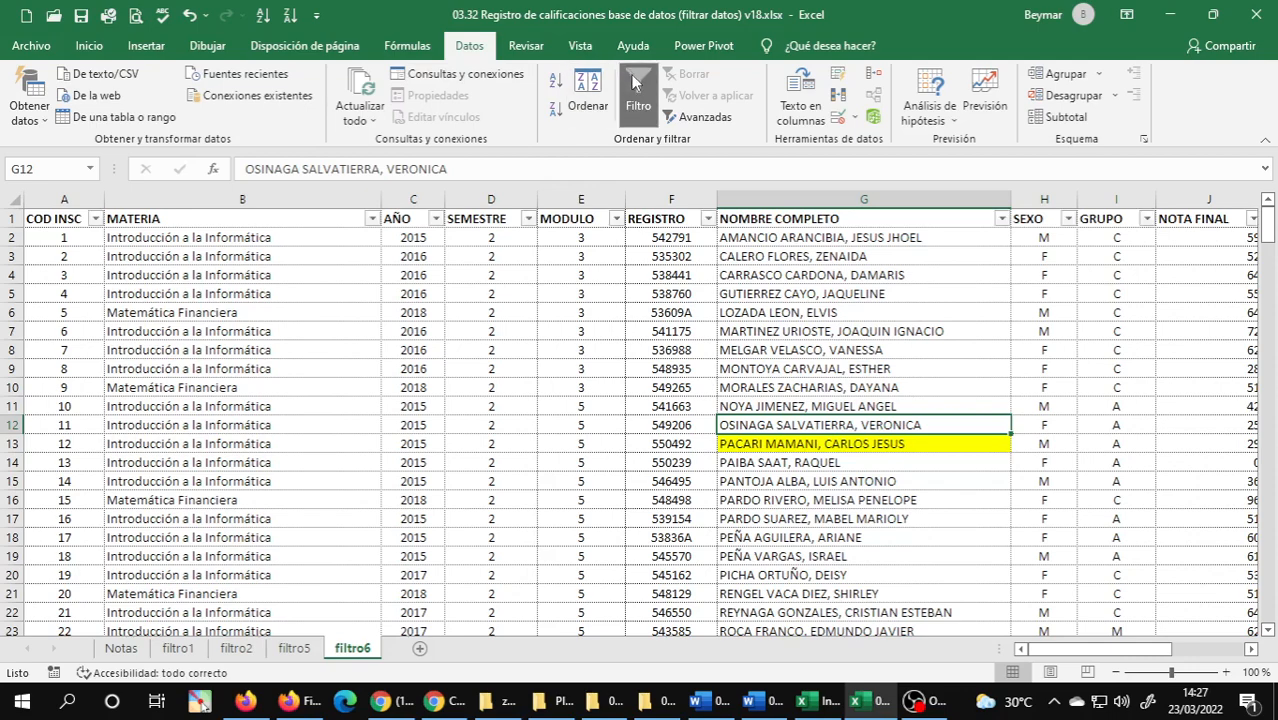
Try sorting the table by the yellow cell colour in NOMBRE COMPLETO and undo the sort.
left_click(1001, 218)
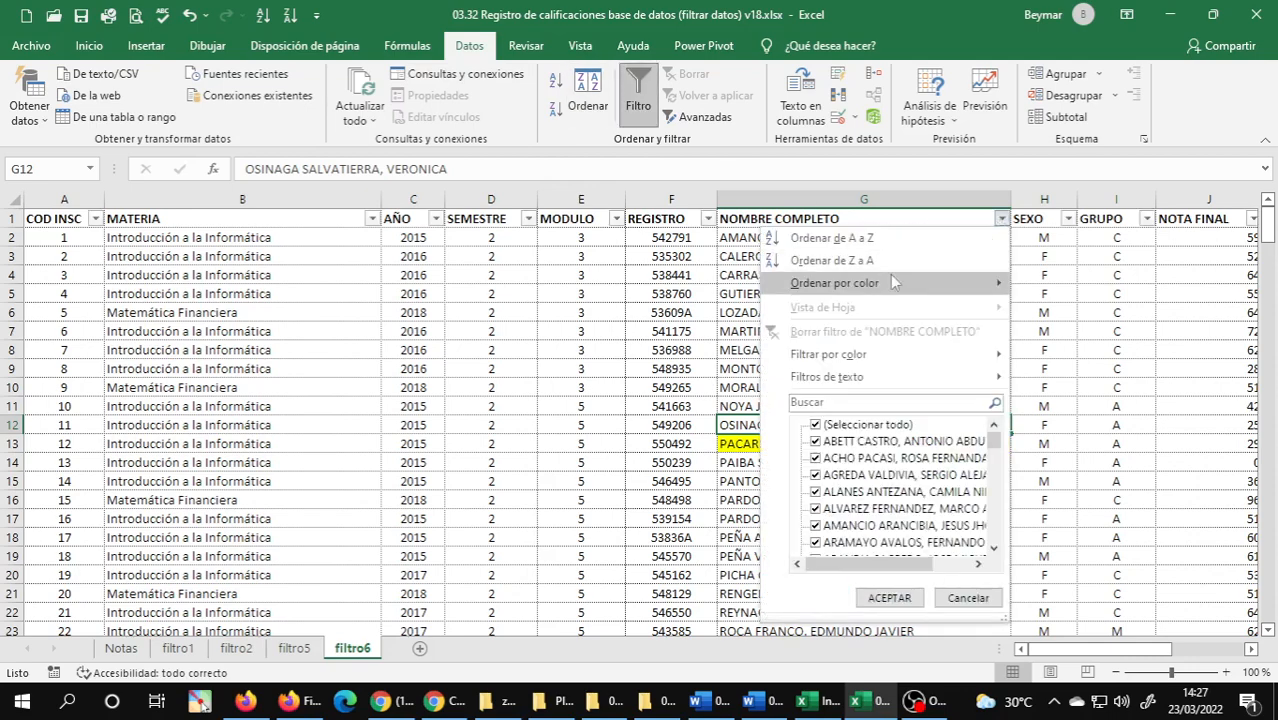
mouse_move(860, 283)
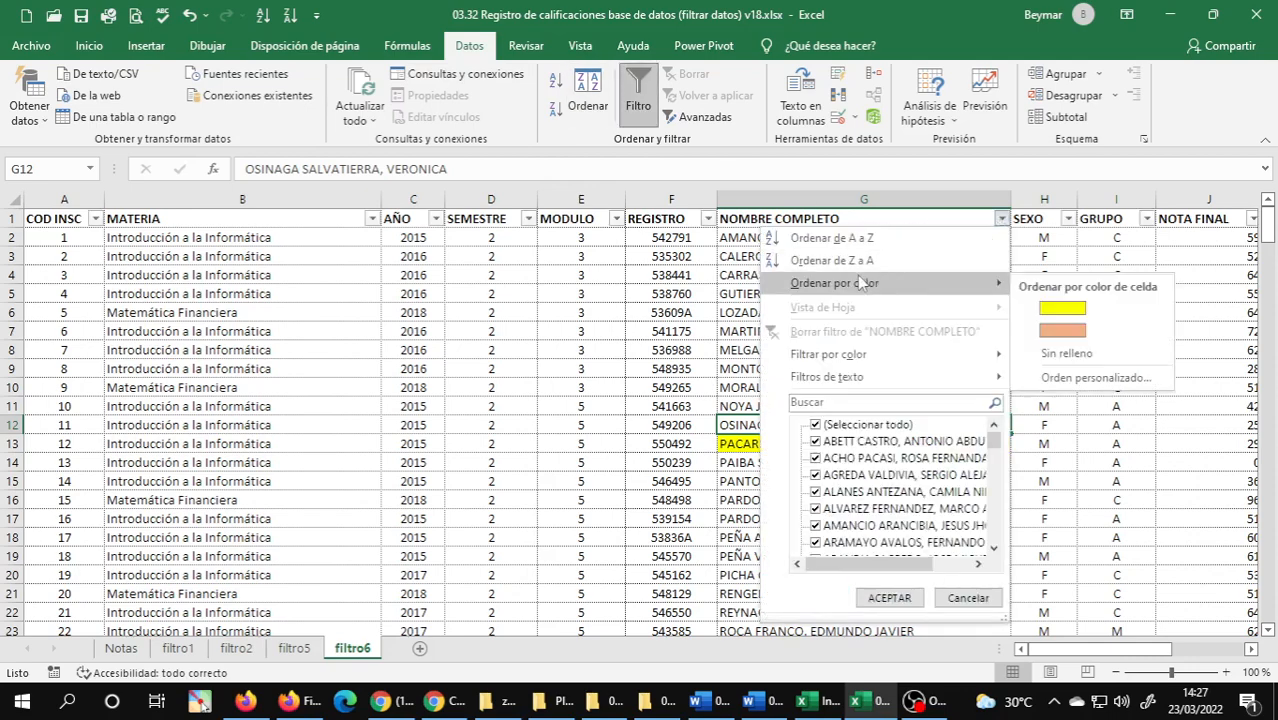
left_click(1058, 312)
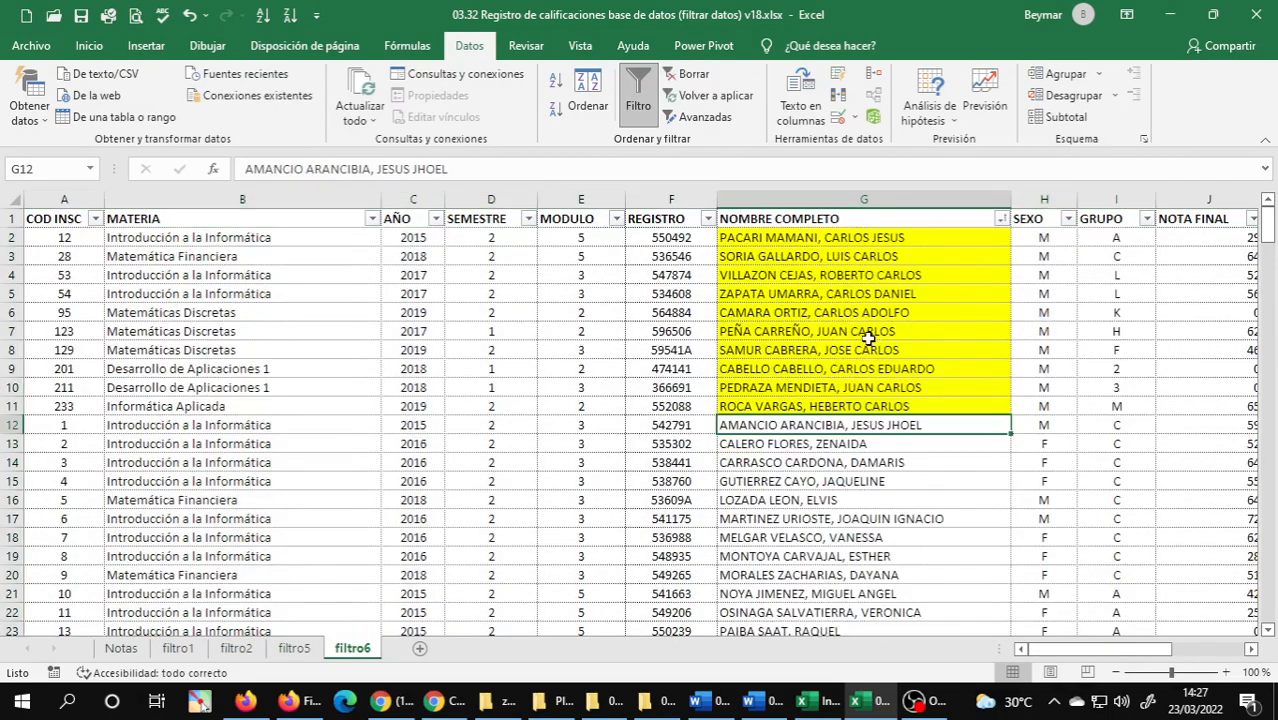
left_click(822, 504)
left_click(820, 314)
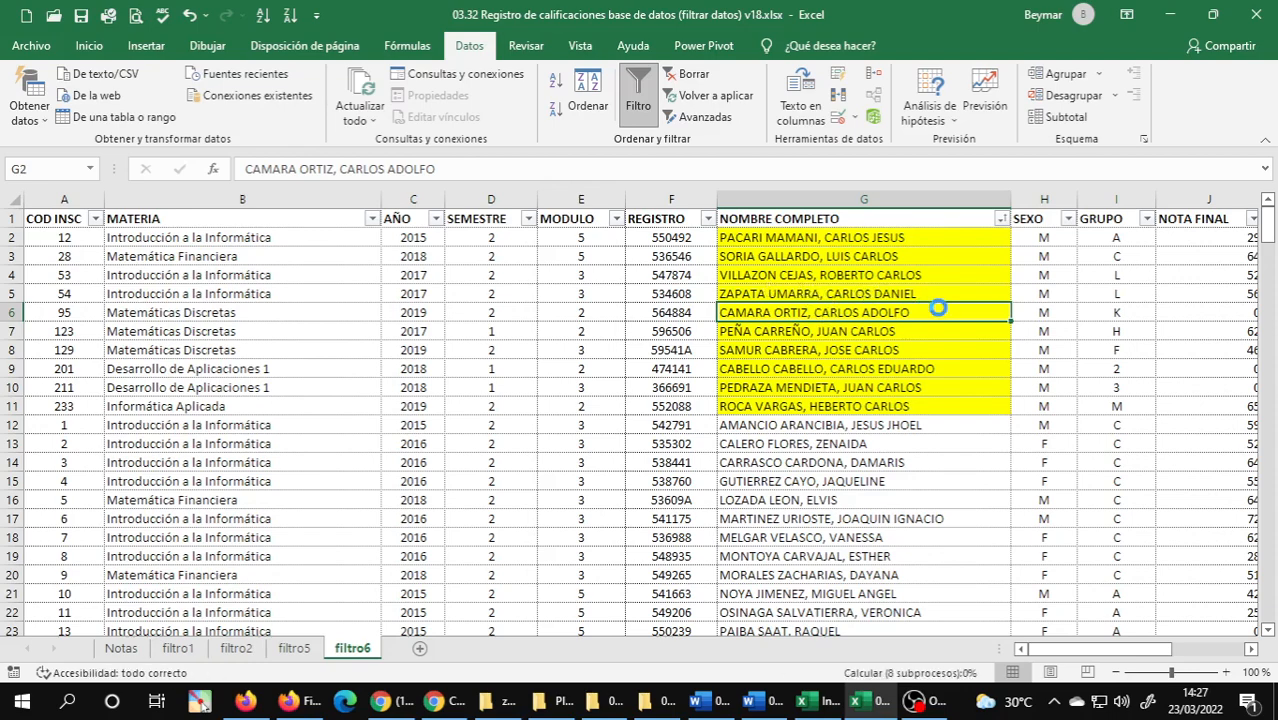
key("ctrl+z")
left_click(965, 271)
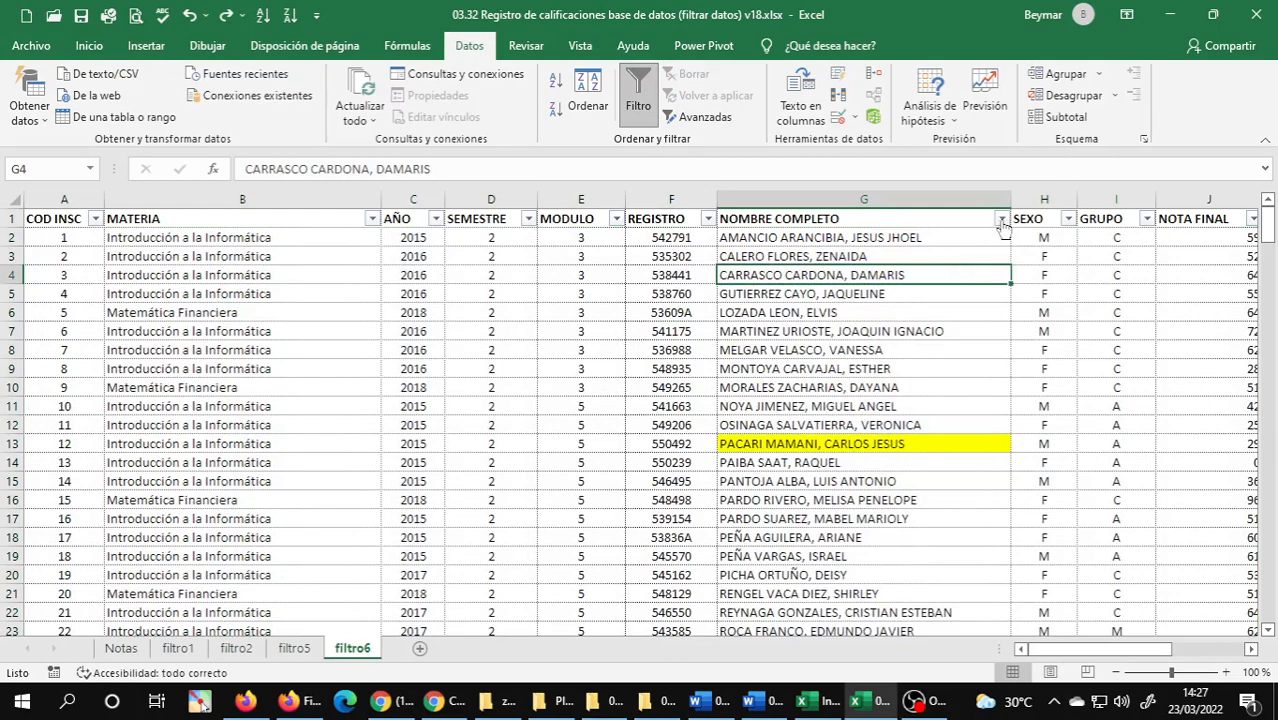
Filter the NOMBRE COMPLETO column by the yellow cell colour.
left_click(1001, 219)
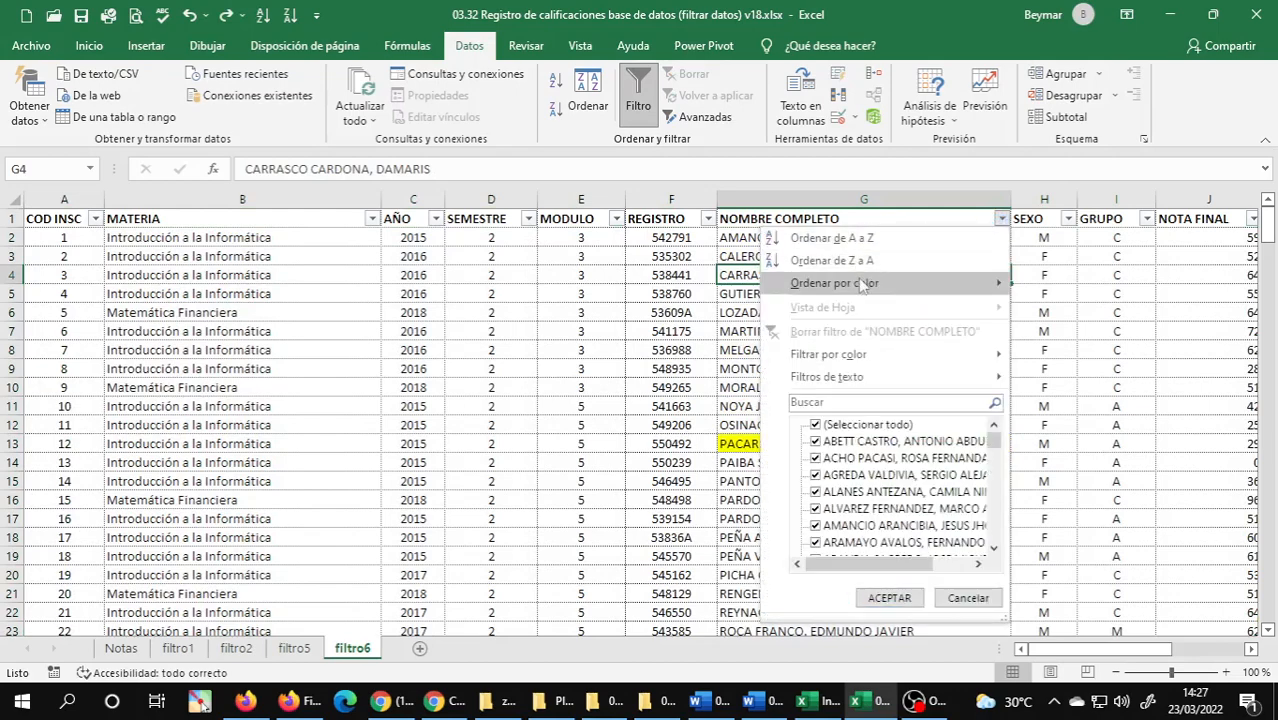
mouse_move(870, 358)
mouse_move(946, 358)
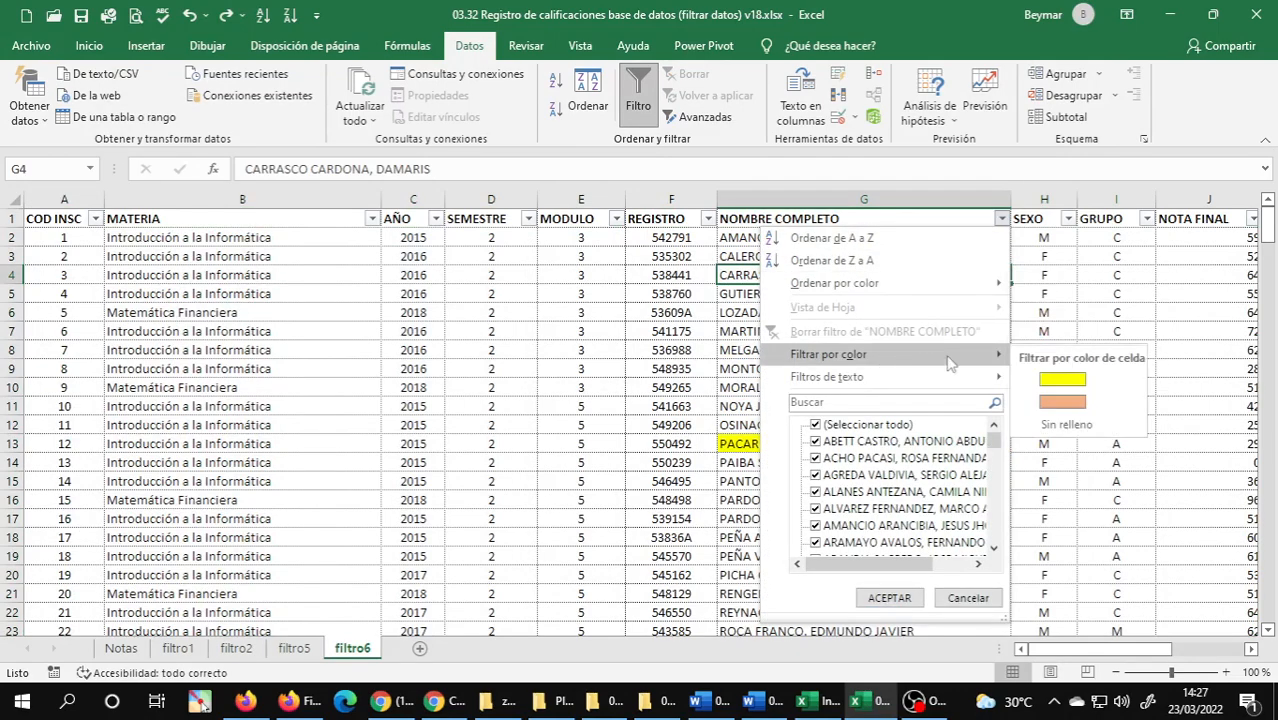
left_click(1065, 384)
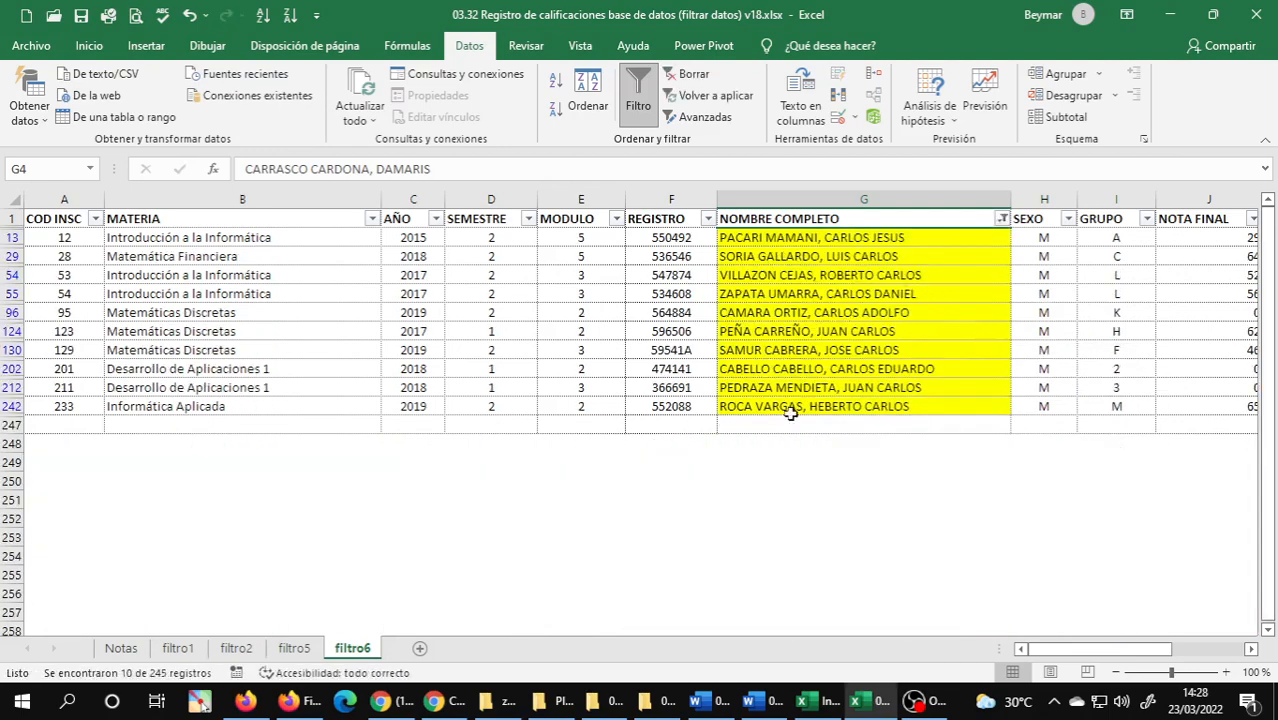
left_click(862, 332)
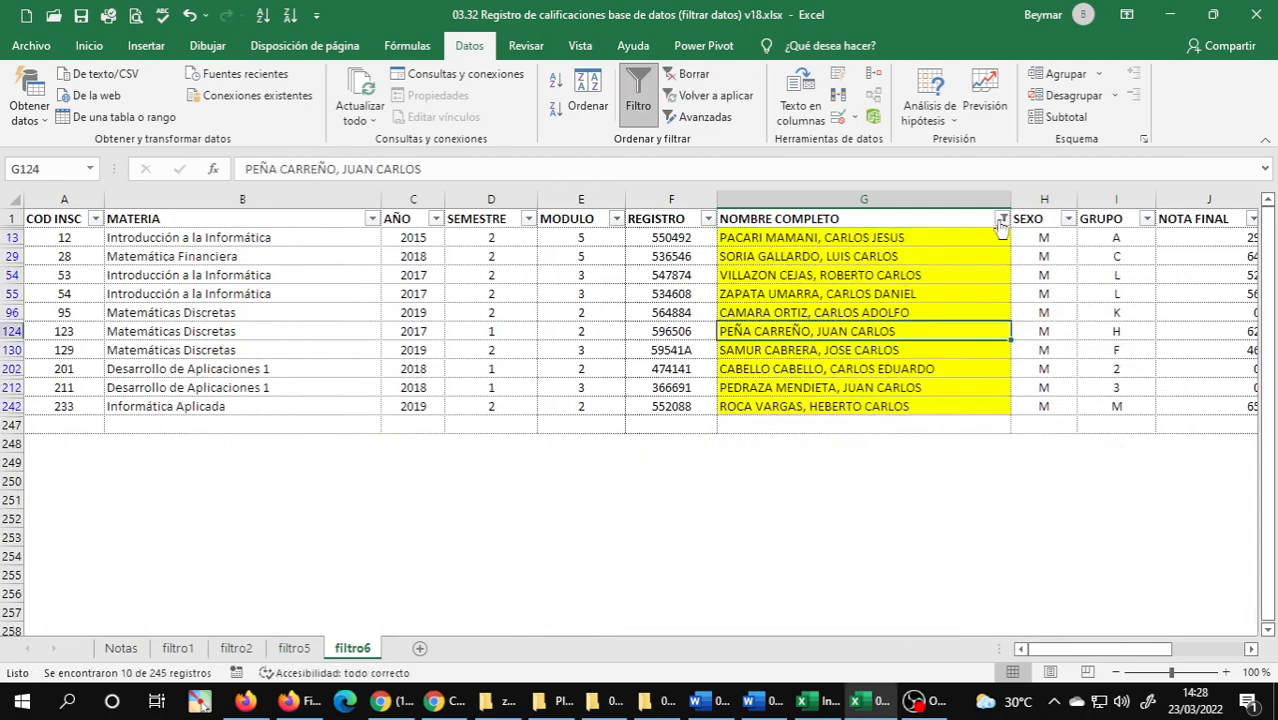
Change the NOMBRE COMPLETO filter to the light orange cell colour to list the Mariana students.
left_click(1000, 218)
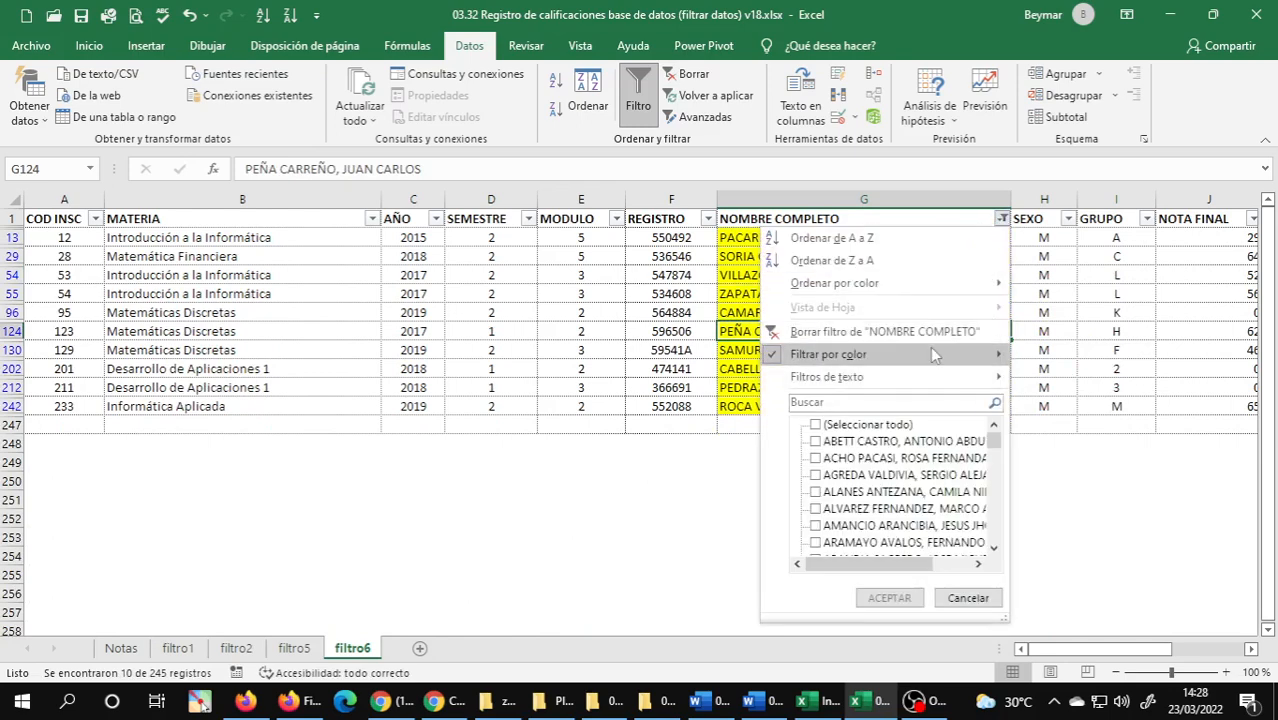
mouse_move(992, 355)
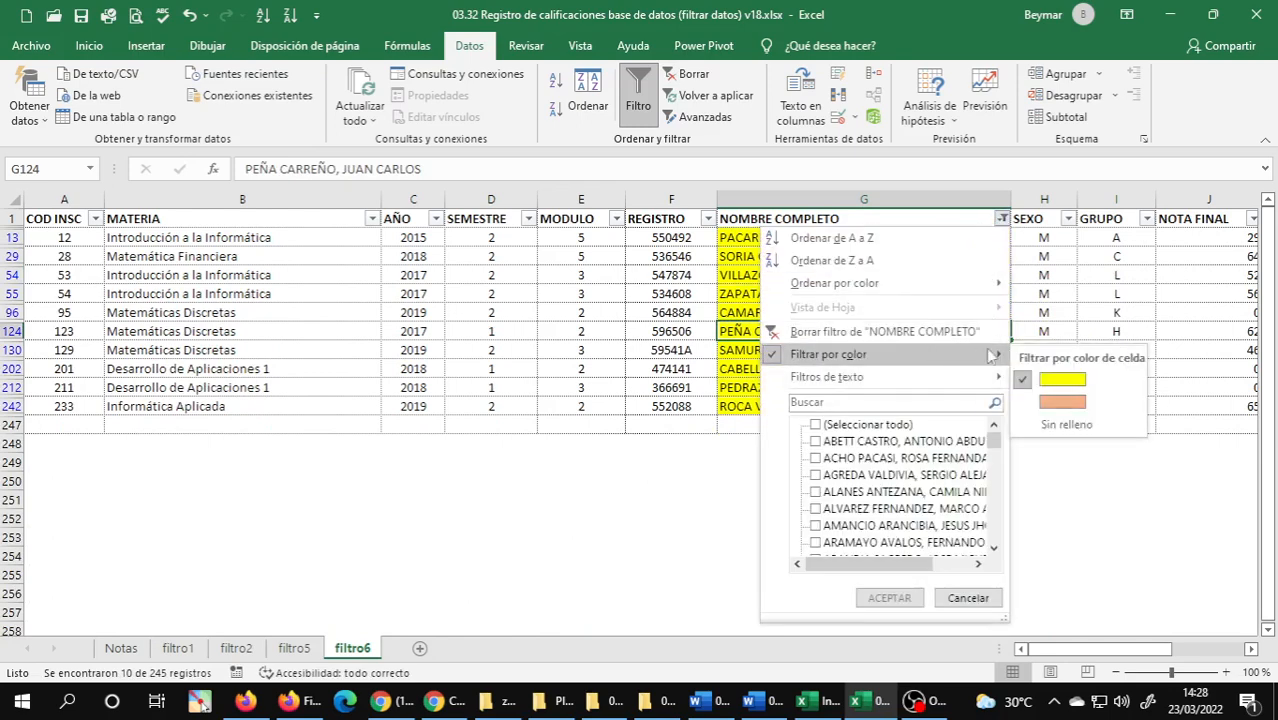
left_click(1062, 402)
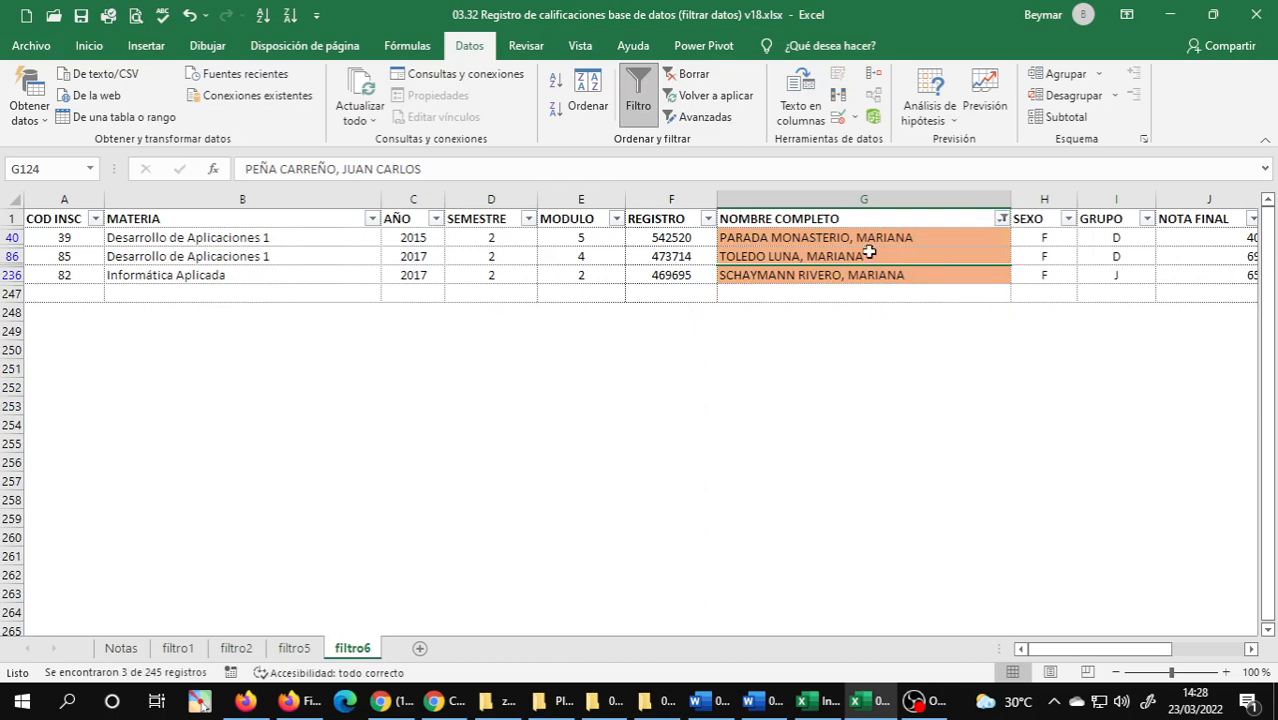
left_click(869, 253)
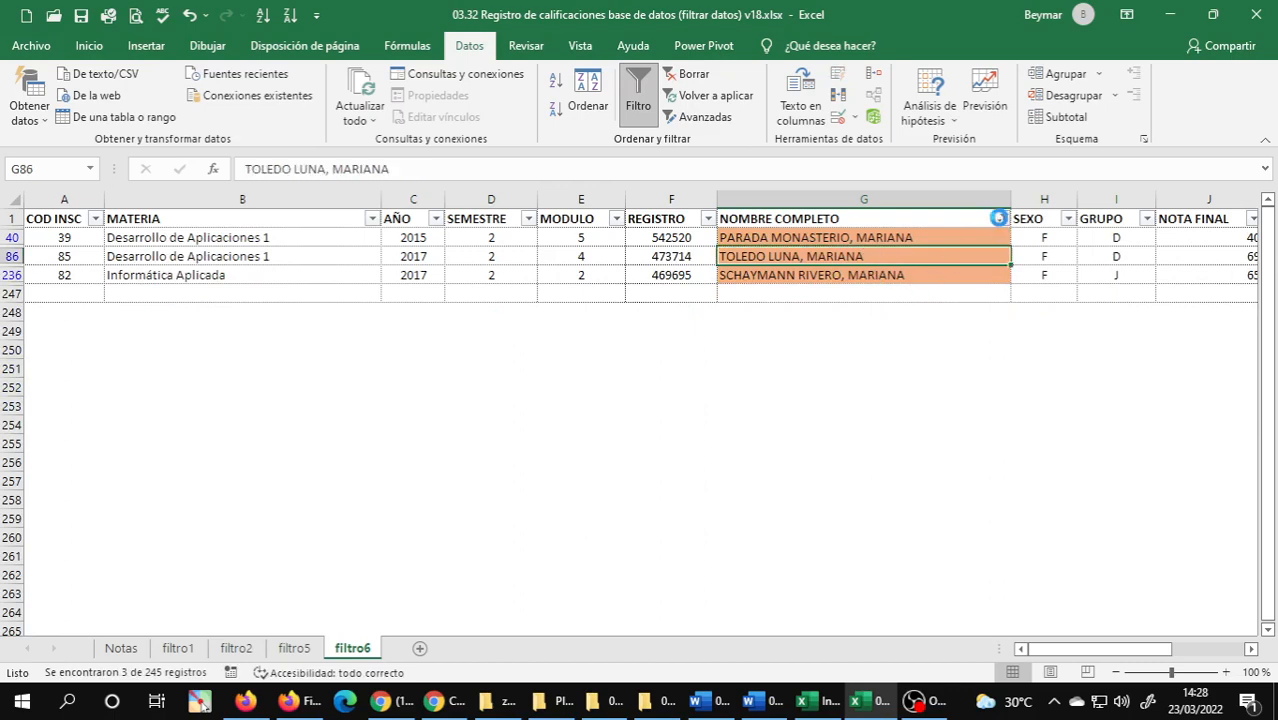
Filter NOMBRE COMPLETO for cells without fill, look through the listed rows and return to cell A1.
left_click(998, 218)
mouse_move(968, 363)
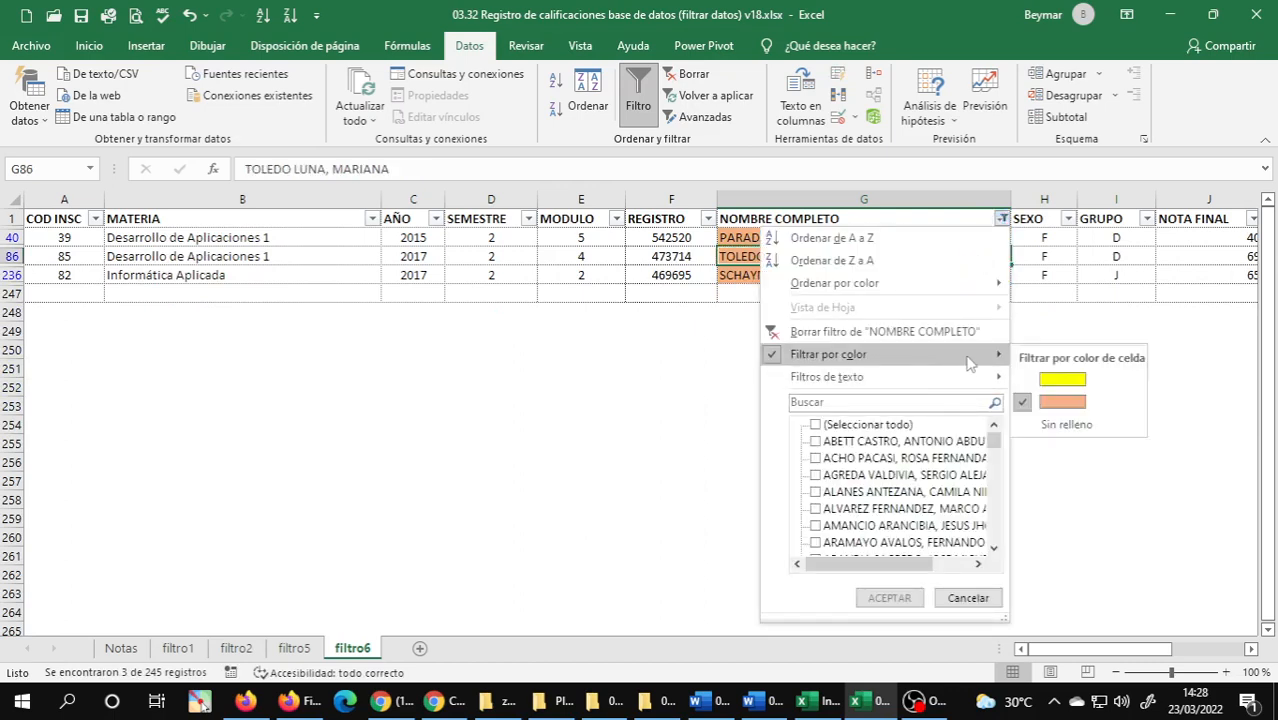
left_click(1055, 425)
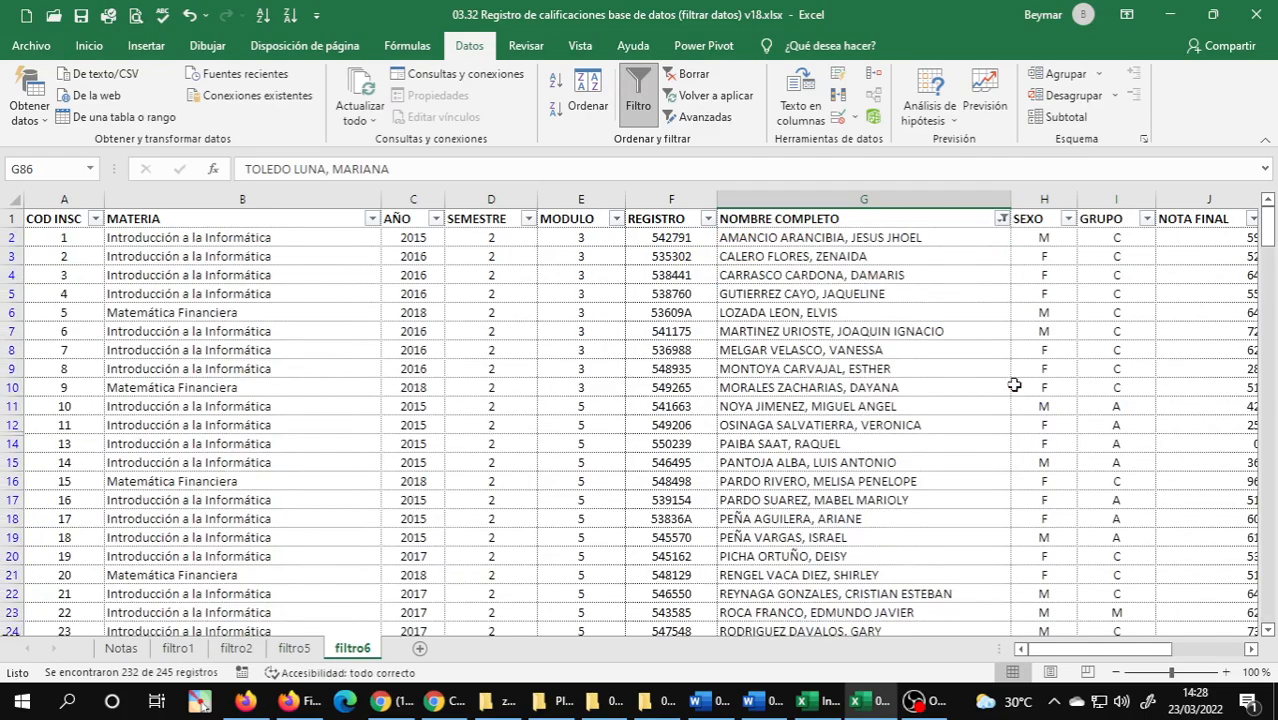
left_click(869, 348)
scroll(915, 377, "down", 5)
scroll(915, 377, "down", 20)
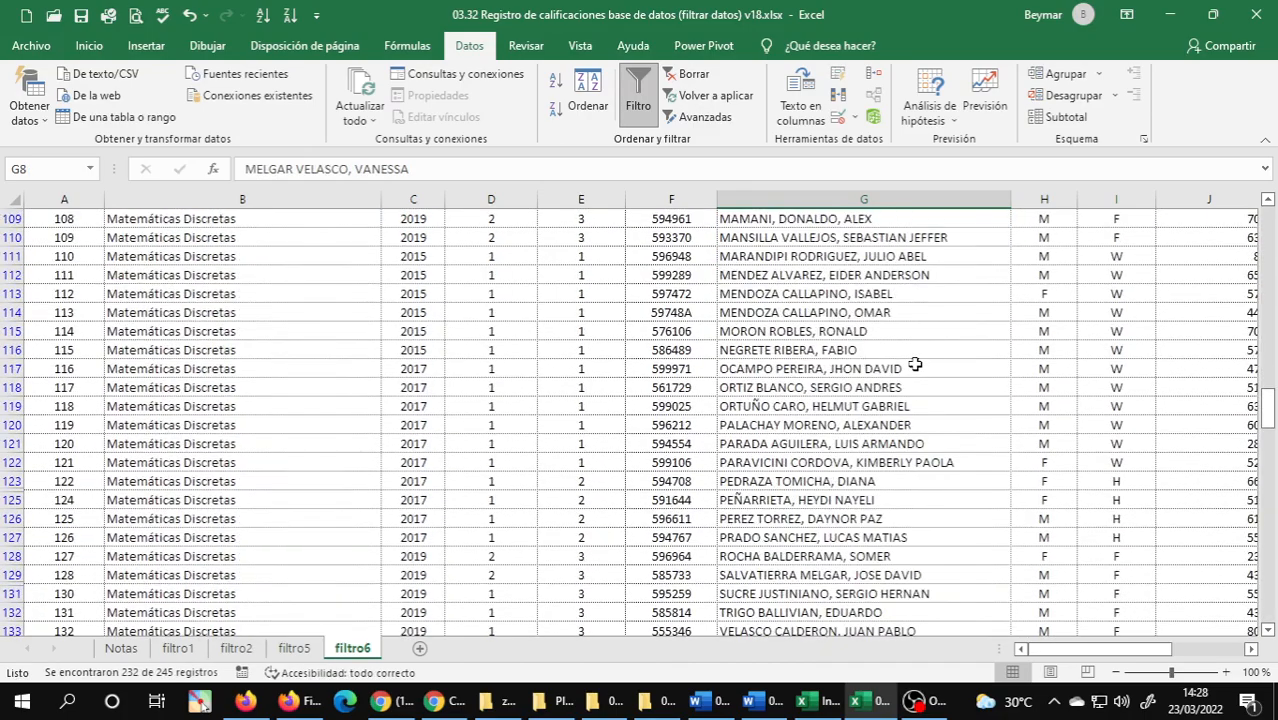
key("ctrl+Home")
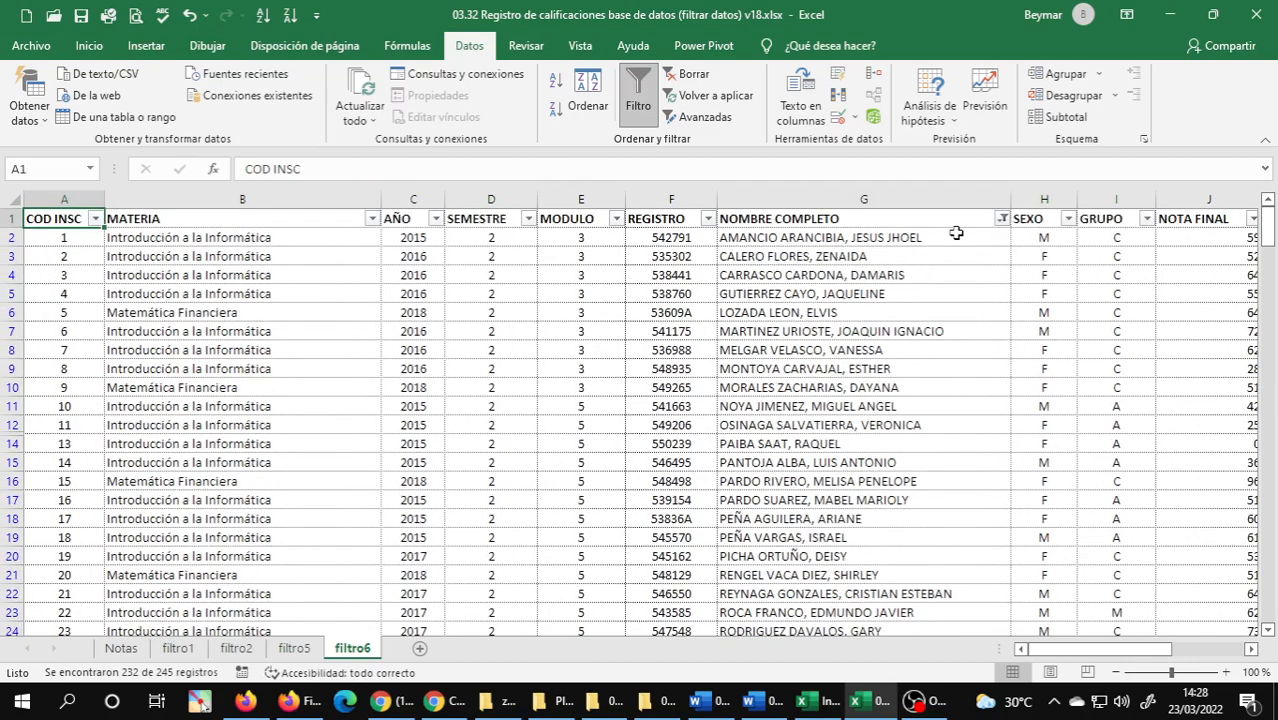
Filter NOMBRE COMPLETO by yellow again for the Carlos students and review their rows across to HORAS DE VOLUNTARIADO.
left_click(1001, 218)
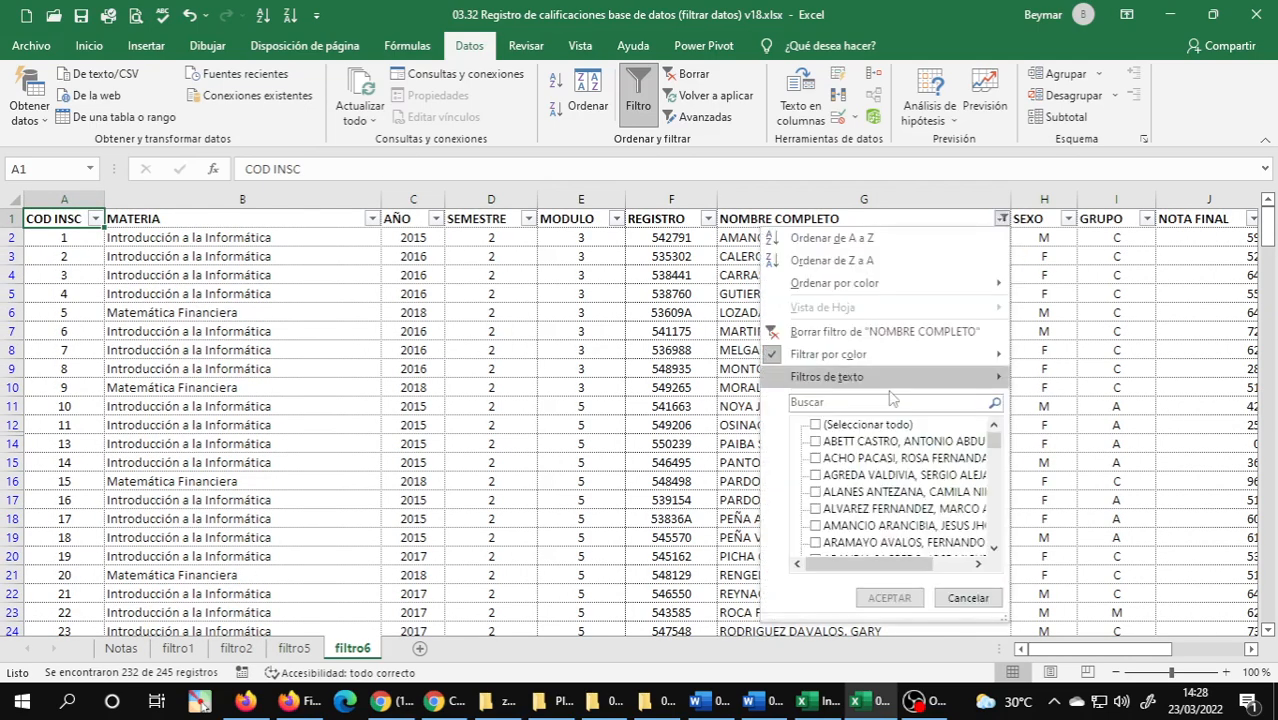
mouse_move(985, 356)
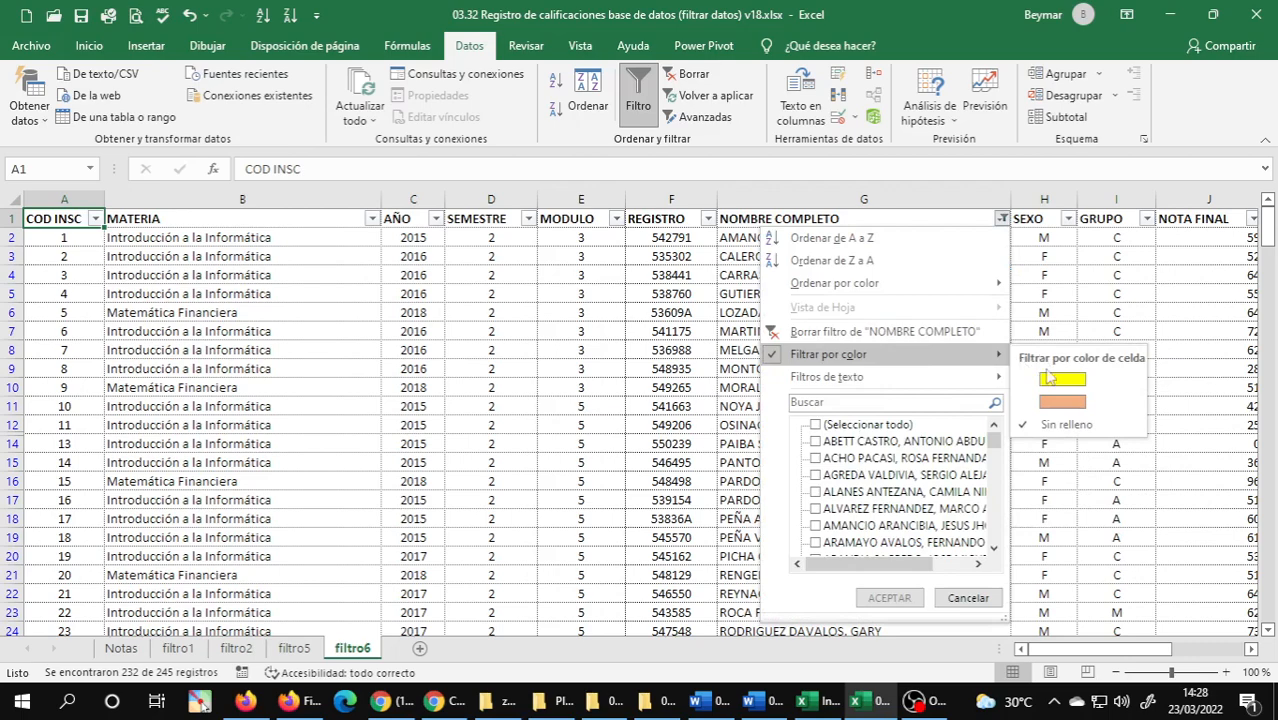
left_click(1061, 380)
left_click(815, 368)
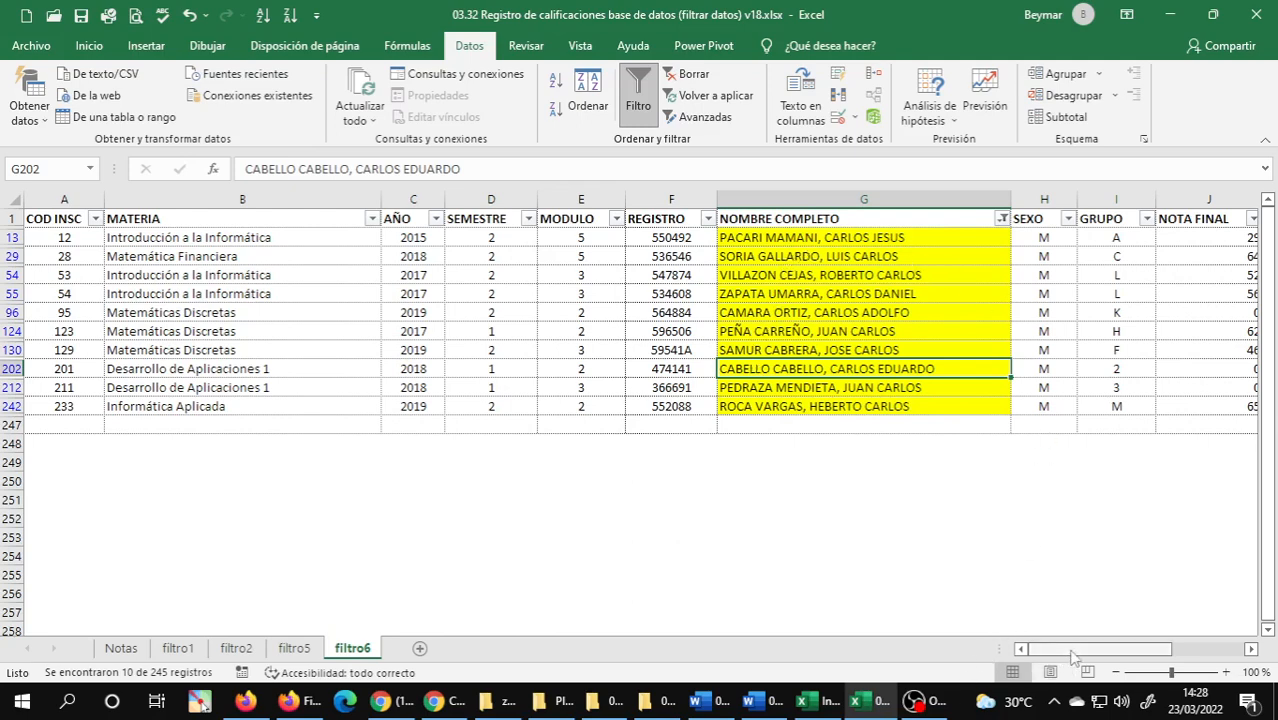
left_click_drag(1094, 651, 1153, 654)
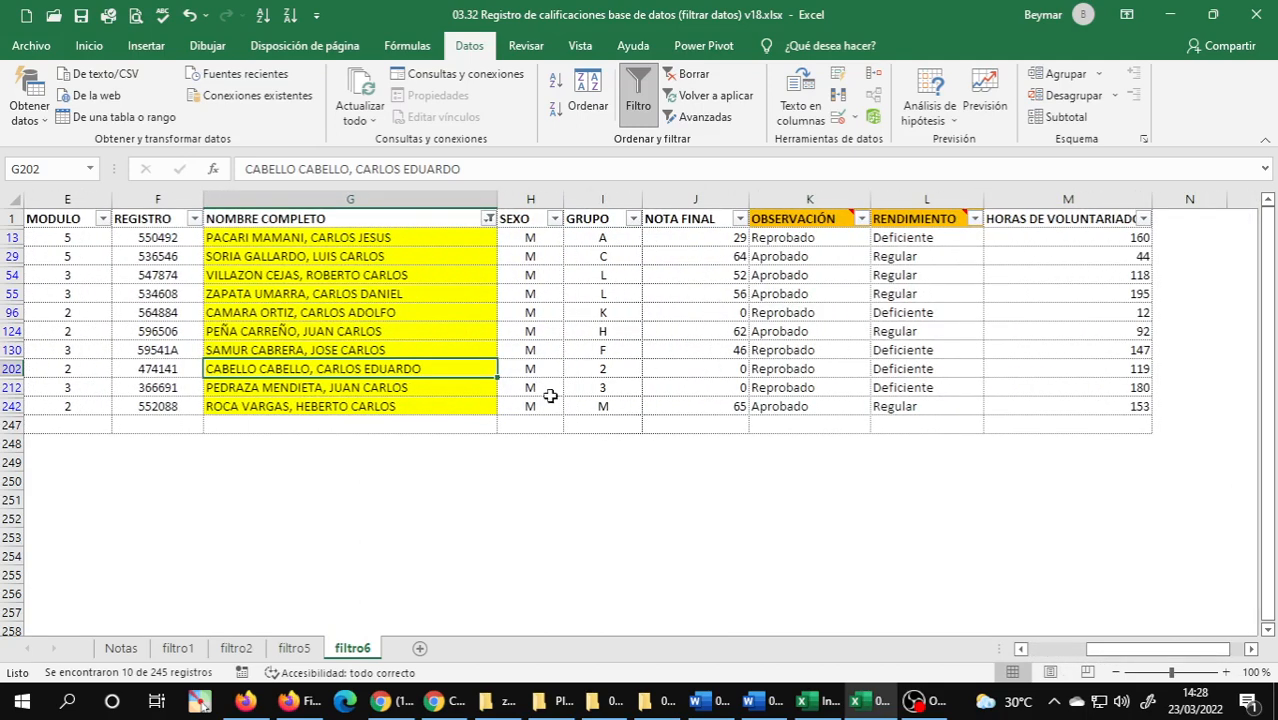
left_click(398, 351)
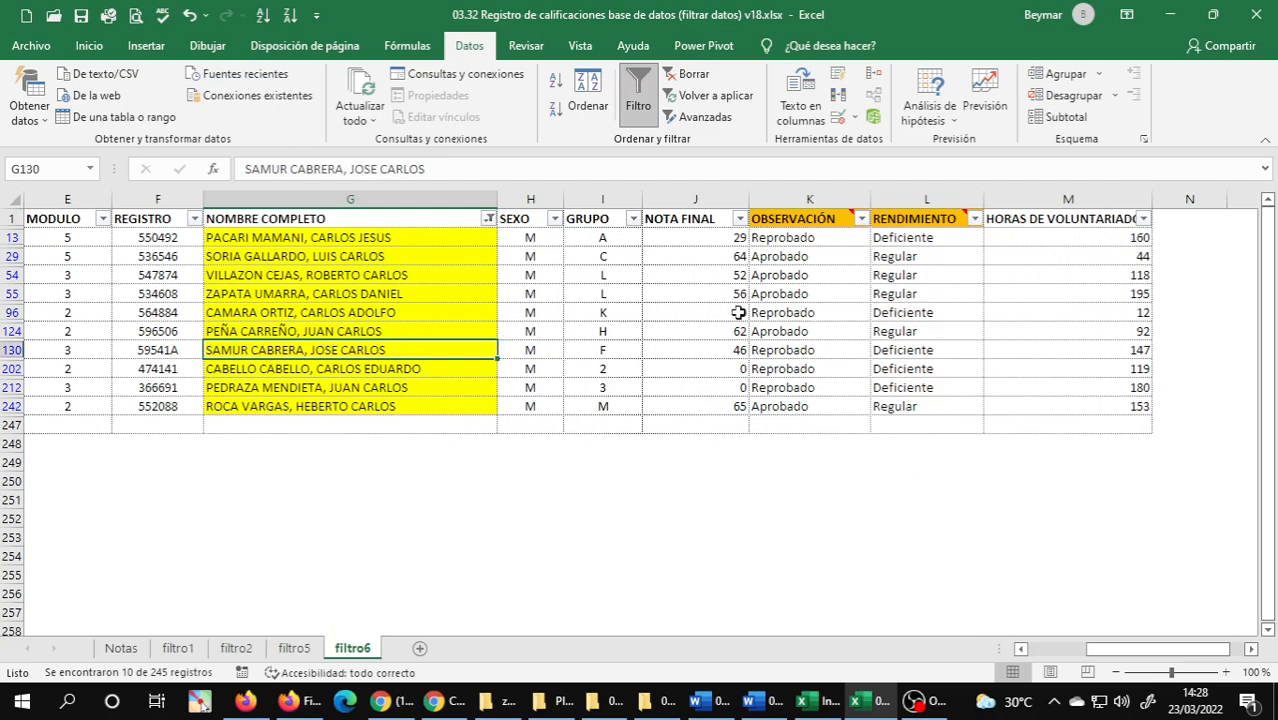
left_click(675, 314)
Return to cell A1 on the filtro6 sheet, and save and close the workbook.
key("ctrl+Home")
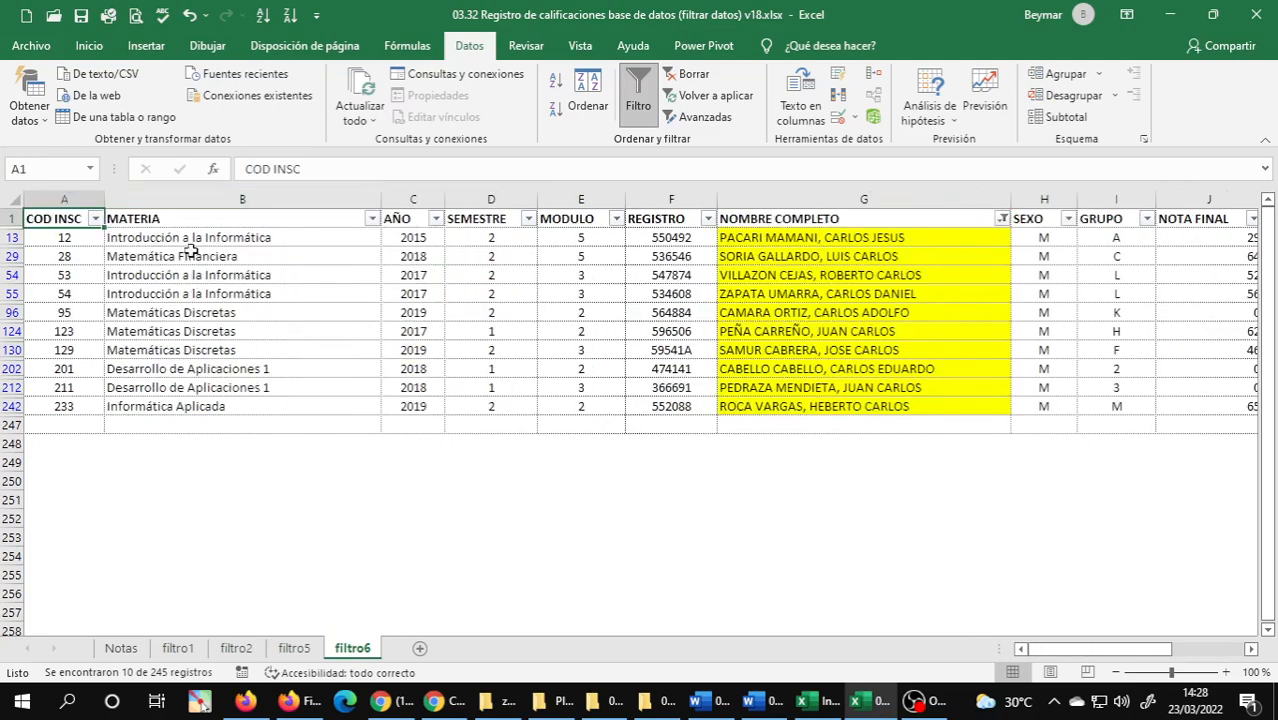
left_click(81, 15)
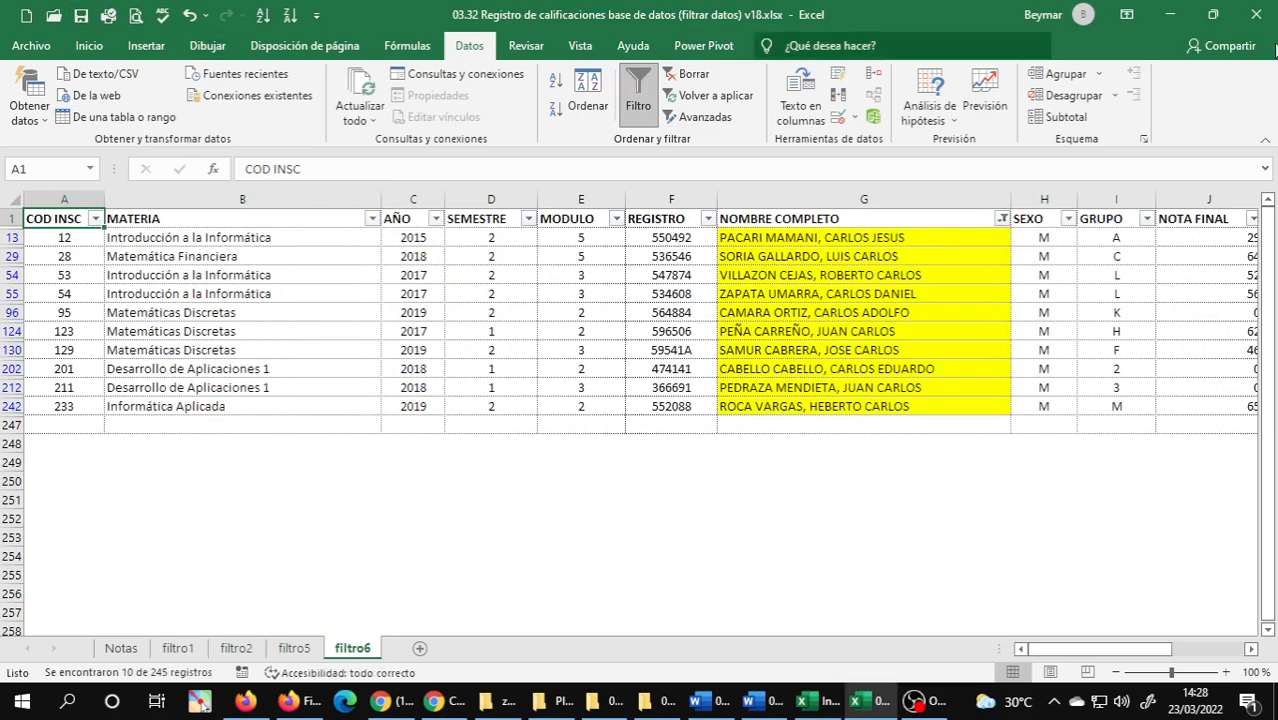
left_click(1256, 15)
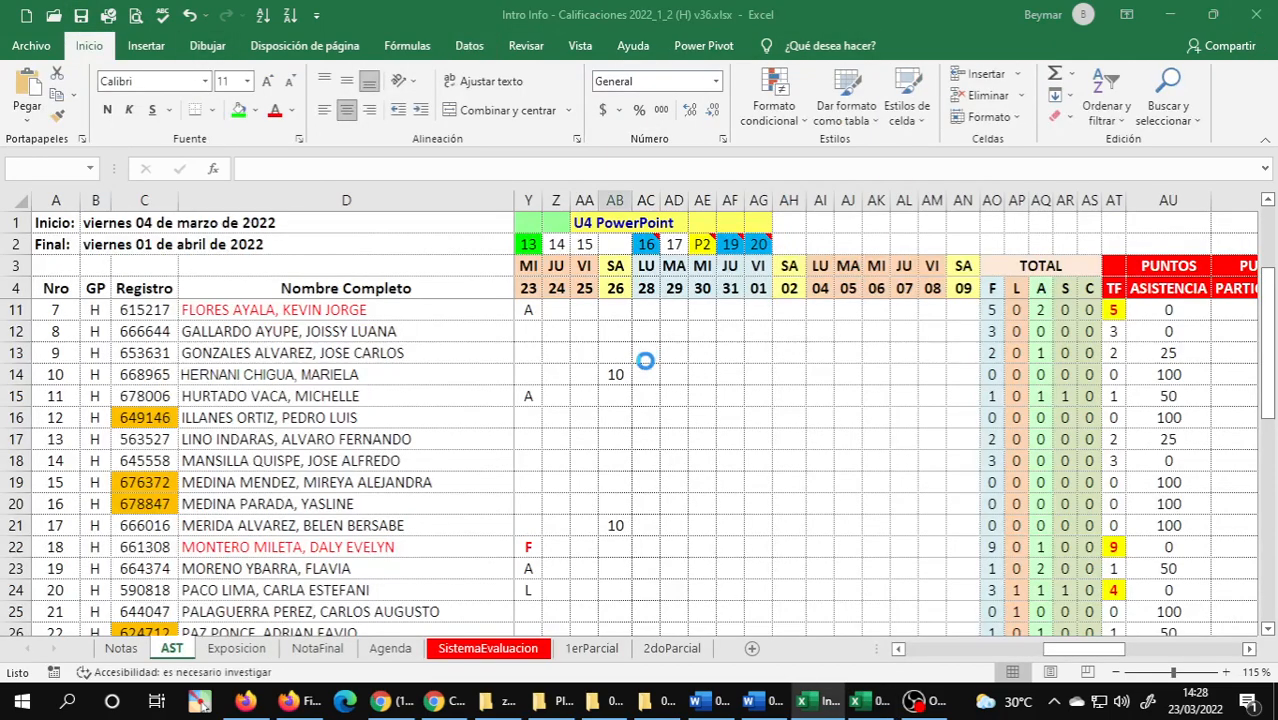
mouse_move(468, 706)
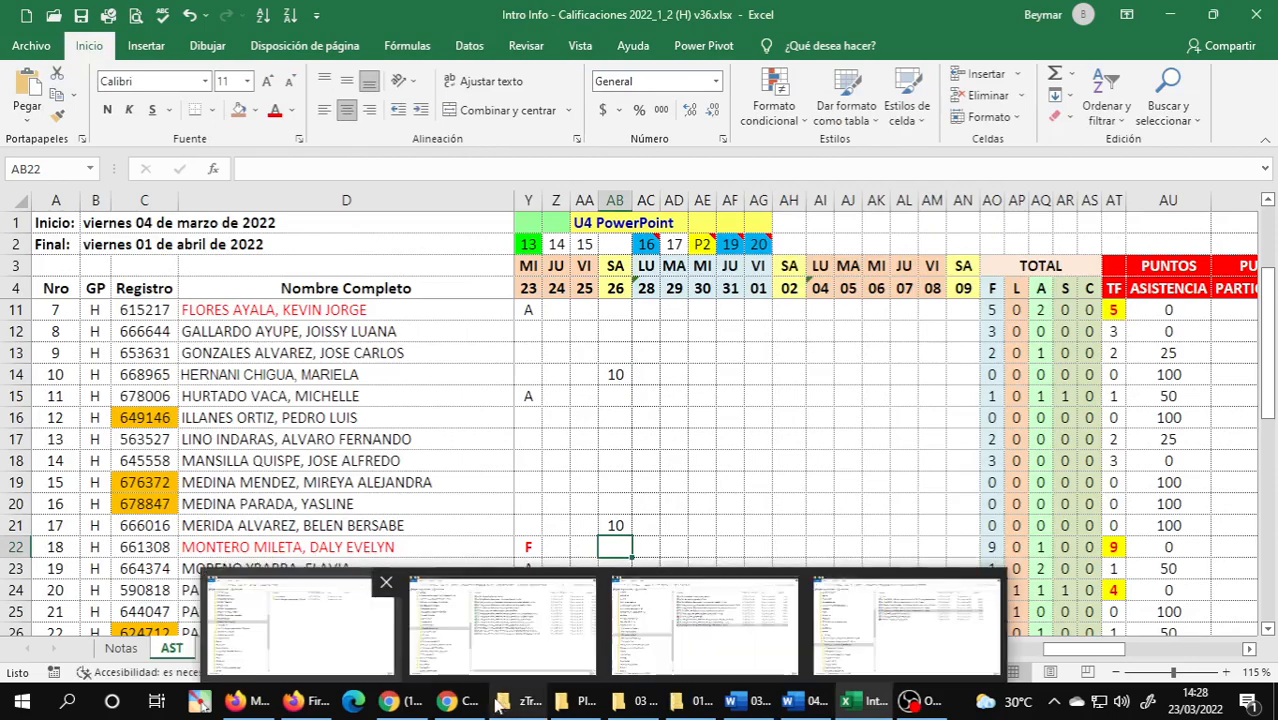
mouse_move(408, 706)
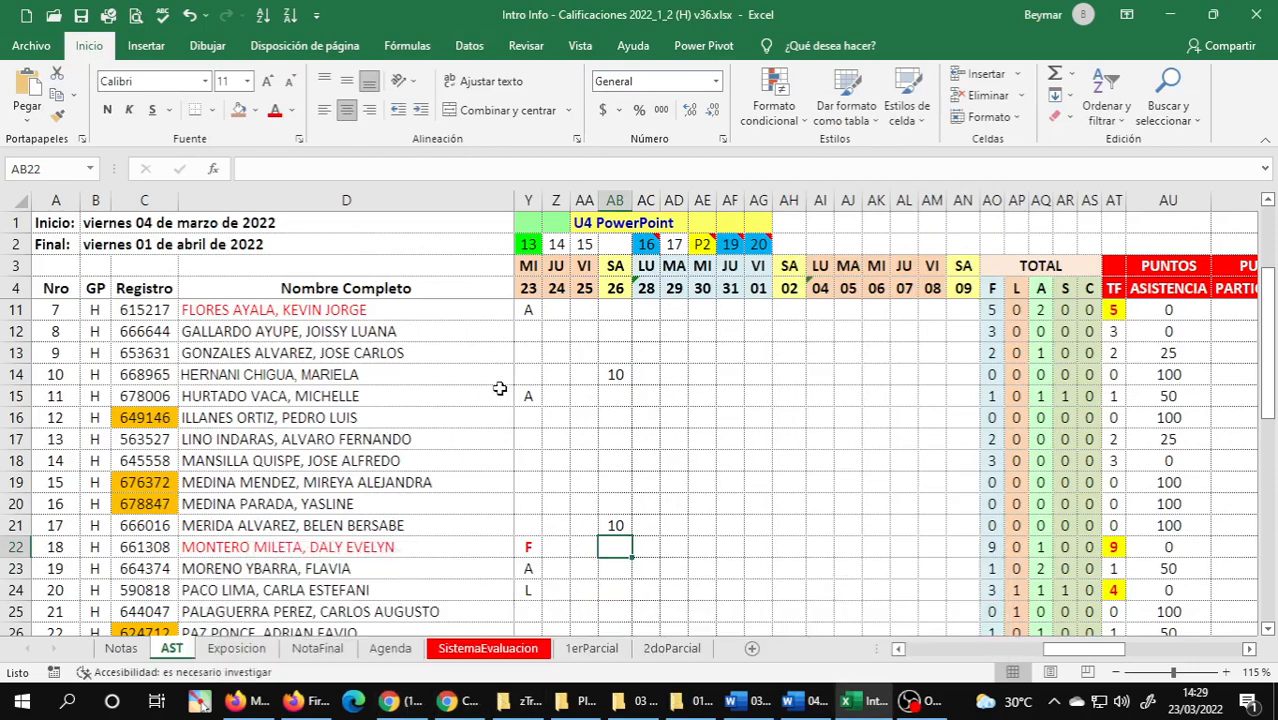
left_click(938, 712)
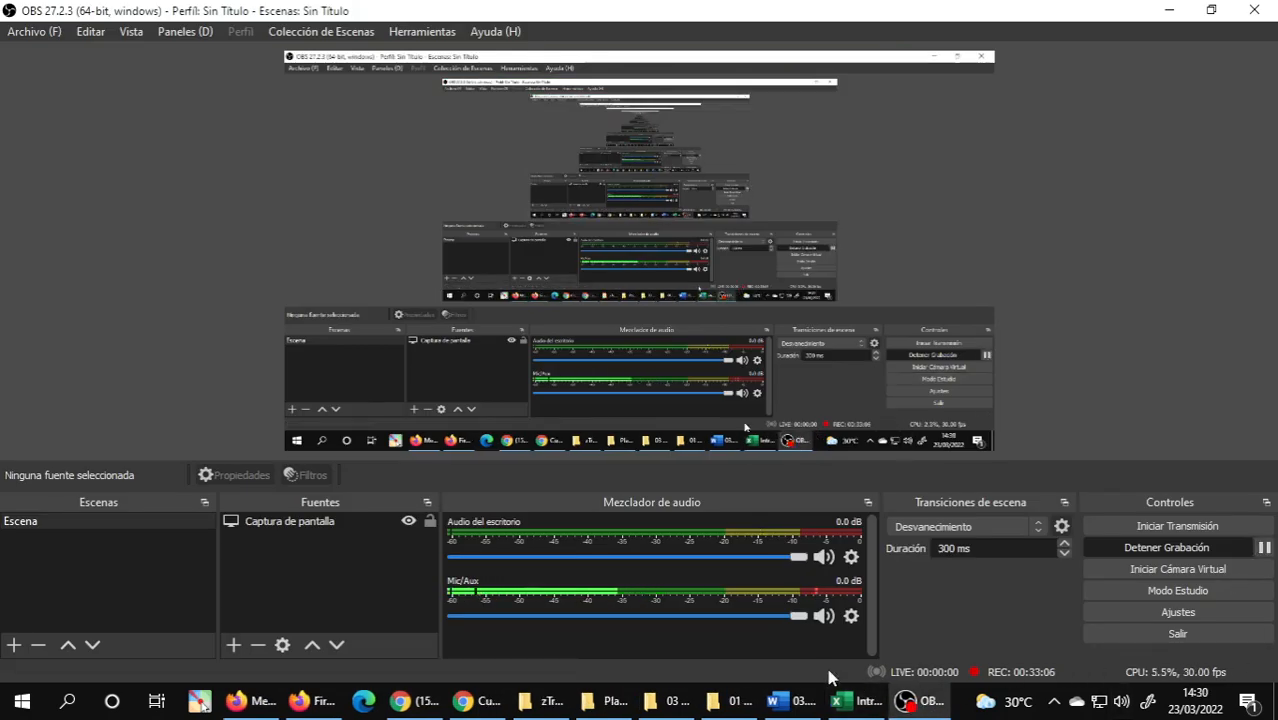
Switch to the 03.01 Unidad 3 Word document and read section 1.10.5 Tablas Dinámicas on page 30.
left_click(800, 704)
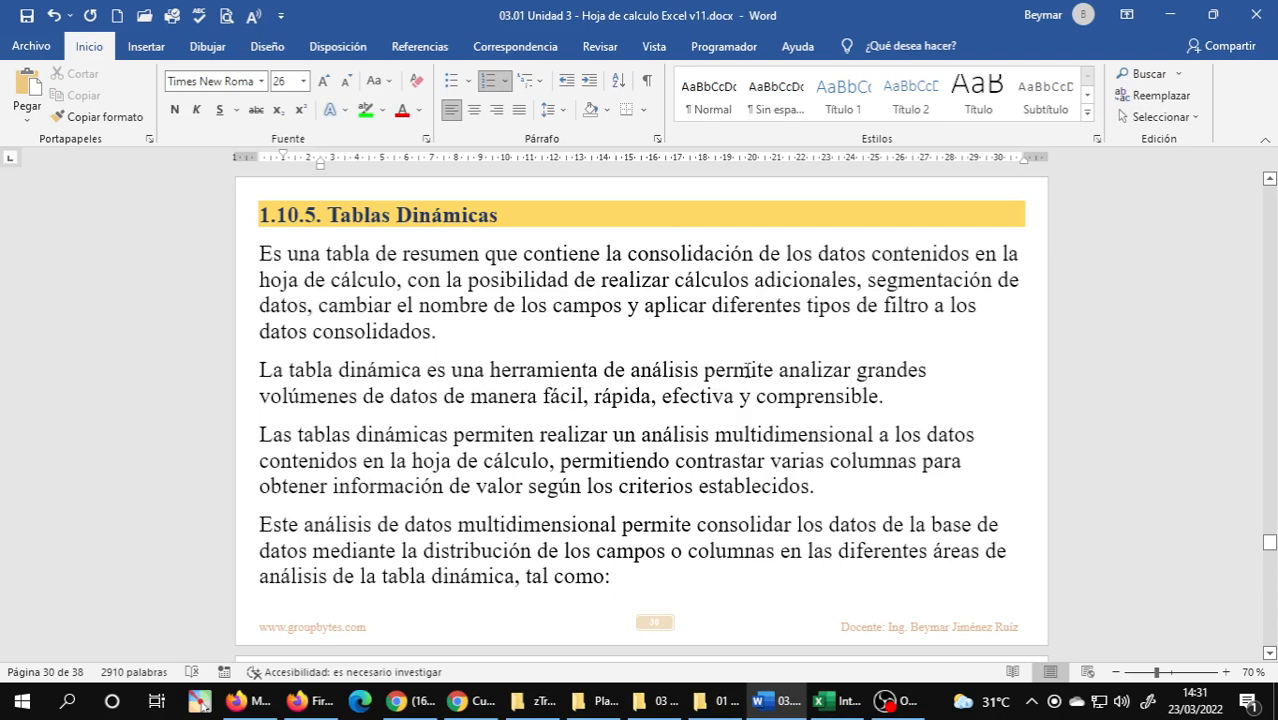
left_click(705, 372)
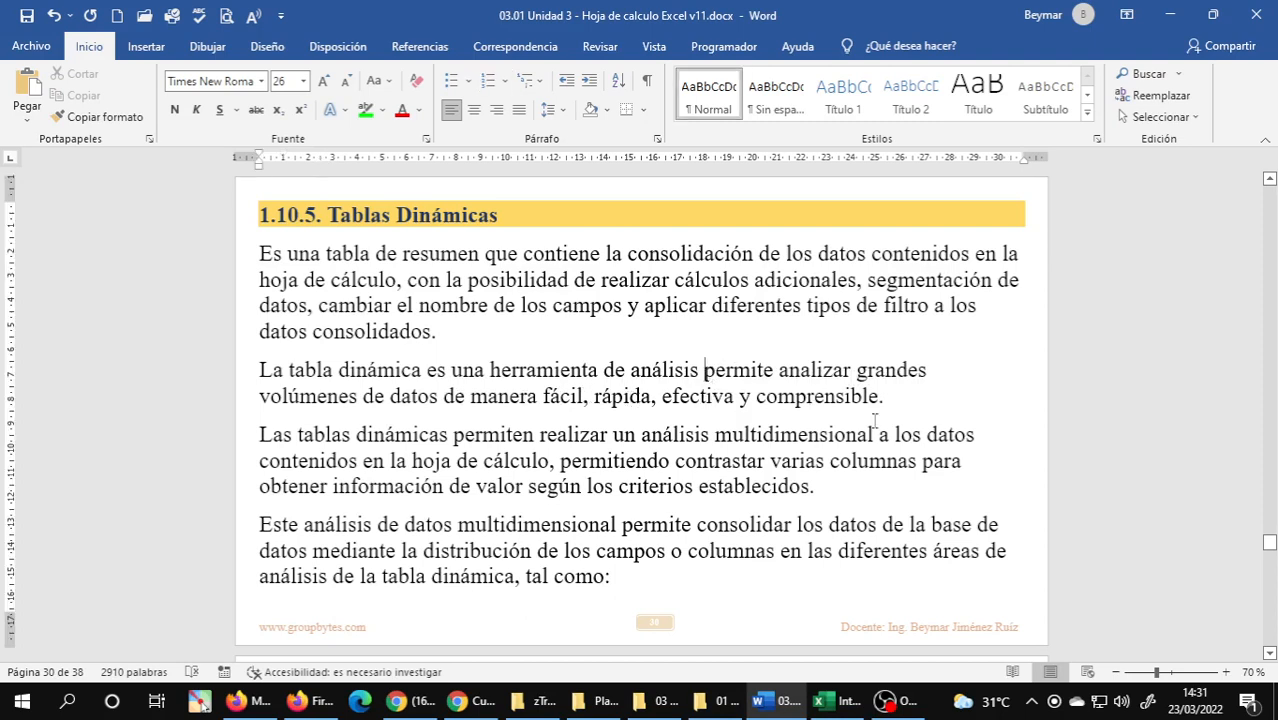
Insert the missing "que" before "permite" in the second Tablas Dinámicas paragraph, save the document and read on through the Filtros, Filas, Columnas and Valores definitions.
type("que")
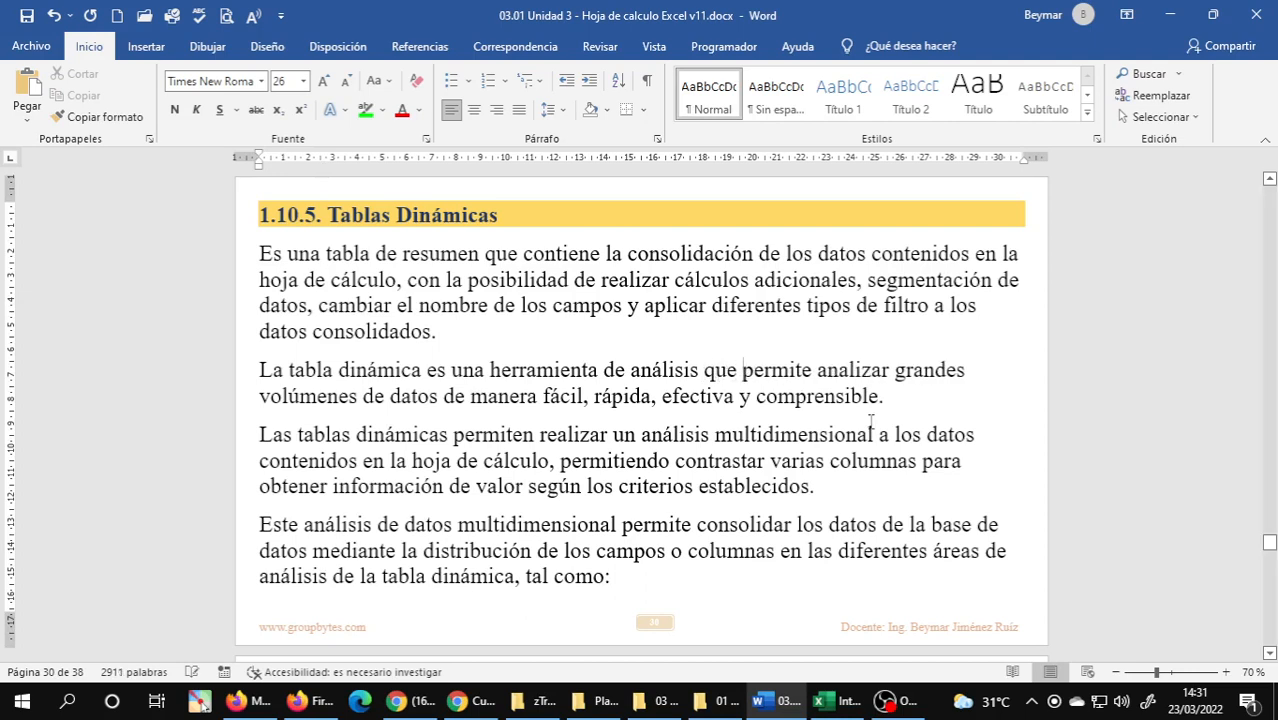
key("ctrl+s")
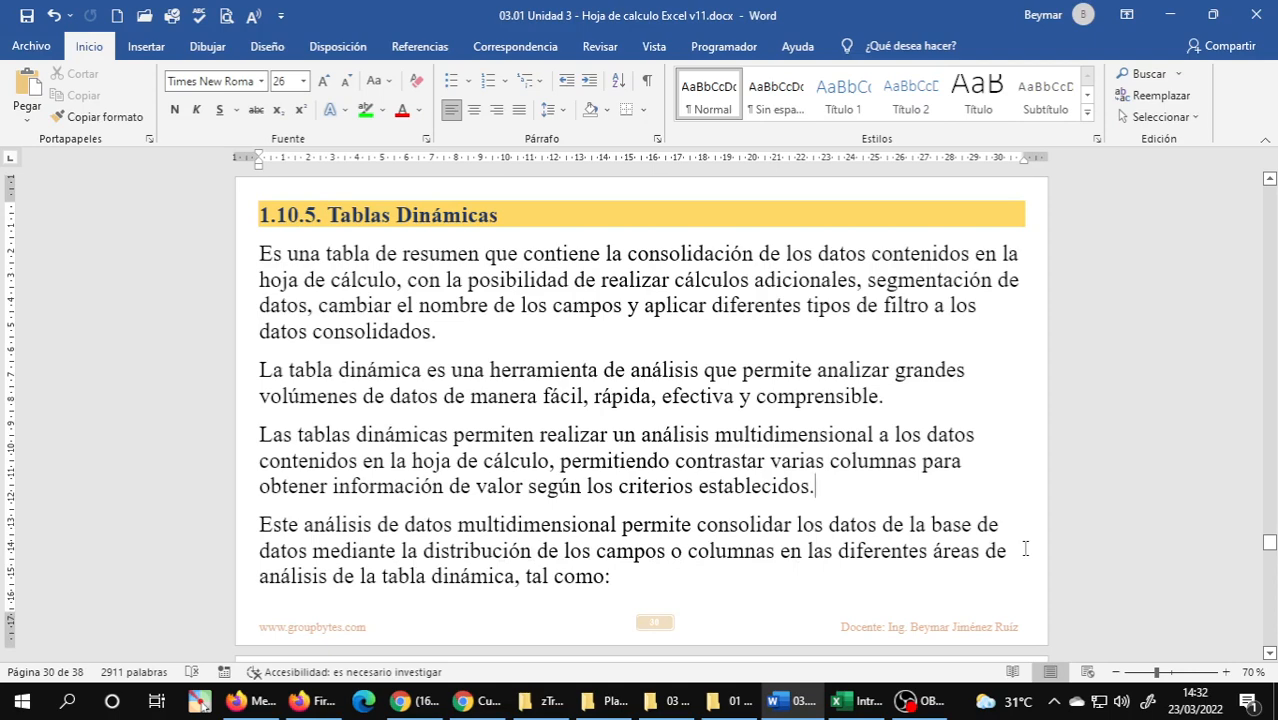
scroll(1025, 548, "down", 1)
scroll(1025, 548, "down", 5)
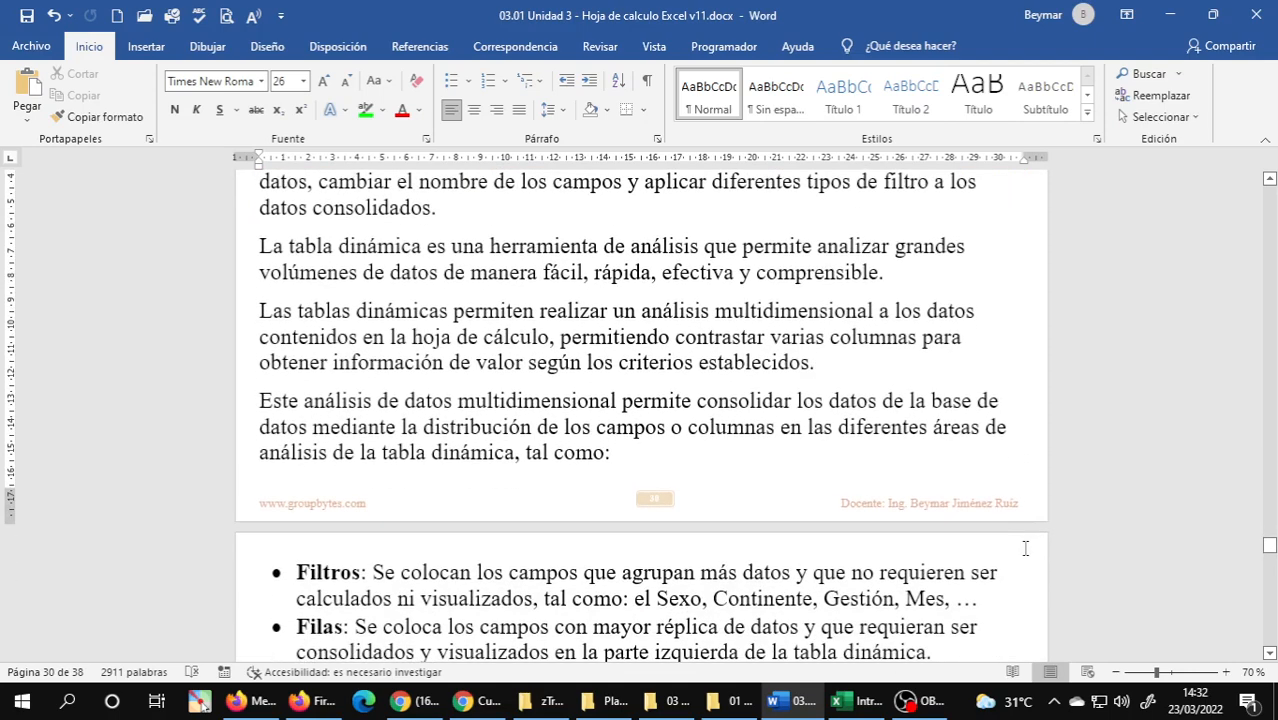
scroll(1025, 548, "down", 2)
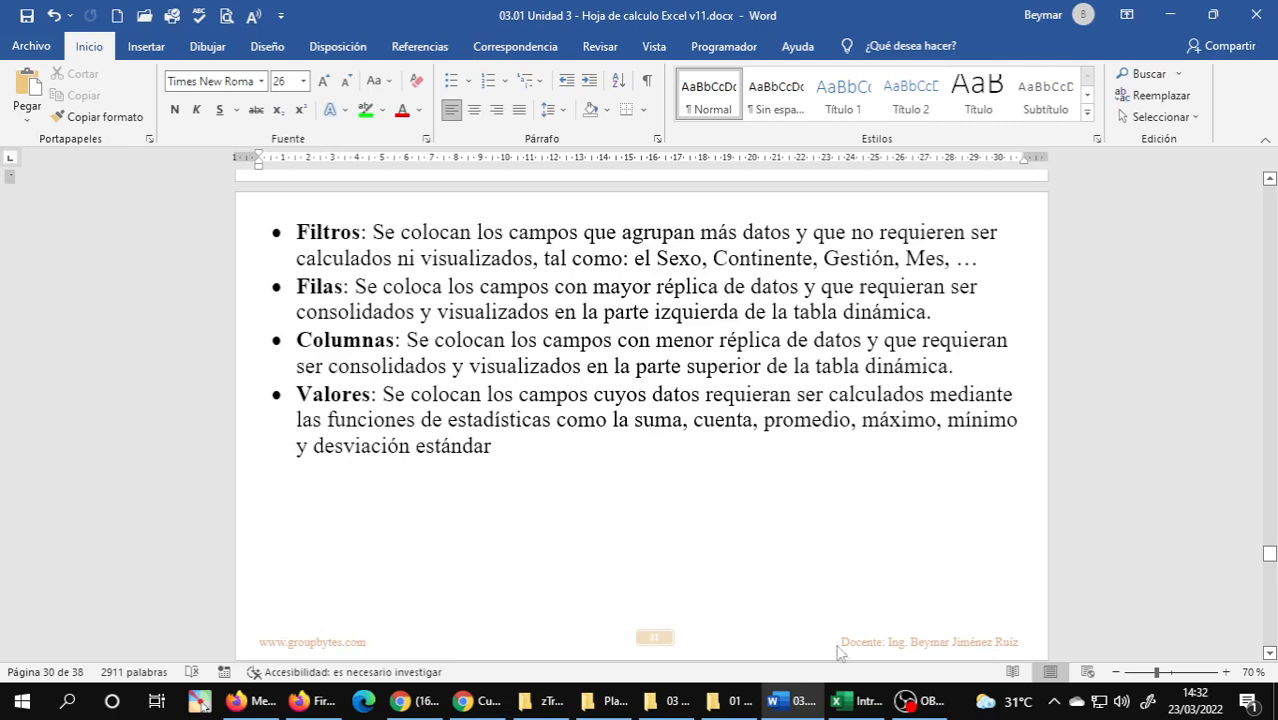
Switch to File Explorer and copy the 03.33 "plantilla tabla dinamica" v17 workbook from Plantillas de Practicas into the 03 Practicas de Excel folder.
mouse_move(854, 712)
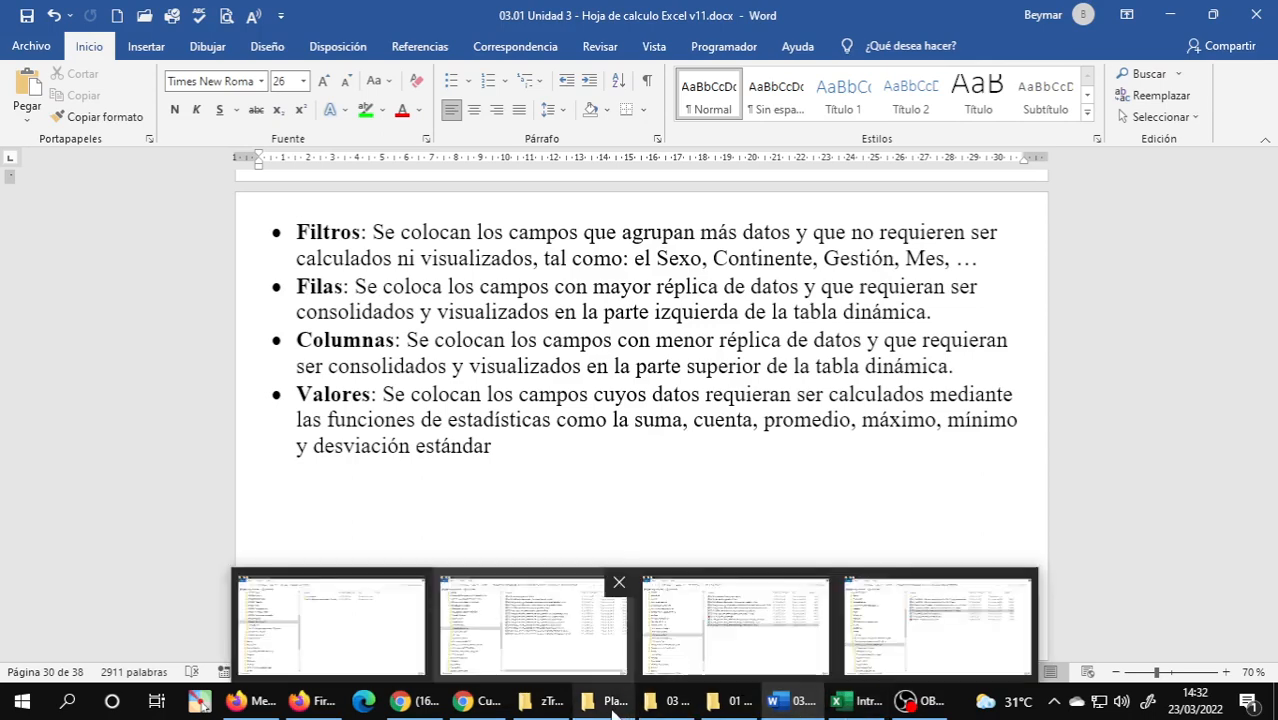
left_click(652, 712)
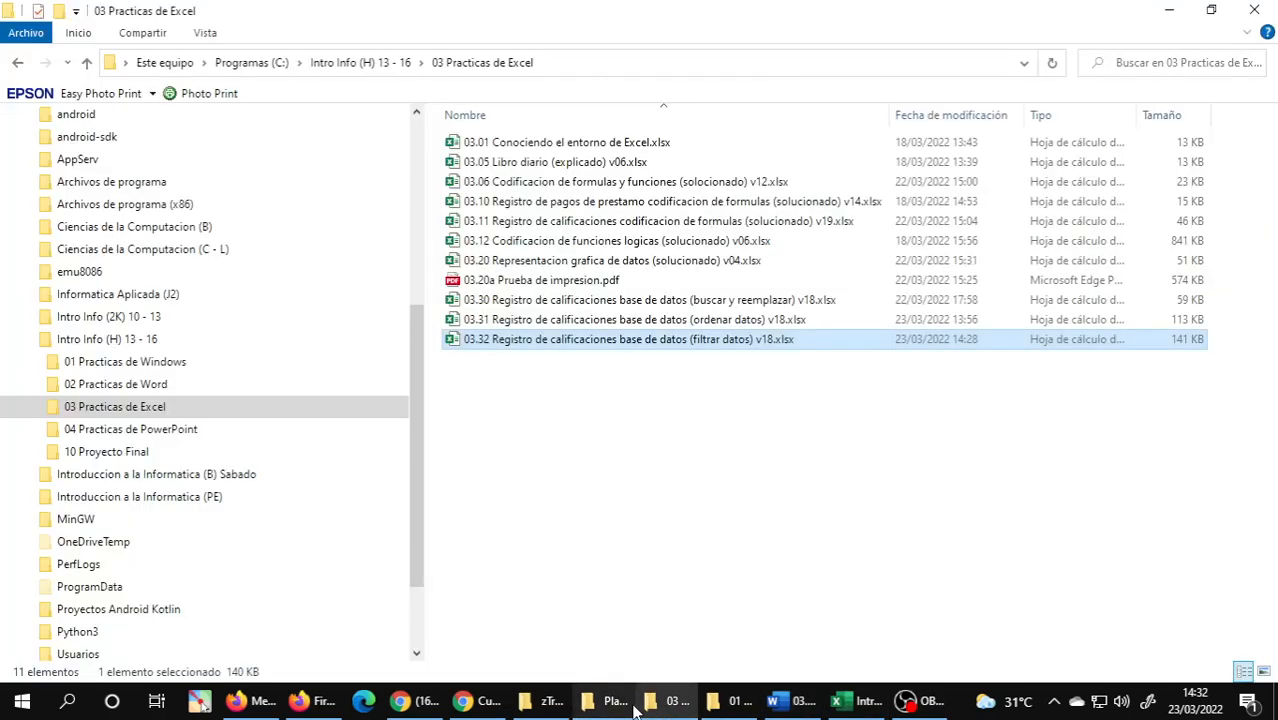
left_click(607, 700)
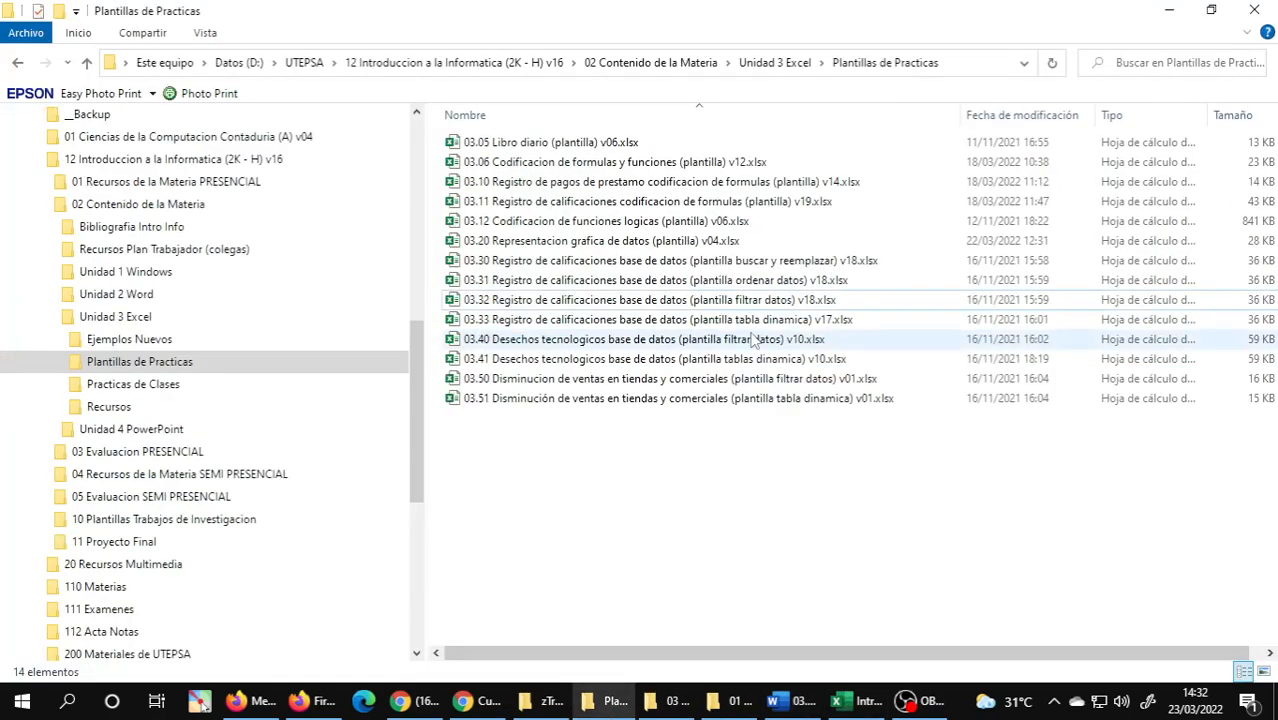
left_click(683, 341)
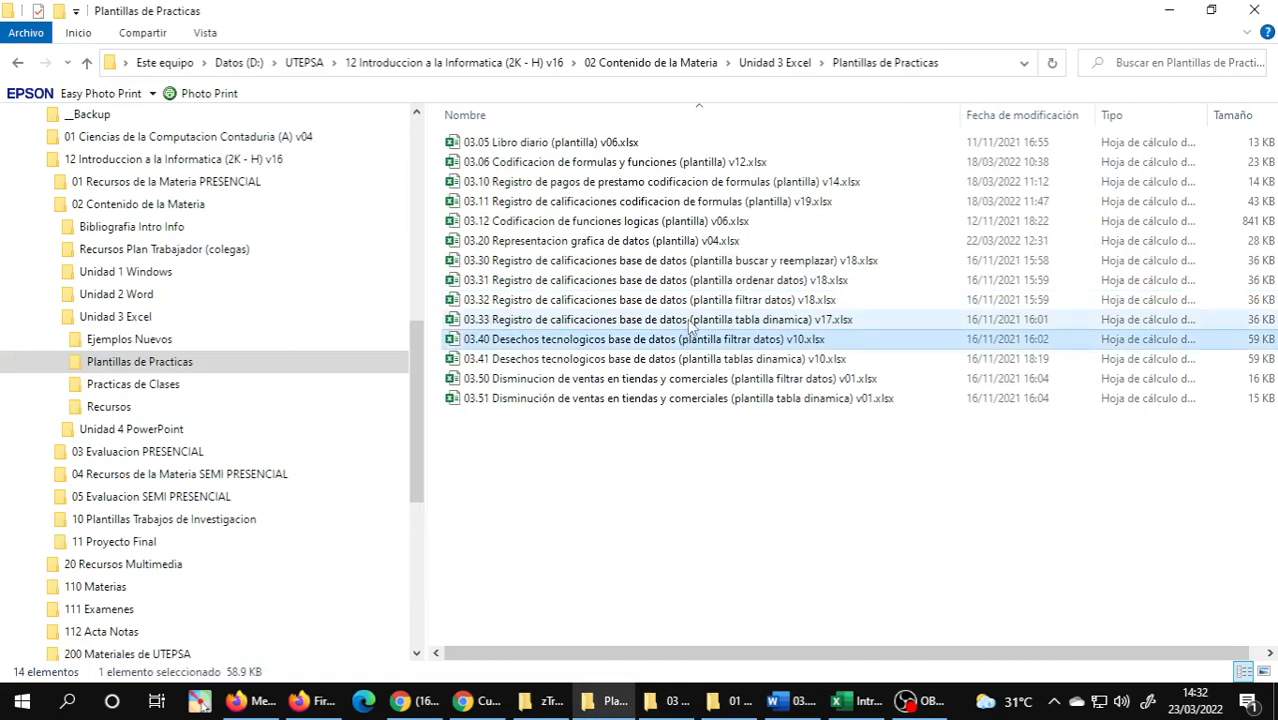
left_click(692, 322)
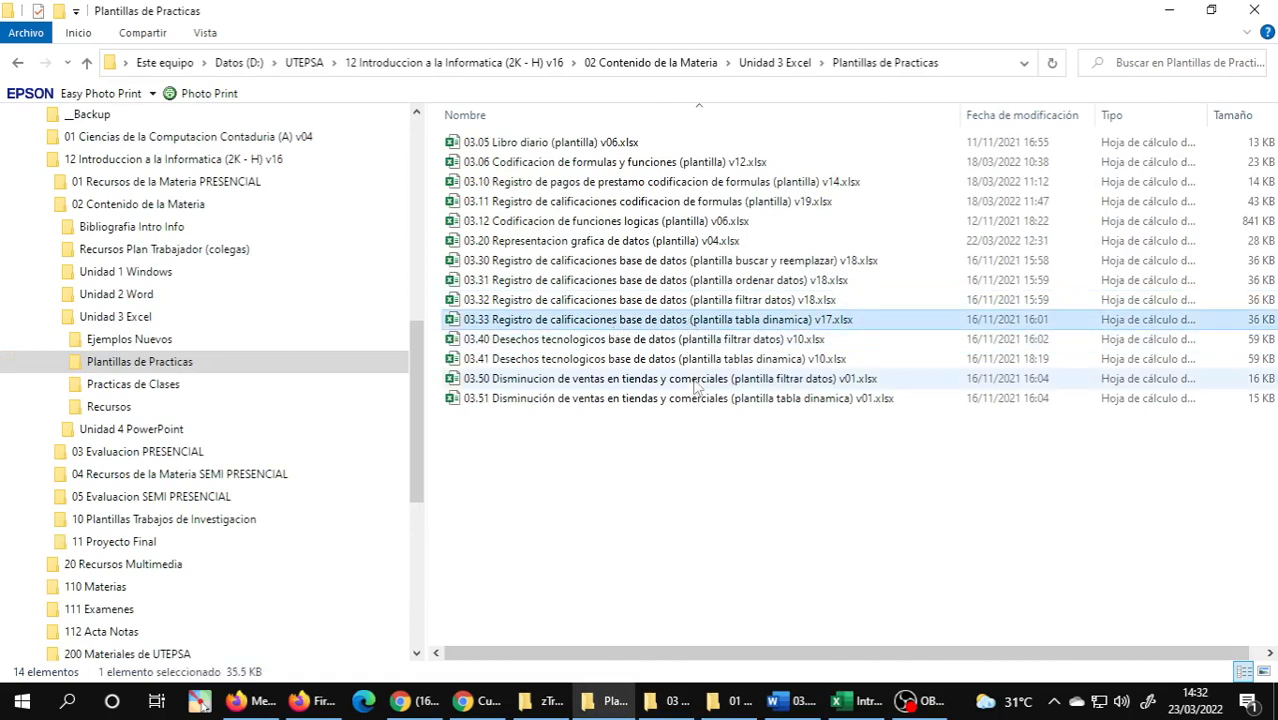
mouse_move(675, 712)
left_click(676, 665)
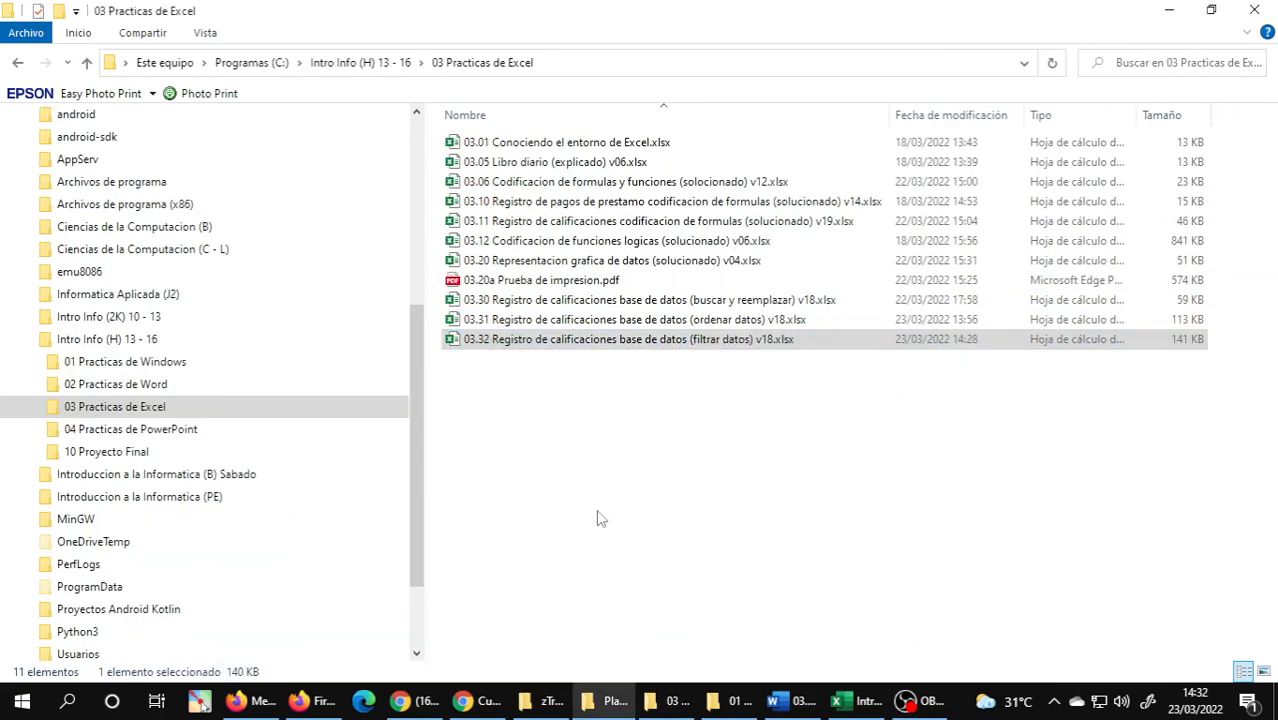
left_click(725, 701)
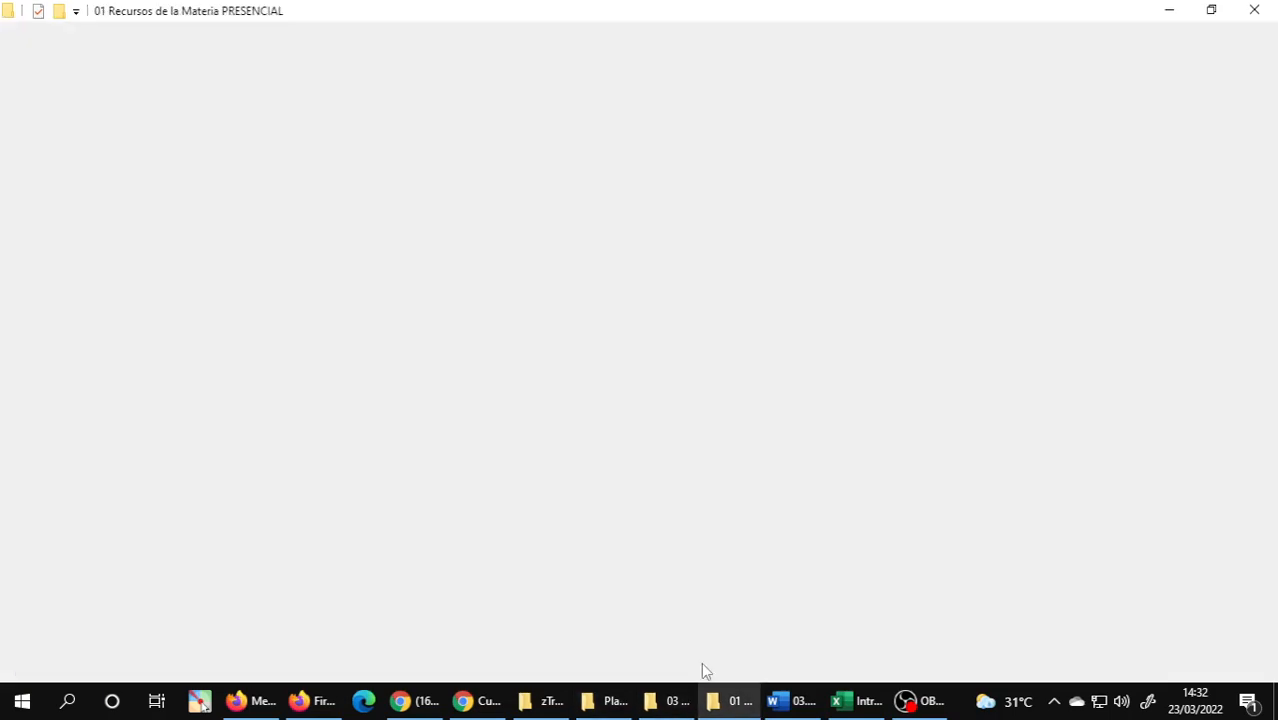
left_click(668, 696)
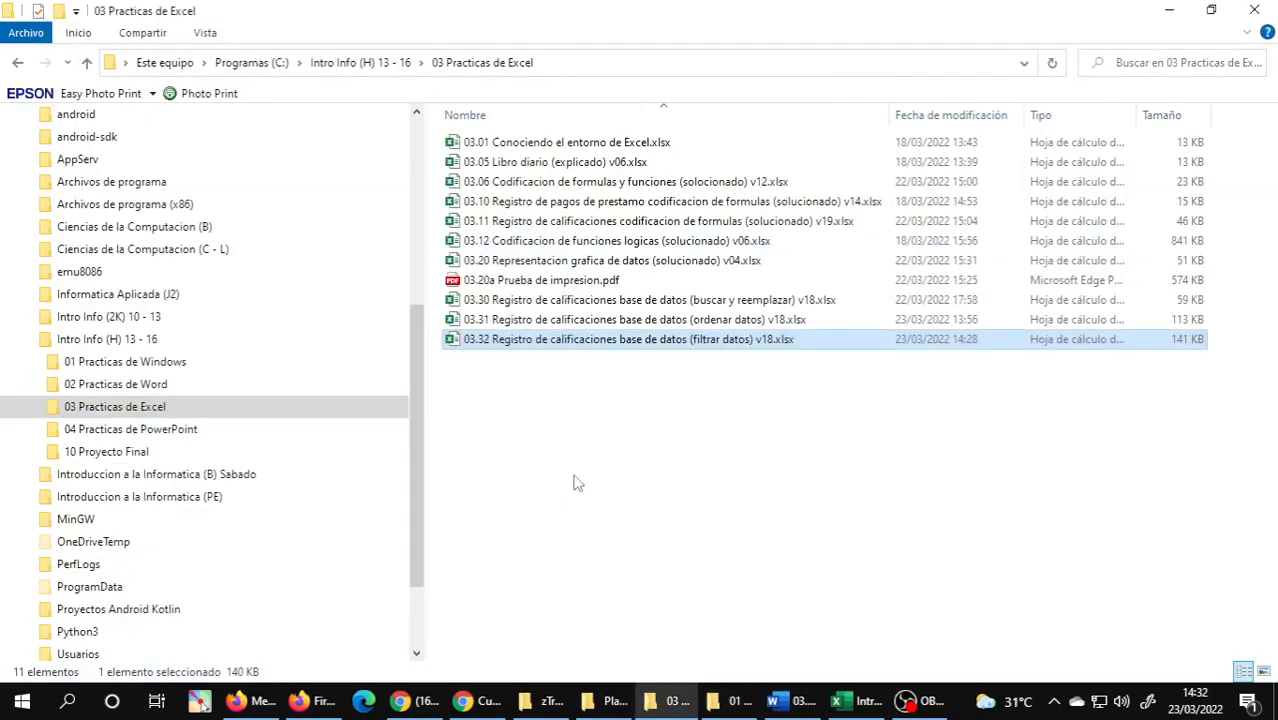
left_click(545, 437)
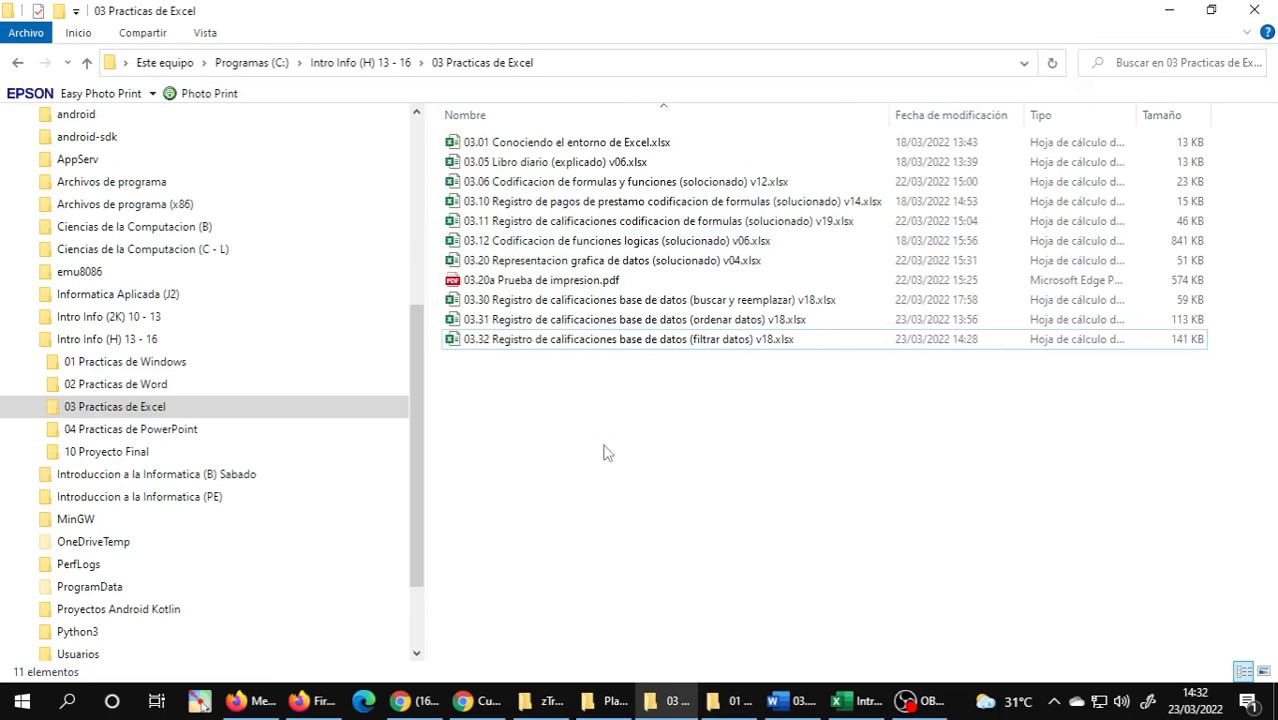
key("ctrl+v")
Rename the copied workbook as "03.33 Registro de calificaciones base de datos (tabla dinamica) v17.xlsx".
left_click(735, 362)
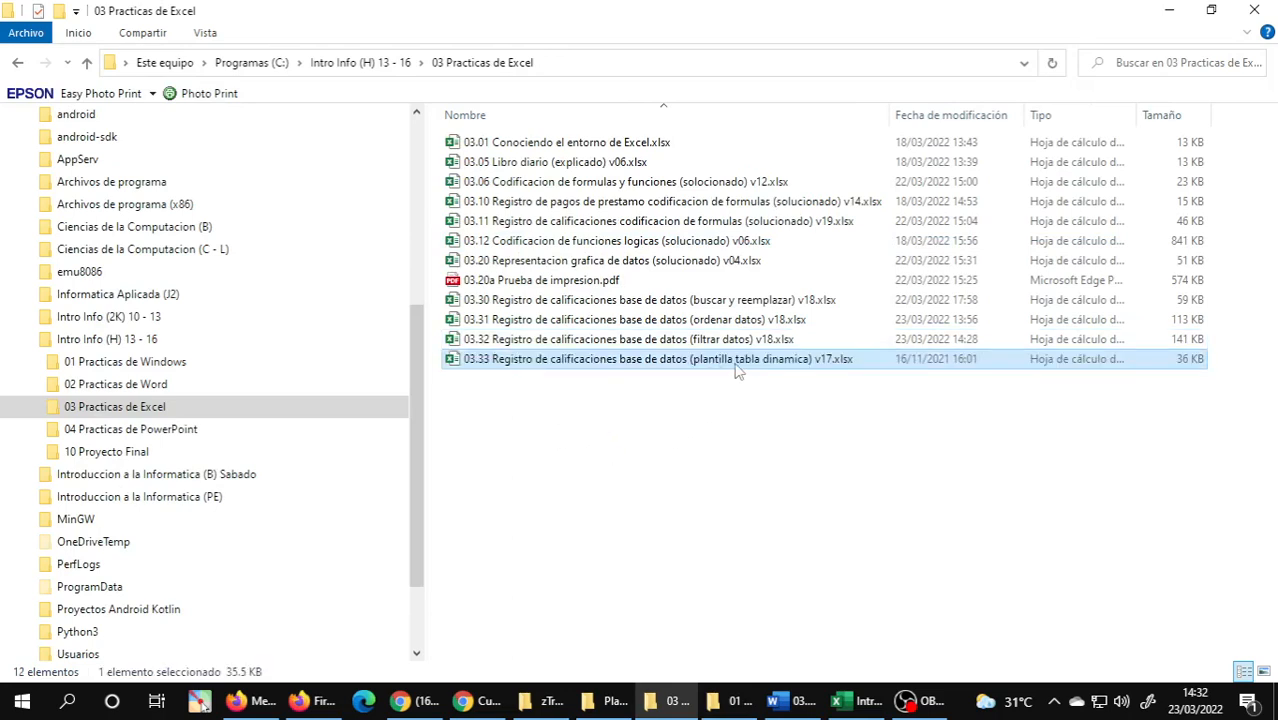
left_click(735, 360)
key("BackSpace")
key("BackSpace")
key("BackSpace")
key("BackSpace")
key("BackSpace")
key("BackSpace")
key("BackSpace")
key("BackSpace")
key("BackSpace")
key("BackSpace")
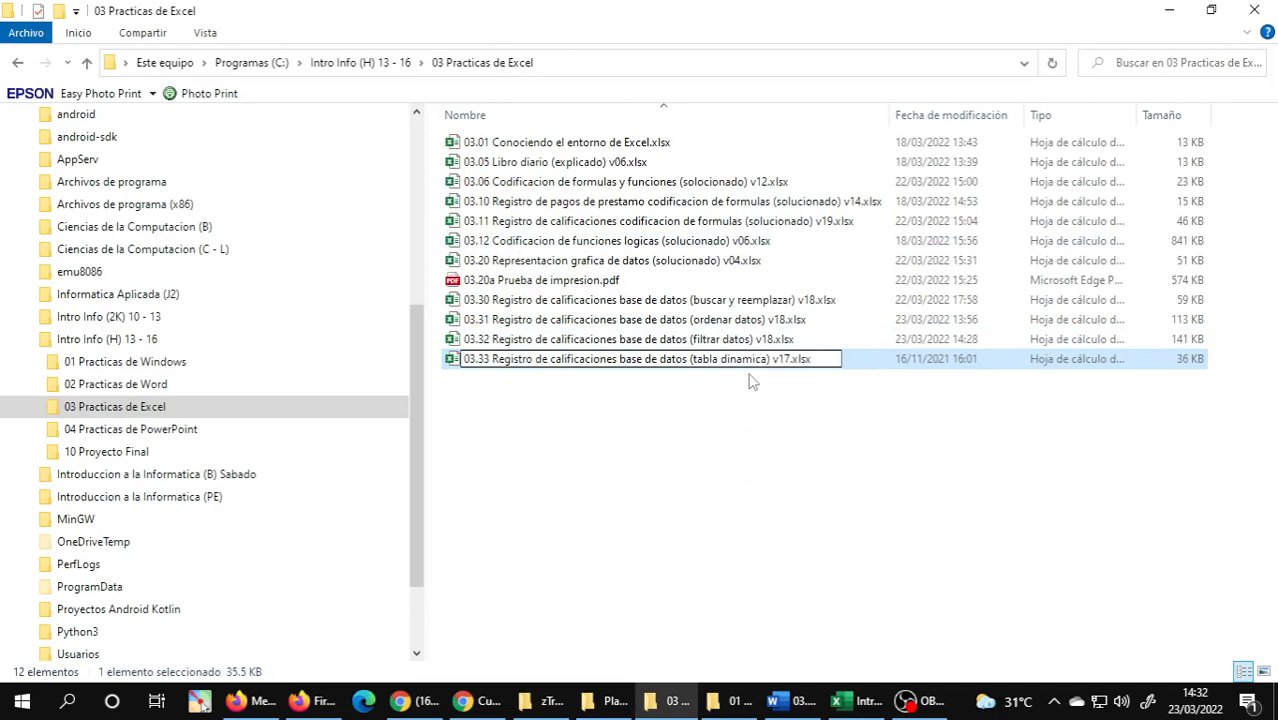
key("Return")
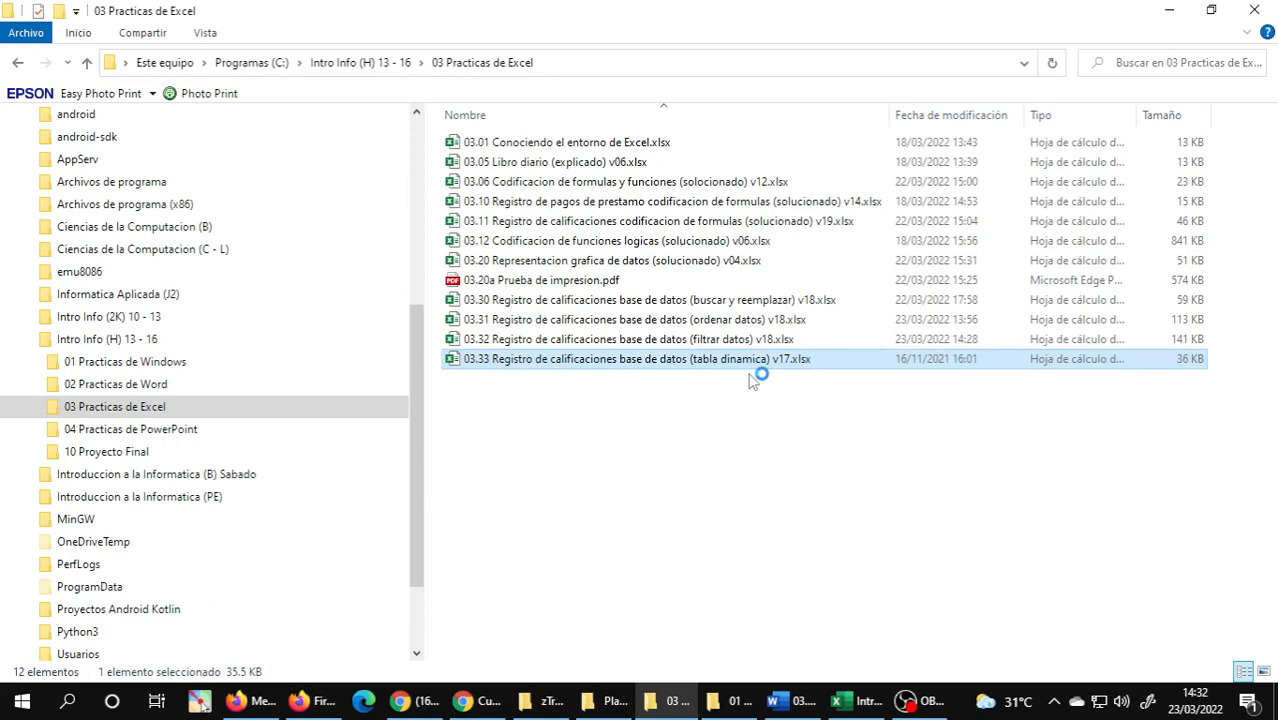
Open the 03.33 tabla dinamica workbook in Excel, return to cell A1 of the Notas sheet and compare it with the Word field-area definitions.
key("alt+Tab")
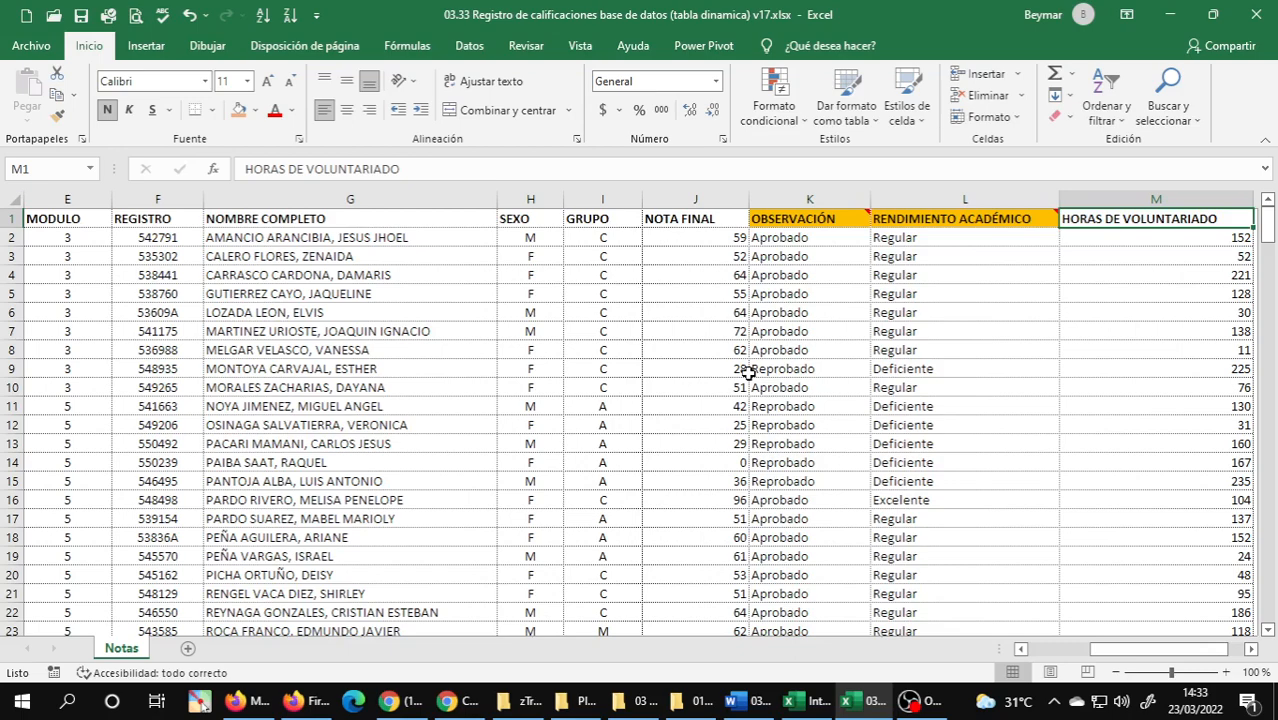
key("ctrl+Home")
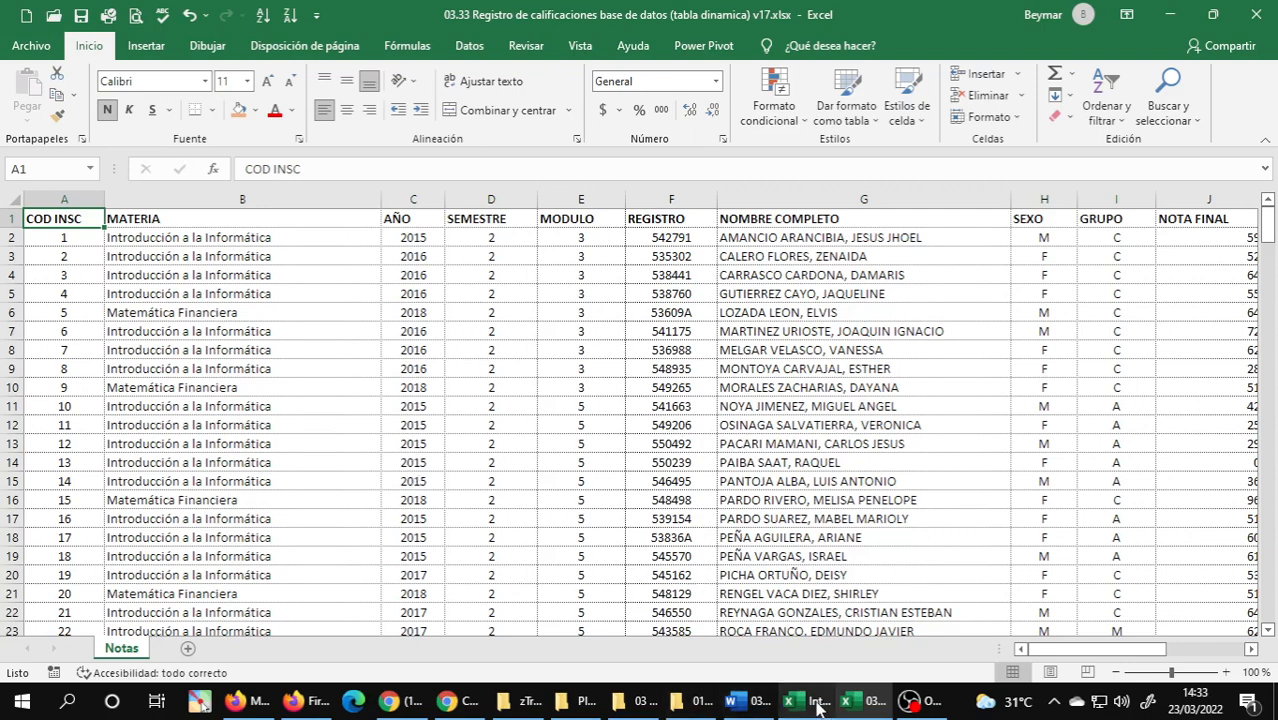
mouse_move(799, 708)
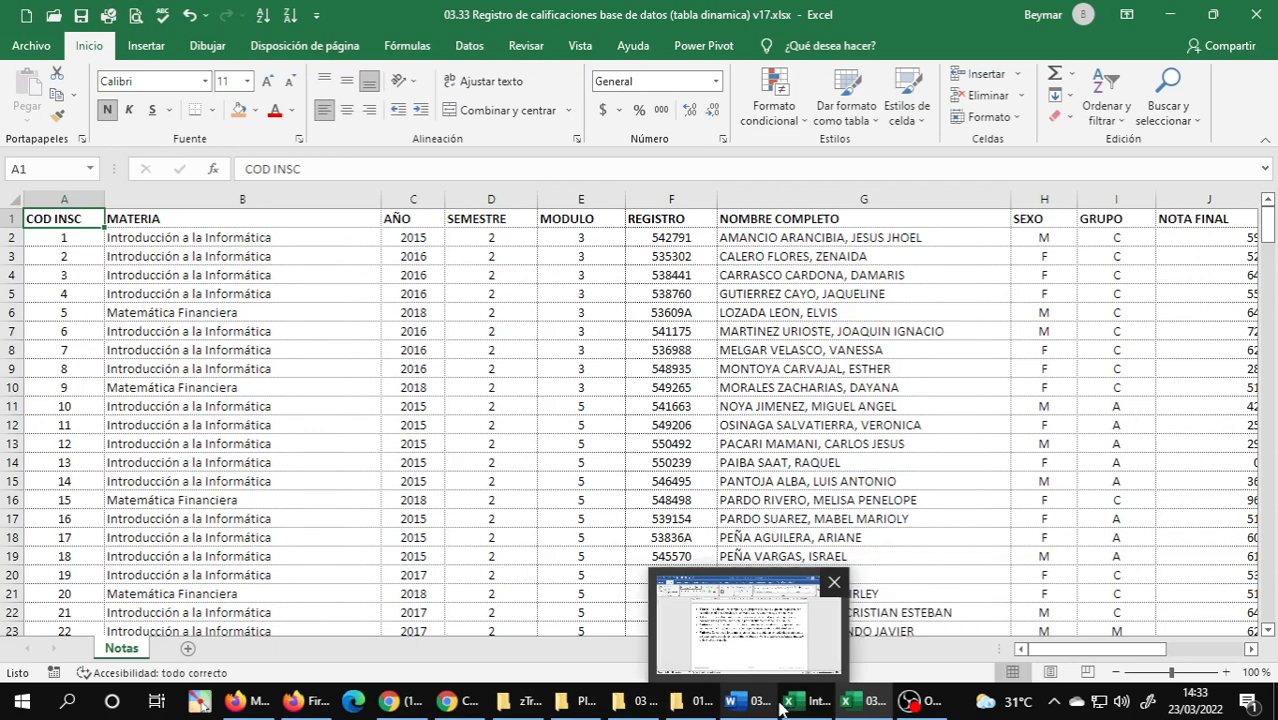
left_click(752, 701)
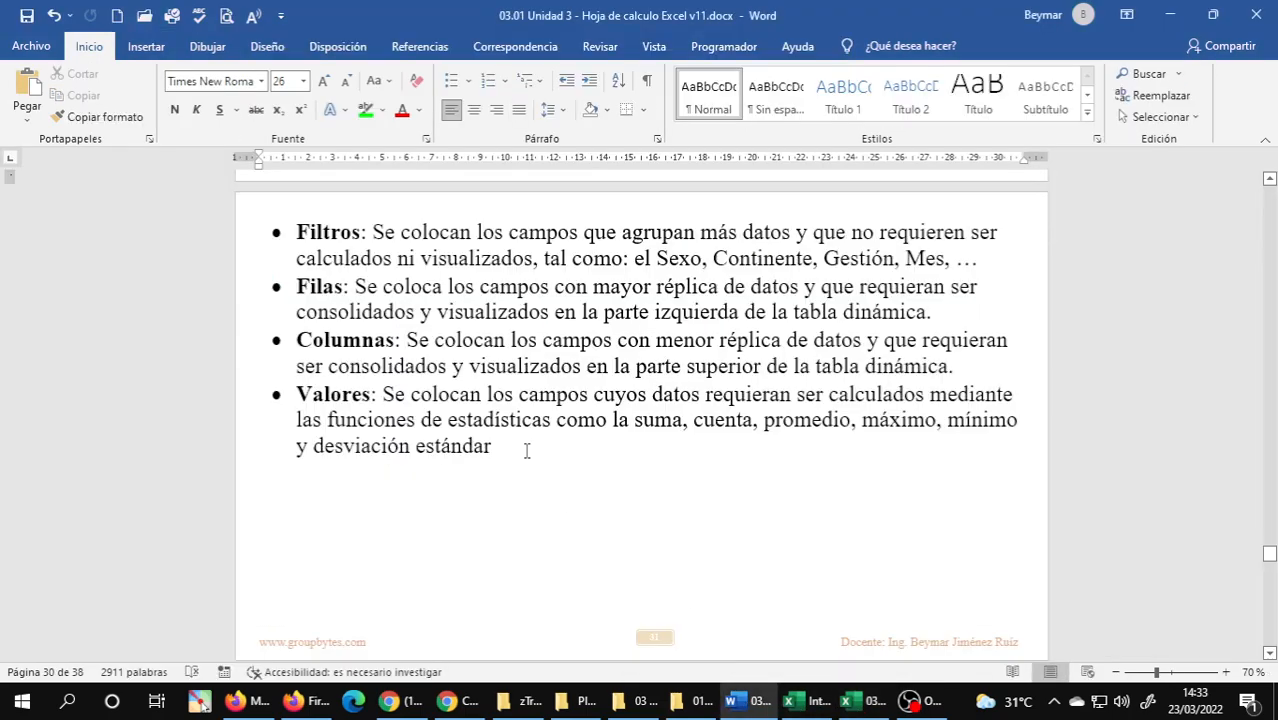
mouse_move(852, 707)
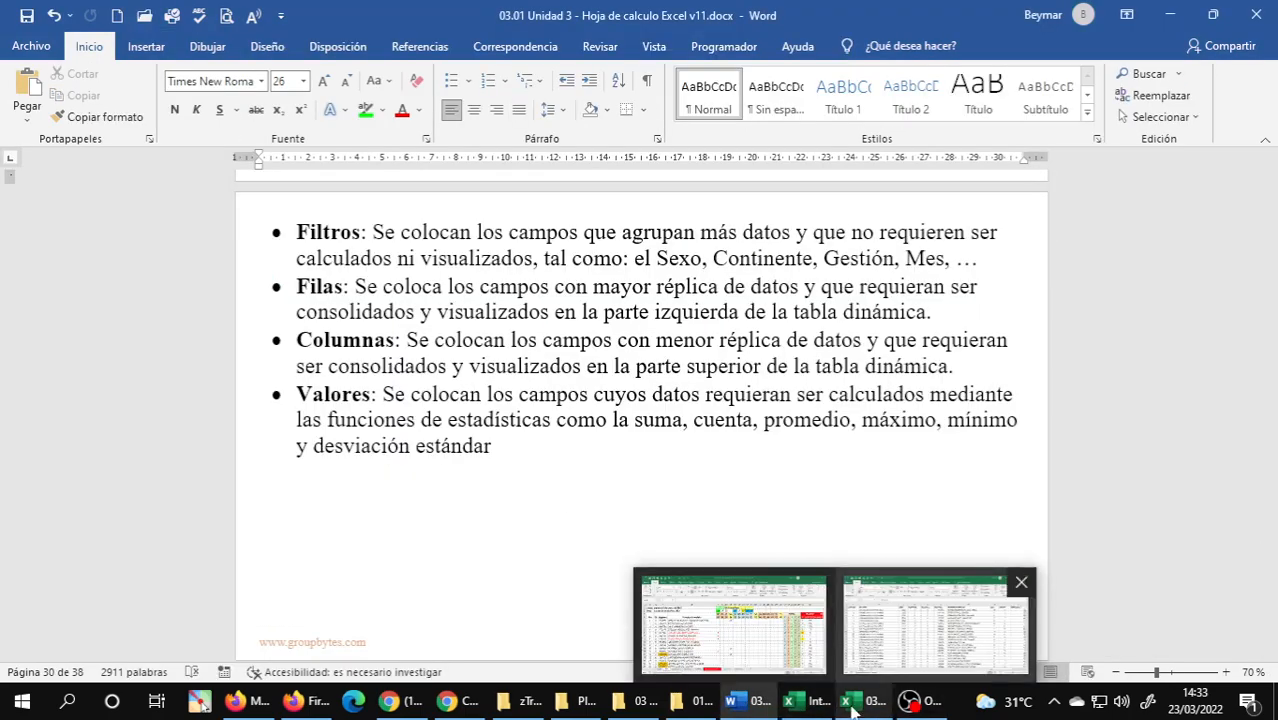
left_click(935, 625)
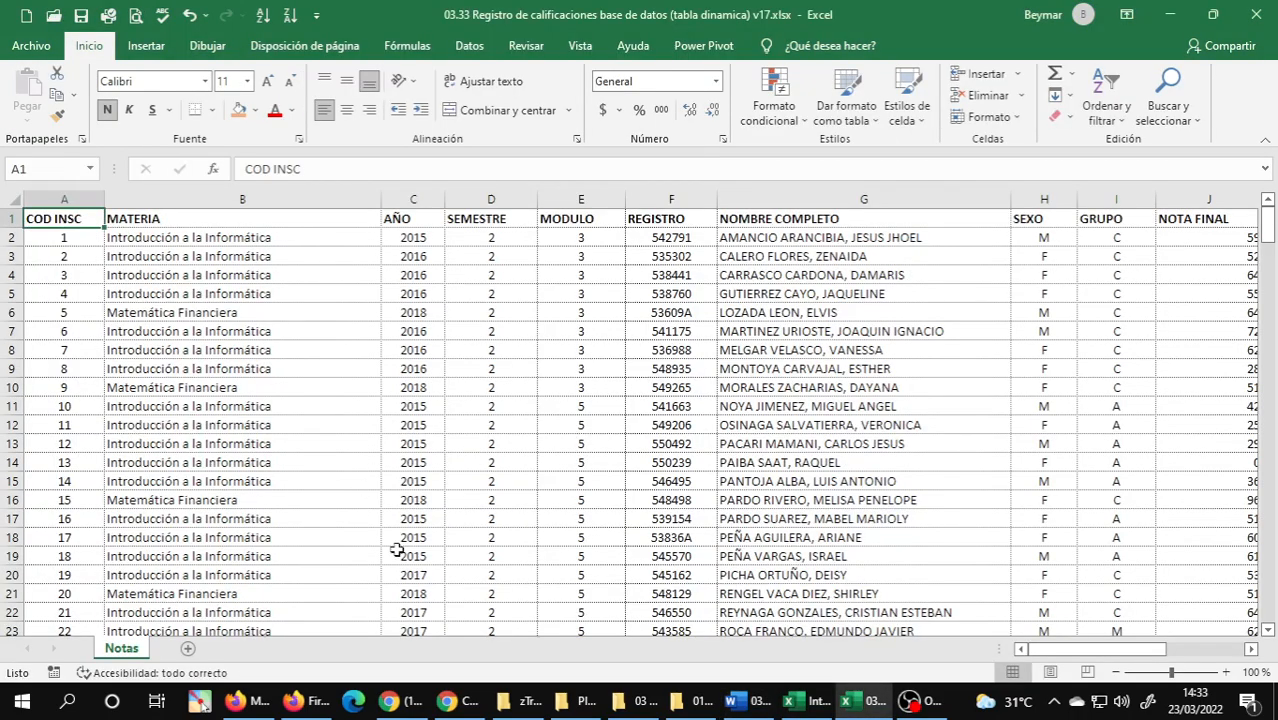
Switch to Word, read section 1.10.6 Gráficos Dinámicos and the page 33 "Analizar los datos de la Base de Datos" exercises, and return to the 03.33 Excel workbook.
left_click(745, 704)
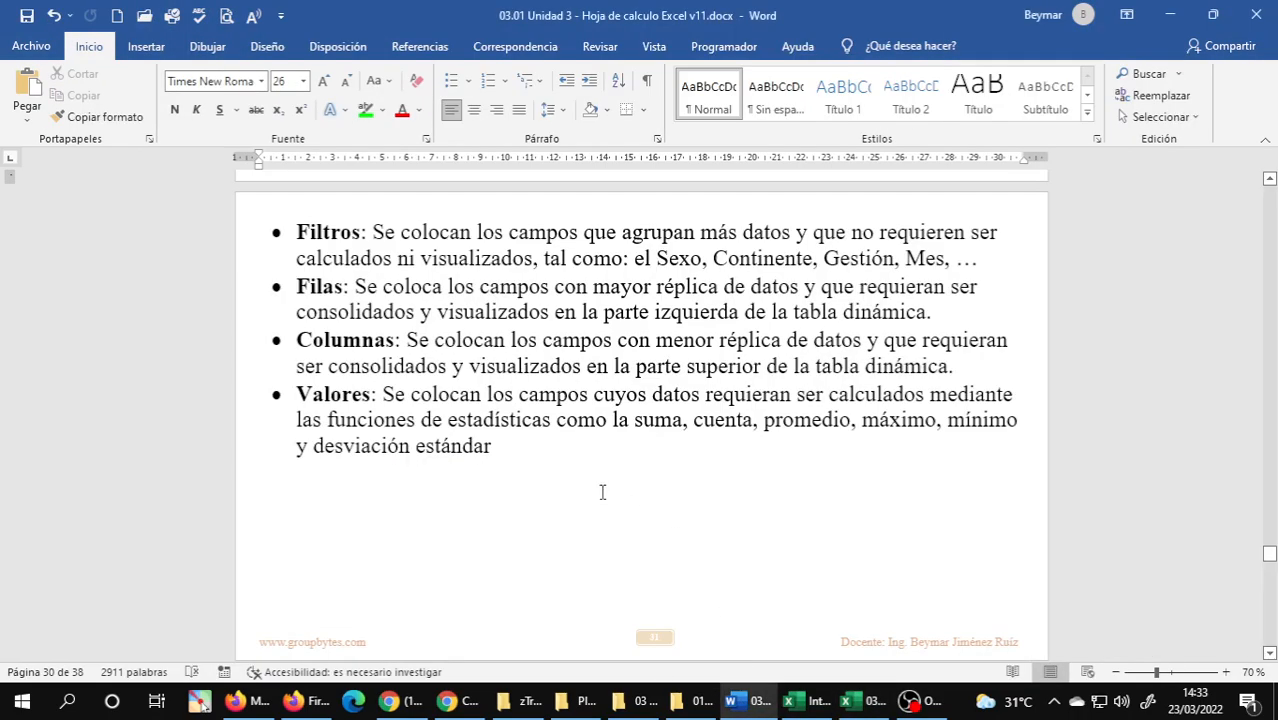
scroll(525, 452, "down", 3)
scroll(525, 452, "down", 5)
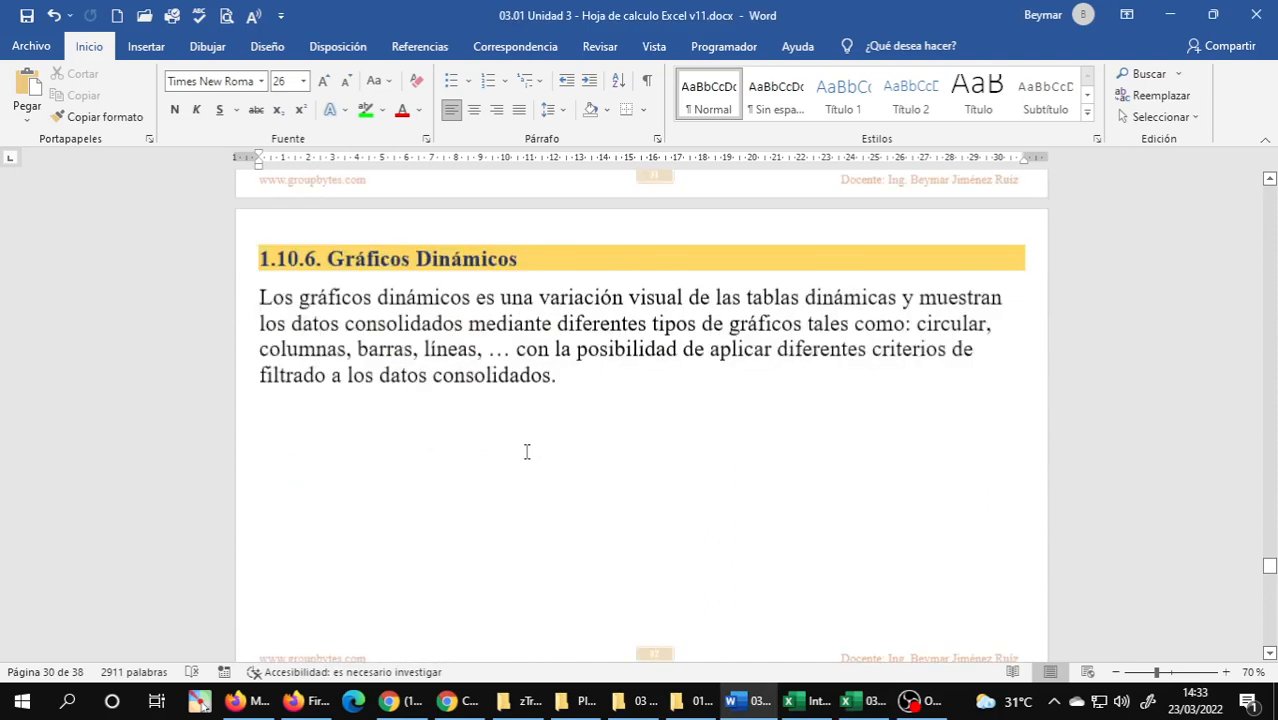
scroll(529, 452, "down", 1)
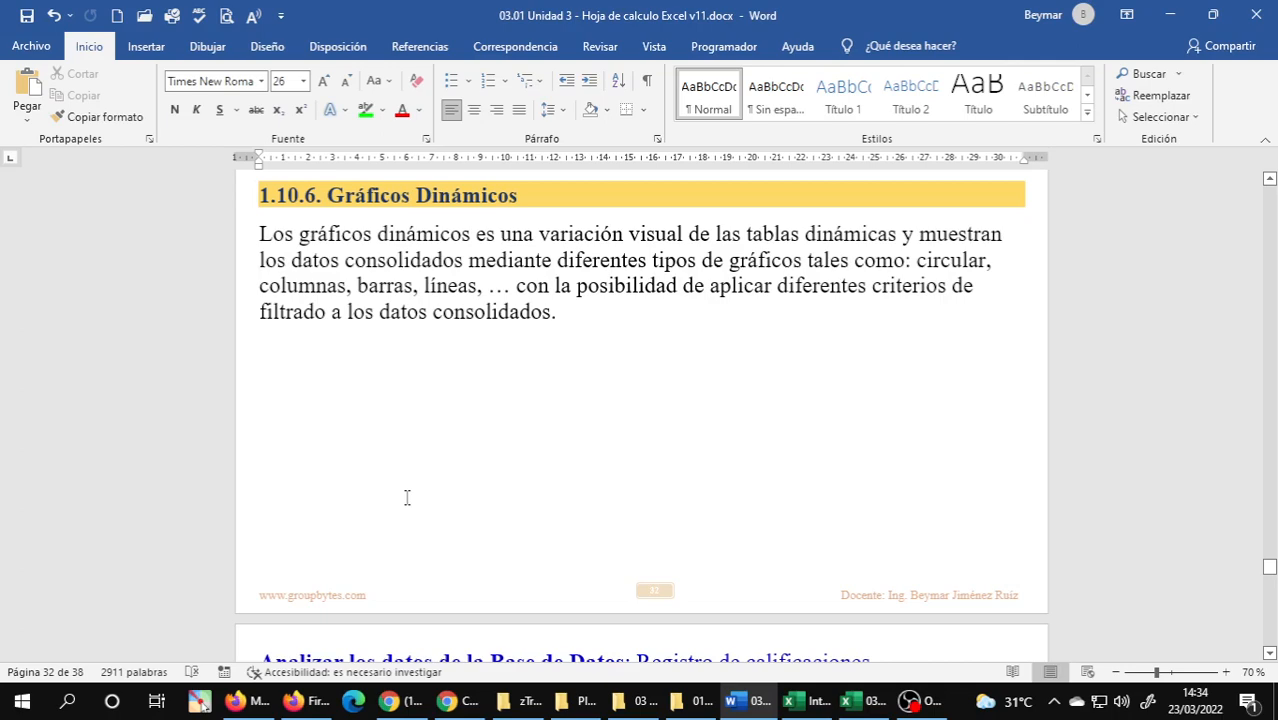
scroll(407, 498, "down", 8)
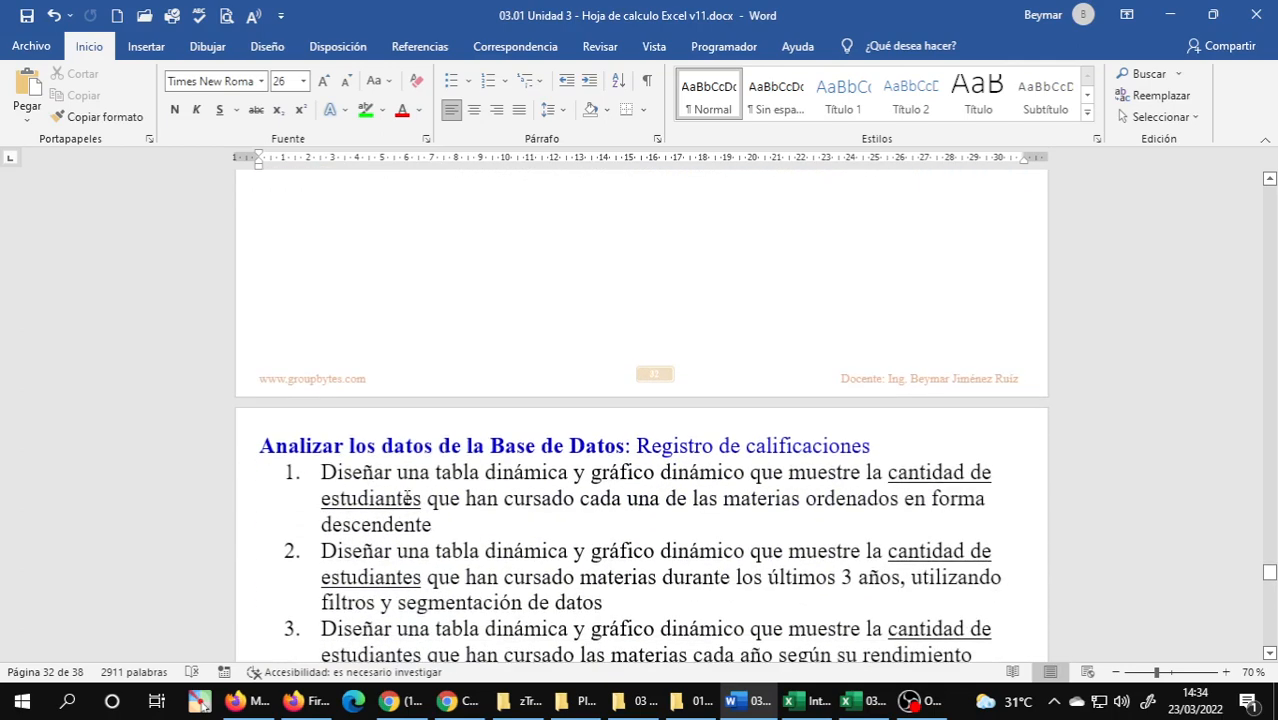
scroll(407, 498, "down", 1)
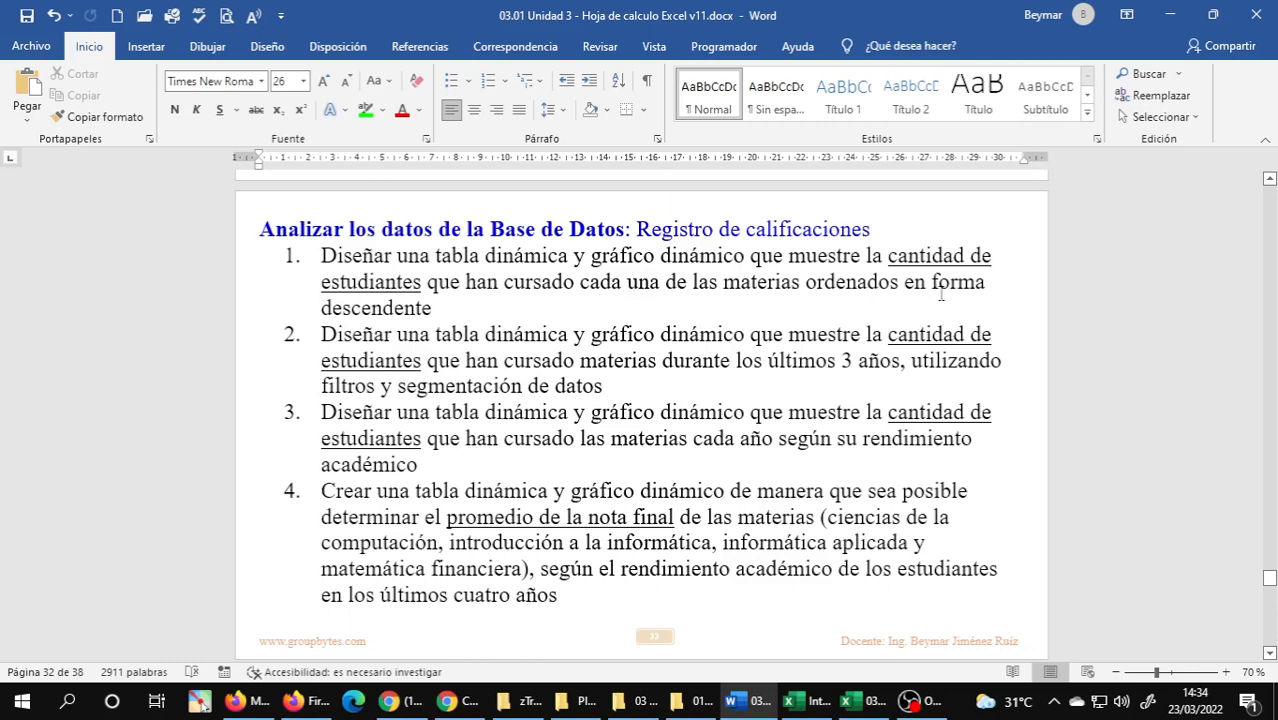
left_click(467, 311)
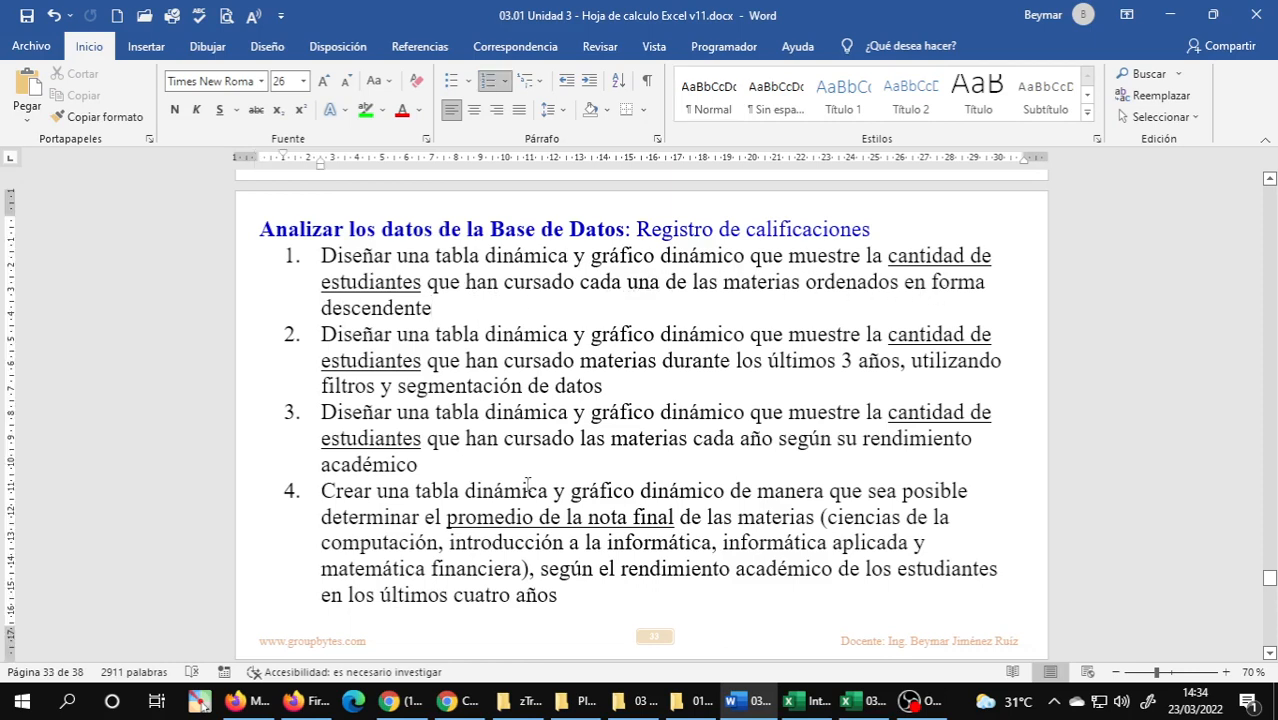
mouse_move(852, 708)
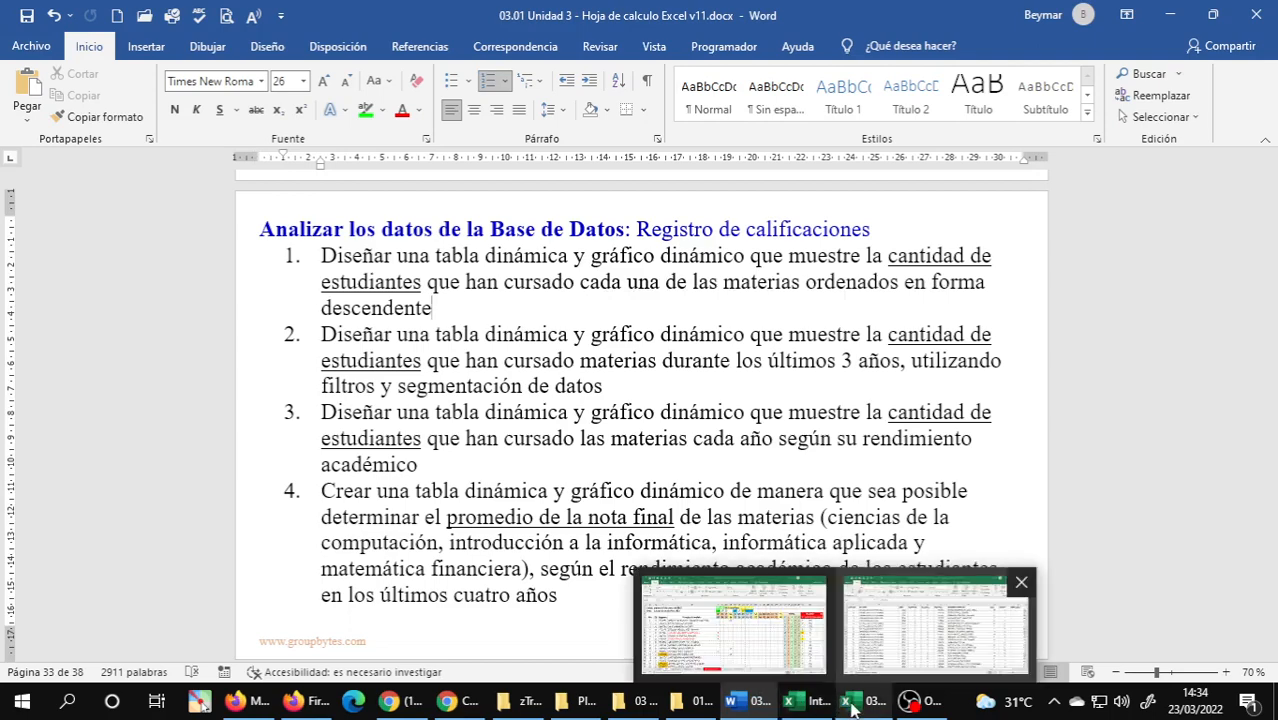
left_click(935, 625)
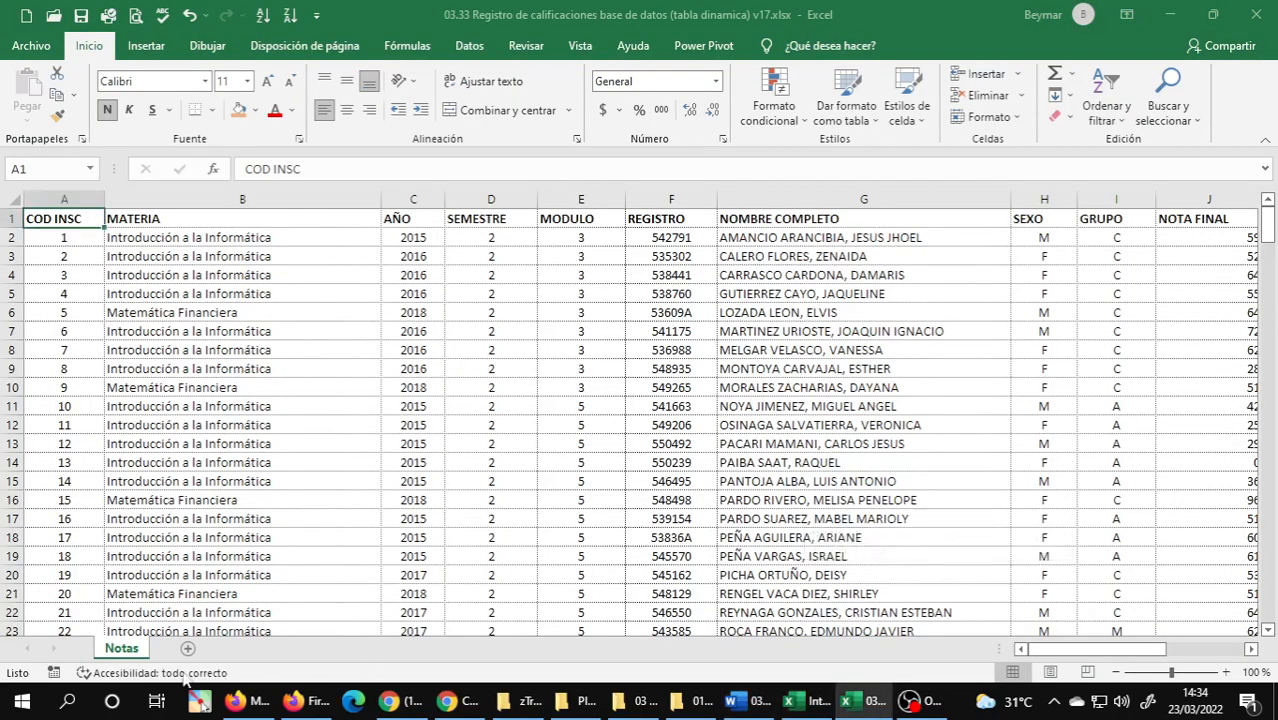
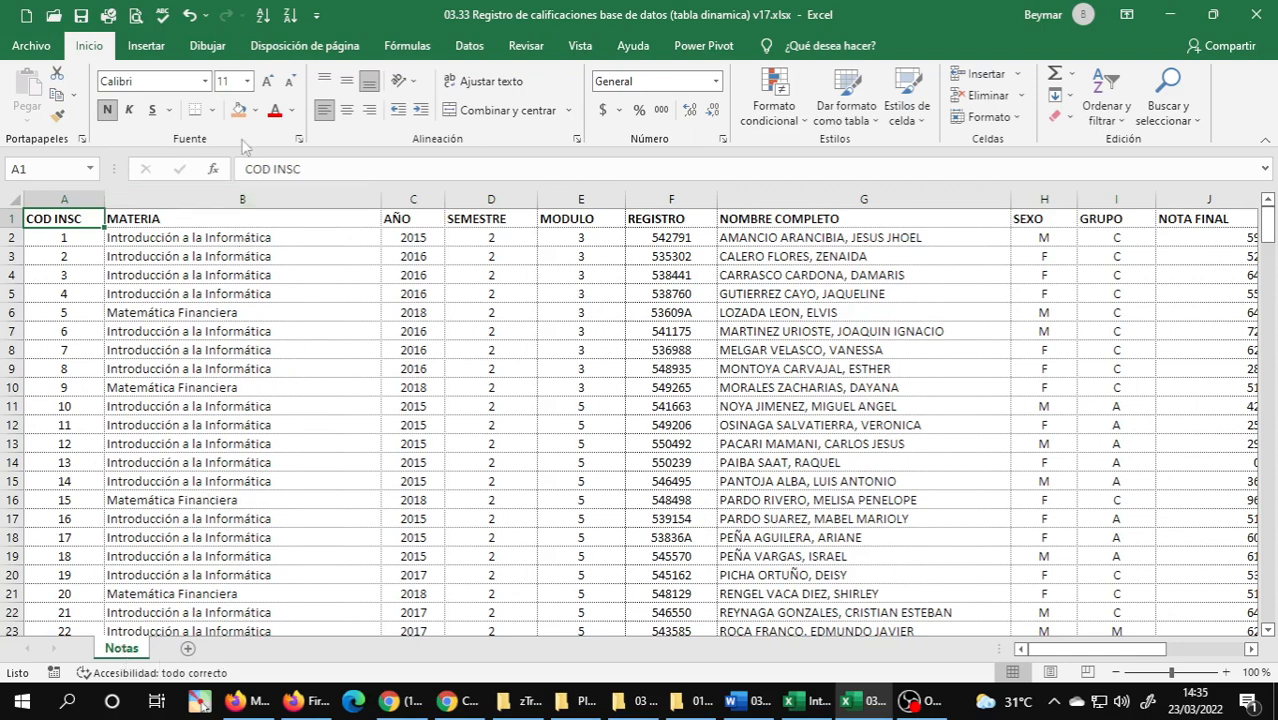
Insert a blank PivotTable on a new sheet from the Notas grades database through the recommended PivotTables.
left_click(147, 47)
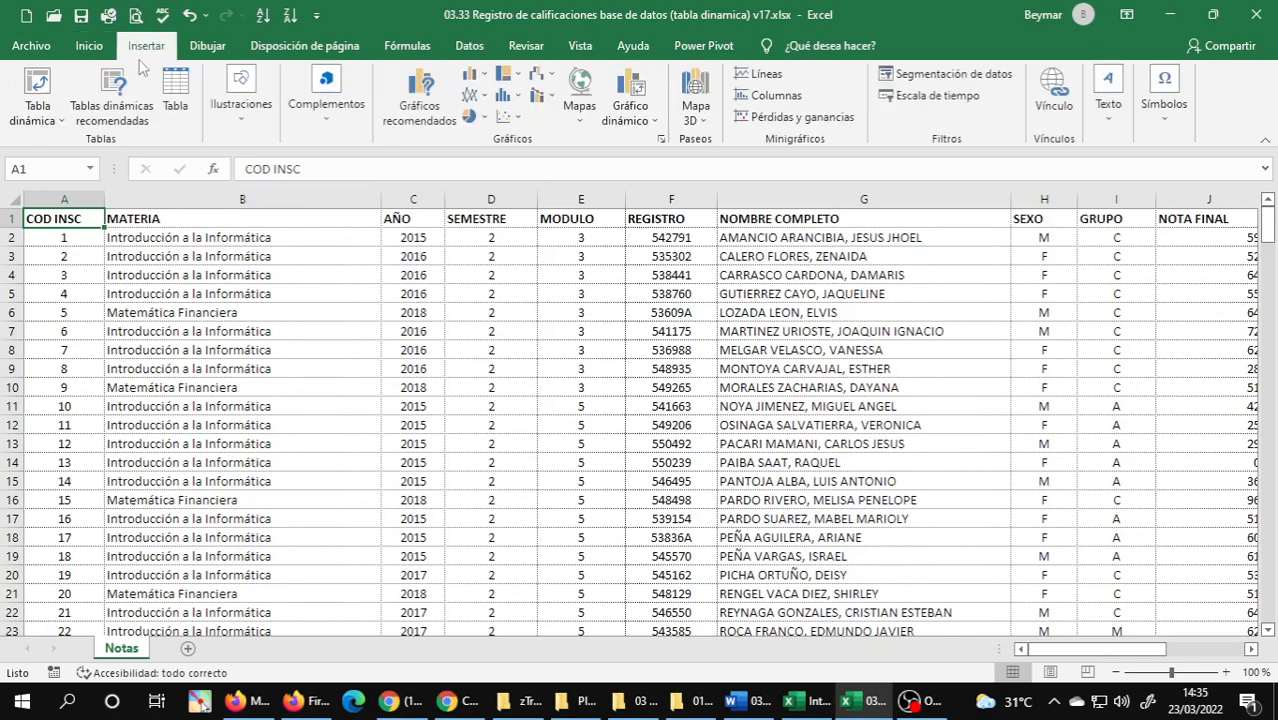
left_click(114, 104)
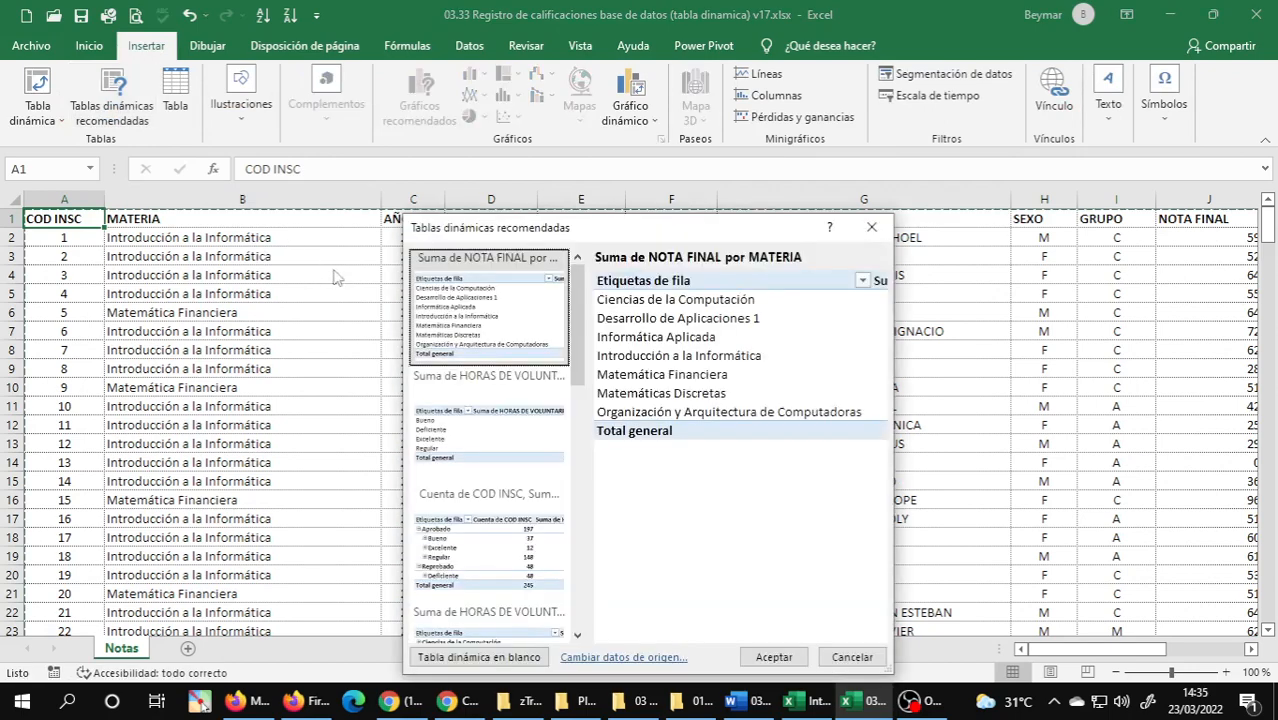
left_click(470, 659)
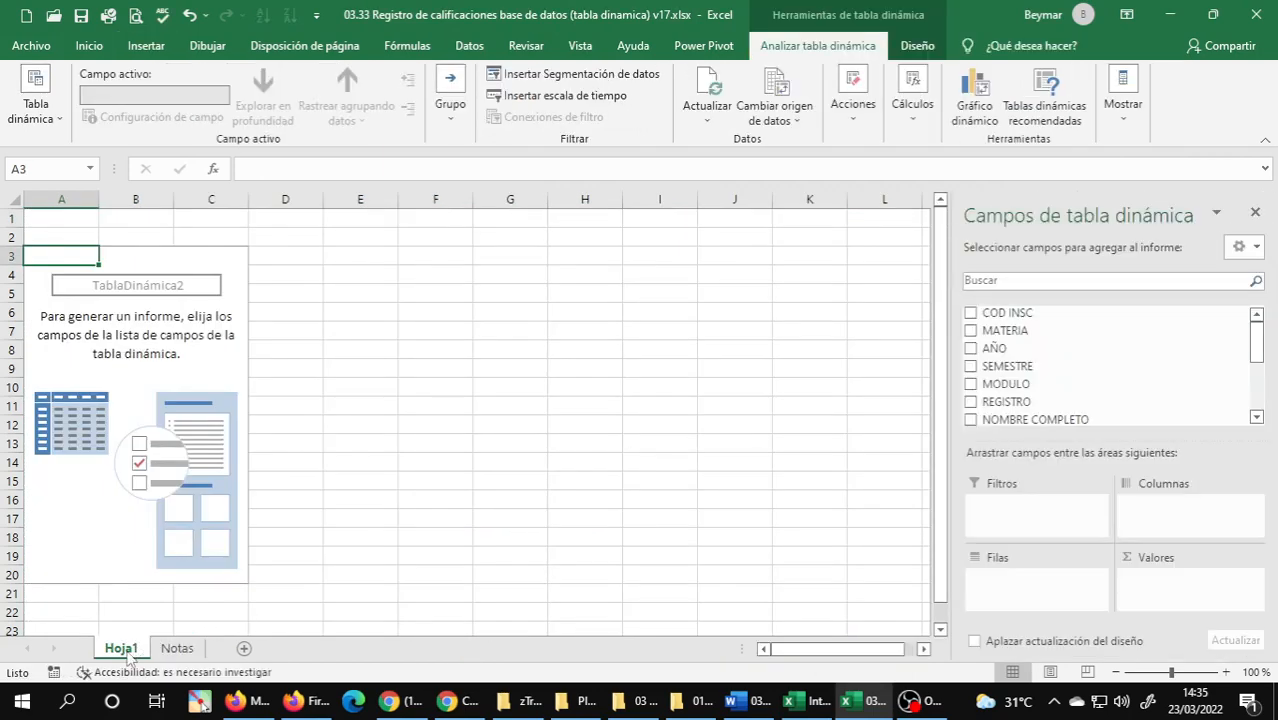
Move the new PivotTable sheet after Notas and rename it DTD1.
left_click_drag(127, 655, 203, 660)
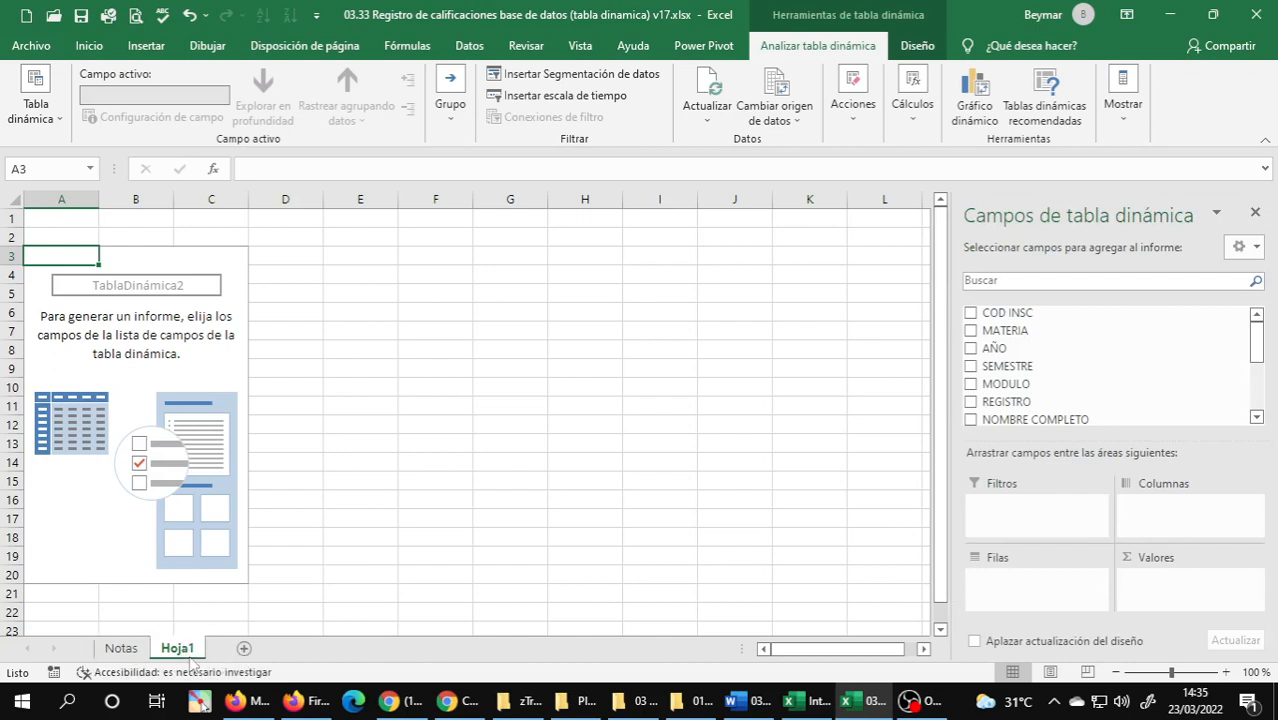
double_click(191, 657)
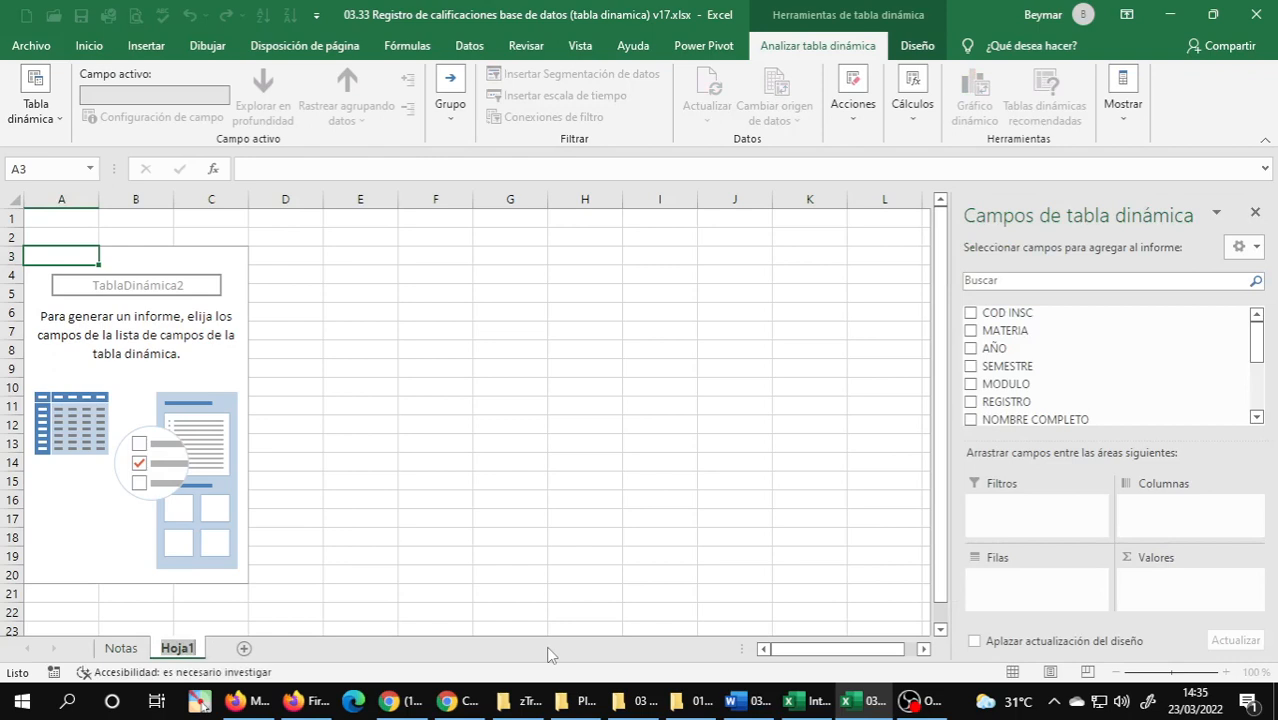
type("DT")
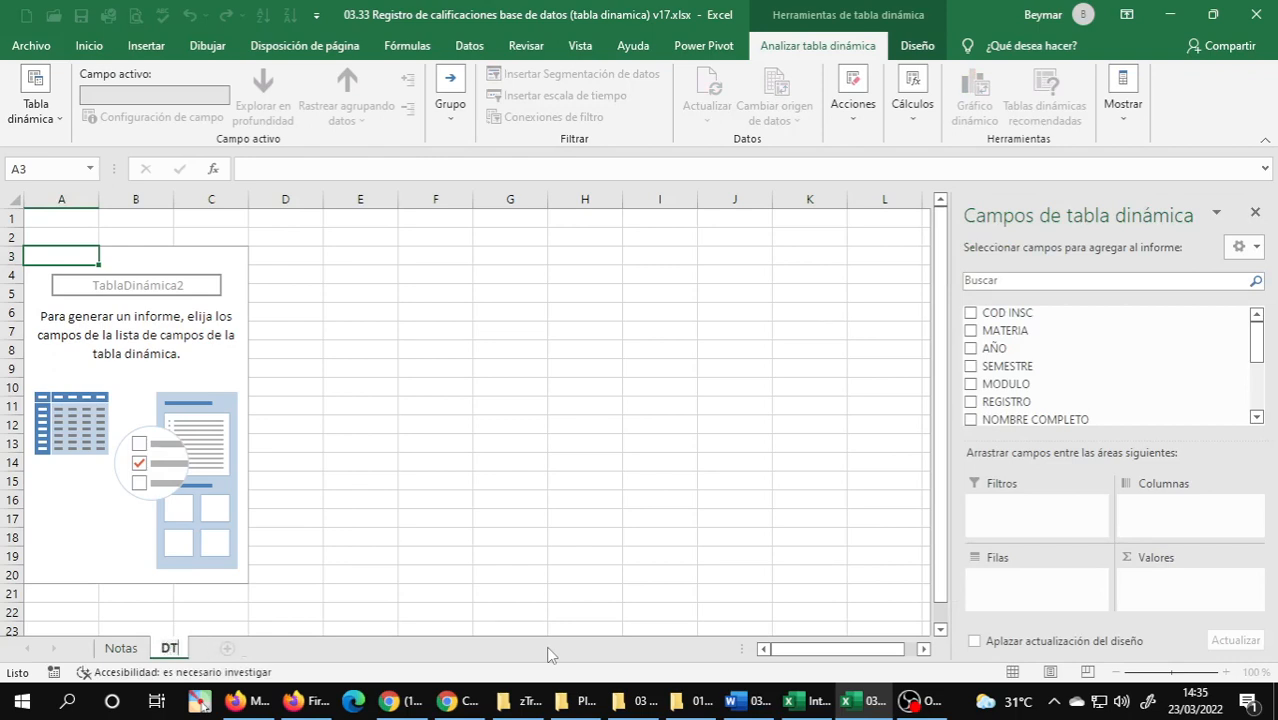
type("D1")
key("Return")
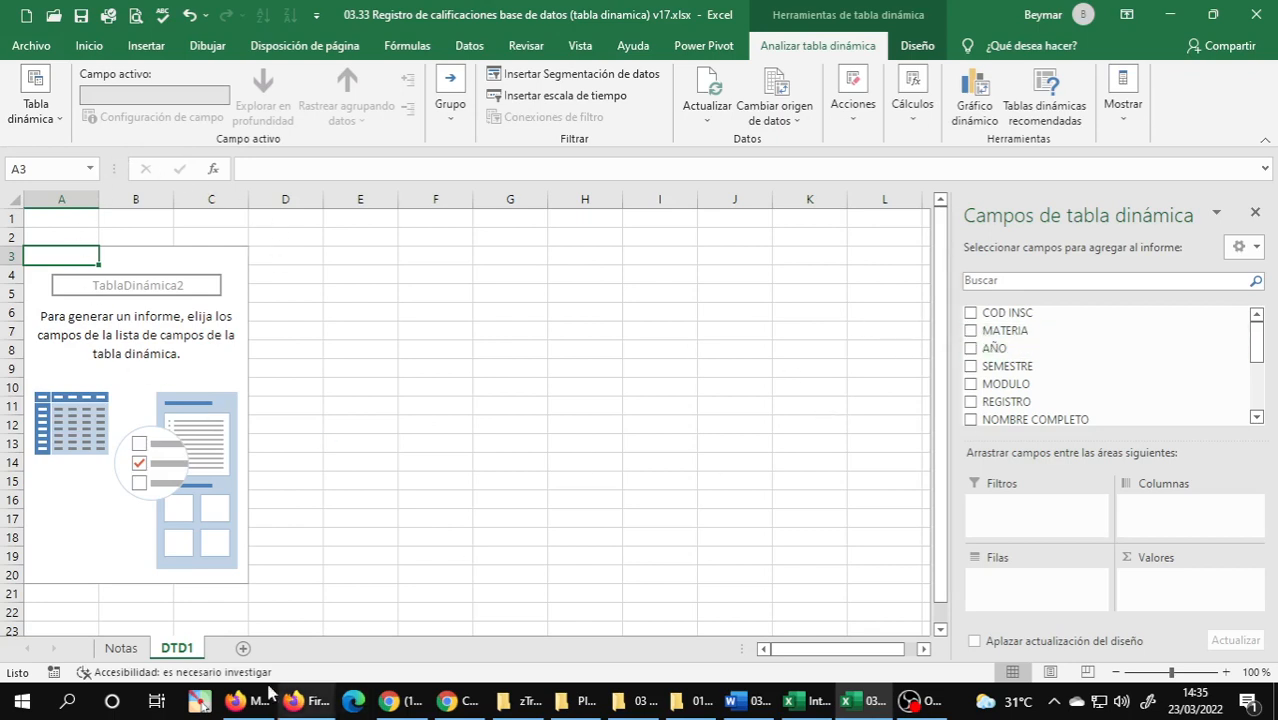
Start the on-screen annotation tool and draw yellow rectangles around the PivotTable fields pane and the DTD1 sheet grid.
left_click(203, 702)
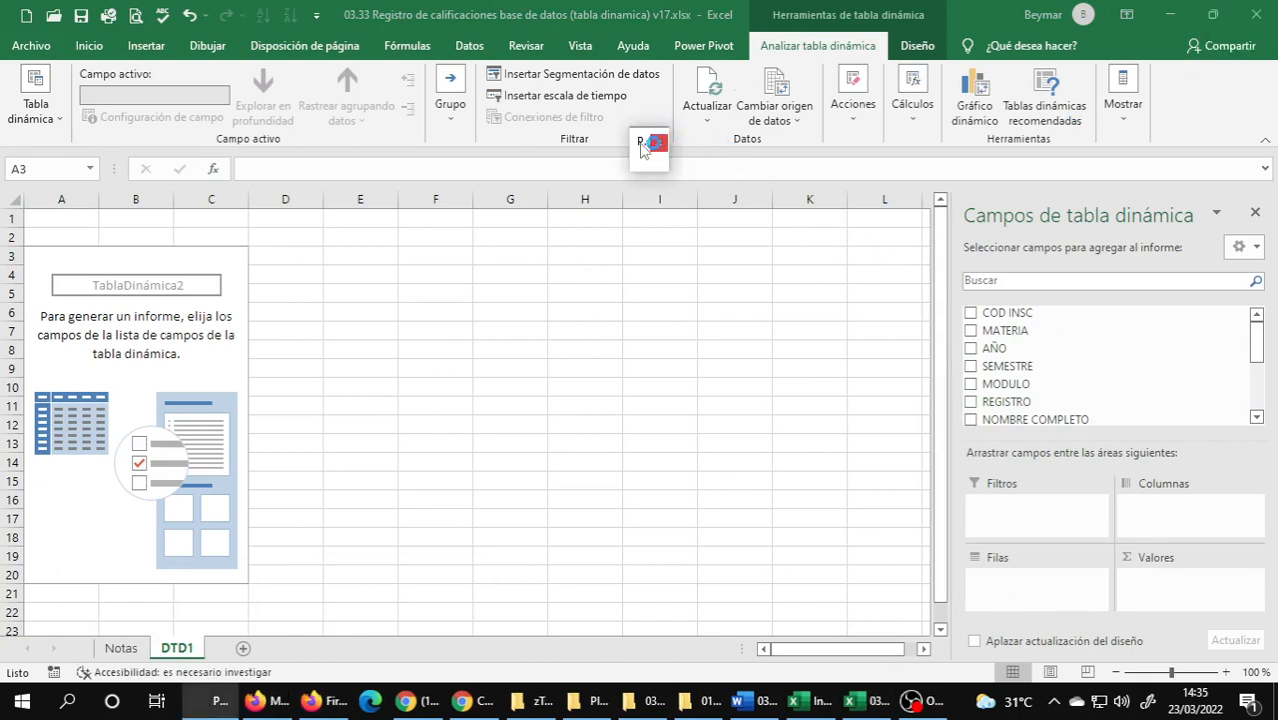
left_click_drag(643, 137, 646, 110)
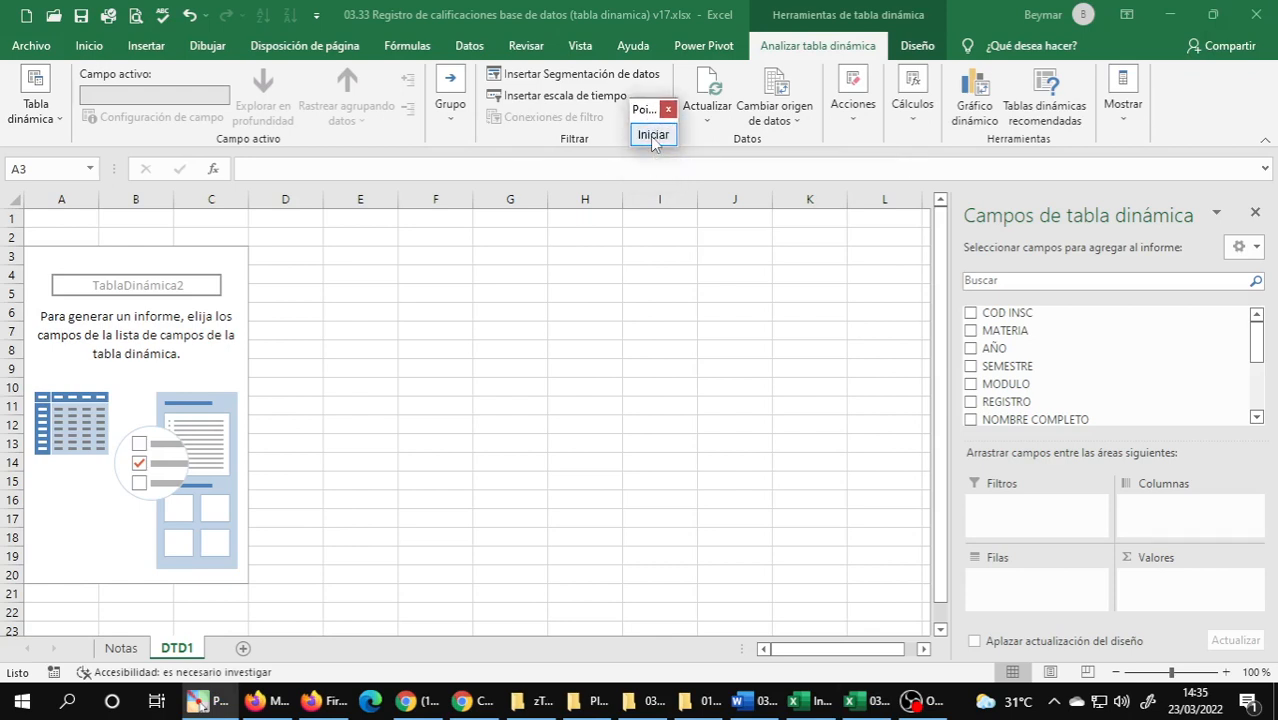
left_click(652, 136)
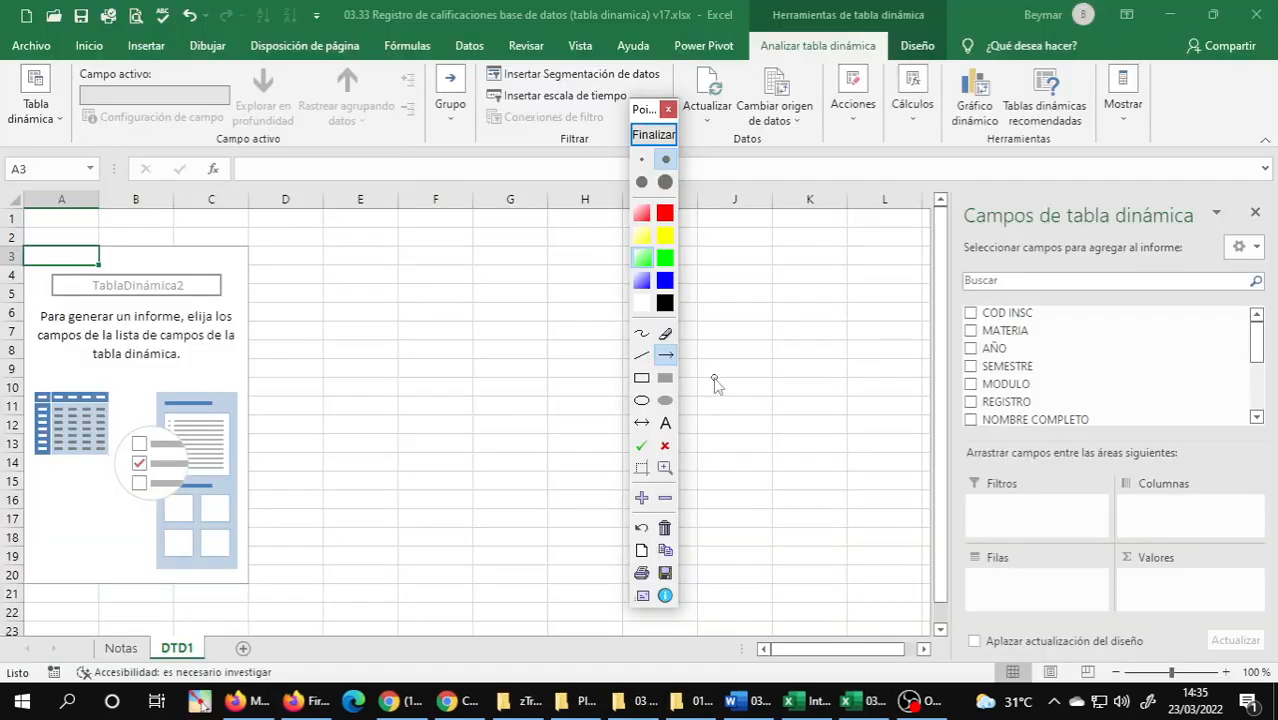
left_click(642, 378)
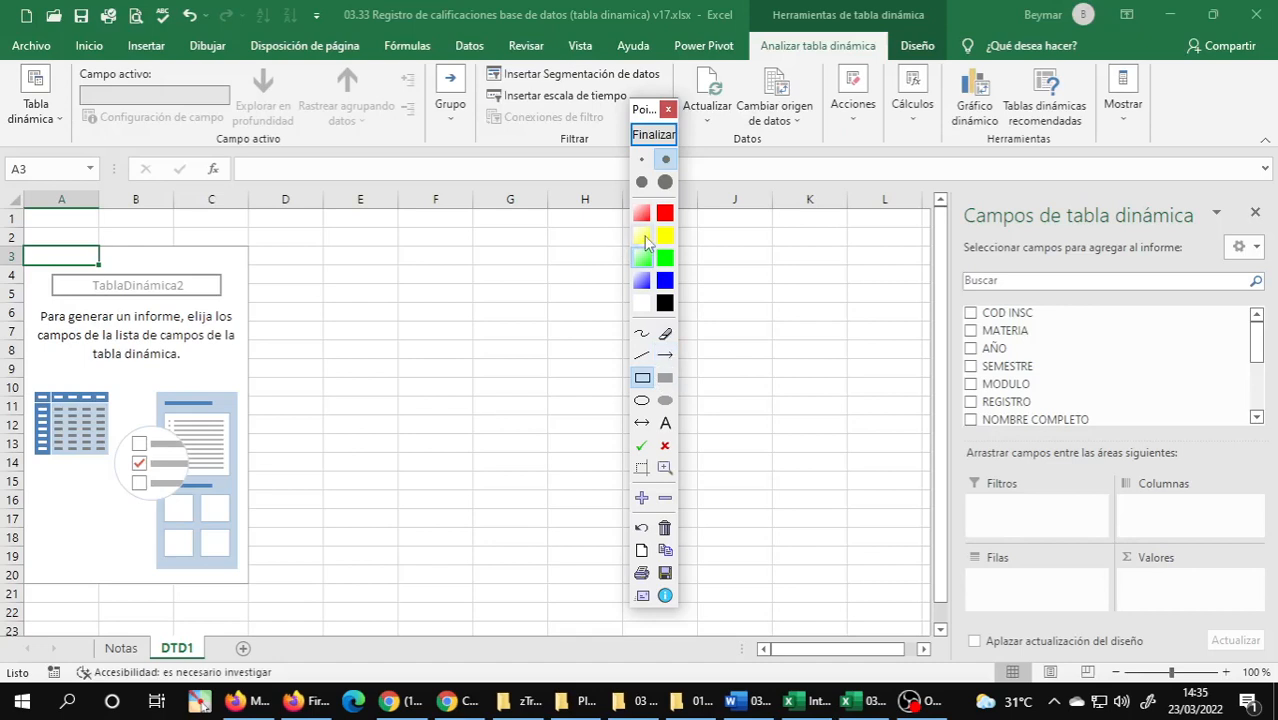
left_click(642, 235)
mouse_move(948, 188)
left_mouse_down()
mouse_move(1032, 282)
mouse_move(1274, 420)
mouse_move(1275, 662)
left_mouse_up()
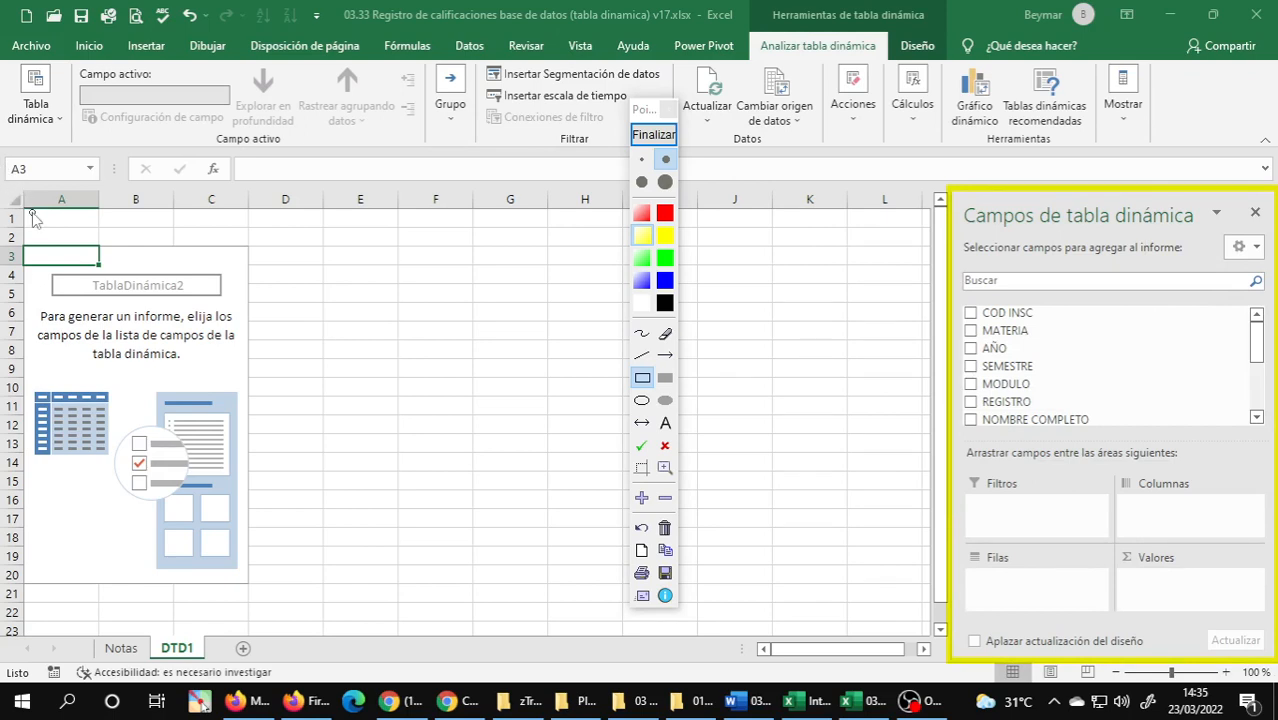
mouse_move(24, 210)
left_mouse_down()
mouse_move(760, 468)
mouse_move(880, 558)
mouse_move(924, 650)
mouse_move(931, 635)
left_mouse_up()
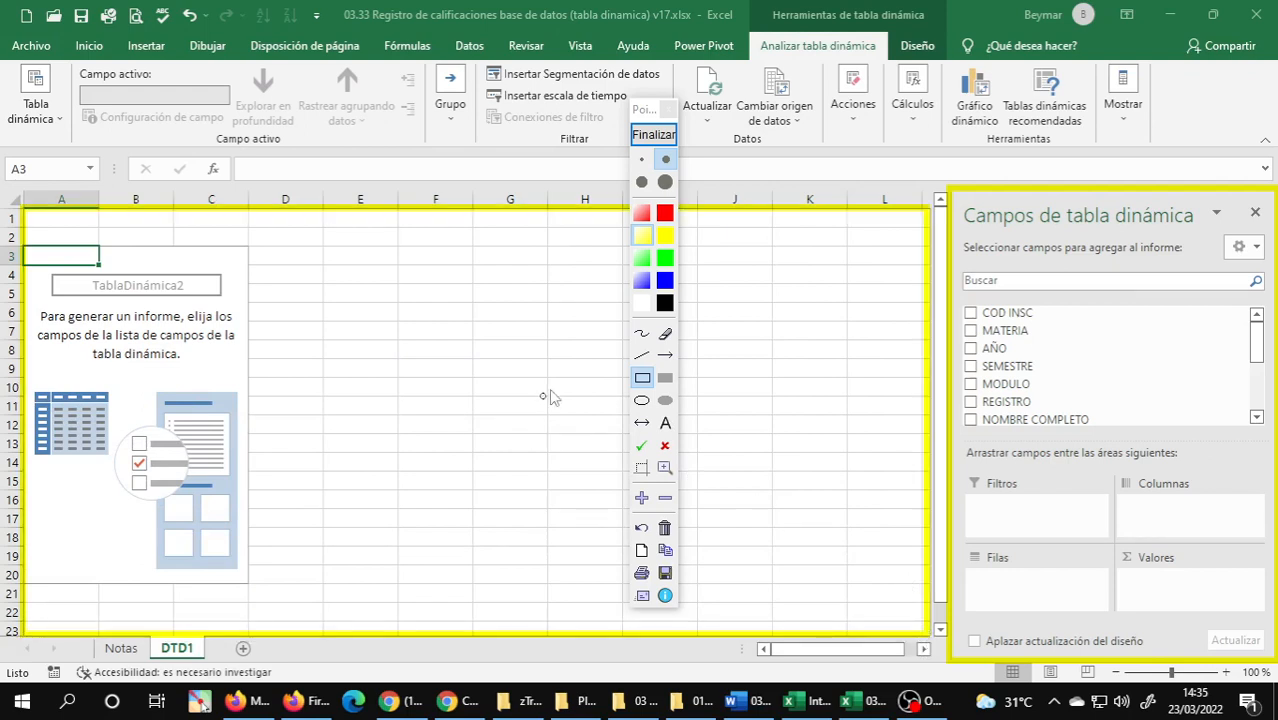
Draw solid green rectangles around the PivotTable field list and around the four field areas below it.
left_click(662, 260)
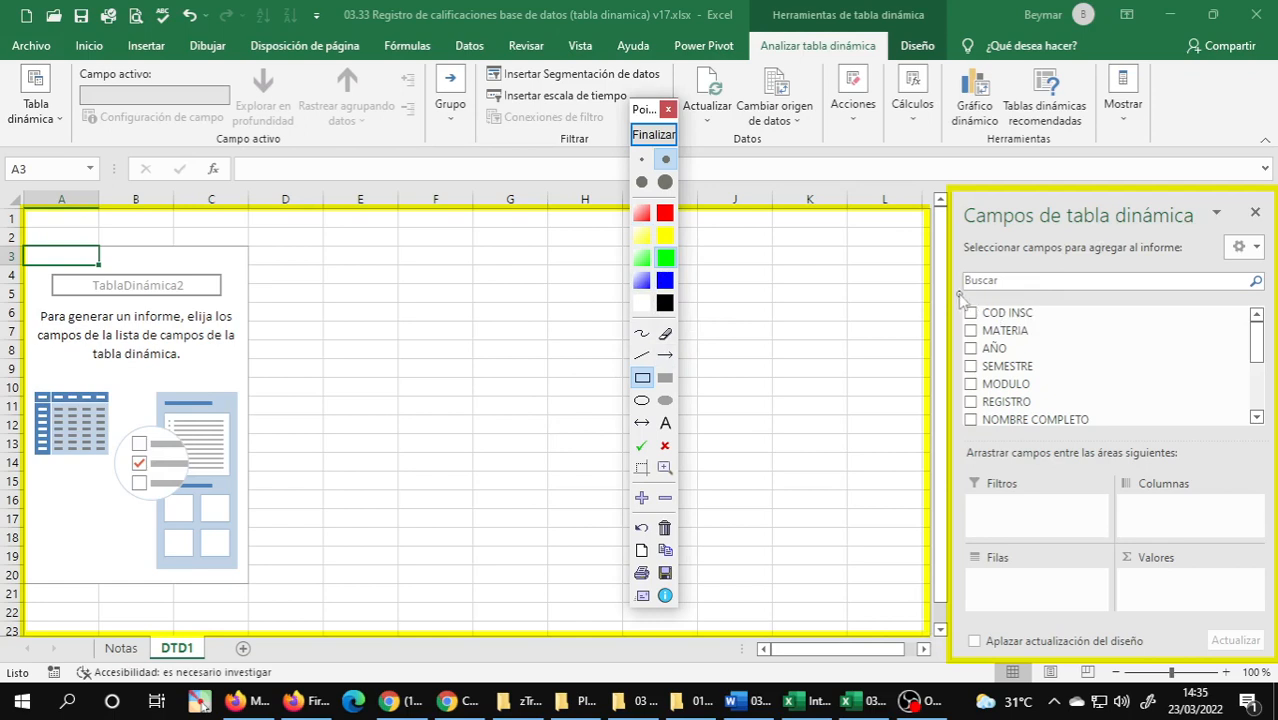
mouse_move(958, 300)
left_mouse_down()
mouse_move(1141, 388)
mouse_move(1268, 414)
mouse_move(1267, 440)
left_mouse_up()
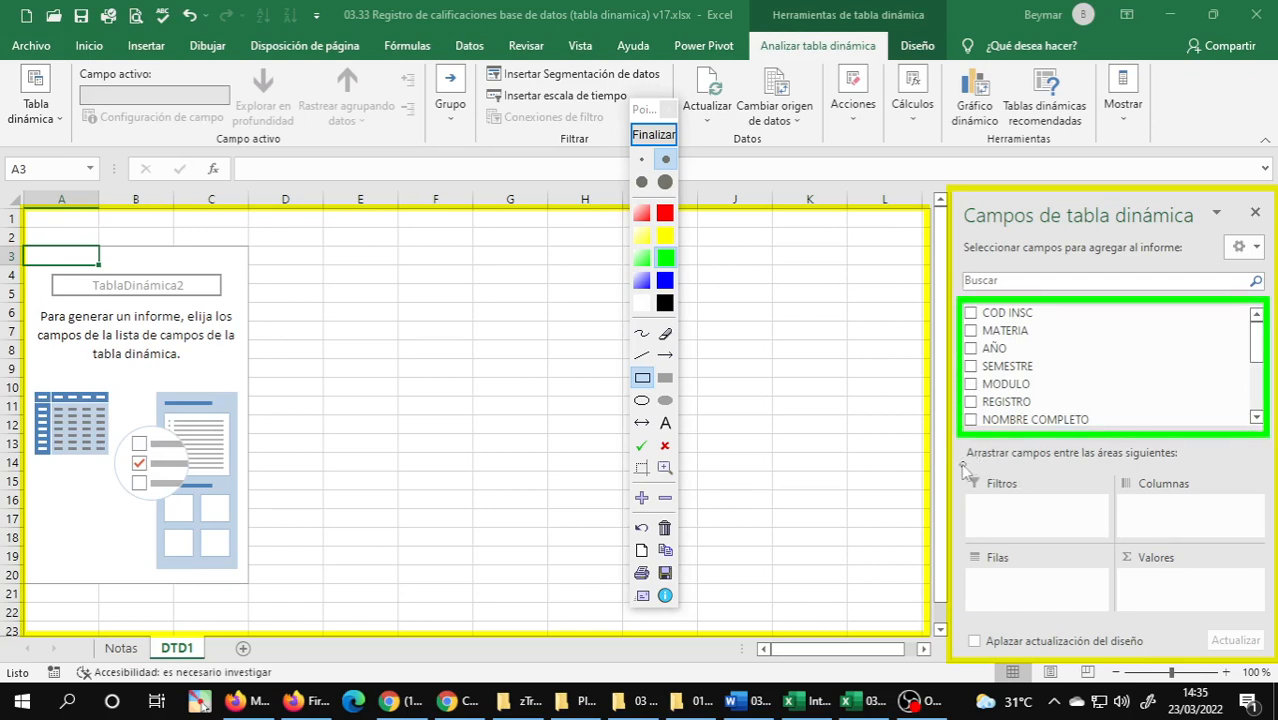
mouse_move(960, 465)
left_mouse_down()
mouse_move(1205, 583)
mouse_move(1220, 614)
mouse_move(1270, 628)
left_mouse_up()
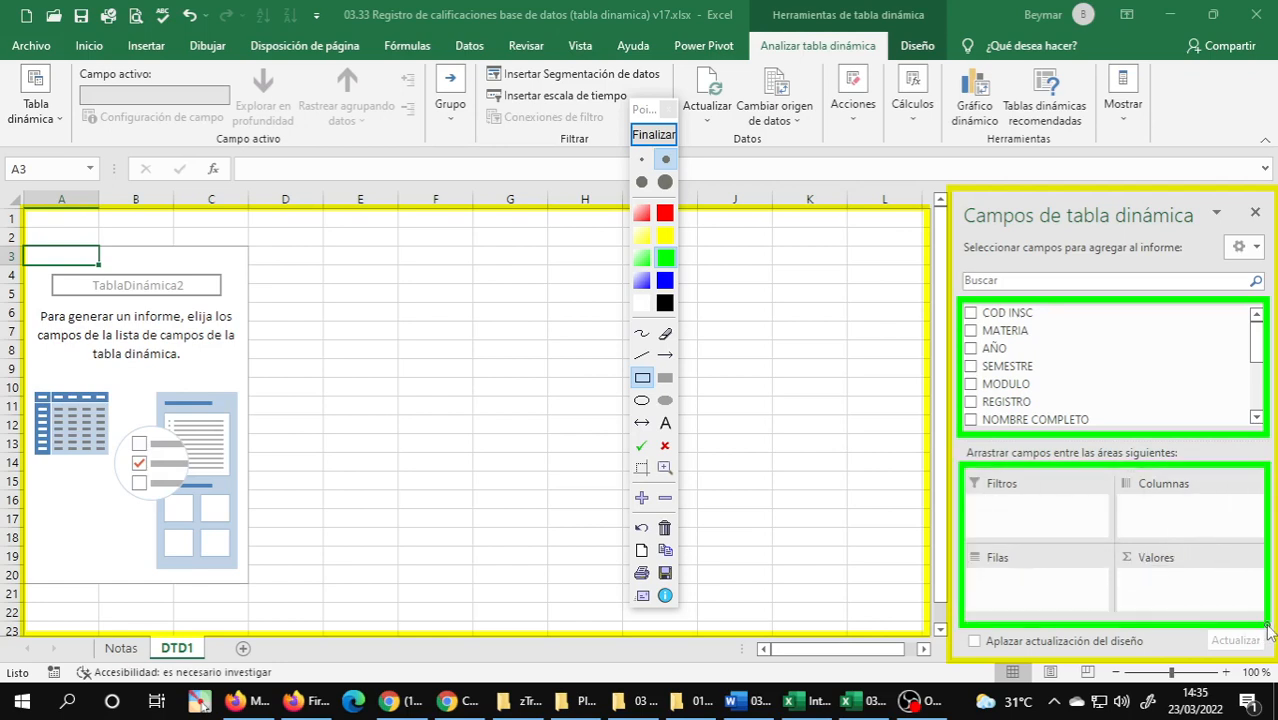
Draw a blue arrow from the MODULO field to the Filas area, and end the annotation session.
left_click(665, 359)
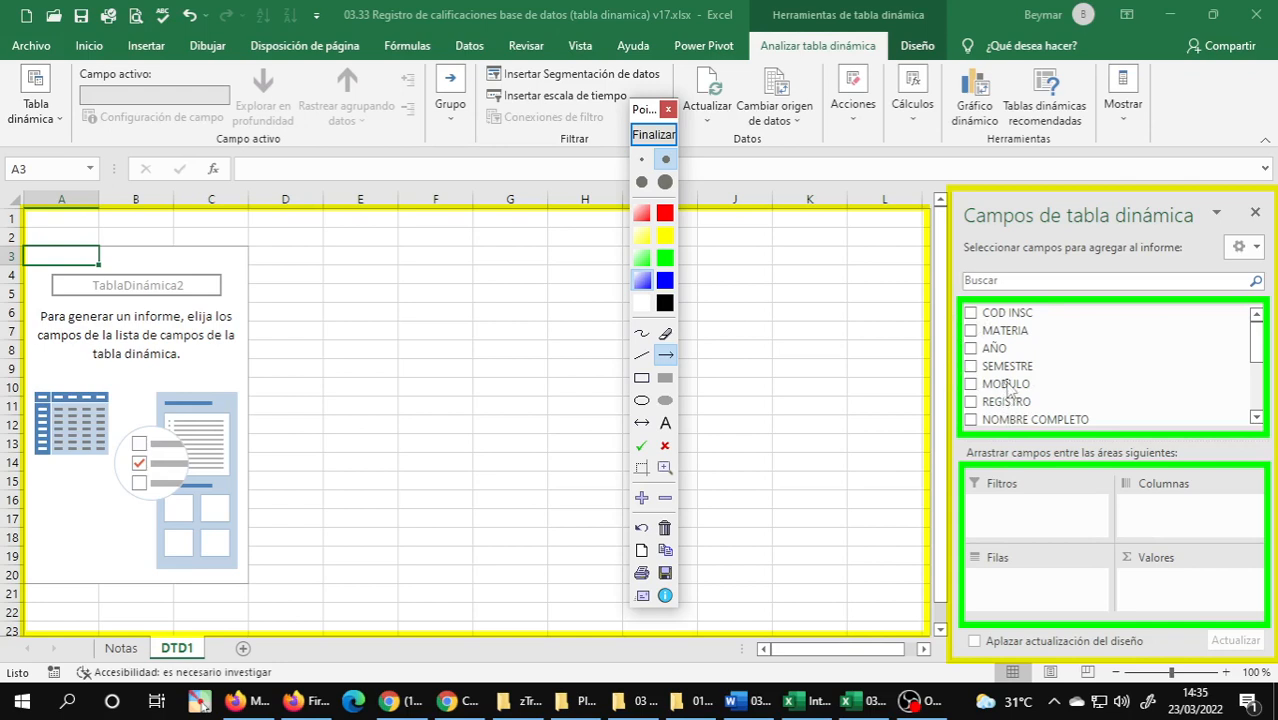
mouse_move(1008, 388)
left_mouse_down()
mouse_move(1048, 452)
mouse_move(1048, 518)
mouse_move(1062, 498)
mouse_move(1168, 512)
mouse_move(1130, 562)
mouse_move(1121, 605)
mouse_move(1010, 608)
mouse_move(1002, 532)
mouse_move(998, 570)
mouse_move(1110, 492)
mouse_move(1150, 522)
mouse_move(1062, 524)
mouse_move(1013, 582)
mouse_move(1158, 592)
left_mouse_up()
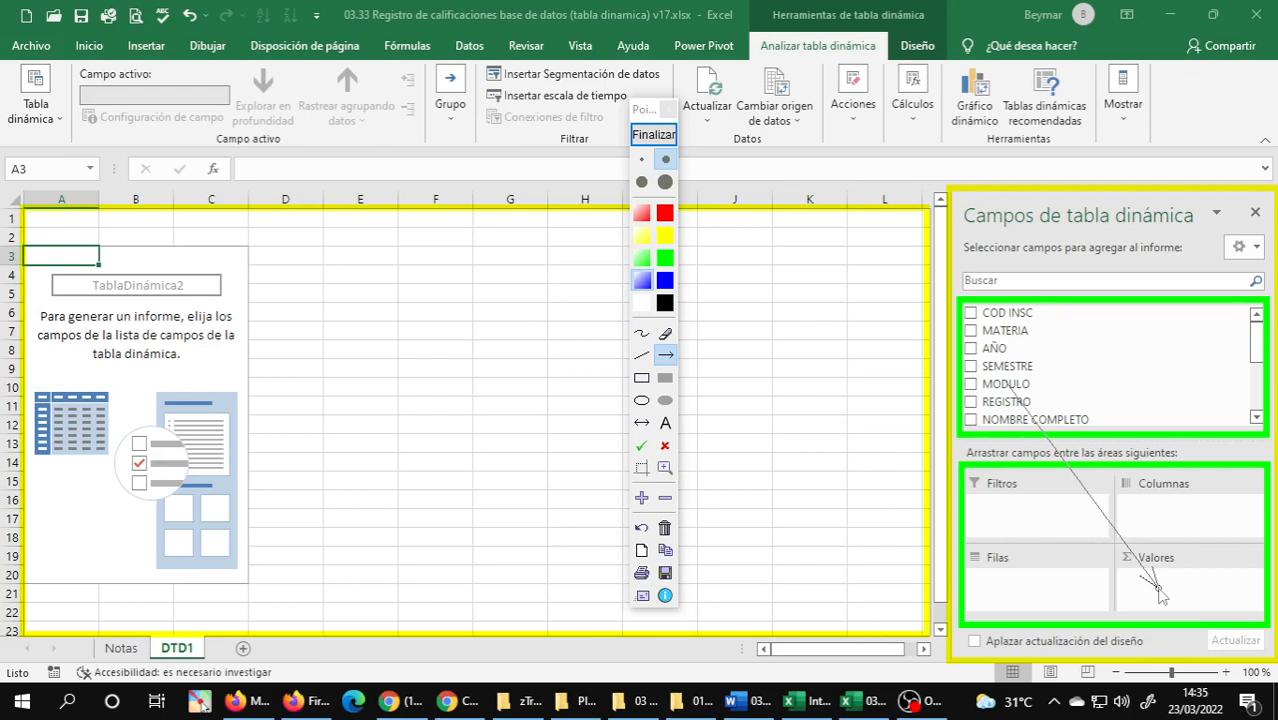
left_click_drag(1158, 592, 1025, 570)
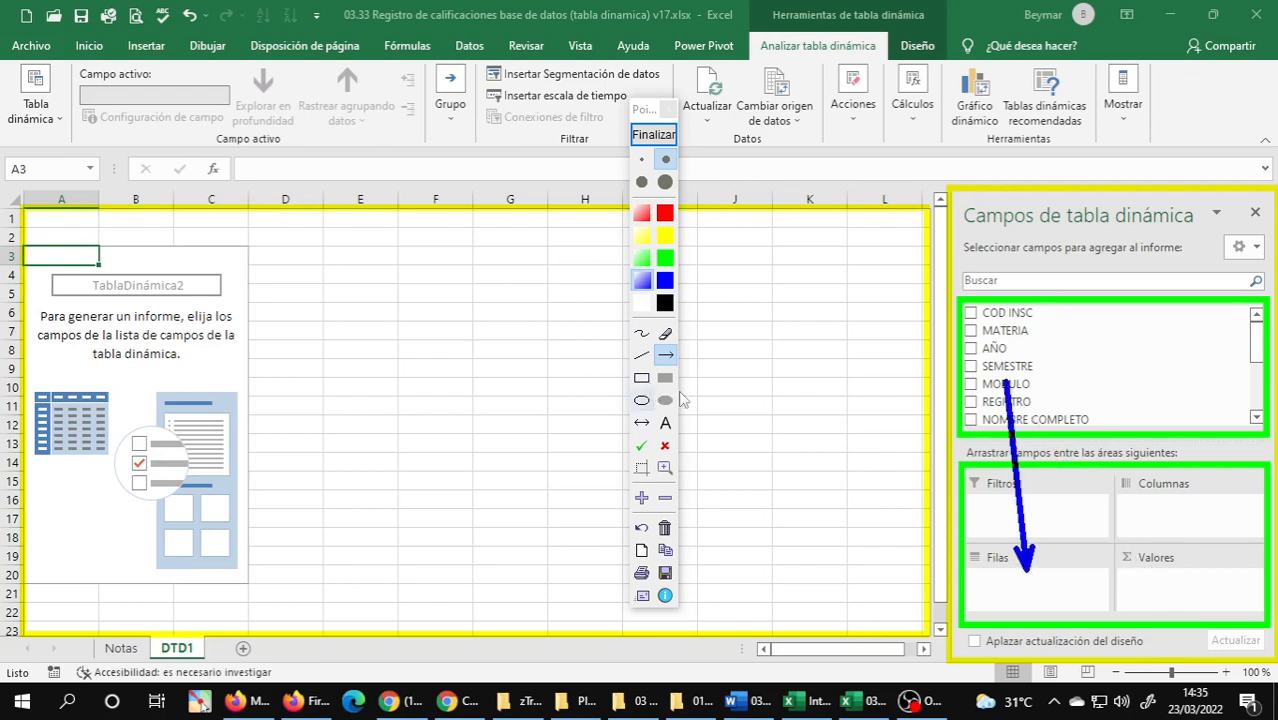
left_click(654, 136)
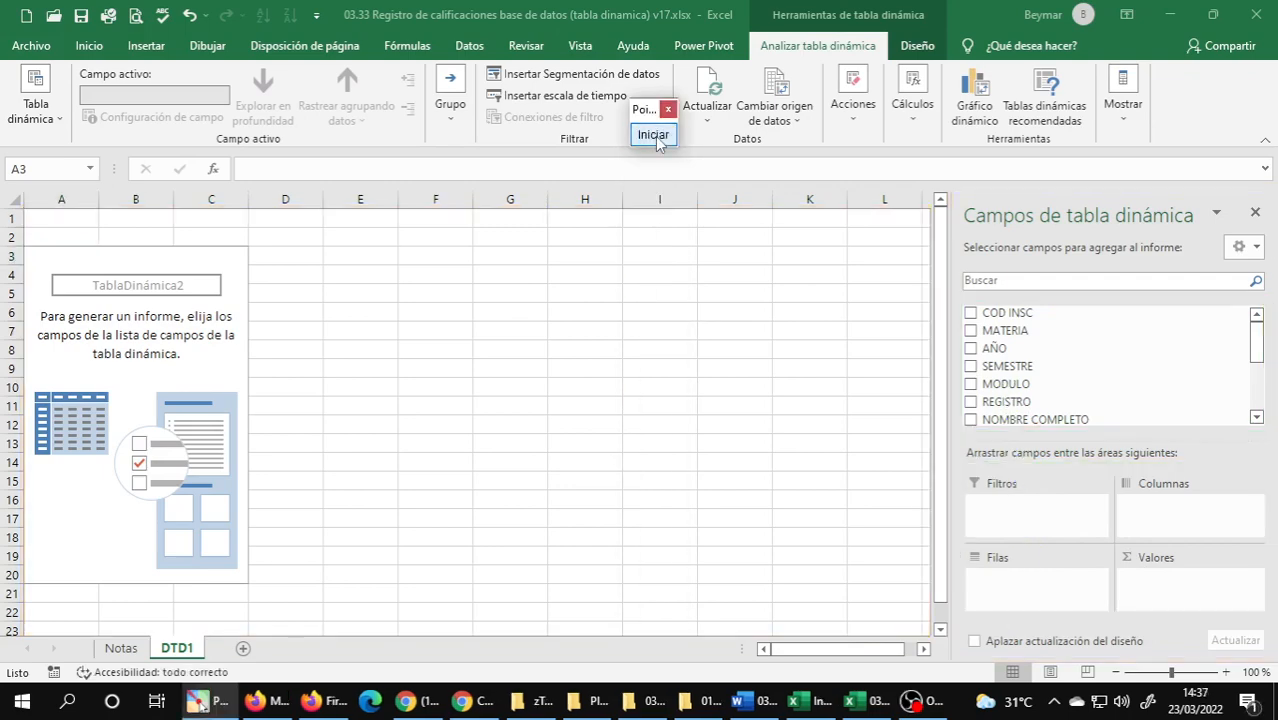
Restart annotating and draw a yellow rectangle around the Filtros area and a green one around the Filas area.
left_click(655, 136)
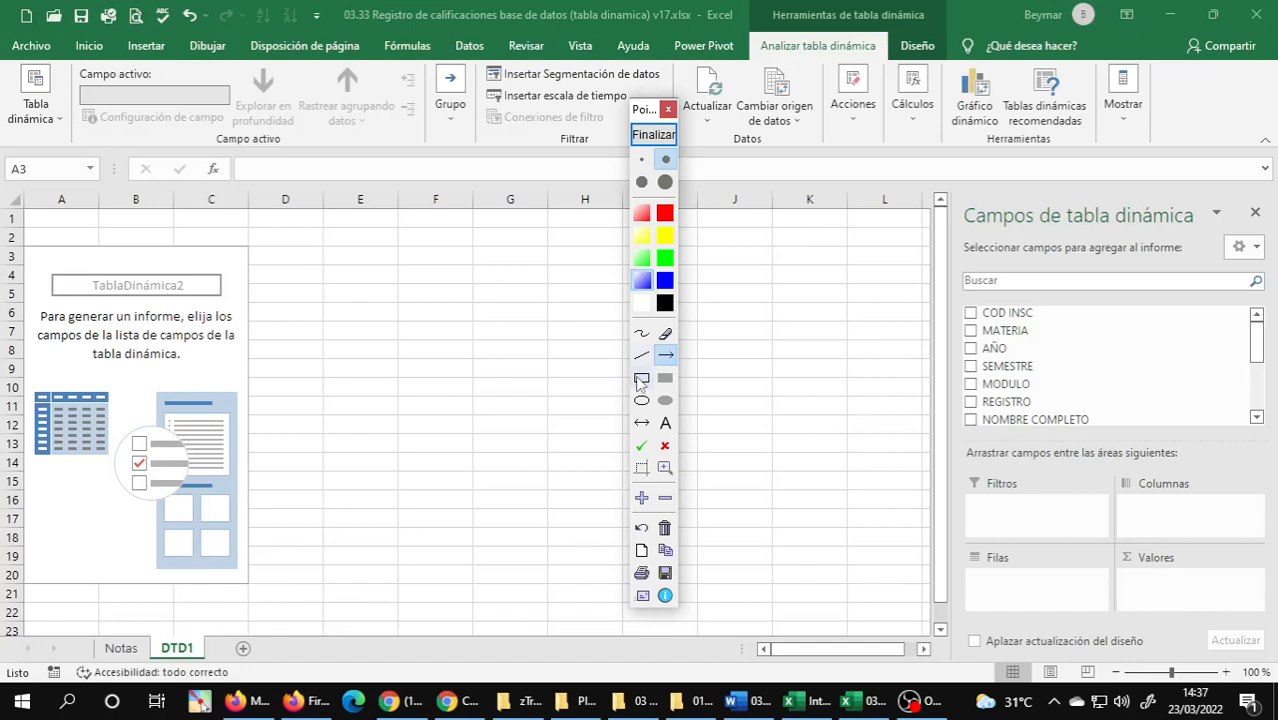
left_click(641, 377)
left_click(640, 240)
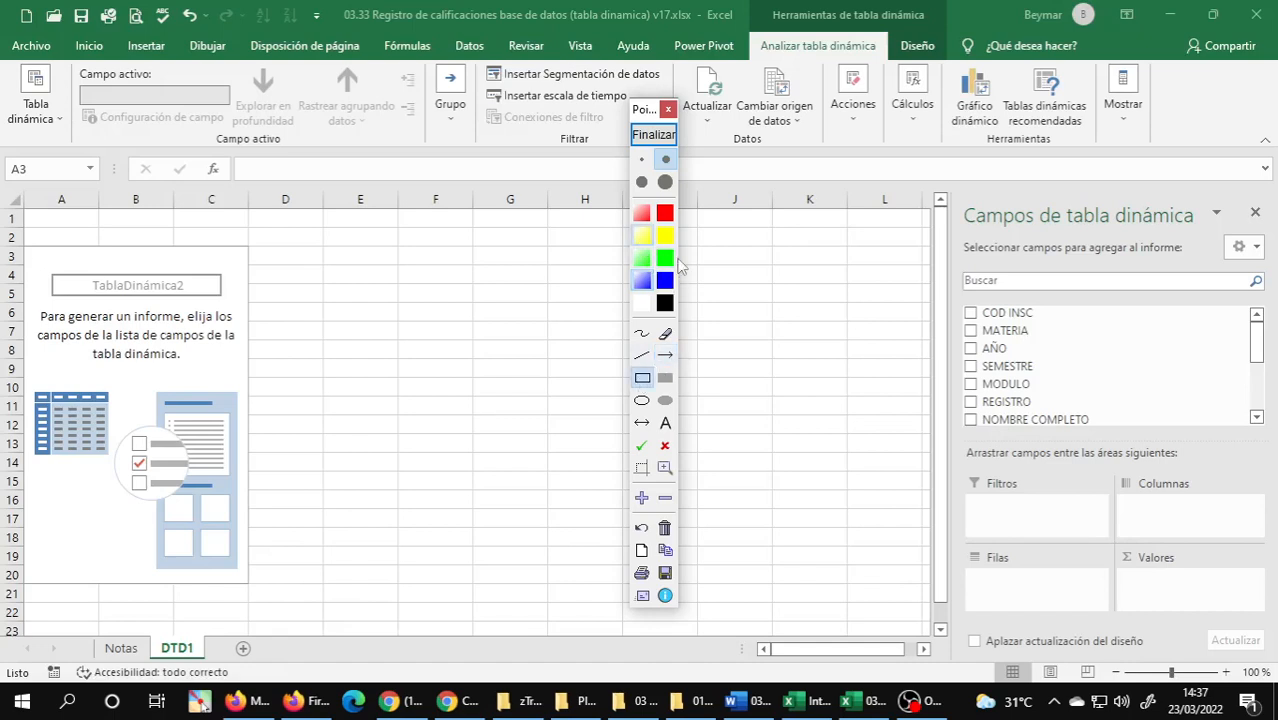
mouse_move(965, 486)
left_mouse_down()
mouse_move(1108, 552)
mouse_move(1104, 541)
left_mouse_up()
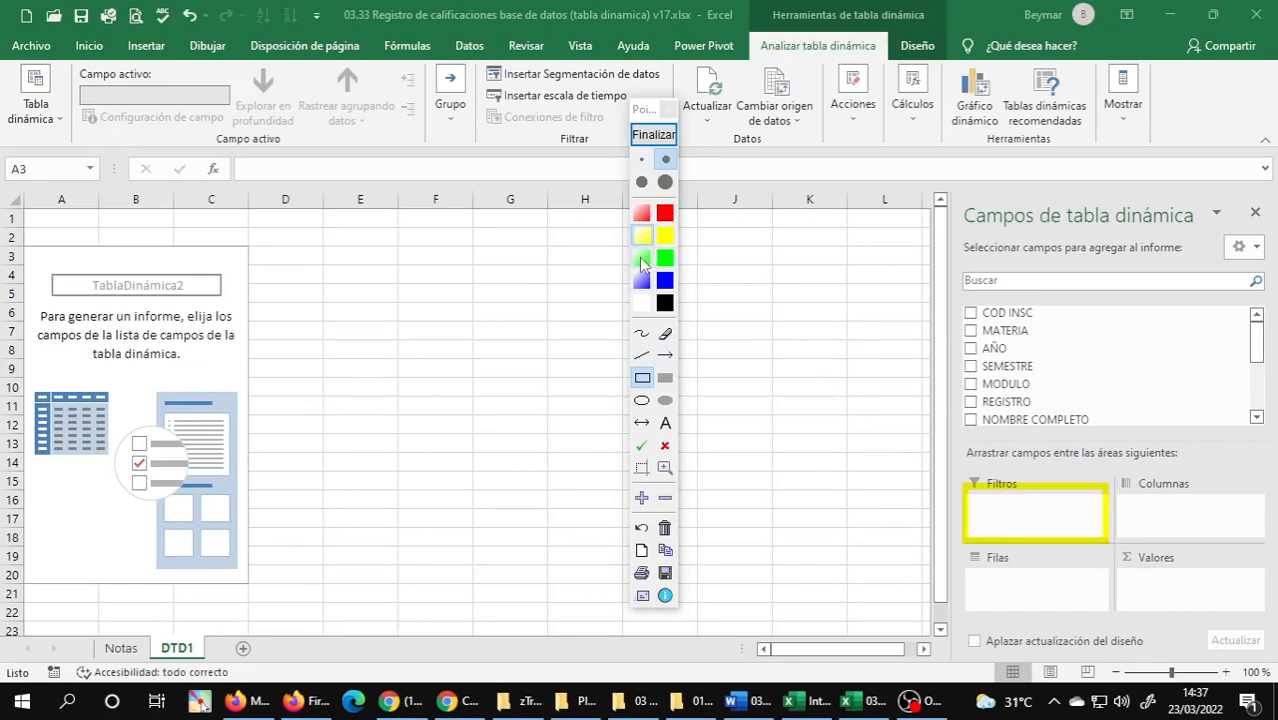
left_click(640, 259)
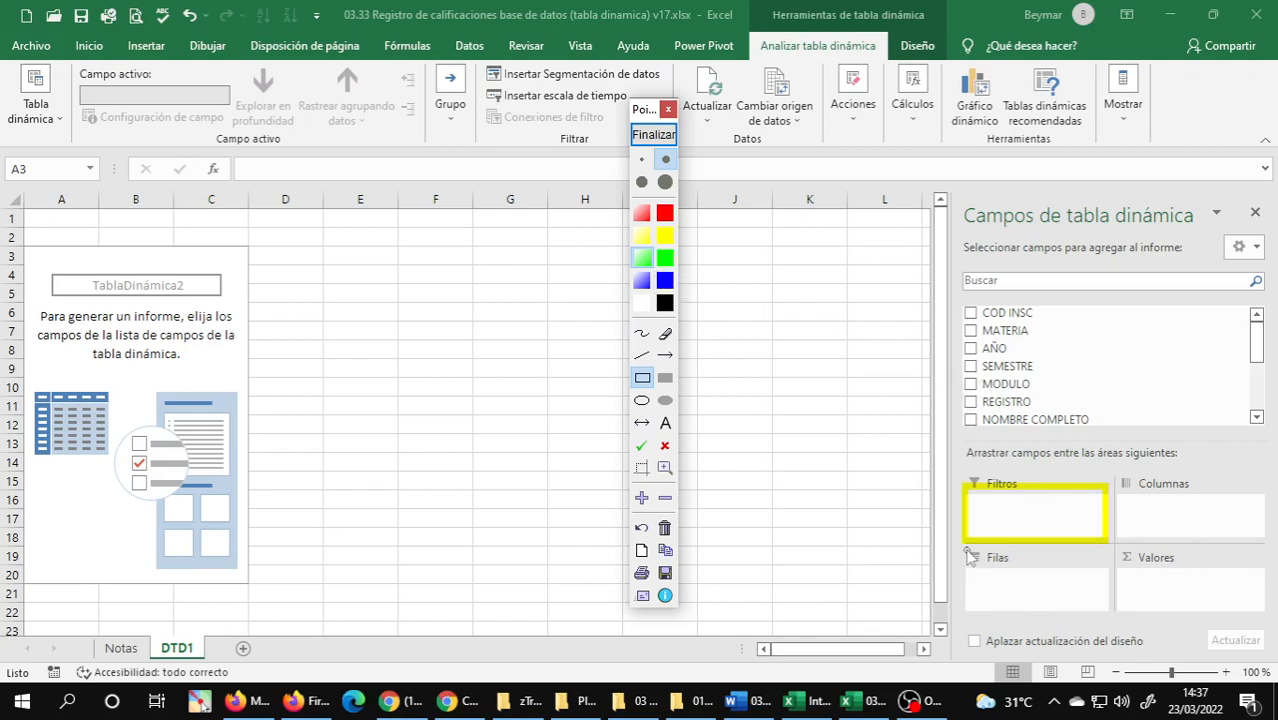
mouse_move(968, 550)
left_mouse_down()
mouse_move(1046, 620)
mouse_move(1110, 620)
left_mouse_up()
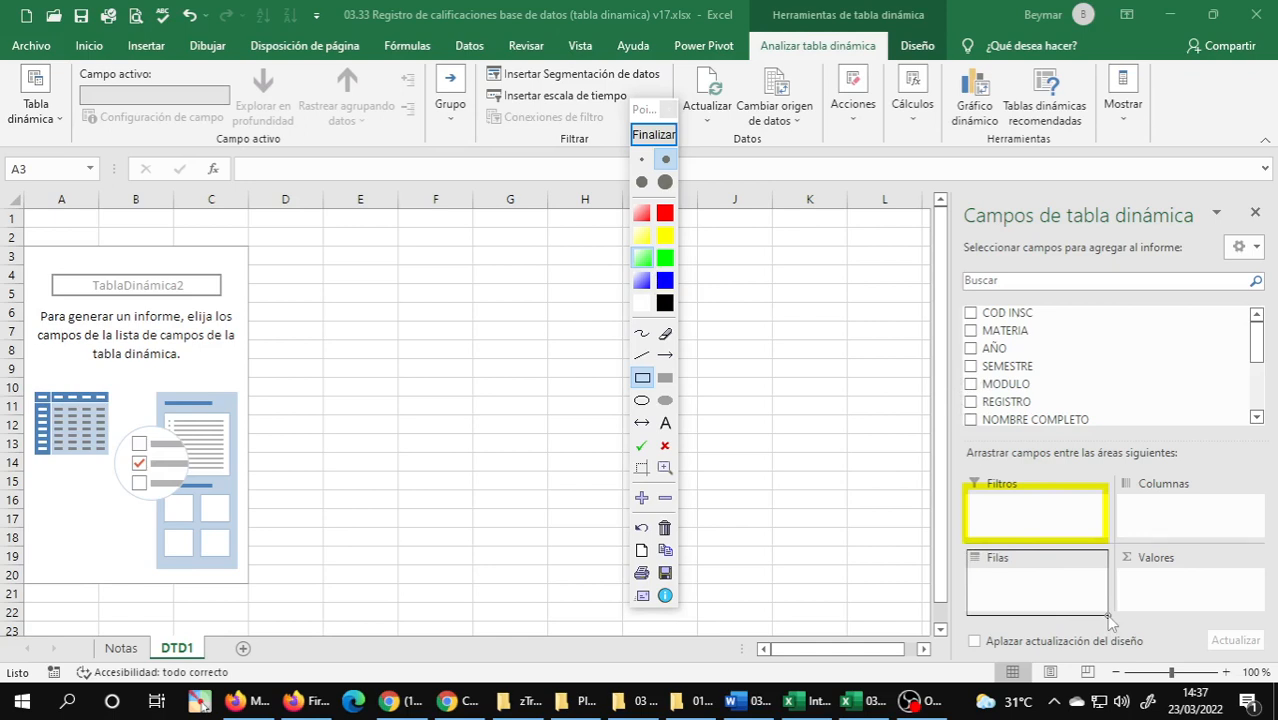
left_click_drag(1109, 621, 1105, 614)
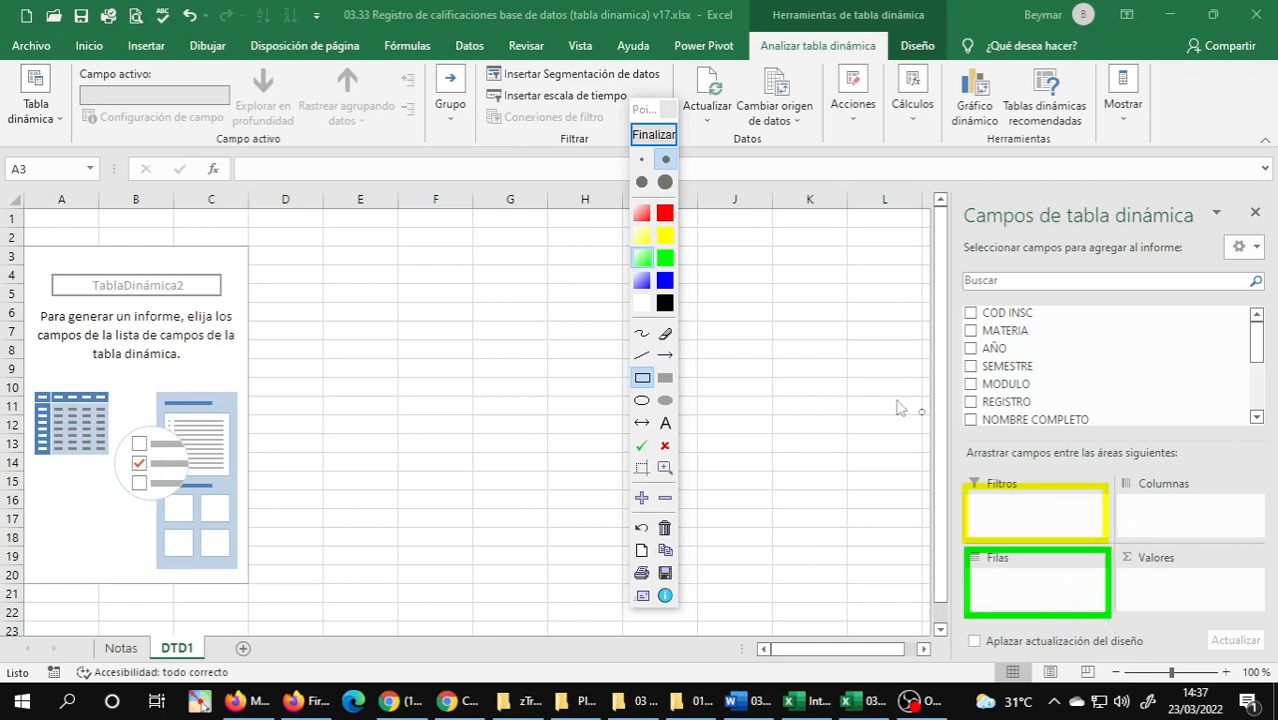
Draw a blue rectangle around the Columnas area and a red rectangle around the Valores area.
left_click(642, 281)
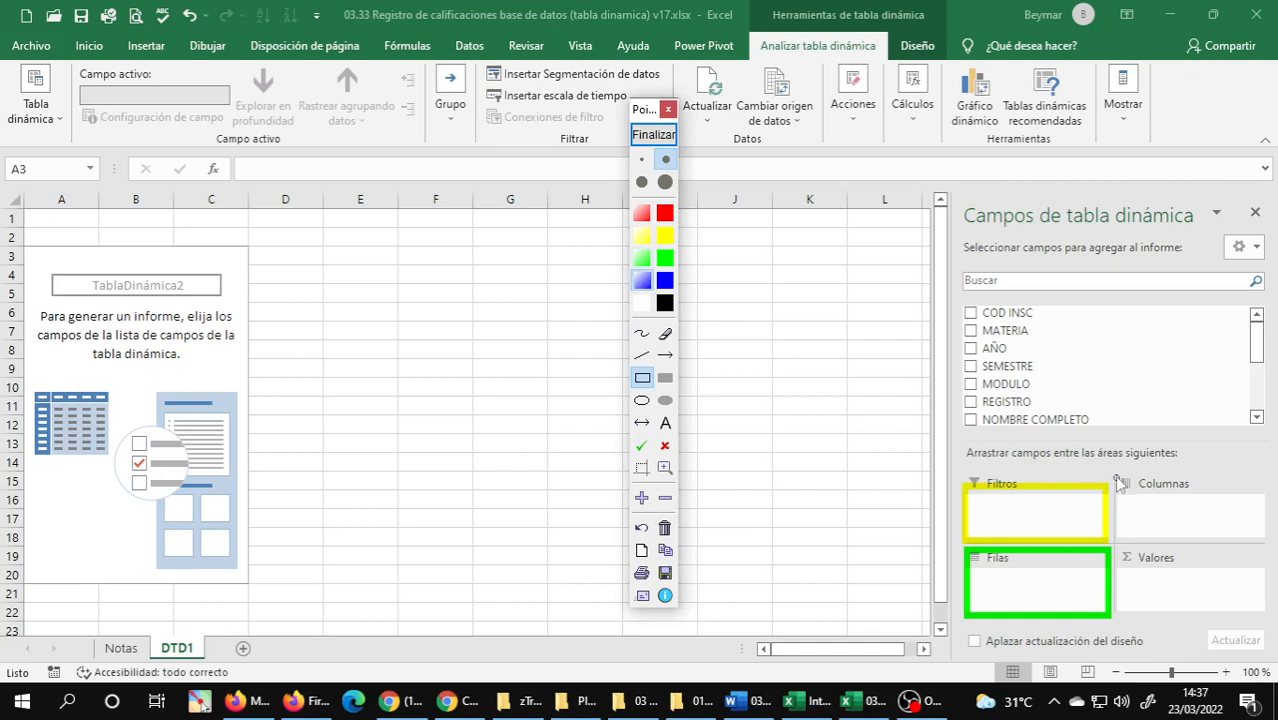
mouse_move(1117, 477)
left_mouse_down()
mouse_move(1226, 556)
mouse_move(1272, 552)
mouse_move(1266, 541)
left_mouse_up()
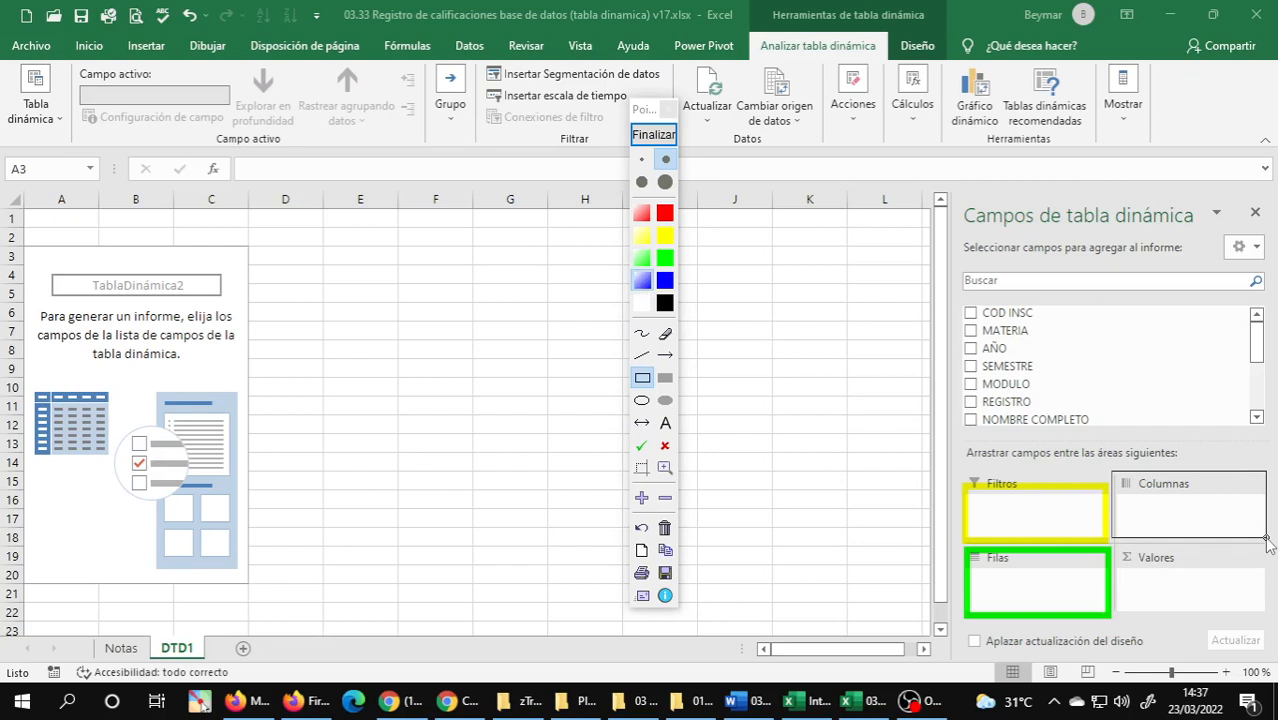
left_click_drag(1267, 541, 1267, 541)
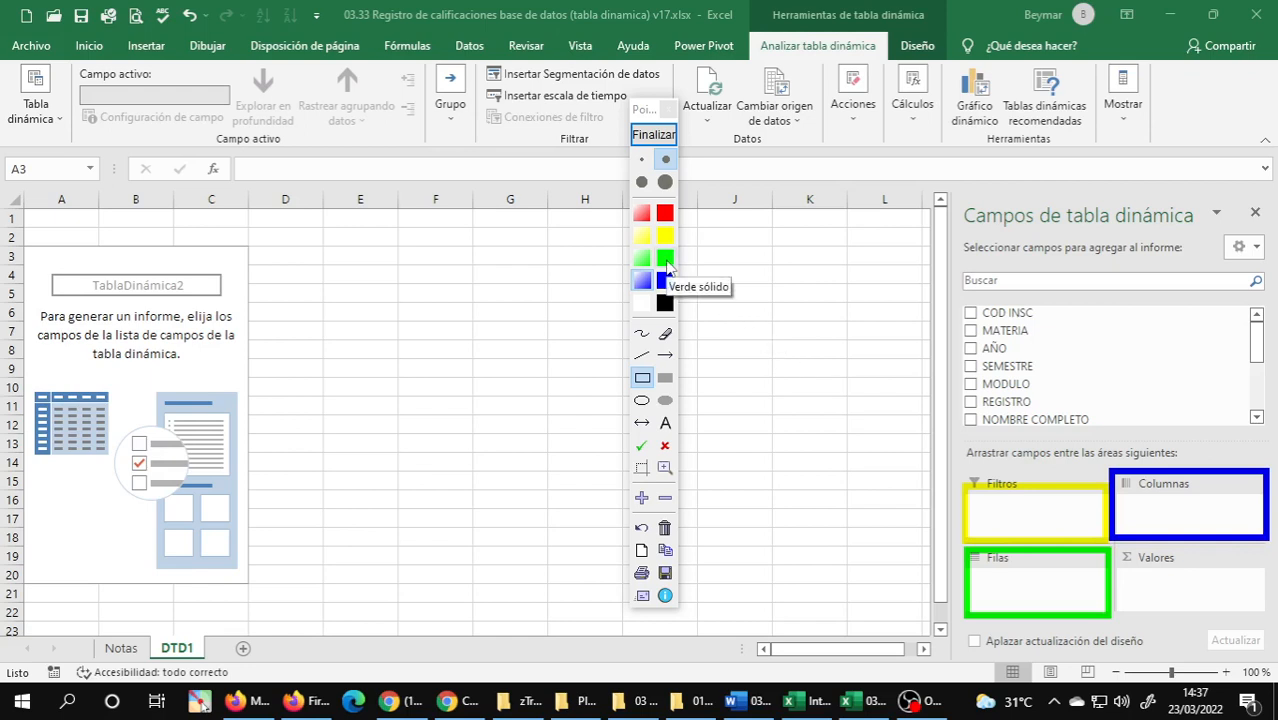
left_click(642, 212)
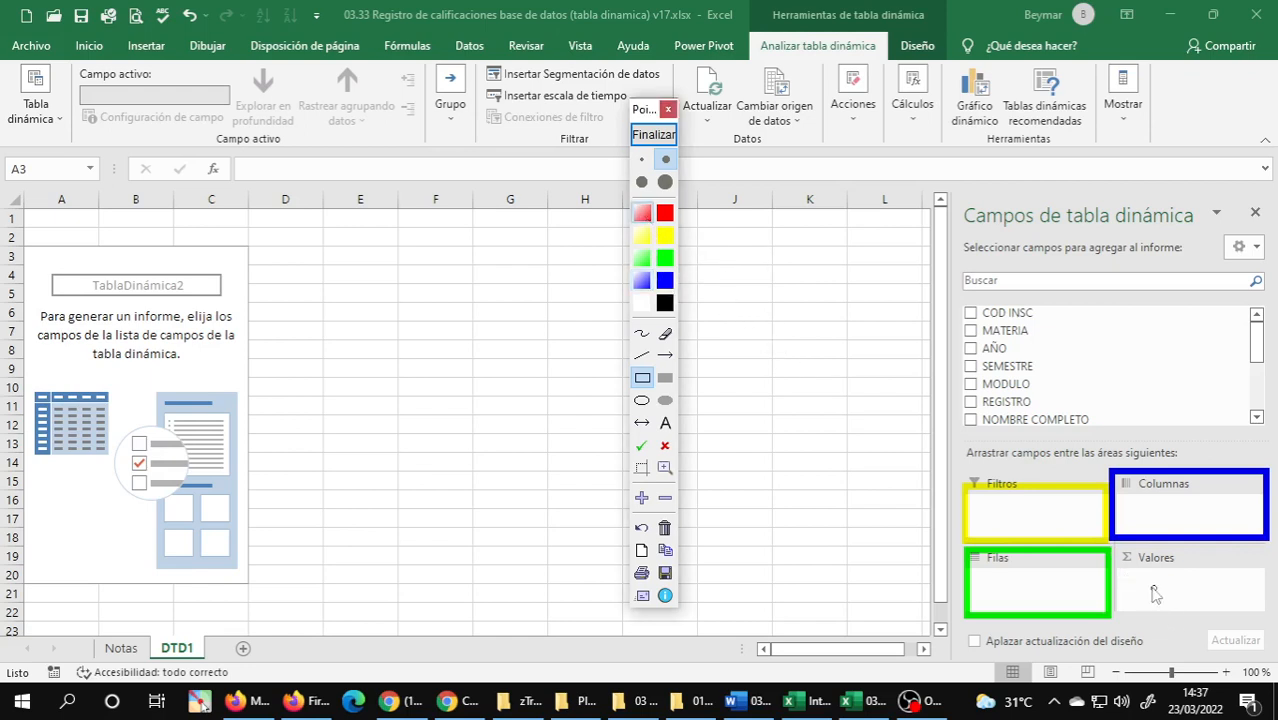
left_click_drag(1117, 546, 1270, 622)
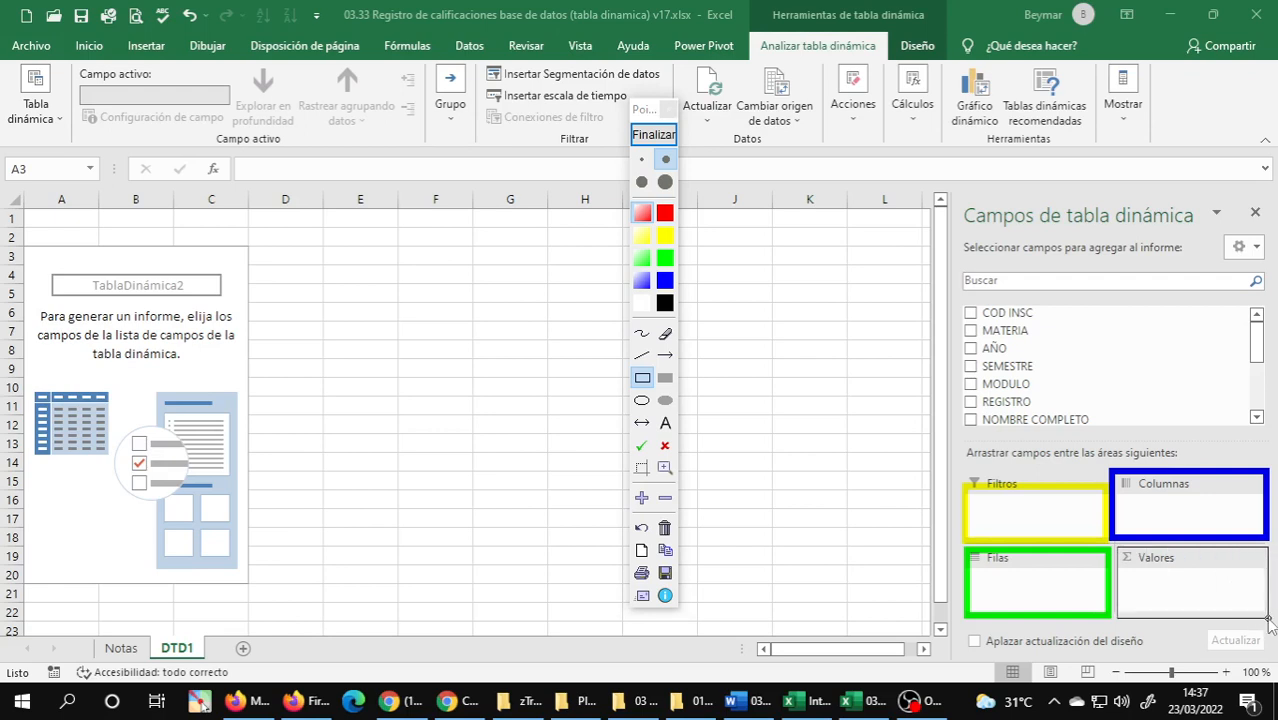
left_click_drag(1270, 622, 1270, 622)
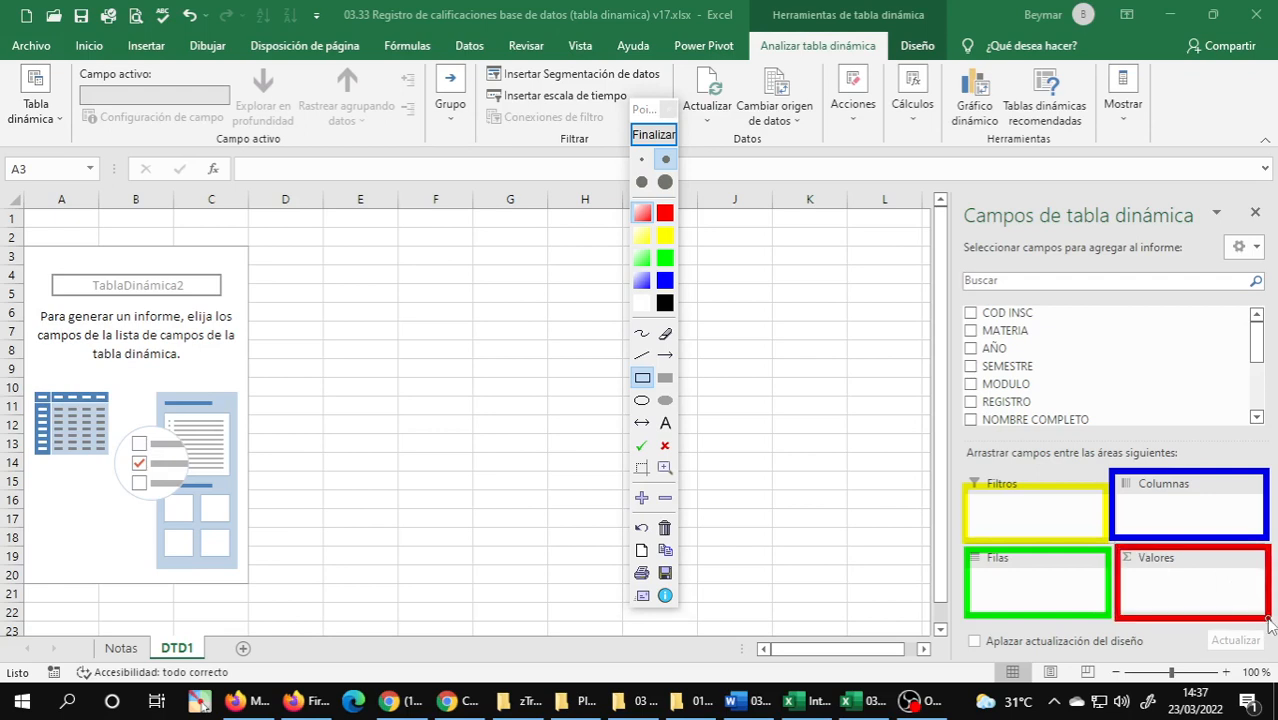
Stamp a green check mark in the Valores area and a red cross in the Filtros area.
left_click(641, 445)
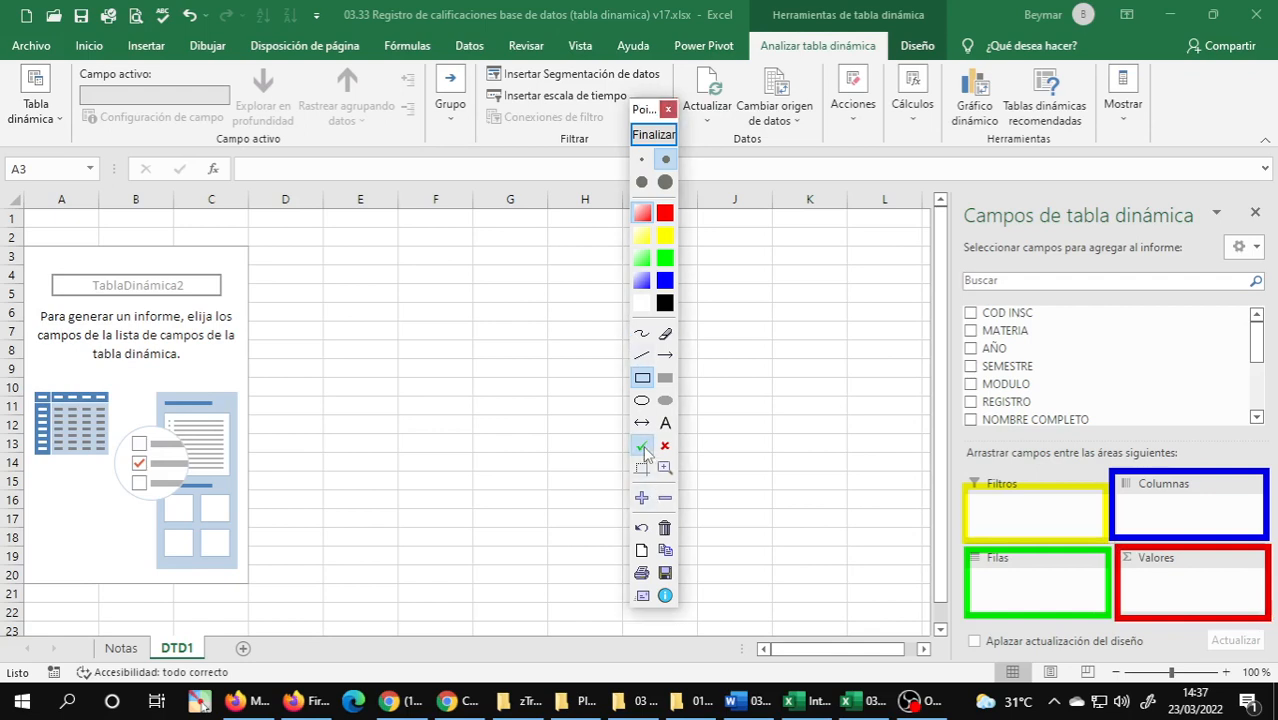
left_click(1197, 584)
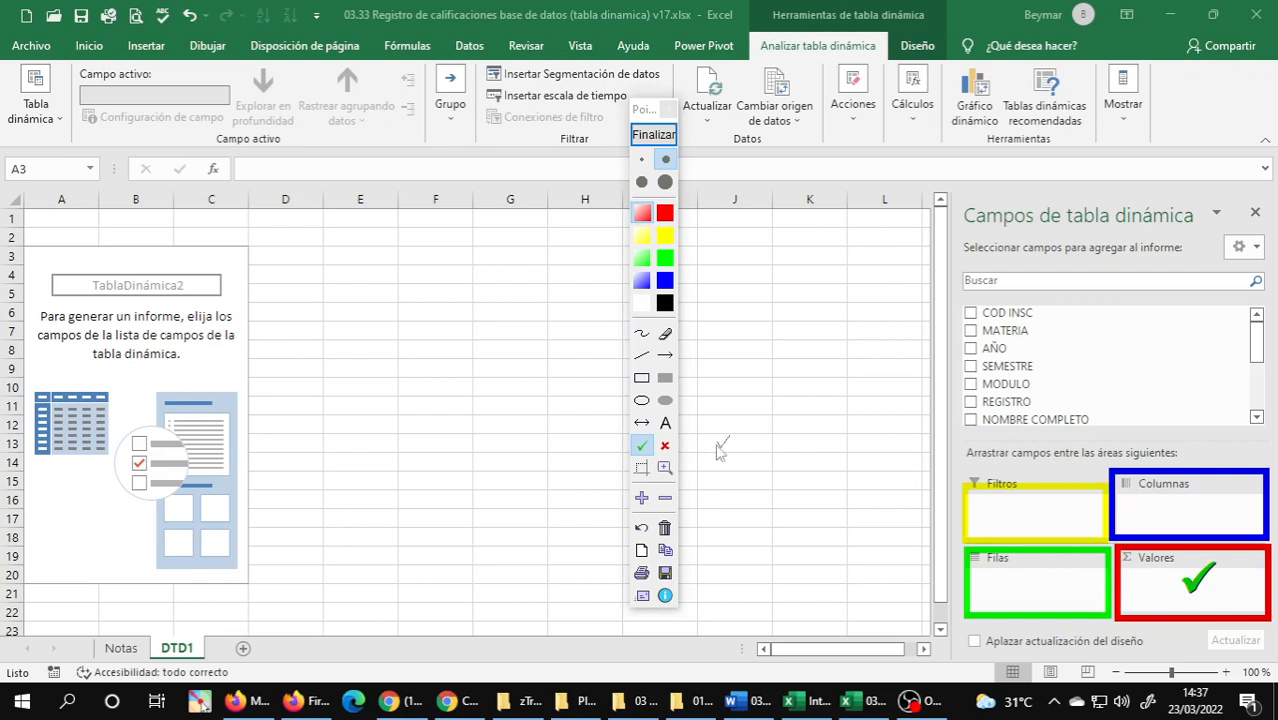
left_click(665, 446)
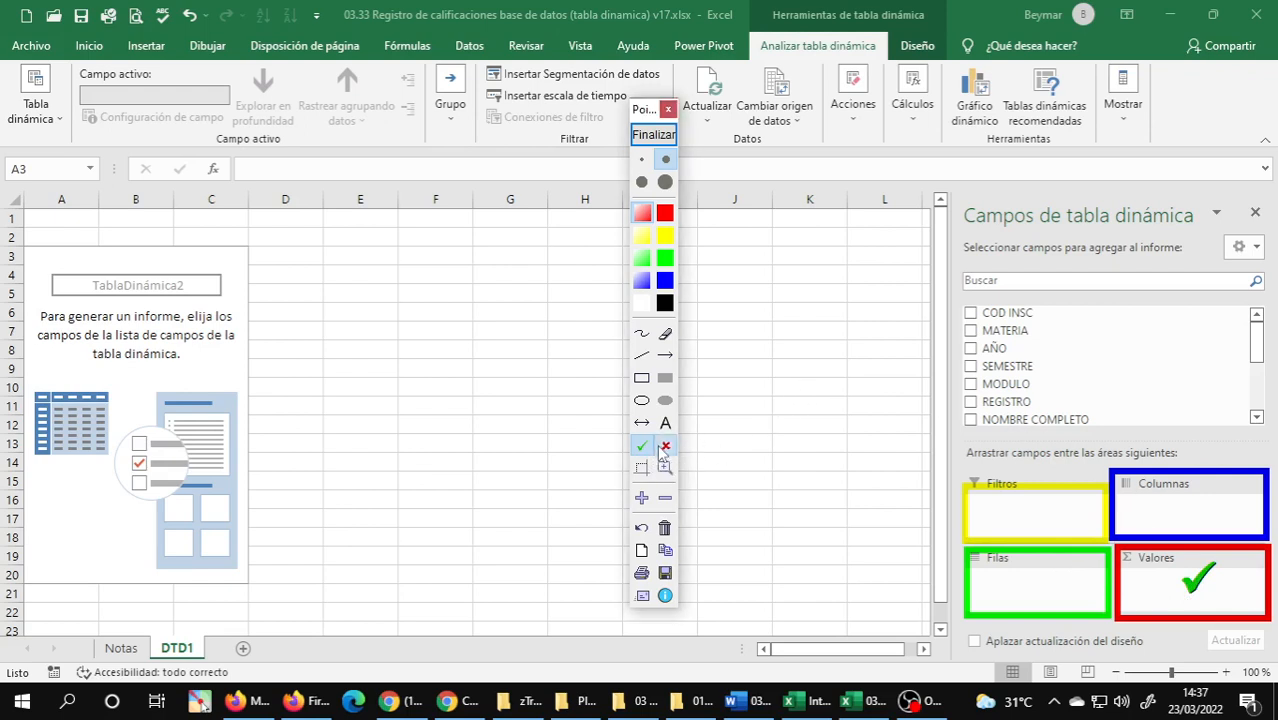
left_click(1026, 513)
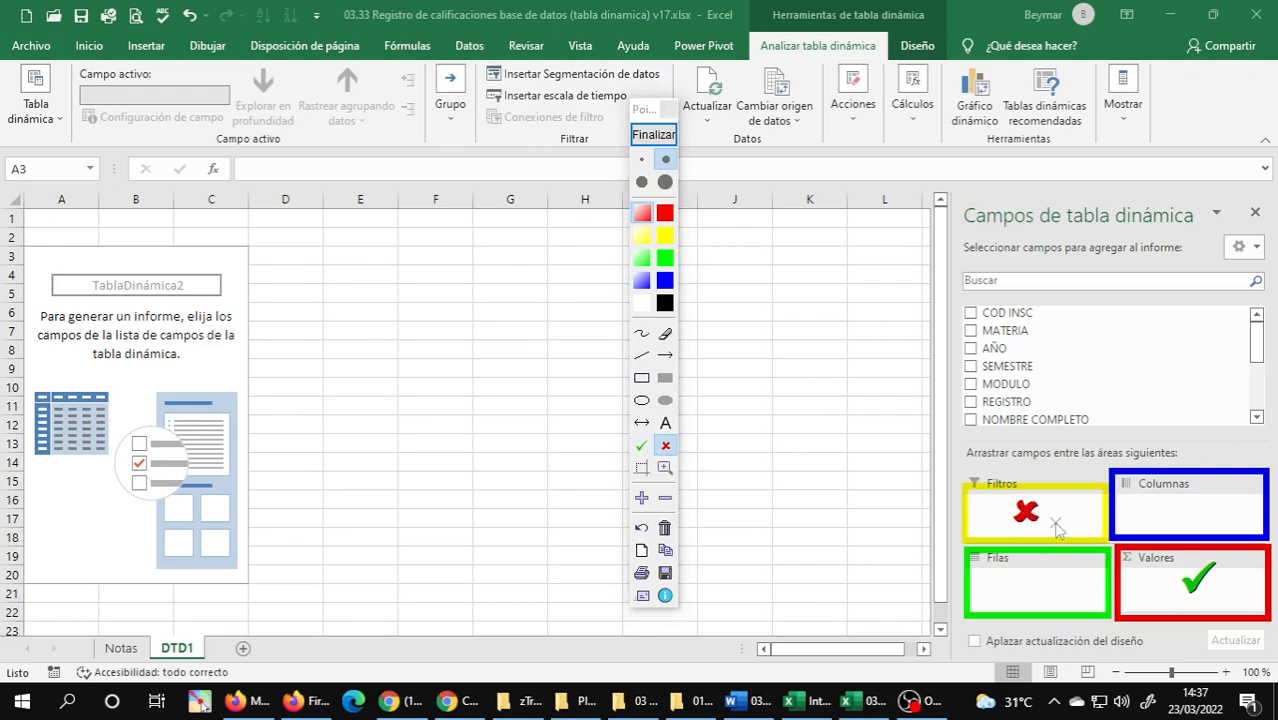
Stamp green check marks in the Filas and Columnas areas, and end the annotation session.
left_click(641, 446)
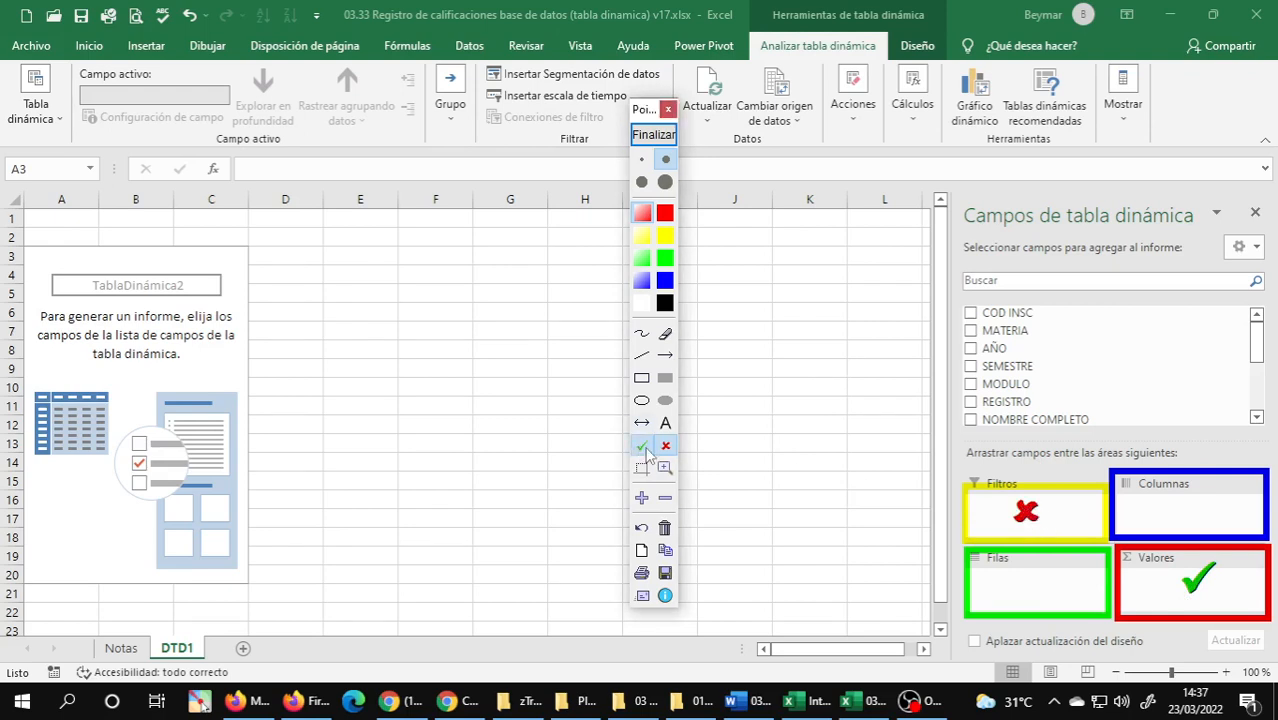
left_click(1062, 598)
left_click(1208, 515)
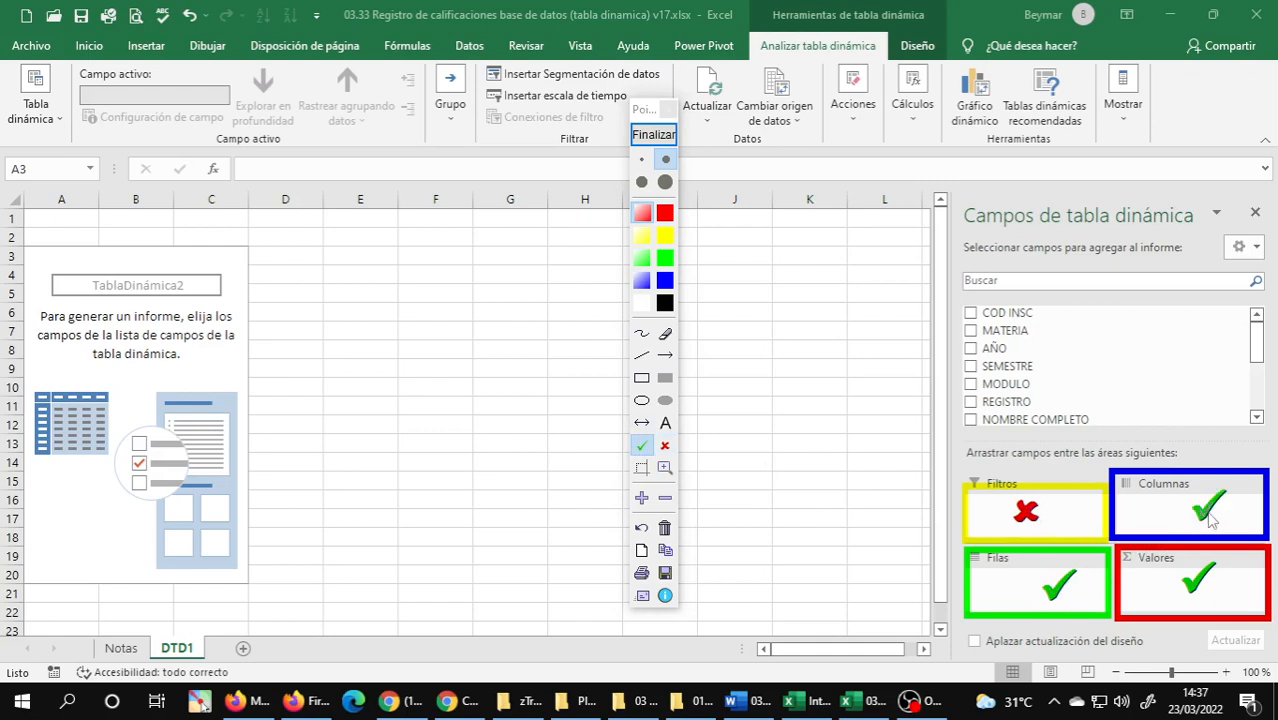
left_click(1196, 602)
left_click(645, 136)
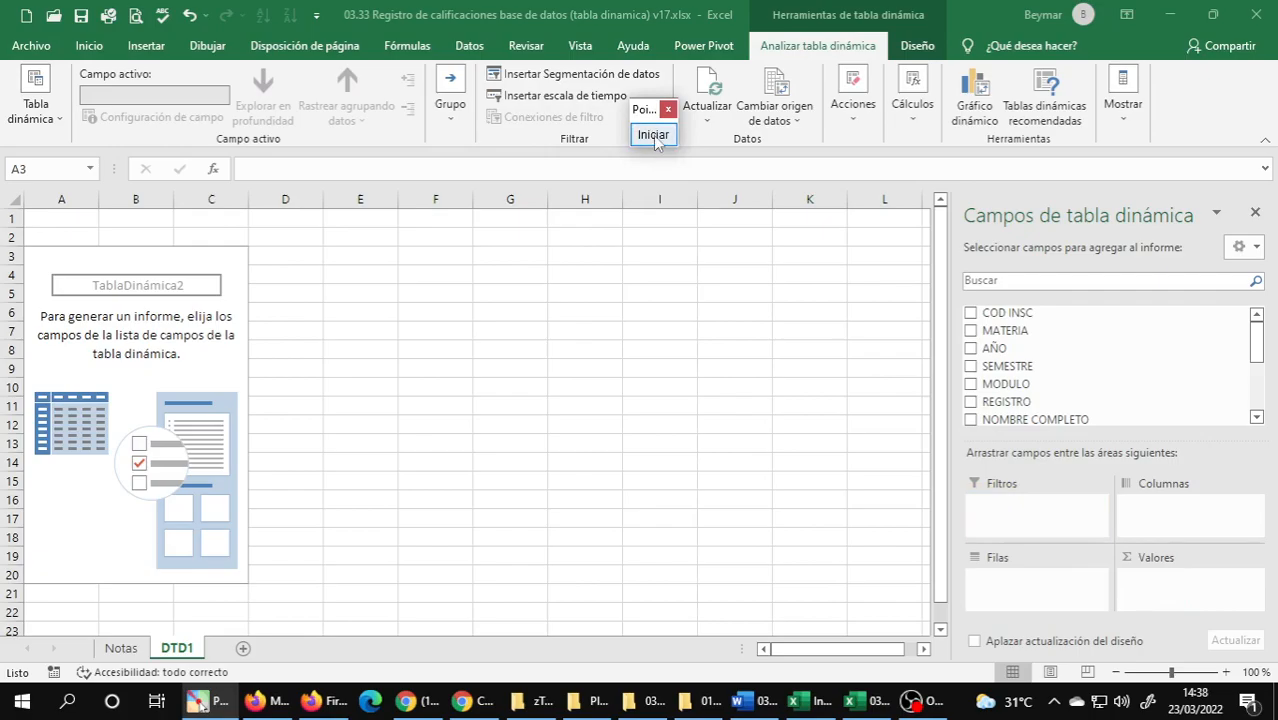
Restart annotating and draw red arrows from MODULO to the Filas area and from SEMESTRE to the Columnas area.
left_click(653, 132)
left_click(665, 357)
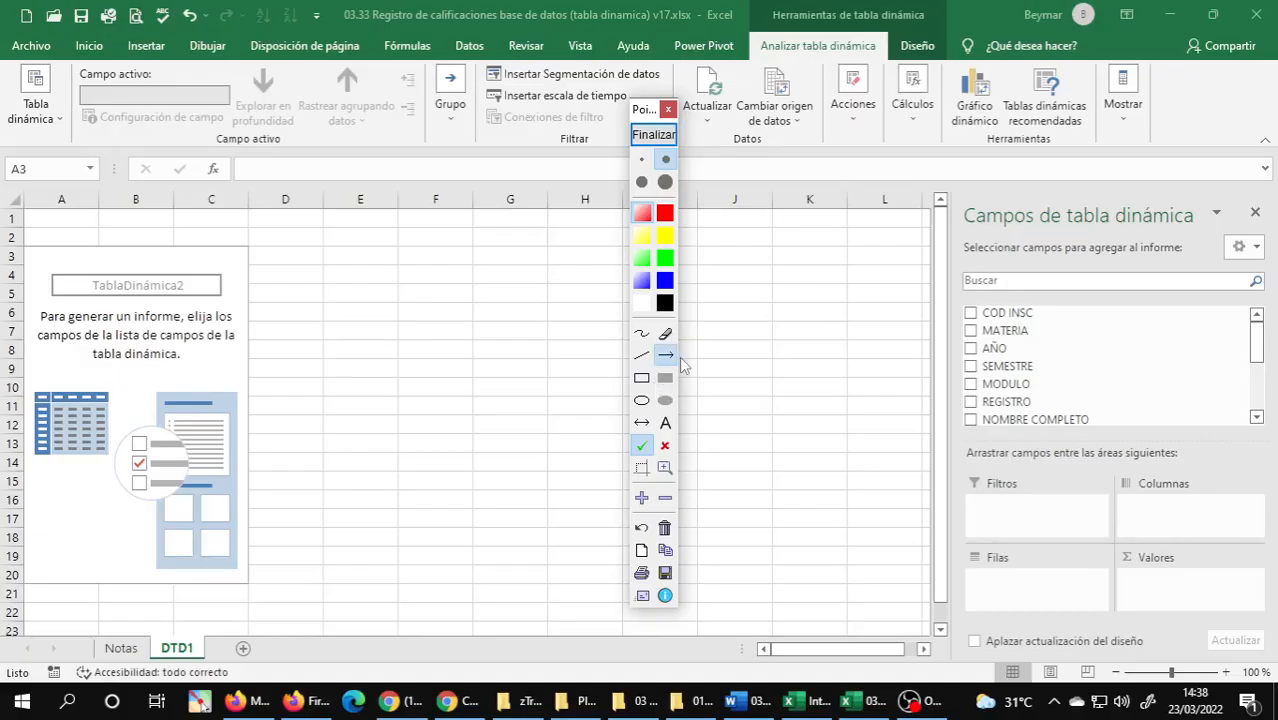
left_click_drag(985, 390, 1019, 578)
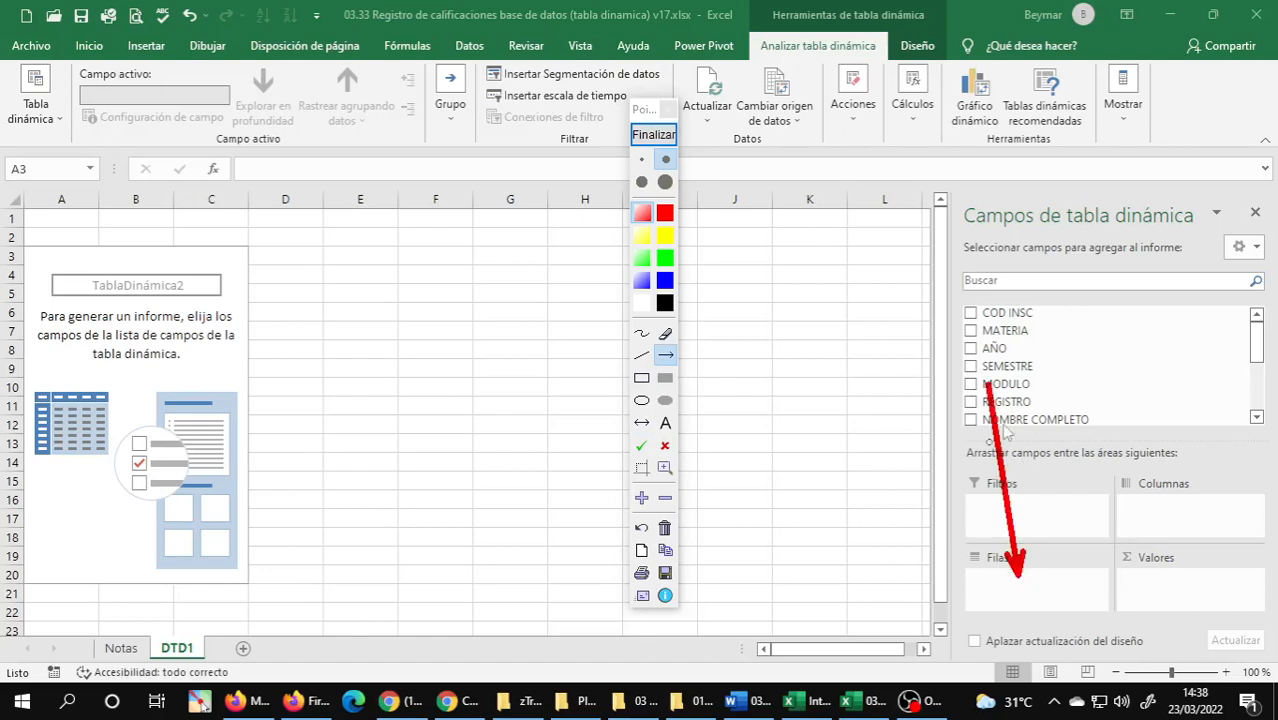
mouse_move(1010, 370)
left_mouse_down()
mouse_move(1150, 495)
mouse_move(1192, 500)
left_mouse_up()
Draw yellow arrows from AÑO to the Valores area and from NOMBRE COMPLETO to the Filtros area, and end the annotation session.
left_click(666, 236)
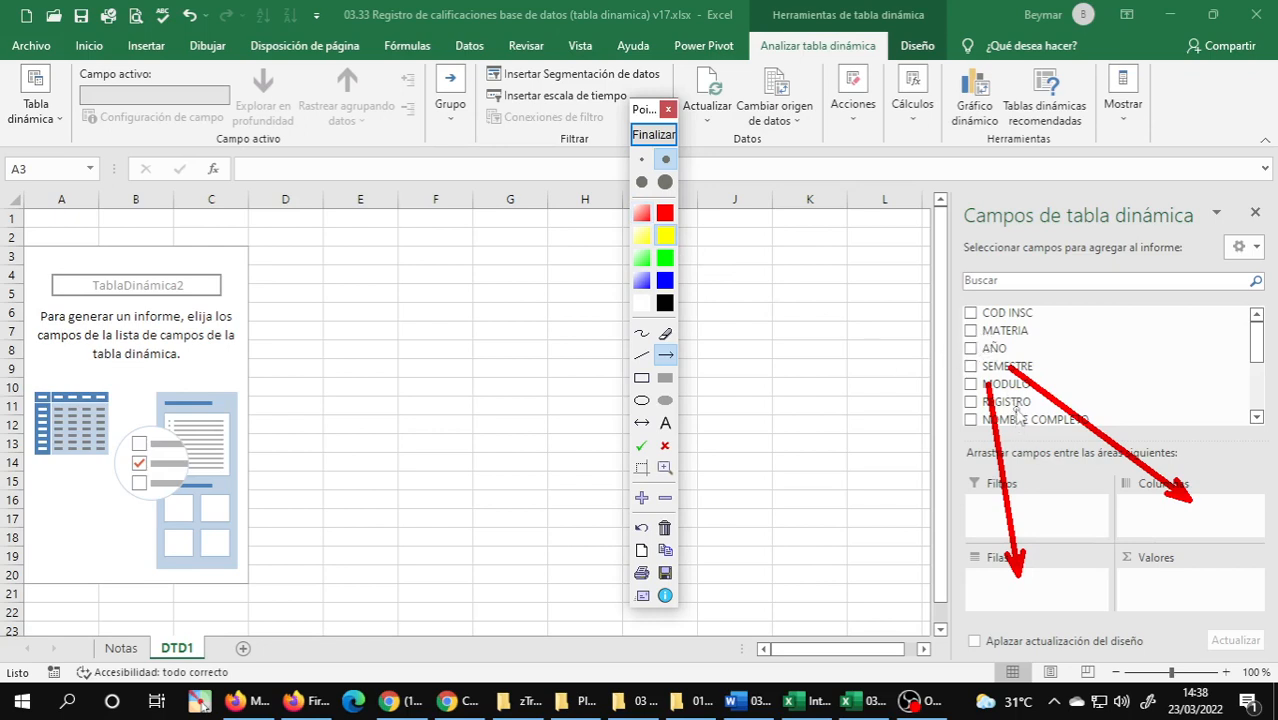
mouse_move(990, 345)
left_mouse_down()
mouse_move(1098, 528)
mouse_move(1162, 585)
left_mouse_up()
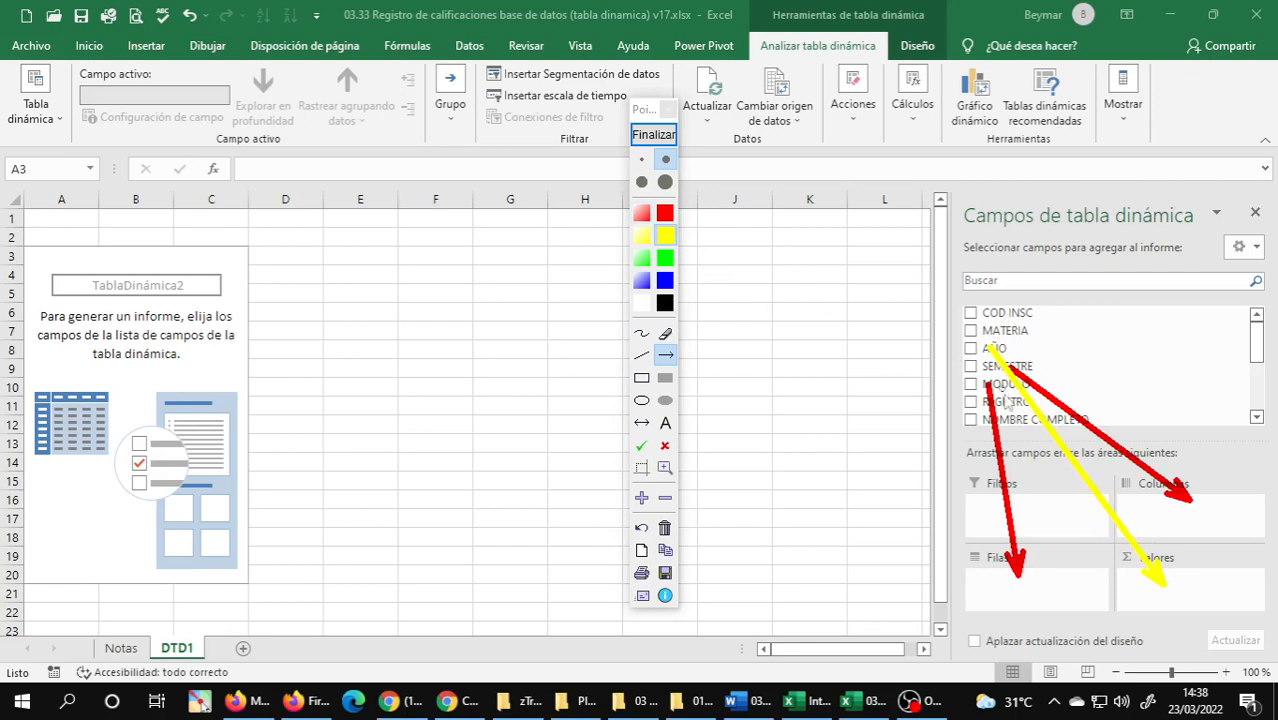
left_click_drag(1010, 424, 1033, 507)
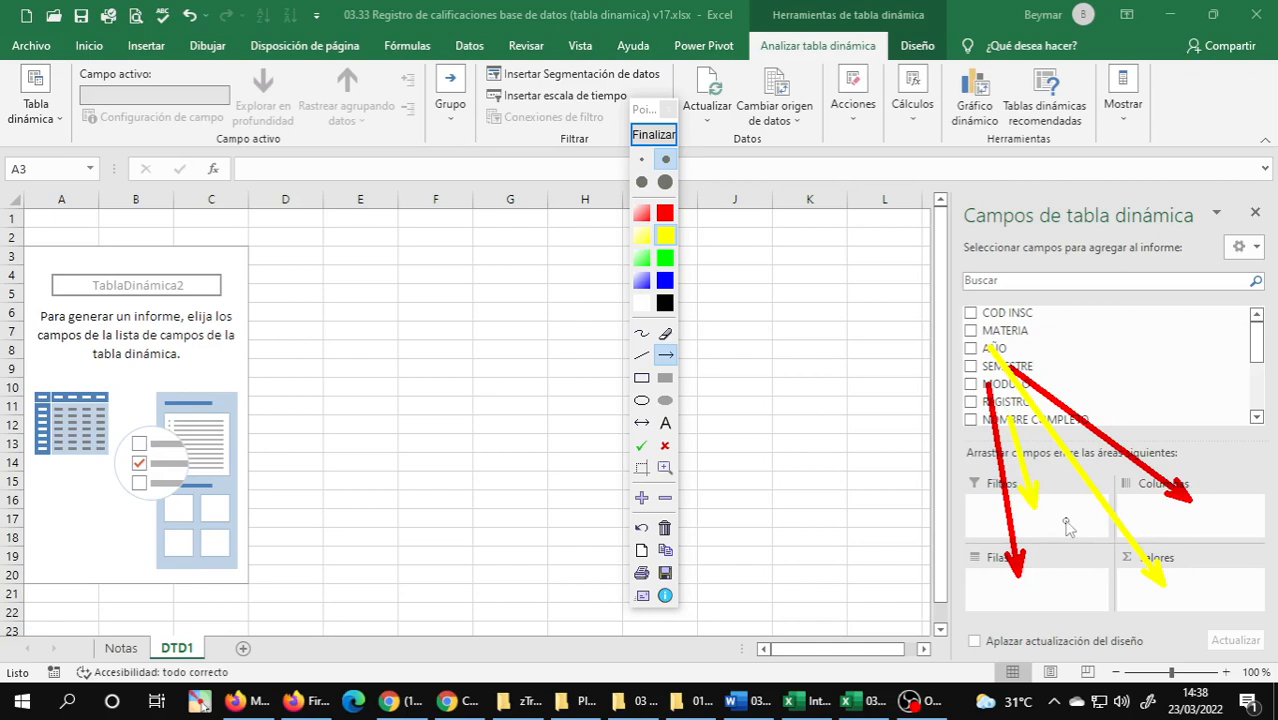
left_click(654, 137)
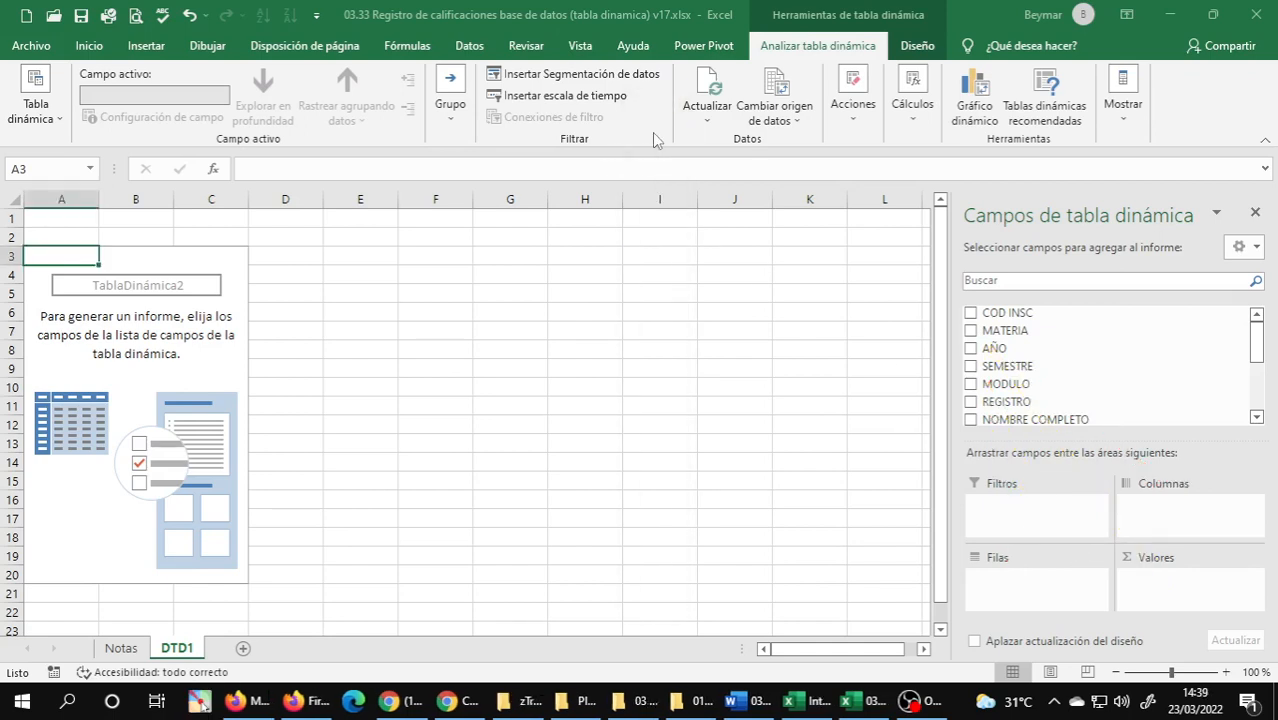
Underline Insertar Segmentación de datos, Cálculos, Mostrar, Actualizar and Cambiar origen de datos in yellow, and close the annotation tool.
left_click(653, 136)
left_click(643, 354)
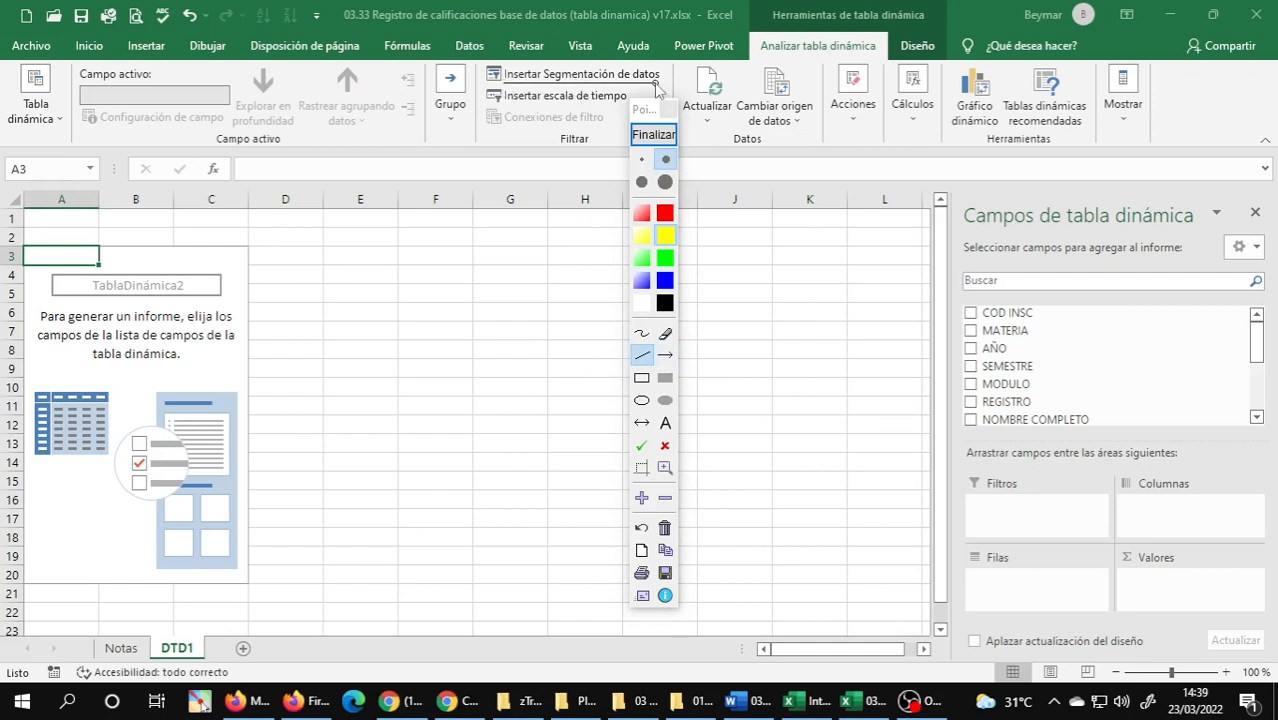
left_click_drag(655, 84, 657, 83)
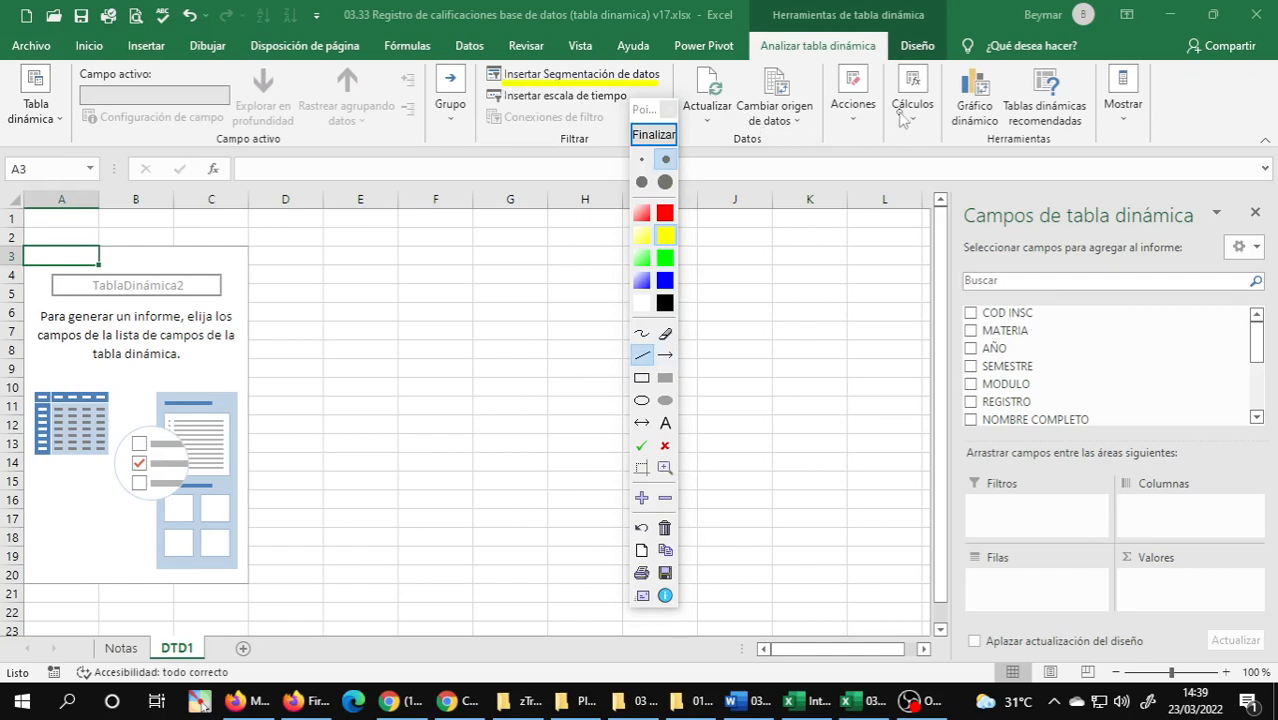
left_click_drag(897, 113, 925, 114)
left_click_drag(1101, 116, 1142, 116)
left_click_drag(683, 117, 733, 115)
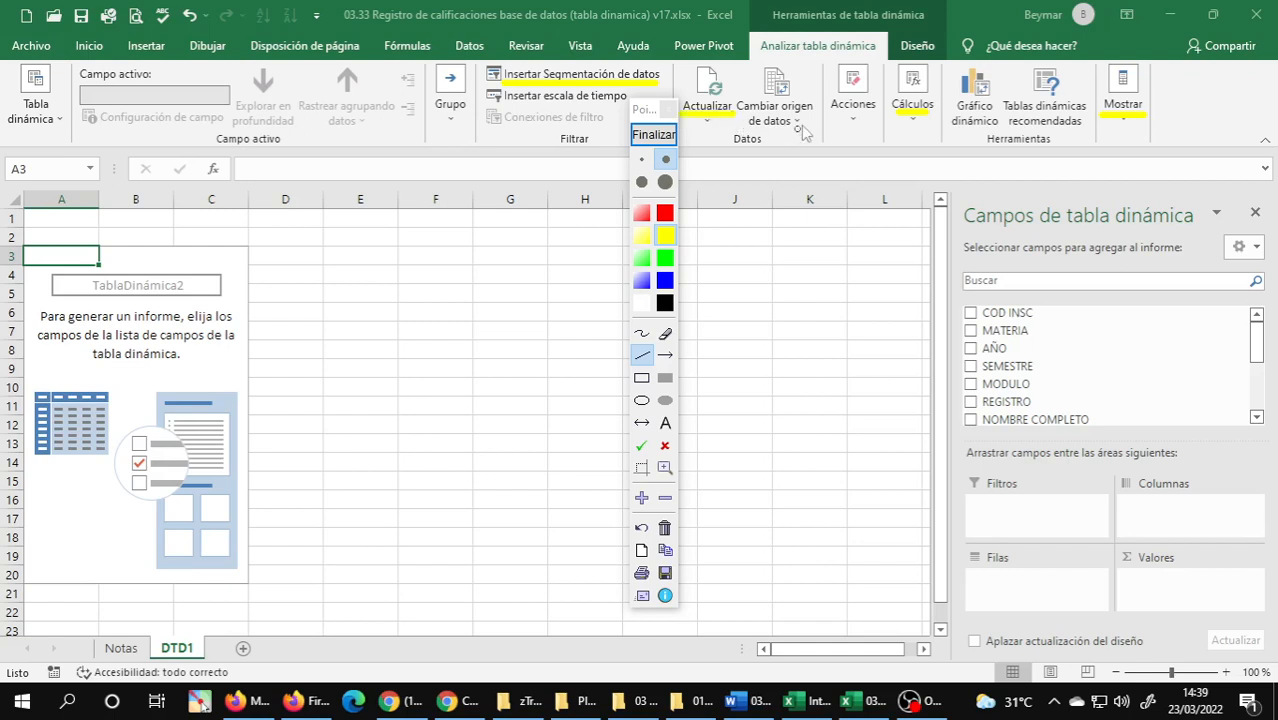
left_click_drag(750, 131, 812, 130)
left_click(655, 134)
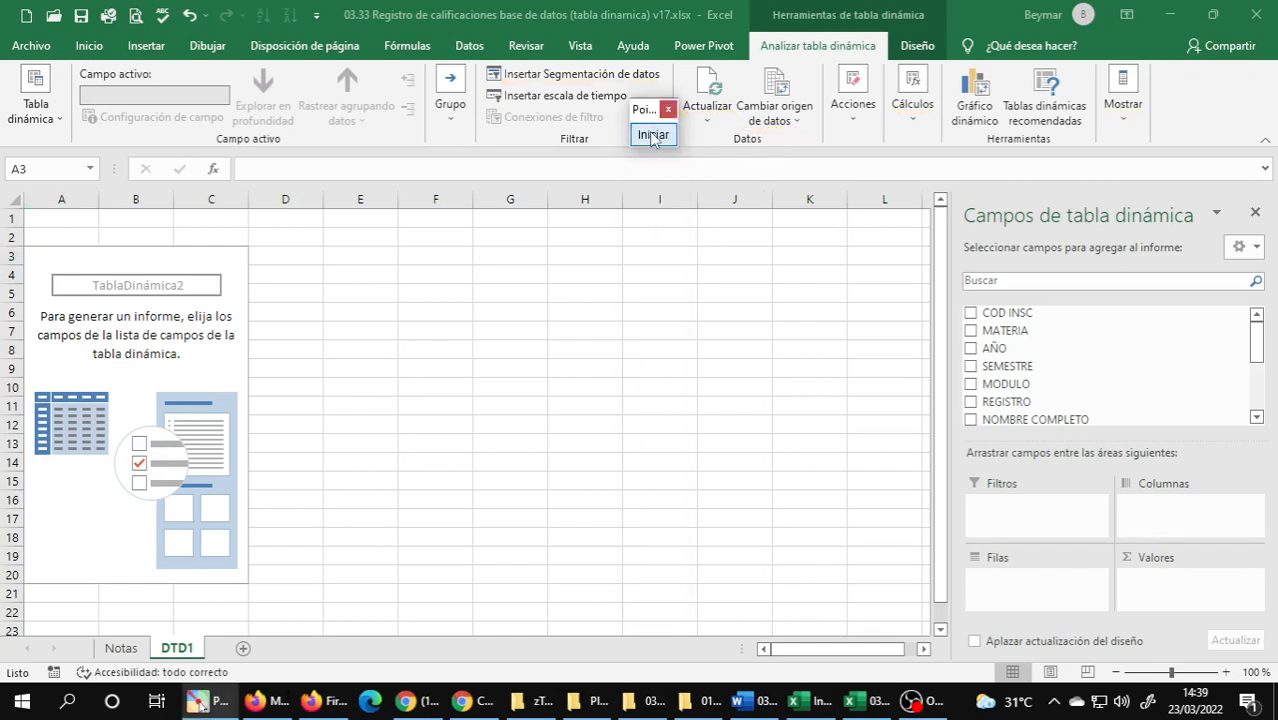
left_click(668, 109)
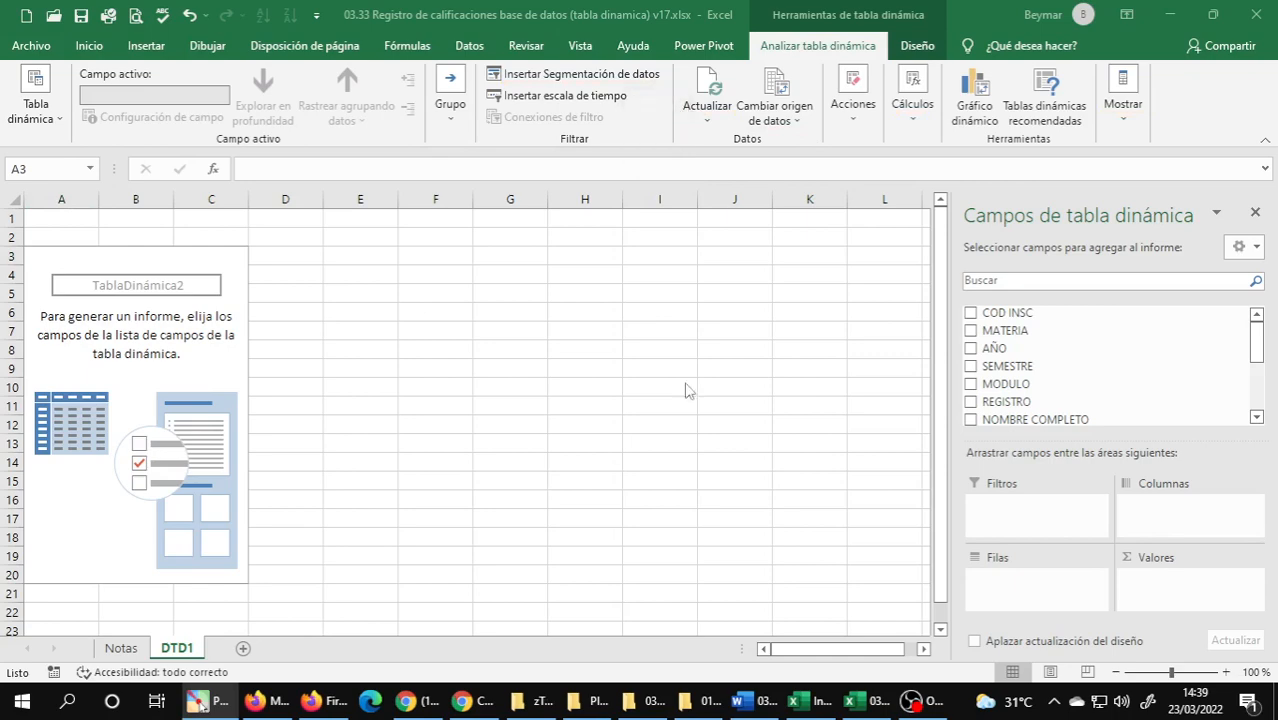
Switch to the Word document to read the statement of exercise 1, and return to the Excel workbook.
left_click(745, 700)
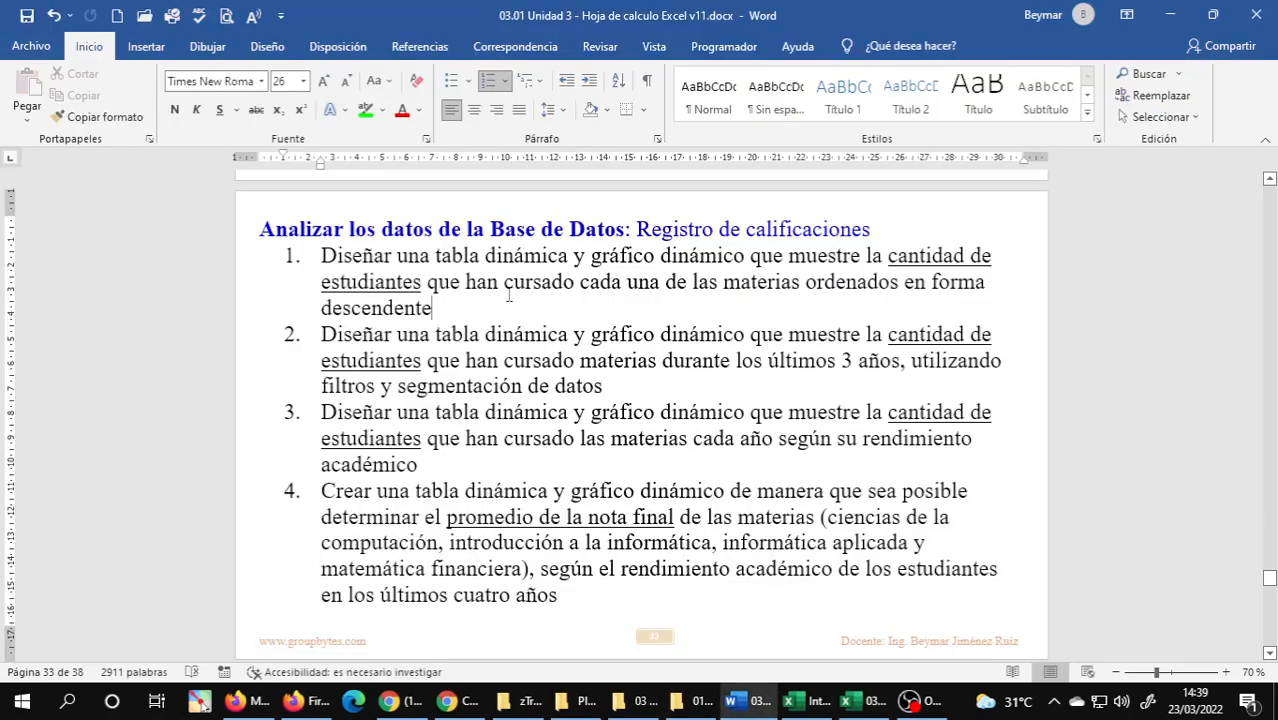
left_click(443, 303)
left_click(860, 700)
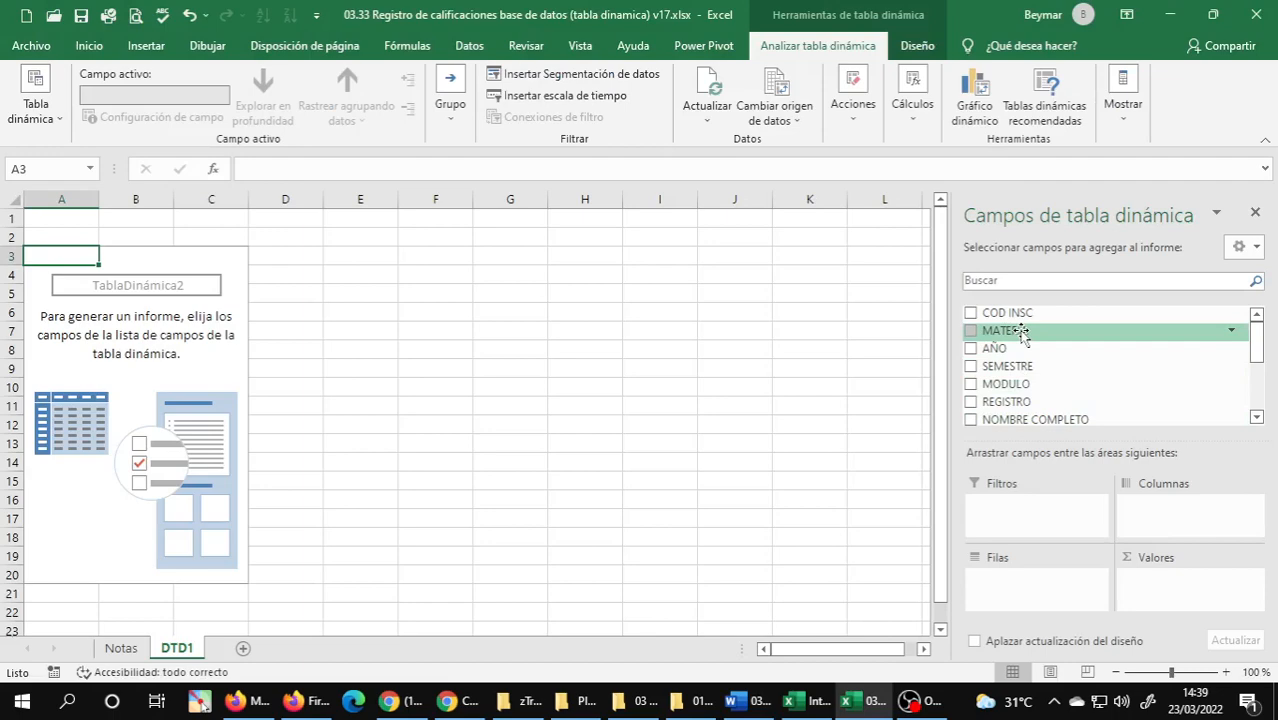
Switch to the Word document and make the word "materias" in exercise 1 bold.
left_click(750, 700)
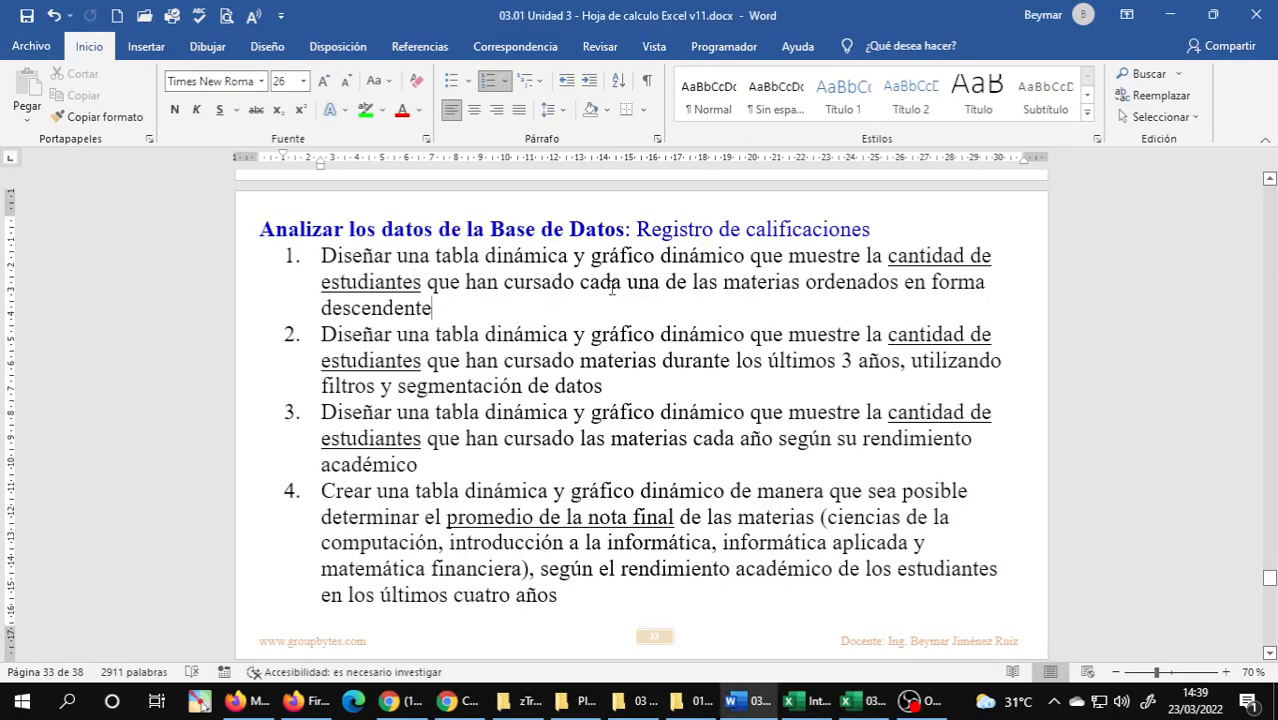
double_click(748, 283)
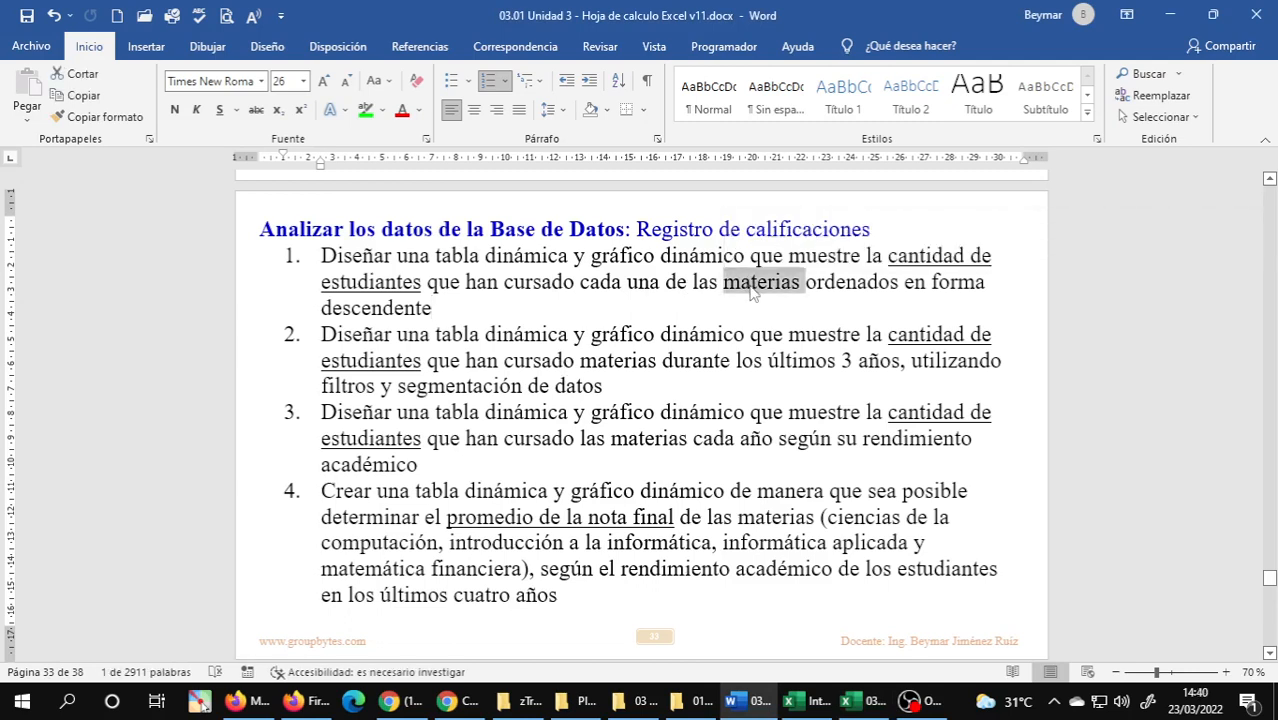
key("ctrl+n")
left_click(743, 311)
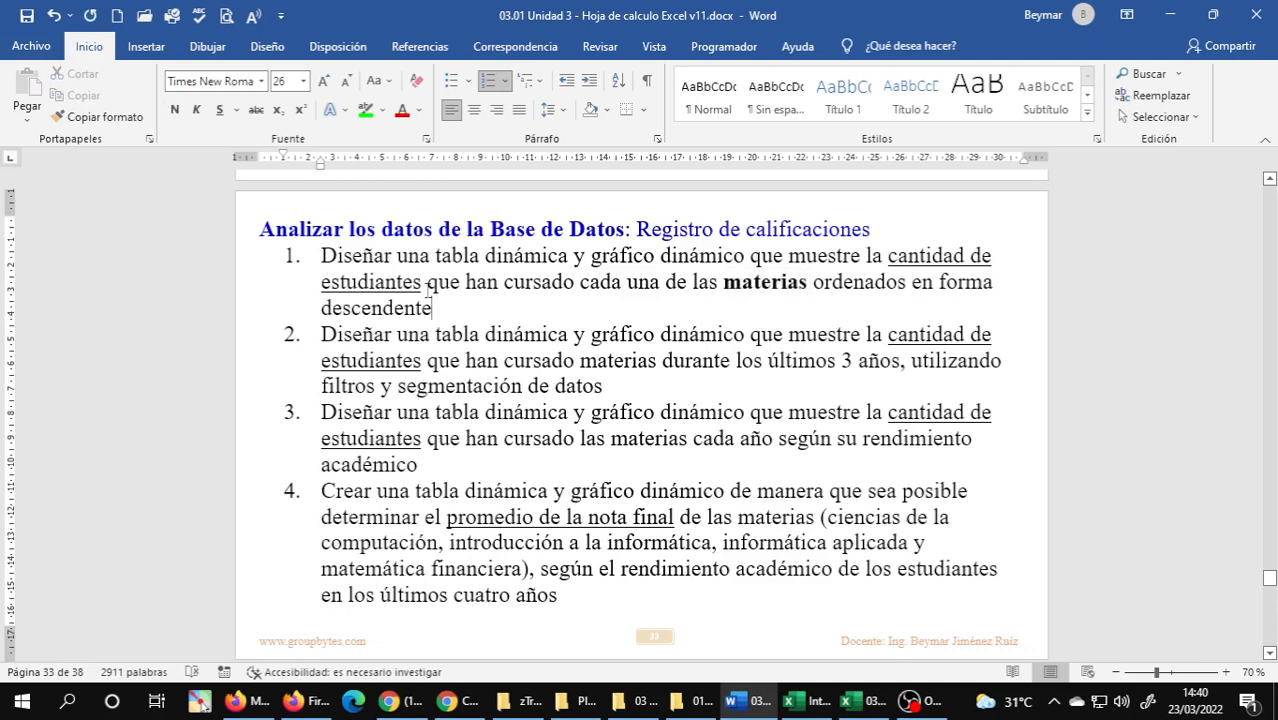
double_click(772, 282)
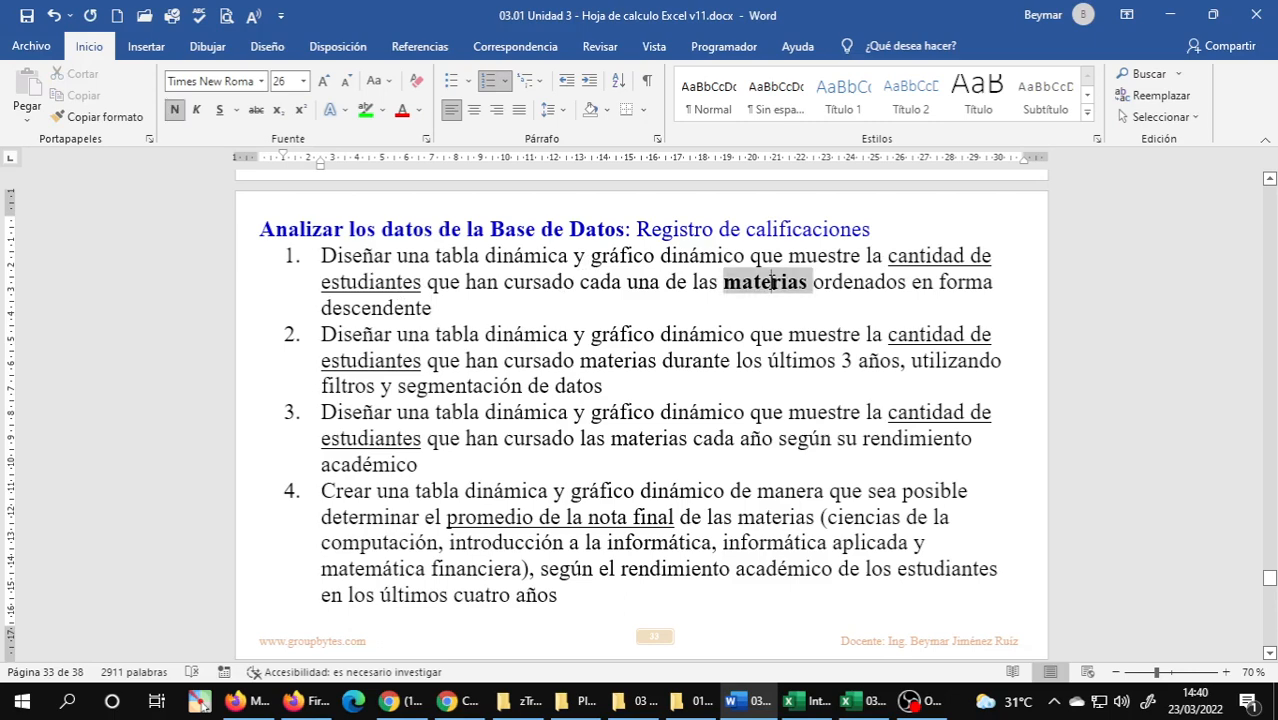
left_click(742, 303)
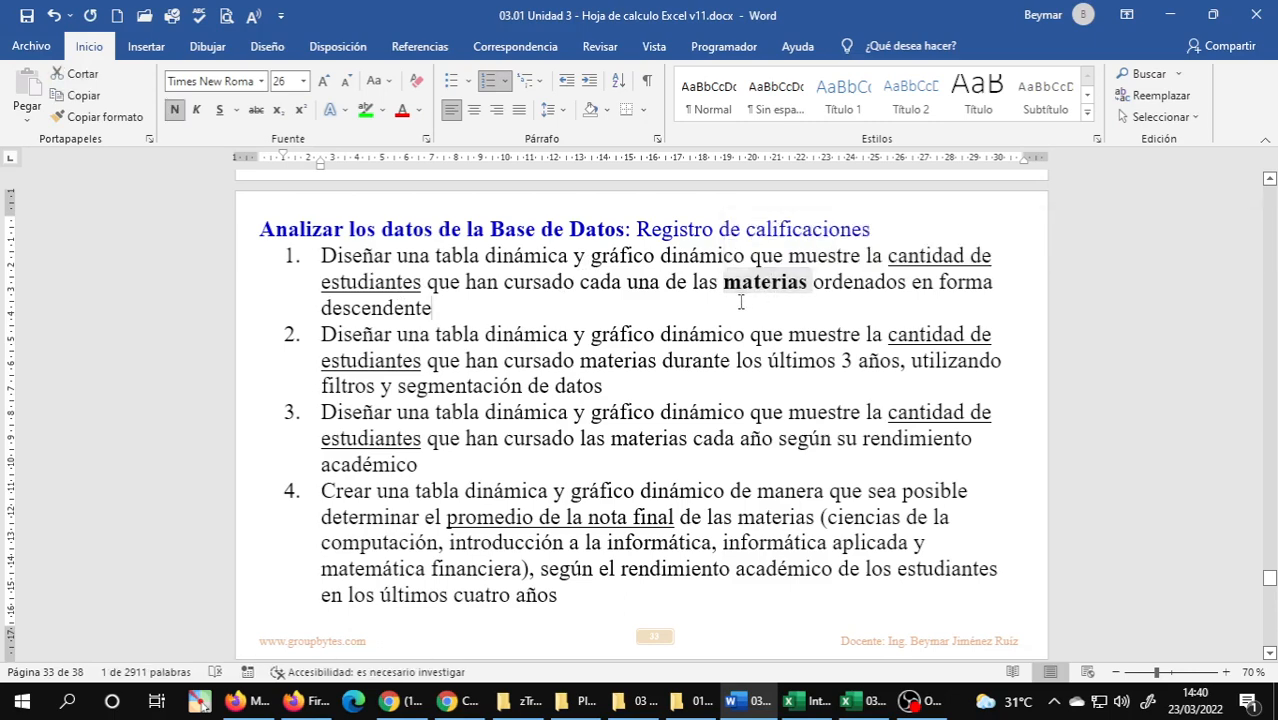
Switch to the Excel workbook and add the MATERIA field to both the Filas and Valores areas of the PivotTable.
left_click(862, 700)
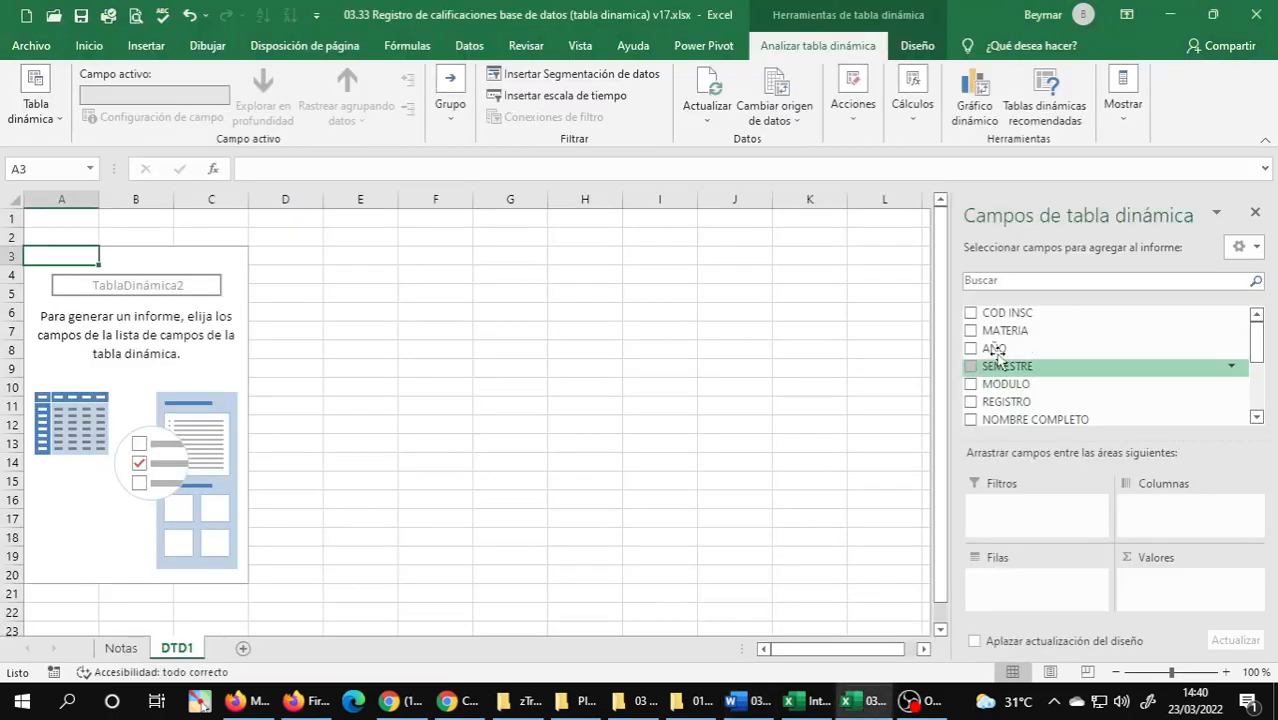
left_click_drag(988, 330, 1008, 588)
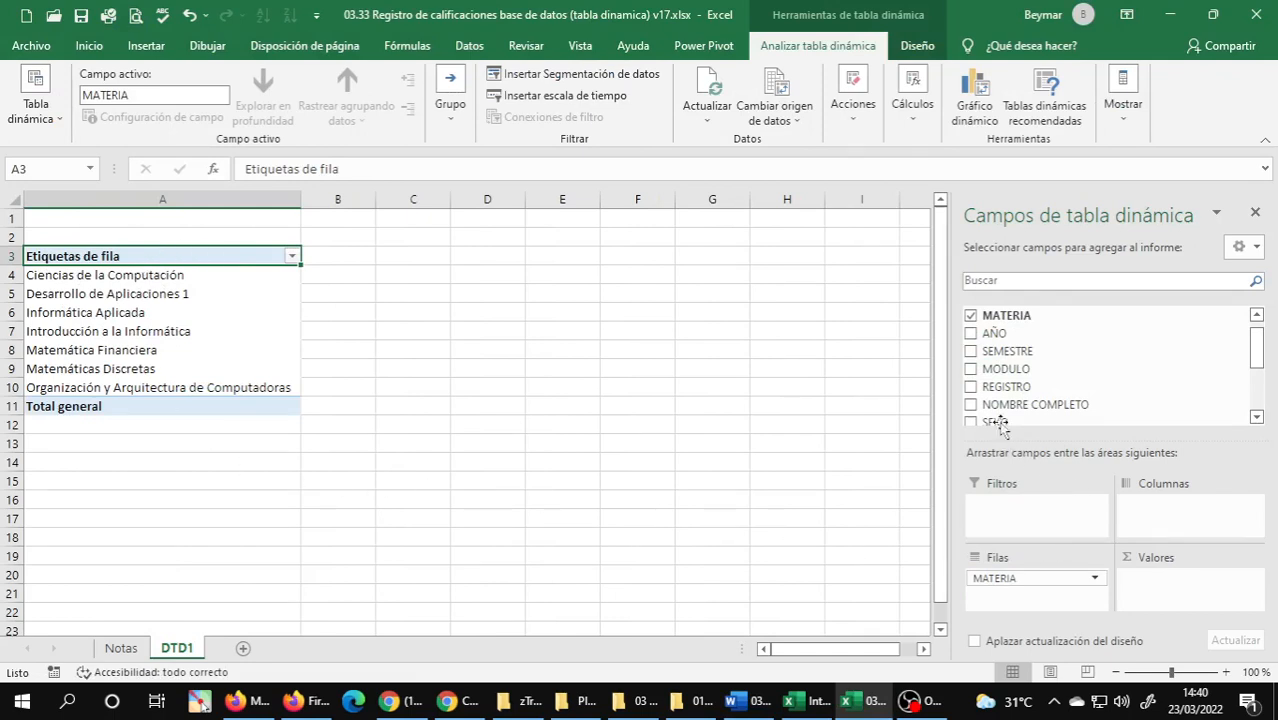
left_click_drag(988, 318, 1211, 603)
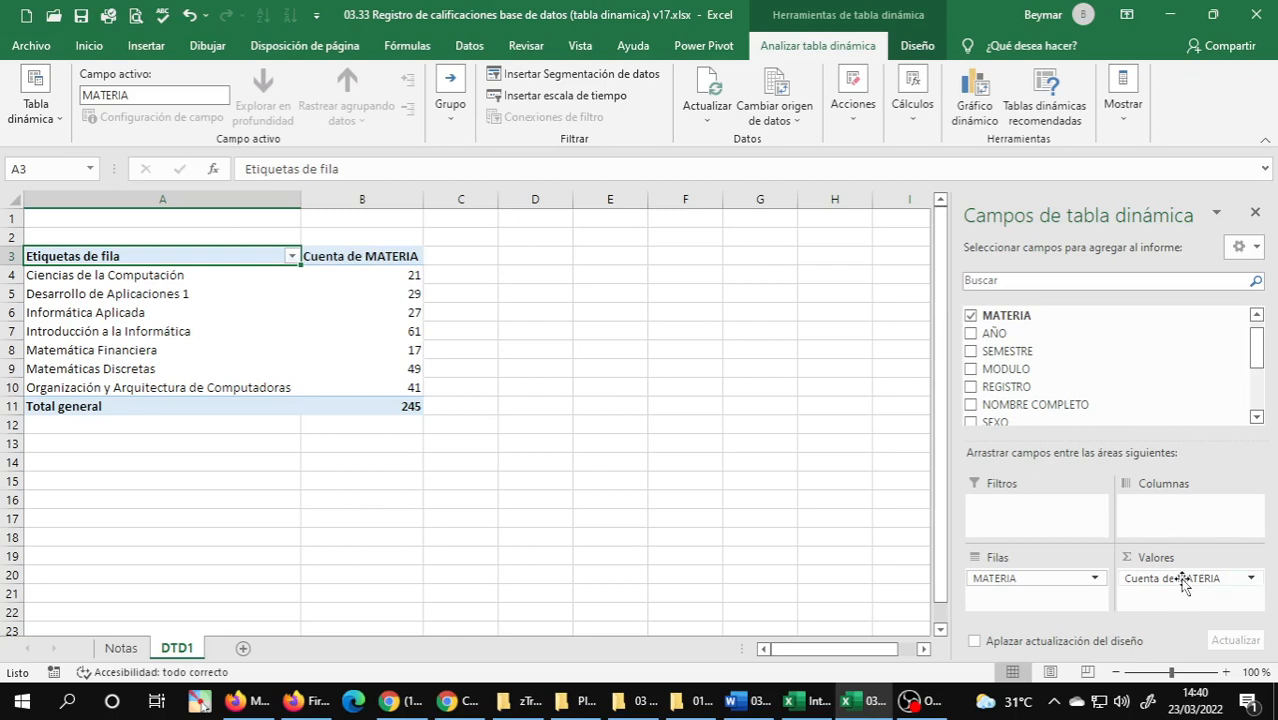
Set the custom name of the MATERIA value field to CANTIDAD ESTUDIANTES.
left_click(1250, 580)
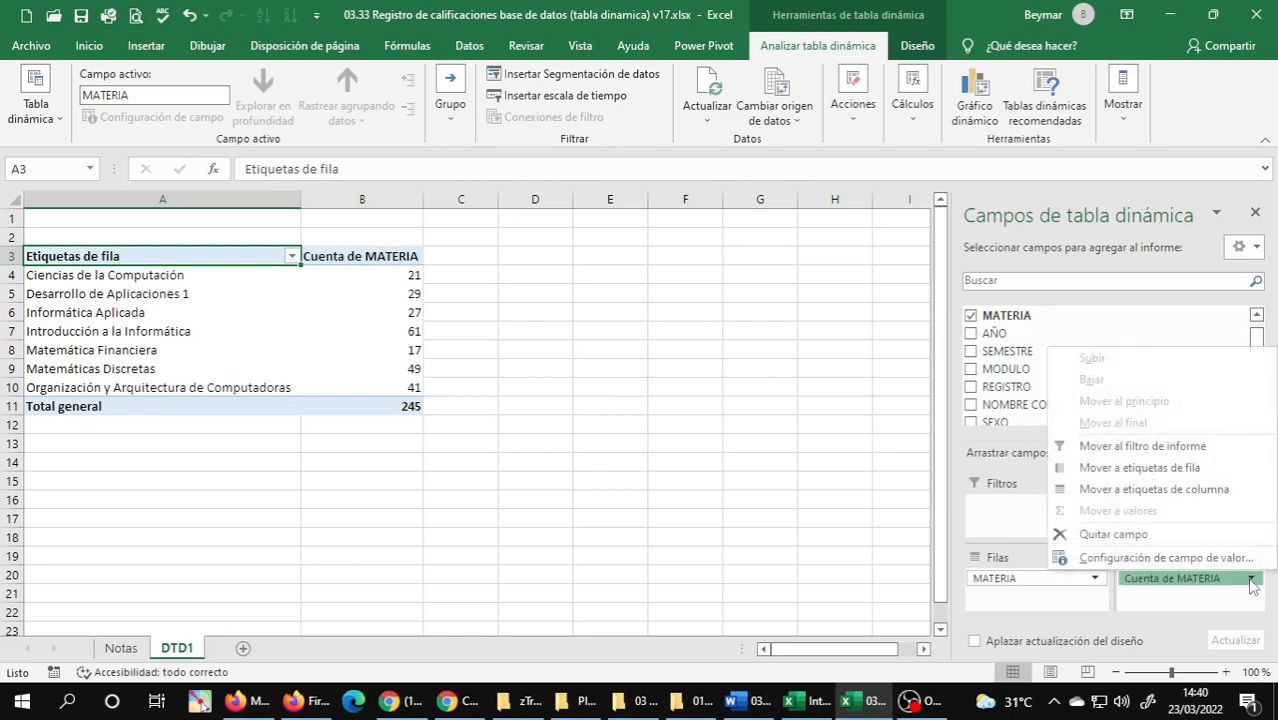
left_click(1150, 558)
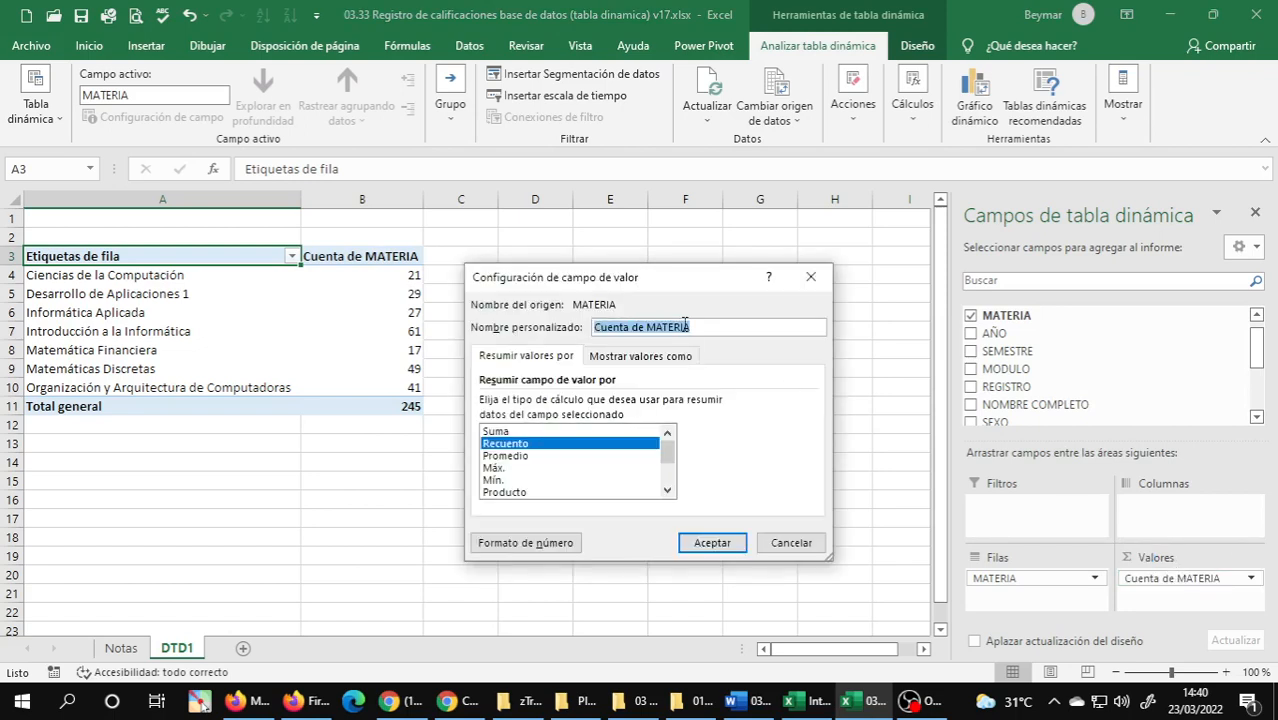
type("CANTI")
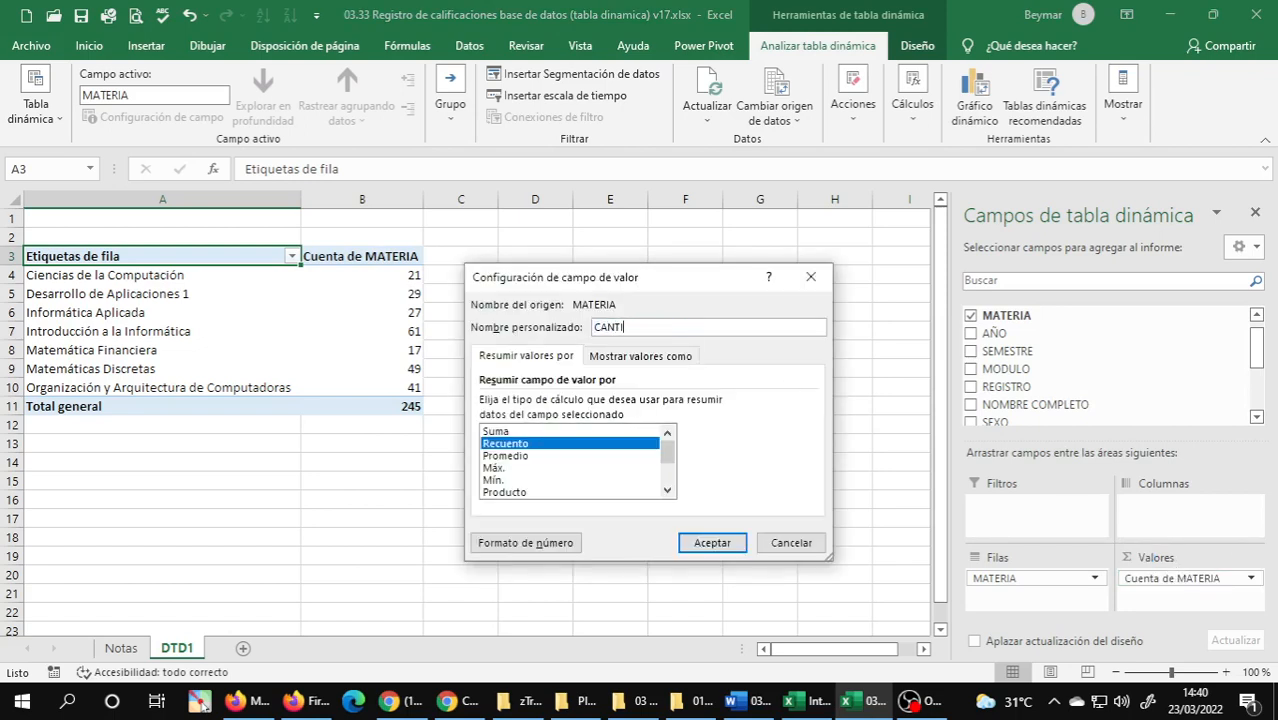
type("DAD ESTUDIANTES")
left_click(711, 542)
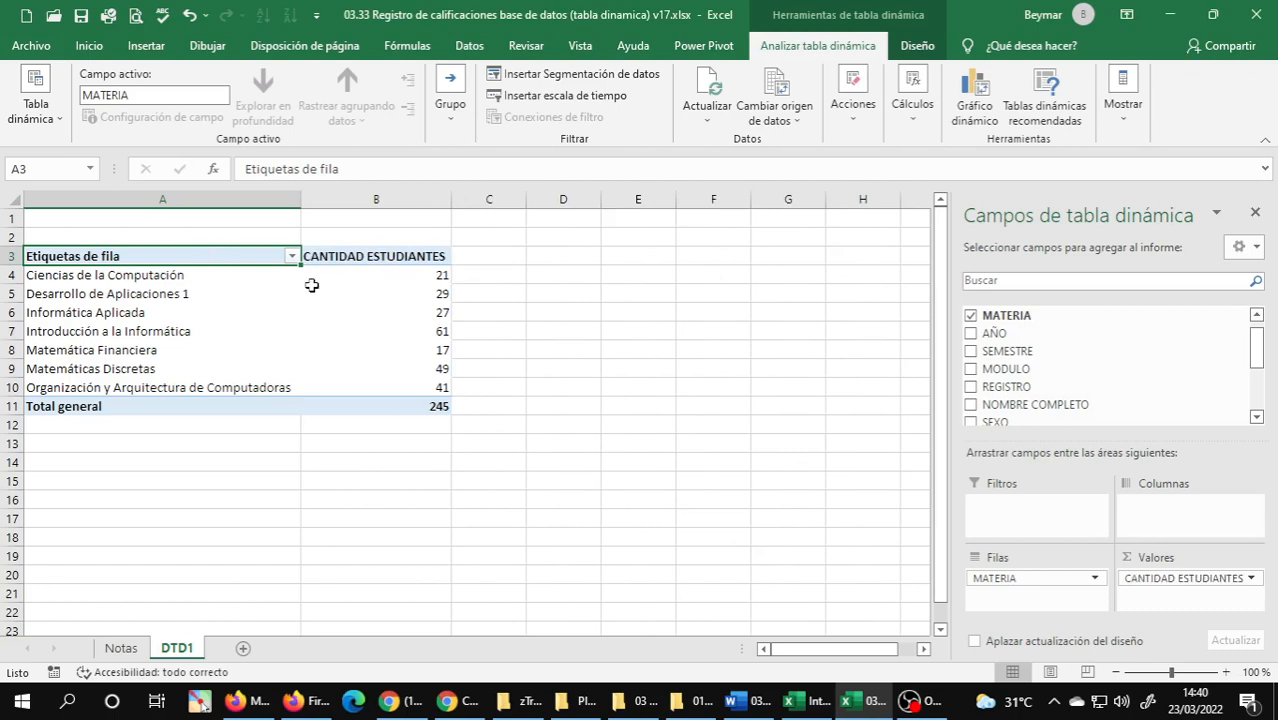
Rename the PivotTable's row labels header in cell A3 as MATERIA.
type("MATERI")
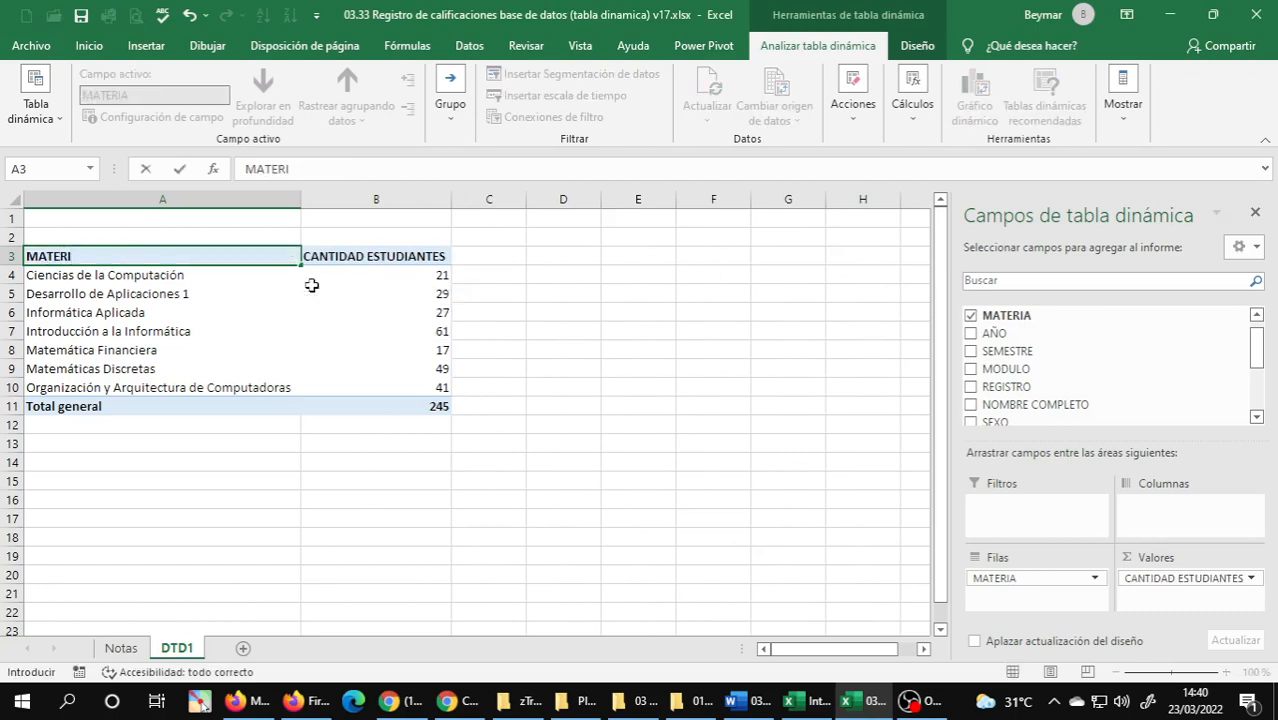
type("A")
key("Return")
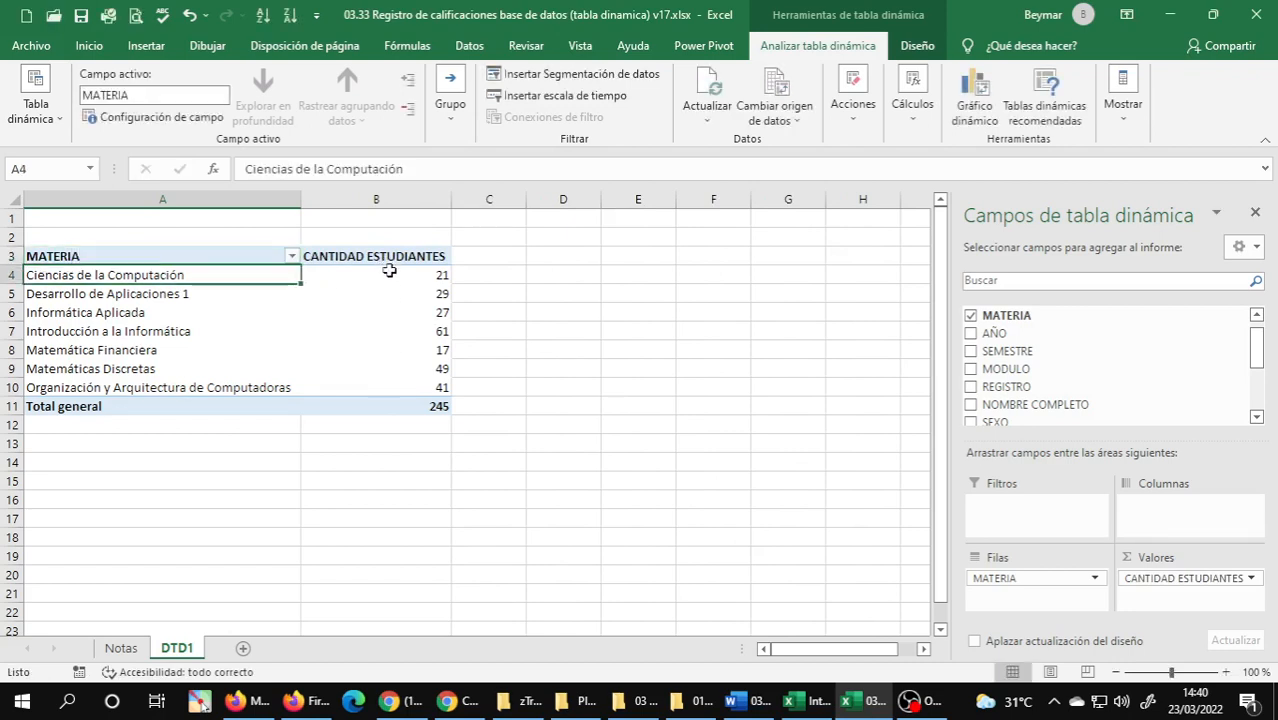
Center the CANTIDAD ESTUDIANTES column horizontally, from its header down to the Total general row.
left_click_drag(391, 257, 360, 404)
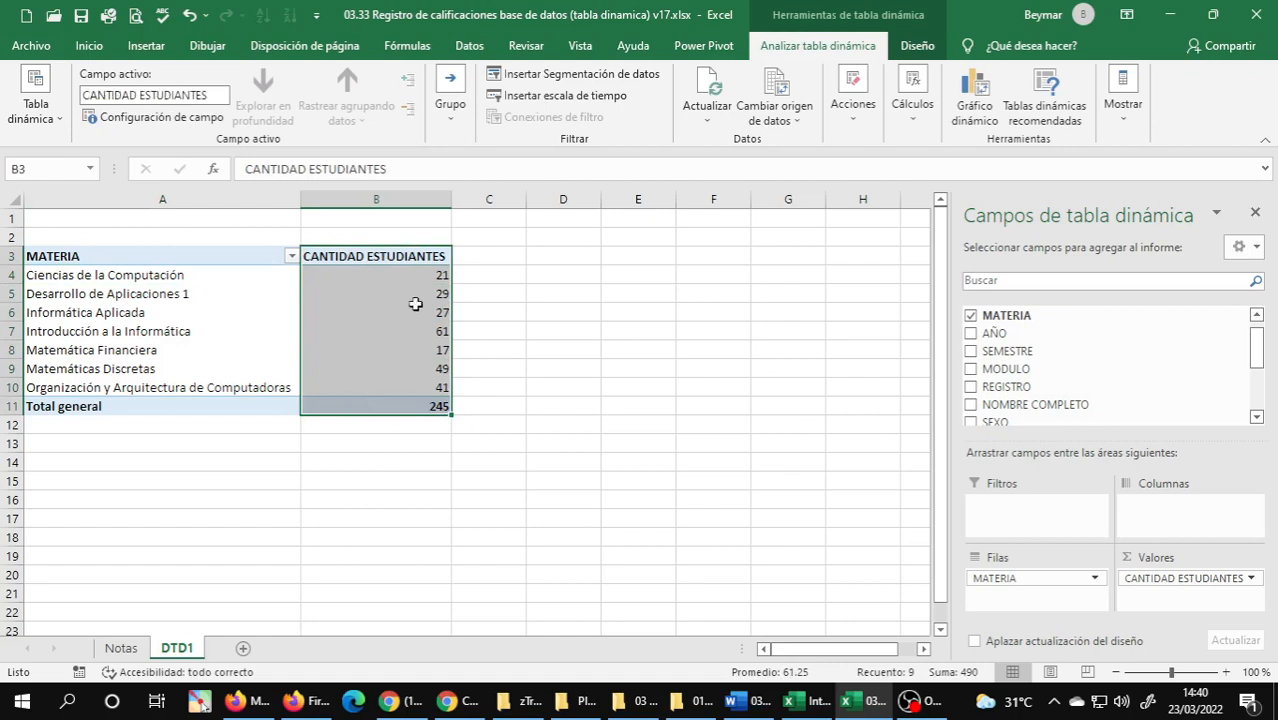
left_click(89, 46)
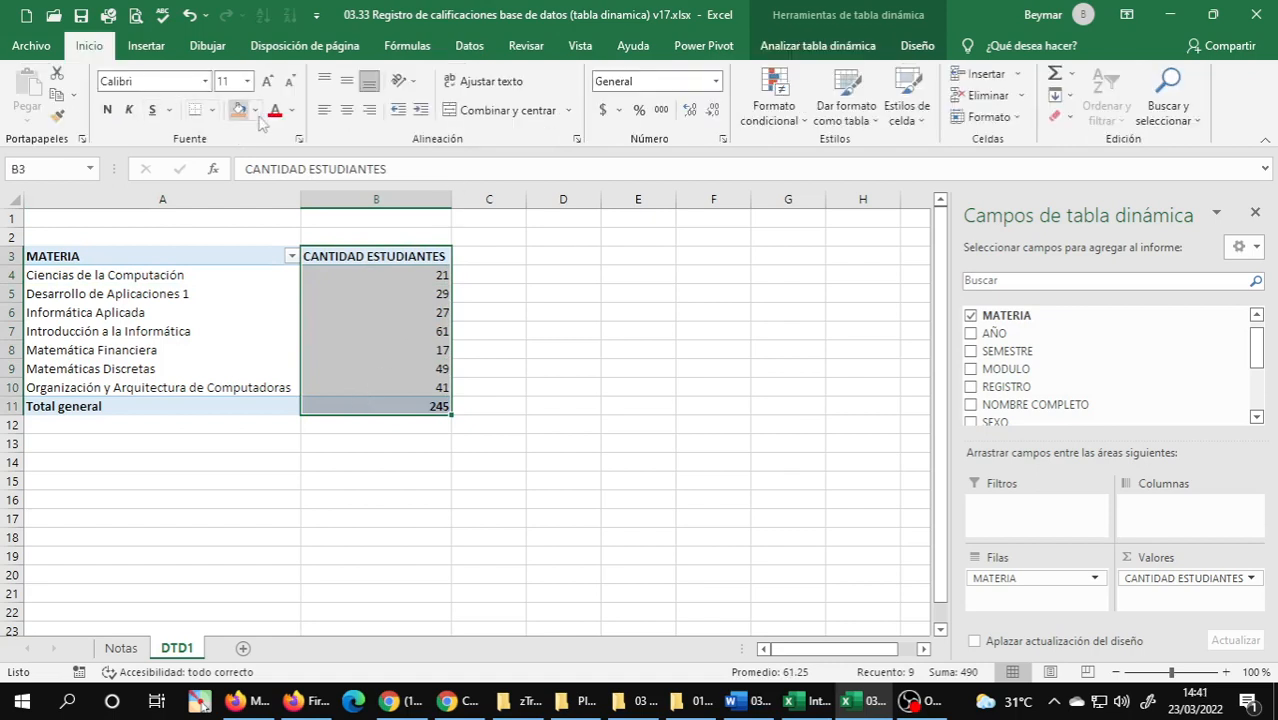
left_click(348, 111)
left_click(416, 366)
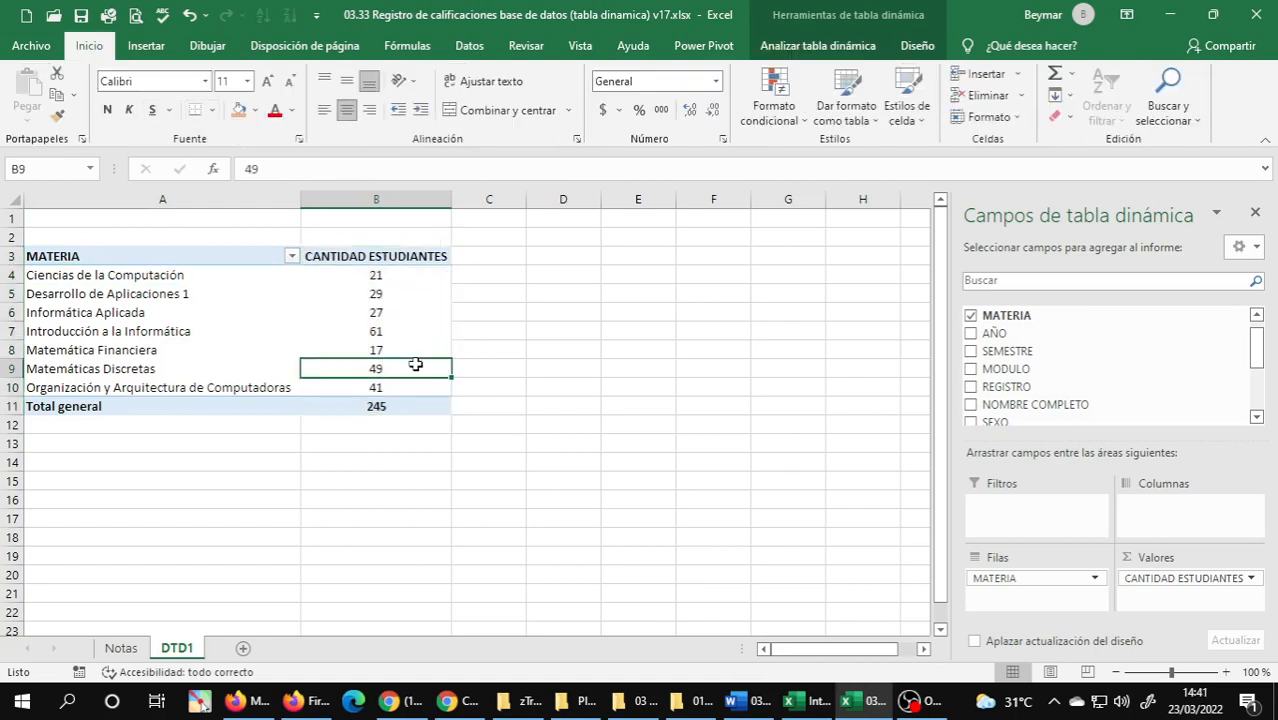
left_click(172, 316)
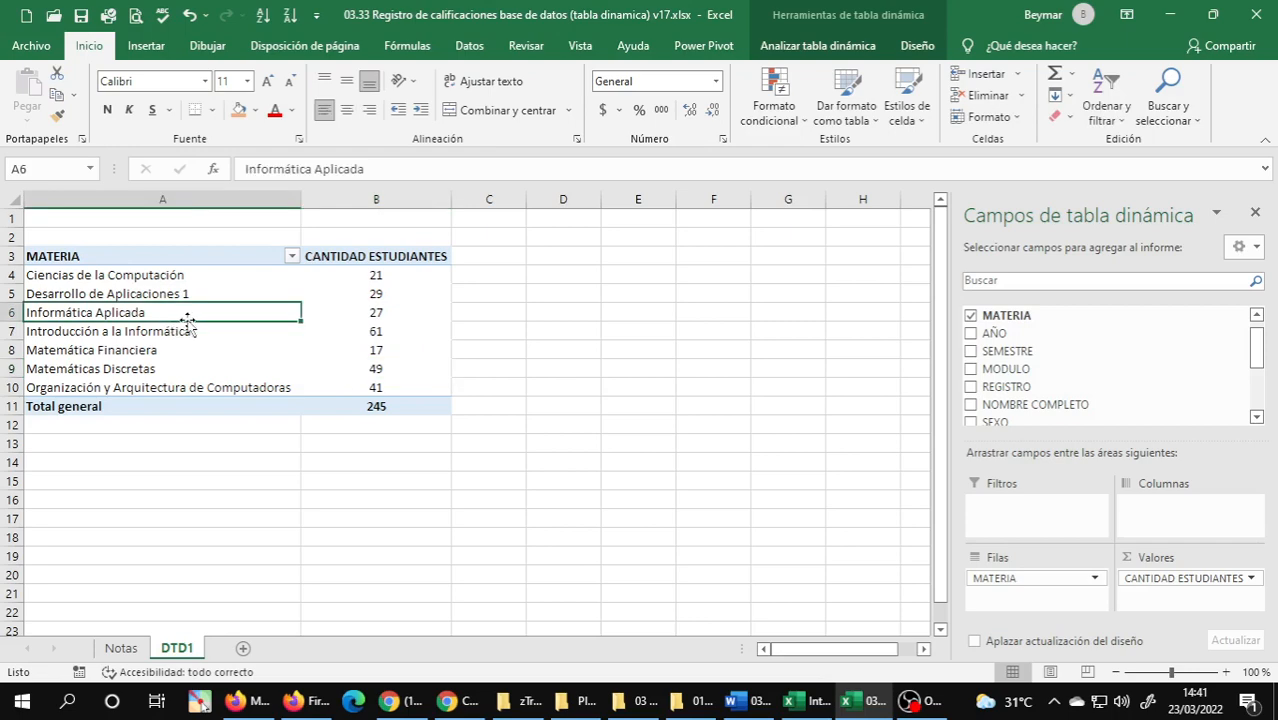
left_click(172, 293)
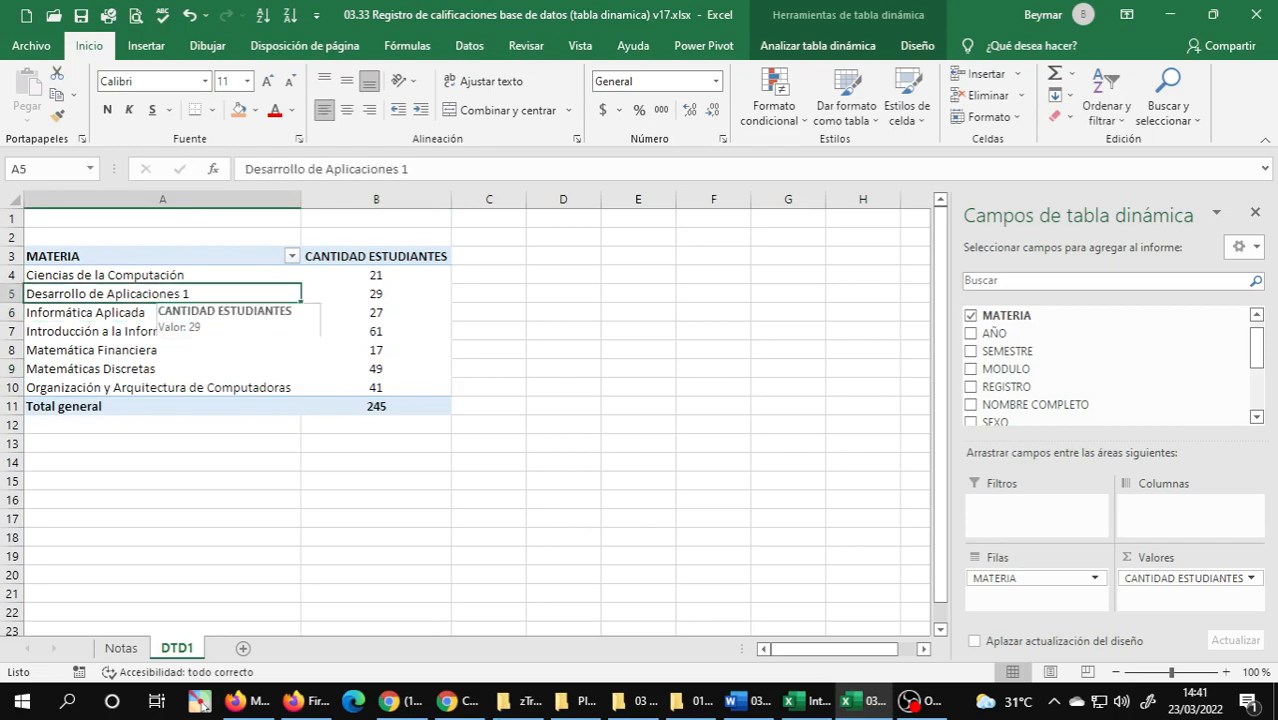
Check exercise 1 in the Word document, return to the Excel workbook and sort the PivotTable's MATERIA rows from Z to A.
left_click(745, 701)
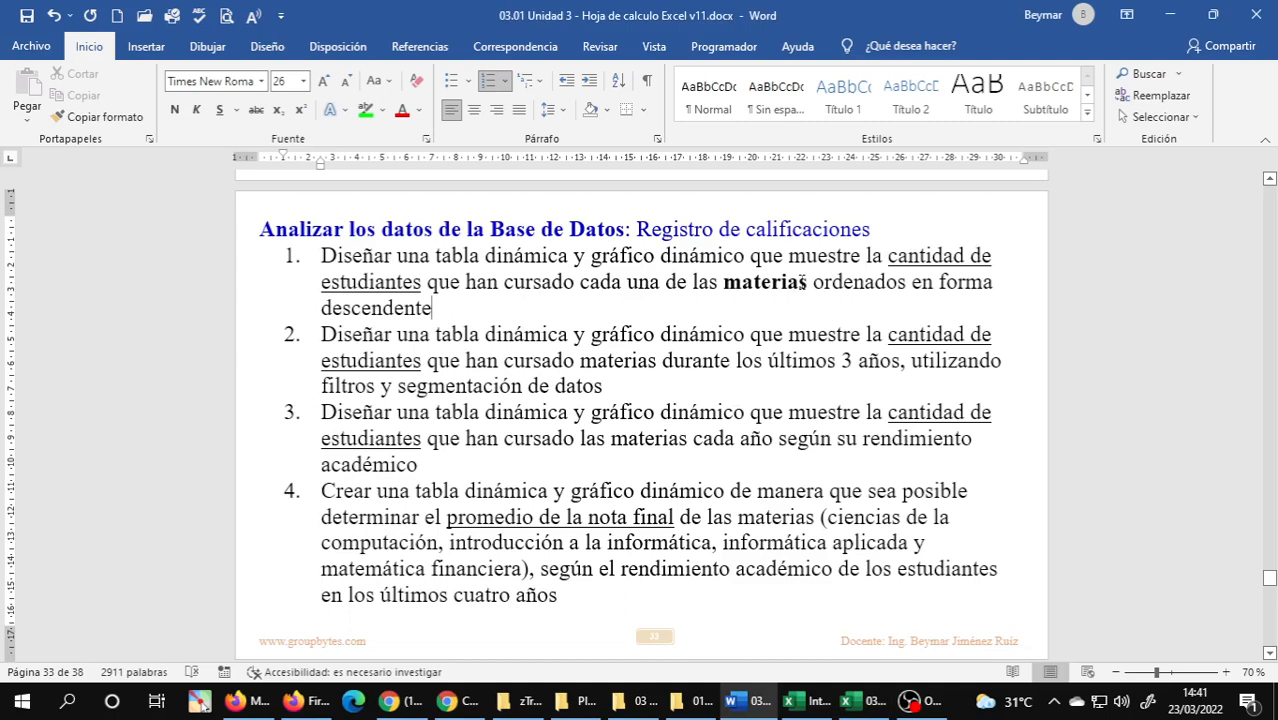
mouse_move(862, 701)
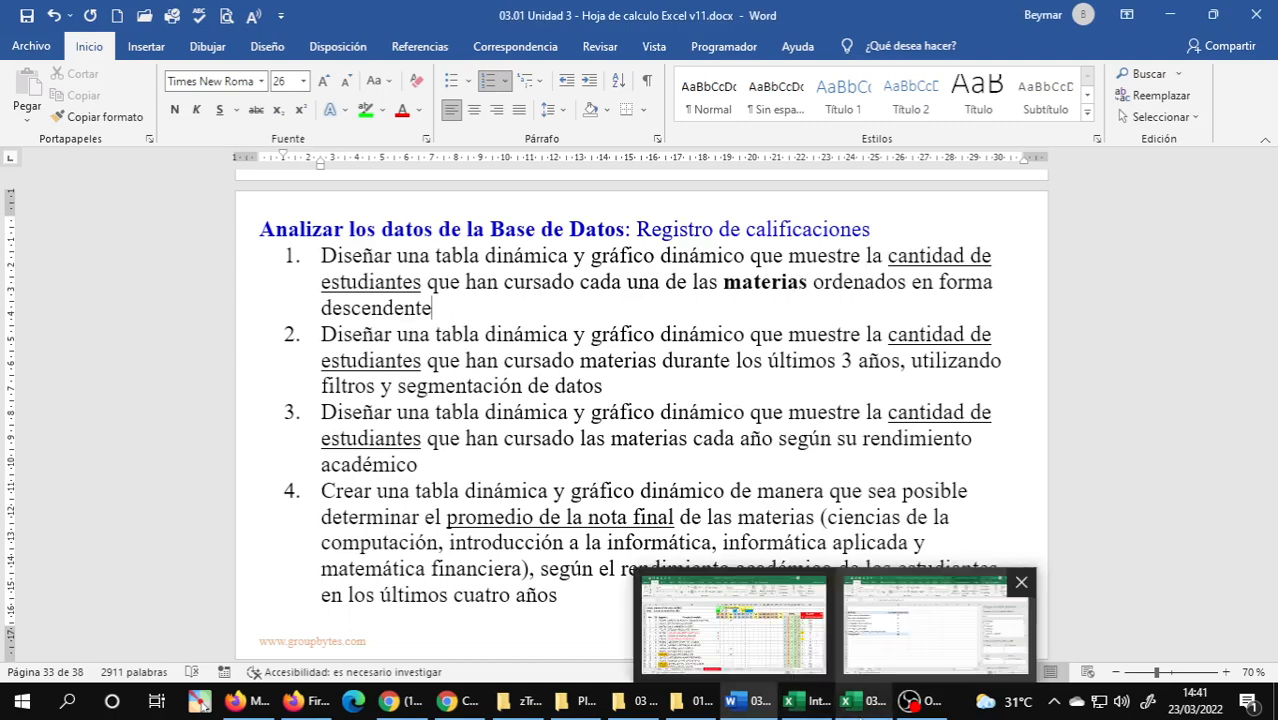
left_click(935, 622)
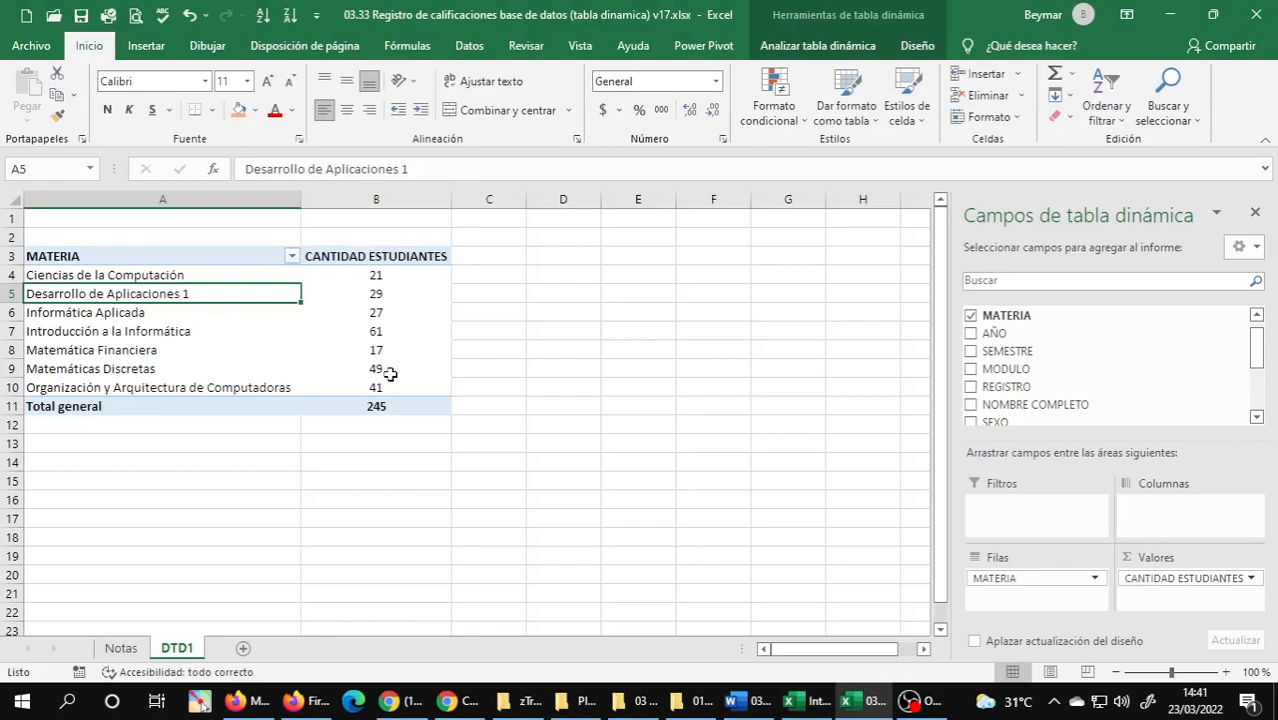
left_click(291, 256)
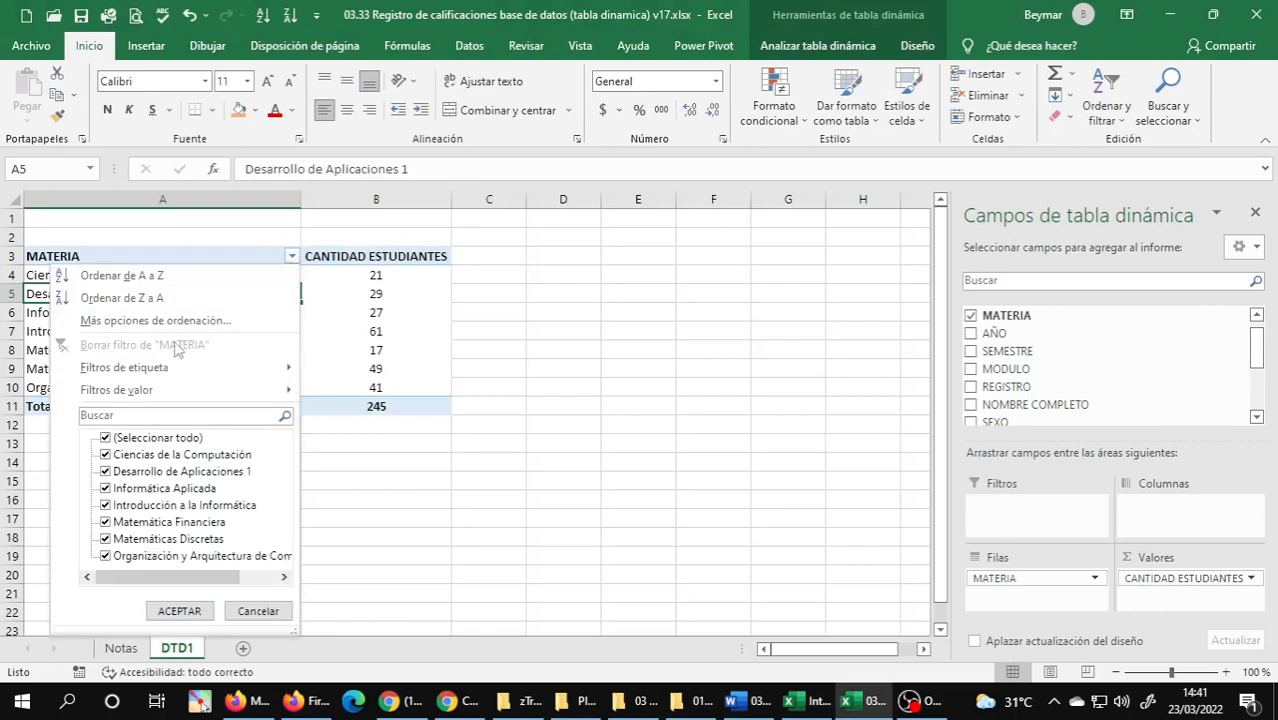
left_click(140, 297)
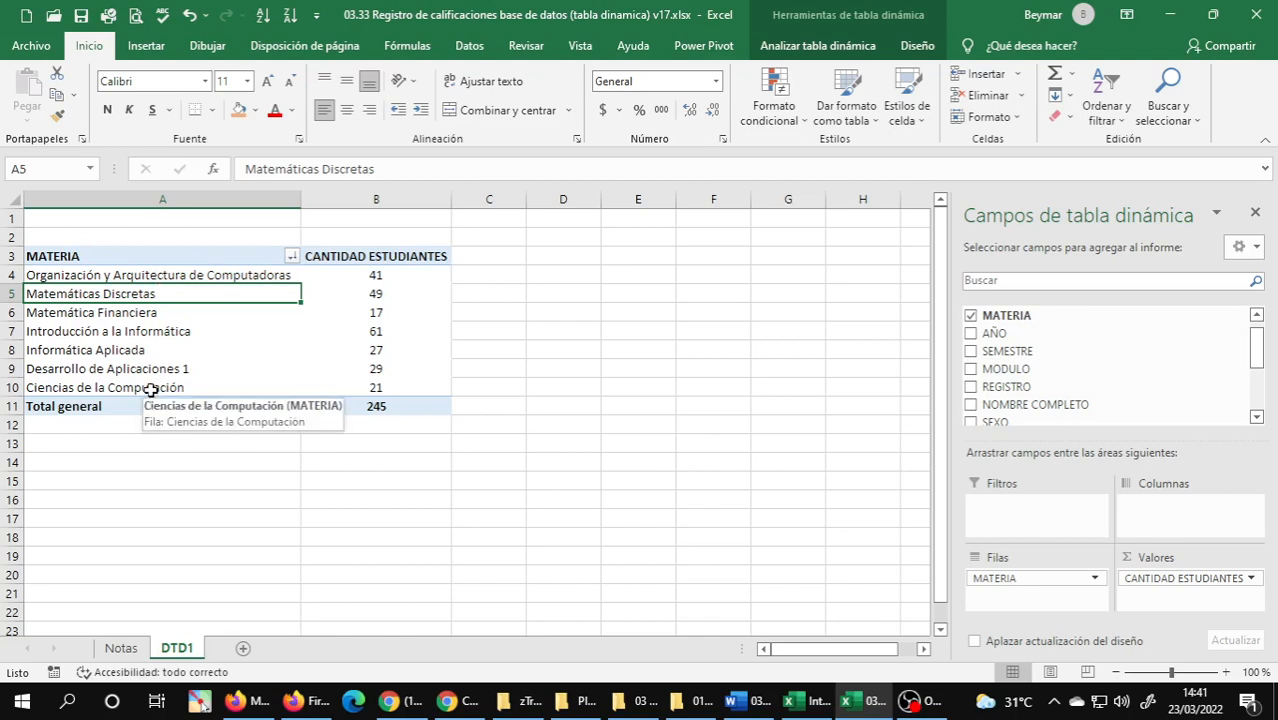
left_click(158, 313)
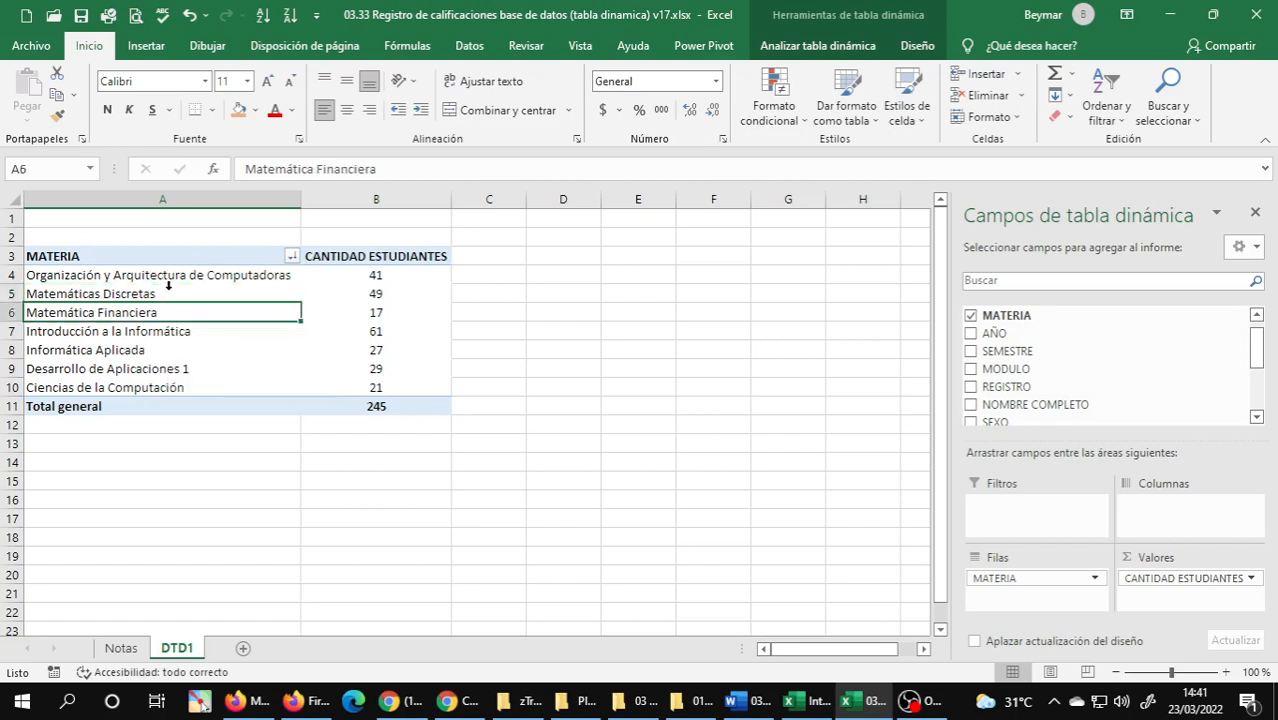
left_click(168, 290)
left_click(165, 296)
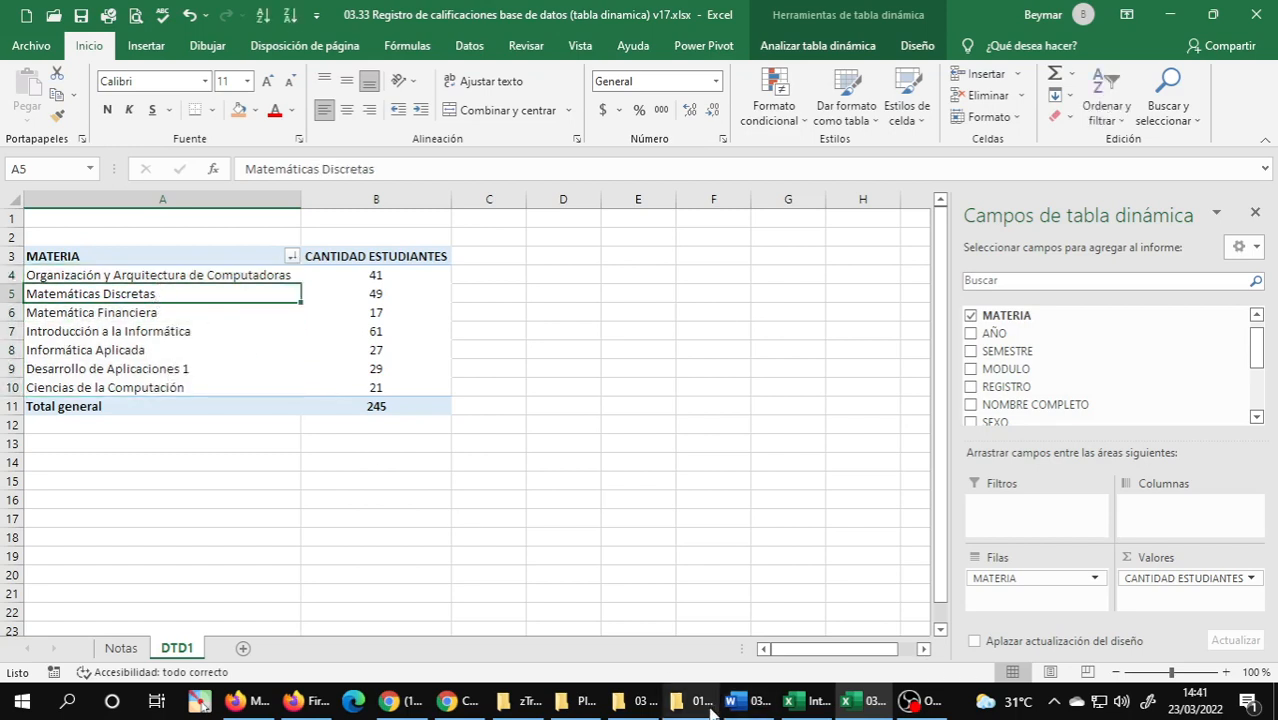
Switch to the Word document to reread exercise 1, and return to the Excel workbook to review the sorted subjects.
left_click(745, 706)
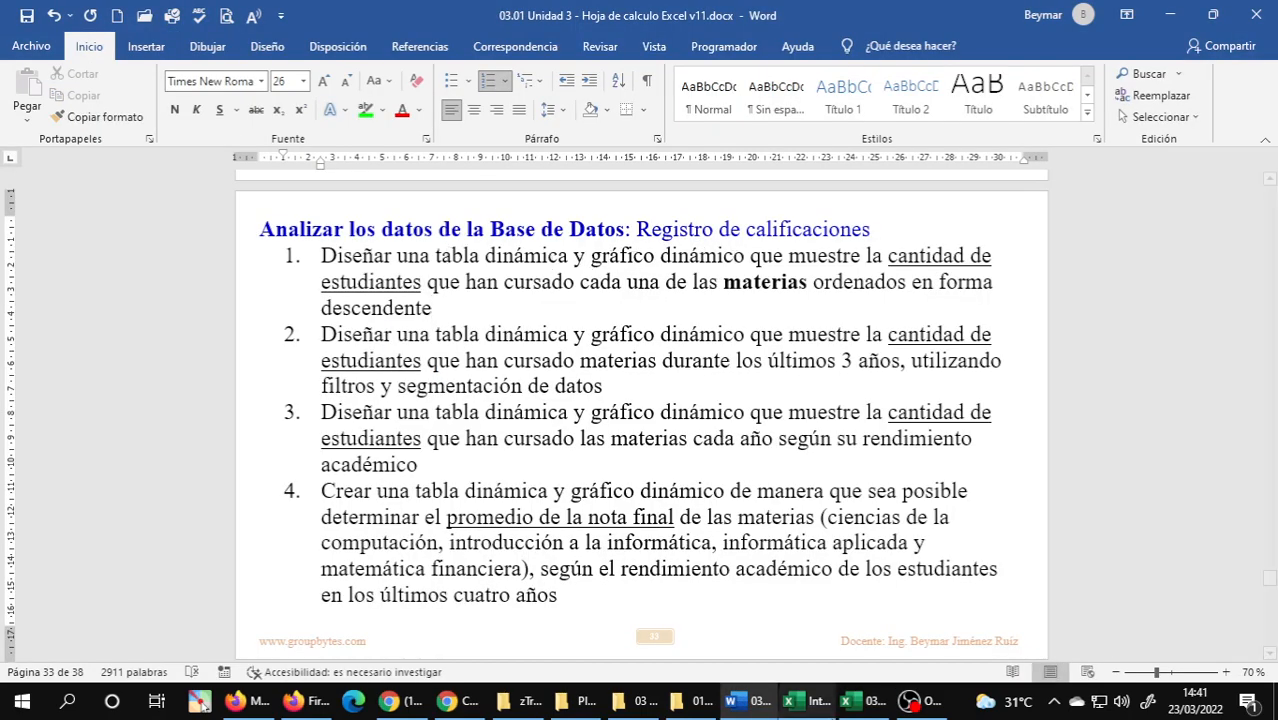
left_click(850, 707)
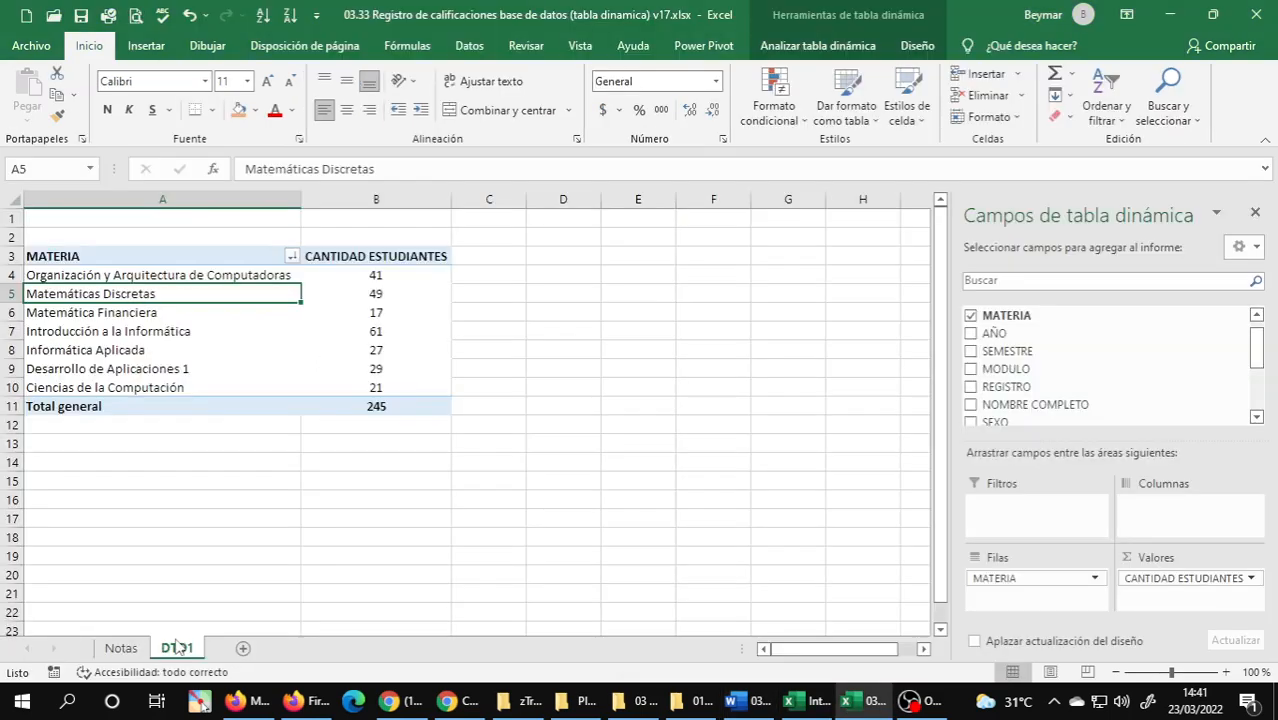
left_click(112, 337)
left_click(110, 351)
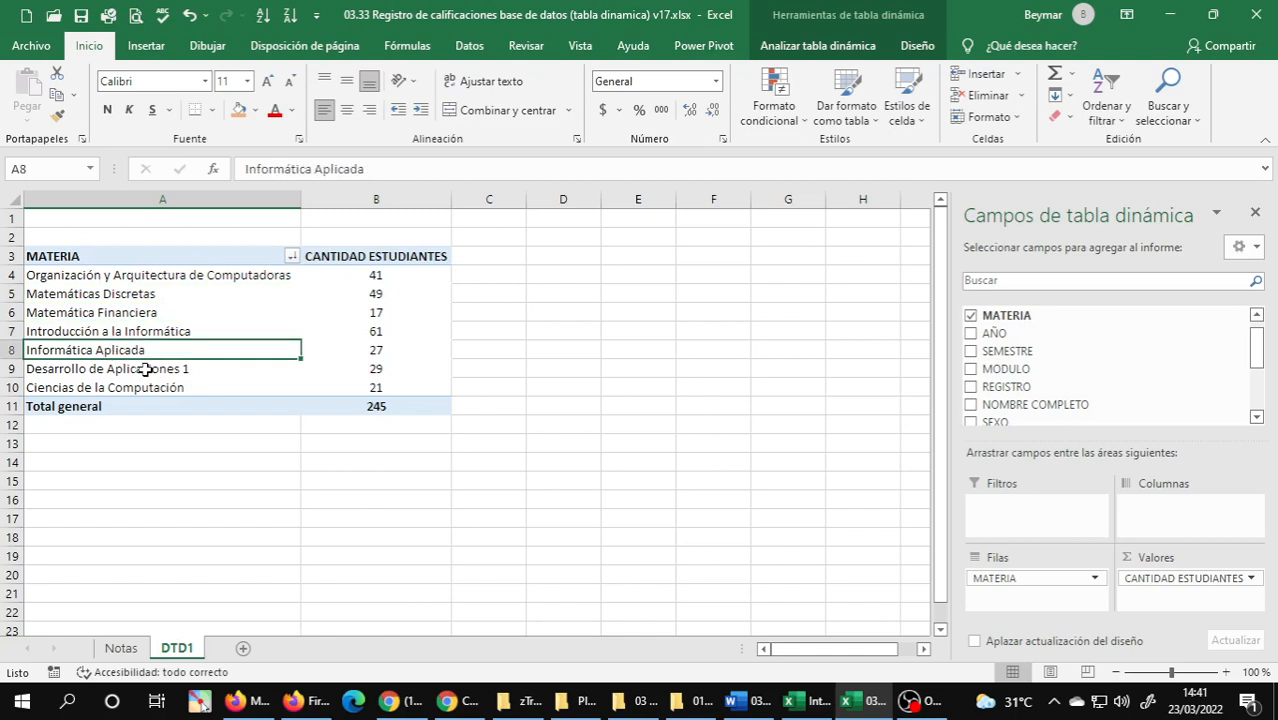
left_click(140, 369)
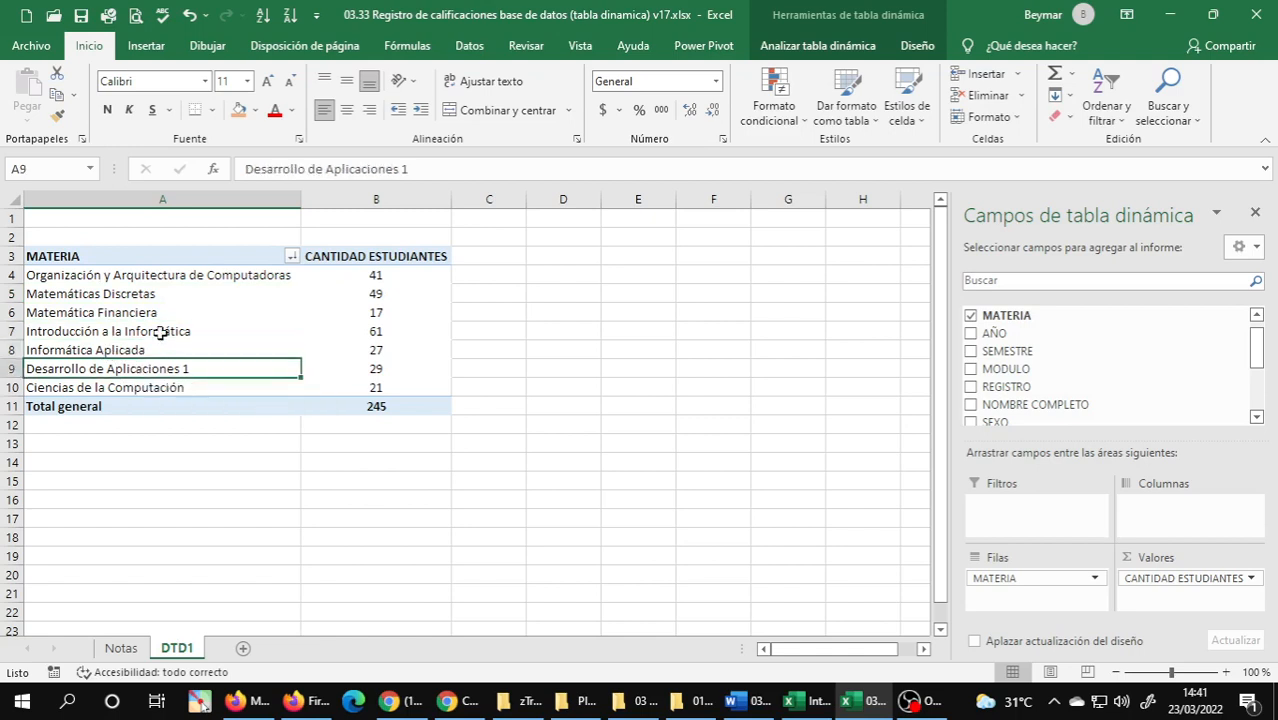
Insert a PivotChart of the clustered column type (Columnas agrupadas) based on the MATERIA PivotTable.
left_click(160, 333)
left_click(145, 46)
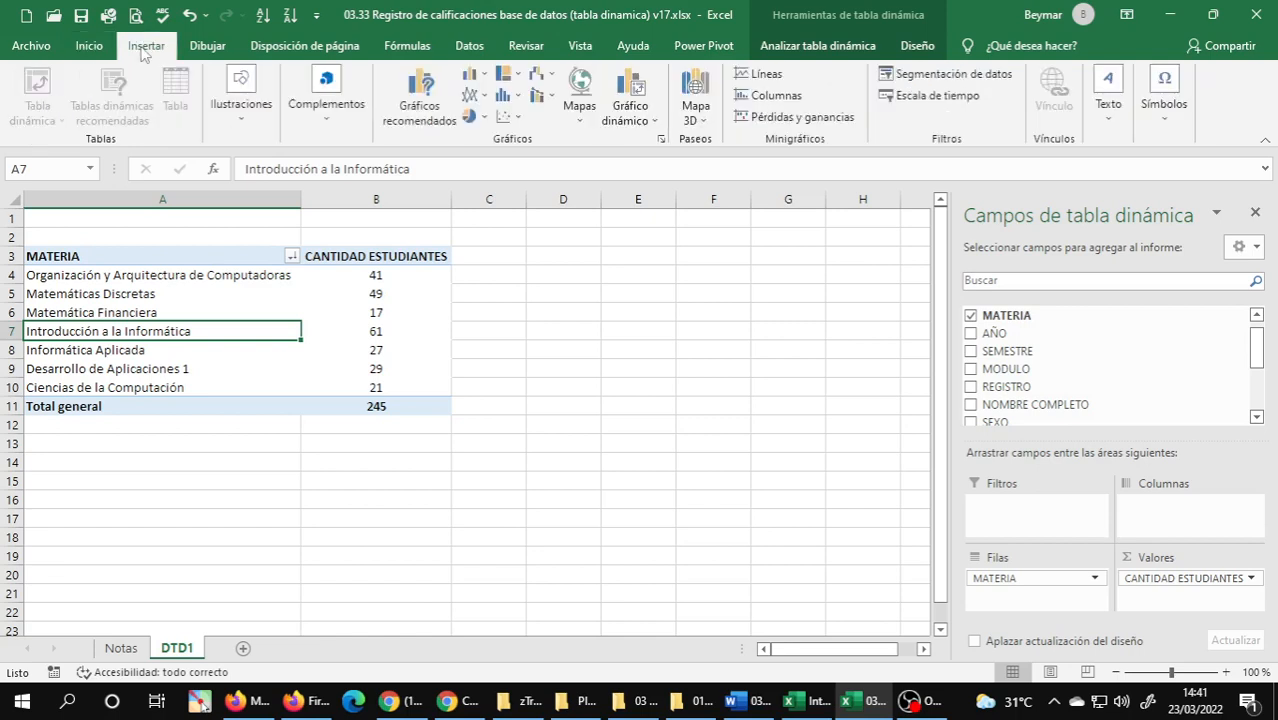
left_click(641, 105)
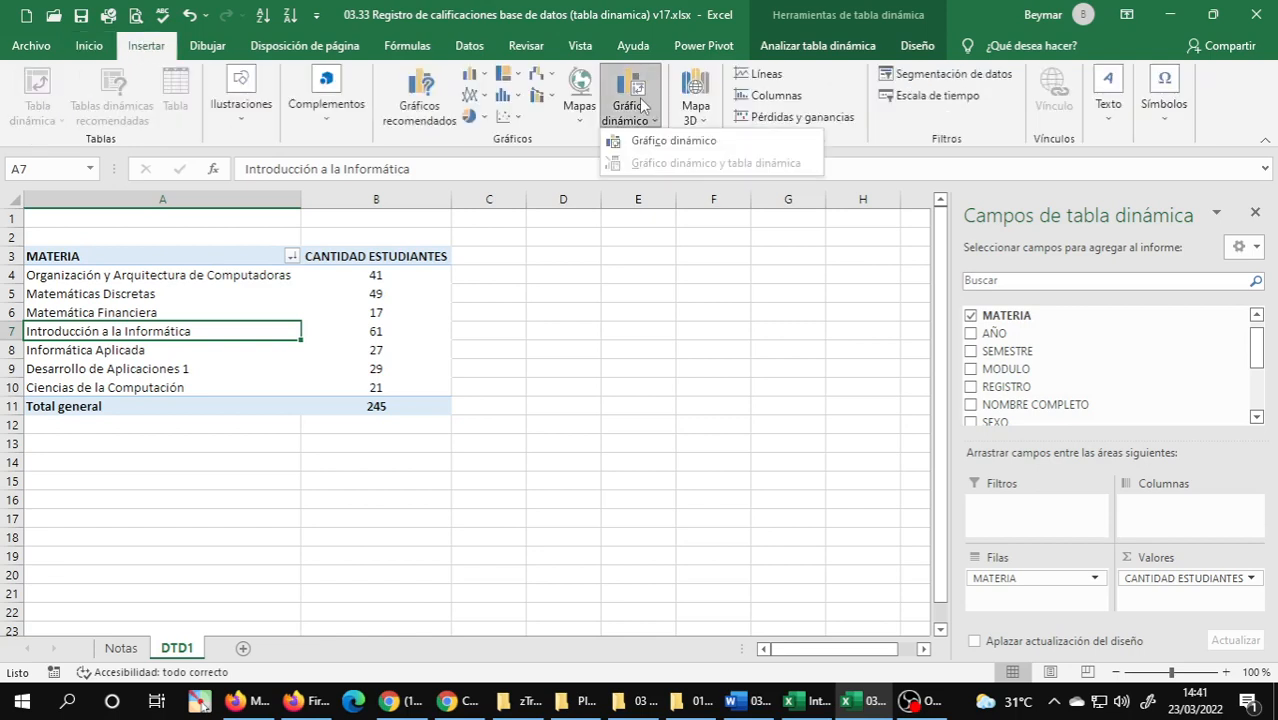
left_click(646, 143)
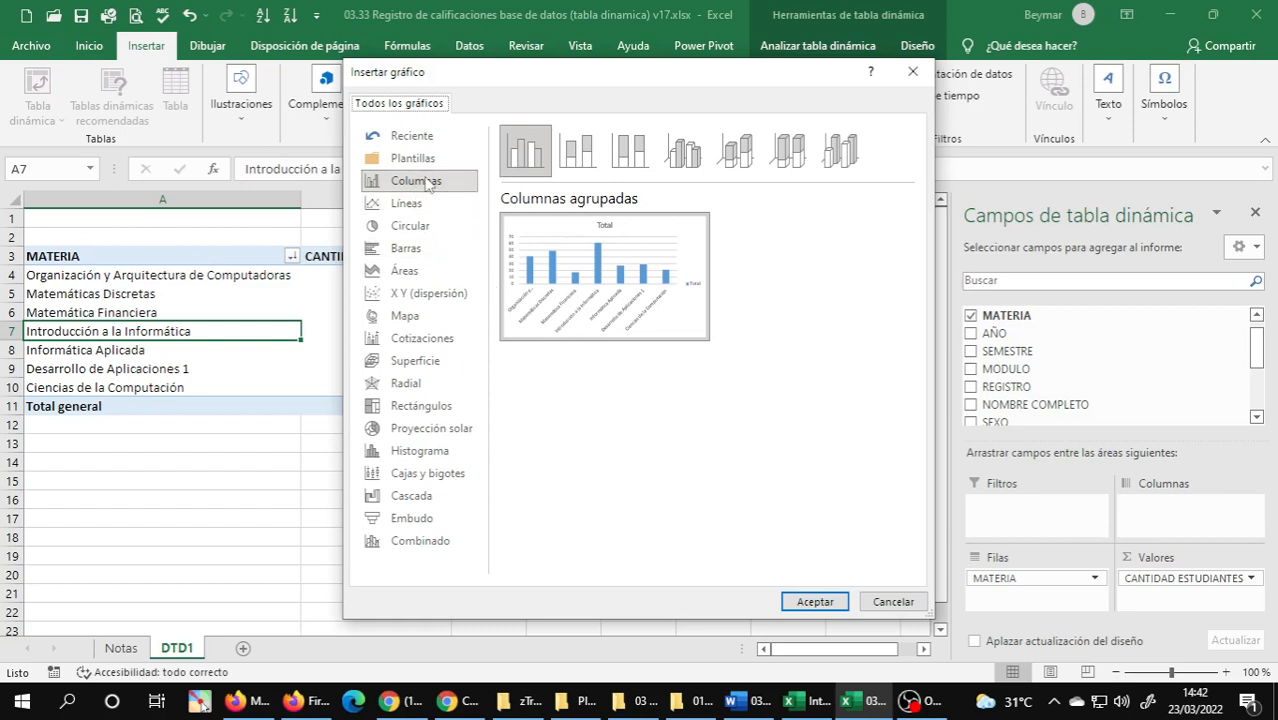
mouse_move(545, 266)
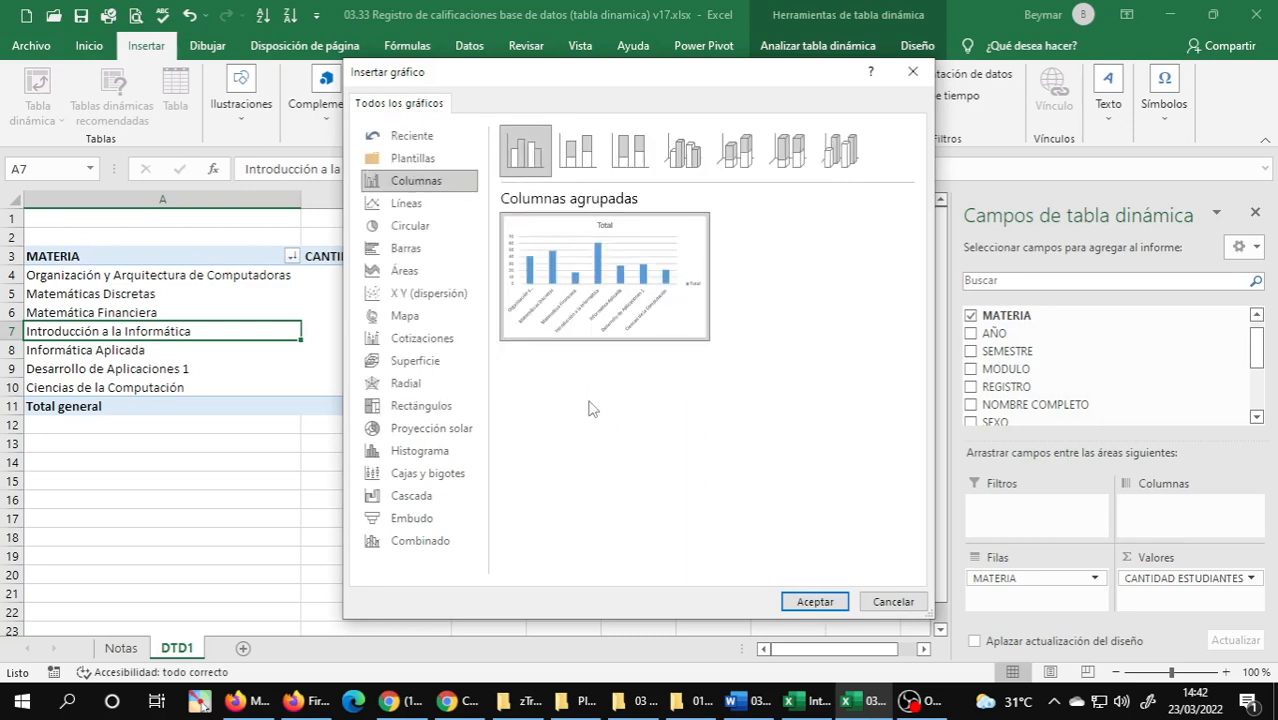
left_click(815, 602)
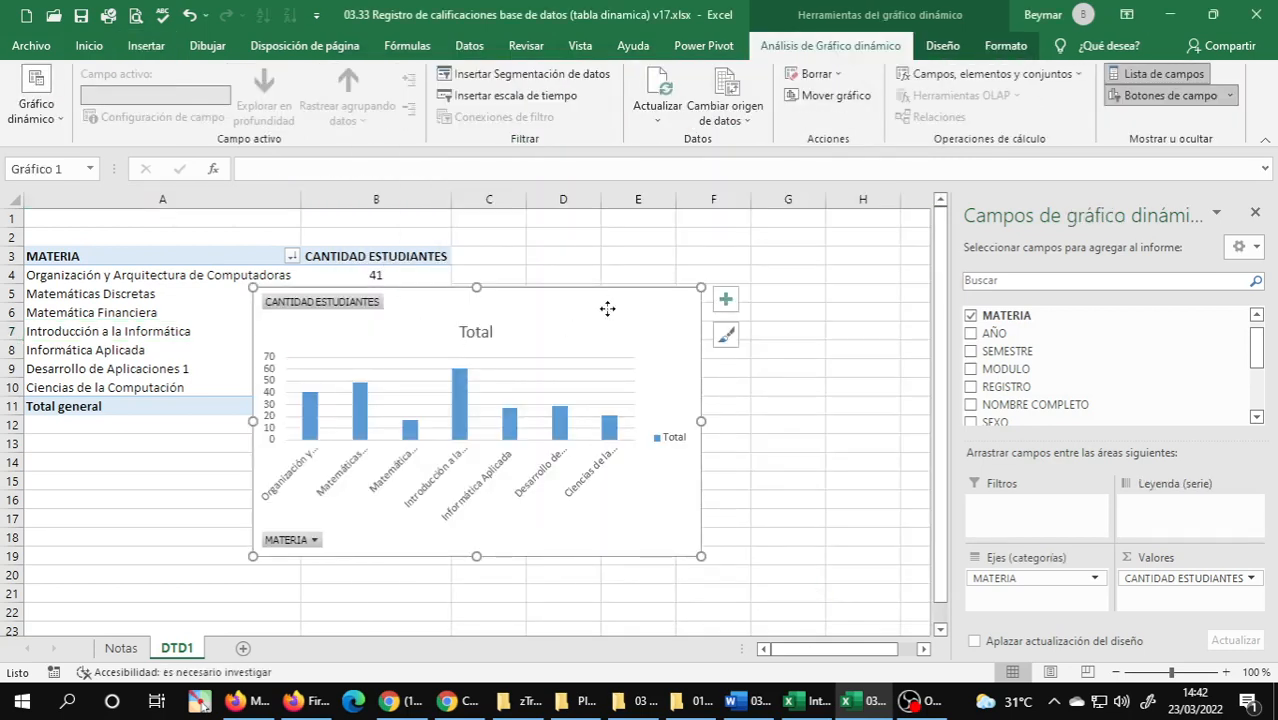
Move the PivotChart directly below the PivotTable, starting at about row 13 in column A.
left_click_drag(608, 308, 579, 427)
left_click_drag(675, 428, 337, 455)
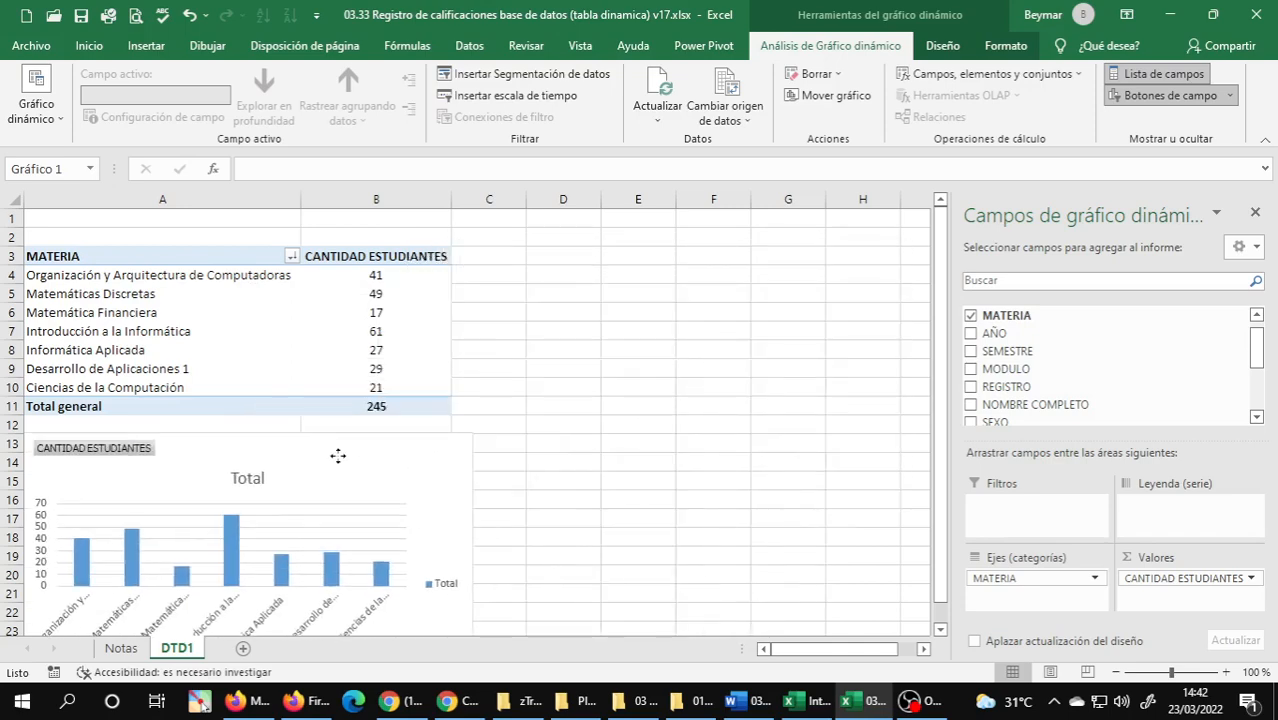
scroll(390, 420, "down", 3)
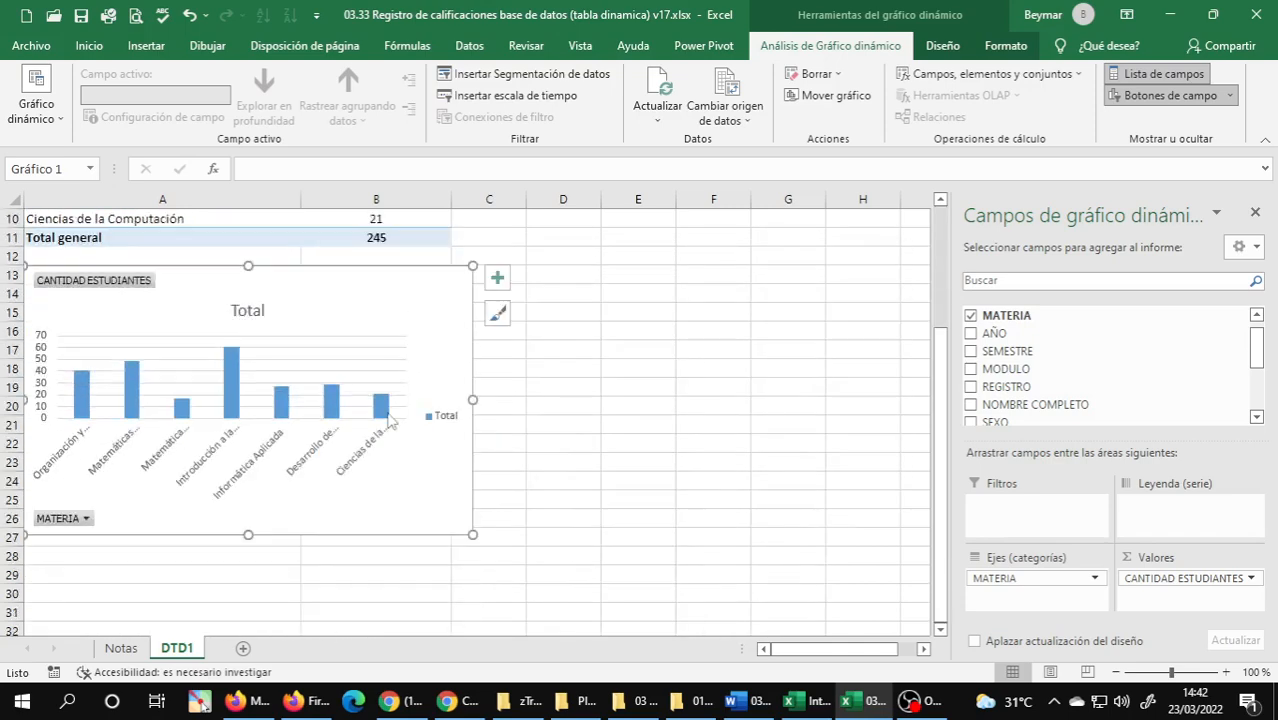
scroll(388, 420, "up", 1)
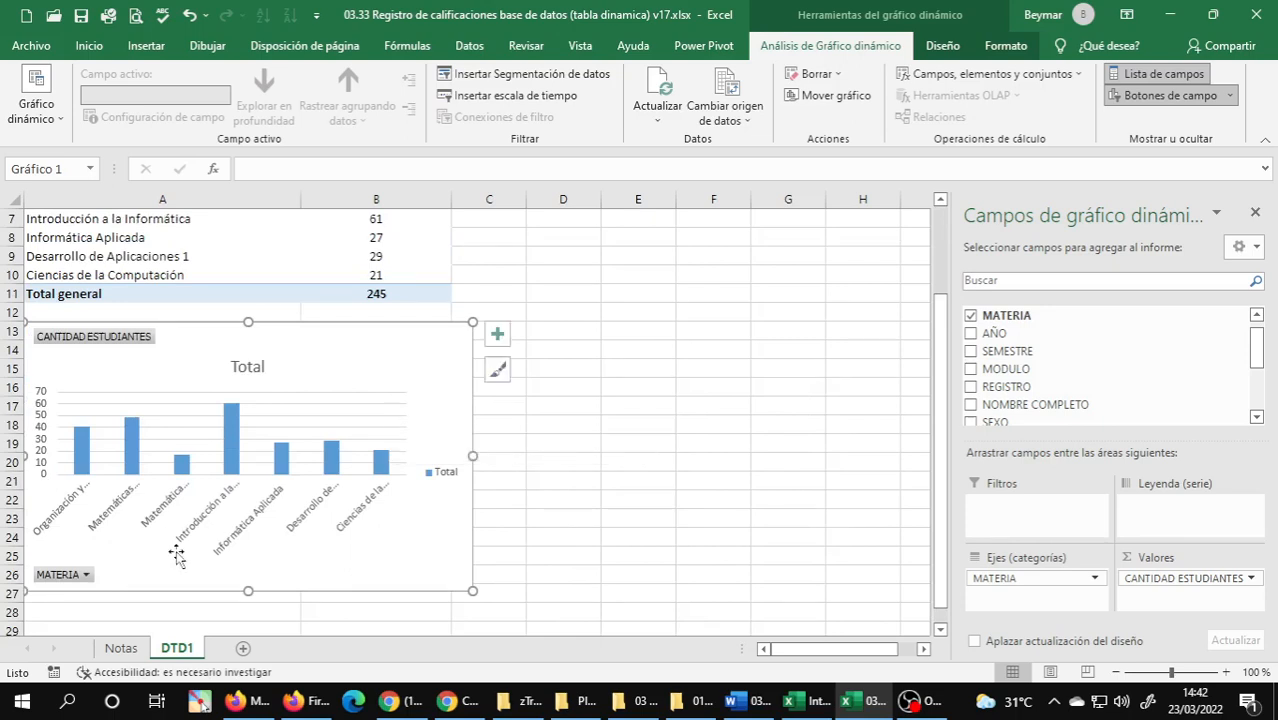
Move the PivotChart to a new chart sheet named GTD1.
right_click(401, 336)
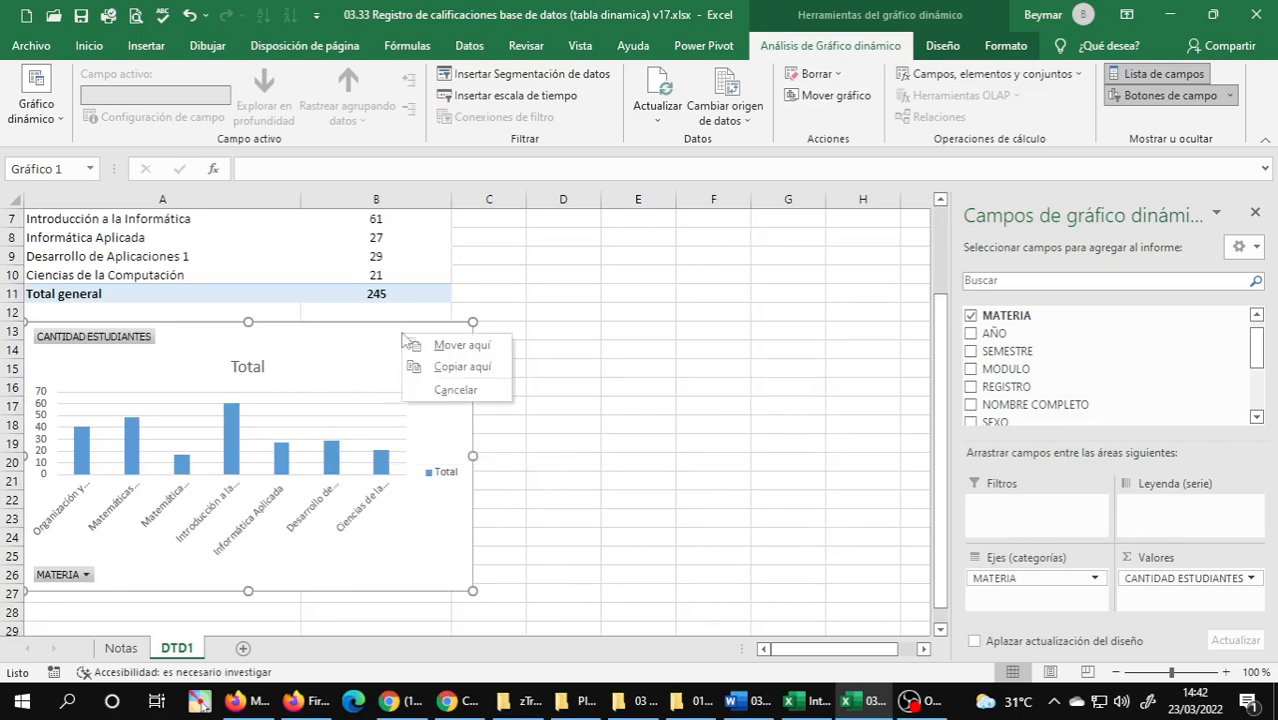
left_click(365, 336)
right_click(365, 336)
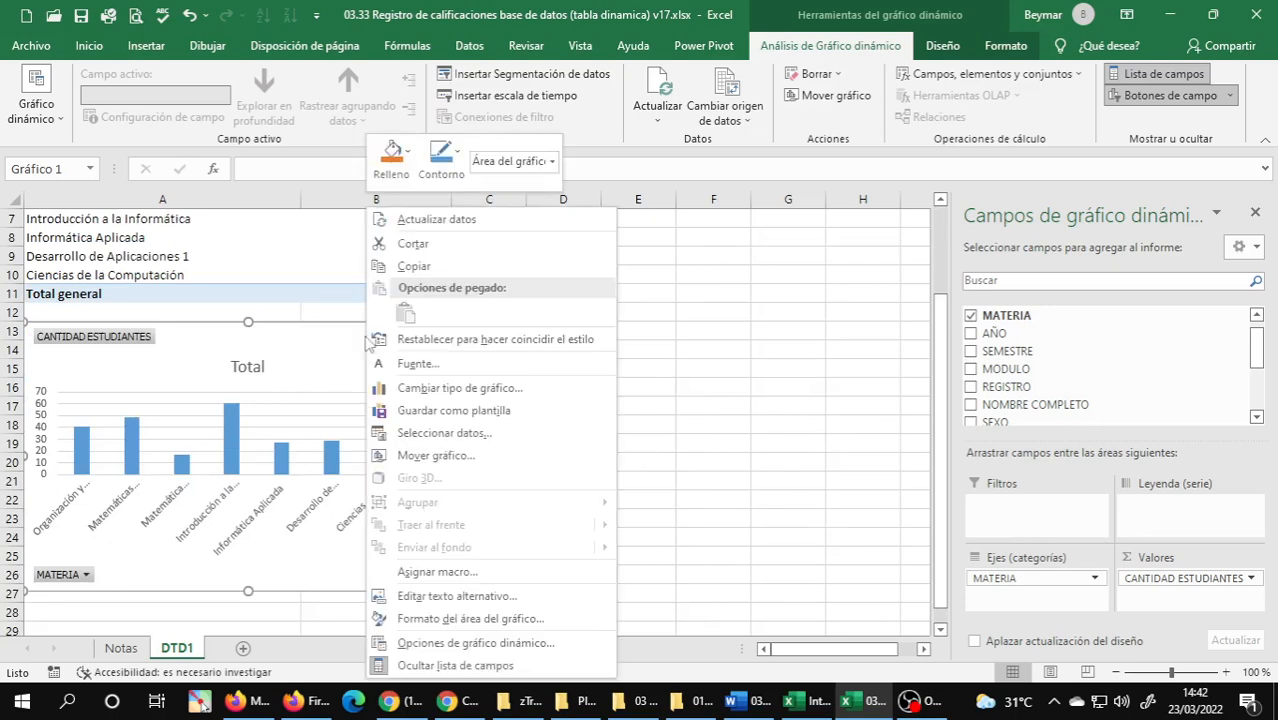
left_click(424, 458)
left_click(433, 425)
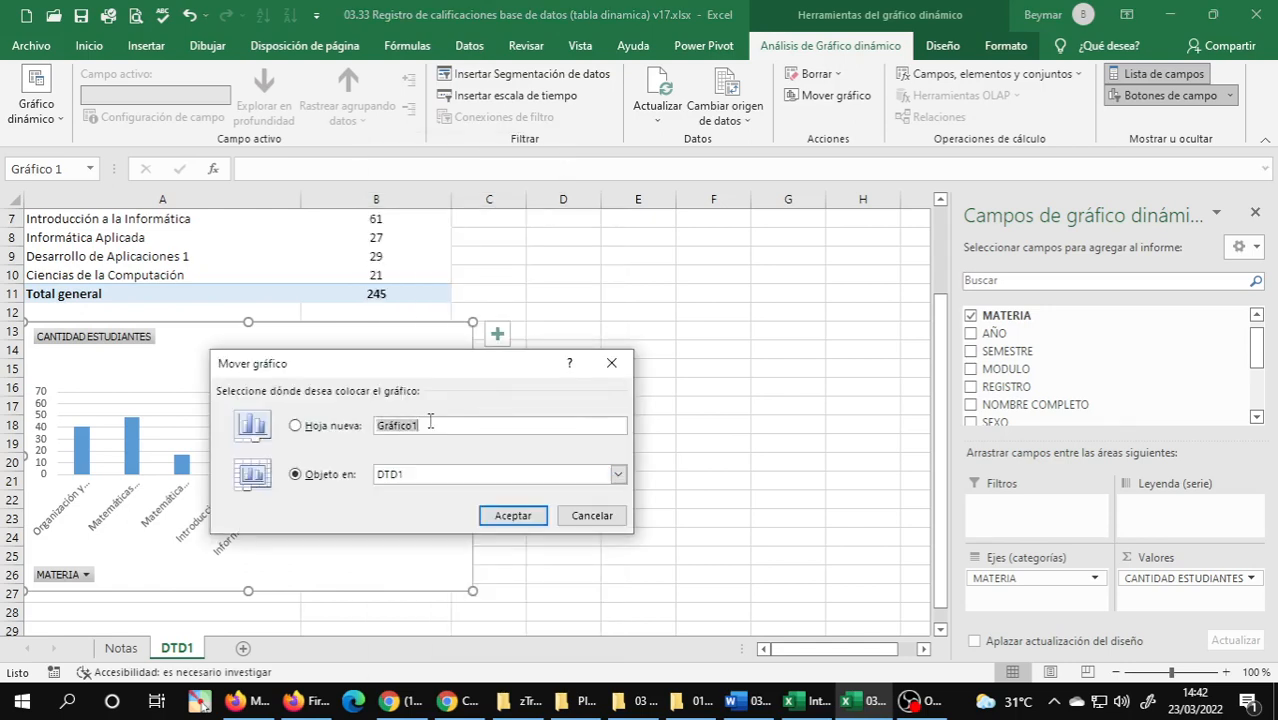
double_click(456, 422)
type("g")
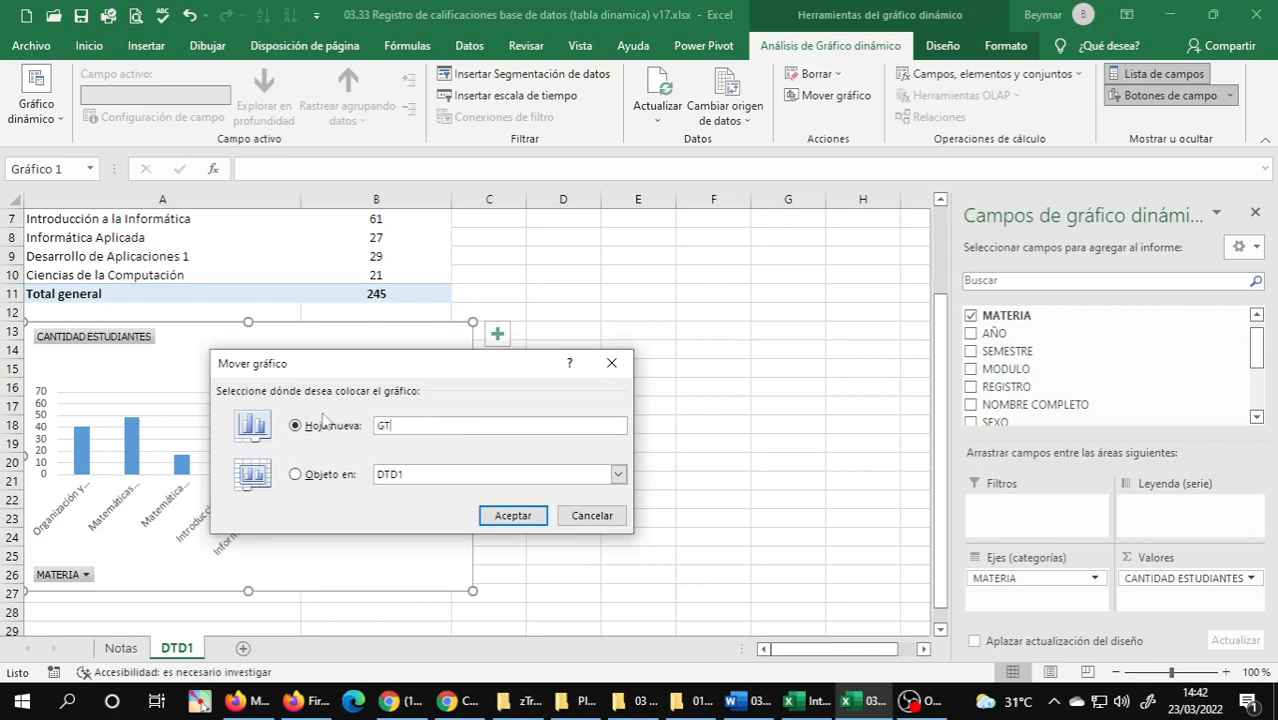
key("Return")
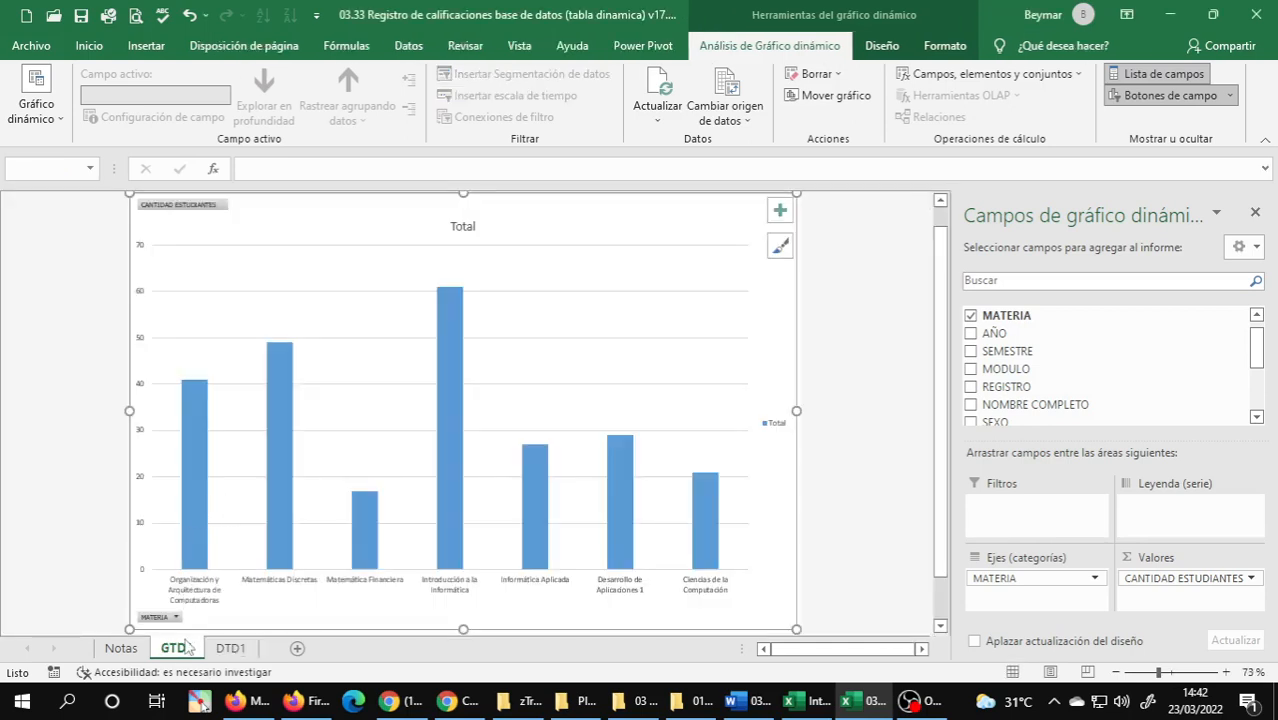
Reorder the sheets so GTD1 comes after DTD1, and display the chart on GTD1.
left_click_drag(186, 641, 286, 650)
left_click(177, 649)
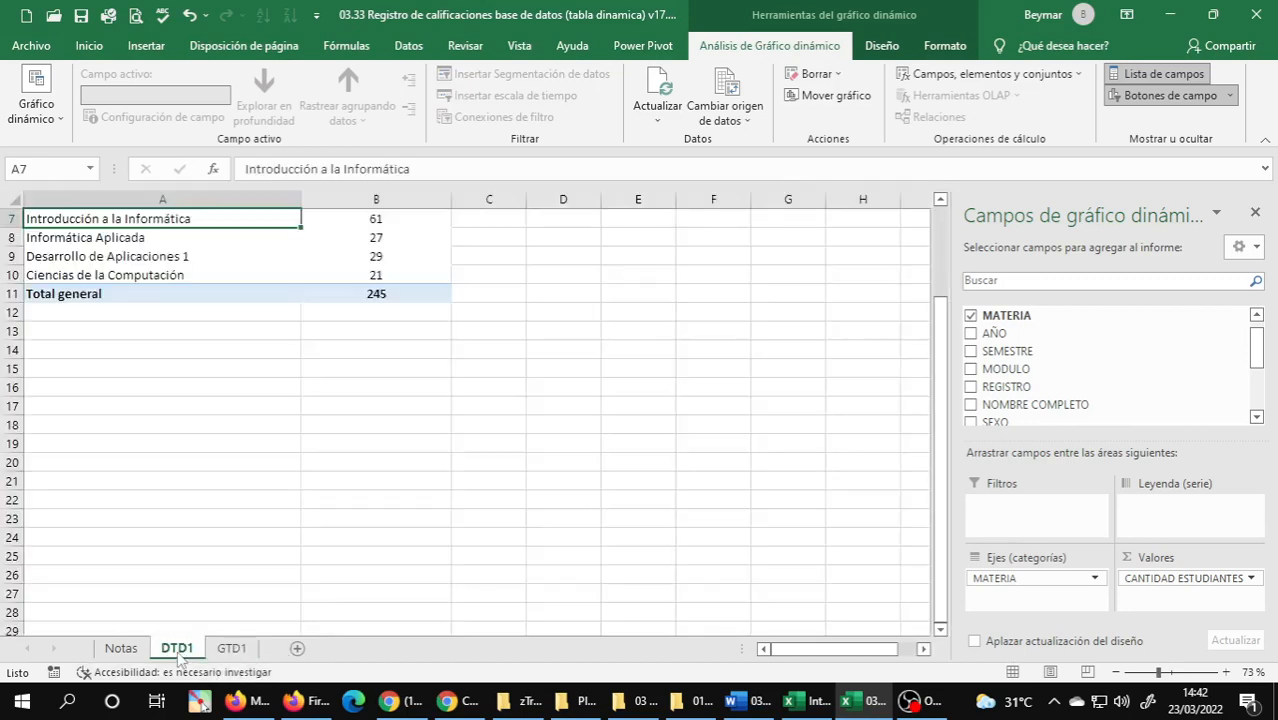
left_click(229, 651)
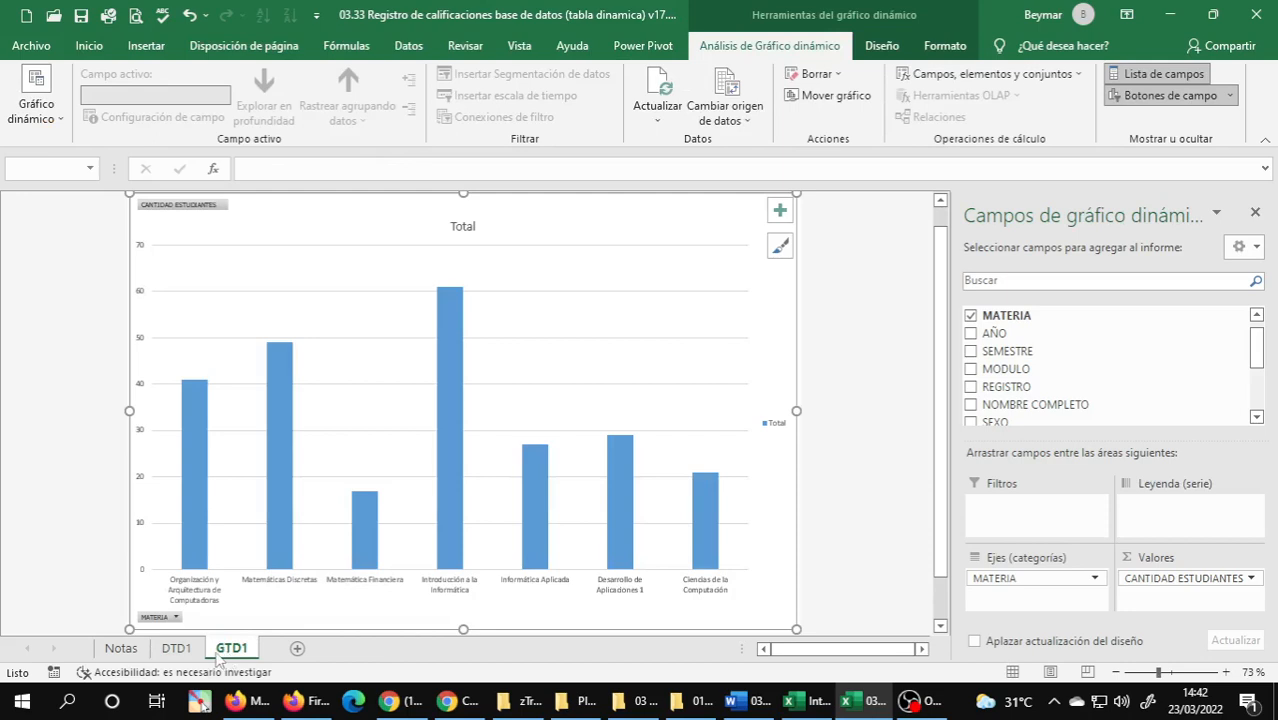
Return to sheet DTD1 and review the MATERIA PivotTable.
left_click(177, 649)
scroll(171, 262, "up", 2)
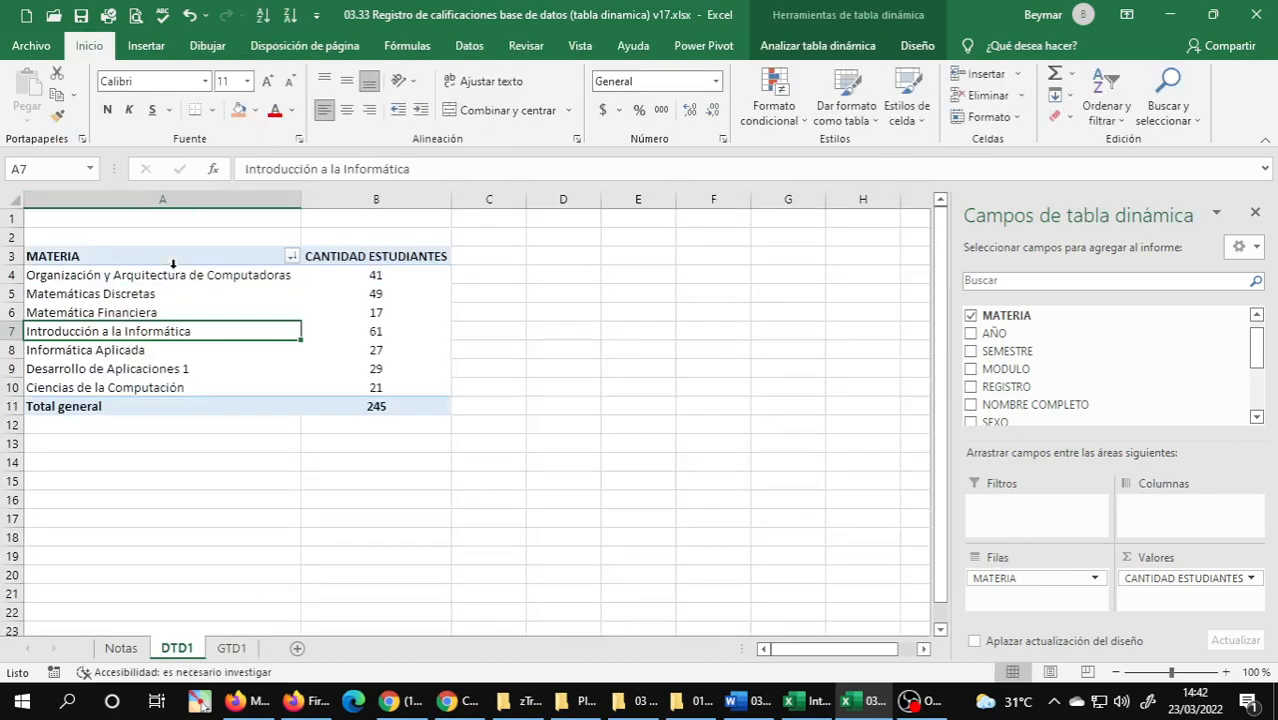
scroll(103, 365, "down", 1)
scroll(128, 297, "up", 1)
left_click(128, 297)
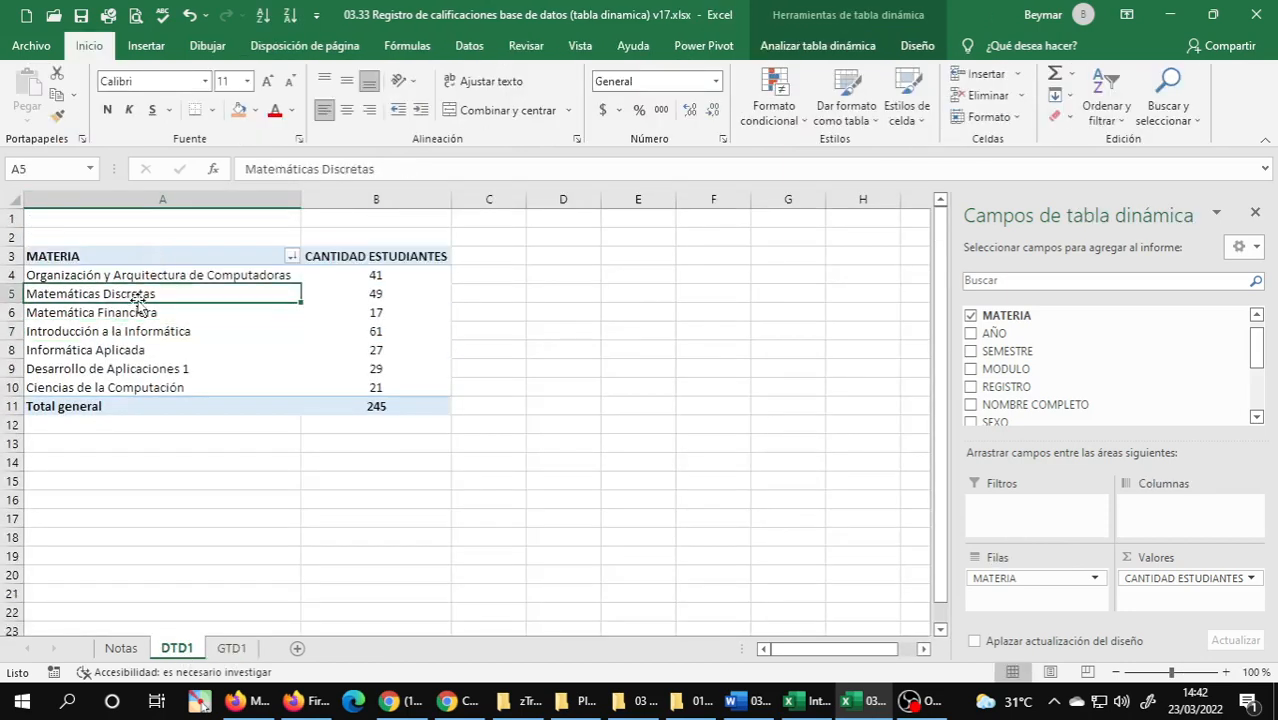
On chart sheet GTD1, change the PivotChart title to CANTIDAD DE ESTUDIANTES POR MATERIA.
left_click(231, 649)
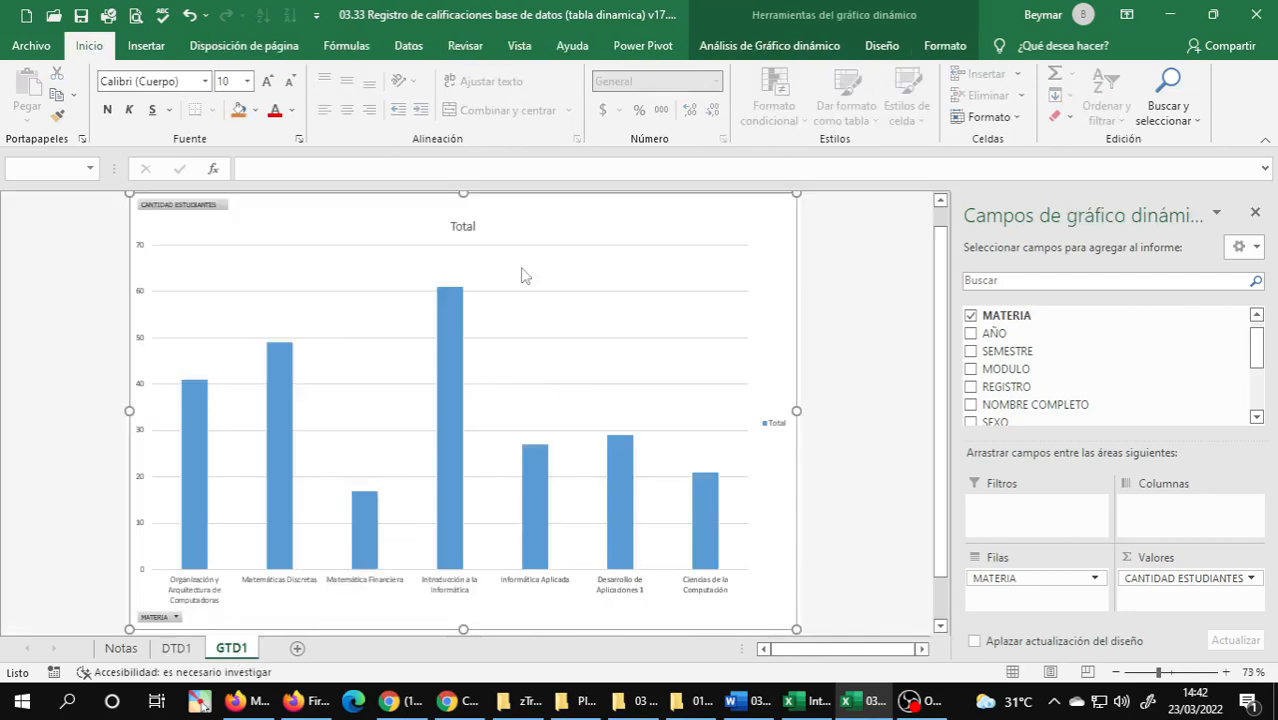
left_click(463, 228)
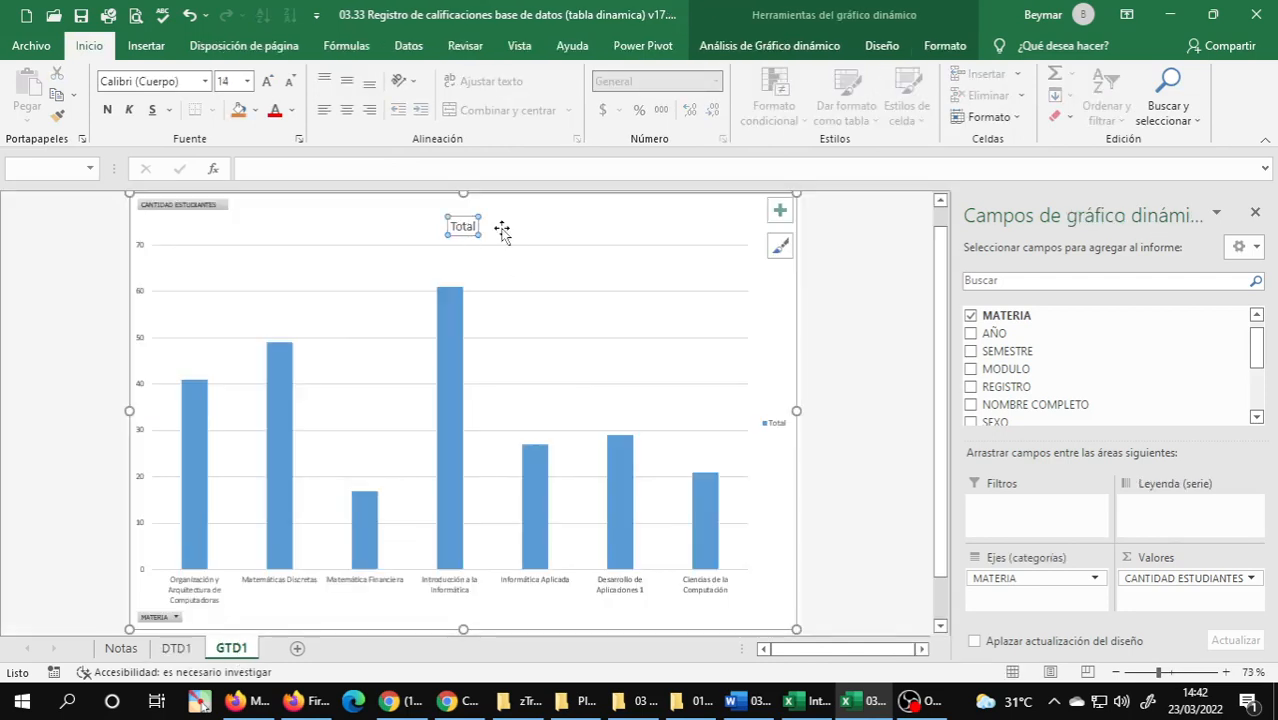
double_click(462, 227)
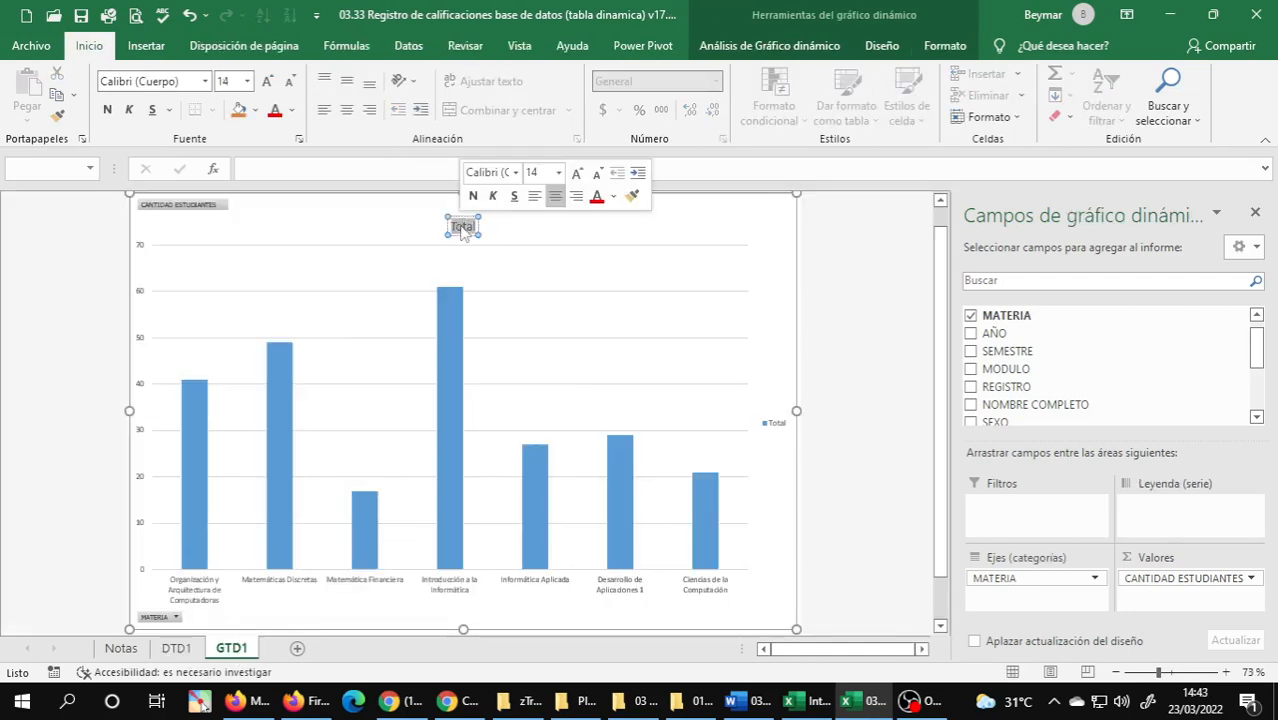
type("CA")
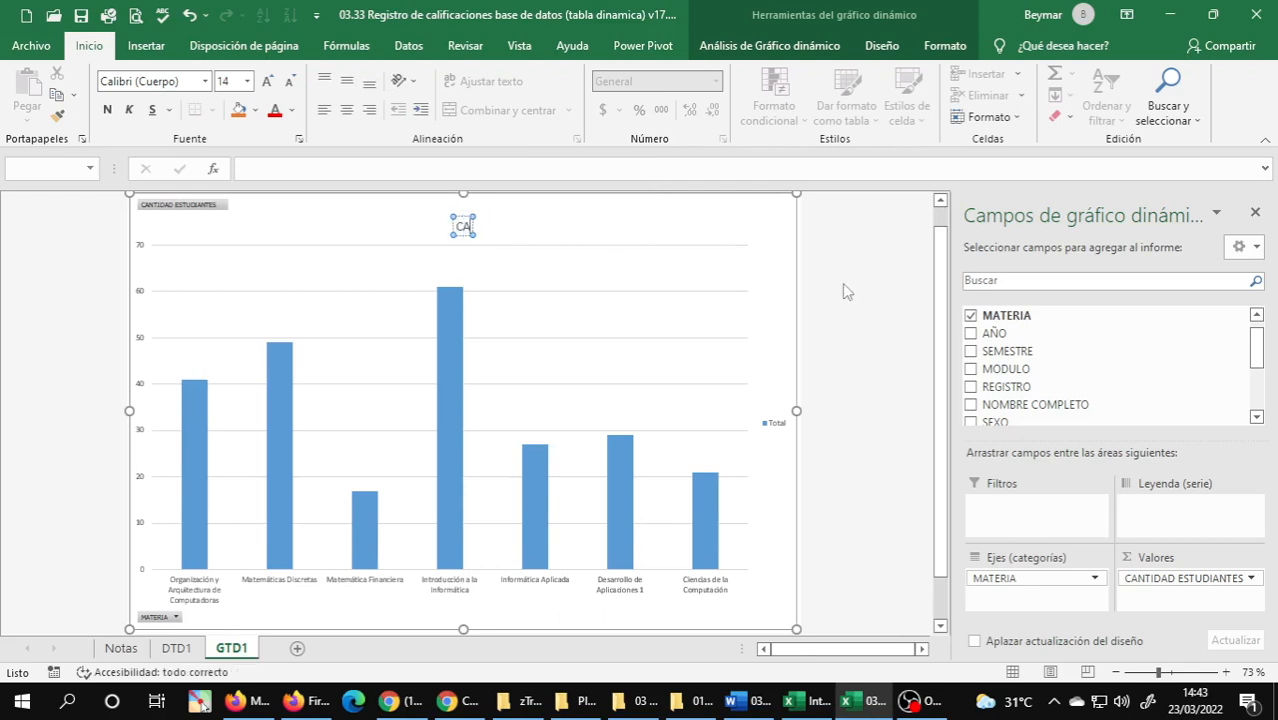
type("NTIDAD DE ES")
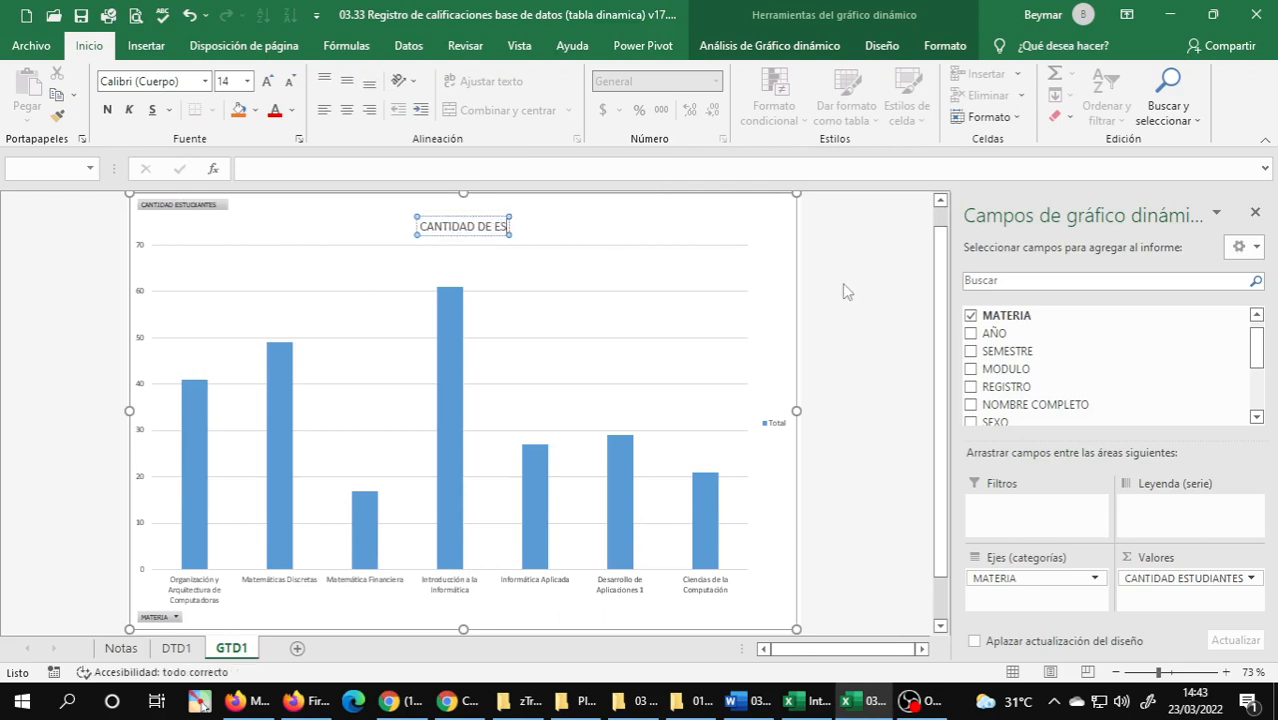
type("TUDIANTES POR MATERIA")
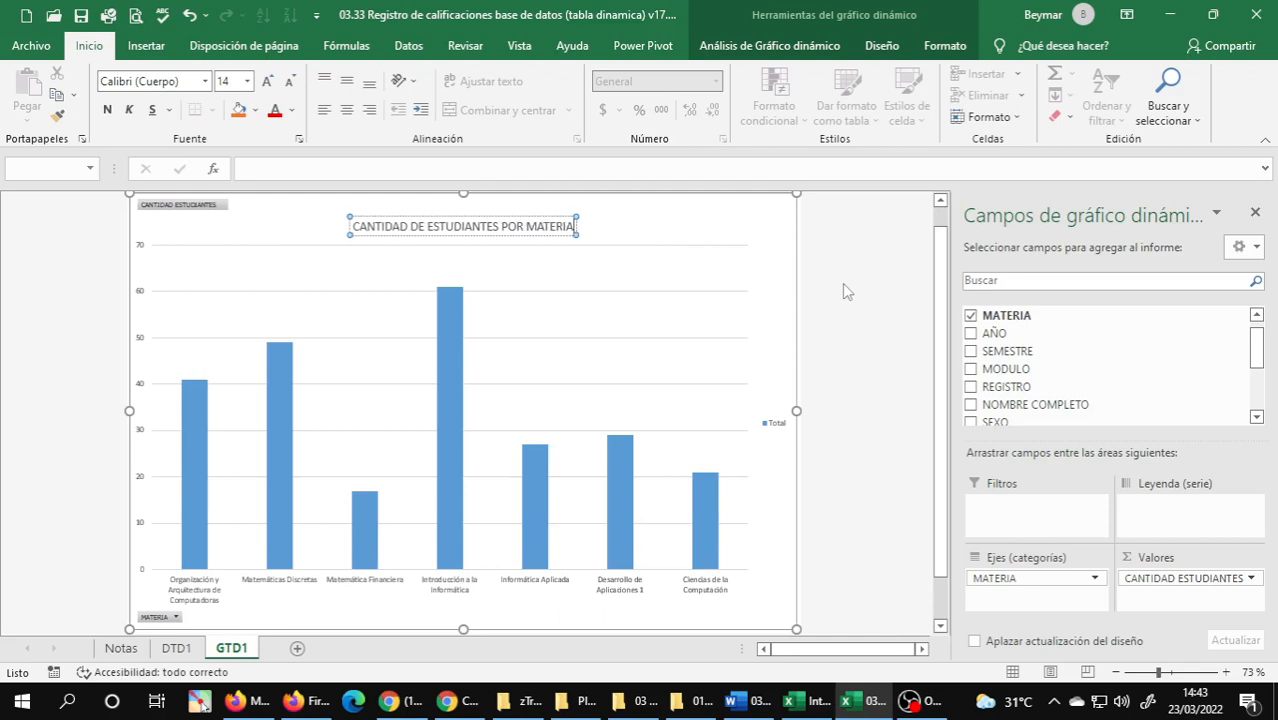
left_click(843, 288)
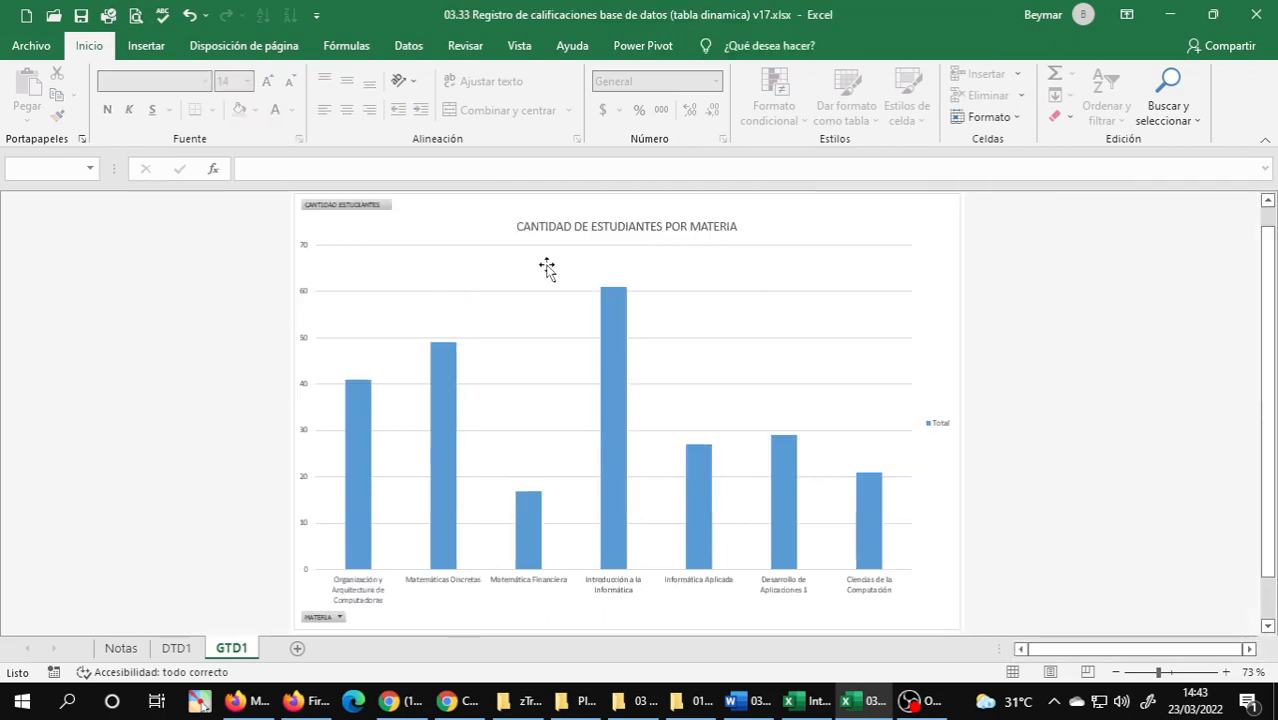
Format the chart title on GTD1 as 18 pt, bold and standard purple.
left_click(607, 229)
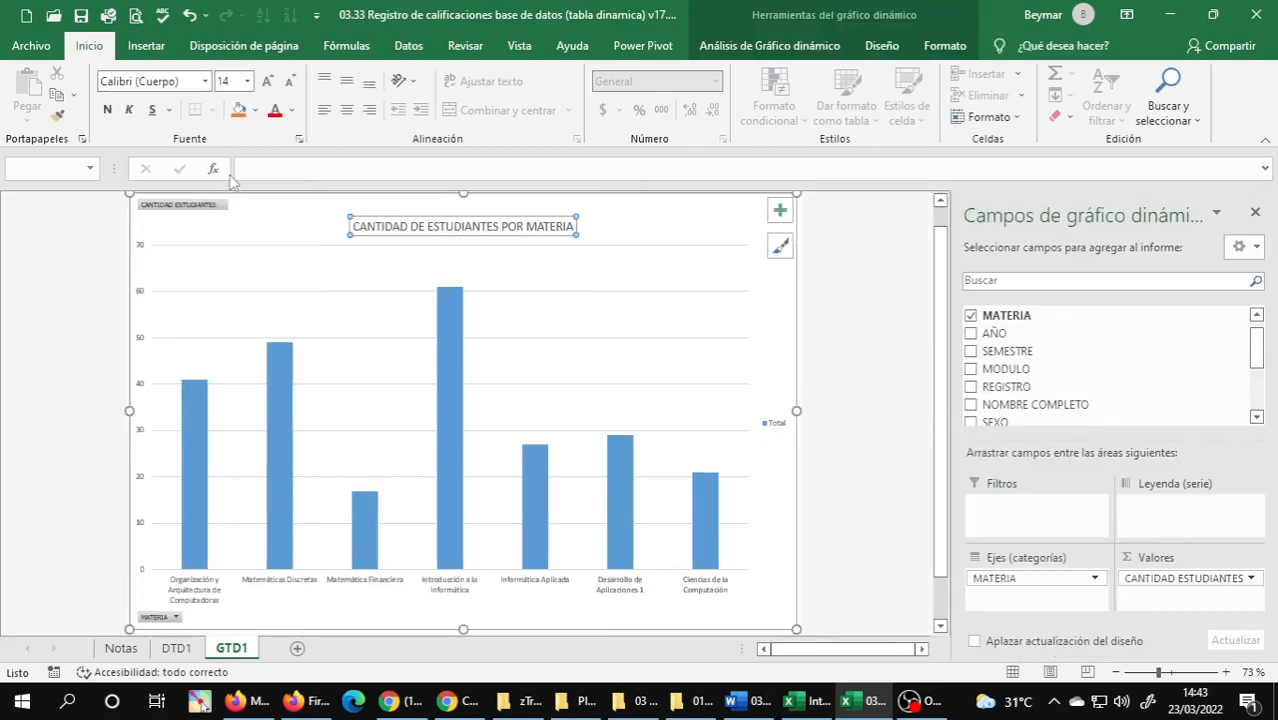
left_click(267, 81)
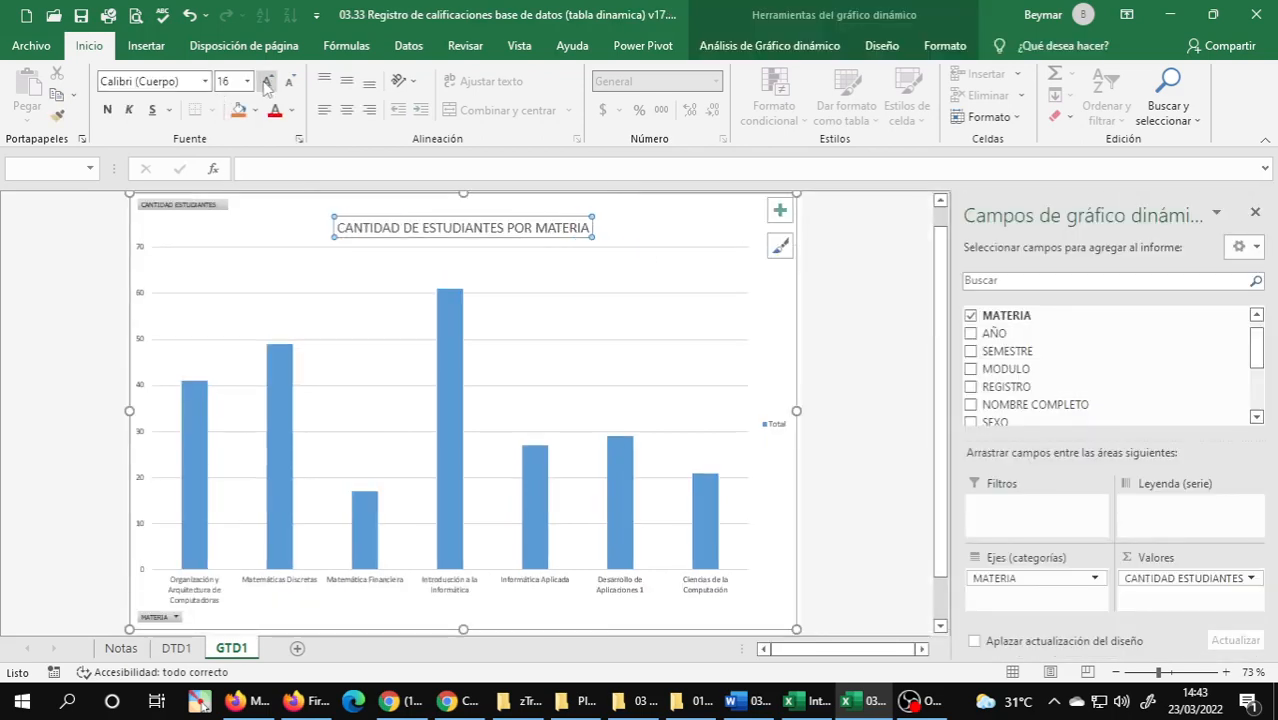
left_click(267, 81)
left_click(107, 110)
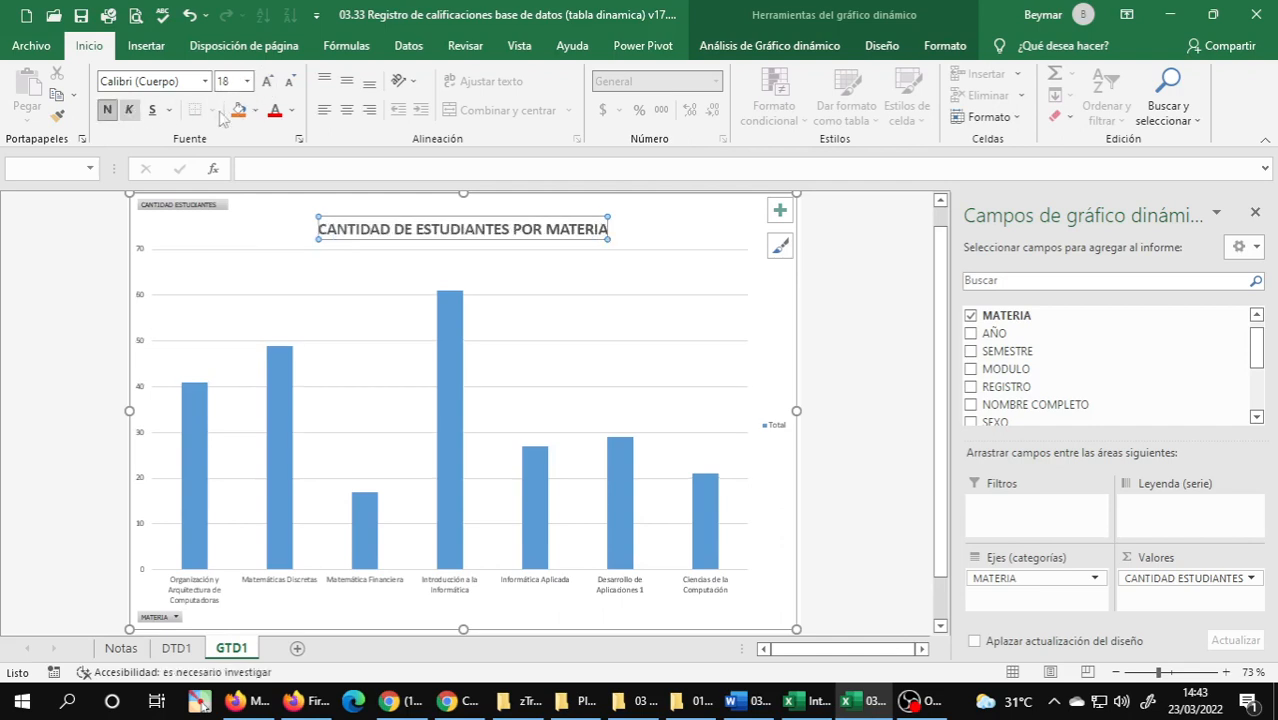
left_click(291, 110)
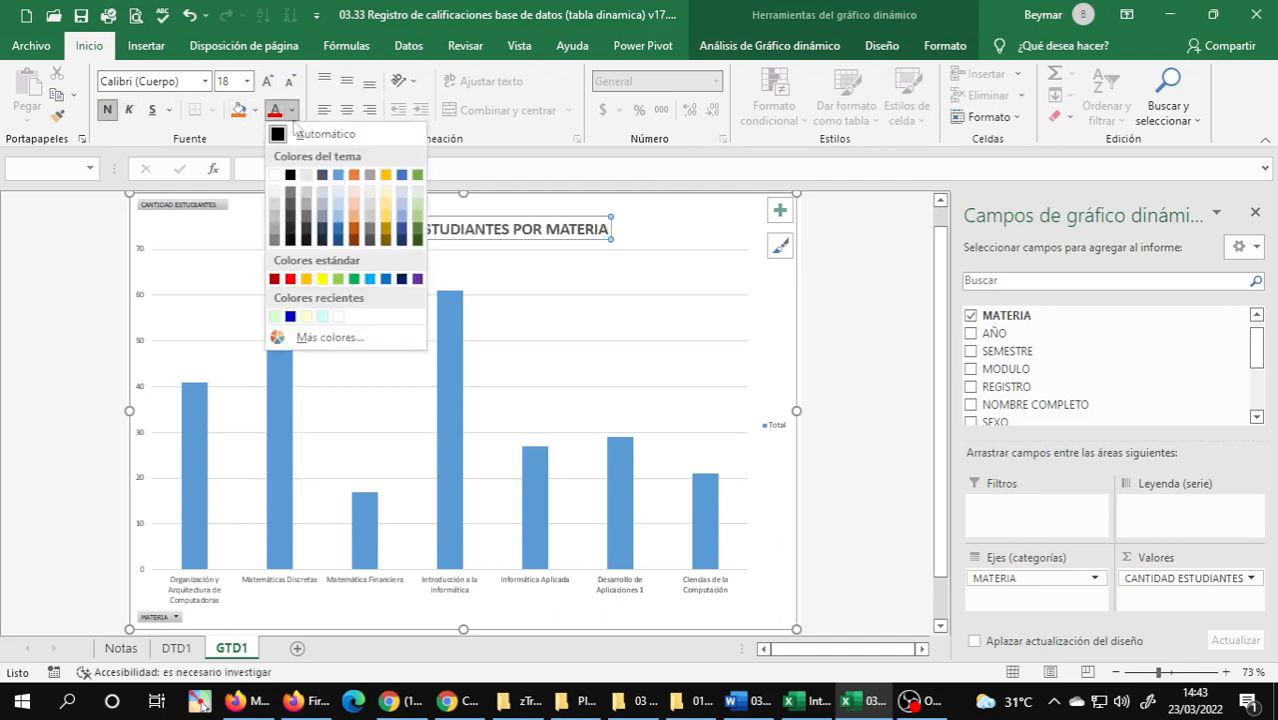
left_click(417, 278)
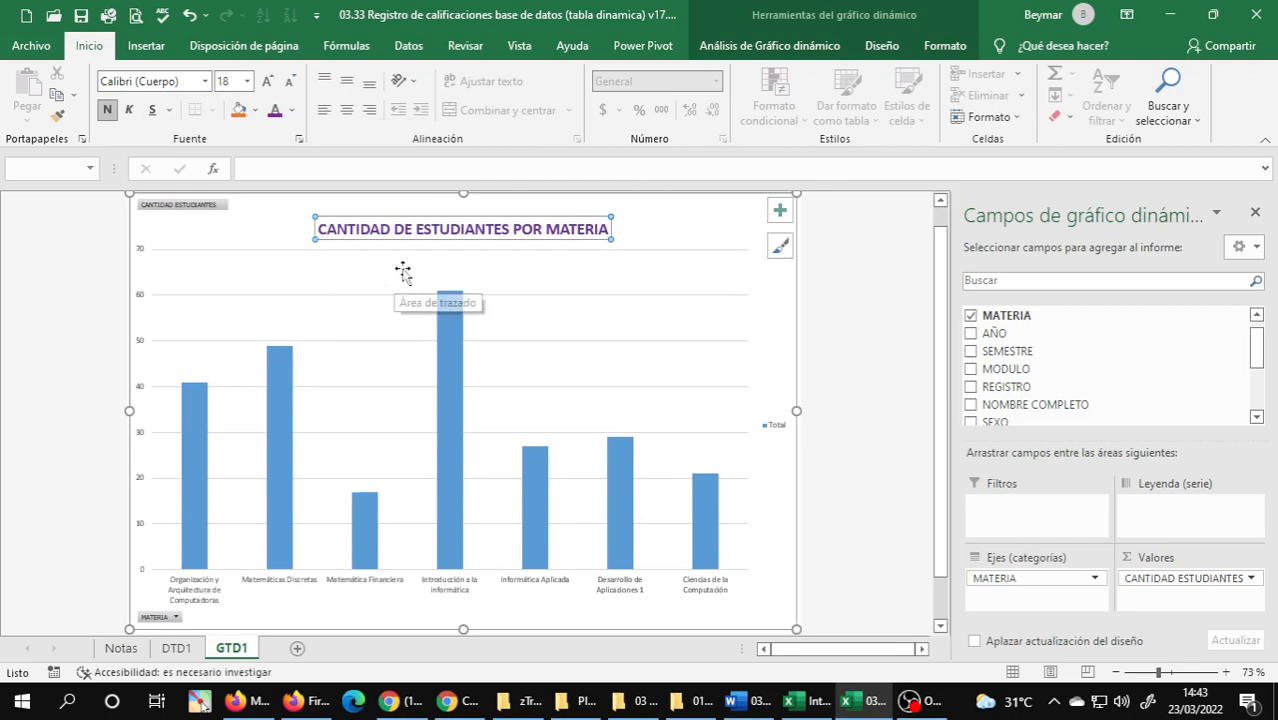
left_click(823, 294)
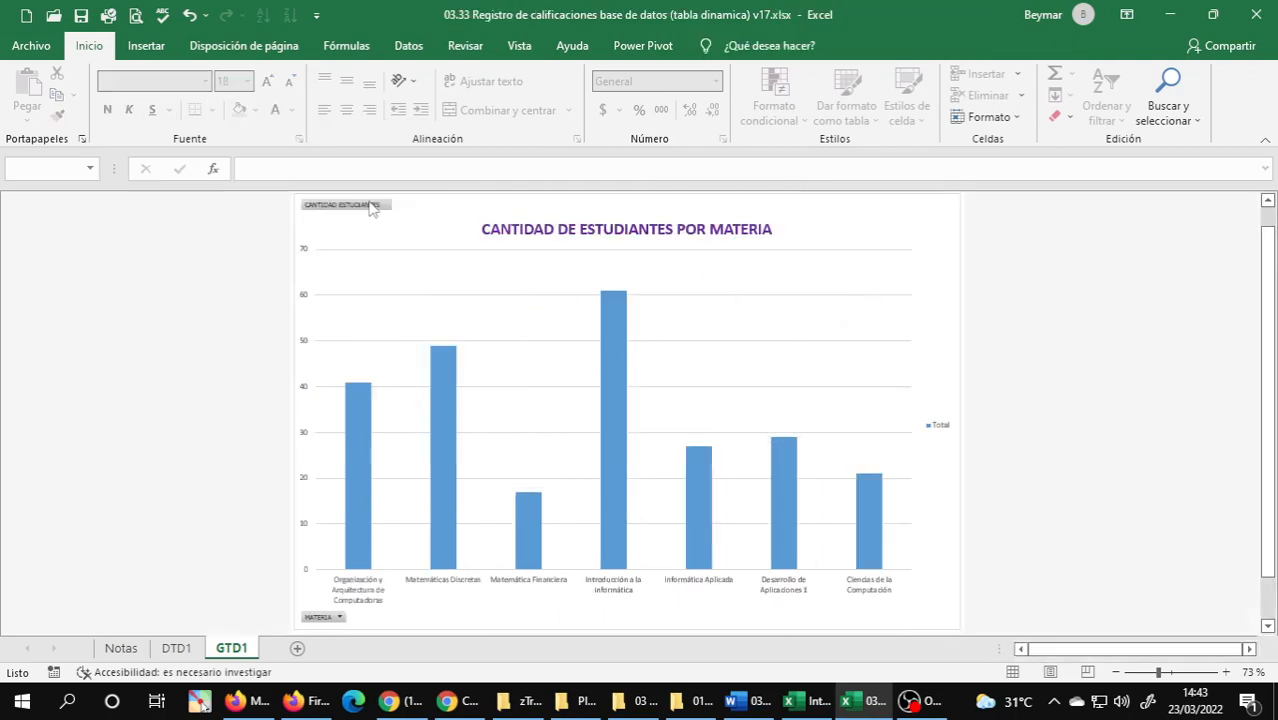
Filter the PivotChart's MATERIA field to only Introducción a la Informática, Informática Aplicada and Ciencias de la Computación.
left_click(340, 618)
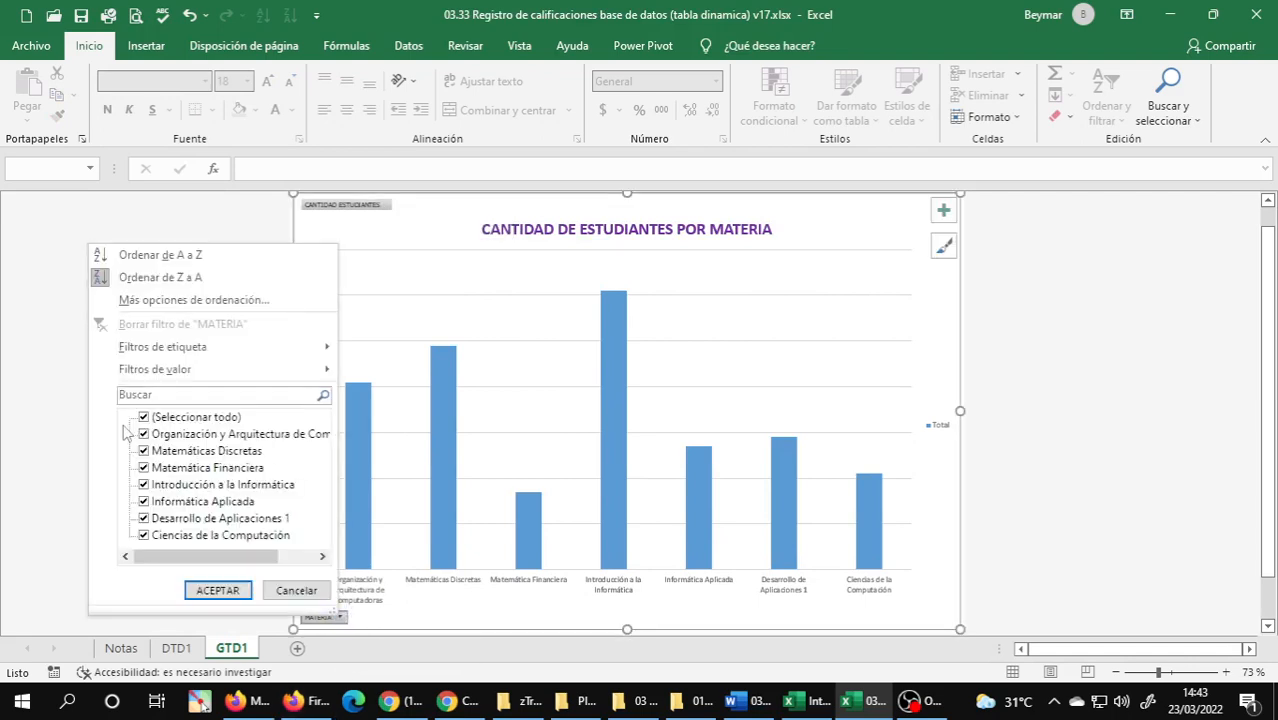
left_click(145, 418)
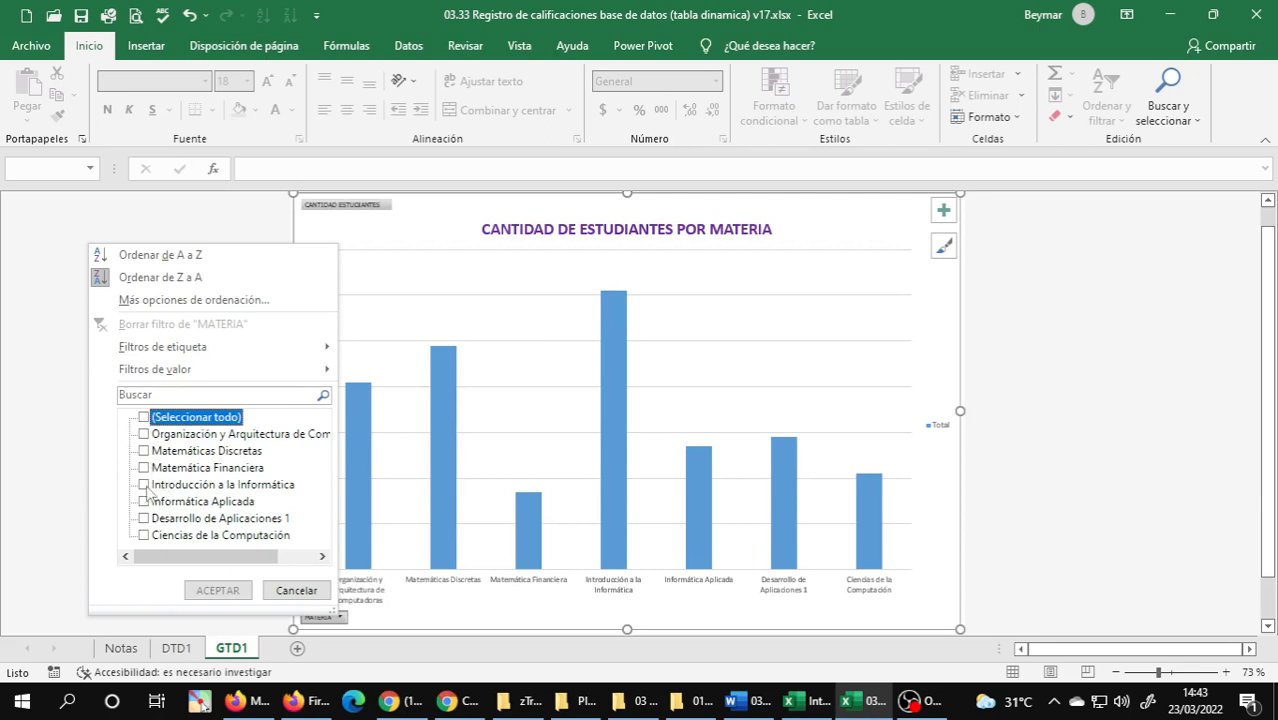
left_click(144, 485)
left_click(145, 502)
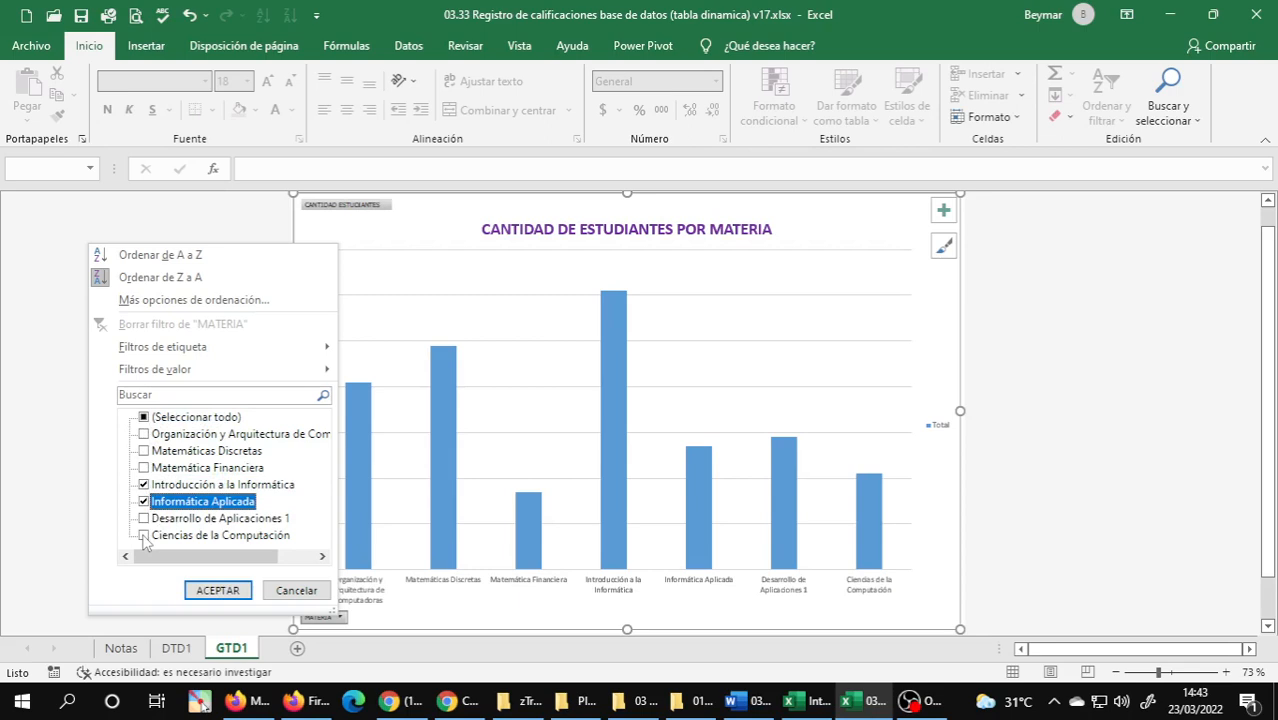
left_click(144, 536)
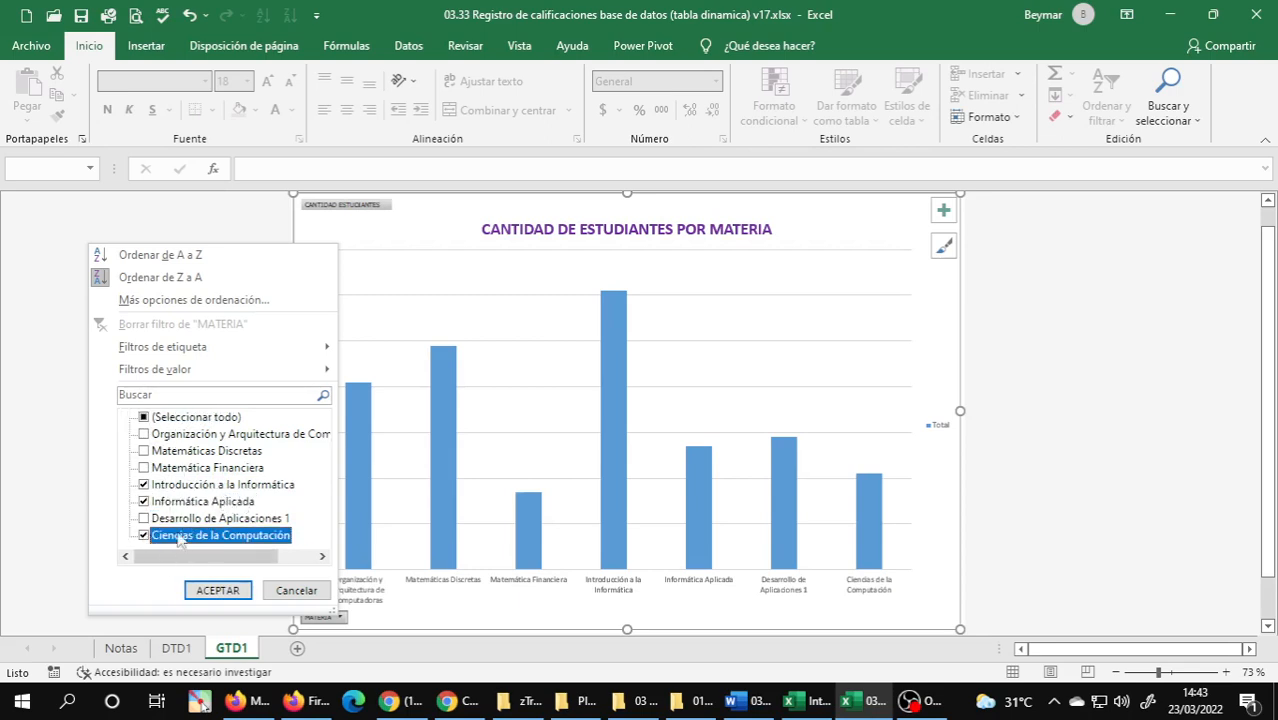
left_click(217, 590)
left_click(807, 476)
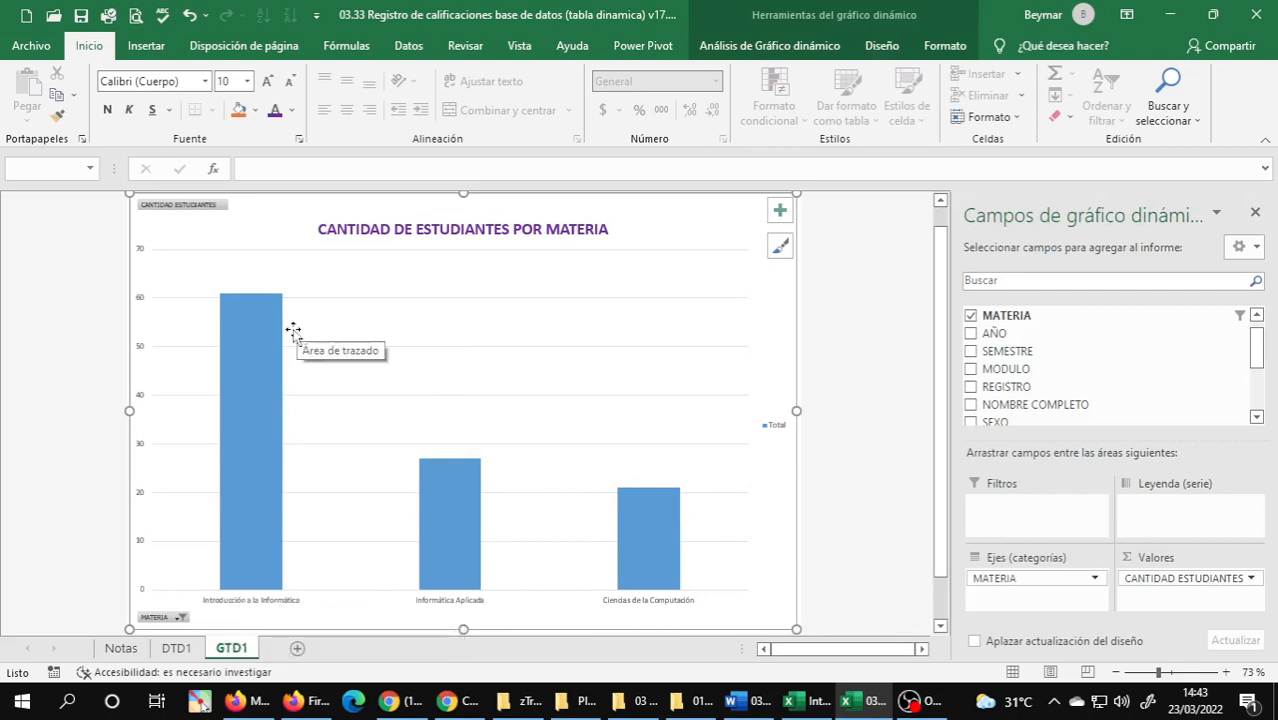
Compare the filtered PivotChart on GTD1 with the PivotTable on DTD1, ending on DTD1.
mouse_move(453, 577)
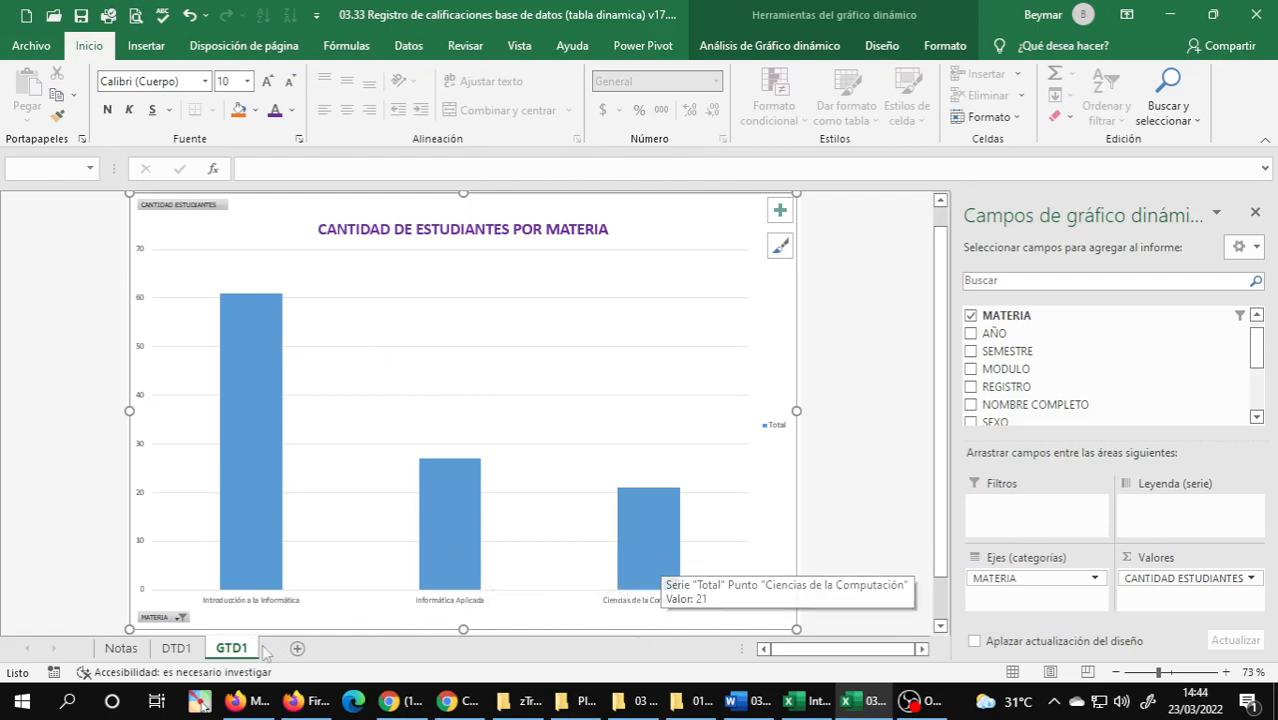
left_click(176, 648)
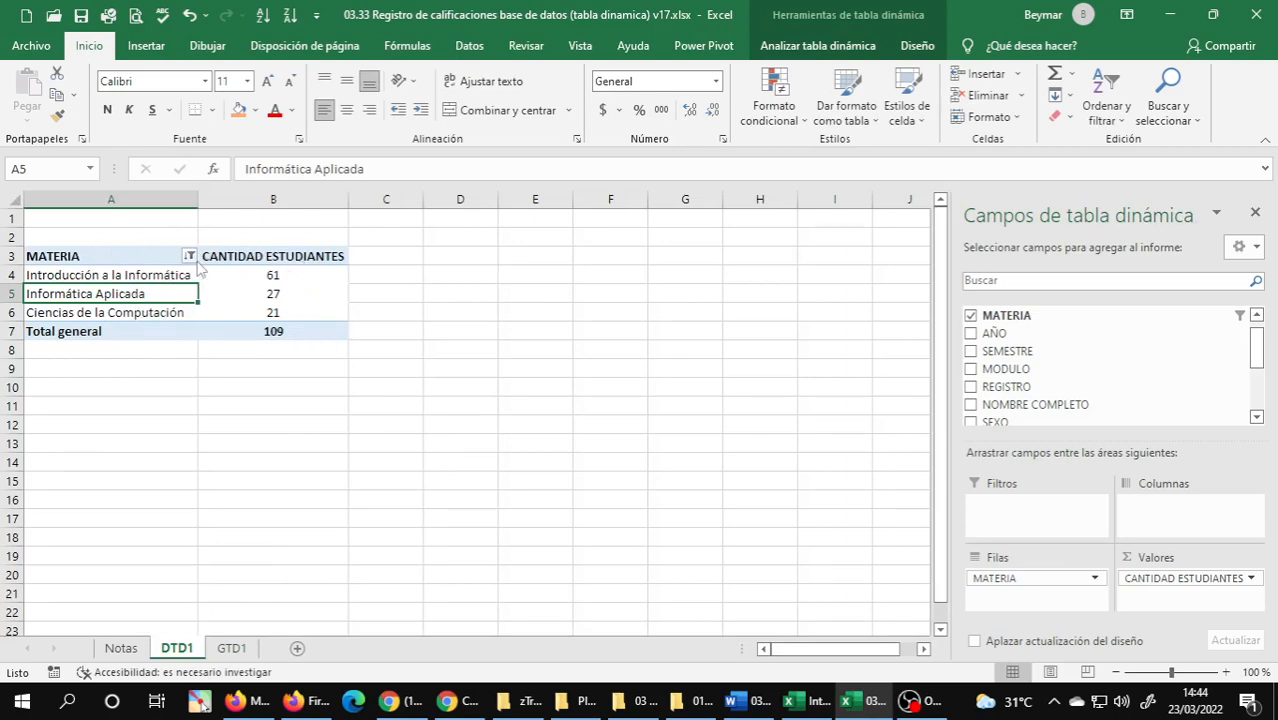
mouse_move(293, 700)
left_click(229, 650)
left_click(180, 651)
left_click(118, 279)
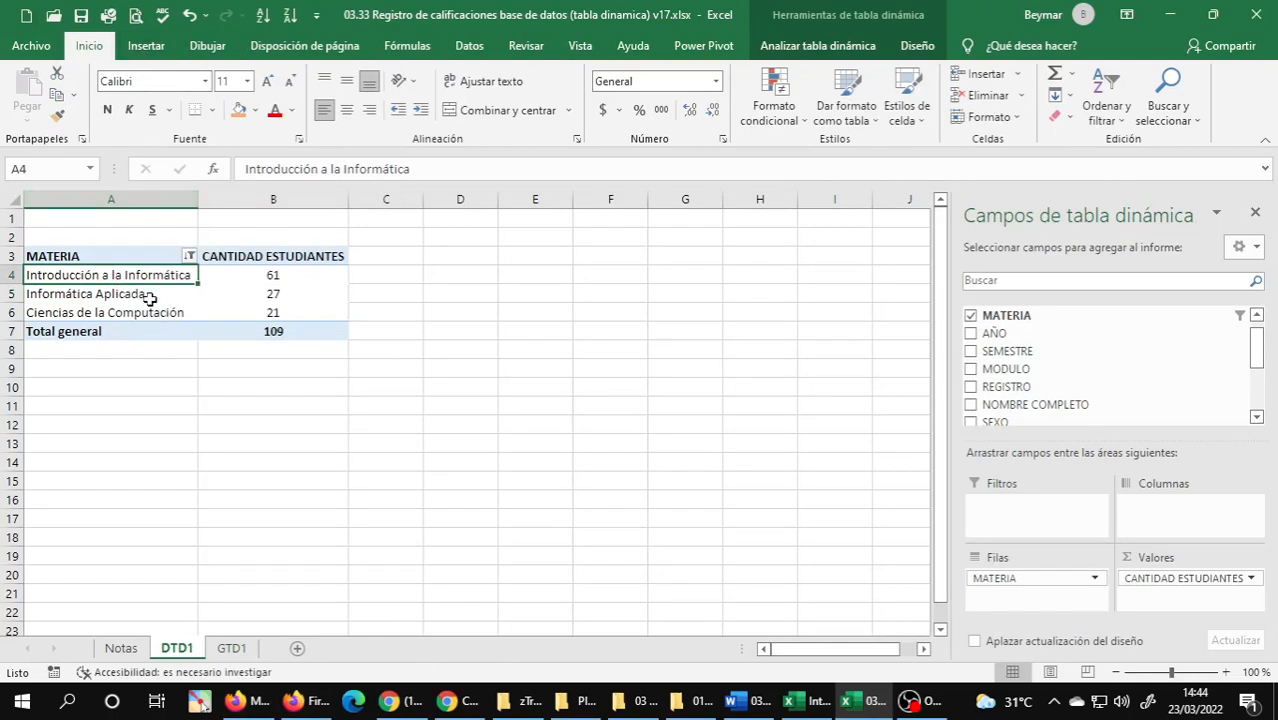
left_click(146, 297)
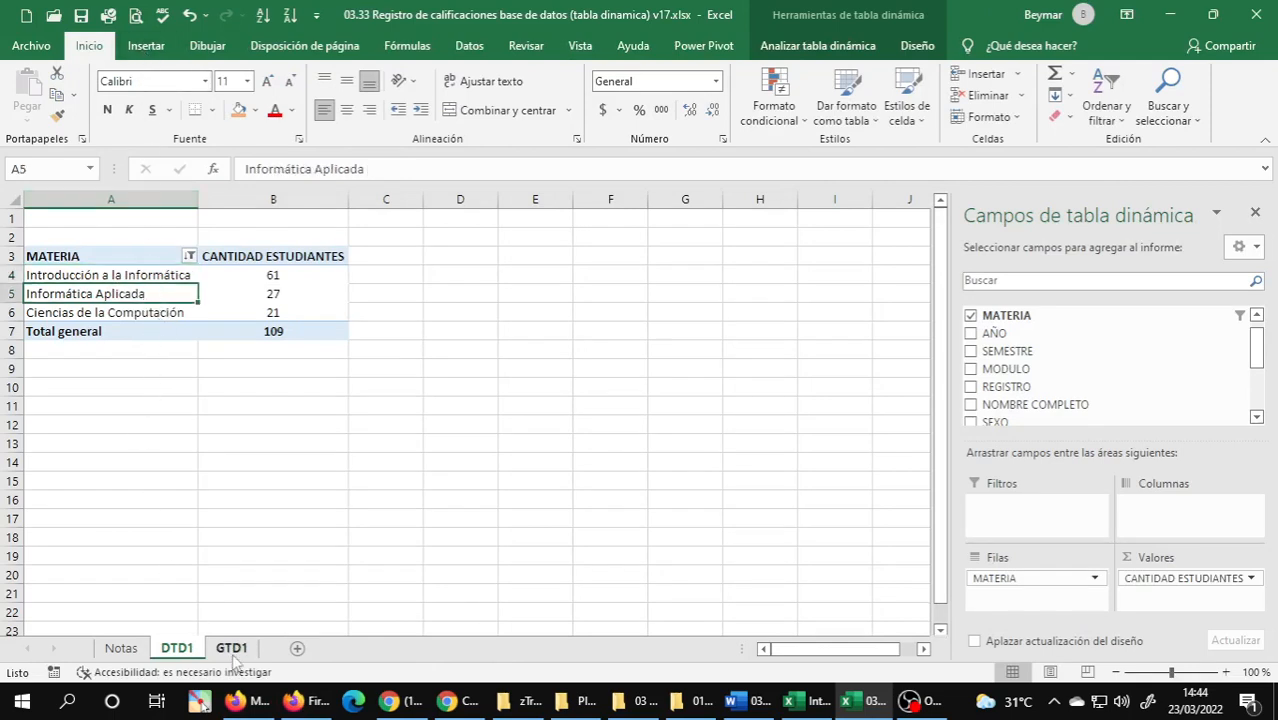
left_click(236, 651)
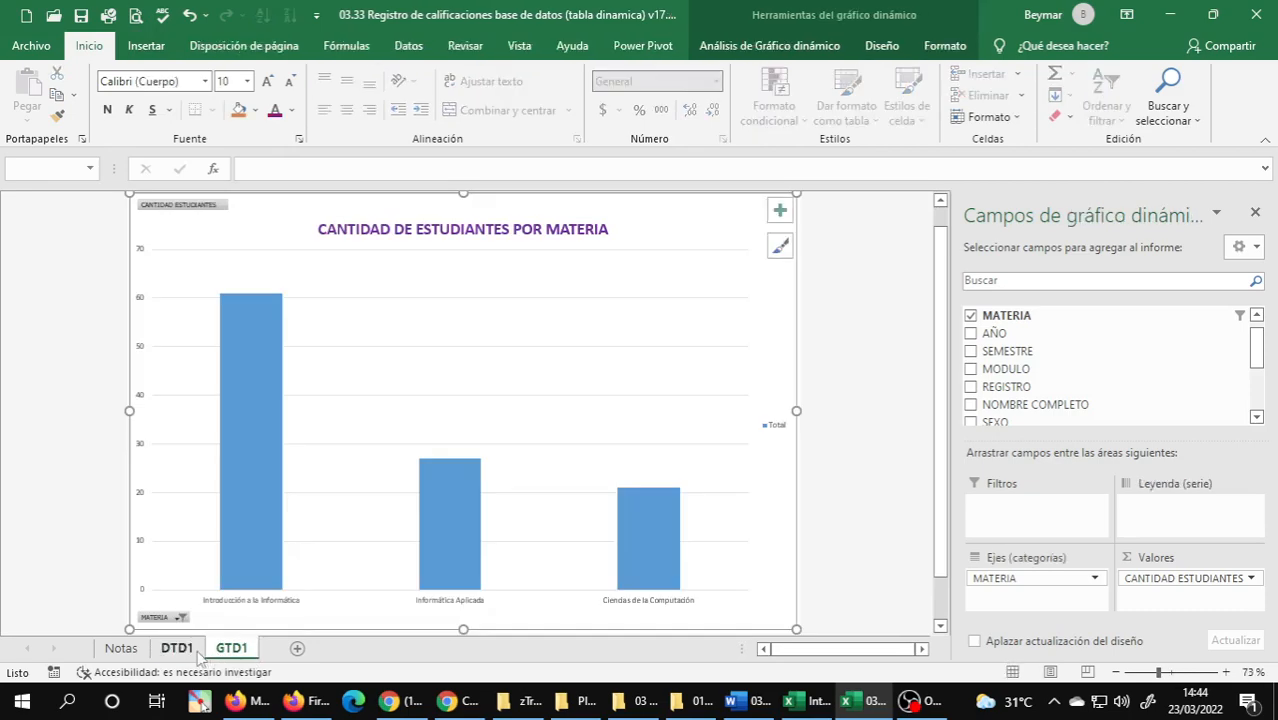
left_click(195, 656)
left_click(226, 656)
left_click(178, 652)
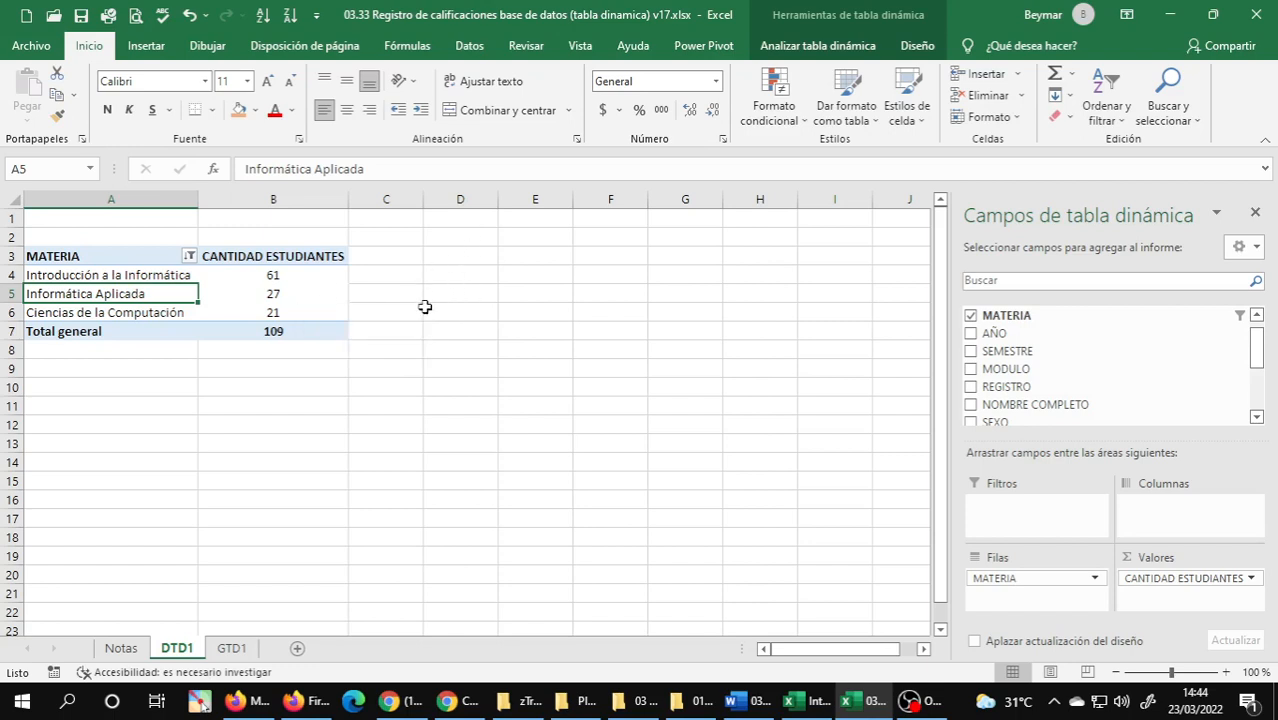
Examine the filtered MATERIA rows of the PivotTable on DTD1, with a brief look at the other open grades workbook.
left_click(170, 278)
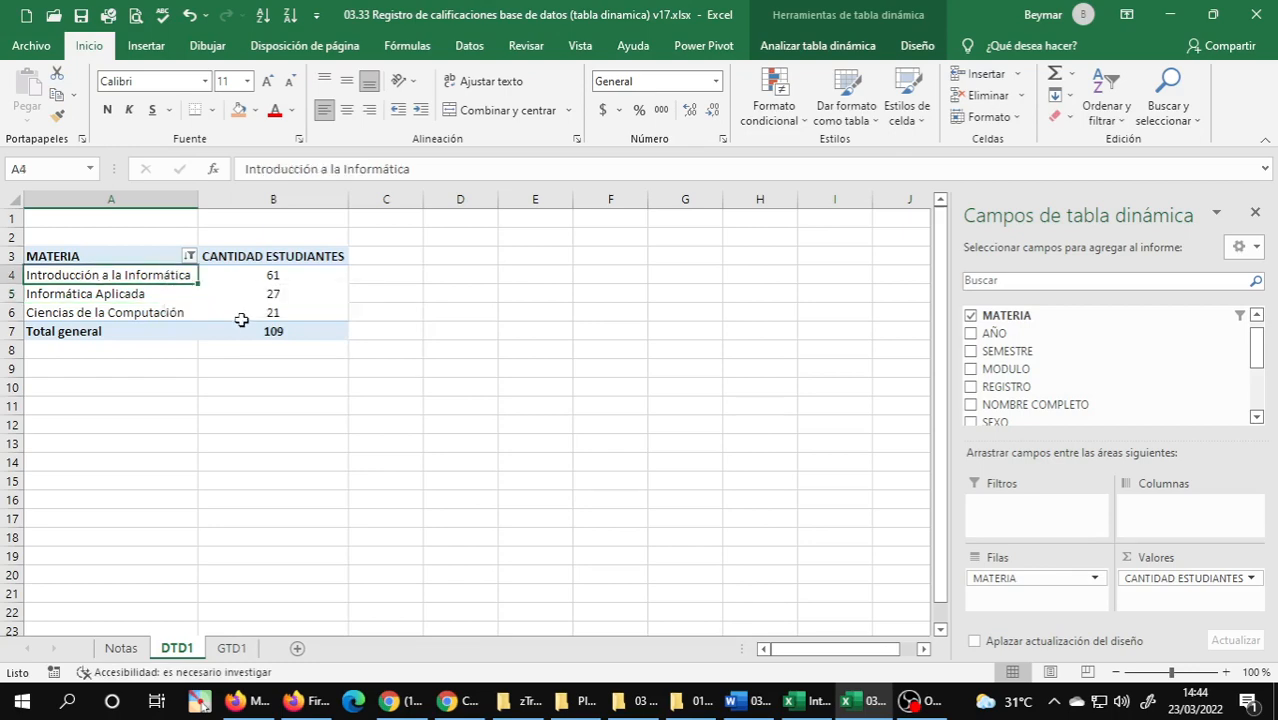
left_click(106, 296)
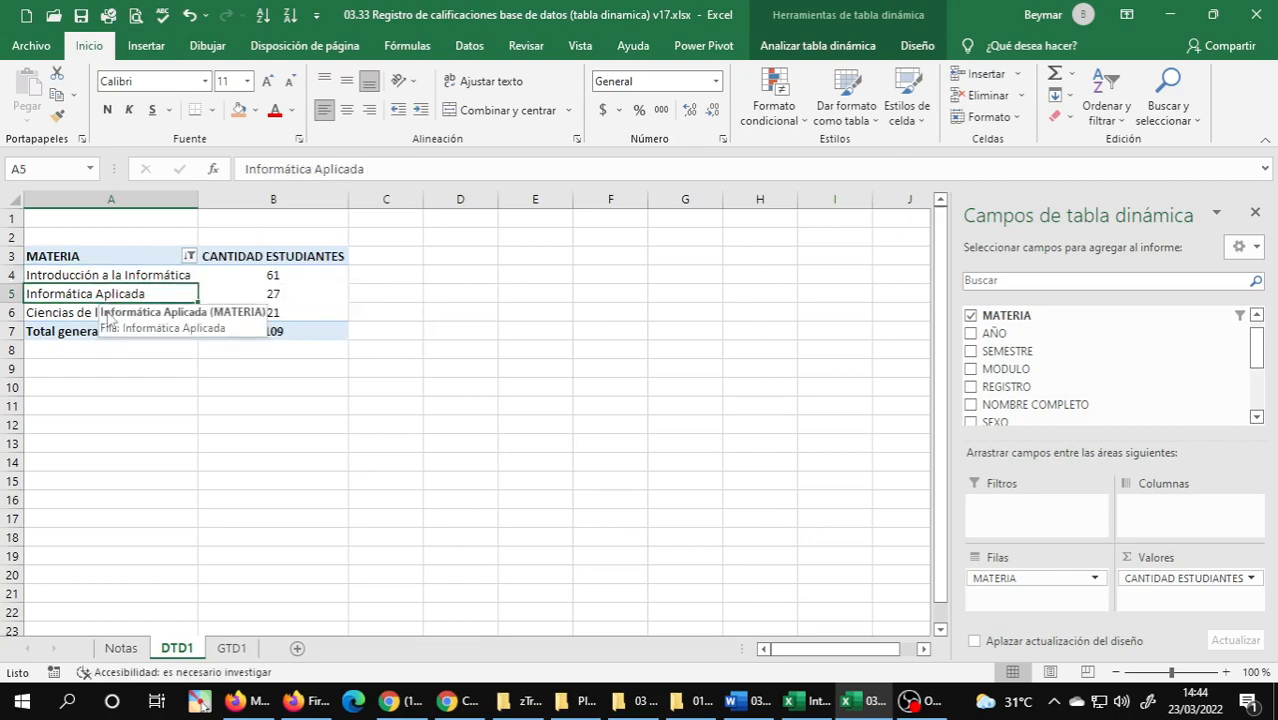
key("alt+Tab")
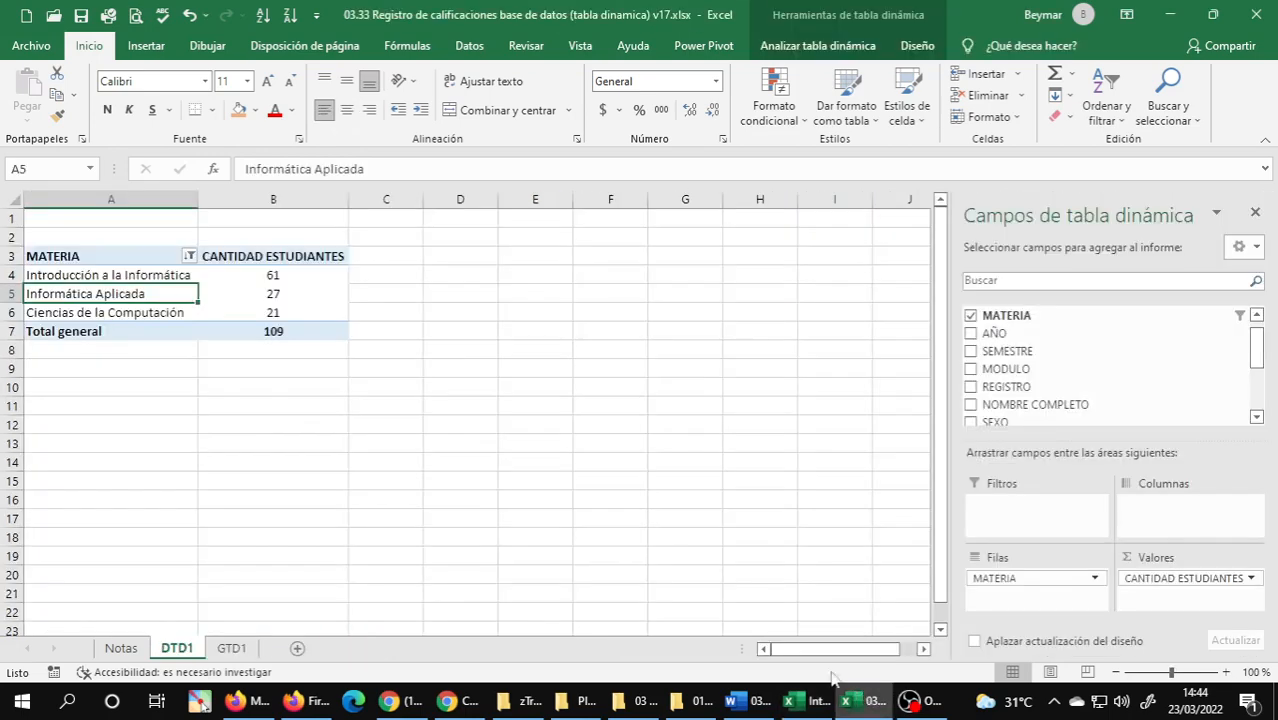
left_click(845, 697)
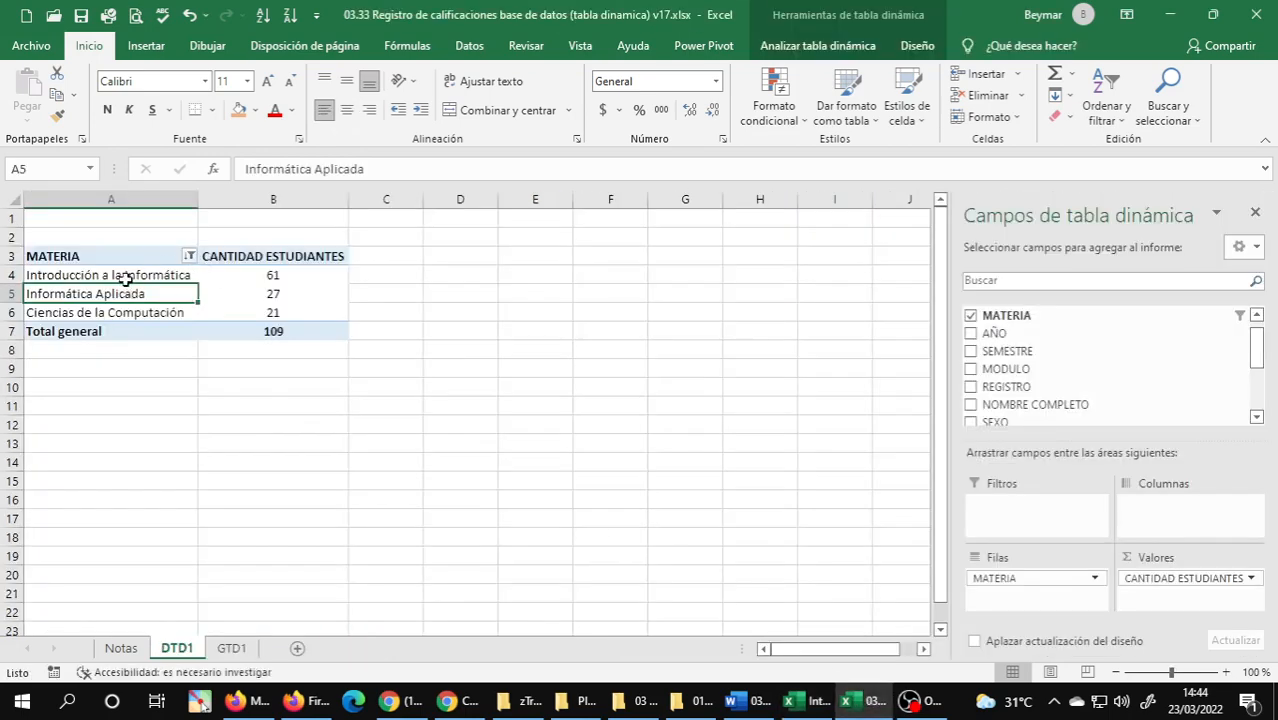
left_click(125, 277)
left_click(75, 312)
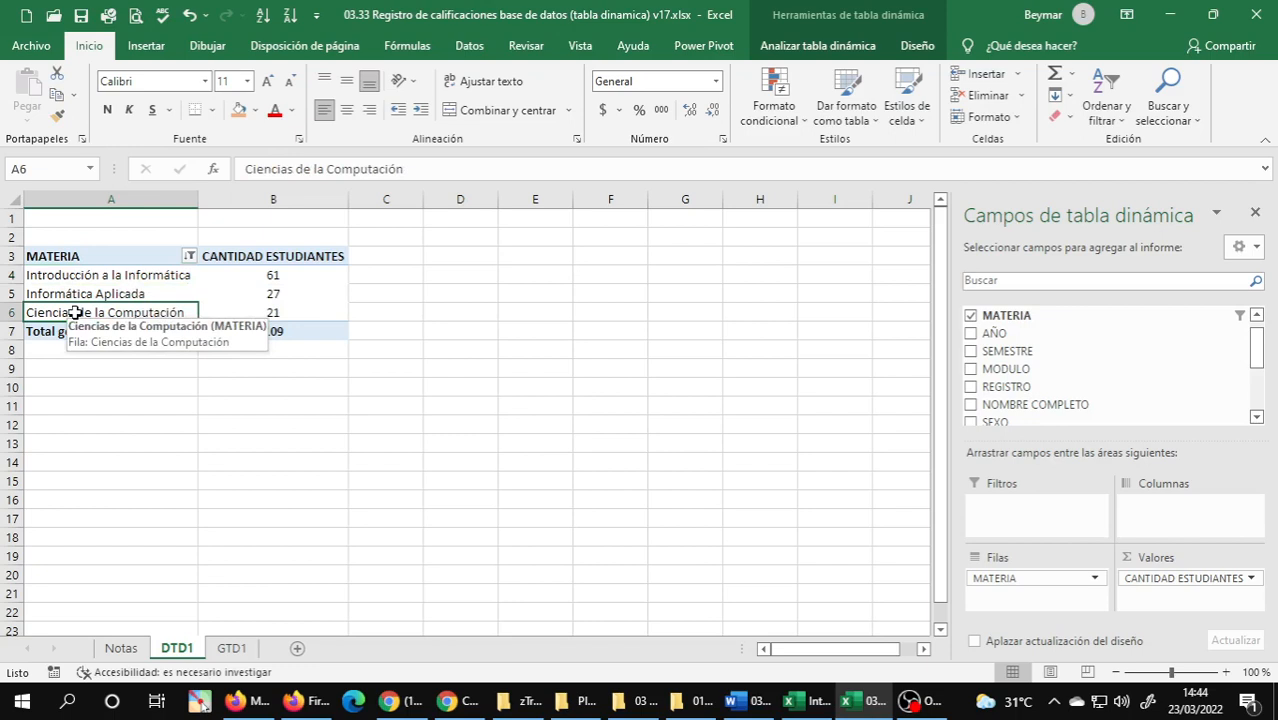
left_click(152, 286)
left_click(128, 298)
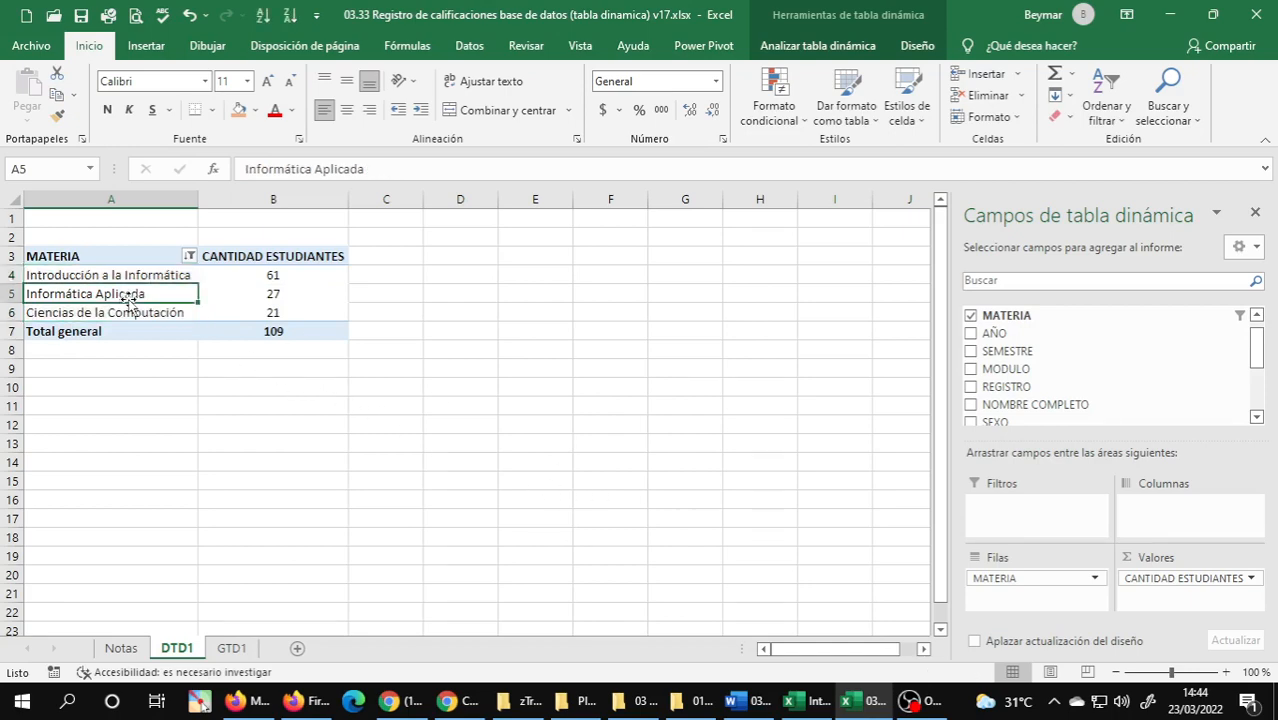
Switch to the Unidad 3 Word document and read the remaining database analysis exercises, including exercise 4 on the average final grade.
left_click(744, 705)
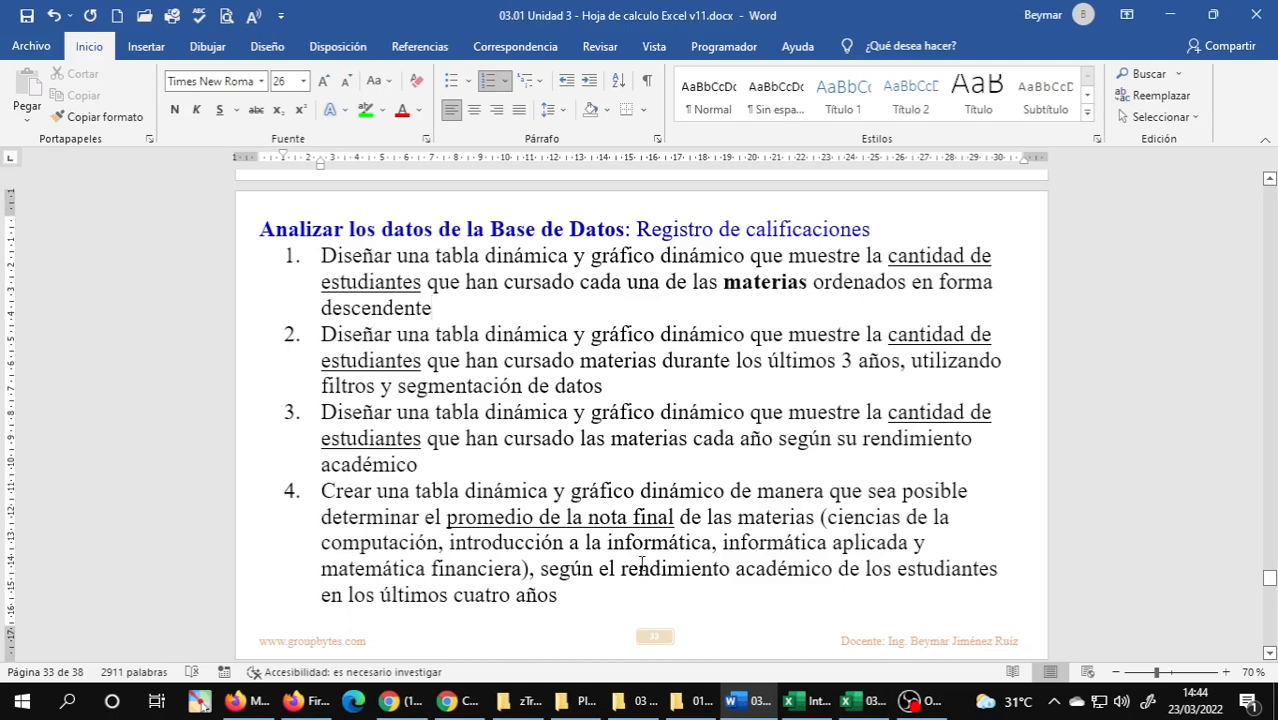
scroll(640, 563, "down", 2)
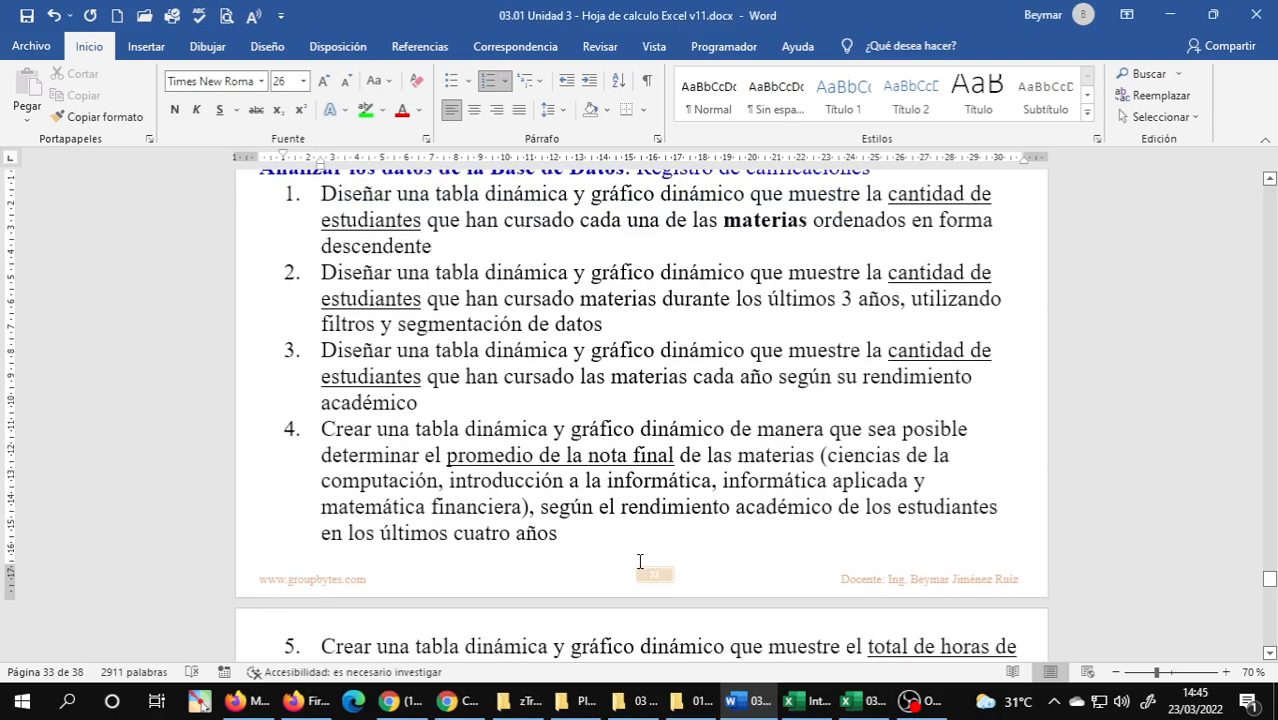
scroll(640, 562, "down", 1)
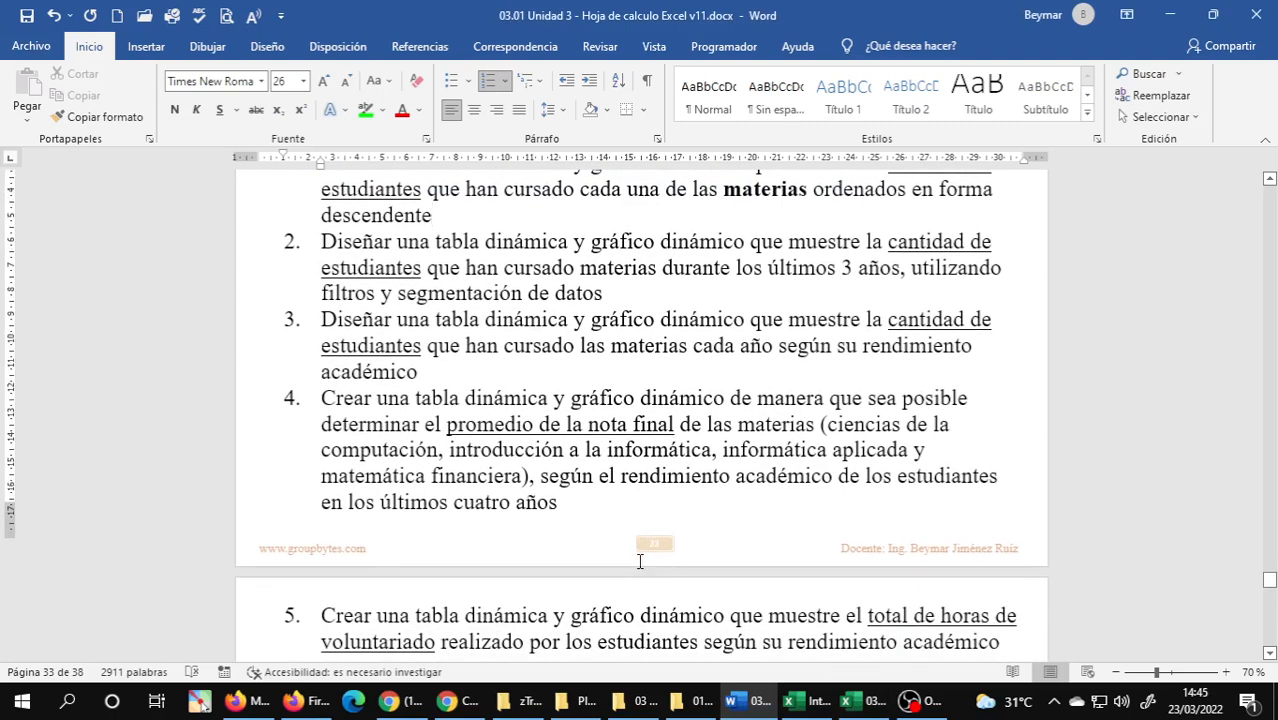
scroll(641, 565, "down", 7)
scroll(643, 561, "up", 5)
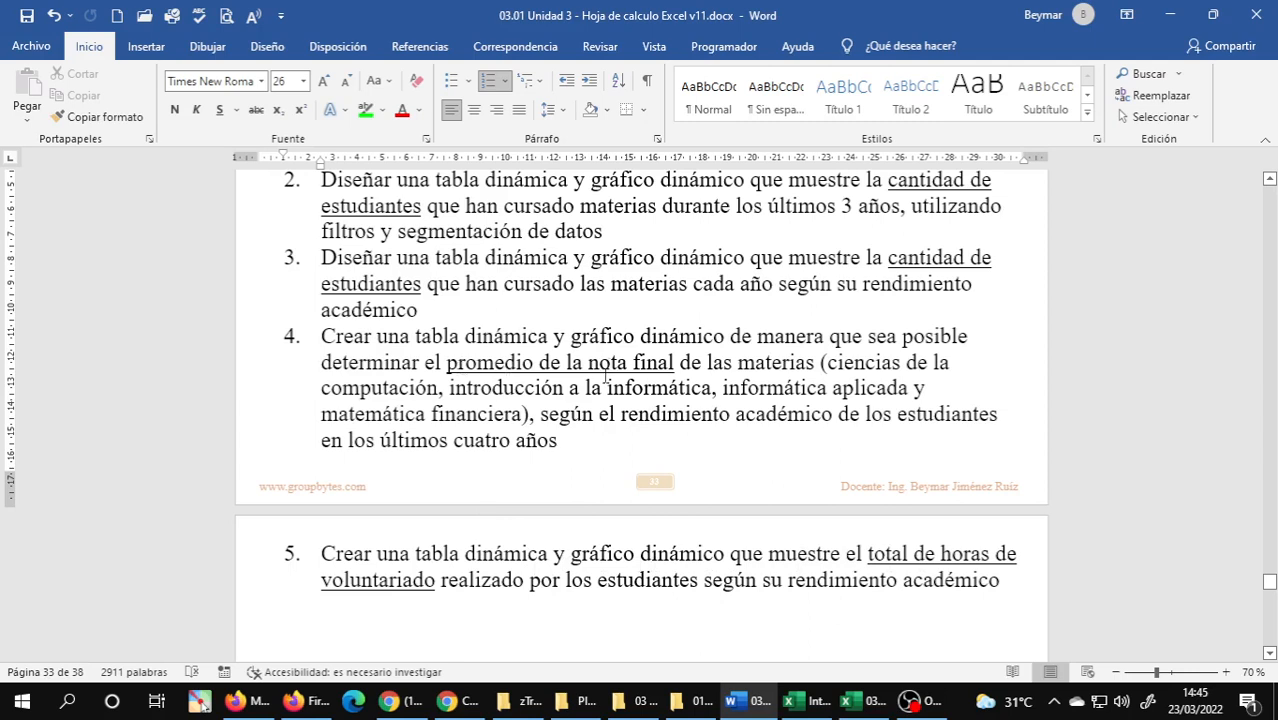
left_click(460, 364)
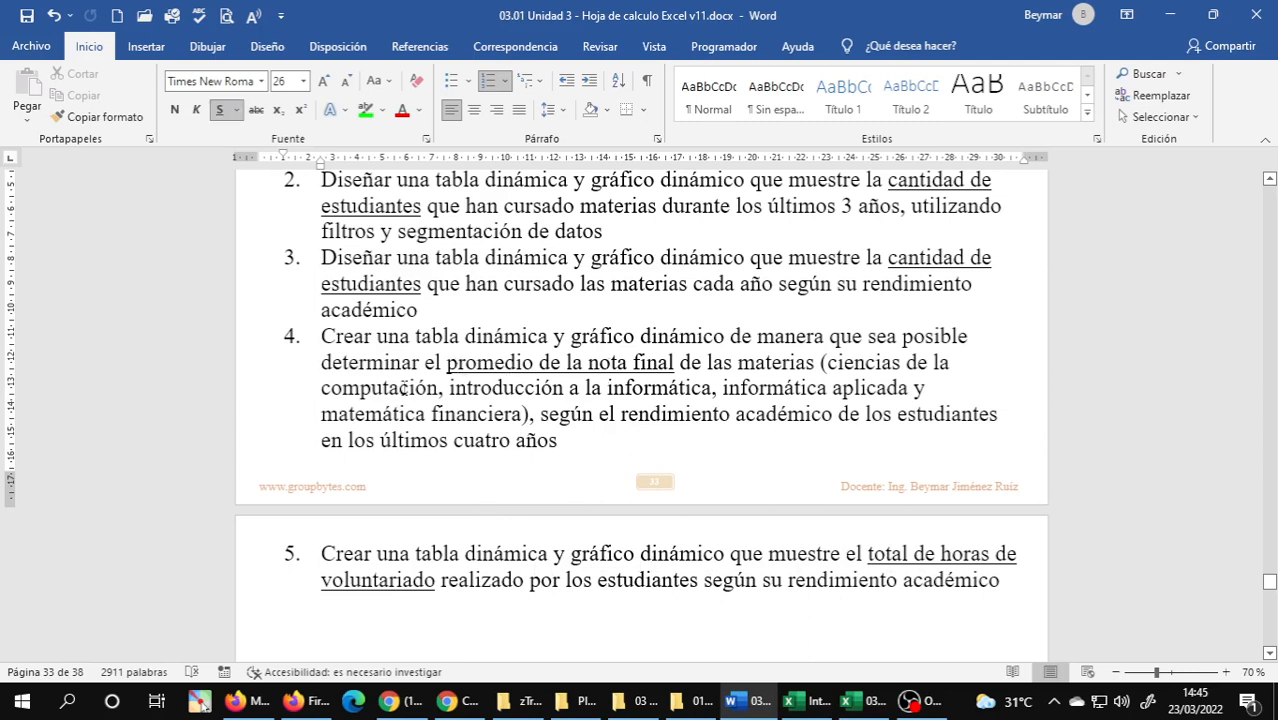
Switch to the 03.33 Registro de calificaciones workbook and insert a blank PivotTable based on the Notas sheet's data.
left_click(395, 373)
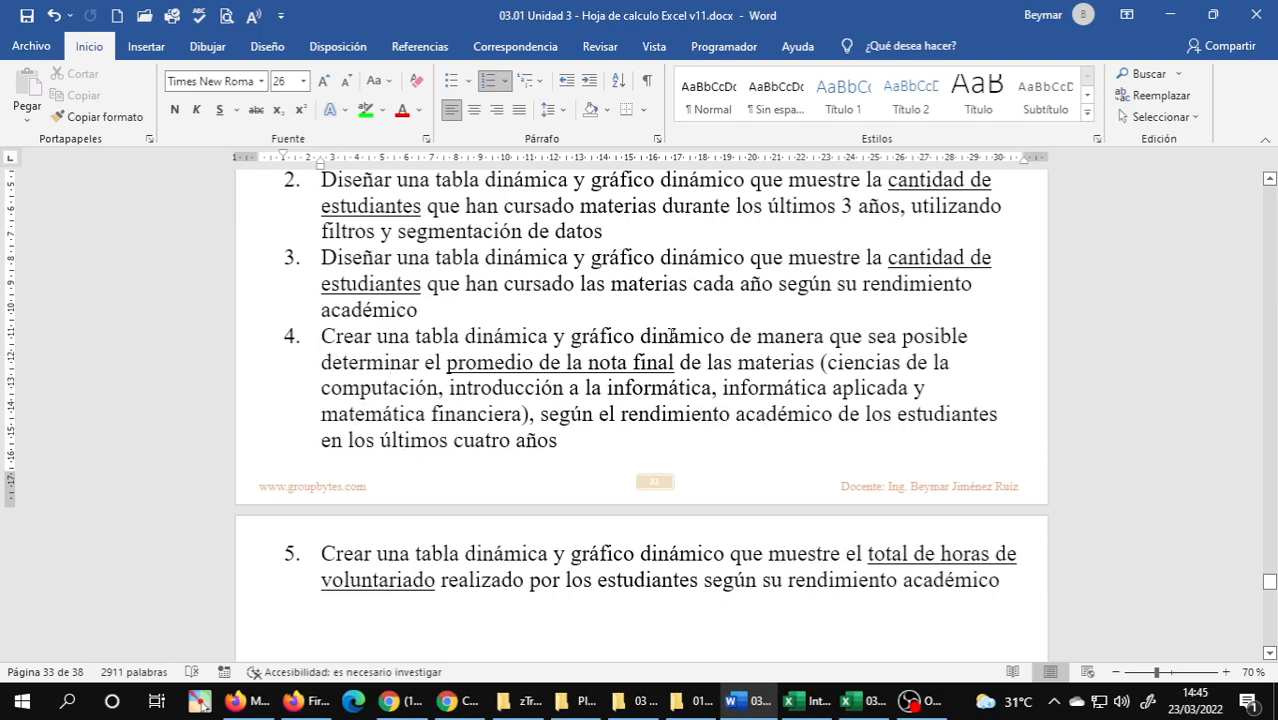
left_click(815, 700)
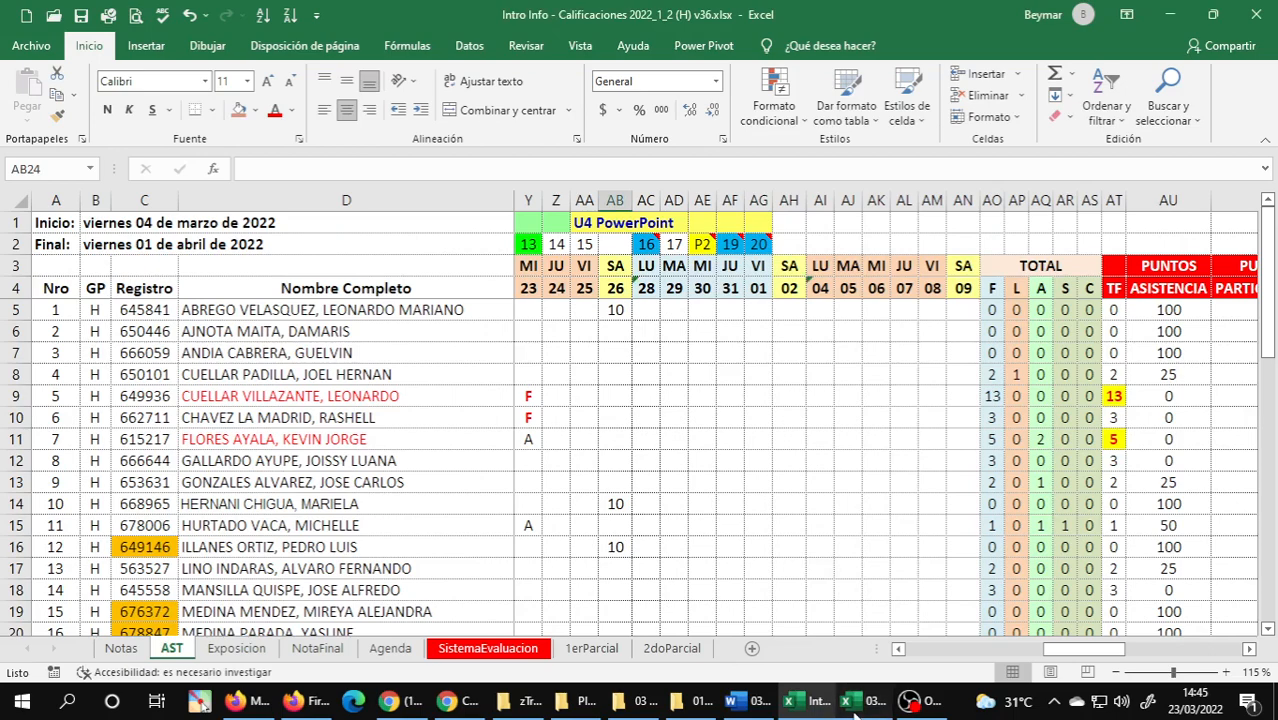
left_click(852, 699)
left_click(122, 648)
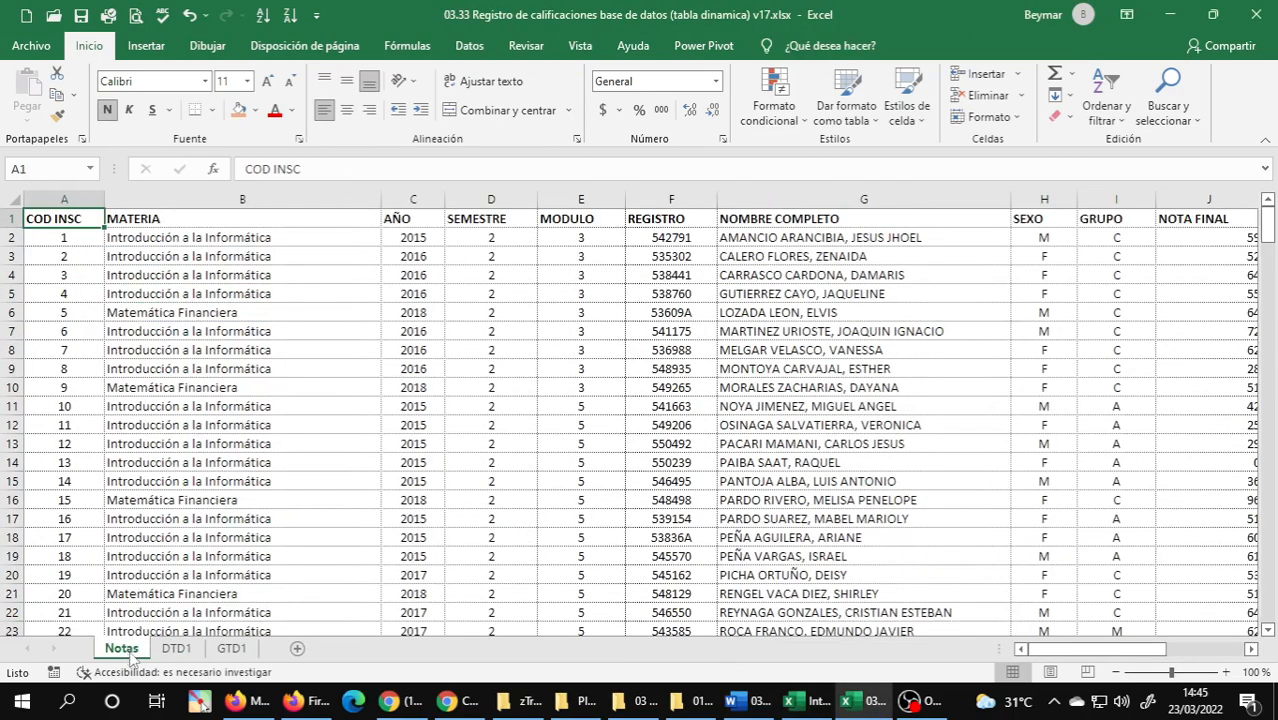
left_click(140, 46)
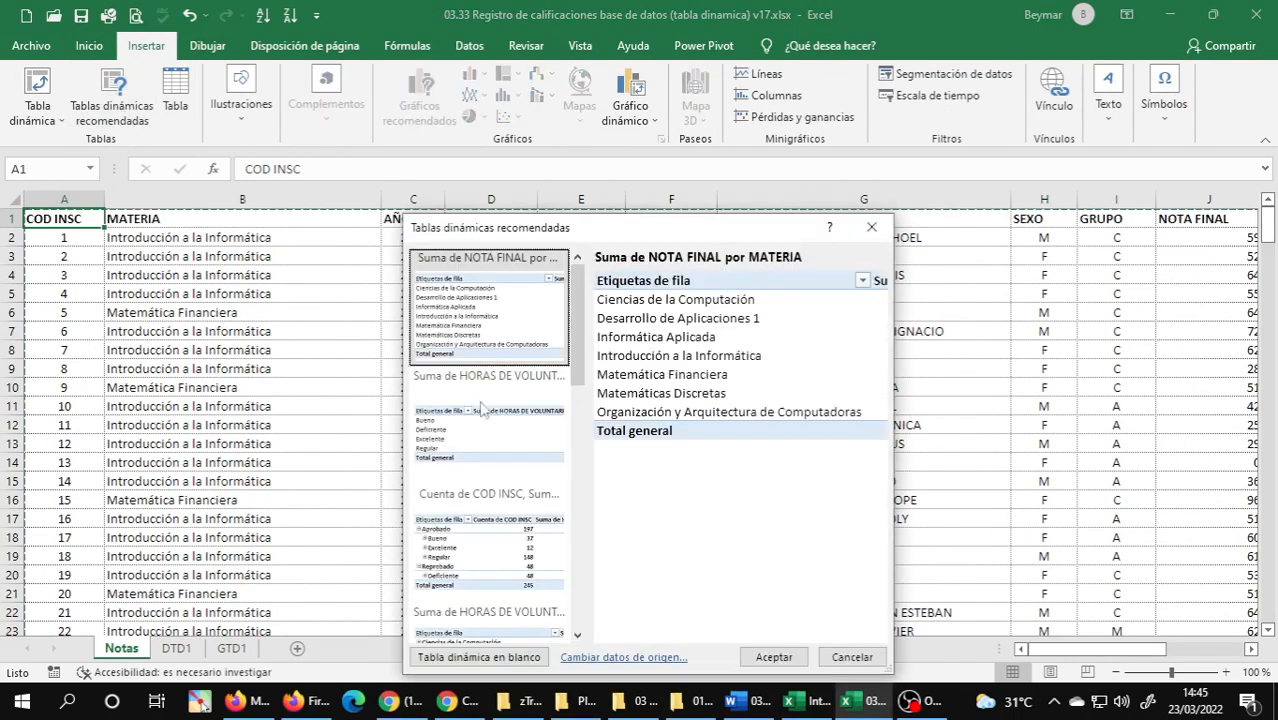
left_click(463, 658)
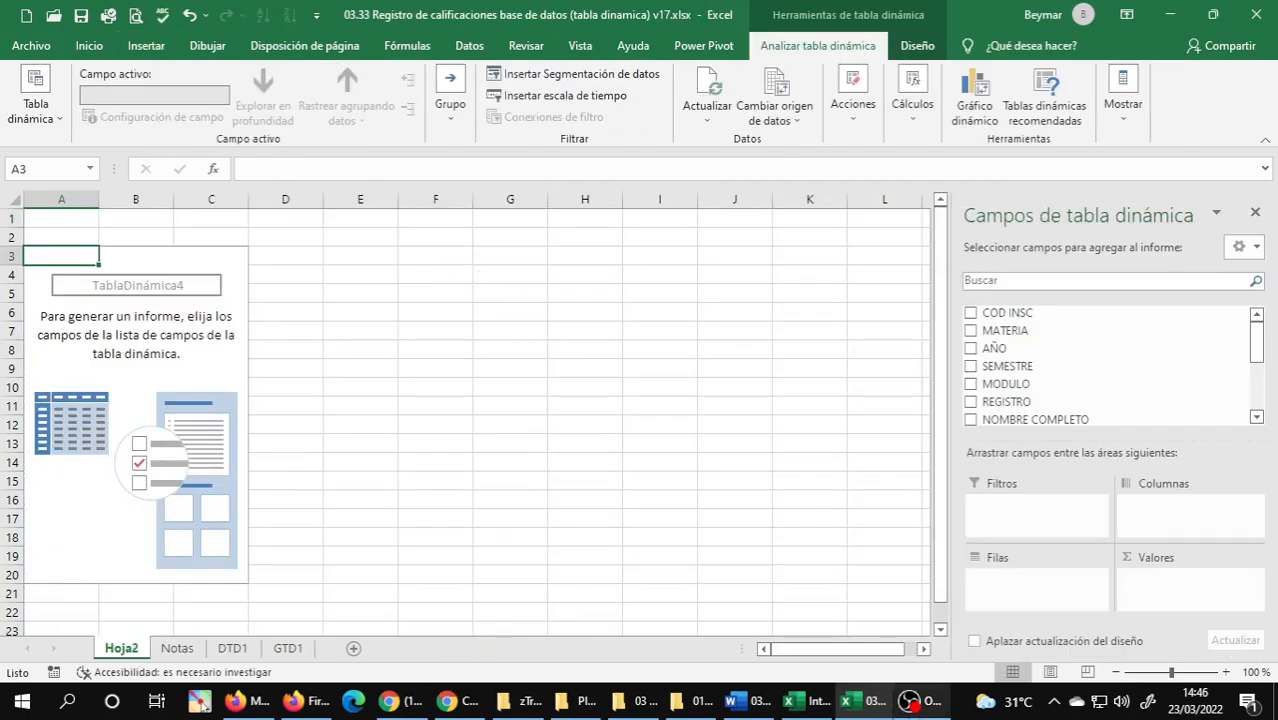
Reread exercise 4 in the Word document for the value to average and the subjects to include.
left_click(745, 708)
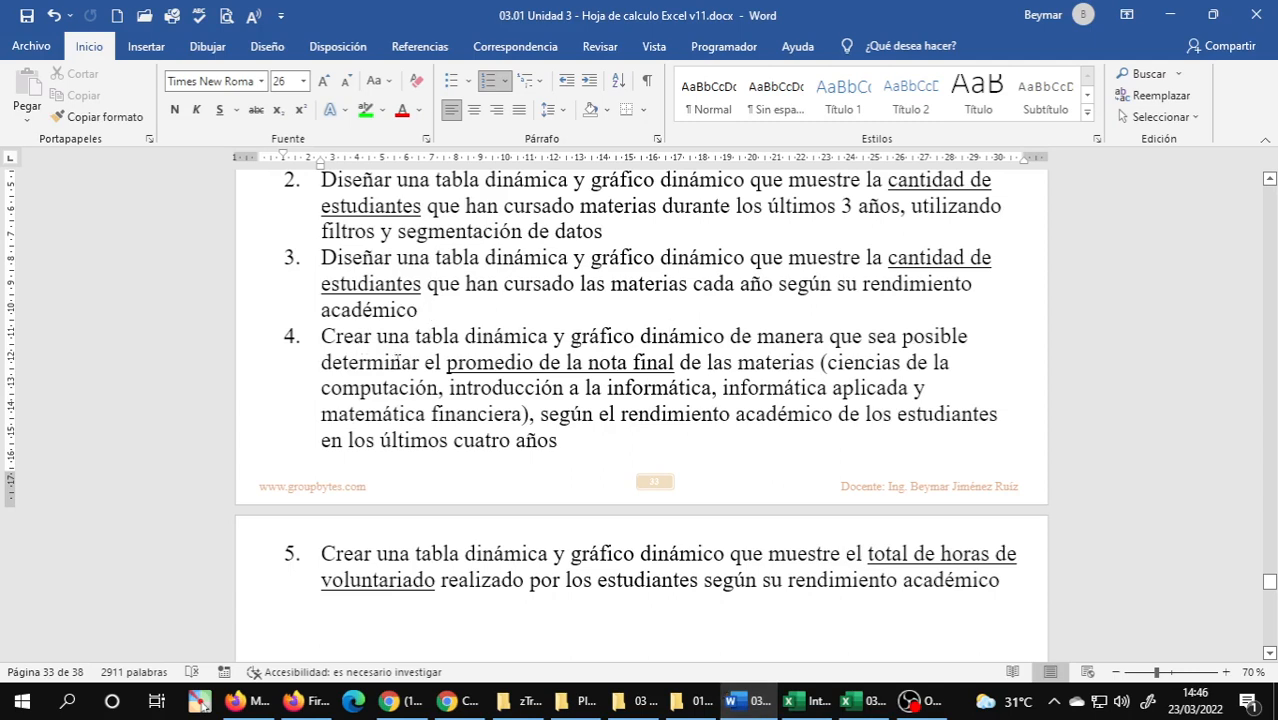
left_click_drag(455, 362, 647, 364)
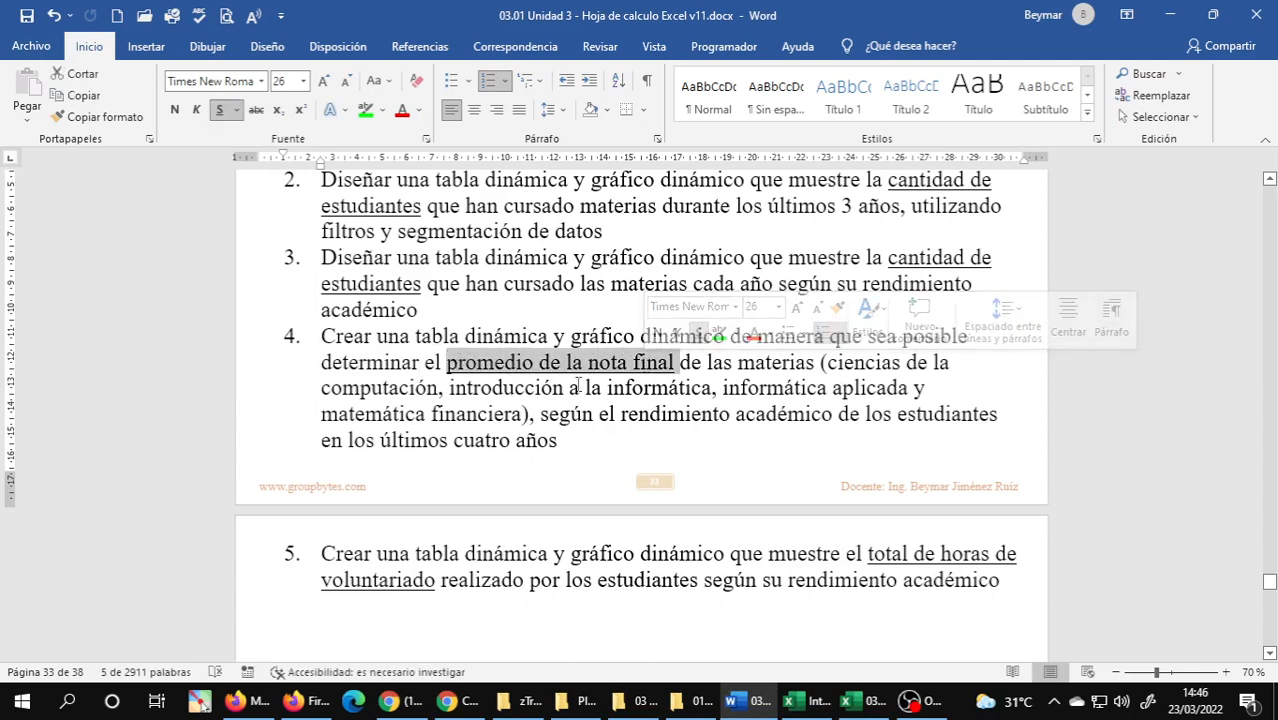
left_click(795, 390)
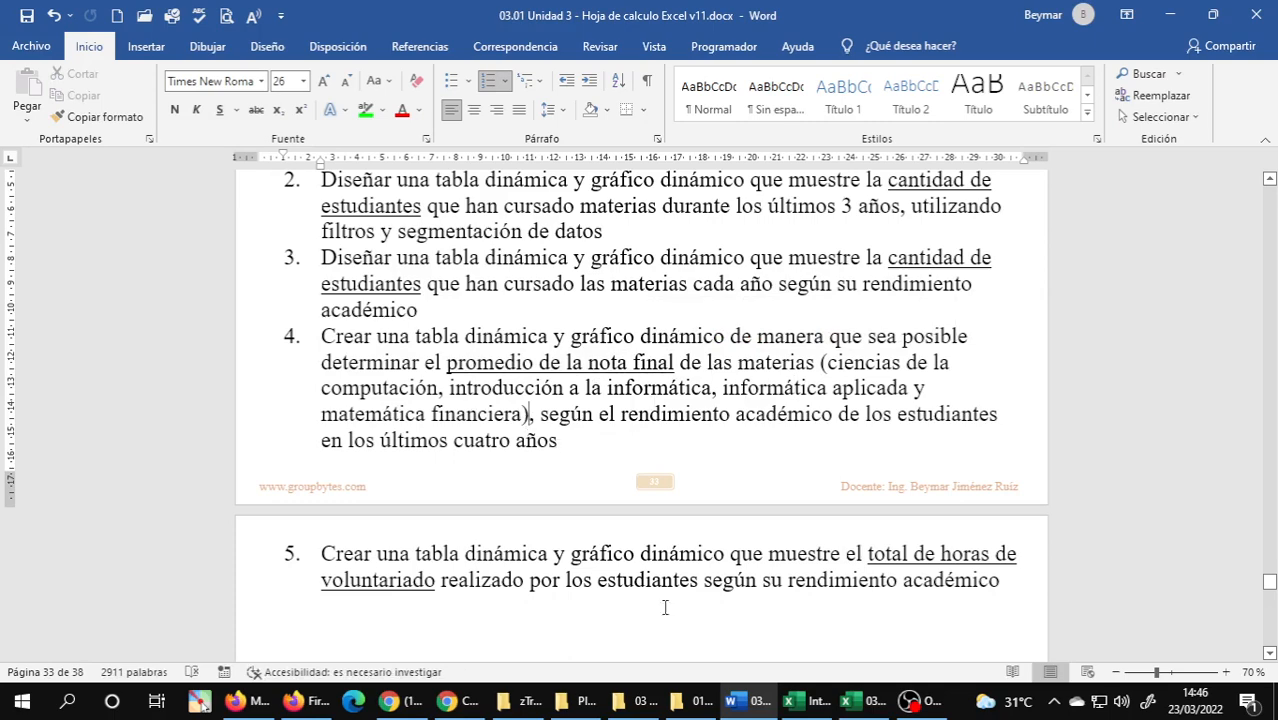
Back in the 03.33 Excel workbook, add MATERIA as the PivotTable's row field and NOTA FINAL as its value field.
left_click(855, 706)
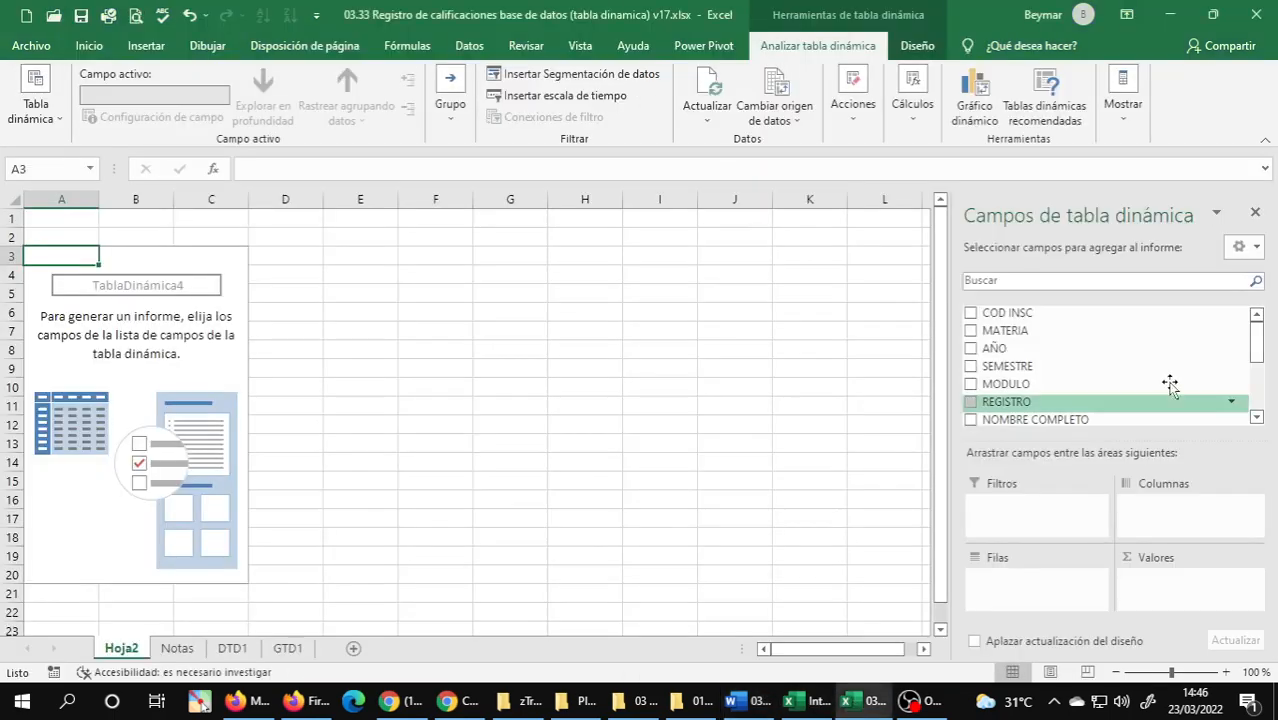
left_click_drag(1033, 329, 1050, 591)
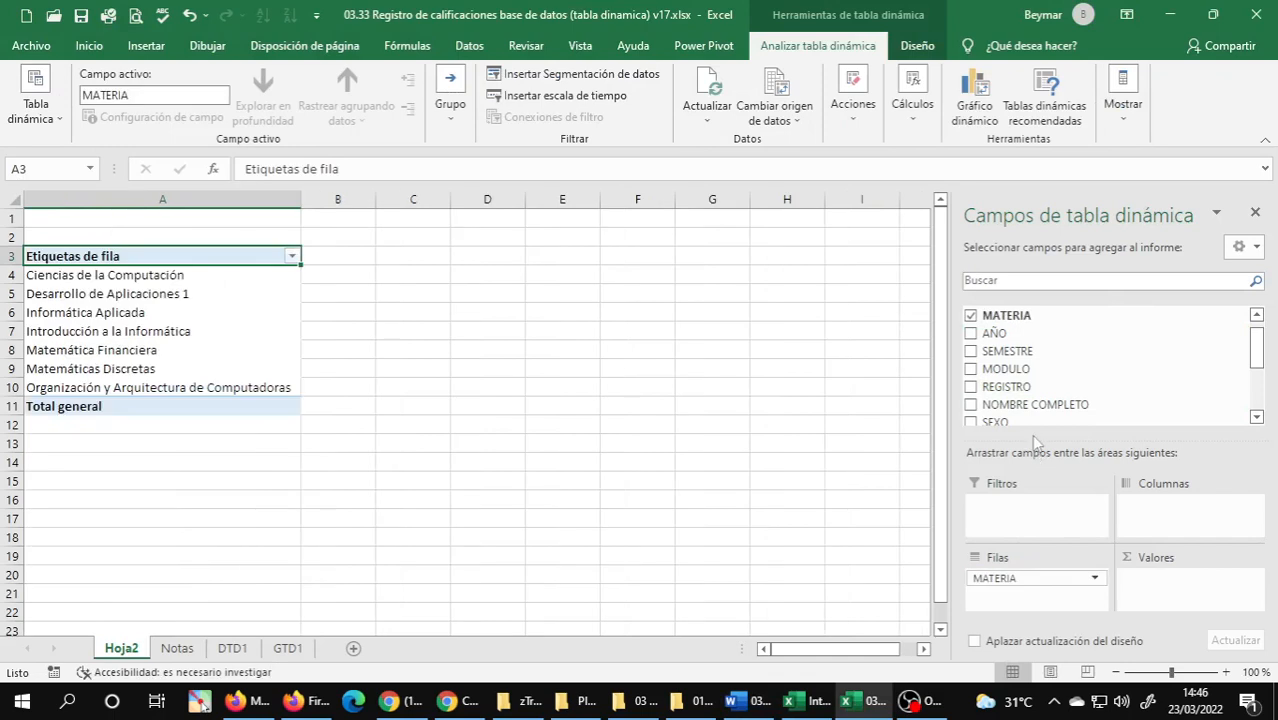
left_click_drag(1261, 350, 1260, 384)
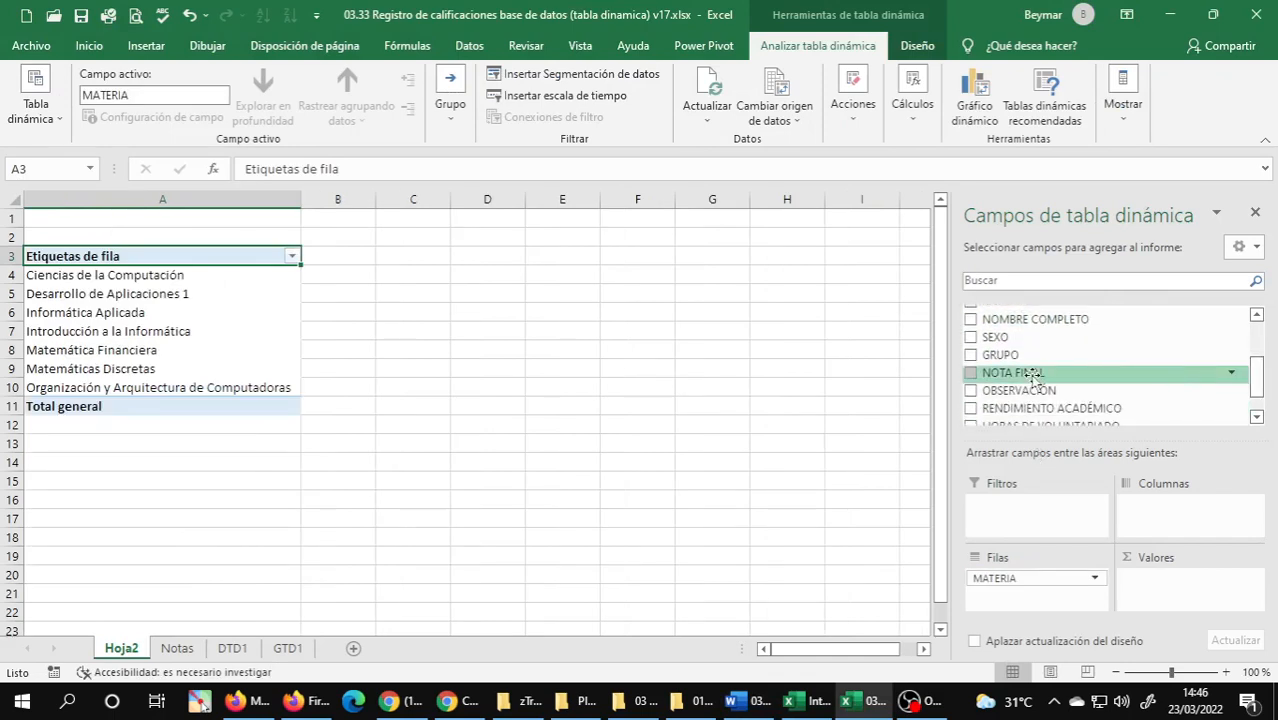
left_click_drag(1035, 378, 1168, 594)
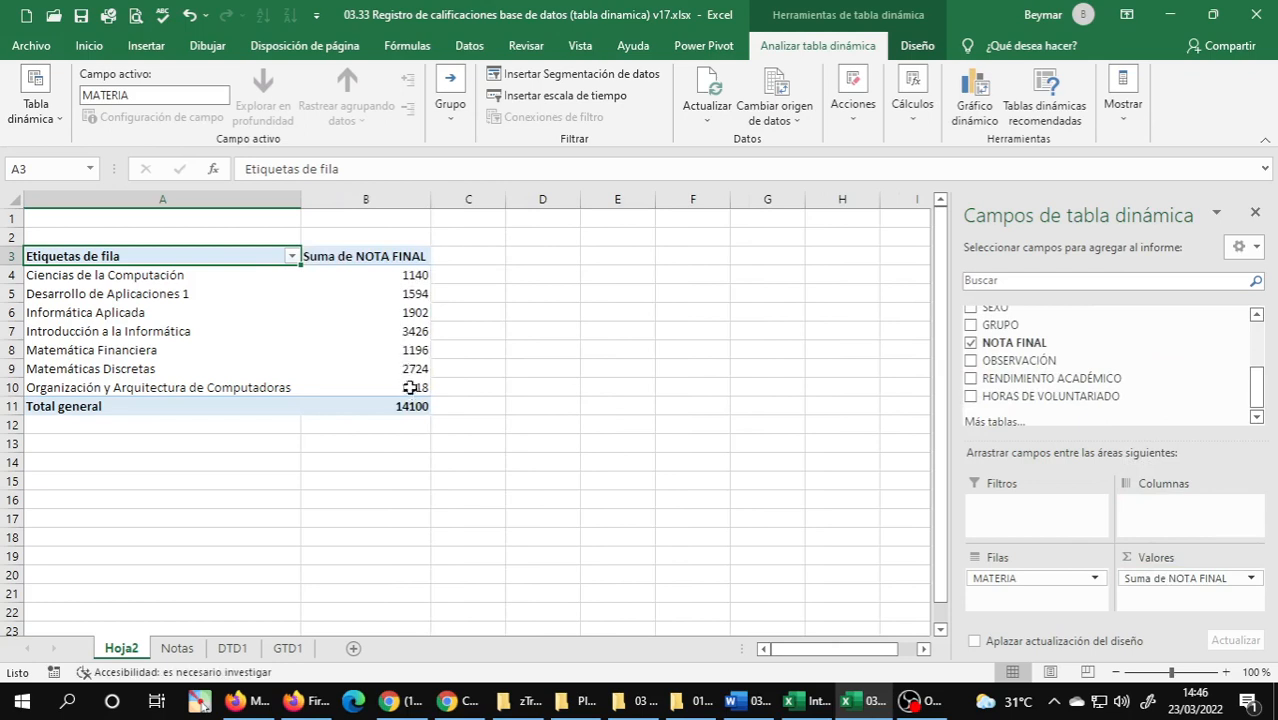
Summarize the NOTA FINAL value field by Promedio and give it the custom name PROMEDIO NOTA FINAL.
mouse_move(414, 292)
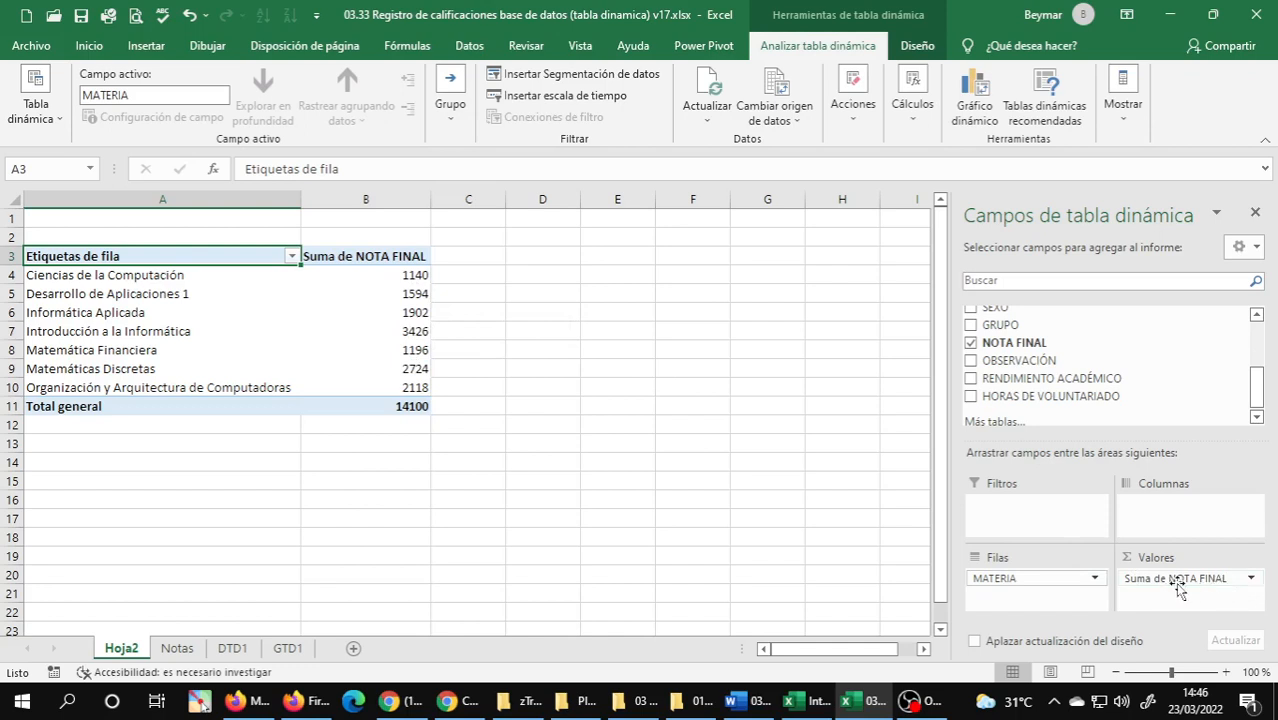
left_click(1253, 580)
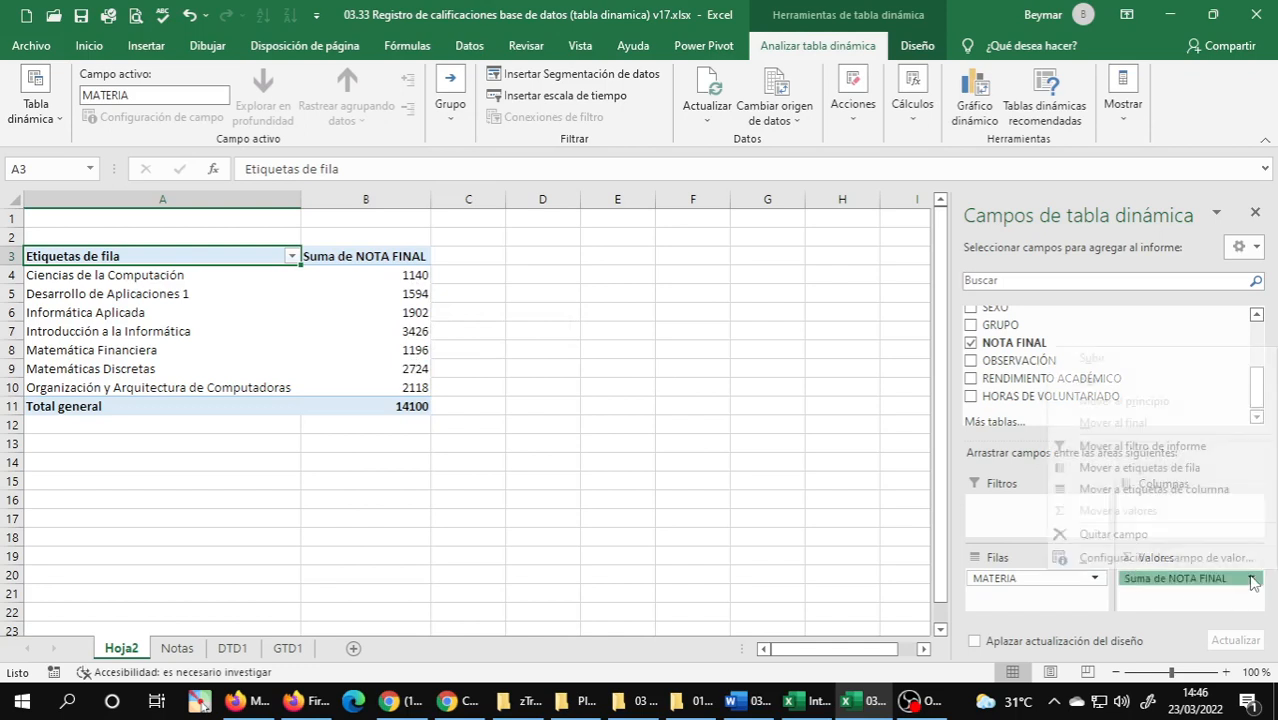
left_click(1166, 558)
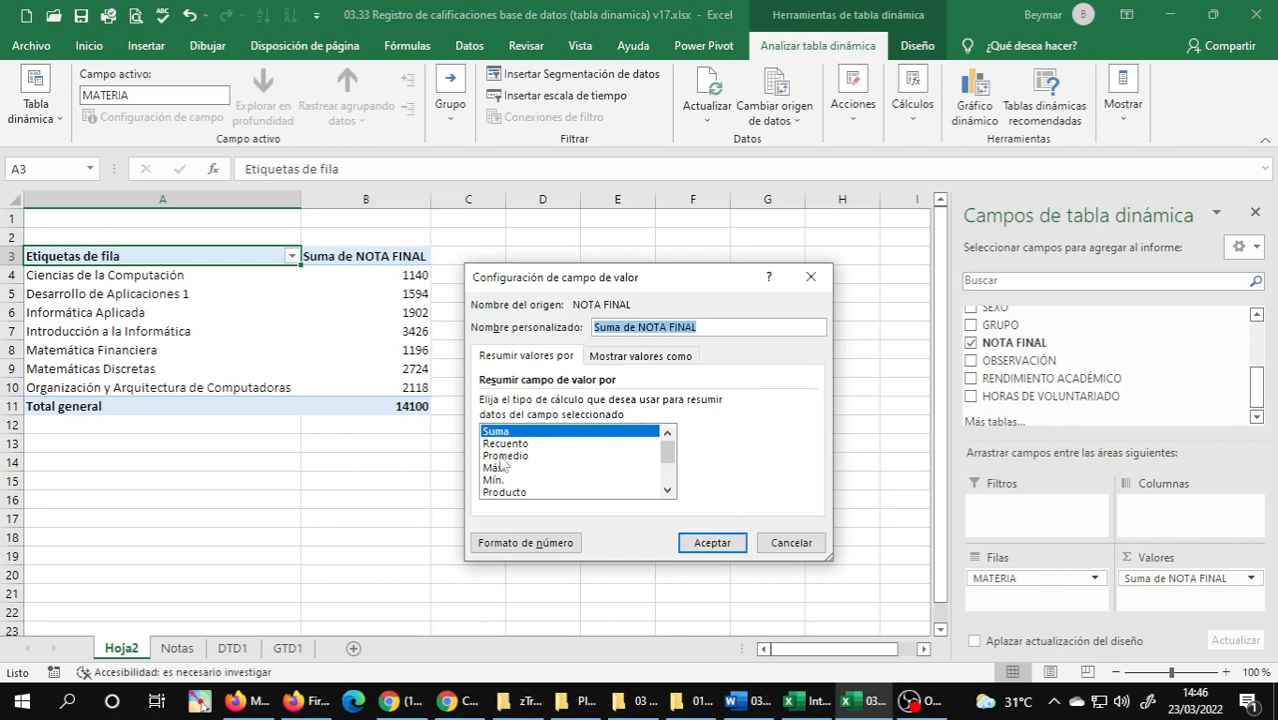
left_click(503, 456)
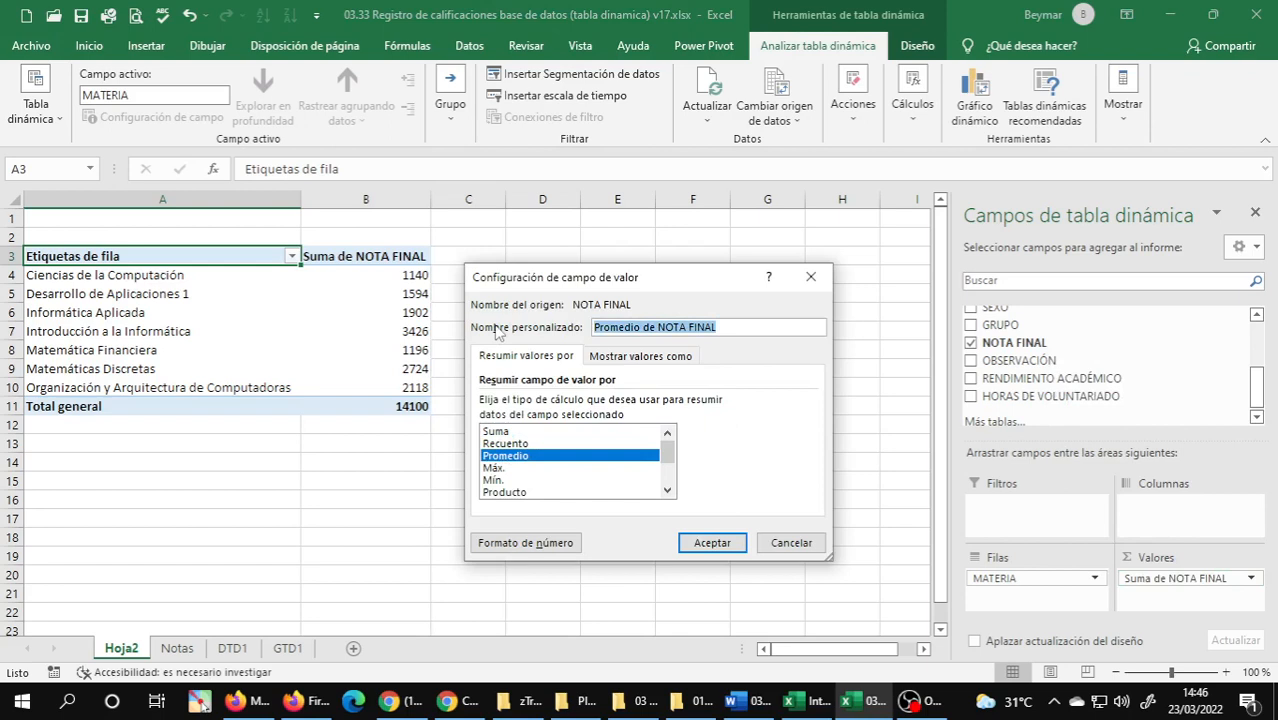
type("p")
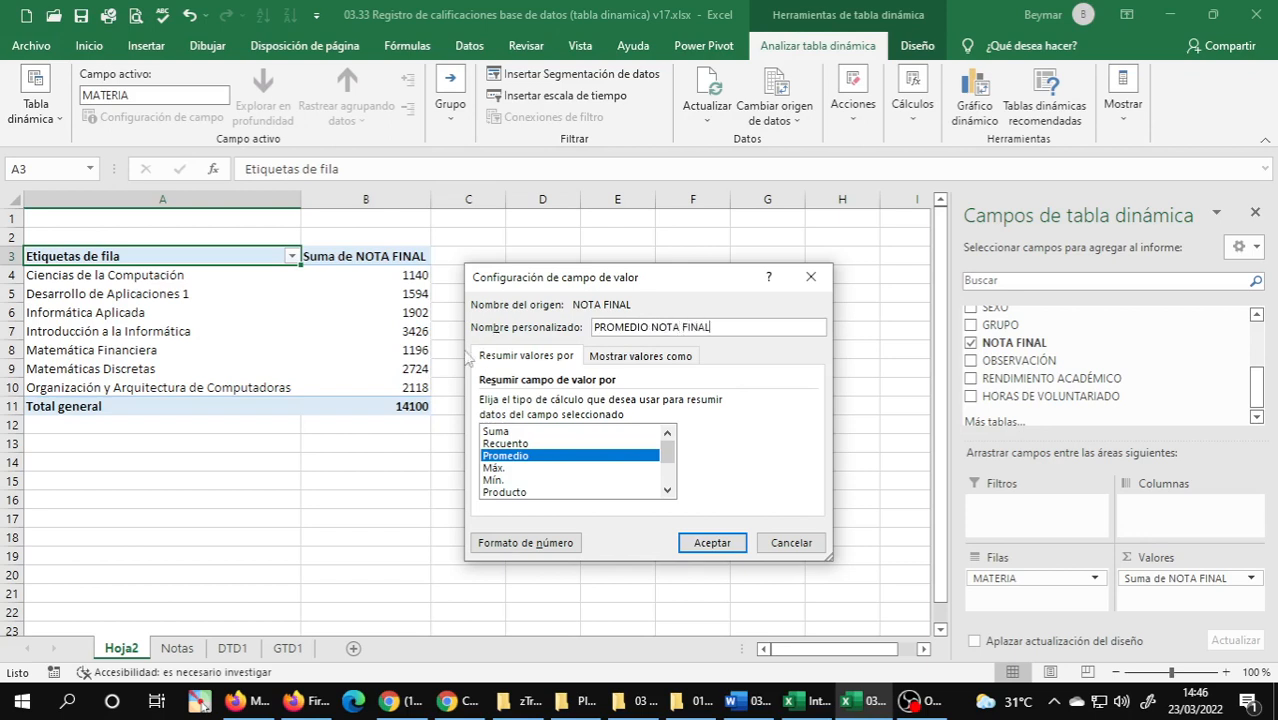
left_click(696, 541)
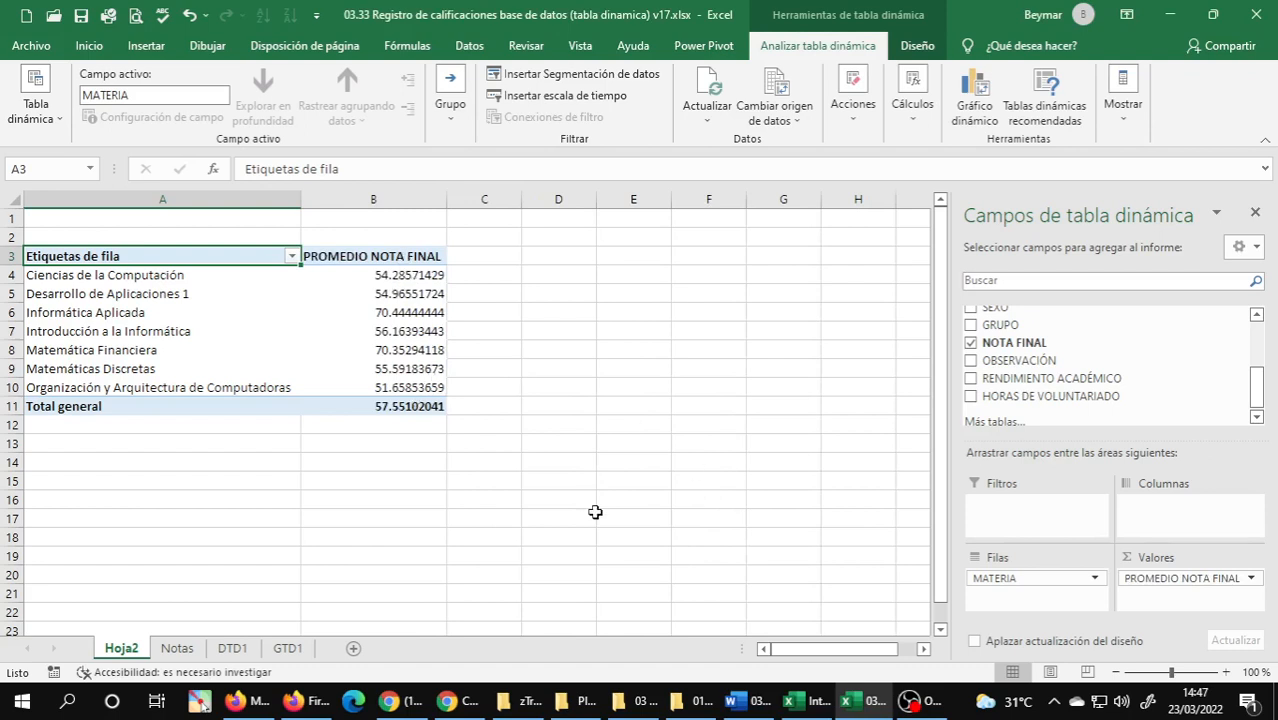
Format the PROMEDIO NOTA FINAL value field as Número with 0 decimal places.
left_click(1250, 578)
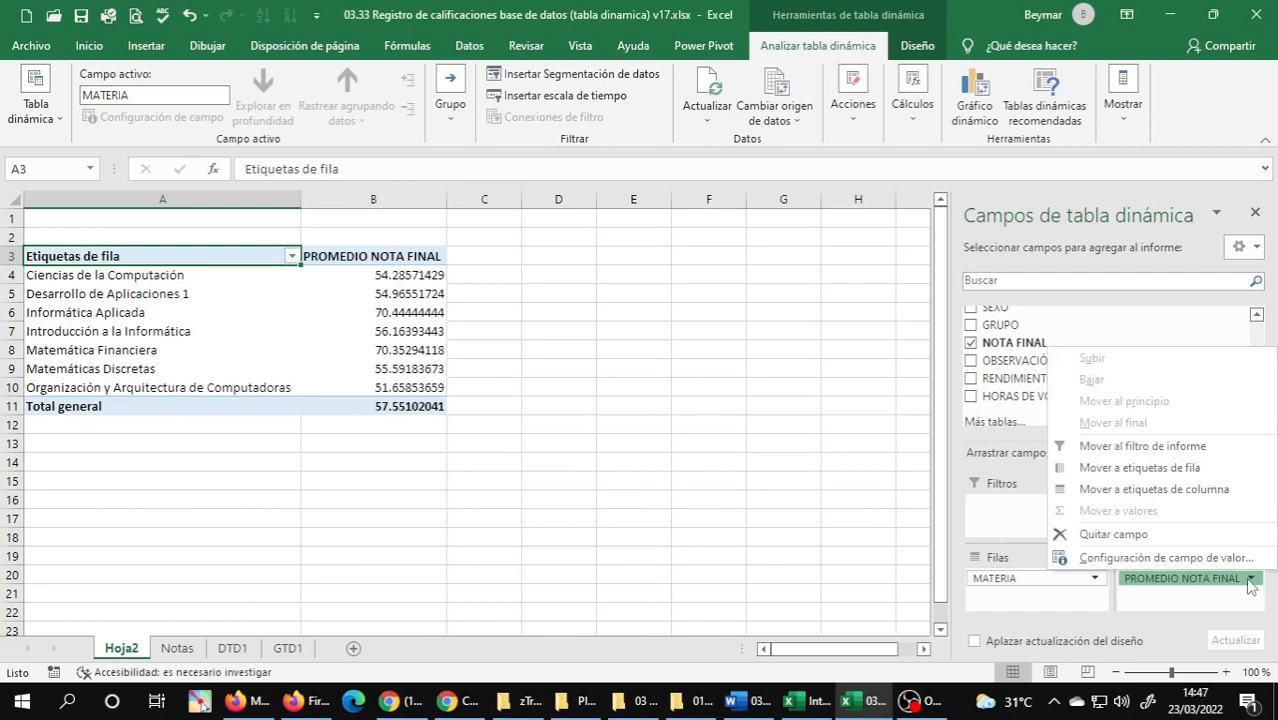
left_click(1183, 558)
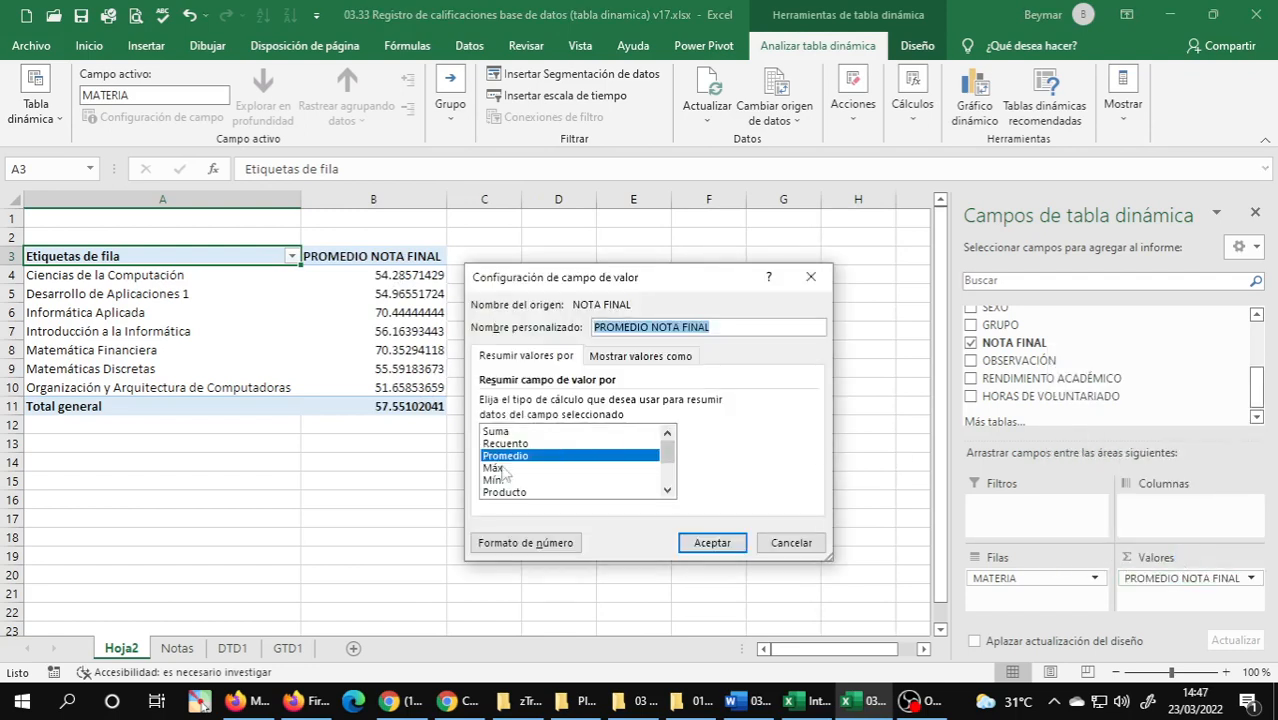
left_click(514, 544)
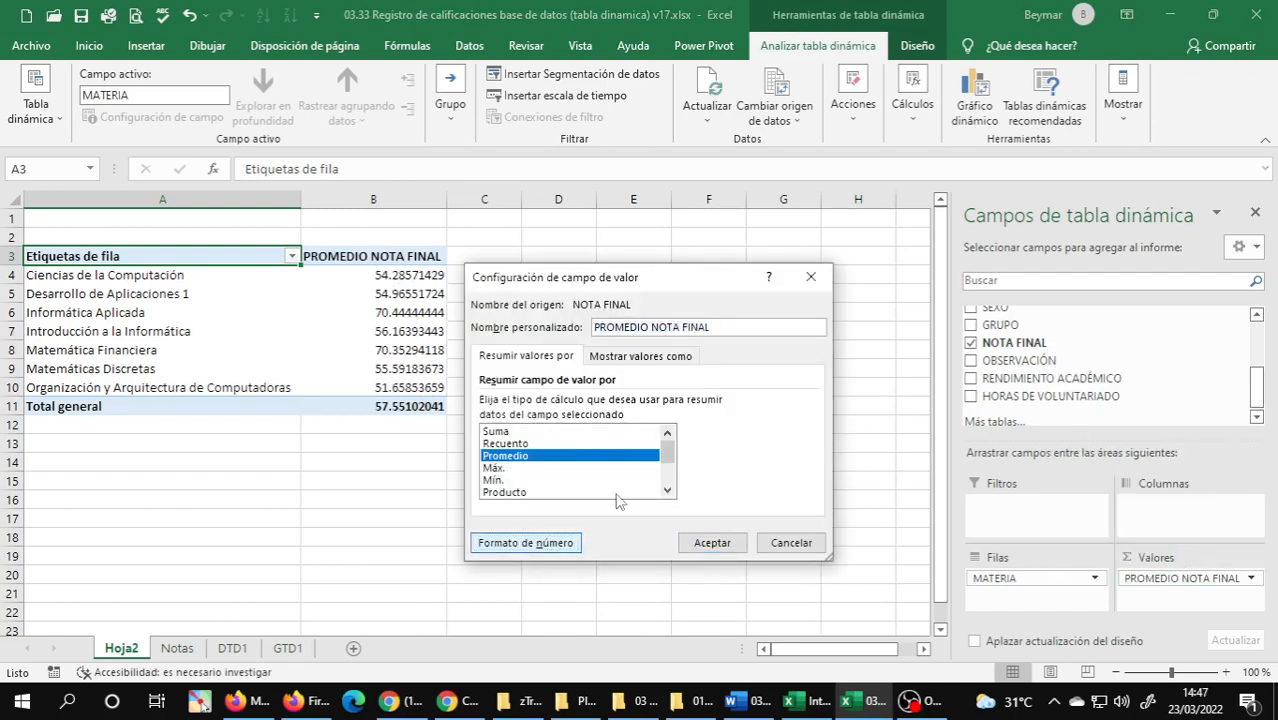
left_click(518, 545)
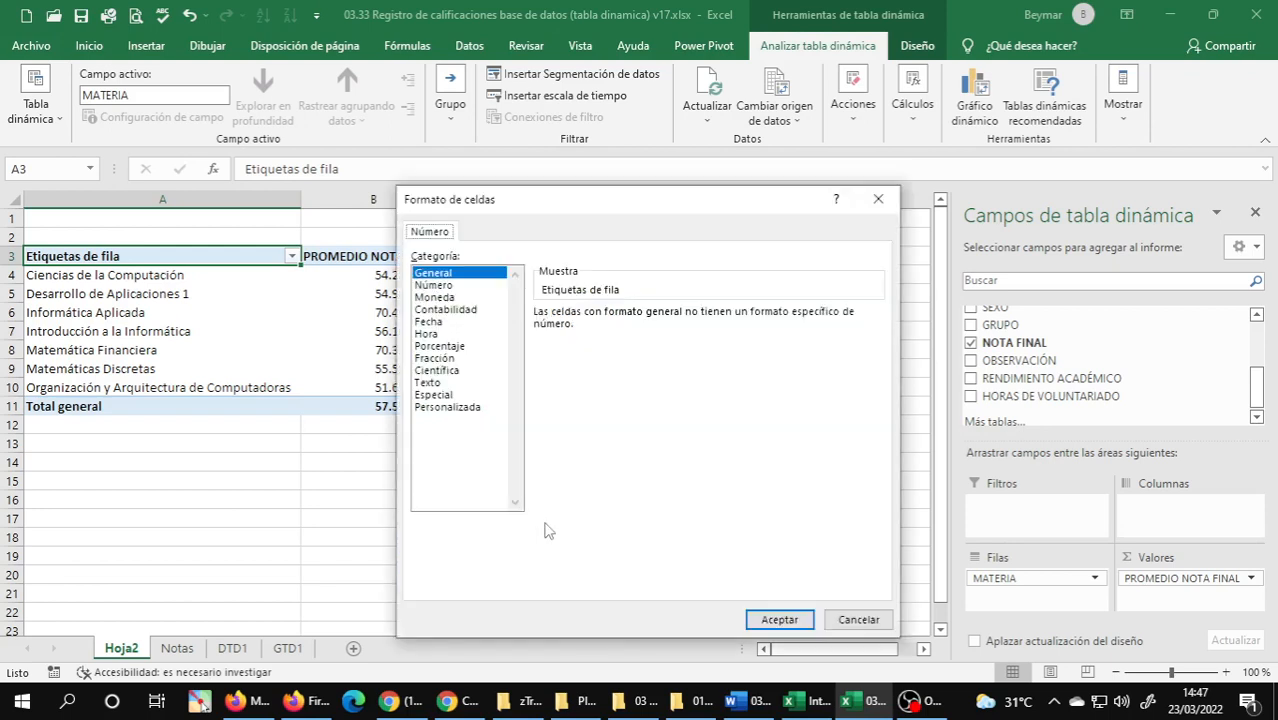
left_click(440, 288)
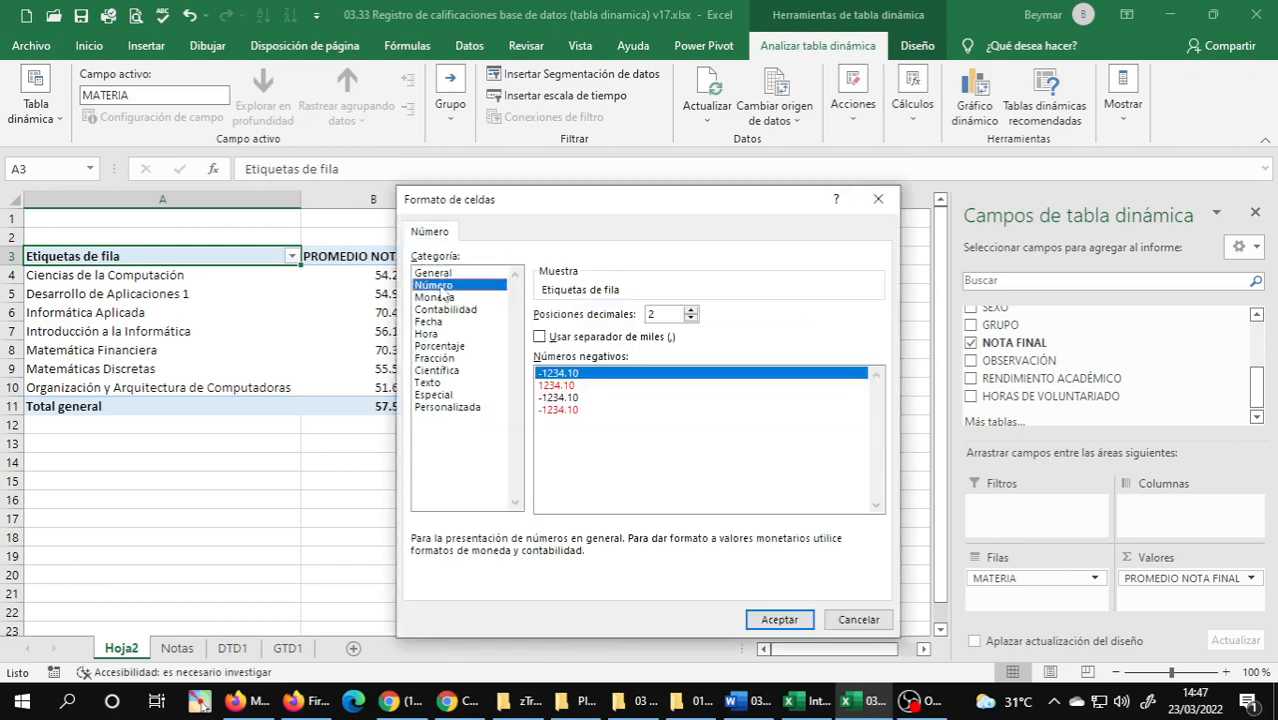
left_click(690, 318)
left_click(690, 318)
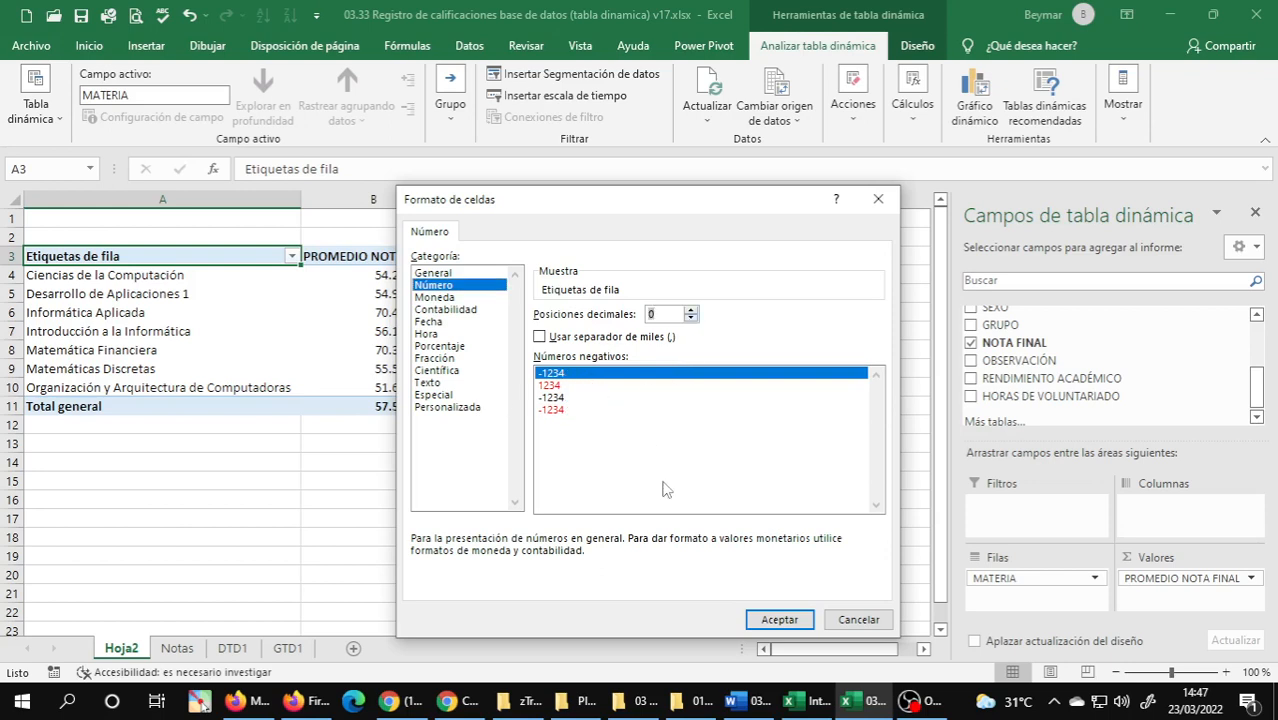
left_click(776, 620)
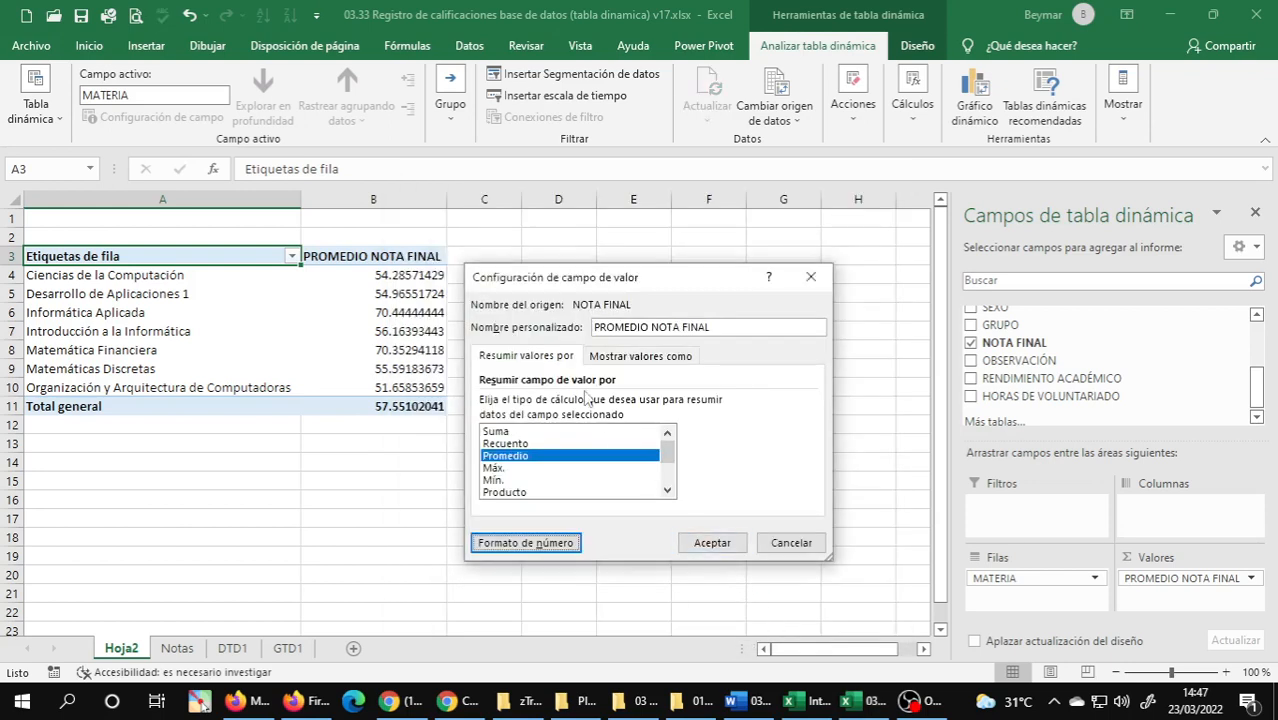
left_click(688, 544)
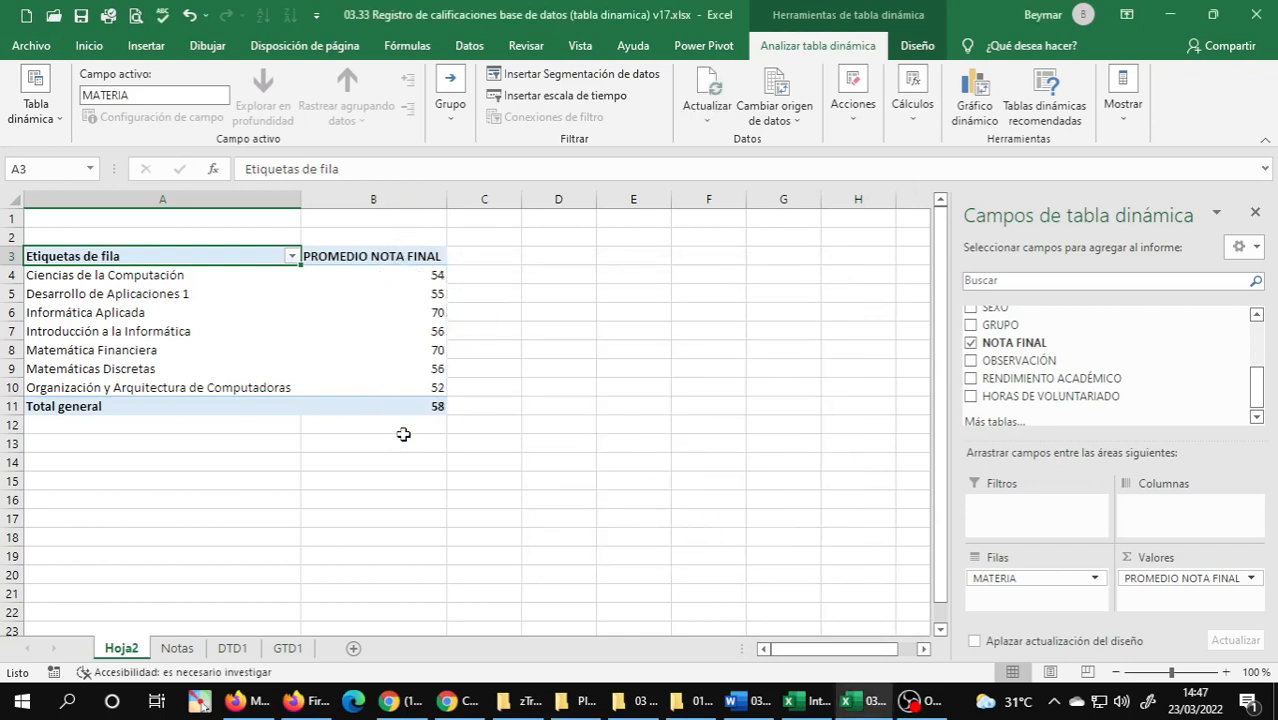
Center the PROMEDIO NOTA FINAL column horizontally, from its header through the grand total.
left_click_drag(386, 262, 387, 401)
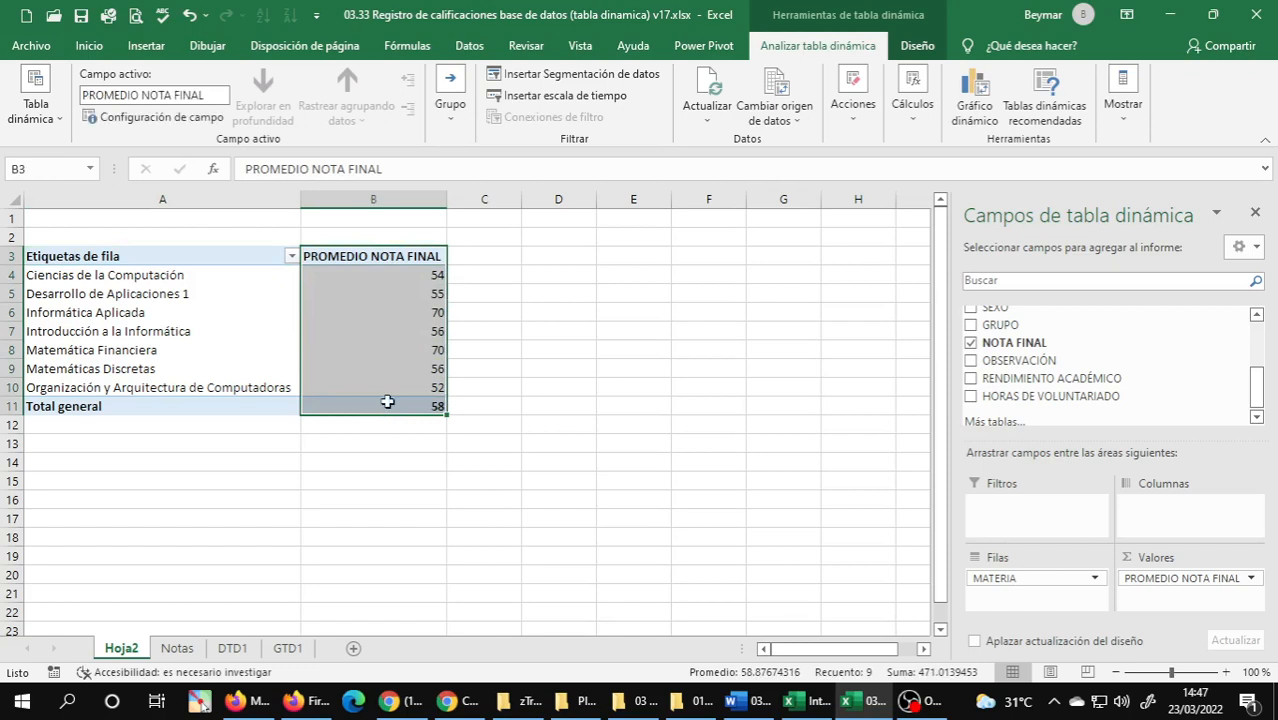
left_click(88, 46)
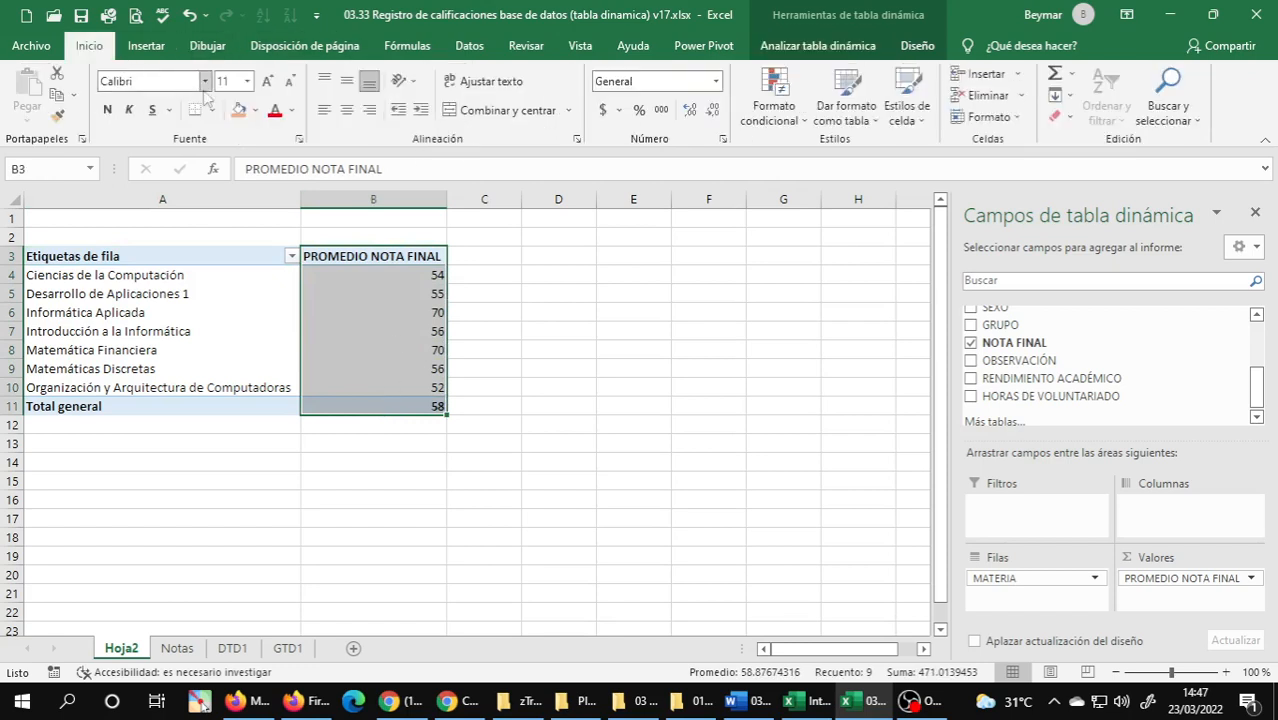
left_click(346, 110)
left_click(385, 364)
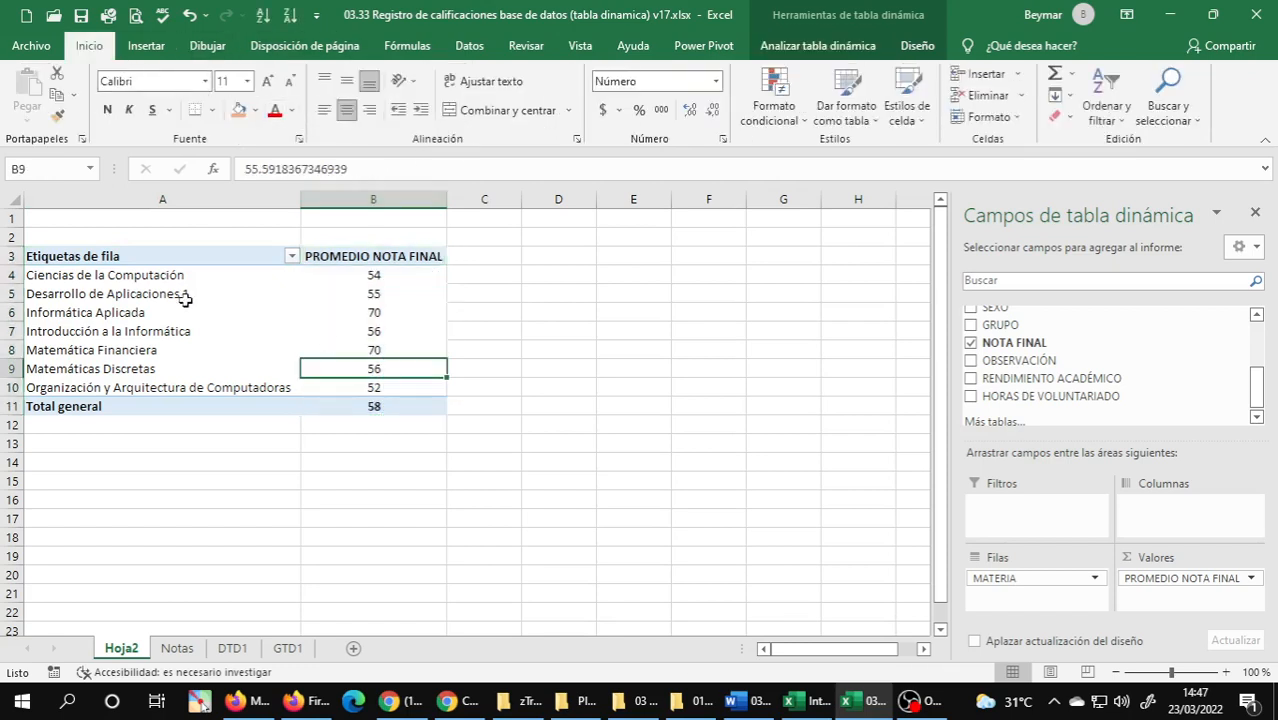
Rename the PivotTable's row labels header in A3 to MATERIA.
left_click(150, 256)
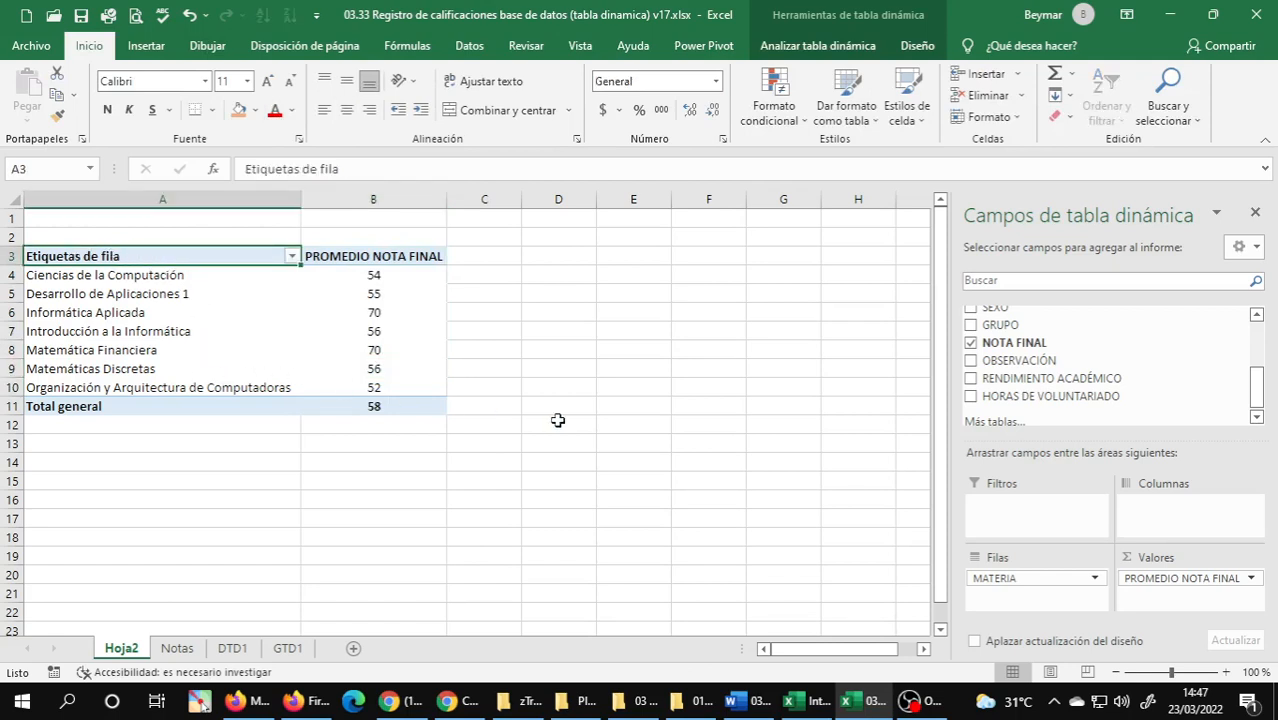
type("ma")
key("BackSpace")
key("BackSpace")
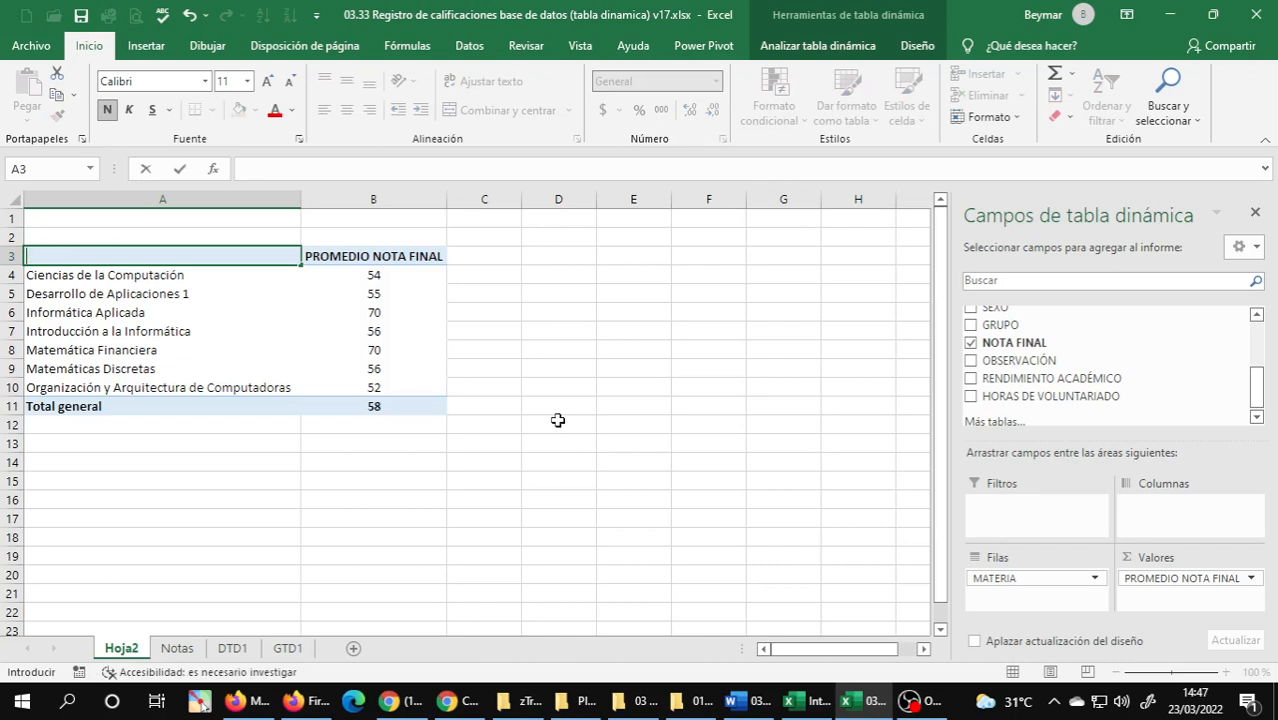
type("MATERIA")
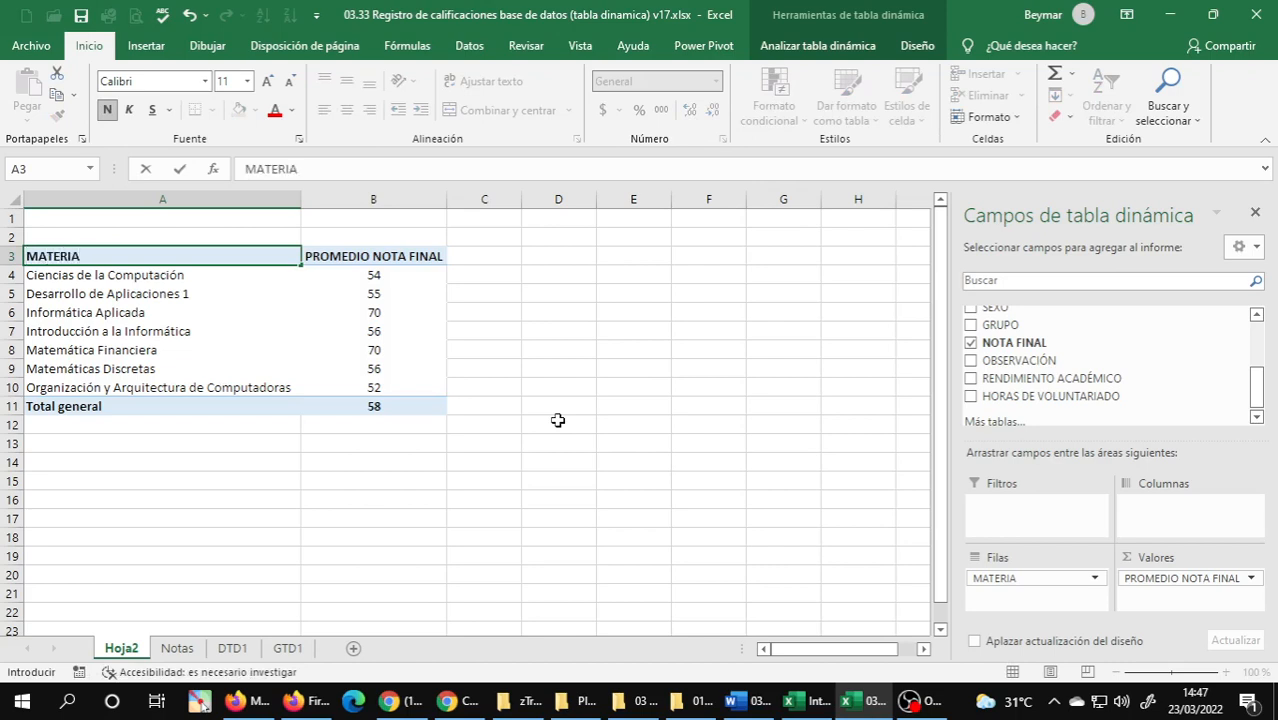
key("Return")
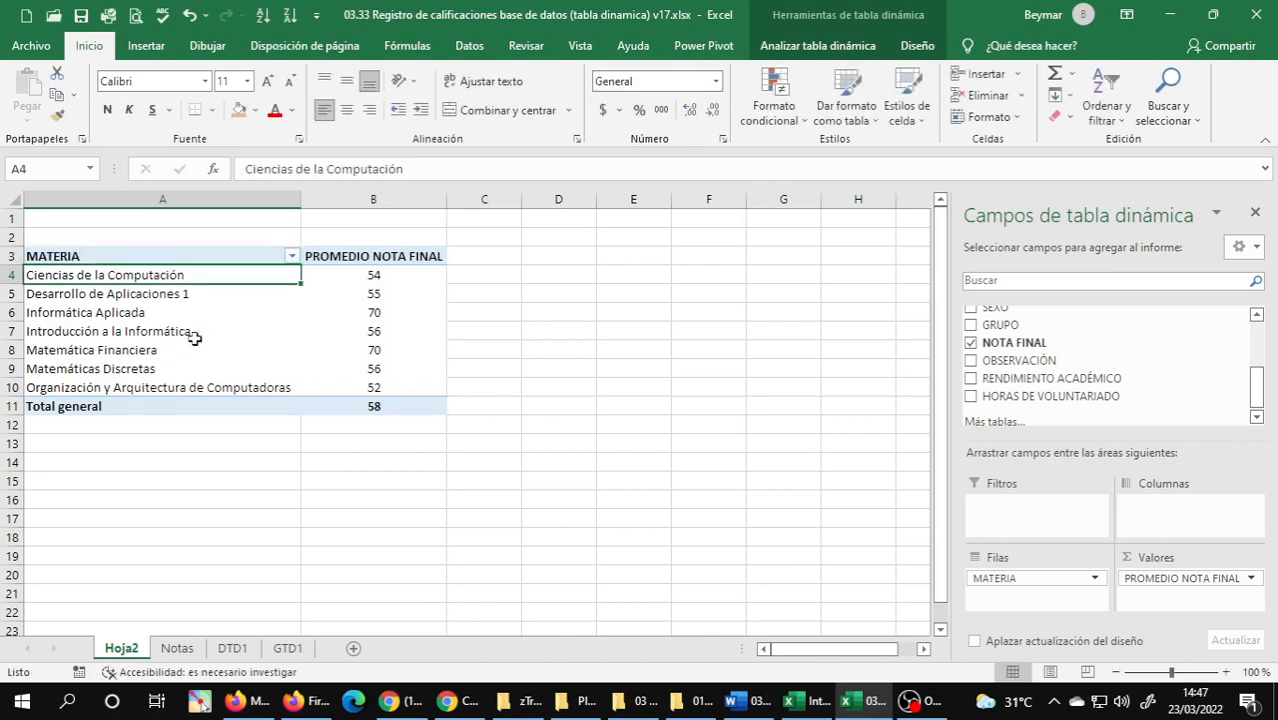
Review the subjects and their average final grades, and return to exercise 4 in the Word document.
left_click(158, 323)
left_click(176, 304)
left_click(176, 280)
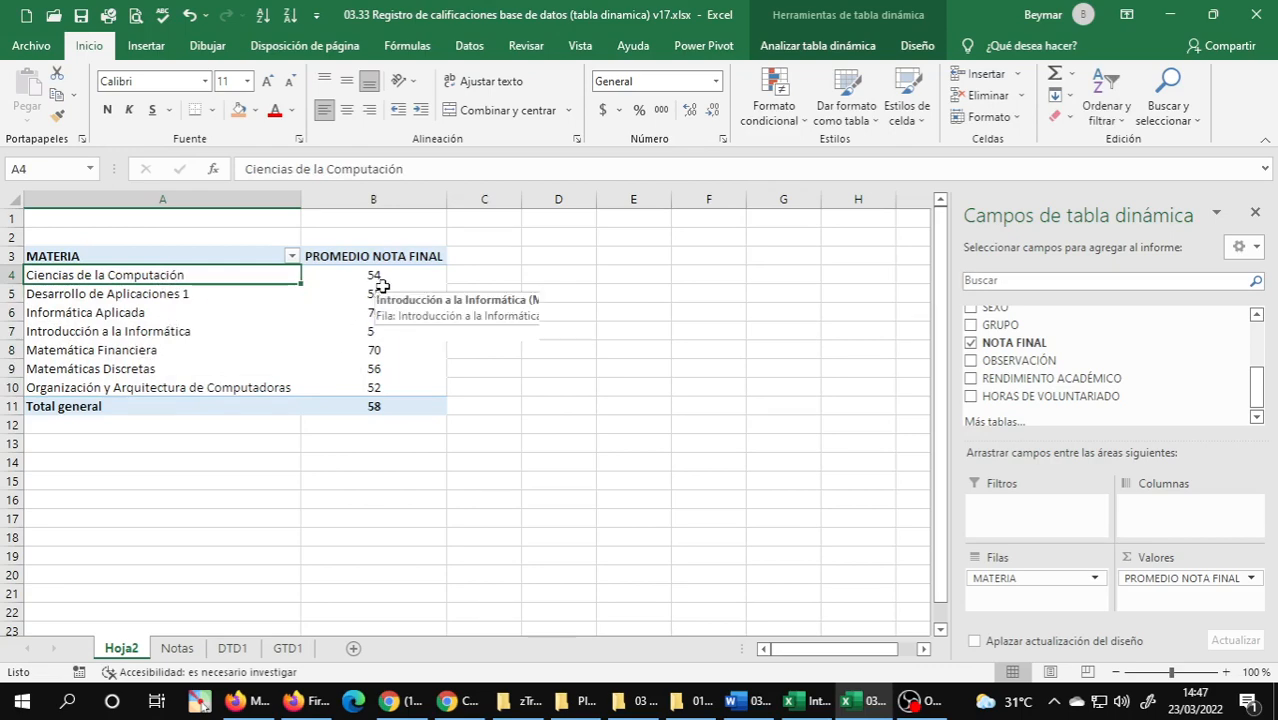
left_click(748, 700)
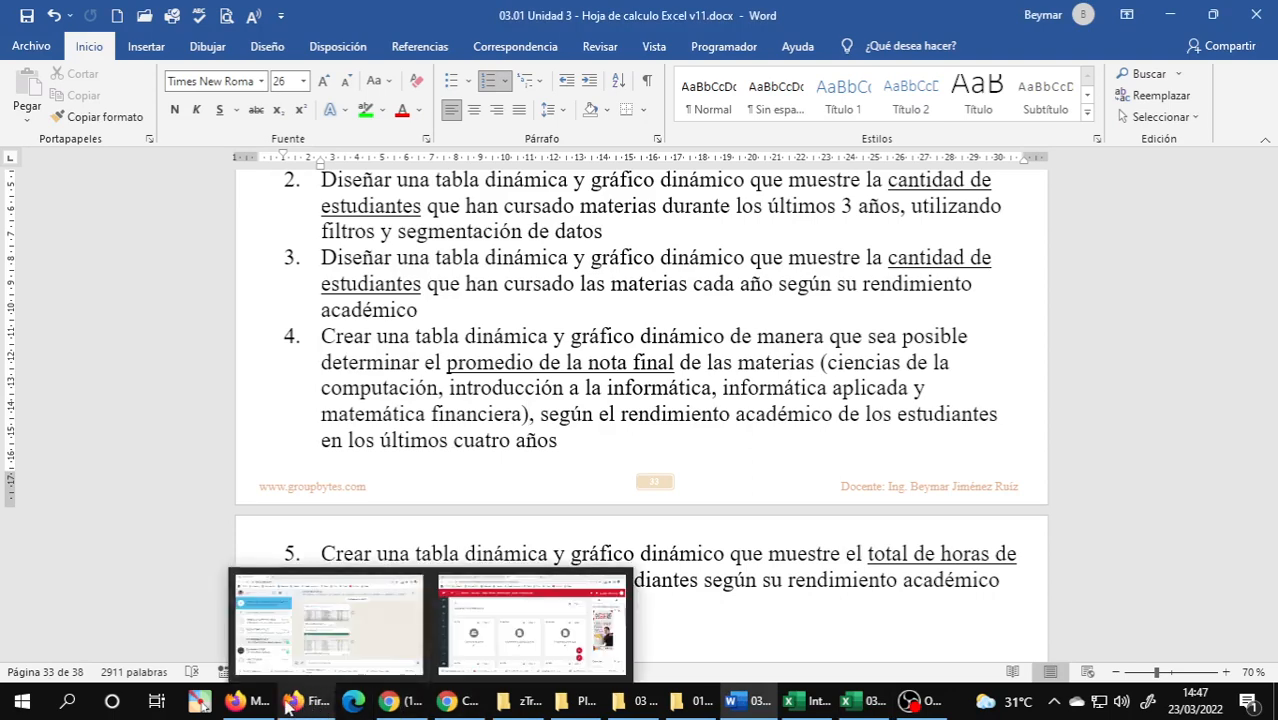
Check the Google Meet call and the INT.INFORMÁTICA_H WhatsApp chat, and return to the grades workbook in Excel.
left_click(392, 706)
left_click(258, 703)
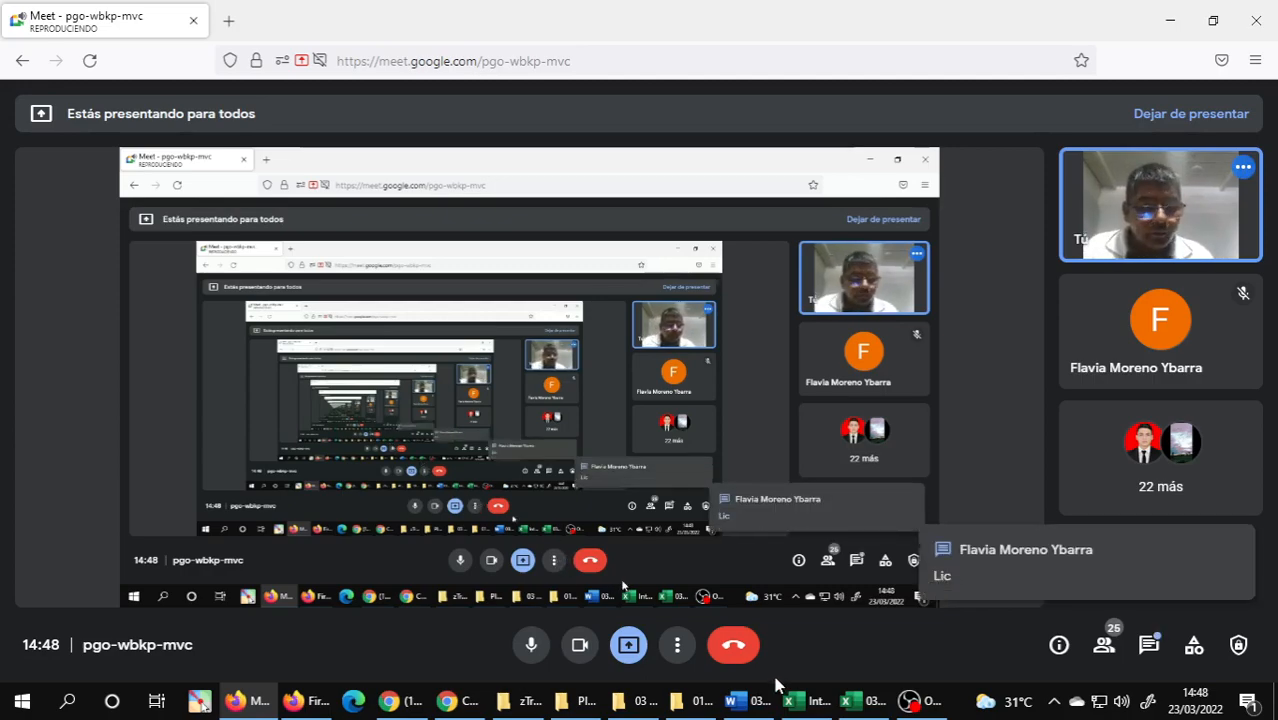
left_click(748, 700)
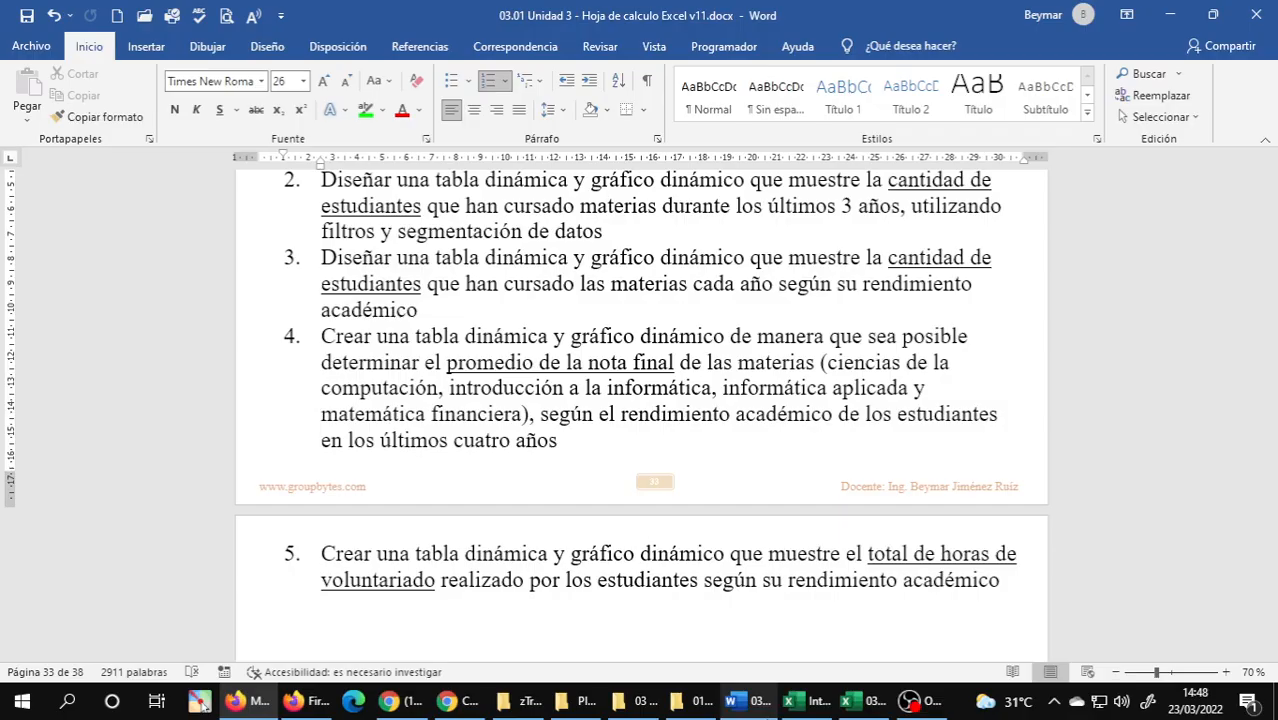
left_click(405, 701)
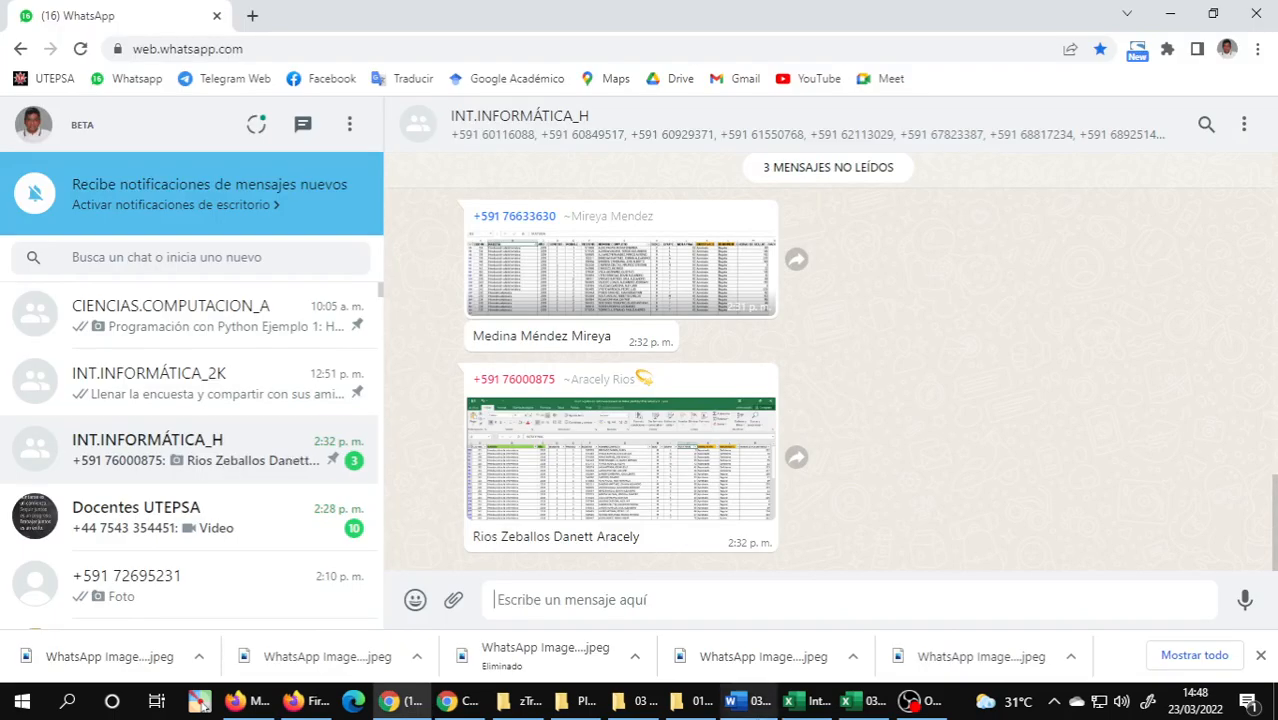
left_click(862, 701)
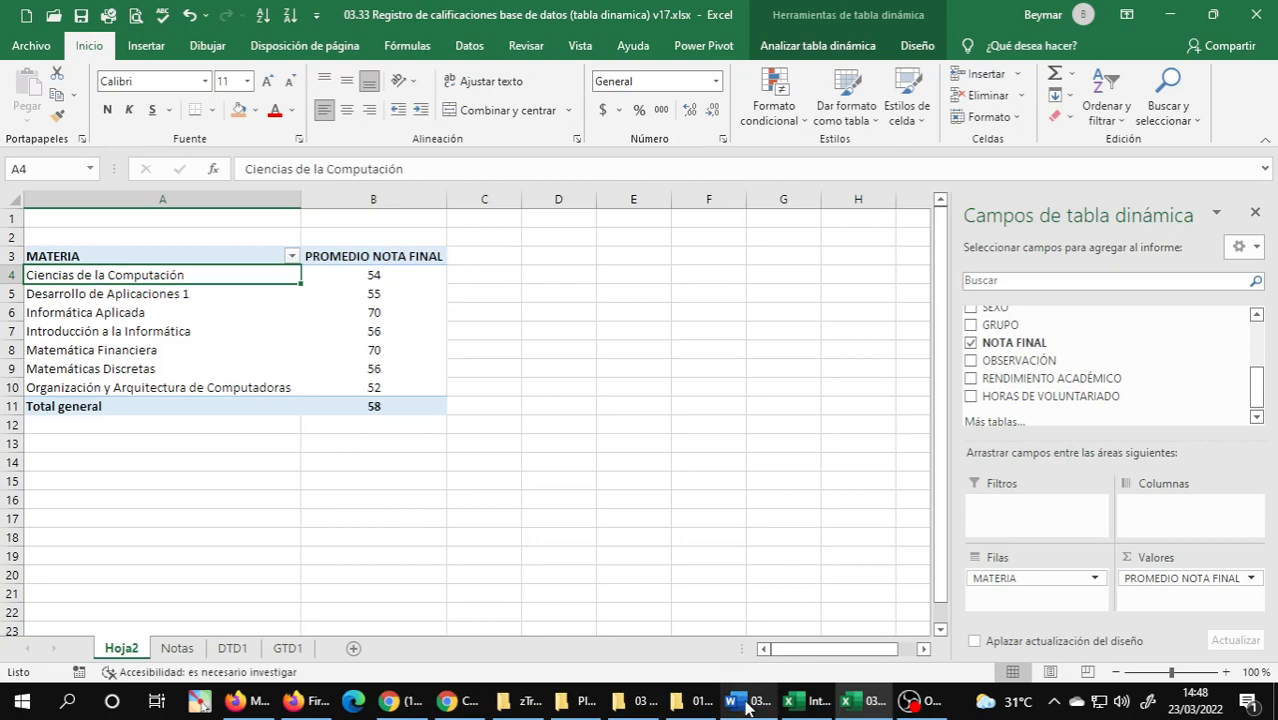
Filter MATERIA to Ciencias de la Computación, Informática Aplicada, Introducción a la Informática and Matemática Financiera, as exercise 4 in Word requires.
left_click(749, 704)
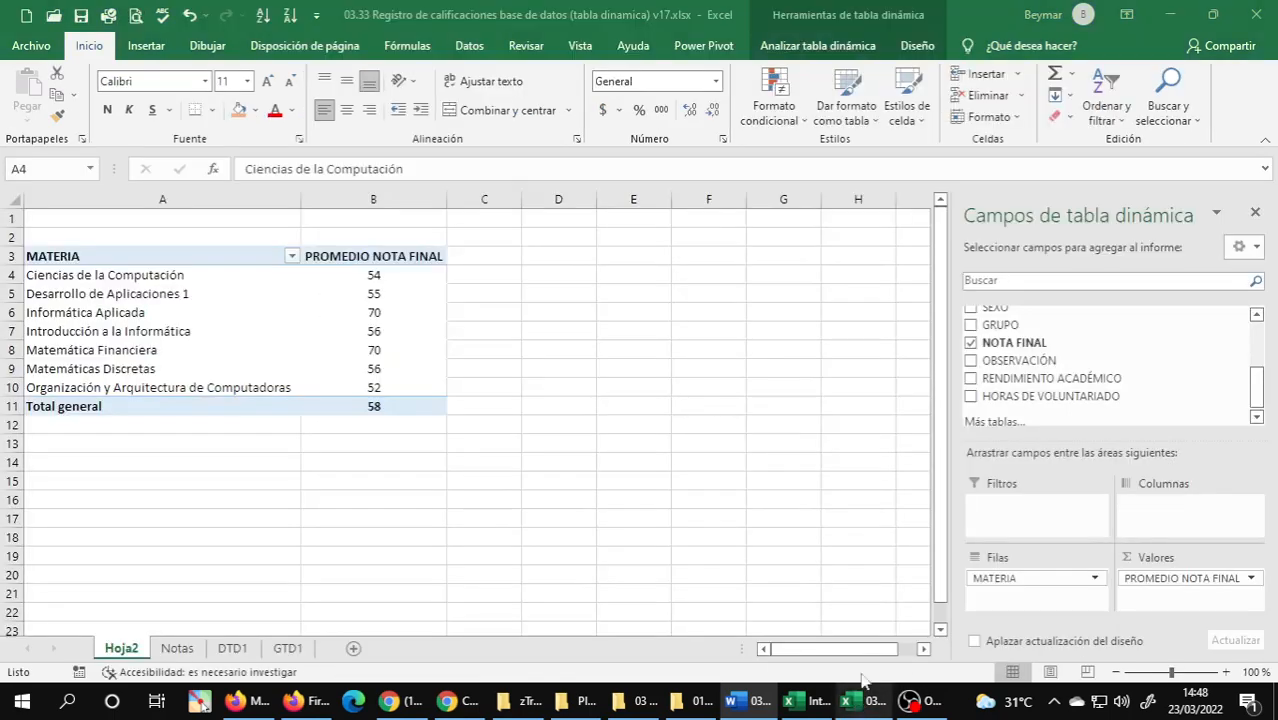
left_click(866, 700)
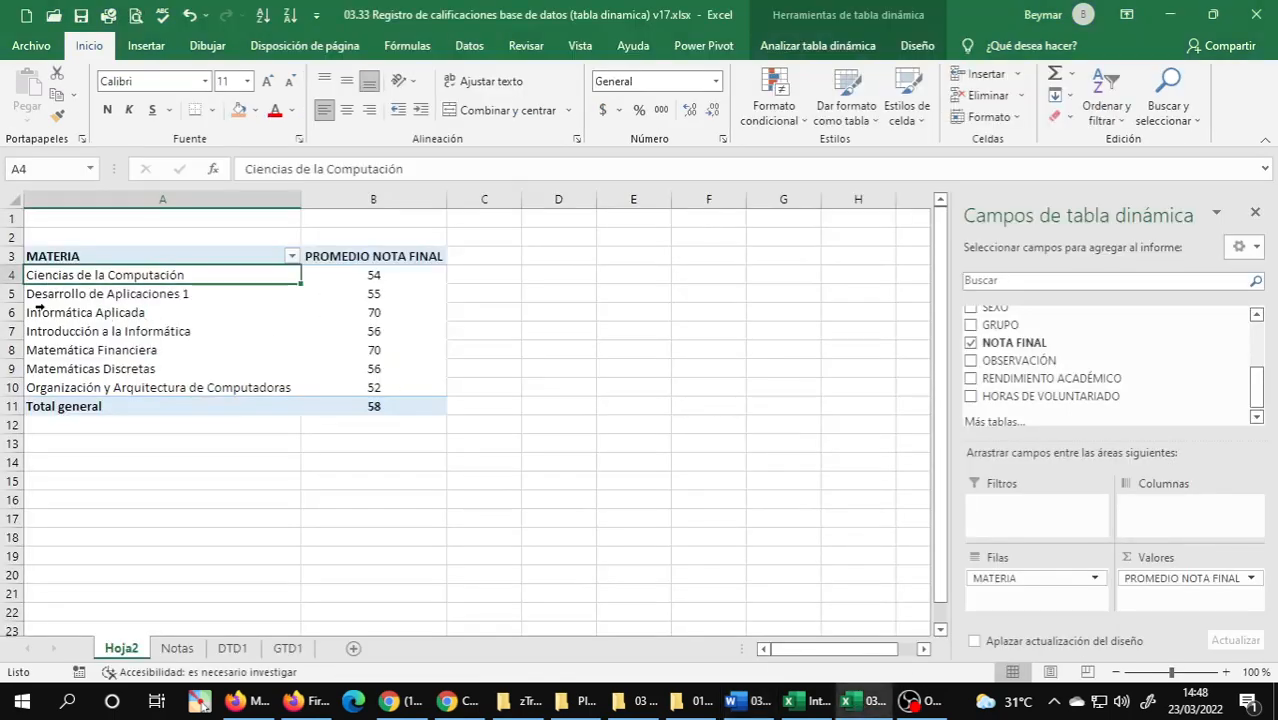
left_click(291, 256)
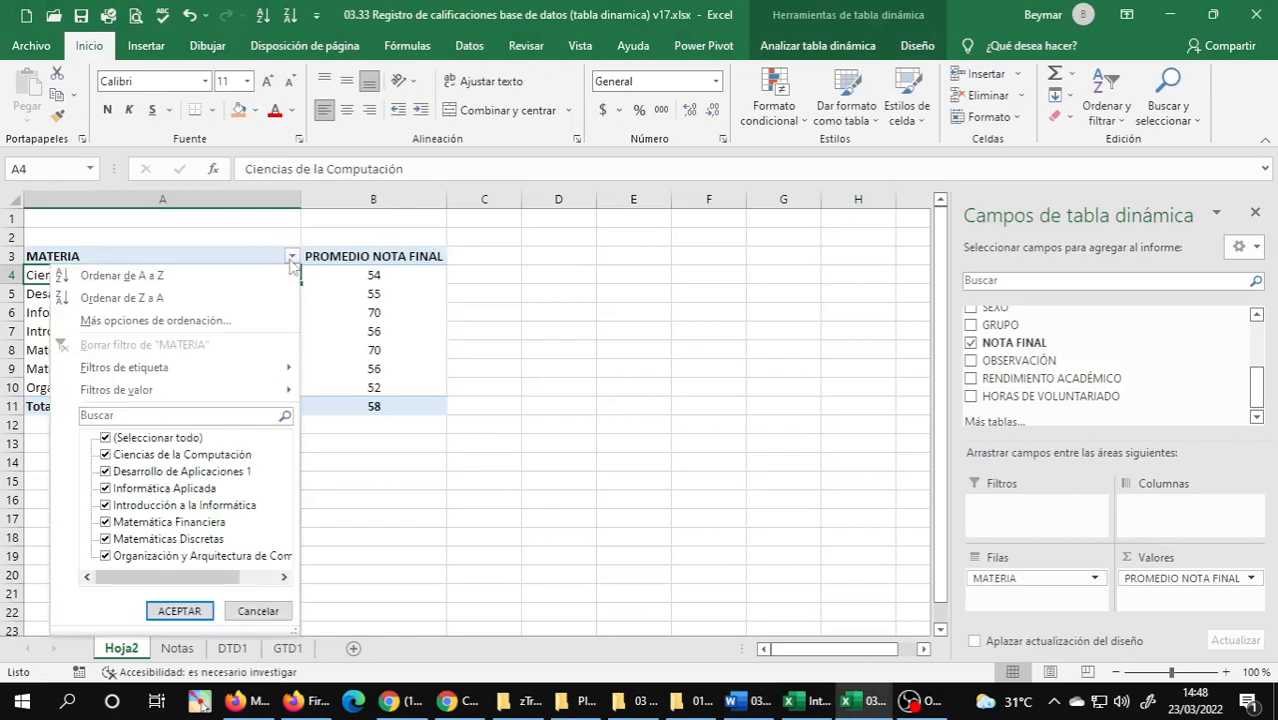
left_click(106, 438)
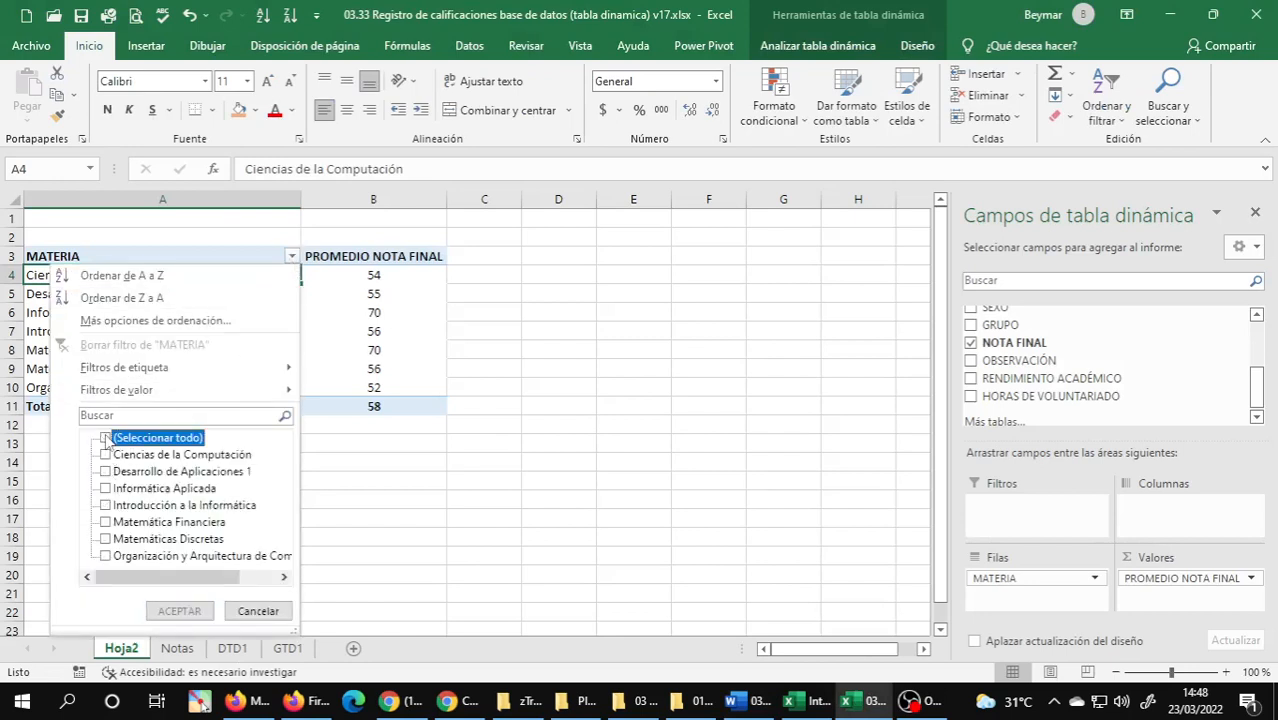
left_click(106, 455)
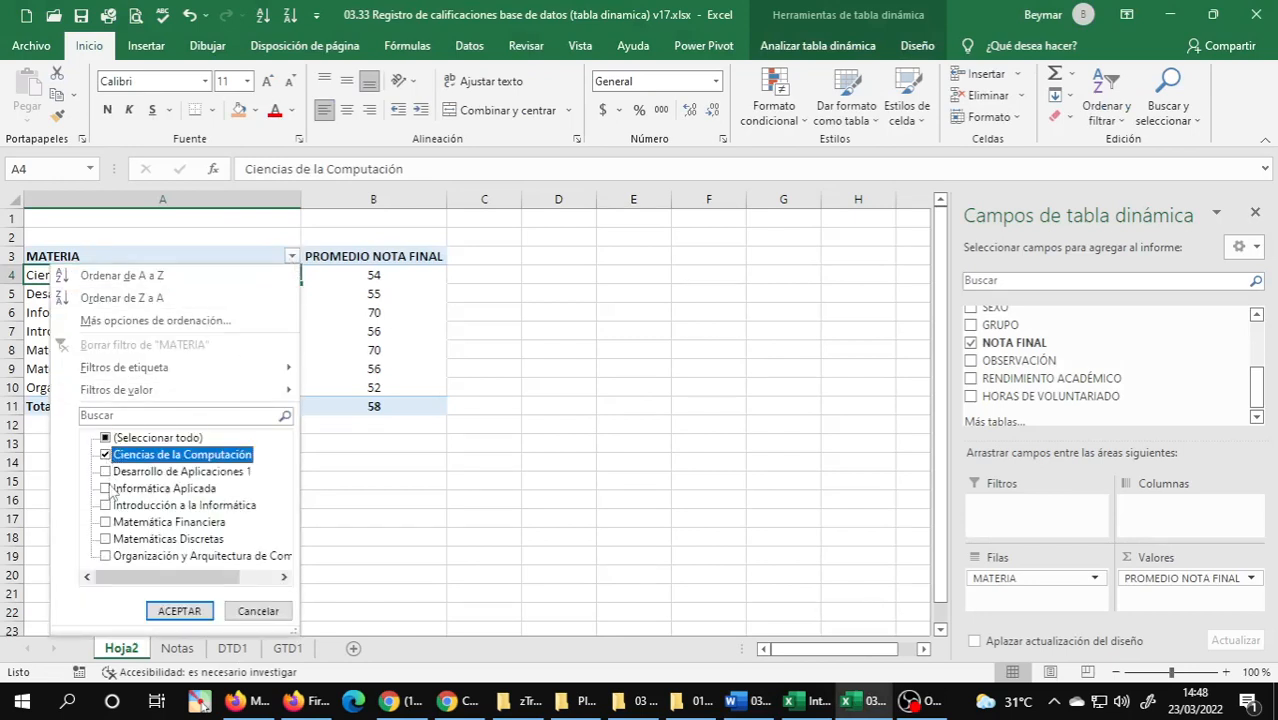
left_click(106, 488)
left_click(112, 505)
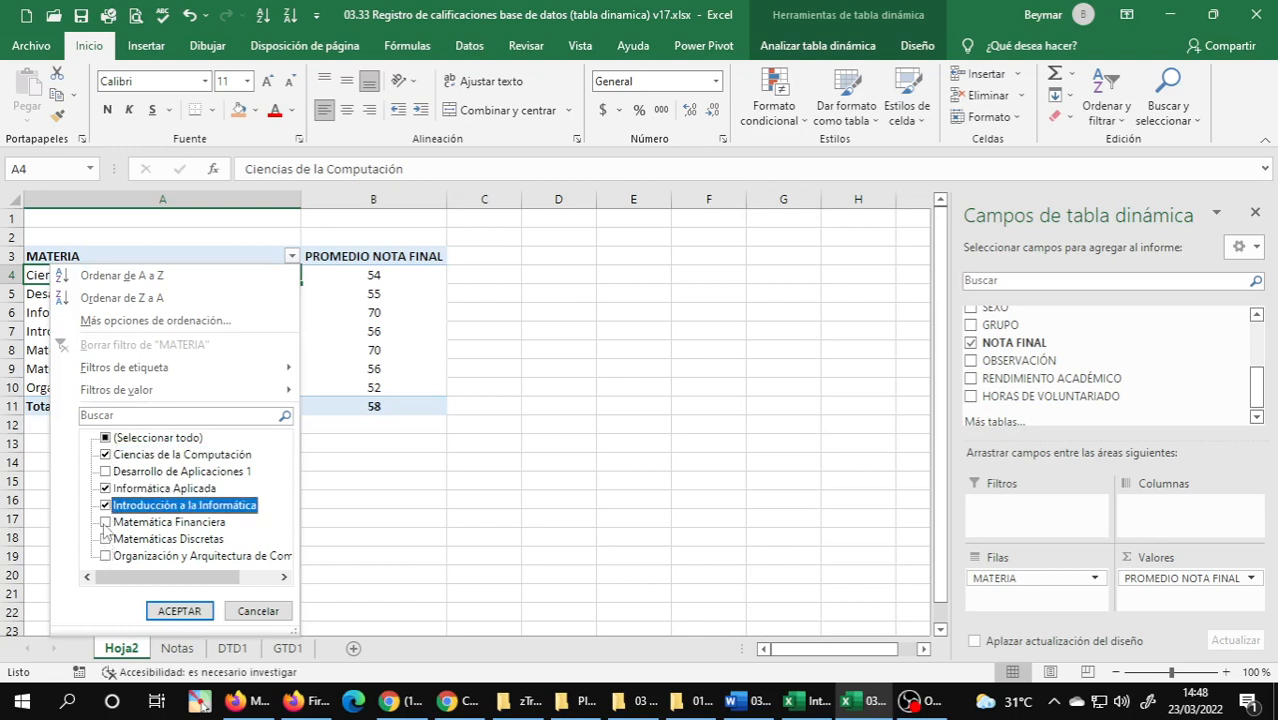
left_click(105, 523)
left_click(180, 611)
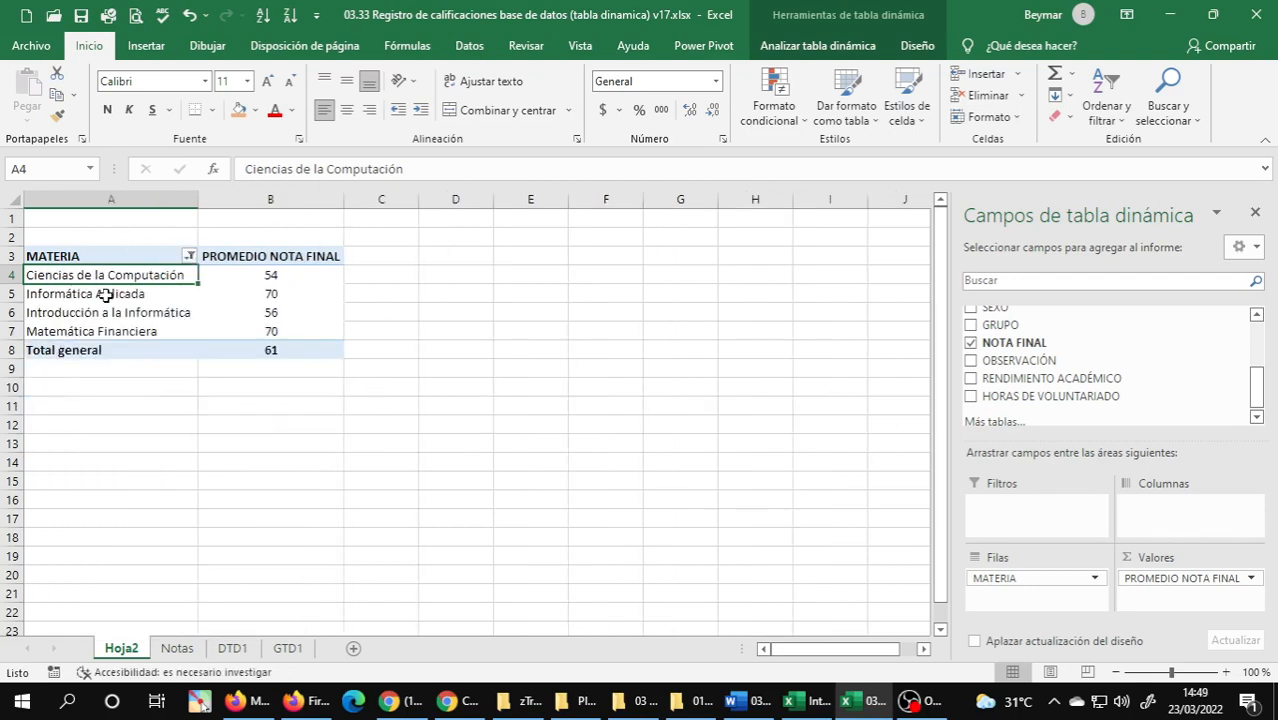
Review the four filtered subjects and their average final grades in the PivotTable.
left_click(103, 296)
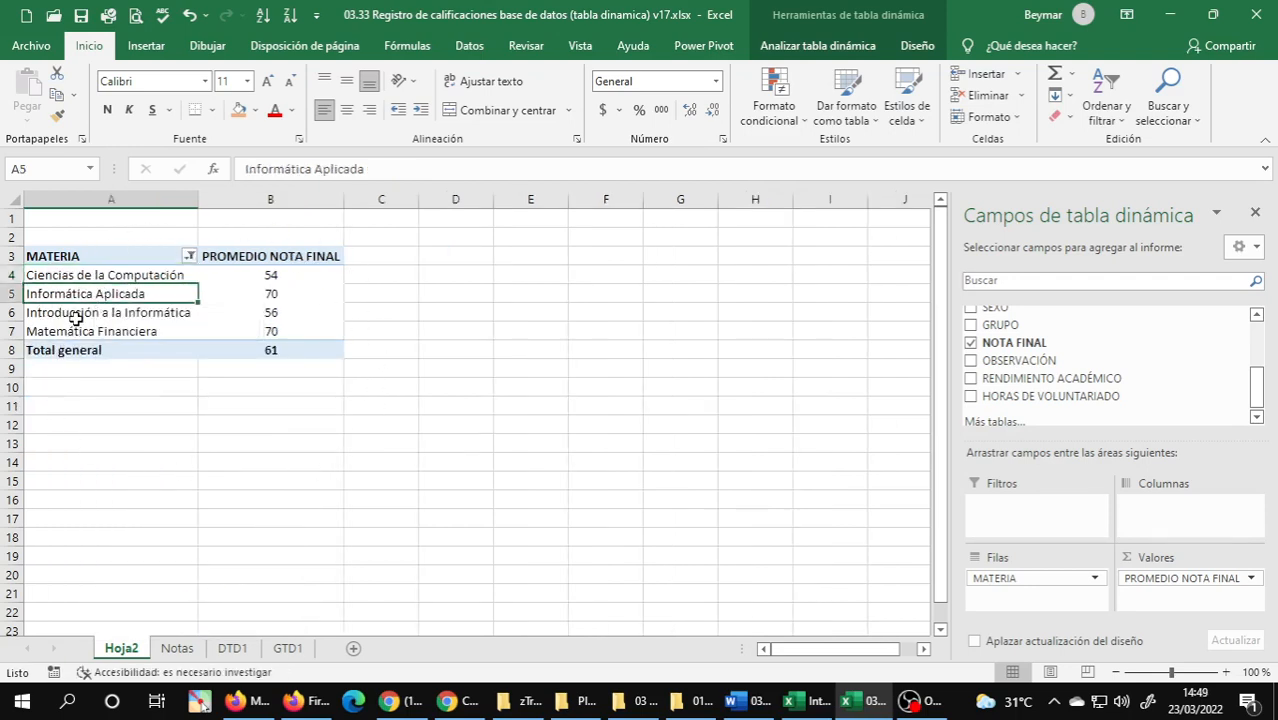
left_click(73, 316)
left_click(70, 333)
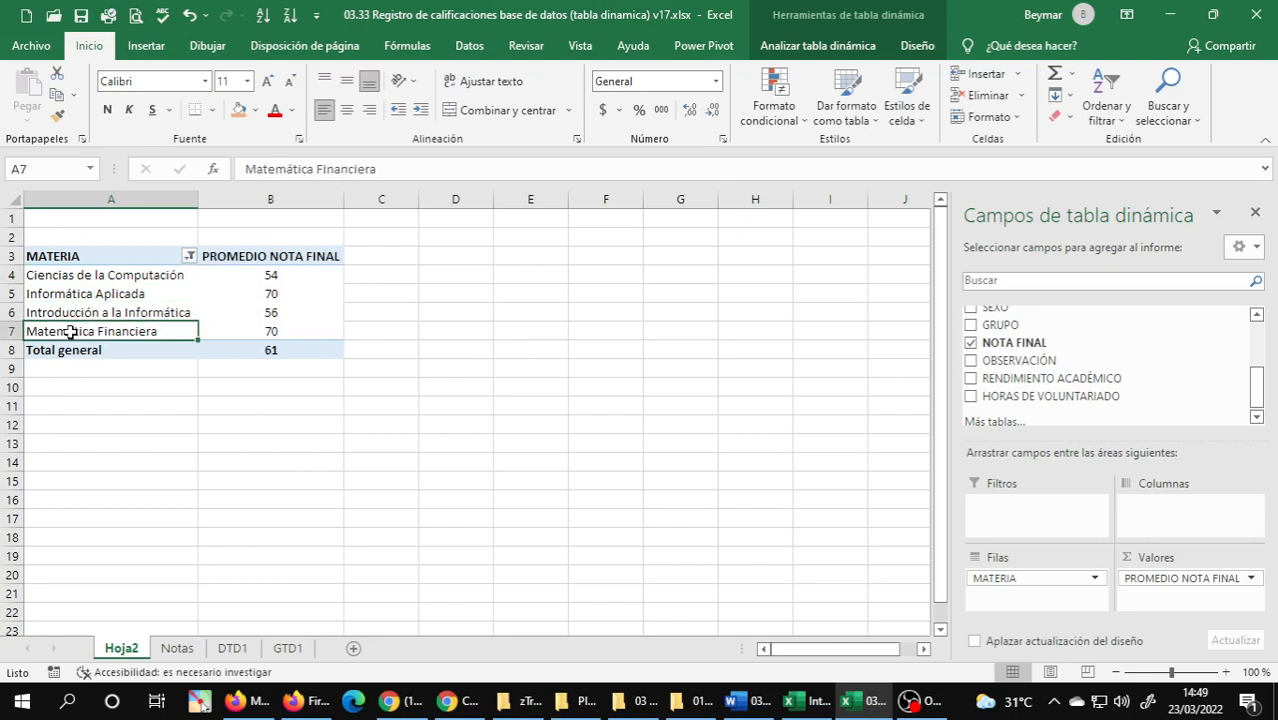
left_click(96, 278)
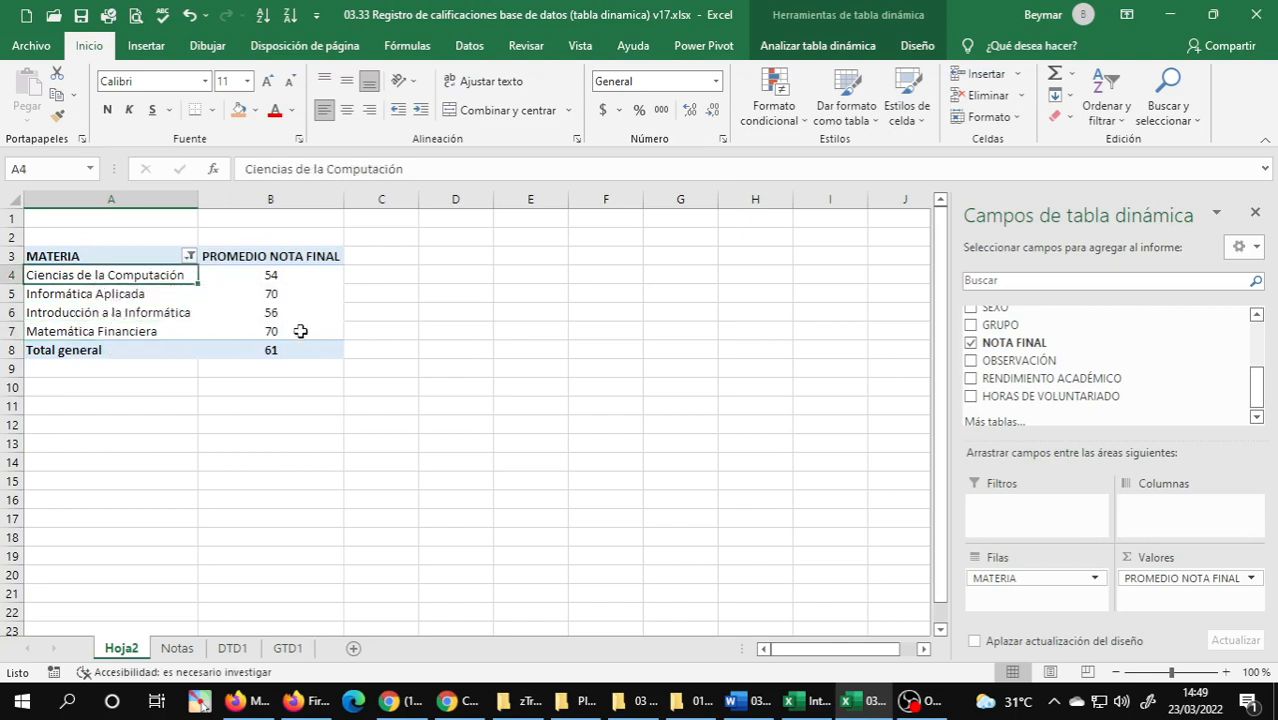
mouse_move(275, 325)
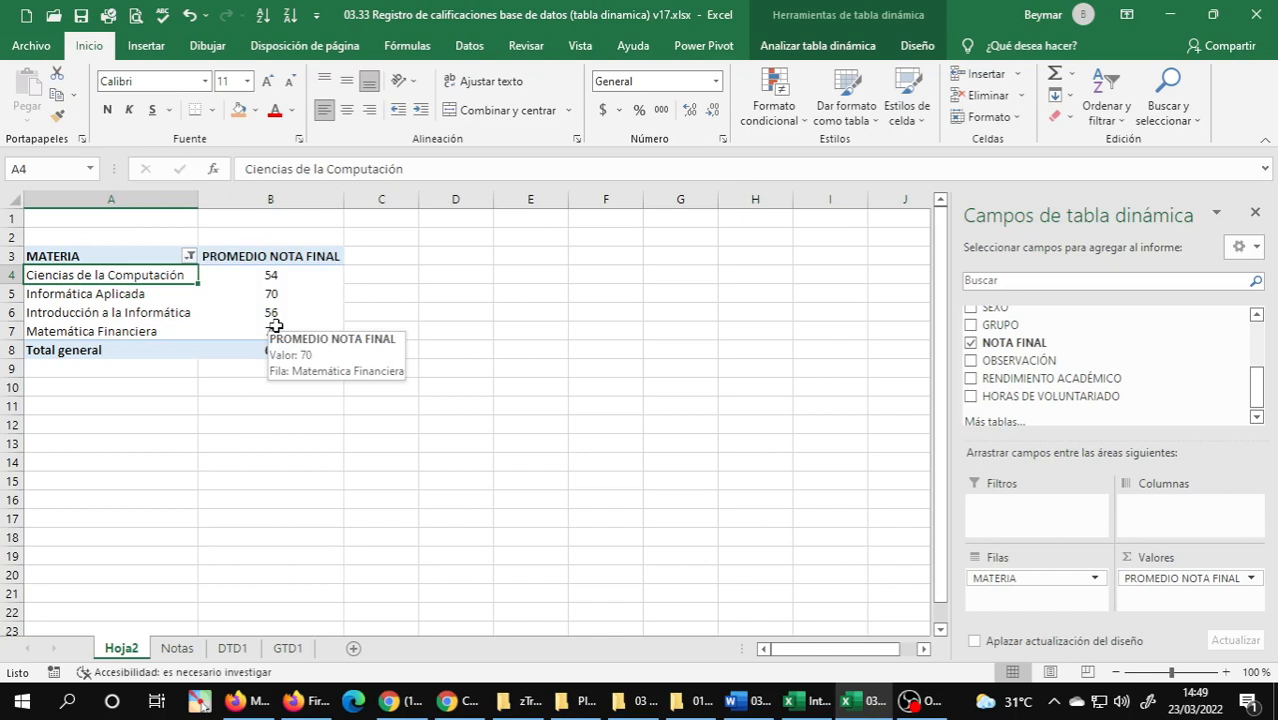
left_click(132, 320)
left_click(100, 316)
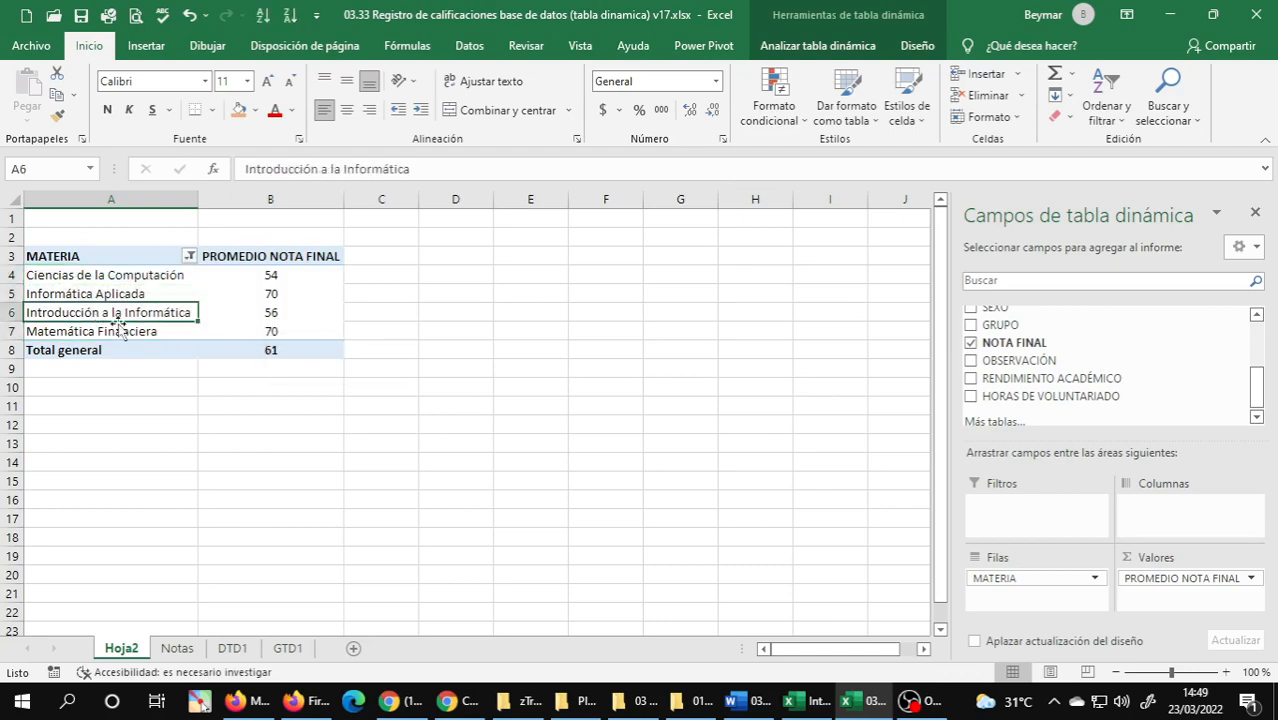
Add AÑO as a report filter and limit it to 2016, 2017, 2018 and 2019, following exercise 4 in the Word document.
left_click(746, 700)
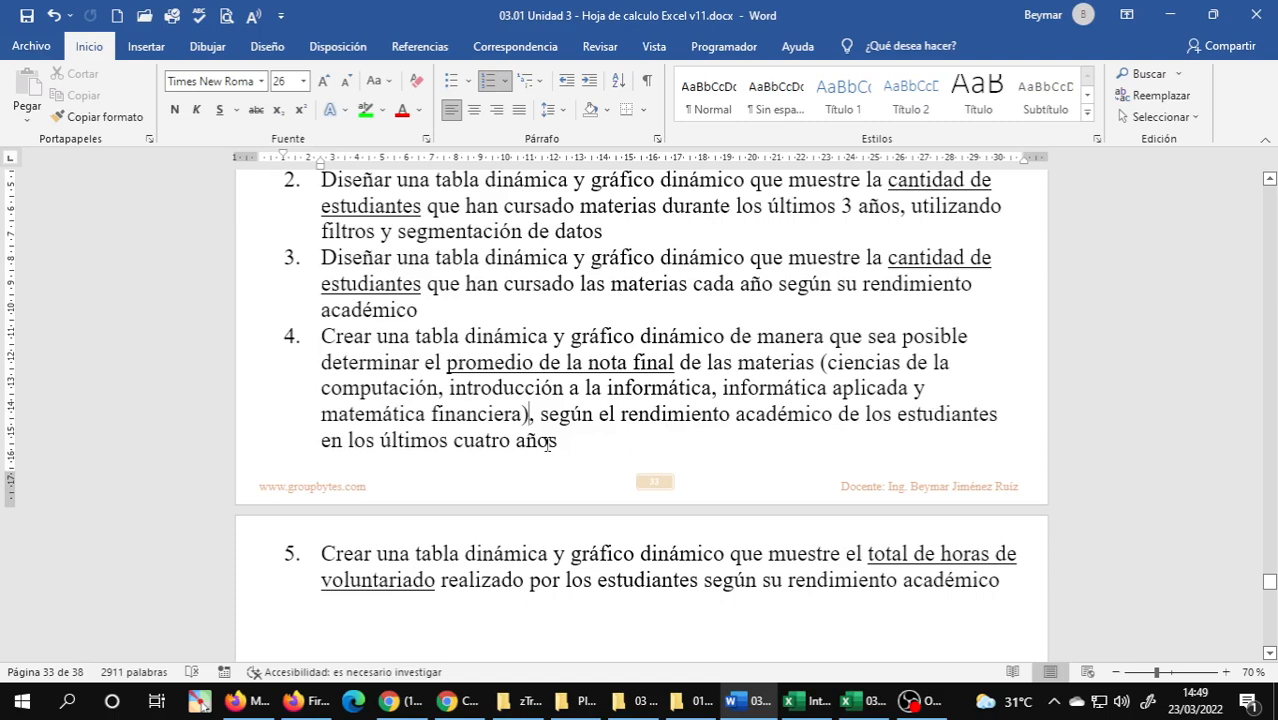
left_click(862, 700)
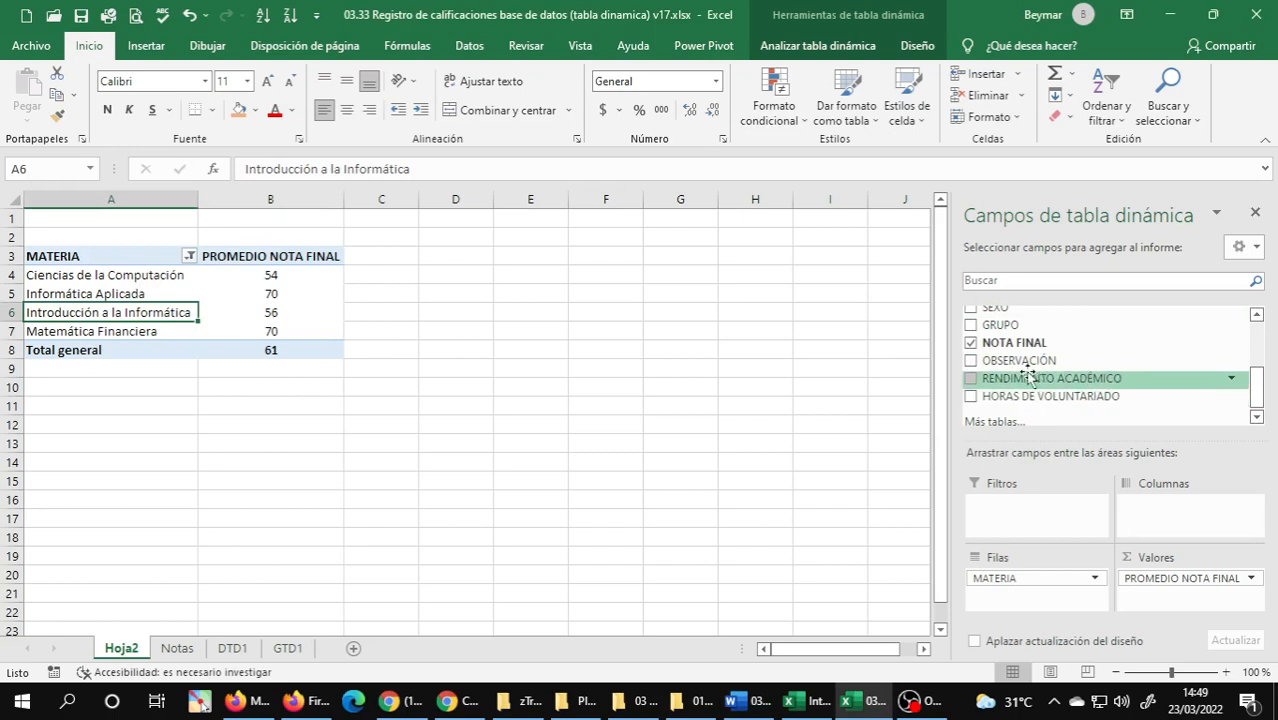
scroll(1025, 365, "up", 5)
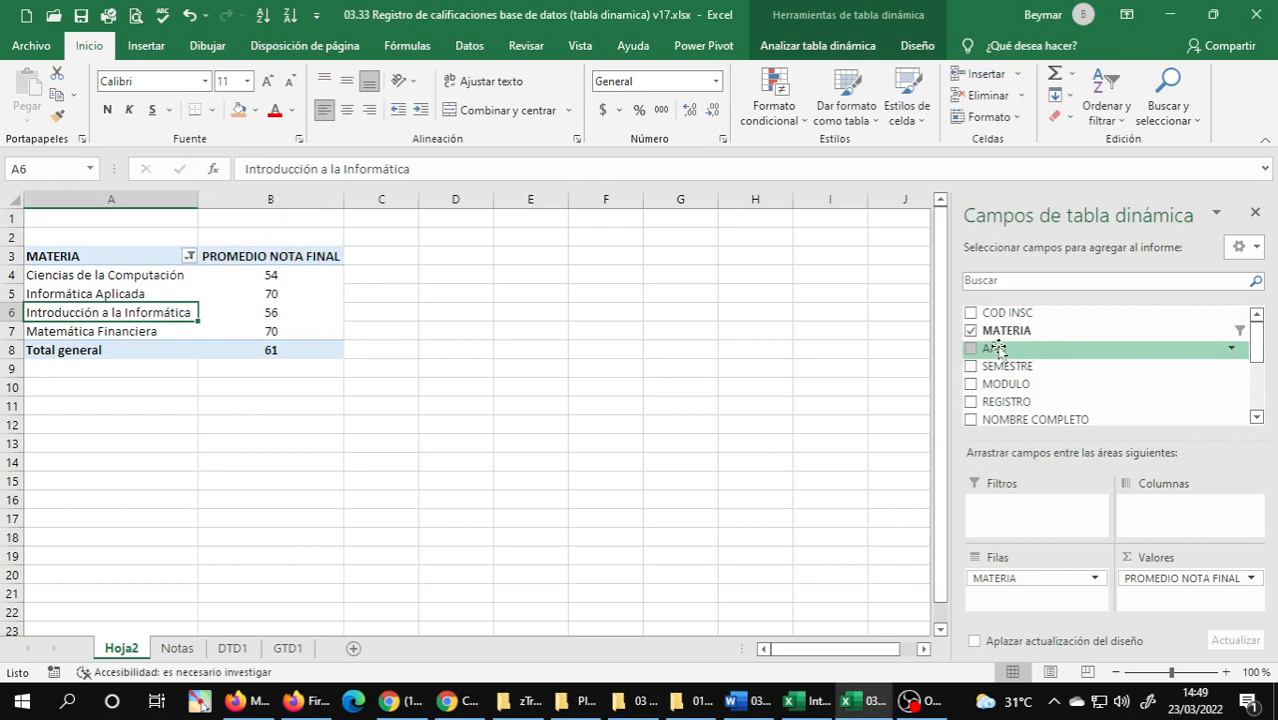
left_click_drag(995, 348, 1040, 510)
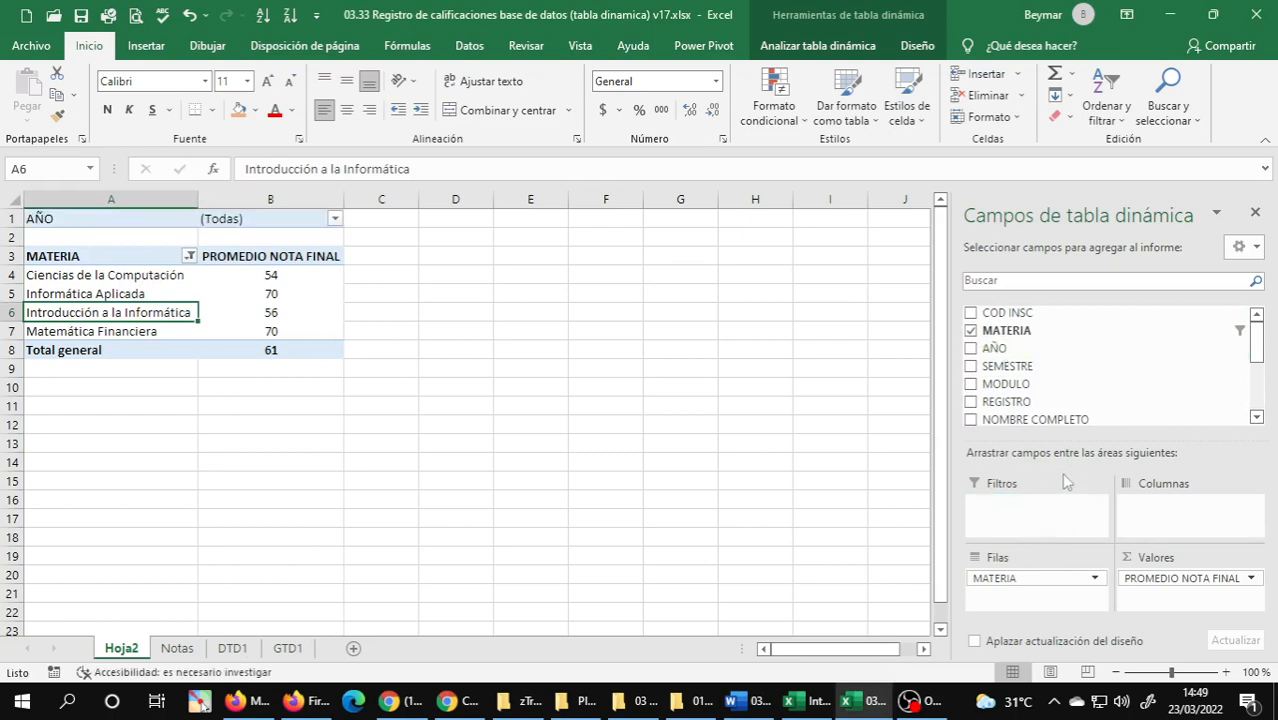
left_click(335, 219)
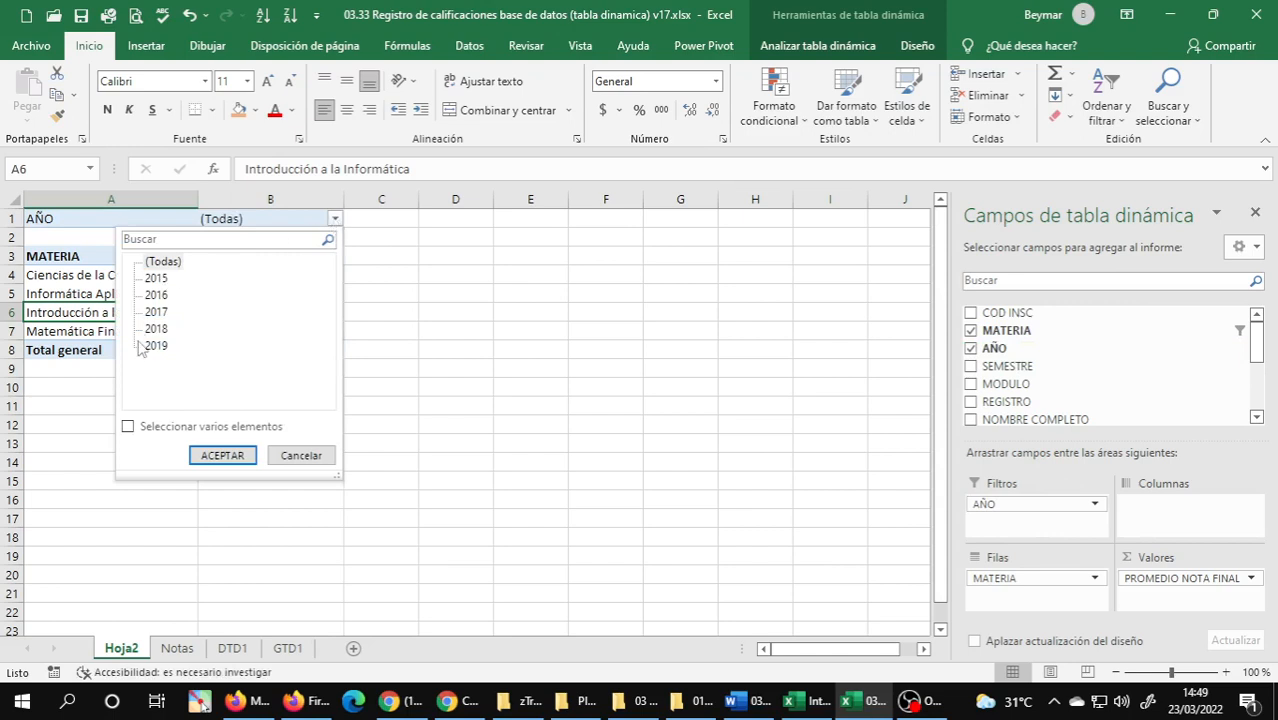
left_click(128, 426)
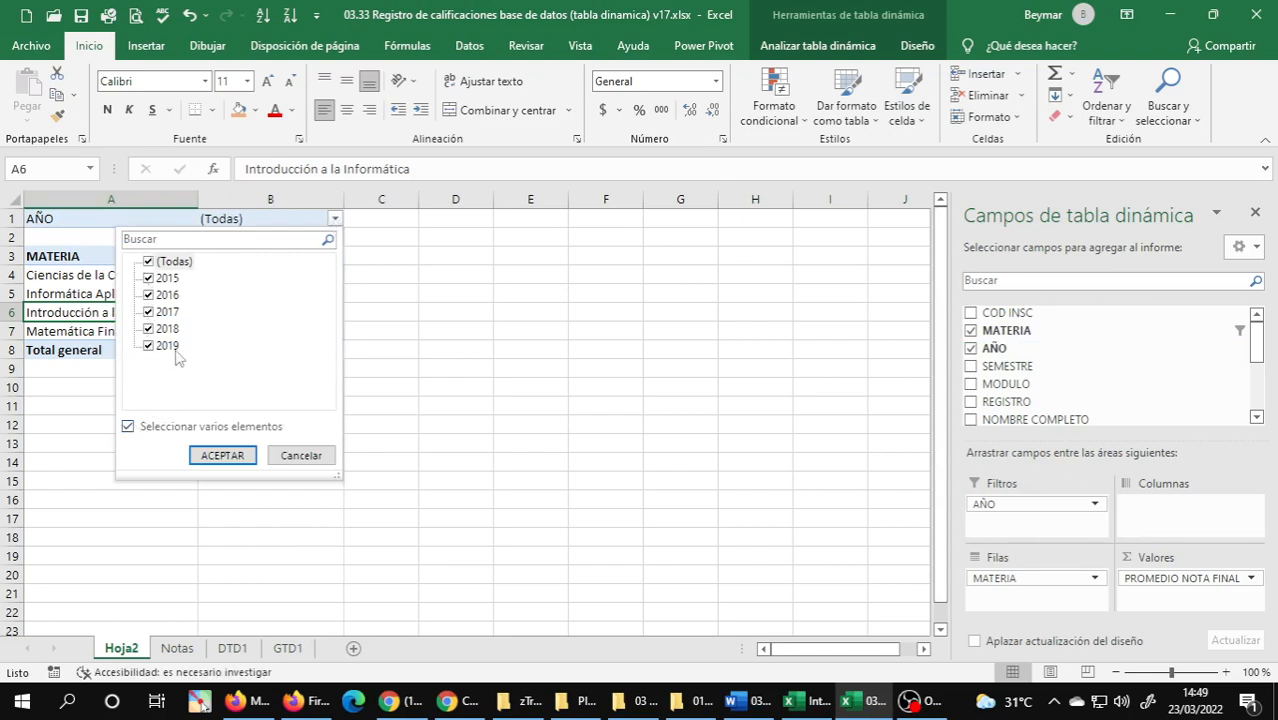
left_click(148, 279)
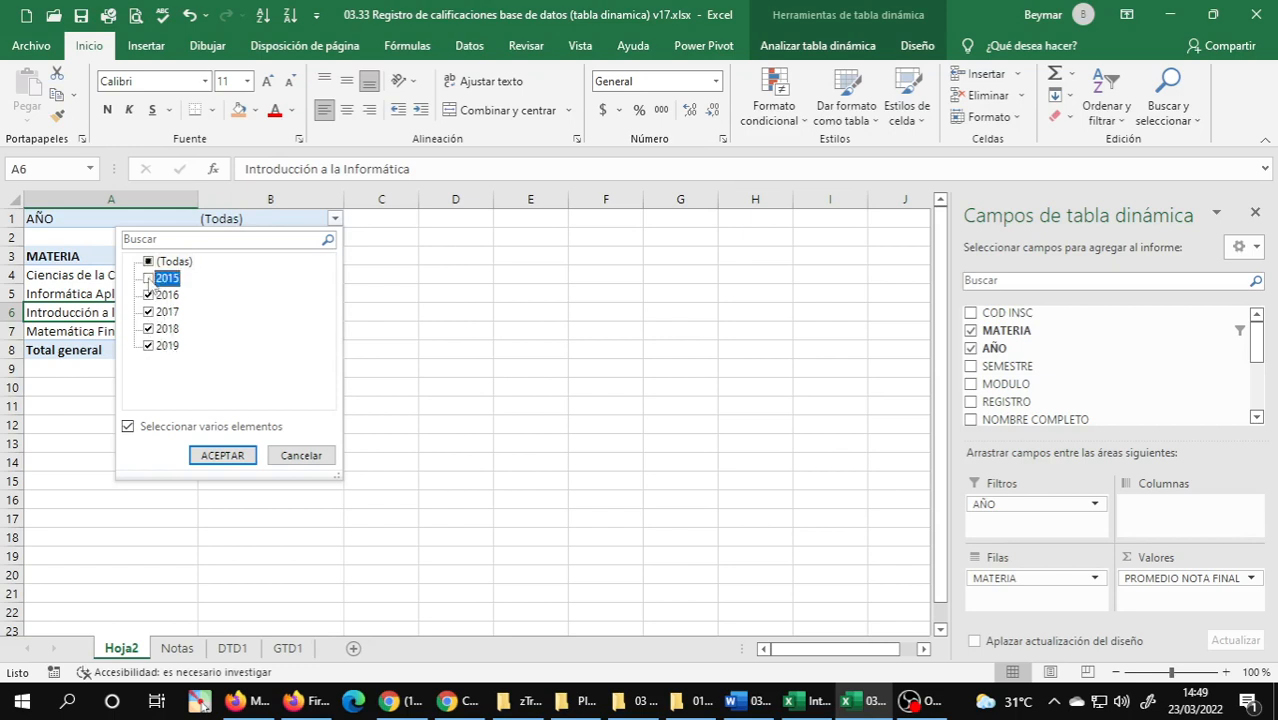
left_click(222, 456)
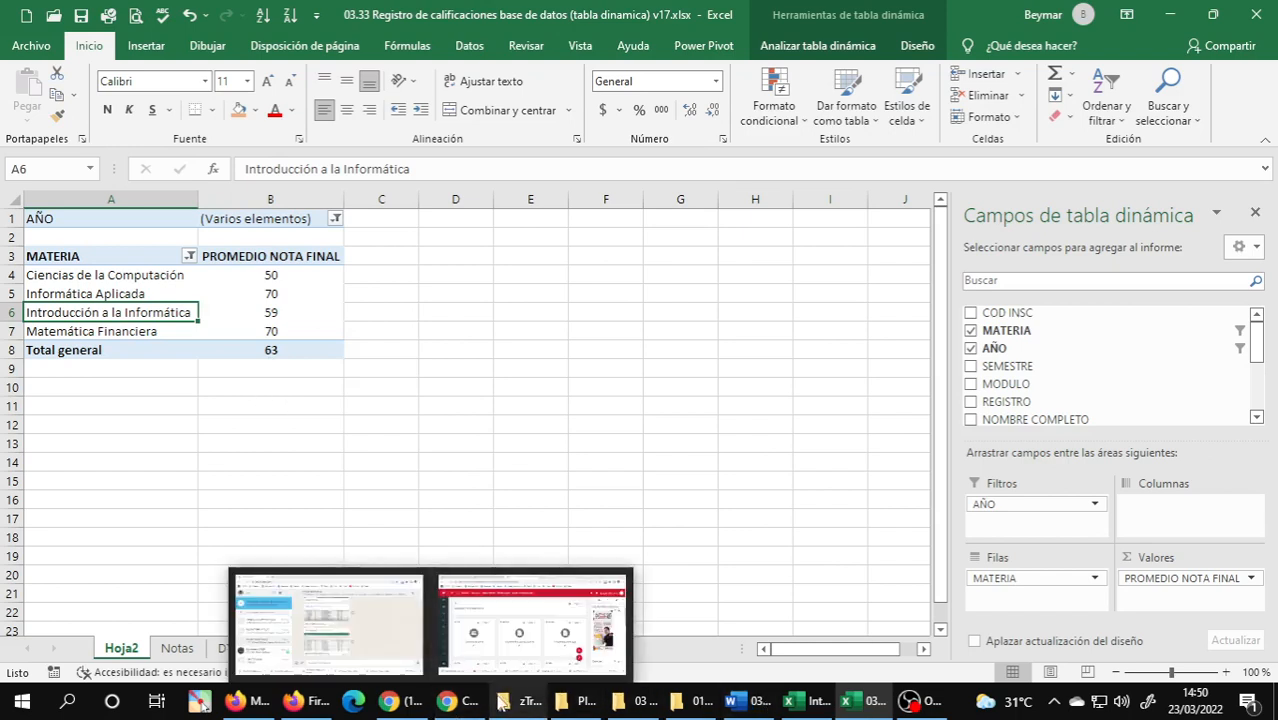
Add RENDIMIENTO ACADÉMICO as the PivotTable's column field.
mouse_move(518, 698)
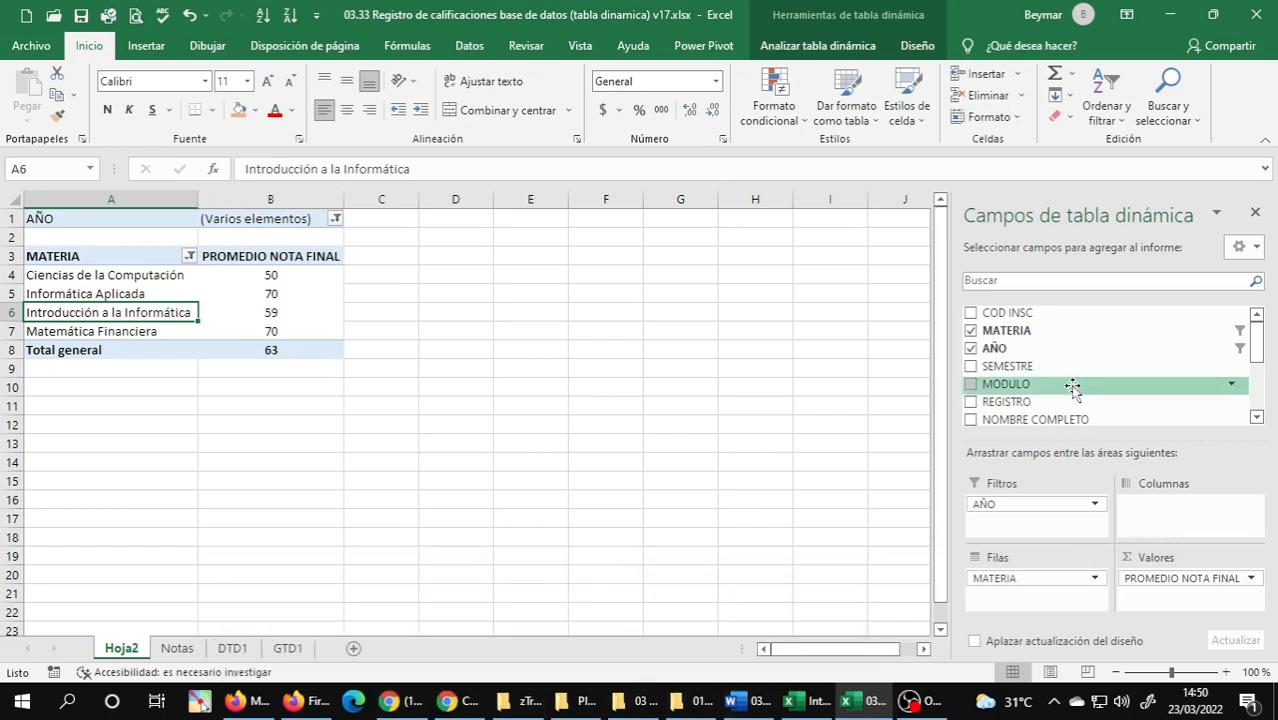
scroll(1070, 392, "down", 4)
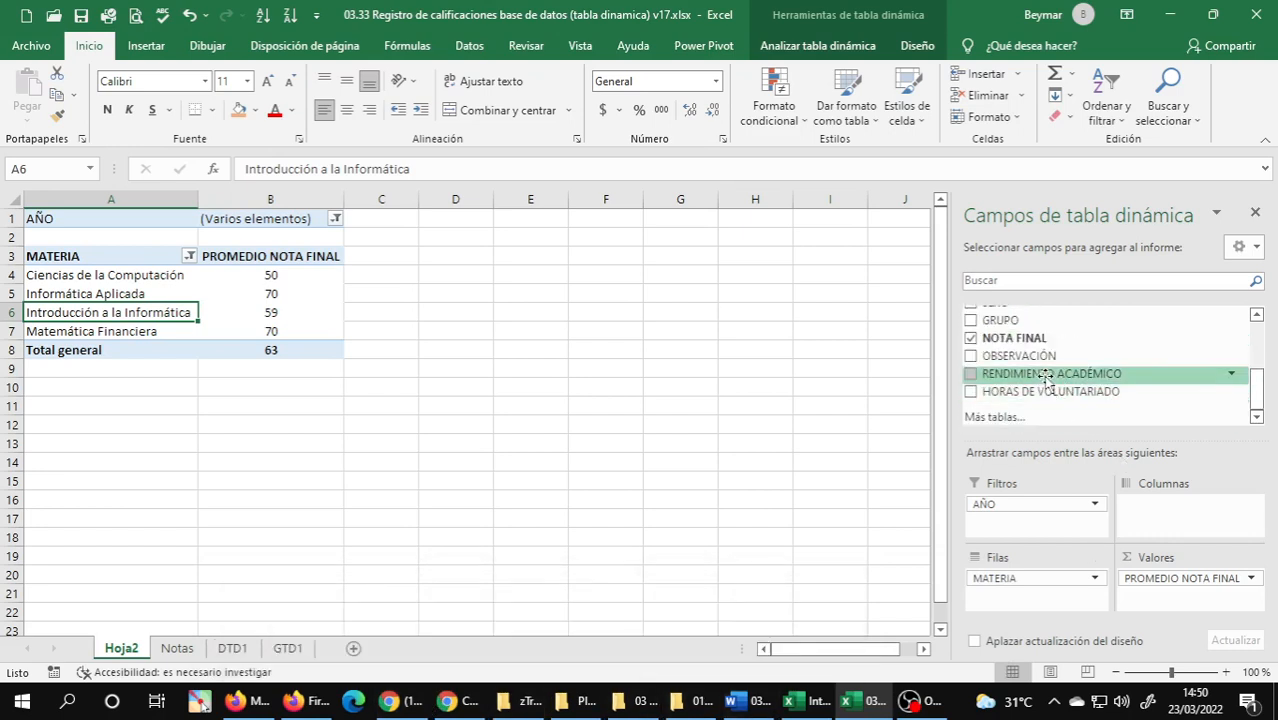
left_click_drag(1040, 378, 1188, 522)
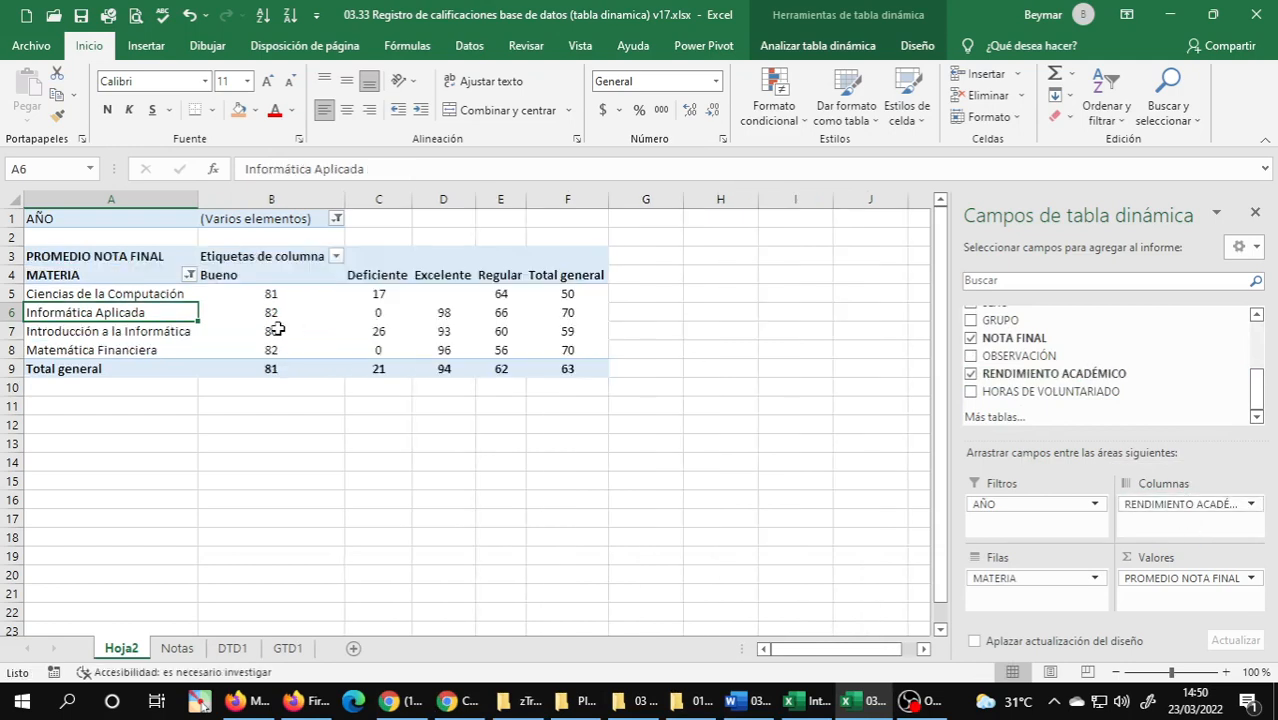
left_click(146, 295)
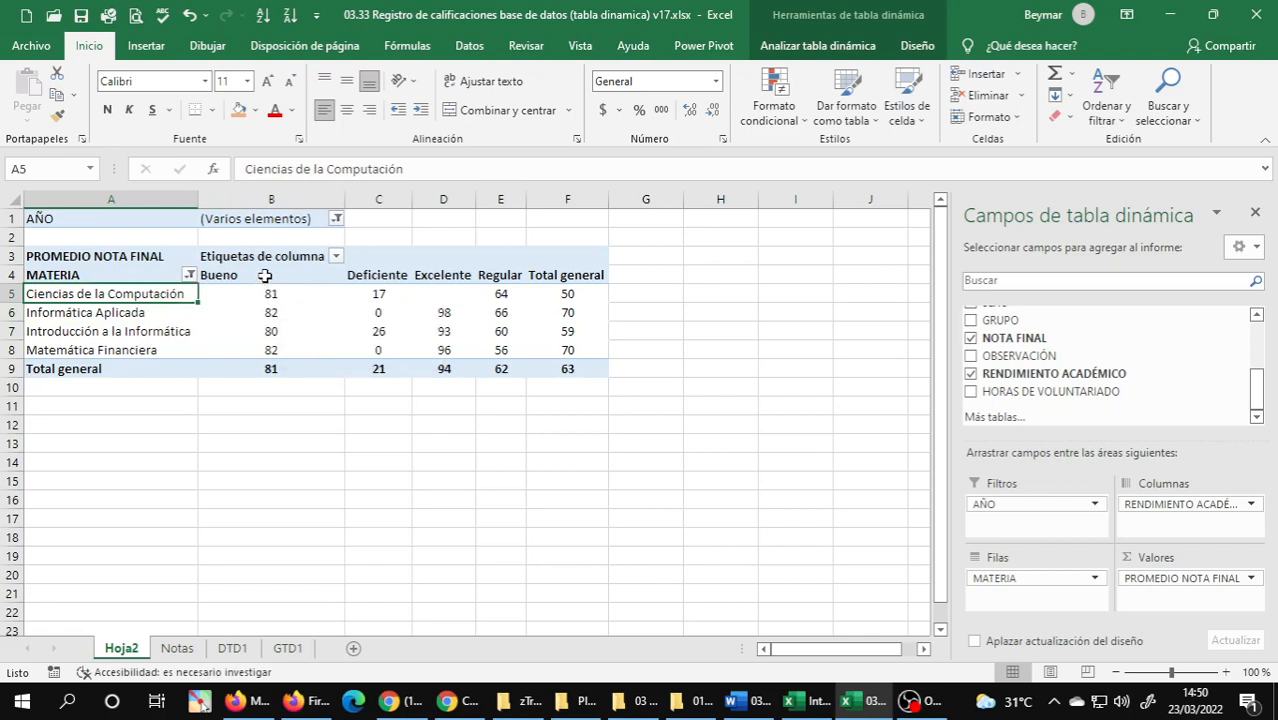
Center the PivotTable's column headers in row 4, from Bueno through Total general.
left_click_drag(268, 275, 541, 276)
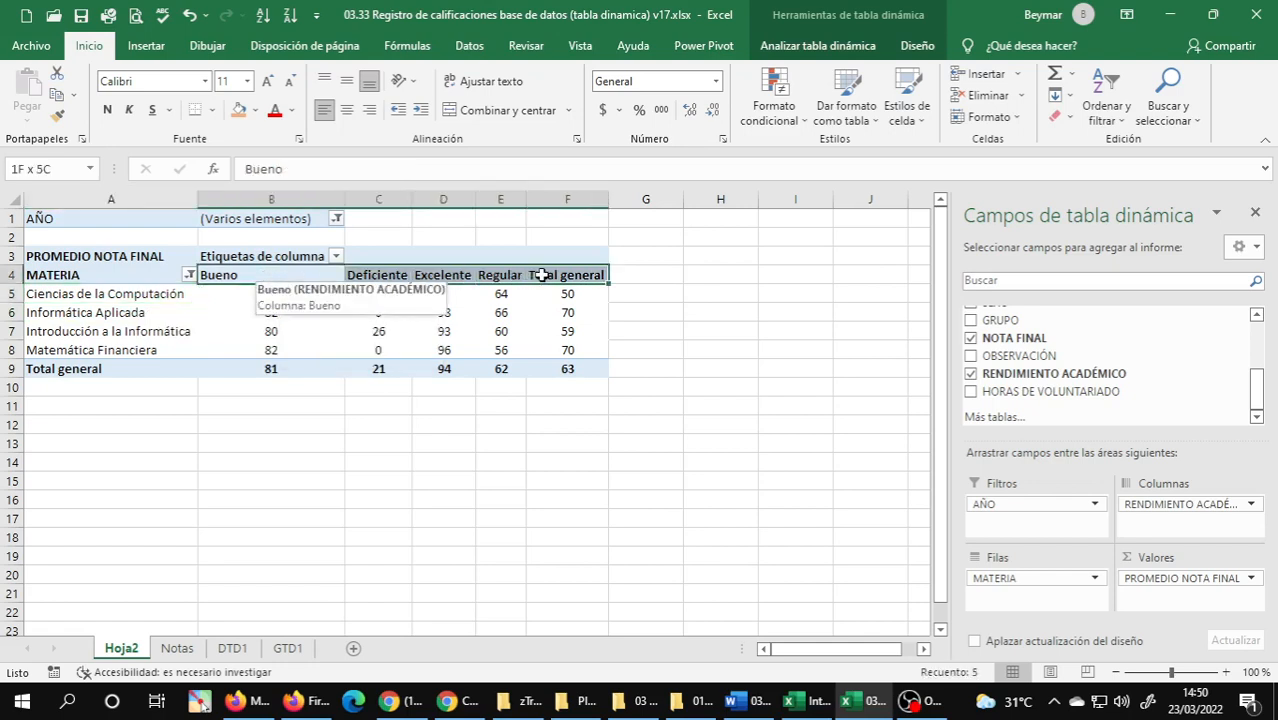
left_click(346, 110)
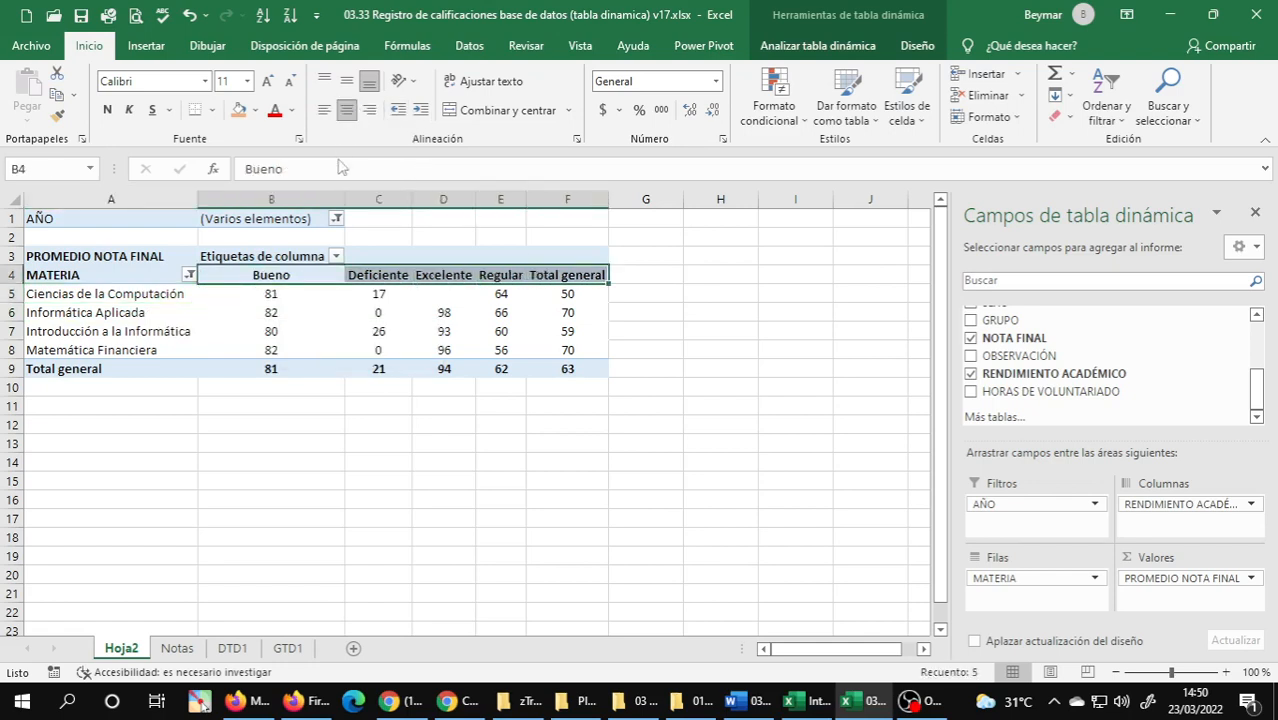
left_click(287, 331)
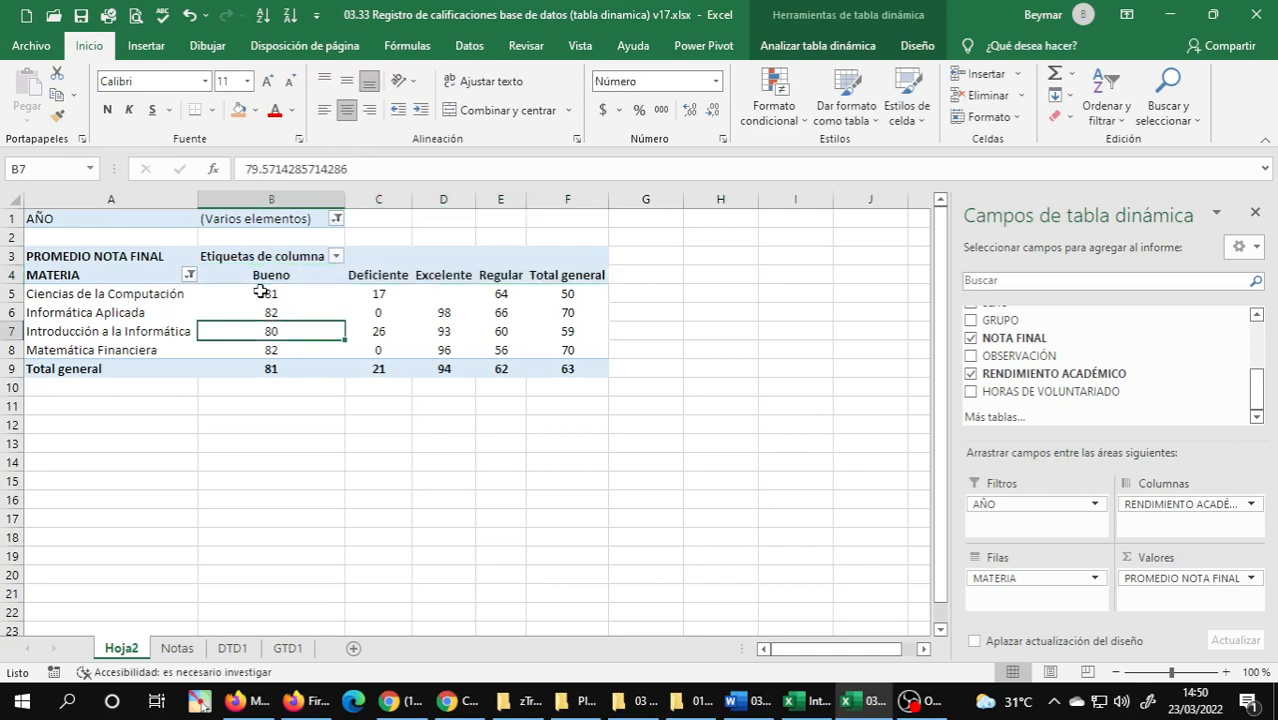
Examine the average final grades by academic performance for Ciencias de la Computación and Introducción a la Informática.
left_click(256, 296)
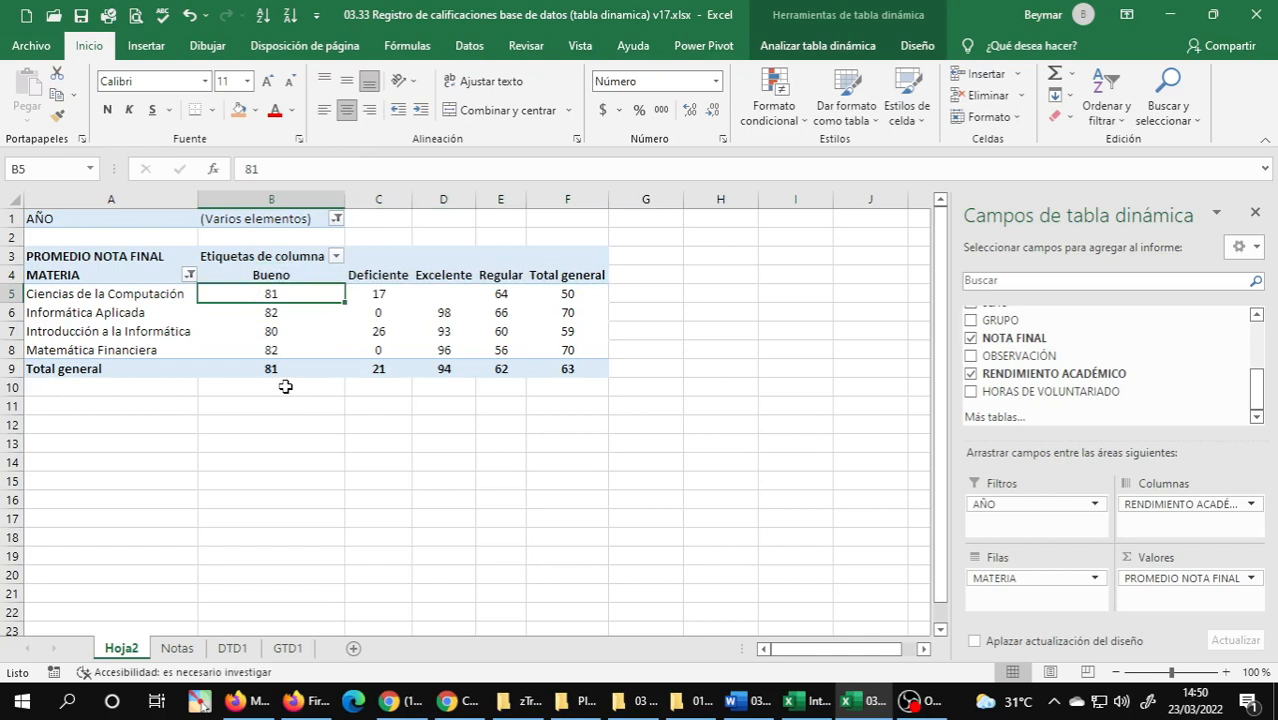
left_click(380, 296)
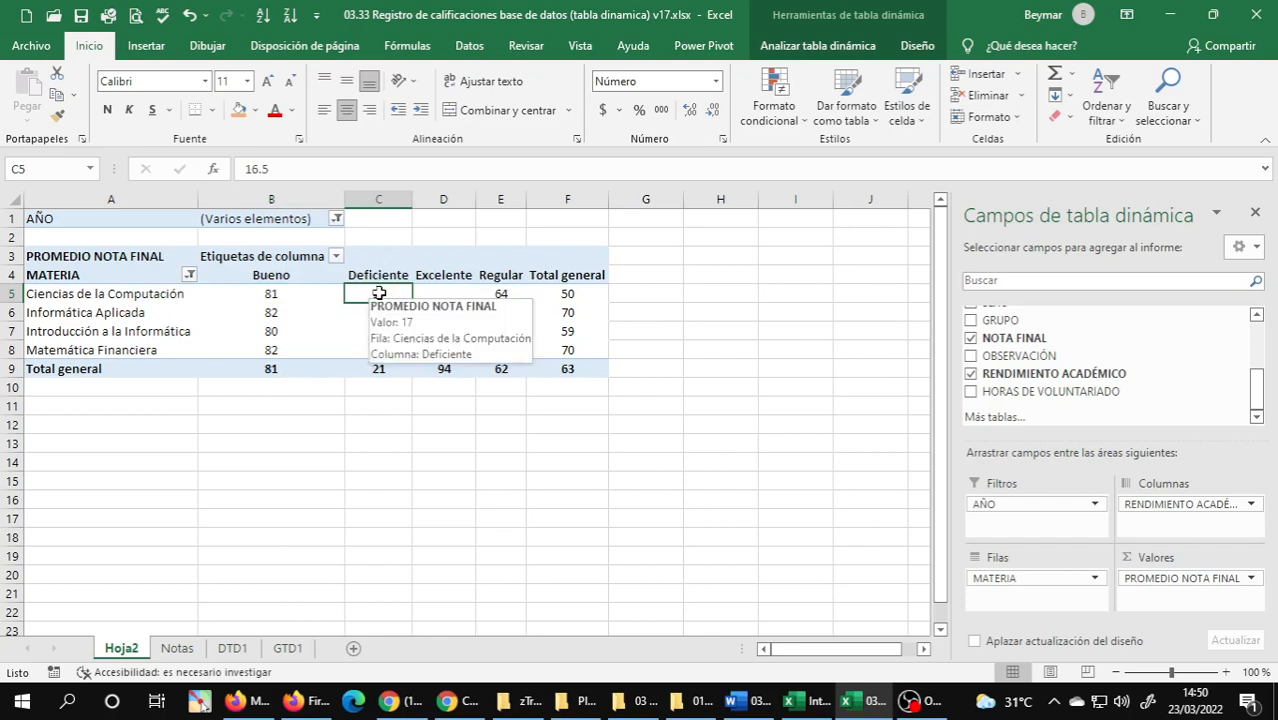
left_click(441, 295)
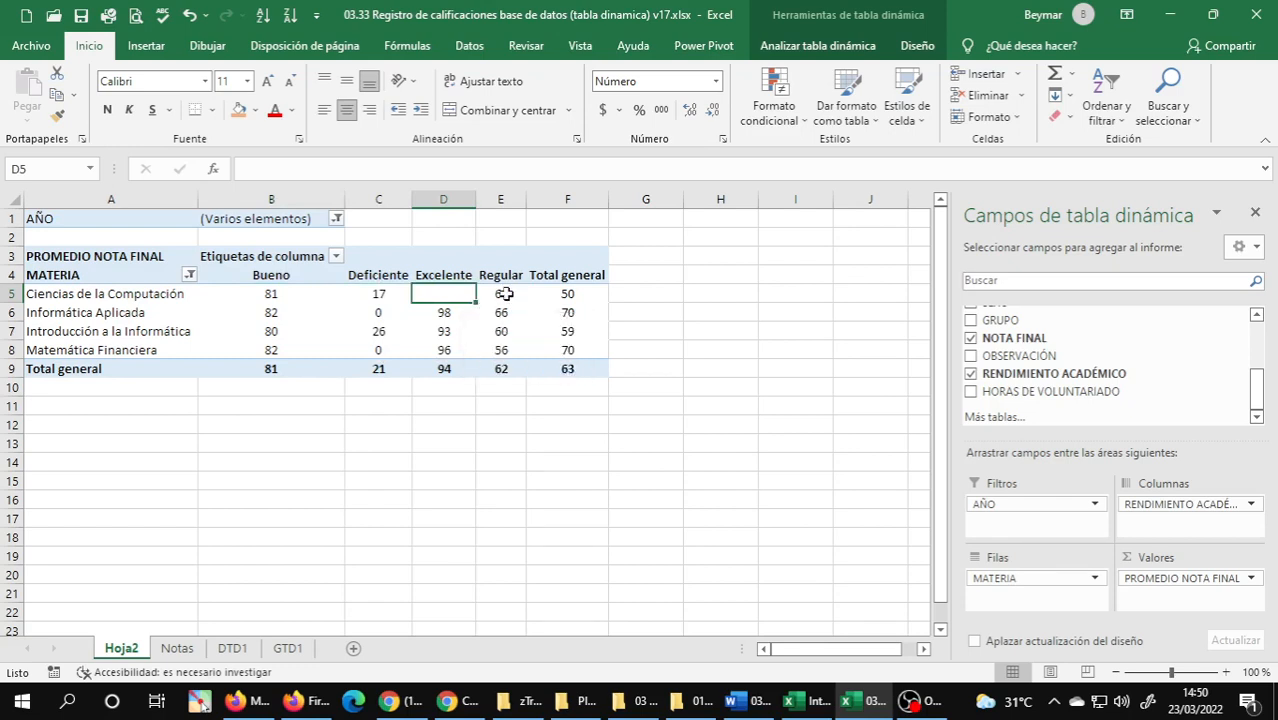
left_click(505, 294)
mouse_move(536, 312)
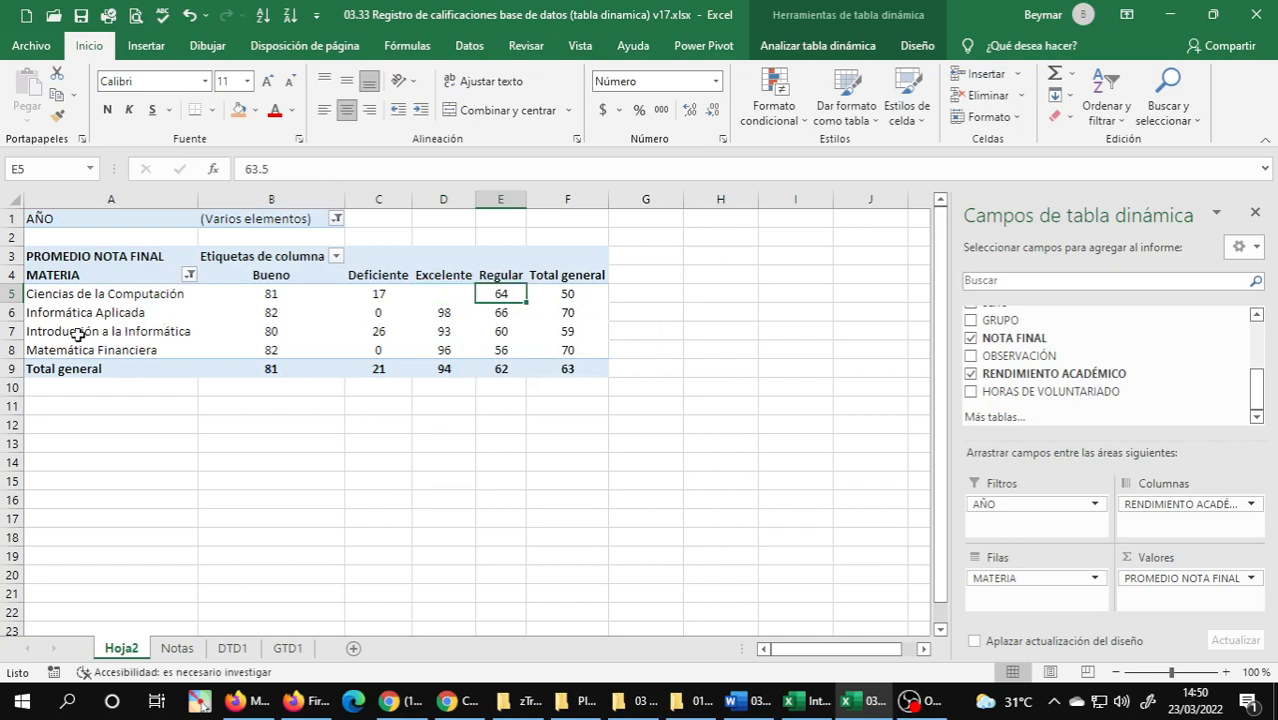
left_click(26, 331)
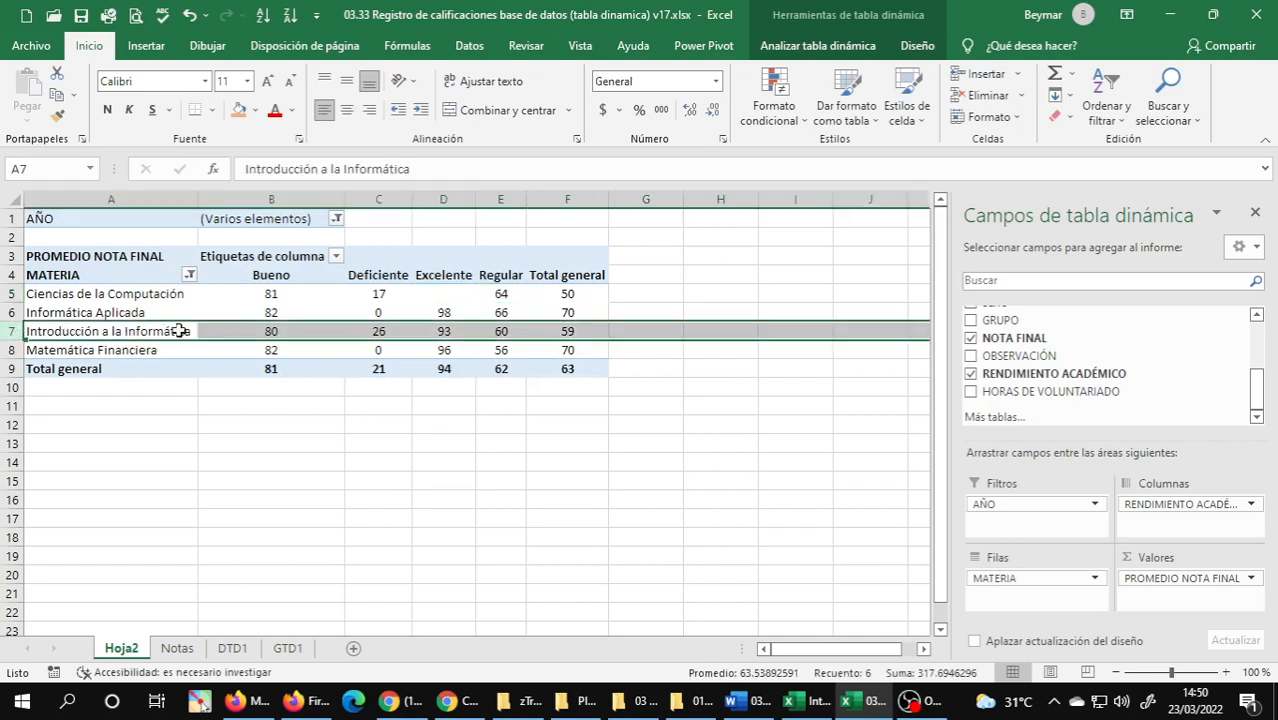
Examine the average final grades of Introducción a la Informática by performance level, the overall total, and the listed subjects.
left_click(277, 333)
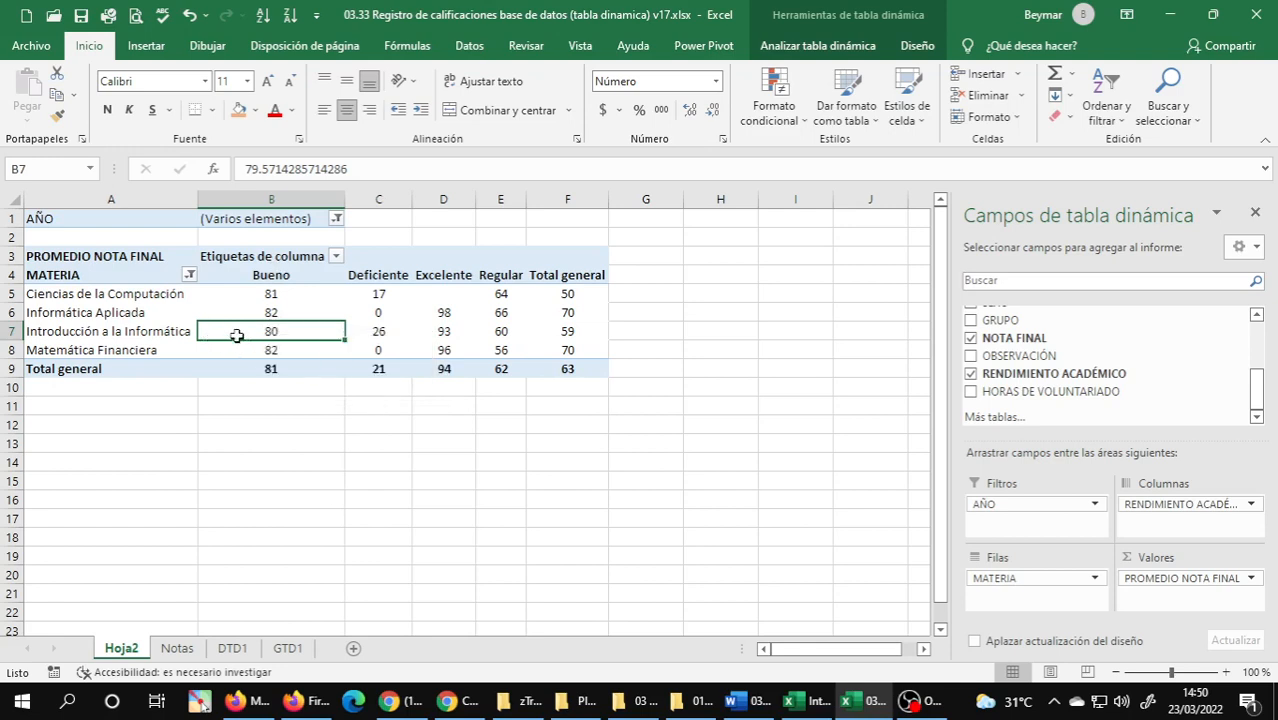
left_click(381, 333)
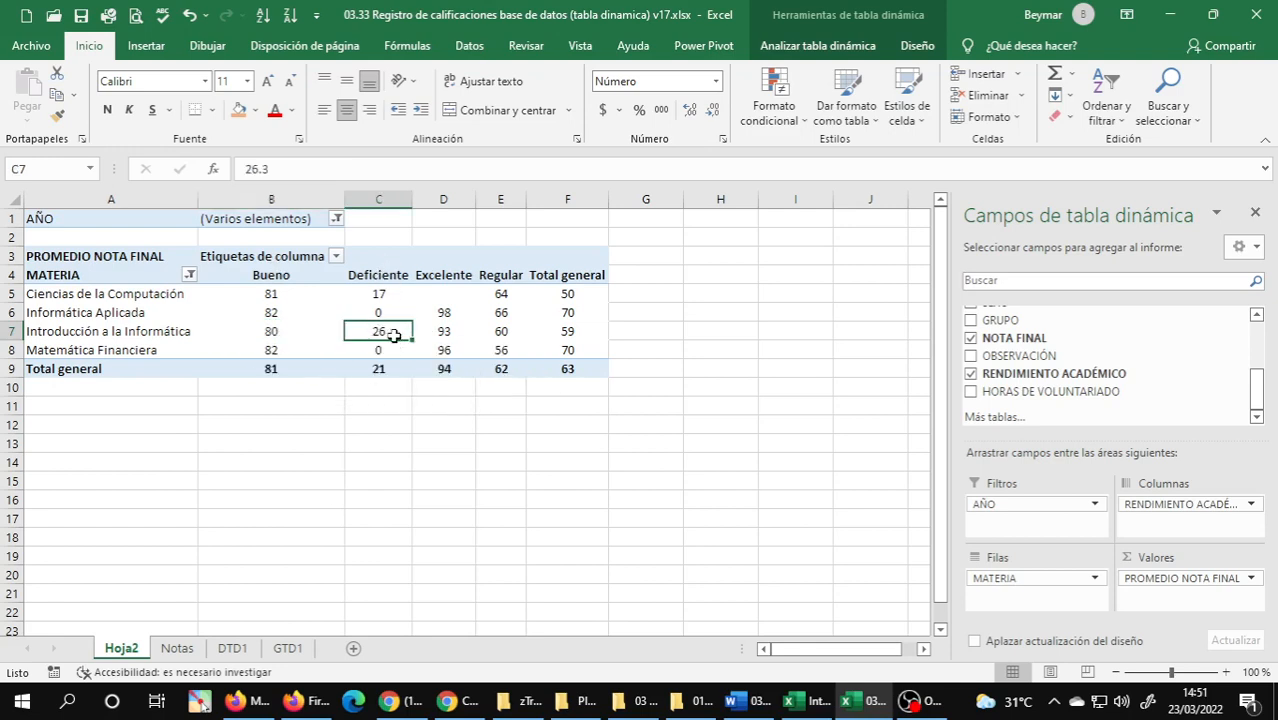
left_click(440, 333)
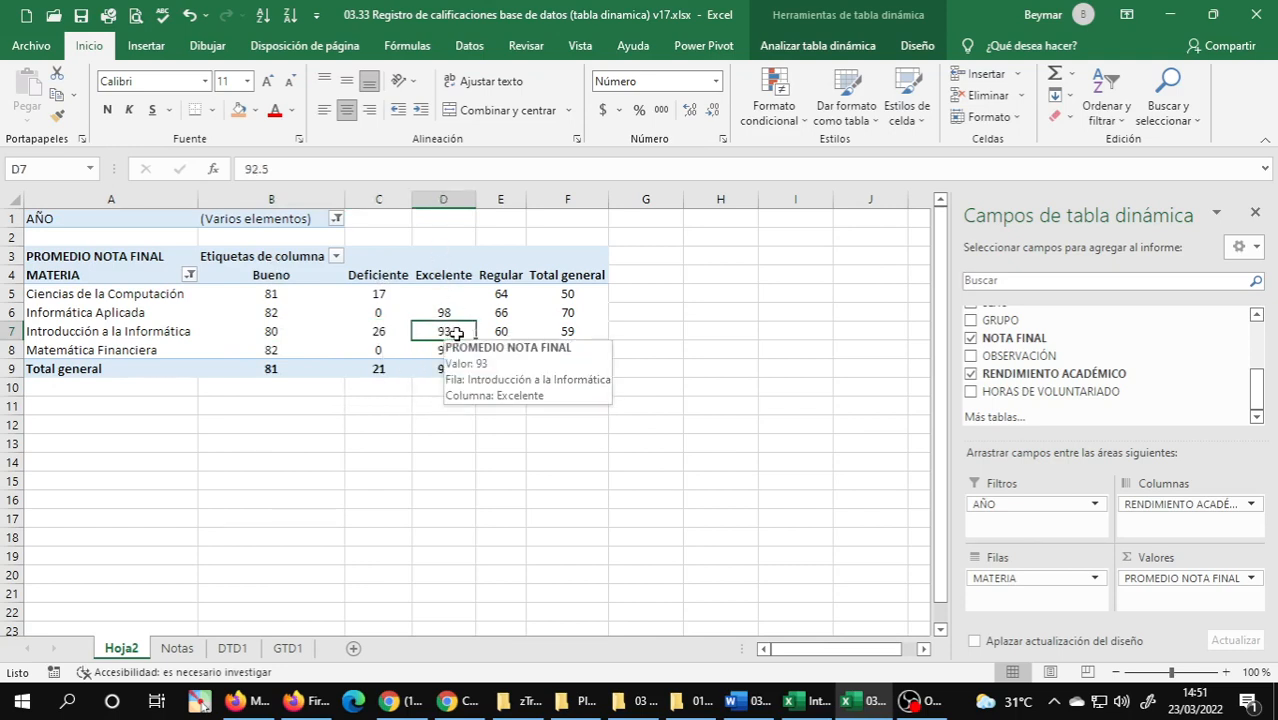
left_click(507, 331)
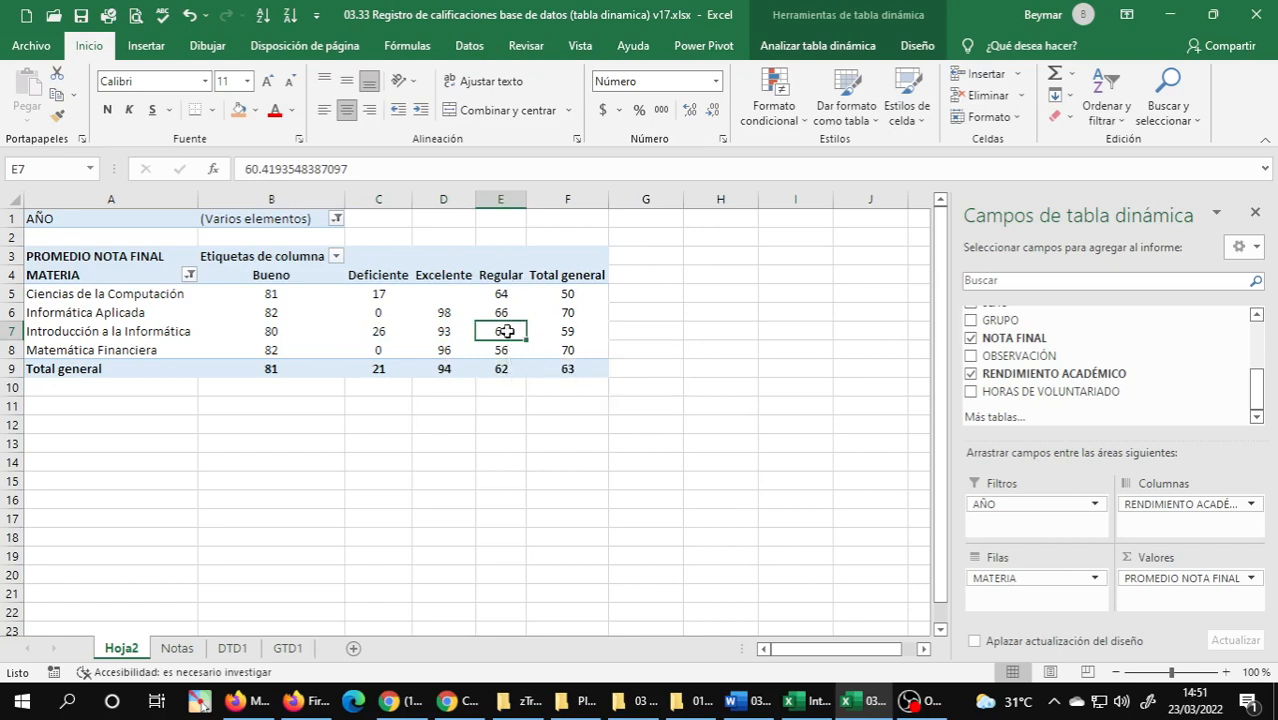
mouse_move(507, 331)
left_click(570, 332)
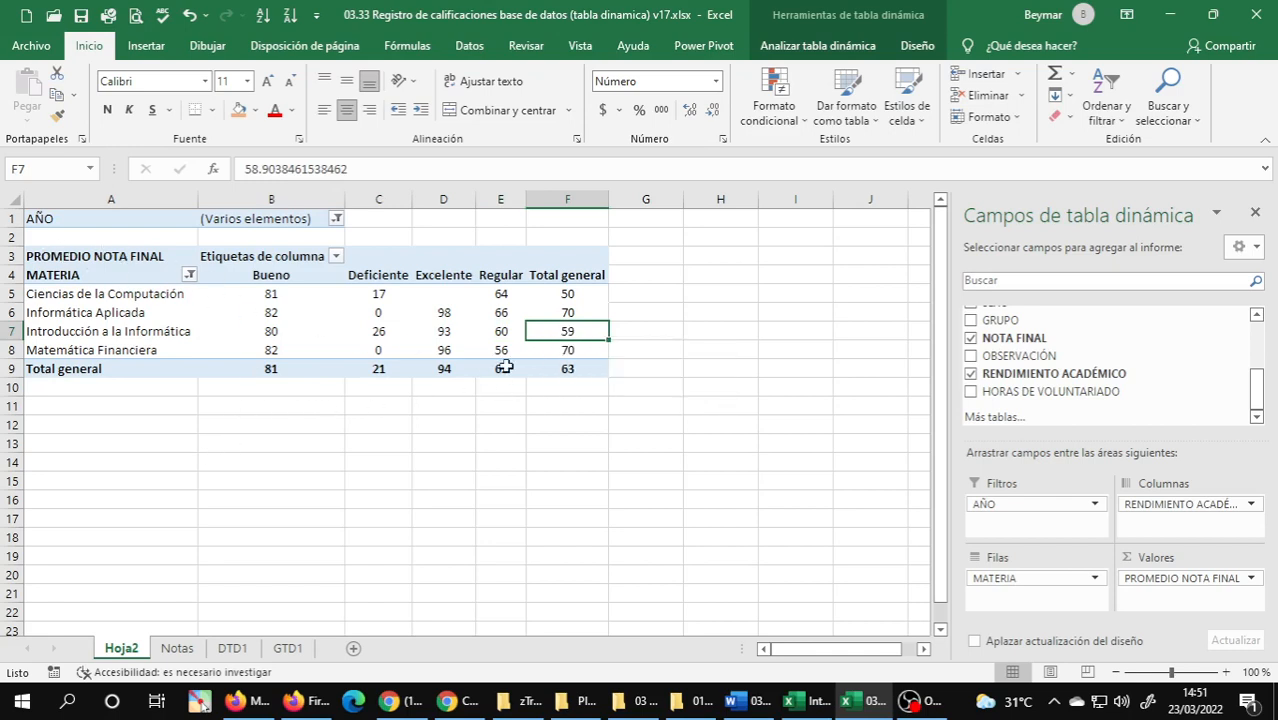
left_click(573, 372)
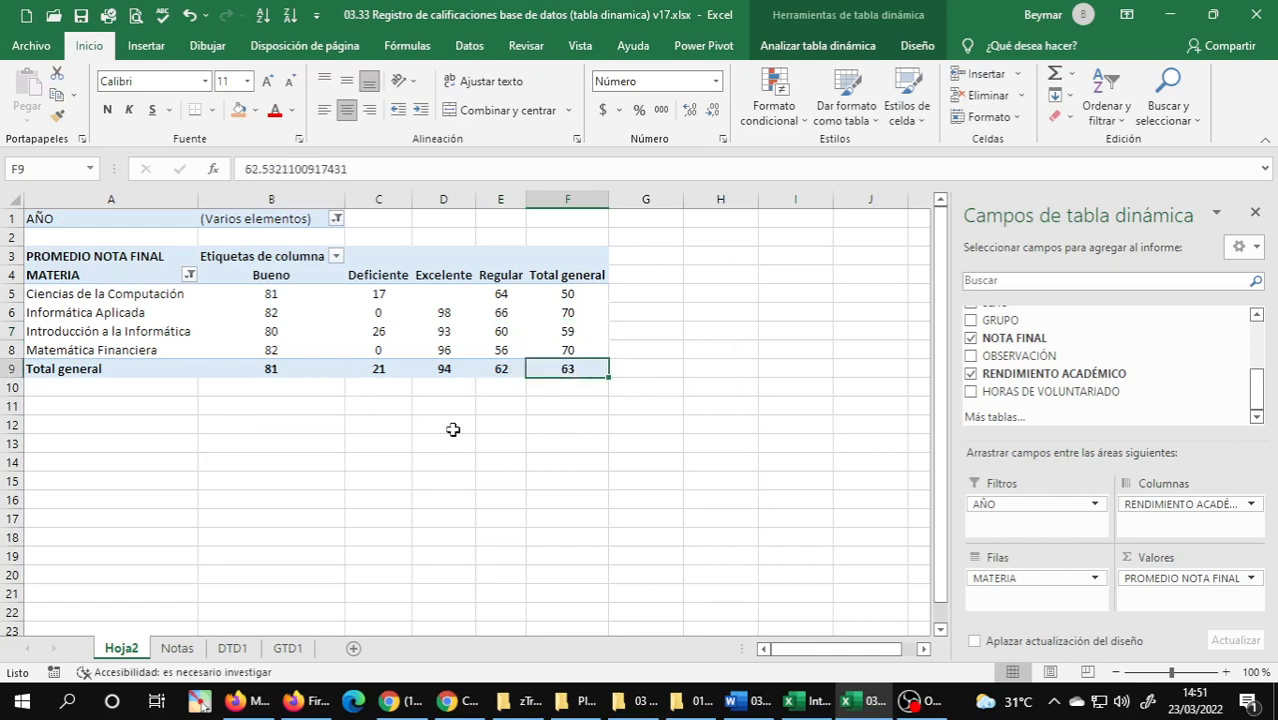
left_click(110, 331)
key("ctrl+Home")
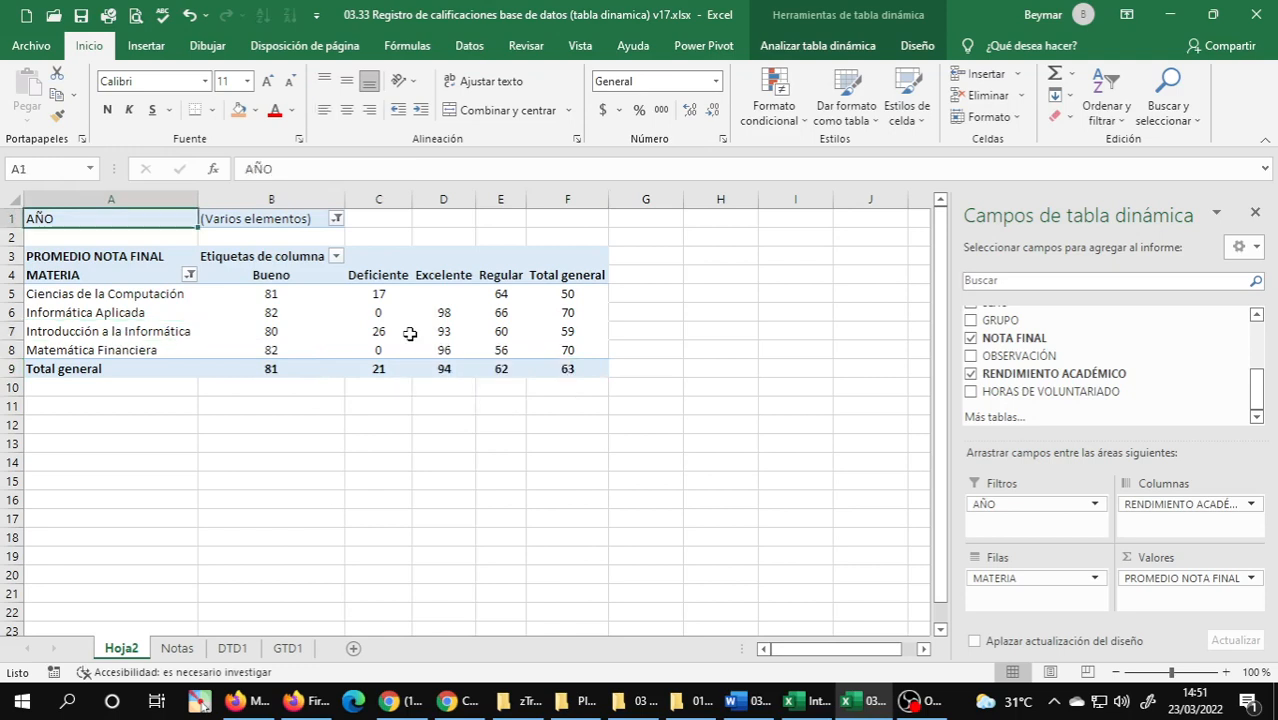
left_click(100, 314)
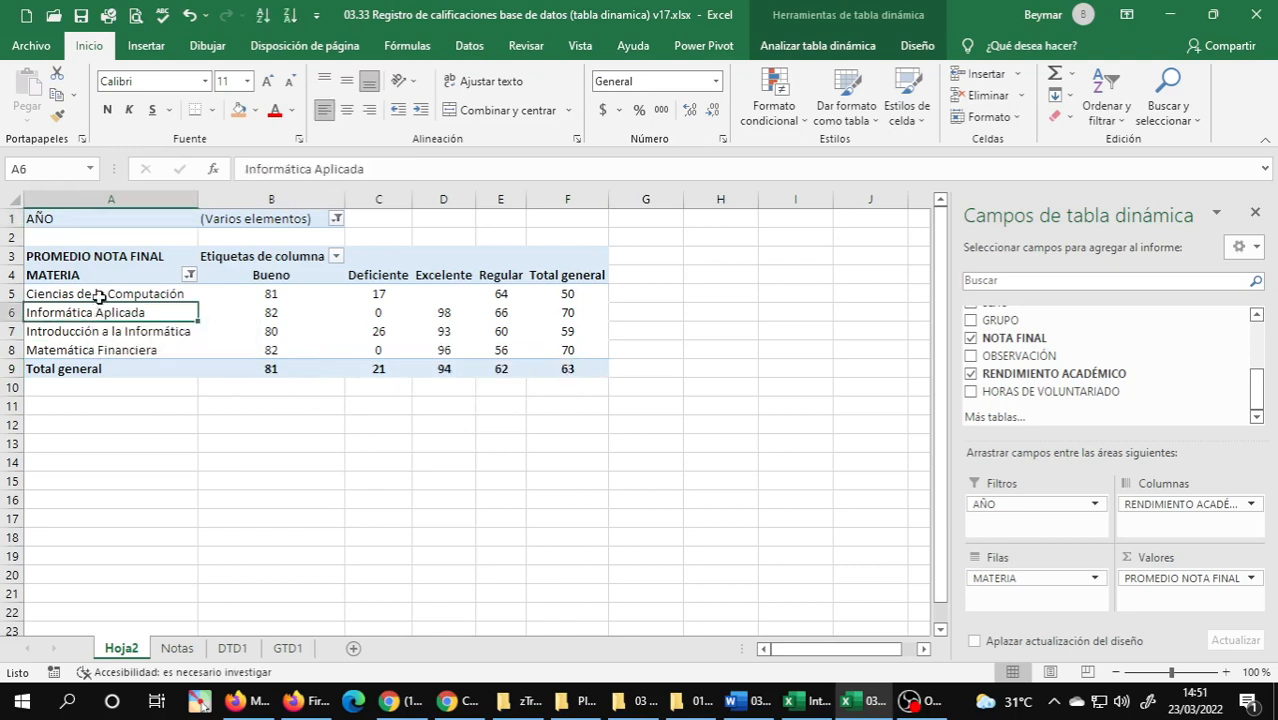
left_click(103, 293)
left_click(80, 313)
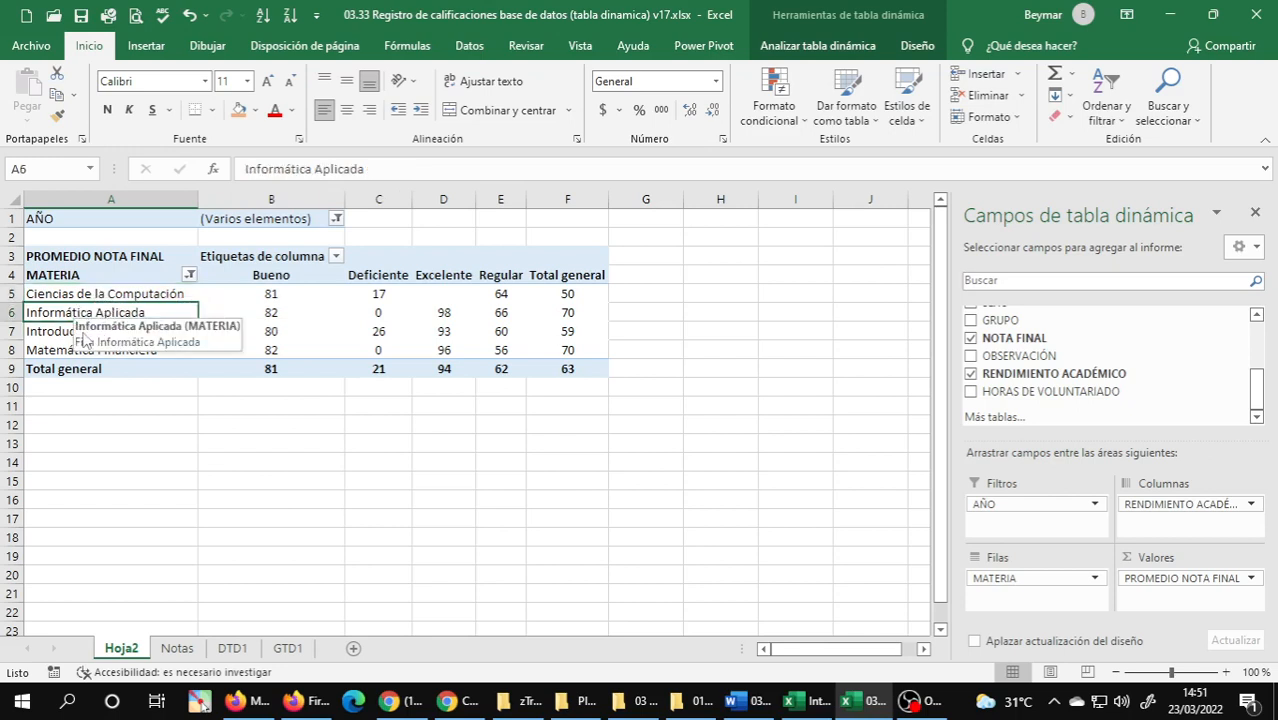
left_click(72, 333)
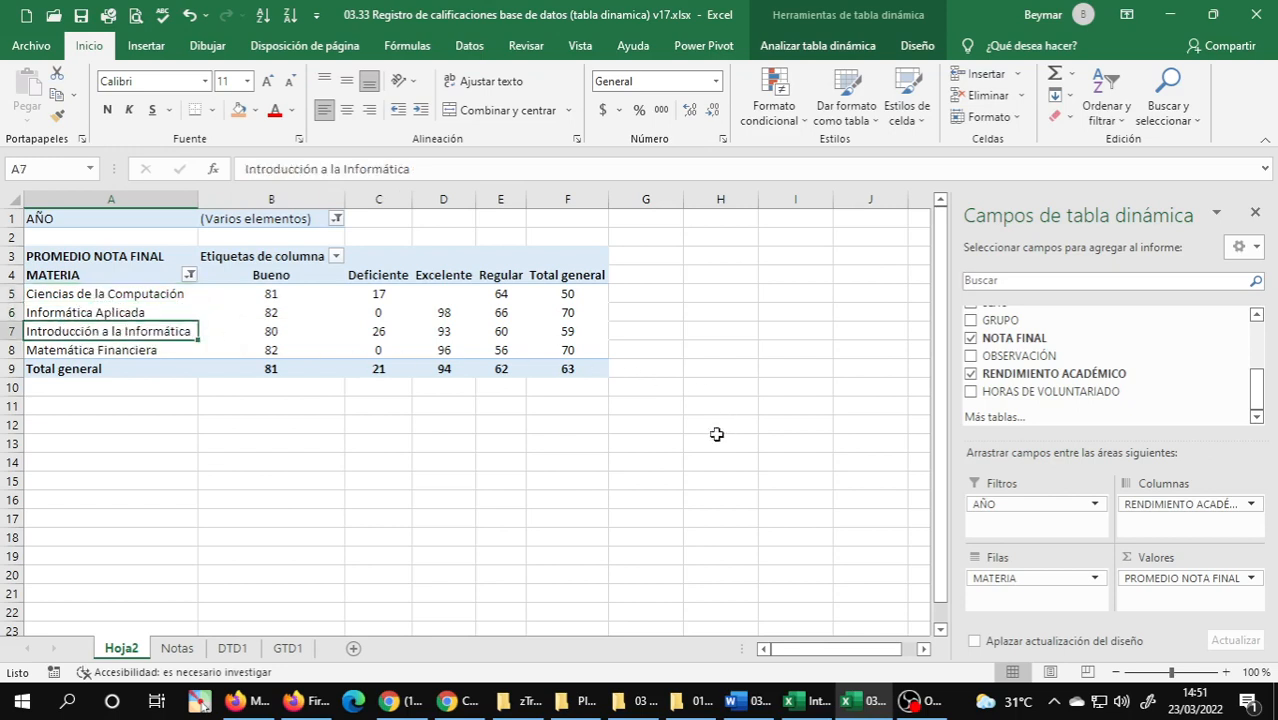
Limit the AÑO report filter to 2015, 2017 and 2019.
left_click(337, 219)
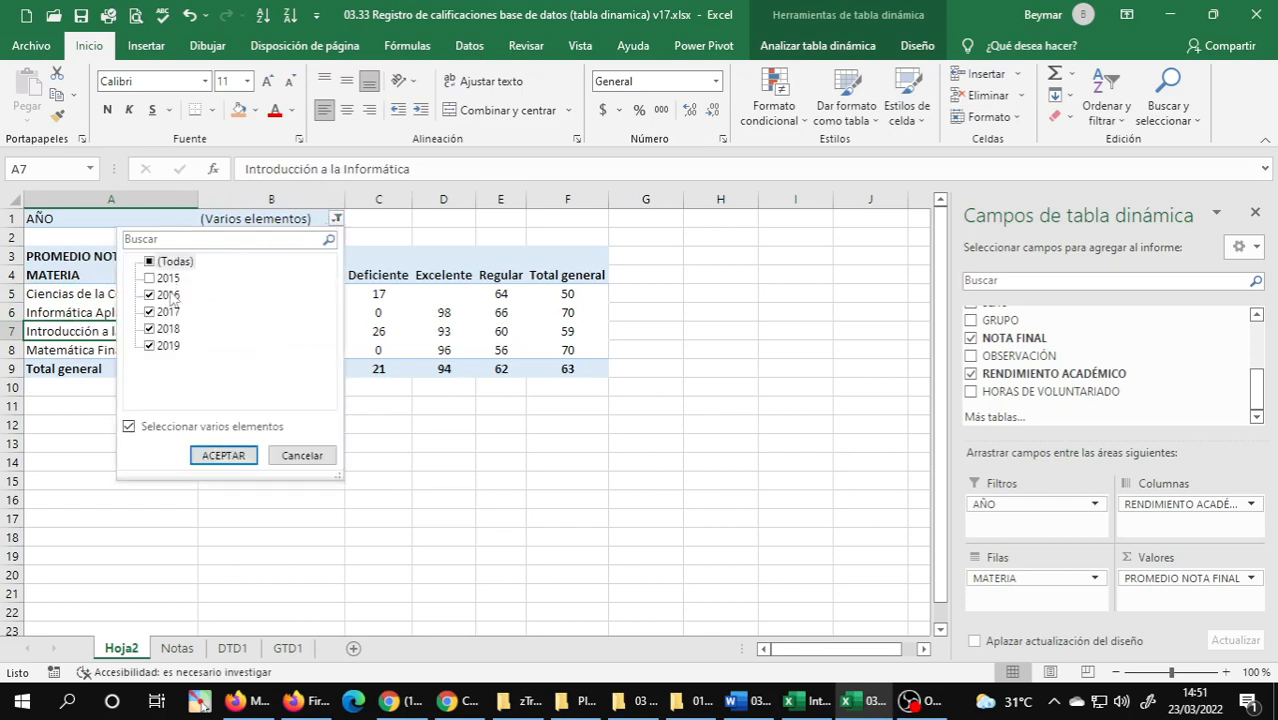
left_click(152, 296)
left_click(149, 329)
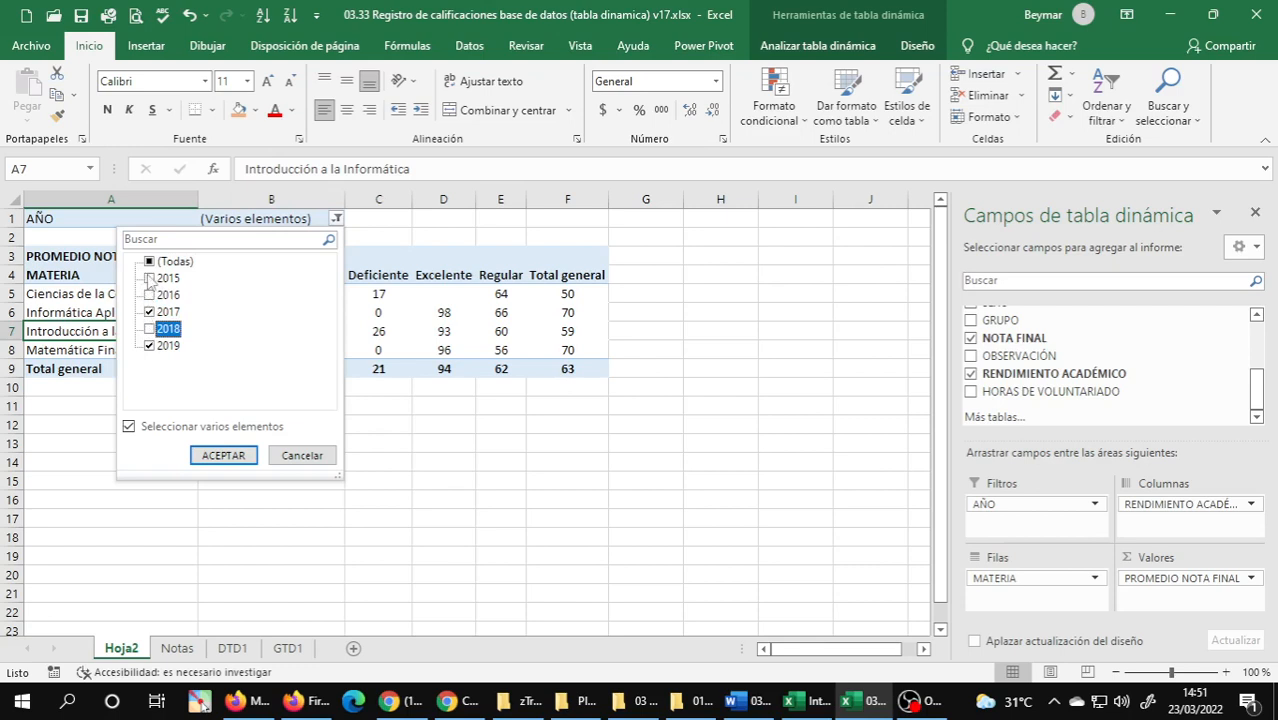
left_click(150, 279)
left_click(269, 410)
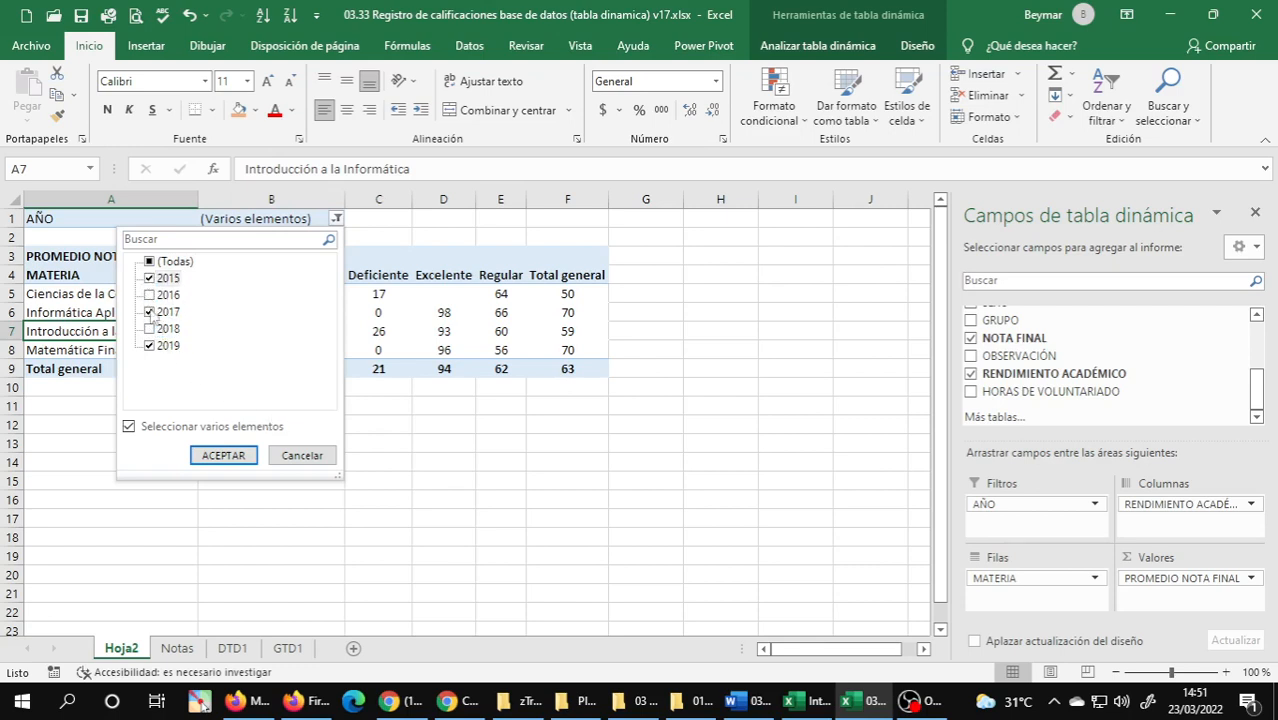
left_click(236, 457)
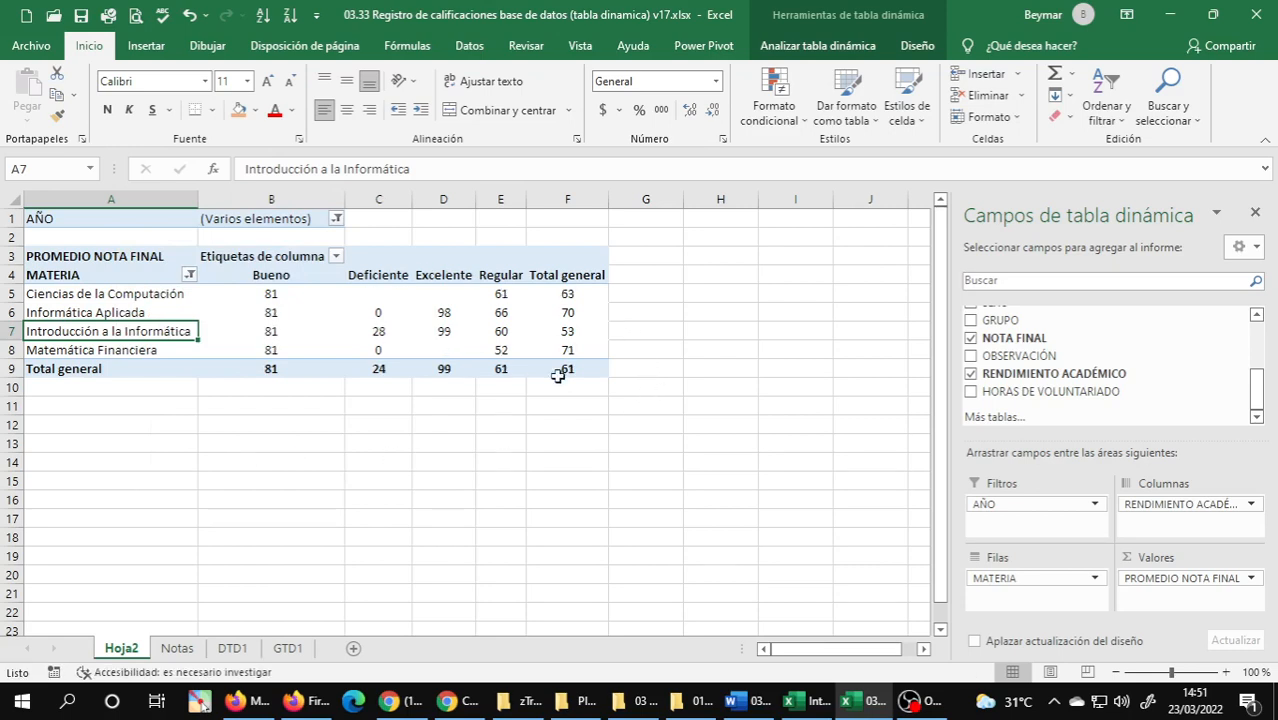
Limit the AÑO report filter to 2016 and 2018 only.
left_click(336, 218)
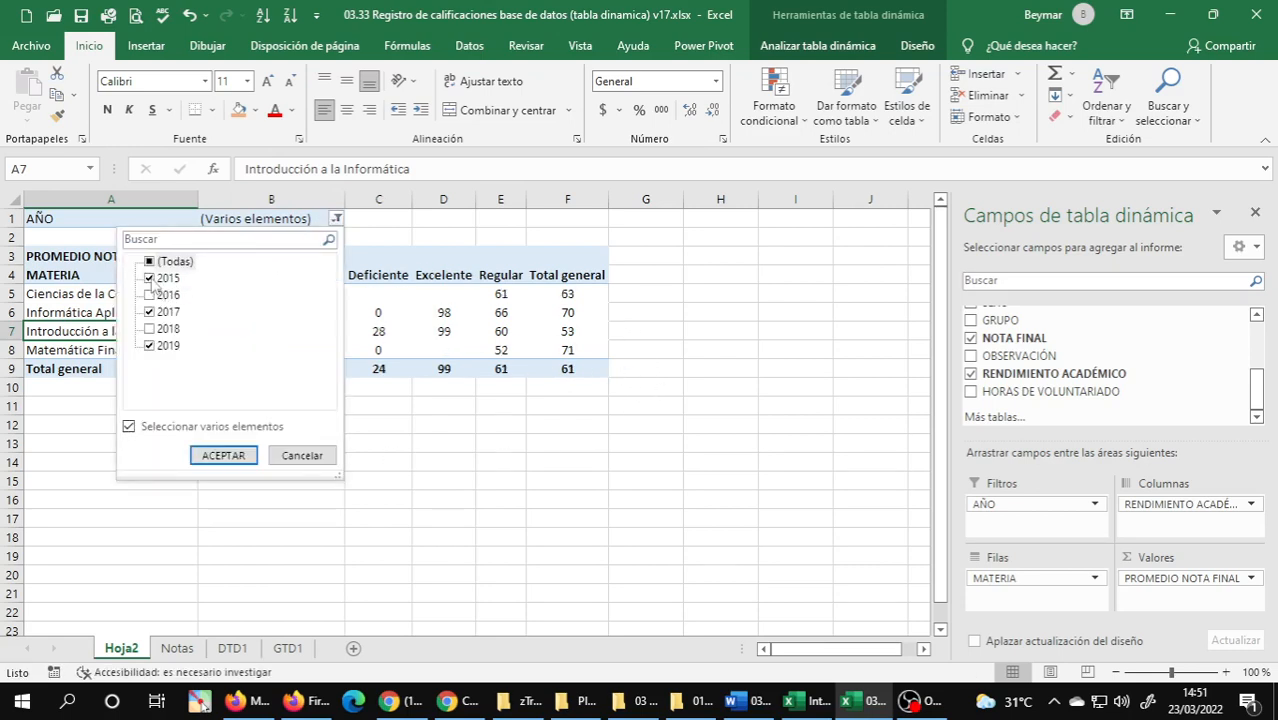
left_click(150, 279)
left_click(150, 312)
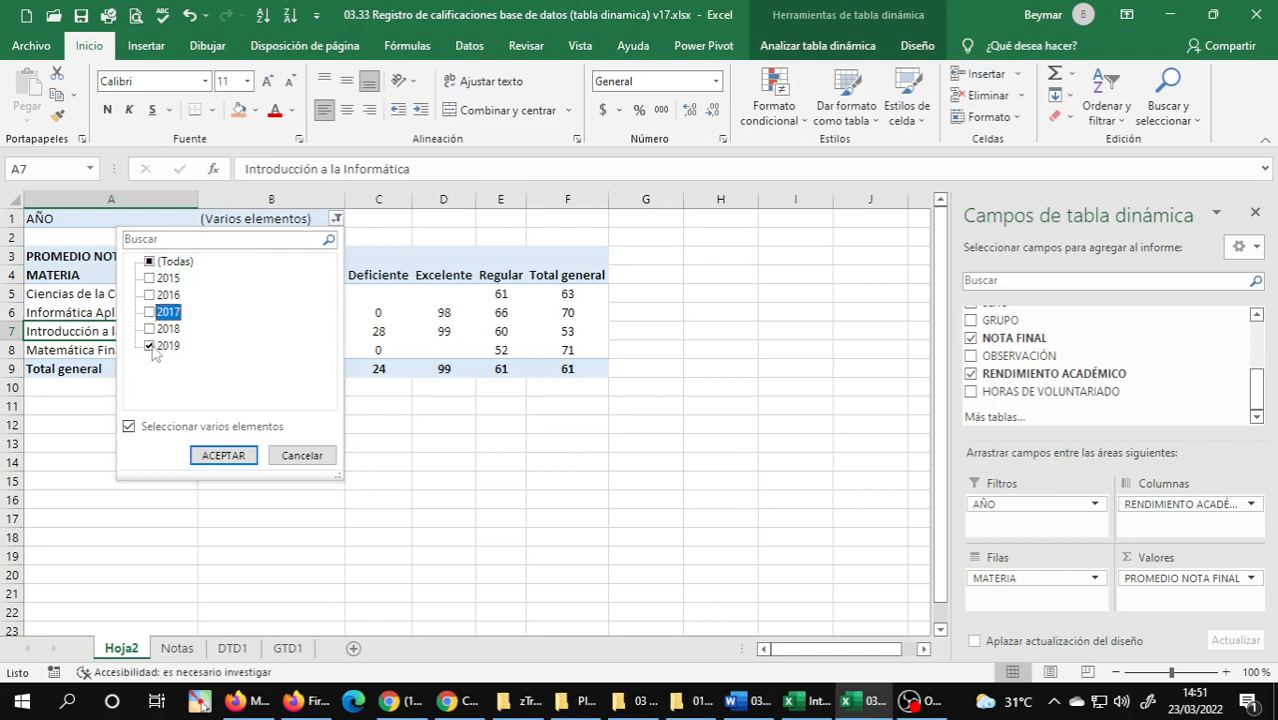
left_click(151, 347)
left_click(150, 295)
left_click(149, 330)
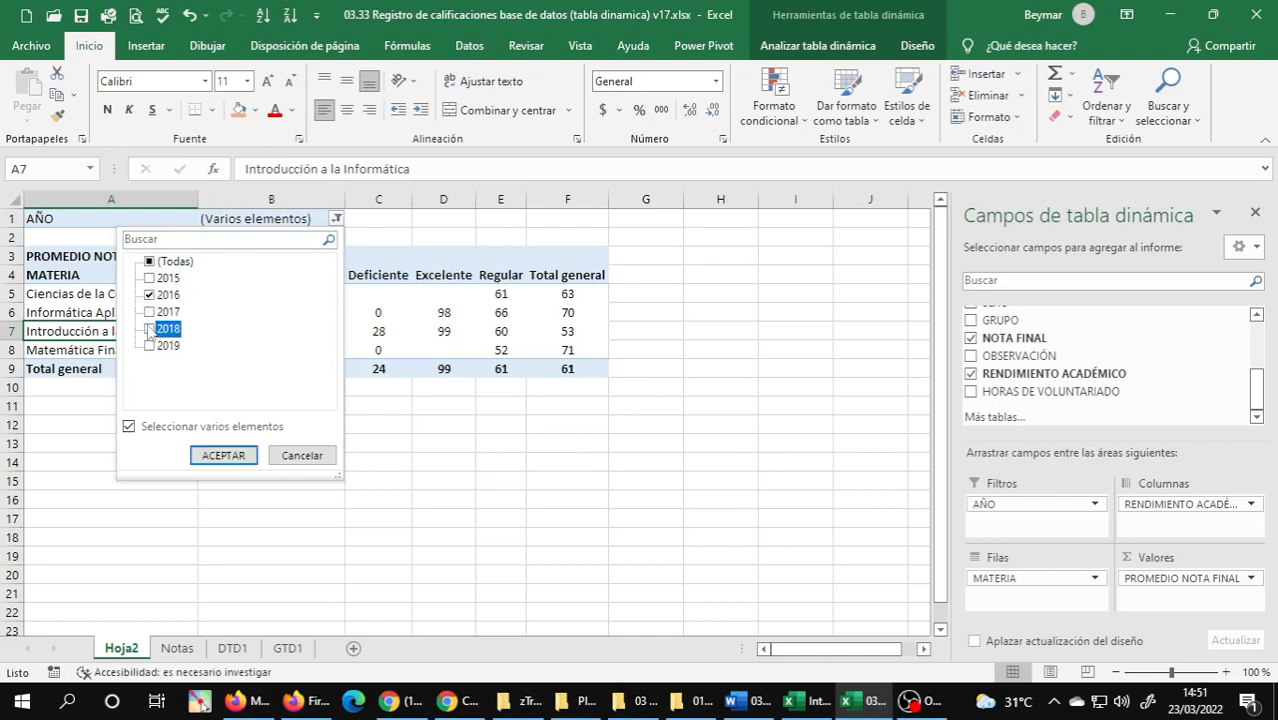
left_click(215, 456)
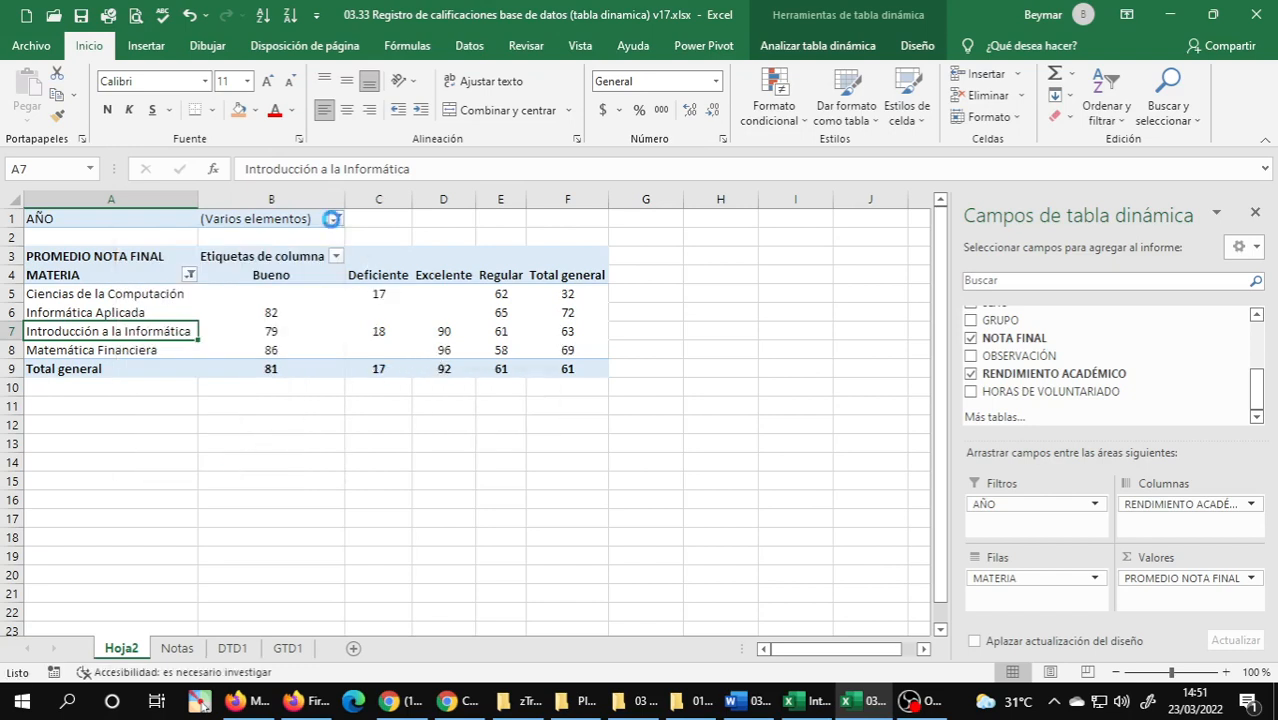
Limit the AÑO report filter to the years 2018 and 2019.
left_click(331, 218)
left_click(148, 294)
left_click(148, 294)
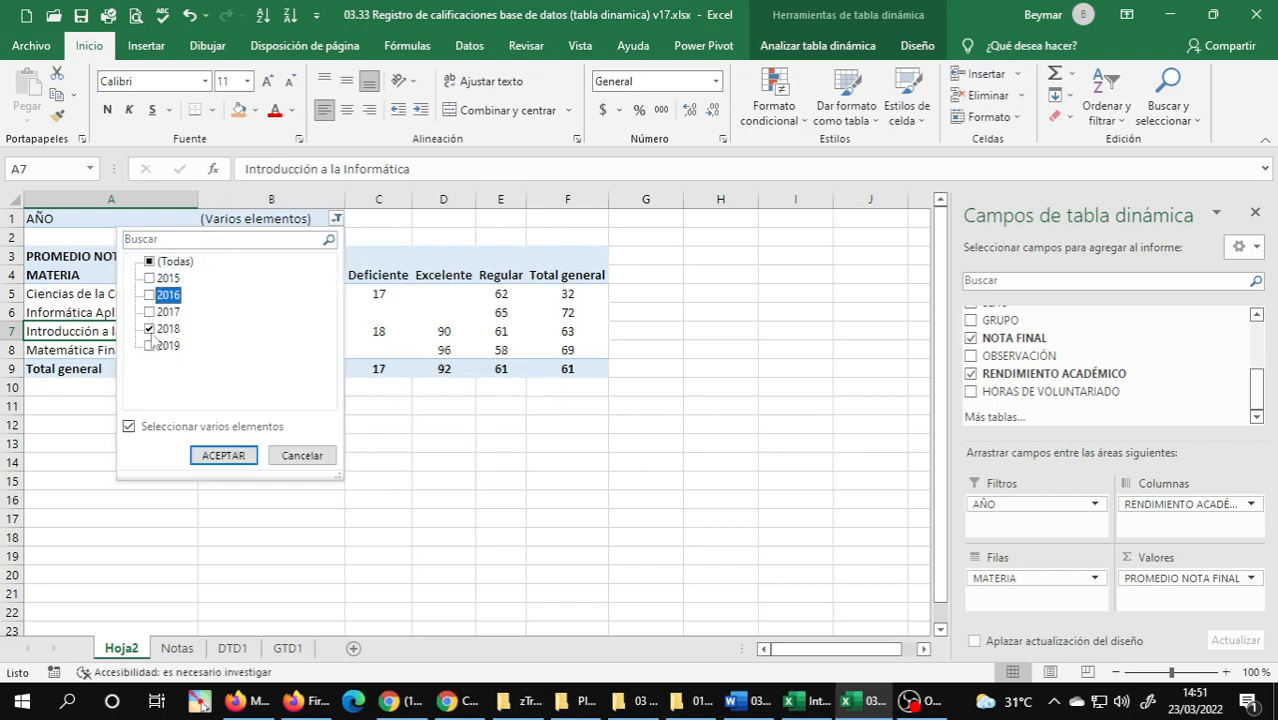
left_click(149, 345)
left_click(223, 455)
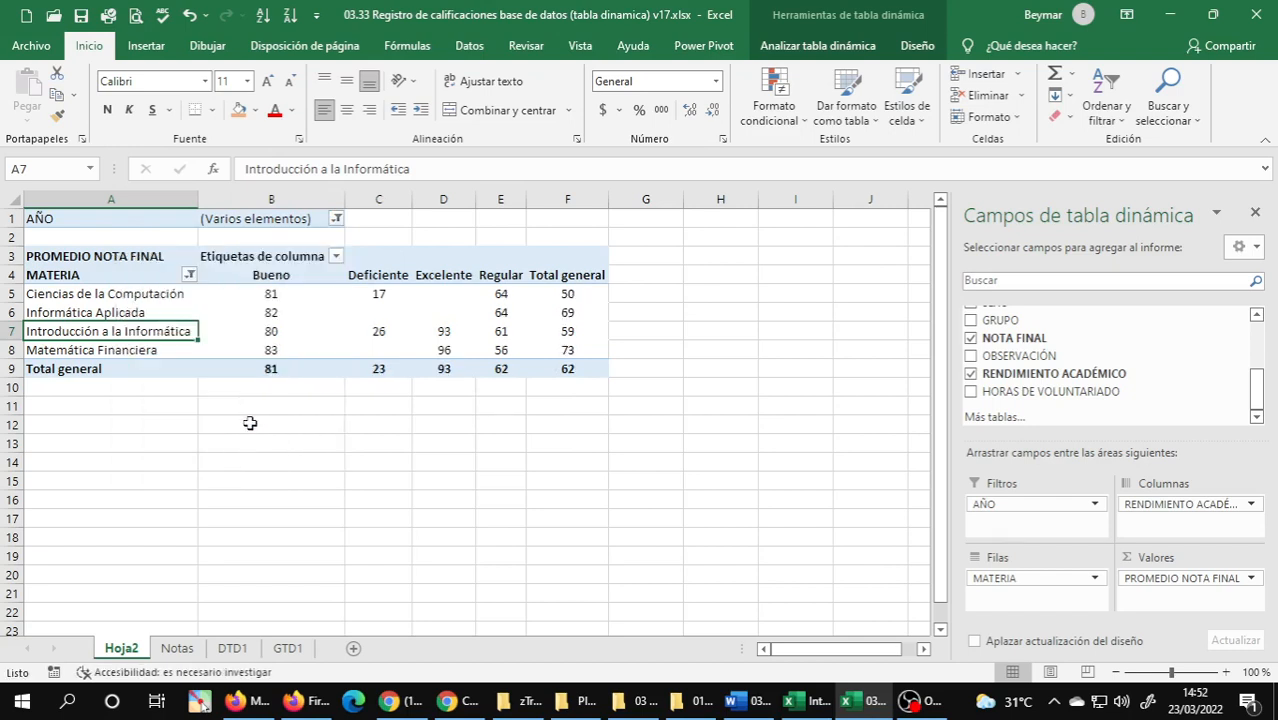
Restore 2016 and 2017 in the AÑO report filter alongside 2018 and 2019.
left_click(336, 219)
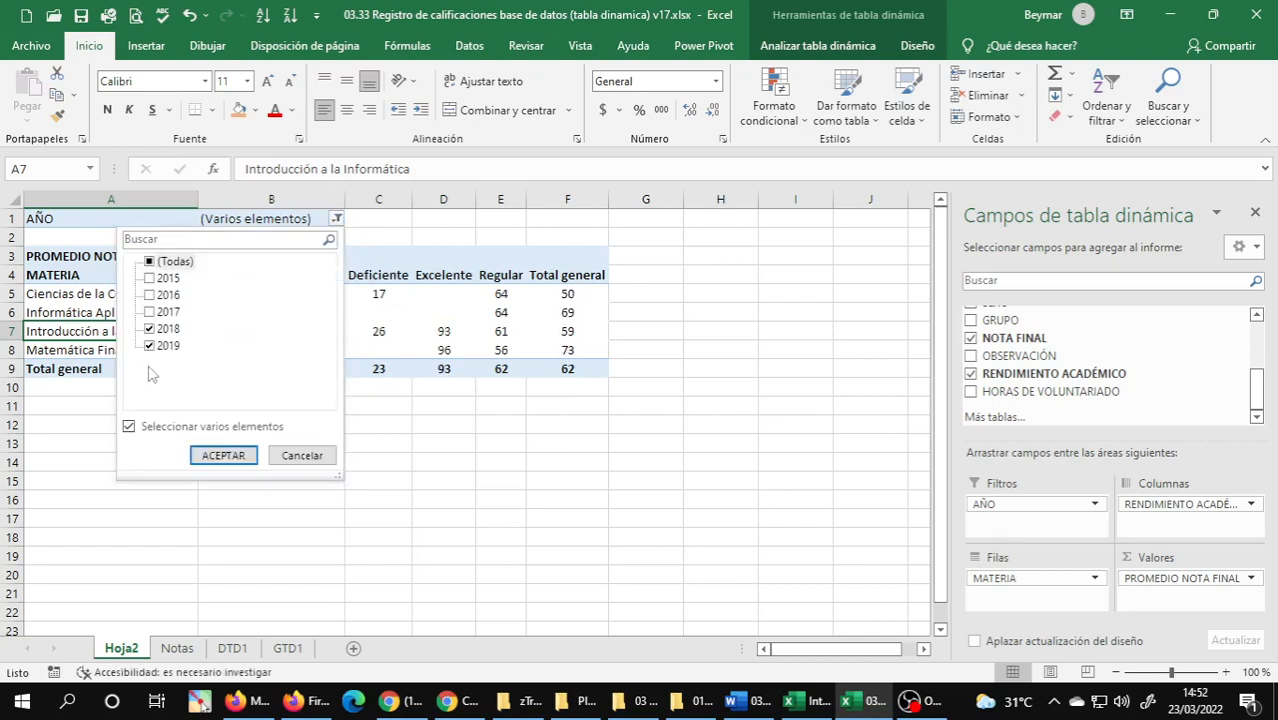
left_click(149, 312)
left_click(149, 295)
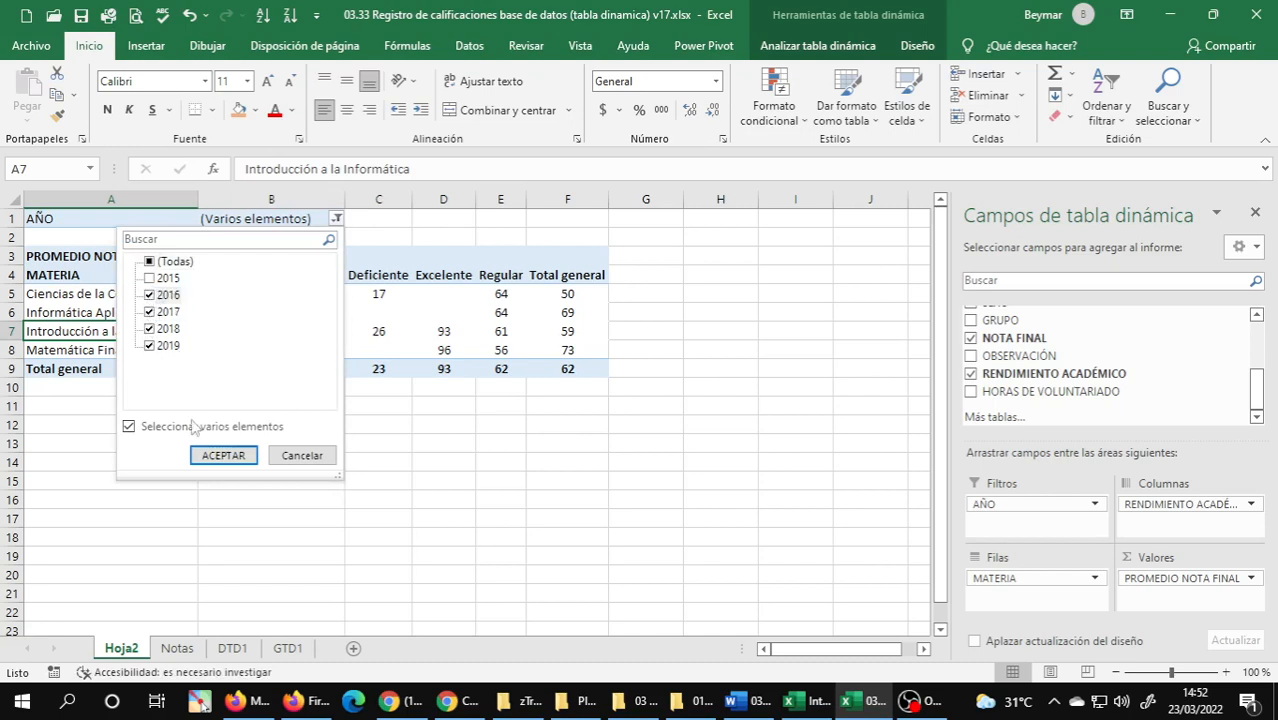
left_click(223, 455)
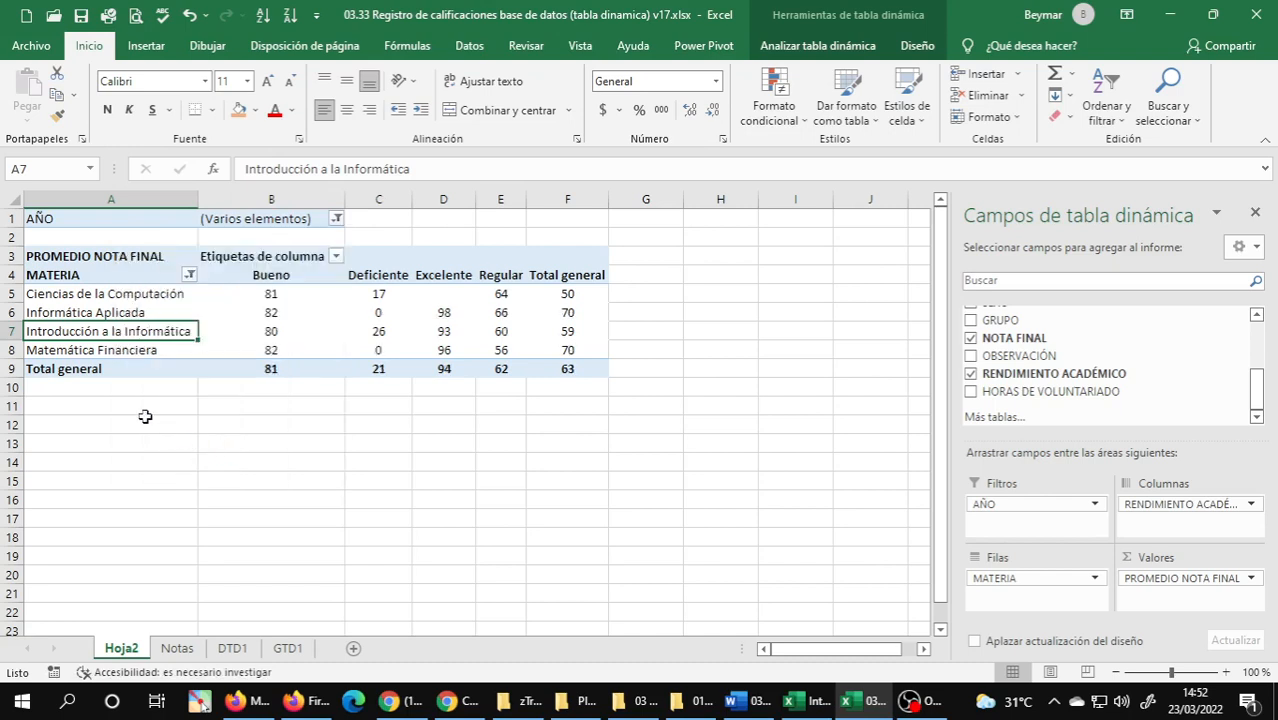
Capture a rectangular screen snip of the whole PivotTable and switch to the INT.INFORMÁTICA_H group chat in WhatsApp.
left_click(168, 307)
left_click(148, 300)
left_click(146, 312)
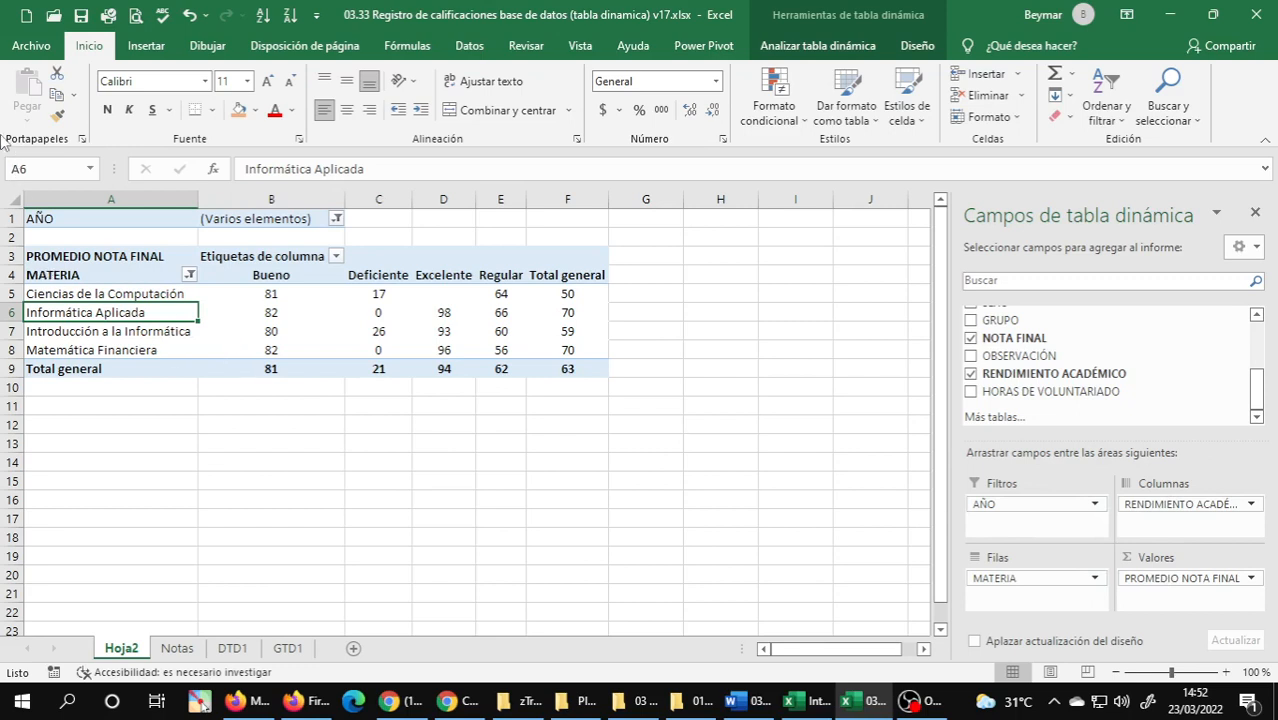
left_click(57, 218)
key("ctrl+c")
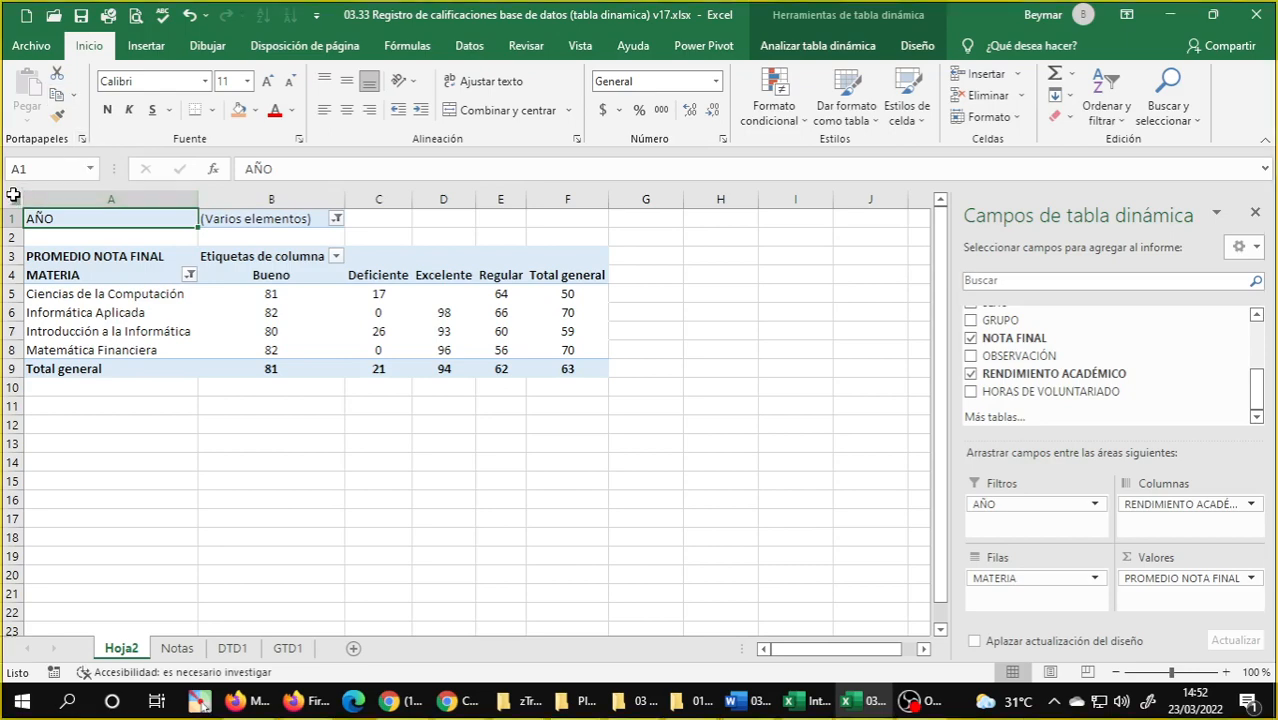
key("super+shift+s")
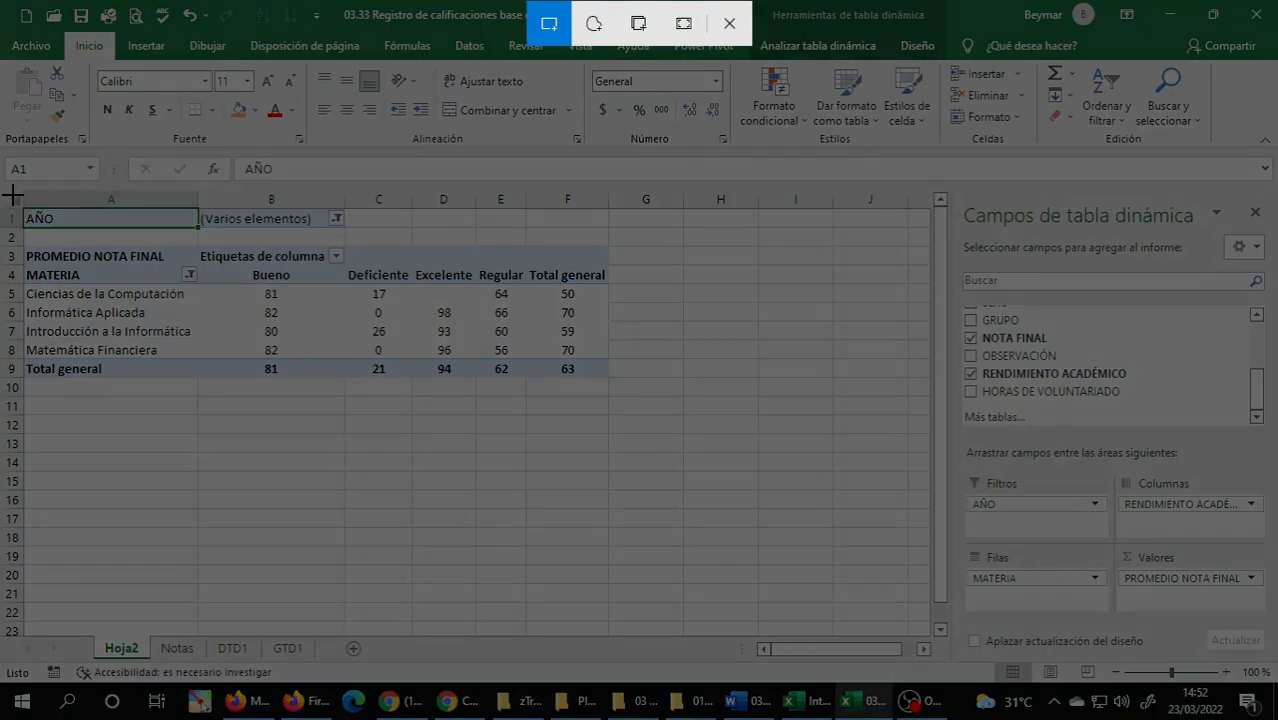
left_click_drag(1, 192, 621, 404)
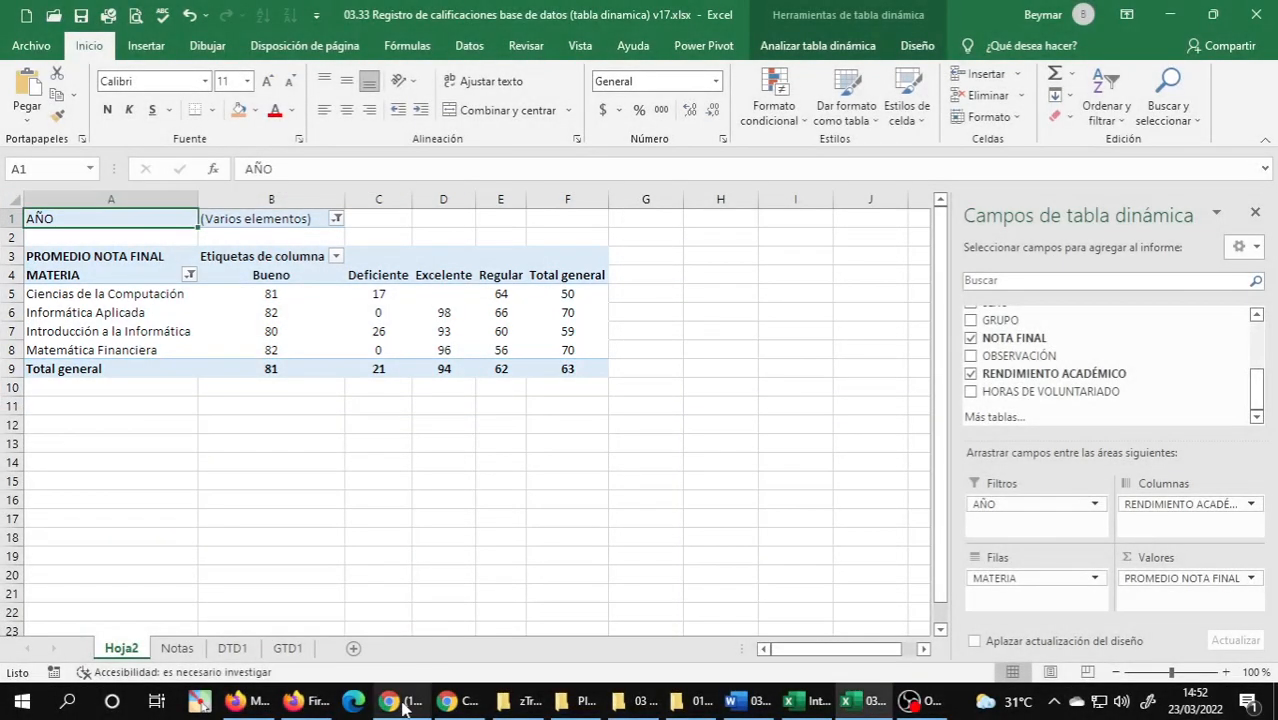
left_click(405, 703)
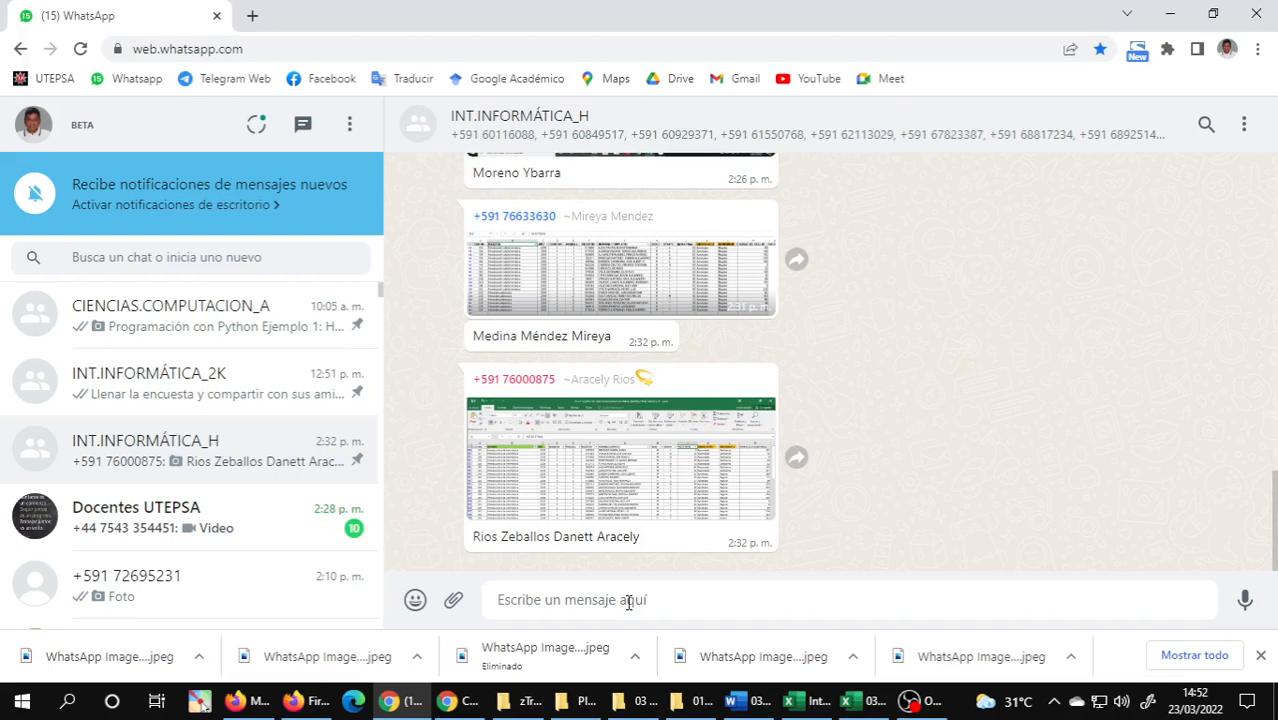
Return to the Excel workbook and insert a Línea con marcadores PivotChart based on the PivotTable.
left_click(848, 704)
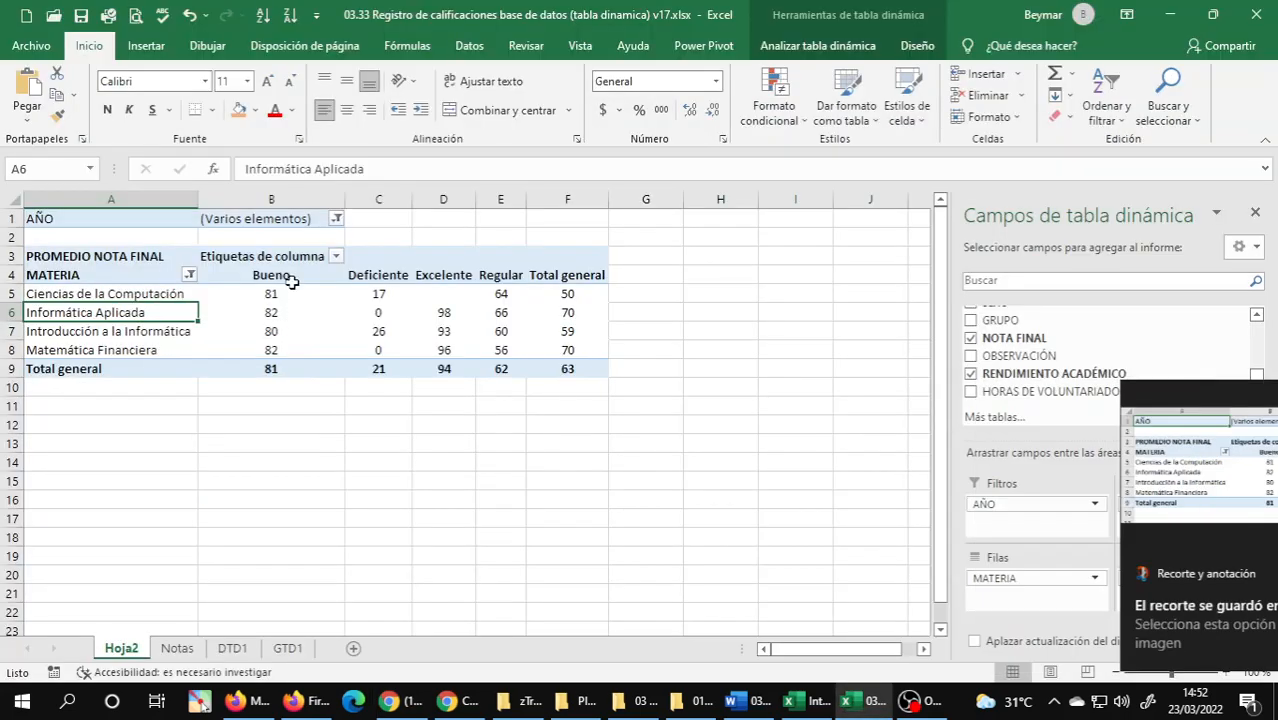
left_click(145, 47)
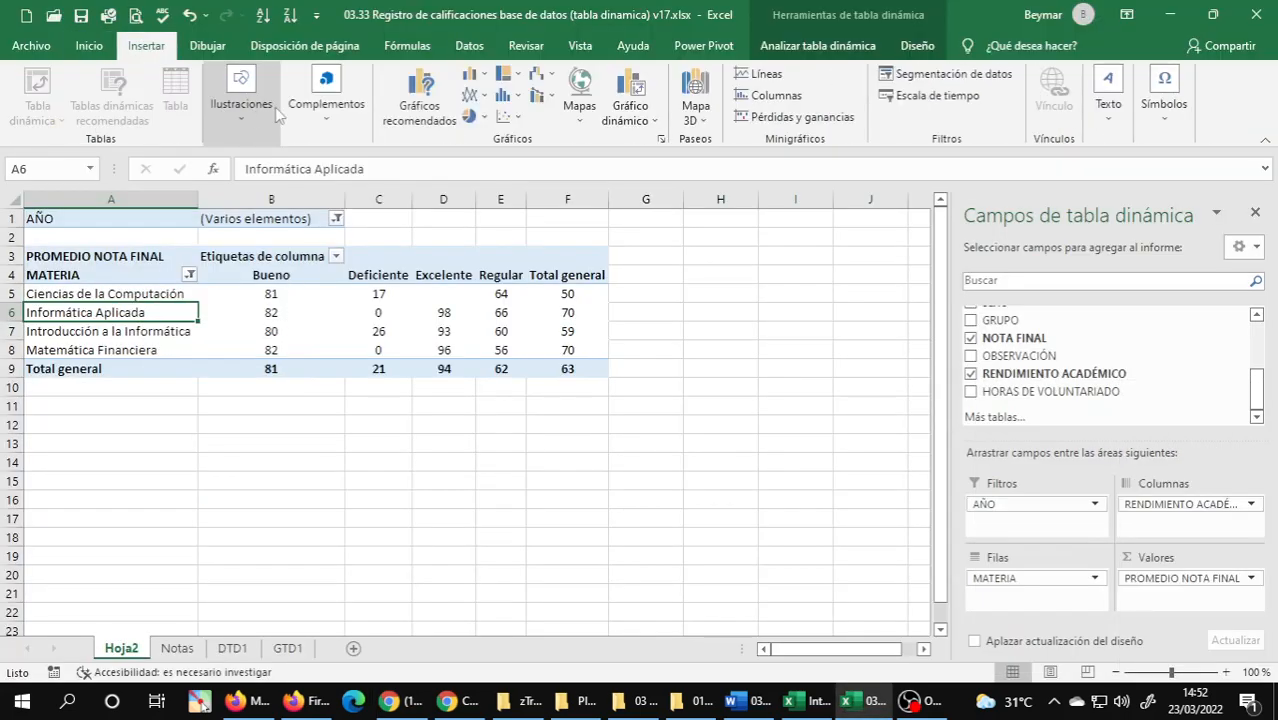
left_click(638, 110)
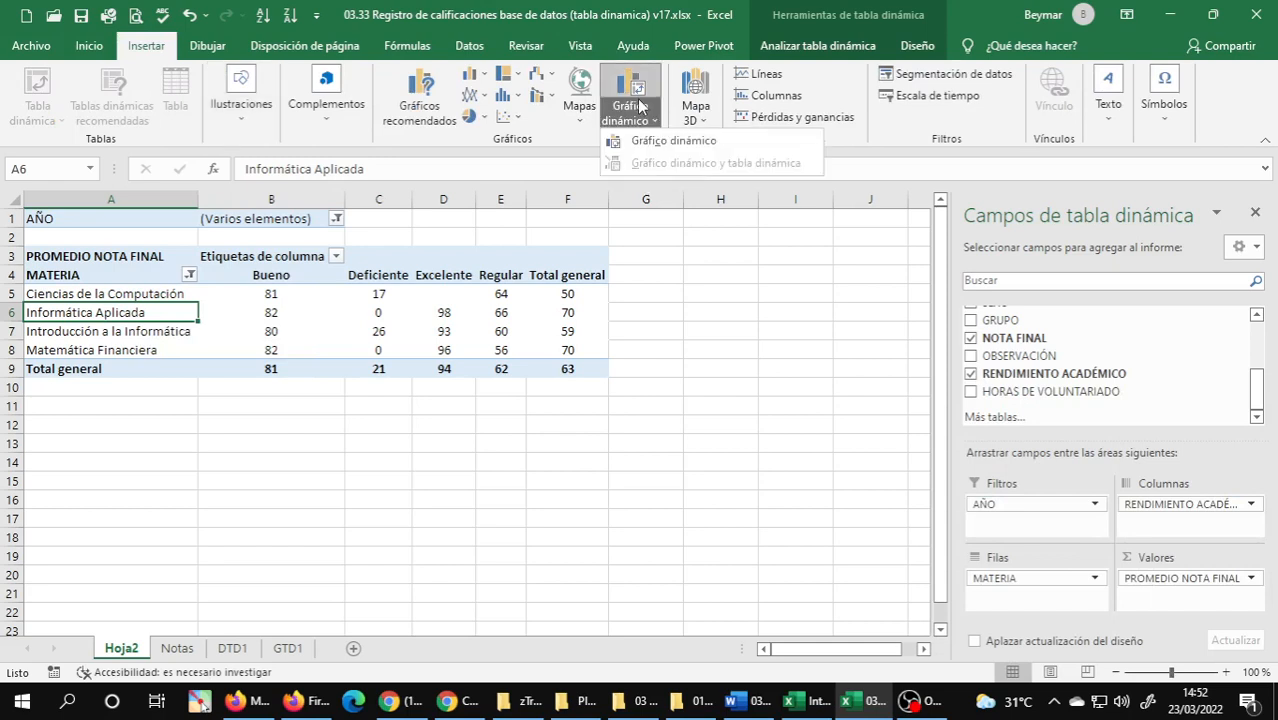
left_click(648, 140)
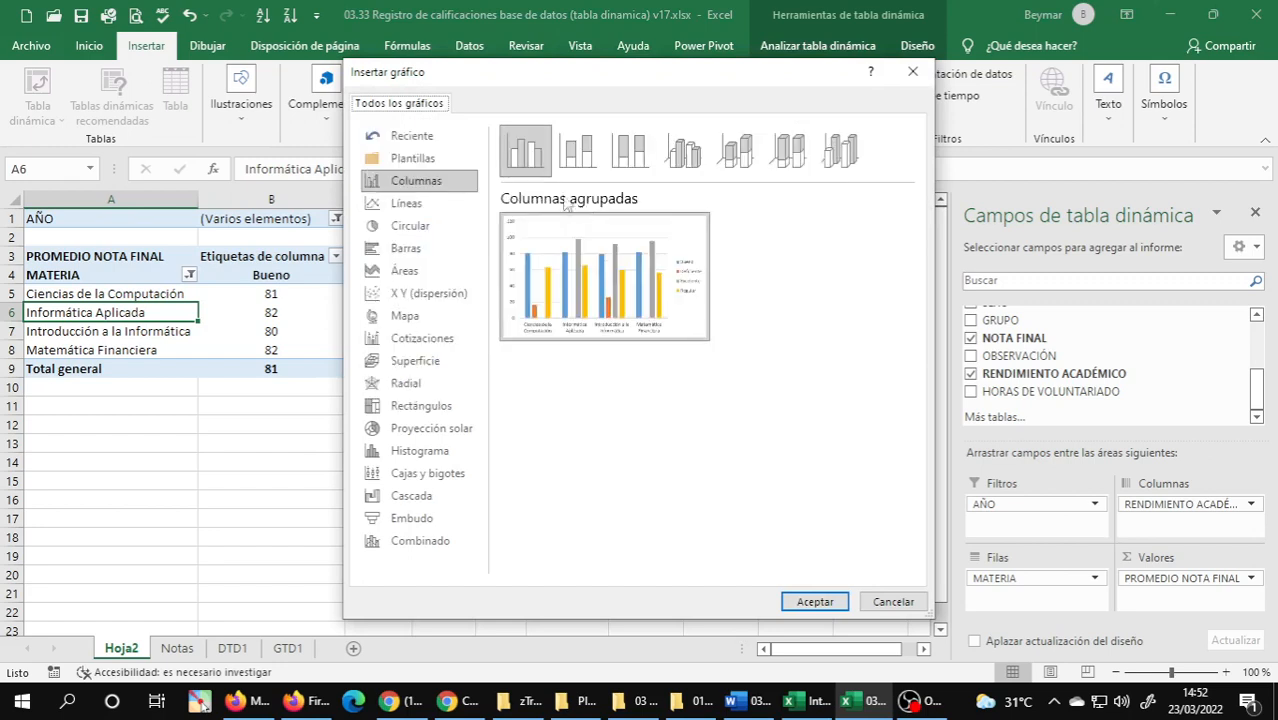
left_click(405, 204)
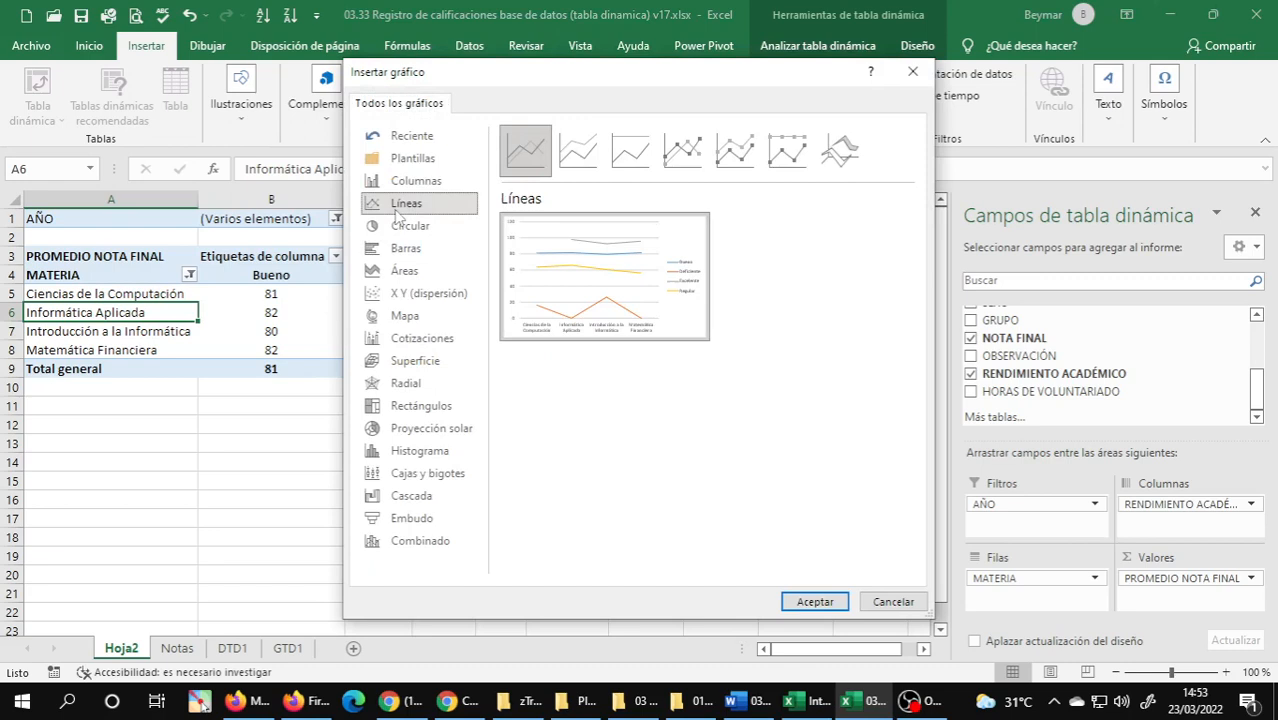
mouse_move(615, 257)
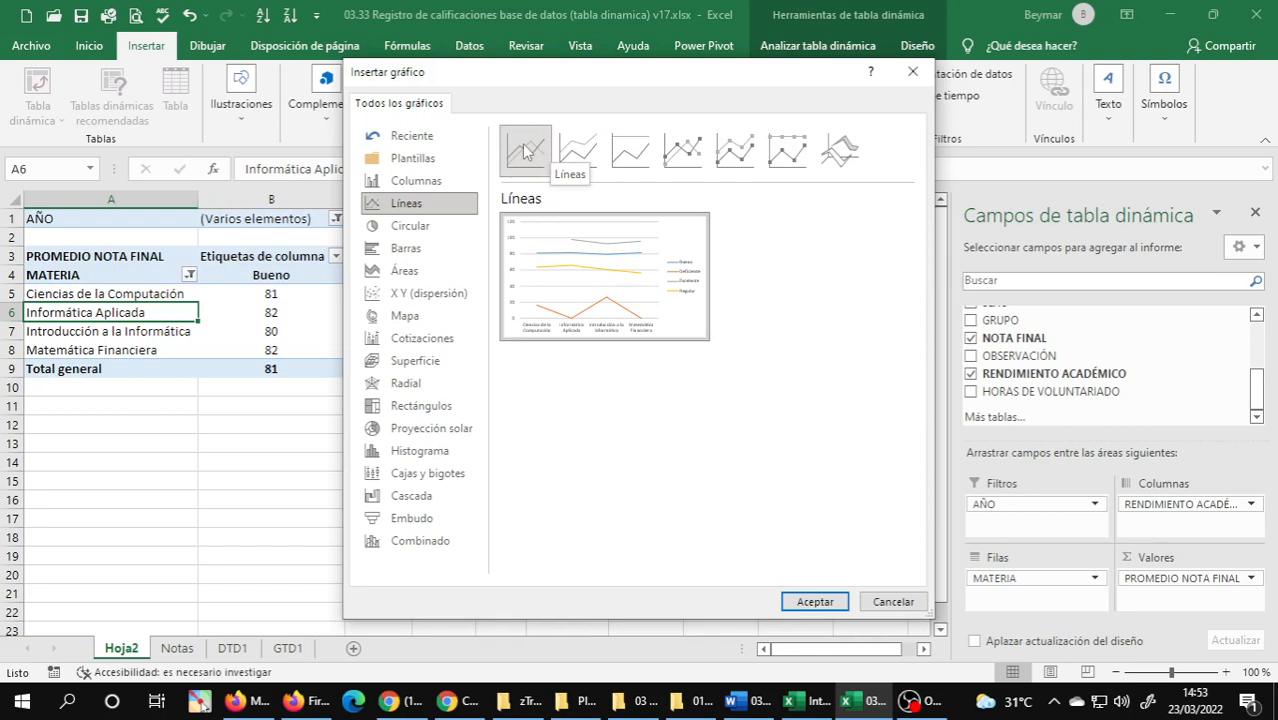
left_click(683, 150)
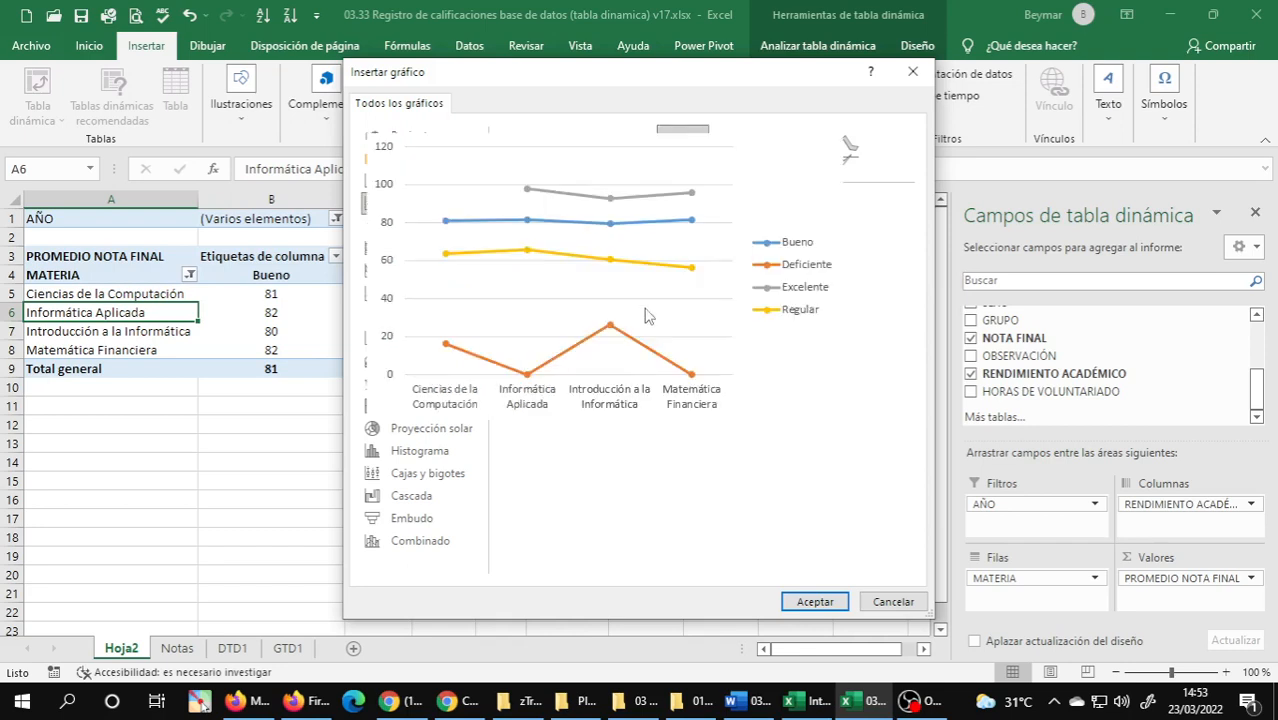
left_click(810, 601)
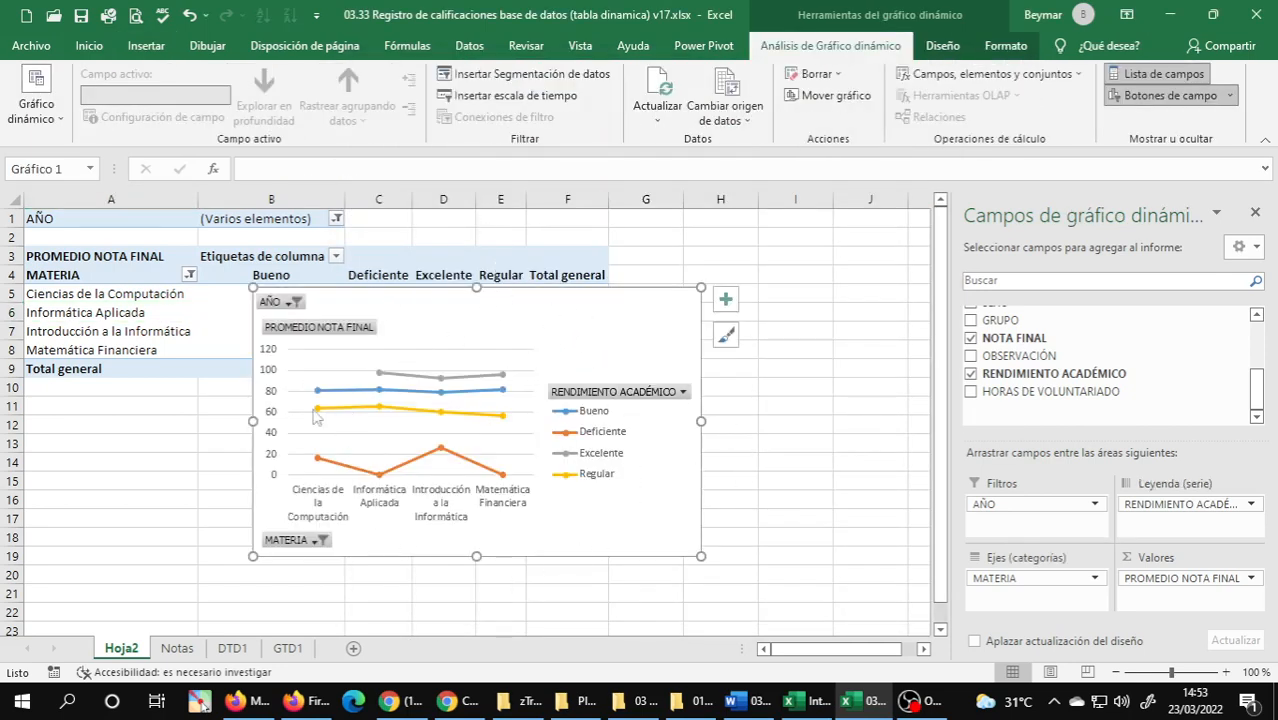
Move the PivotChart to its own new sheet, entering a sheet name that starts with "gtd".
right_click(651, 299)
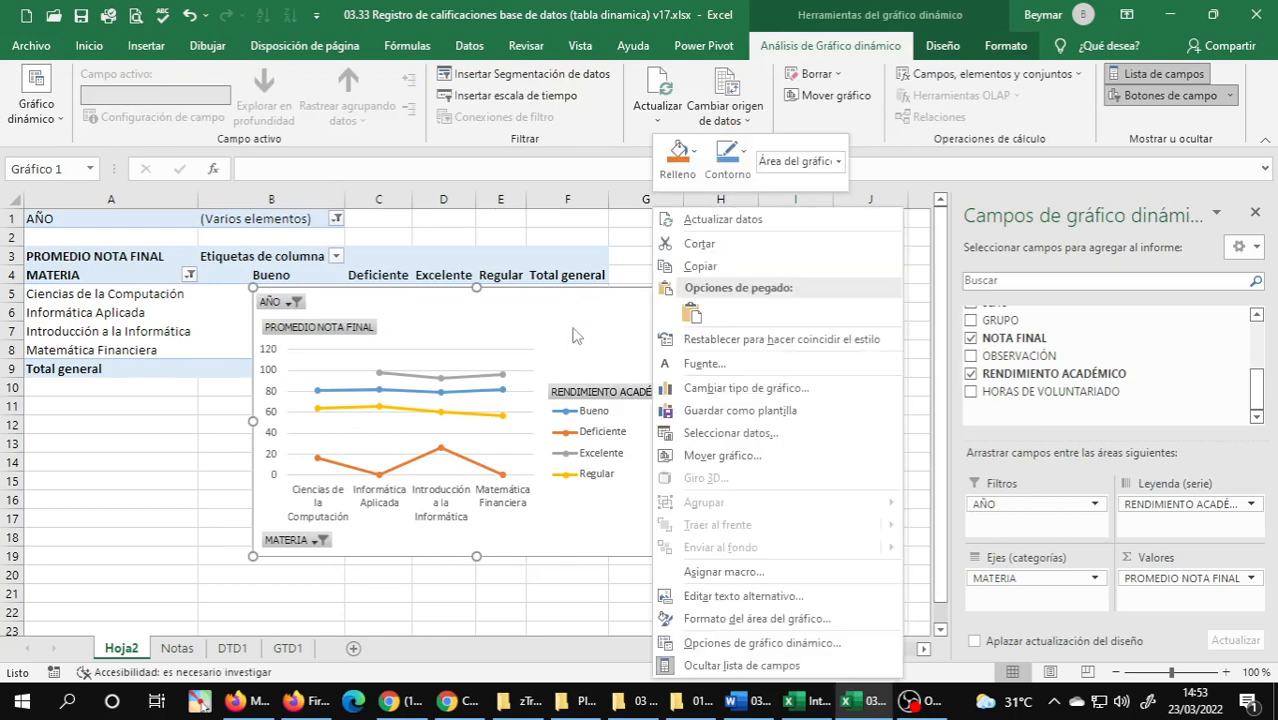
left_click(724, 458)
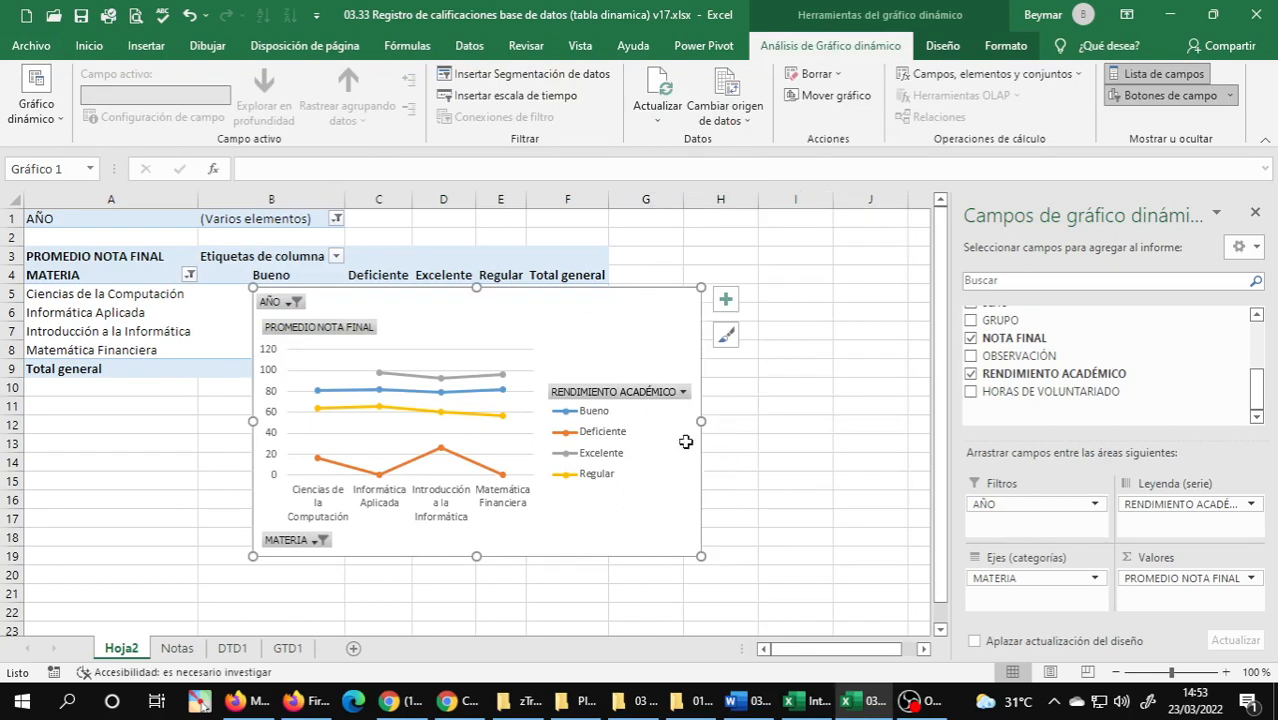
left_click_drag(788, 427, 553, 418)
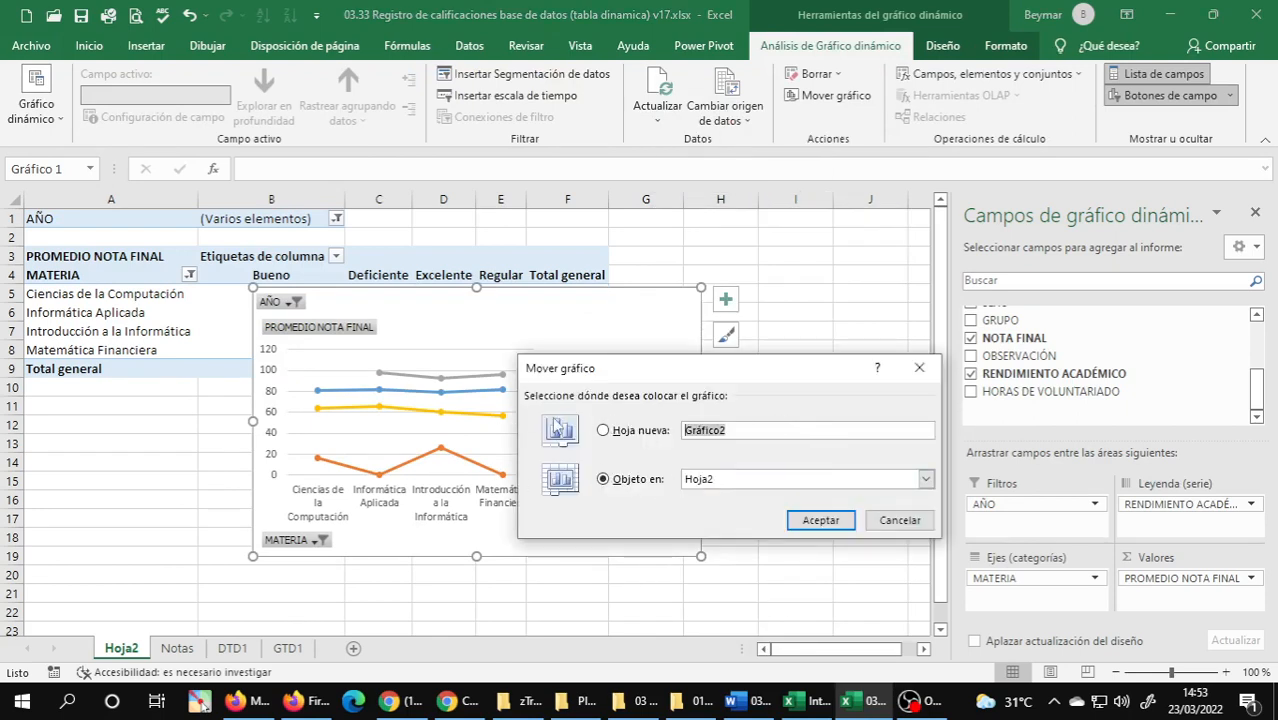
type("gtd5")
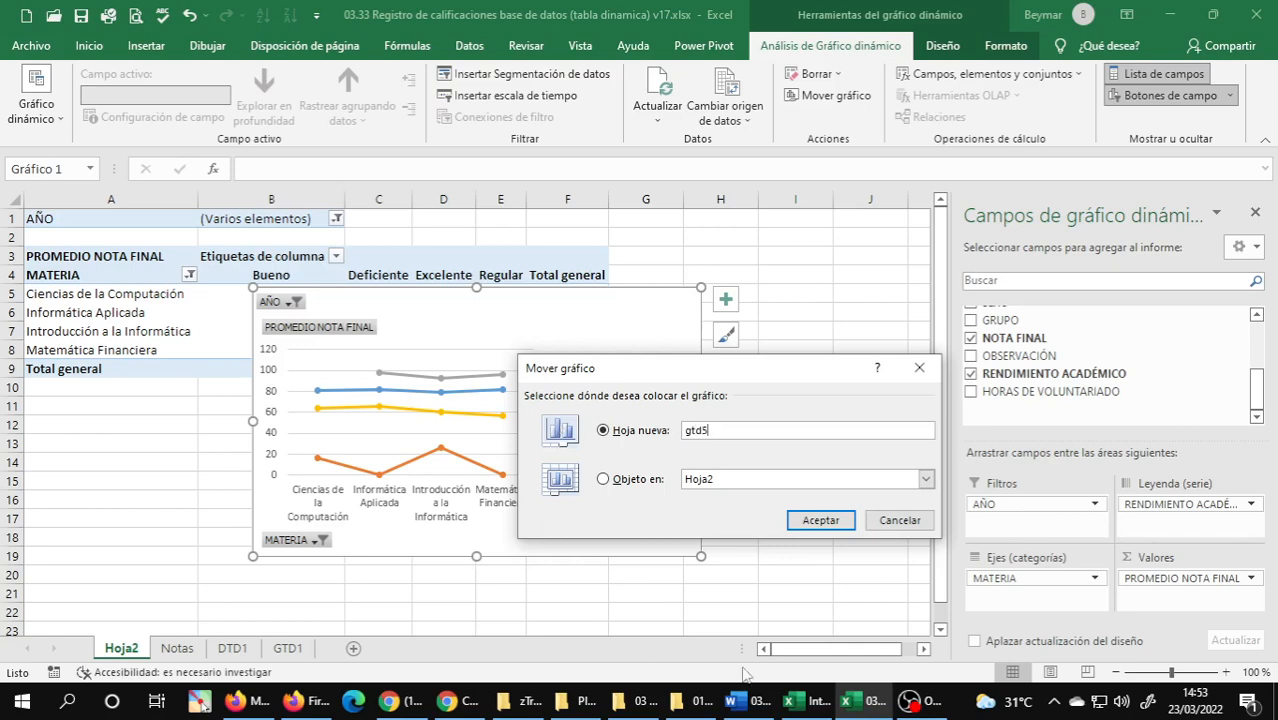
Check the exercise number in the Word document and move the PivotChart to a new Excel sheet named GTD4.
left_click(745, 700)
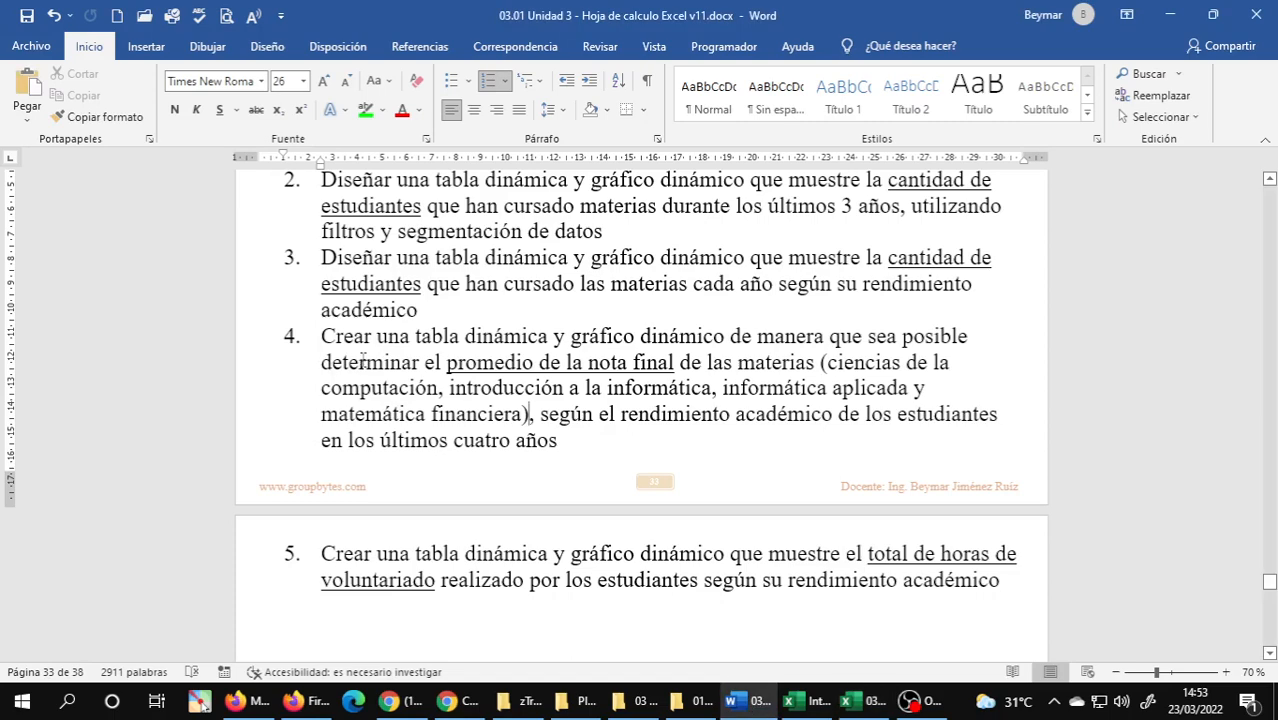
left_click(862, 700)
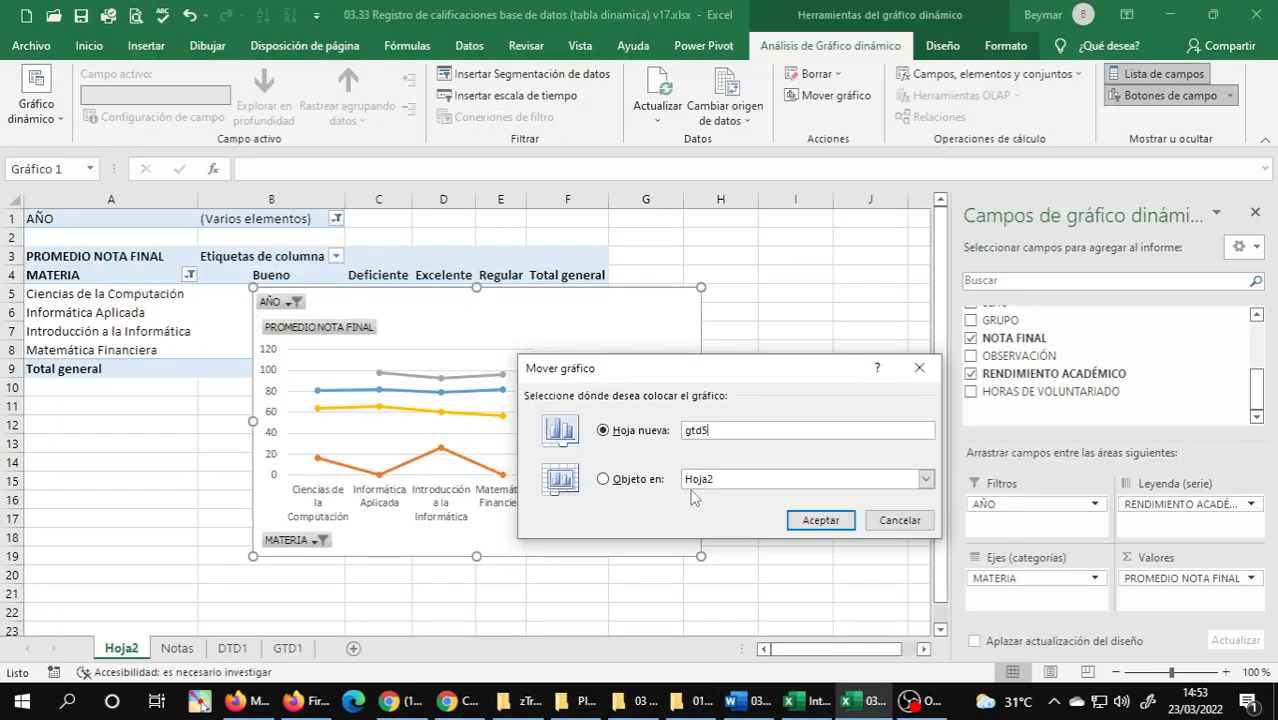
key("BackSpace")
key("BackSpace")
key("BackSpace")
type("T")
key("Return")
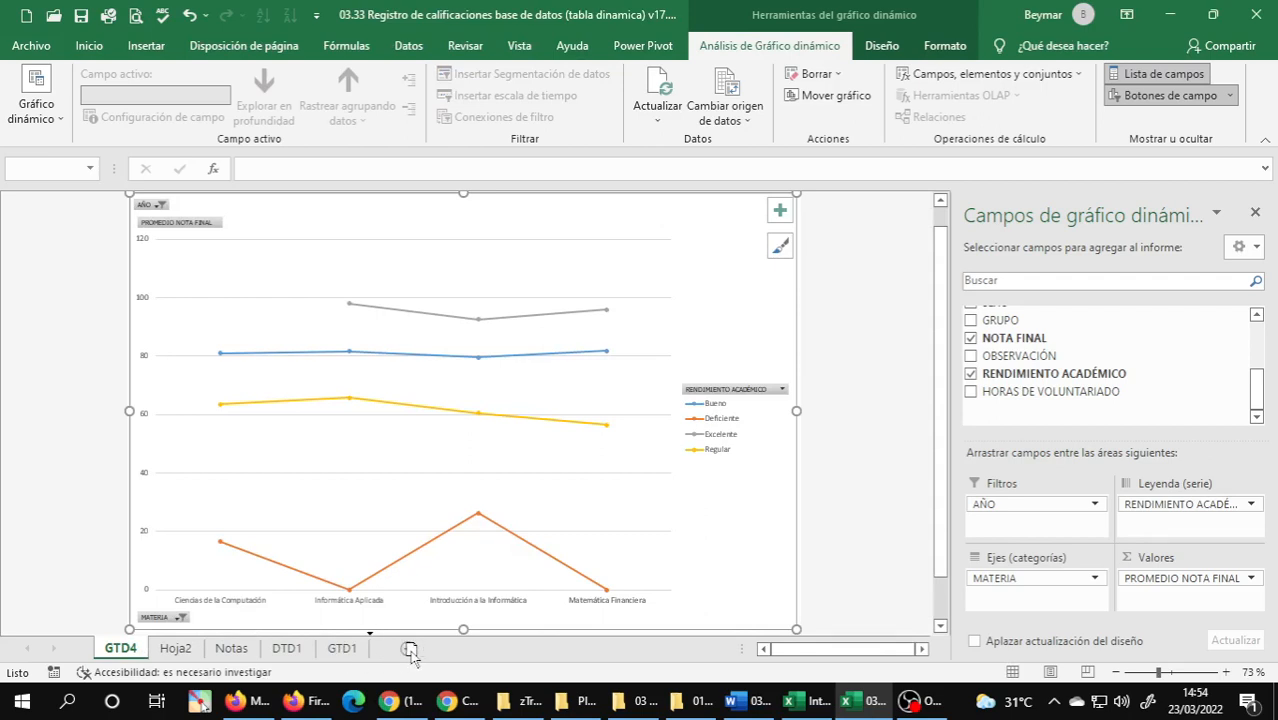
Place the GTD4 and Hoja2 sheets after GTD1, with Hoja2 before GTD4, and rename Hoja2 as DTD4.
left_click_drag(411, 652, 408, 652)
left_click_drag(136, 650, 334, 652)
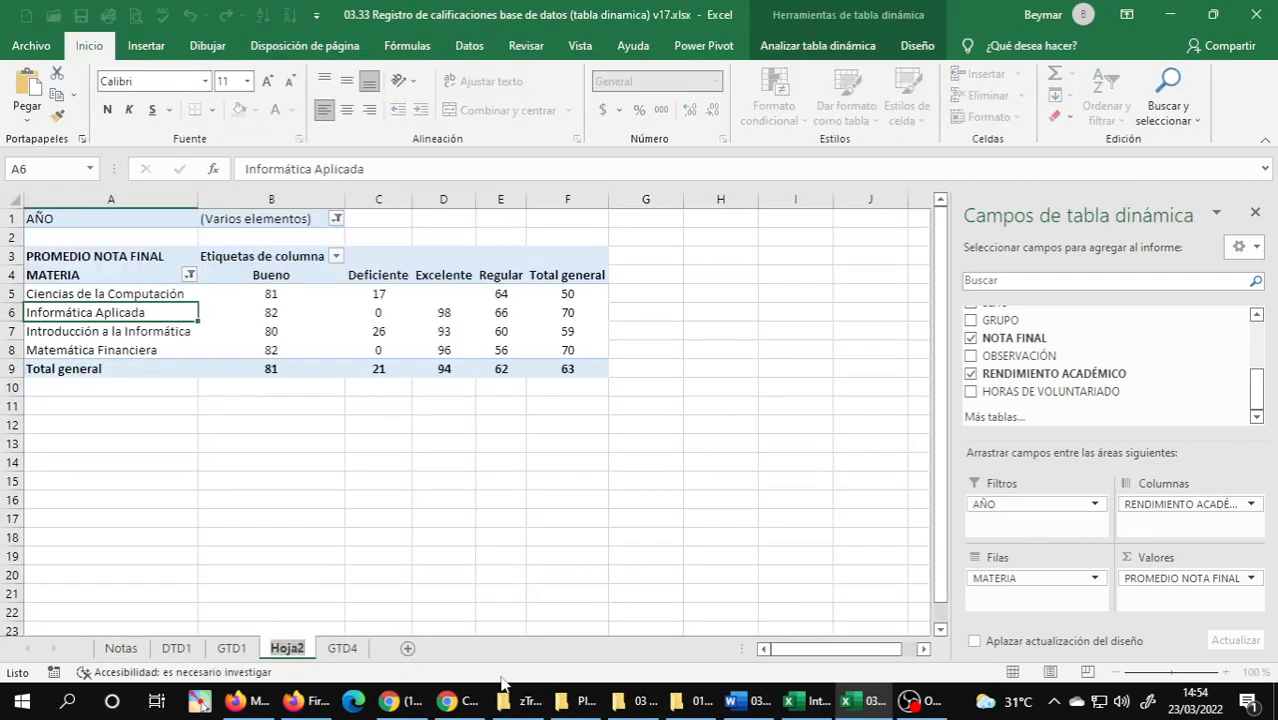
type("dt")
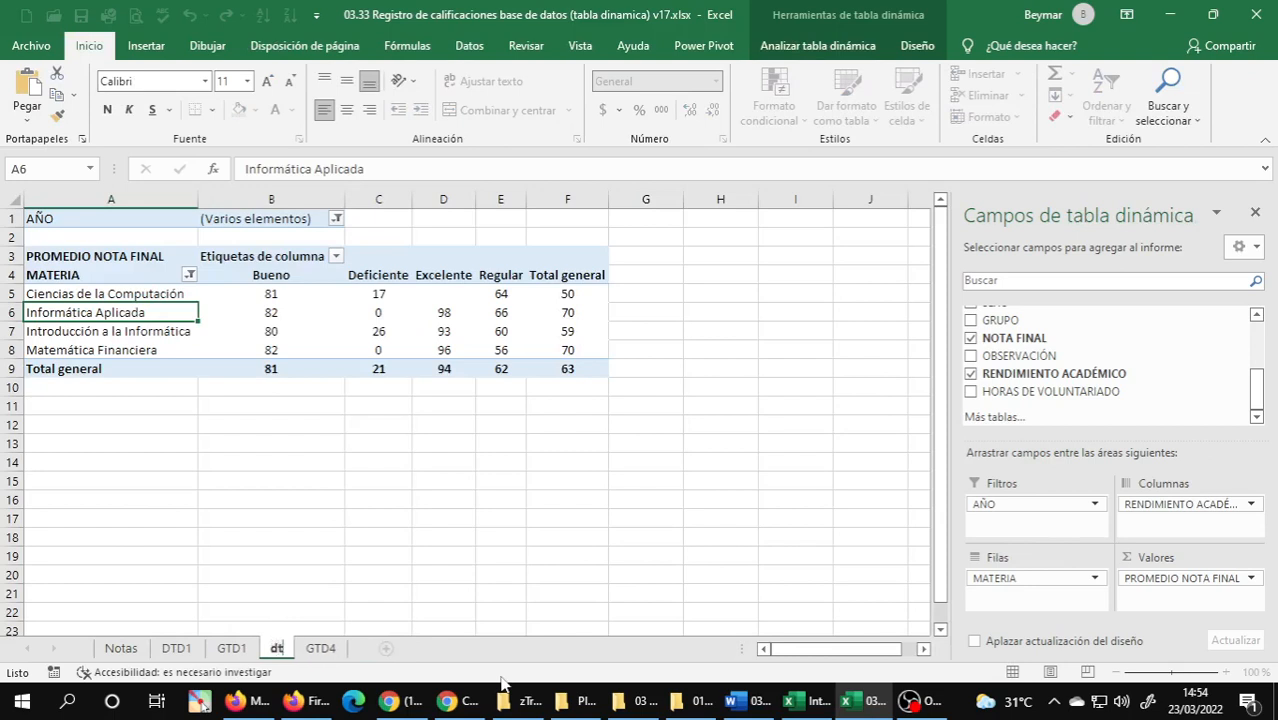
key("BackSpace")
key("BackSpace")
type("DTD")
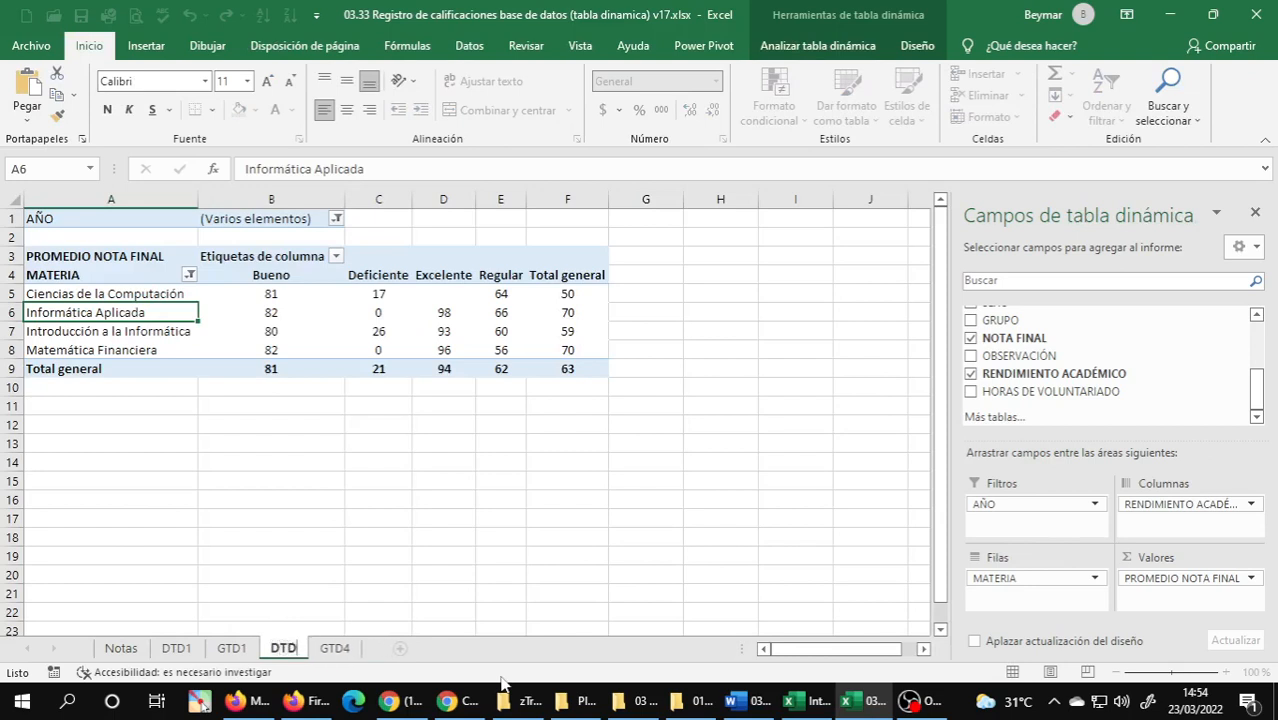
type("4")
key("Return")
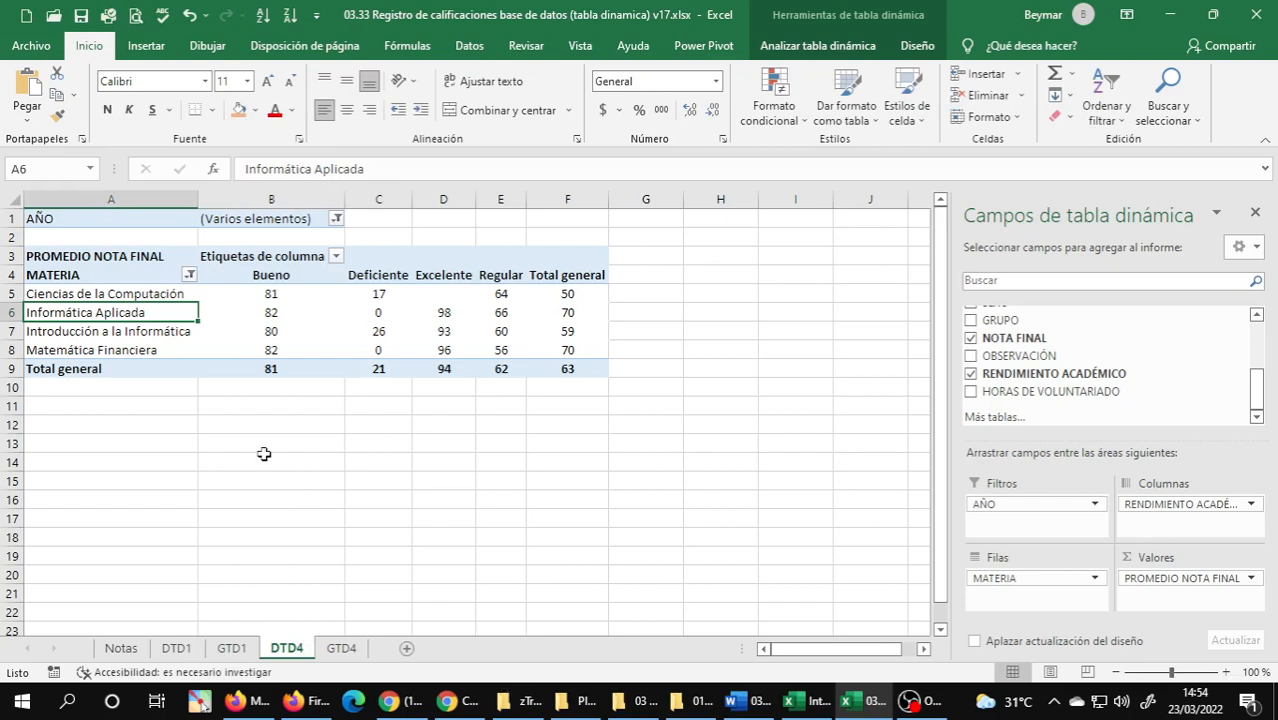
Add a chart title to the PivotChart on the GTD4 sheet reading PROMEDIO DE LAS NOTAS FINALES.
left_click(342, 649)
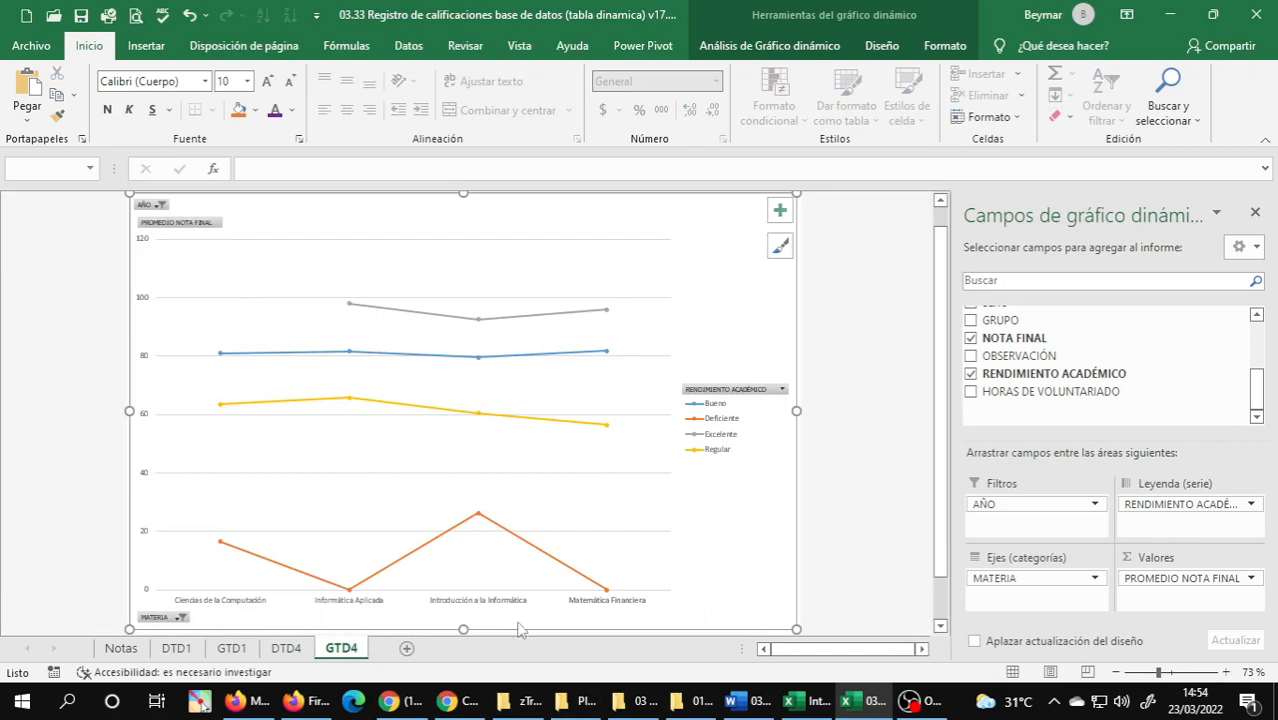
left_click(781, 213)
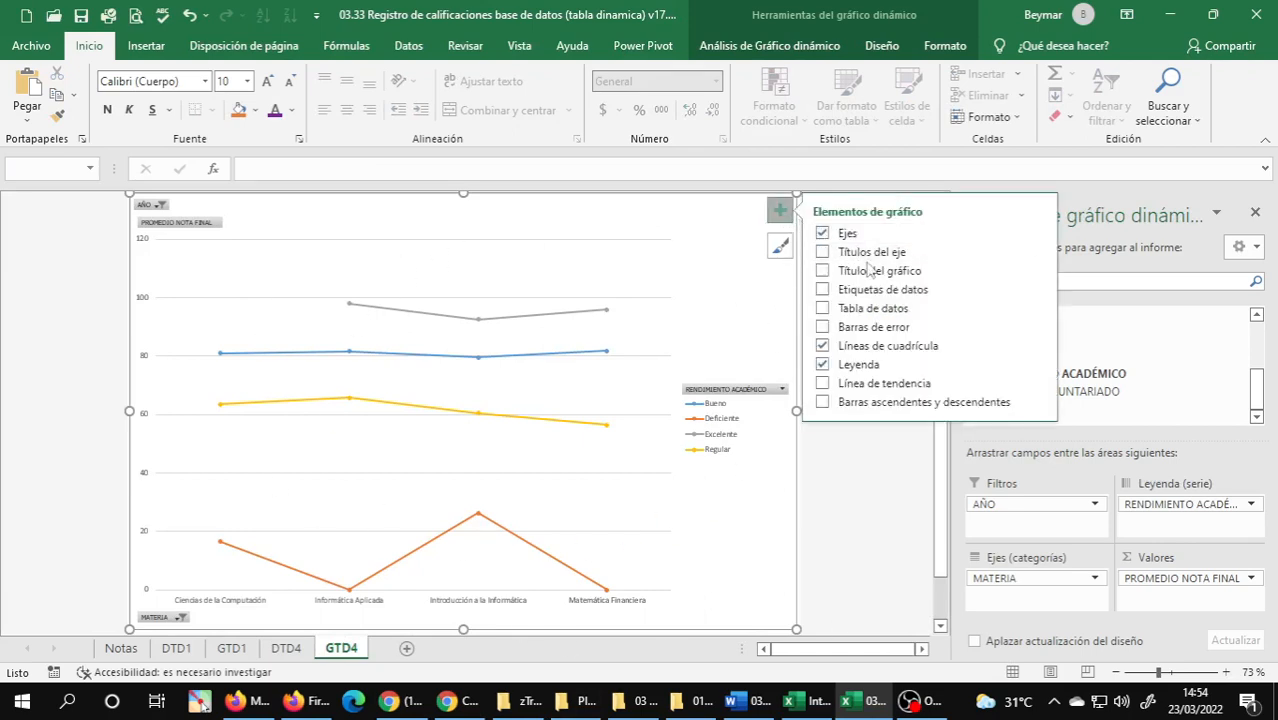
left_click(823, 271)
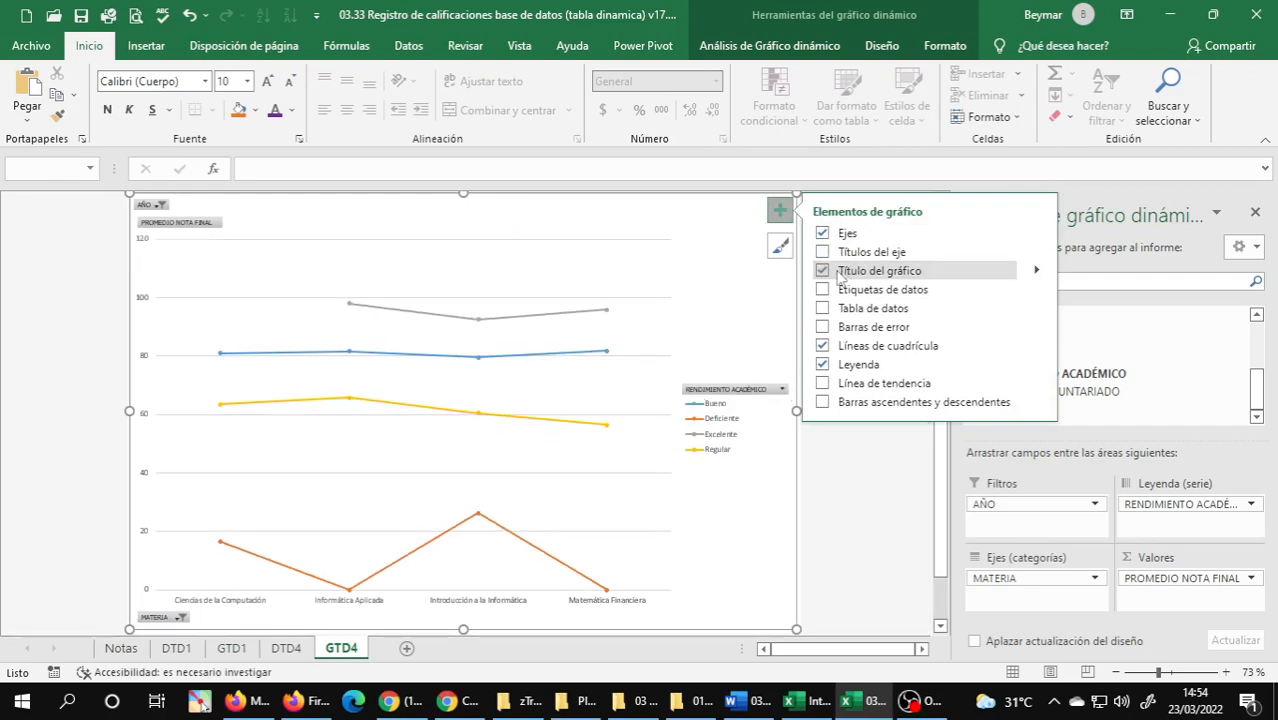
left_click(467, 247)
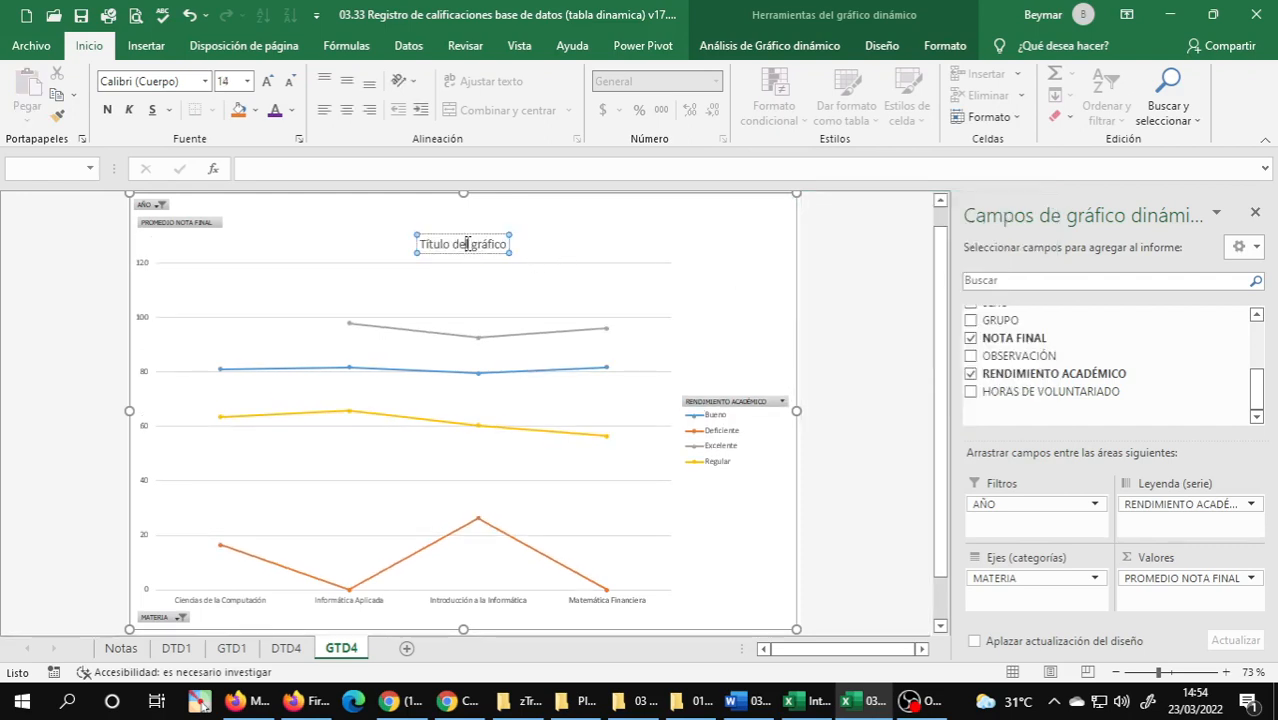
key("ctrl+a")
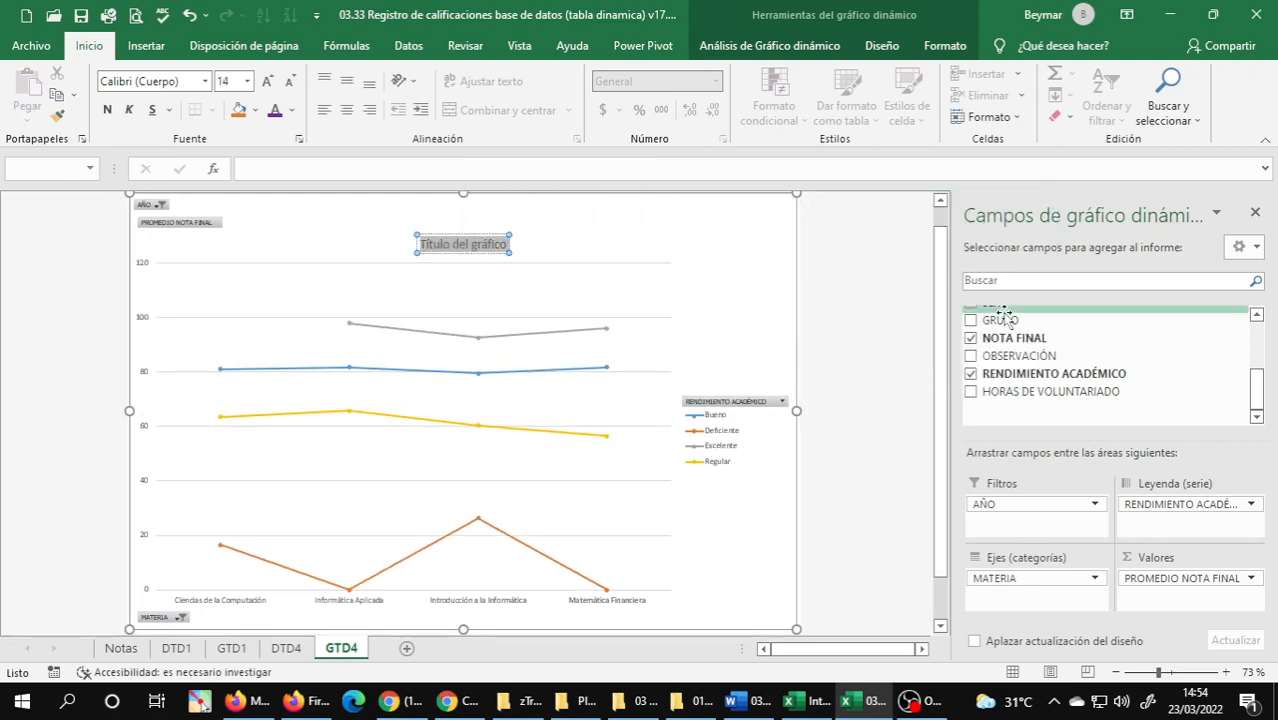
type("PR")
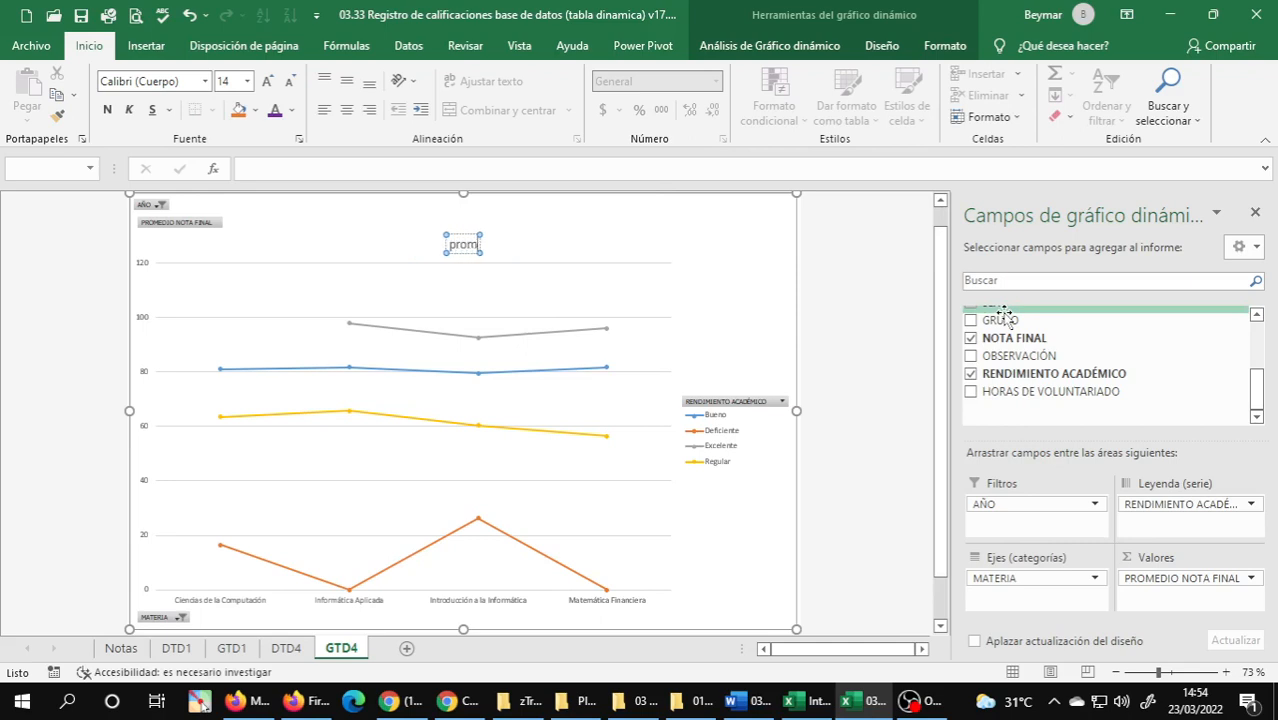
type("OMEDIO")
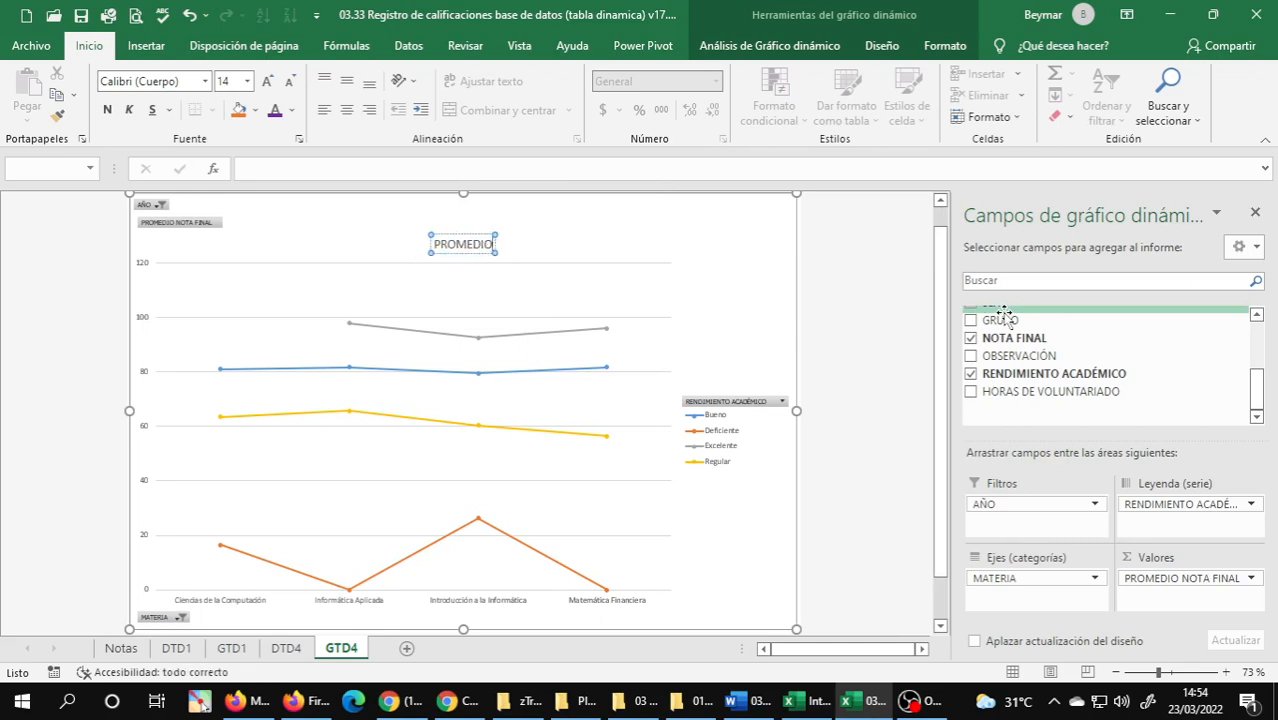
type(" DE LAS")
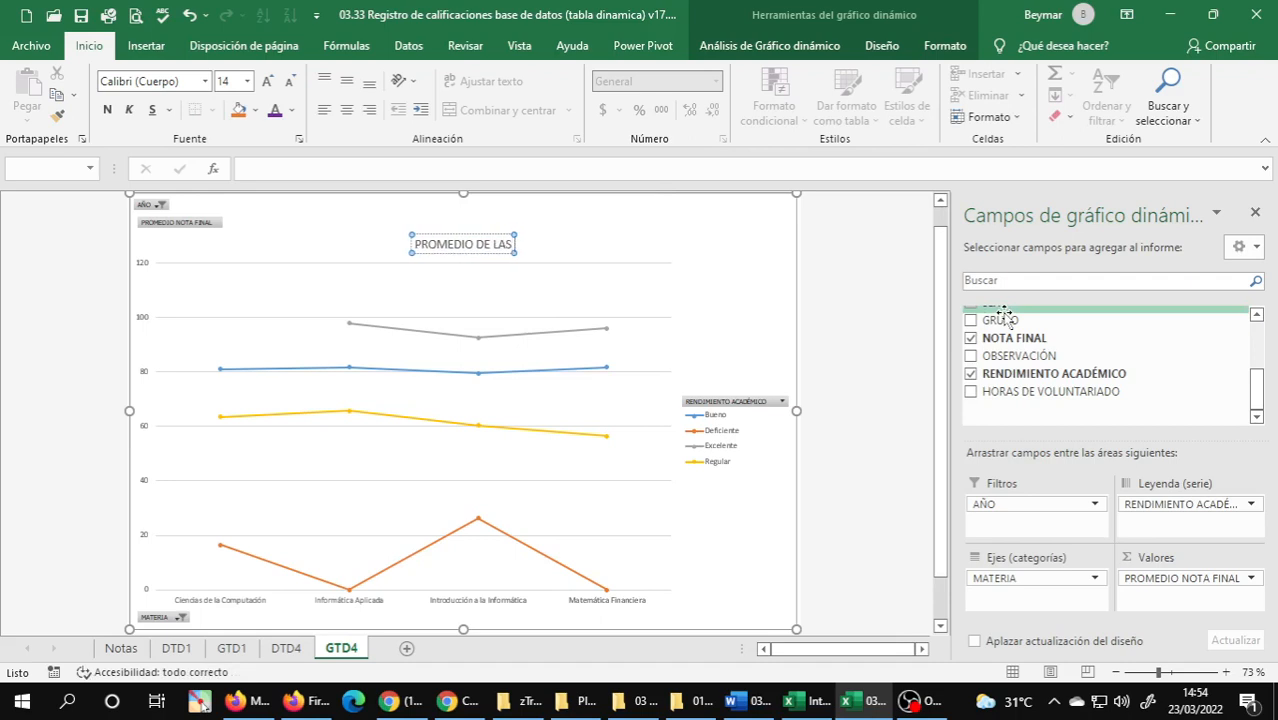
type(" NOTAS")
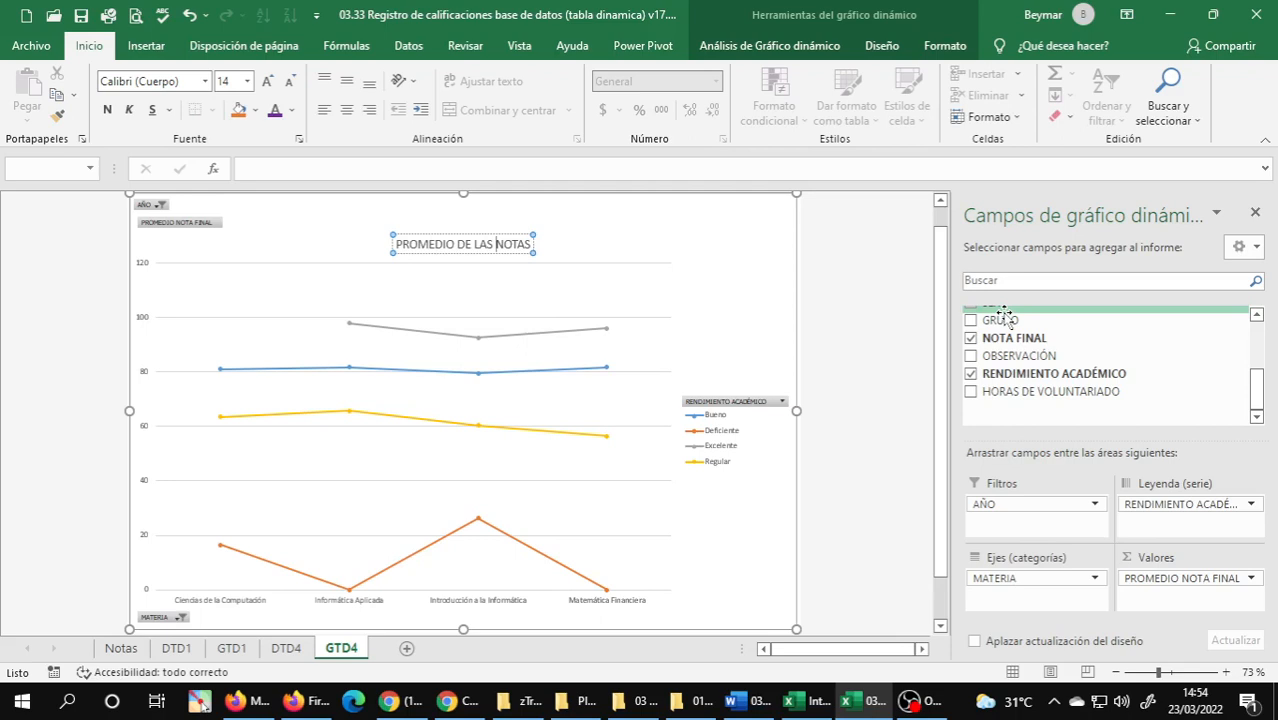
type("FINALES")
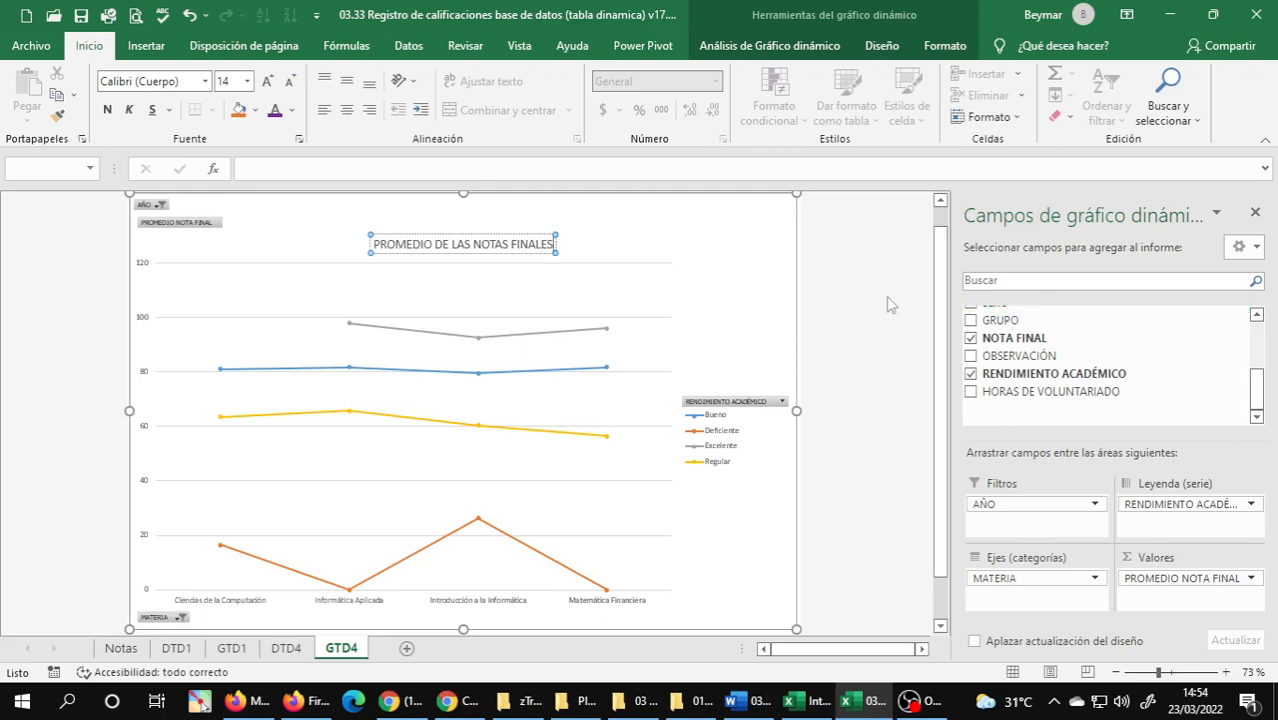
left_click(862, 311)
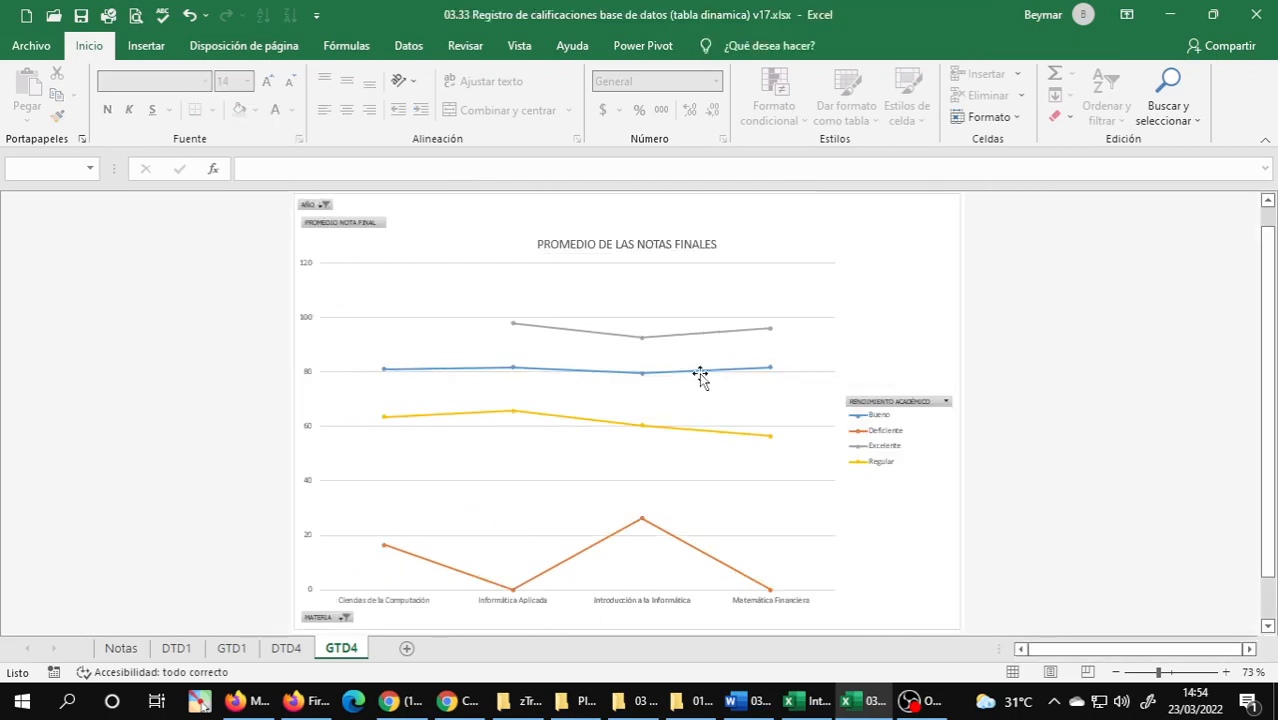
Filter the PivotChart's RENDIMIENTO ACADÉMICO field to only Bueno and Excelente, and check the PivotTable on the DTD4 sheet.
left_click(946, 402)
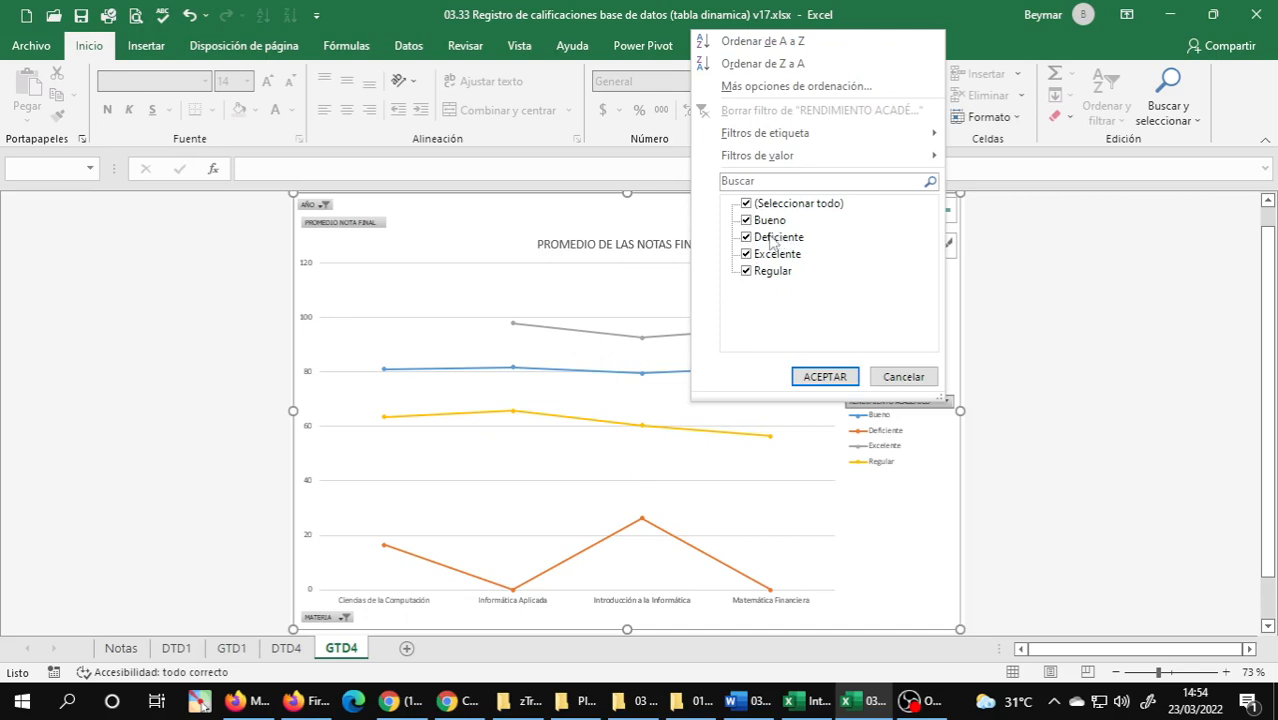
left_click(752, 256)
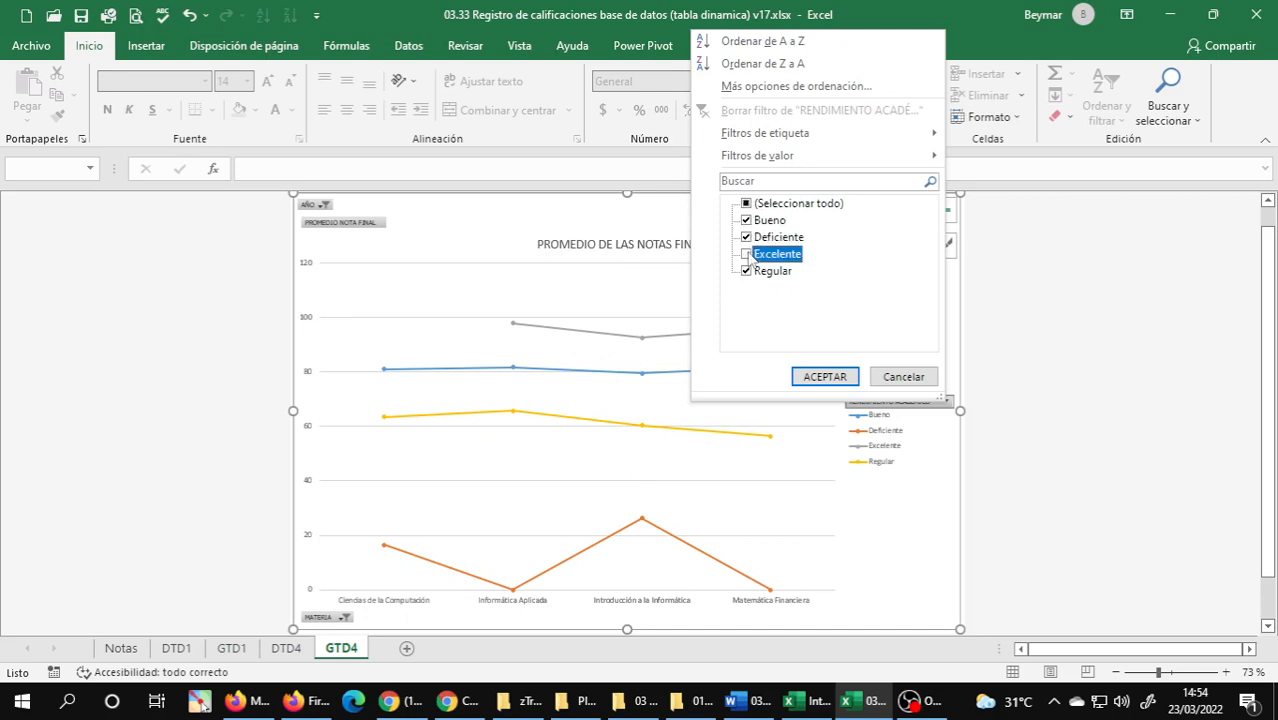
left_click(747, 237)
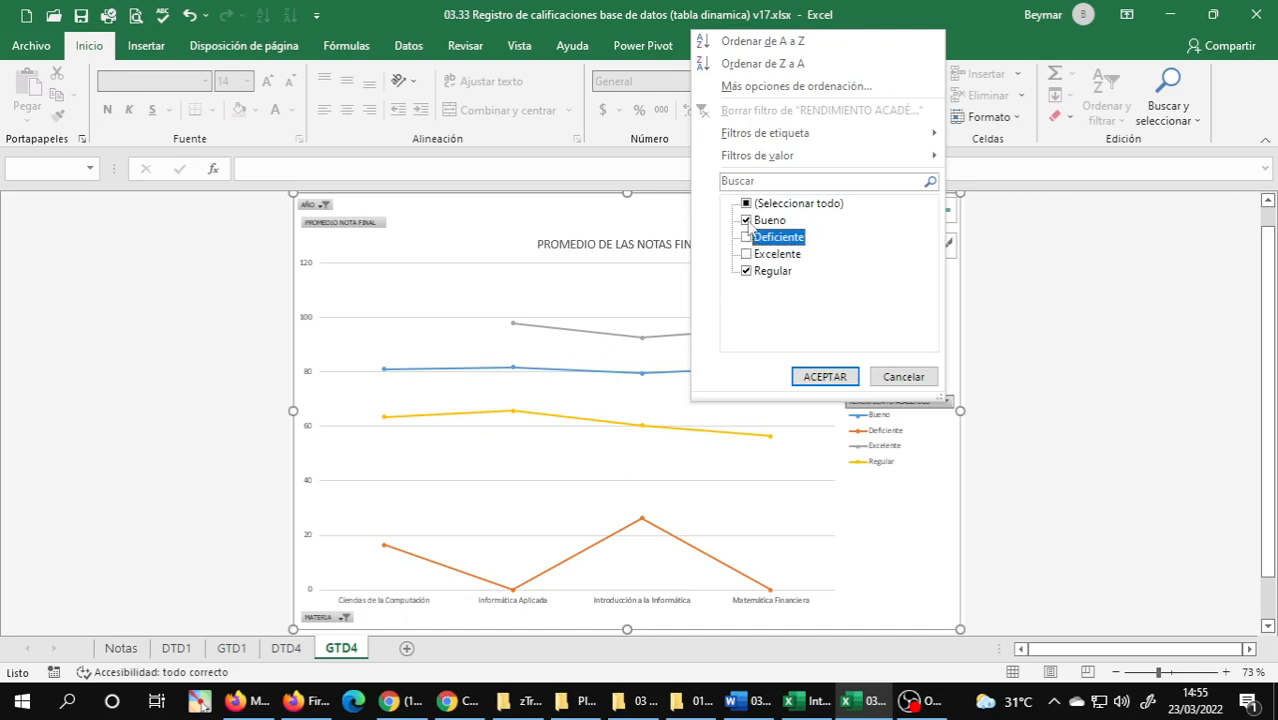
left_click(747, 254)
left_click(747, 271)
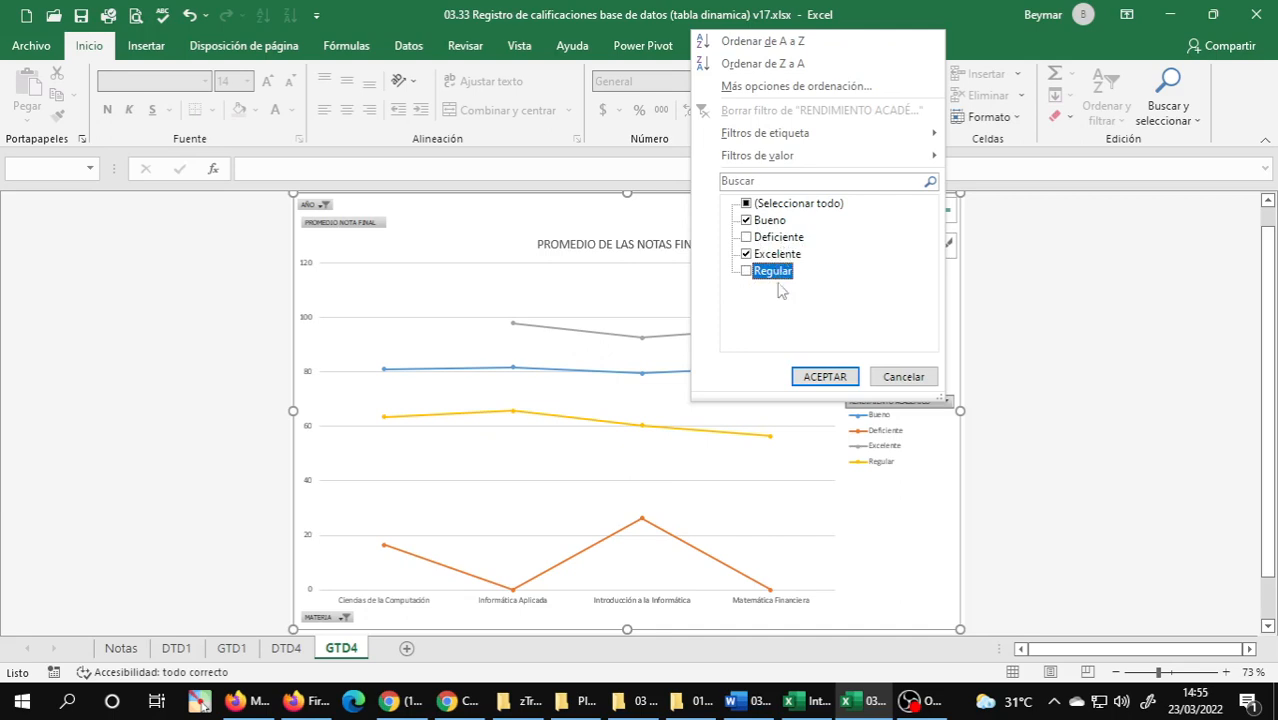
left_click(826, 383)
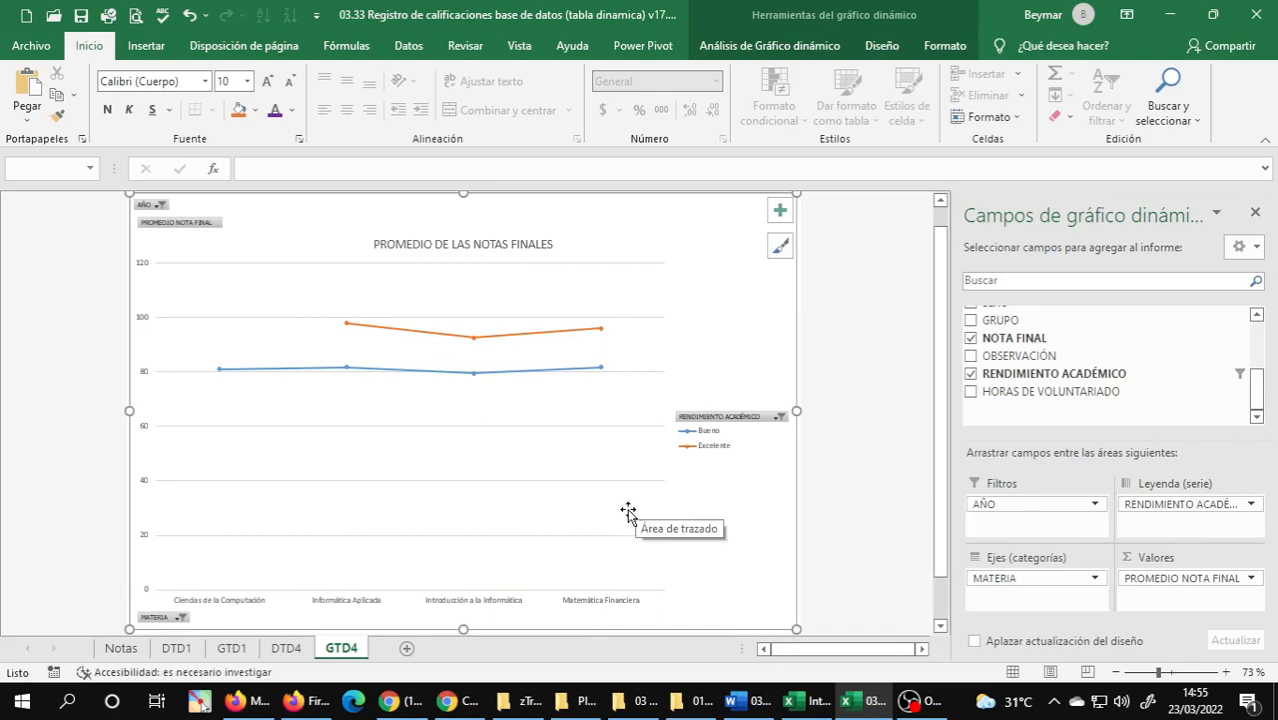
left_click(287, 650)
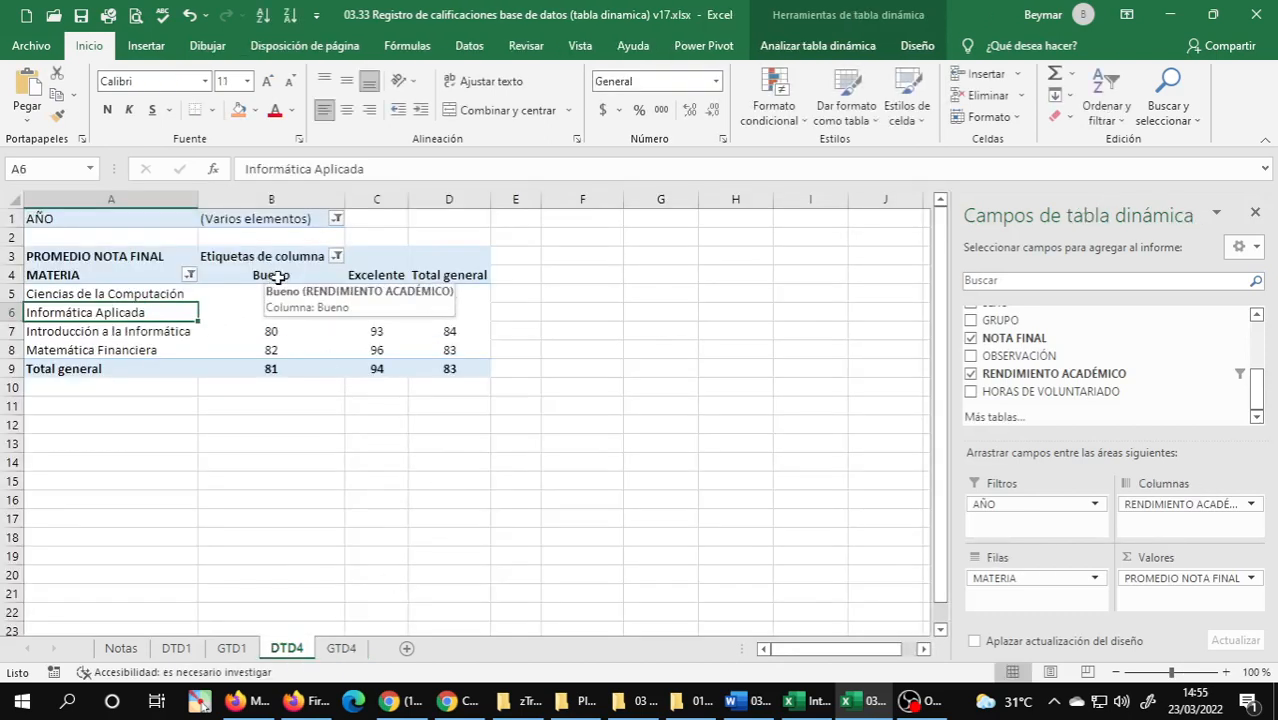
left_click(341, 650)
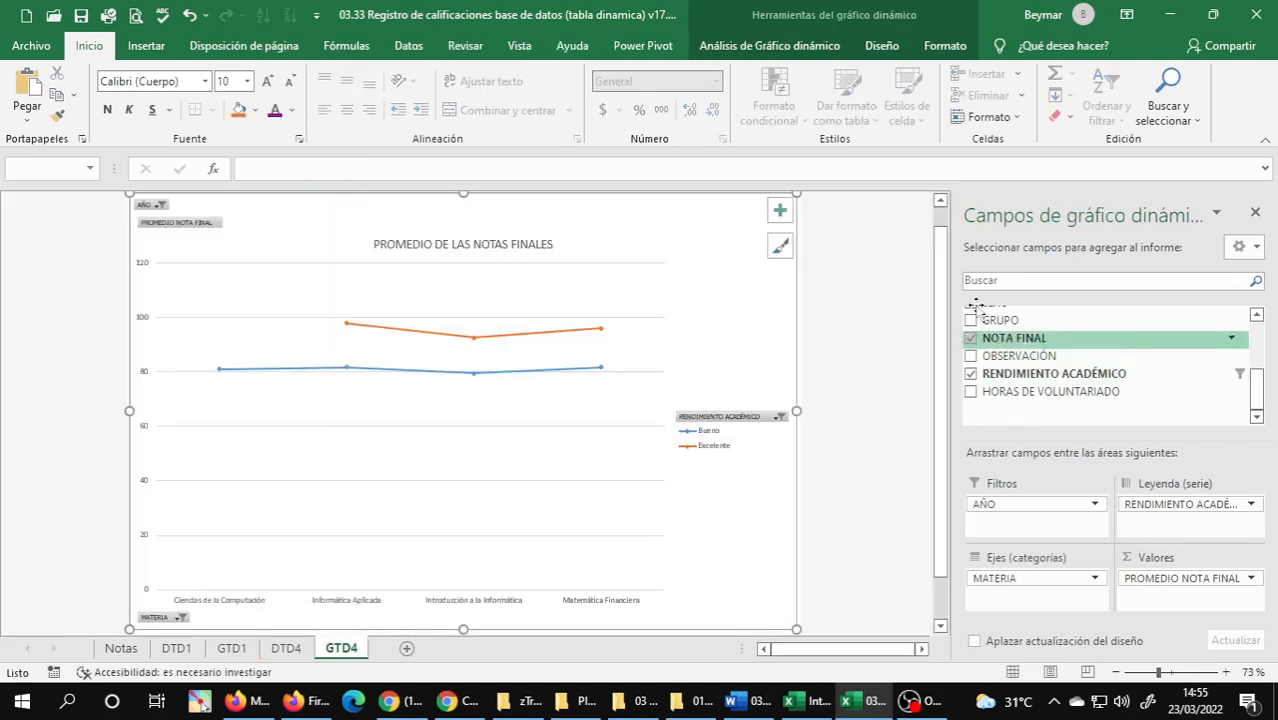
Add data labels to the PivotChart on GTD4, positioned above the points with the Encima option.
left_click(780, 210)
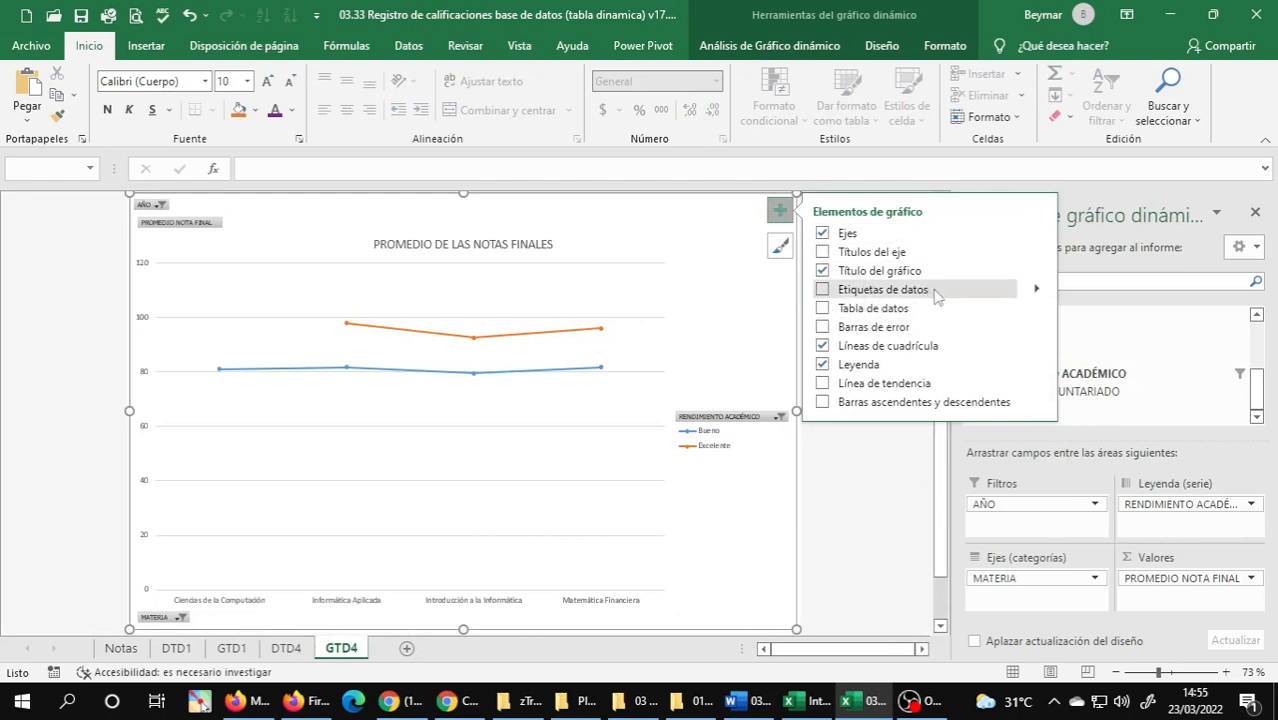
left_click(1036, 290)
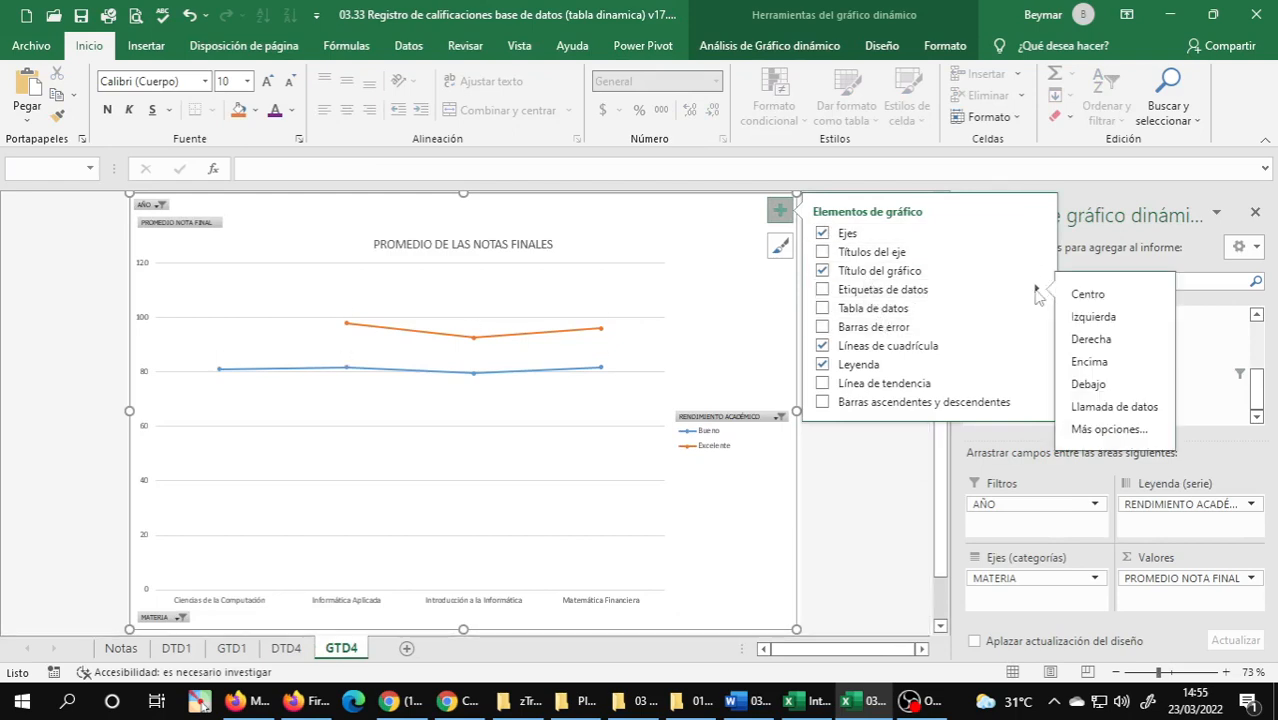
left_click(1097, 368)
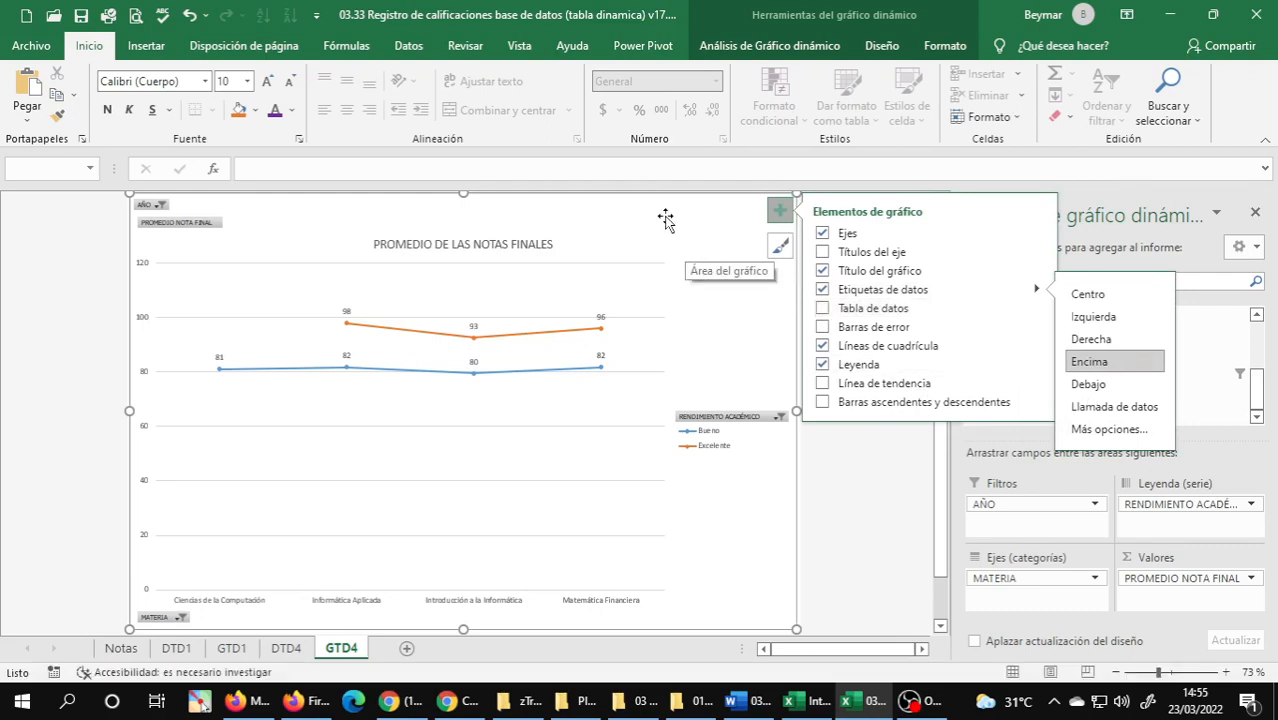
Enlarge the data labels of both the Excelente and Bueno series to font size 14.
left_click(346, 311)
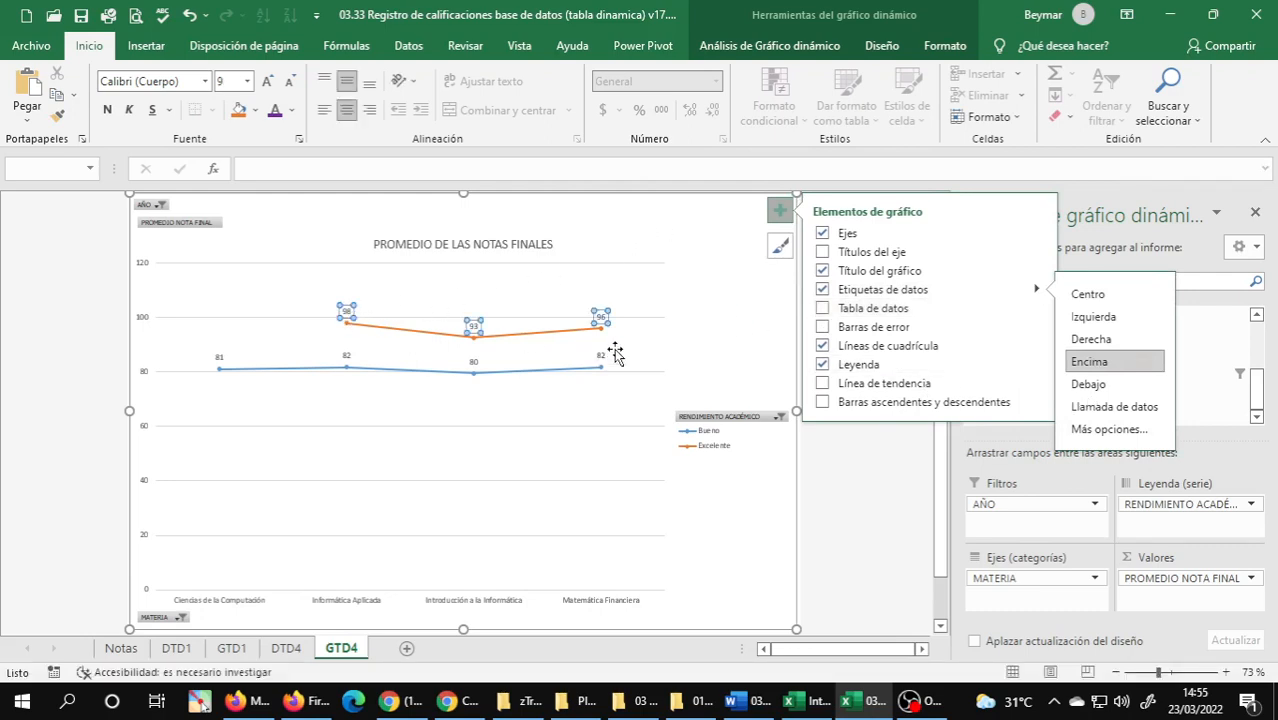
left_click(267, 81)
left_click(267, 81)
left_click(267, 81)
left_click(267, 81)
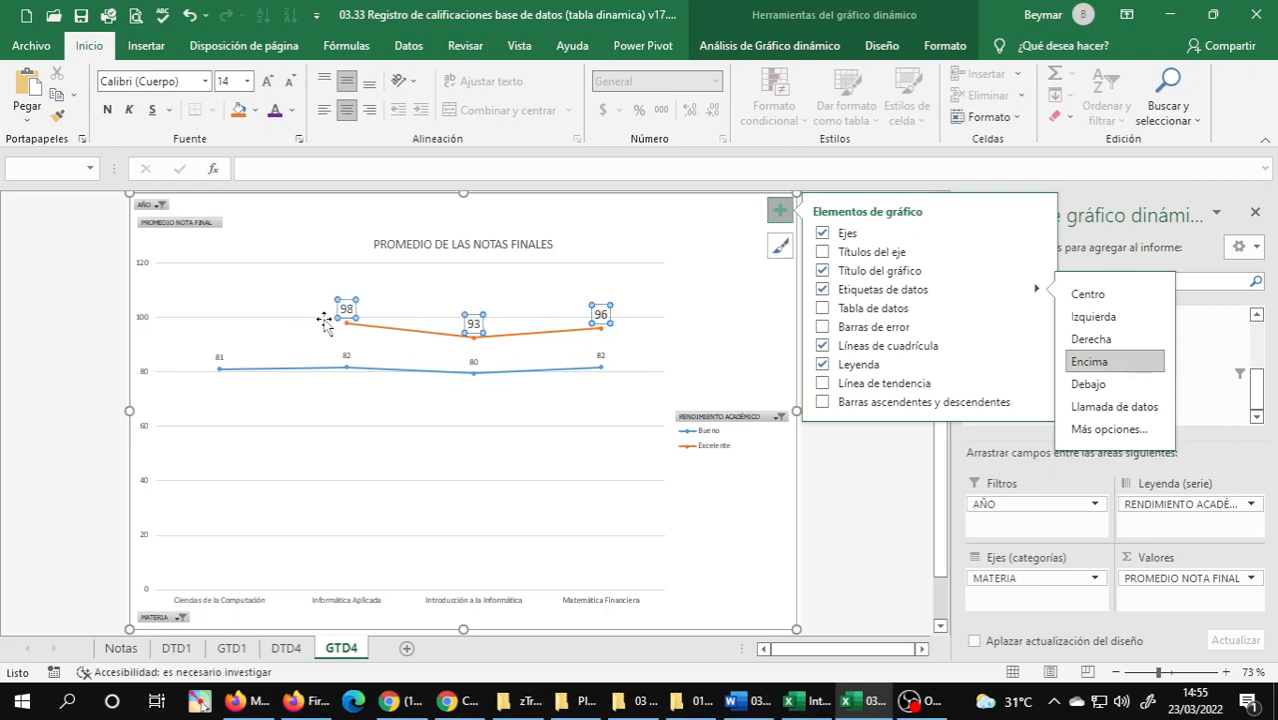
left_click(347, 356)
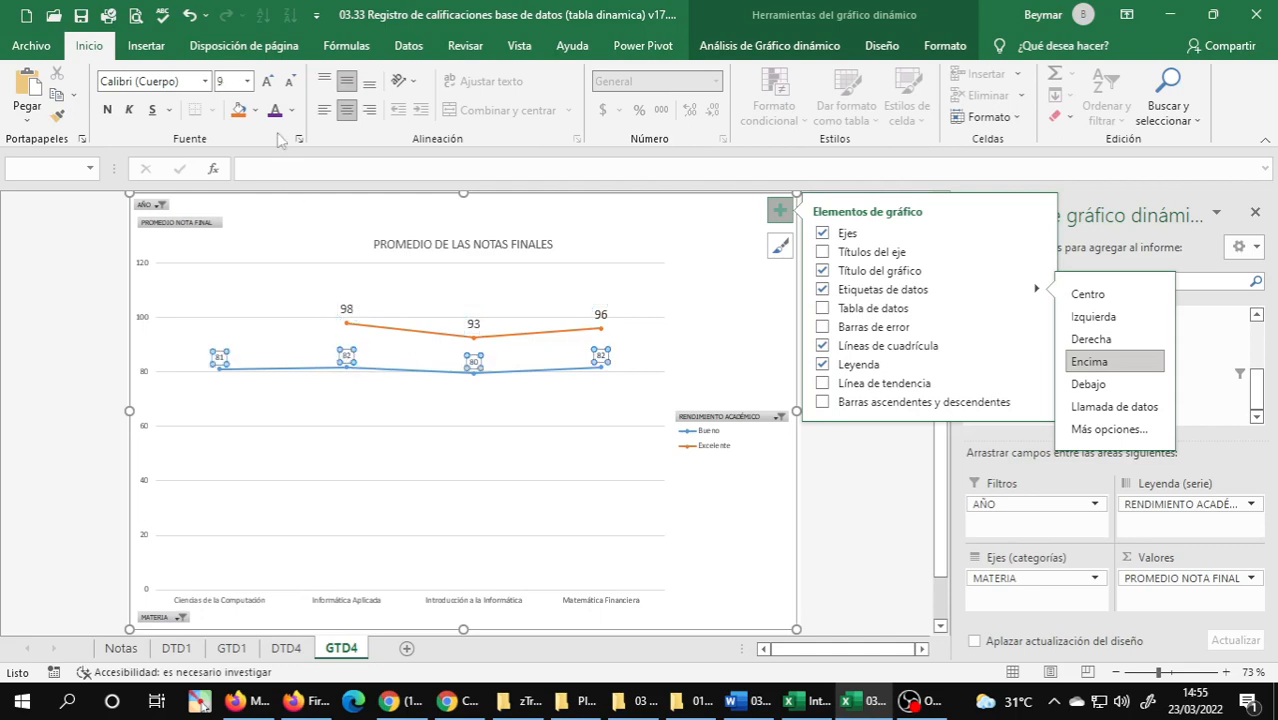
left_click(267, 81)
left_click(267, 81)
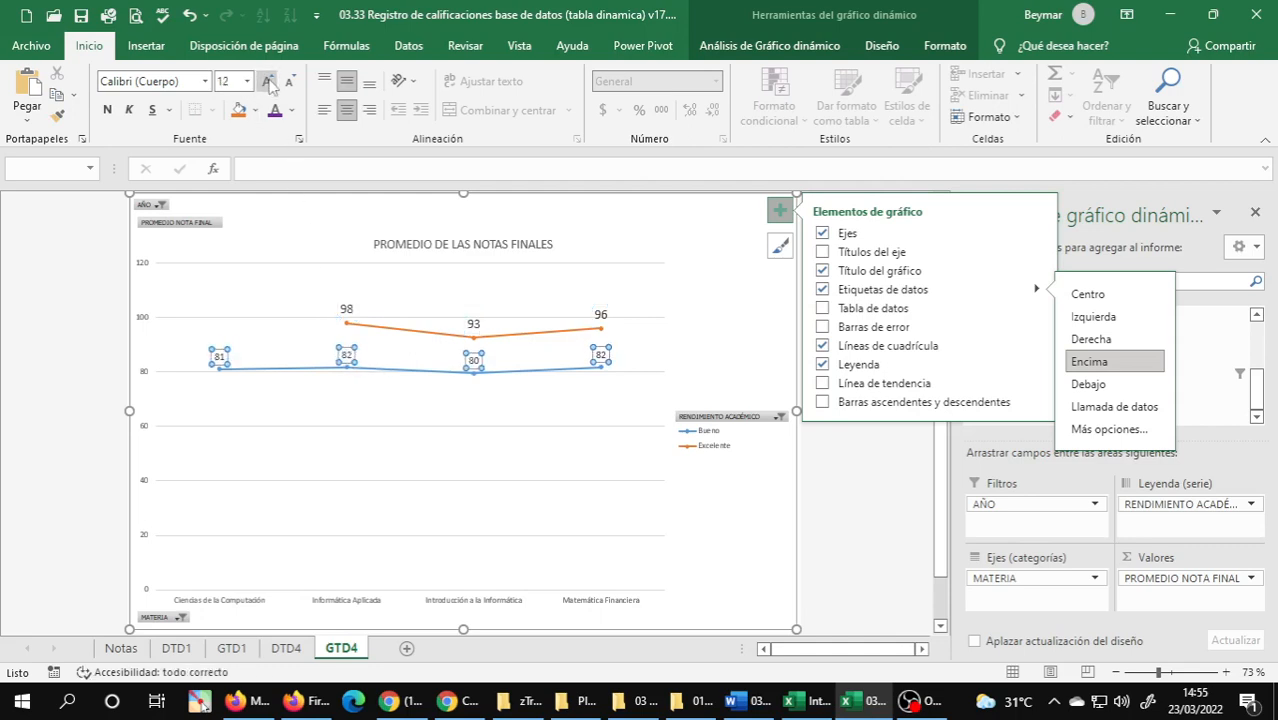
left_click(267, 81)
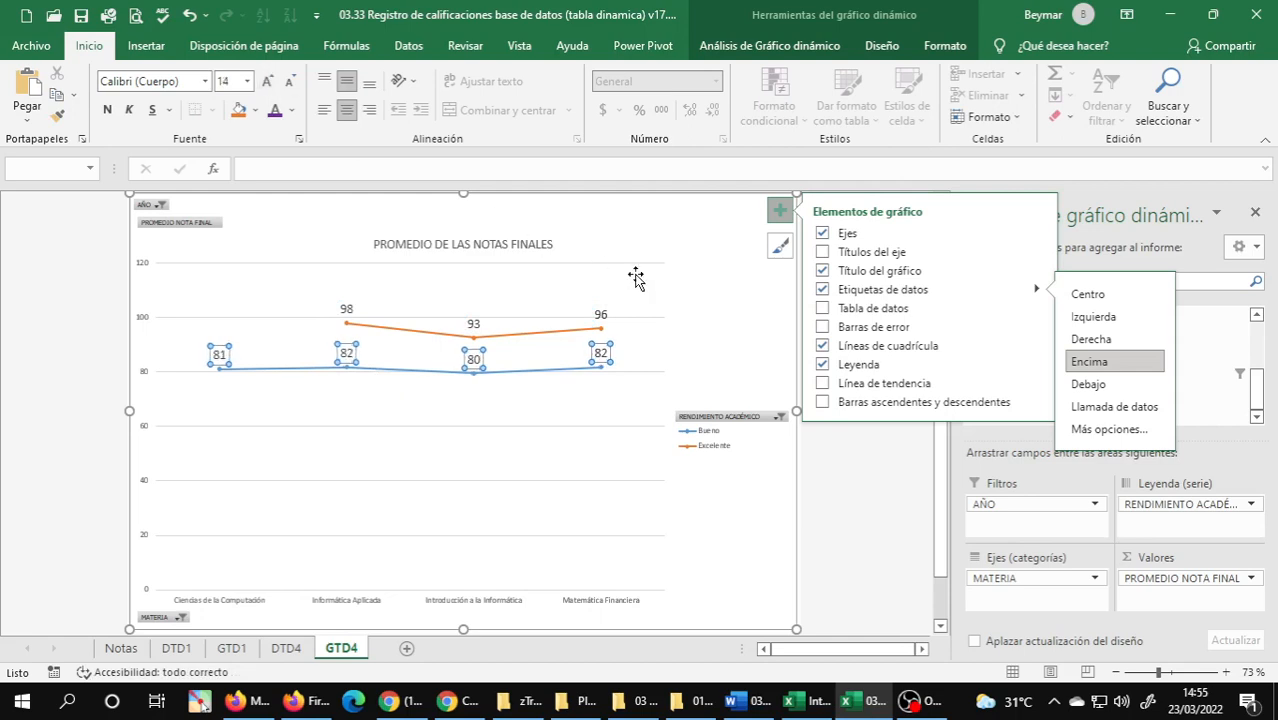
left_click(677, 232)
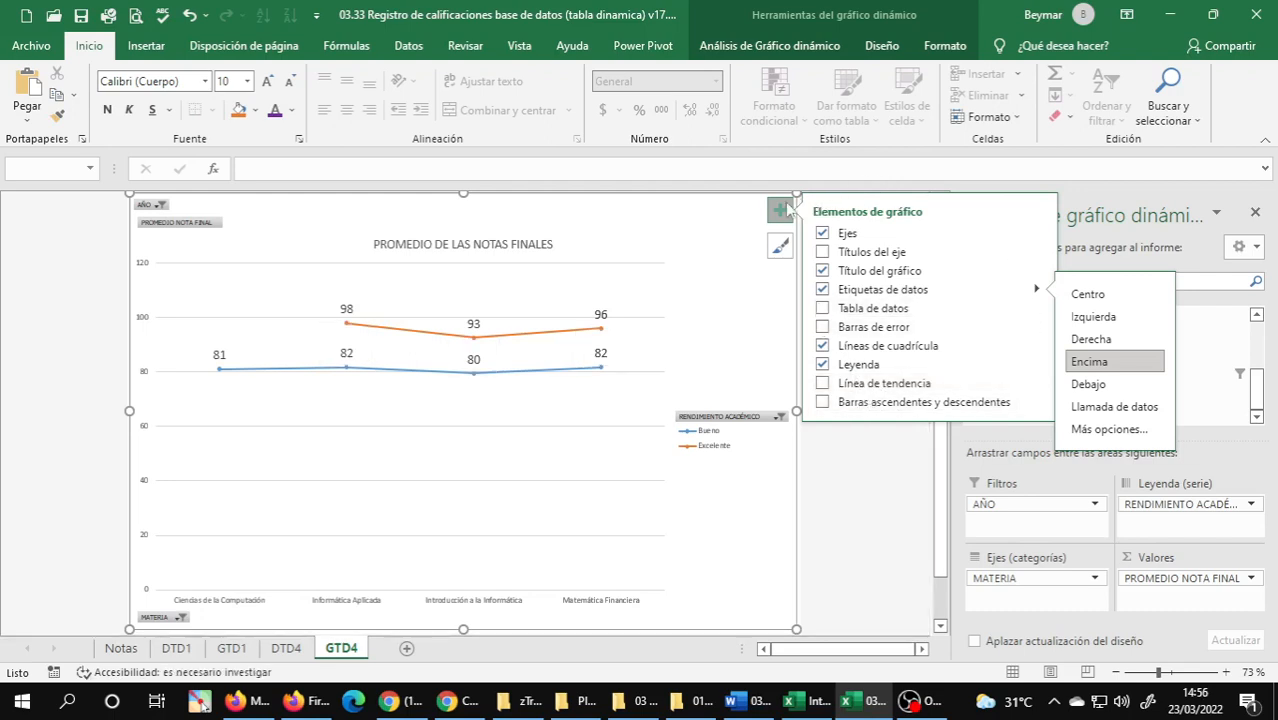
left_click(851, 512)
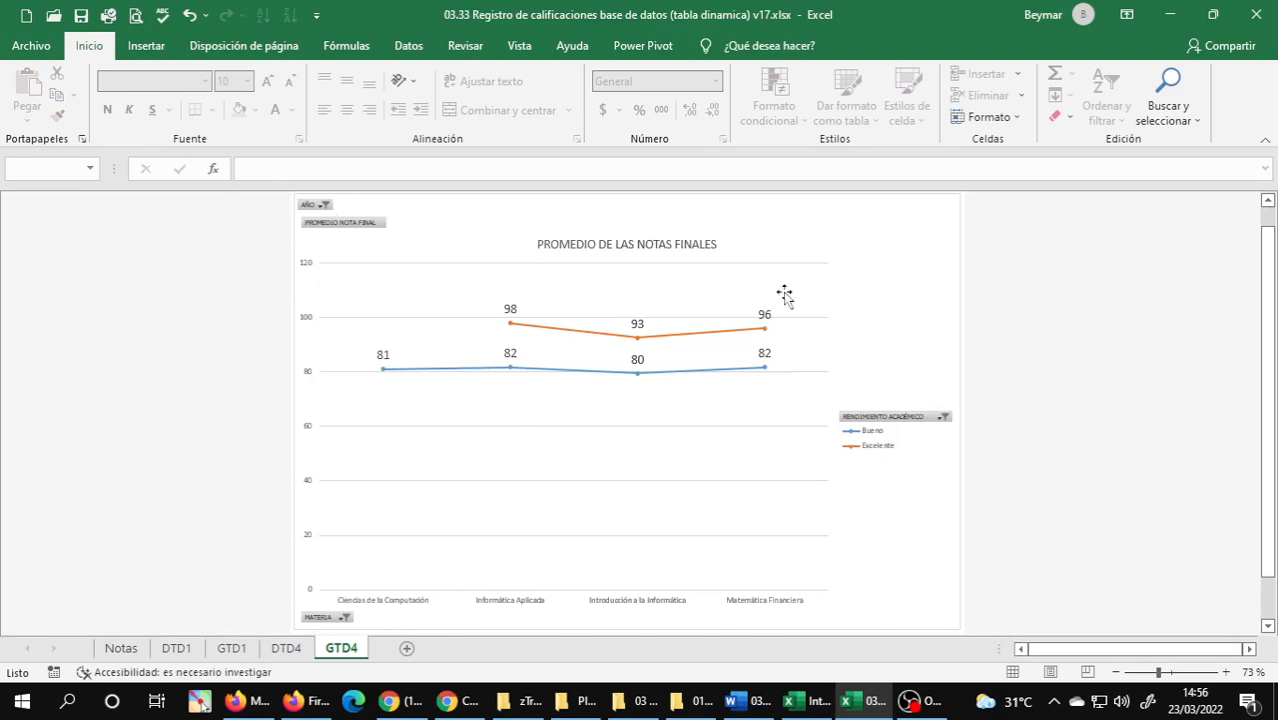
Compare the subject rows of the PivotTable on the DTD4 sheet with the line PivotChart on GTD4.
left_click(286, 648)
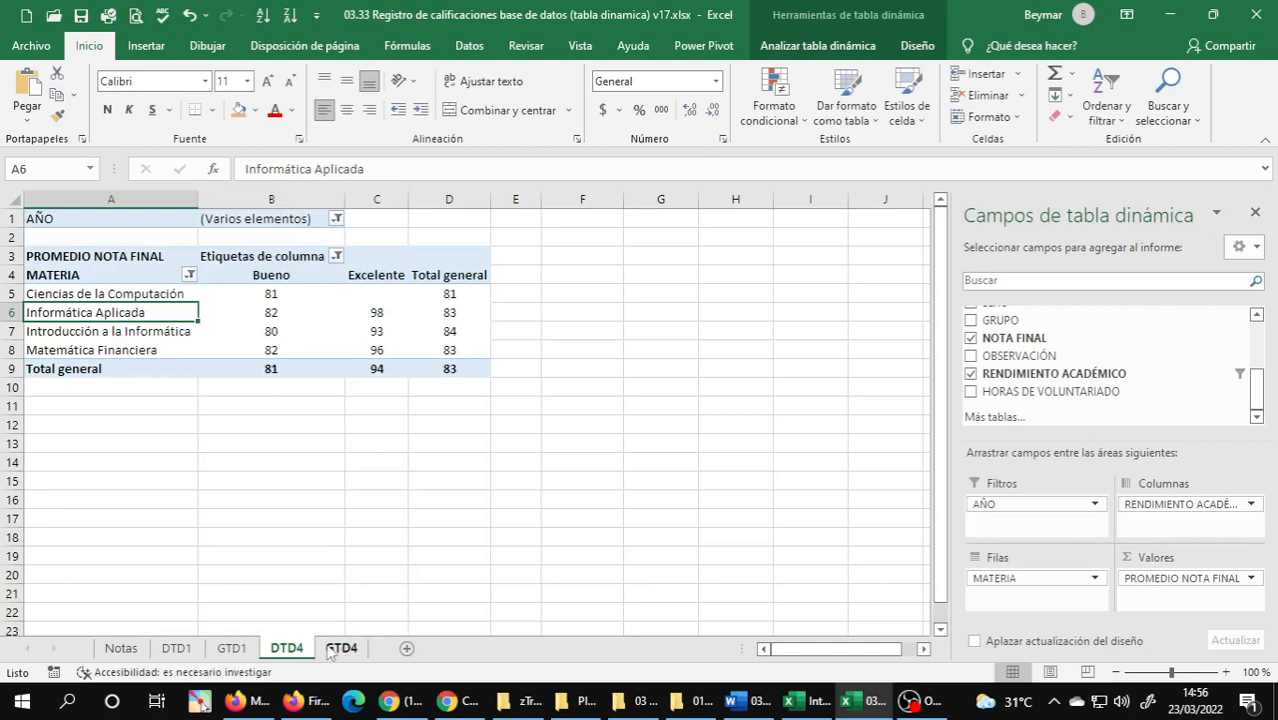
left_click(340, 648)
left_click(288, 648)
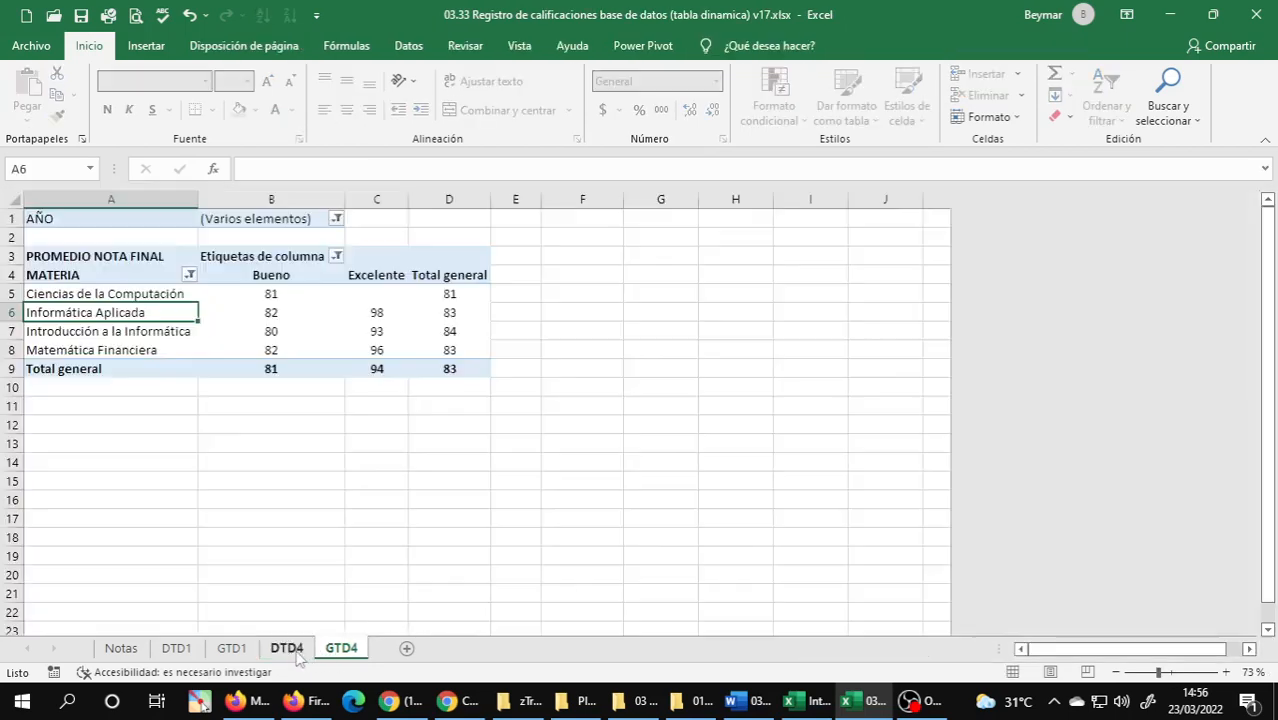
left_click(62, 294)
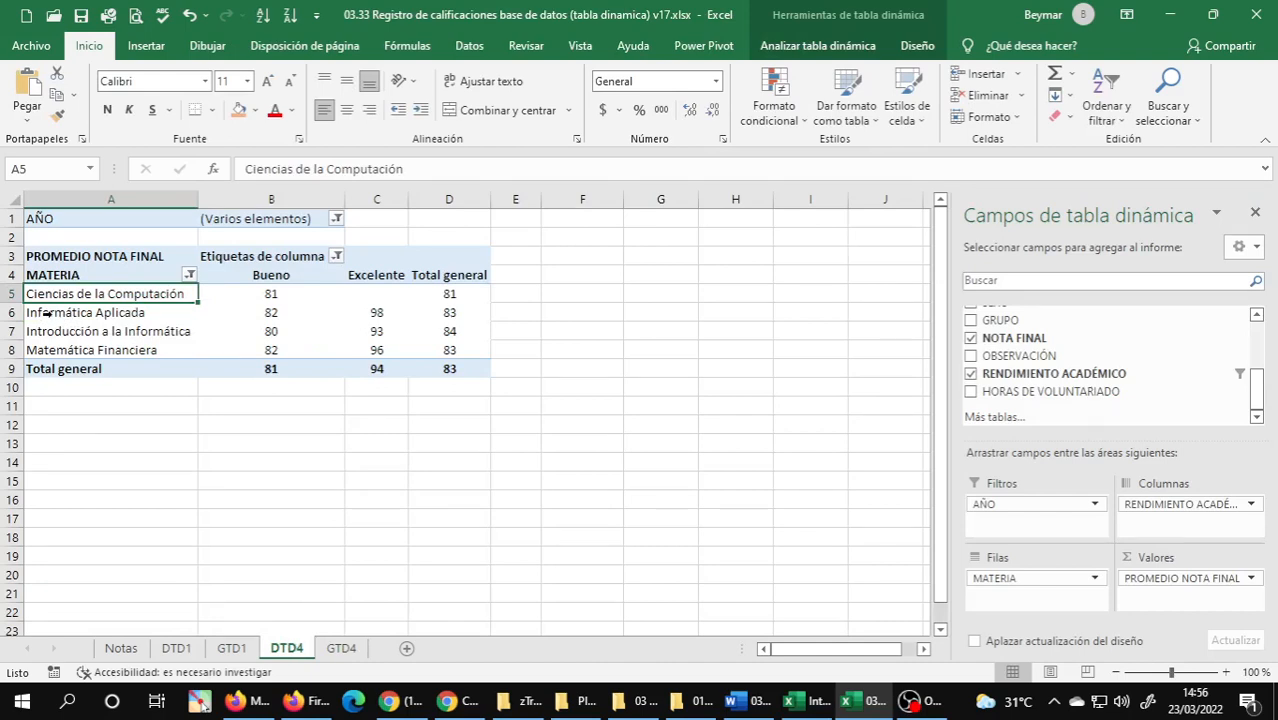
left_click(45, 313)
left_click(114, 349)
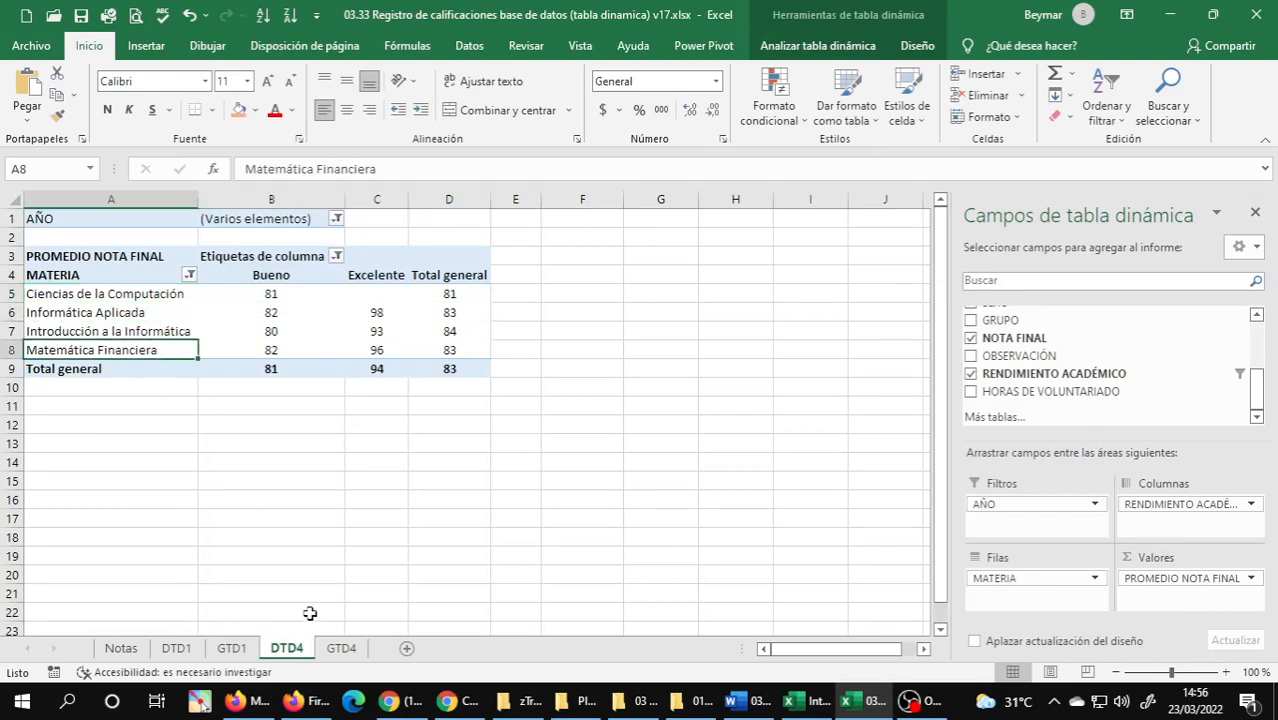
Capture a screen snip of the whole GTD4 PivotChart and send it to the INT.INFORMÁTICA_H group in WhatsApp.
left_click(341, 648)
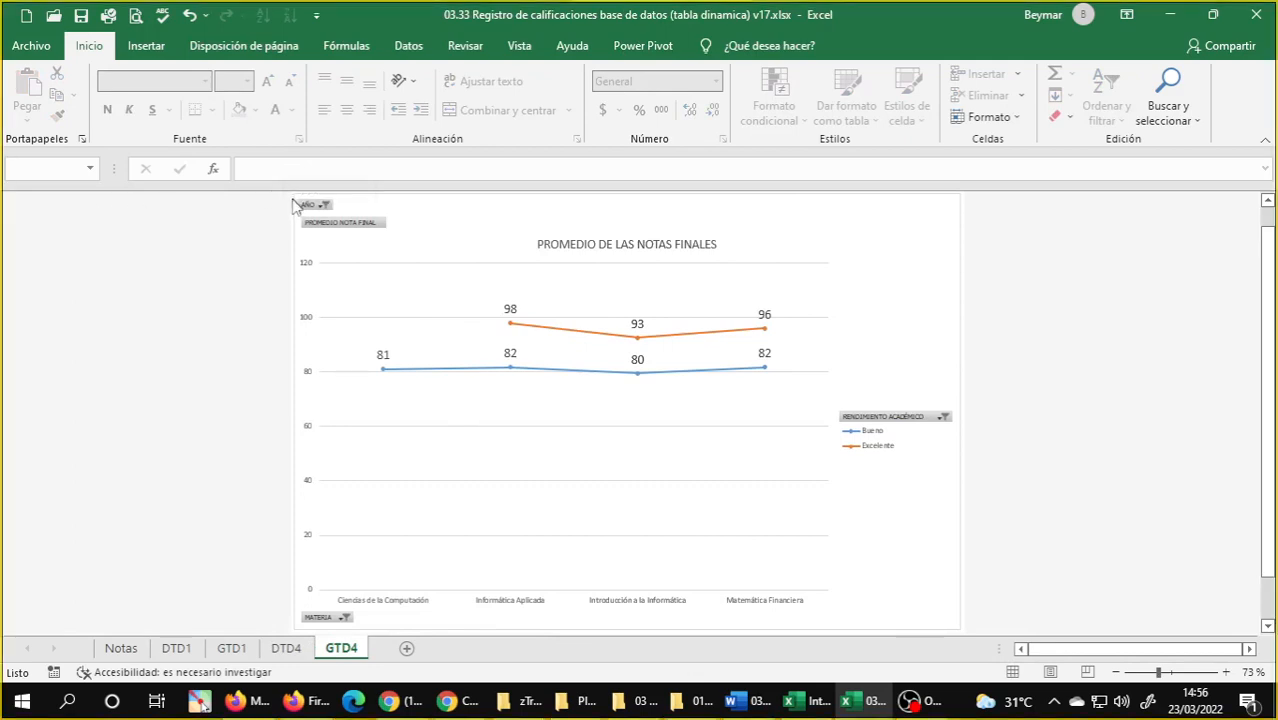
key("super+shift+s")
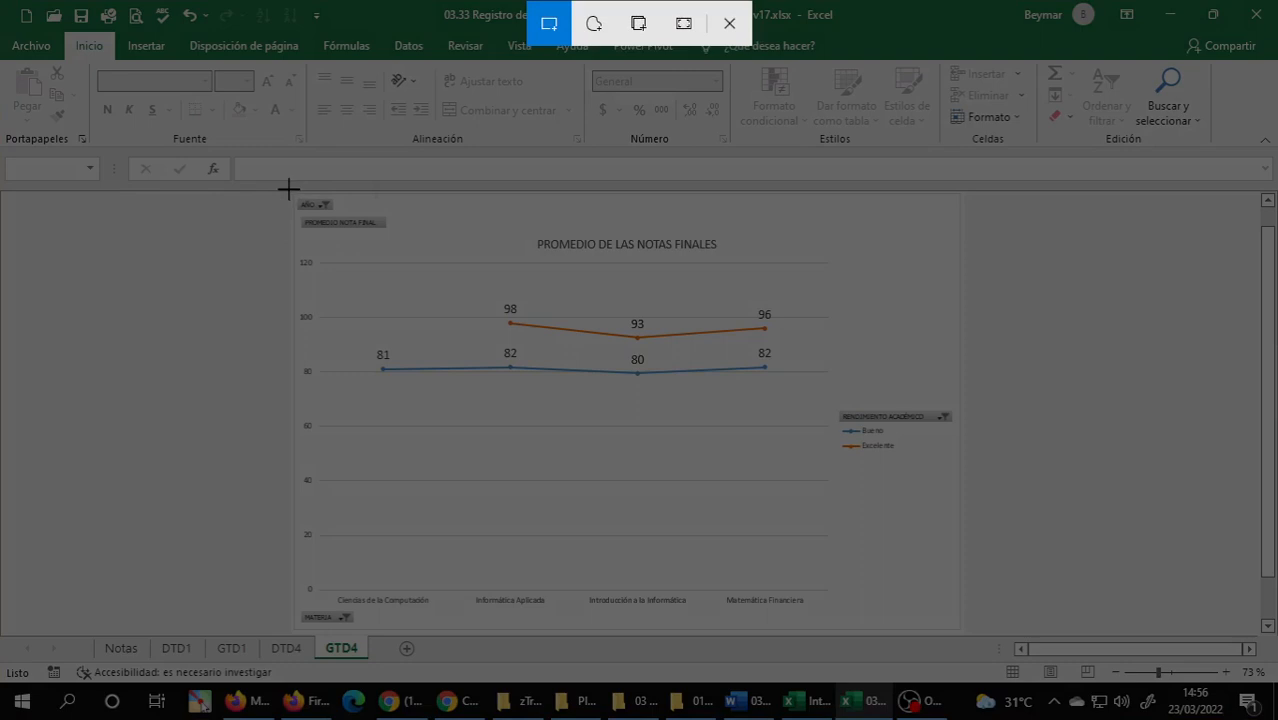
left_click_drag(289, 189, 962, 635)
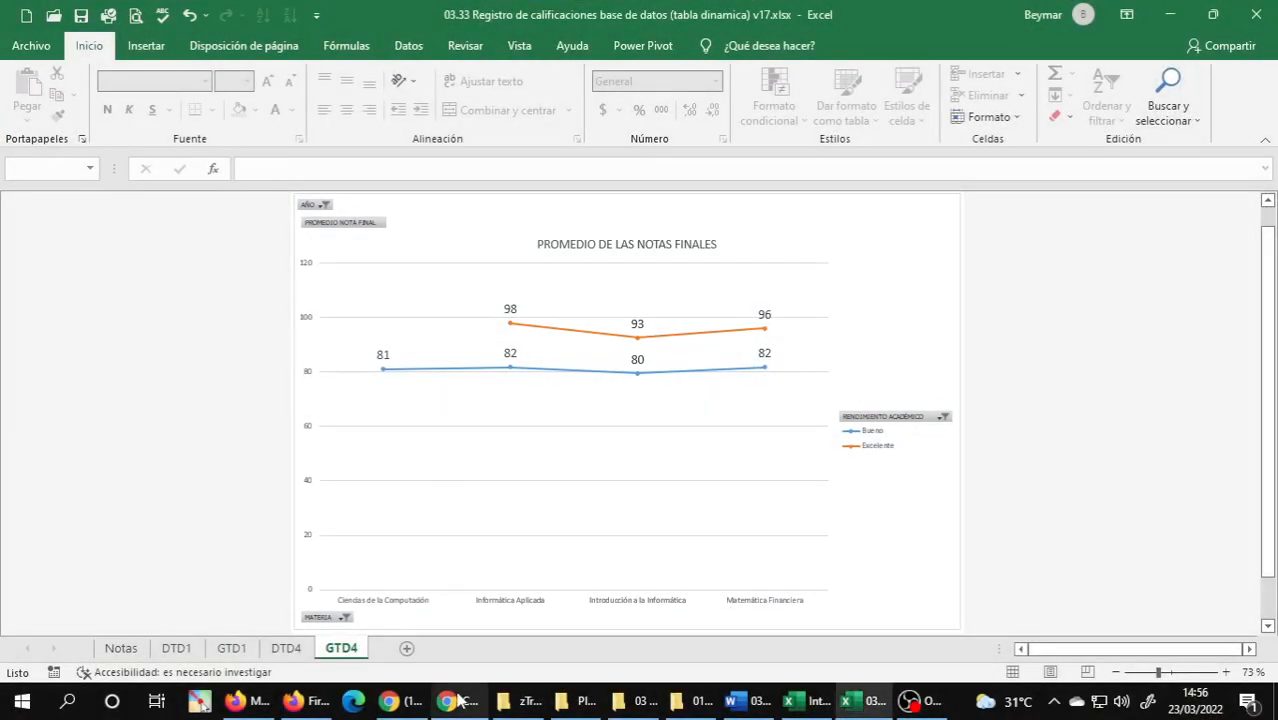
left_click(458, 703)
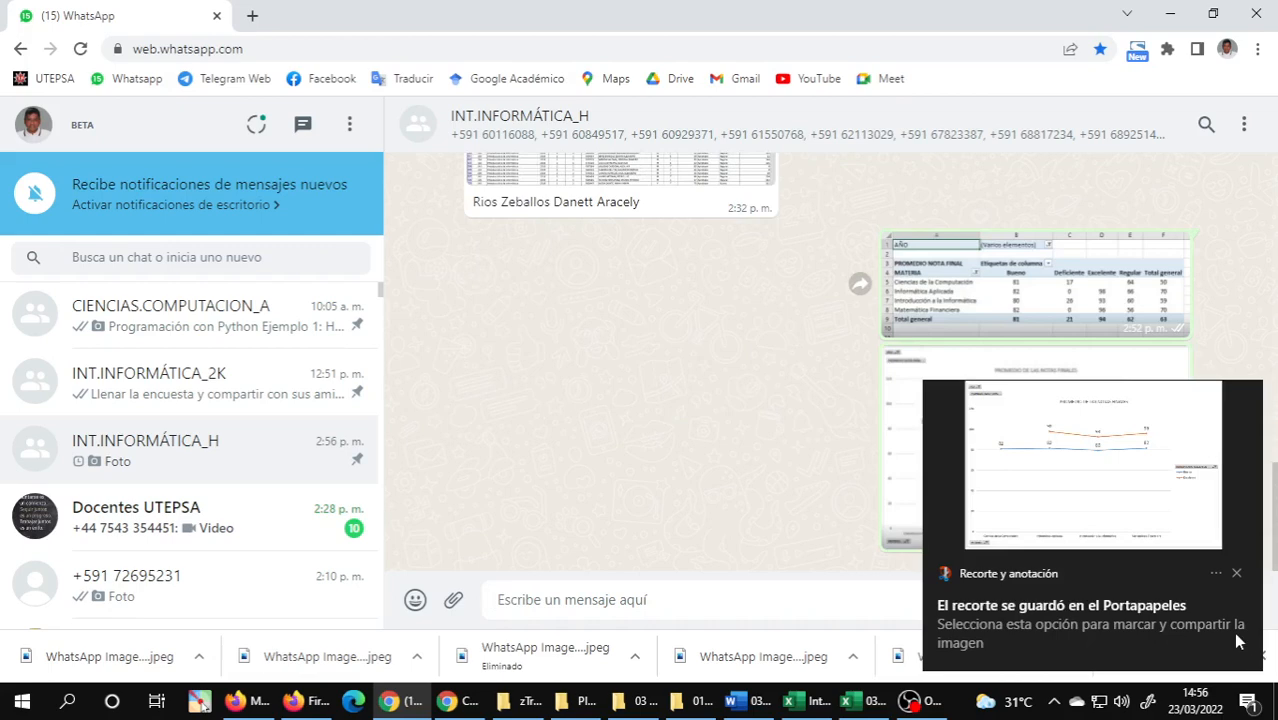
scroll(870, 382, "up", 15)
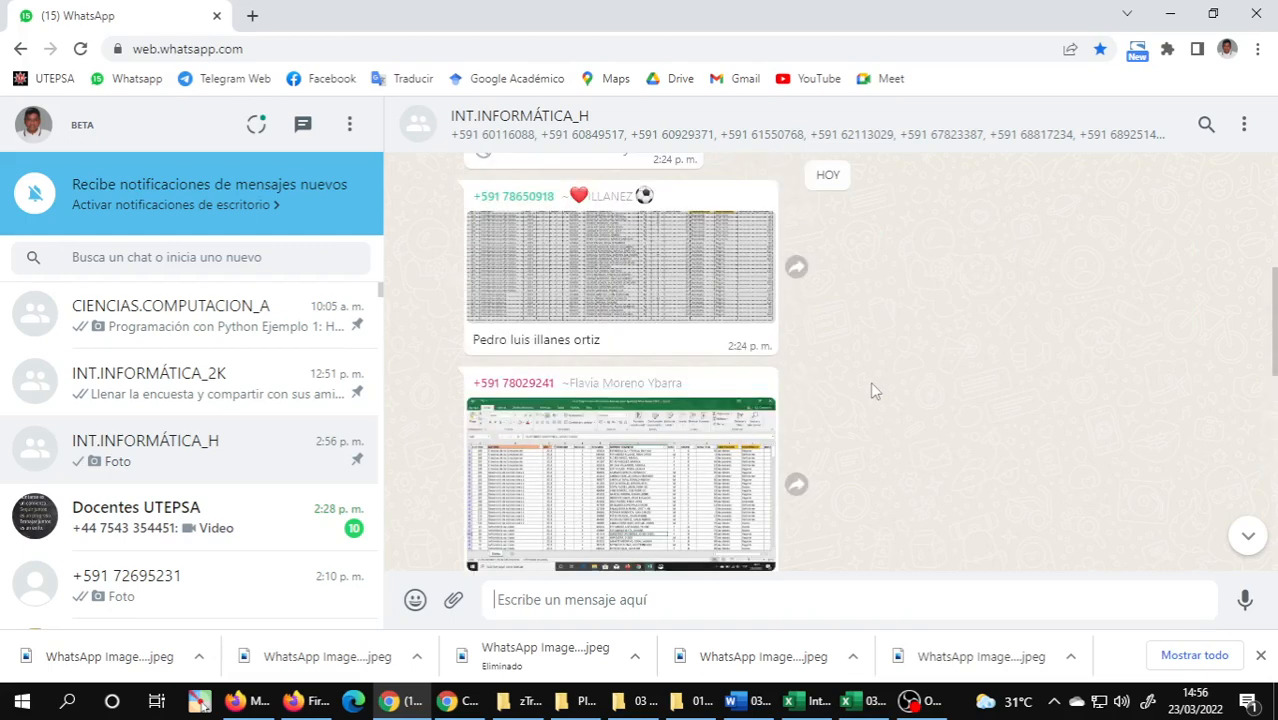
scroll(871, 390, "up", 3)
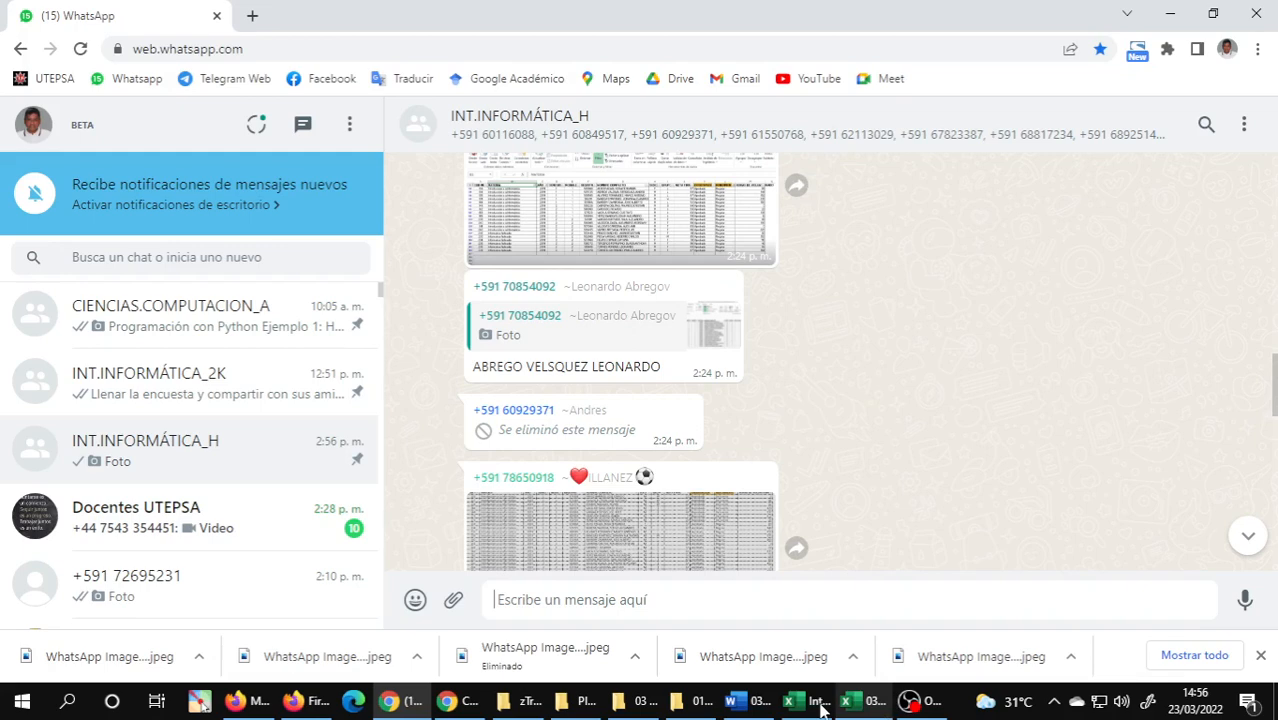
Capture the Registro de calificaciones exercises 1 to 4 from the Word document and send the image to the INT.INFORMÁTICA_H WhatsApp group.
left_click(748, 701)
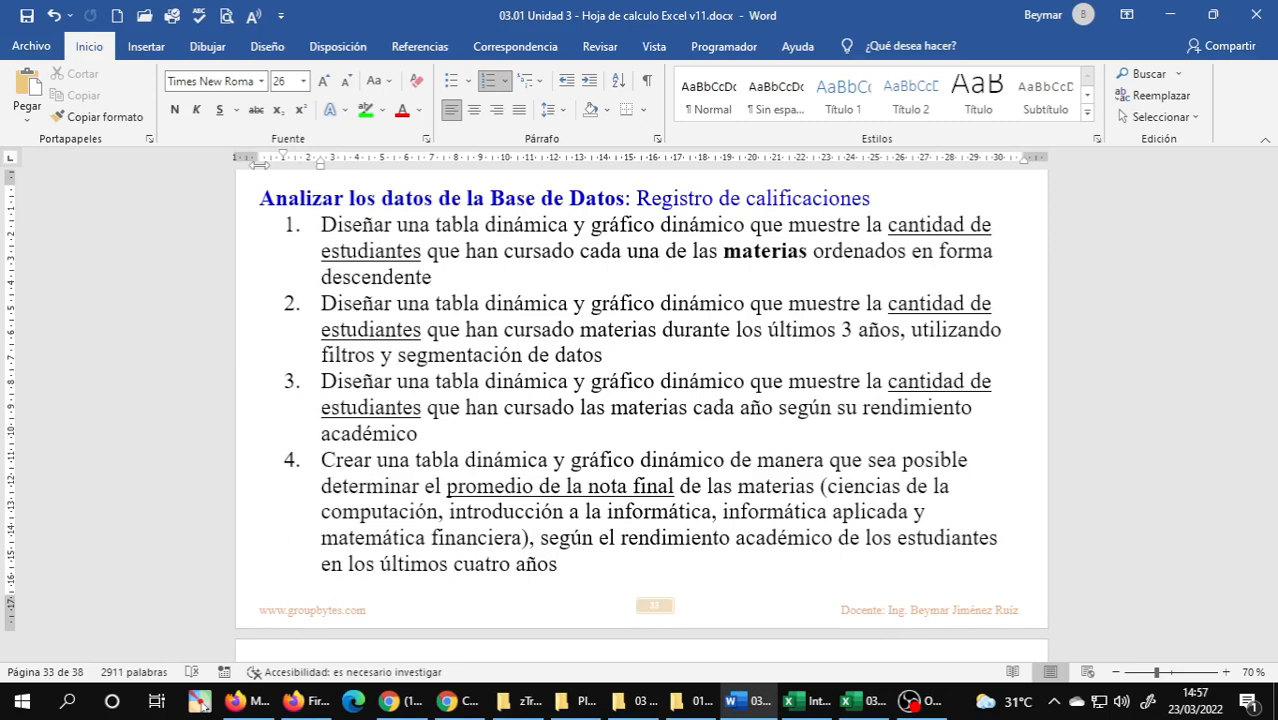
key("super+shift+s")
left_click_drag(243, 177, 1017, 584)
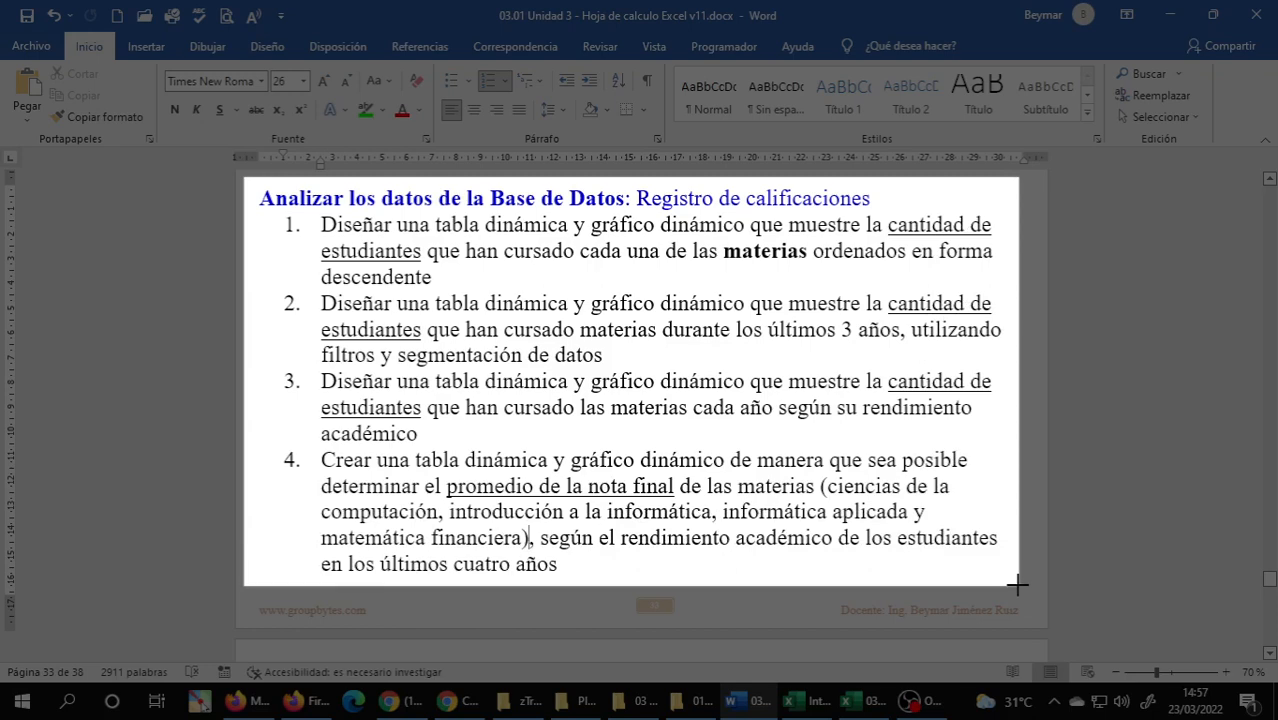
left_click_drag(1017, 584, 1018, 585)
key("alt+Tab")
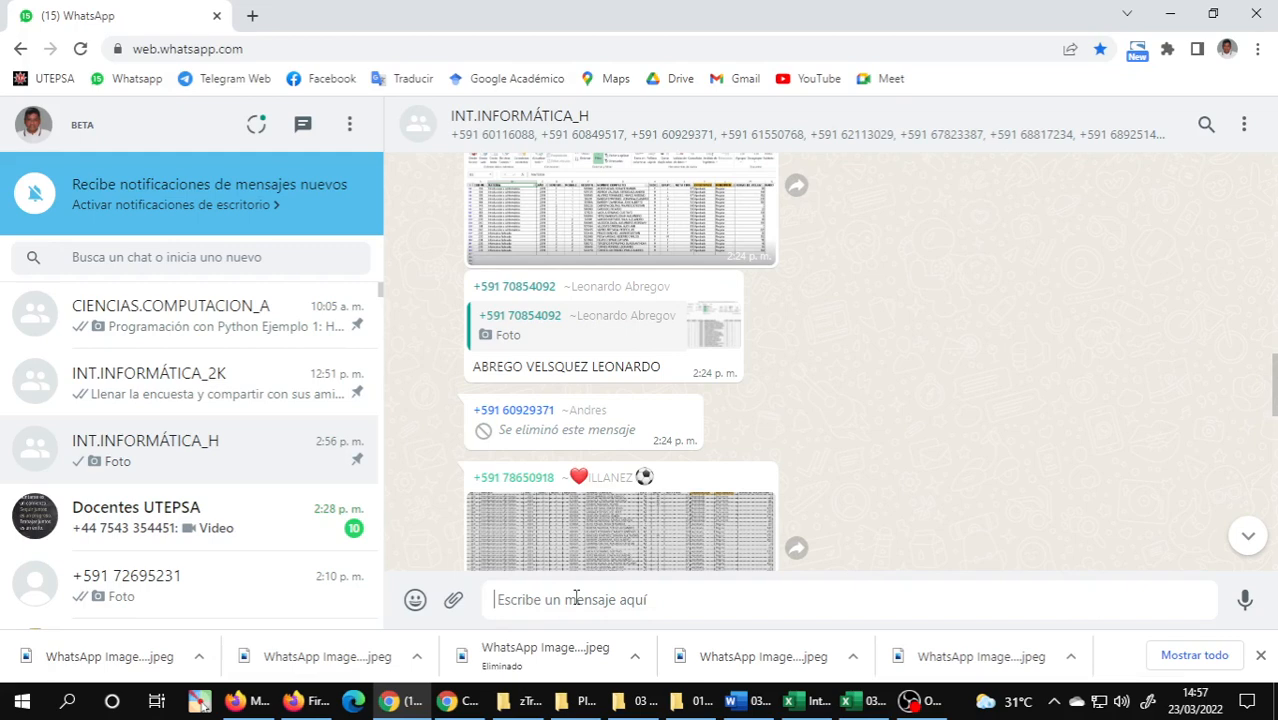
key("ctrl+v")
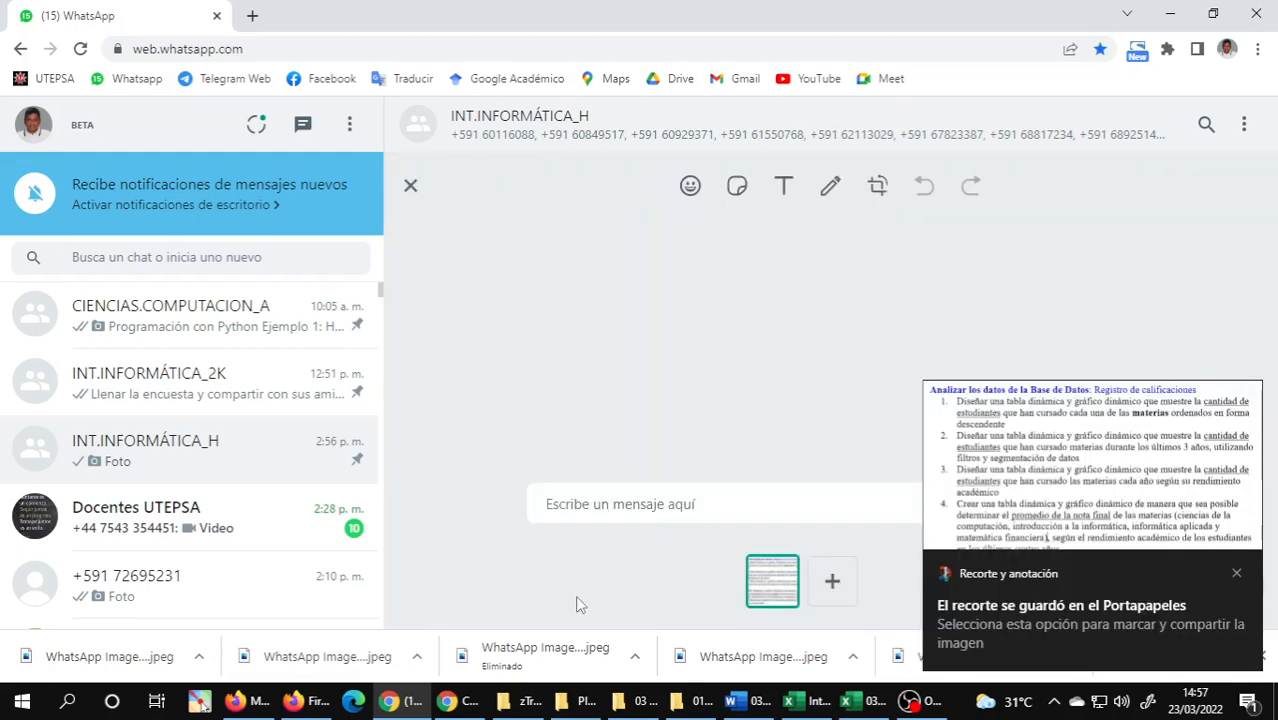
key("Return")
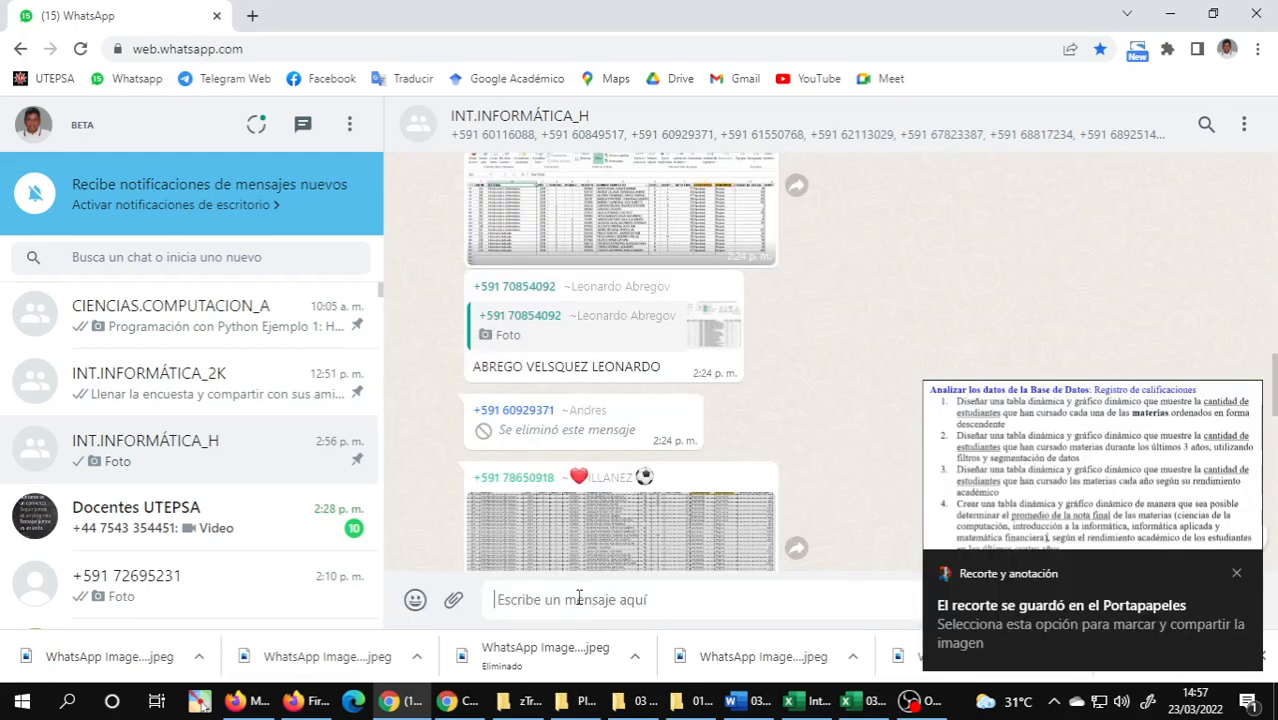
Capture exercise 5 about total volunteer hours from the Word document, send it to the same WhatsApp group, and dismiss the snip notification.
key("alt+Tab")
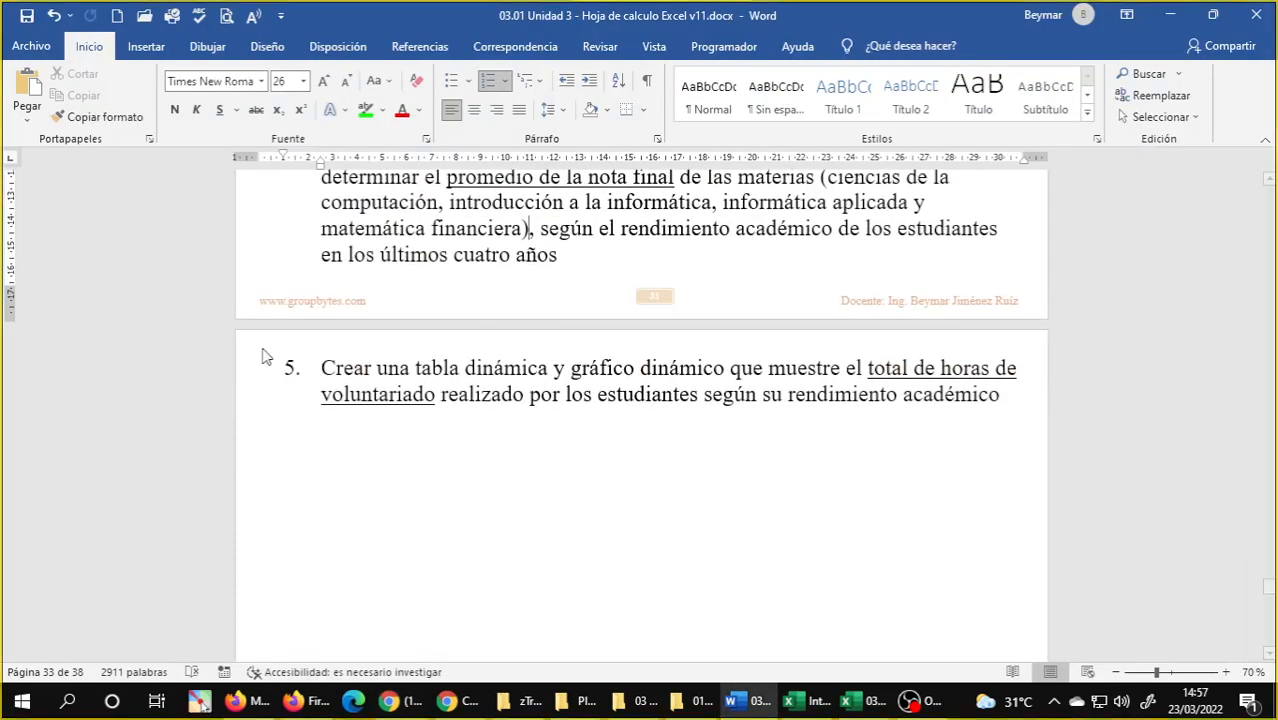
key("super+shift+s")
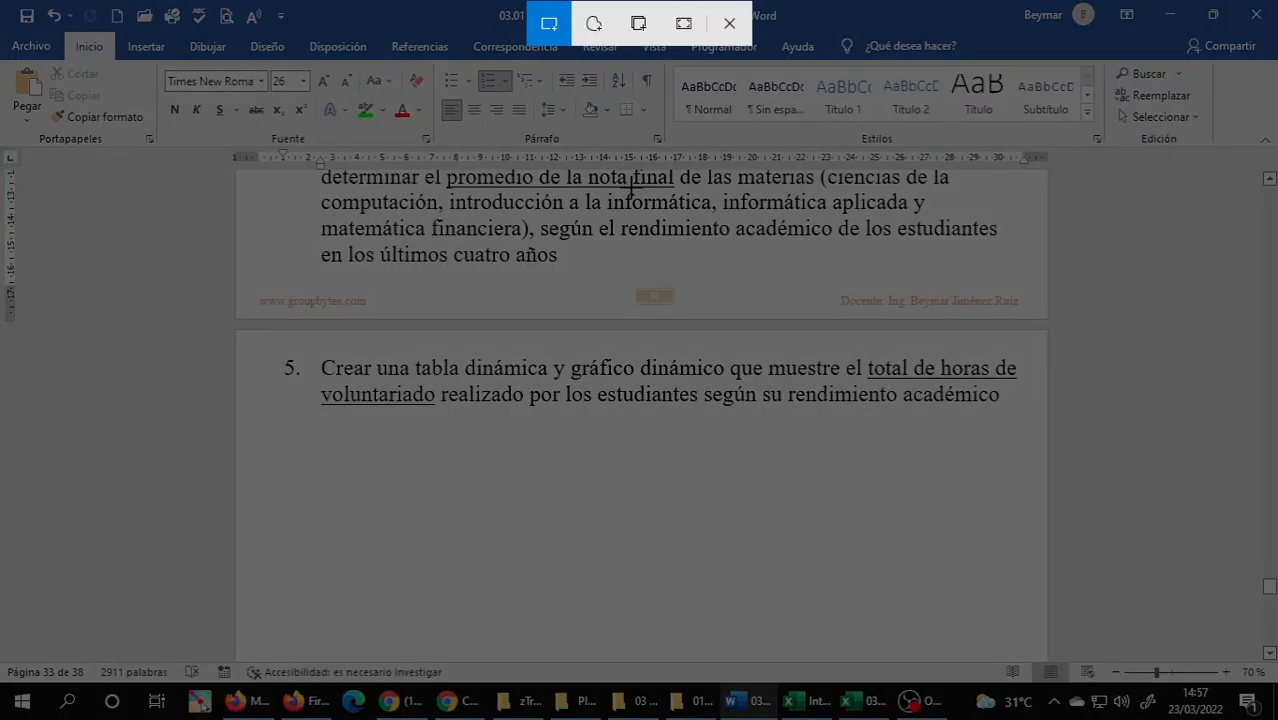
left_click_drag(266, 346, 1027, 413)
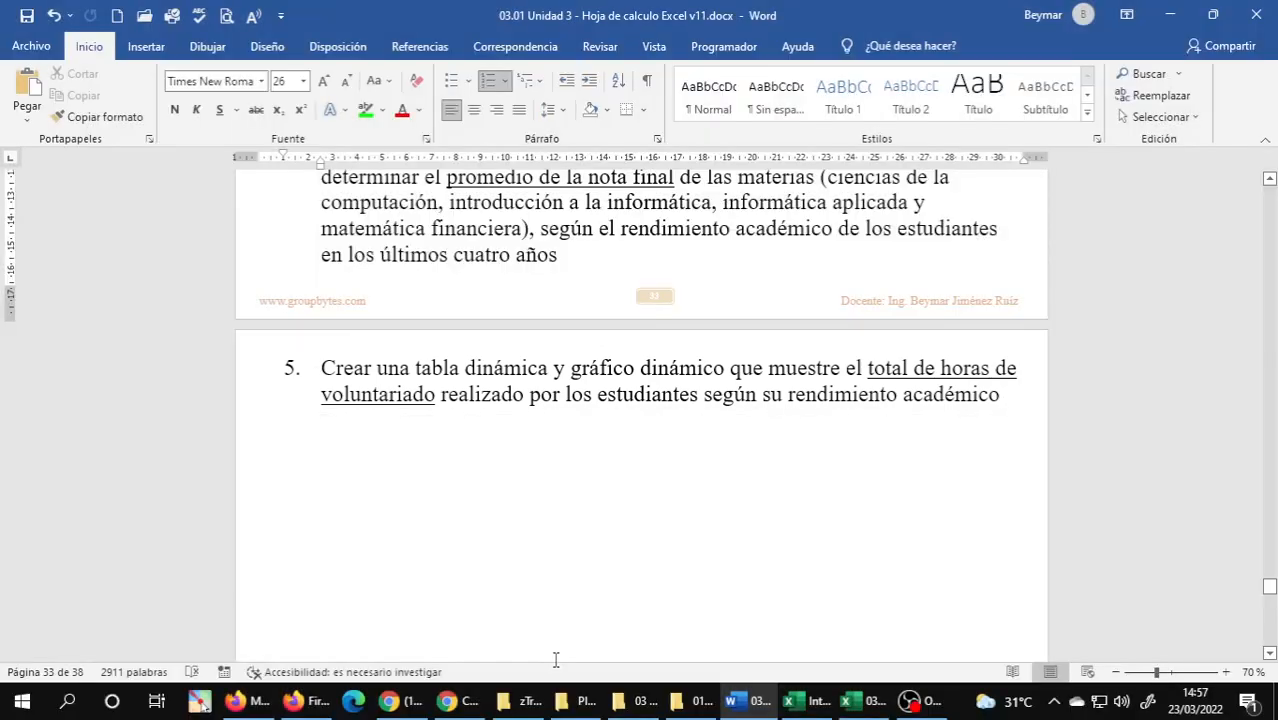
key("alt+Tab")
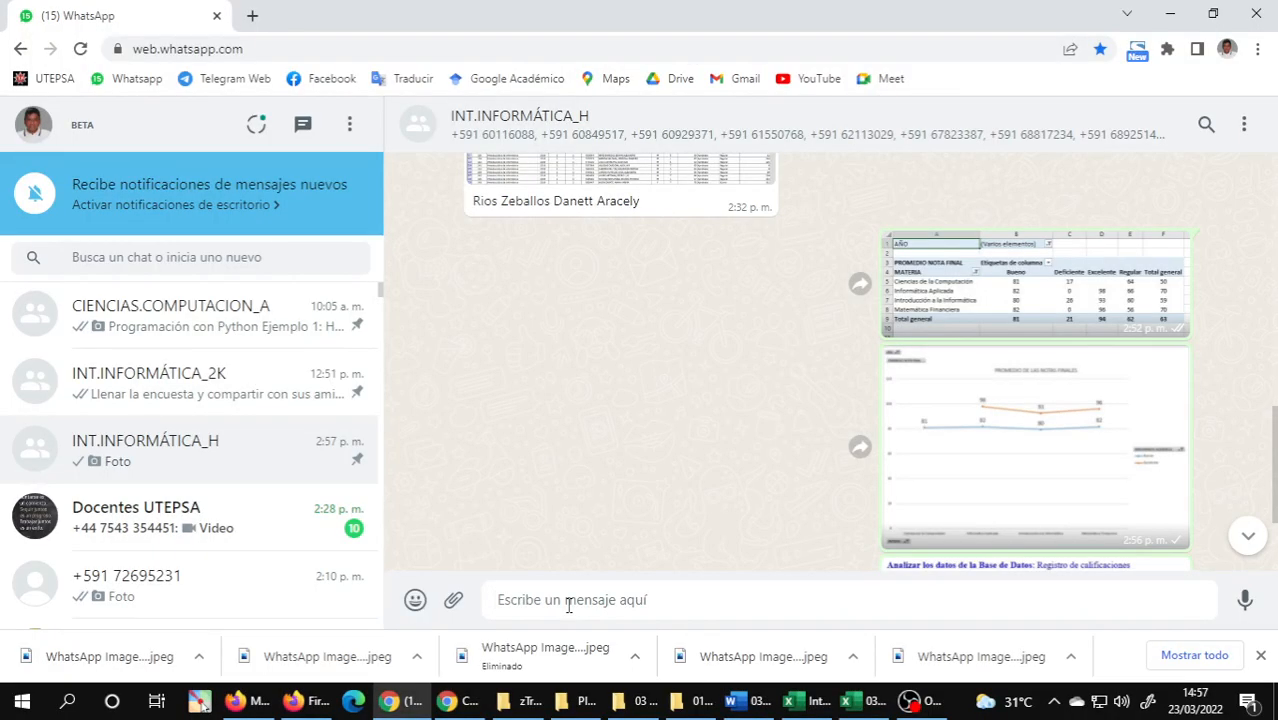
key("ctrl+v")
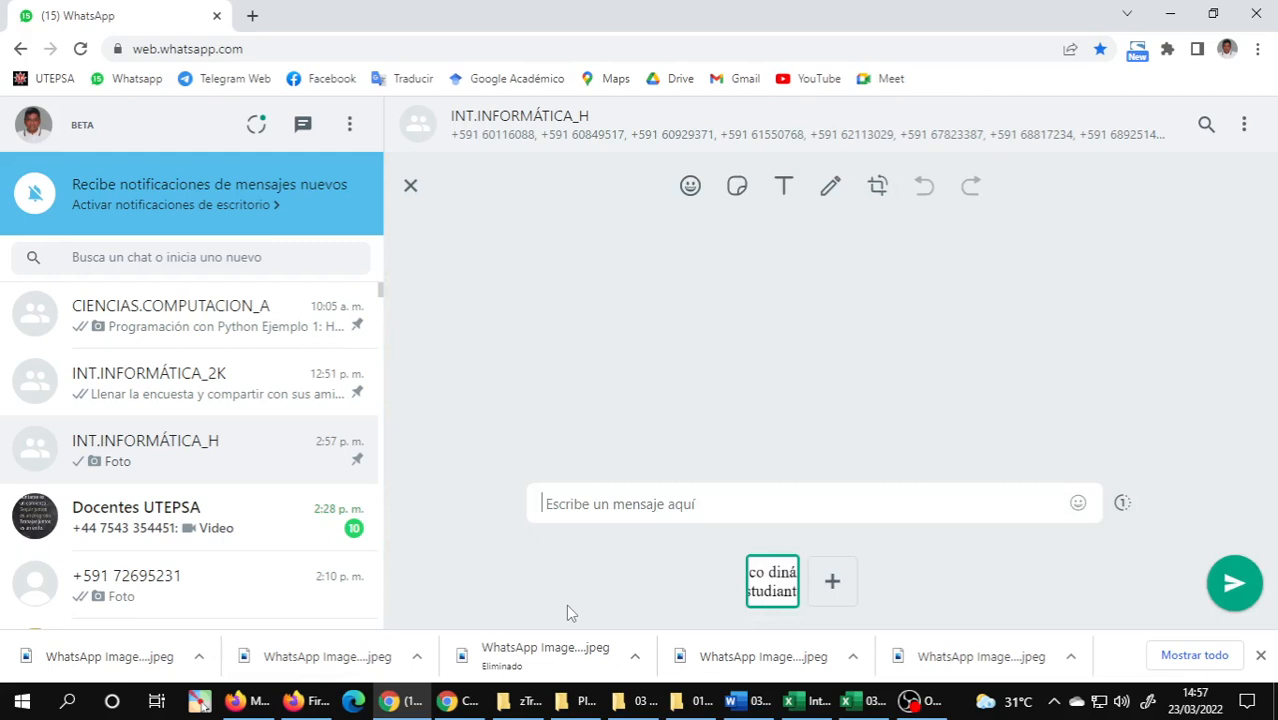
key("Return")
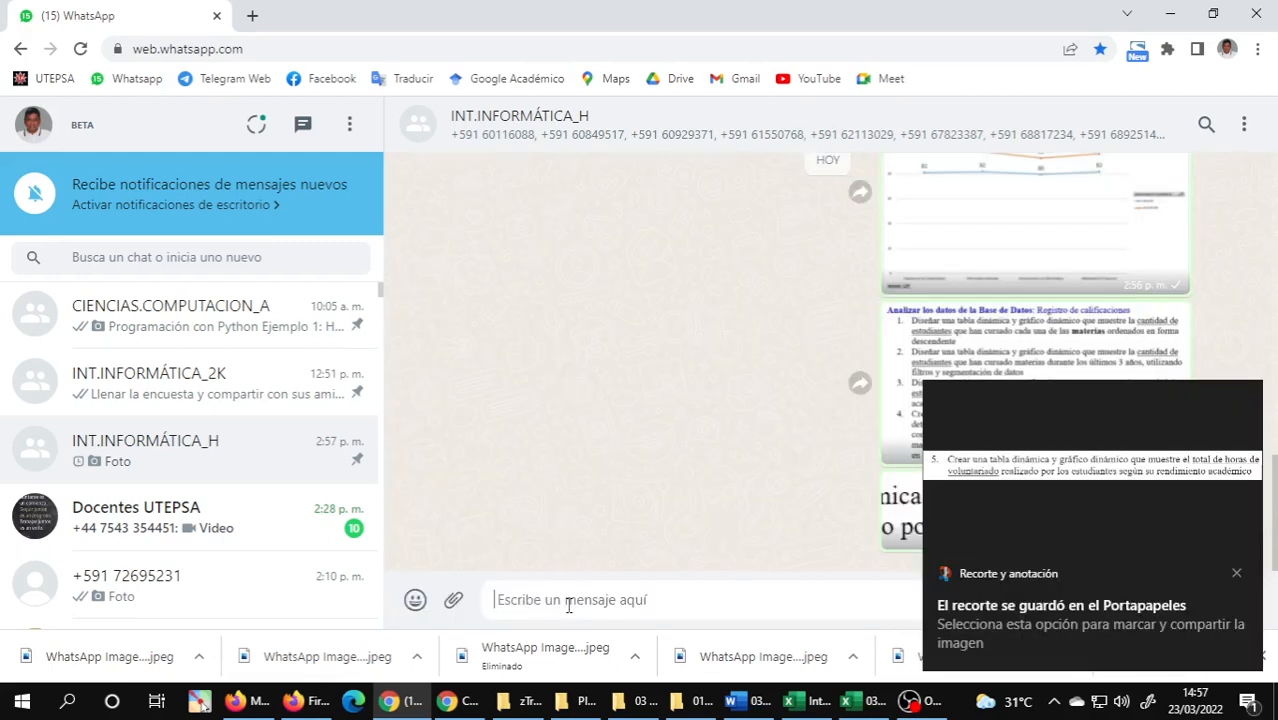
left_click(1238, 575)
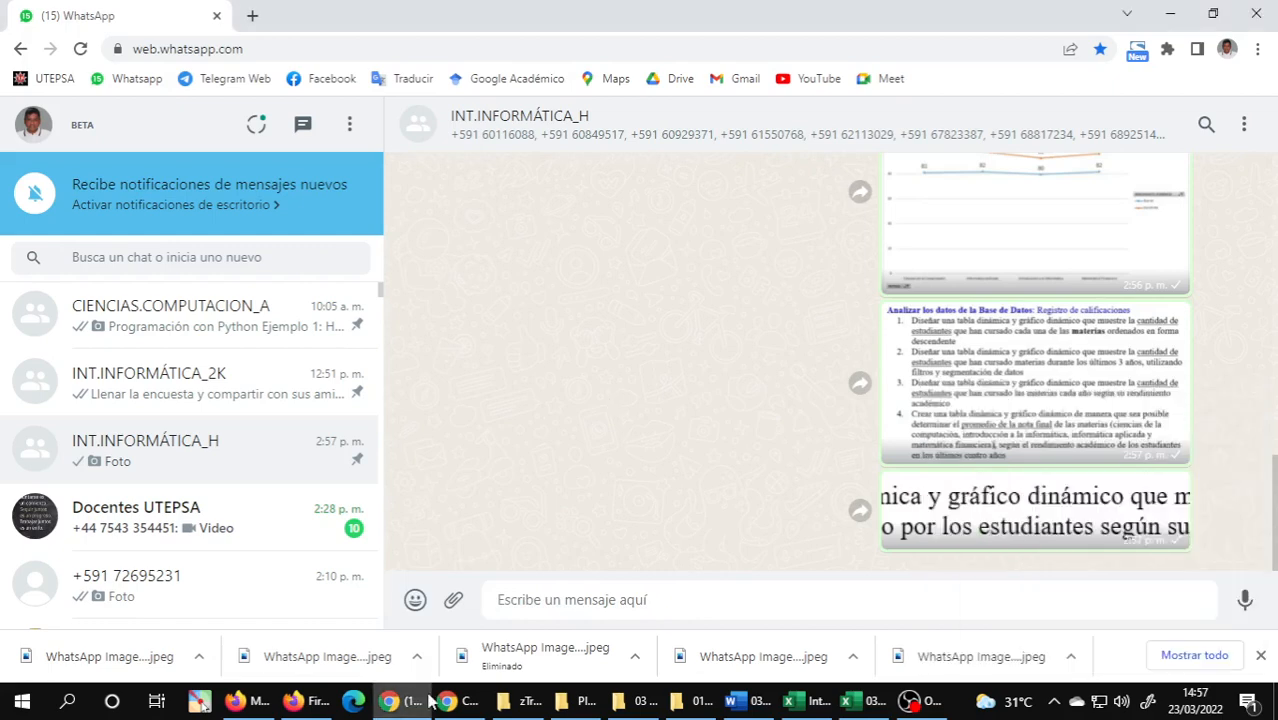
Send 03.33 Registro de calificaciones base de datos (plantilla tabla dinamica) v17.xlsx from the Plantillas de Practicas folder to the INT.INFORMÁTICA_H WhatsApp group.
left_click(586, 701)
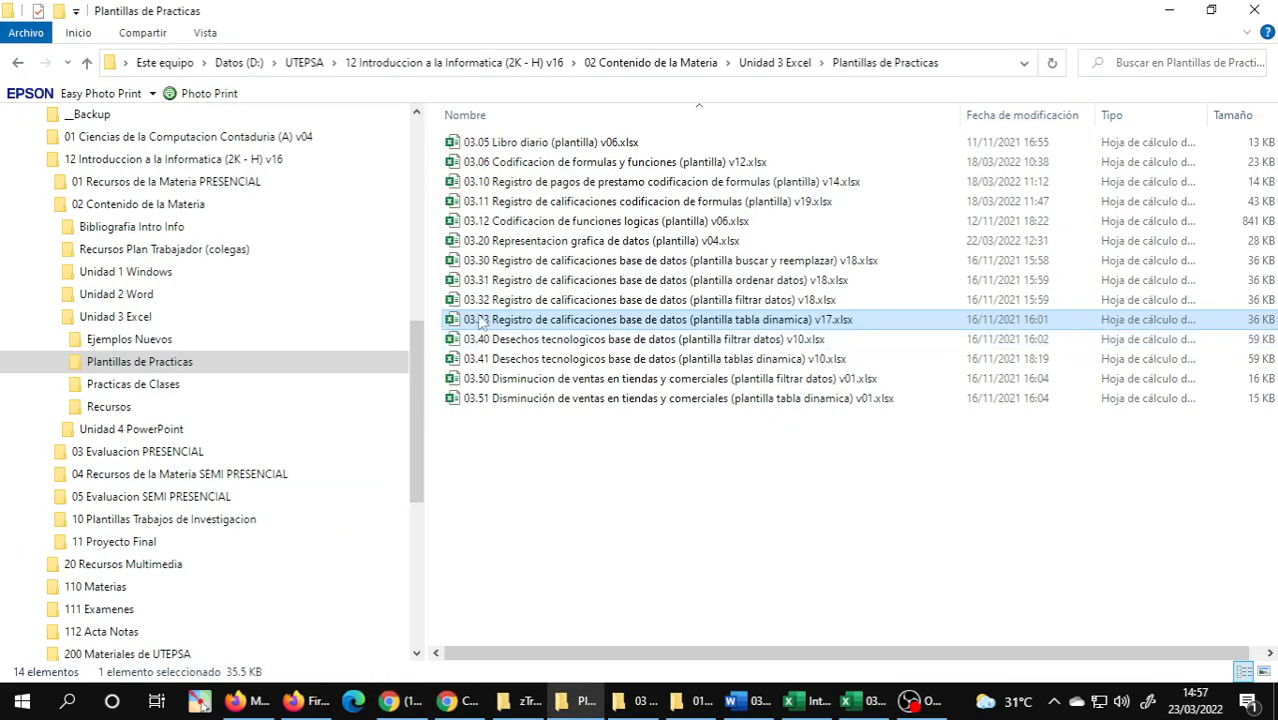
left_click_drag(480, 320, 476, 624)
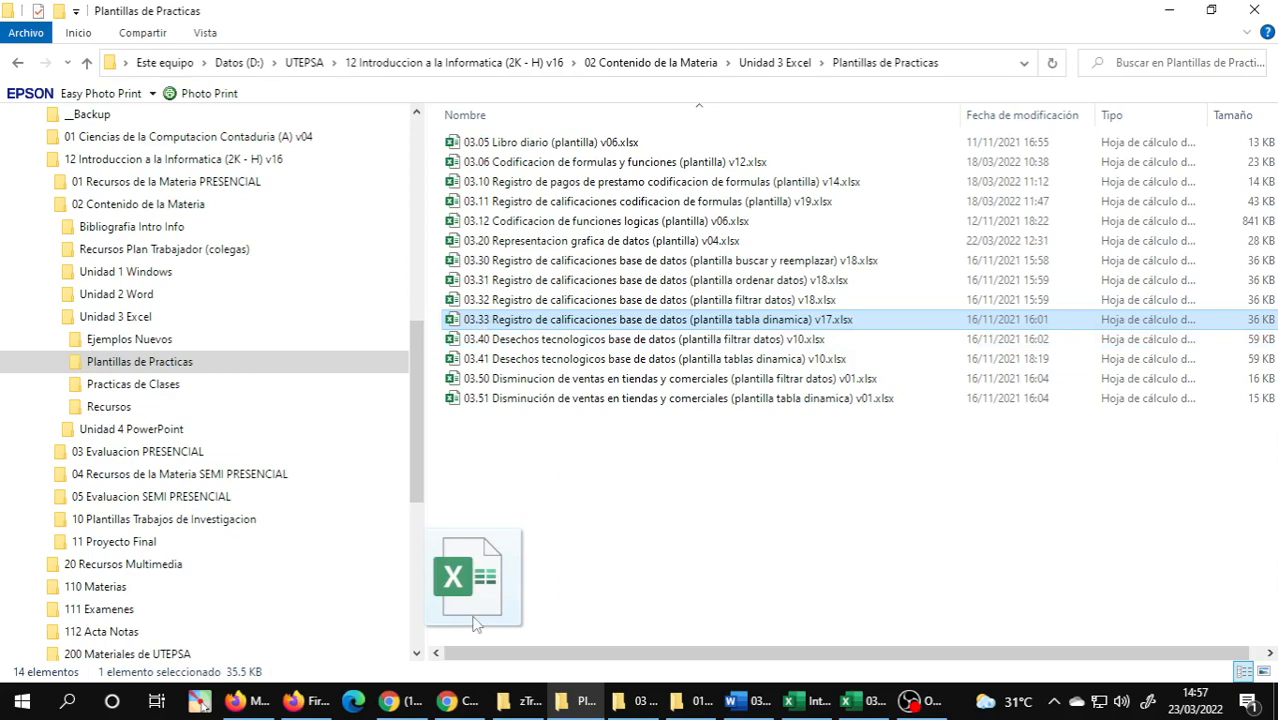
left_click_drag(476, 624, 801, 465)
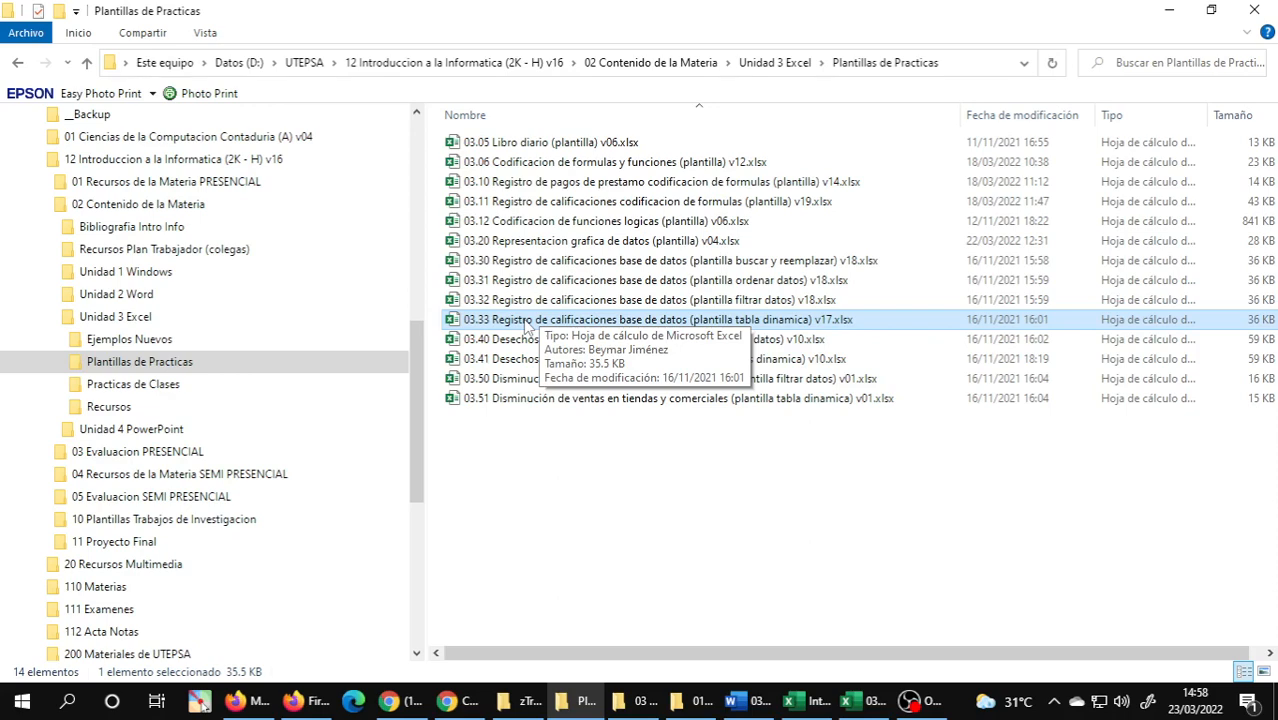
left_click_drag(527, 327, 860, 380)
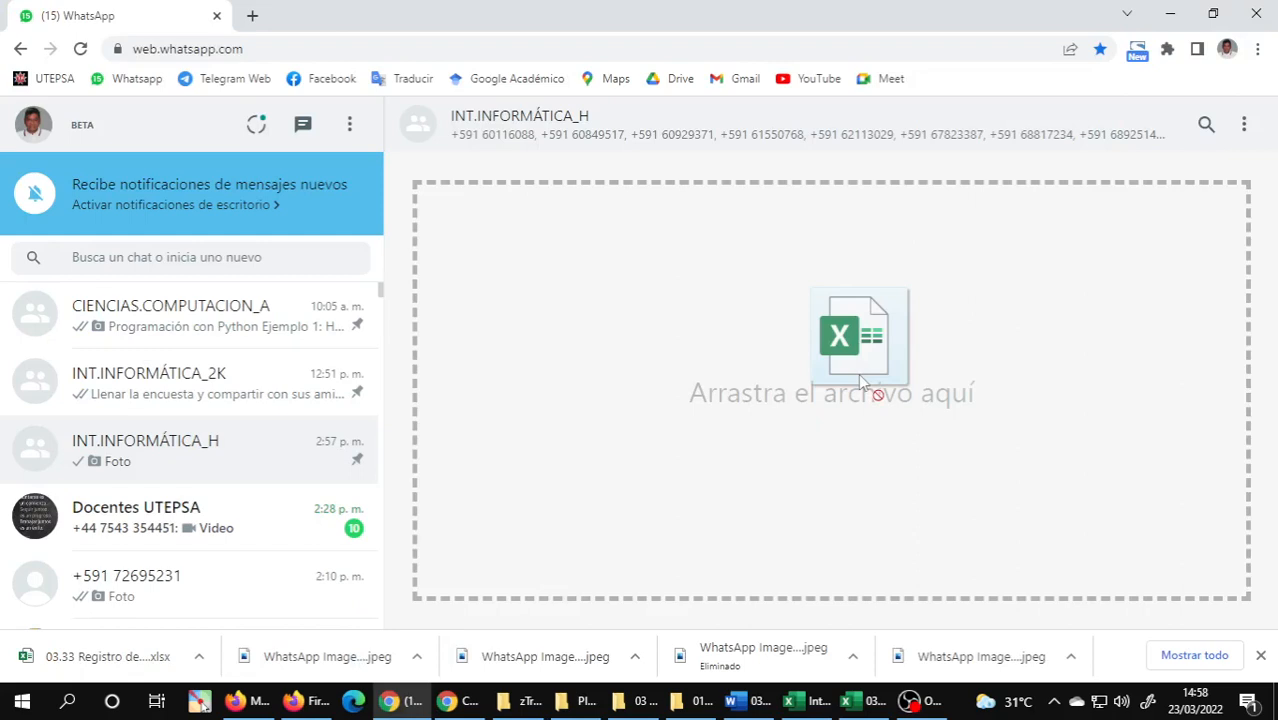
left_click_drag(860, 380, 862, 384)
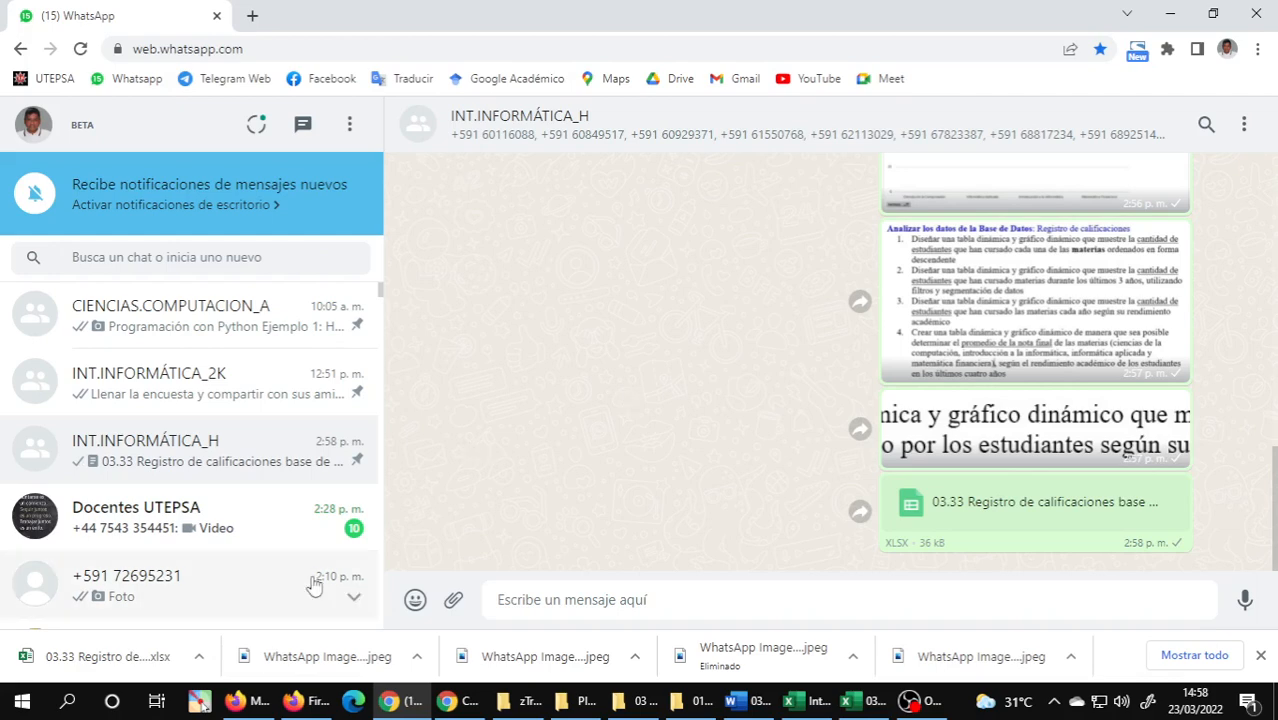
Minimize Firefox's screen-sharing notice and pause the running recording in OBS.
mouse_move(308, 706)
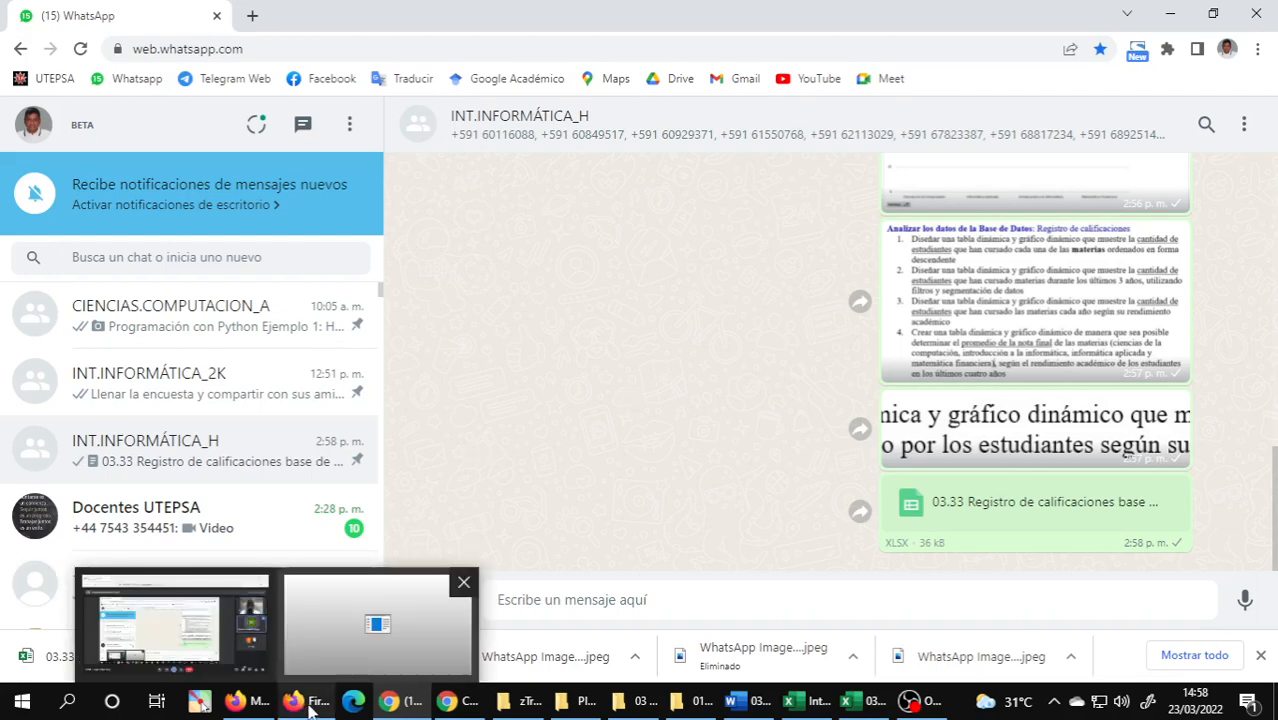
left_click(377, 622)
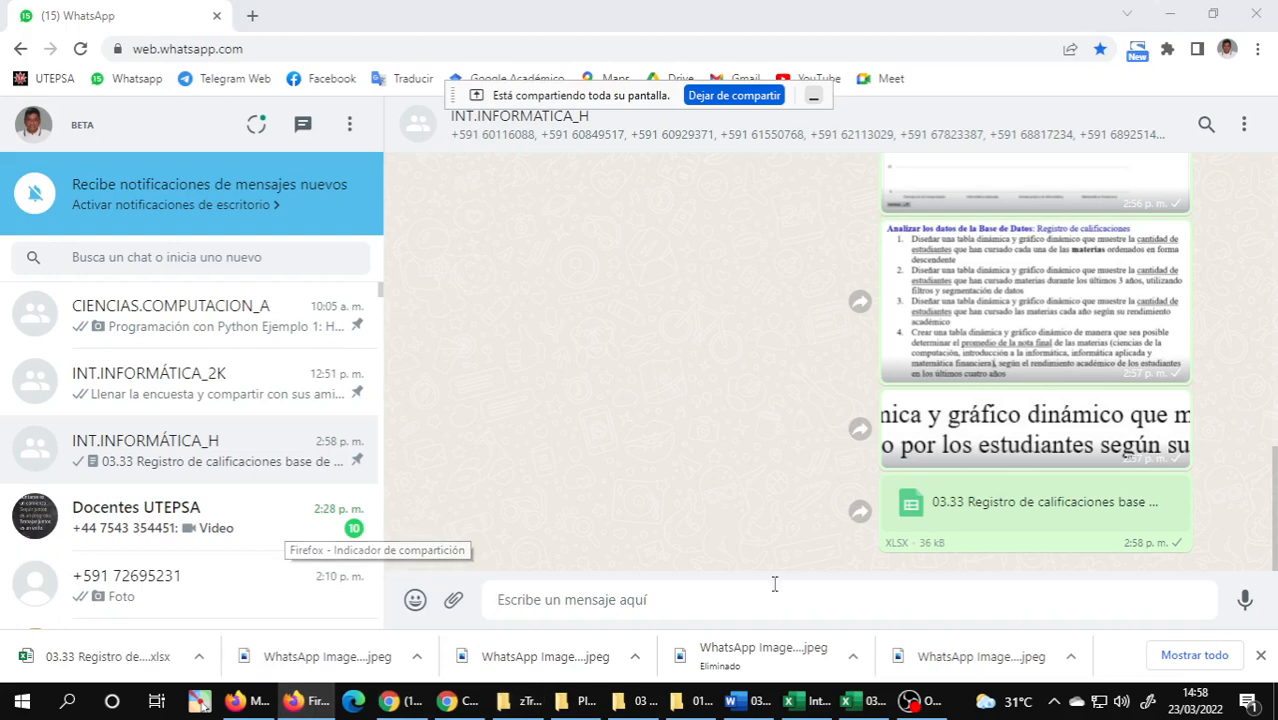
left_click(813, 95)
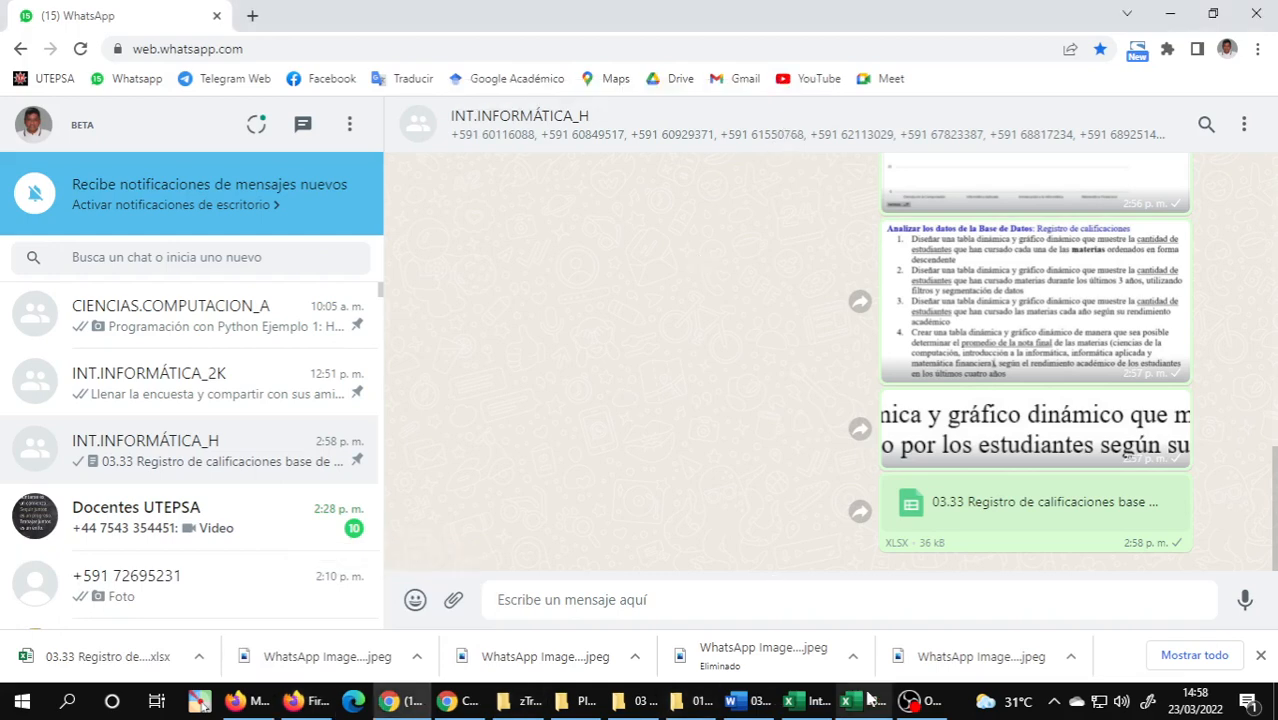
left_click(911, 700)
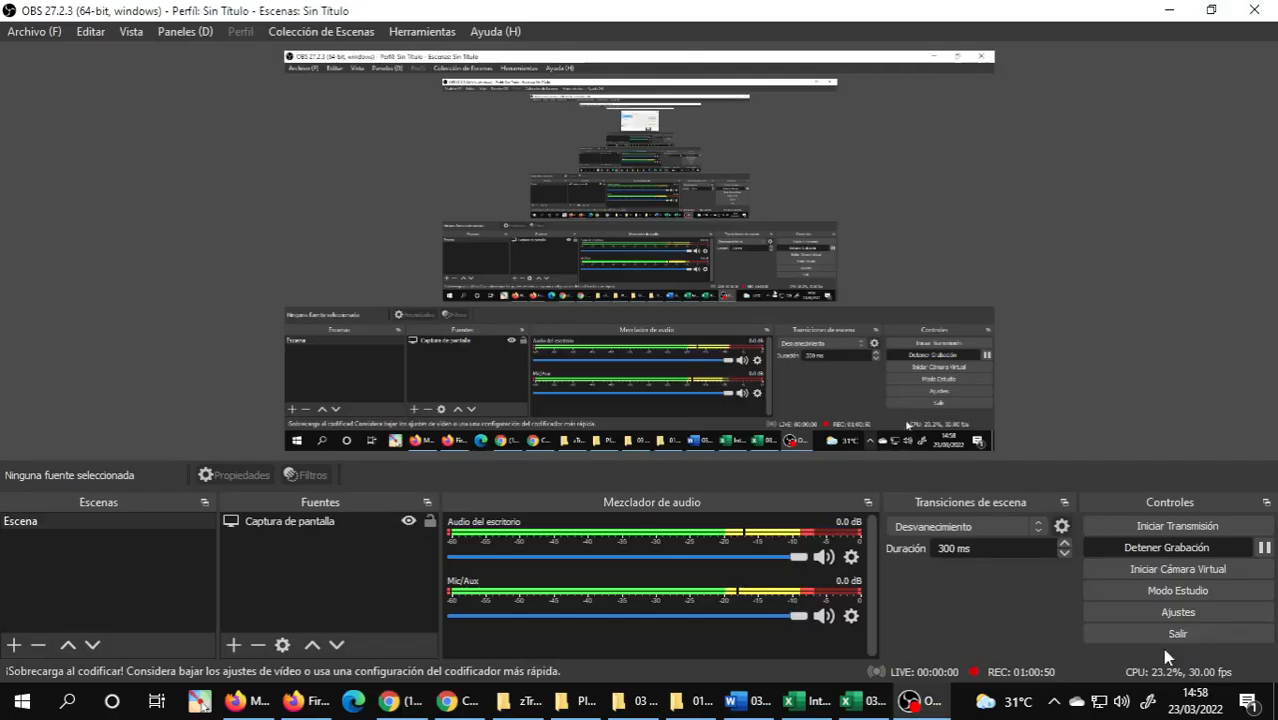
left_click(1263, 550)
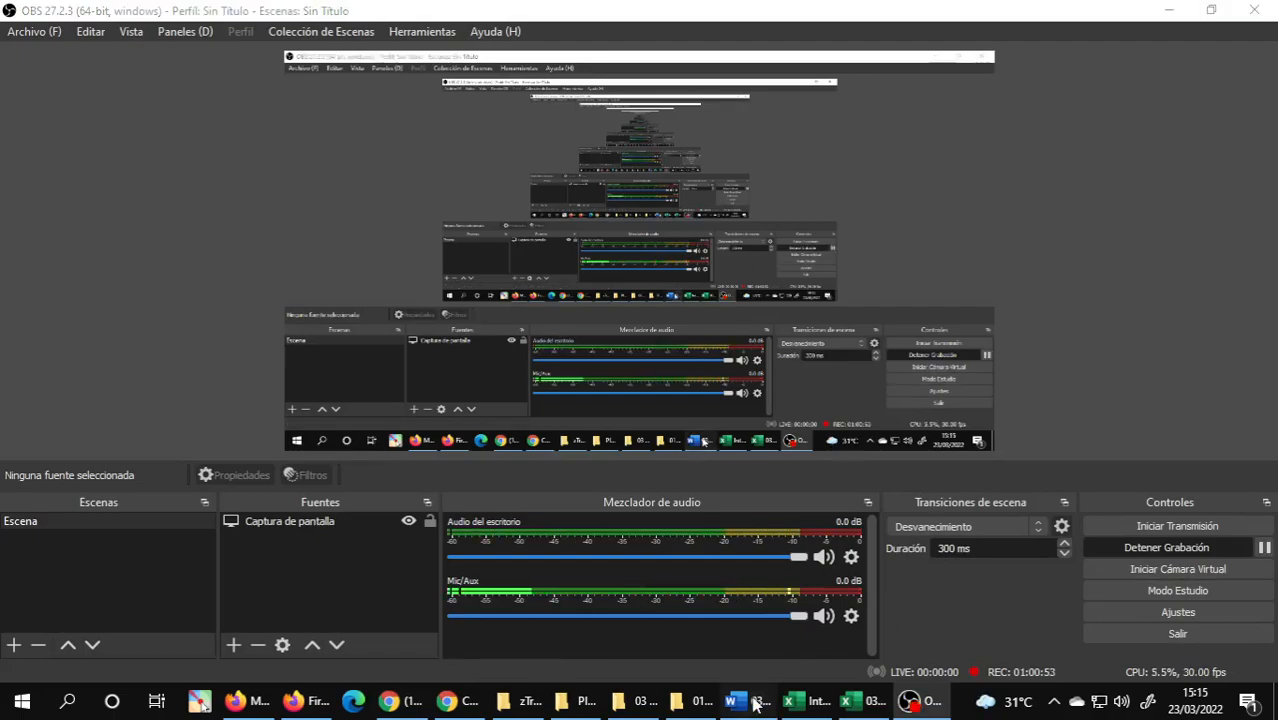
Switch to the Word document and review the Deshechos tecnológicos exercise statements from number 1 through 11.
left_click(755, 705)
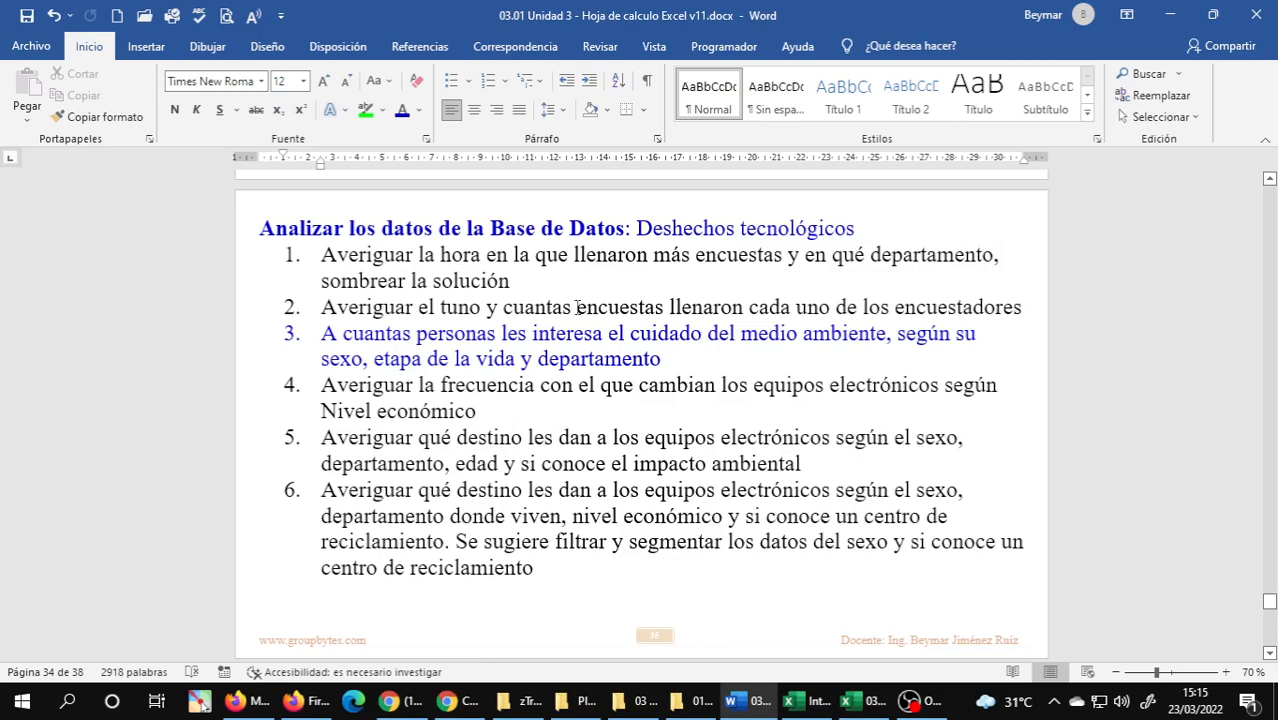
scroll(500, 300, "down", 5)
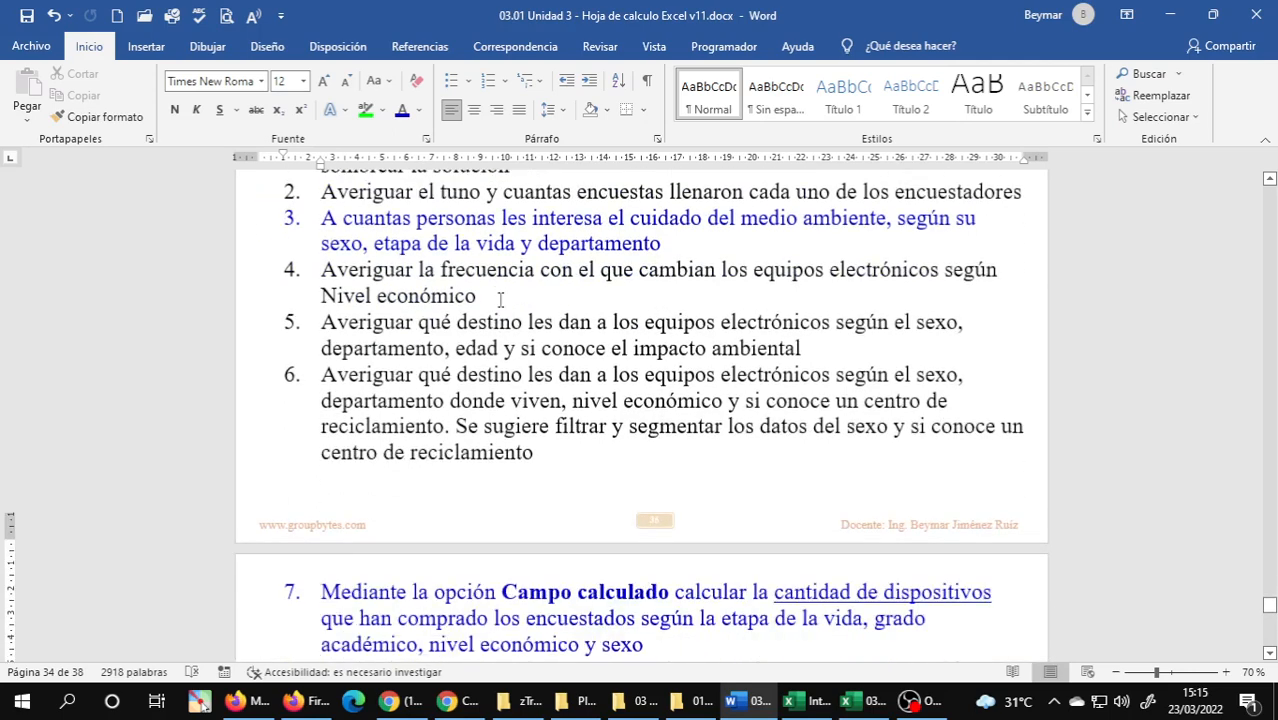
scroll(508, 295, "down", 4)
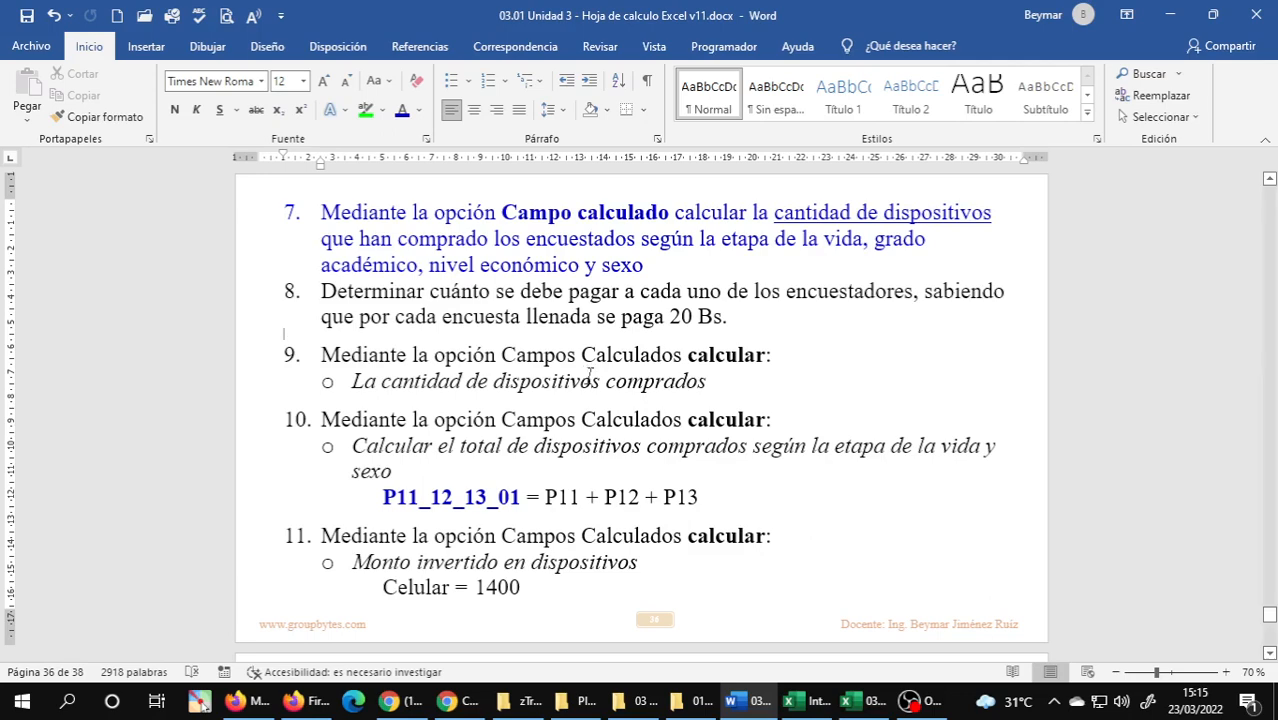
Send 03.41 Desechos tecnologicos base de datos (plantilla tablas dinamica) v10.xlsx from Plantillas de Practicas to the INT.INFORMÁTICA_H WhatsApp group and reply "registrado".
left_click(603, 708)
left_click(725, 342)
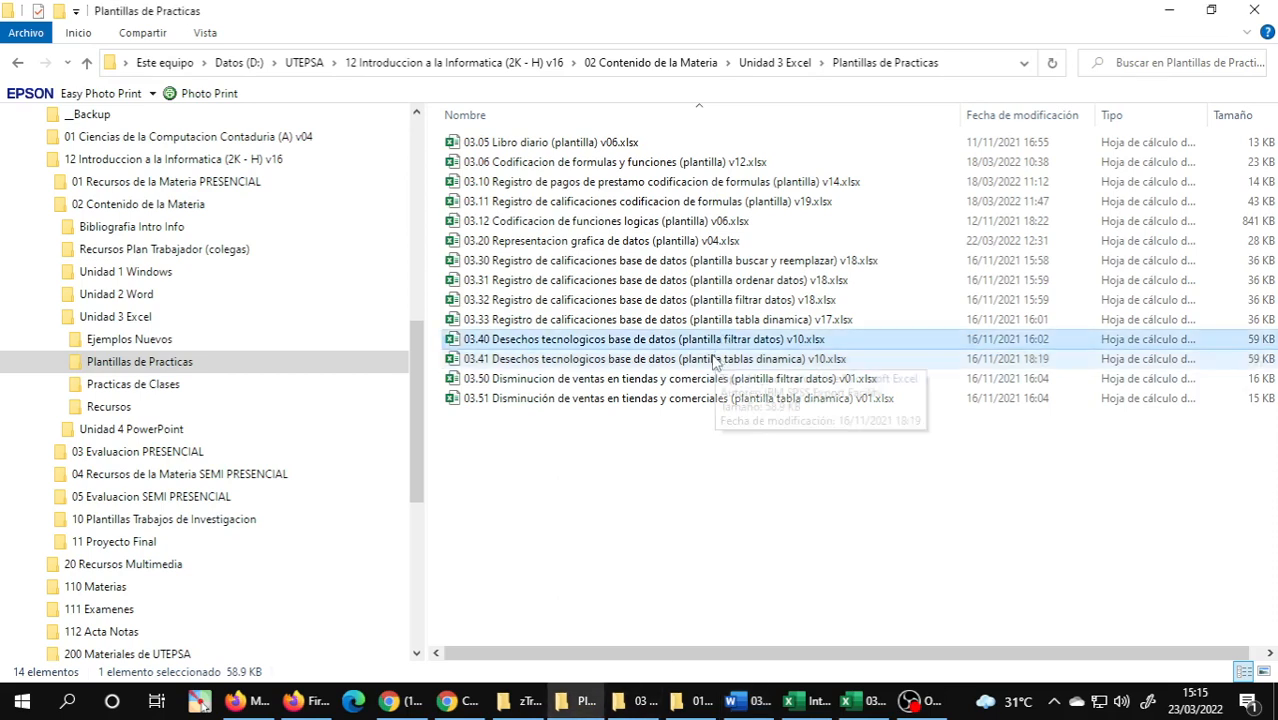
left_click(717, 360)
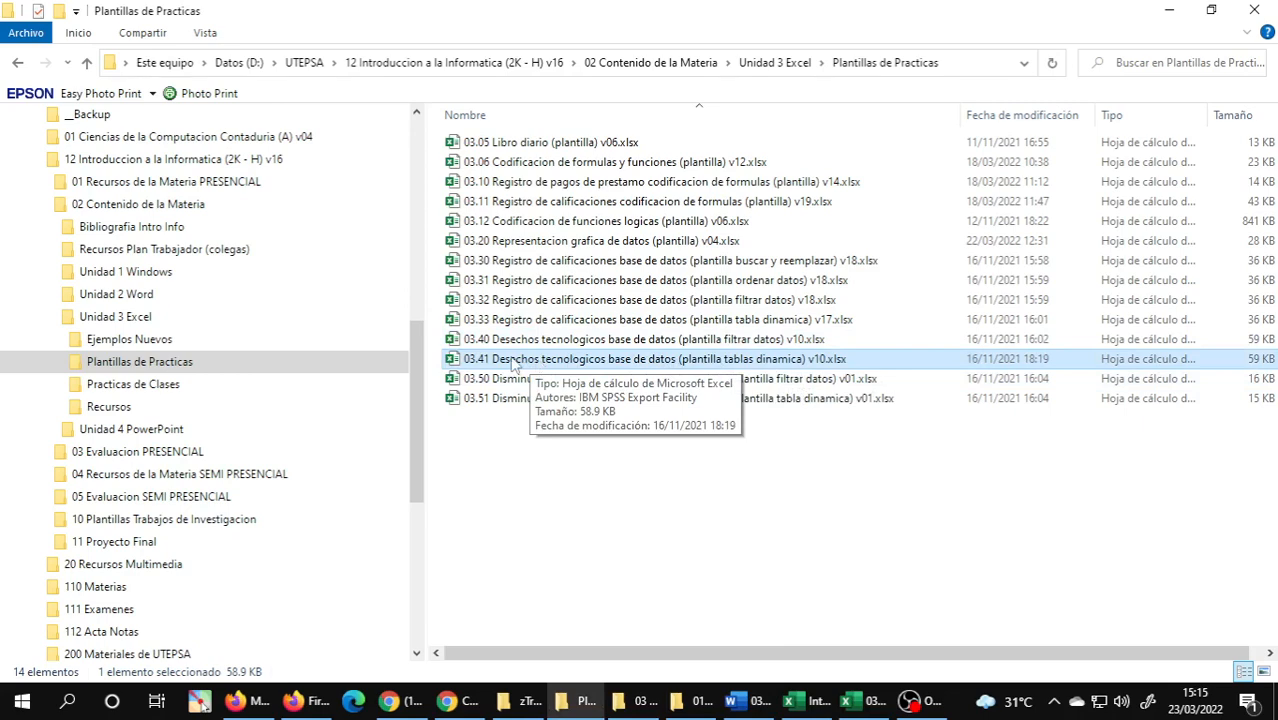
left_click_drag(515, 362, 894, 513)
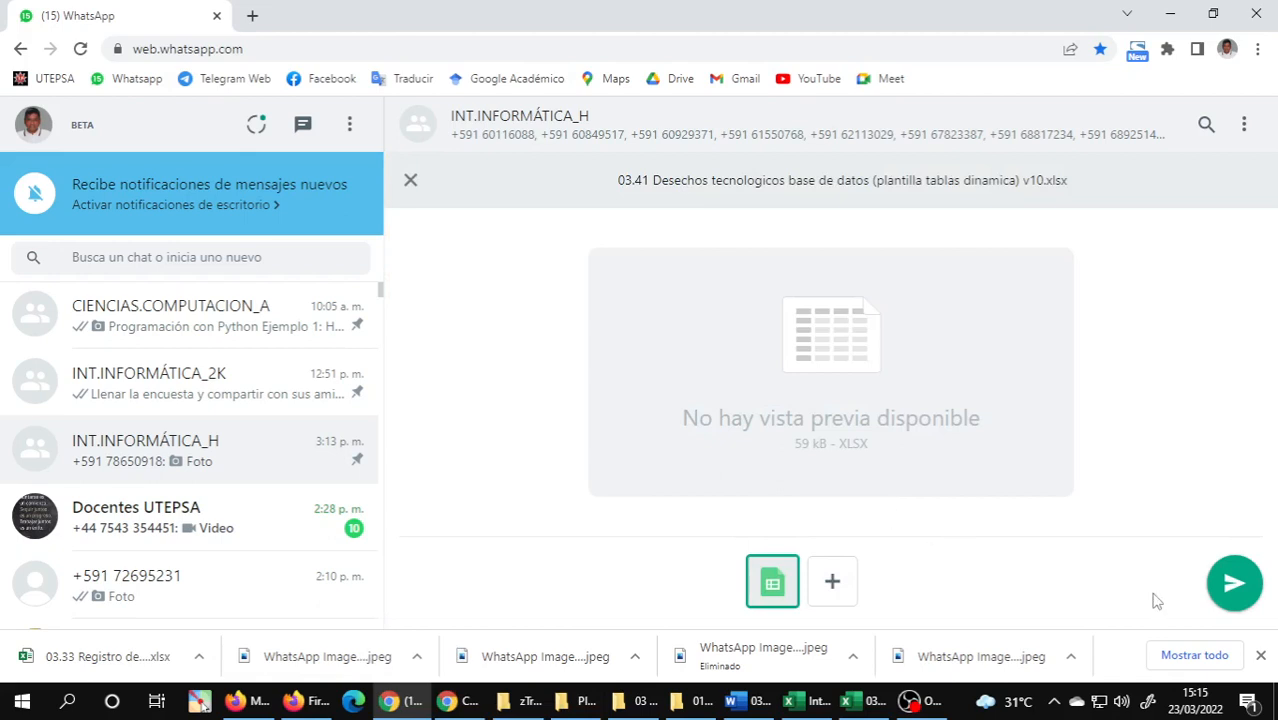
left_click(1234, 586)
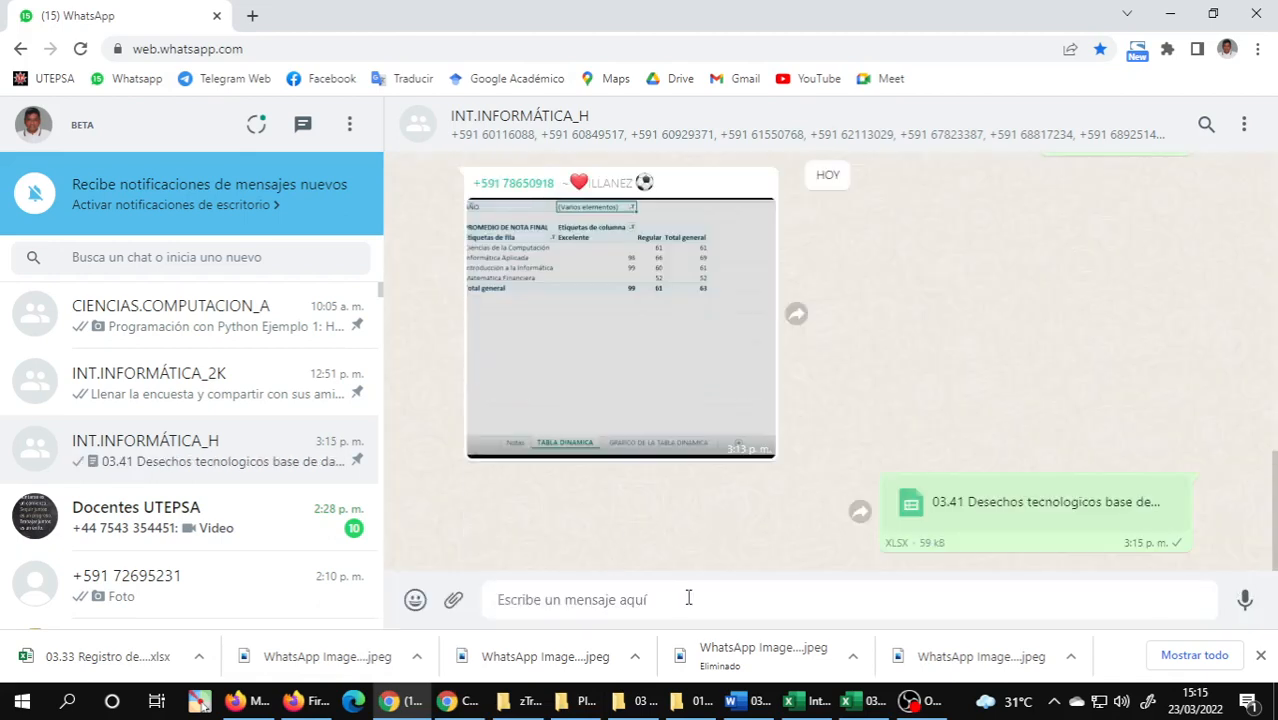
type("registrado")
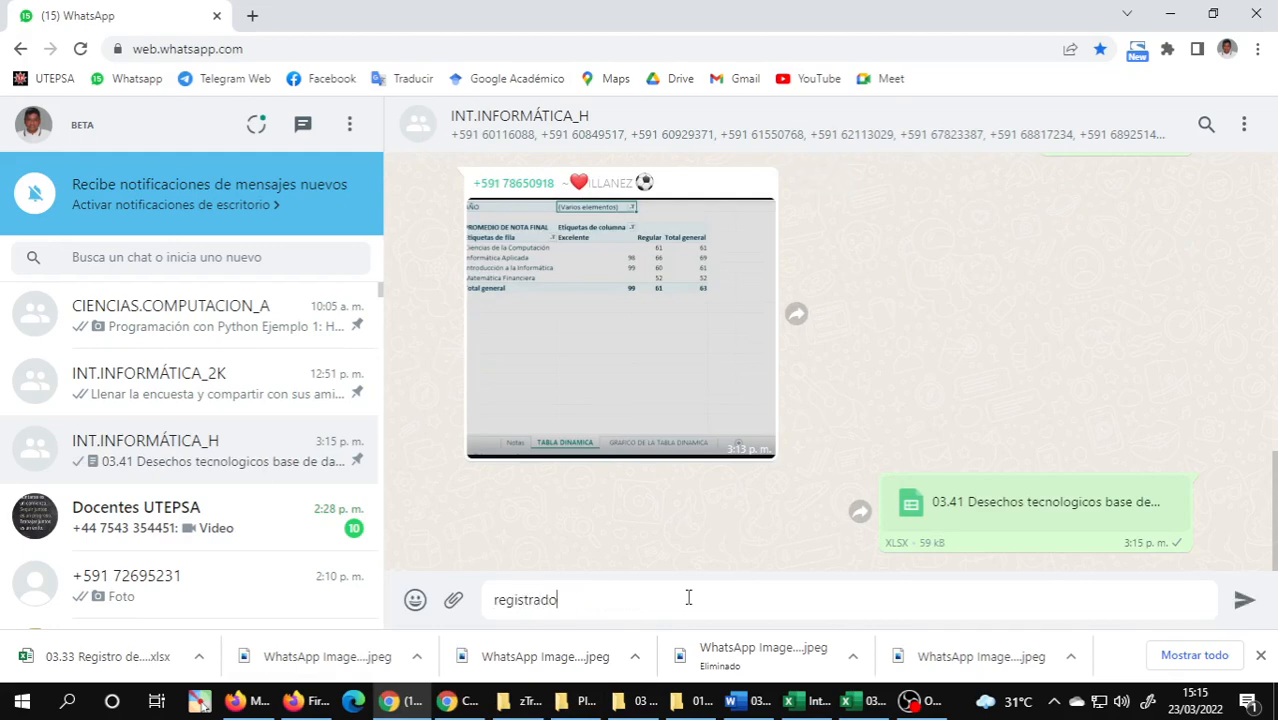
Capture the Deshechos tecnológicos heading and exercises 1 to 6 from the Word document for the INT.INFORMÁTICA_H WhatsApp group.
left_click(746, 702)
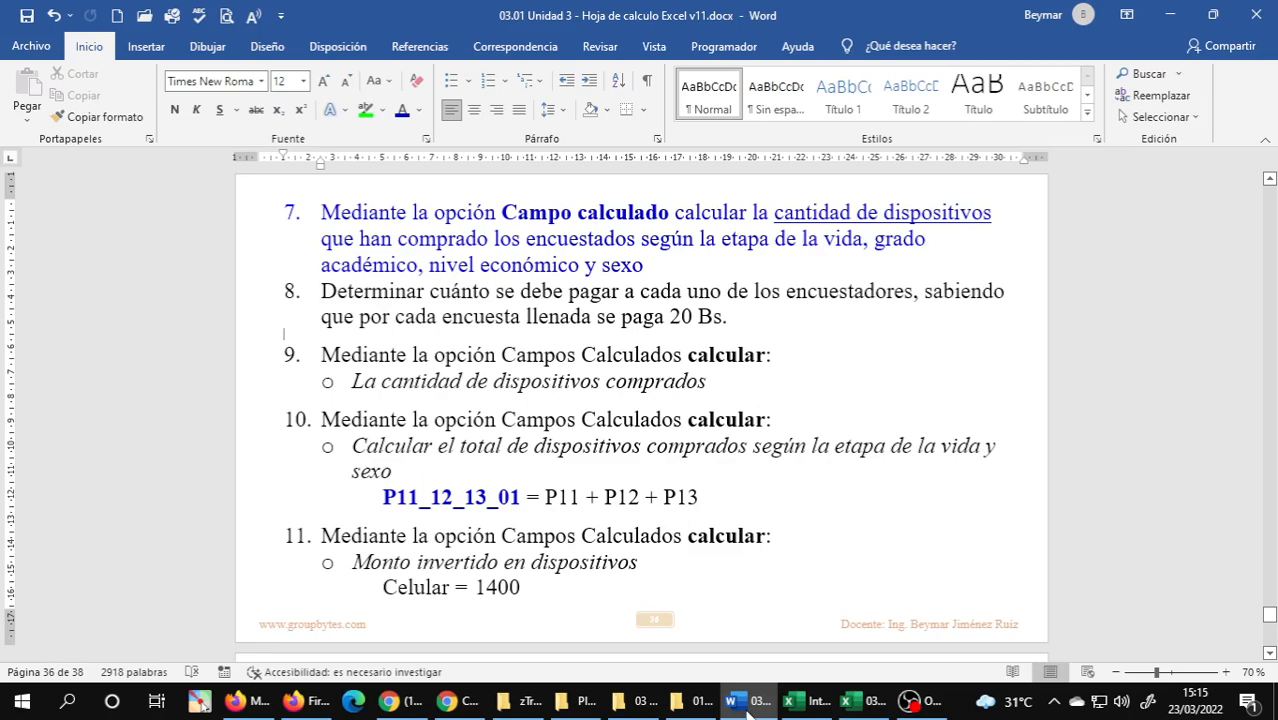
scroll(705, 560, "up", 3)
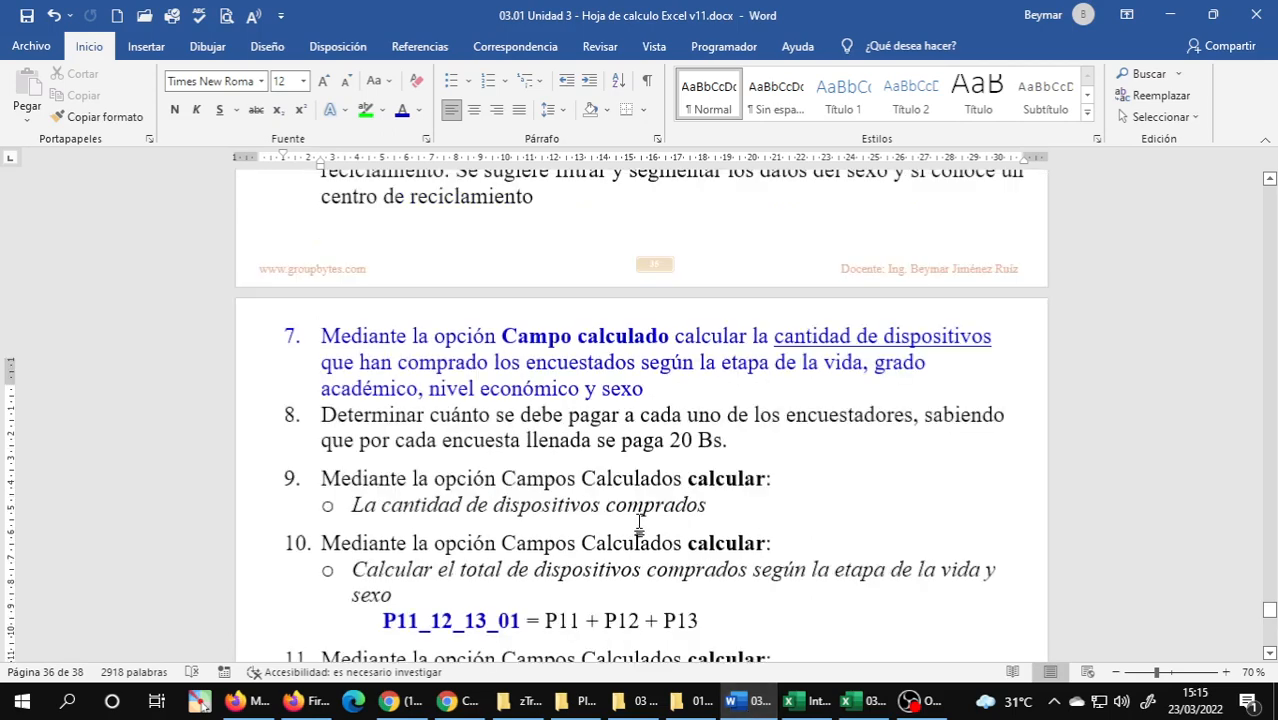
scroll(640, 522, "up", 9)
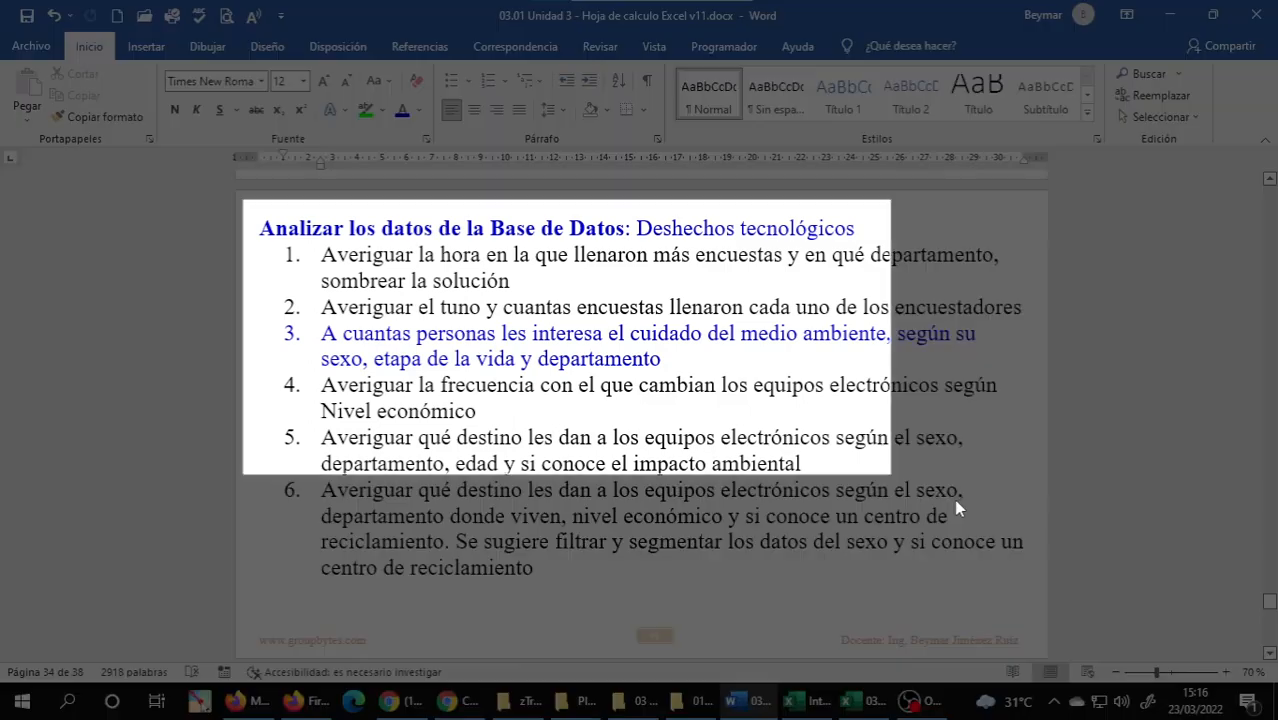
left_click_drag(1054, 541, 1042, 596)
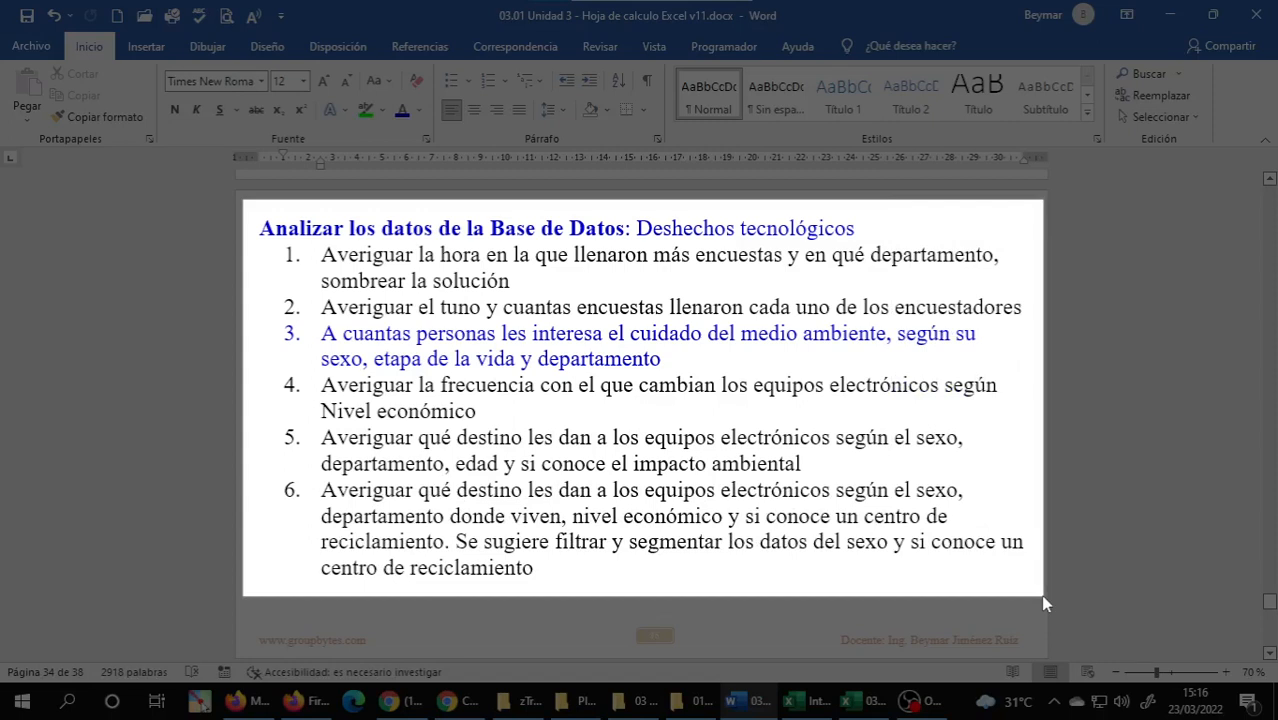
left_click_drag(1043, 596, 1043, 597)
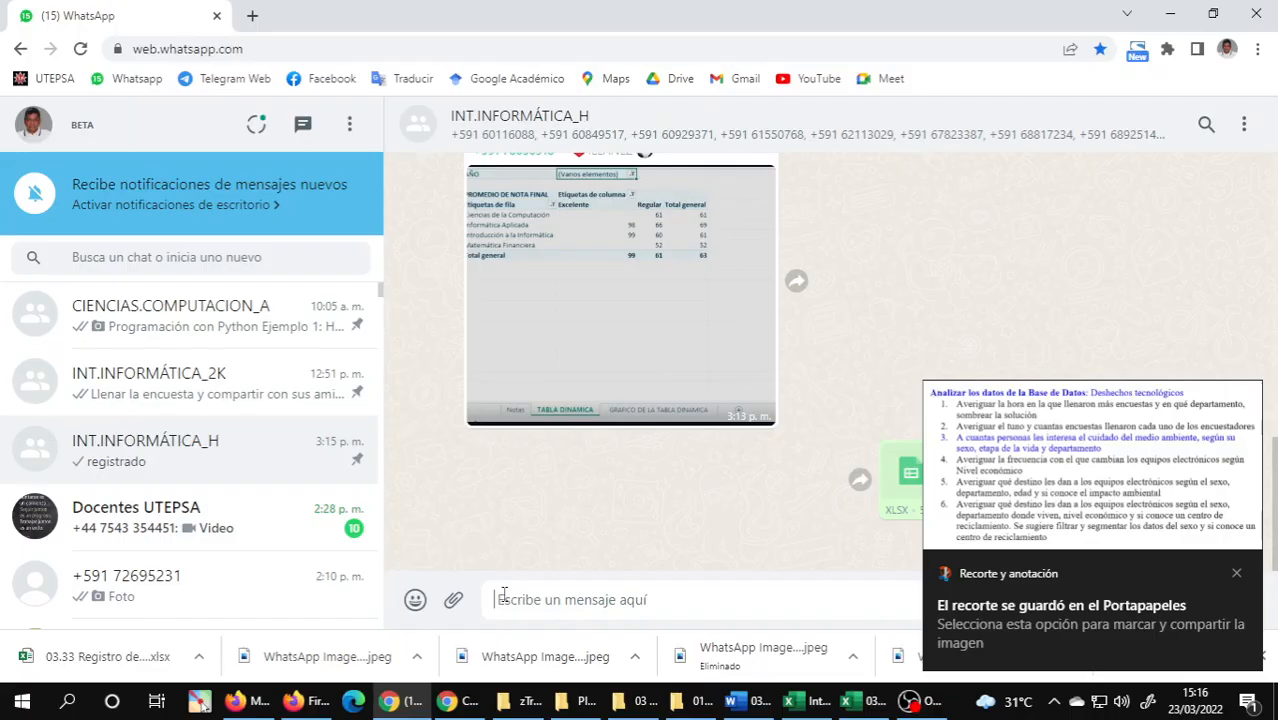
Collapse Word's ribbon, capture exercises 7 to 11 with their calculated-field formulas, and send the image to the INT.INFORMÁTICA_H WhatsApp group.
key("alt+Tab")
scroll(527, 485, "down", 2)
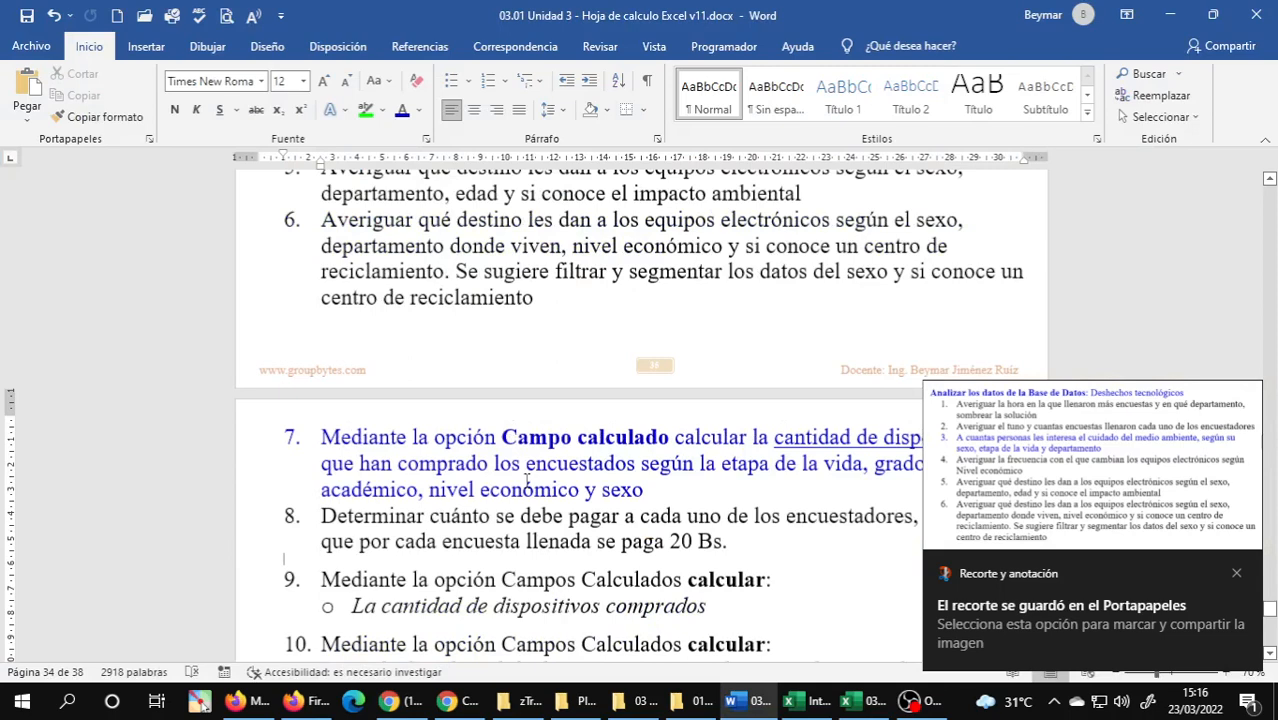
scroll(527, 480, "down", 2, "ctrl")
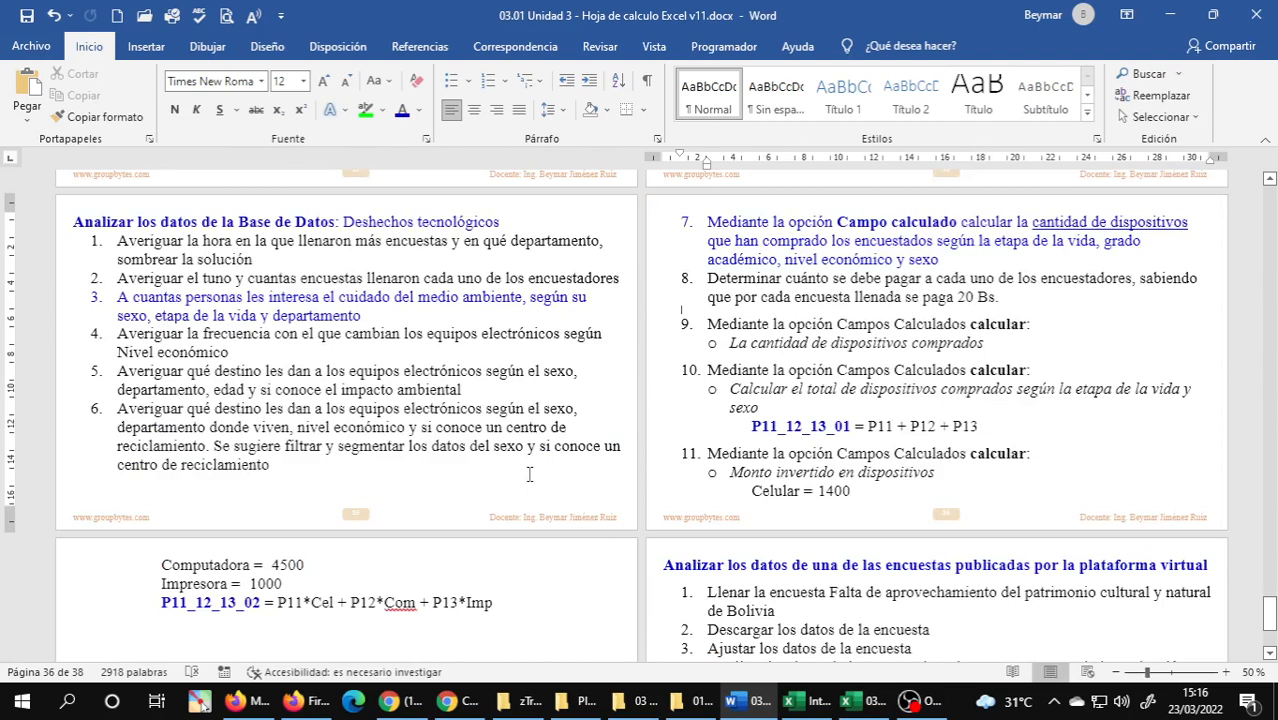
key("ctrl+F1")
scroll(692, 306, "up", 1, "ctrl")
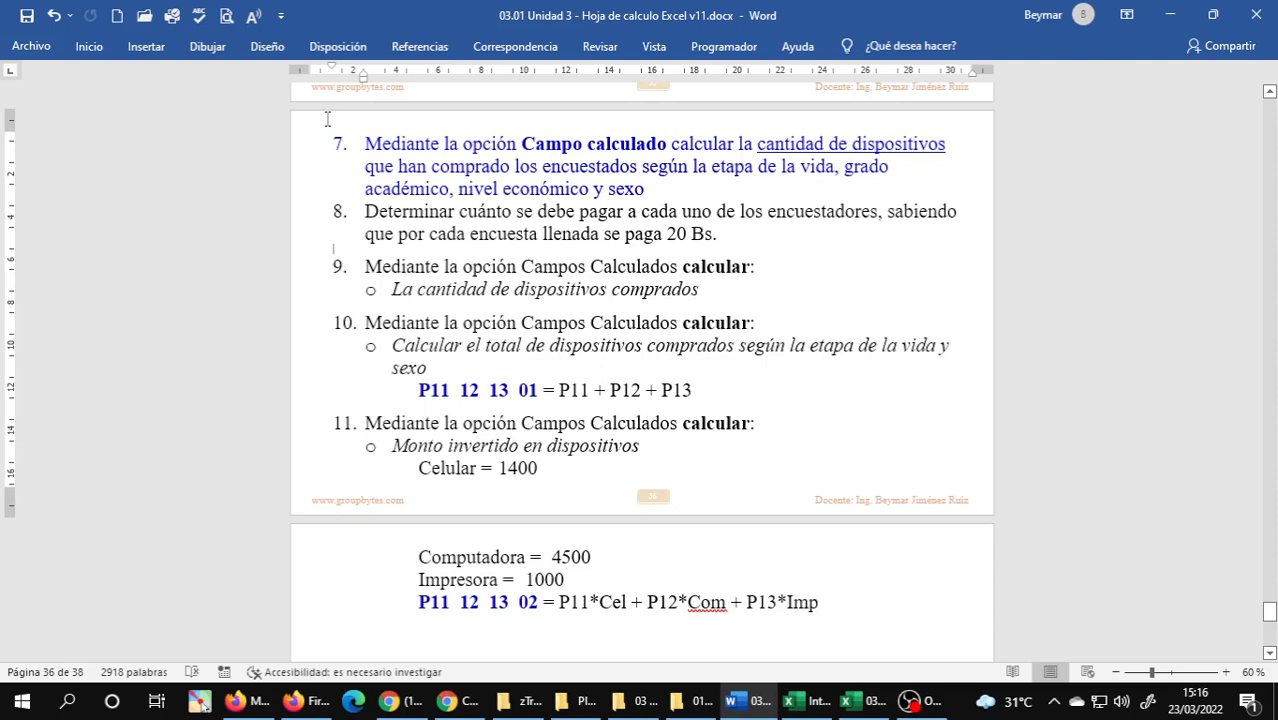
key("super+shift+s")
left_click_drag(305, 118, 985, 651)
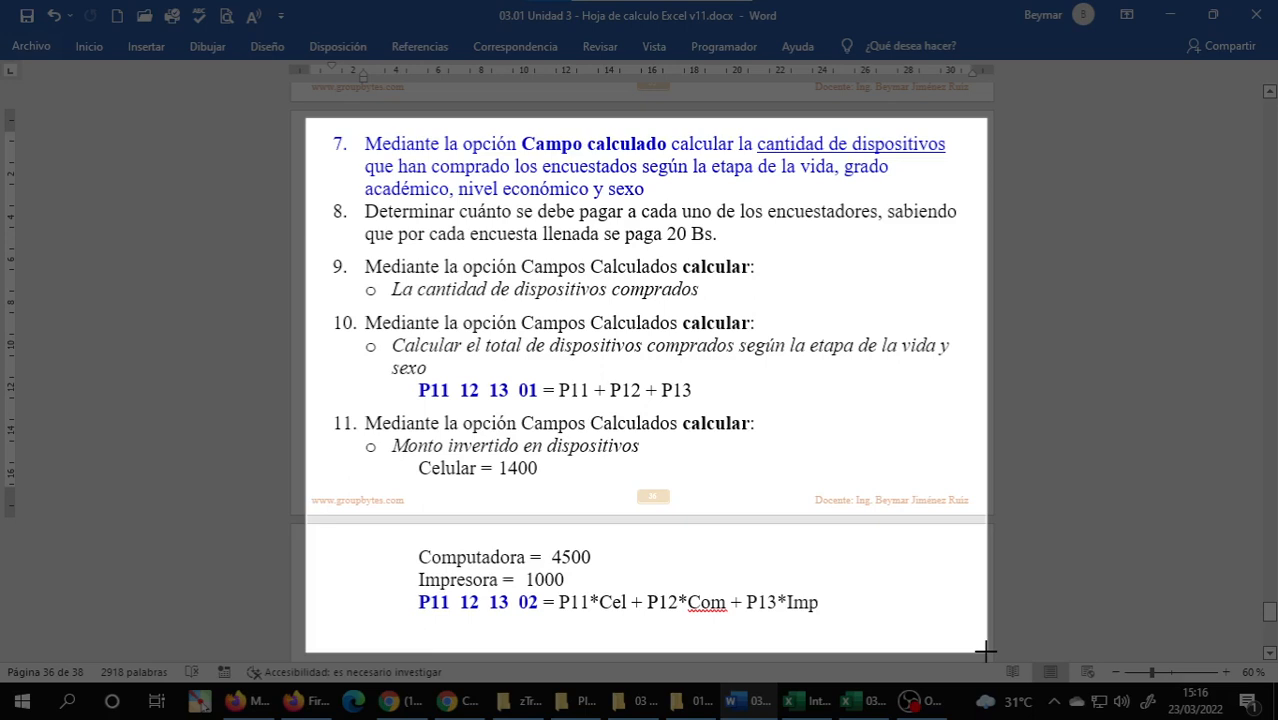
key("alt+Tab")
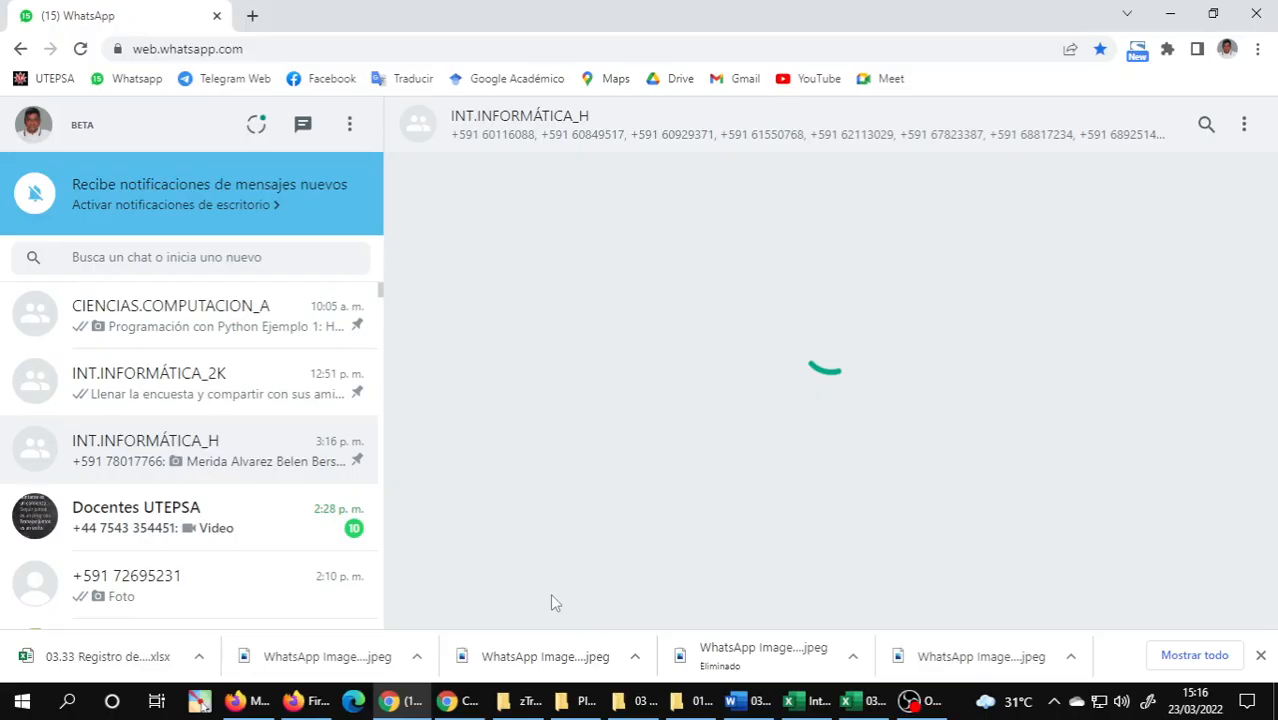
key("ctrl+v")
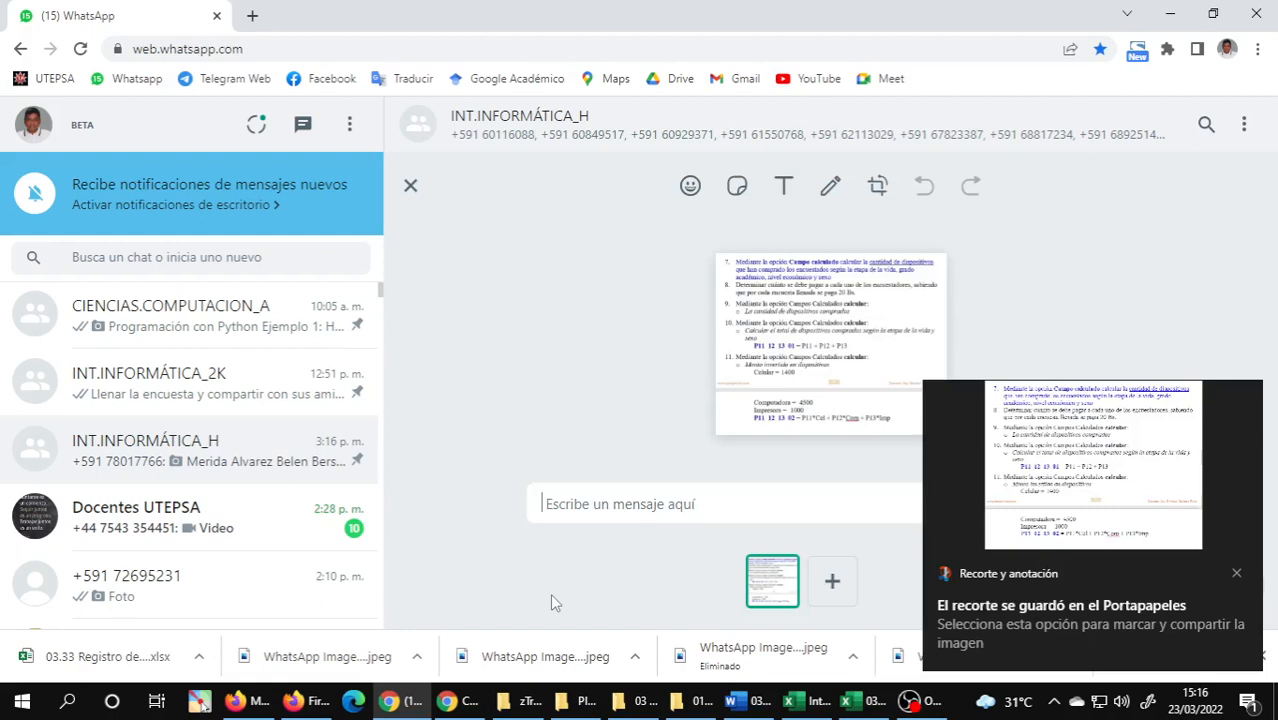
key("Return")
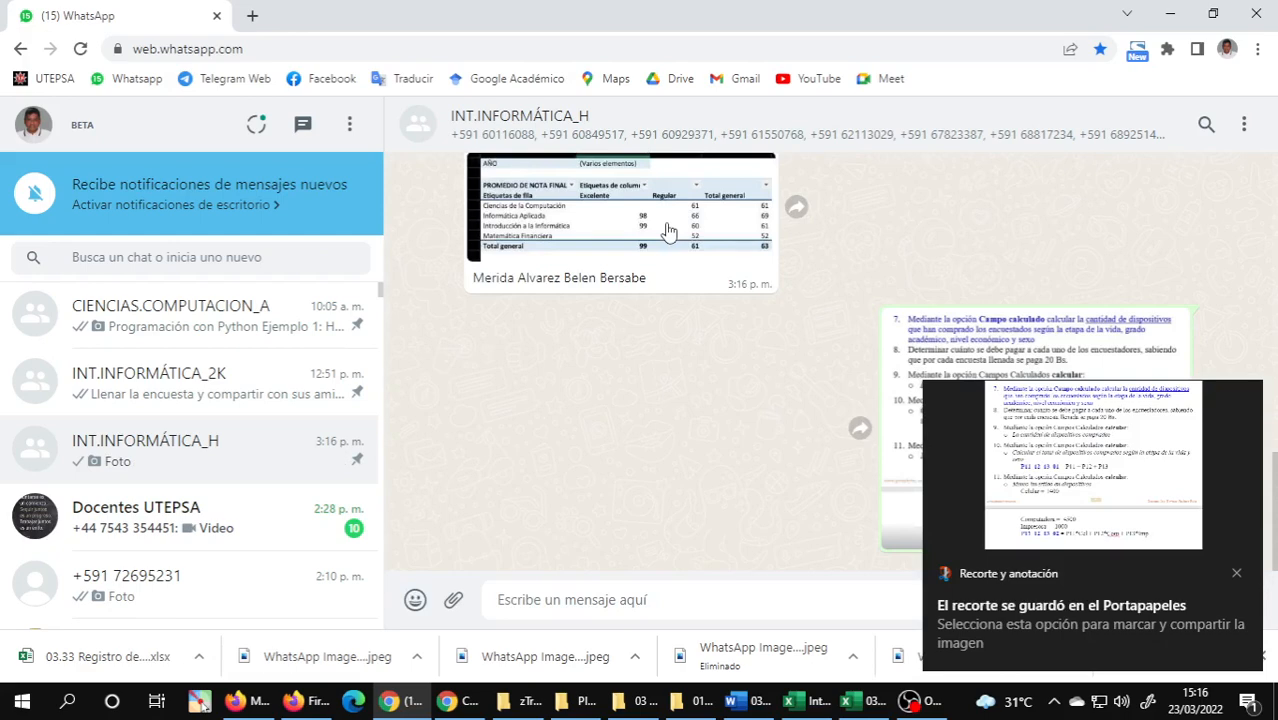
Check the submitted PivotTable image, record 20 in AB21 of the AST sheet, and reply "registrado" in the WhatsApp group.
left_click(668, 231)
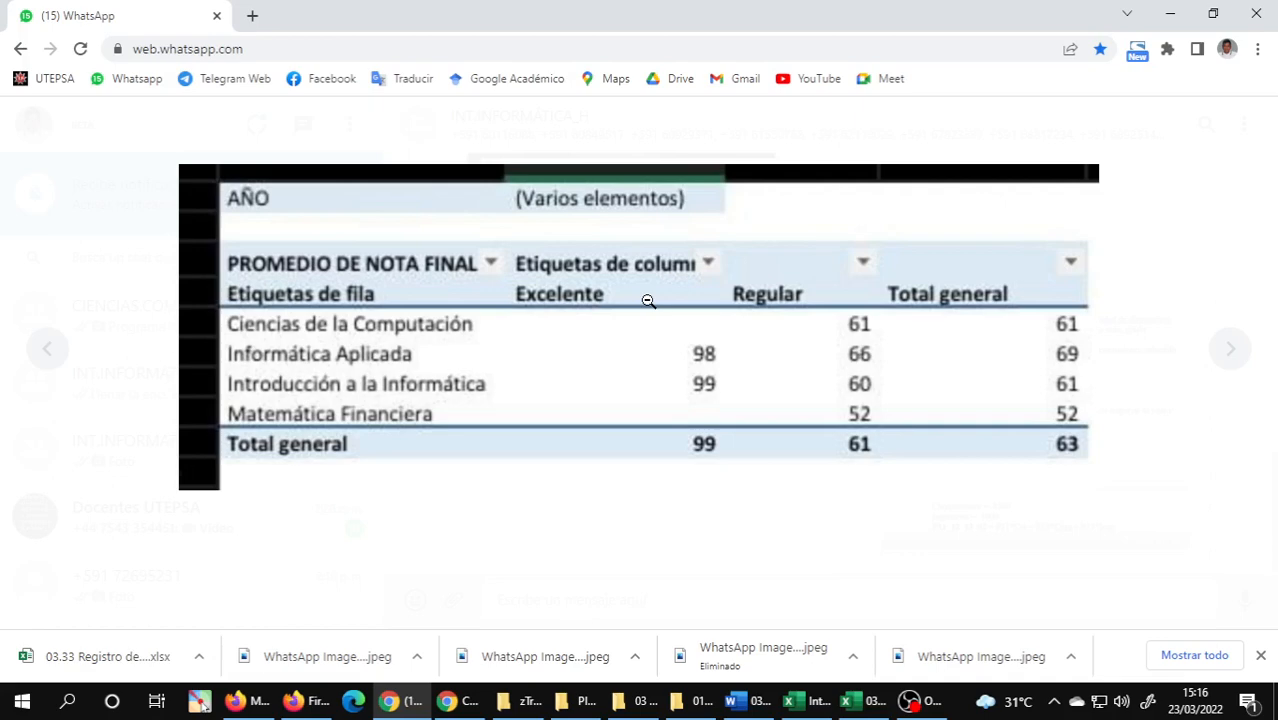
key("alt+Tab")
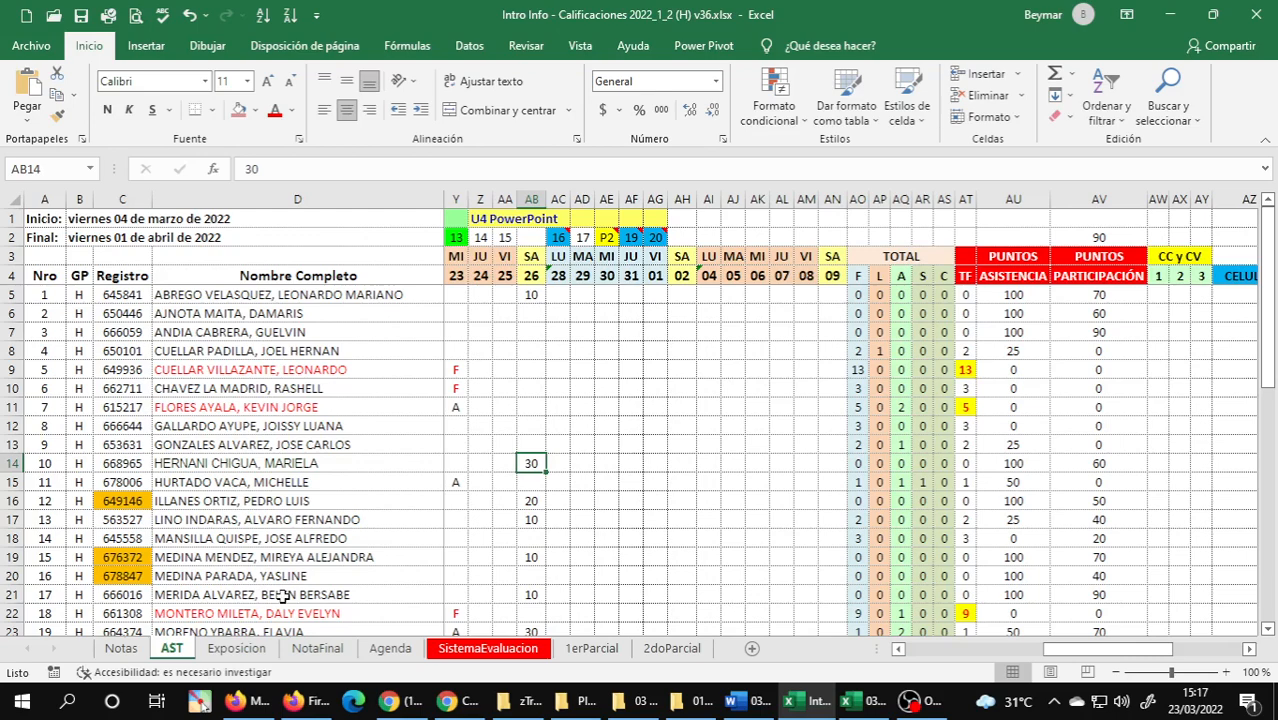
key("alt+Tab")
type("o")
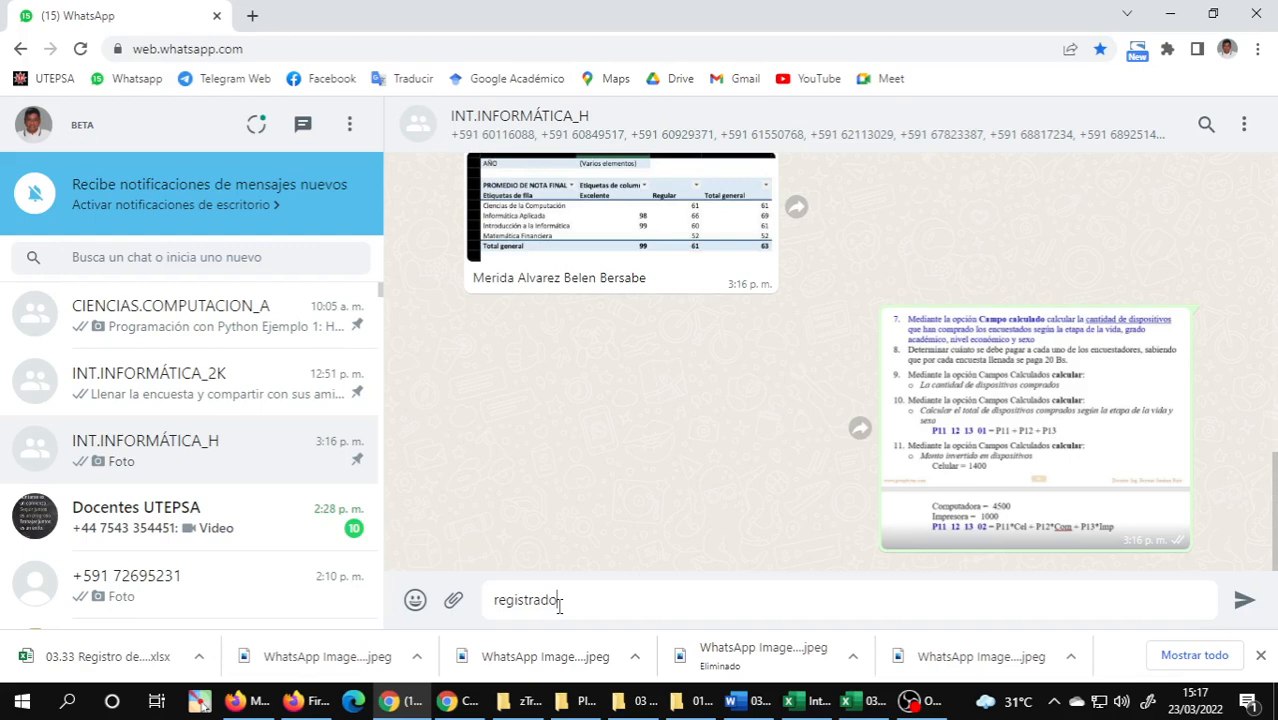
Return to exercise 7 about the calculated field in the Word document and restore the full ribbon.
key("alt+Tab")
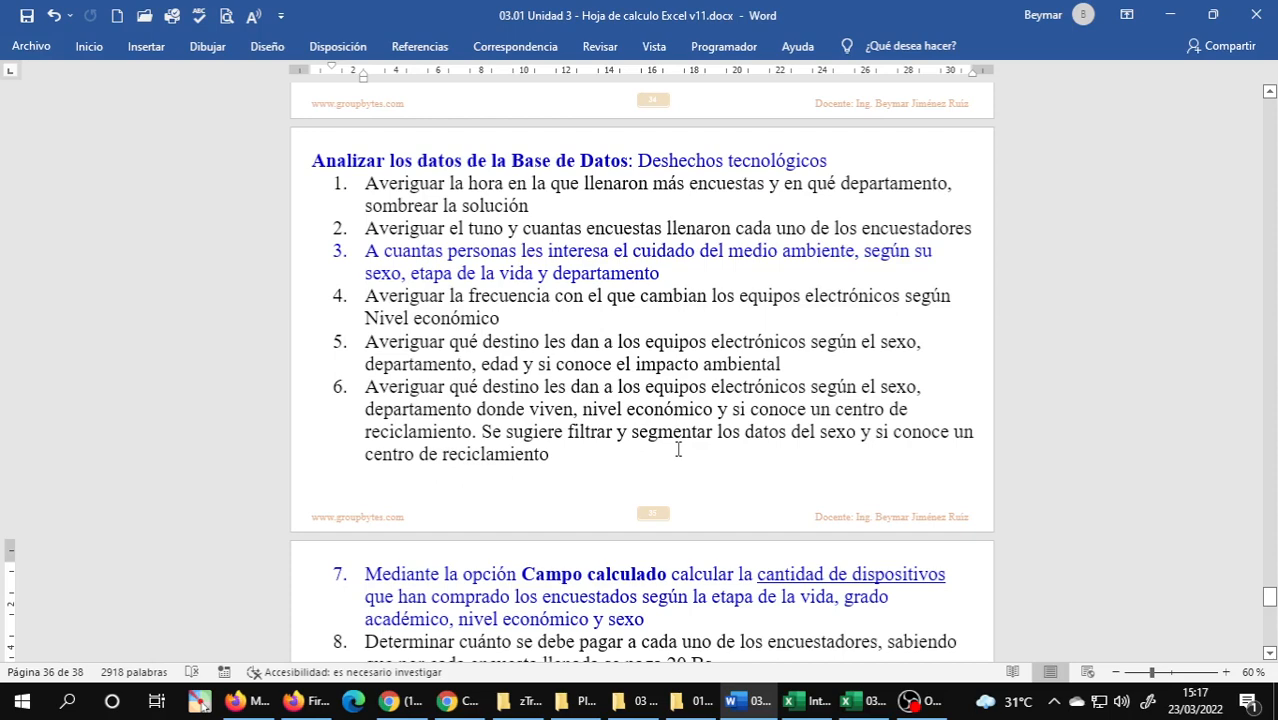
scroll(678, 449, "up", 2)
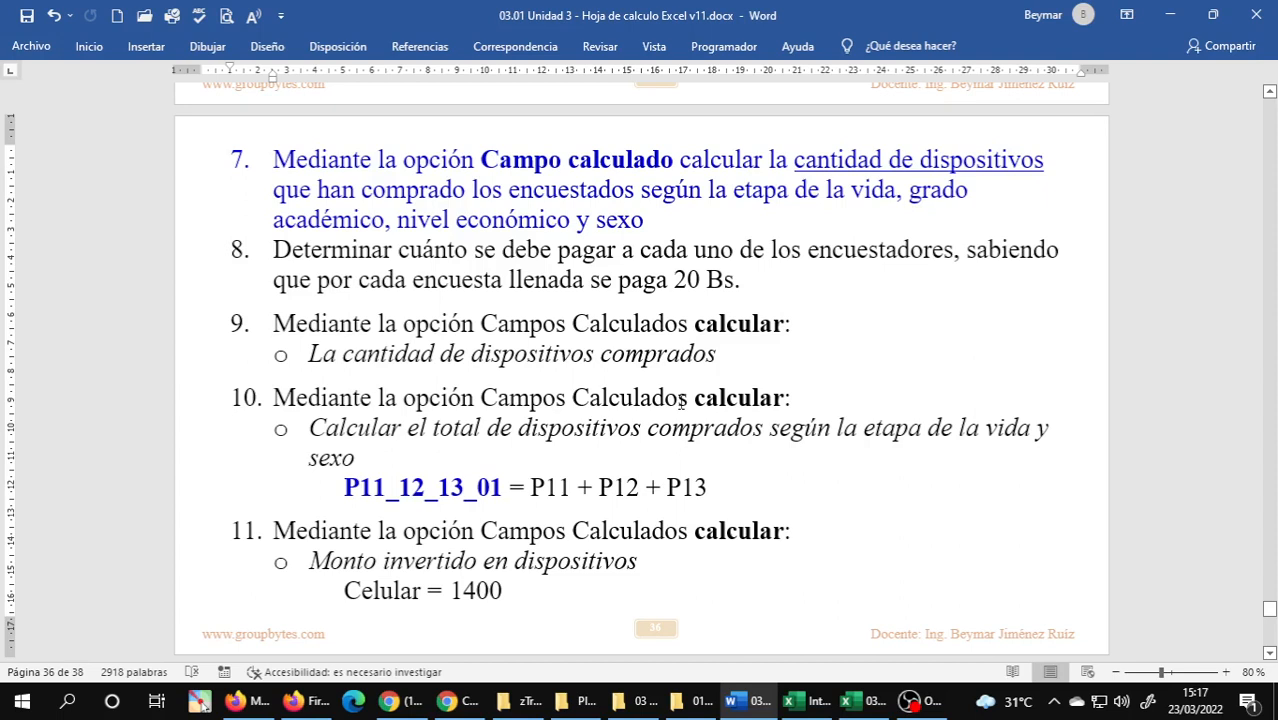
left_click(88, 47)
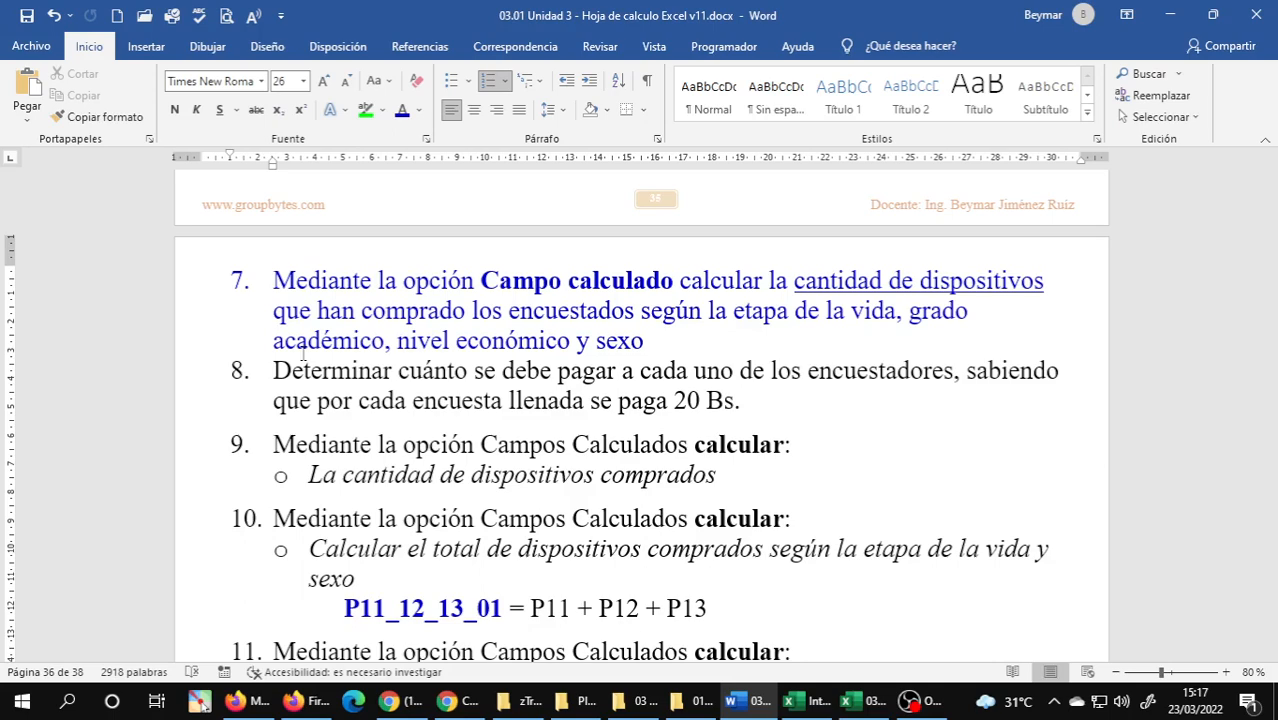
Record 30 in AB16 of the AST sheet for the submitted chart image and reply "registrado" in the WhatsApp group.
key("alt+Tab")
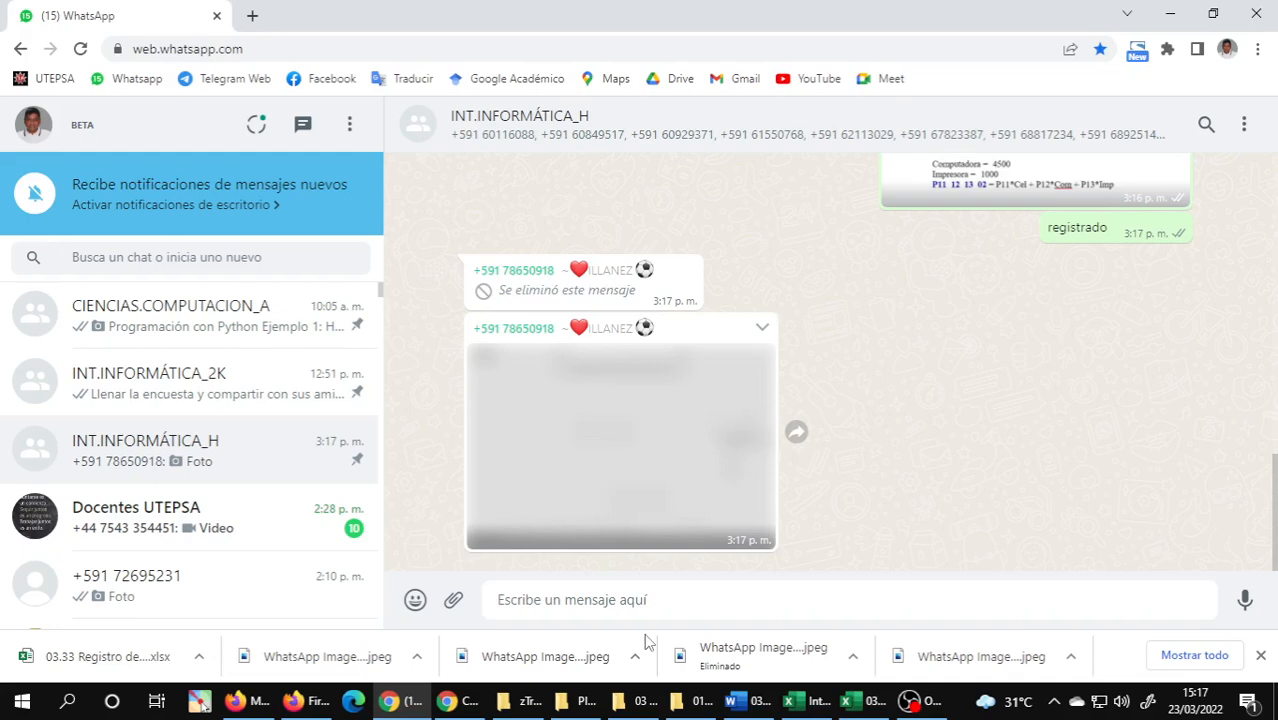
key("alt+Tab")
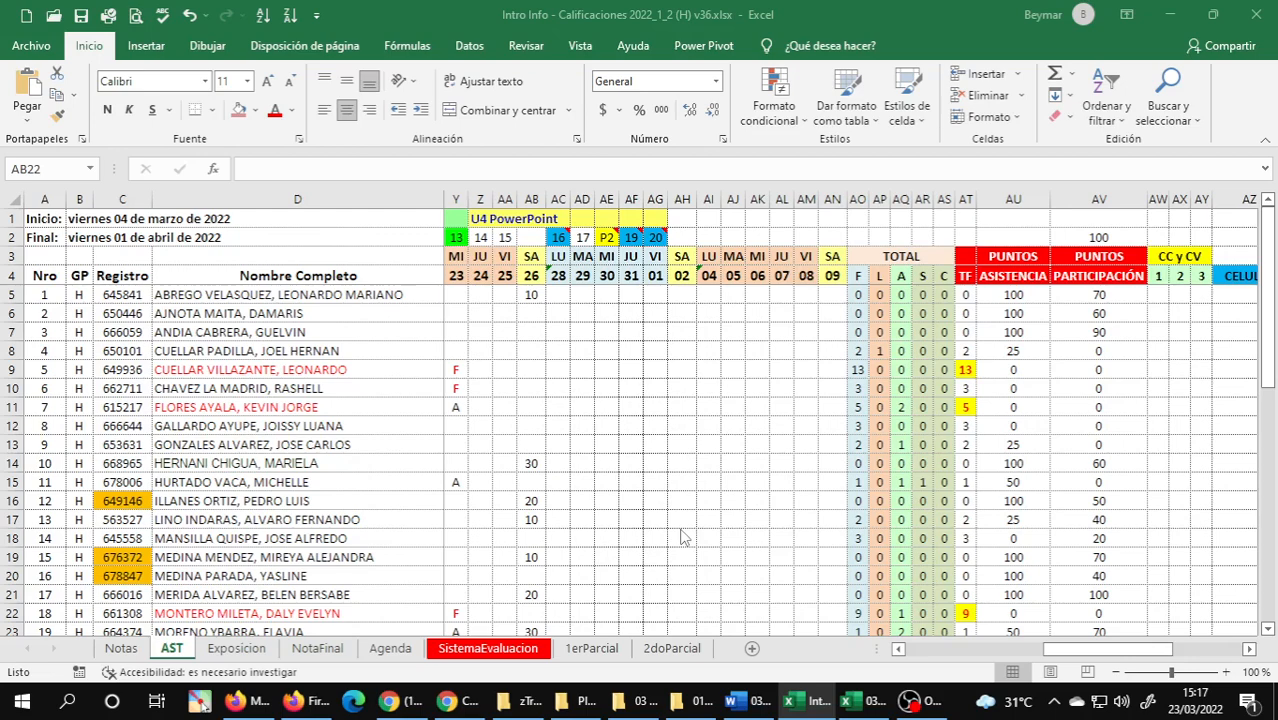
left_click(531, 501)
type("30")
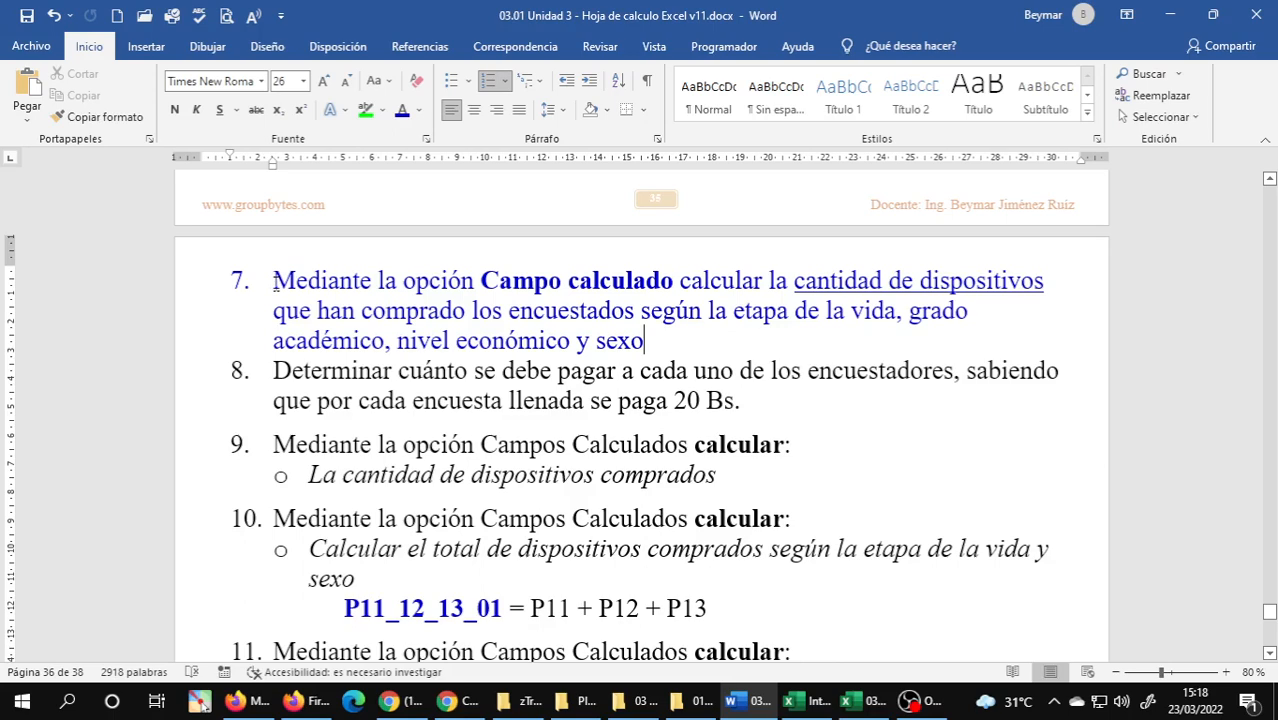
key("alt+Tab")
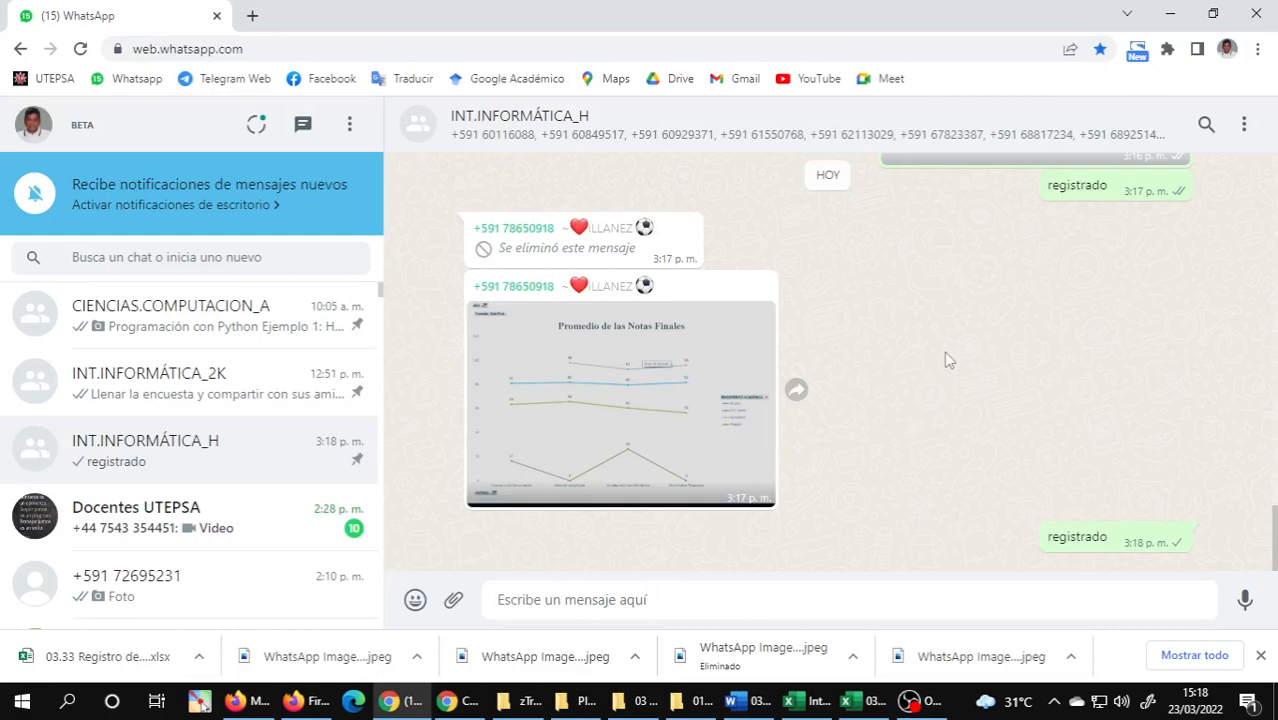
Switch to the 03.41 Desechos tecnologicos workbook, examine the survey variables on PreguntasEncuesta, and open the DatosEncuesta sheet.
key("alt+Tab")
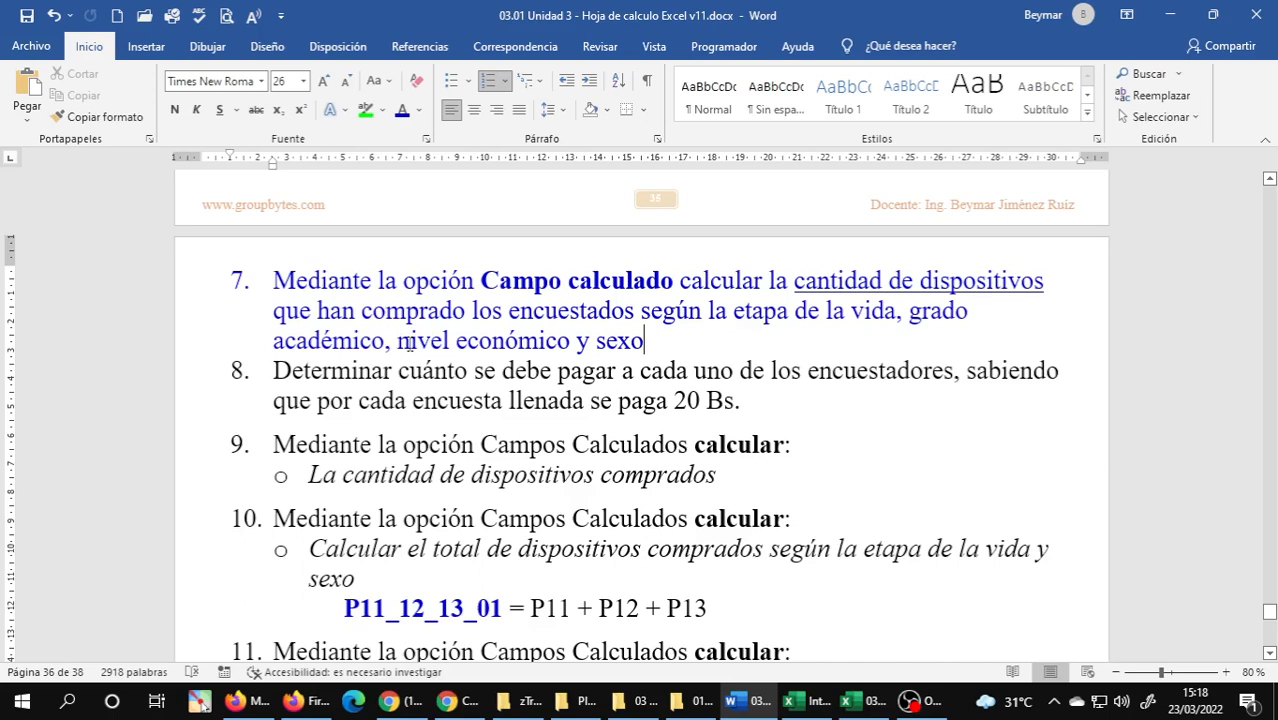
key("alt+Tab")
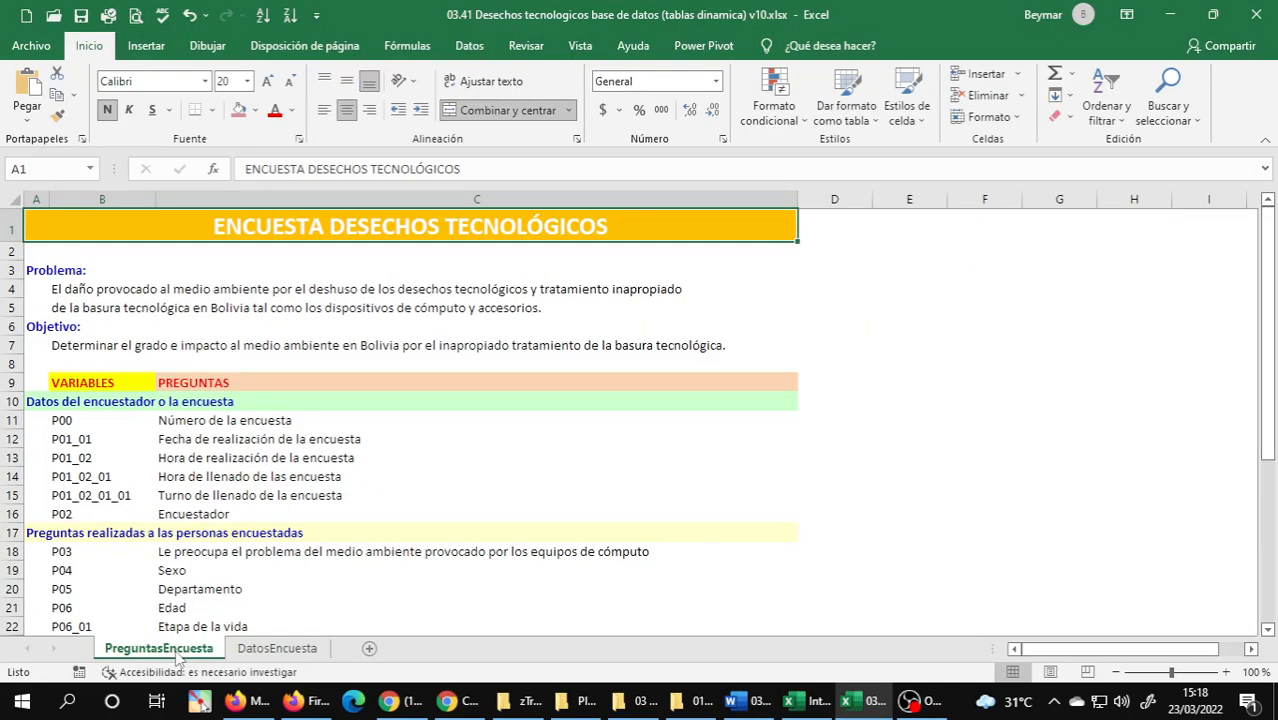
scroll(153, 500, "down", 2)
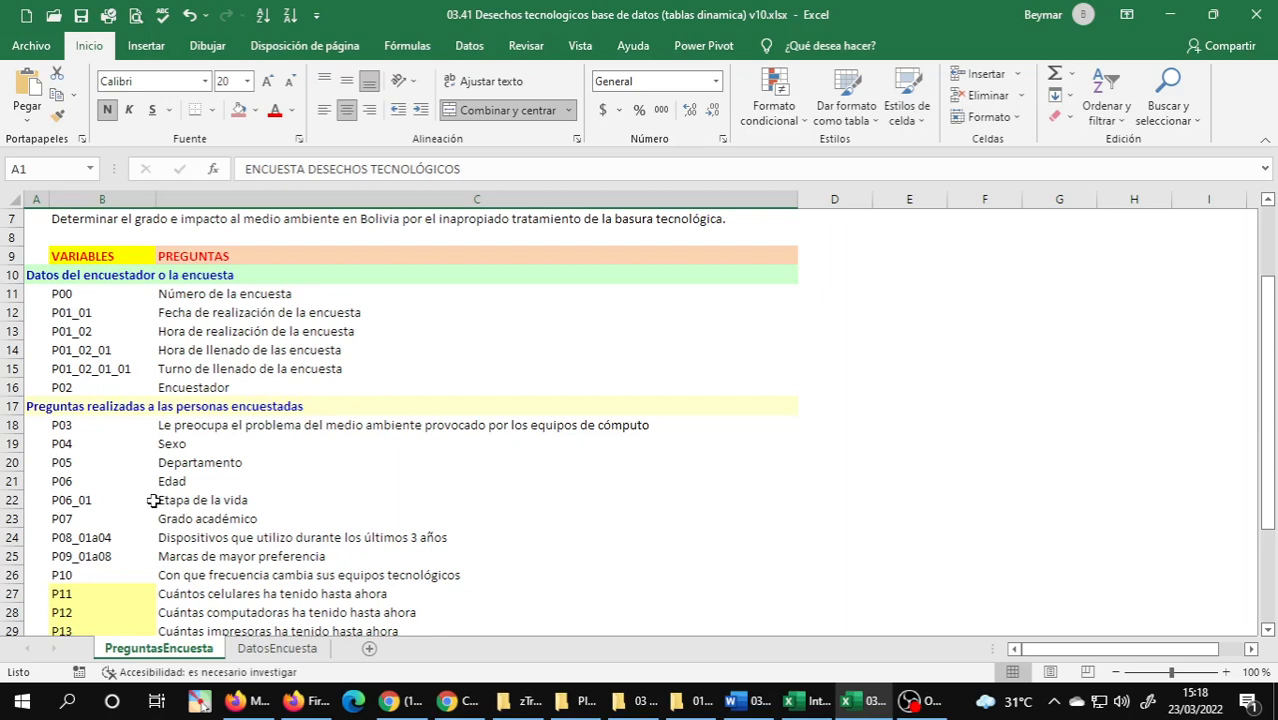
left_click_drag(100, 293, 67, 593)
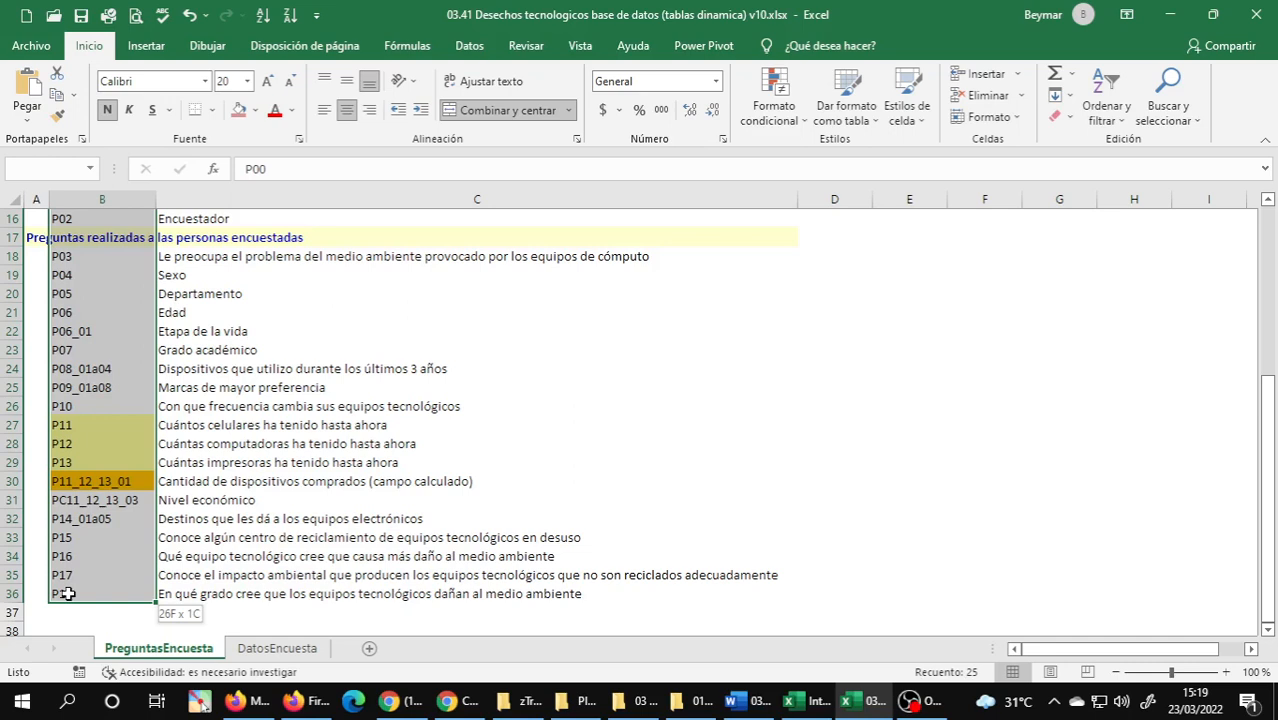
left_click(277, 648)
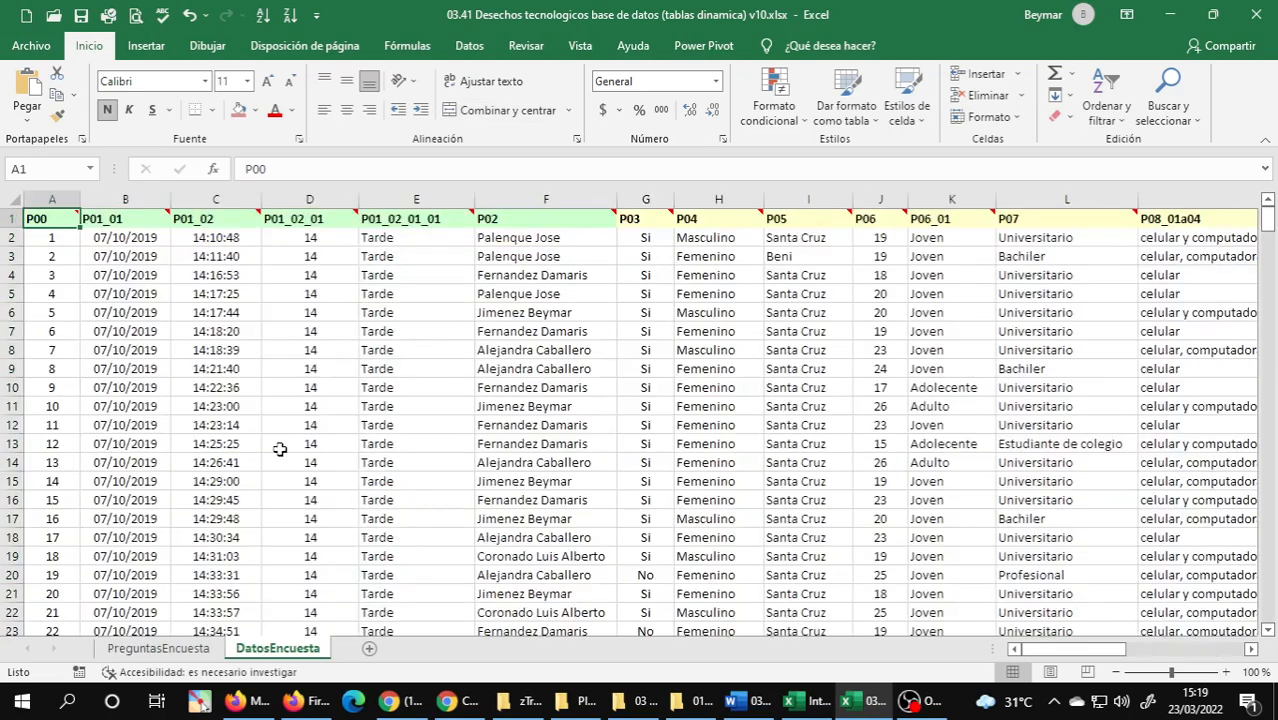
Examine the survey records on DatosEncuesta down to the last row, and review the pollster and respondent column headers.
left_click(98, 220)
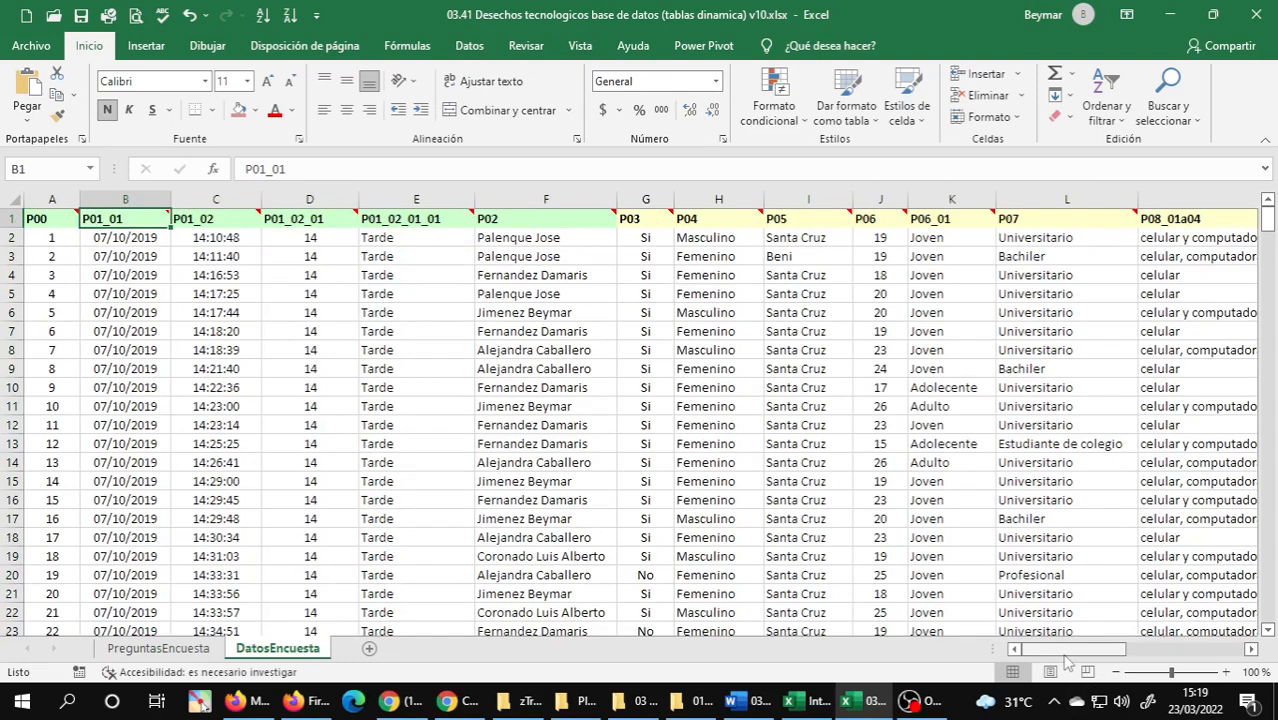
left_click_drag(1066, 662, 1000, 660)
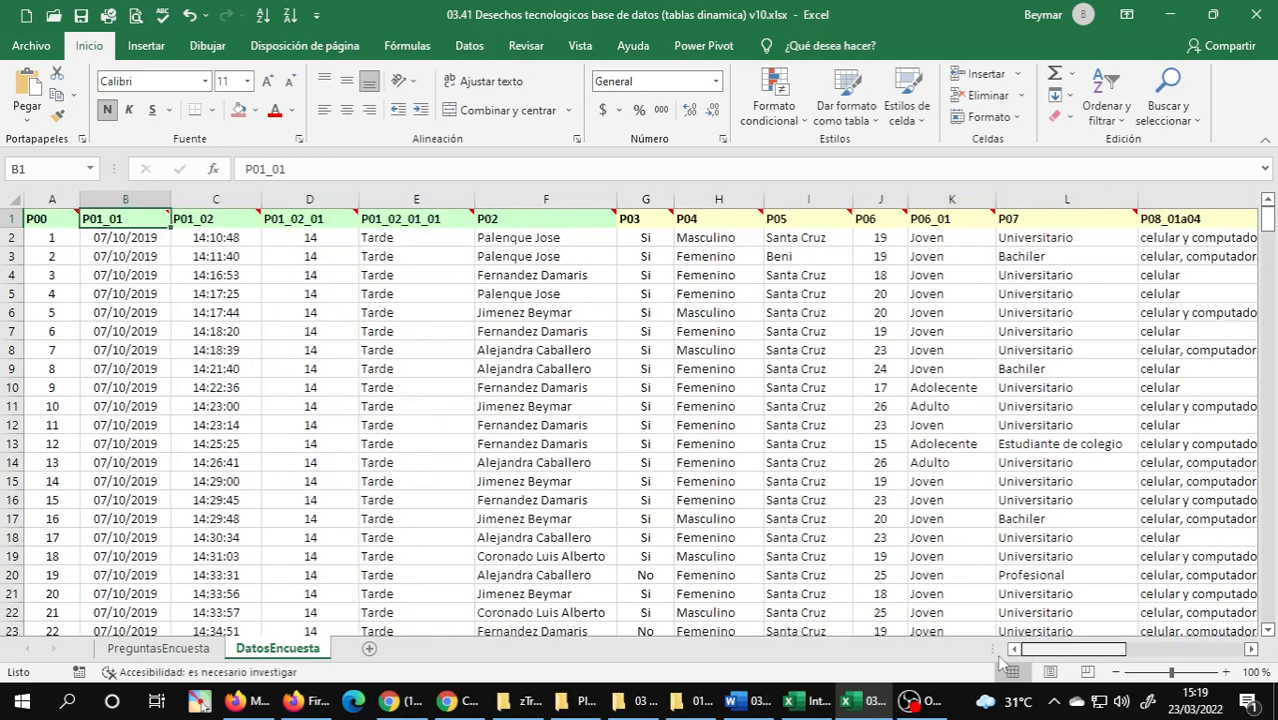
key("ctrl+Down")
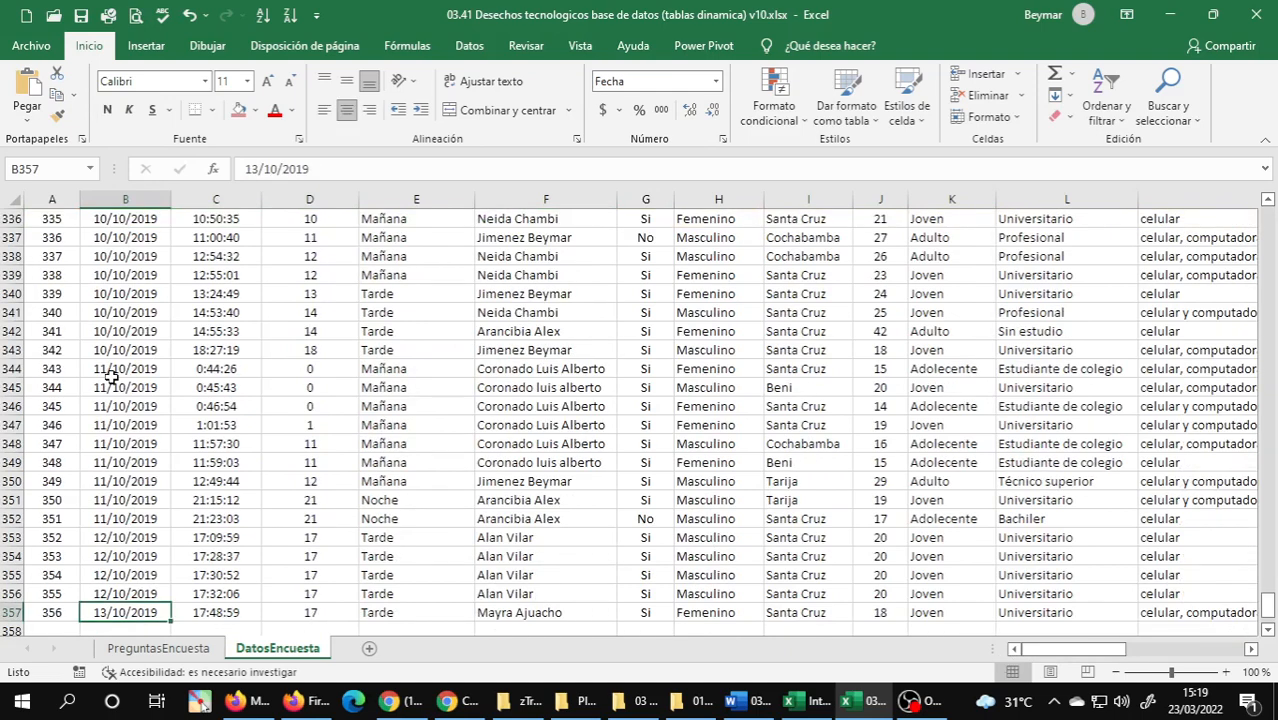
scroll(112, 372, "down", 3)
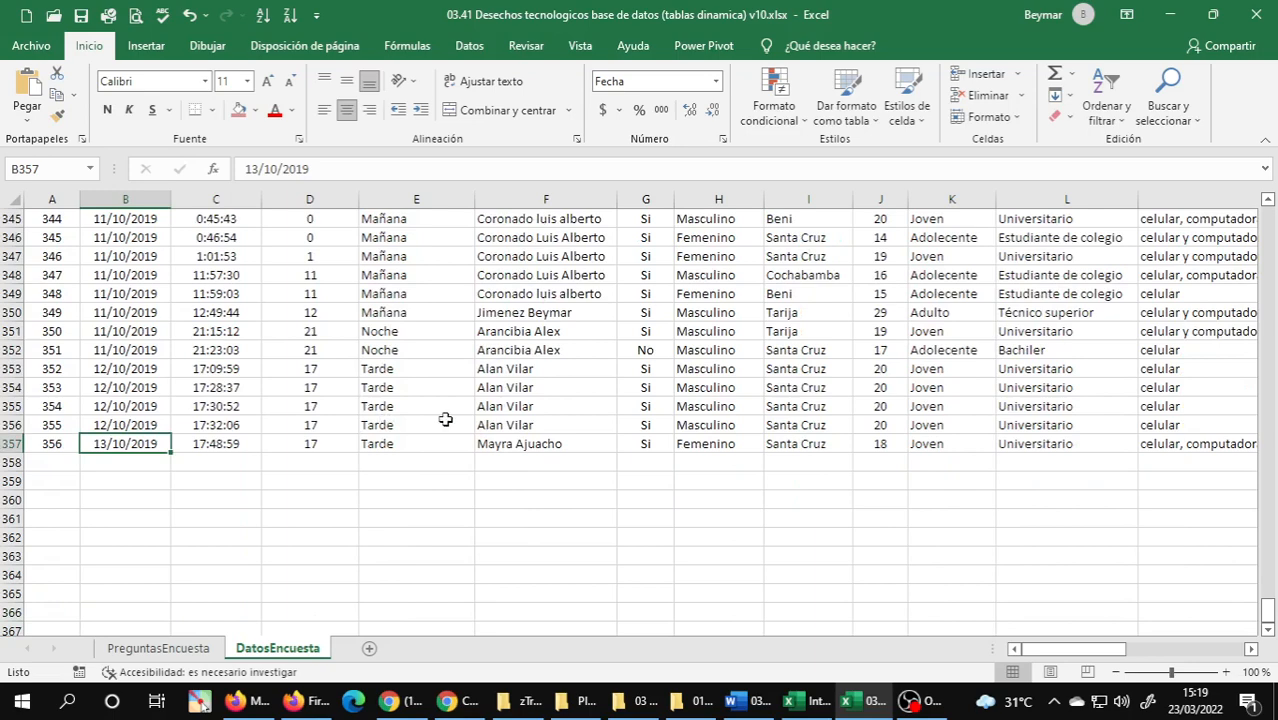
scroll(445, 419, "up", 8)
left_click(551, 425)
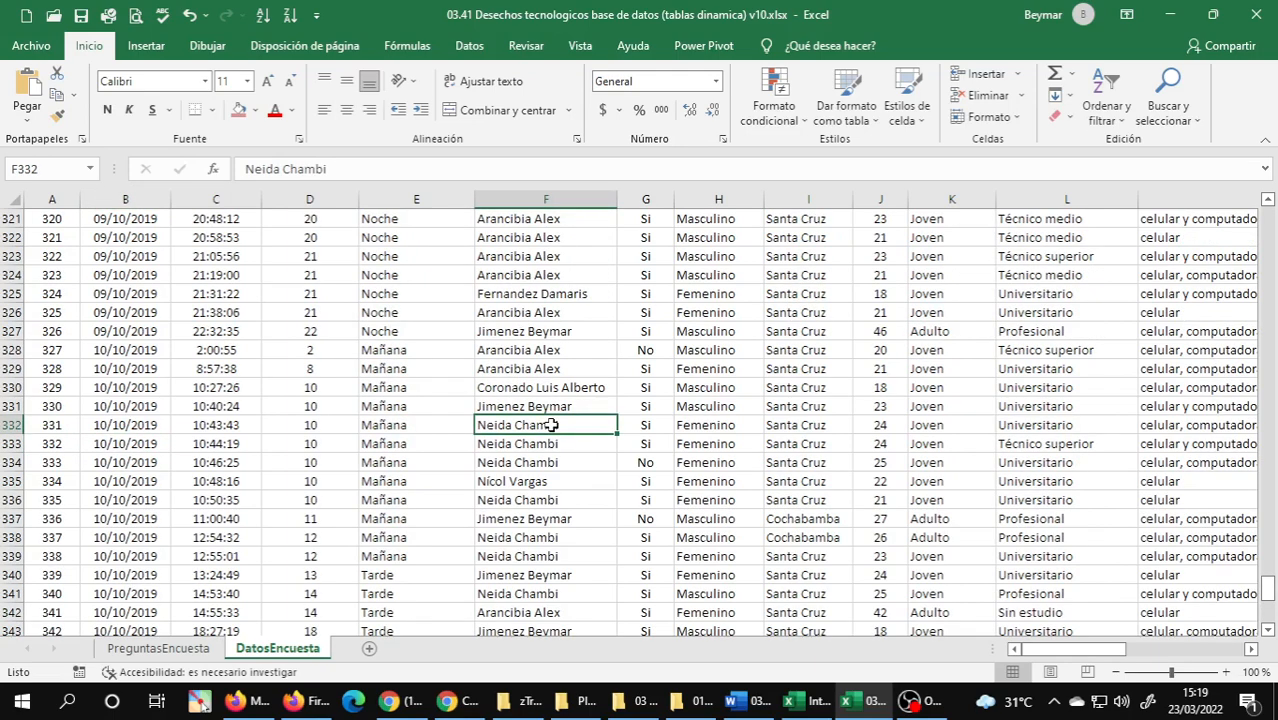
key("ctrl+Home")
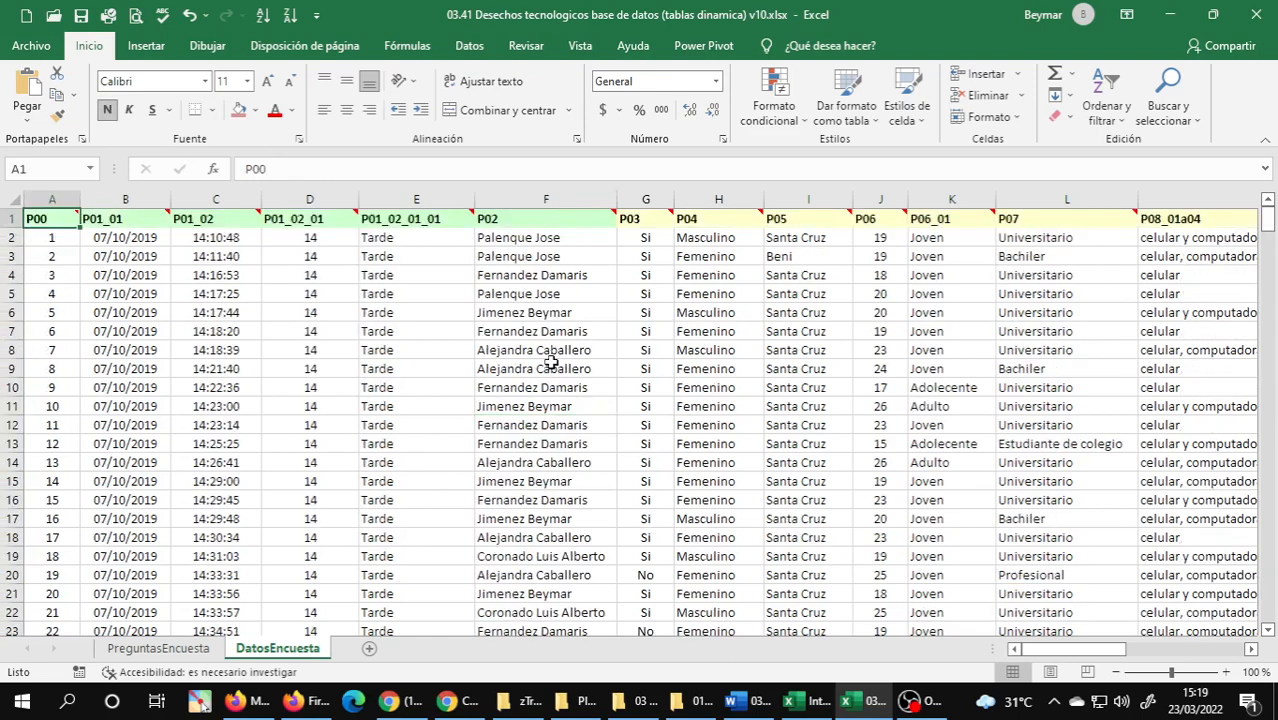
left_click(574, 213)
left_click_drag(574, 213, 87, 213)
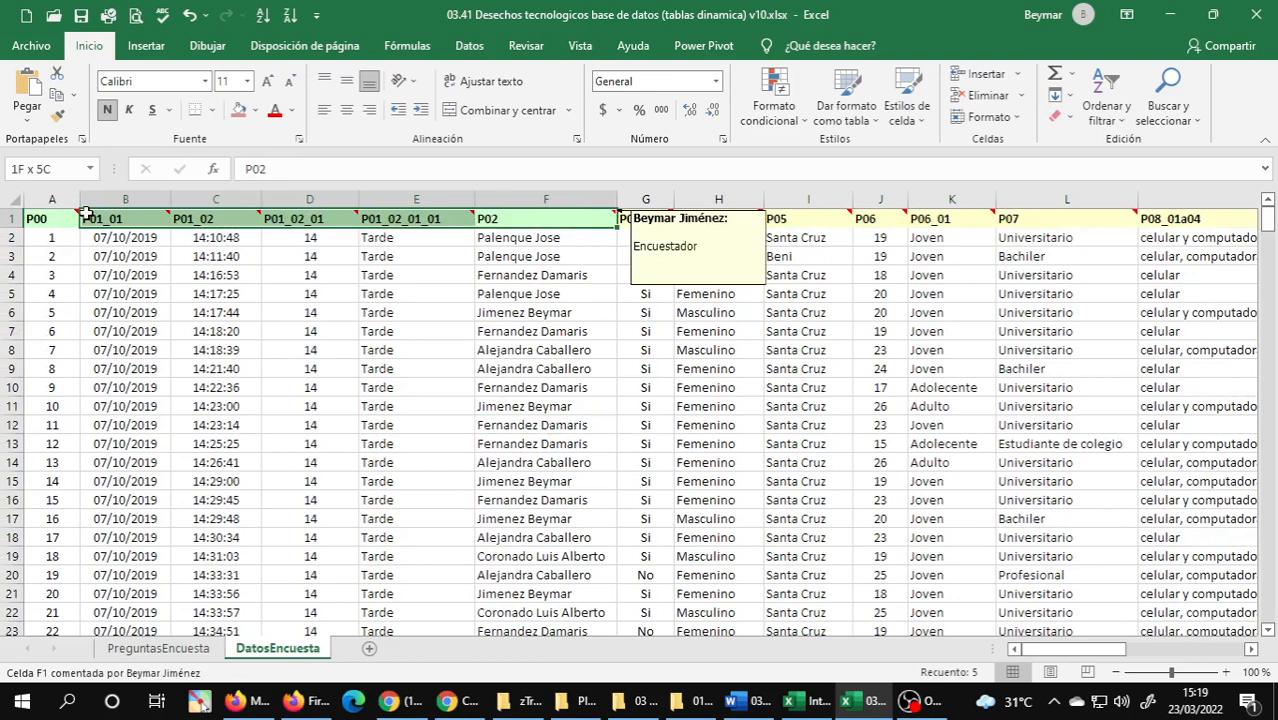
left_click_drag(630, 218, 1168, 218)
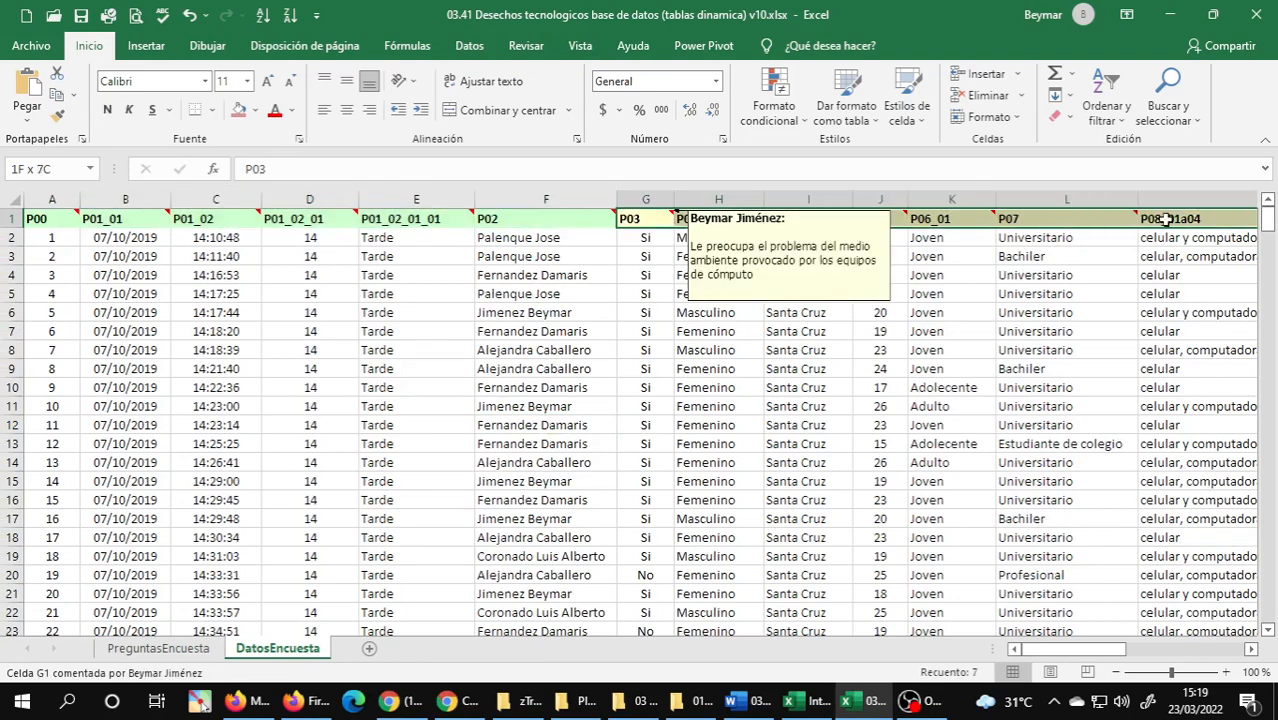
key("ctrl+Home")
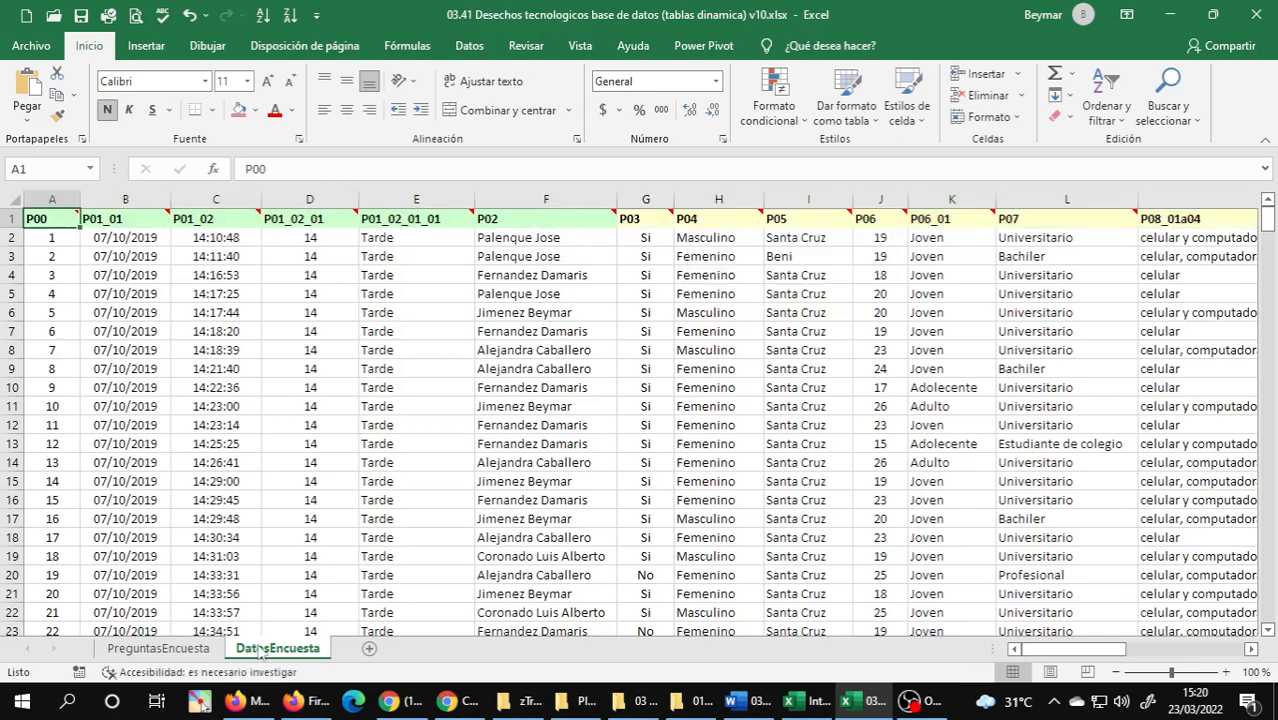
Examine the survey's problem, objective and variable list on the PreguntasEncuesta sheet.
left_click(203, 652)
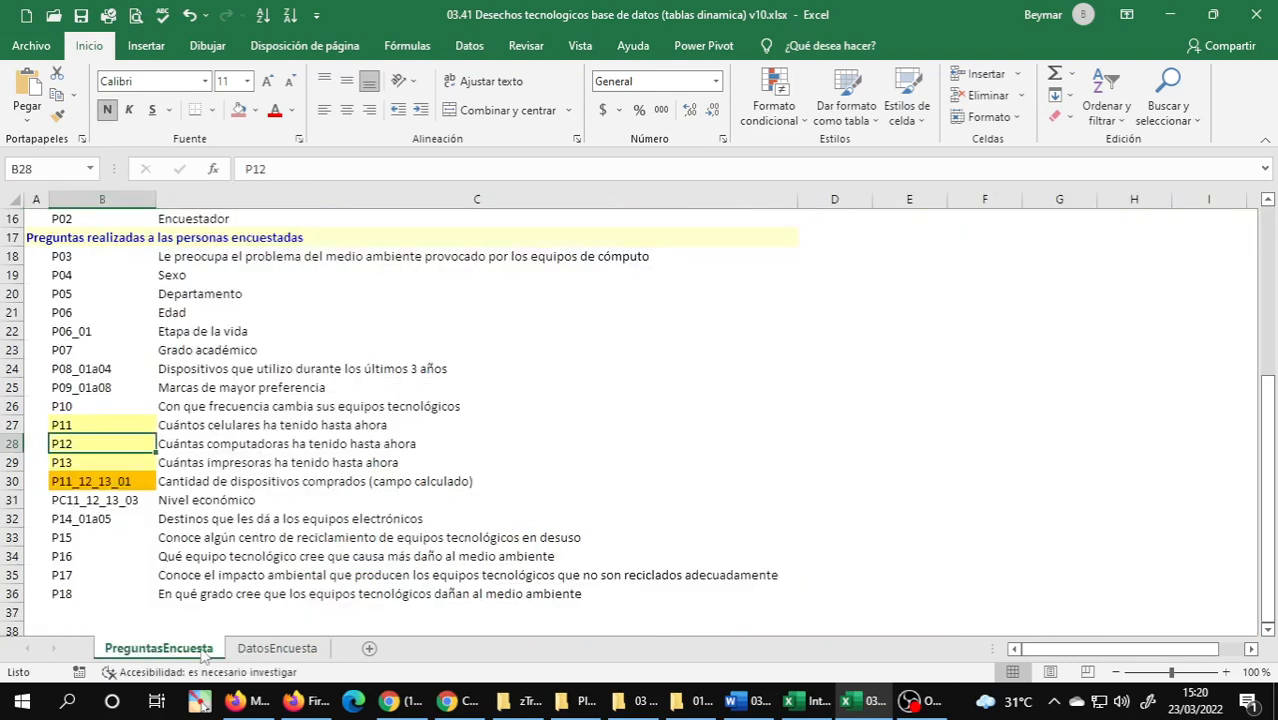
scroll(175, 247, "up", 5)
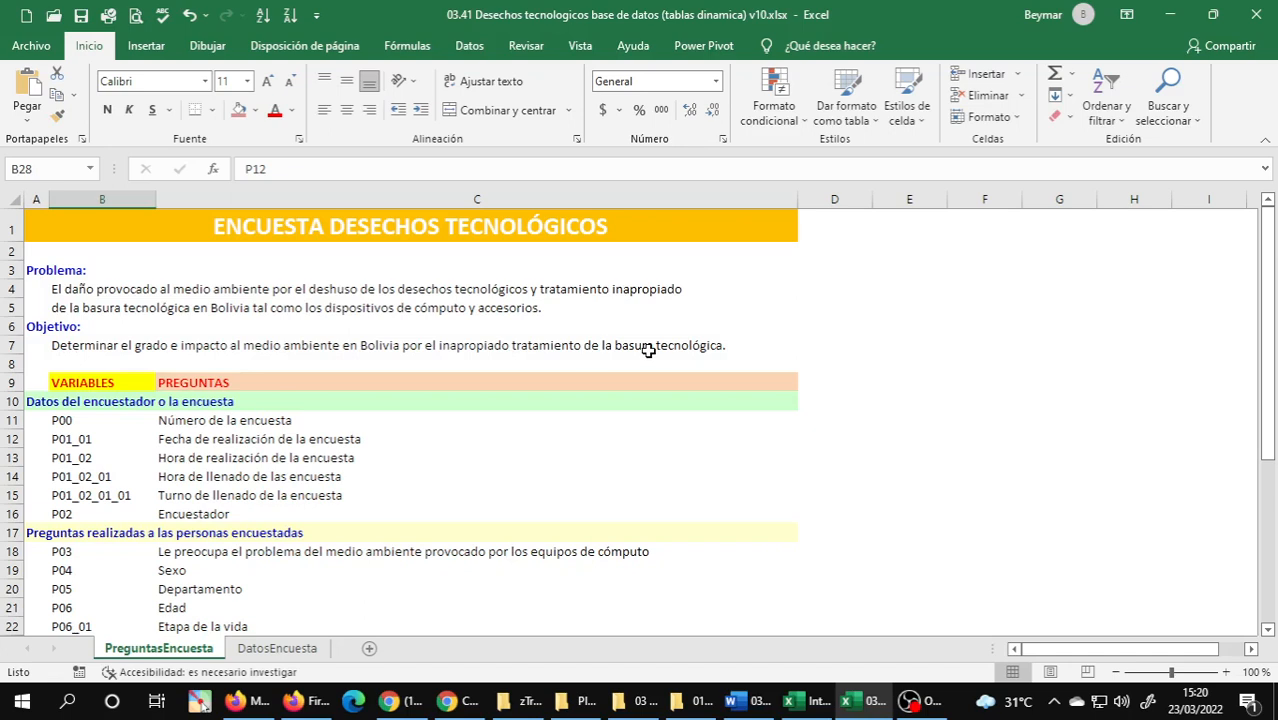
scroll(165, 401, "down", 1)
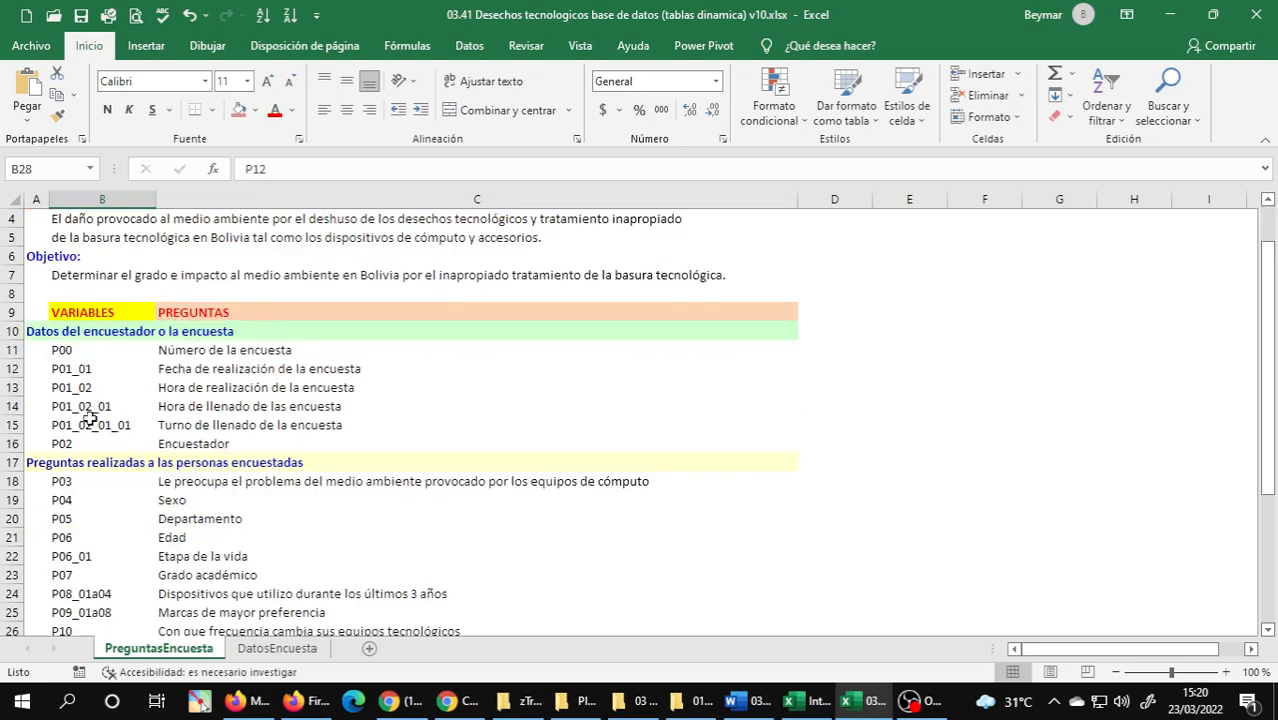
left_click(200, 425)
scroll(205, 430, "down", 2)
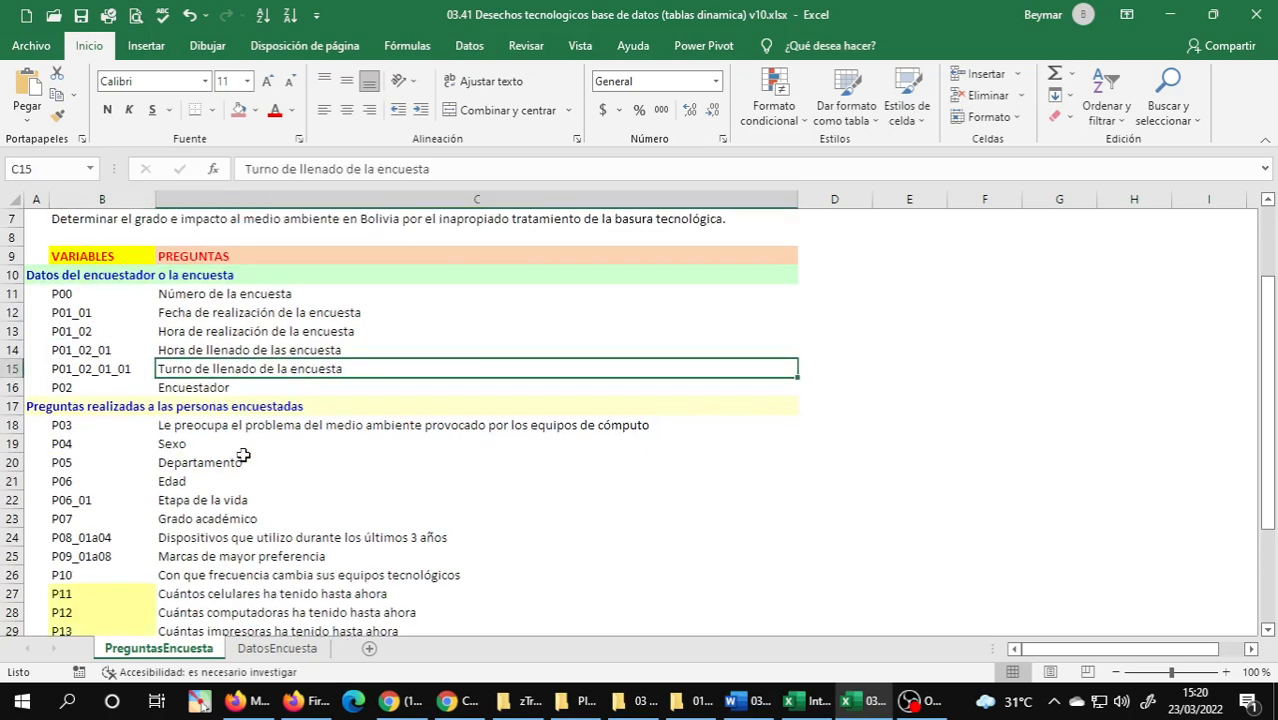
left_click(221, 447)
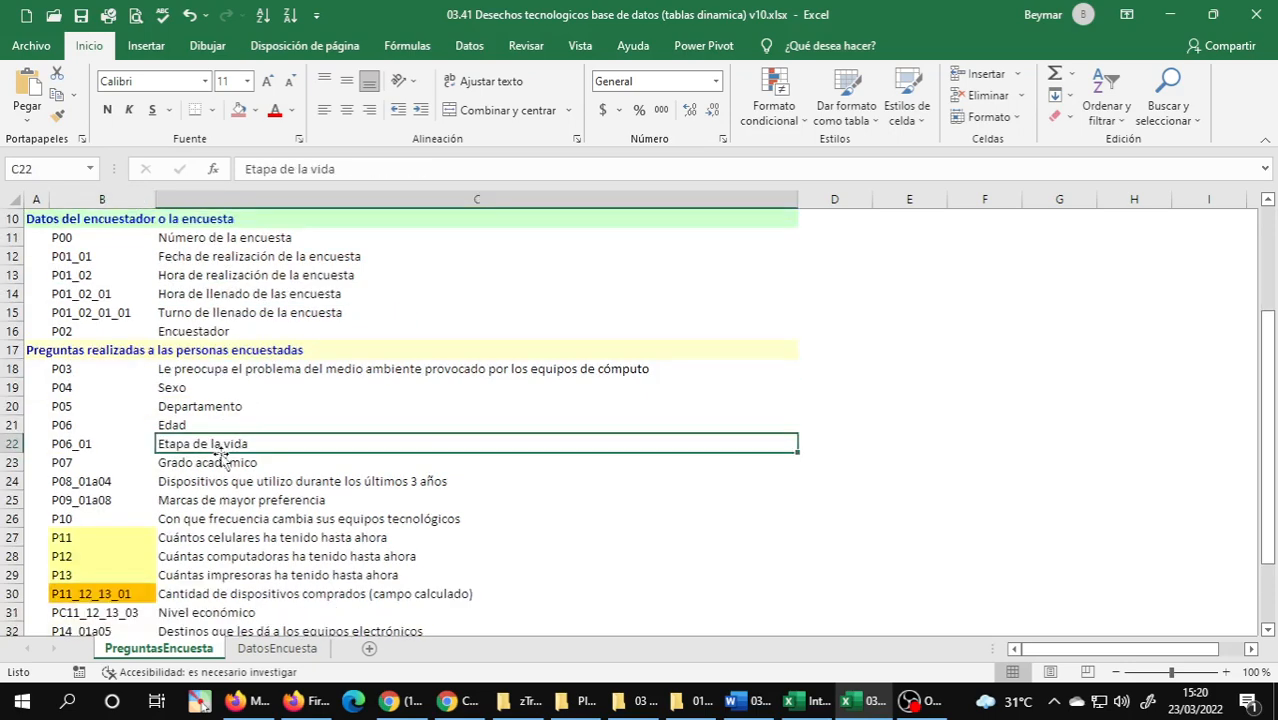
left_click(258, 514)
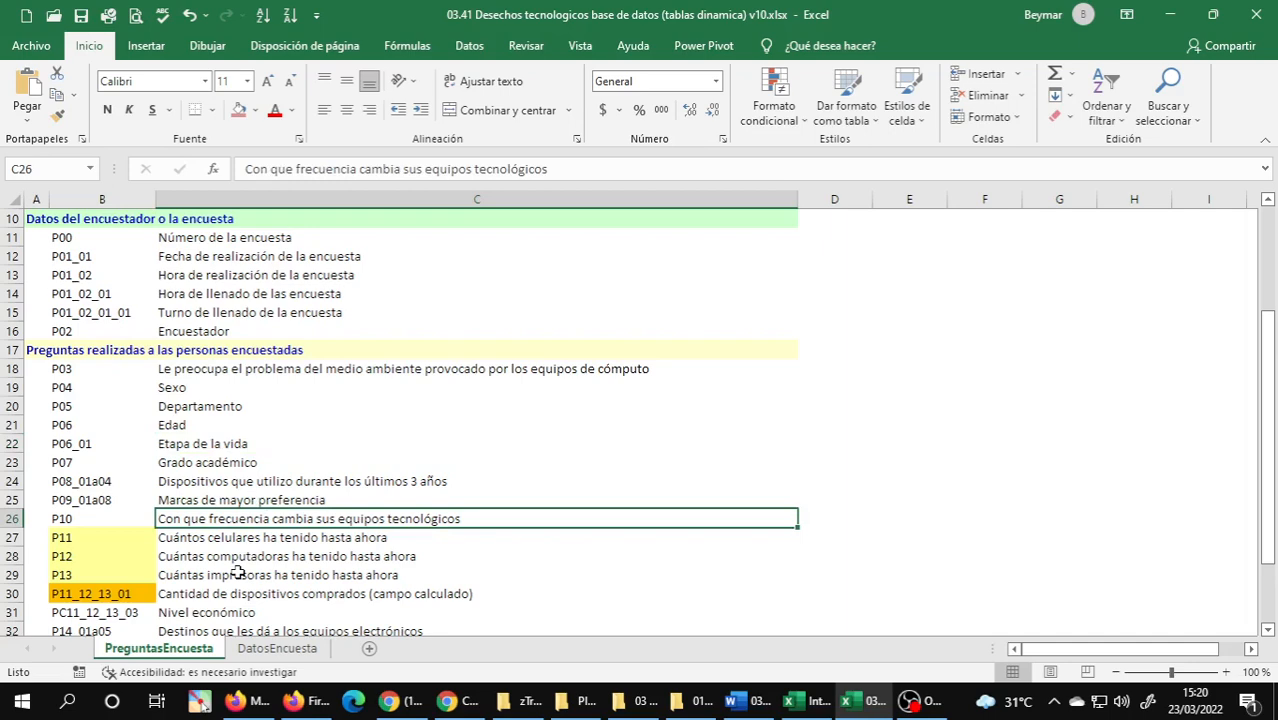
Check exercise 7 in the Word document and select the variable code for Etapa de la vida on PreguntasEncuesta.
key("alt+Tab")
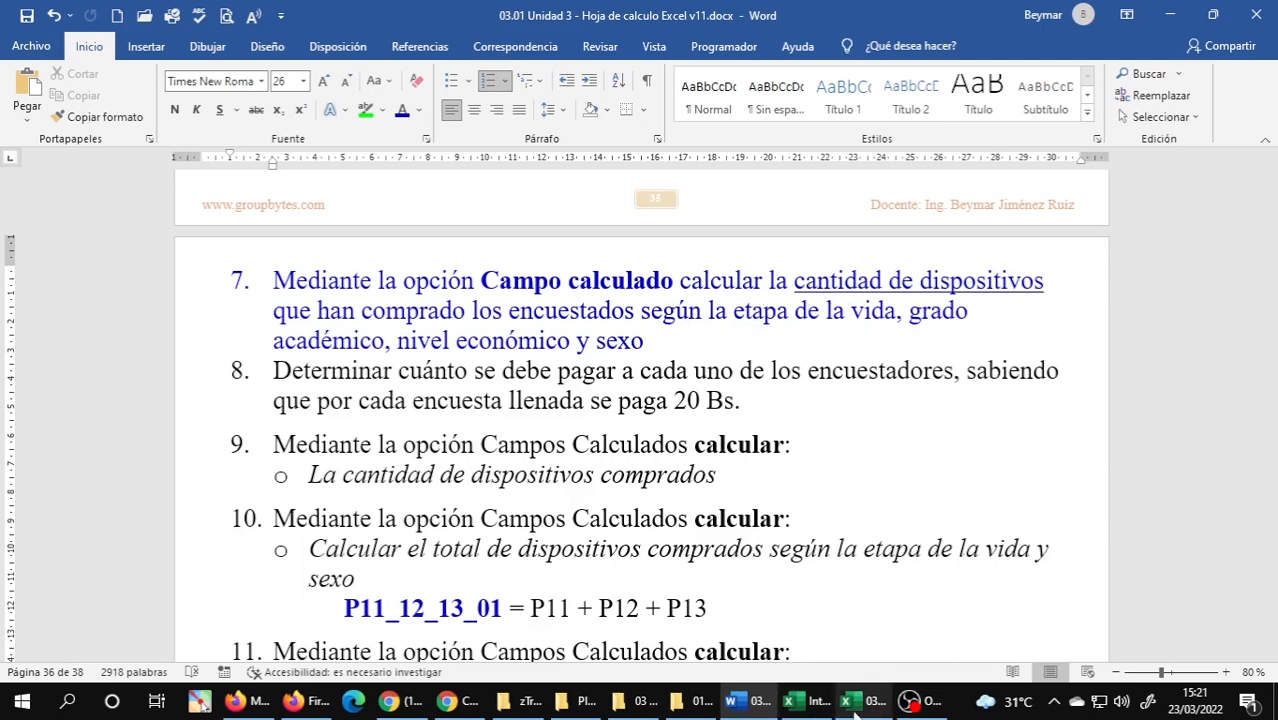
left_click(862, 625)
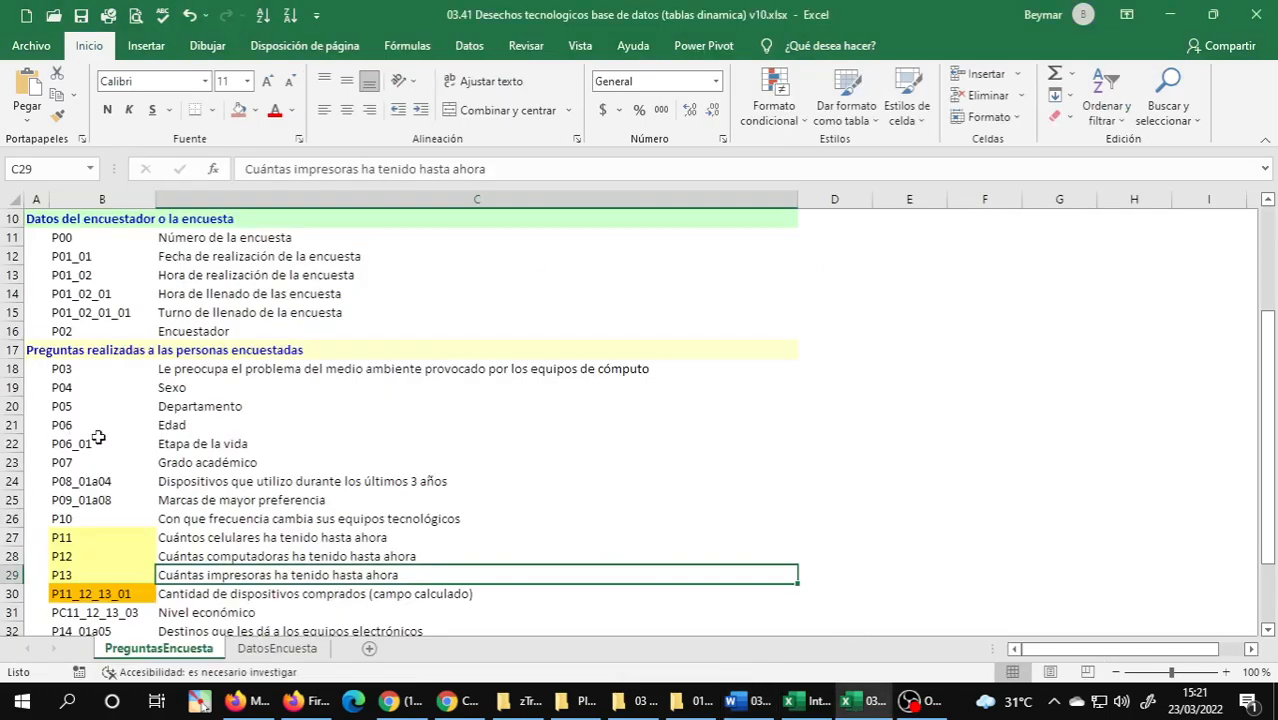
left_click(178, 443)
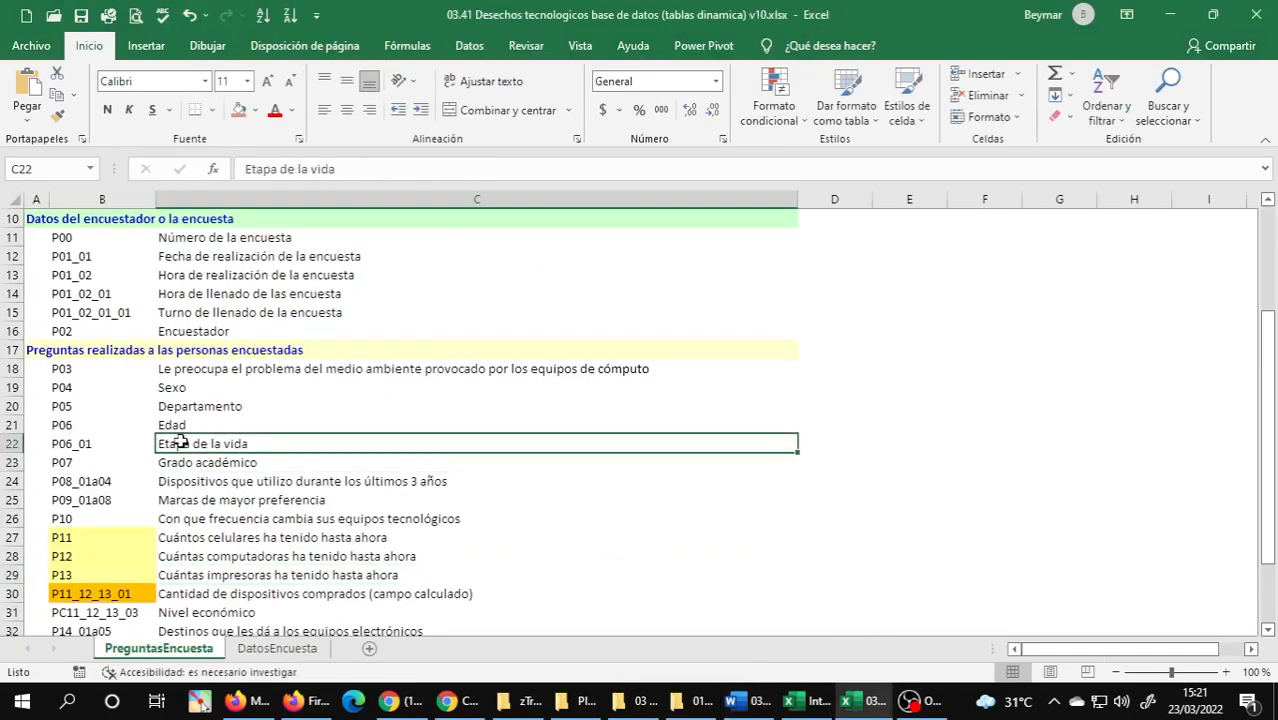
left_click(66, 444)
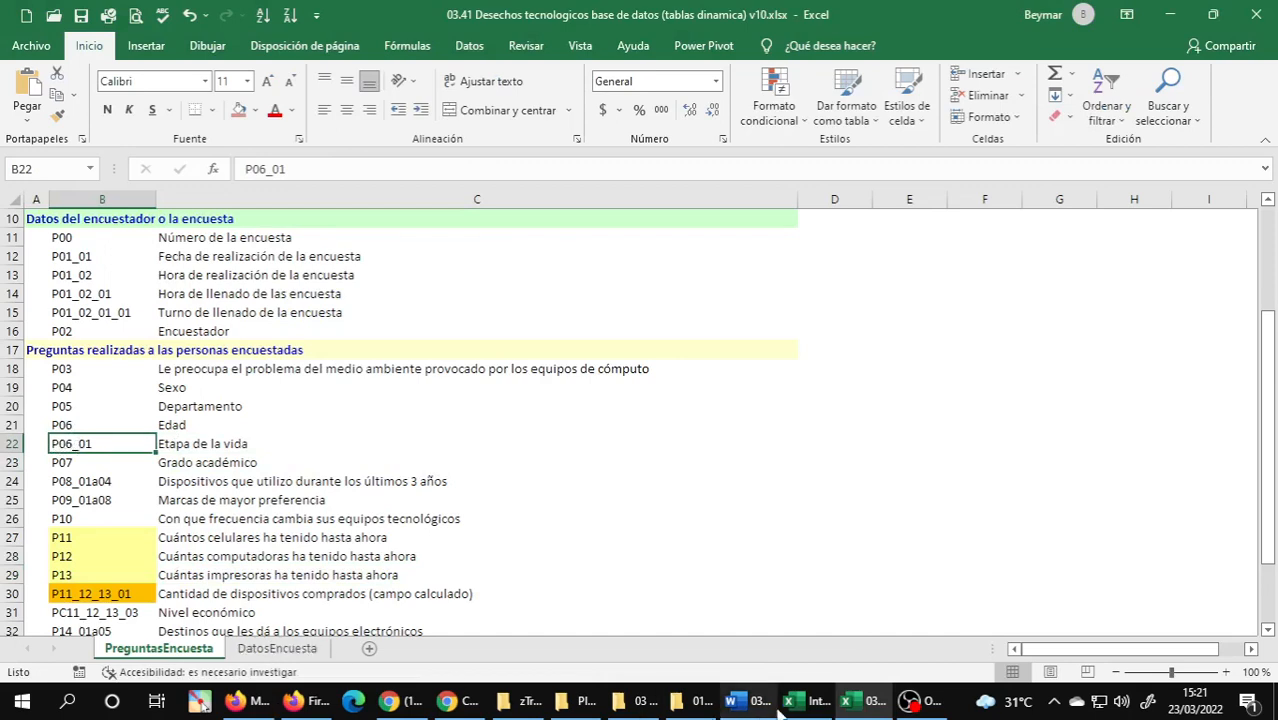
left_click(146, 47)
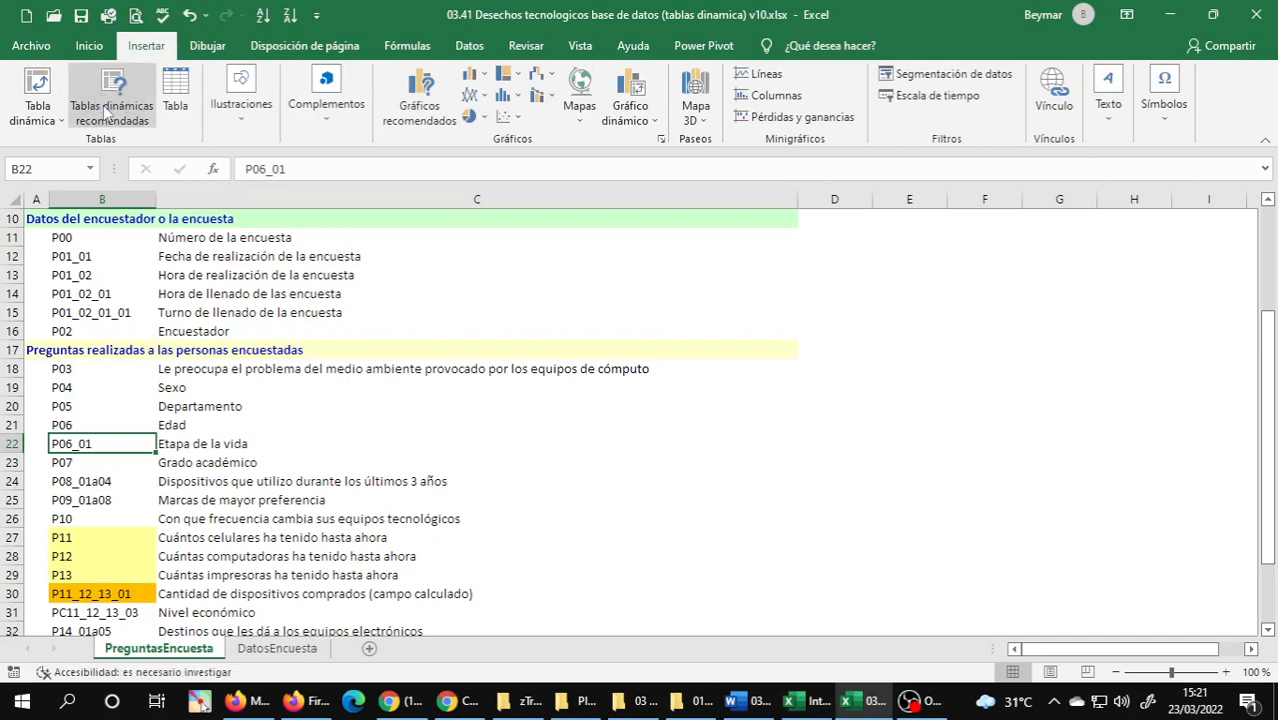
left_click(108, 112)
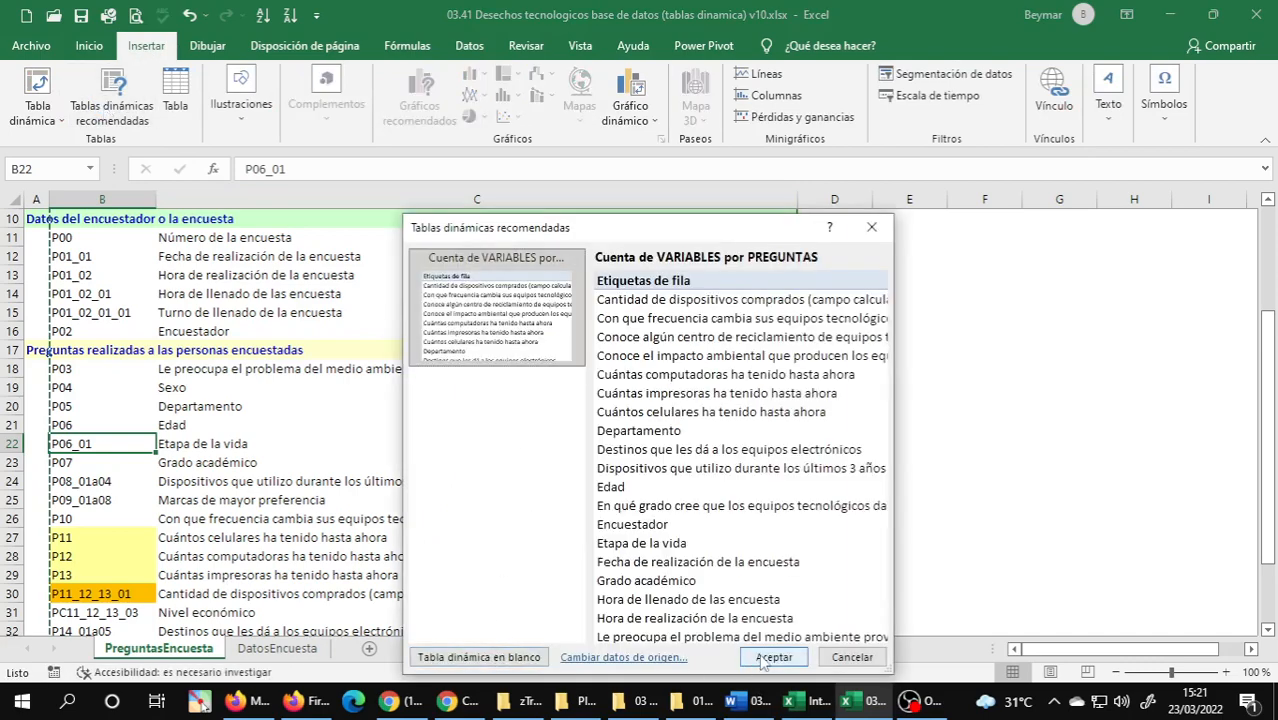
left_click(851, 657)
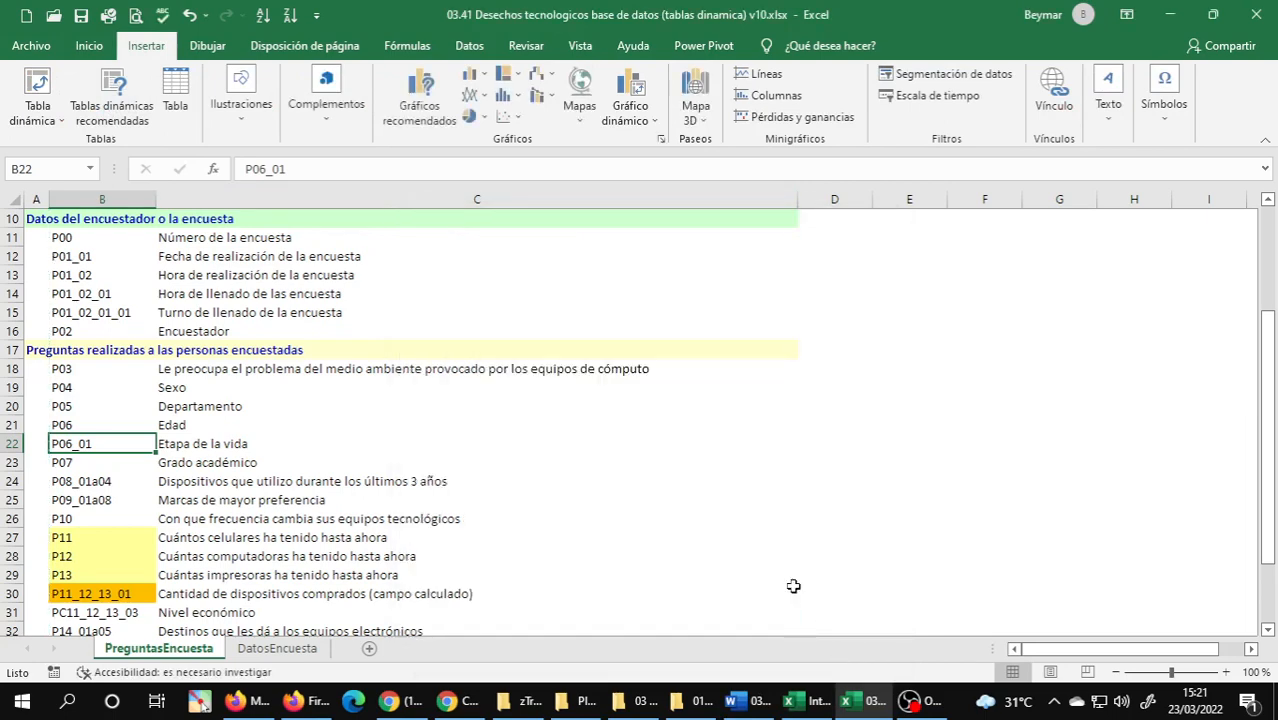
Create a blank PivotTable on a new sheet from the DatosEncuesta survey data.
left_click(279, 647)
key("Right")
left_click(116, 290)
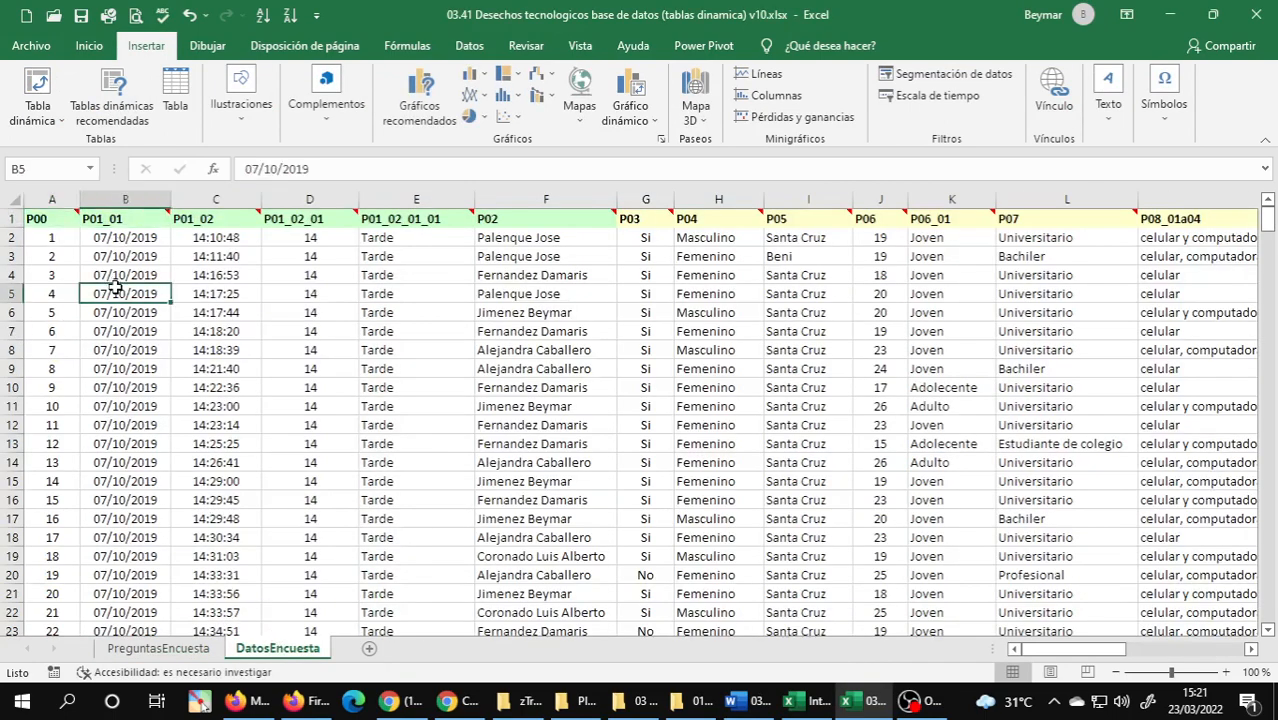
left_click(104, 112)
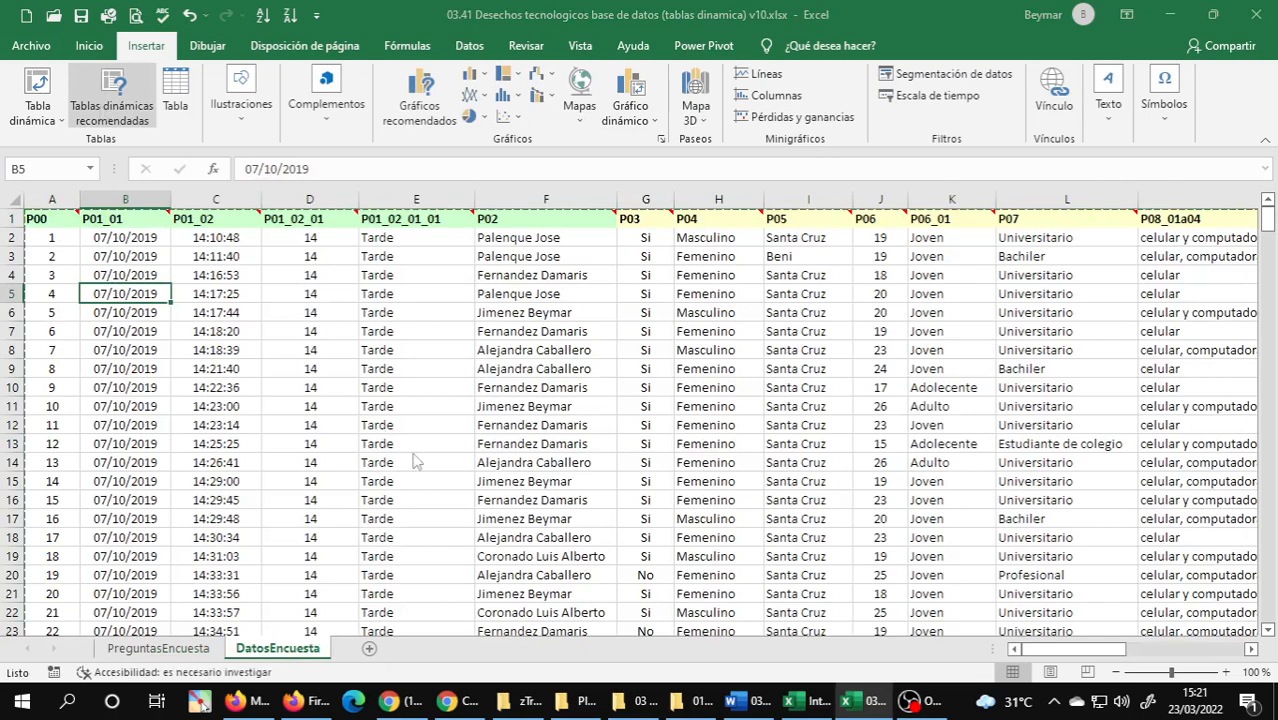
left_click(485, 658)
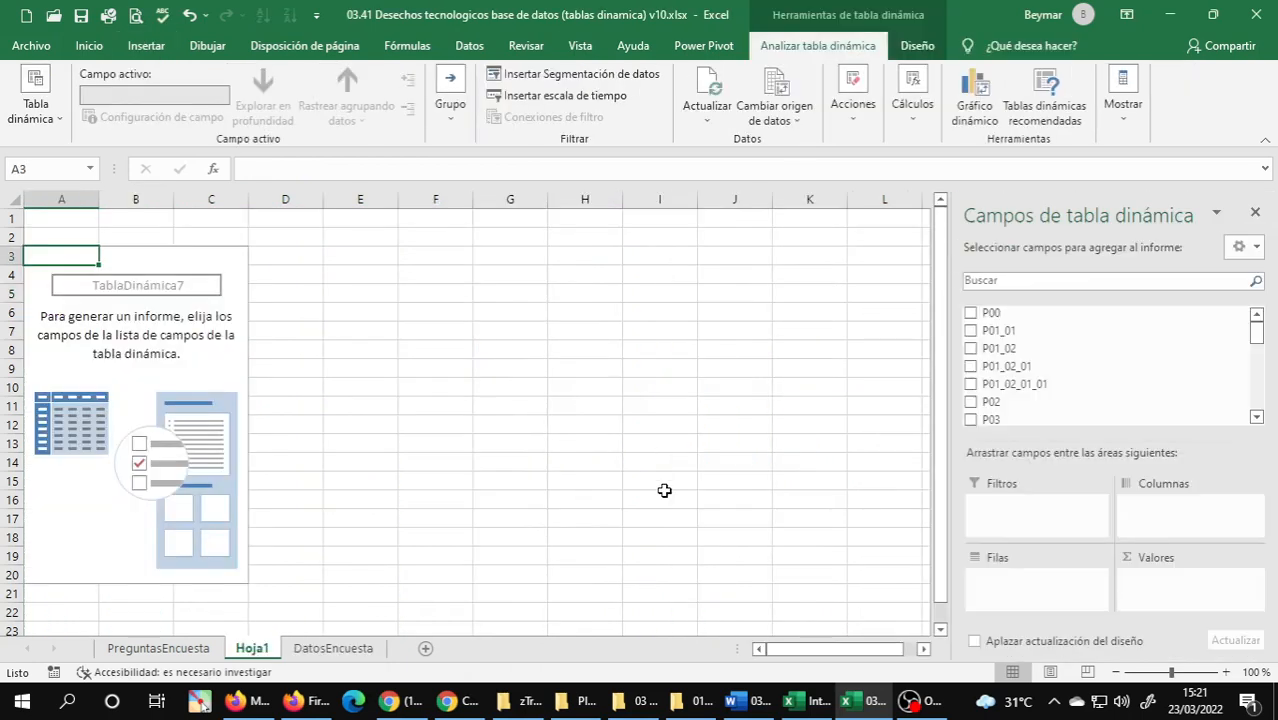
Add the life-stage field P06_01 to the PivotTable's rows.
left_click(1257, 417)
left_click(1257, 417)
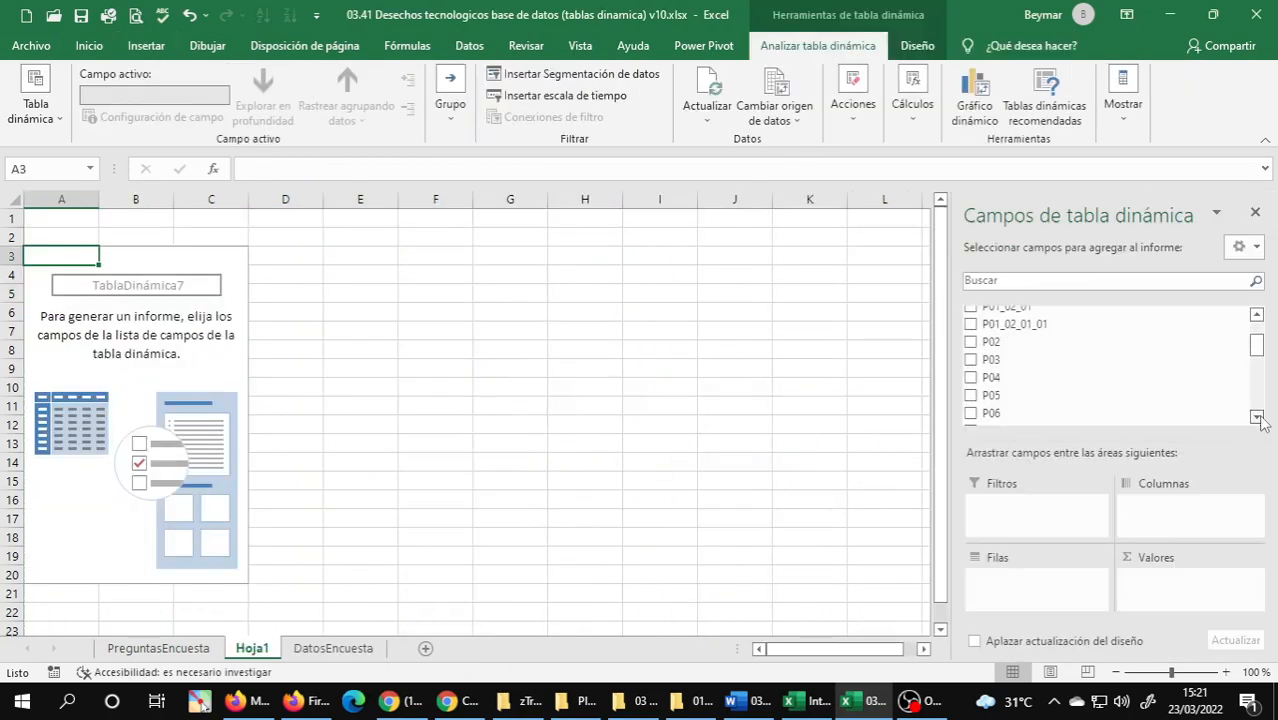
left_click(1257, 417)
left_click(1257, 417)
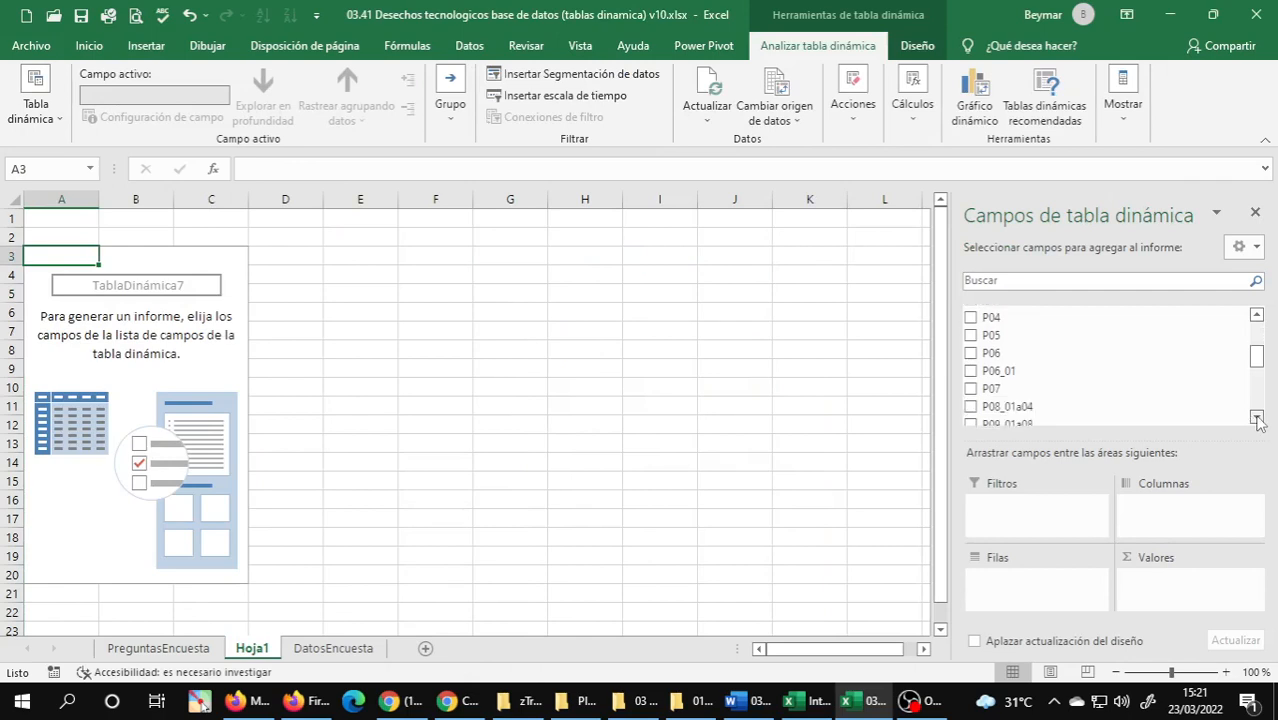
left_click(1000, 371)
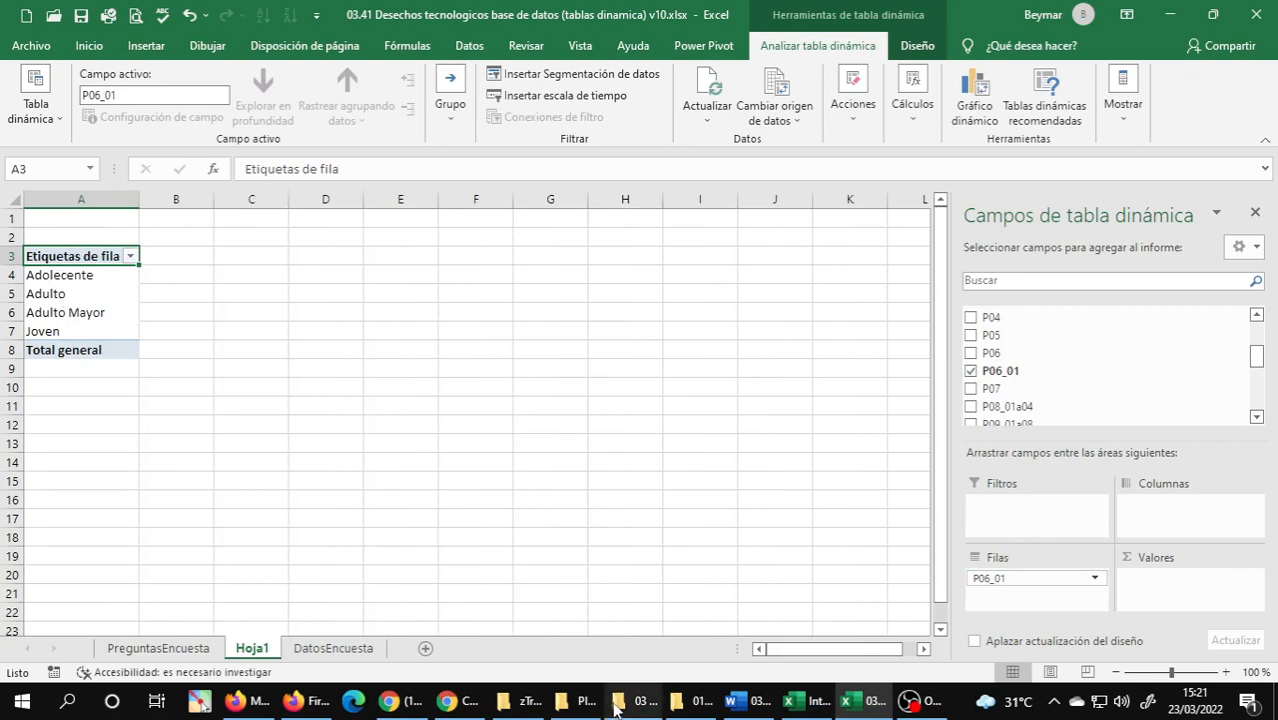
Check exercise 7 in the Word document for the required fields and look up Grado académico on PreguntasEncuesta, returning to the PivotTable sheet.
mouse_move(813, 705)
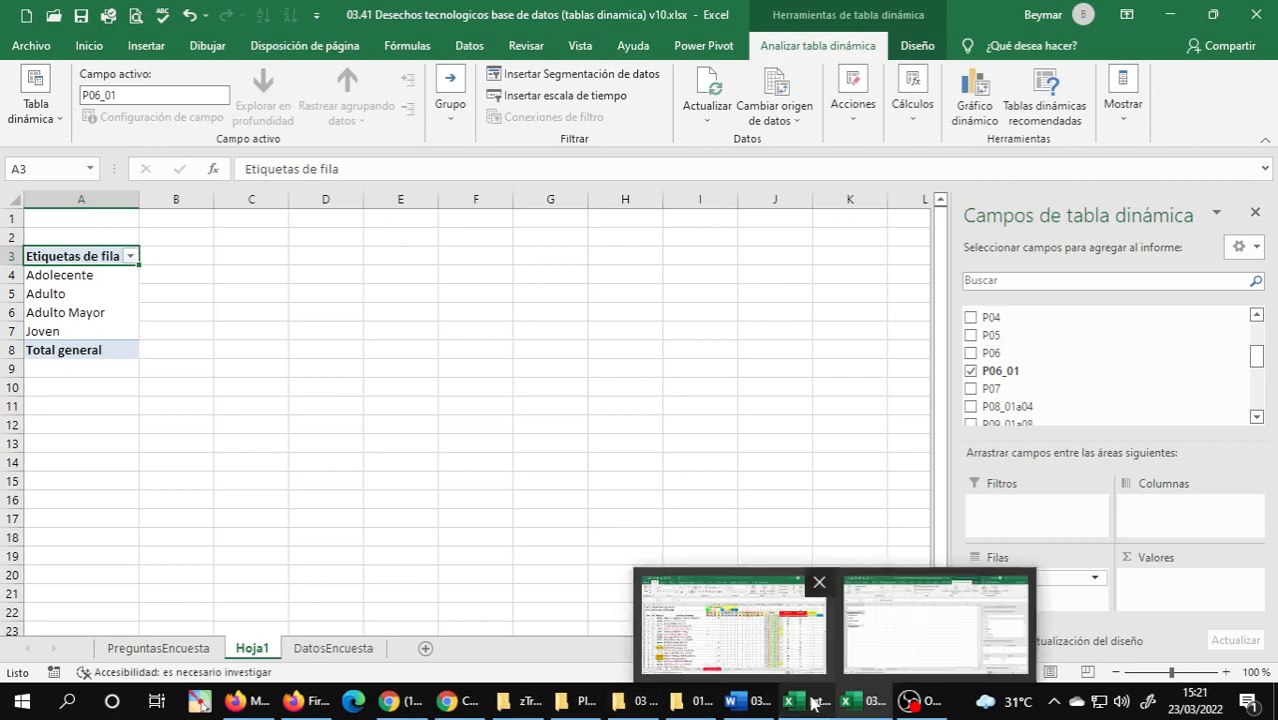
left_click(745, 701)
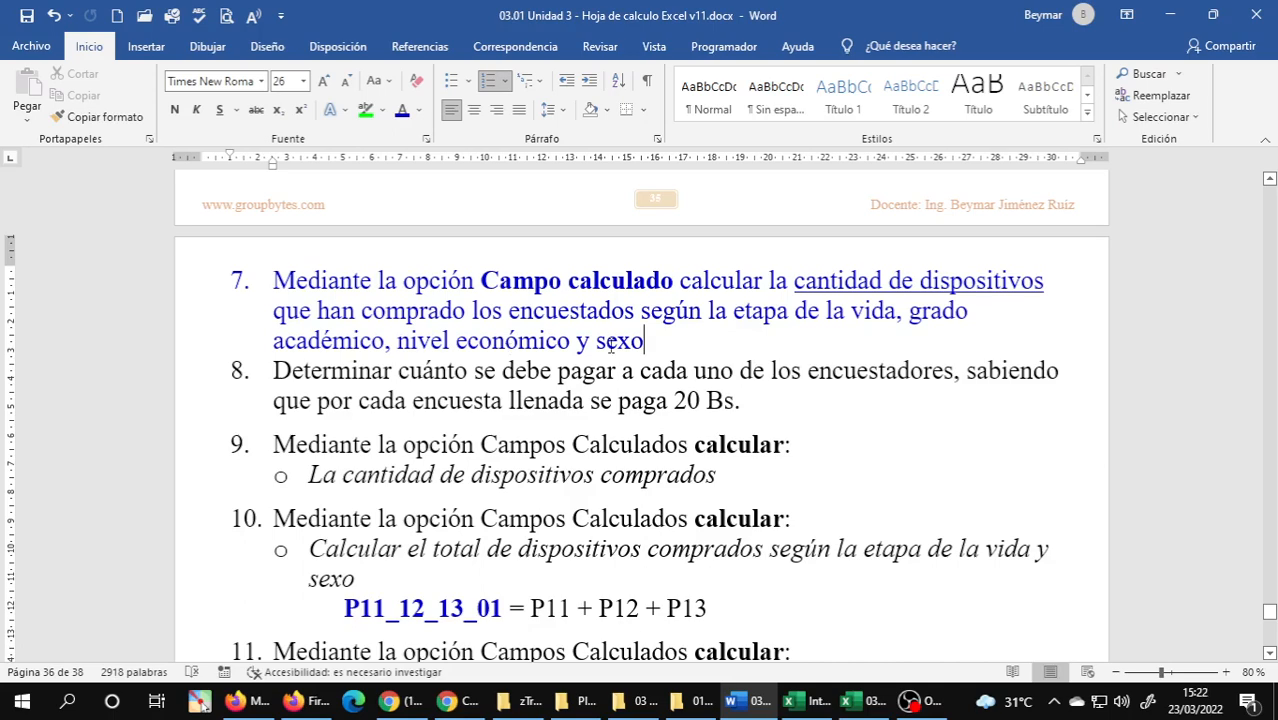
mouse_move(851, 704)
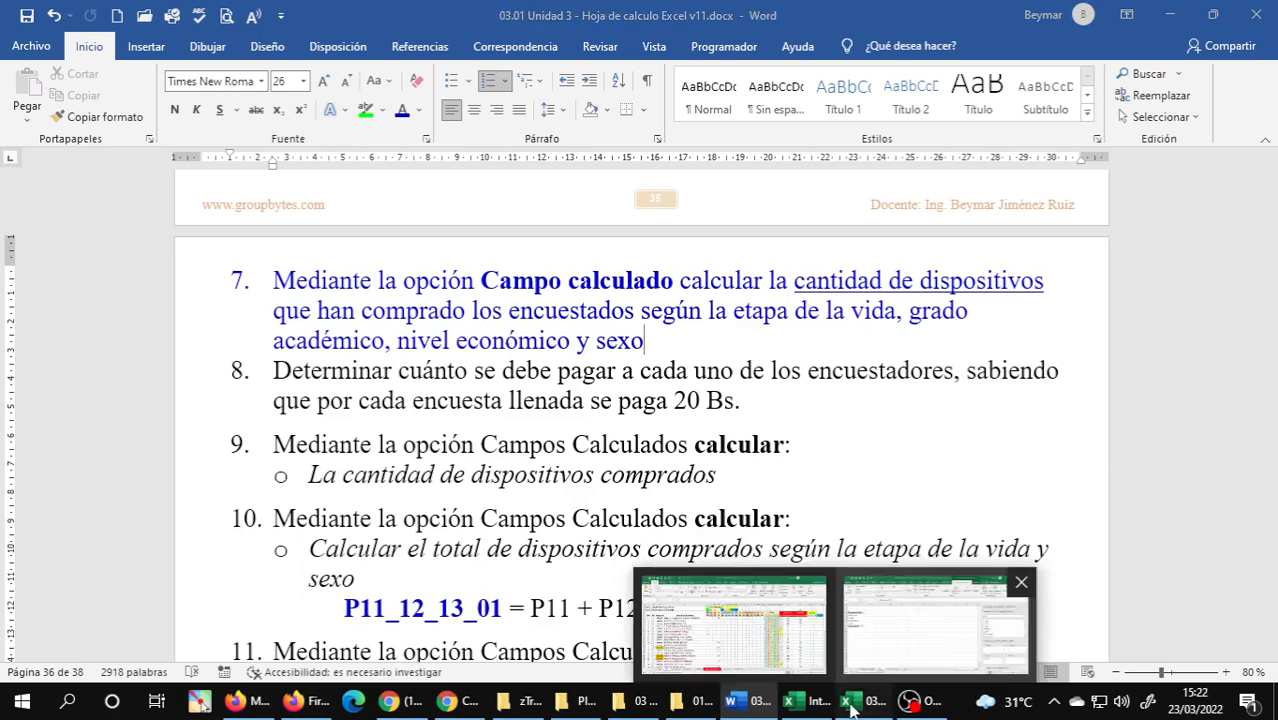
left_click(905, 625)
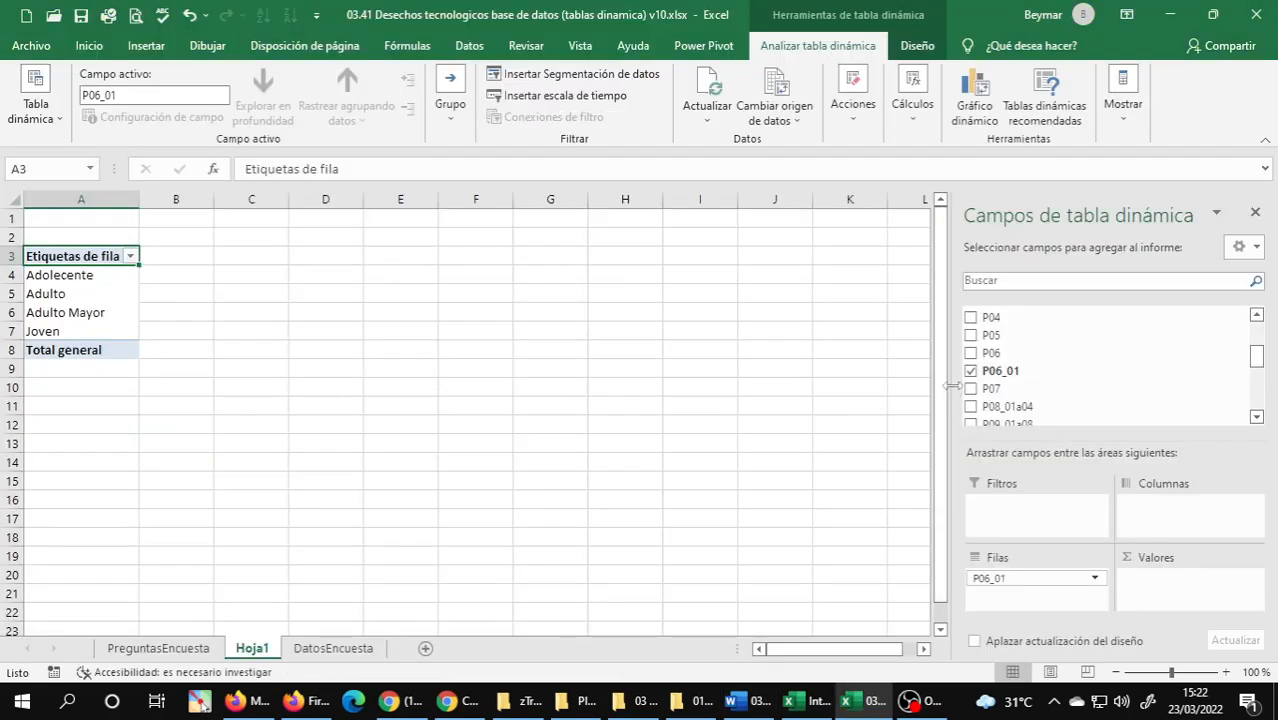
left_click(158, 648)
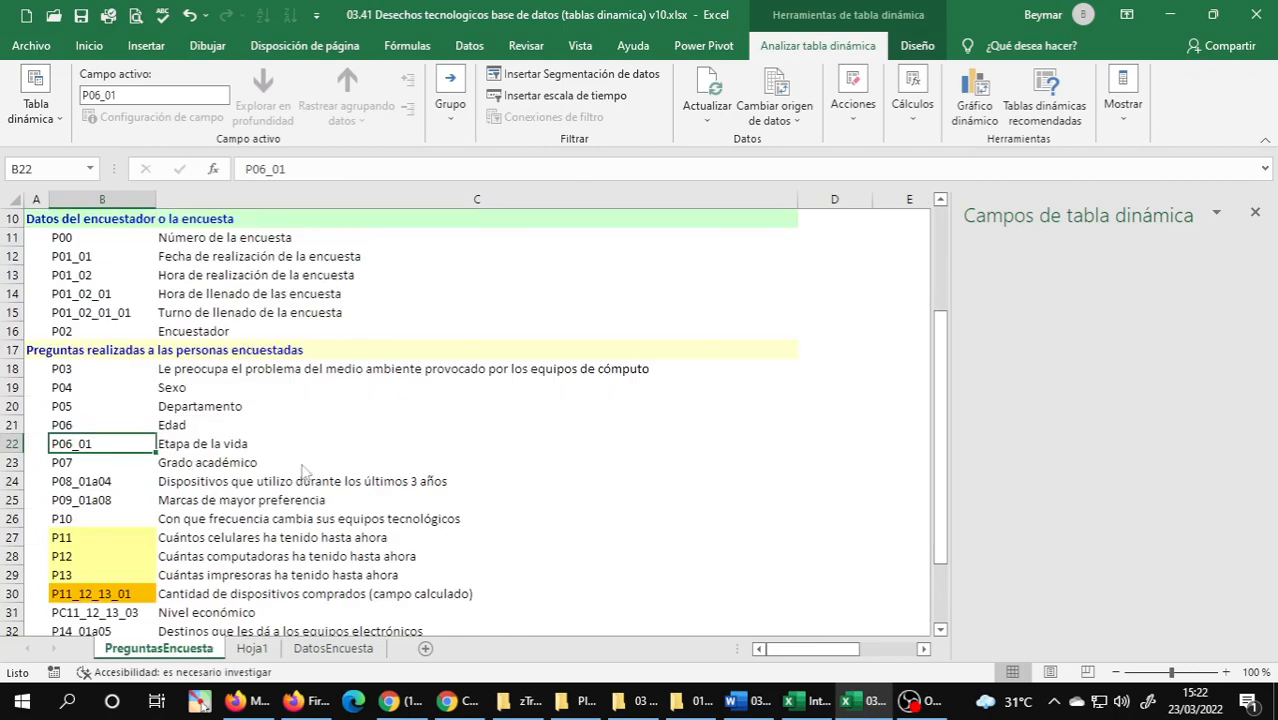
left_click(241, 463)
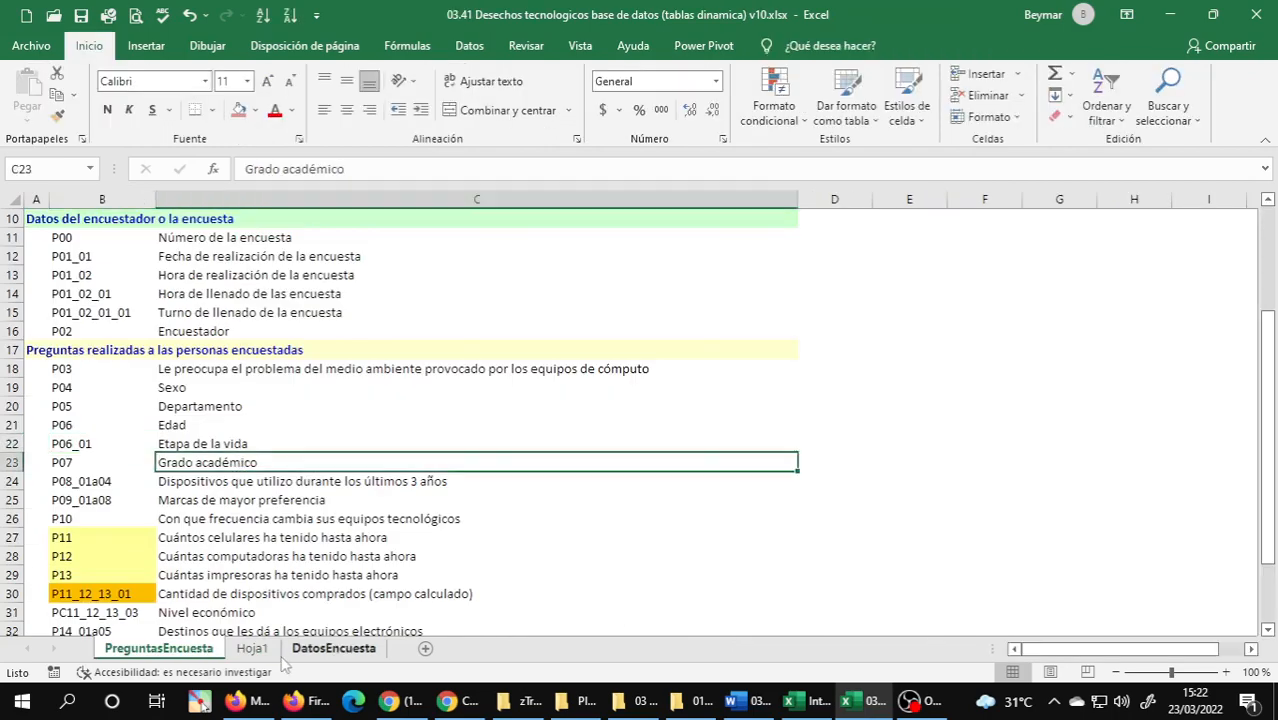
left_click(253, 649)
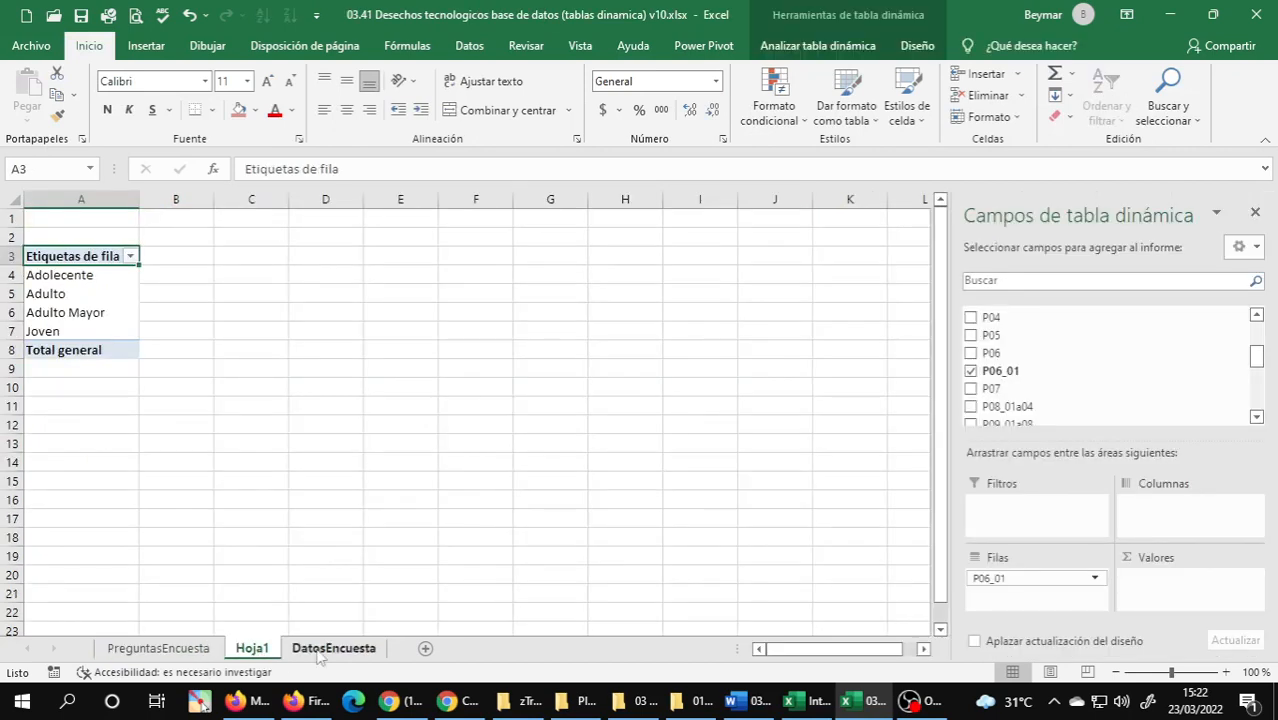
Place academic degree P07 in the PivotTable's rows and life stage P06_01 in its columns, and check exercise 7 in the Word document.
left_click_drag(990, 388, 1141, 527)
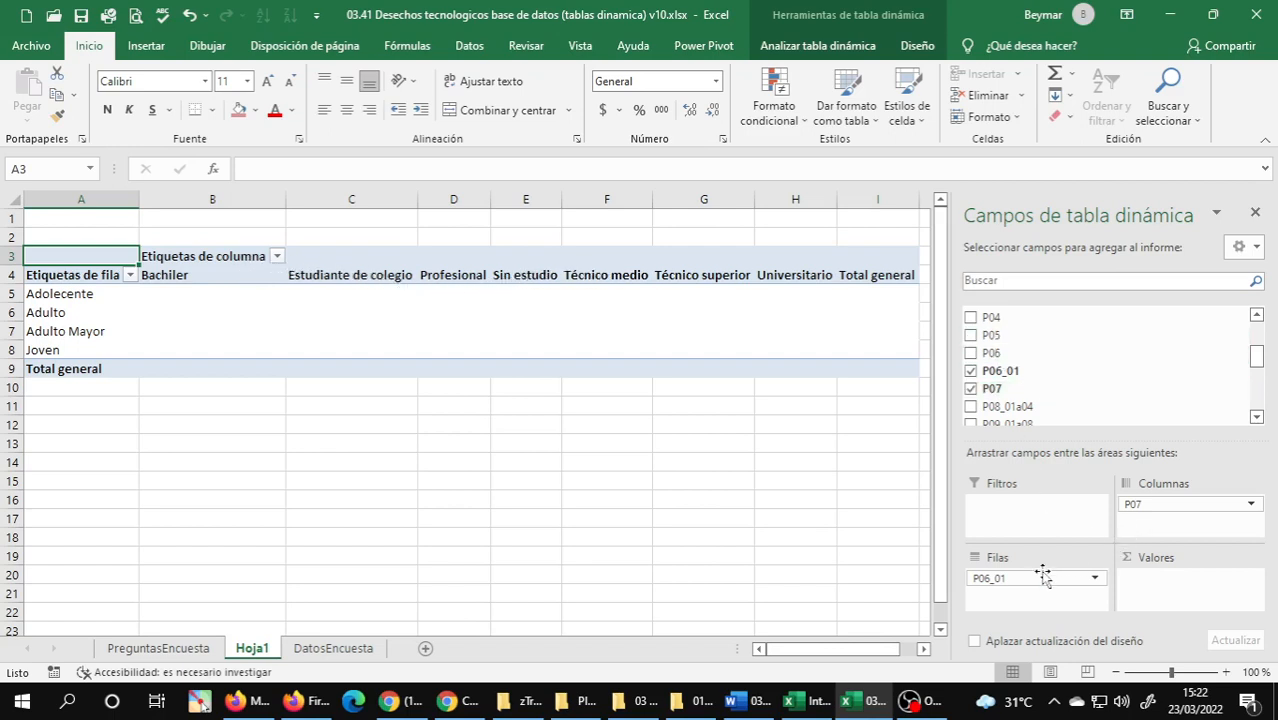
left_click_drag(988, 588, 1028, 600)
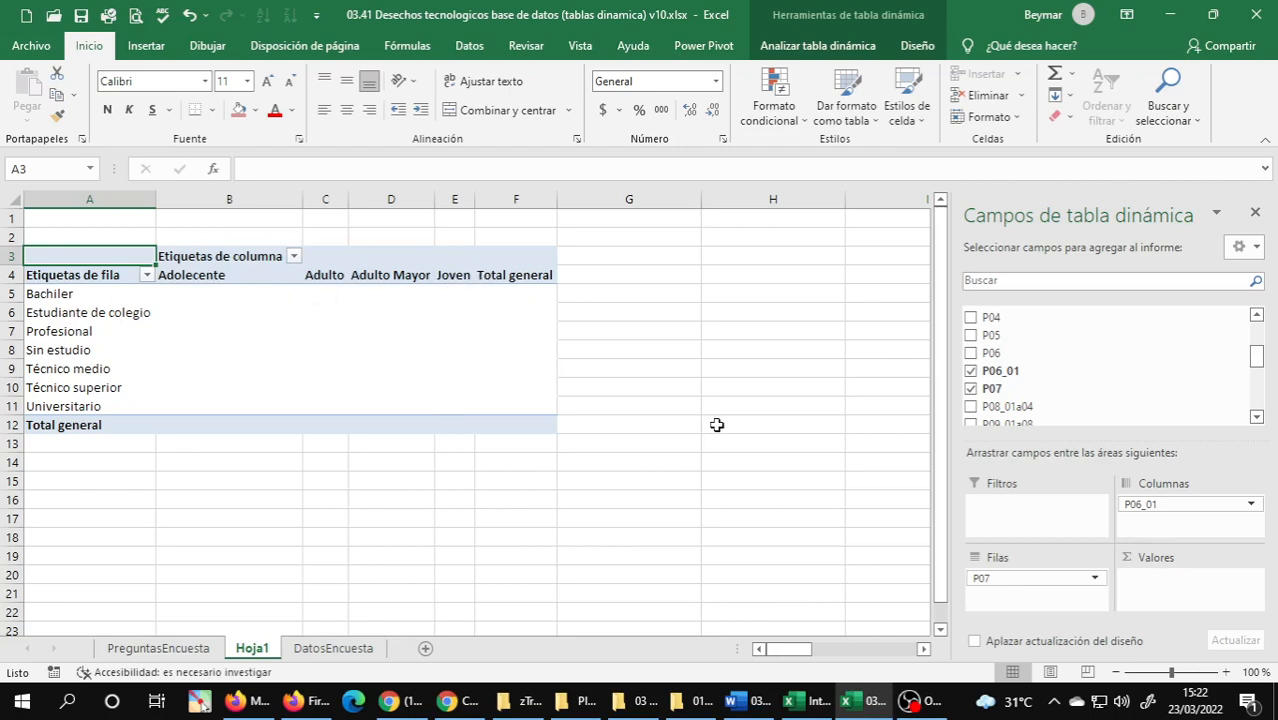
left_click(748, 701)
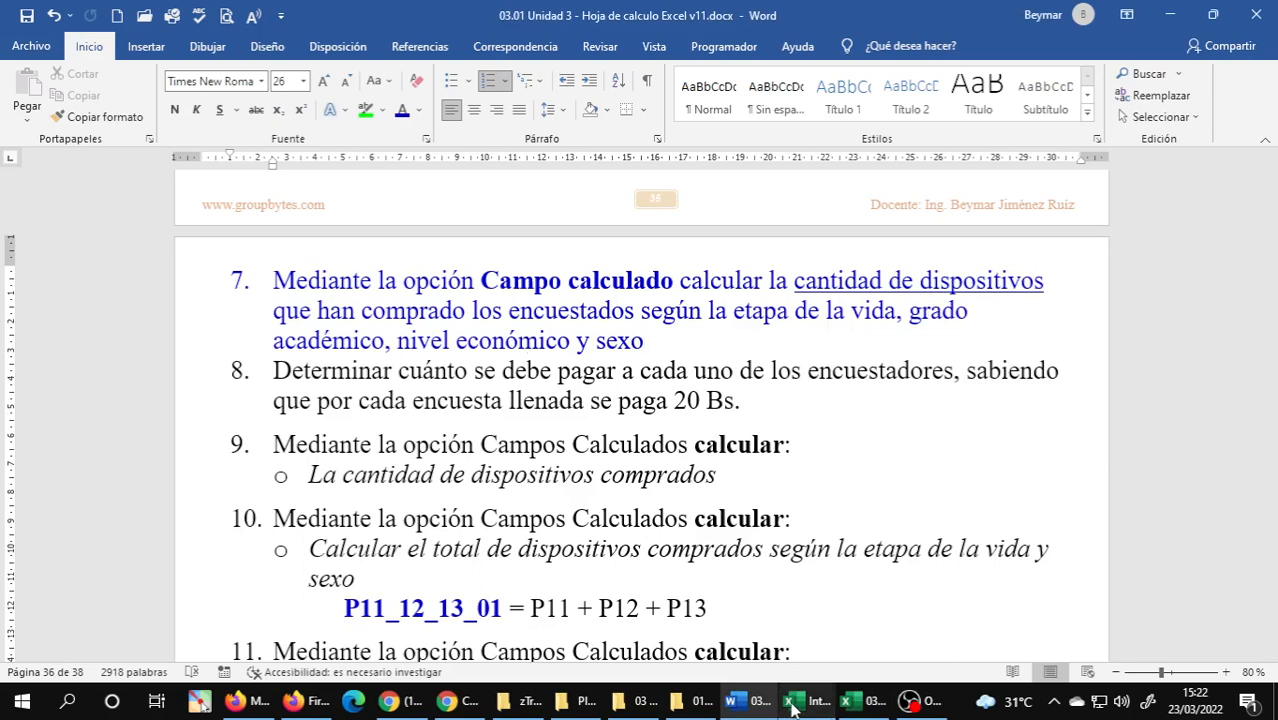
left_click(853, 710)
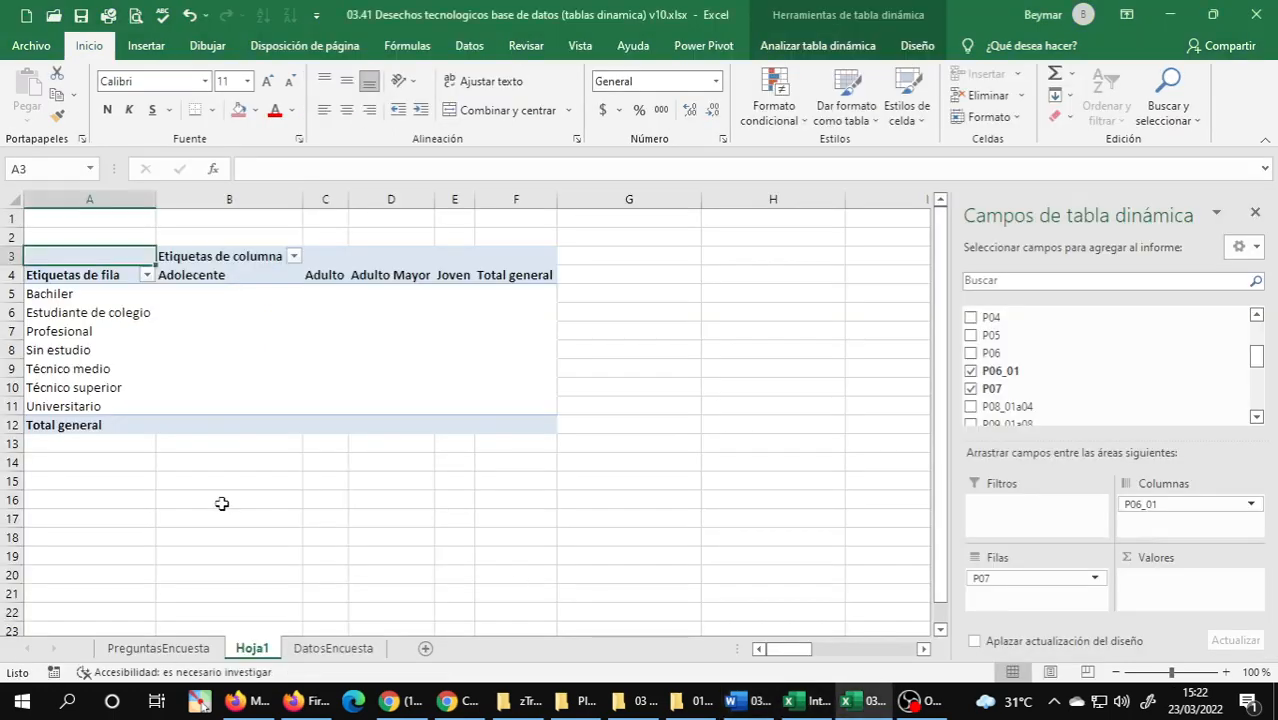
Move the PivotTable sheet after DatosEncuesta and rename it DTD7, checking the exercise number in the Word document.
left_click(158, 649)
left_click_drag(252, 649, 388, 655)
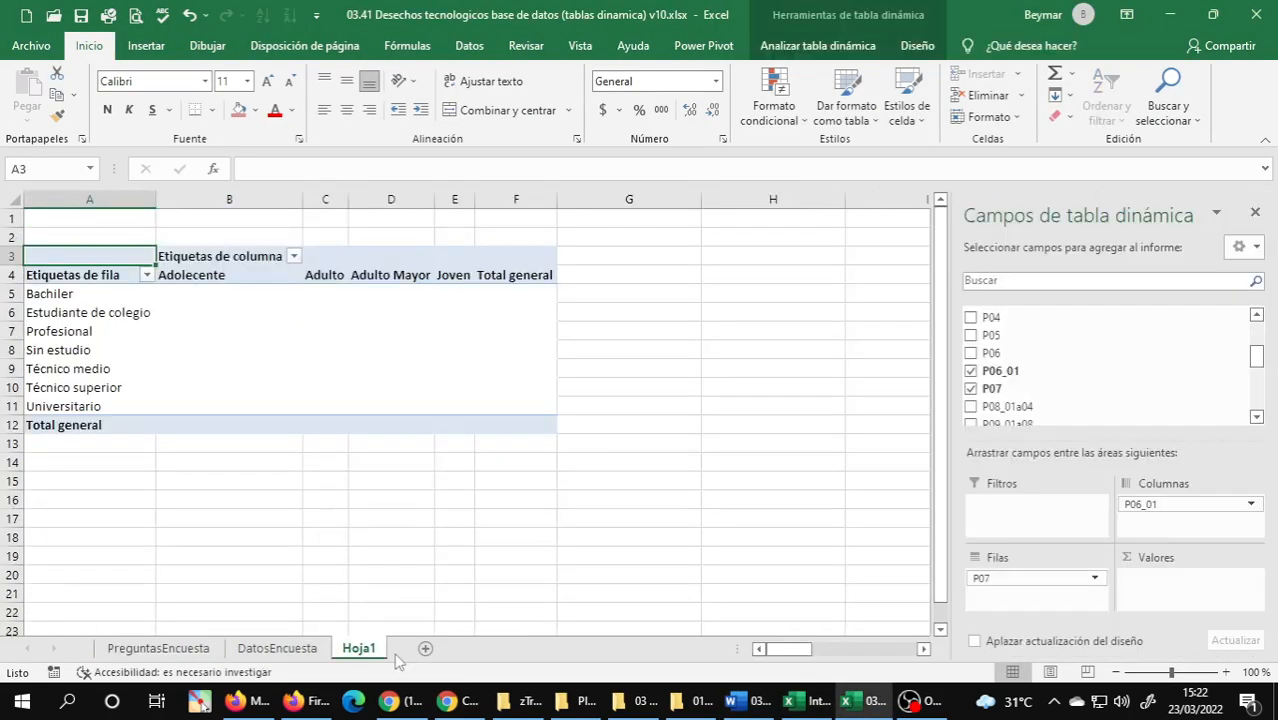
double_click(381, 652)
type("DTD")
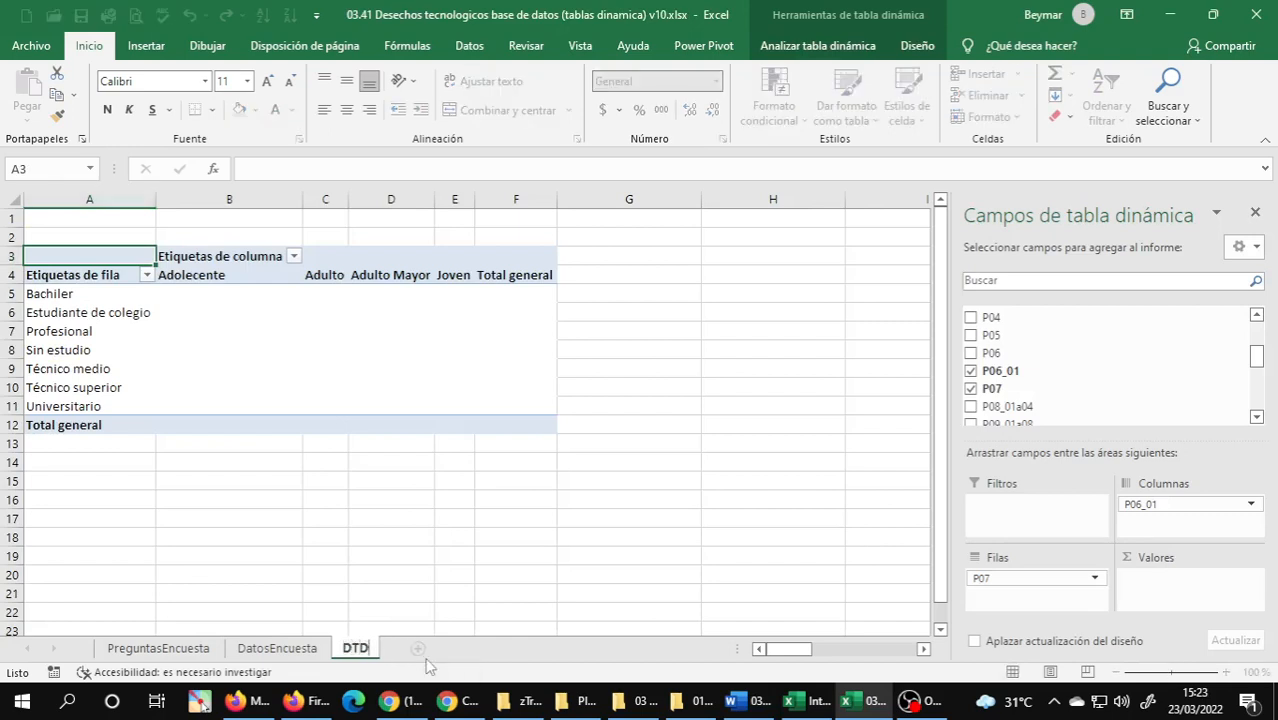
left_click(760, 708)
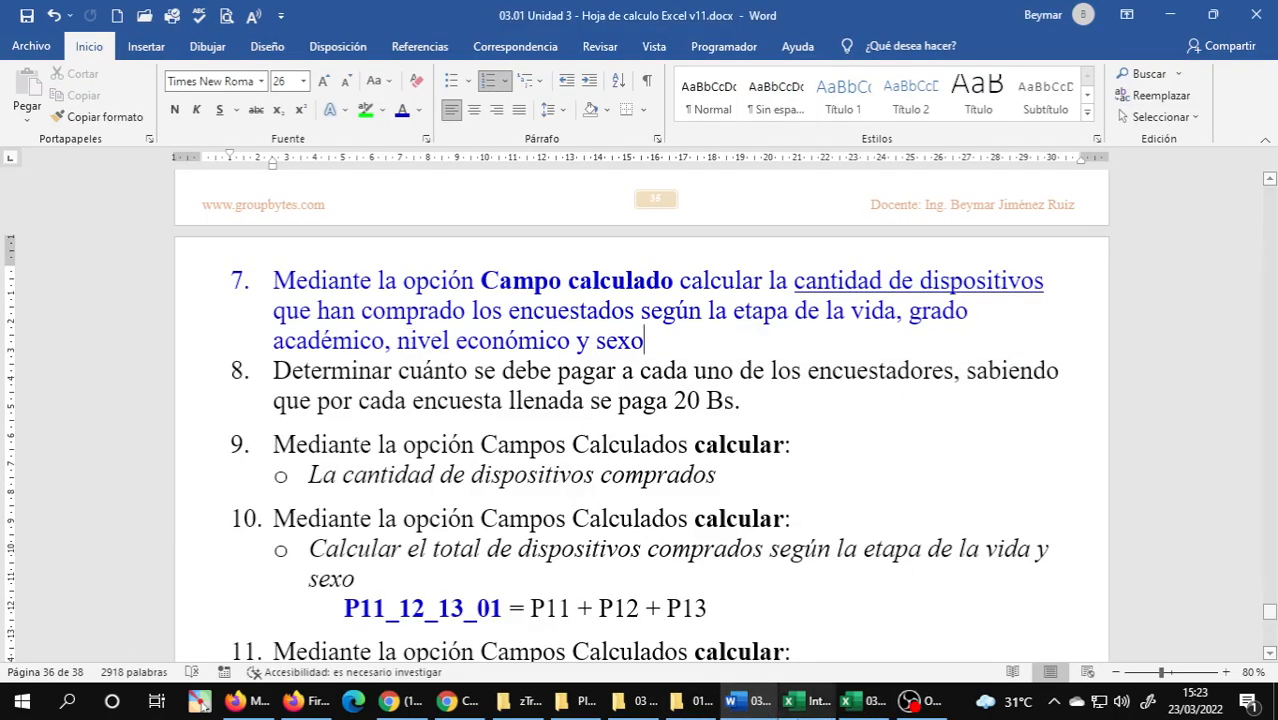
left_click(848, 706)
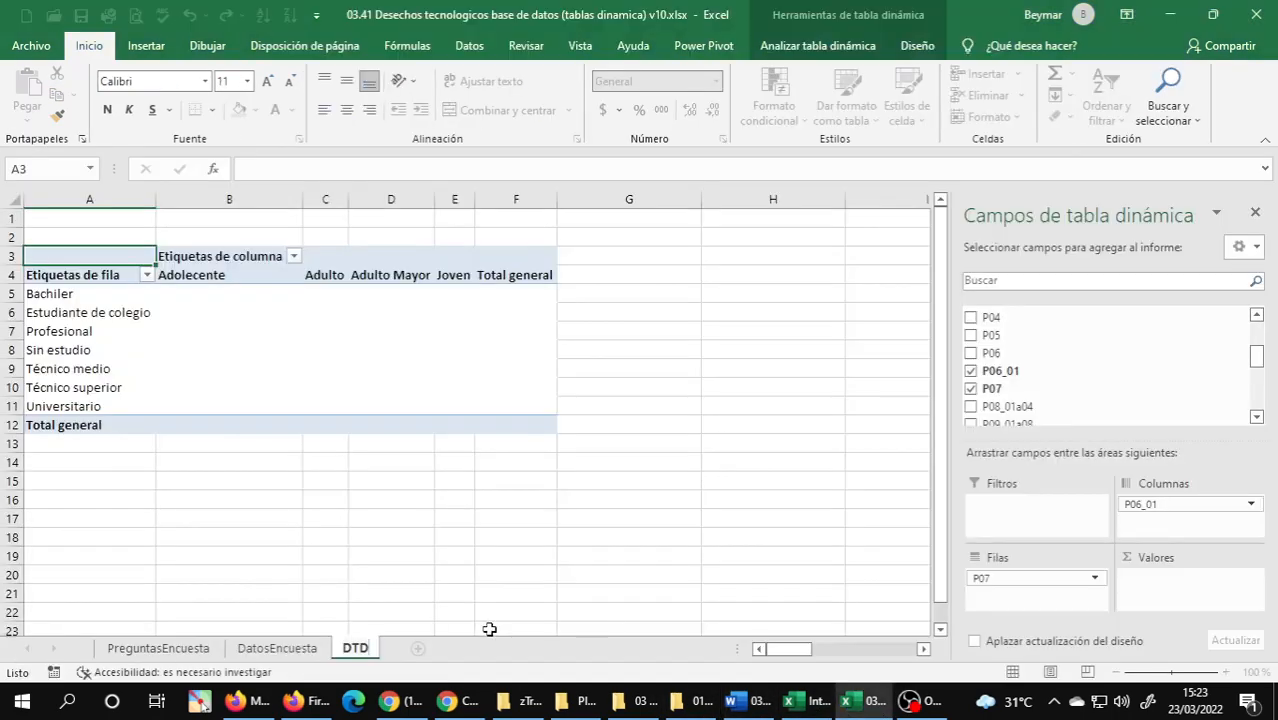
type("7")
key("Return")
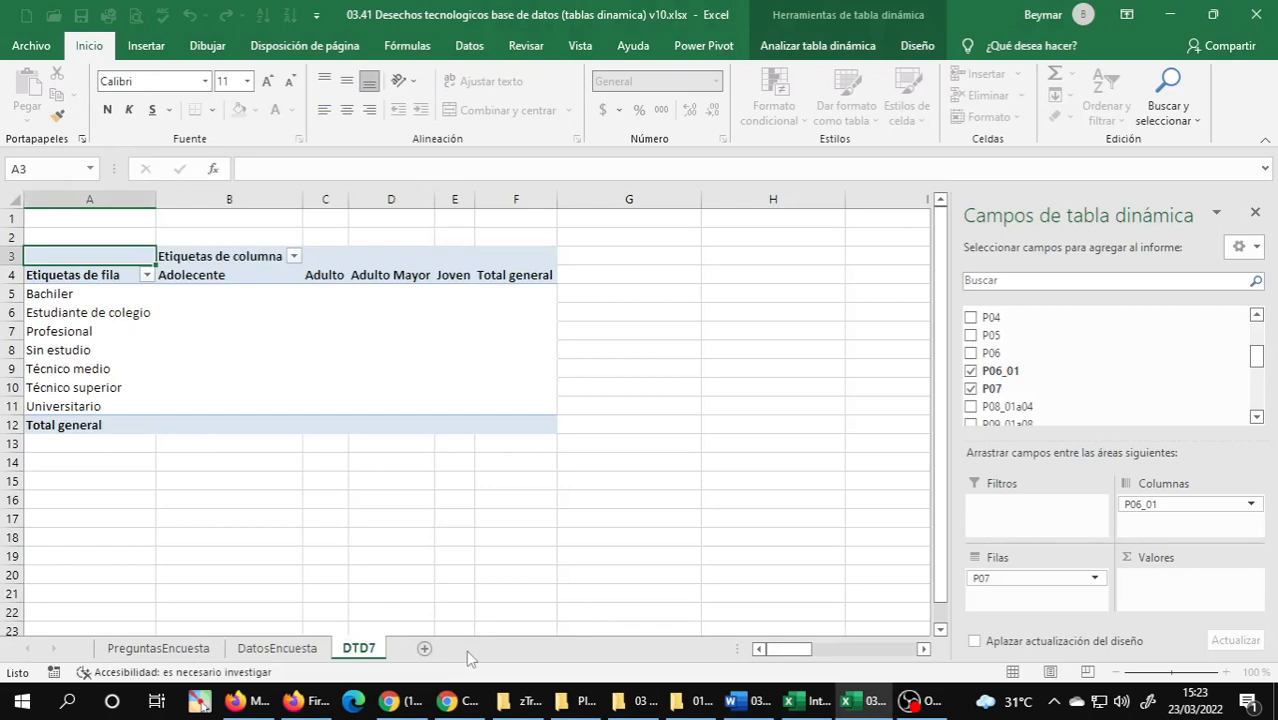
Review the academic-degree row labels and check exercise 7 in the Word document for the next required field.
left_click(44, 315)
left_click(108, 344)
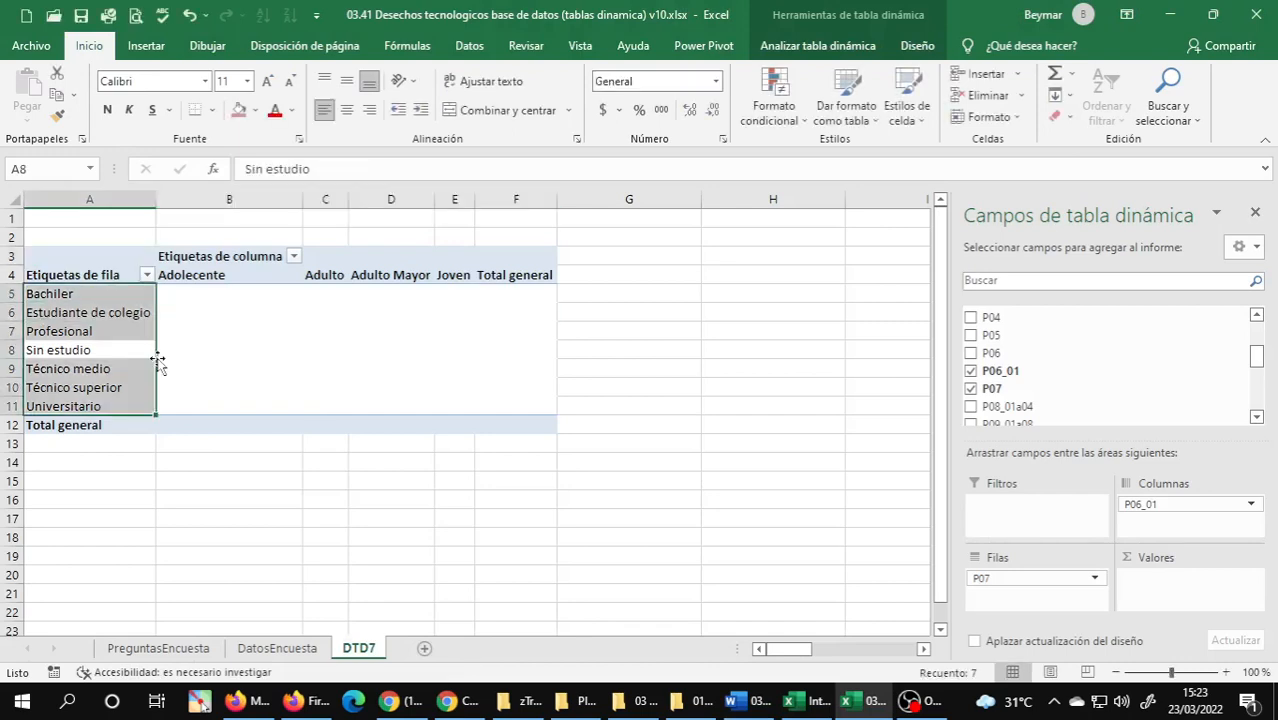
left_click(113, 332)
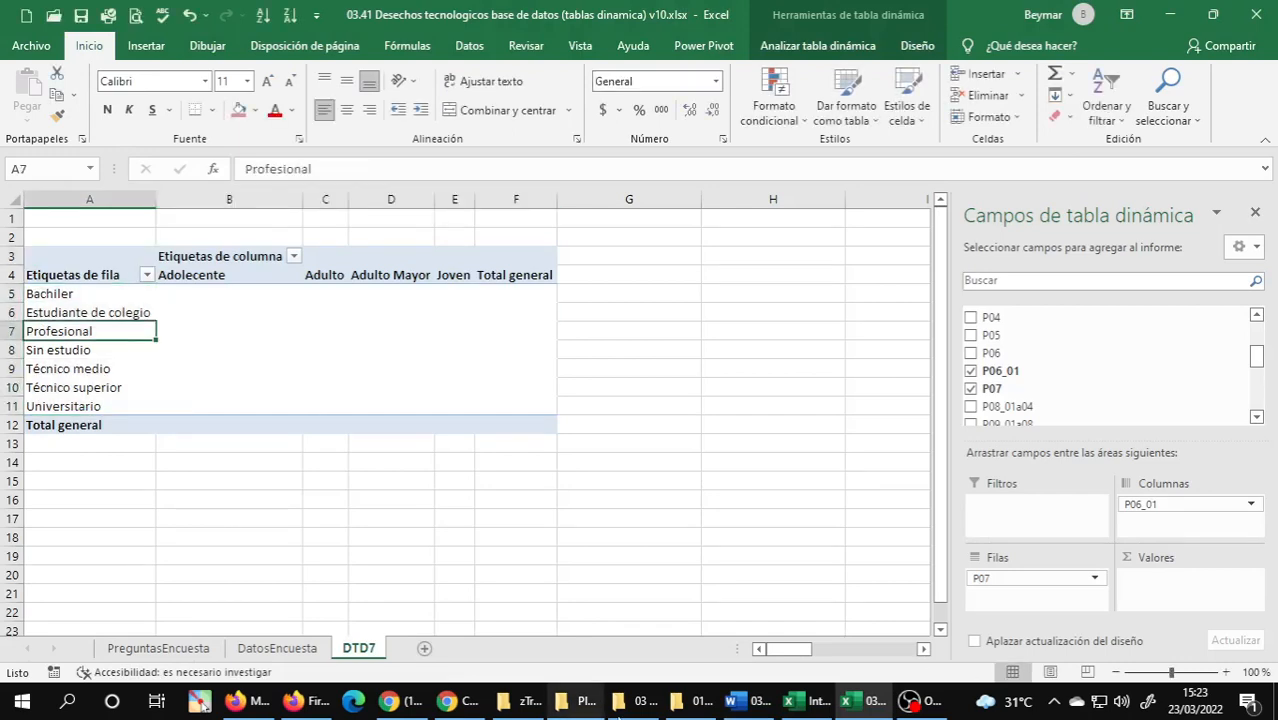
left_click(756, 703)
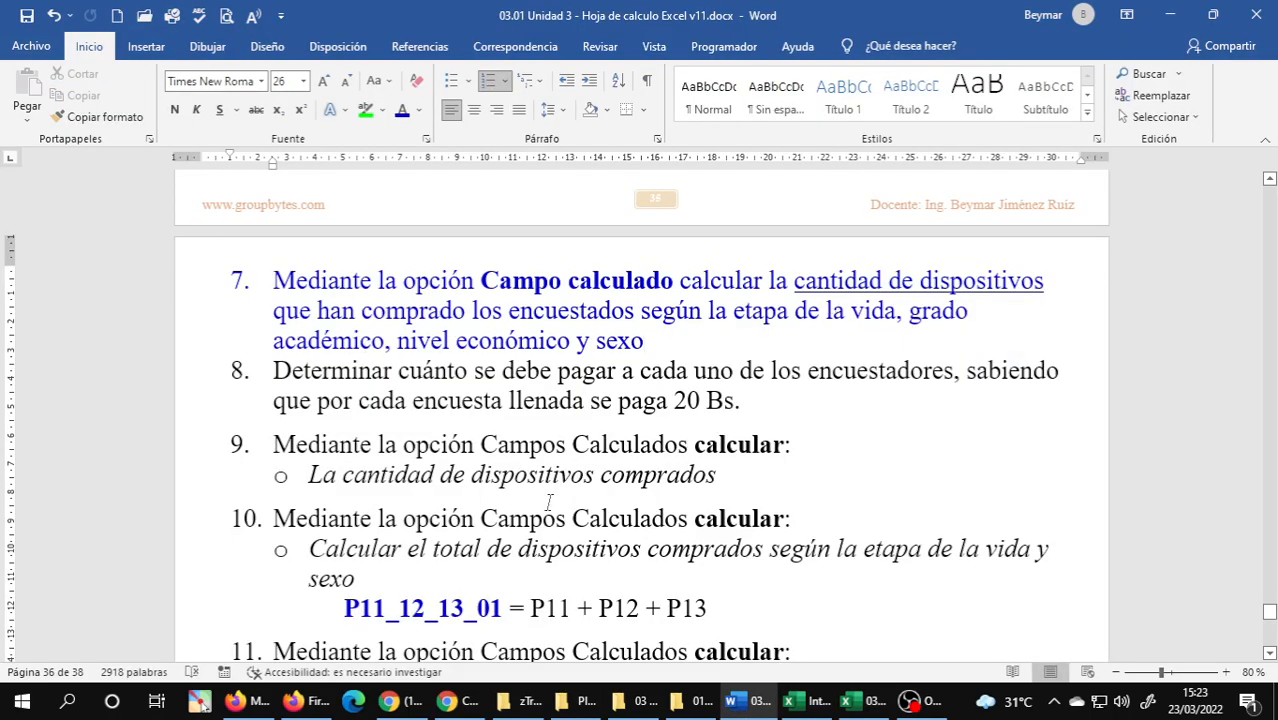
left_click(866, 706)
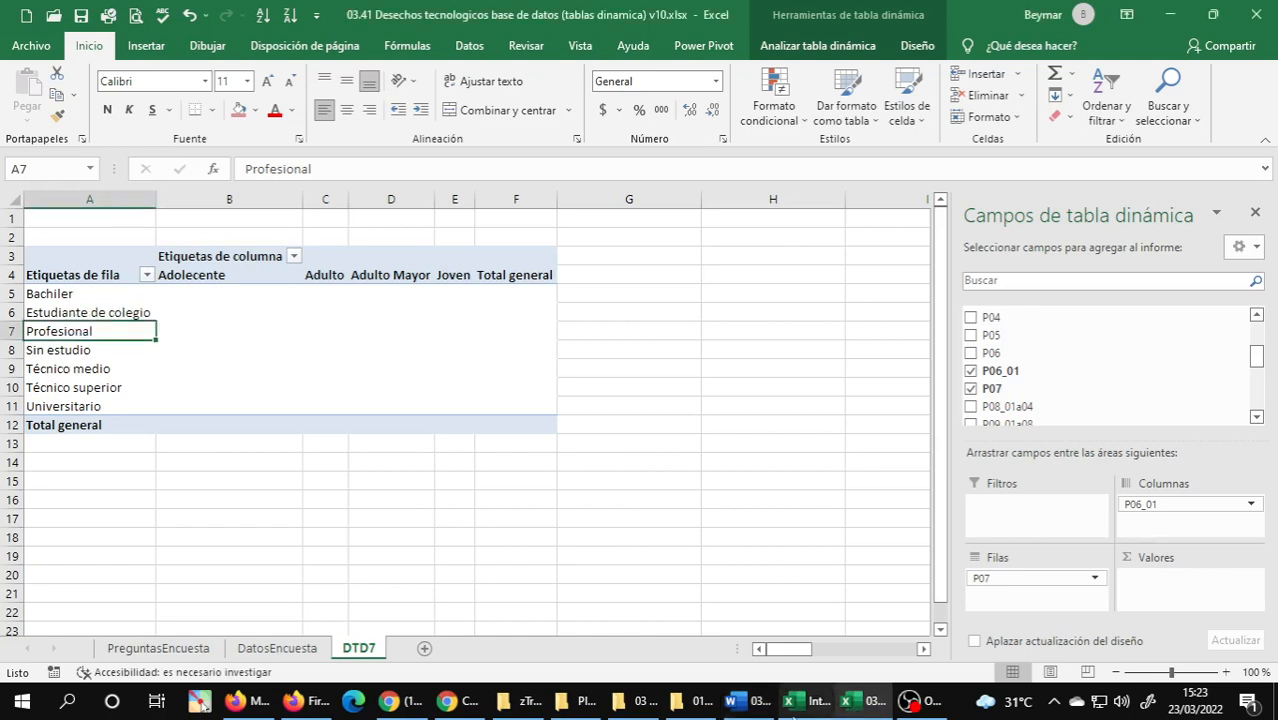
key("alt+Tab")
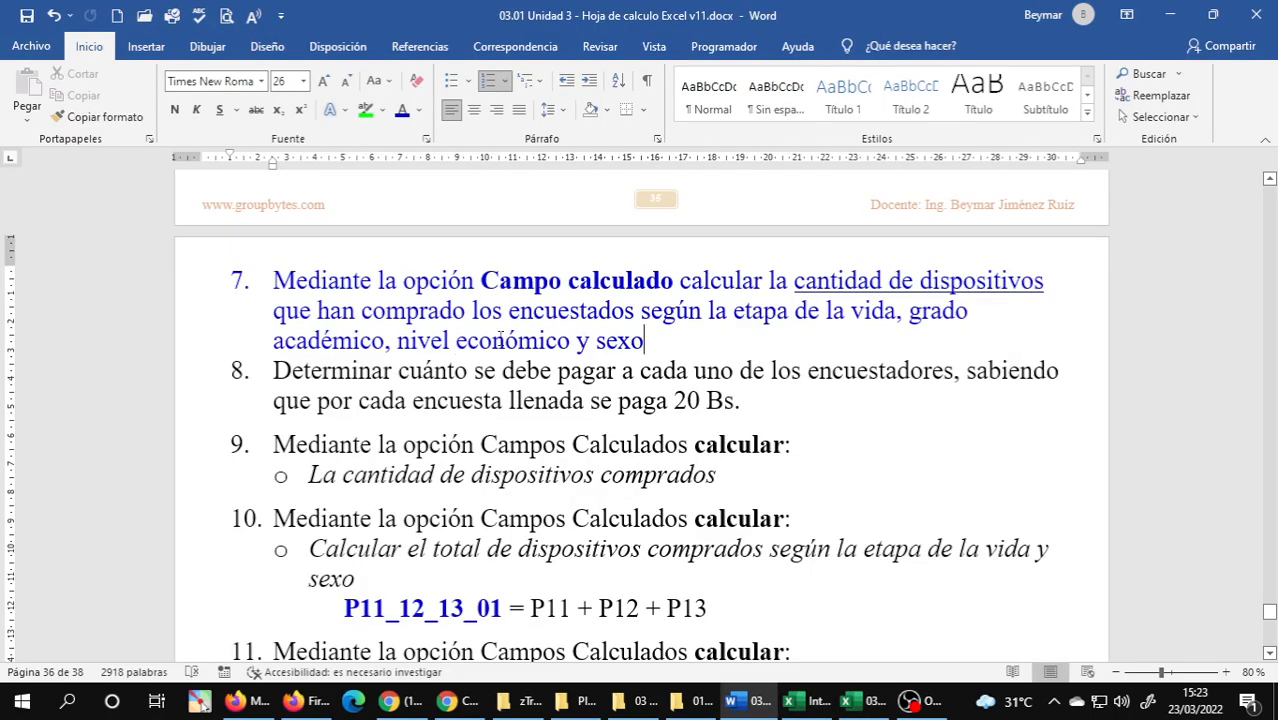
key("alt+Tab")
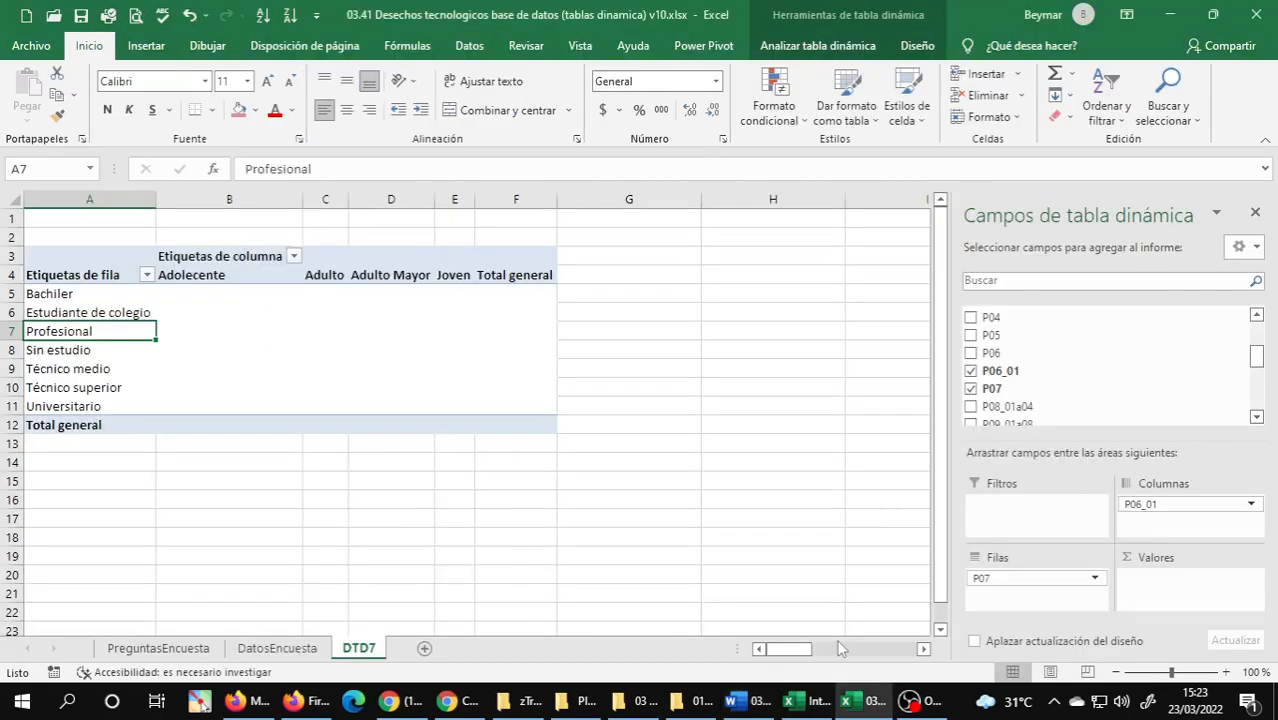
Look up the variable code for Nivel económico on PreguntasEncuesta and return to the DTD7 sheet.
left_click(158, 648)
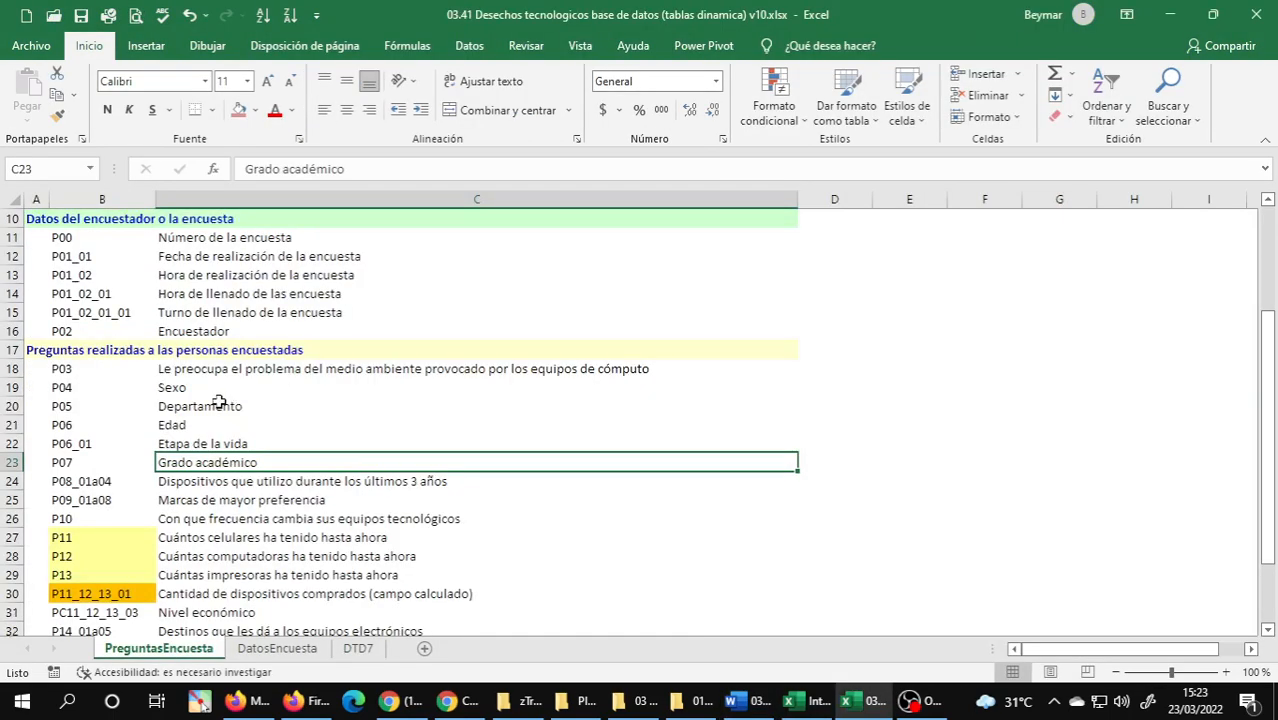
scroll(222, 446, "down", 1)
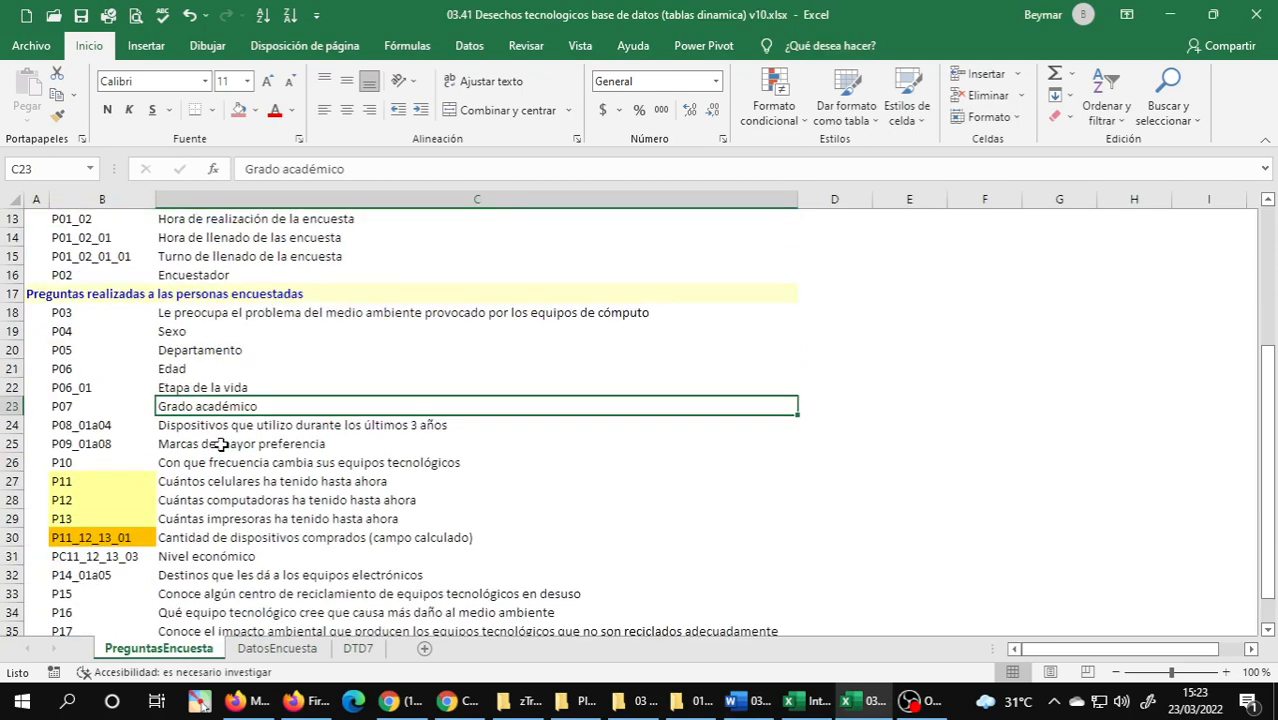
left_click(205, 556)
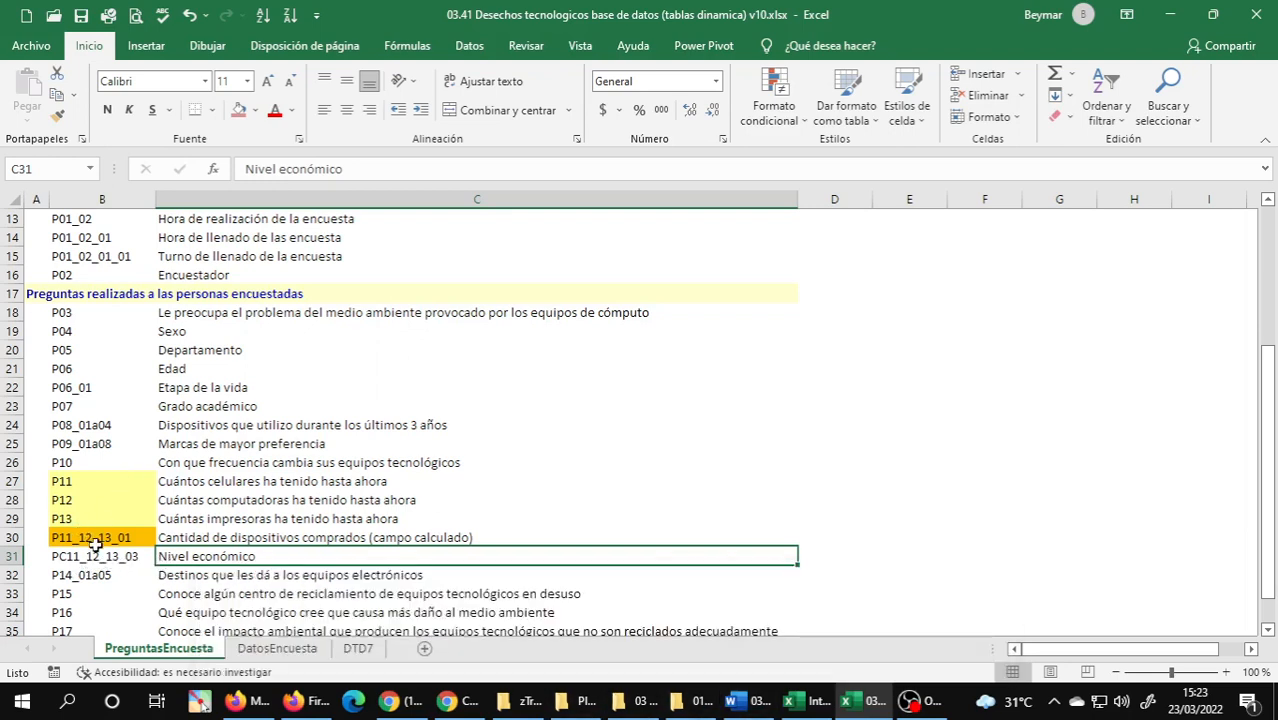
left_click(270, 652)
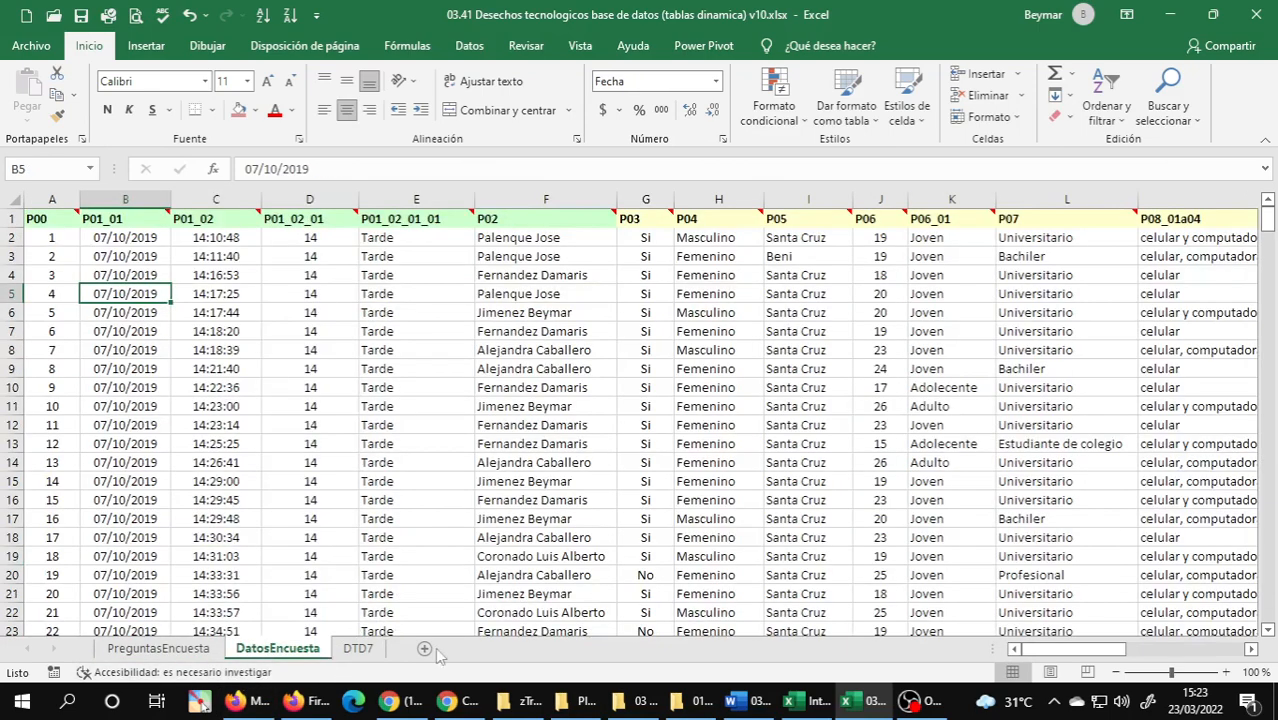
left_click(360, 649)
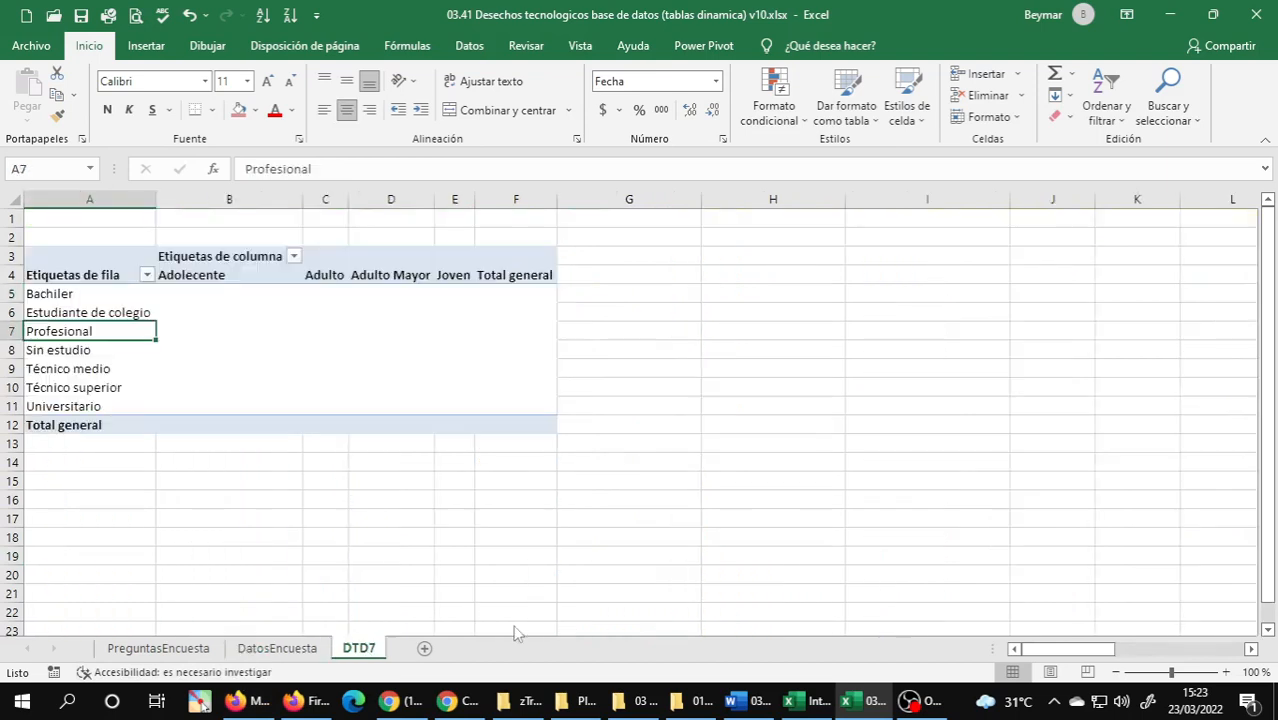
Add the economic-level field PC11_12_13_03 to the PivotTable's rows above P07 and review the grouped rows.
left_click_drag(1262, 366, 1260, 394)
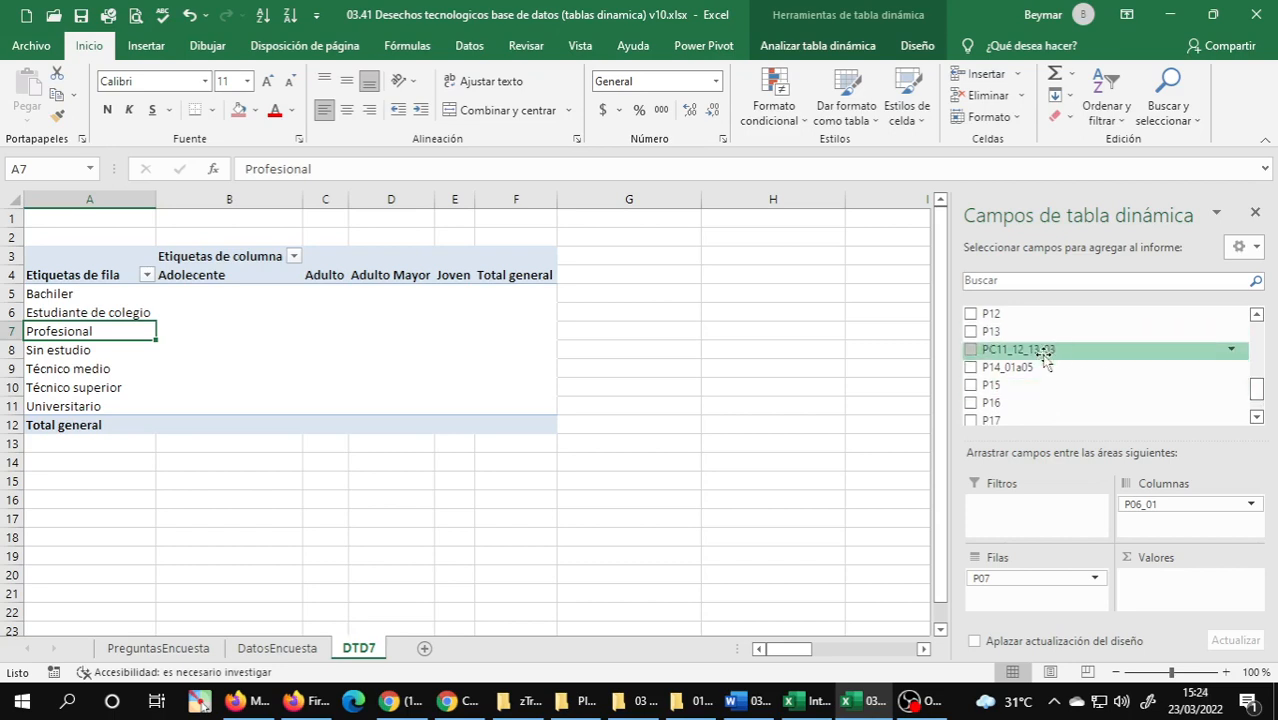
left_click_drag(1043, 352, 1045, 578)
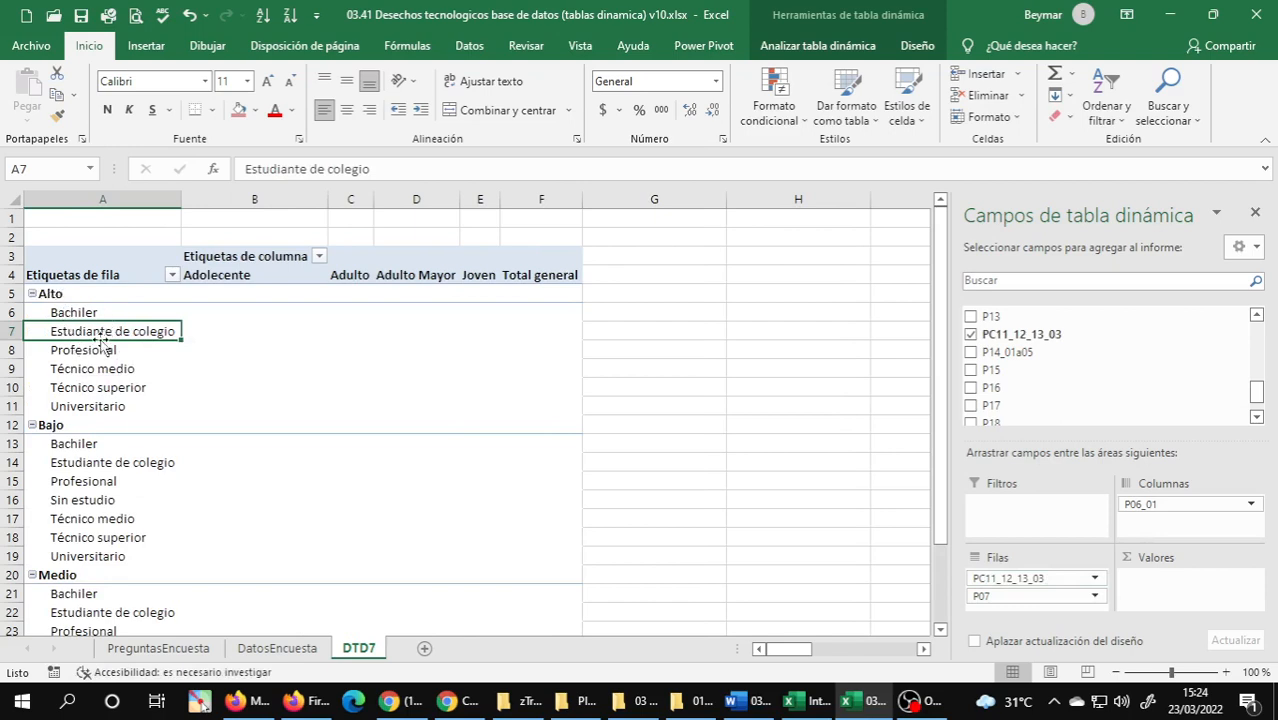
scroll(110, 462, "down", 1)
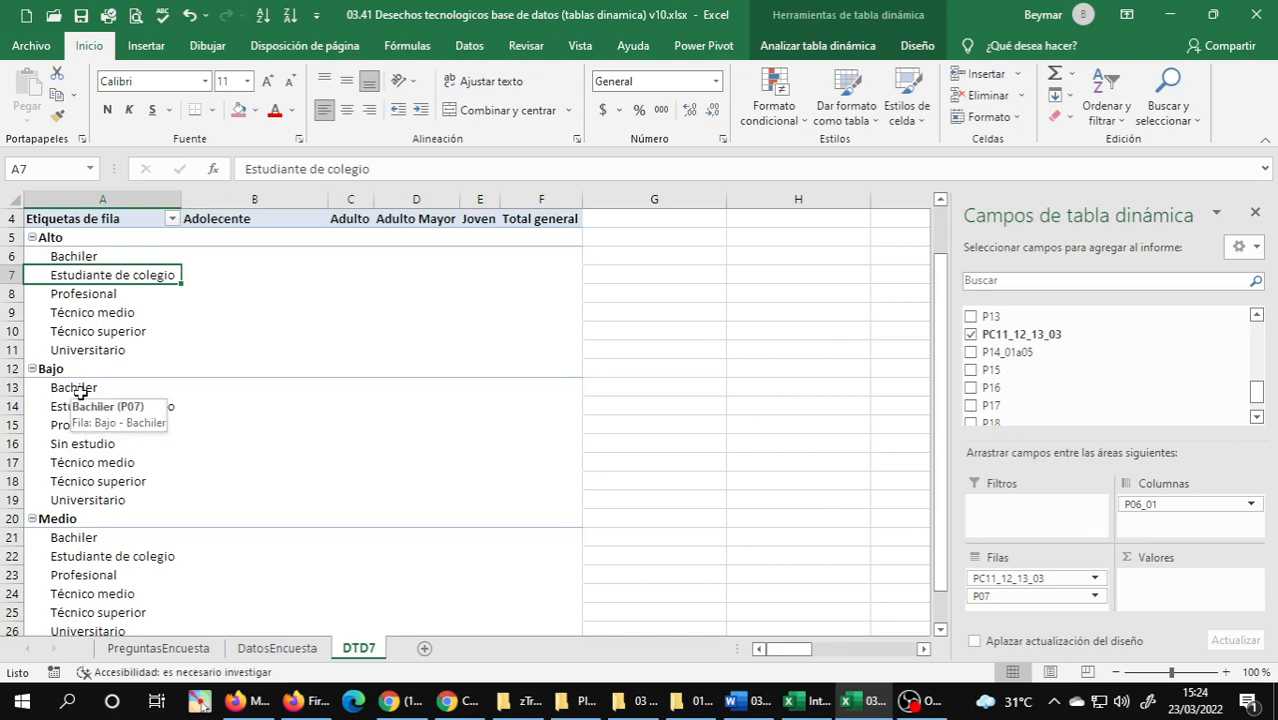
scroll(80, 395, "down", 2)
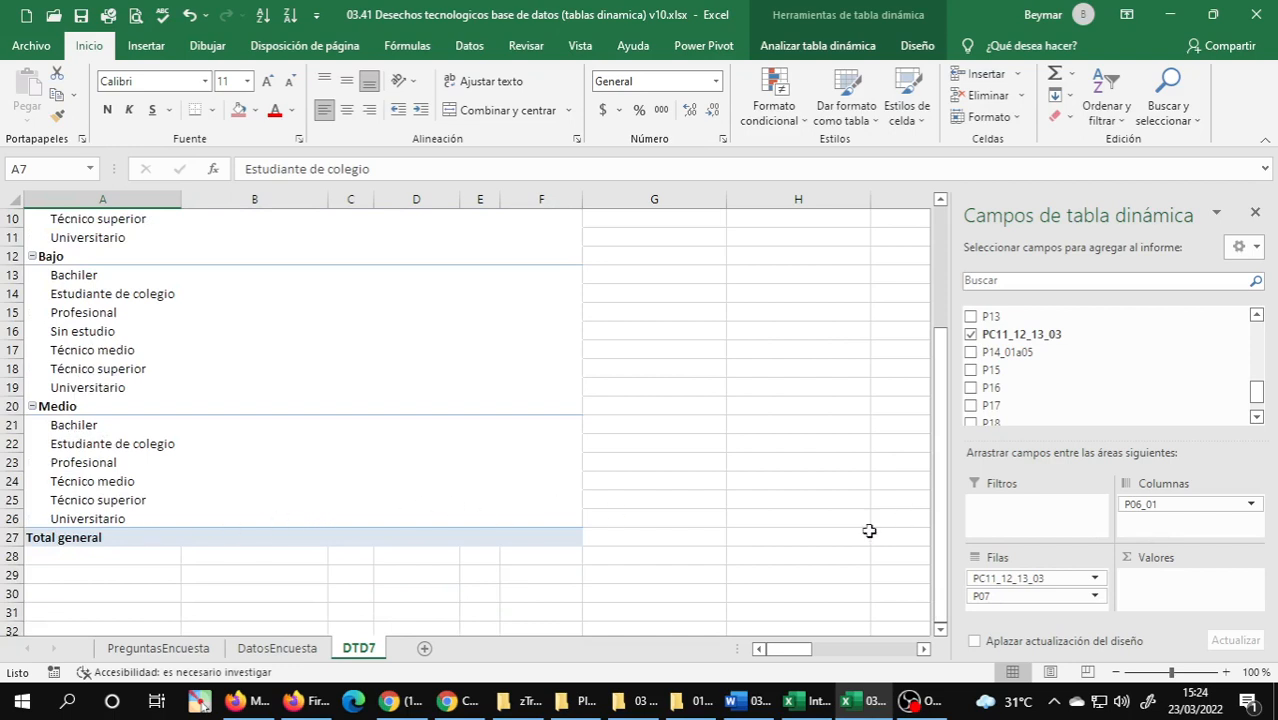
Try nesting economic level PC11_12_13_03 under academic degree P07 in the rows, and restore the previous field order.
left_click(992, 597)
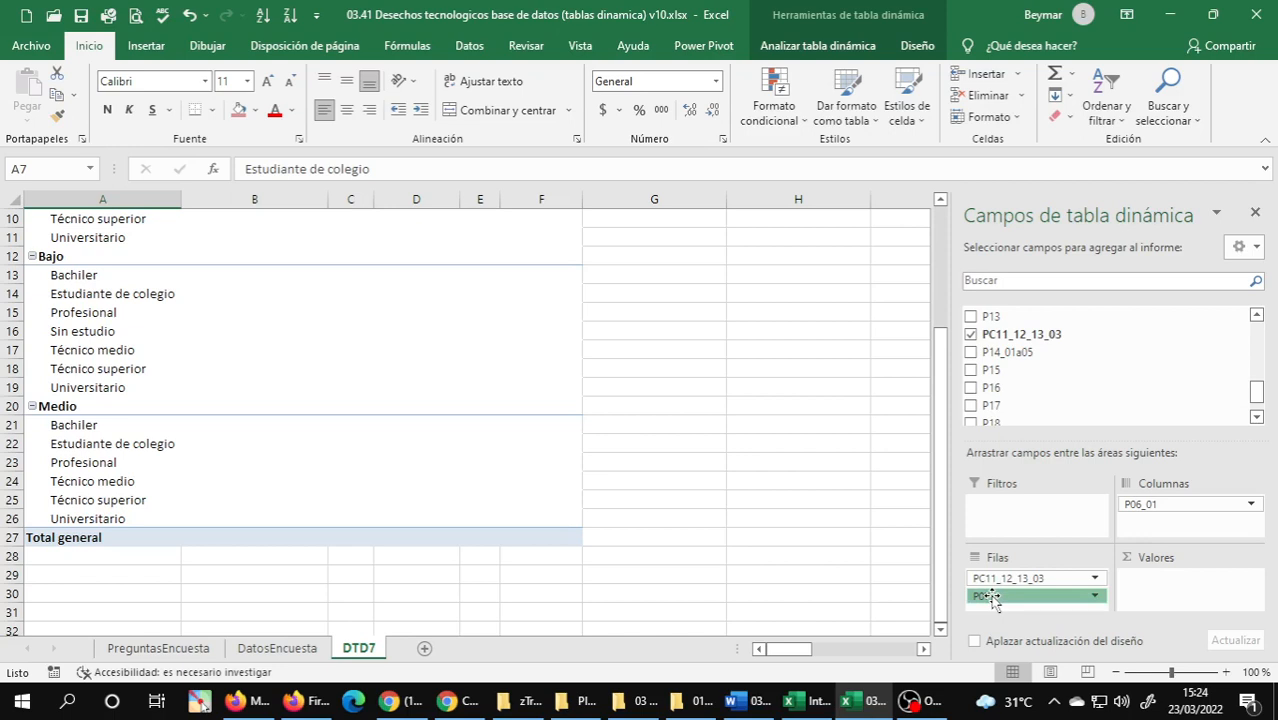
left_click_drag(992, 597, 990, 577)
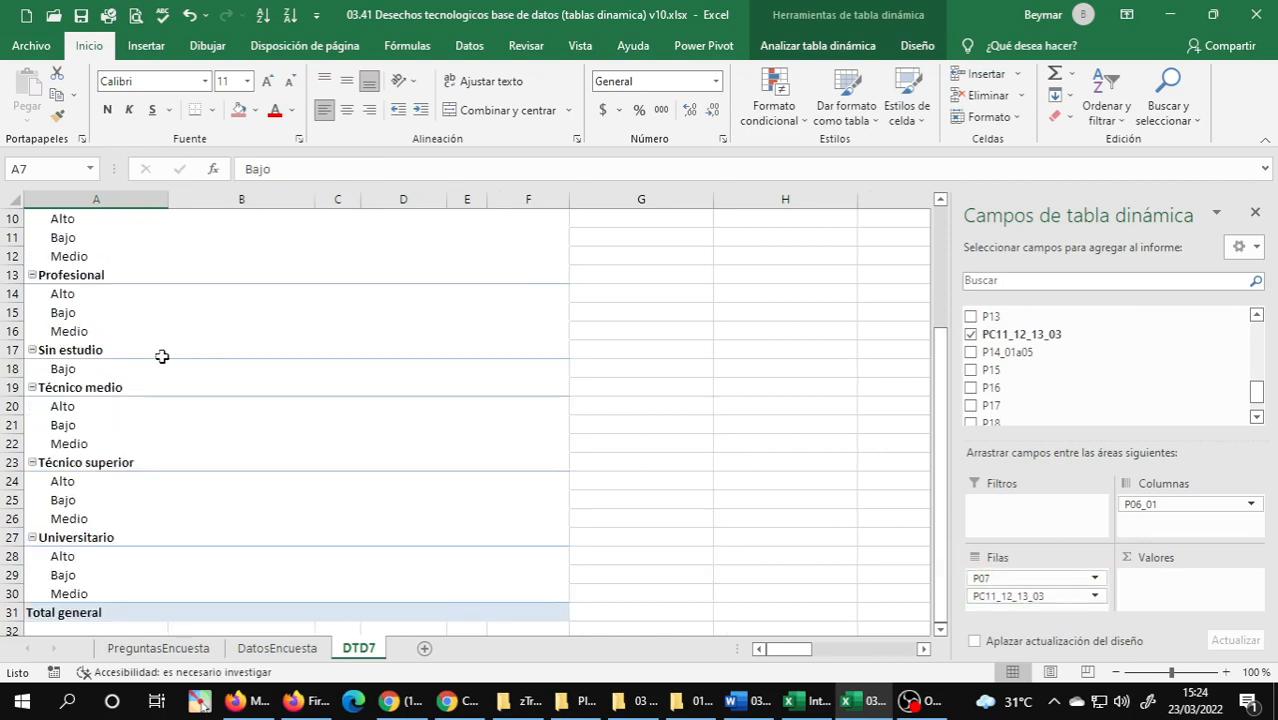
scroll(110, 354, "up", 3)
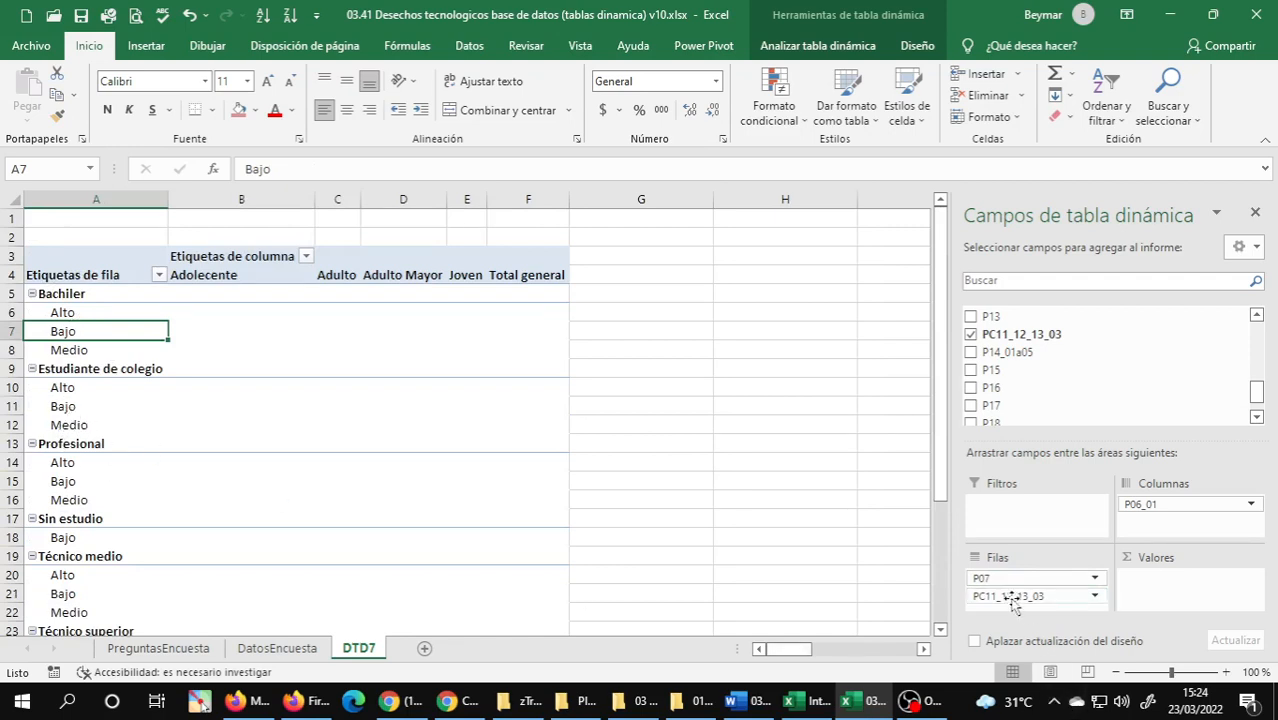
left_click_drag(1013, 600, 1000, 572)
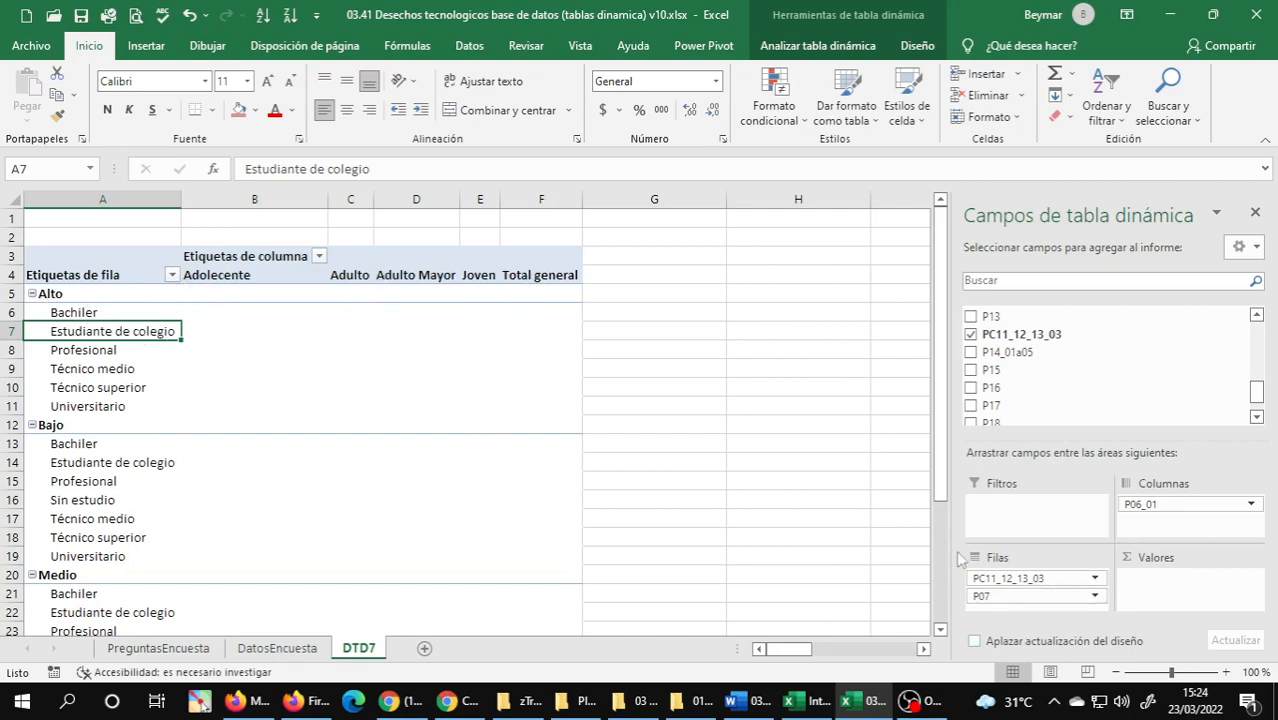
Check exercise 7 in the Word document for the last field and look up the variable code for Sexo on PreguntasEncuesta.
left_click(735, 700)
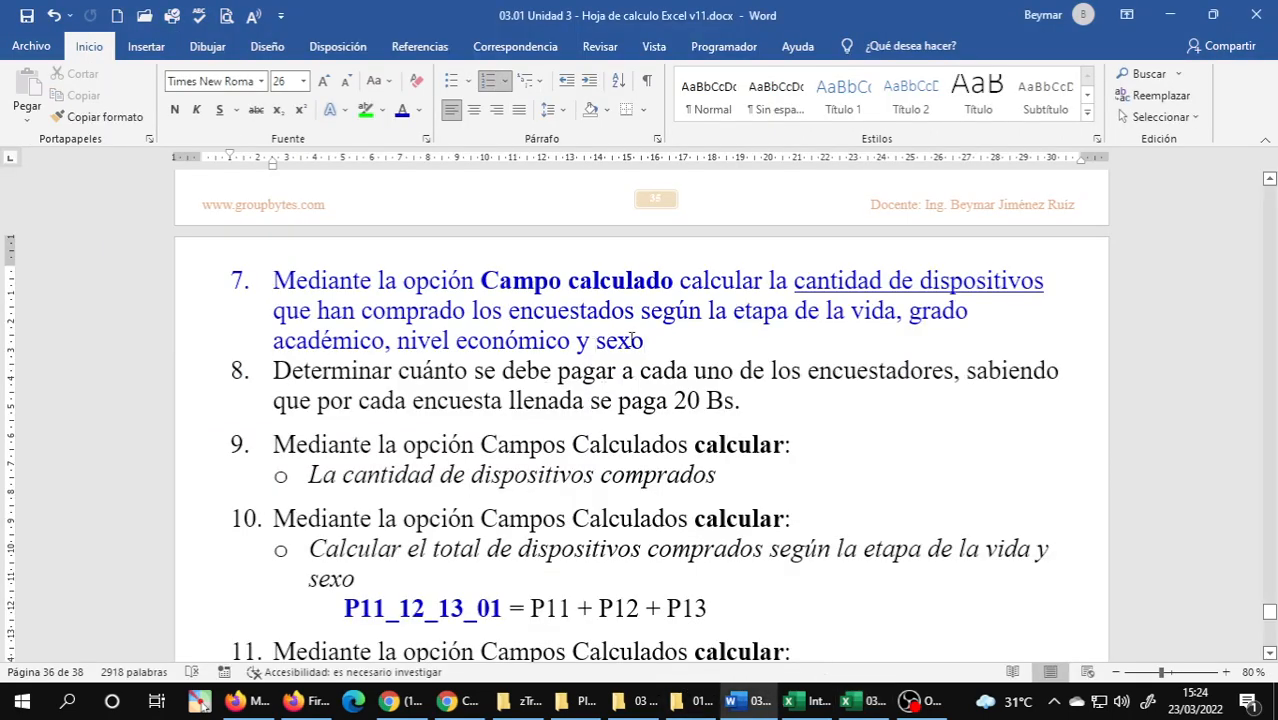
left_click(875, 706)
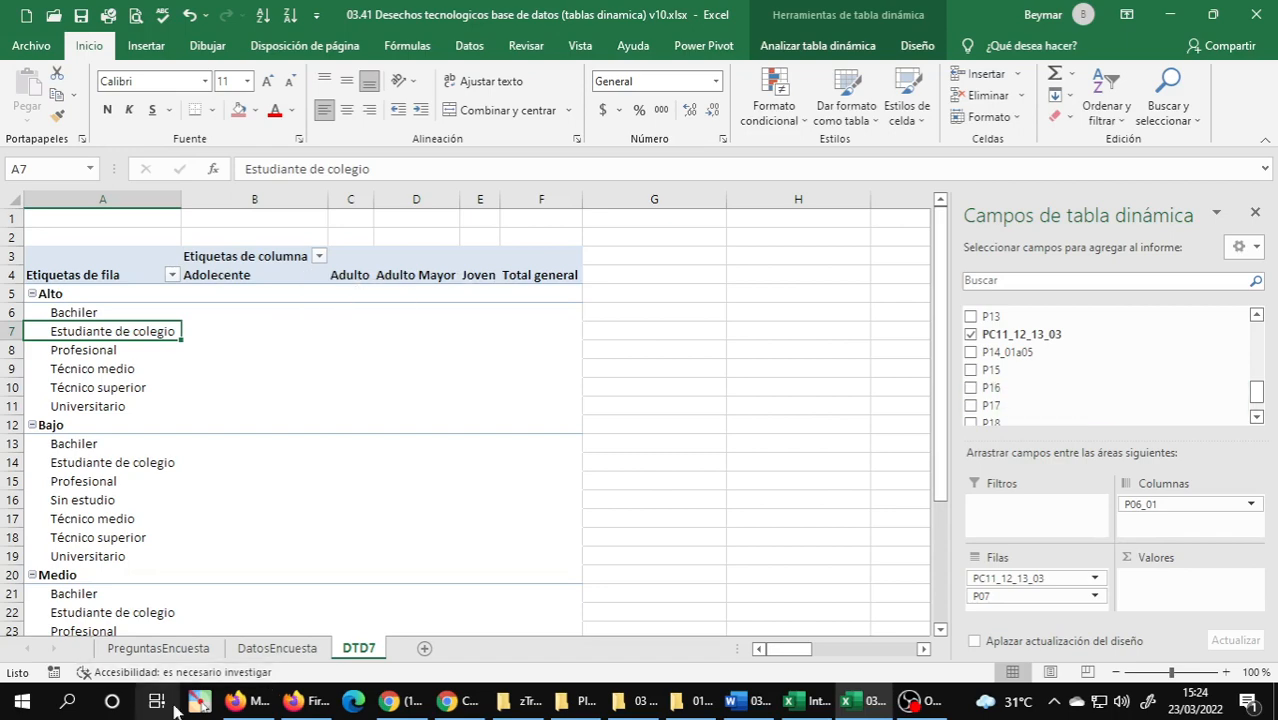
left_click(158, 648)
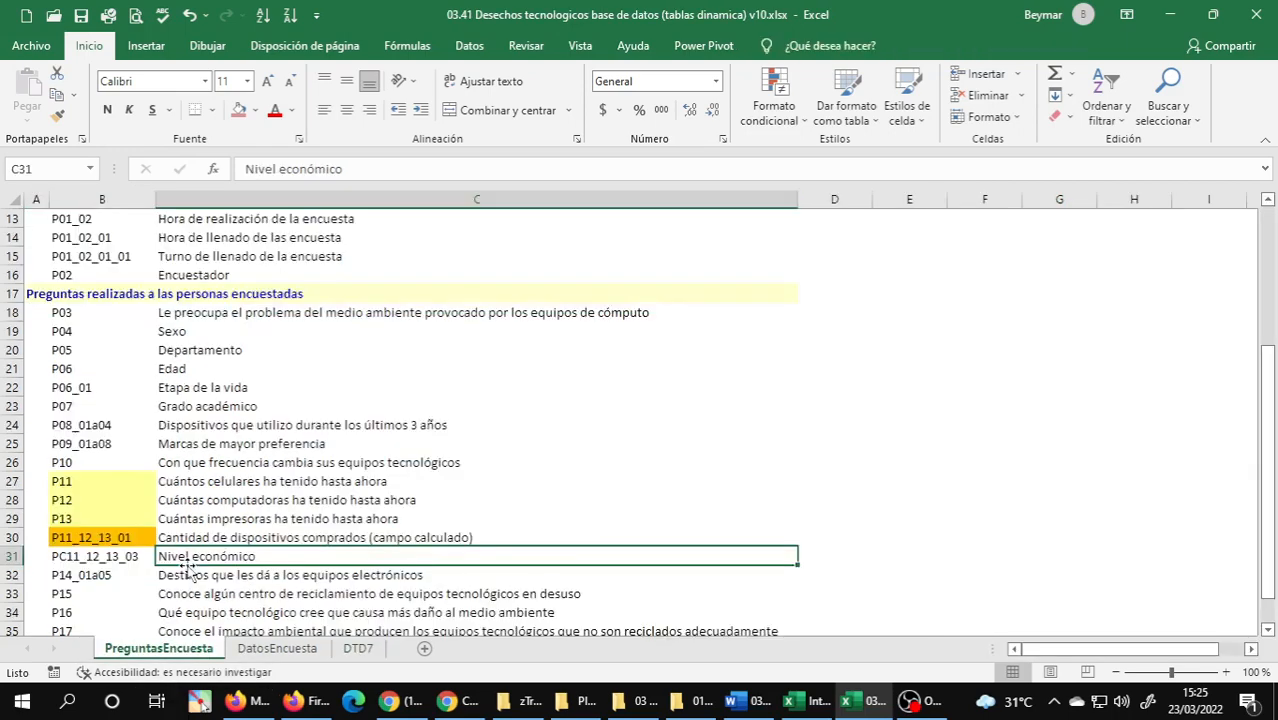
left_click(174, 336)
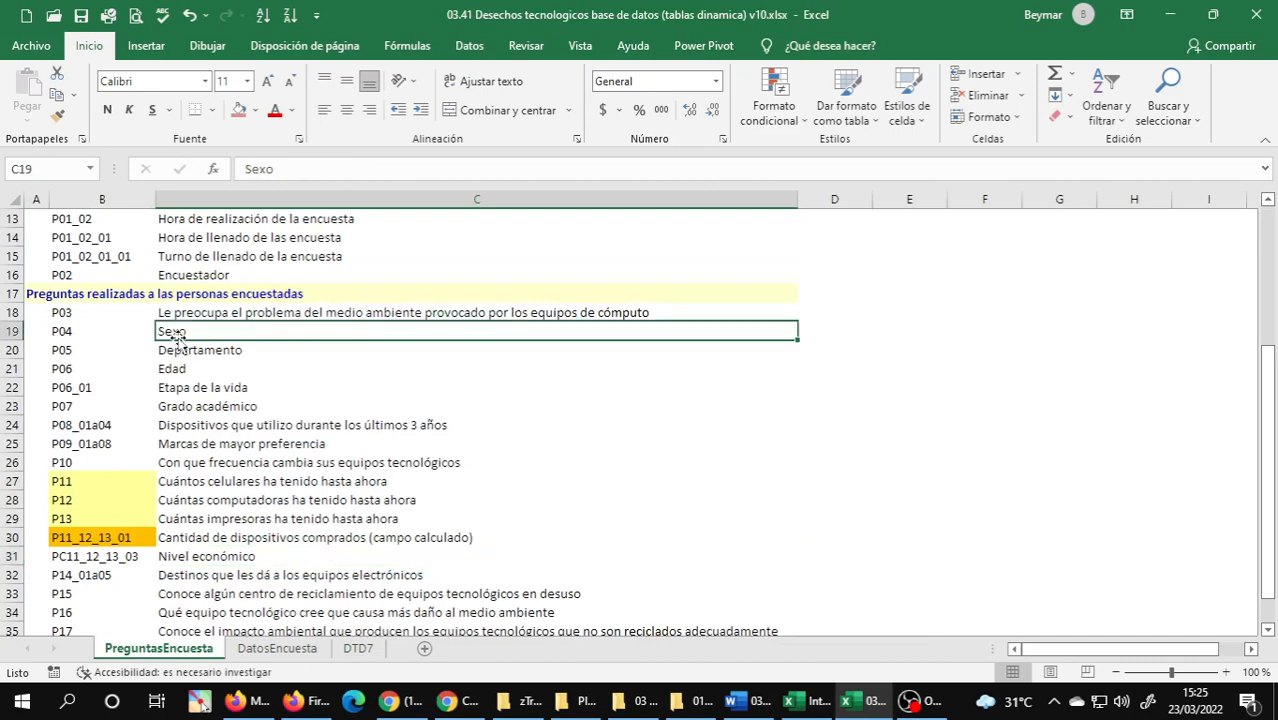
mouse_move(853, 707)
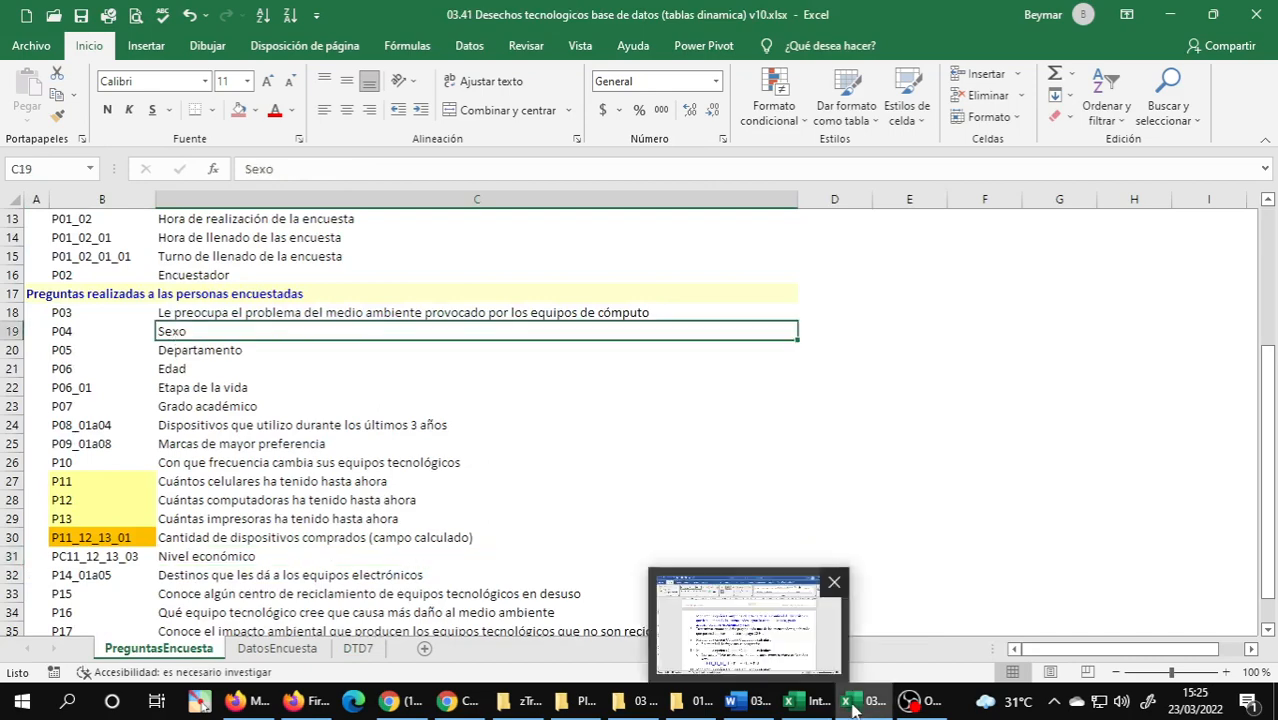
left_click(853, 707)
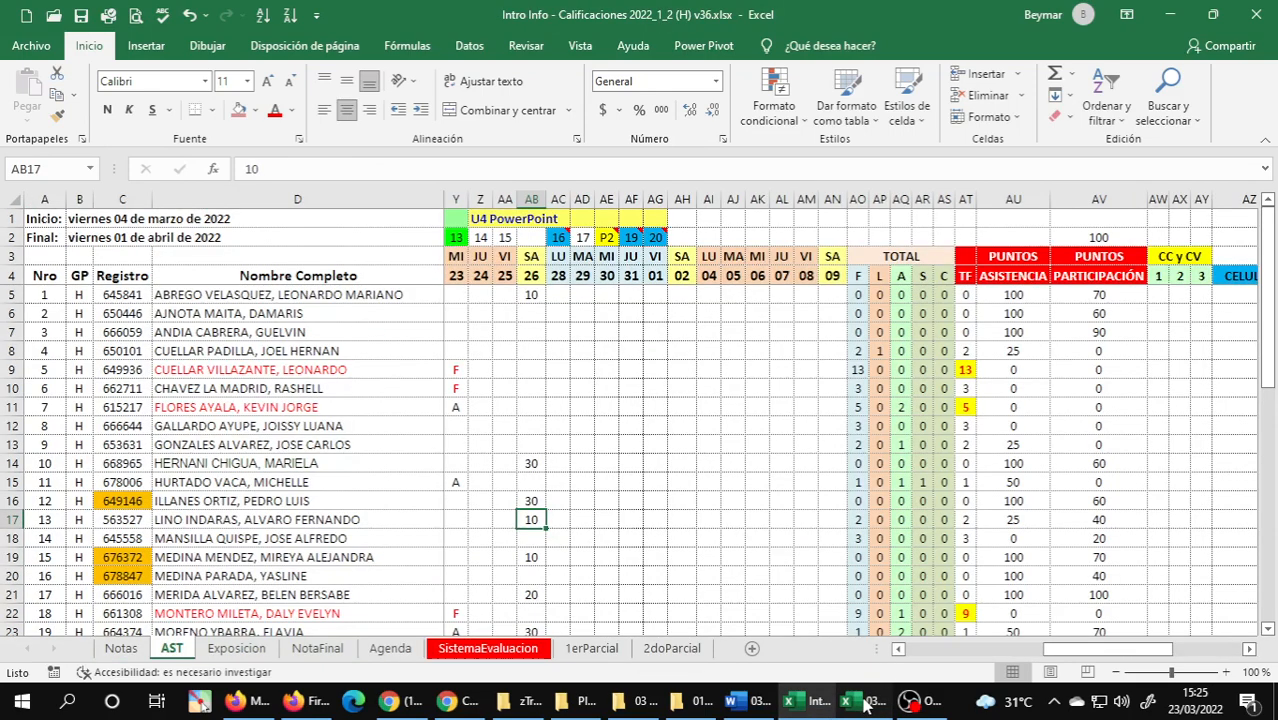
left_click(866, 704)
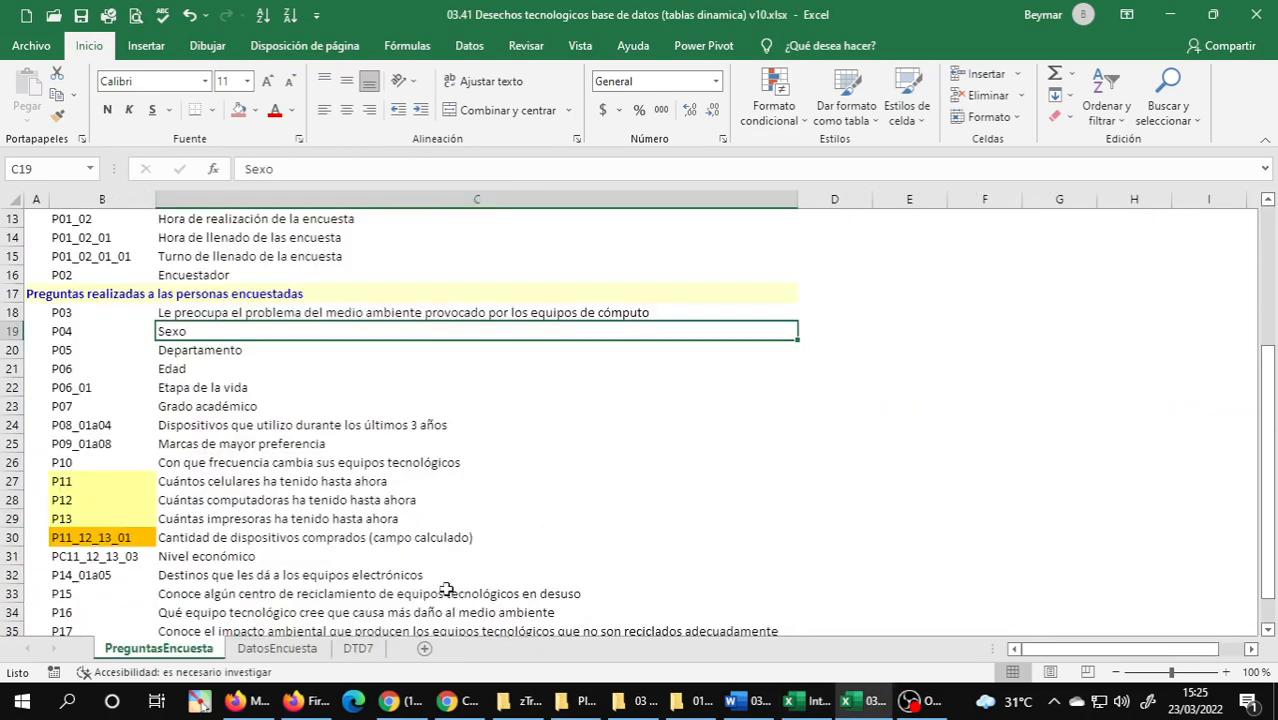
Add the sex field P04 to the DTD7 PivotTable's columns, nested below life stage P06_01.
left_click(358, 649)
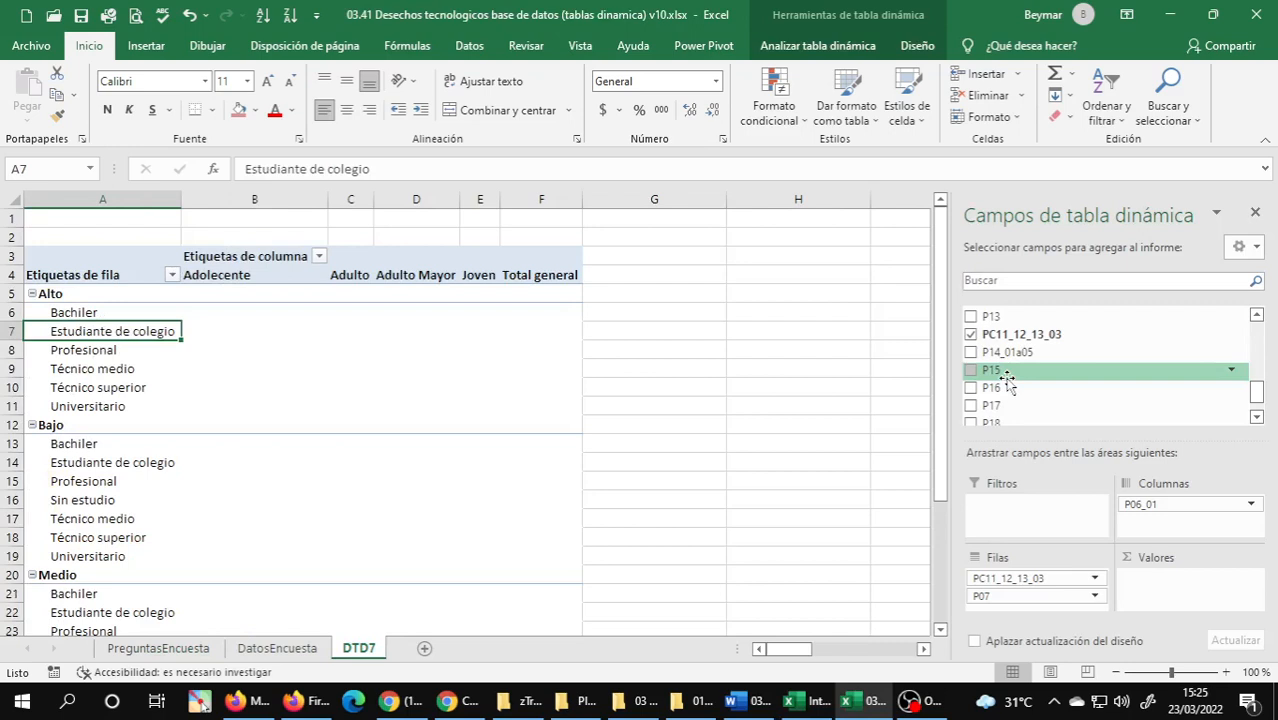
scroll(1007, 387, "up", 4)
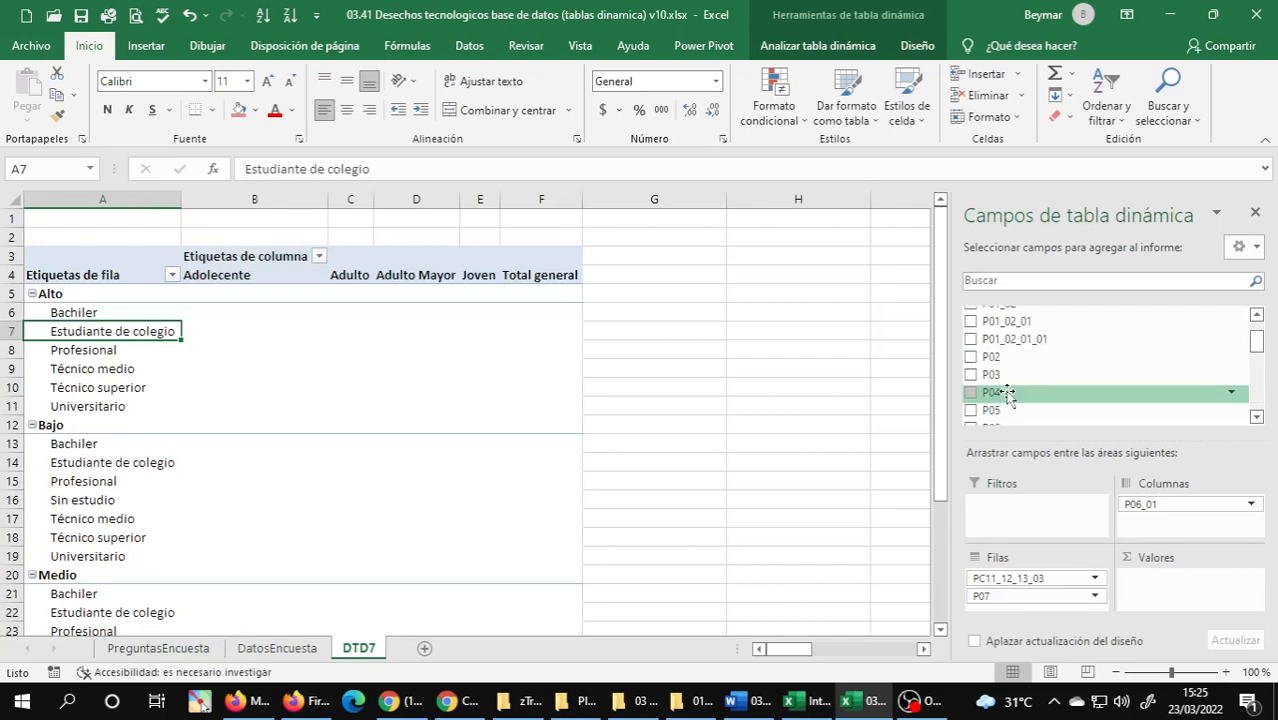
left_click_drag(1007, 393, 1150, 520)
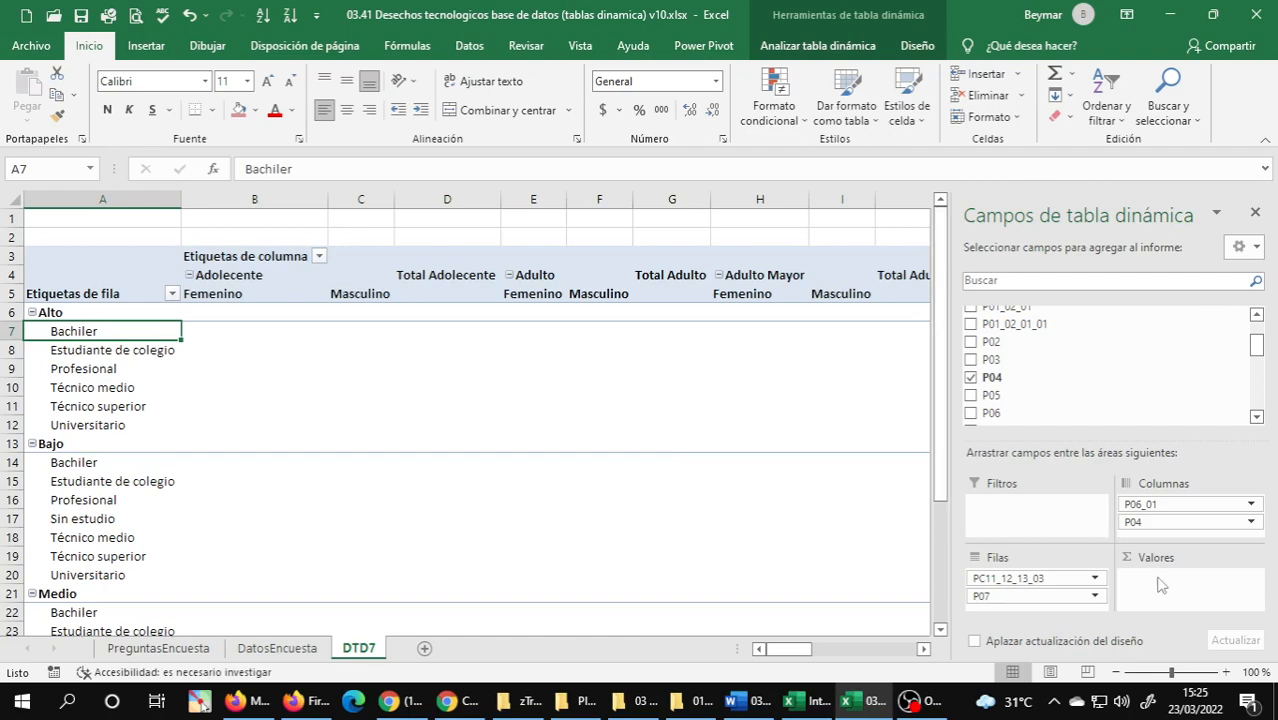
Reread exercise 7 in the Word document and return to the DTD7 sheet in Excel.
left_click(750, 700)
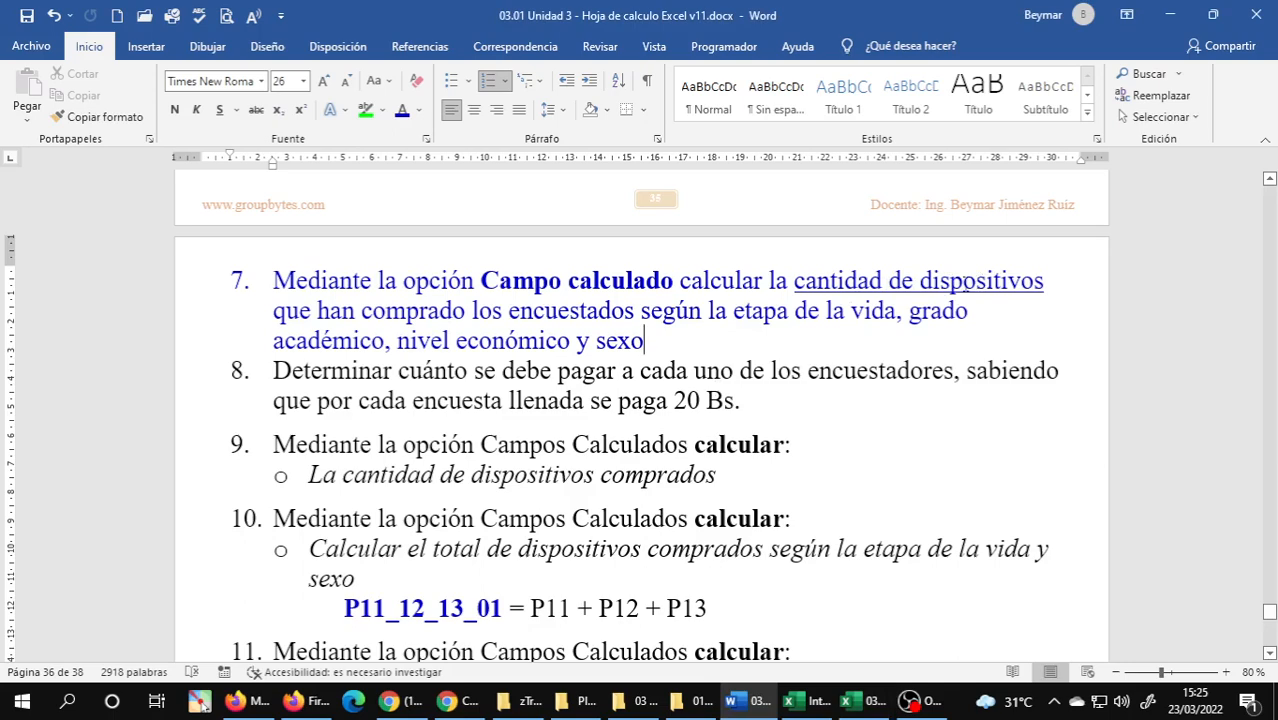
left_click(848, 707)
left_click(822, 707)
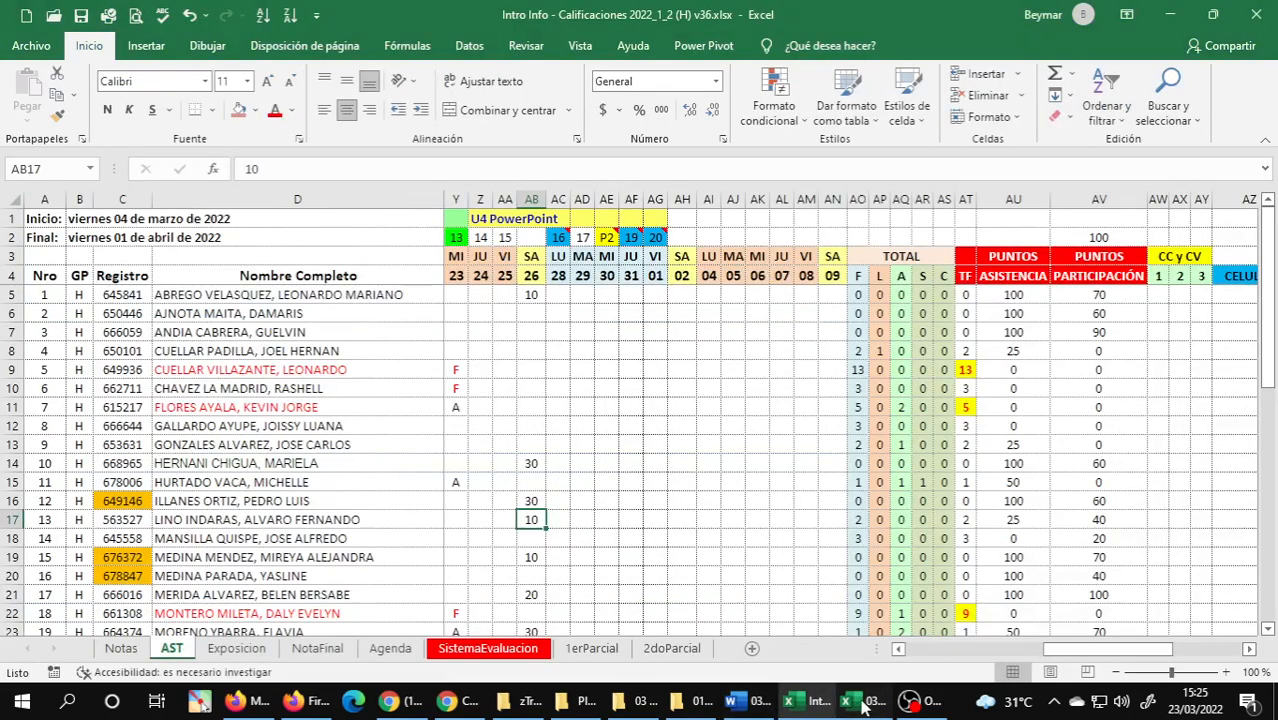
left_click(862, 705)
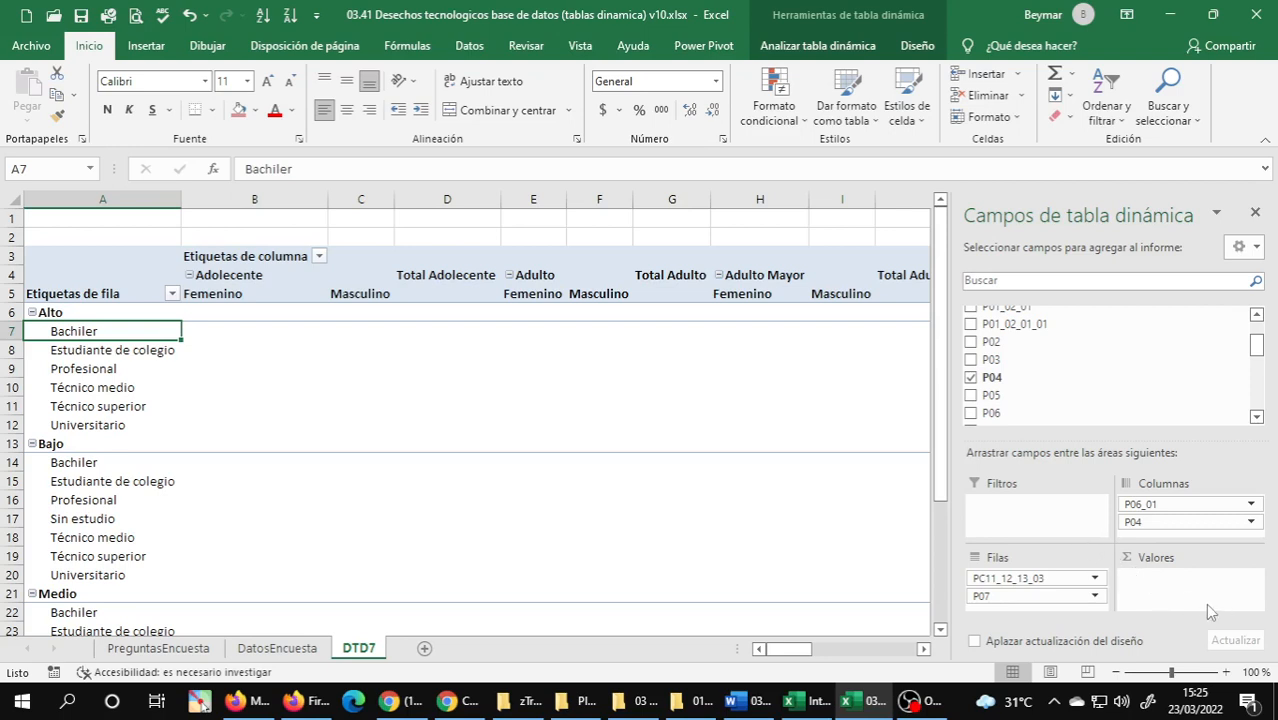
Move the life-stage field P06_01 and the sex field P04 from the PivotTable's columns to its report filters.
left_click(1148, 506)
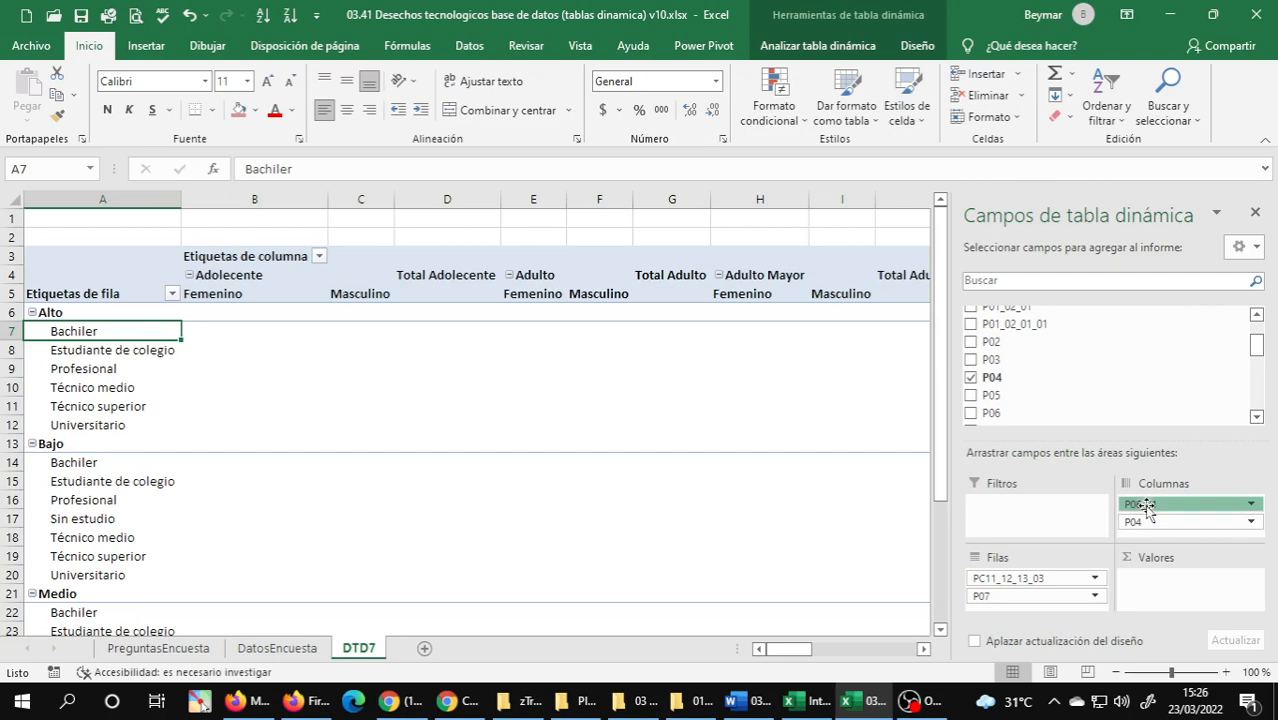
left_click_drag(1148, 506, 1046, 505)
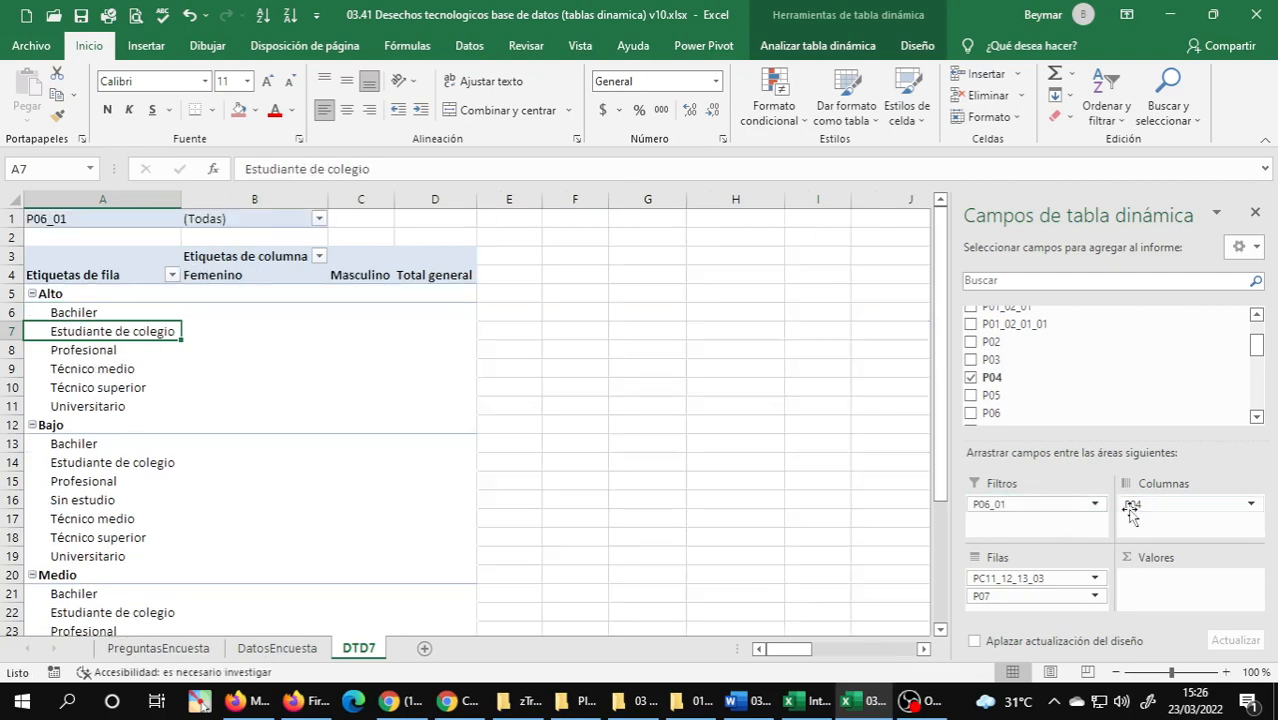
left_click_drag(1135, 506, 1030, 522)
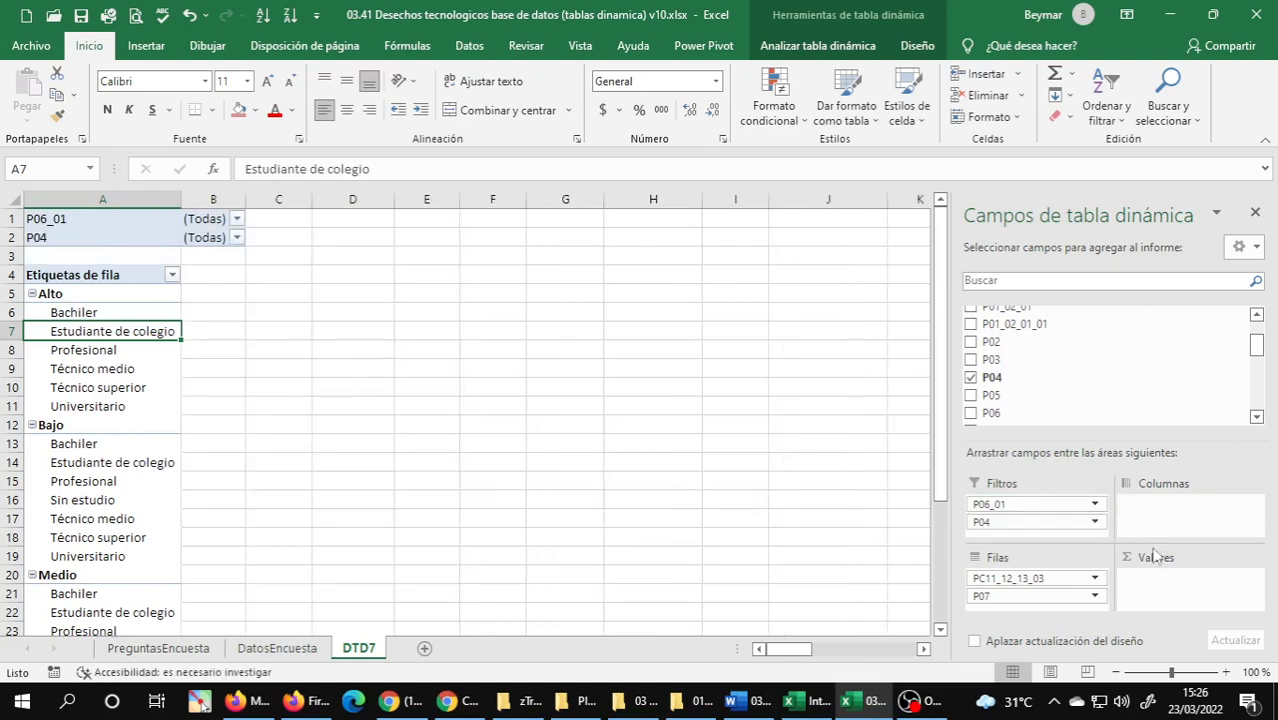
Check in the Word document which quantity exercise 7 asks to calculate and return to the survey workbook in Excel.
left_click(766, 706)
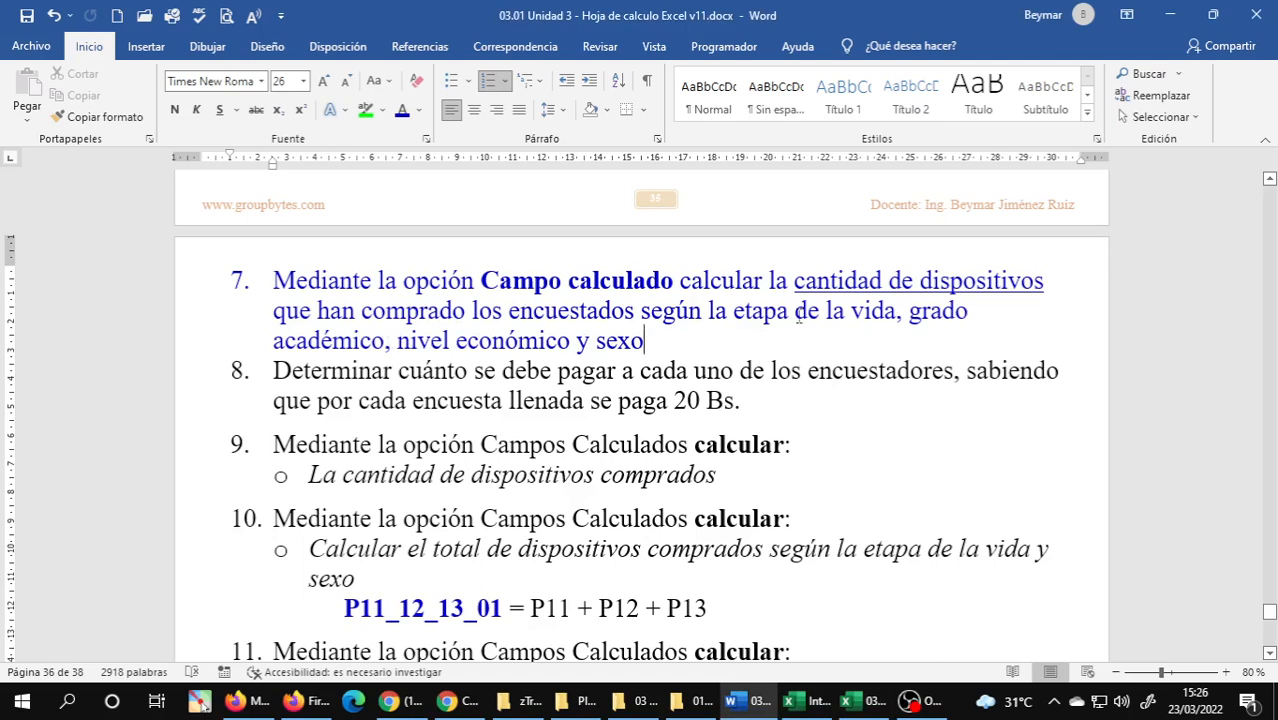
left_click_drag(795, 280, 1000, 282)
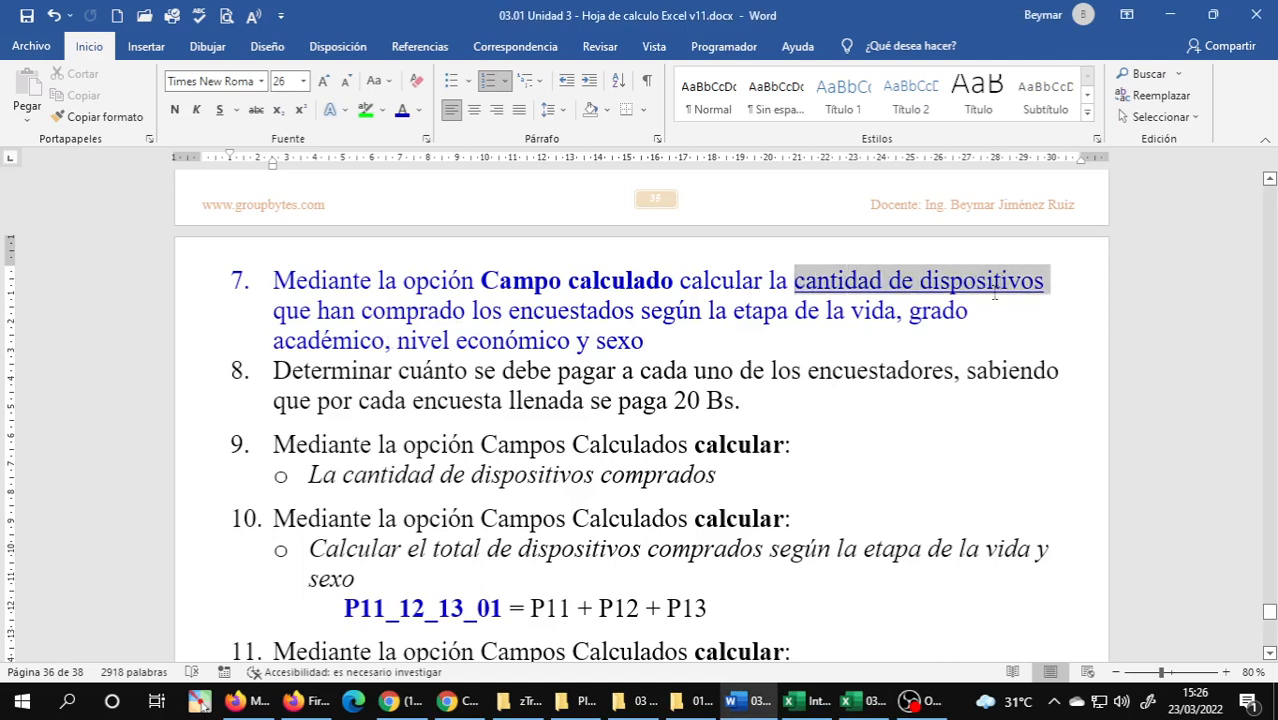
left_click(922, 340)
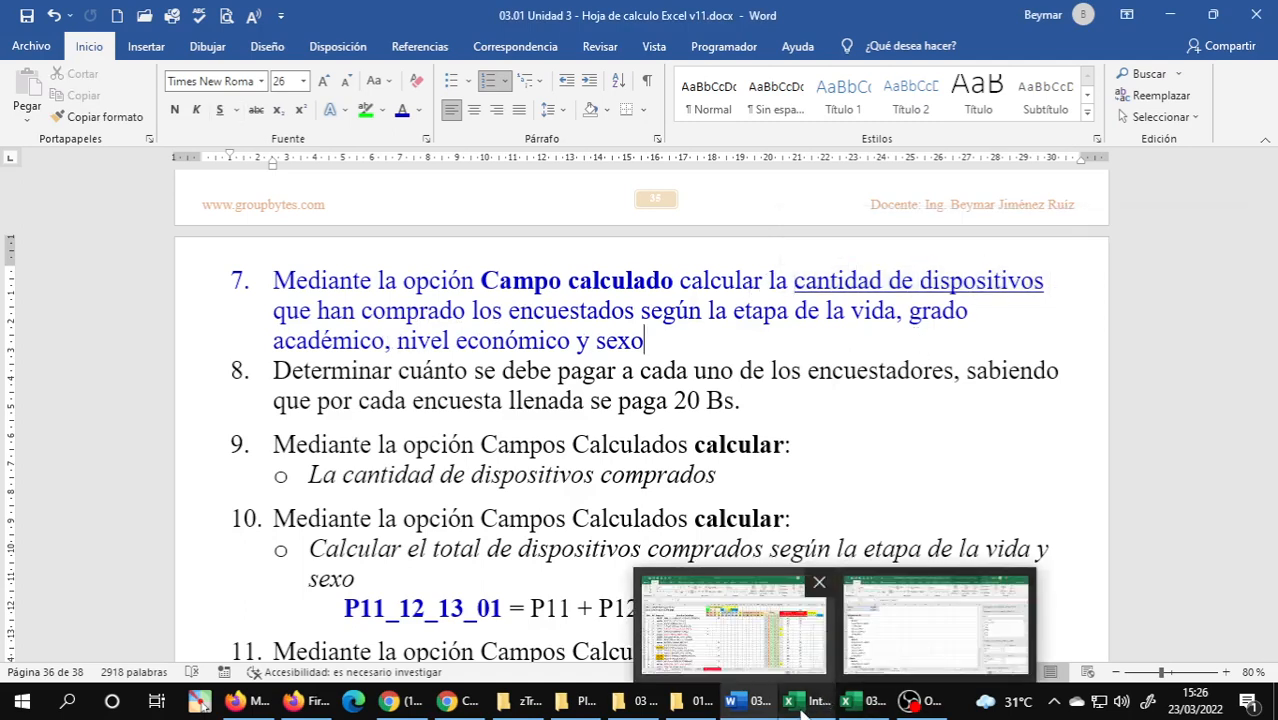
left_click(840, 707)
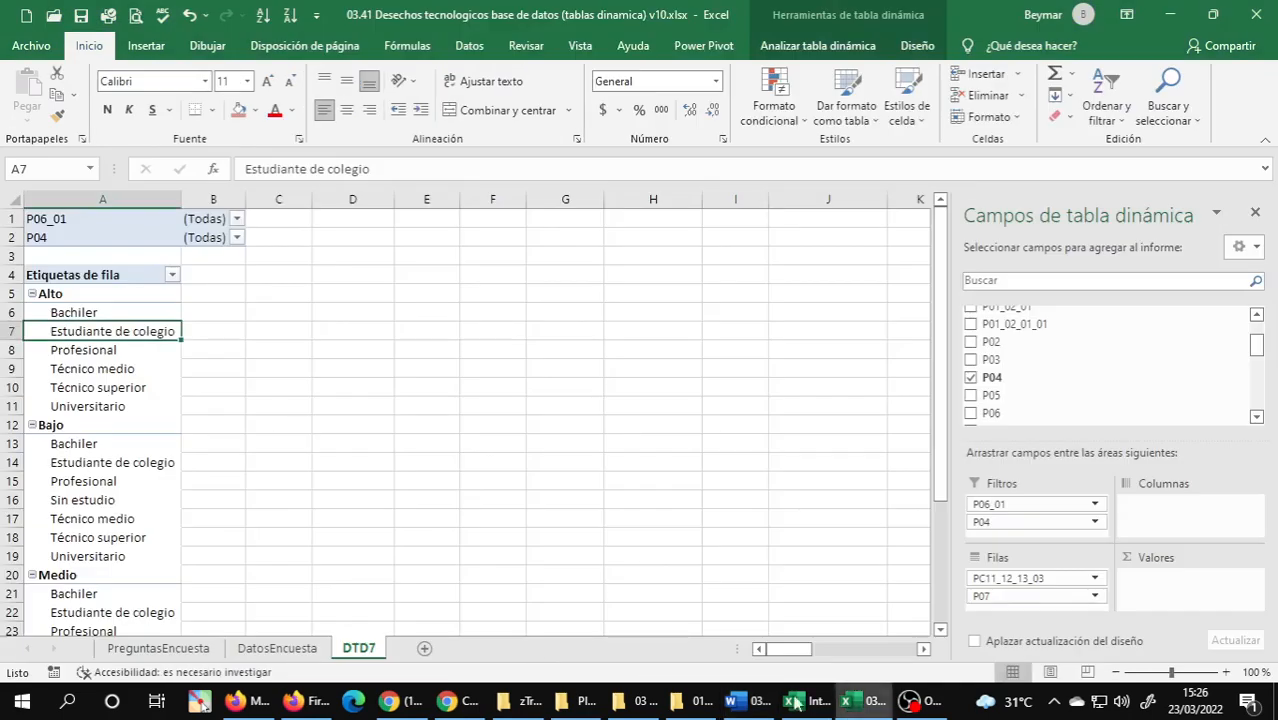
Look up the variable codes for the numbers of cell phones, computers and printers on the PreguntasEncuesta sheet.
left_click(150, 650)
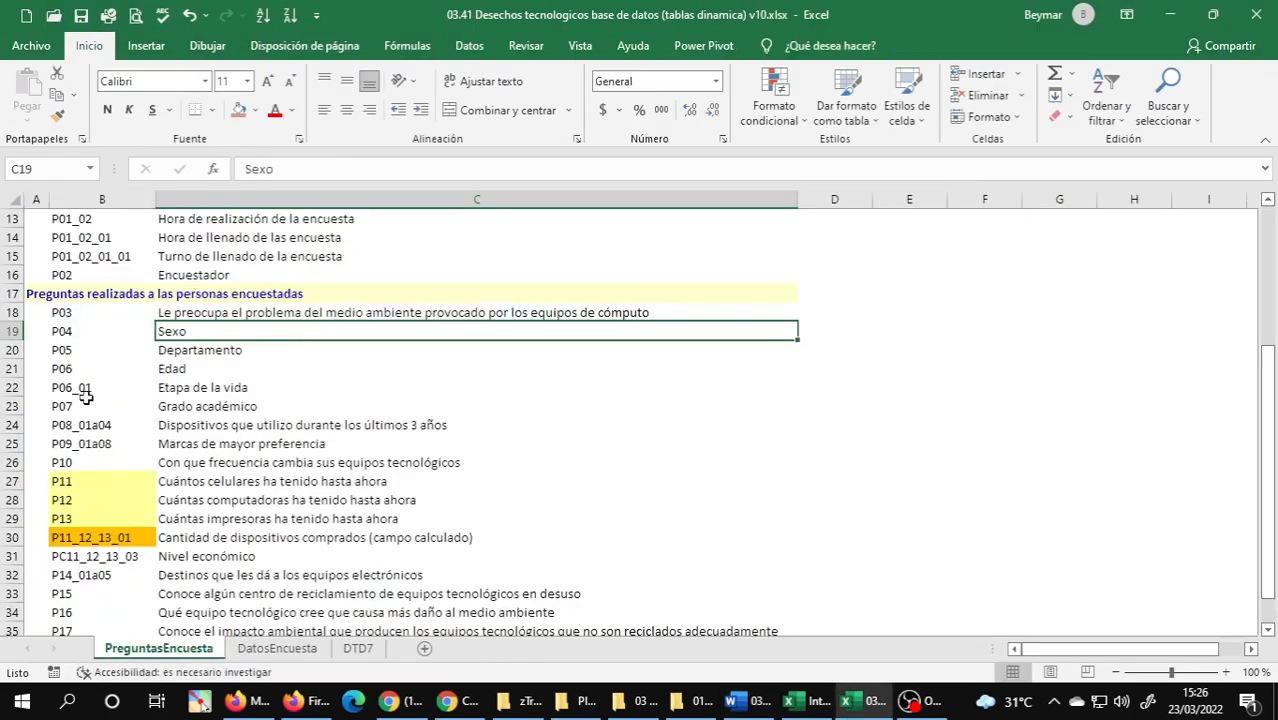
scroll(93, 393, "down", 4)
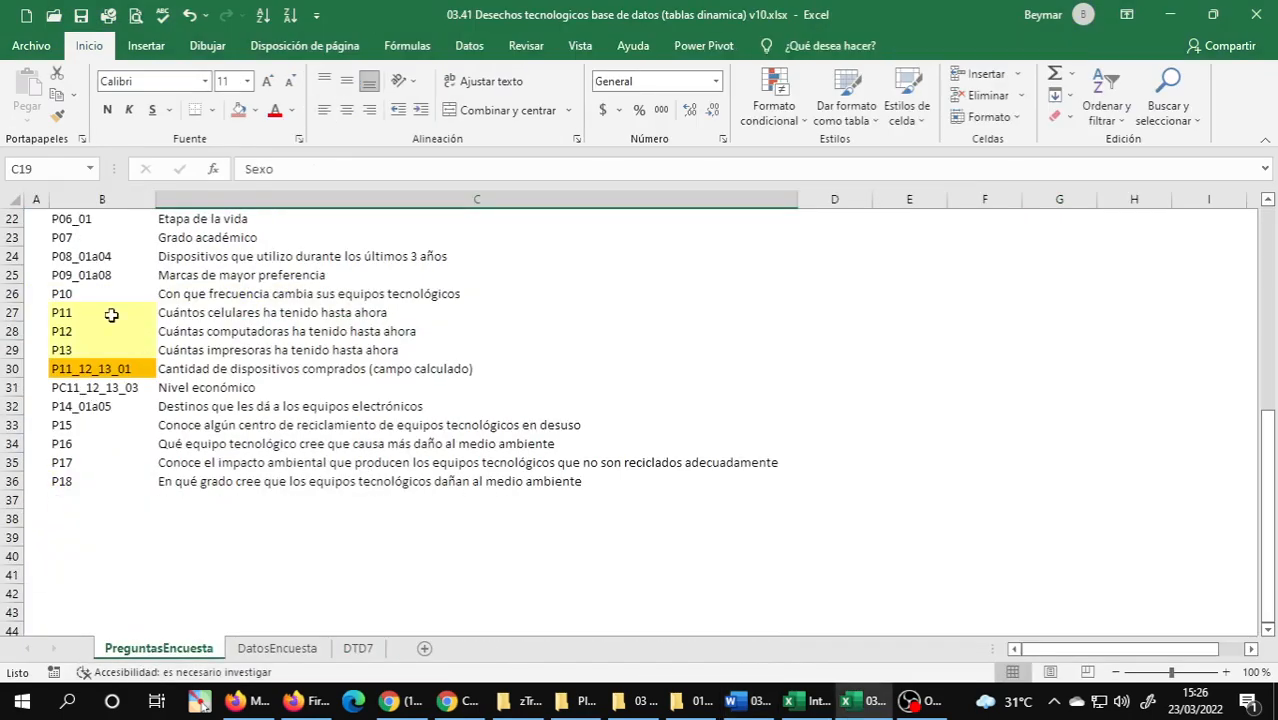
left_click(177, 312)
left_click_drag(177, 312, 237, 349)
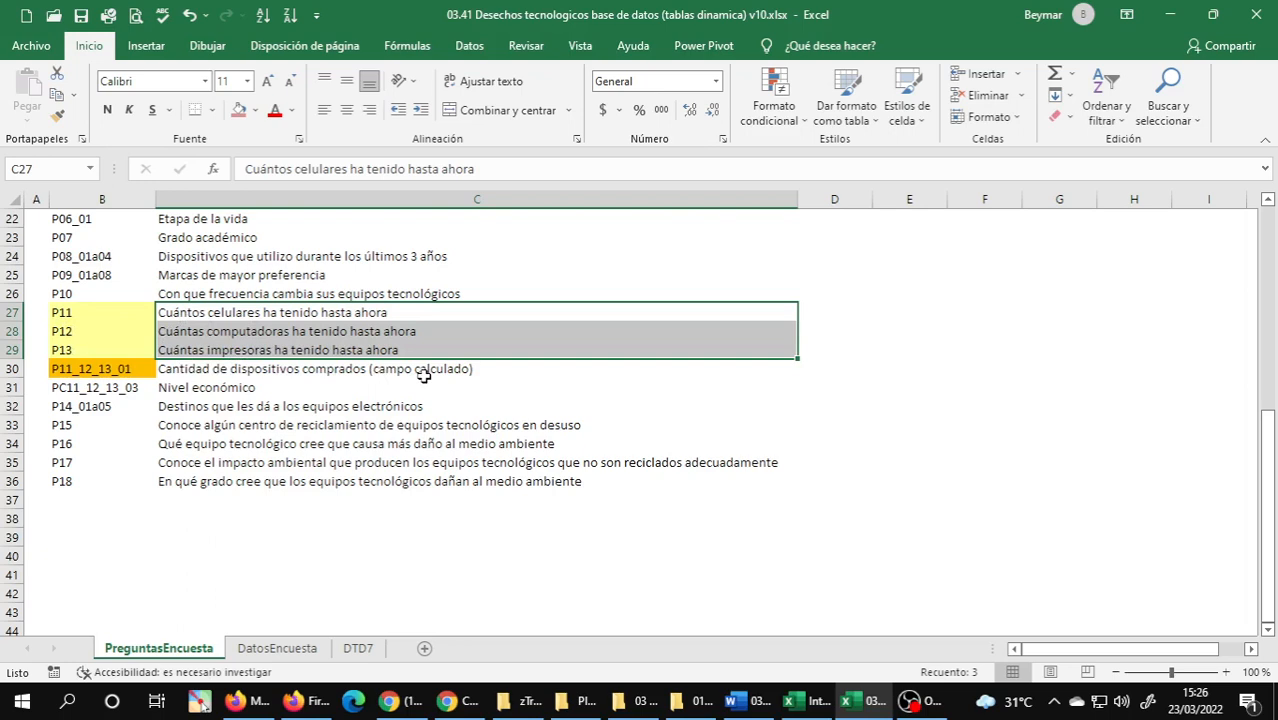
left_click(250, 316)
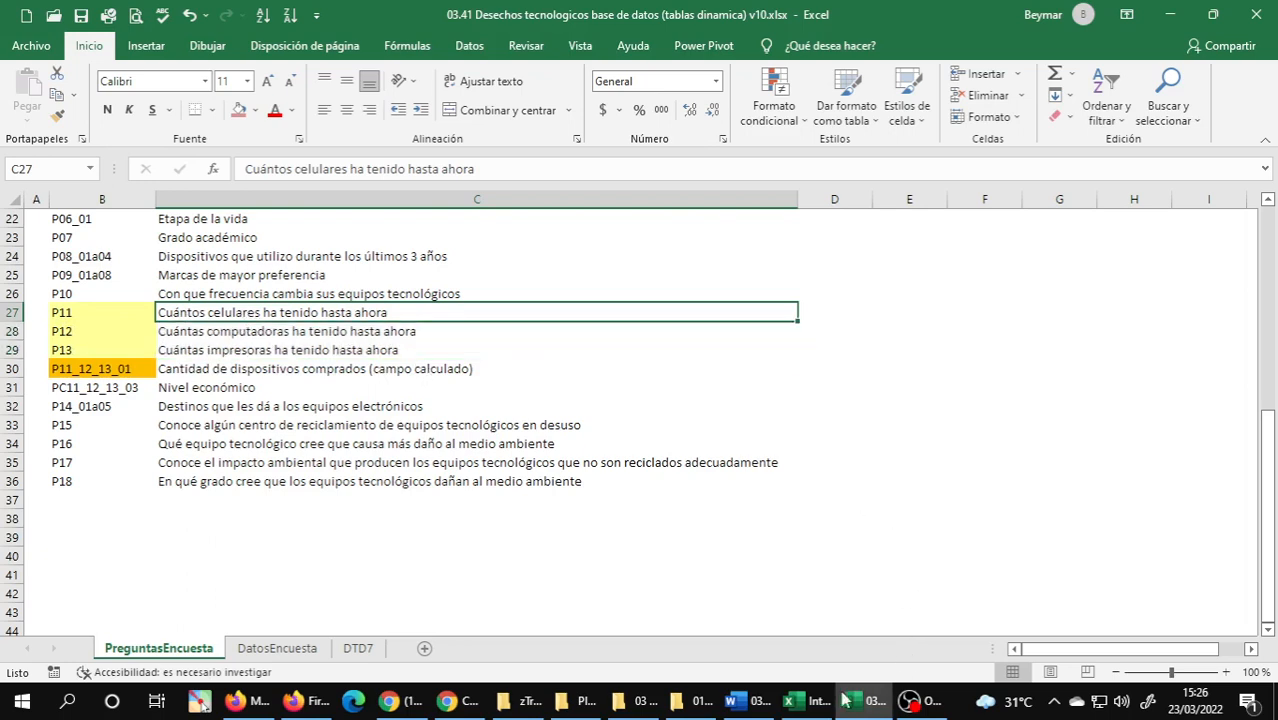
Return to DTD7 and add the device-count fields P11, P12 and P13 to the PivotTable's values as sums.
mouse_move(813, 706)
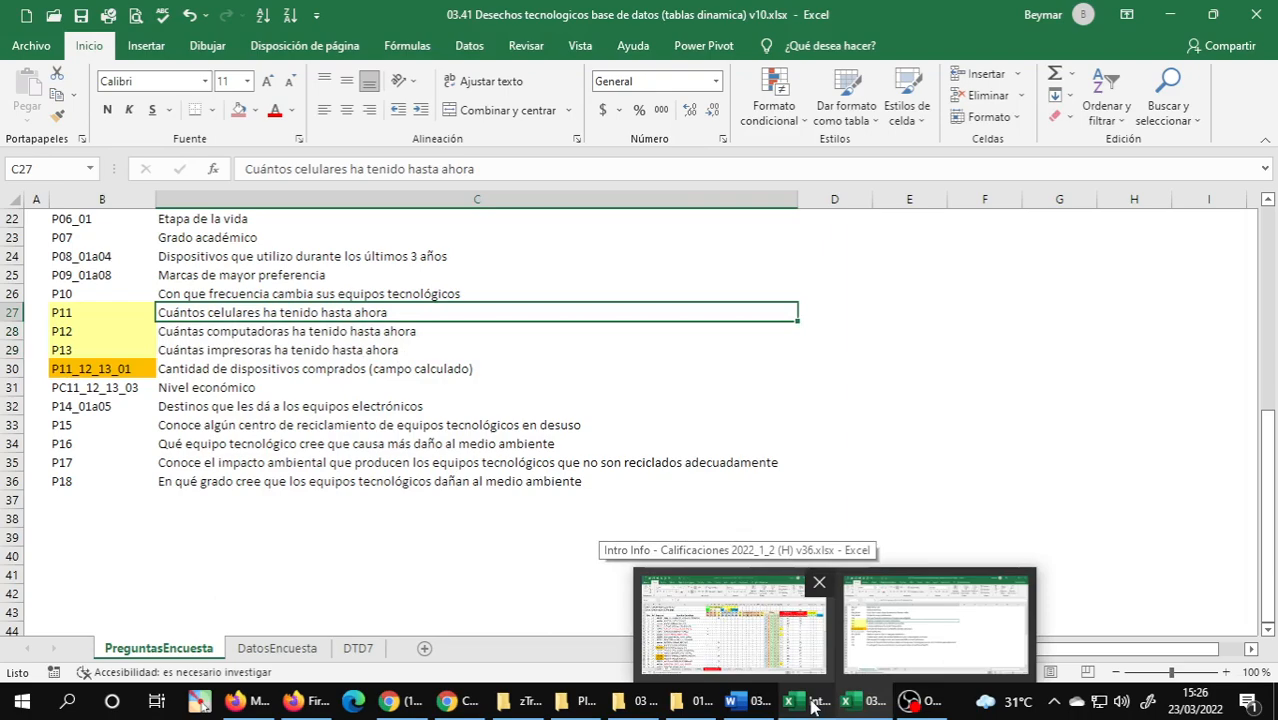
left_click(866, 708)
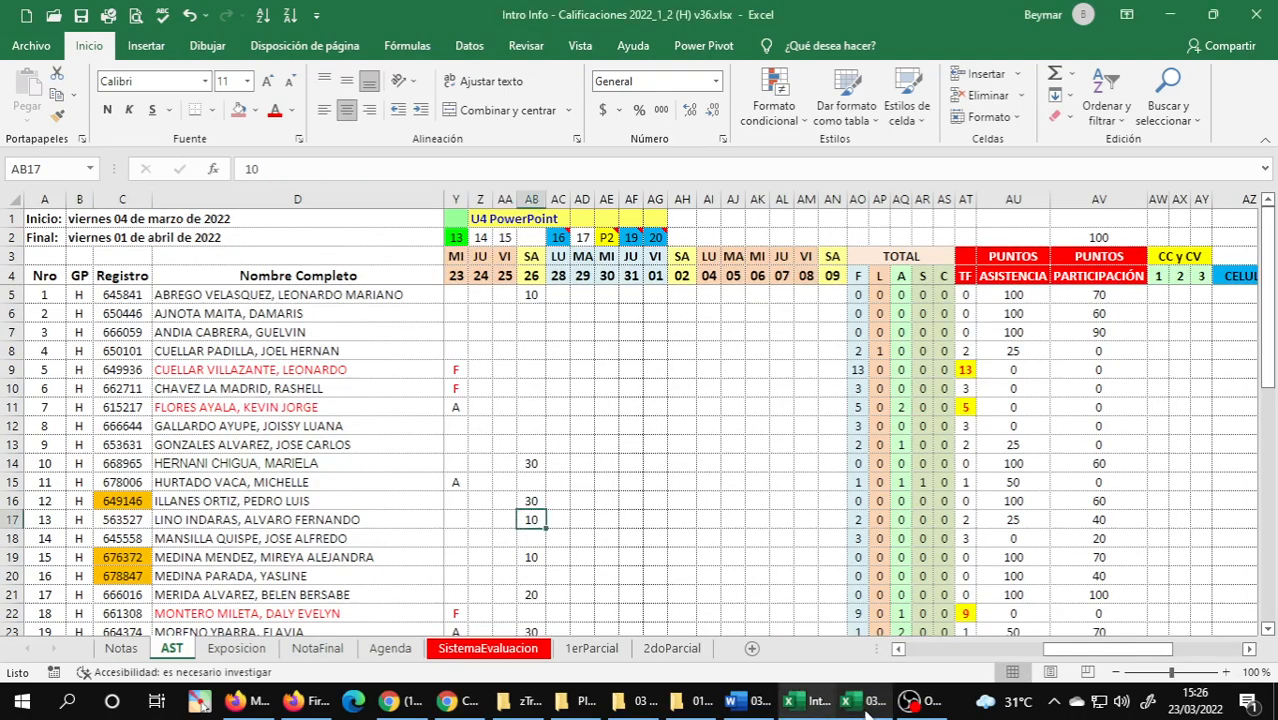
left_click(866, 708)
left_click(866, 708)
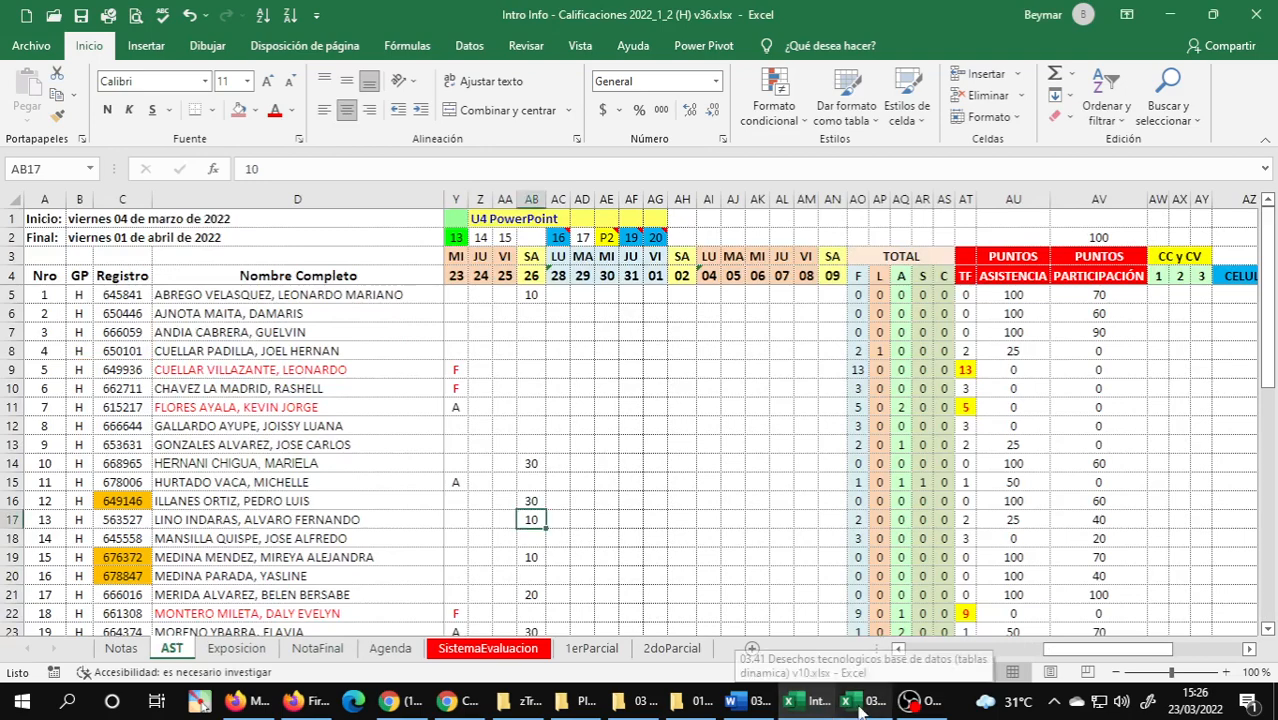
left_click(861, 708)
scroll(1165, 366, "down", 10)
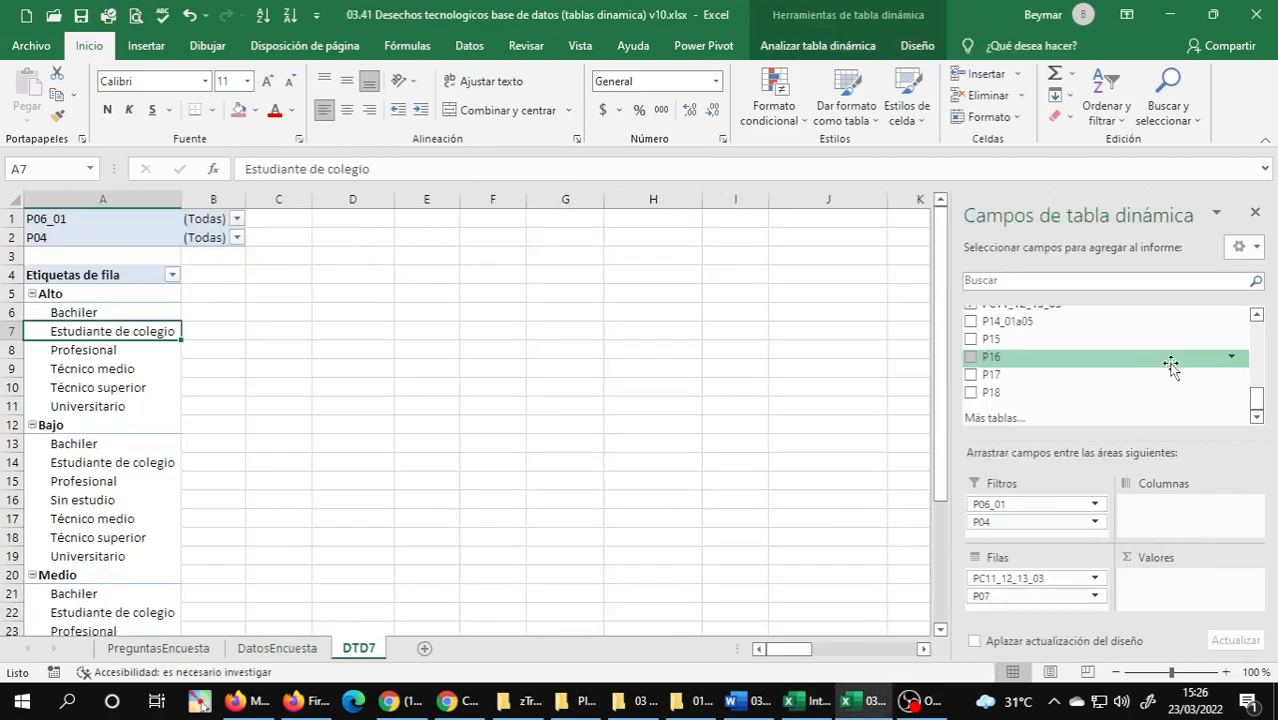
scroll(1032, 381, "up", 2)
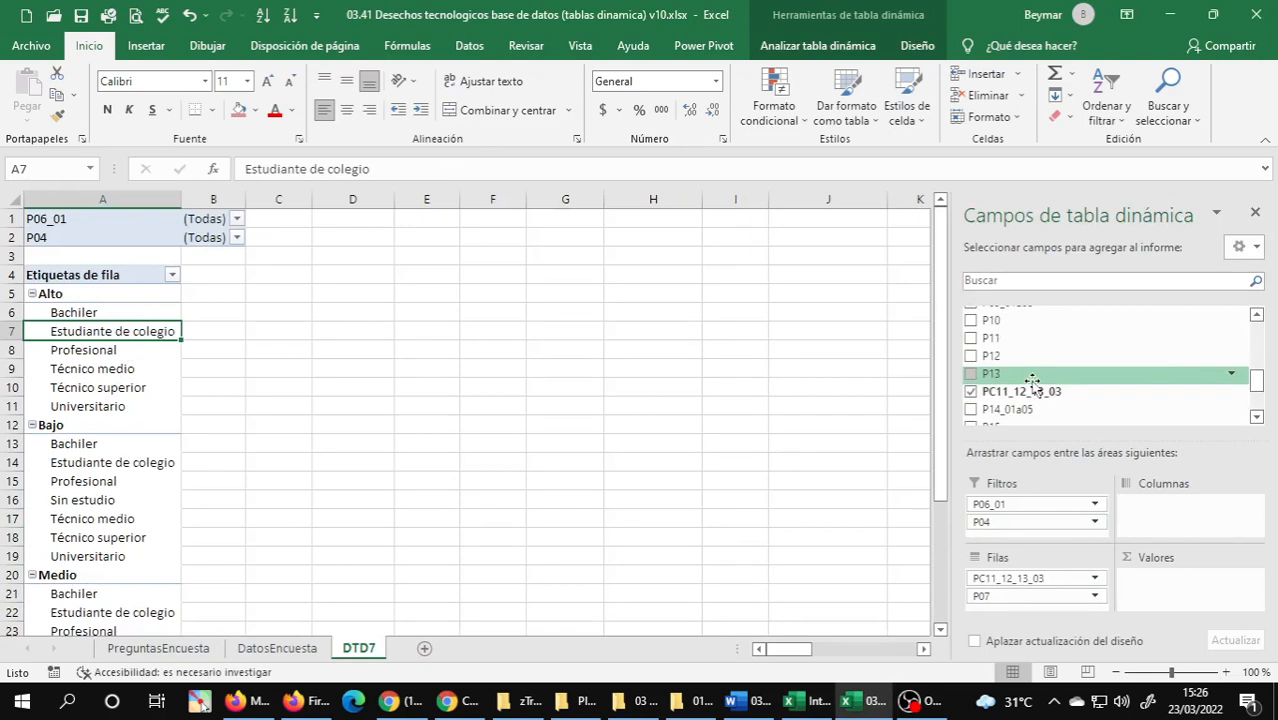
left_click_drag(1005, 340, 1170, 585)
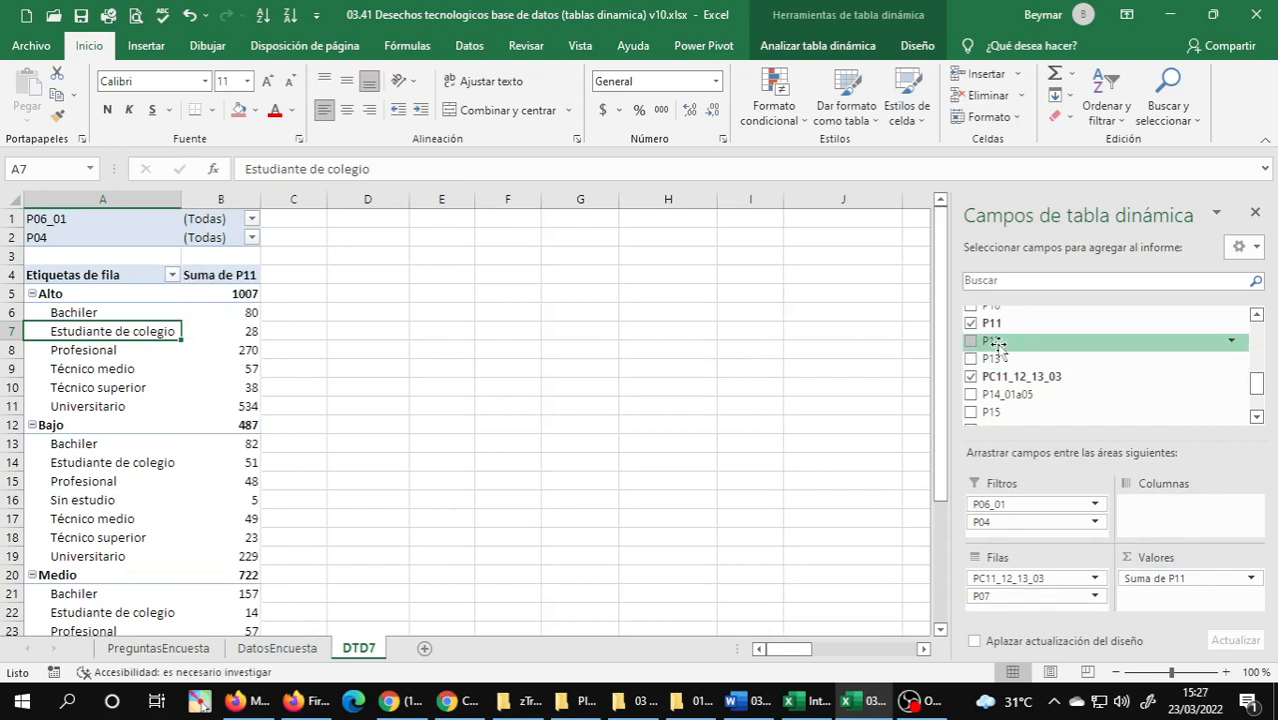
left_click_drag(999, 346, 1170, 590)
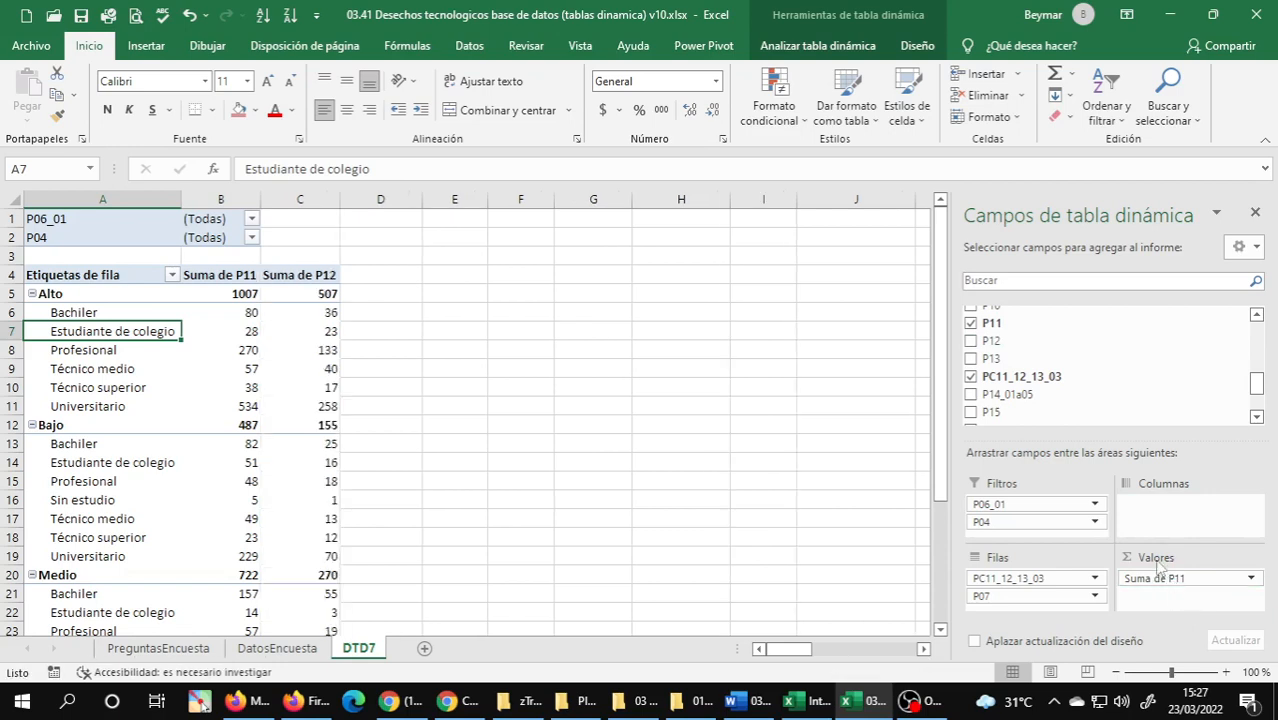
left_click_drag(990, 358, 1215, 573)
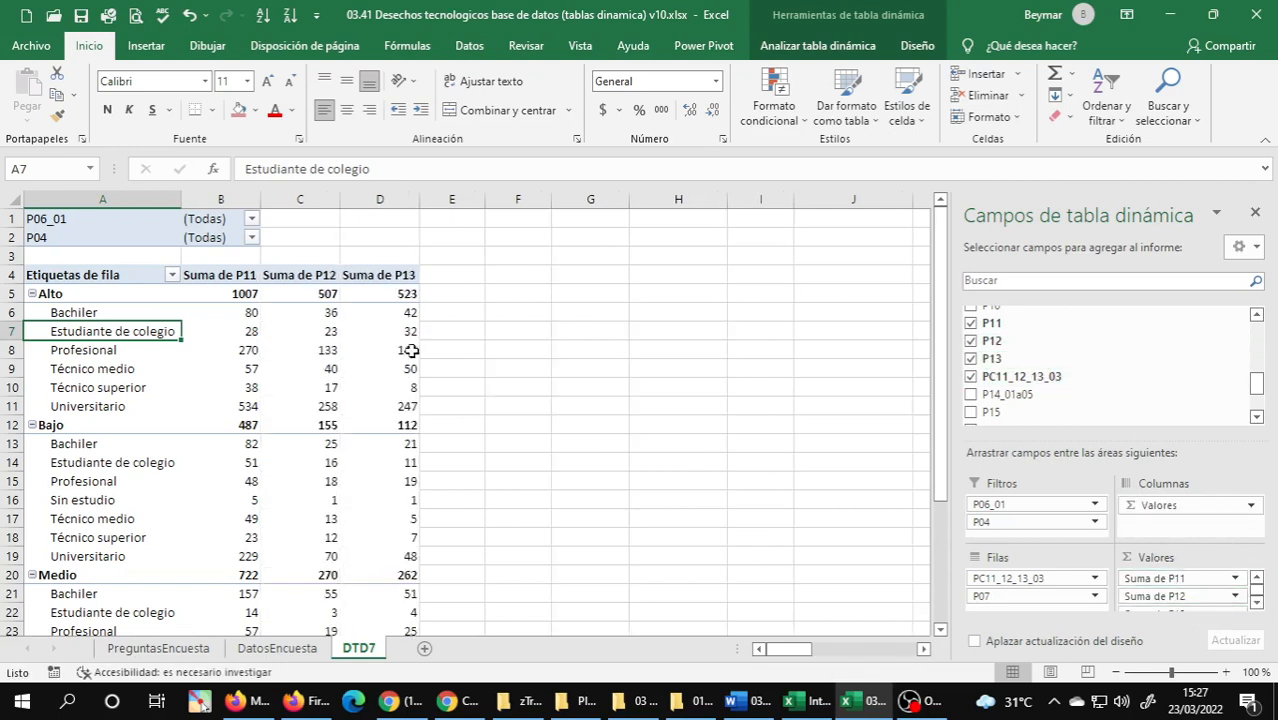
Give the Suma de P11 value field the custom name CELULARES in its value field settings.
left_click(233, 276)
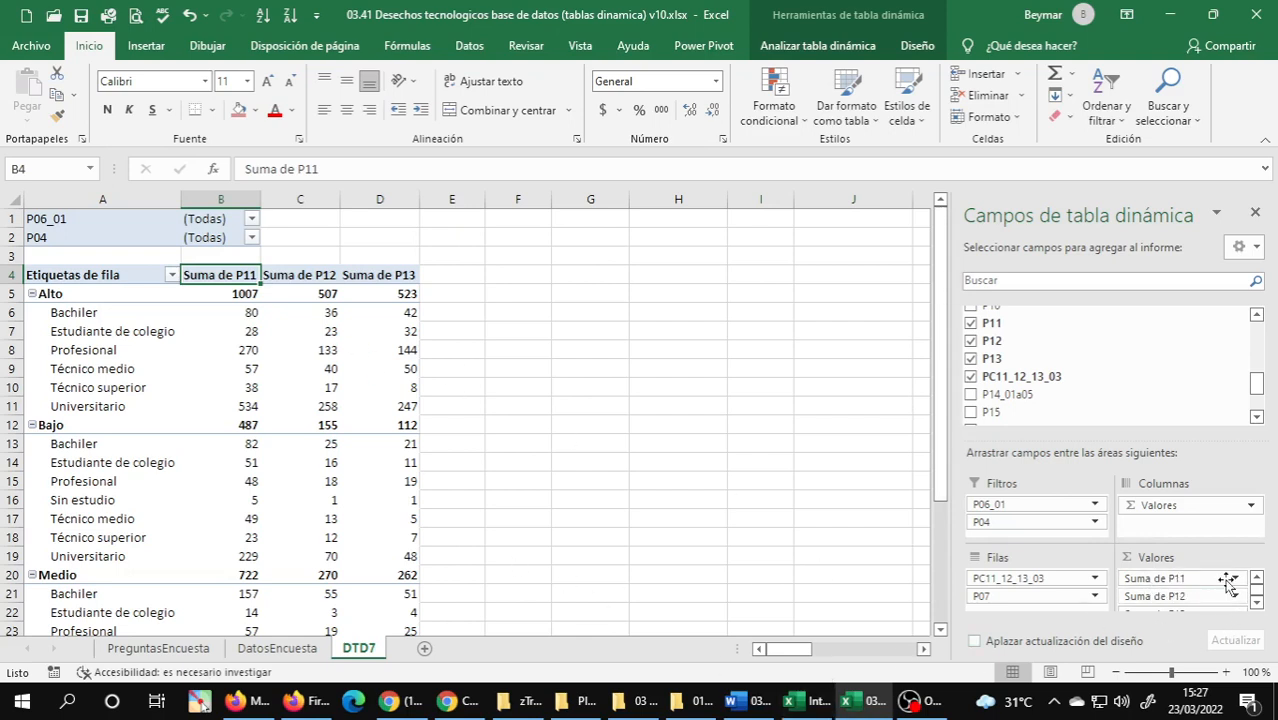
left_click(797, 700)
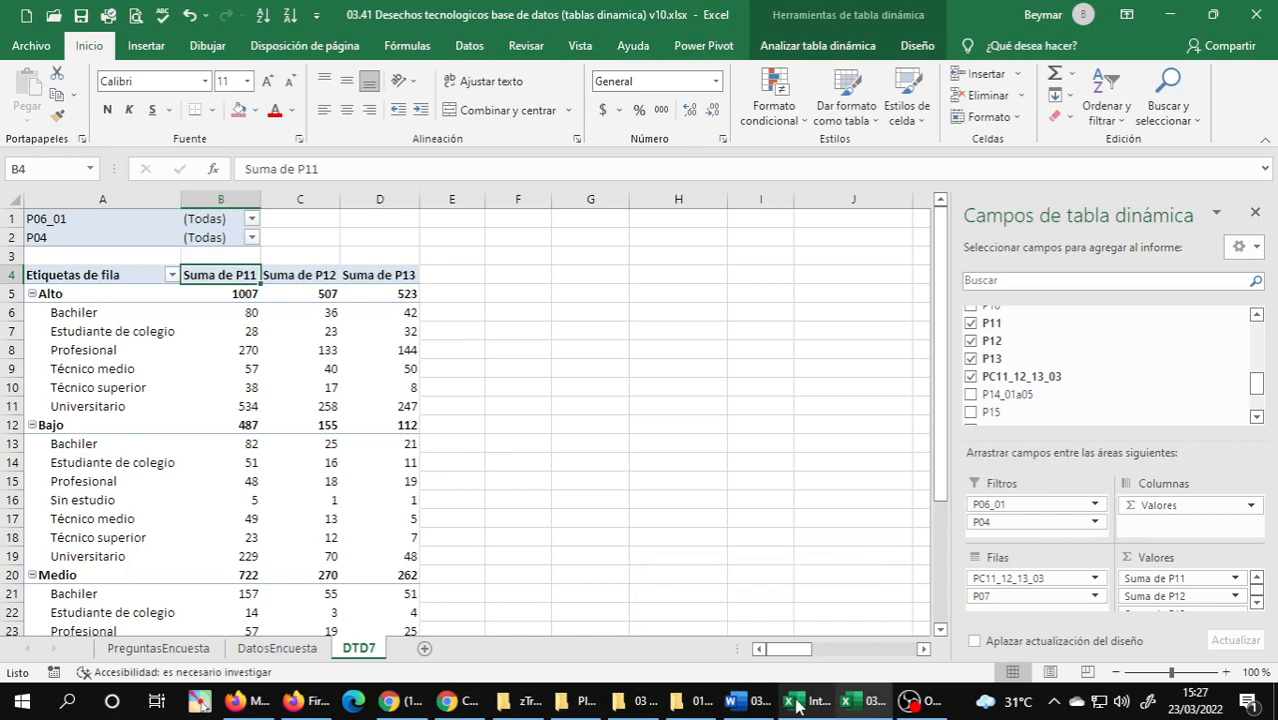
left_click(855, 703)
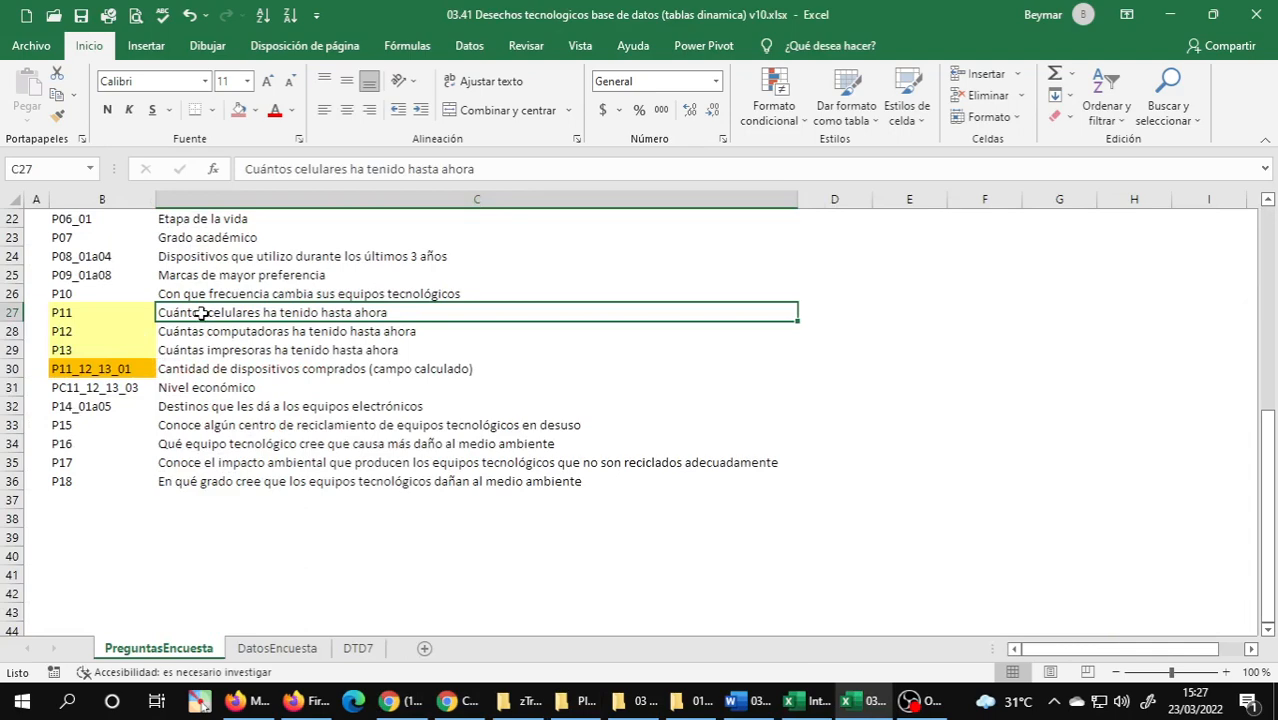
left_click(360, 648)
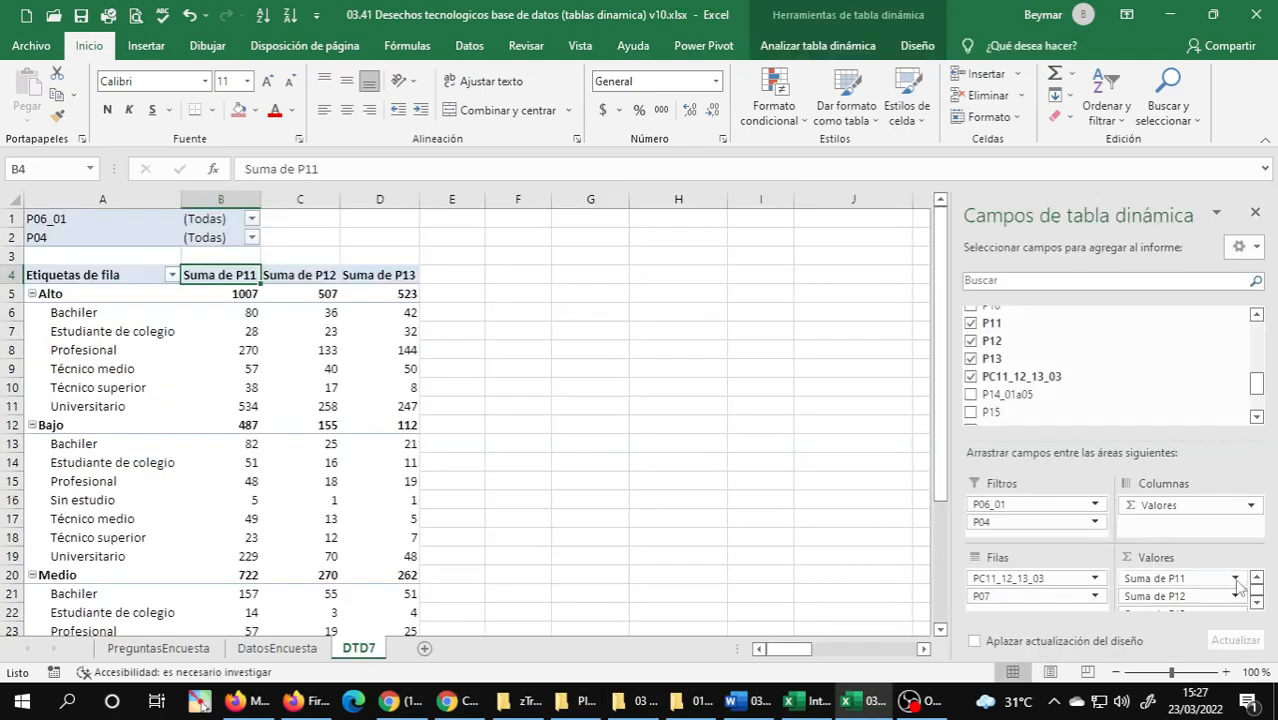
left_click(1236, 580)
left_click(1236, 580)
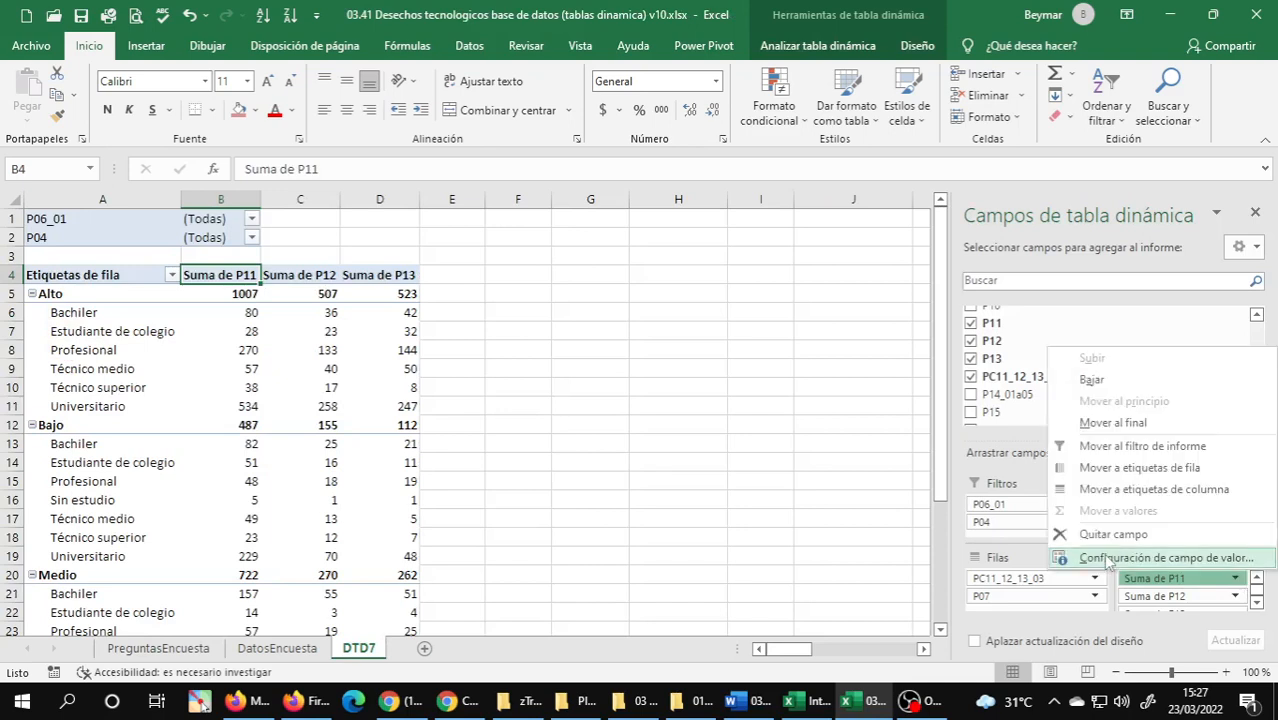
left_click(1108, 558)
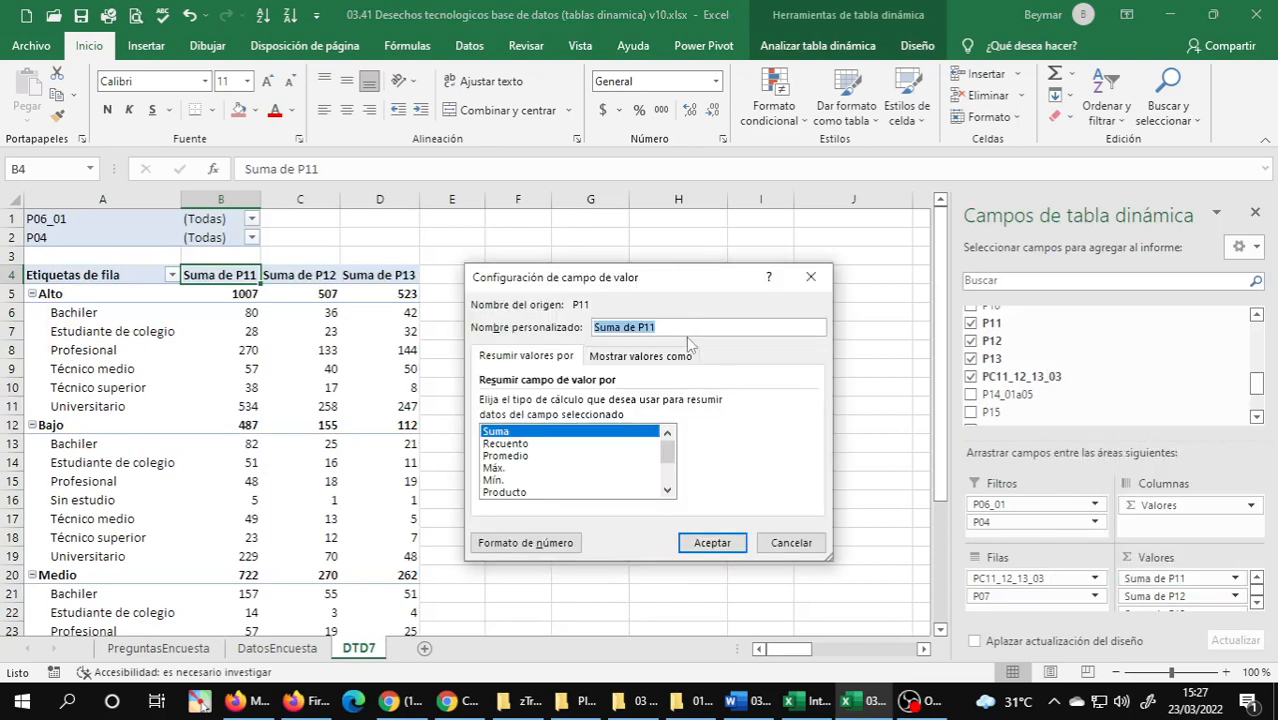
type("CELULARES")
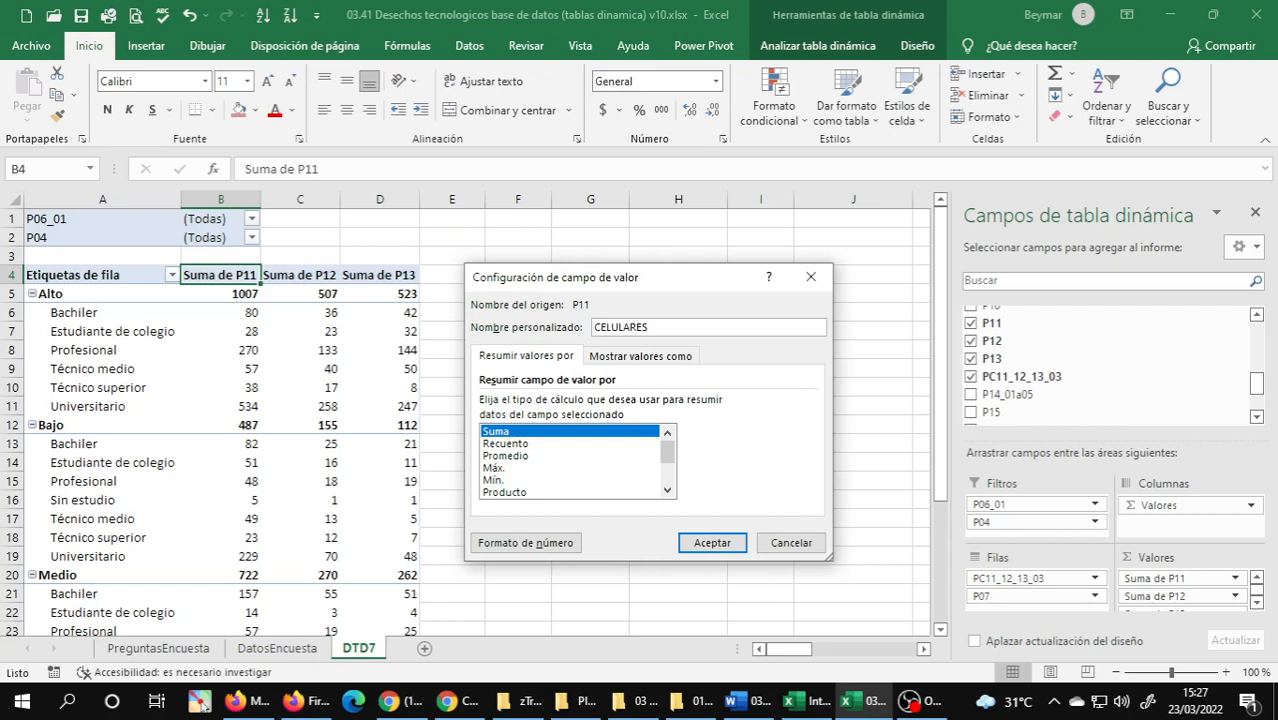
key("Return")
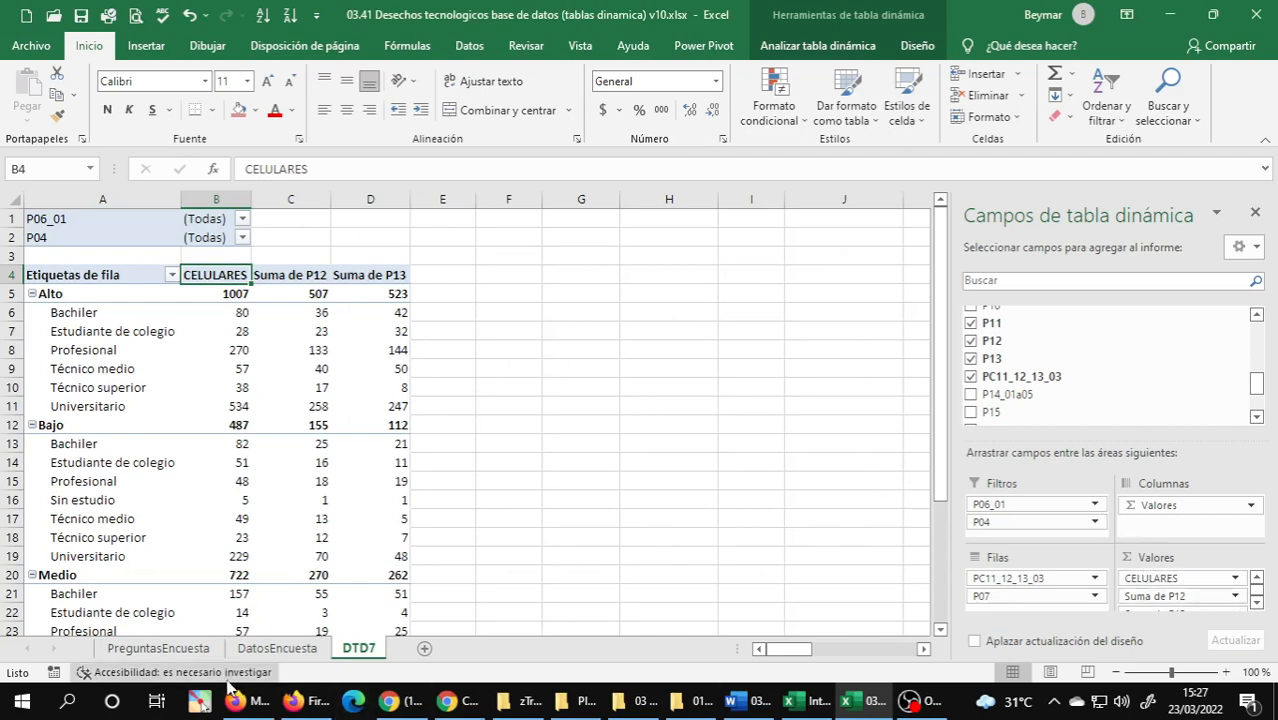
Check the description of P12 on the PreguntasEncuesta sheet and give DTD7's Suma de P12 value field the custom name COMPUTADORAS.
left_click(158, 648)
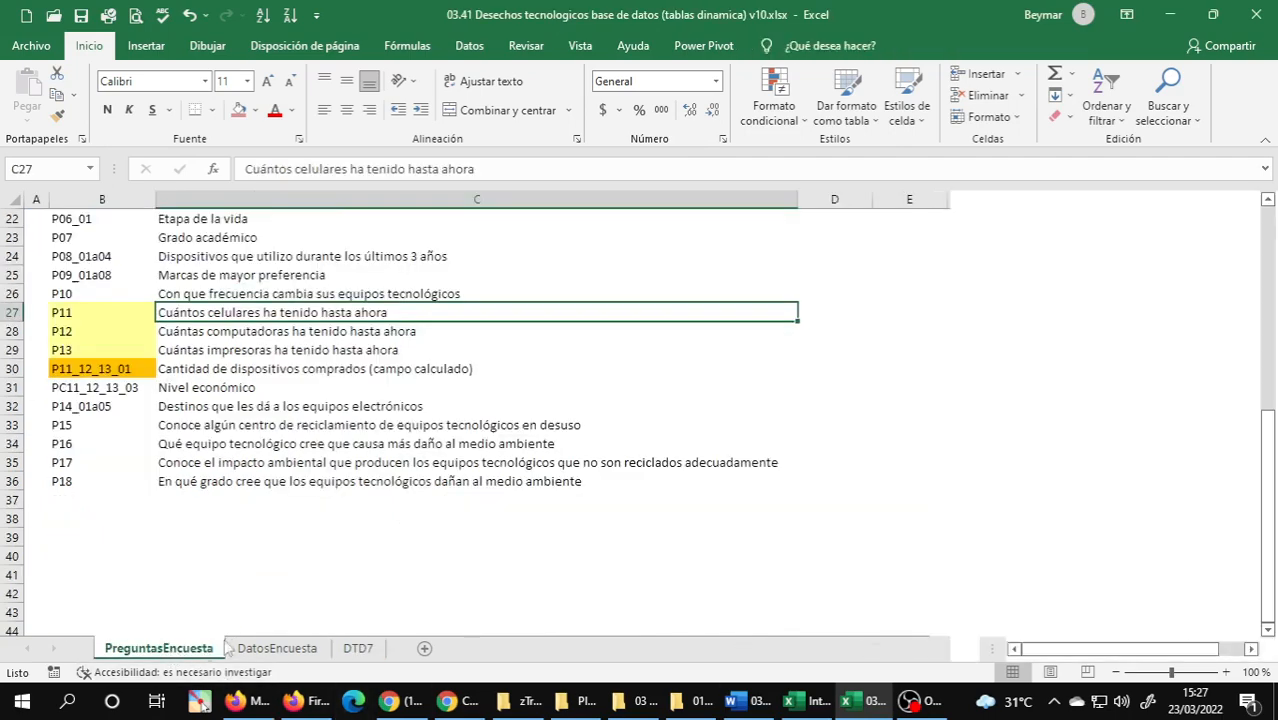
left_click(250, 334)
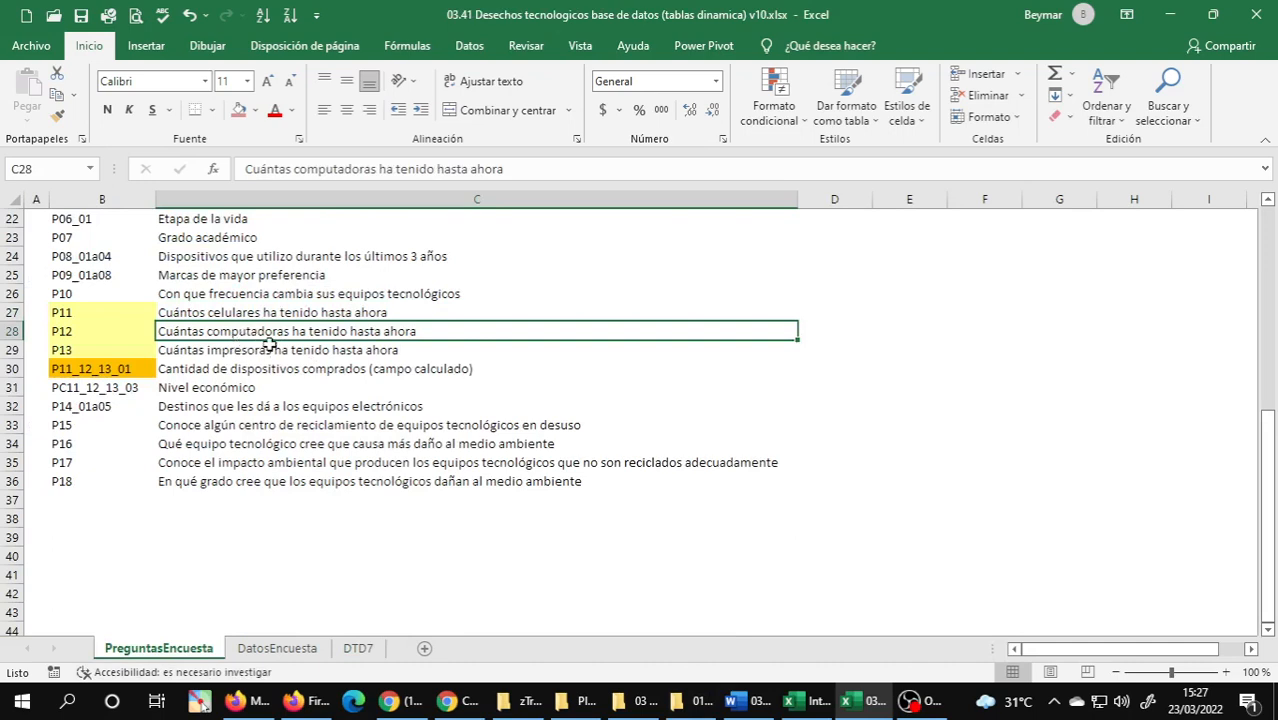
left_click(362, 649)
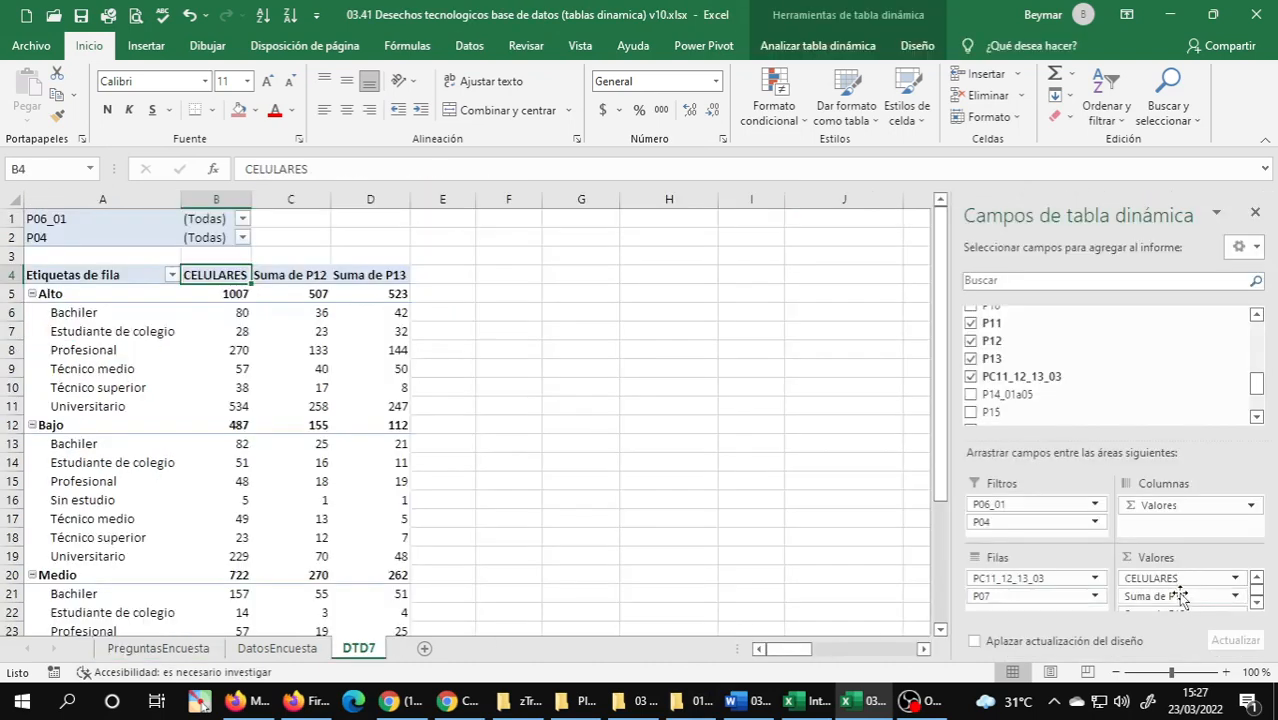
left_click(1234, 596)
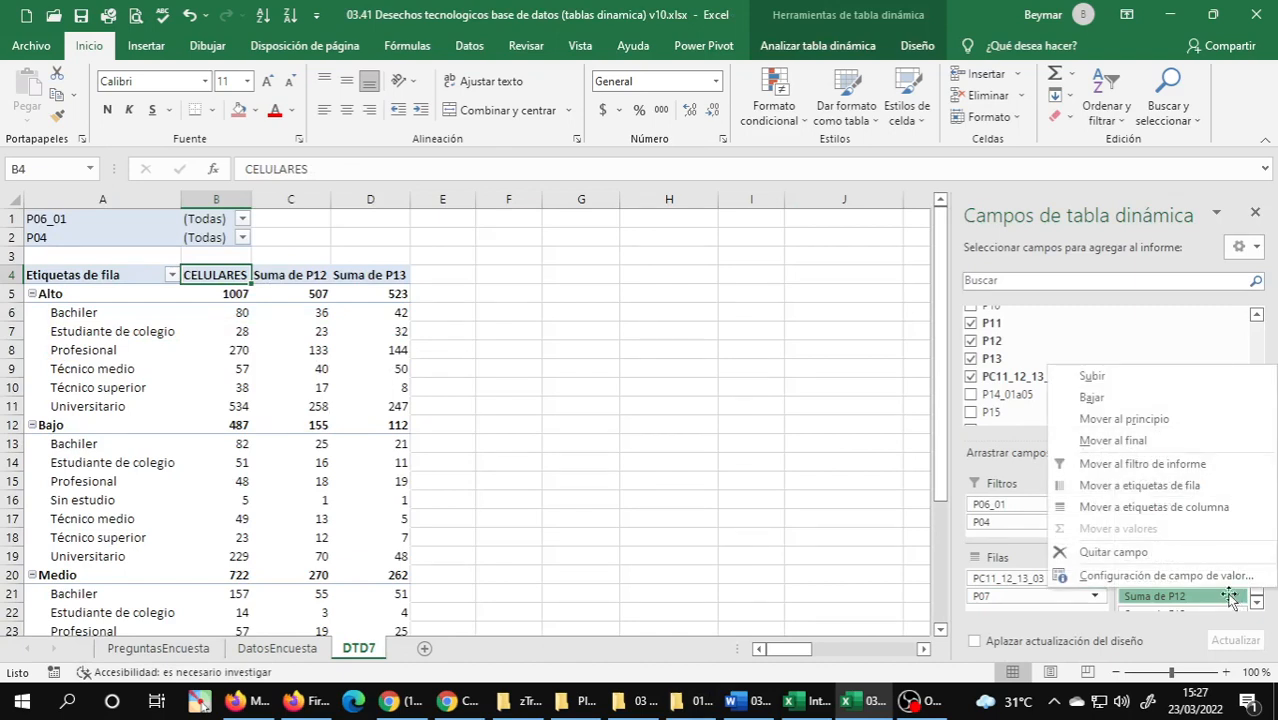
left_click(1166, 576)
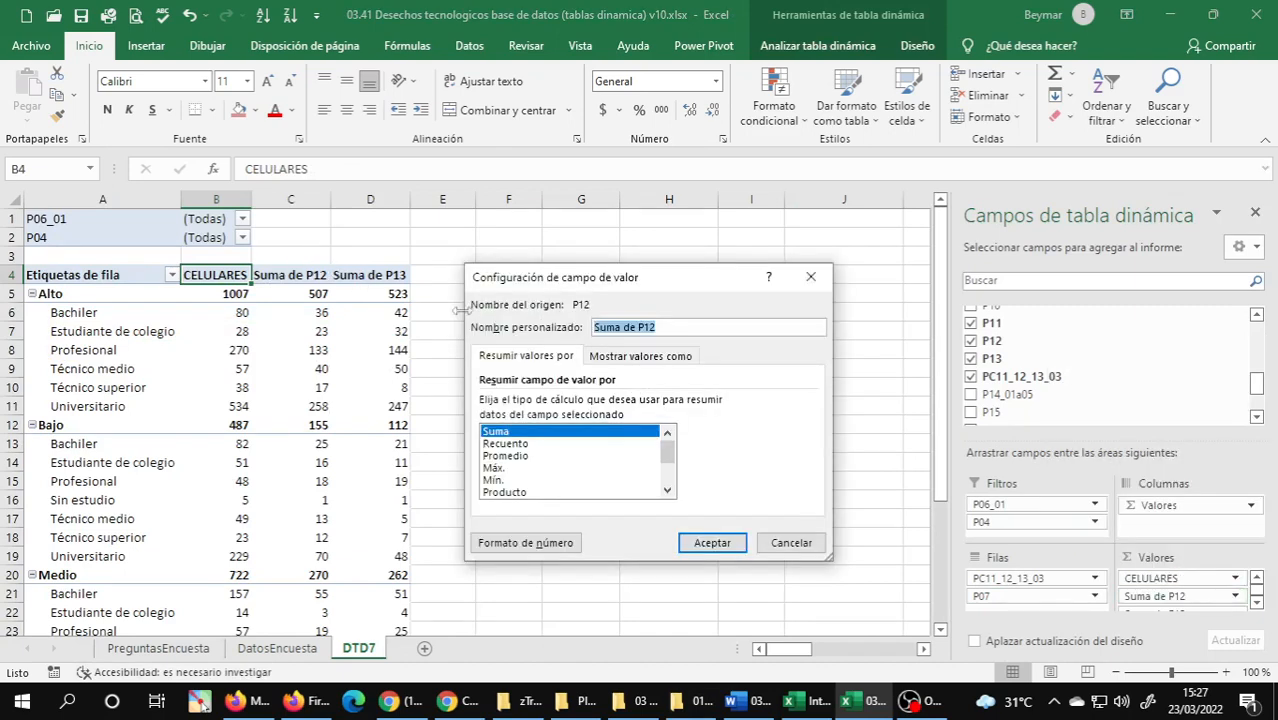
type("COMPUTADORAS")
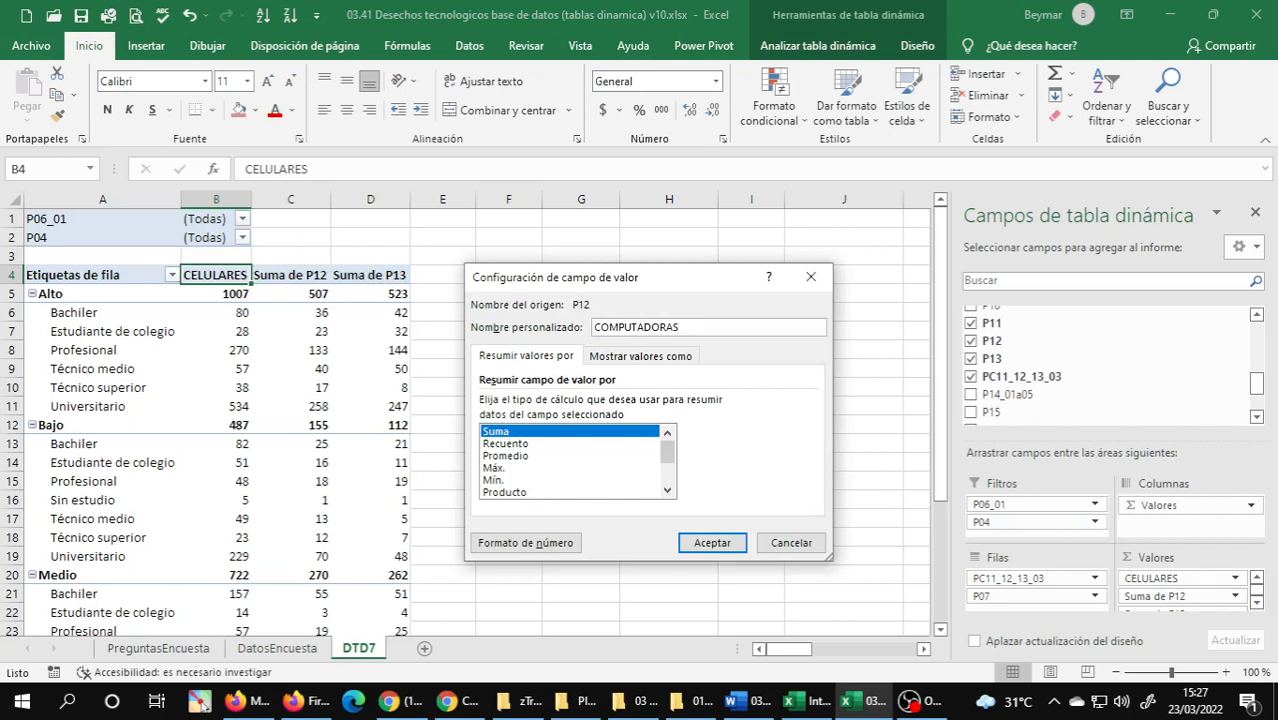
key("Return")
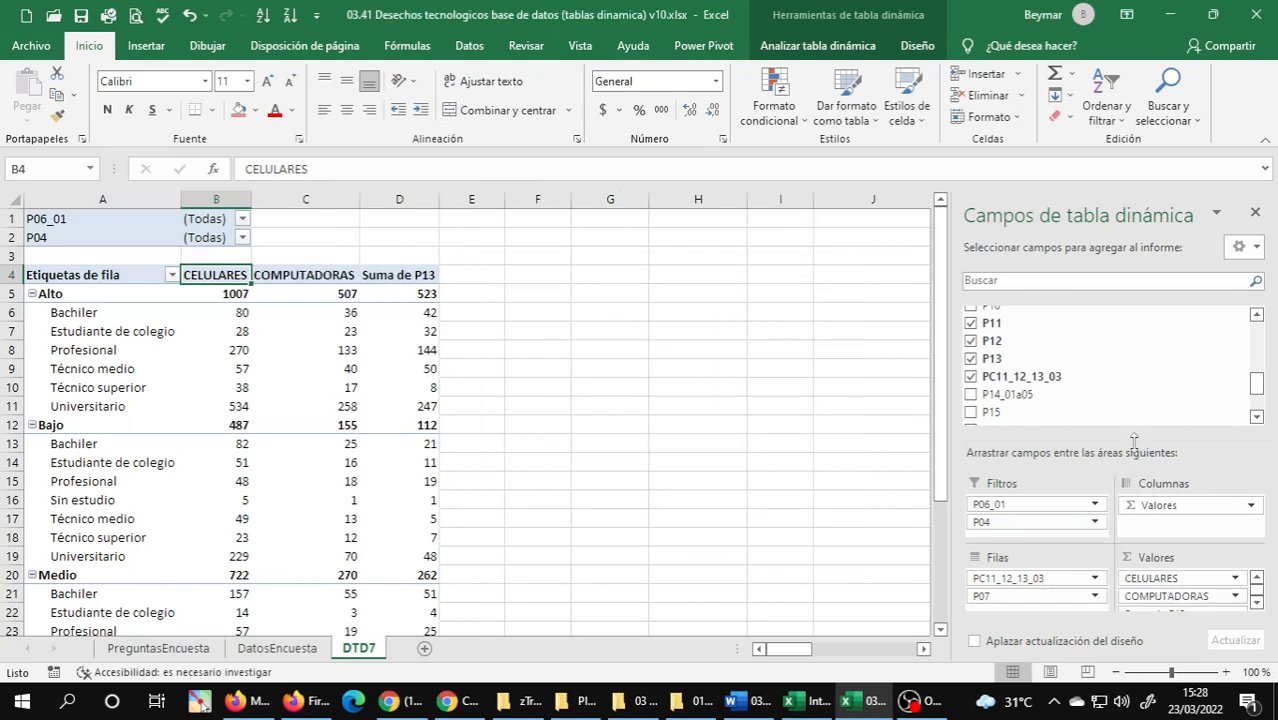
Give the Suma de P13 value field the custom name IMPRESORAS, glancing at exercise 7 in the Word document before confirming.
left_click_drag(1133, 440, 1126, 392)
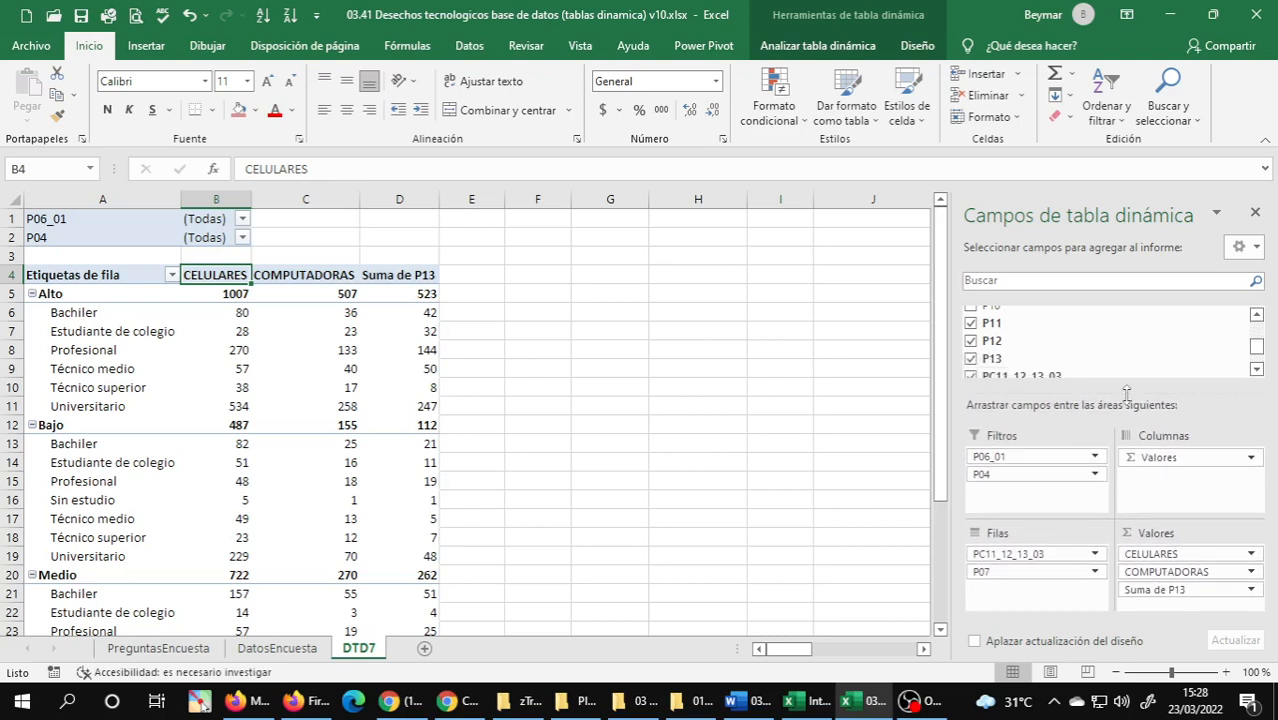
left_click(1251, 590)
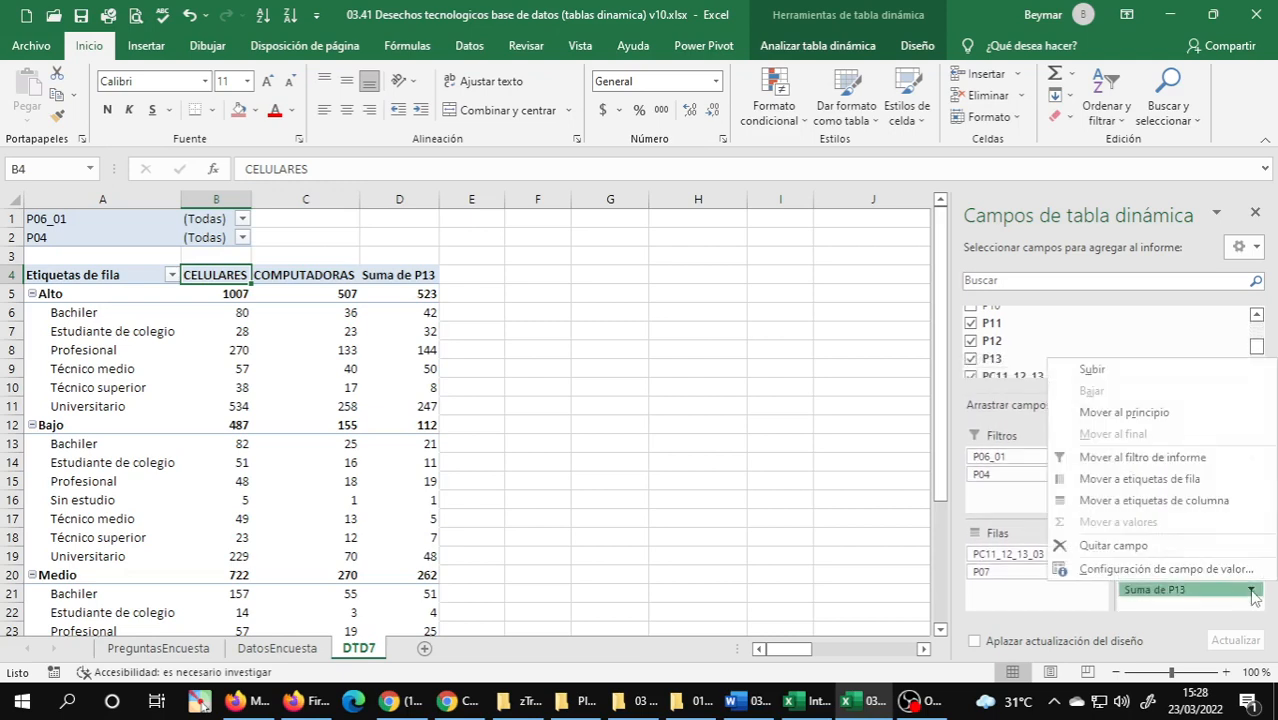
left_click(1131, 575)
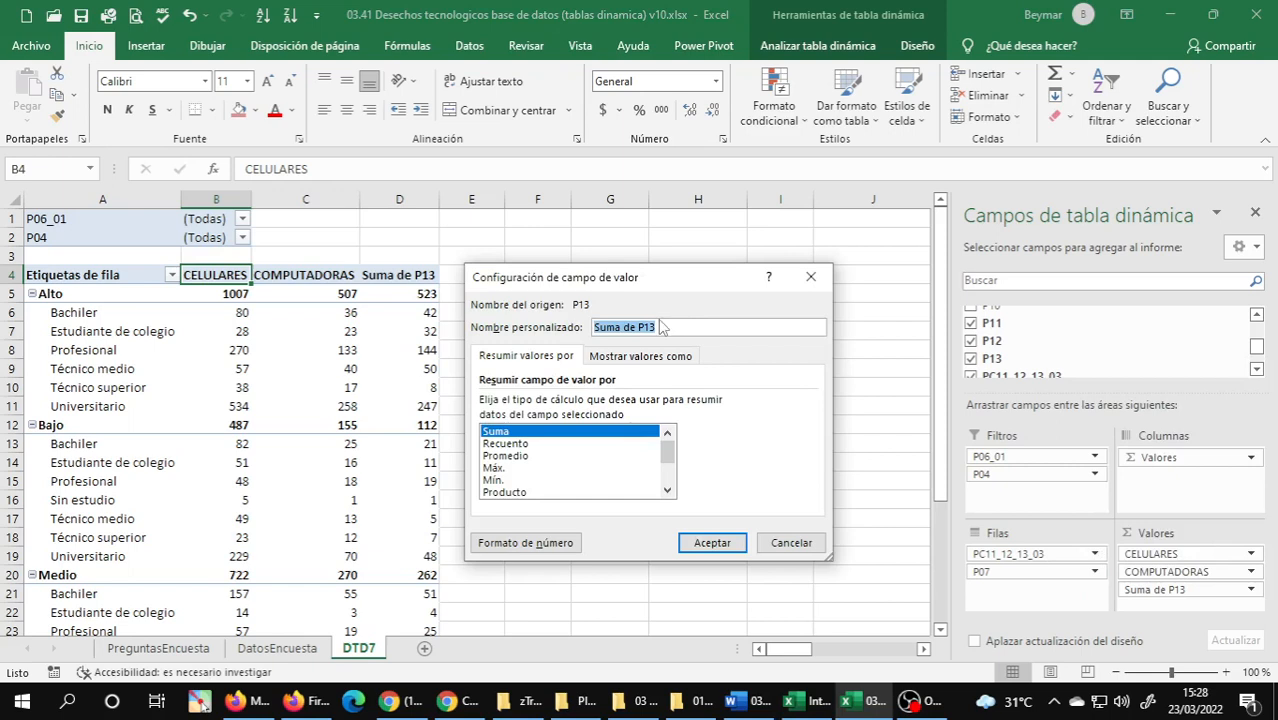
type("IMPRESORAS")
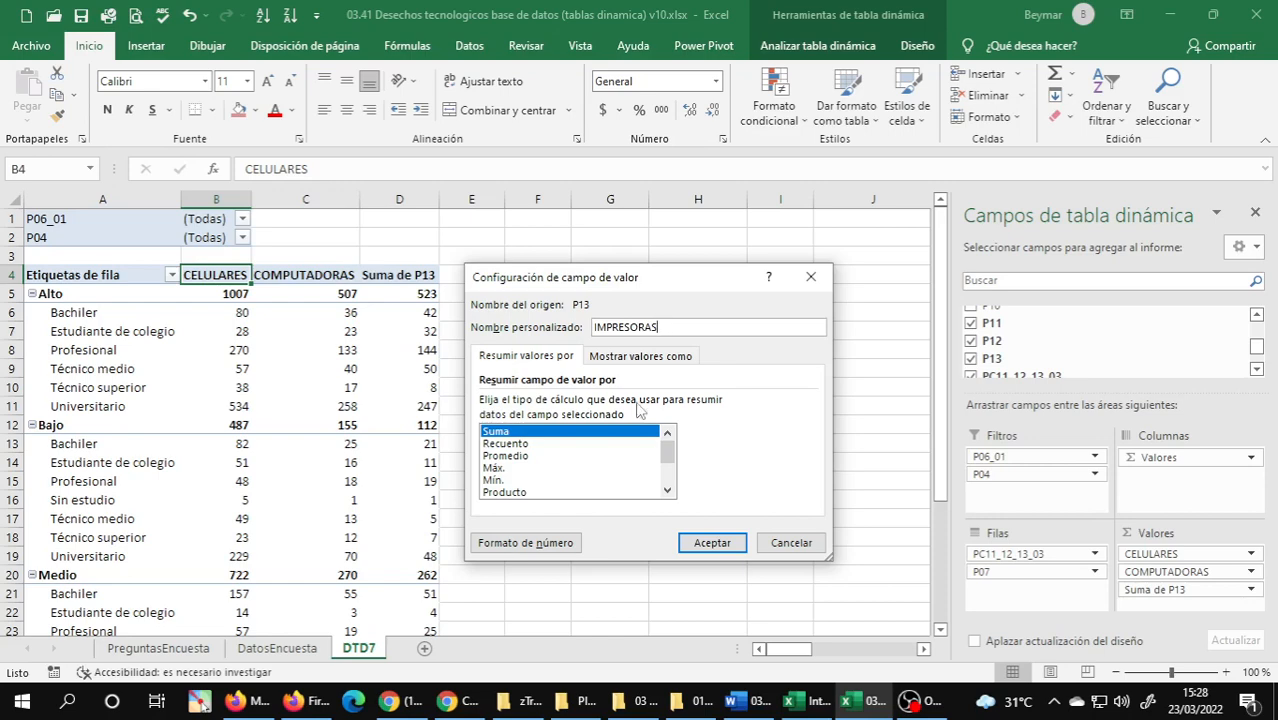
left_click(768, 700)
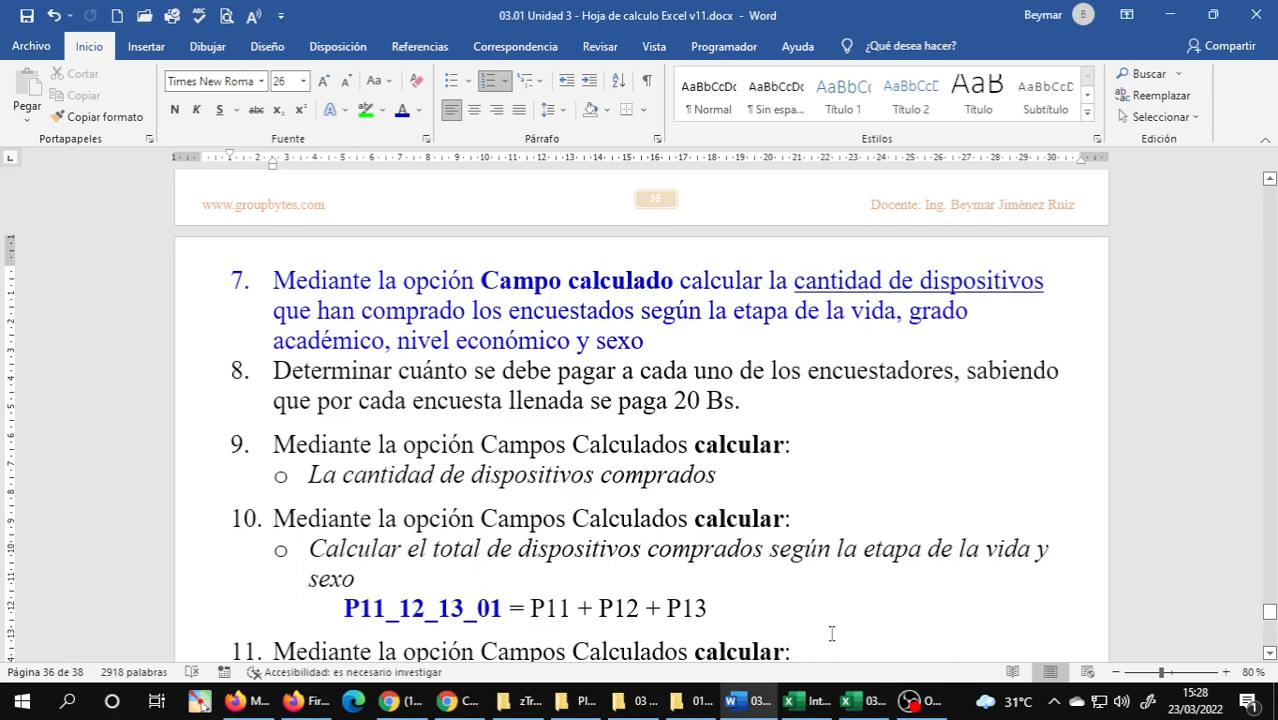
left_click(862, 700)
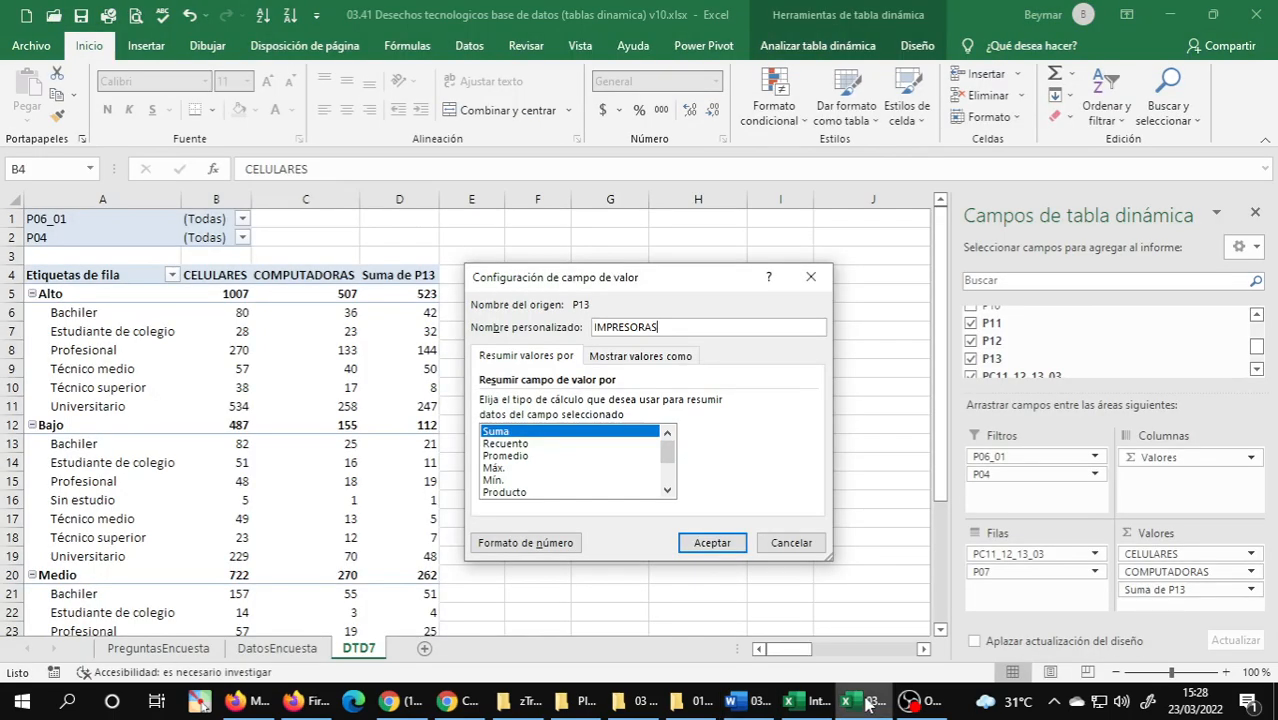
left_click(711, 543)
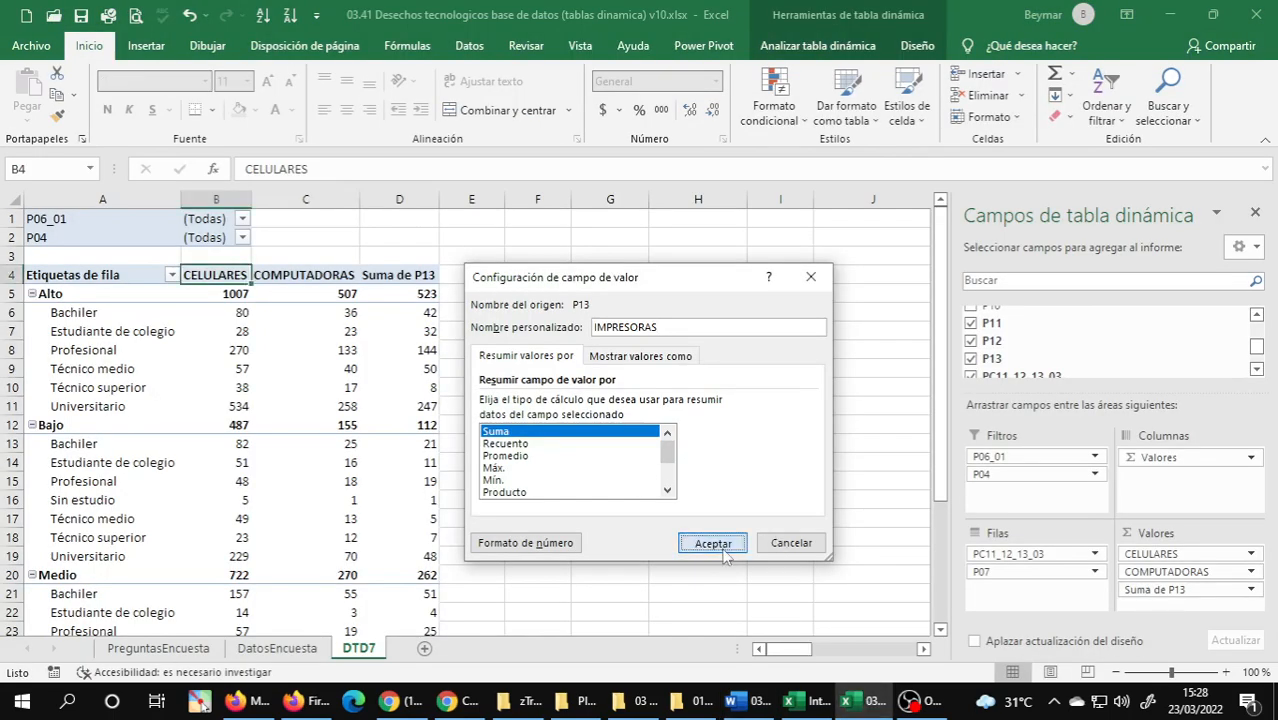
Check the description of P13 on the PreguntasEncuesta sheet and return to DTD7.
left_click(127, 650)
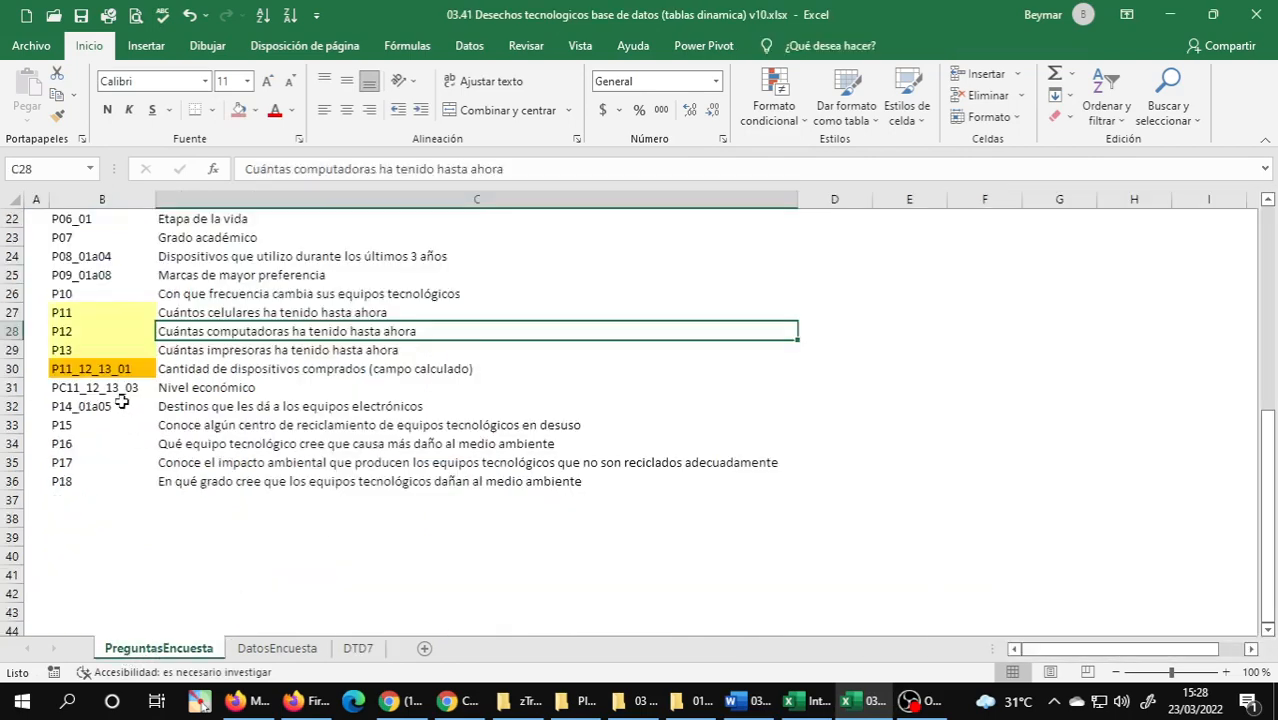
left_click(242, 355)
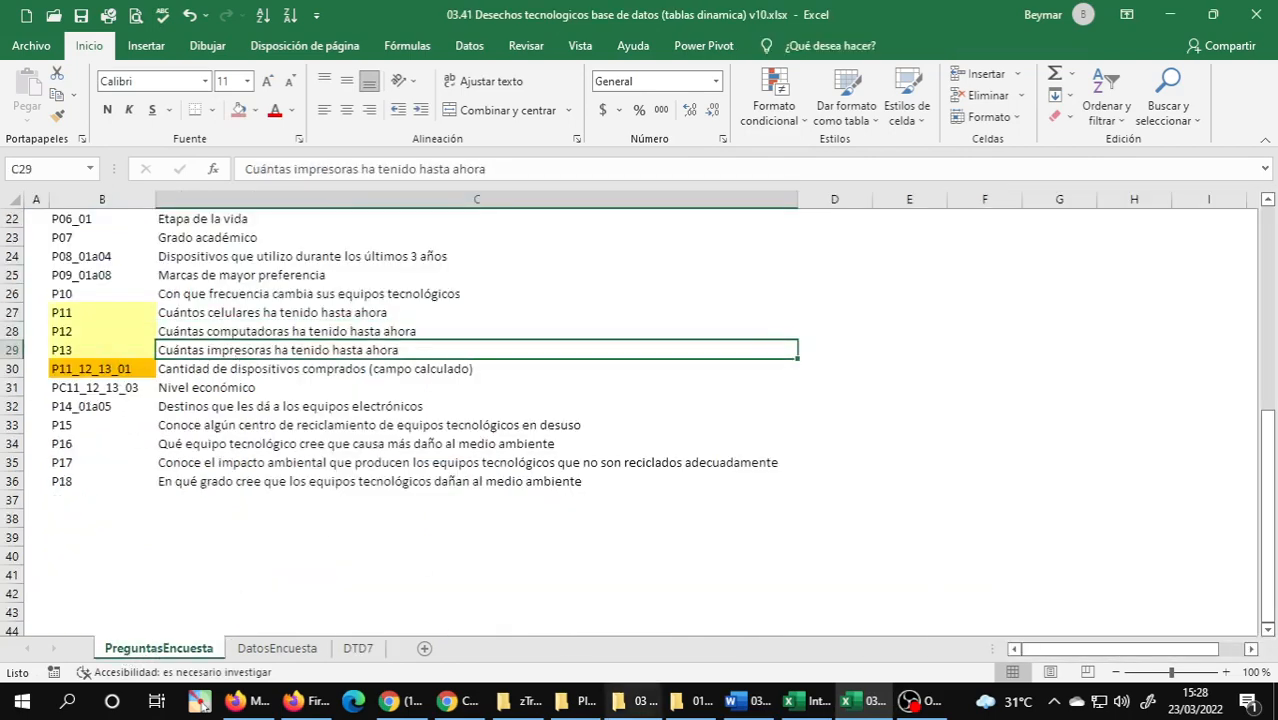
left_click(358, 648)
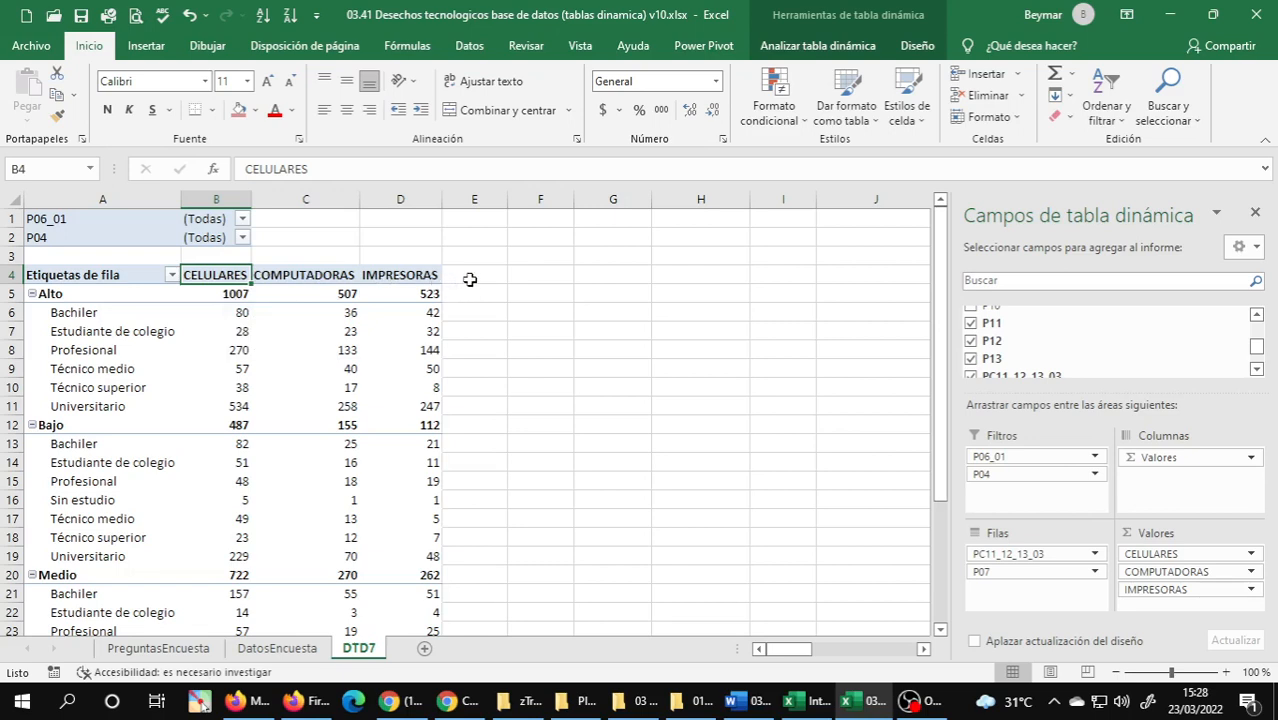
Start a calculated field in the DTD7 PivotTable and name it CANTIDAD DE DISPOSITIVOS.
left_click(396, 294)
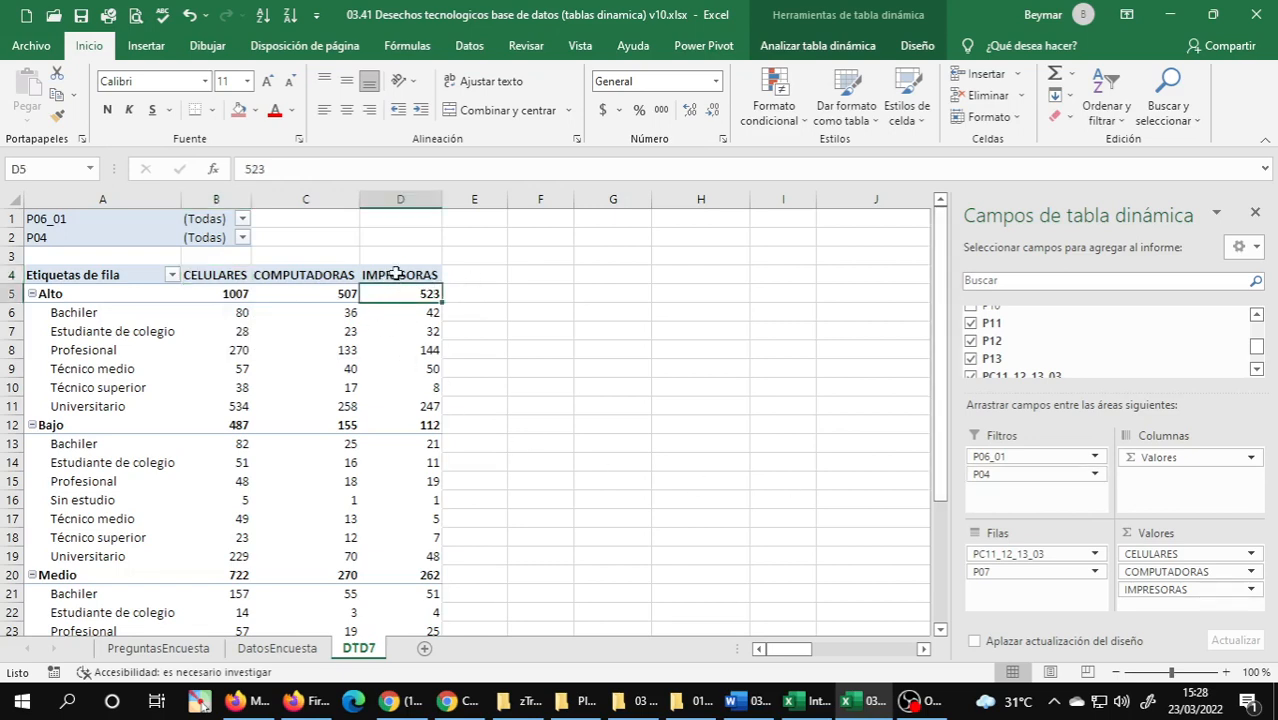
left_click(829, 47)
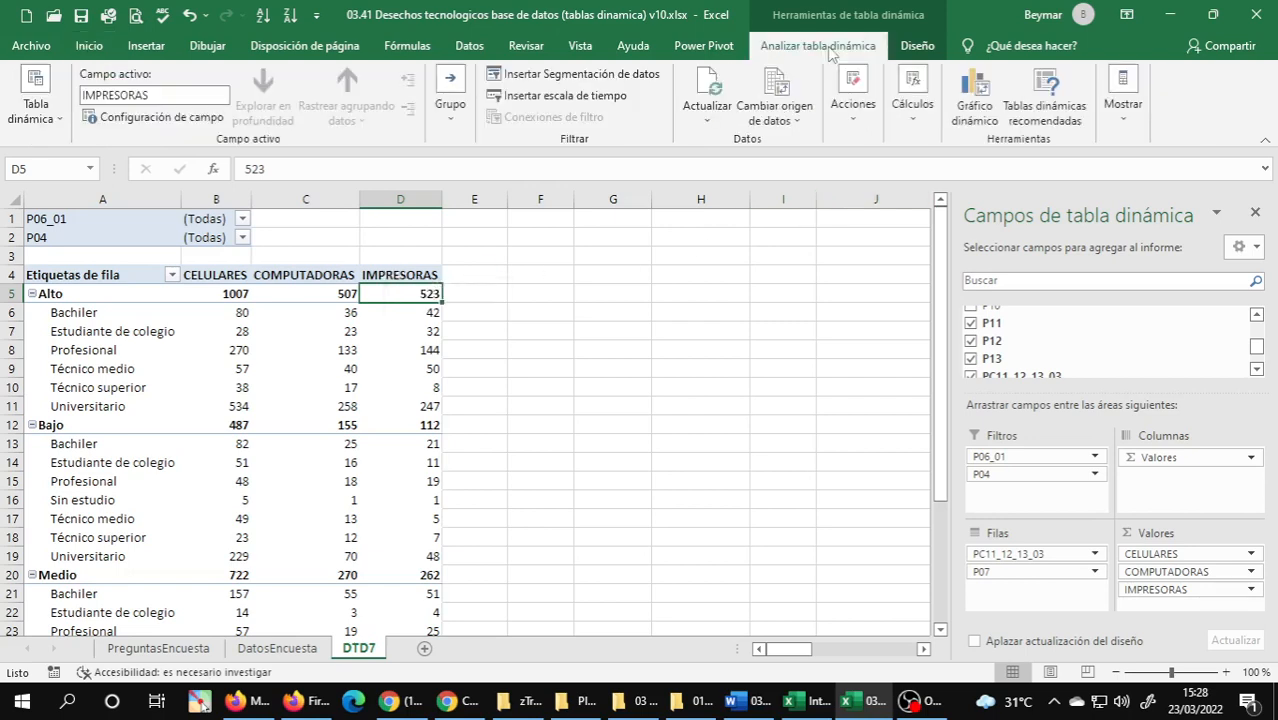
left_click(920, 108)
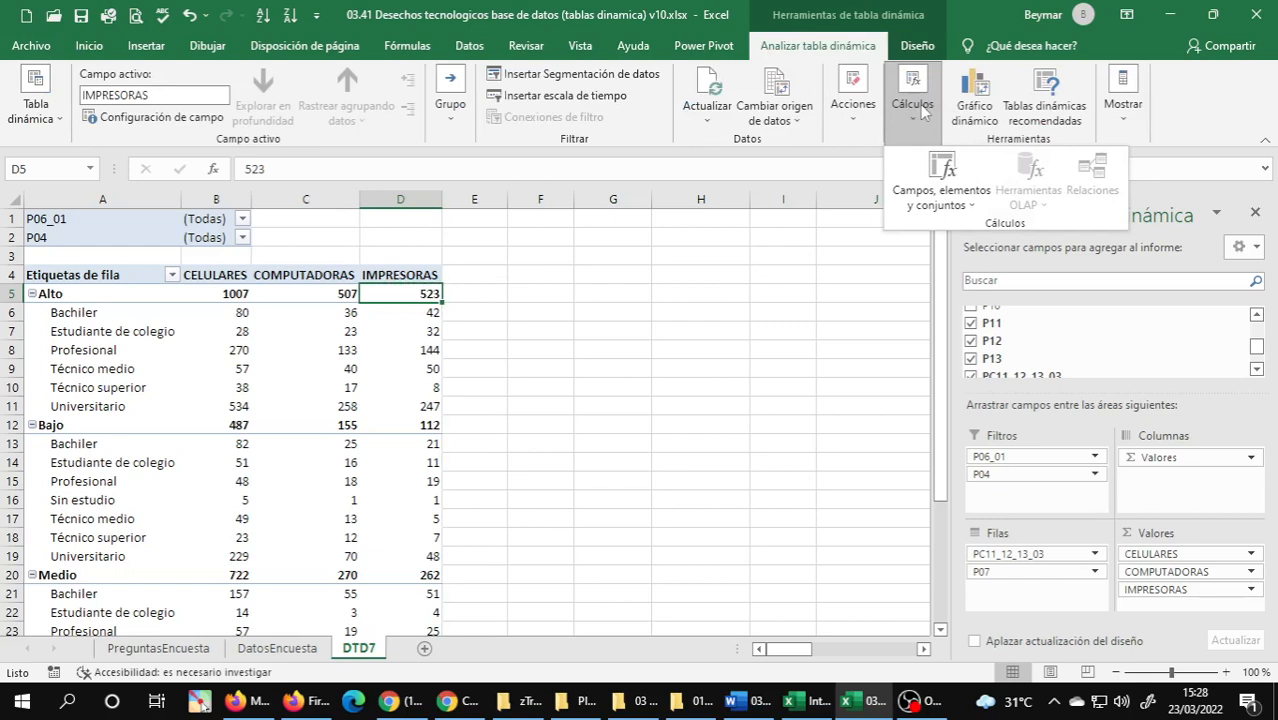
left_click(940, 181)
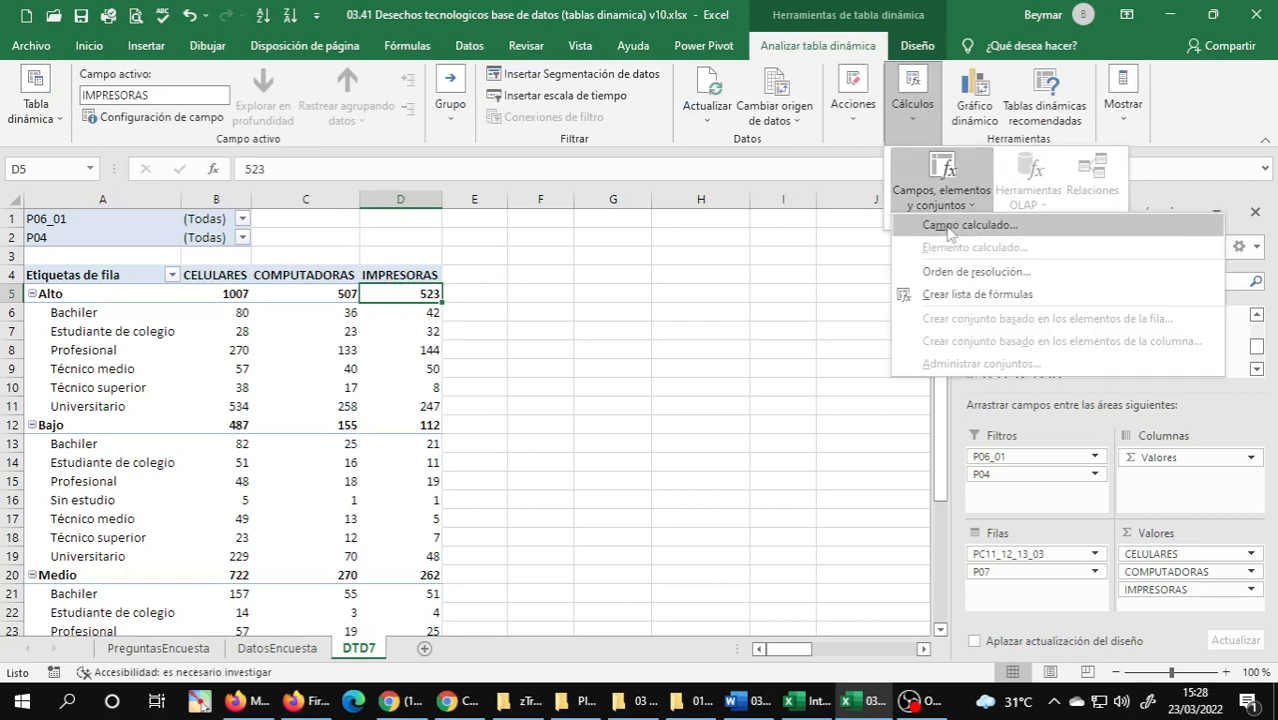
left_click(950, 228)
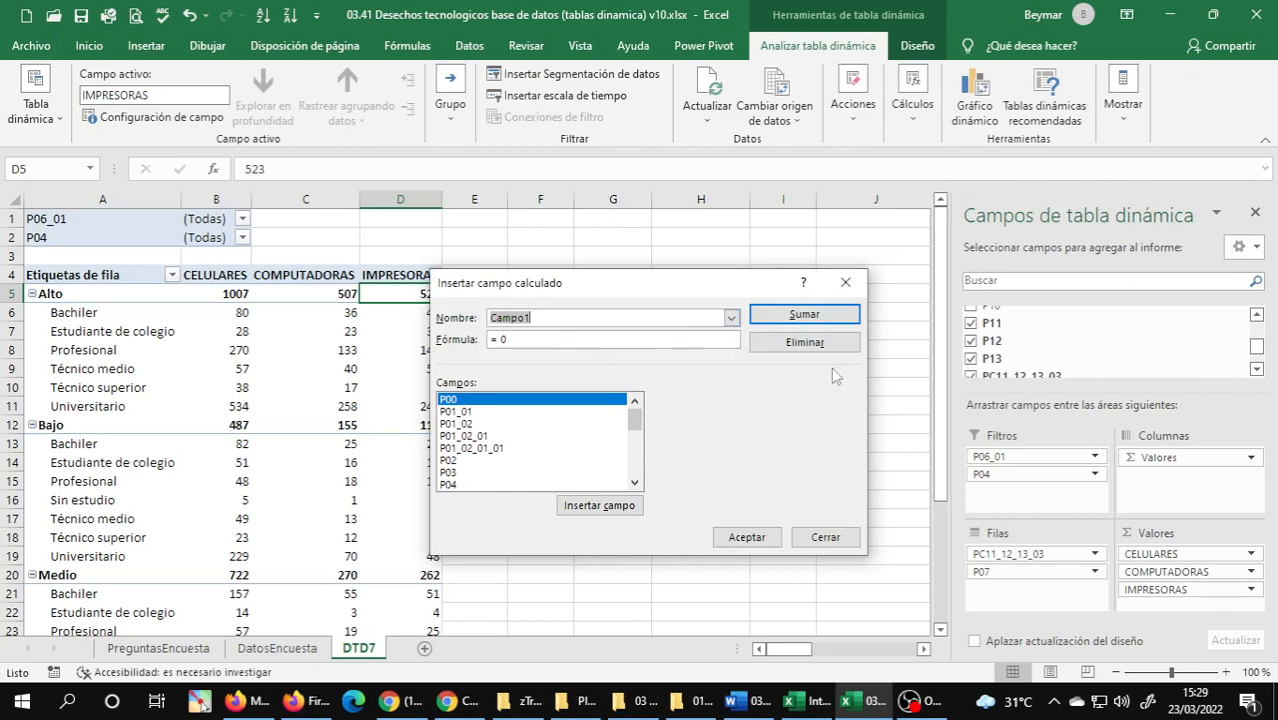
type("CANTIDAD DE DISPOSITIVOS")
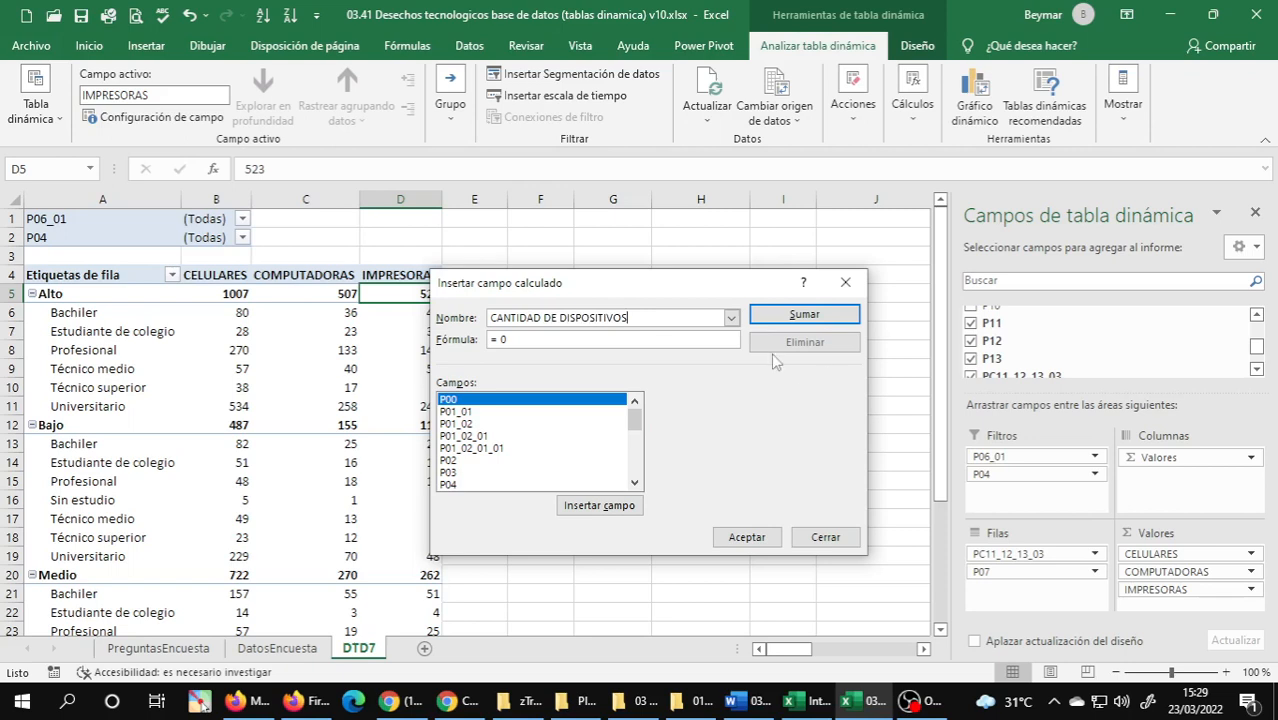
Build the calculated field's formula as = P11 + P12 + P13 from the field list and insert it into the PivotTable.
double_click(637, 489)
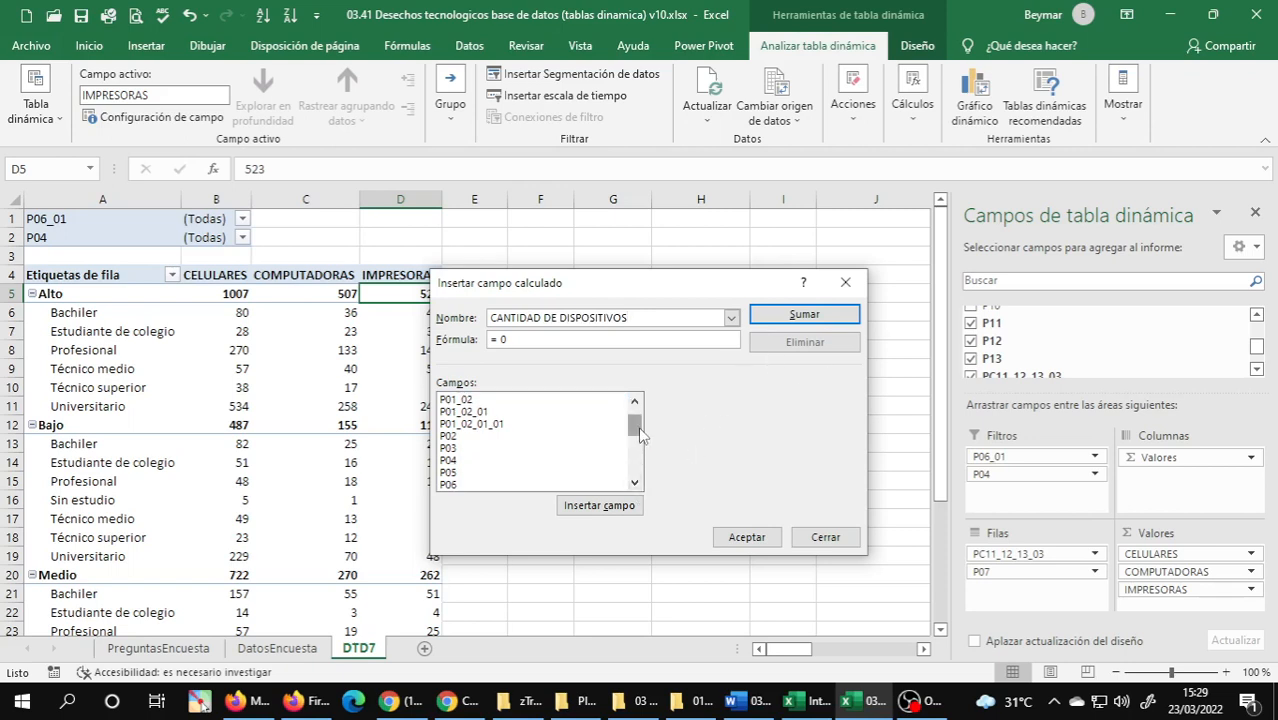
left_click_drag(639, 431, 640, 467)
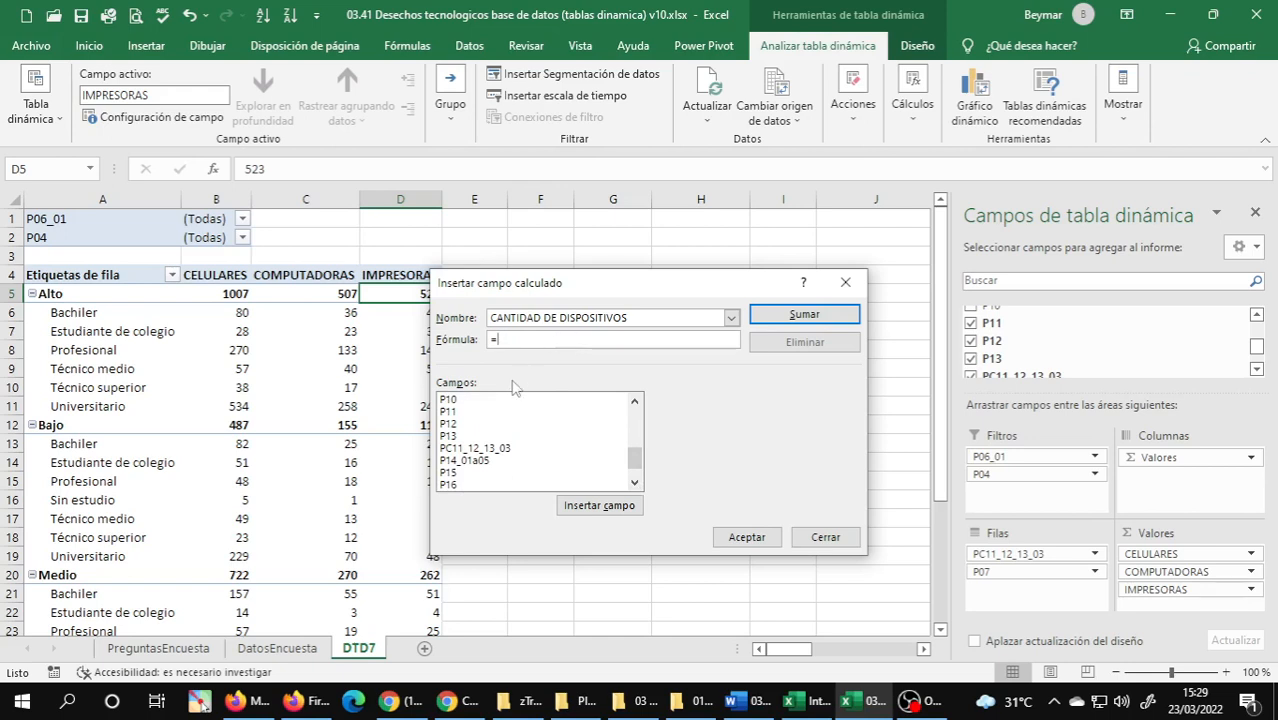
double_click(451, 413)
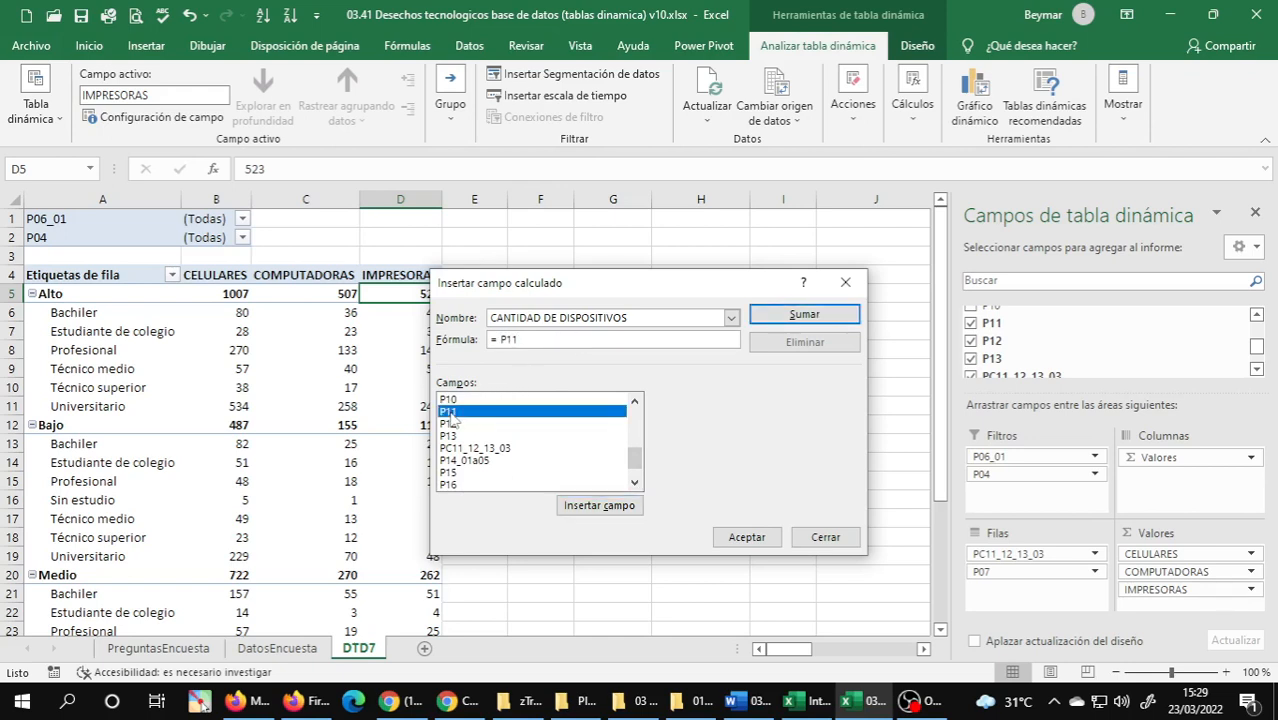
type("+")
double_click(453, 424)
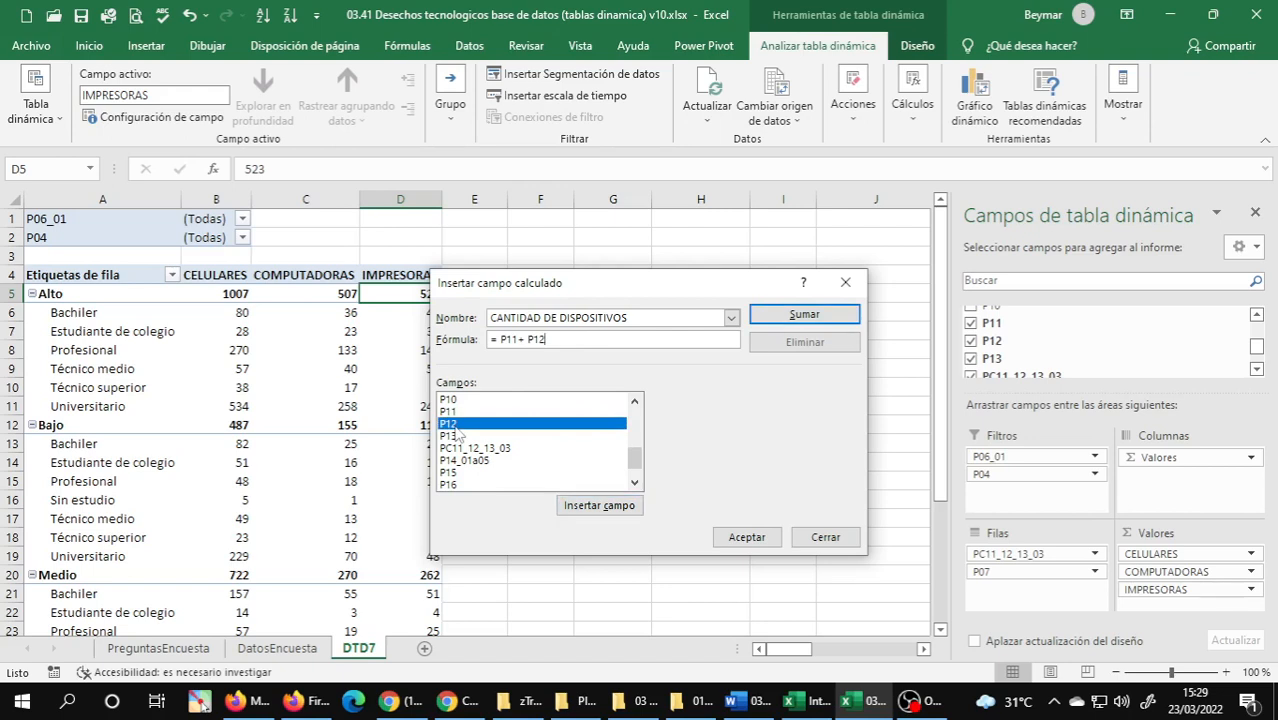
type("+")
double_click(449, 437)
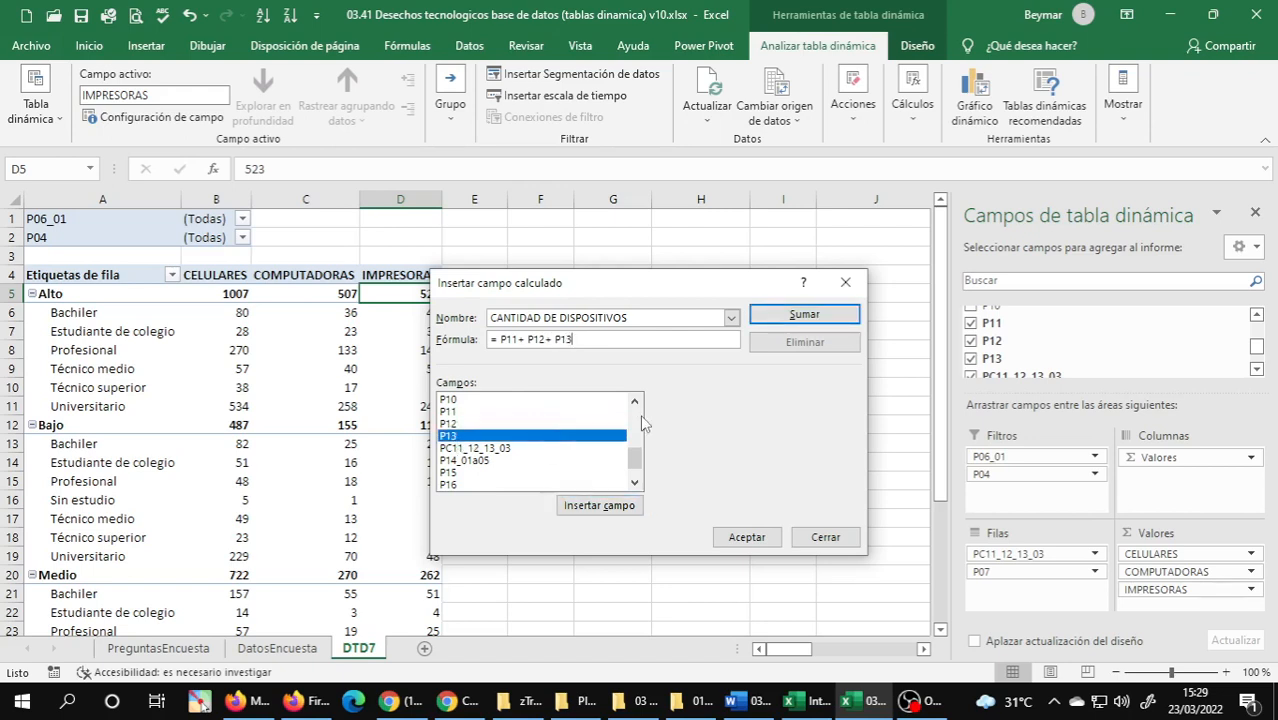
left_click(747, 538)
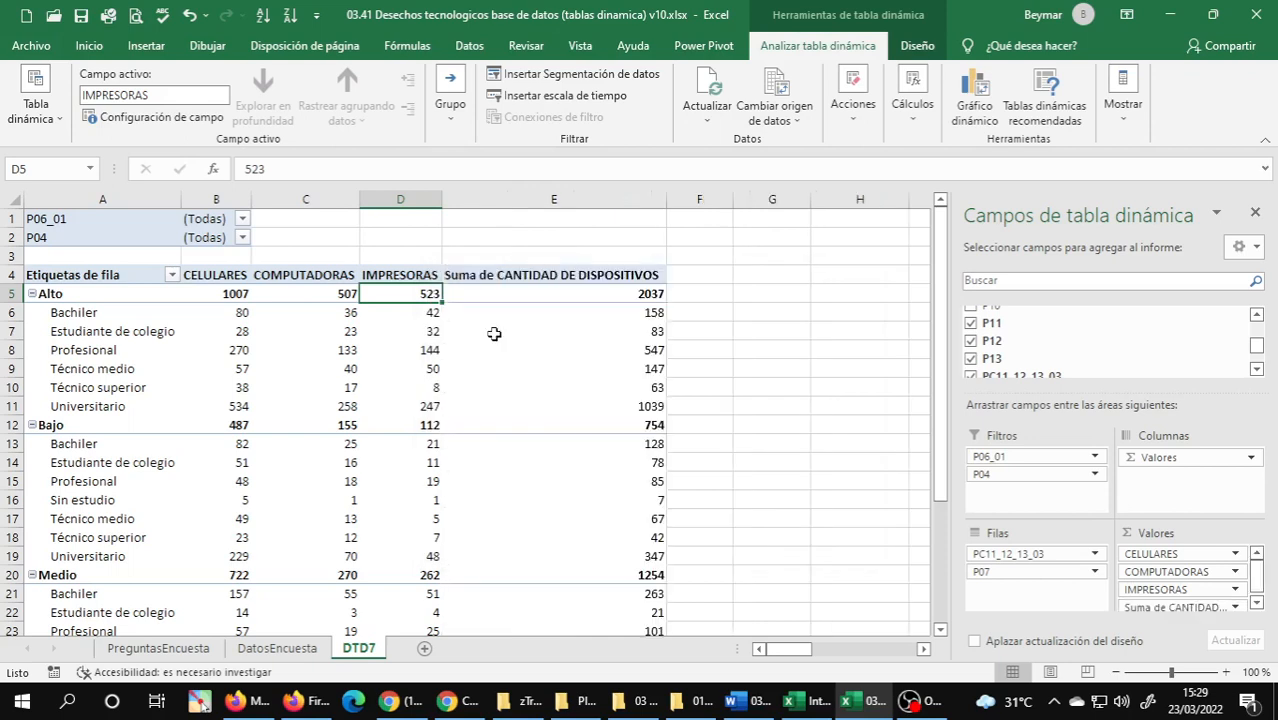
Give the Suma de CANTIDAD DE DISPOSITIVOS value field the custom name CANTIDAD DE DISPOSITIVOS COMPRADOS.
left_click(595, 276)
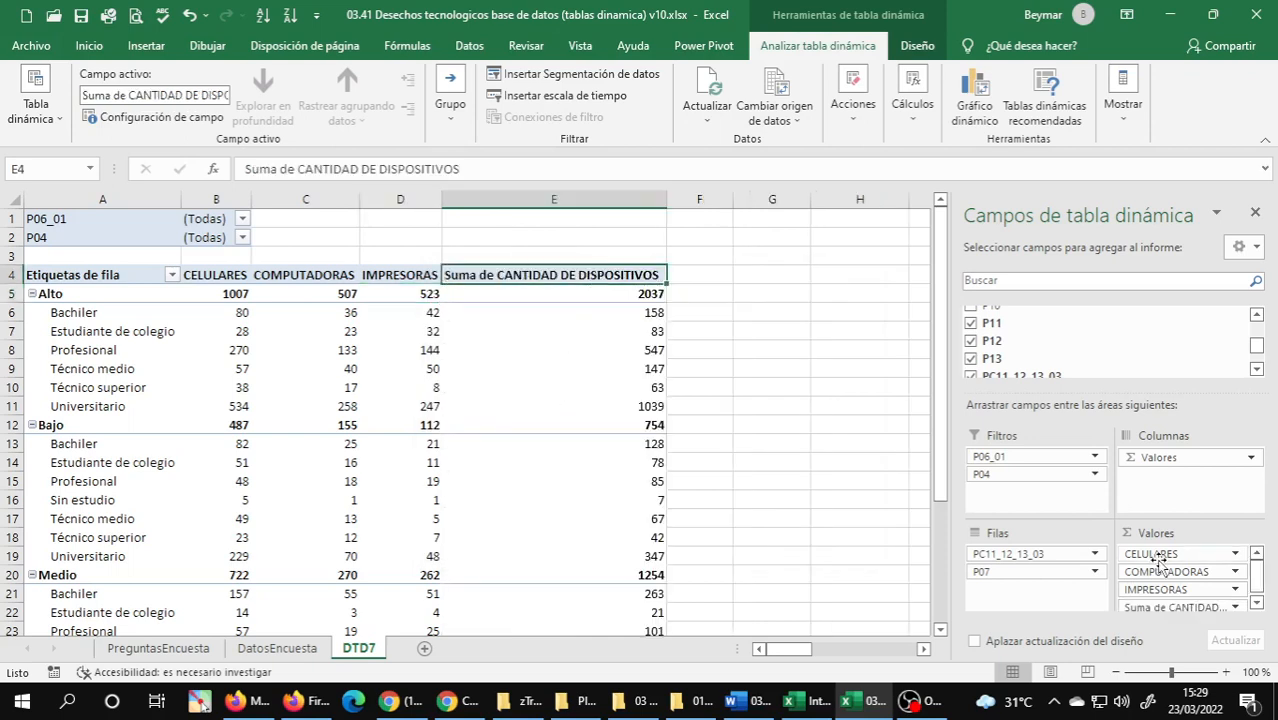
left_click(1240, 606)
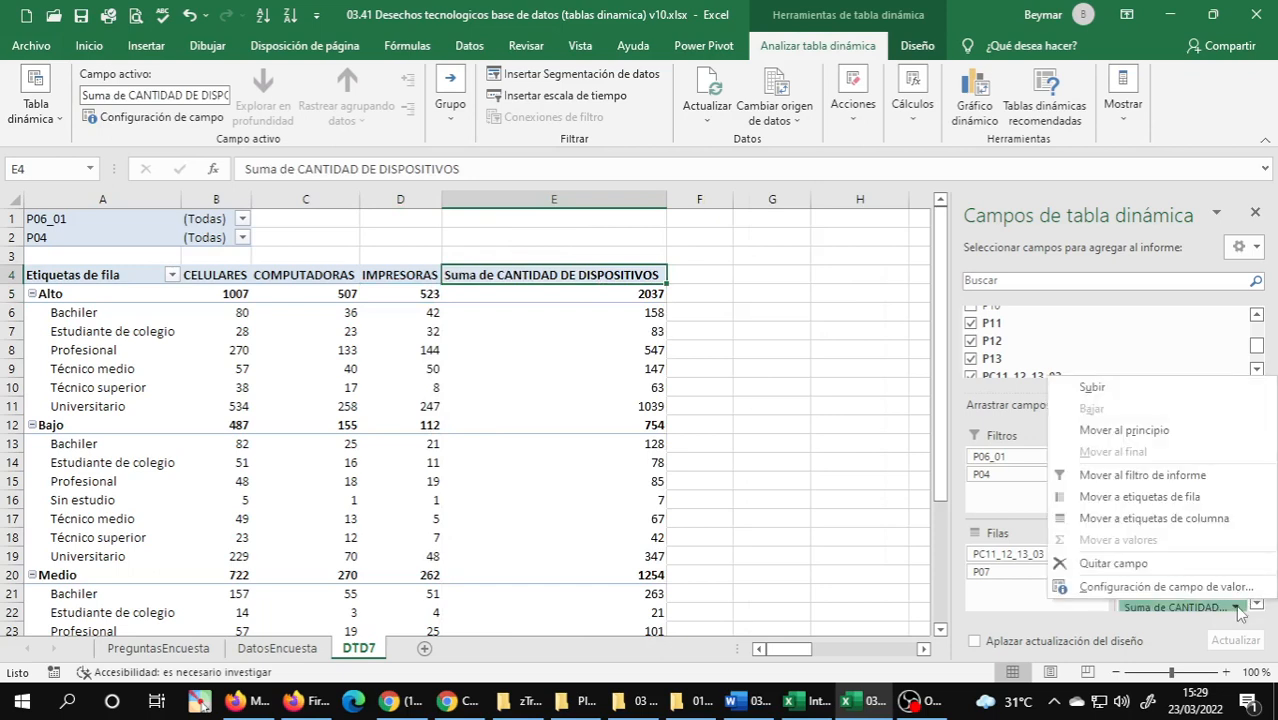
left_click(1152, 590)
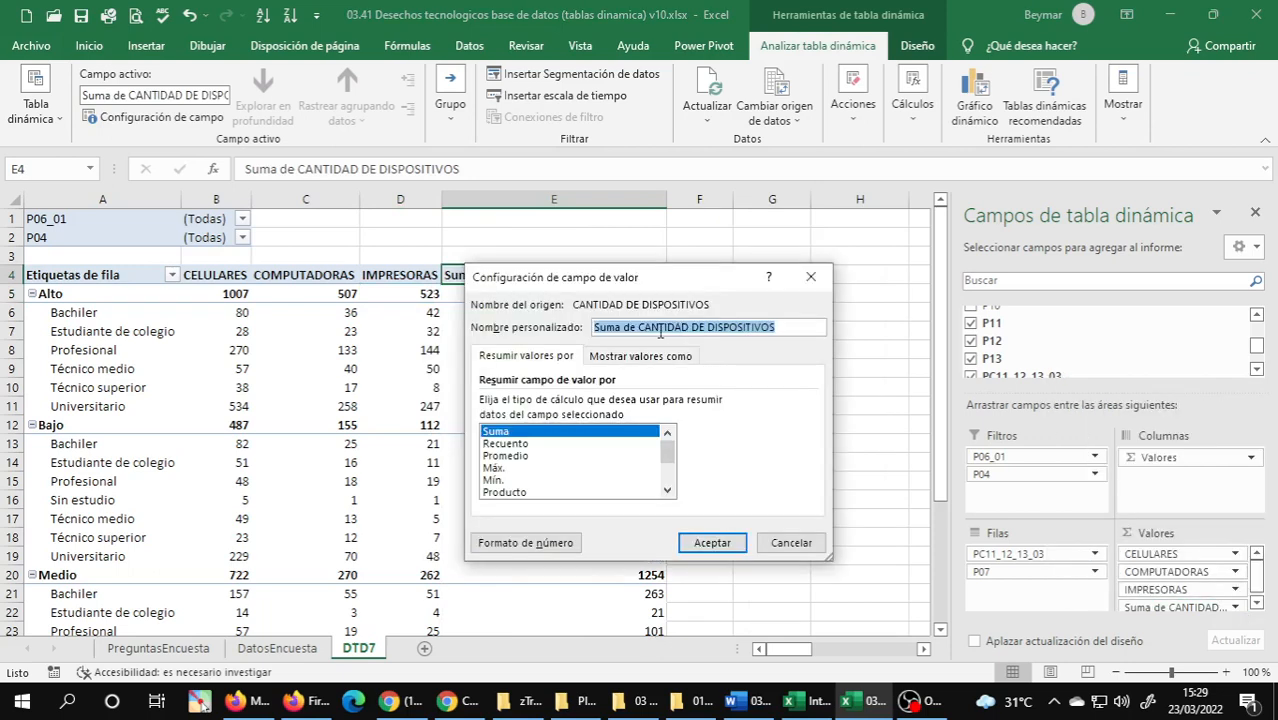
left_click(640, 328)
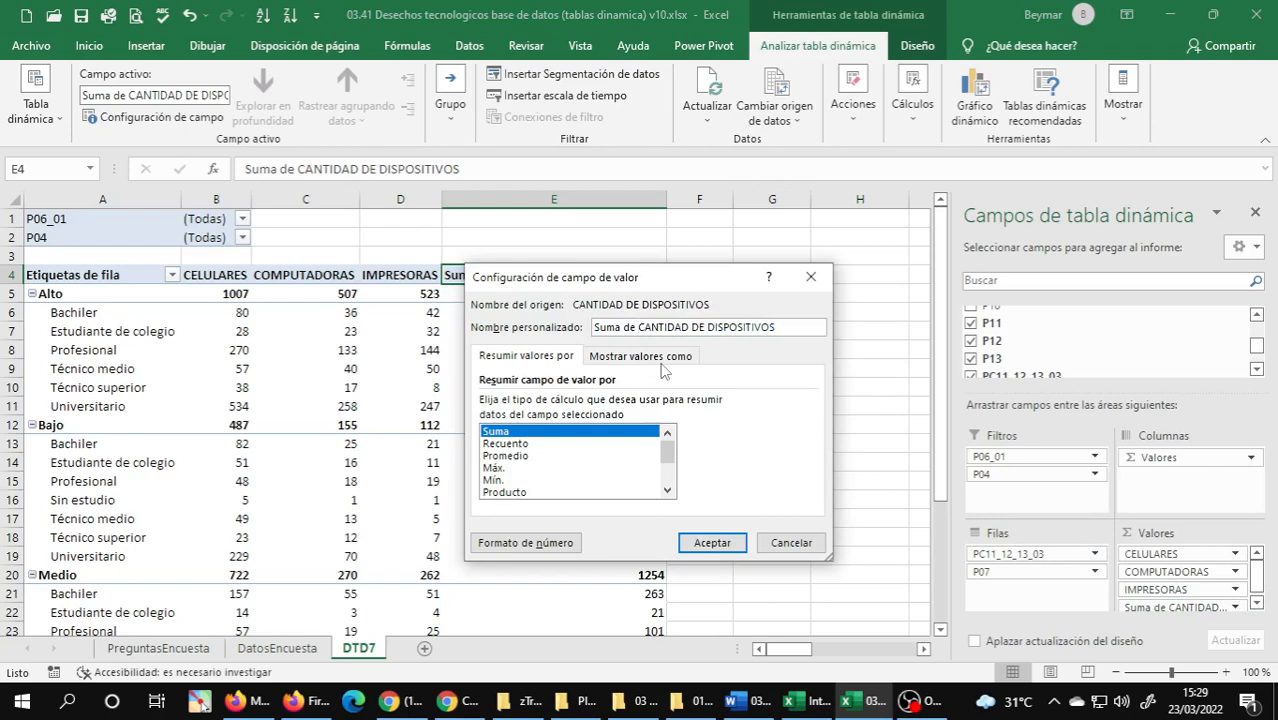
key("BackSpace")
key("BackSpace")
key("BackSpace")
key("BackSpace")
key("BackSpace")
key("BackSpace")
key("BackSpace")
key("BackSpace")
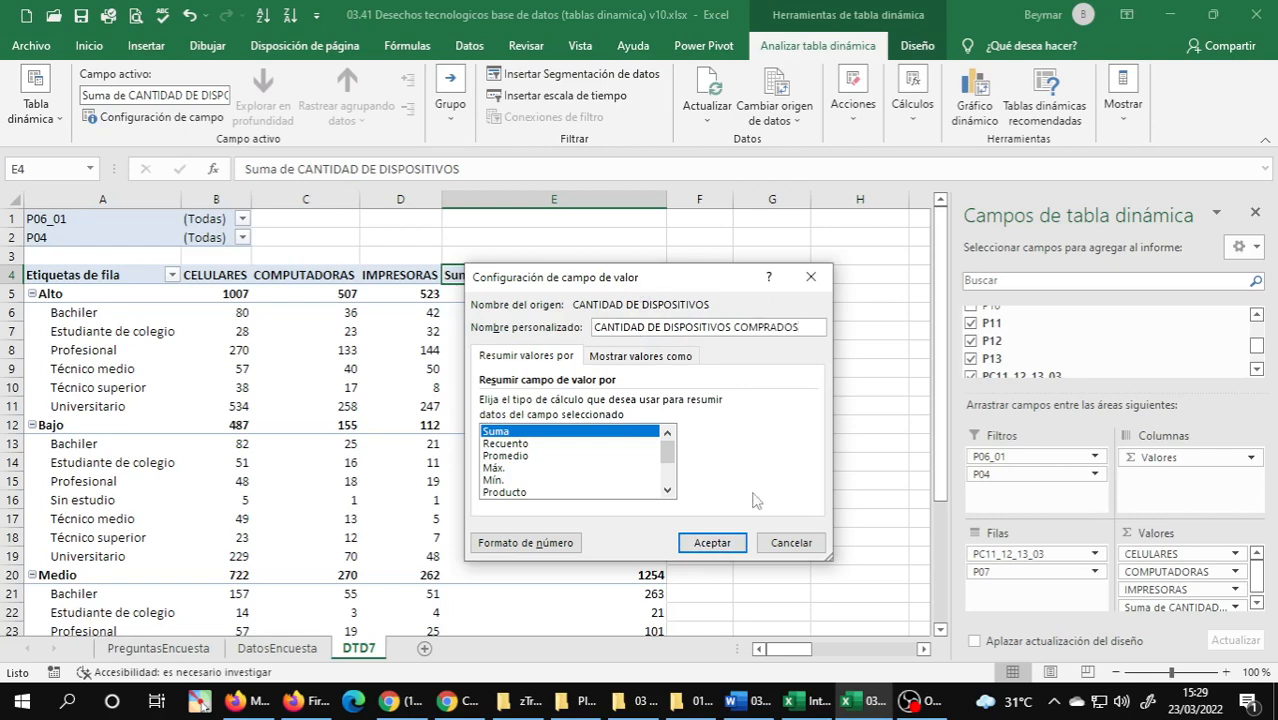
left_click(706, 553)
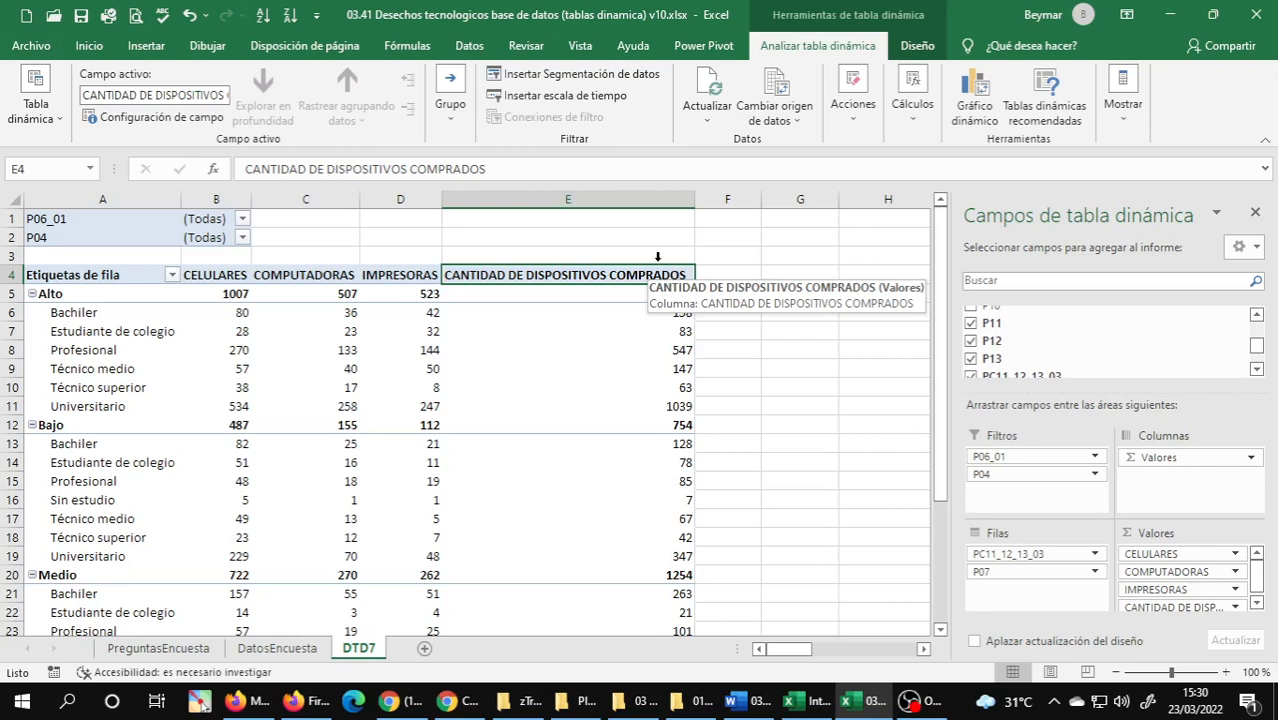
Try to shorten the calculated field's column header in E4 to CANTIDAD DE DISPOSITIVOS.
left_click(500, 168)
key("BackSpace")
key("BackSpace")
key("BackSpace")
key("BackSpace")
key("BackSpace")
key("BackSpace")
key("BackSpace")
key("BackSpace")
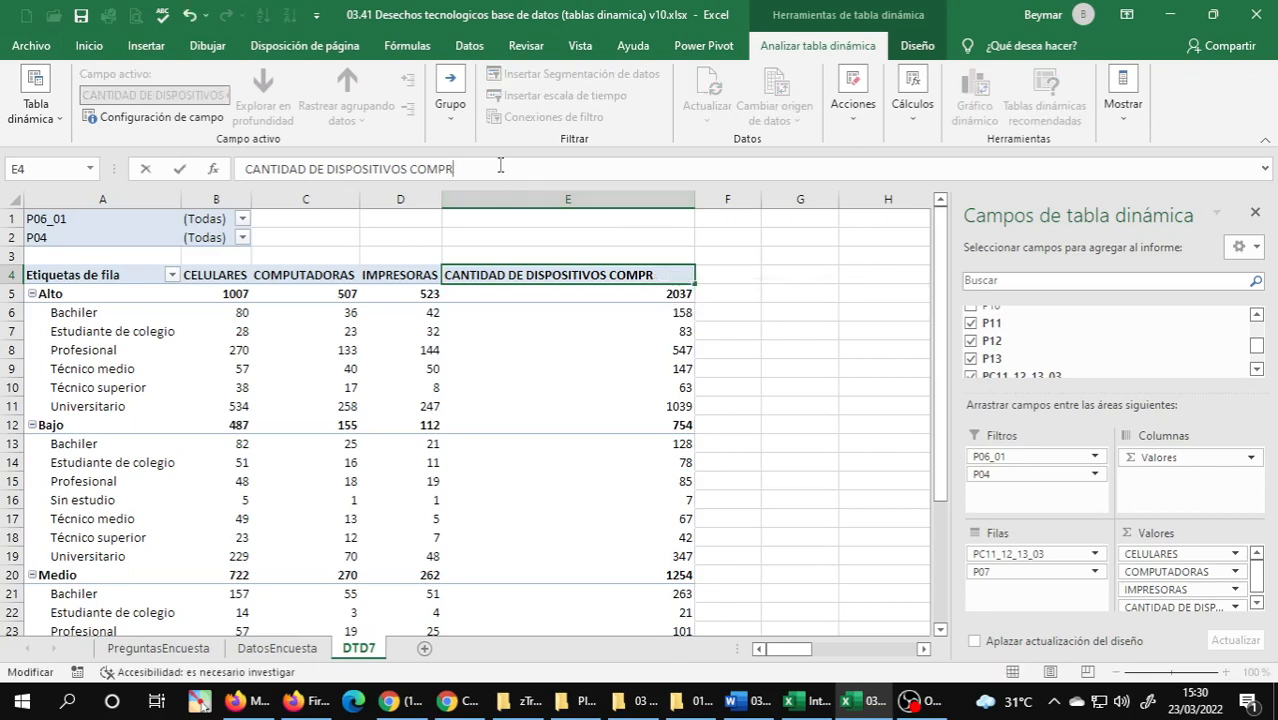
key("Return")
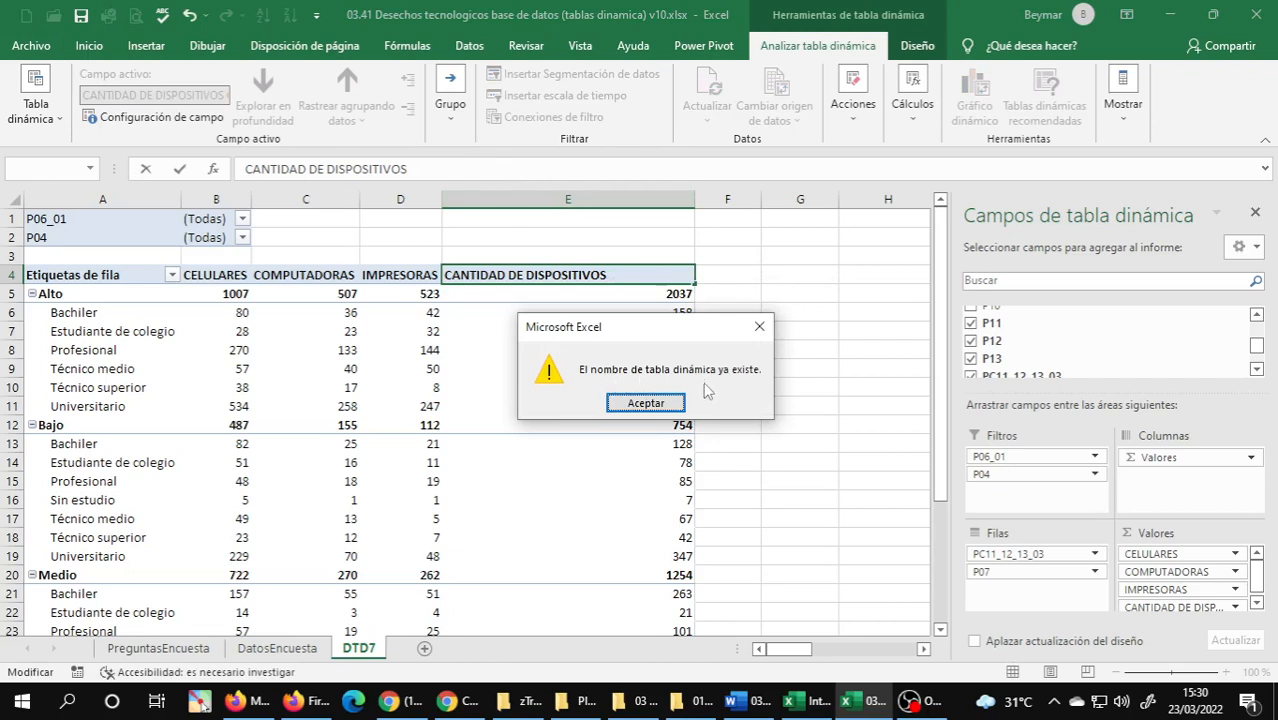
left_click(655, 402)
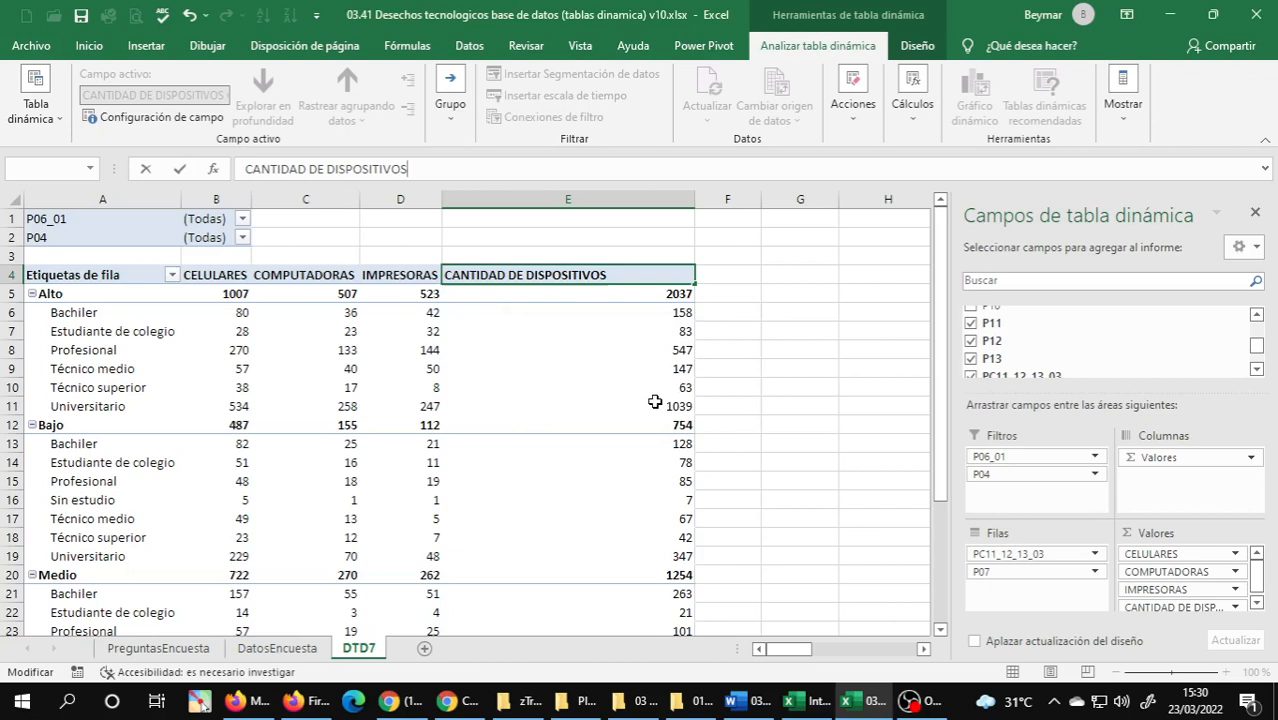
Restore the header in E4 to CANTIDAD DE DISPOSITIVOS COMPRADOS and look over the PivotTable down to its grand total.
type("COMPRADOS")
key("Return")
left_click(587, 325)
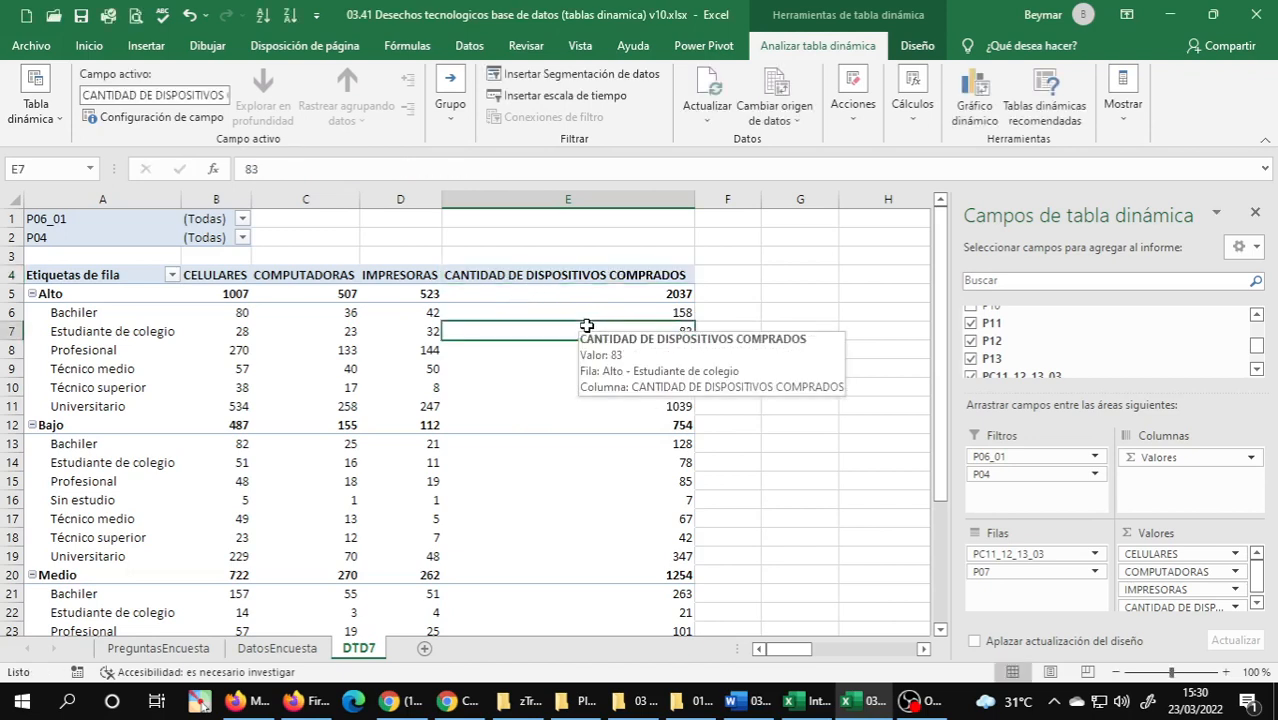
scroll(602, 470, "down", 4)
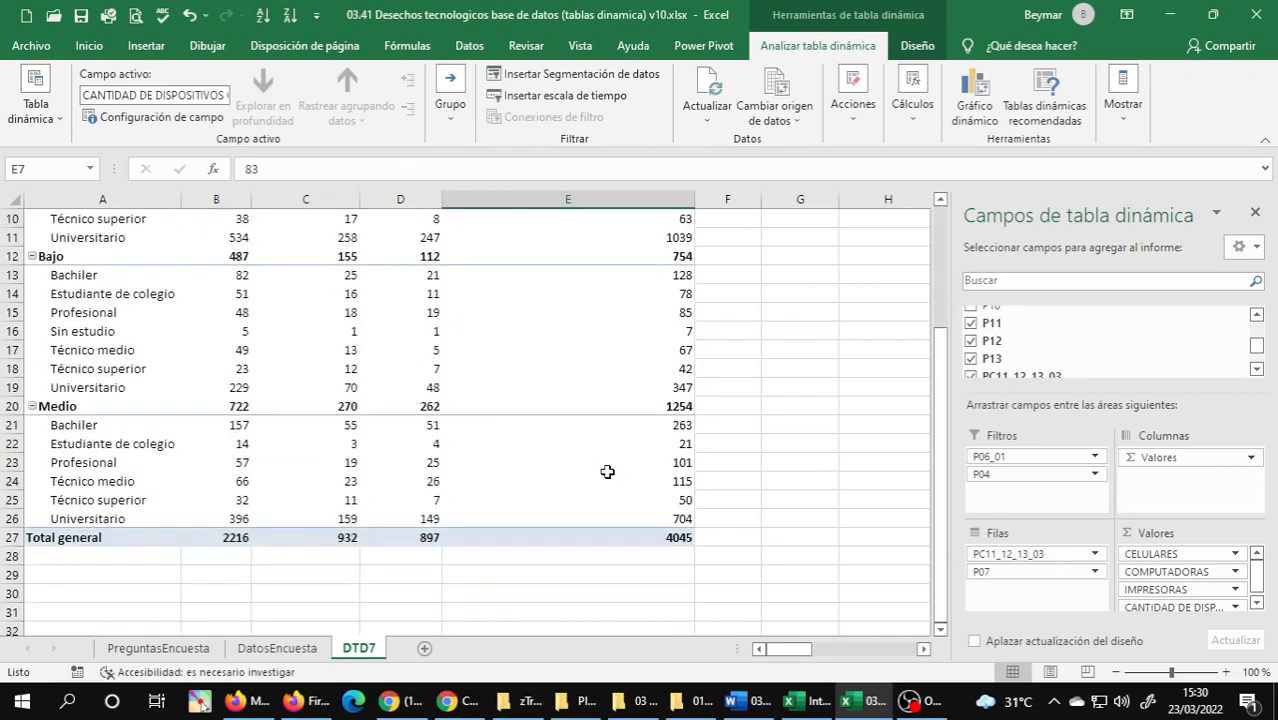
scroll(610, 468, "up", 4)
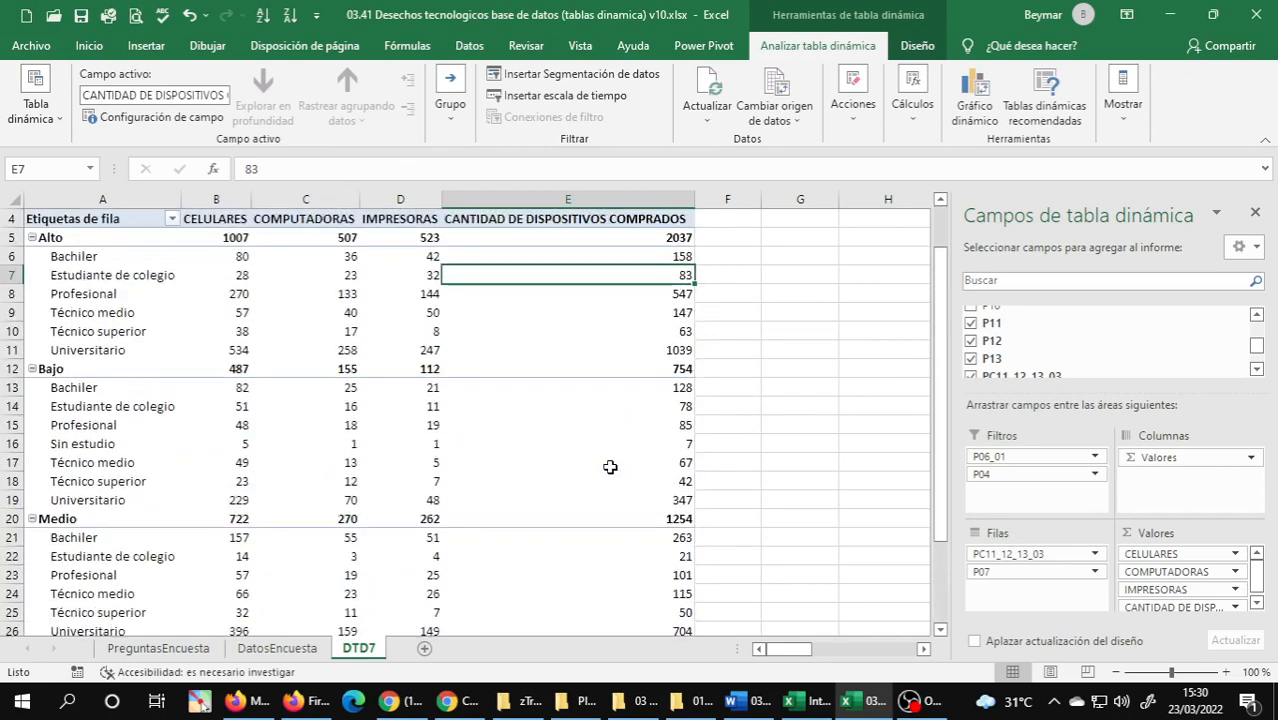
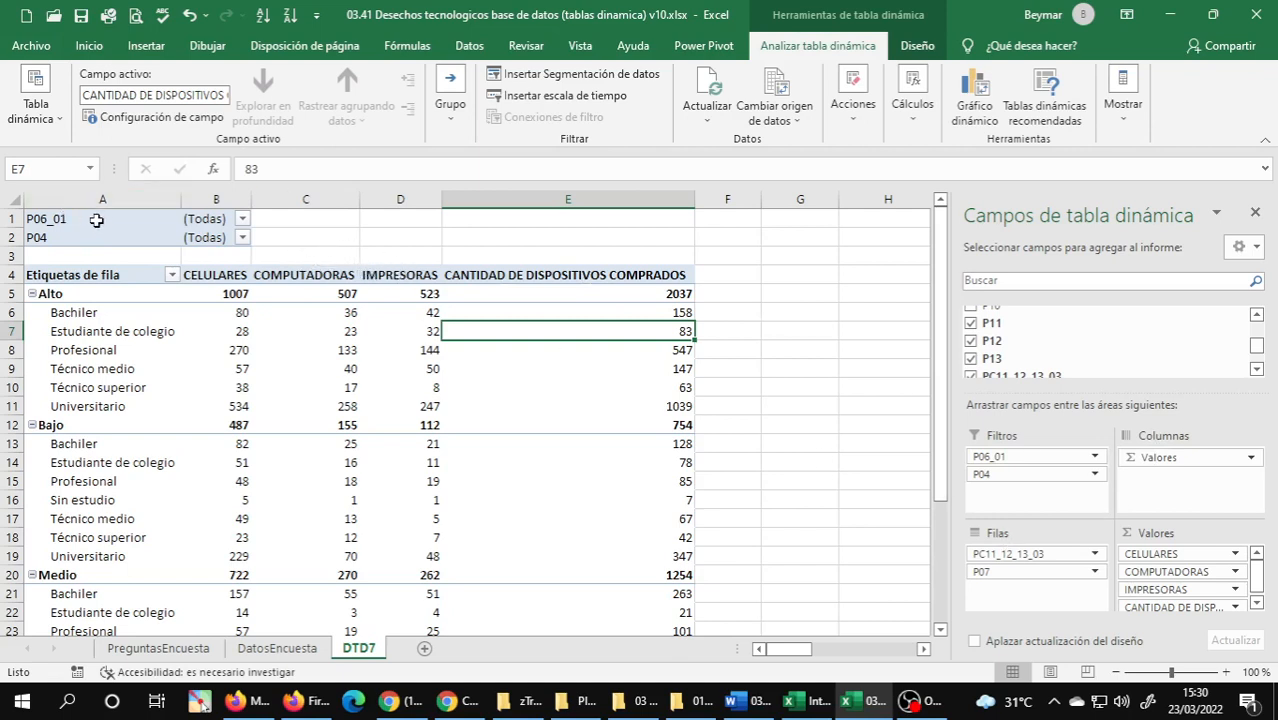
Check which items the P06_01 and P04 report filters of the pivot table offer.
left_click(242, 219)
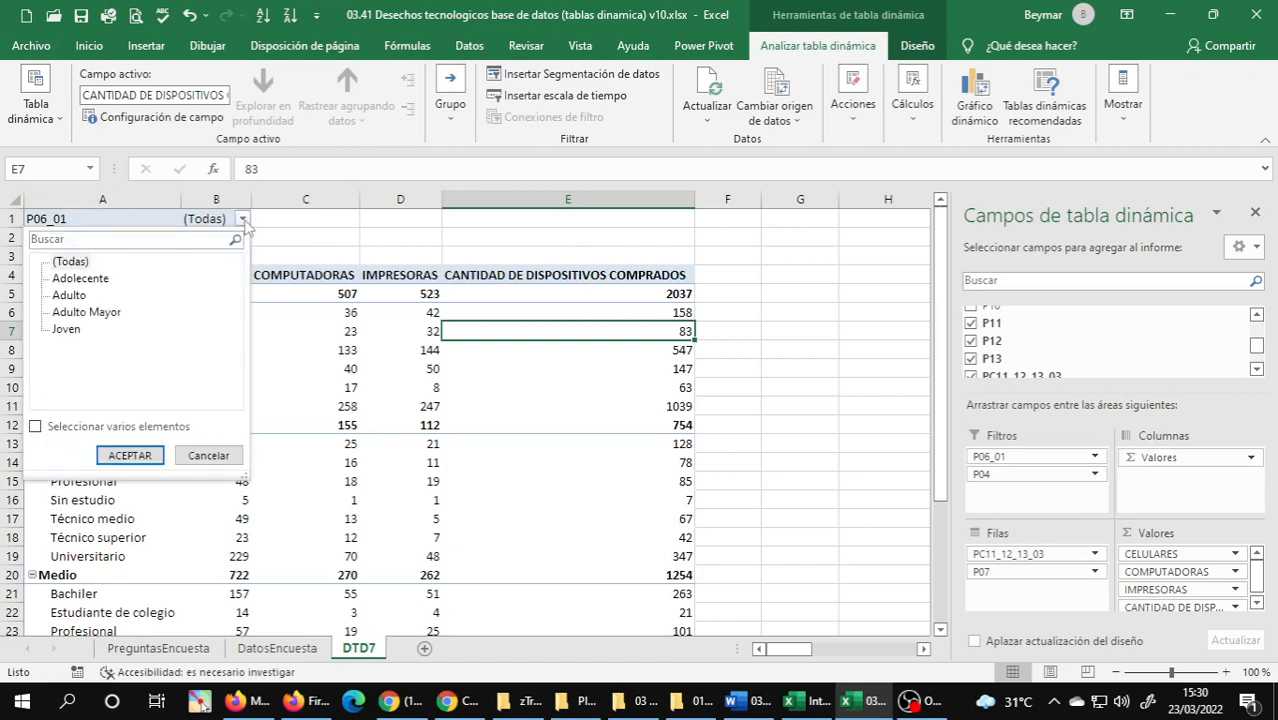
left_click(244, 224)
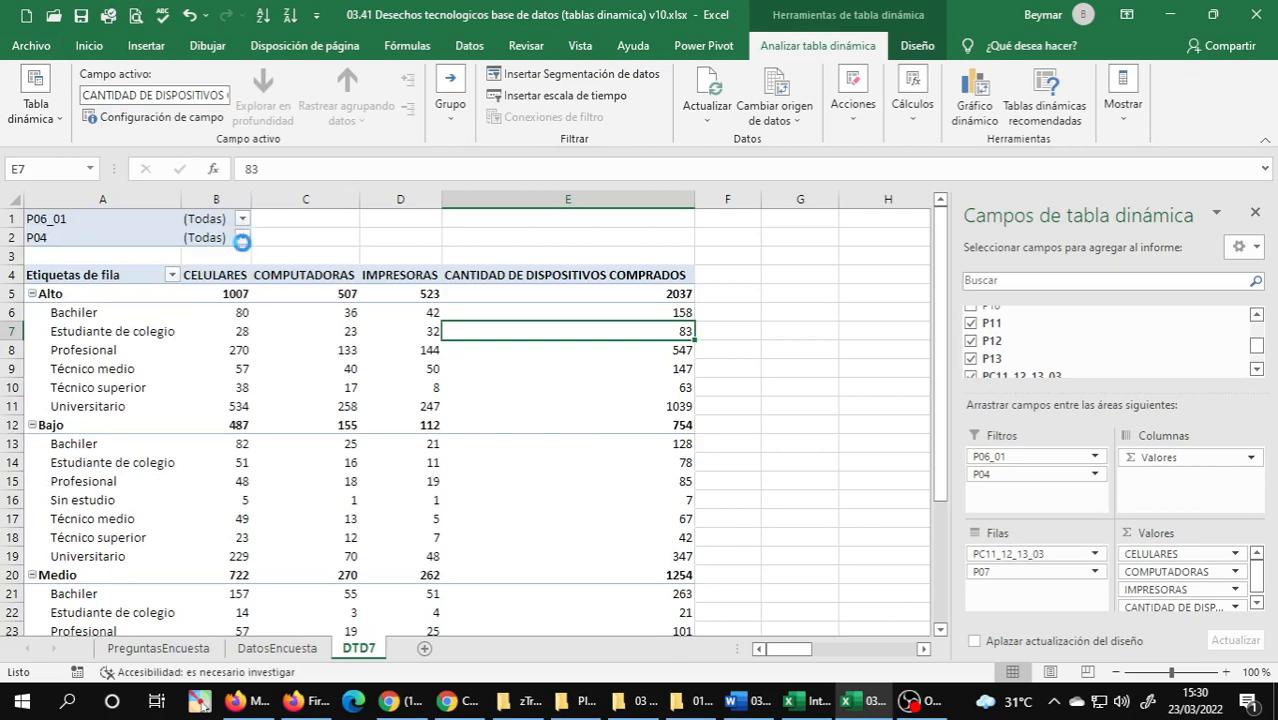
left_click(242, 238)
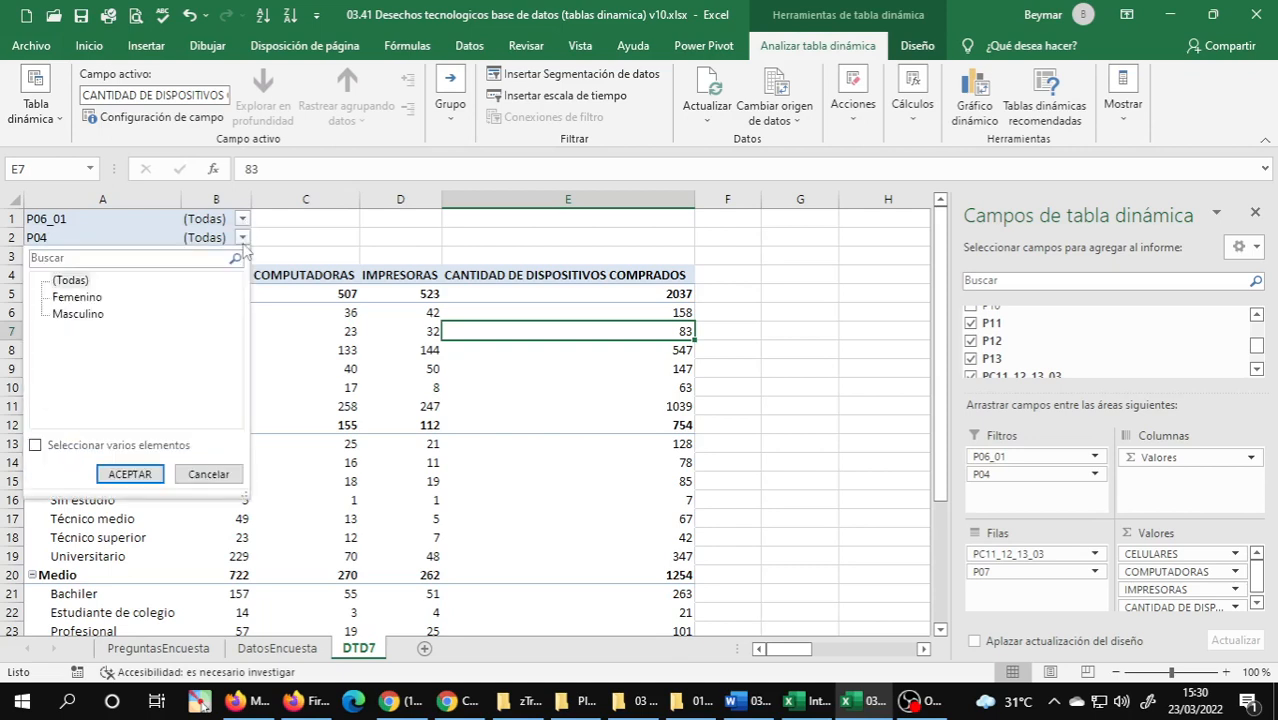
left_click(243, 240)
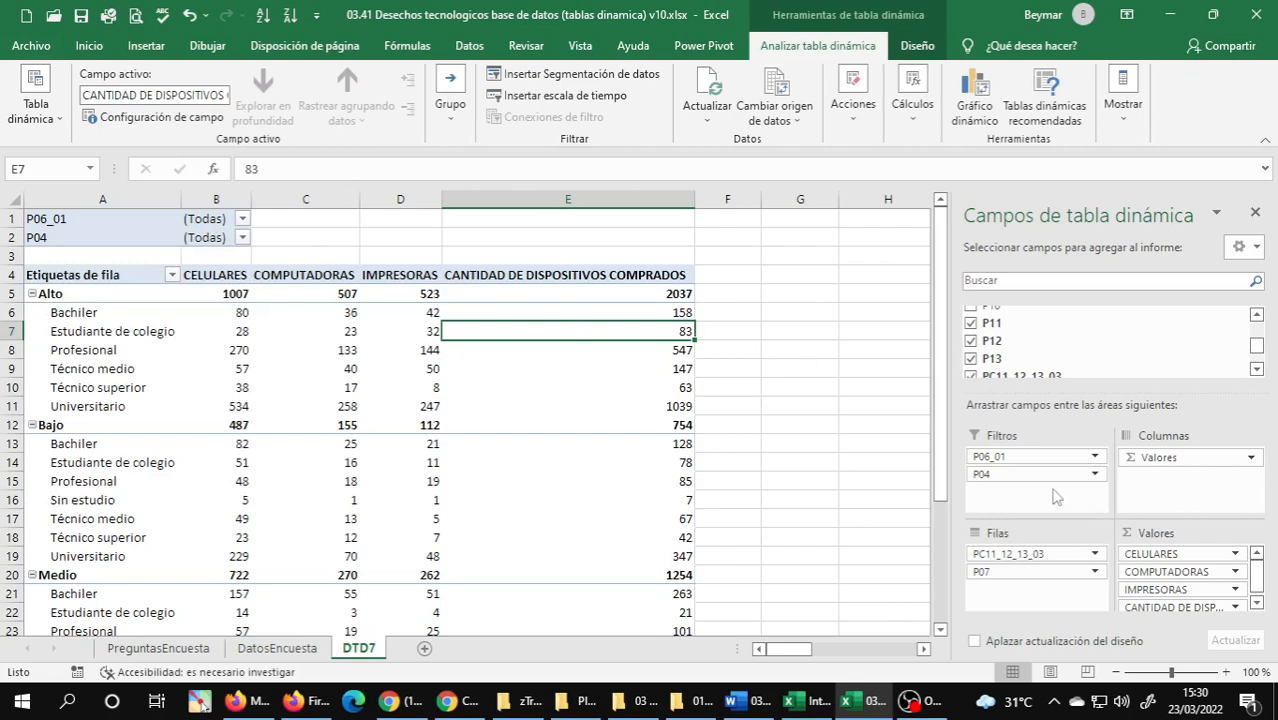
Place the P04 field in the pivot table's columns to split the values by sex, and return it to the filters.
left_click_drag(1003, 478, 1176, 486)
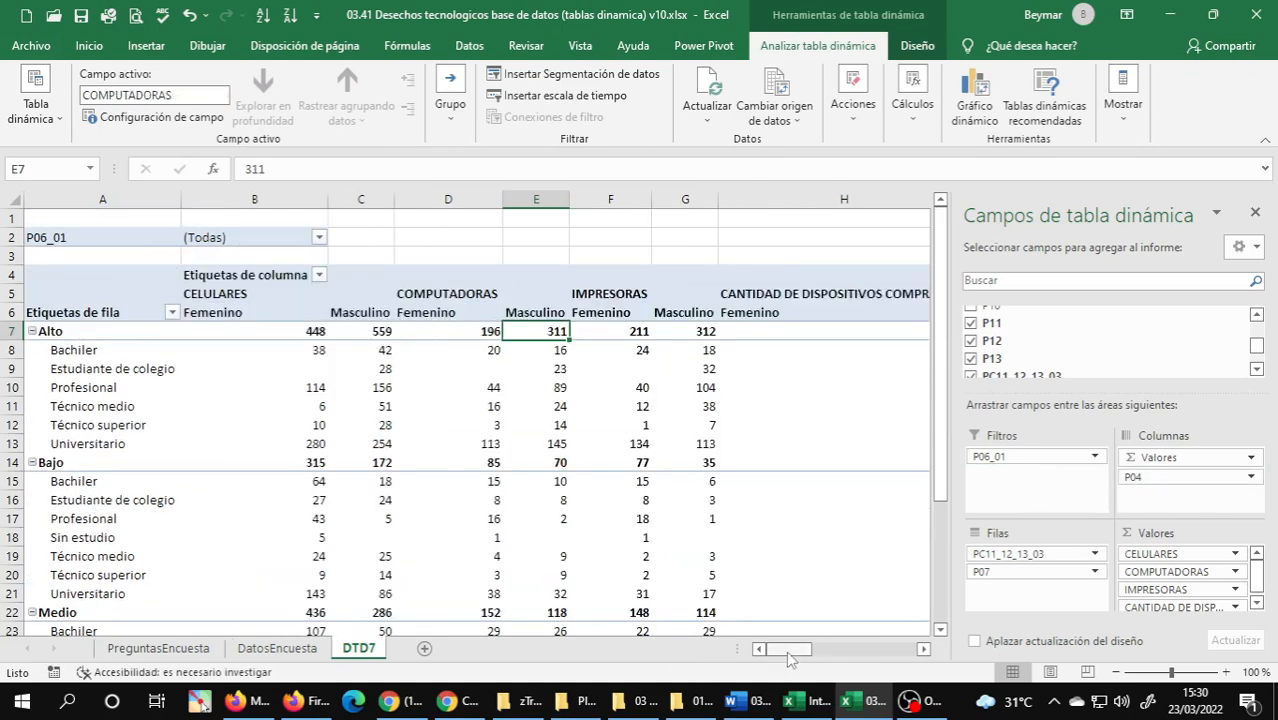
mouse_move(788, 650)
left_mouse_down()
mouse_move(852, 662)
mouse_move(766, 660)
left_mouse_up()
left_click_drag(781, 656, 722, 660)
mouse_move(1150, 478)
left_mouse_down()
mouse_move(1027, 490)
mouse_move(1010, 470)
mouse_move(1165, 472)
left_mouse_up()
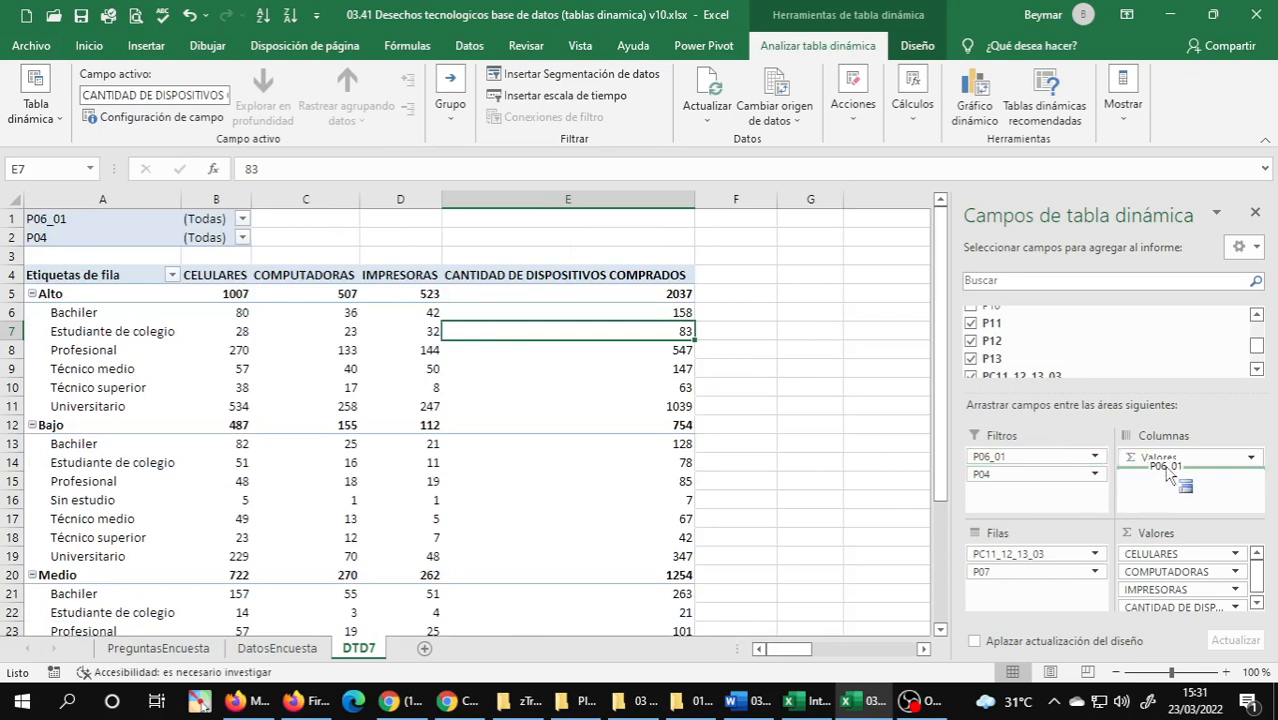
Move the P06_01 field into the pivot table's columns and back to the filters, placing it below P04.
left_click_drag(1165, 472, 1168, 476)
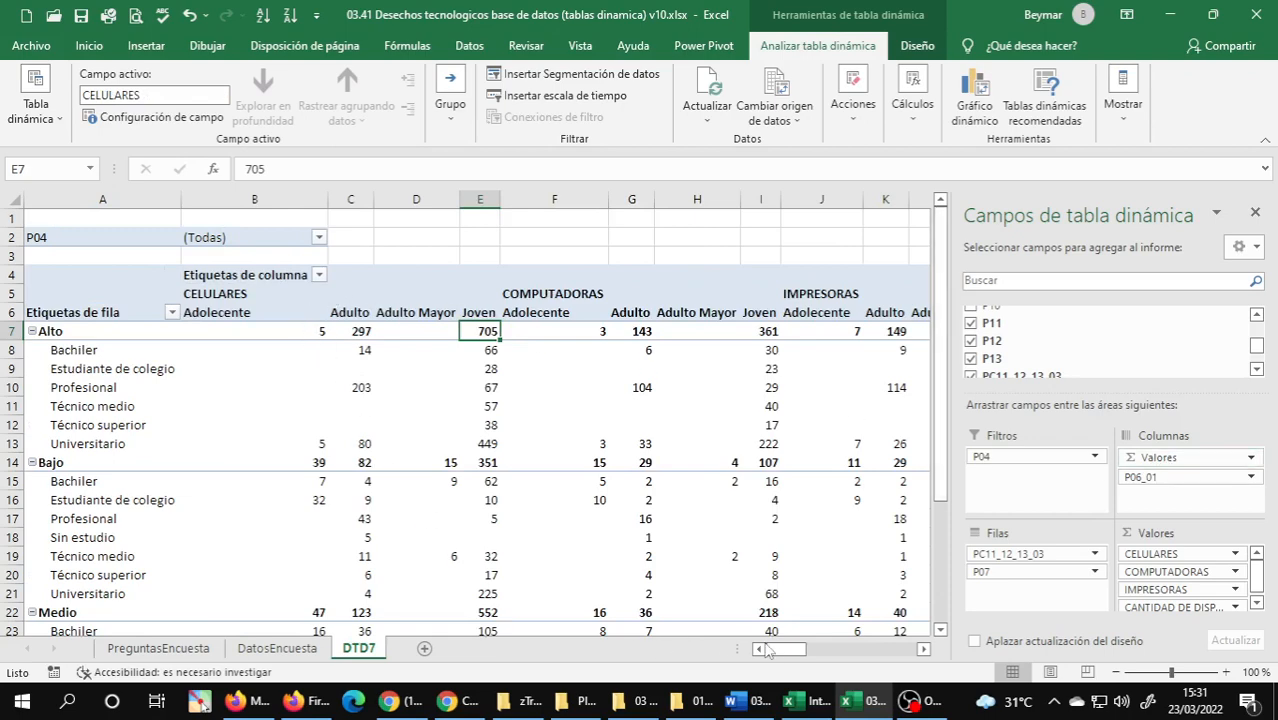
mouse_move(782, 650)
left_mouse_down()
mouse_move(876, 656)
mouse_move(760, 657)
left_mouse_up()
left_click_drag(1144, 482, 1013, 480)
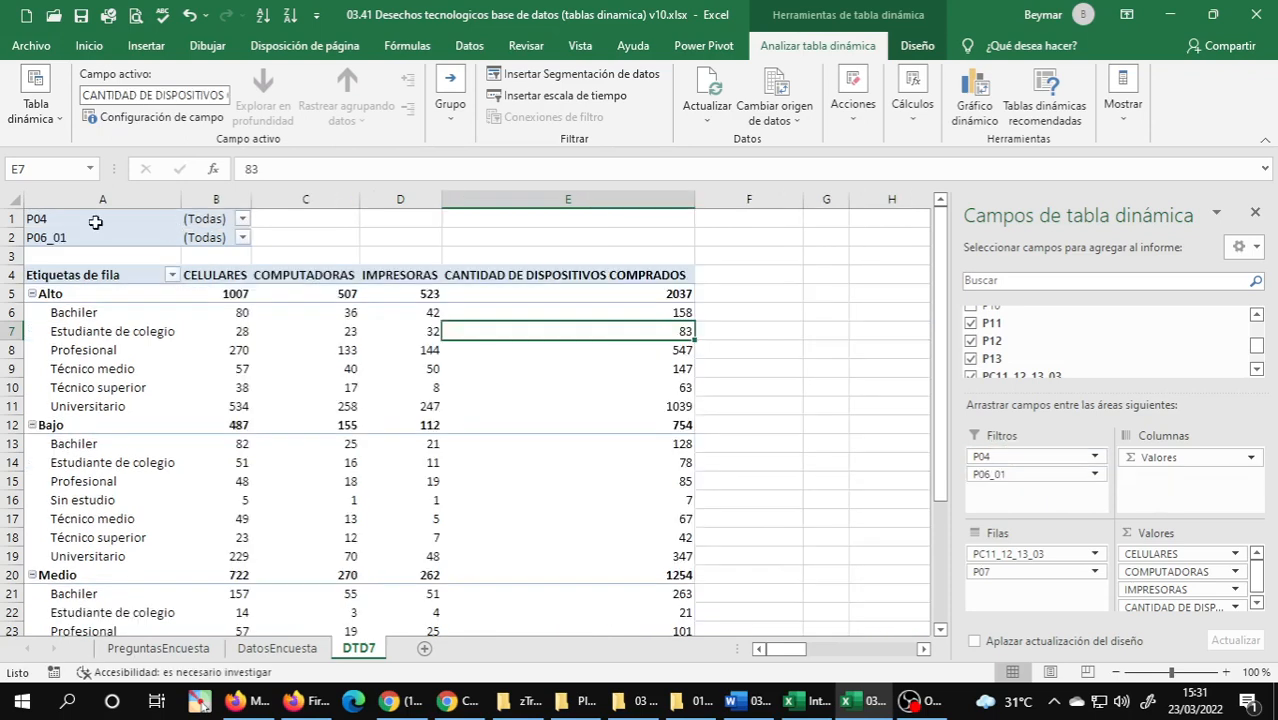
Check the items available in the P04 report filter and close it without filtering.
left_click(115, 219)
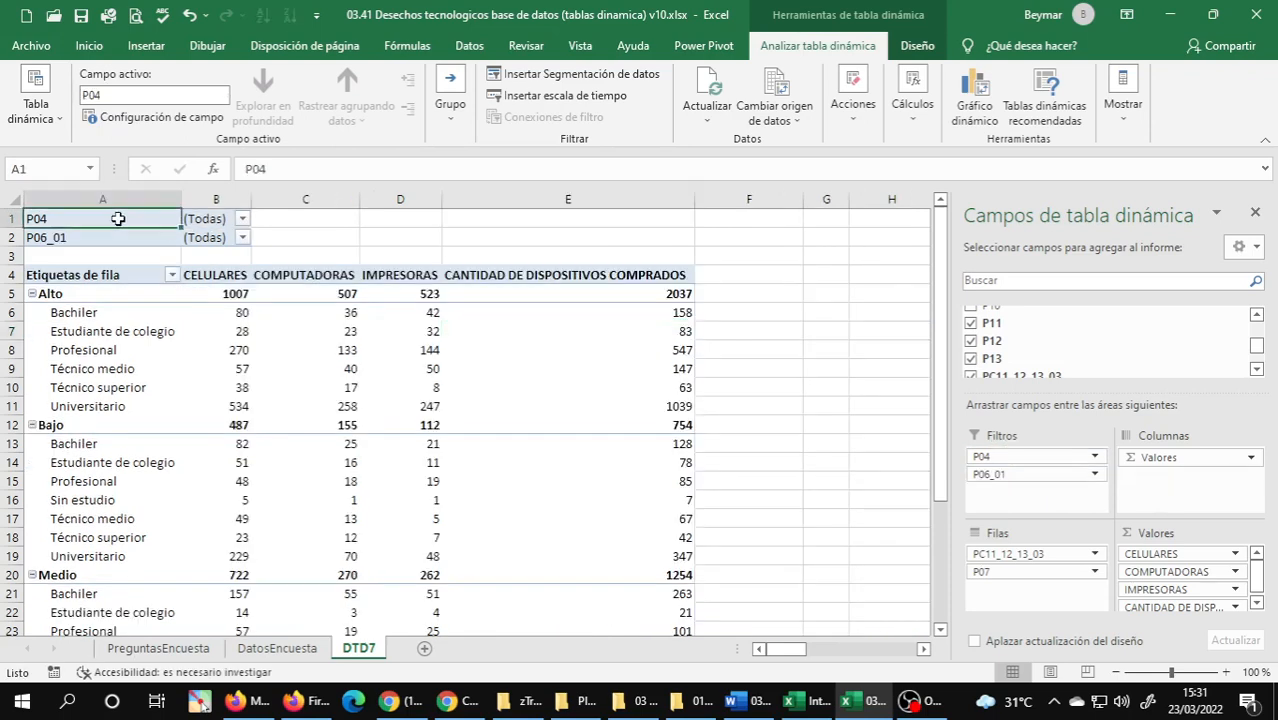
left_click(241, 218)
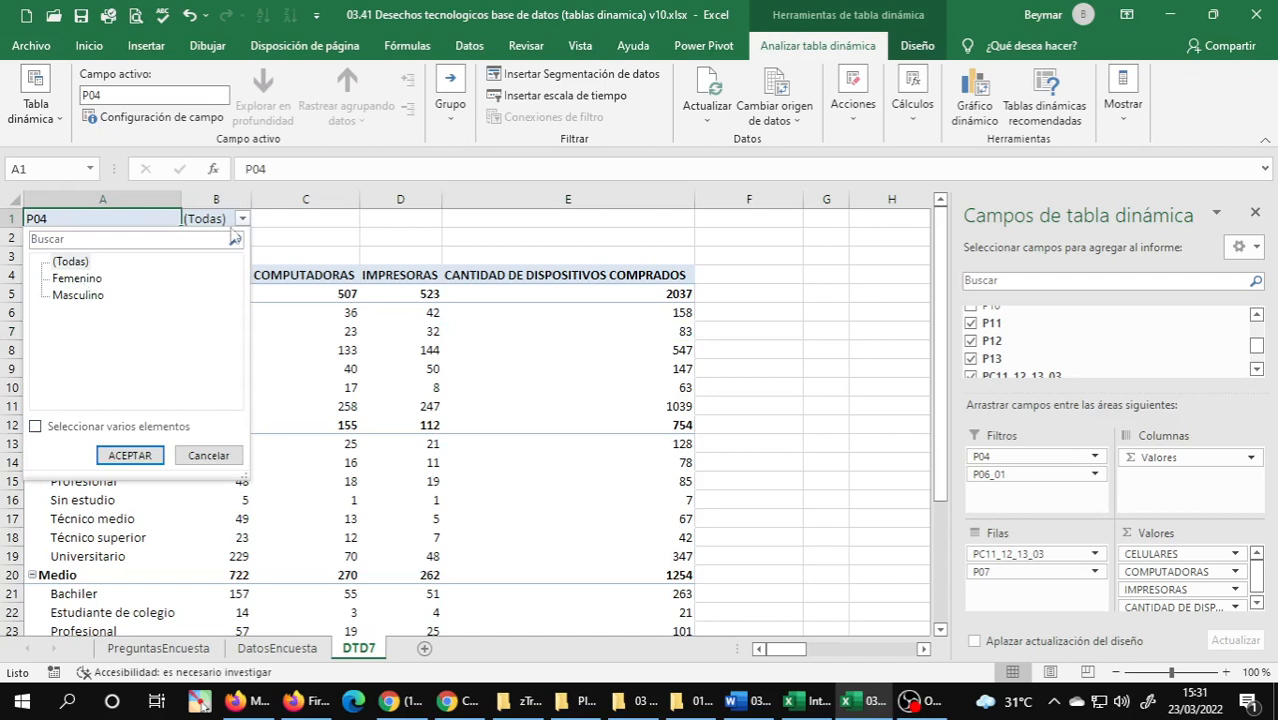
left_click(285, 220)
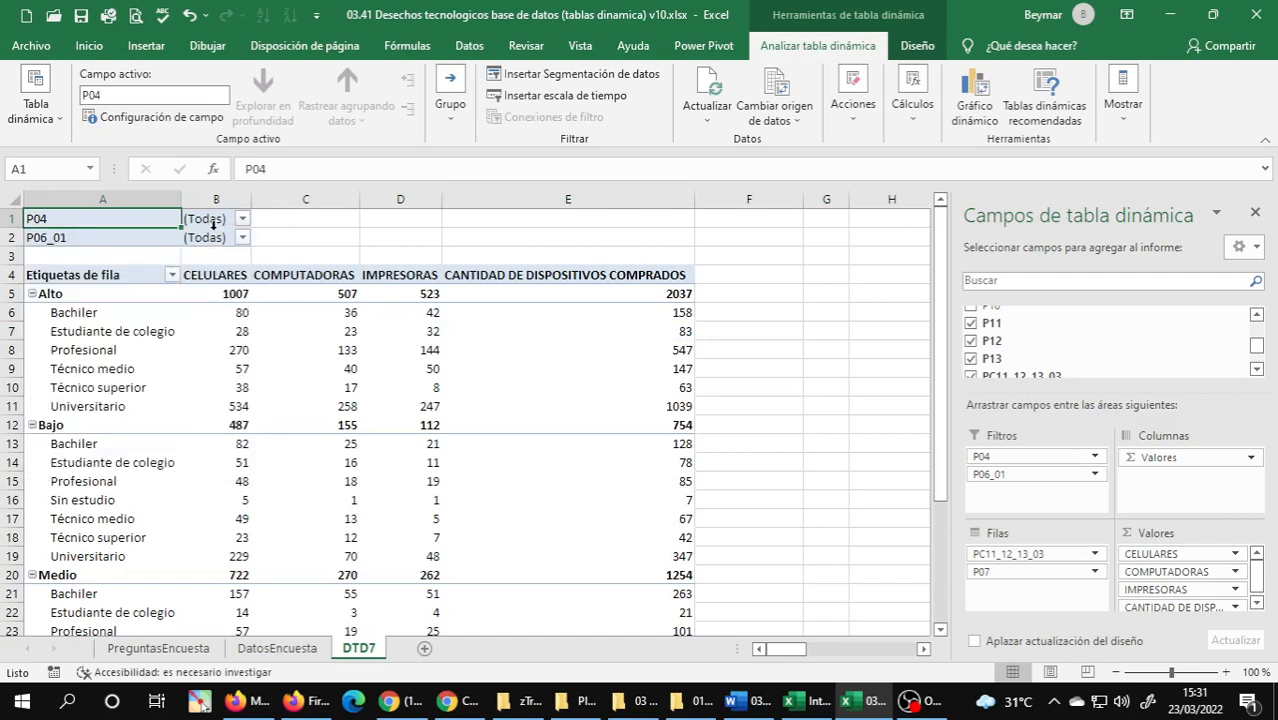
Filter P06_01 with multiple selection so that only Adolecente and Joven are included.
left_click(242, 238)
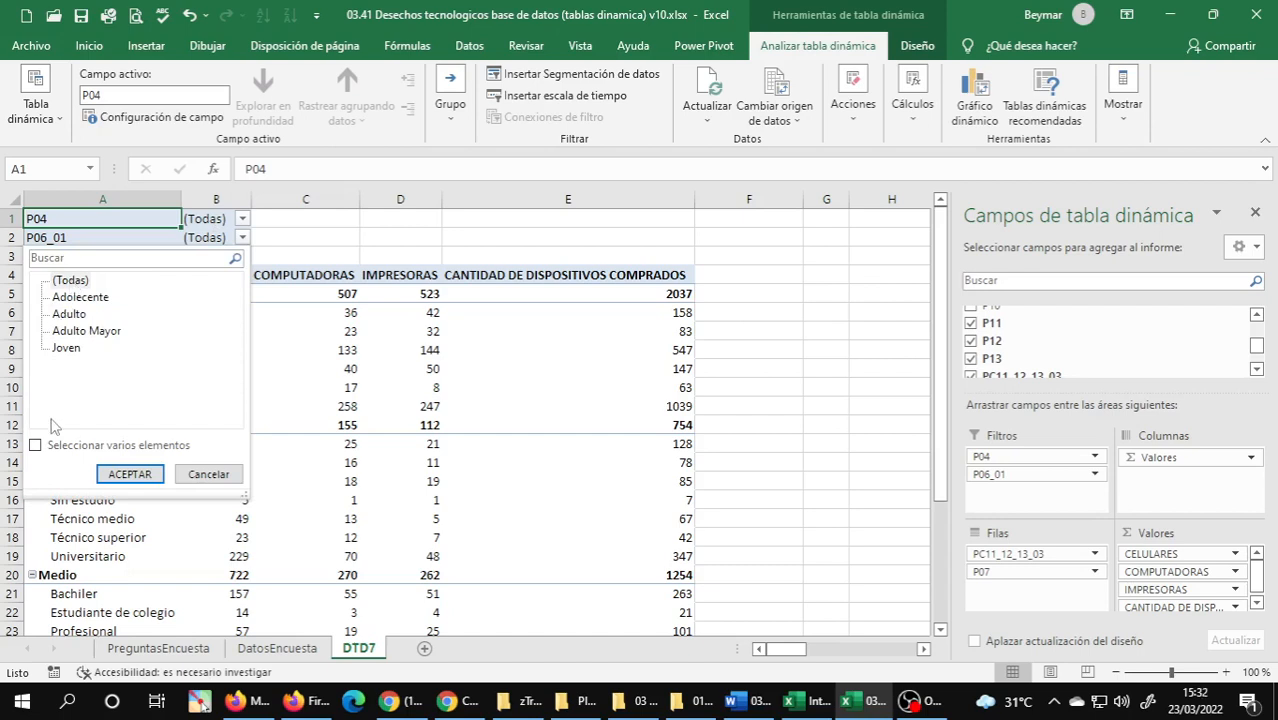
left_click(36, 446)
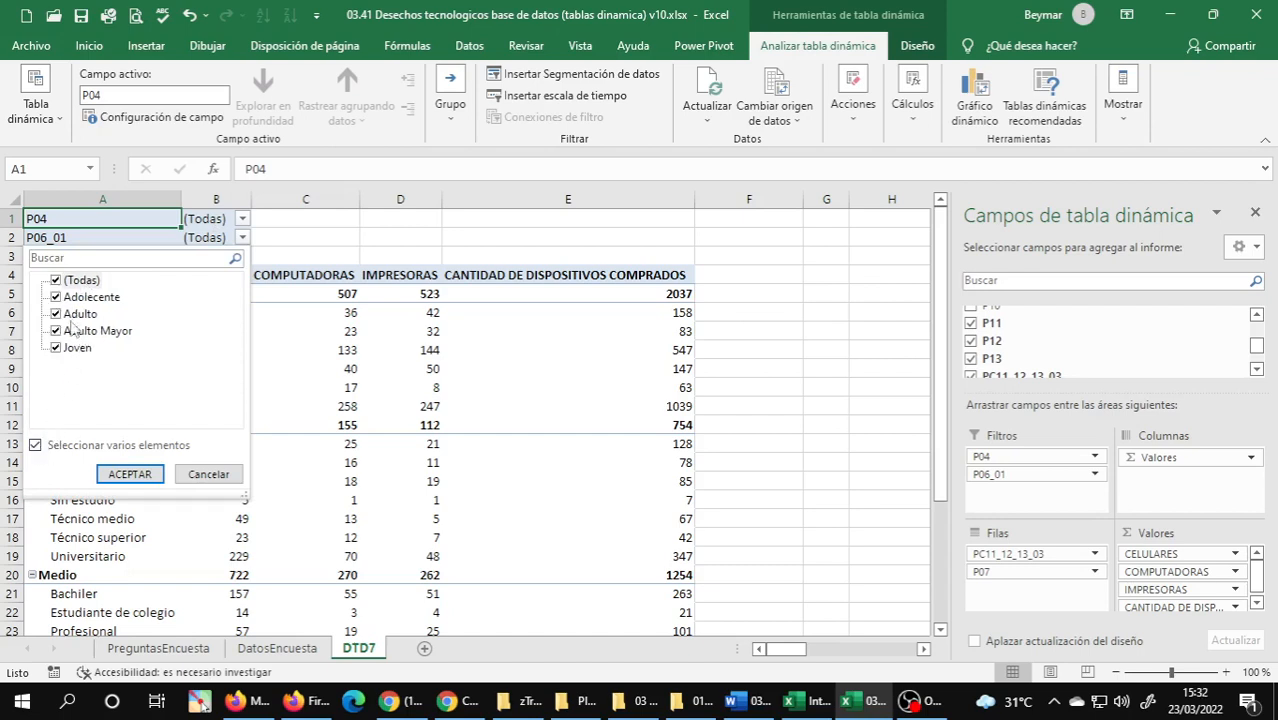
left_click(56, 281)
left_click(56, 297)
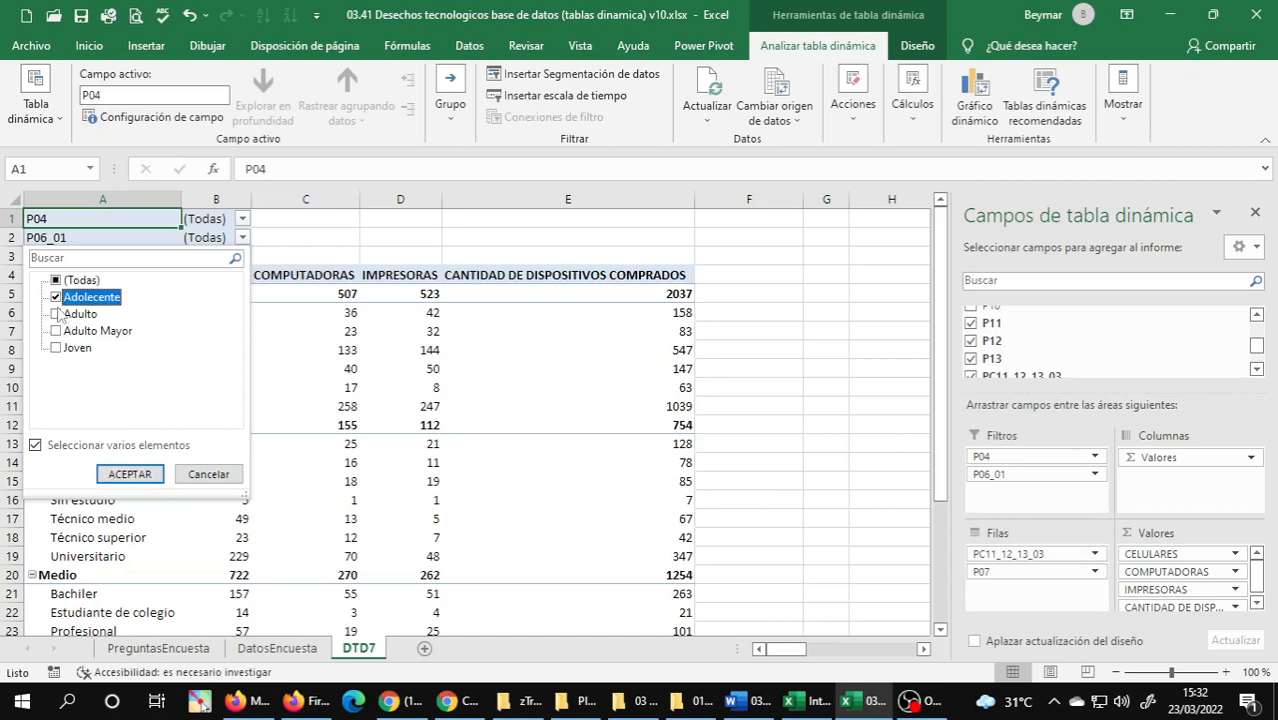
left_click(56, 348)
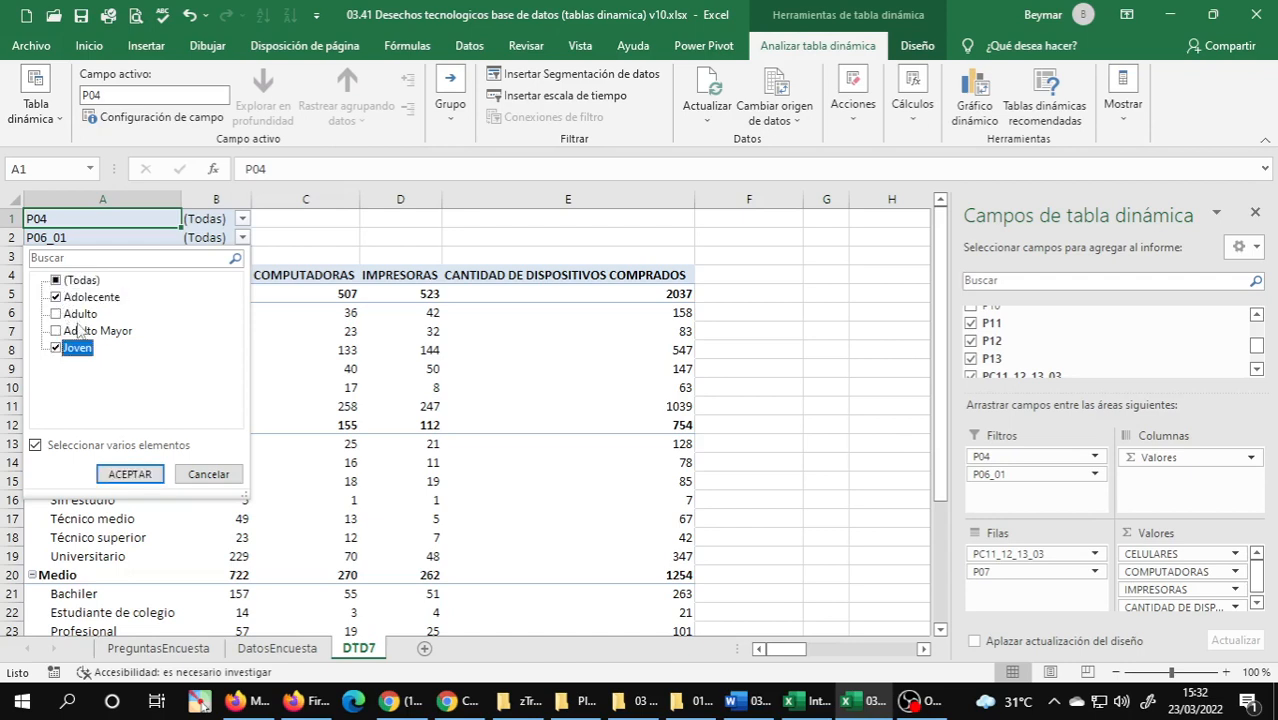
left_click(130, 474)
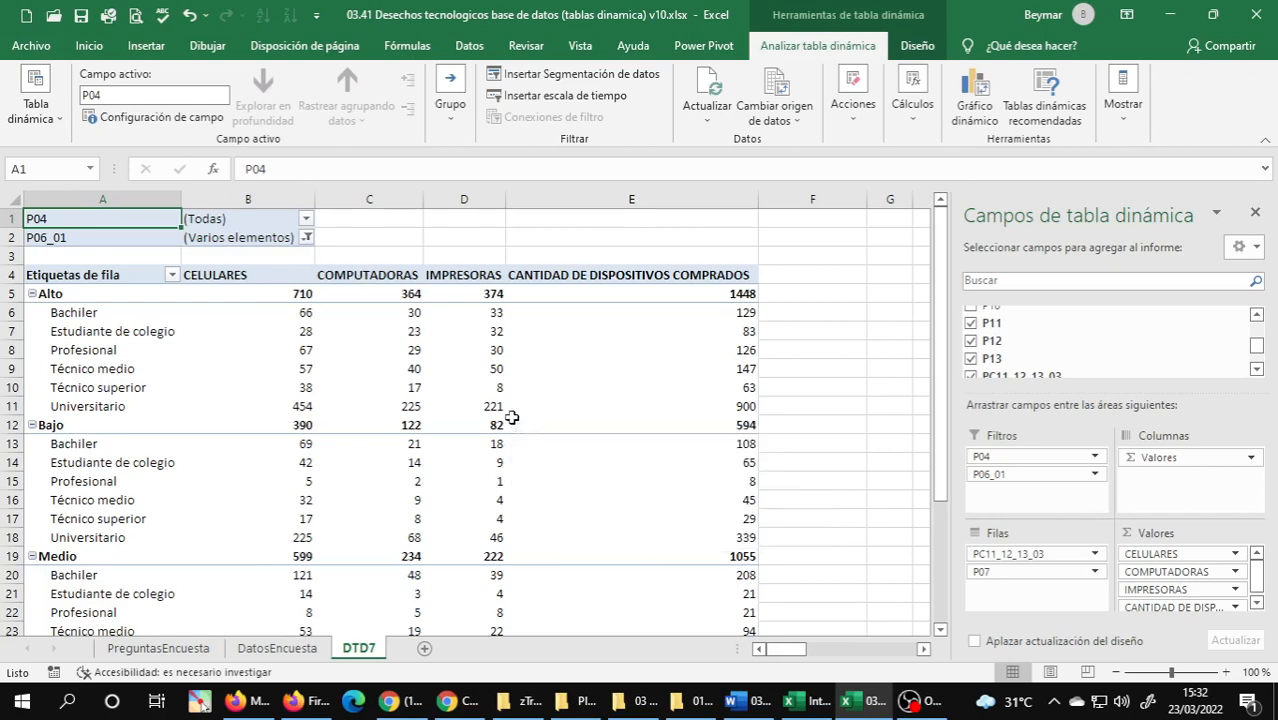
scroll(515, 418, "down", 4)
scroll(512, 421, "up", 4)
Rename the P04 filter label in A1 as "Sexo:" and the P06_01 label in A2 as "Etapa de la vida:".
type("s")
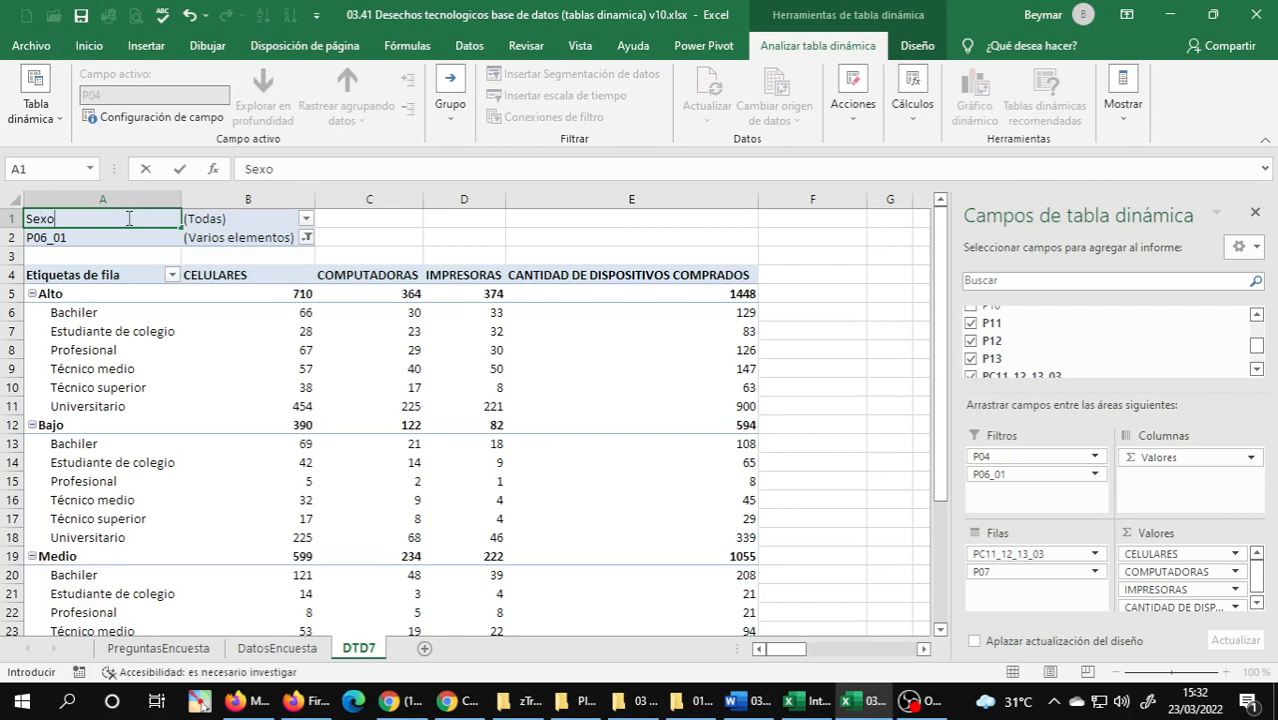
key("Return")
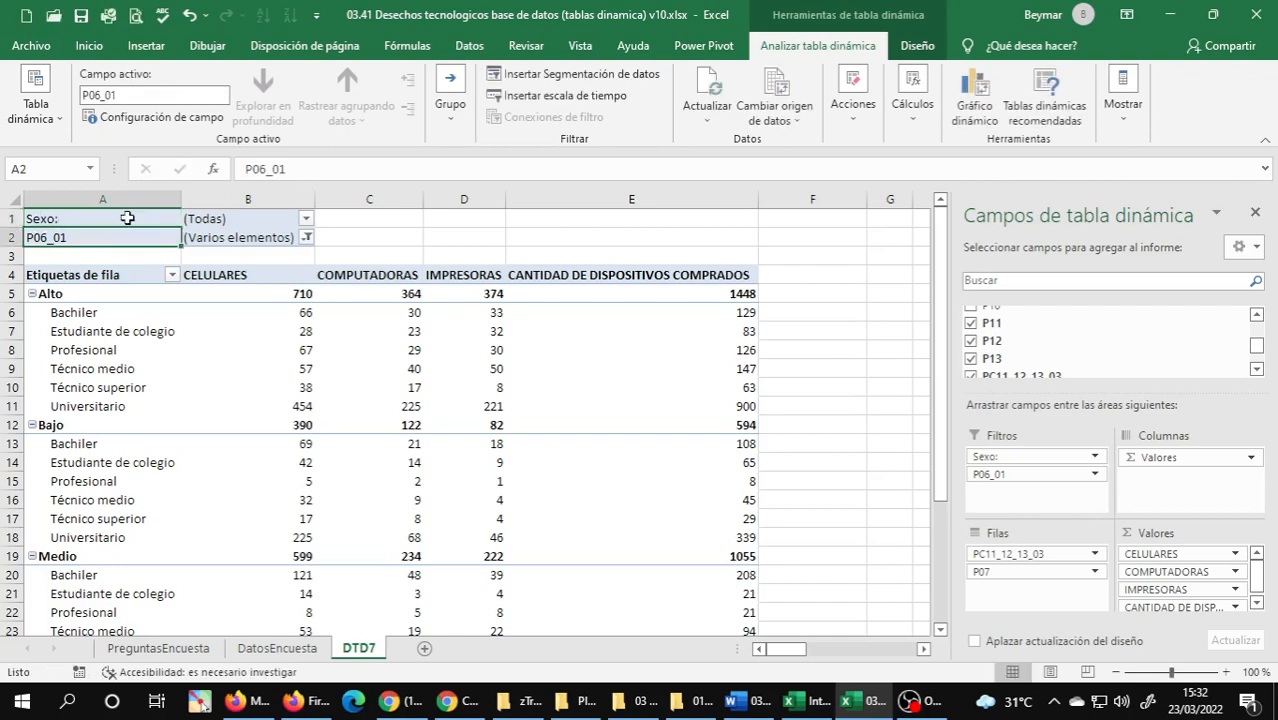
type("Etapa de la vida:")
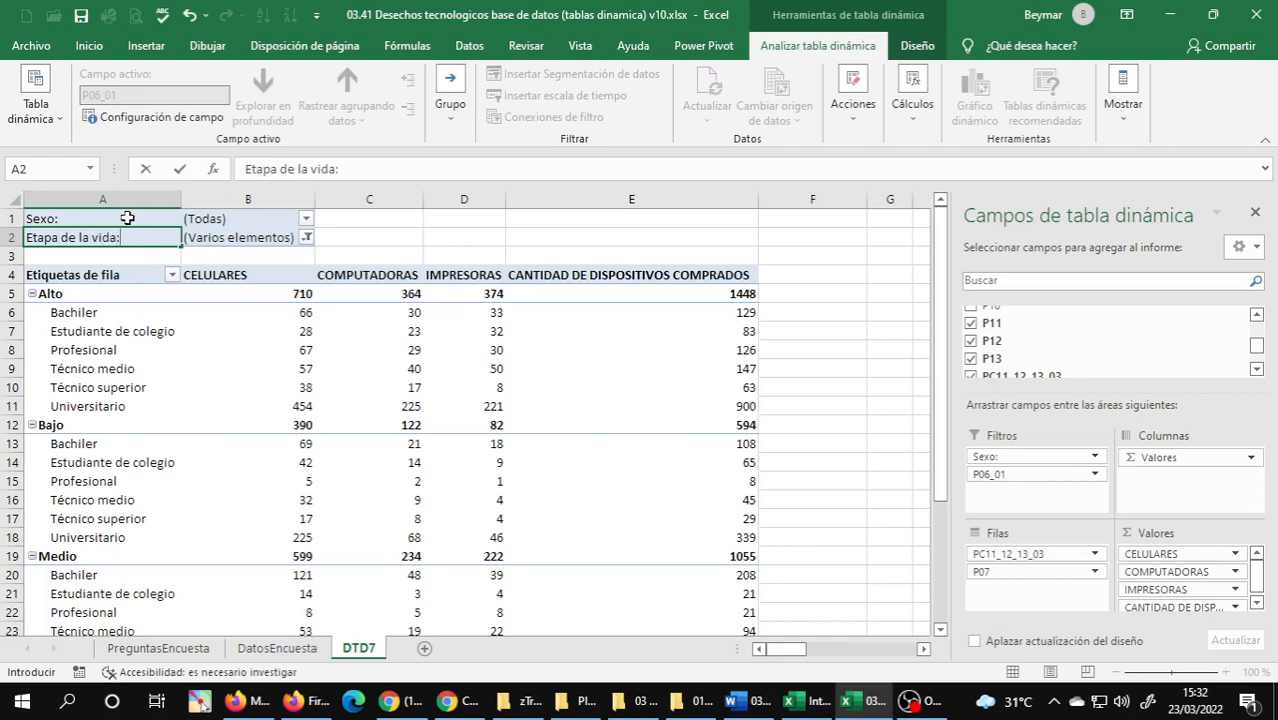
key("Return")
left_click(87, 276)
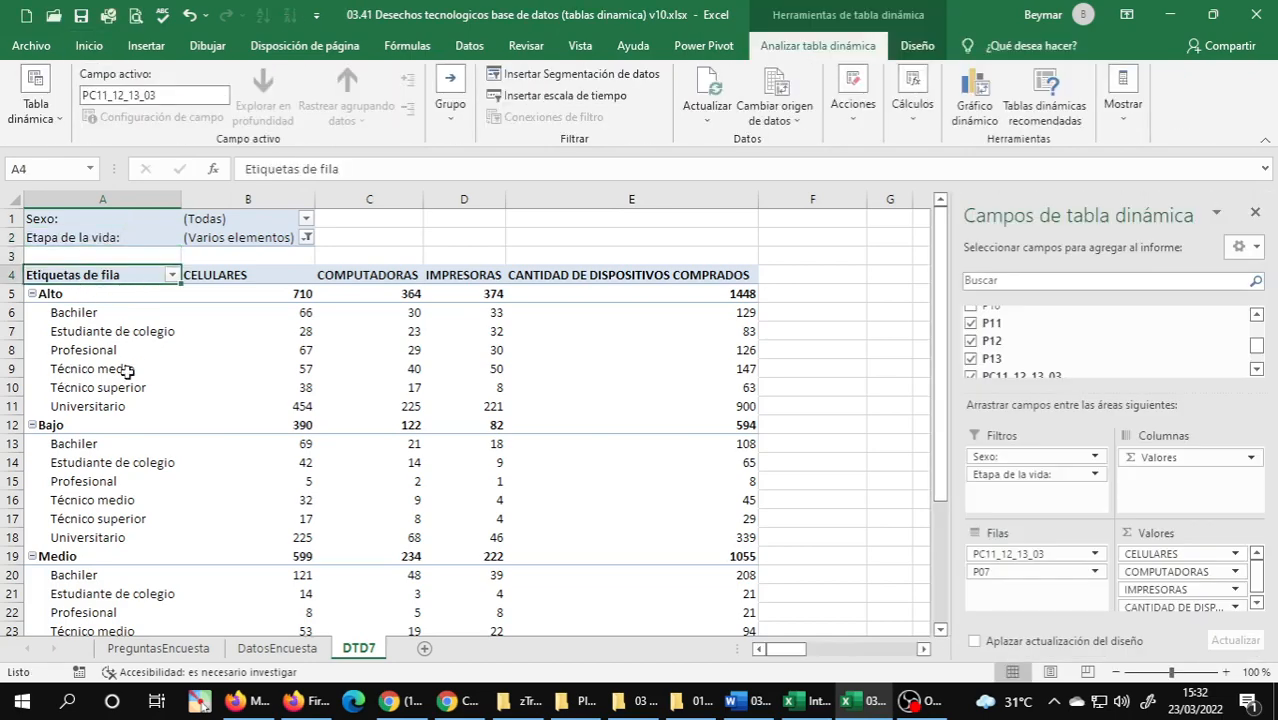
left_click(104, 234)
left_click(112, 211)
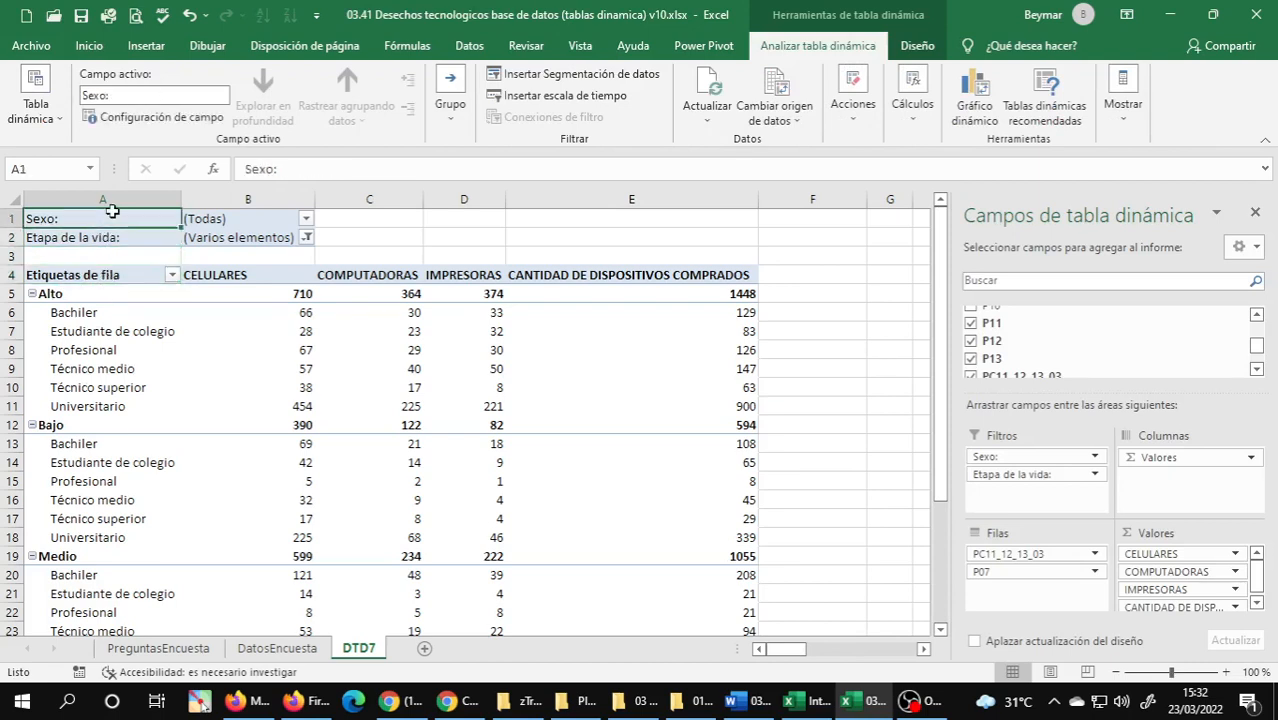
Filter the Sexo field to Femenino only, with multiple selection enabled, and review the filtered pivot table.
left_click(306, 219)
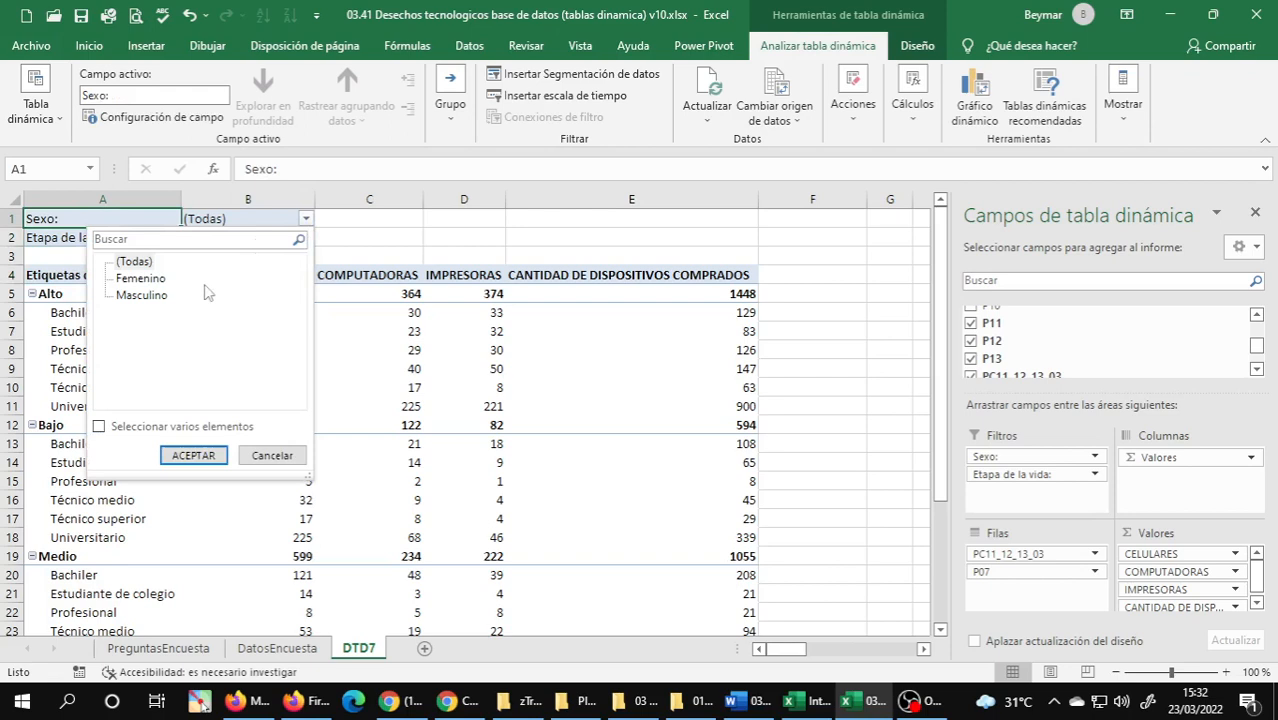
left_click(99, 427)
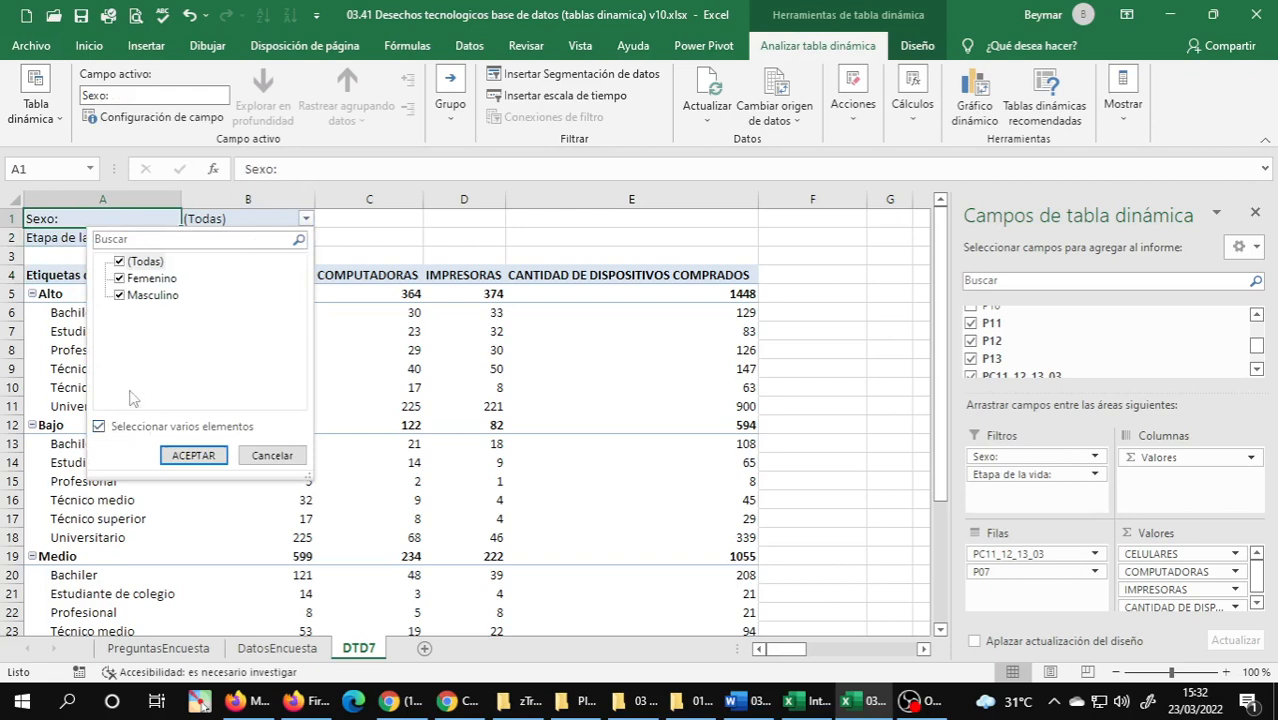
left_click(125, 262)
left_click(121, 278)
left_click(195, 457)
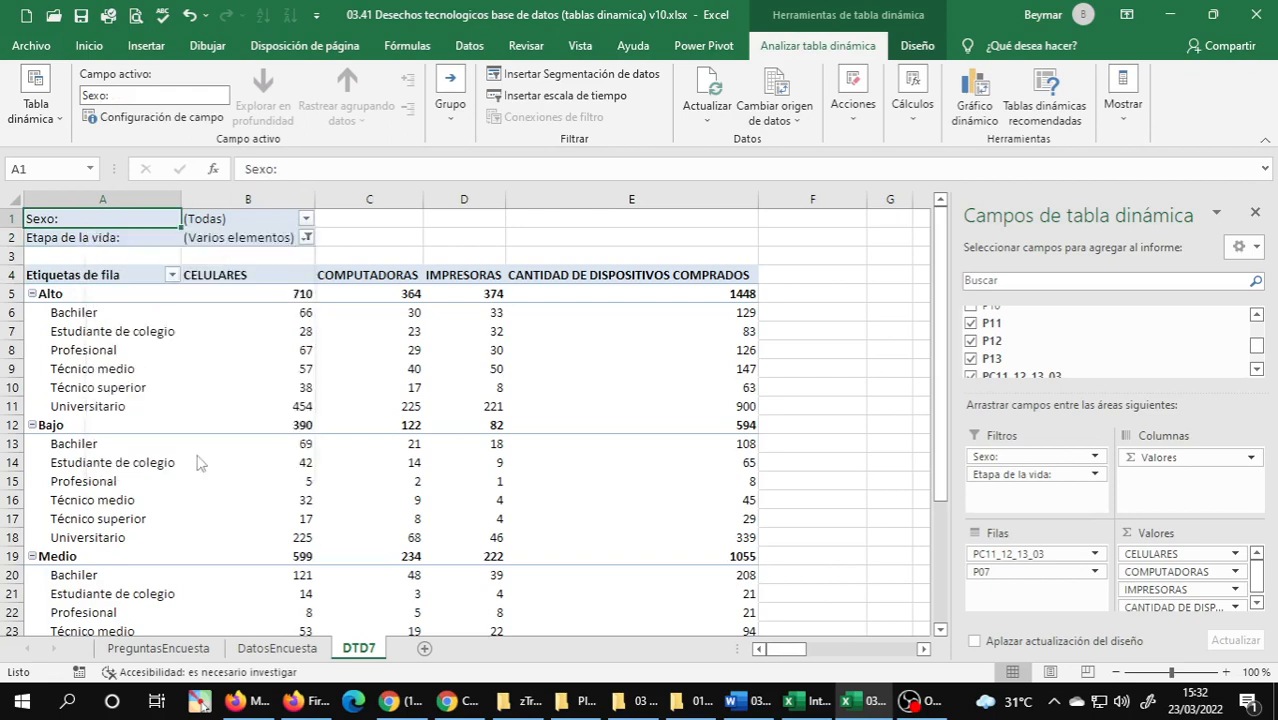
scroll(452, 519, "down", 2)
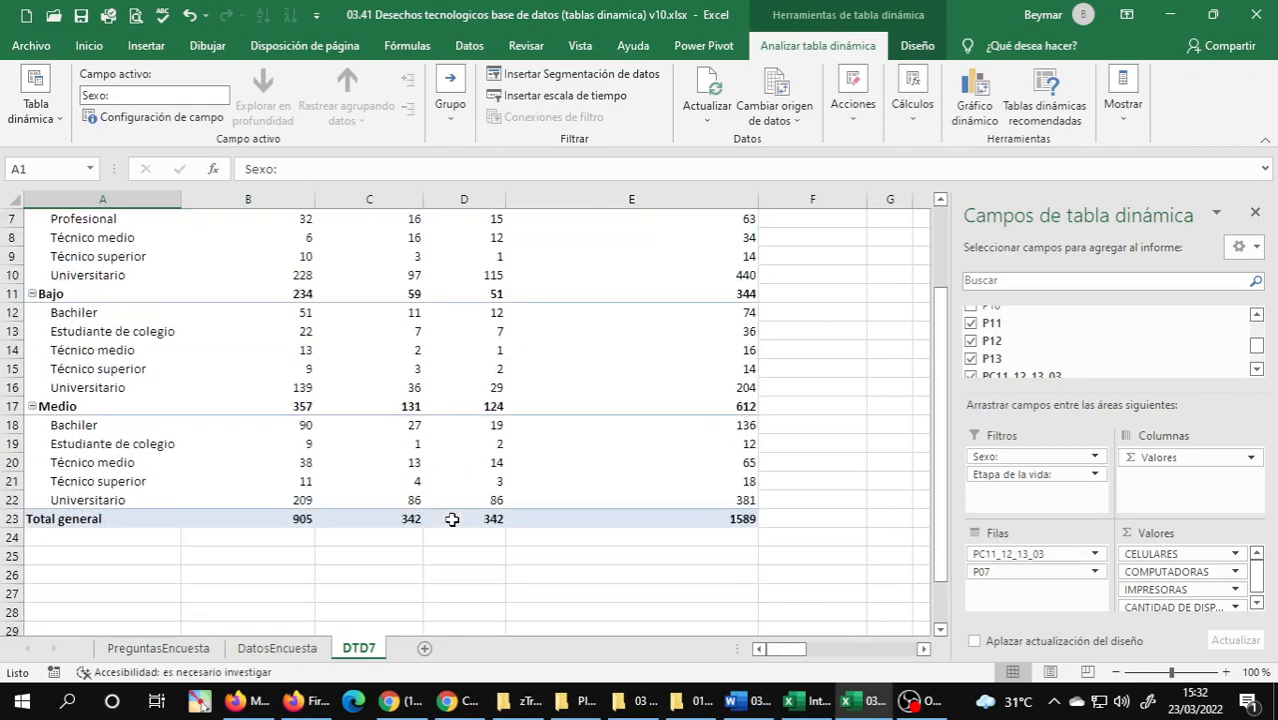
scroll(452, 519, "down", 2)
scroll(451, 516, "up", 4)
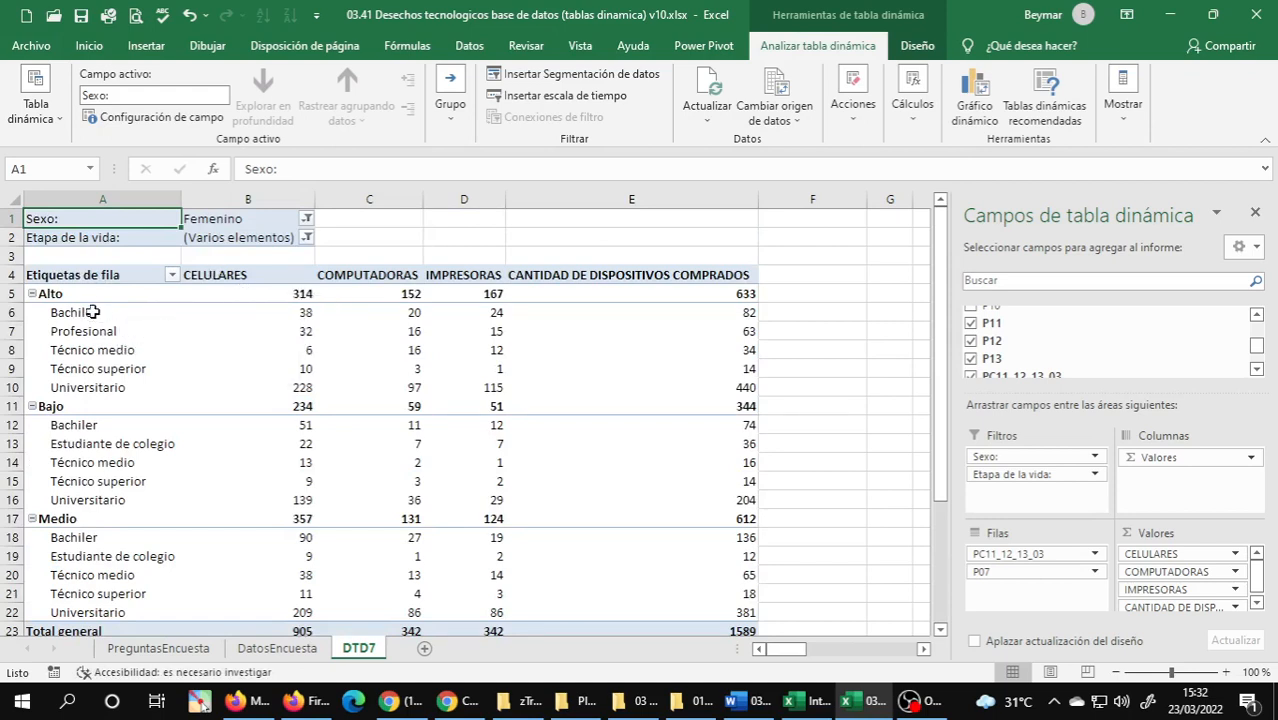
Examine the CELULARES values of the first two education levels under the Alto and Bajo groups.
left_click(291, 312)
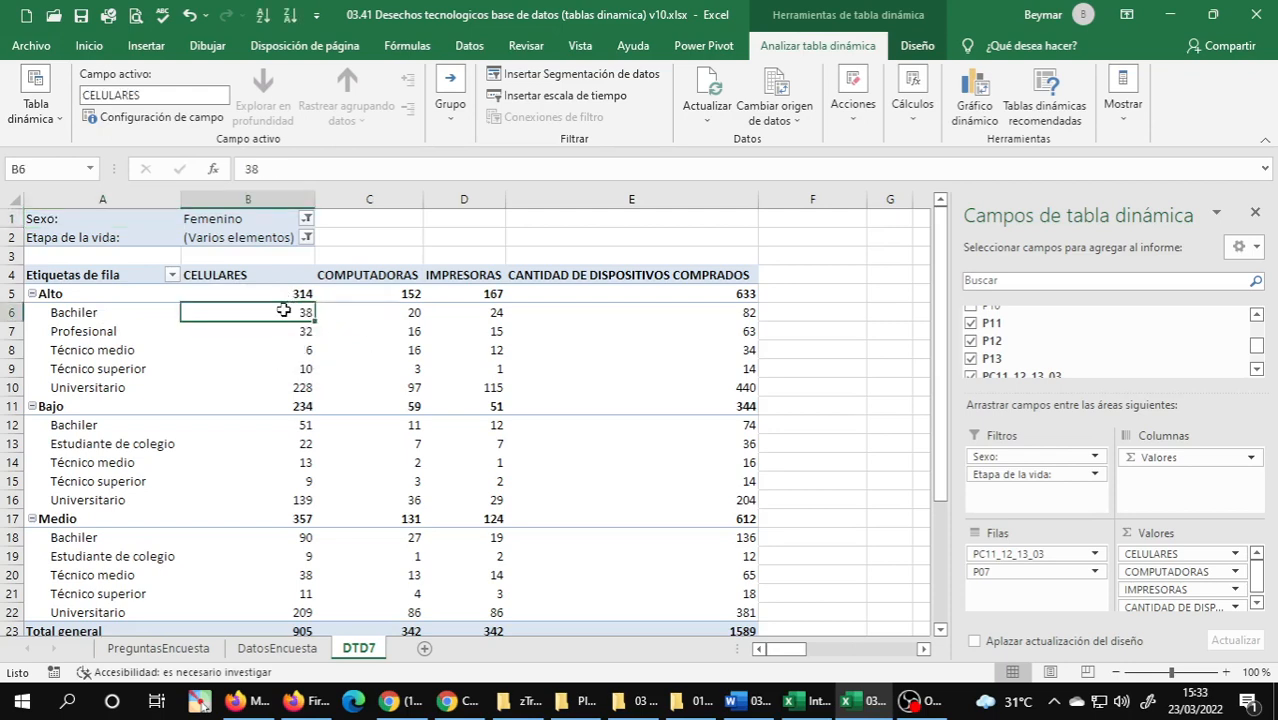
mouse_move(284, 311)
left_click(299, 334)
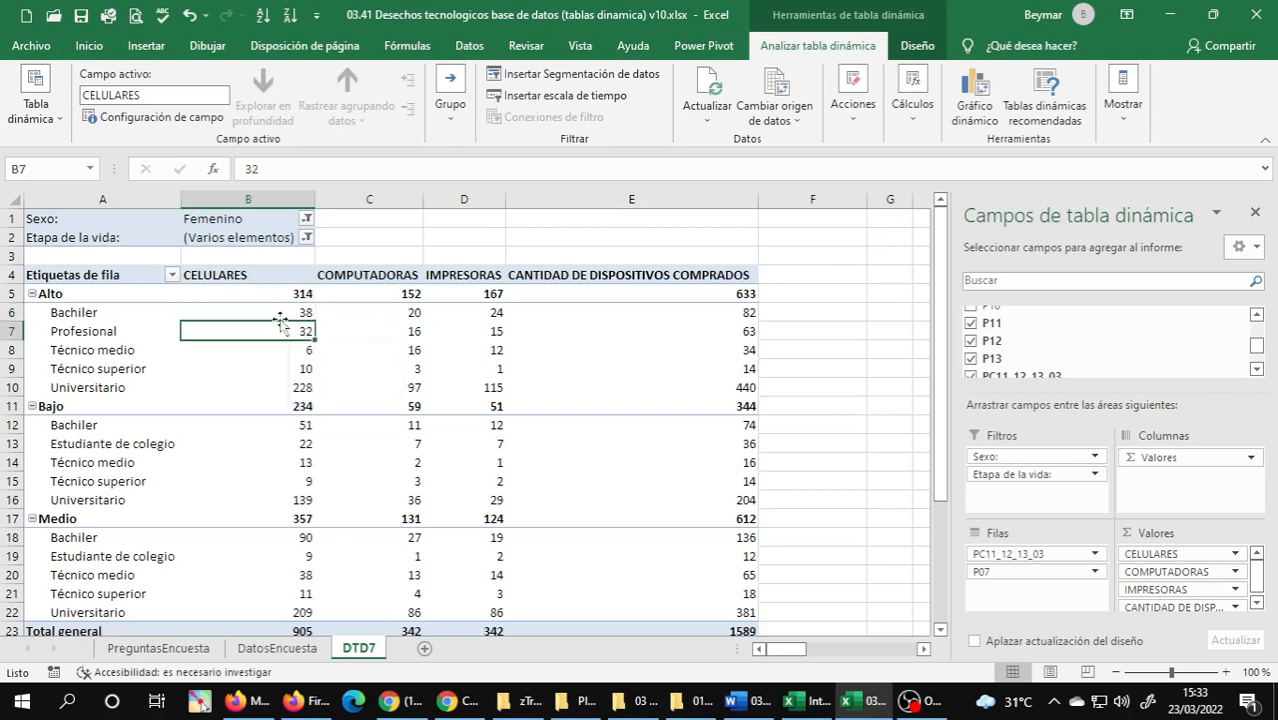
mouse_move(66, 293)
left_click(292, 427)
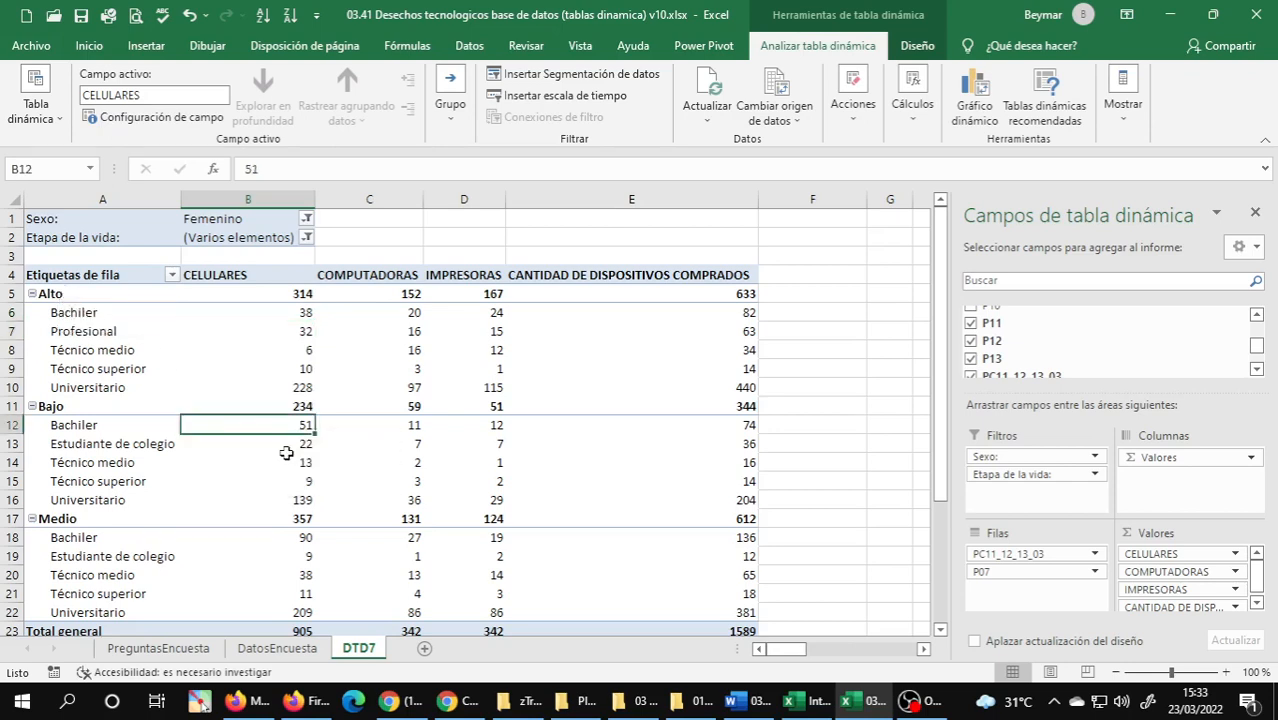
mouse_move(286, 454)
left_click(287, 442)
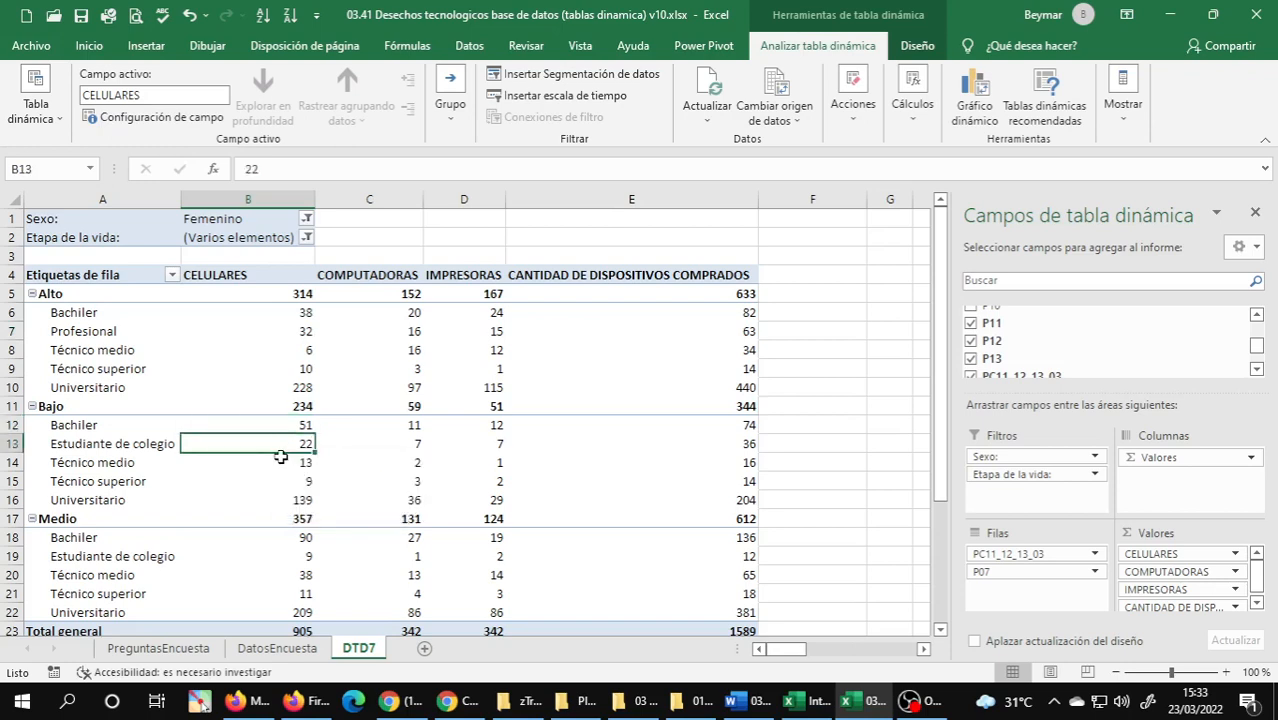
mouse_move(281, 456)
Examine the Medio group's Universitario row, its COMPUTADORAS subtotal and the grand total of devices purchased.
left_click(16, 612)
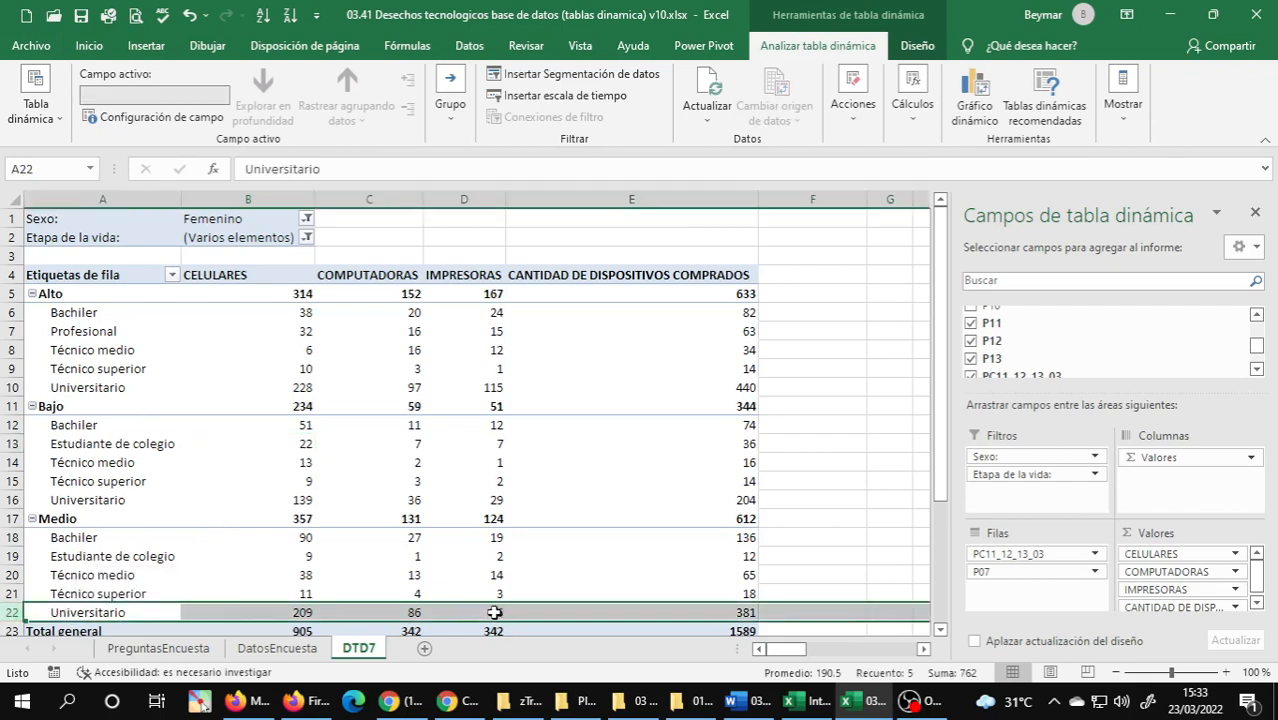
left_click(413, 612)
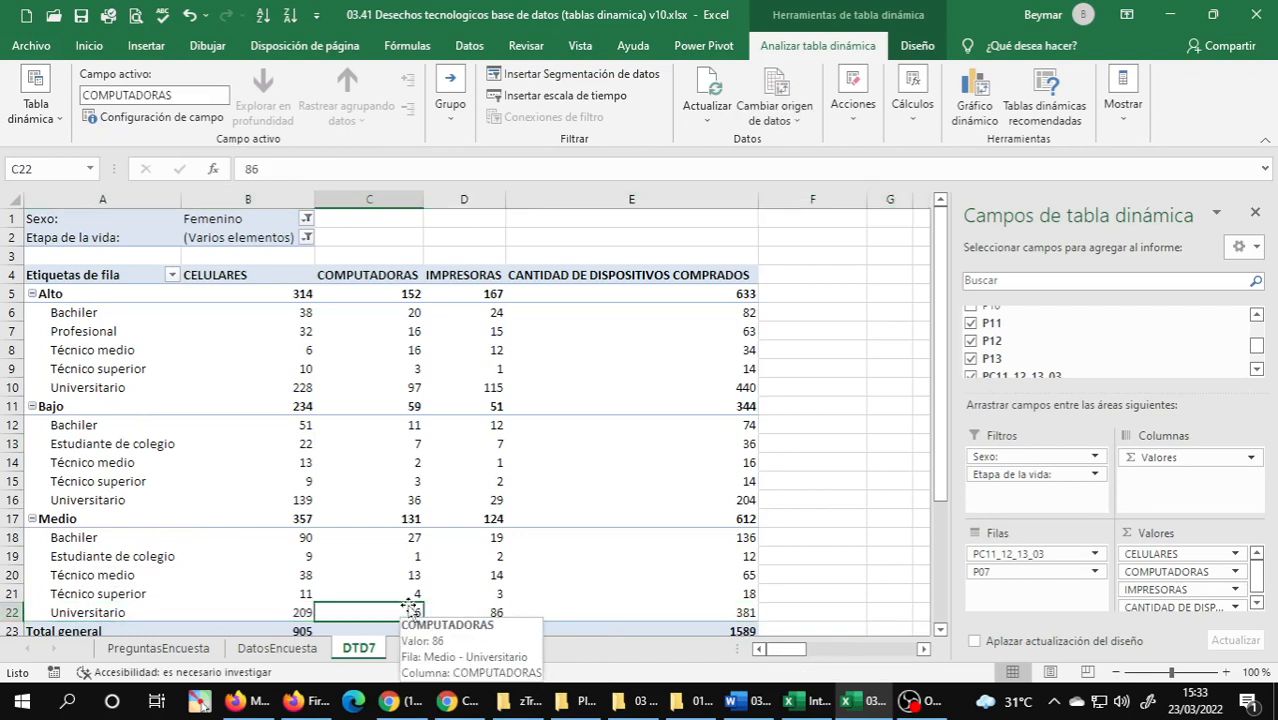
left_click(409, 519)
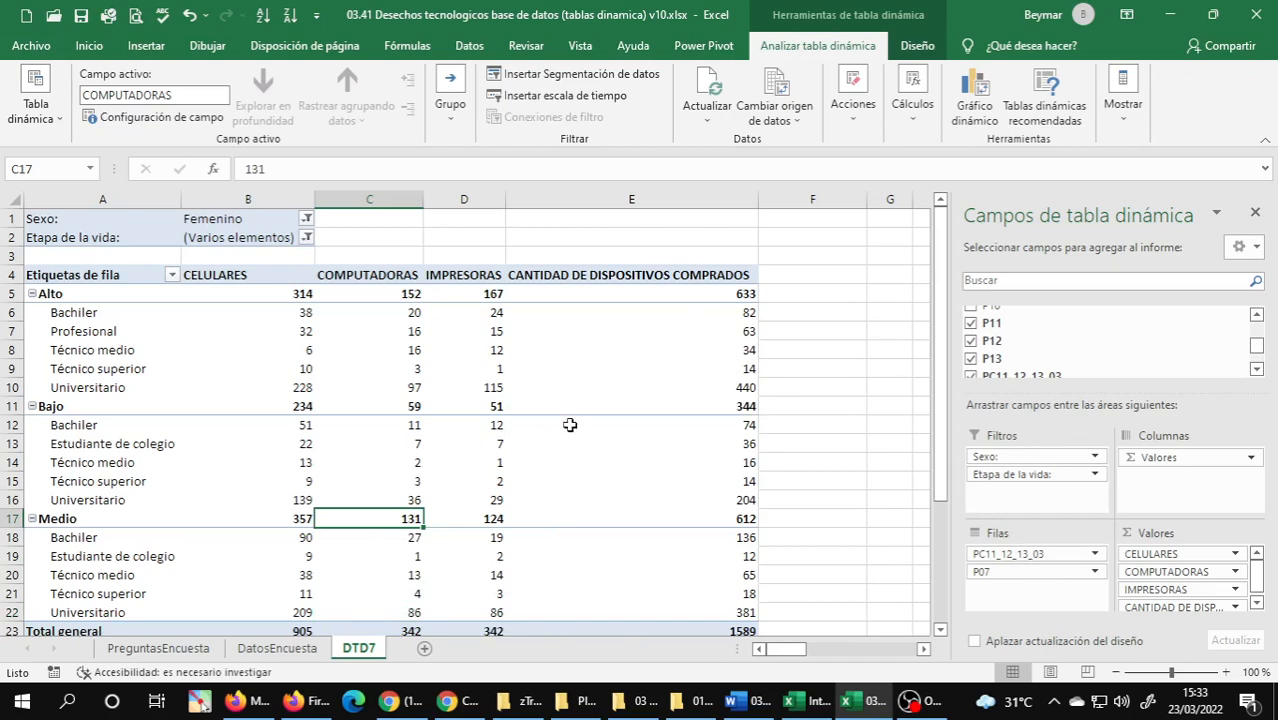
scroll(571, 422, "down", 1)
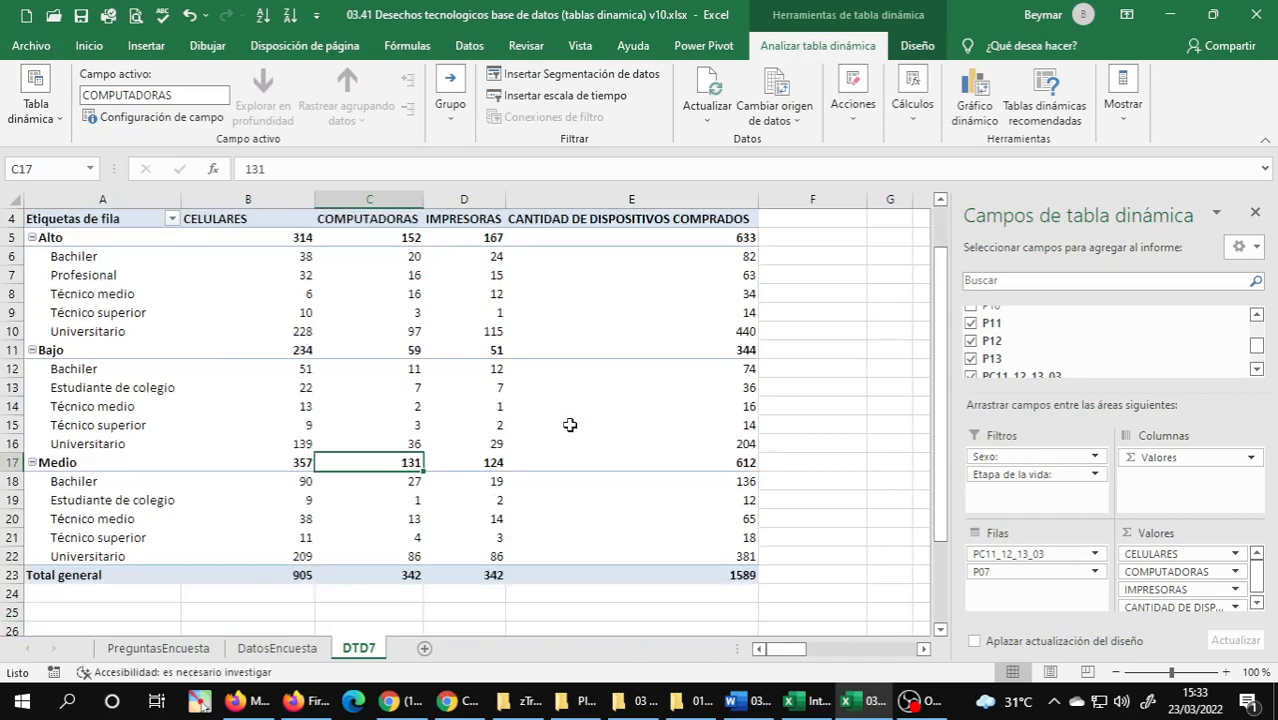
left_click(737, 580)
scroll(376, 372, "up", 1)
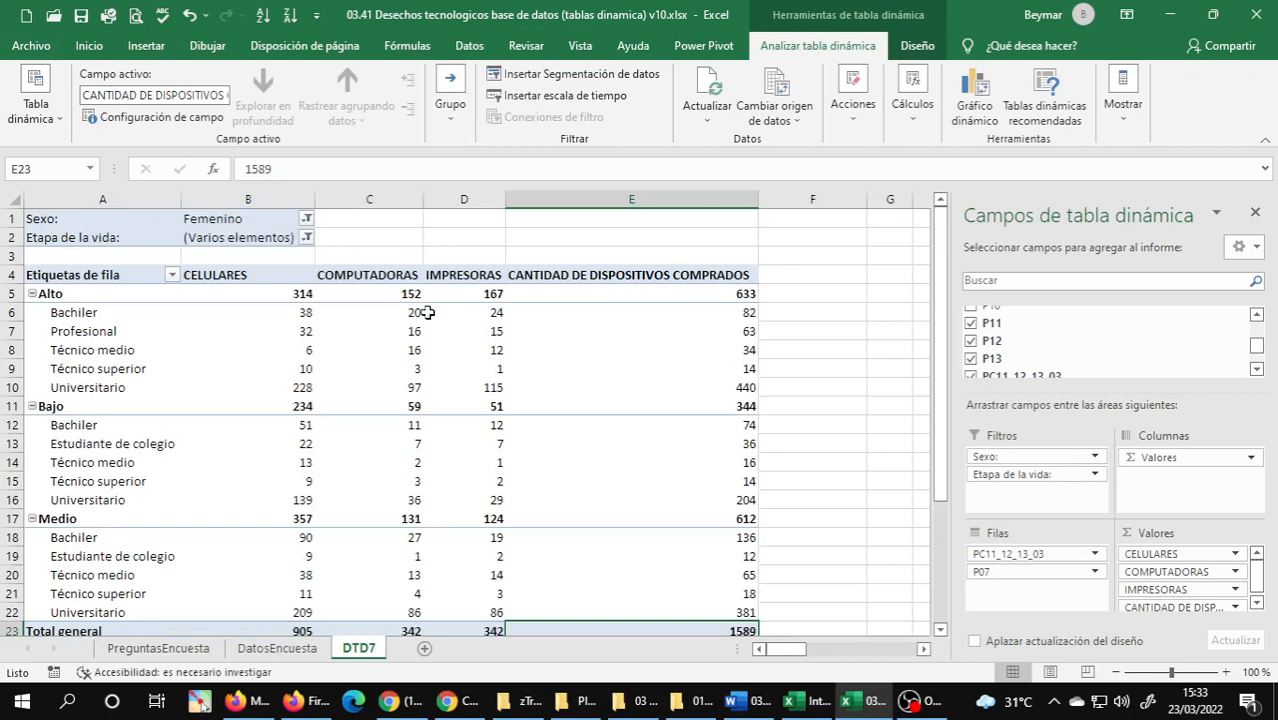
Filter the Etapa de la vida field to Adolecente only and check the grand total of devices purchased.
scroll(620, 348, "down", 1)
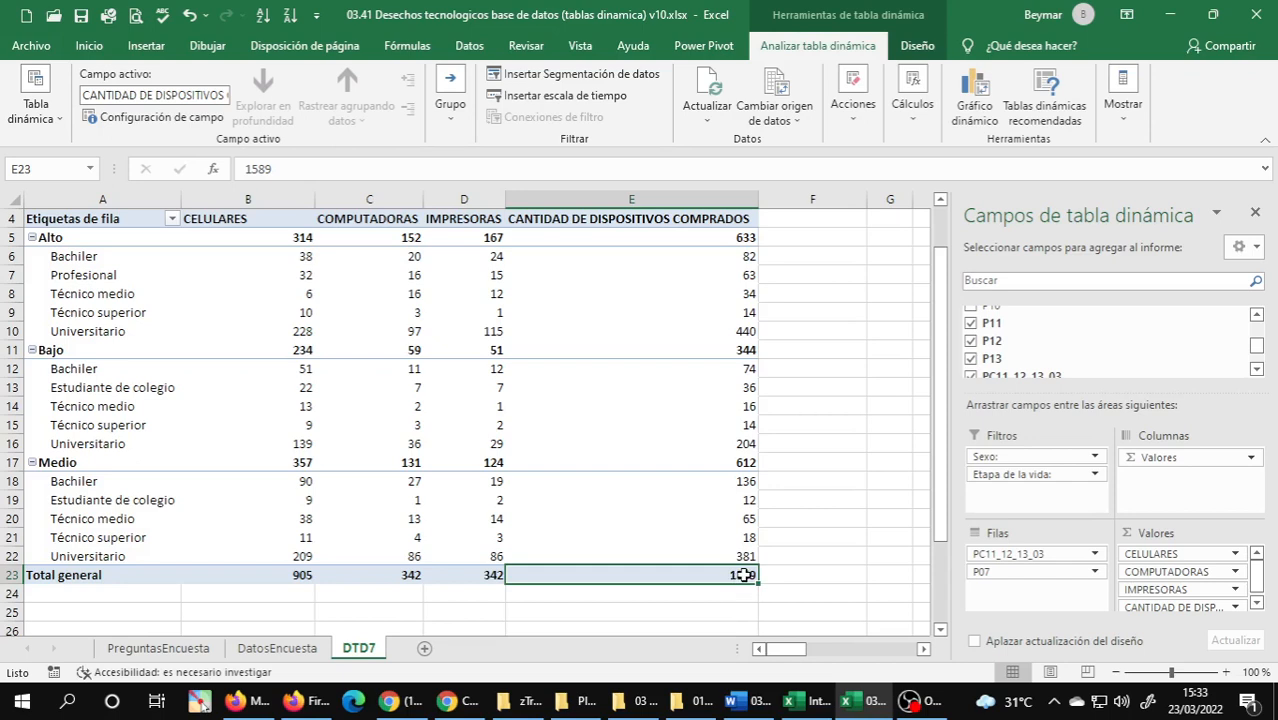
scroll(170, 188, "up", 1)
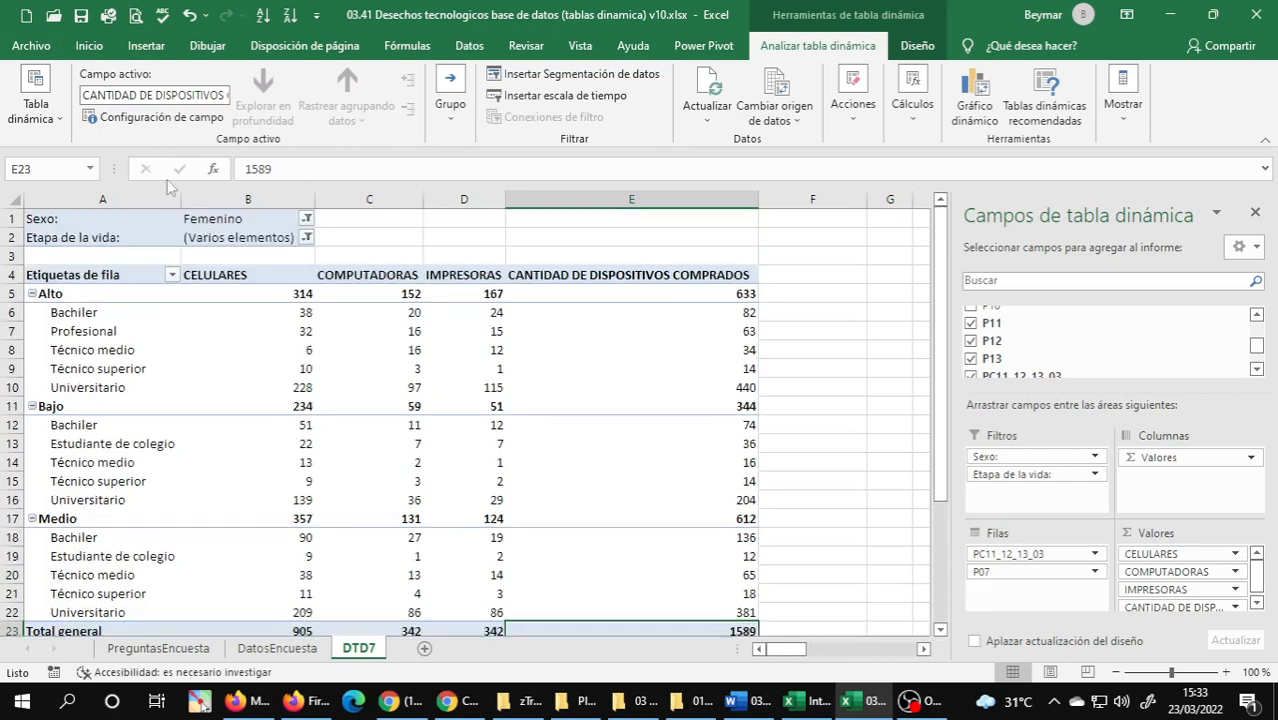
left_click(306, 237)
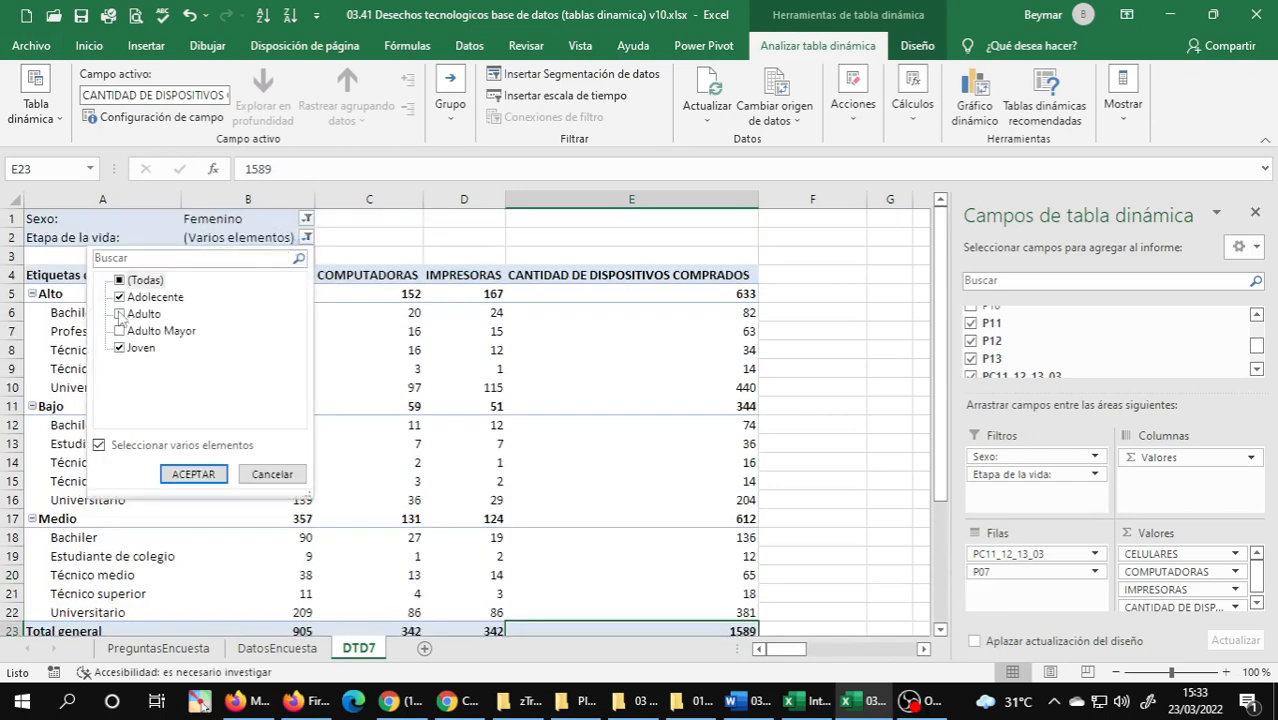
left_click(122, 349)
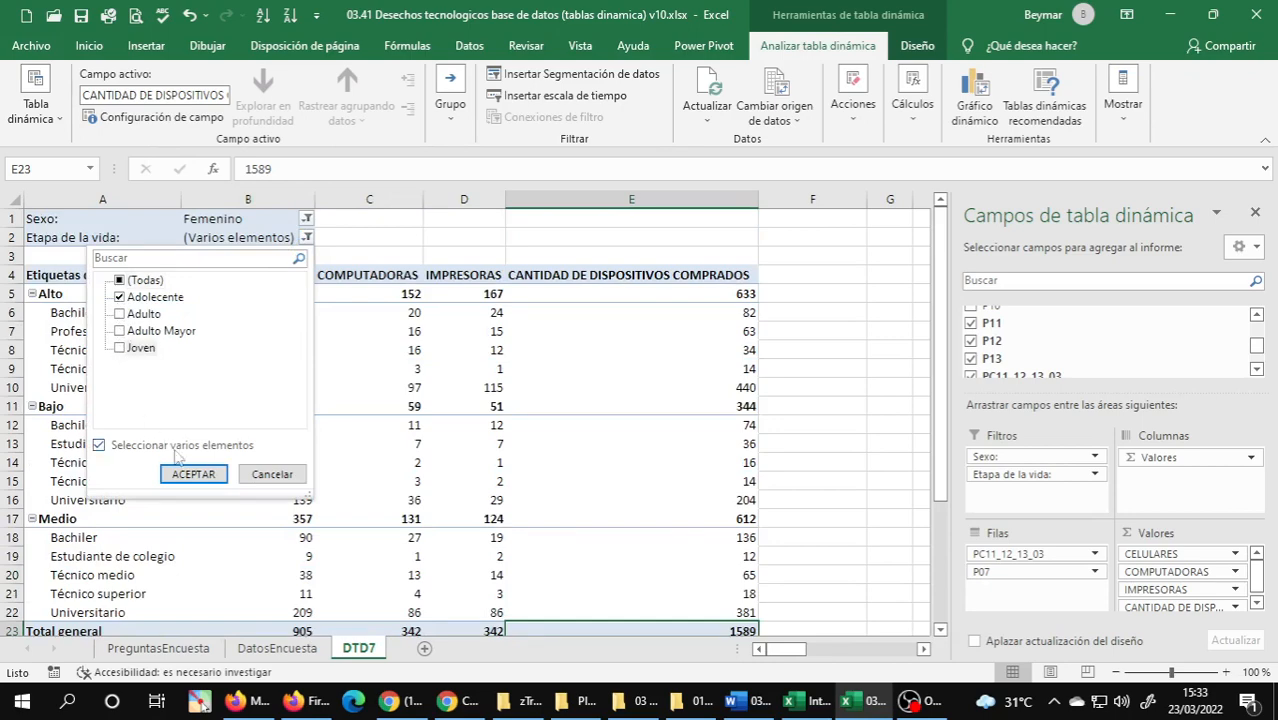
left_click(193, 474)
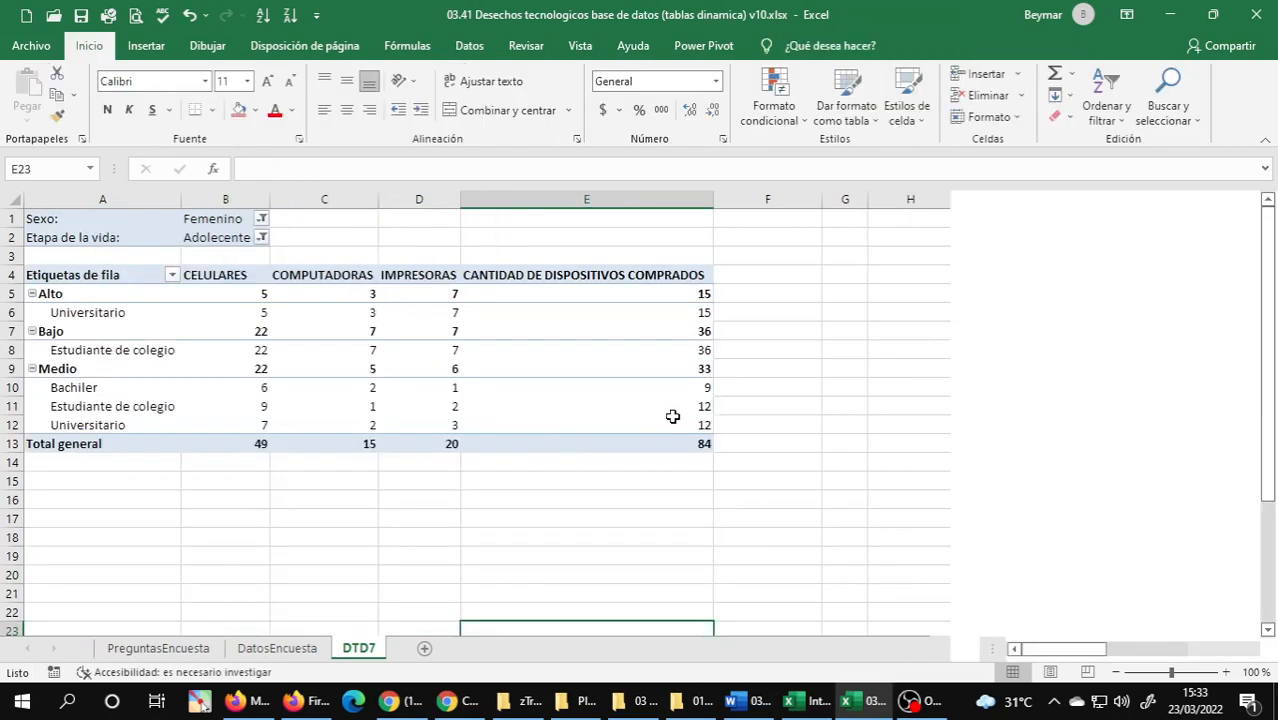
left_click(683, 443)
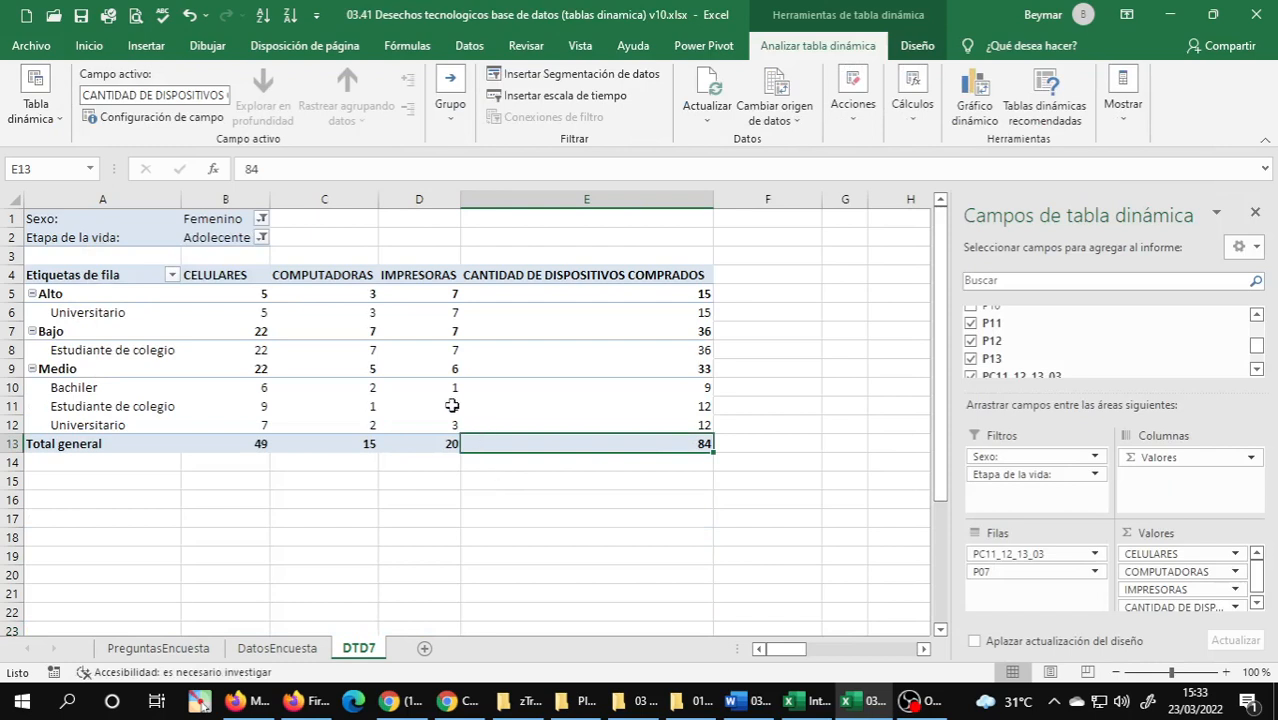
Switch the Etapa de la vida filter to Joven only and review the pivot table down to its grand total.
left_click(261, 237)
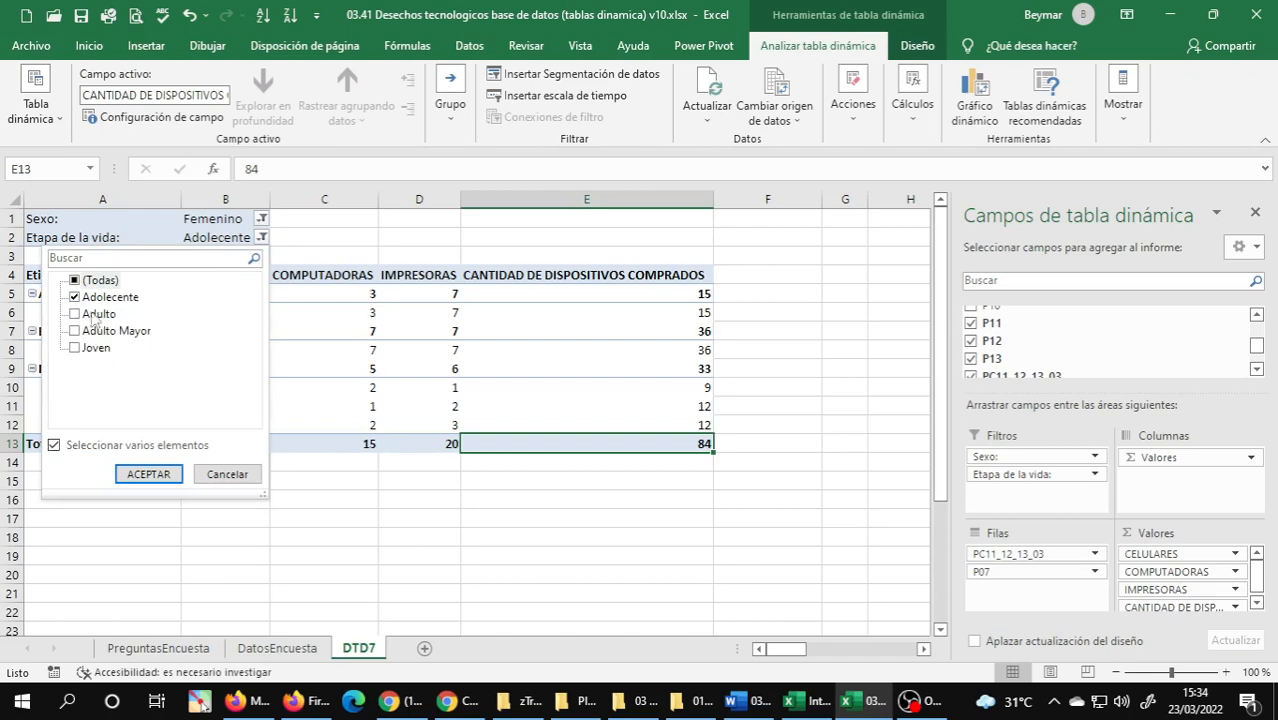
left_click(73, 300)
left_click(74, 348)
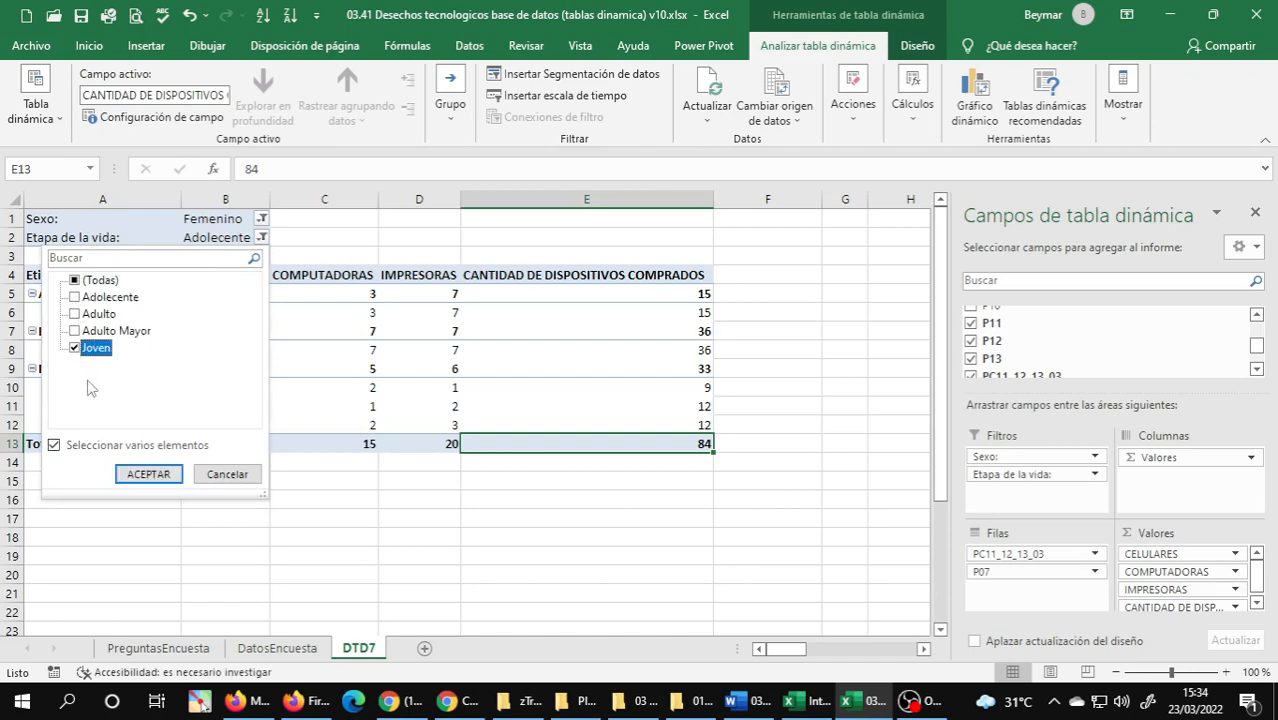
left_click(152, 473)
scroll(563, 410, "down", 2)
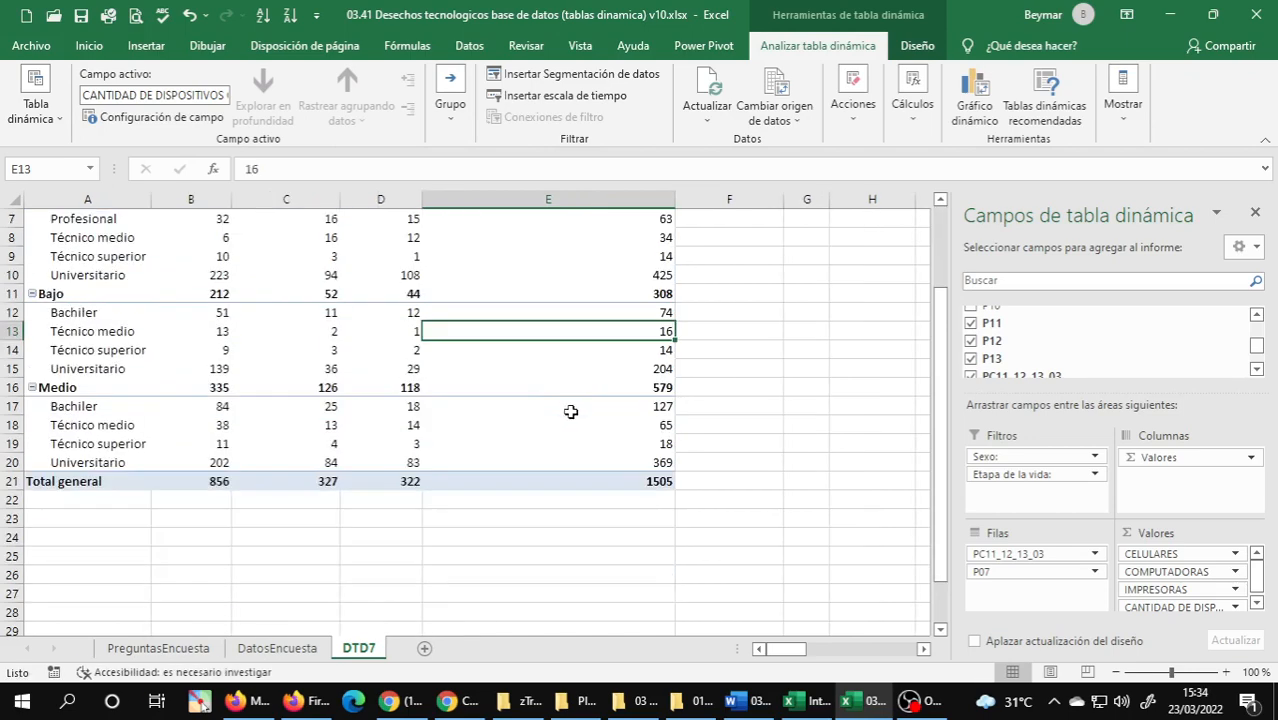
mouse_move(622, 485)
scroll(500, 435, "up", 2)
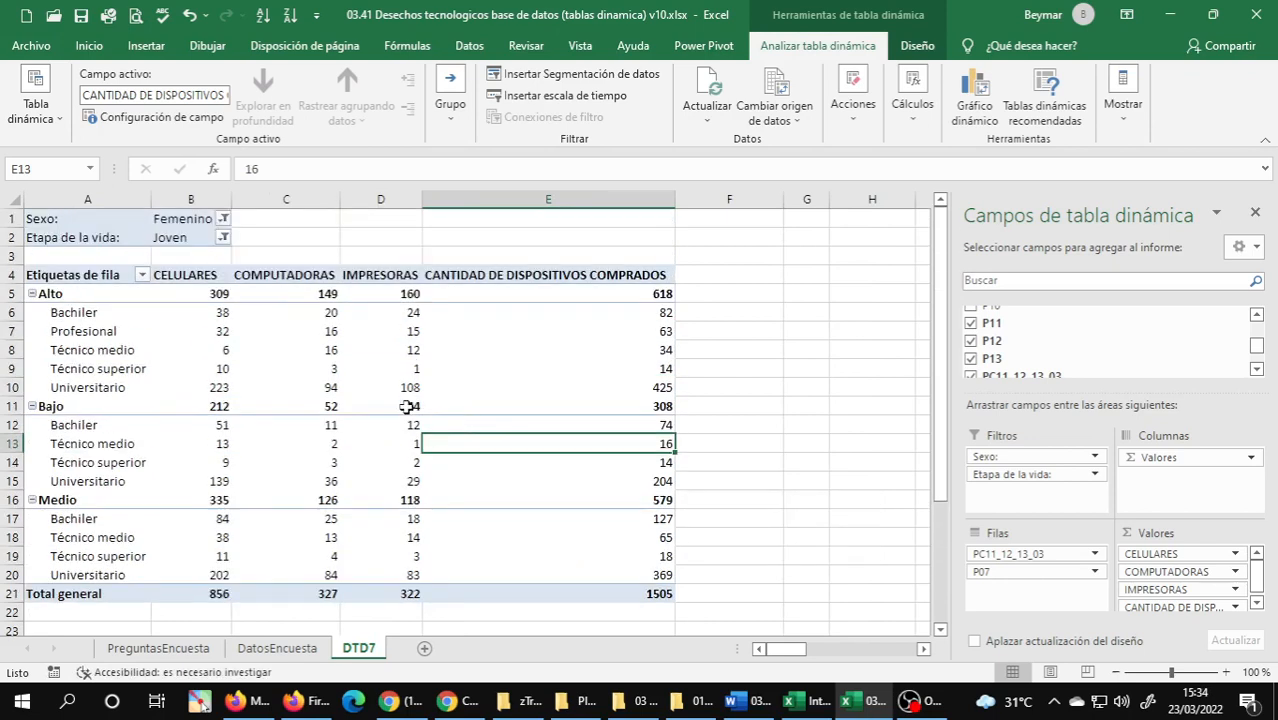
Switch the Etapa de la vida filter to Adulto only.
left_click(223, 238)
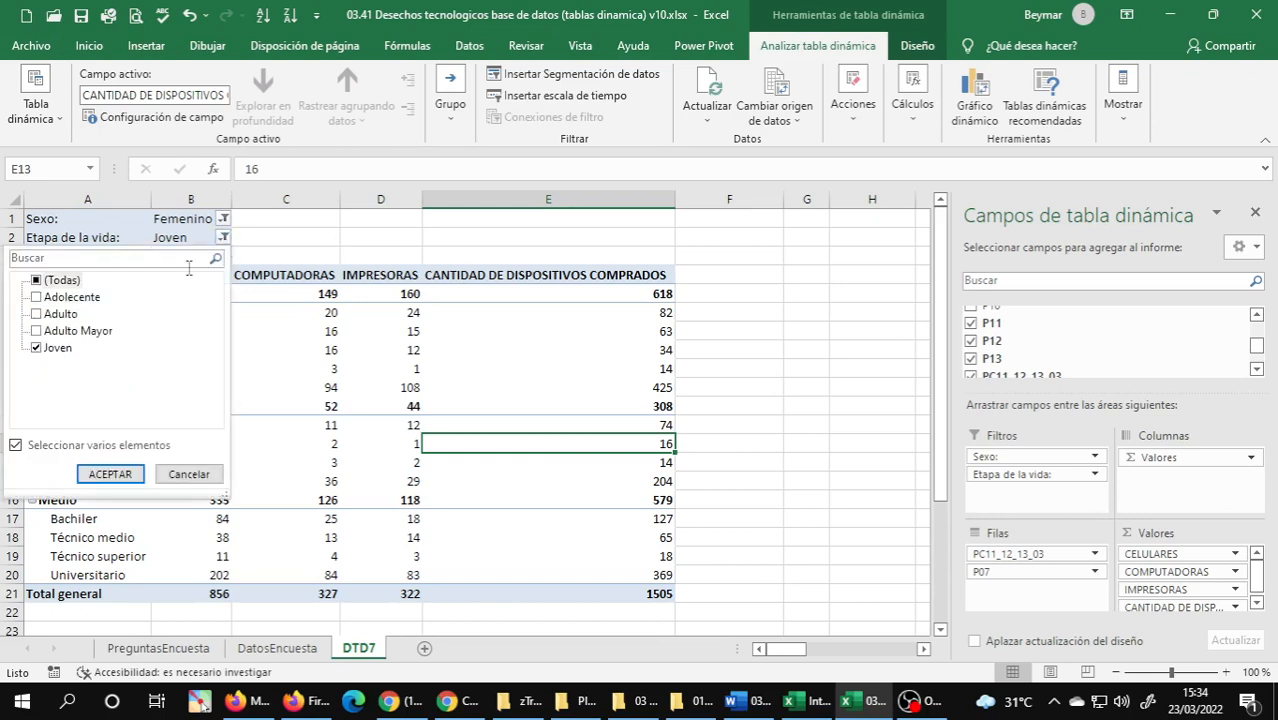
left_click(37, 348)
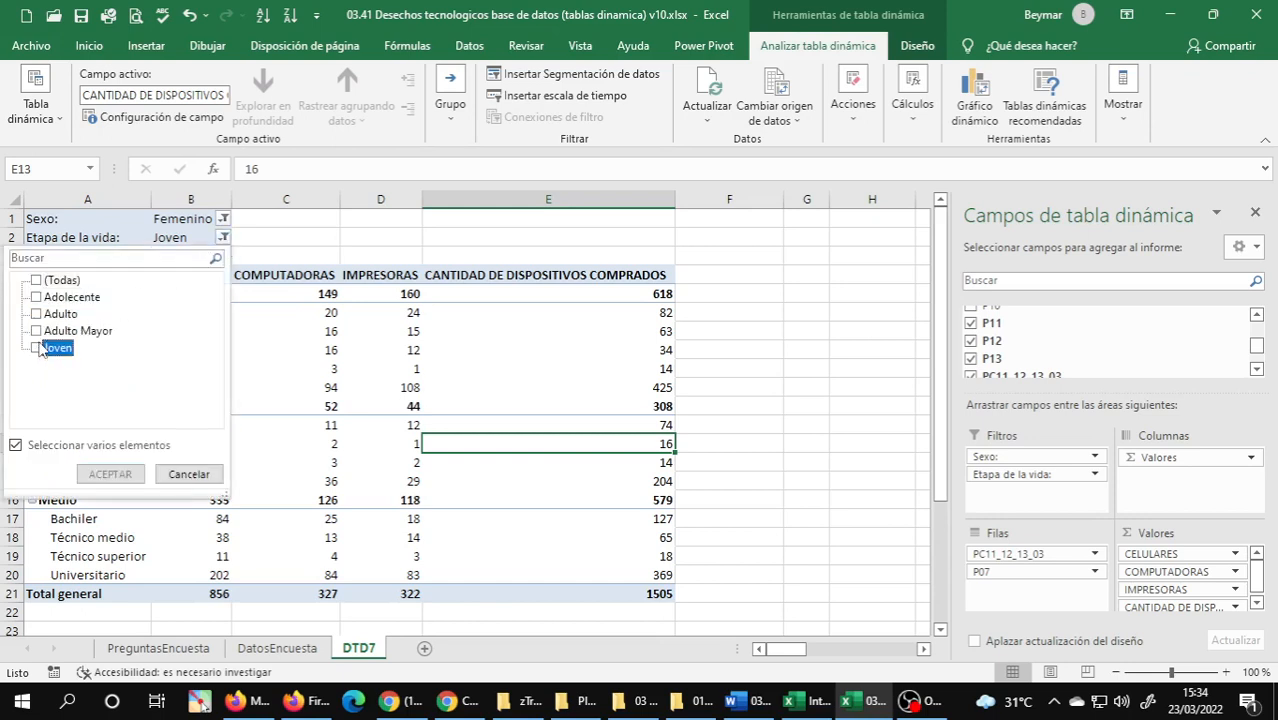
left_click(36, 314)
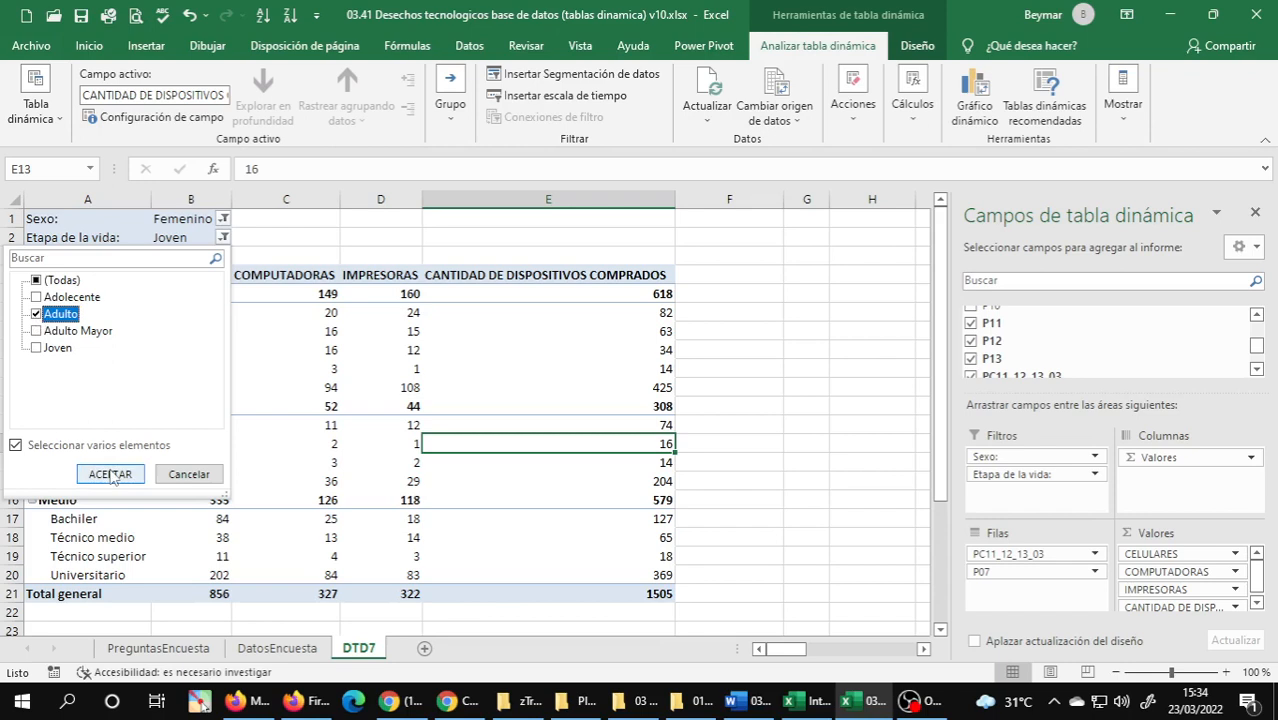
left_click(112, 474)
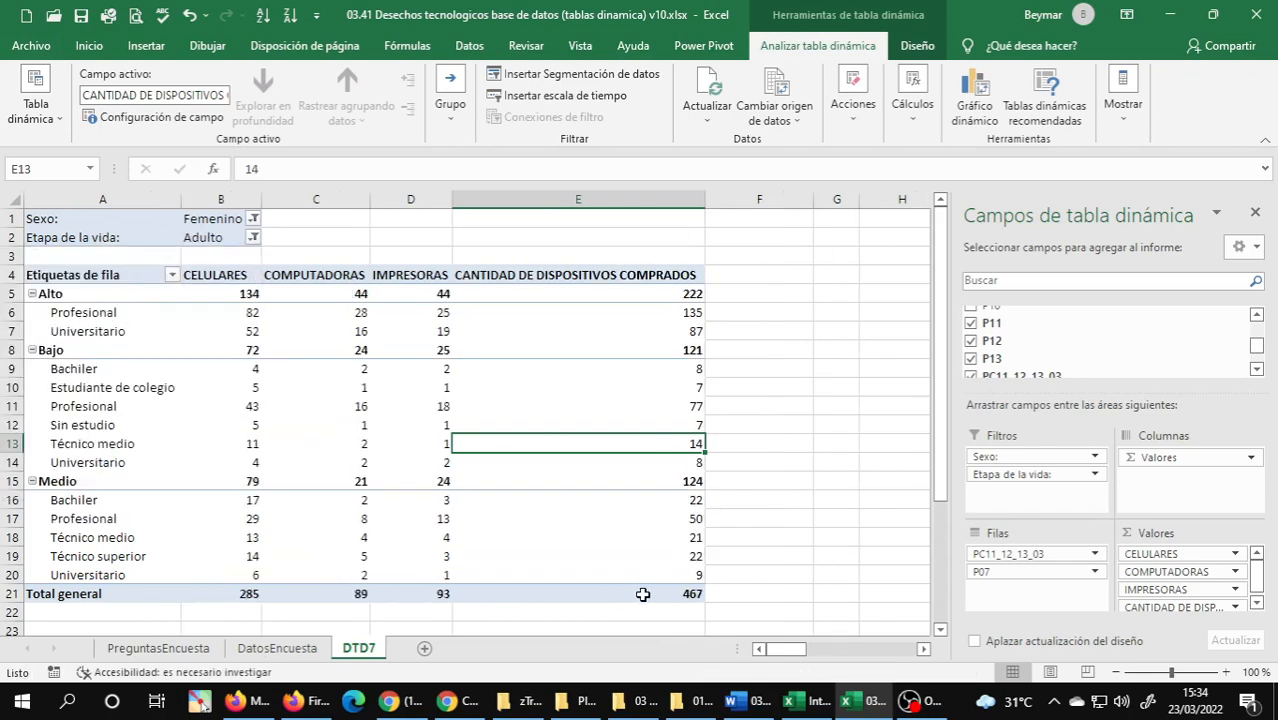
Switch the Etapa de la vida filter to Adulto Mayor only and check the total of devices purchased.
left_click(244, 237)
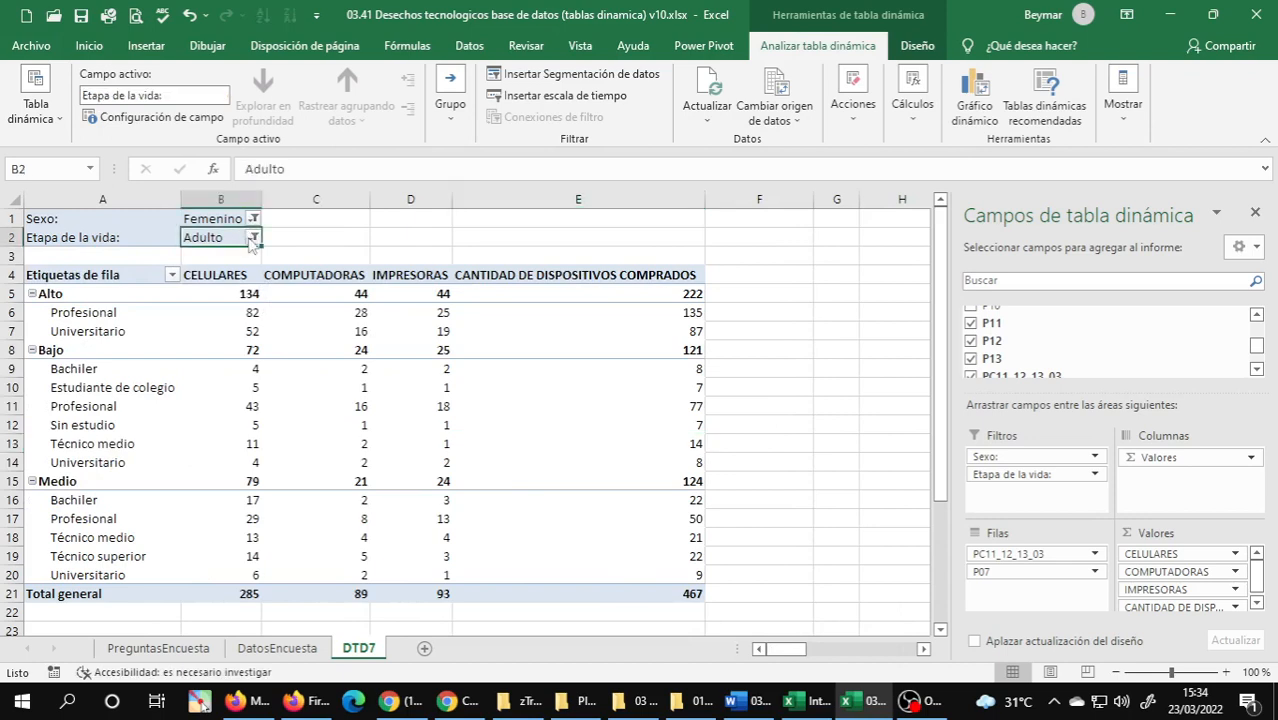
left_click(295, 256)
left_click(252, 237)
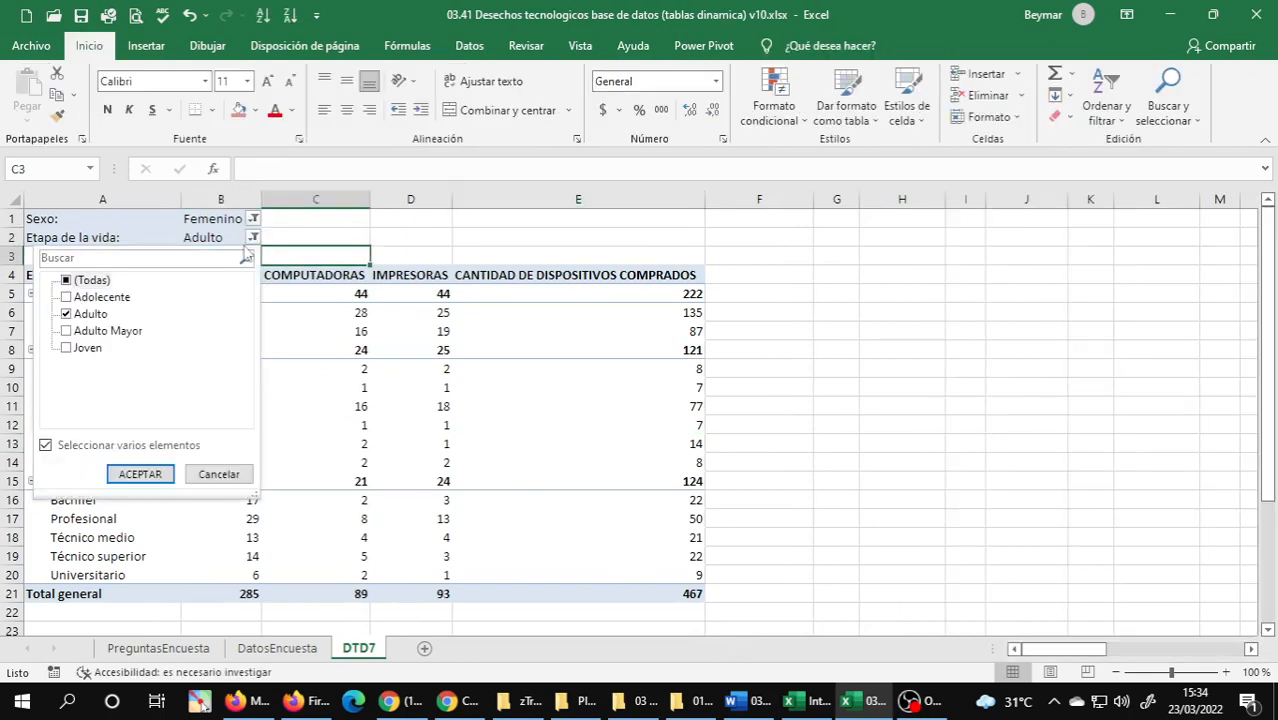
left_click(100, 336)
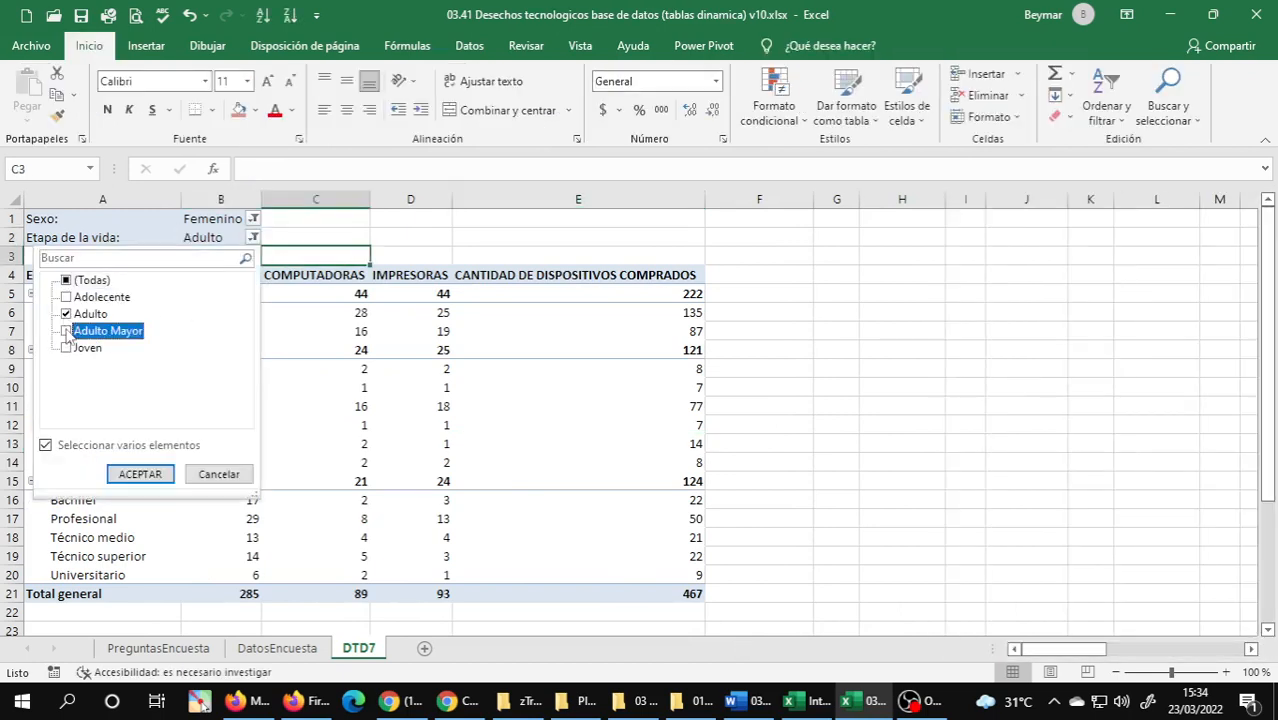
left_click(66, 332)
left_click(66, 314)
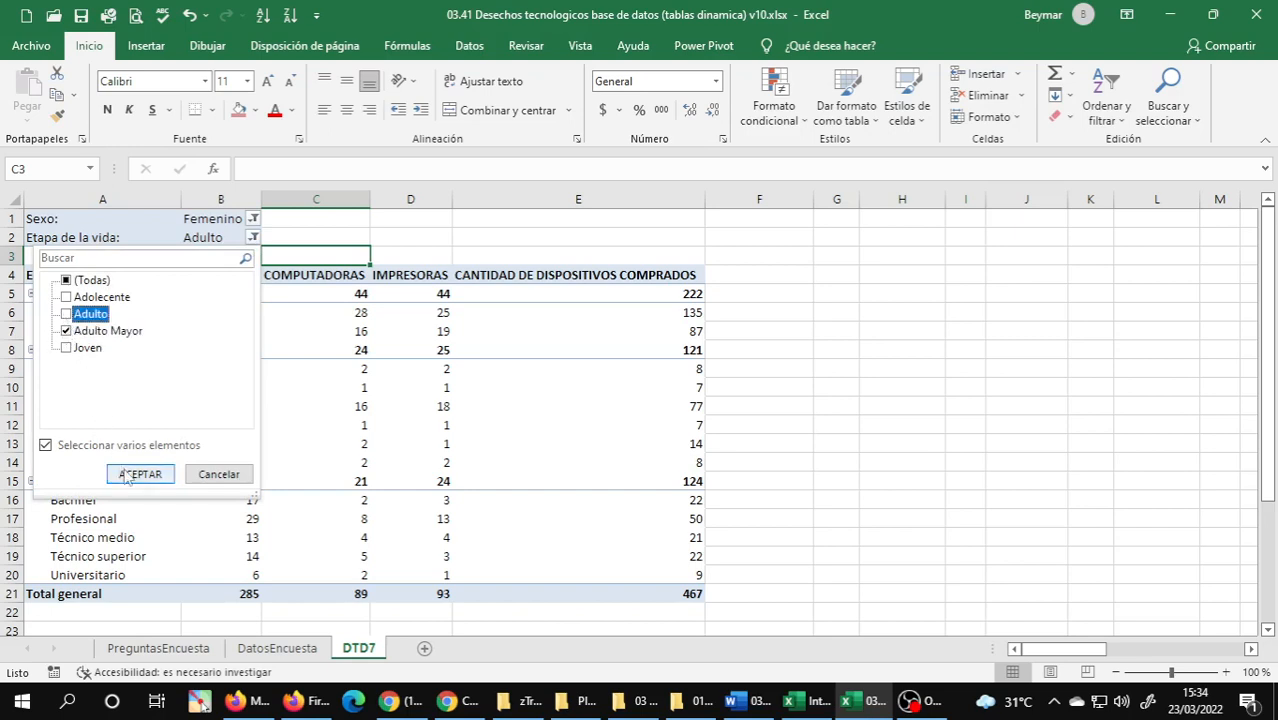
left_click(139, 474)
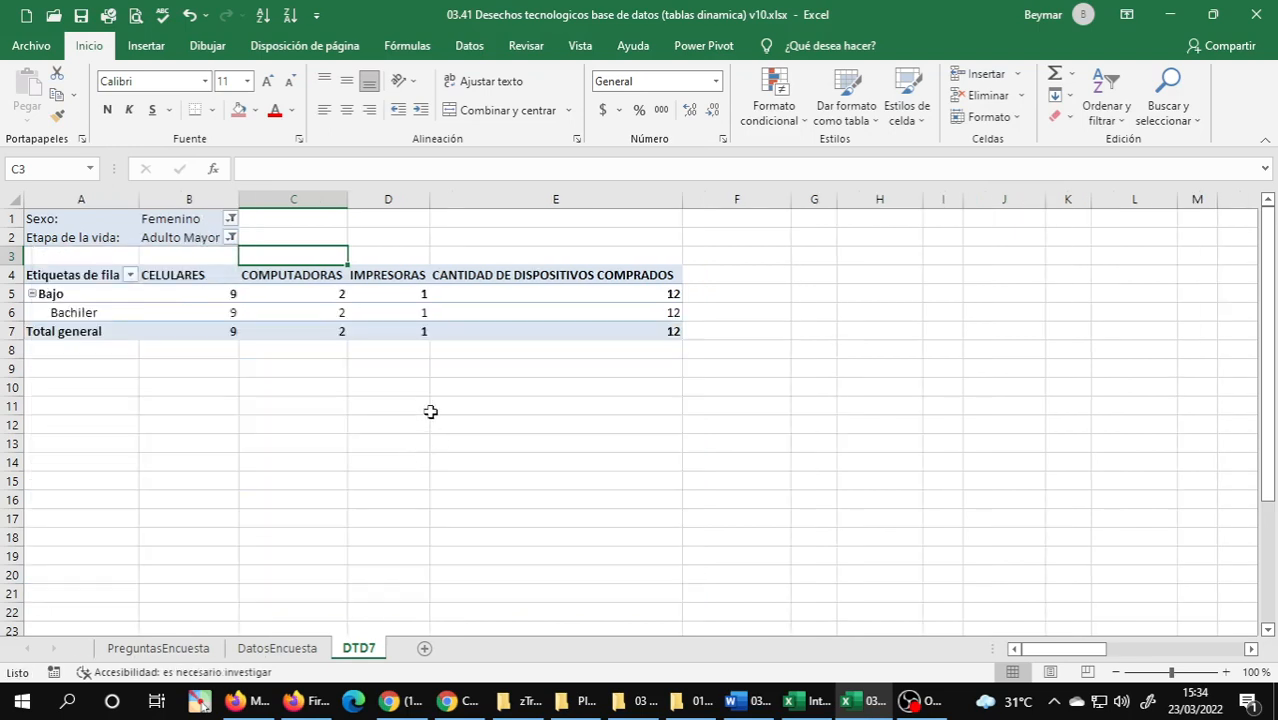
left_click(668, 333)
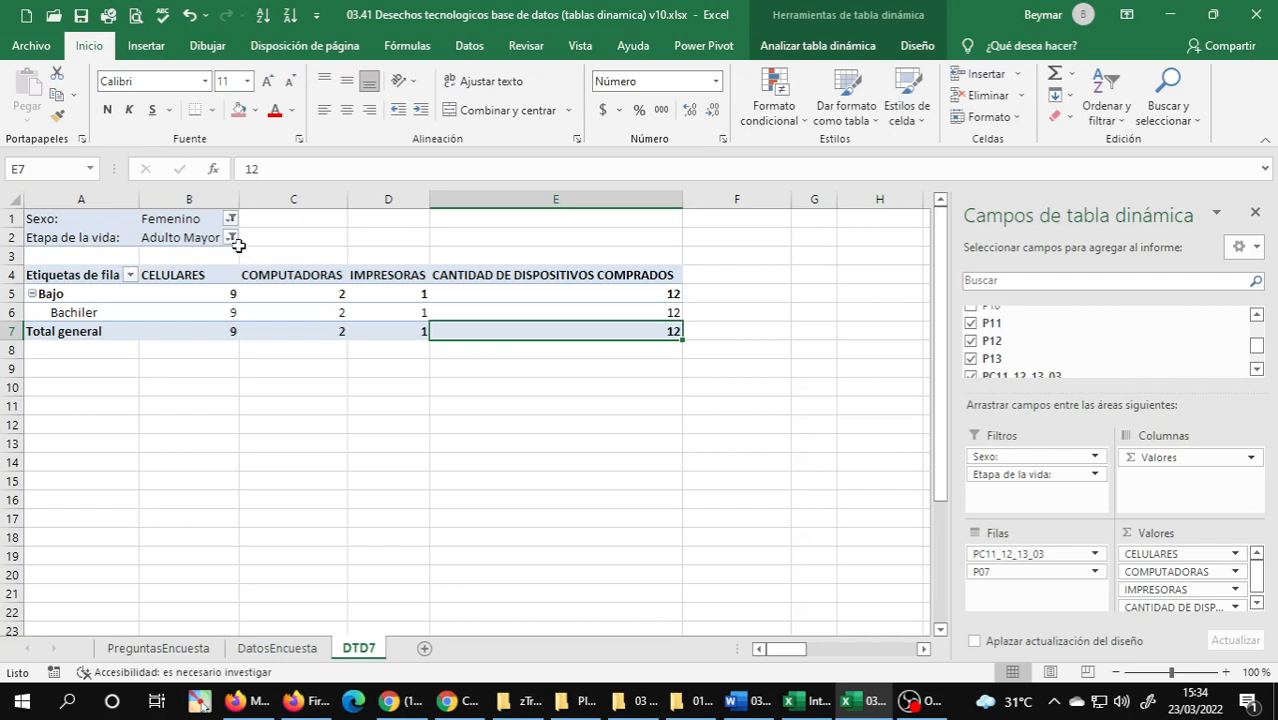
Filter the Etapa de la vida field to both Adolecente and Joven and review the resulting pivot table.
left_click(231, 239)
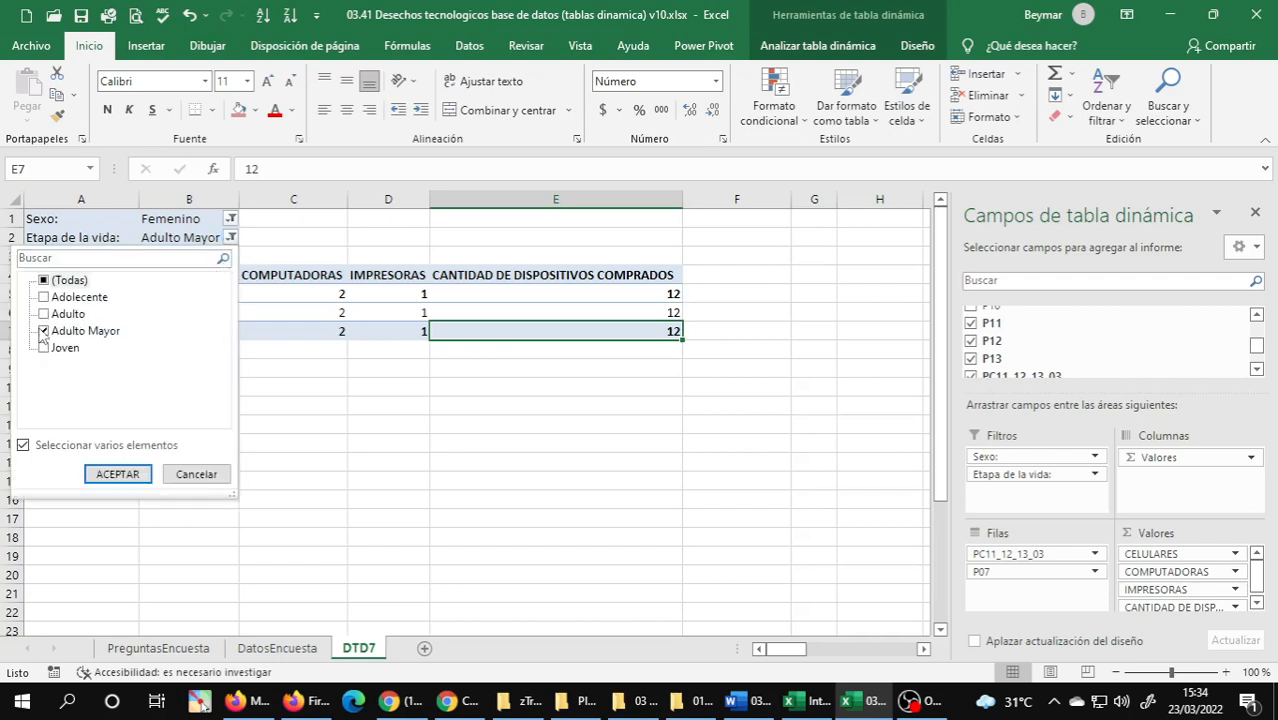
left_click(44, 331)
left_click(44, 298)
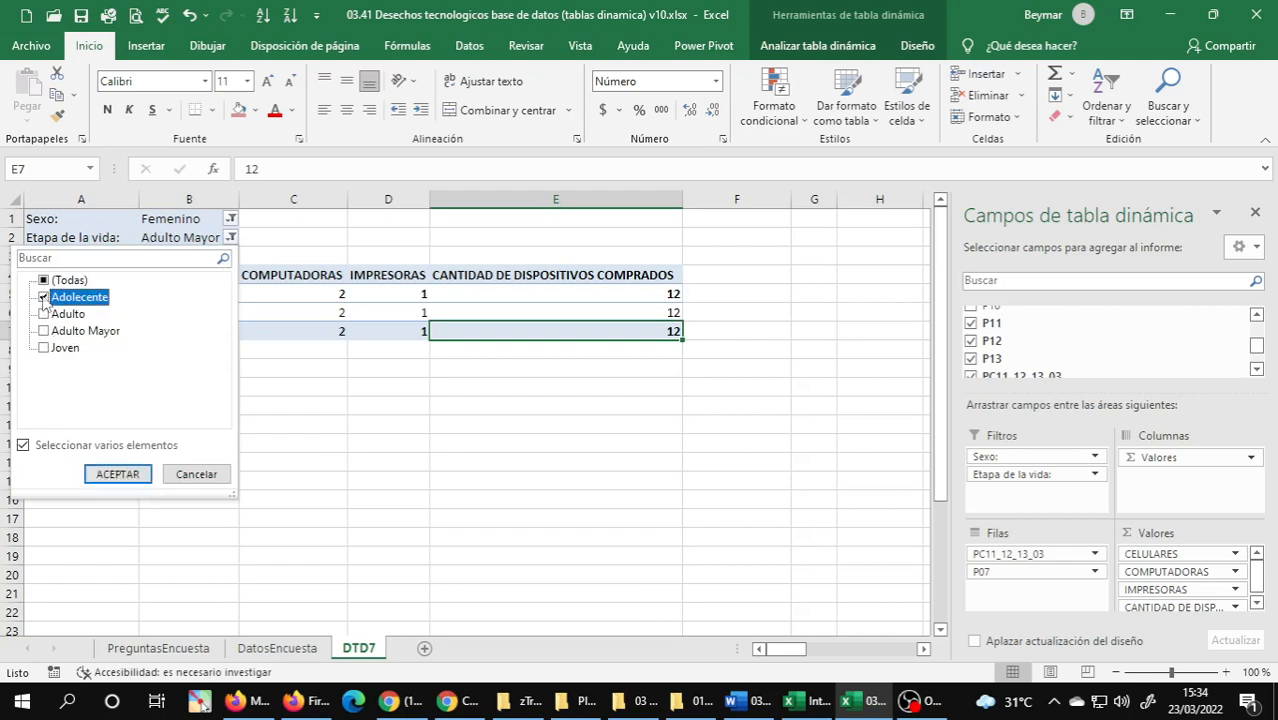
left_click(43, 349)
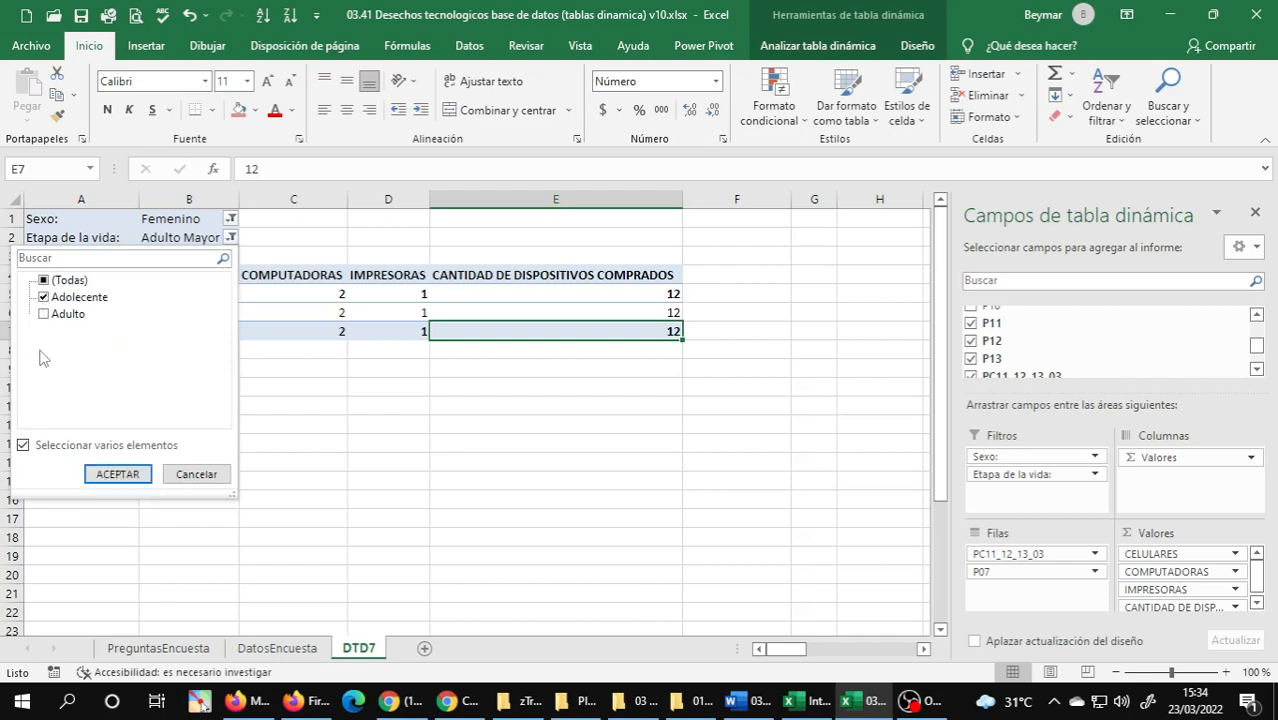
left_click(118, 476)
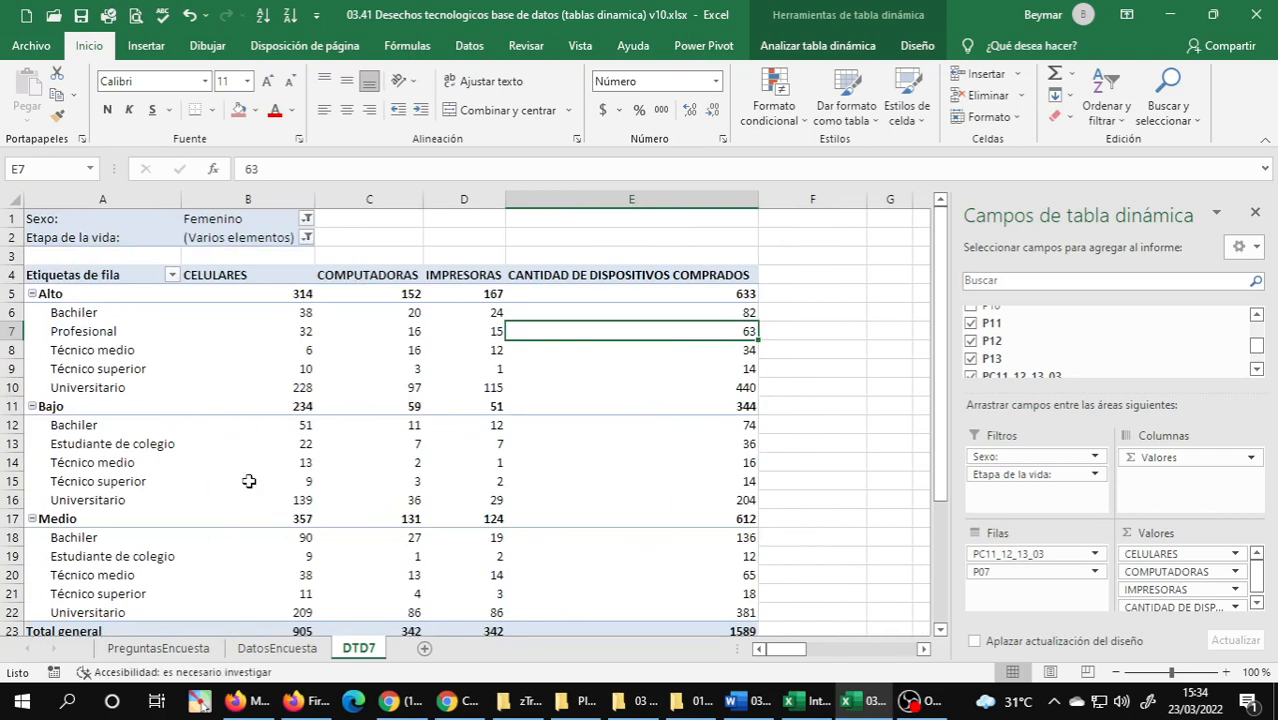
scroll(249, 481, "down", 3)
scroll(249, 481, "up", 3)
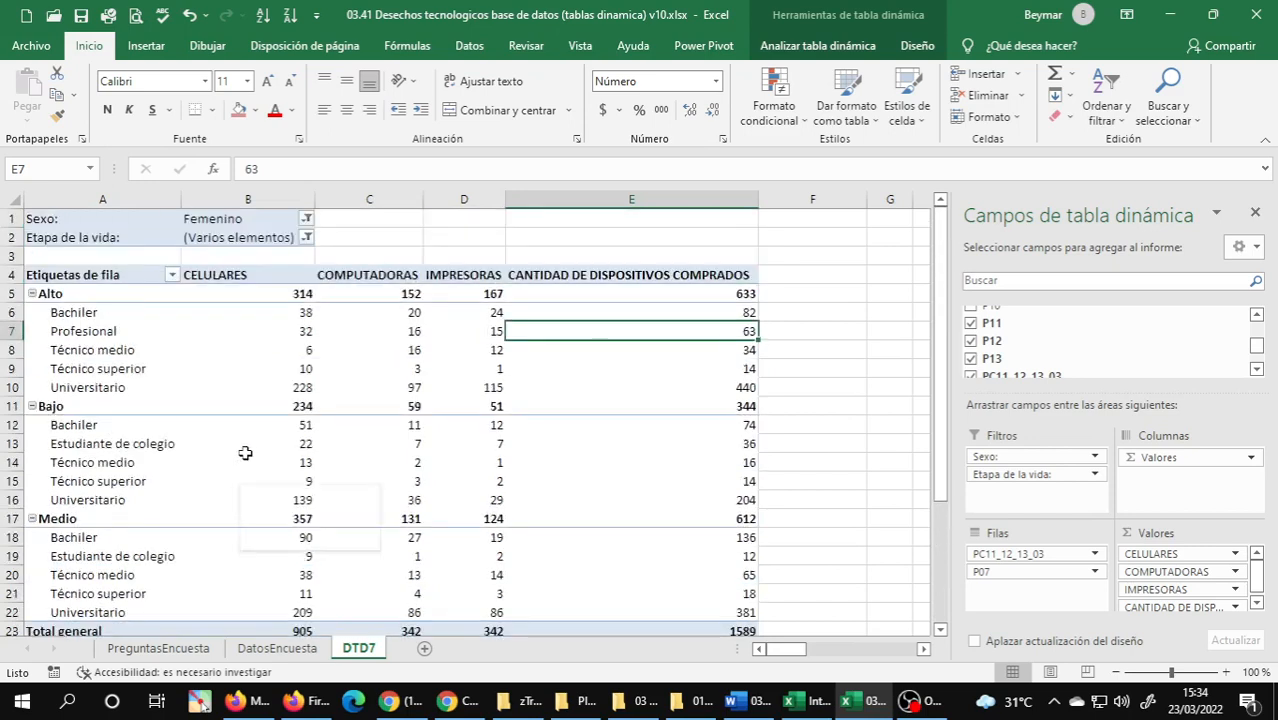
Examine the Sexo filter and the Bajo group's Estudiante de colegio row in the filtered pivot table.
left_click(47, 218)
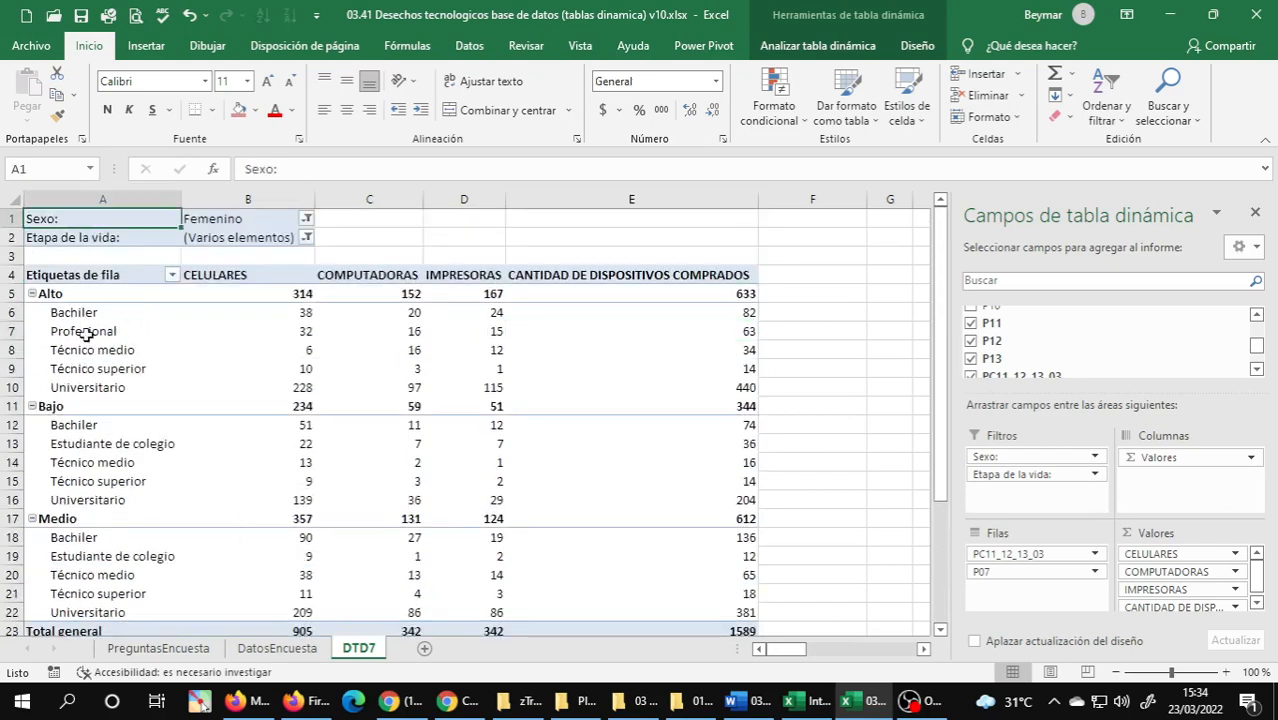
left_click(86, 436)
left_click(190, 441)
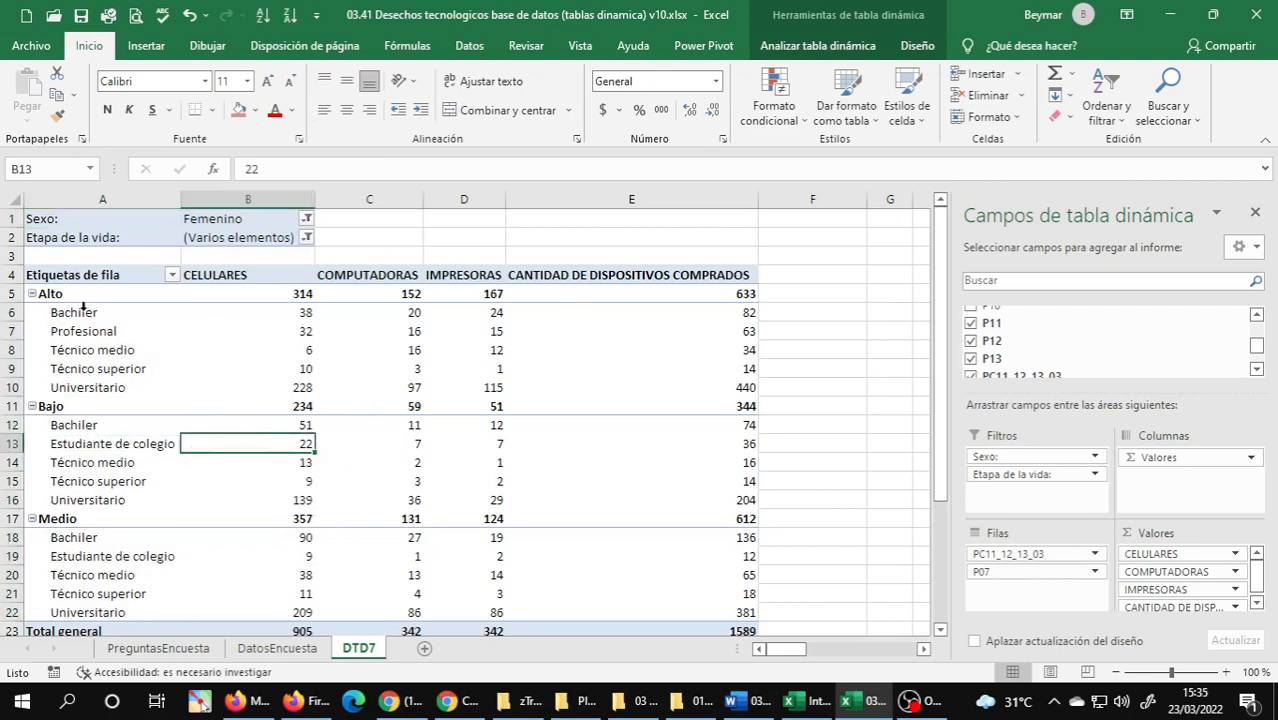
key("ctrl+Home")
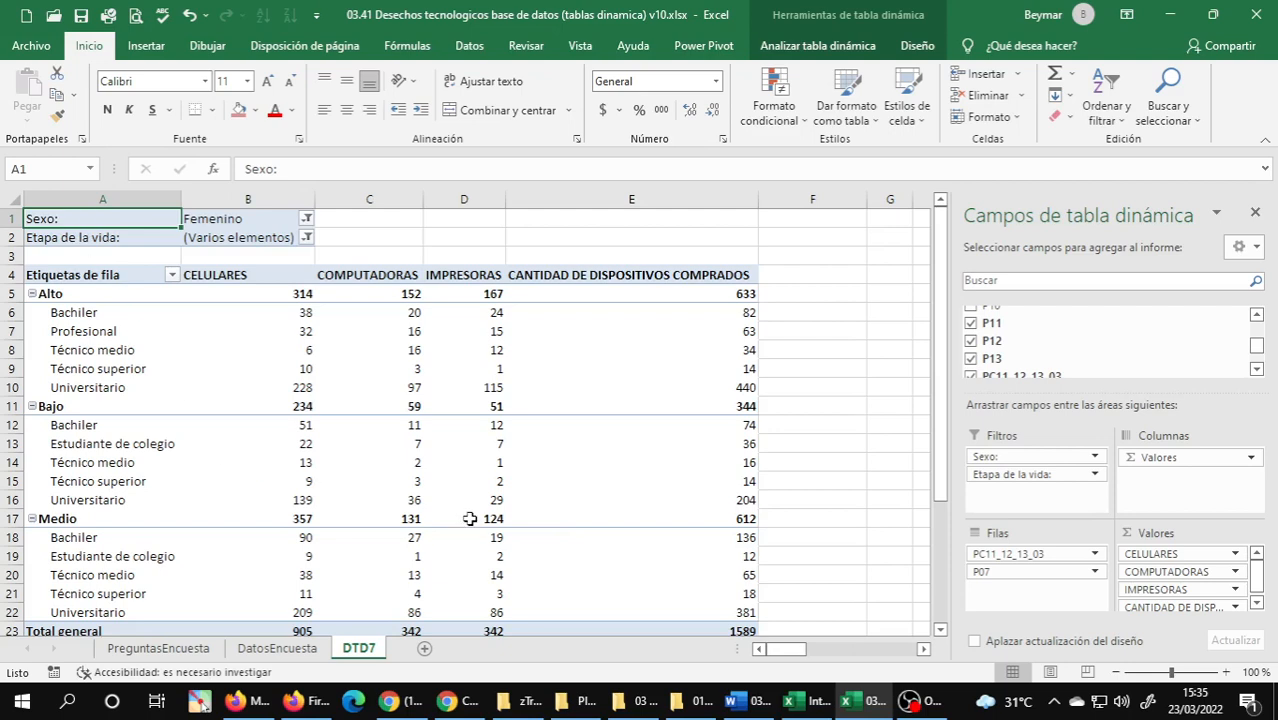
mouse_move(466, 518)
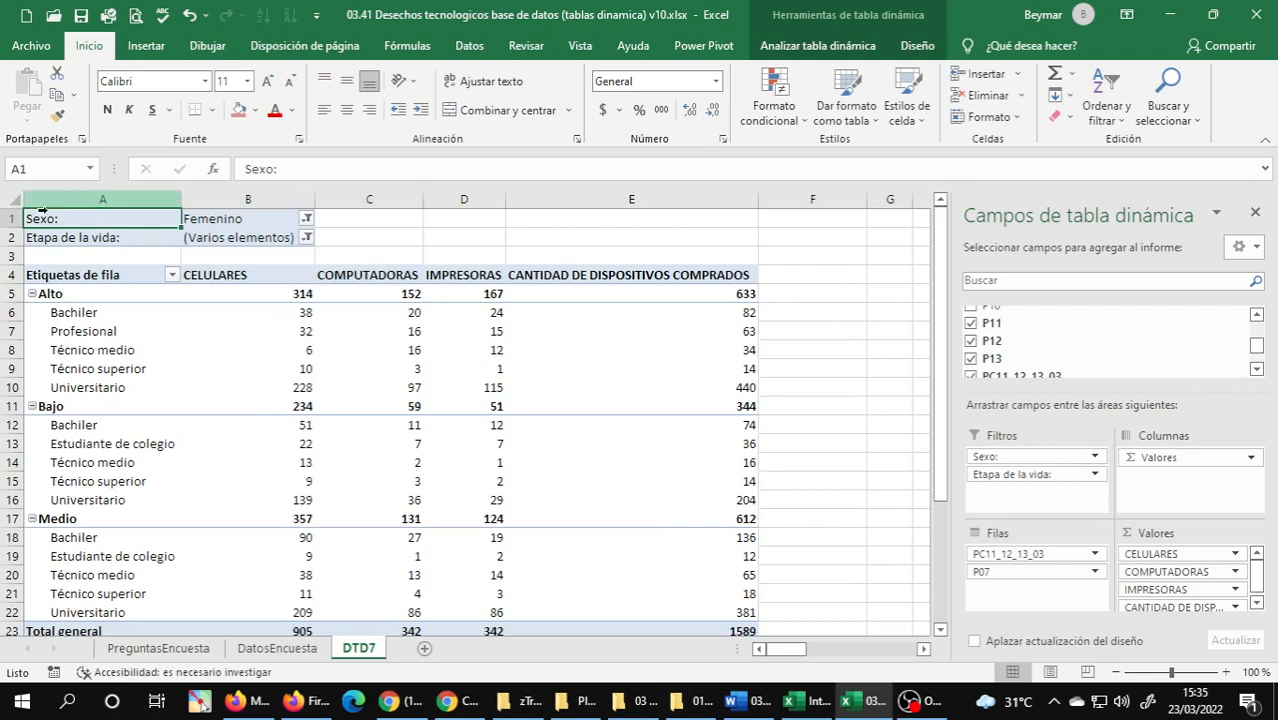
Insert a clustered bar (Barras agrupadas) pivot chart based on the filtered pivot table.
left_click(112, 332)
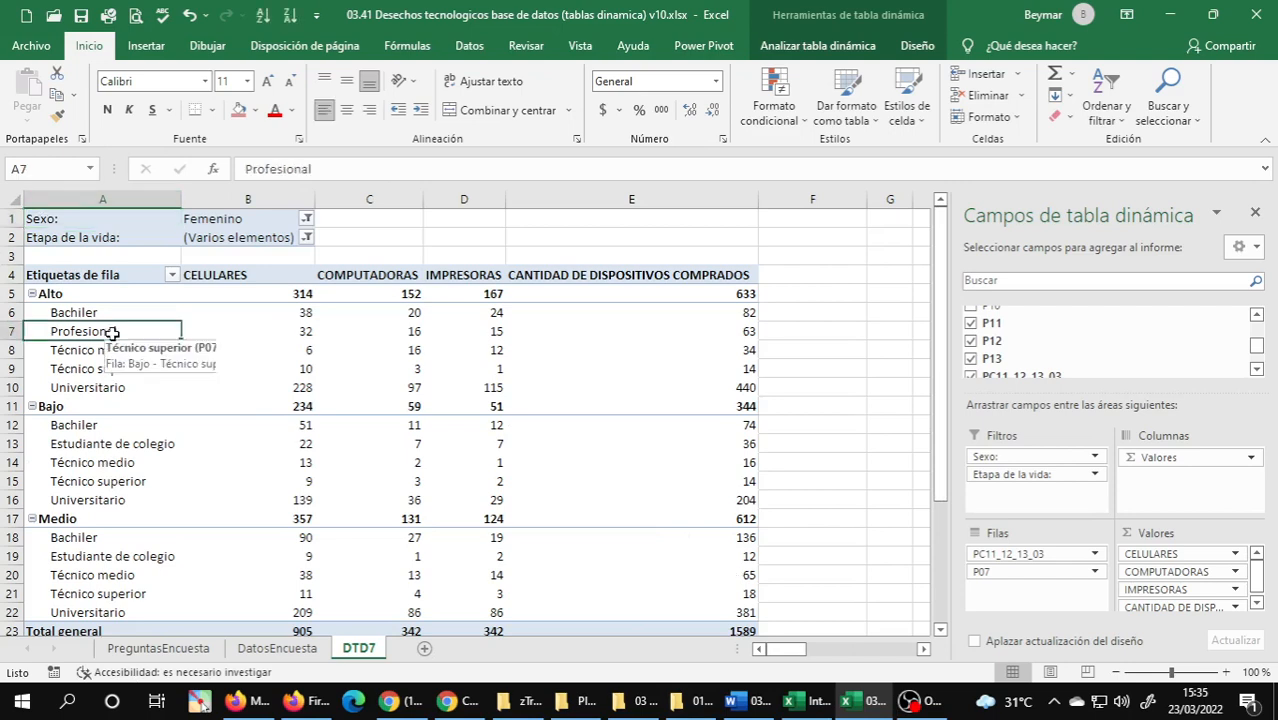
left_click(146, 46)
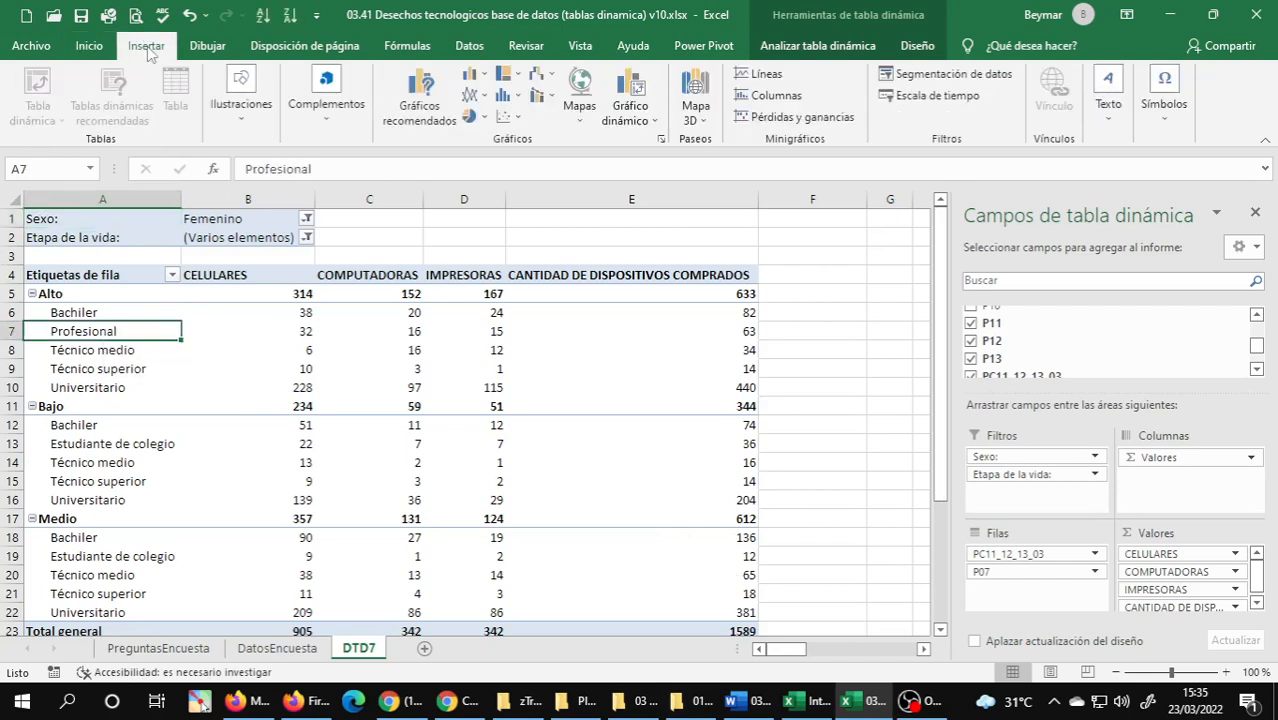
left_click(643, 97)
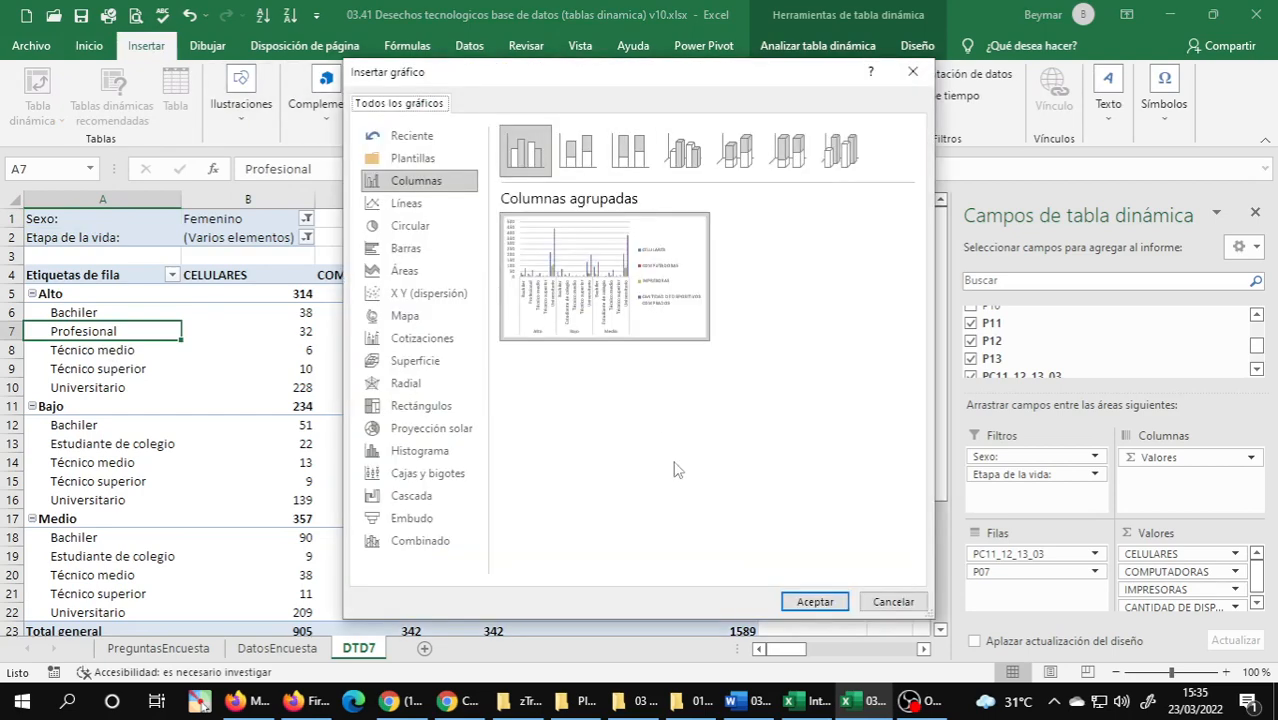
mouse_move(535, 291)
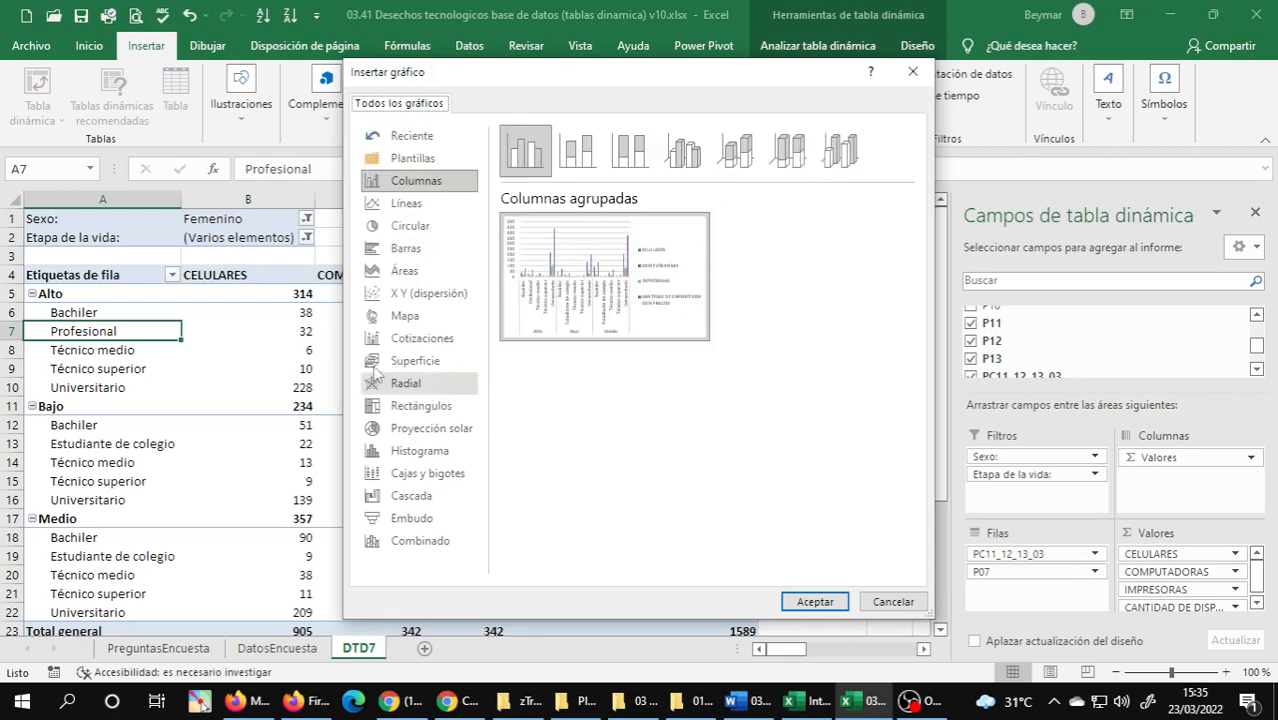
left_click(399, 253)
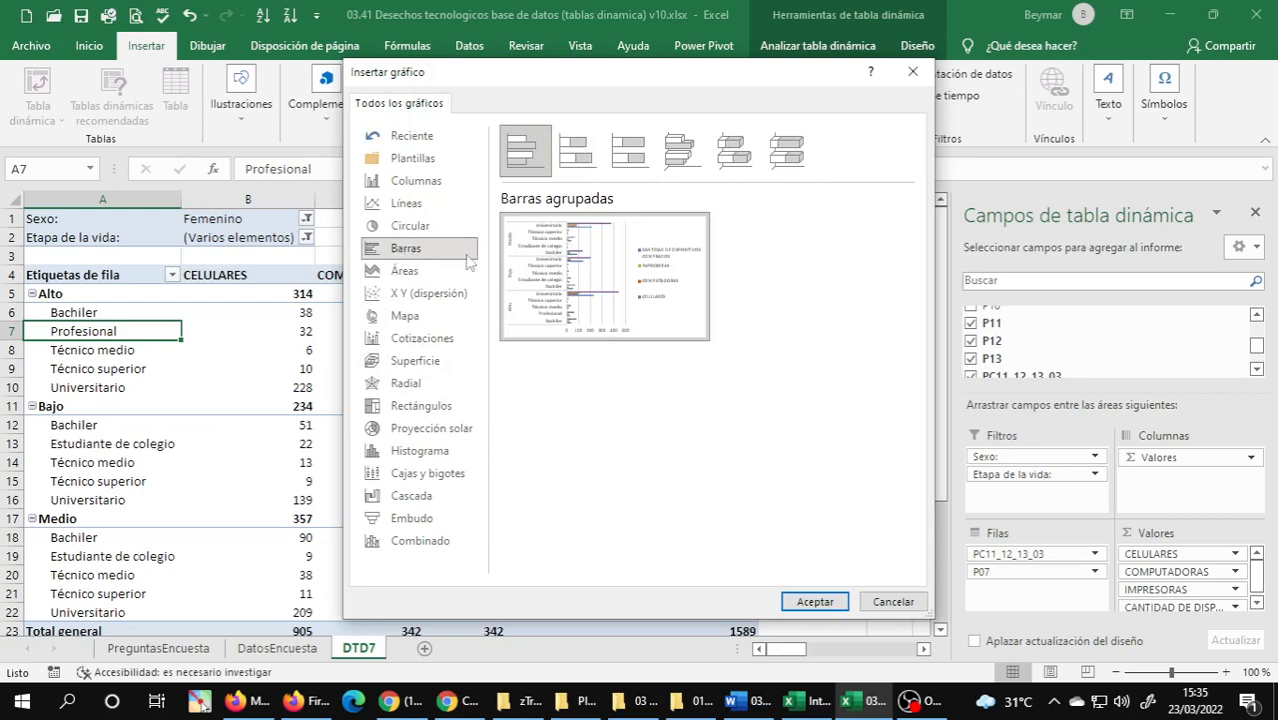
mouse_move(842, 694)
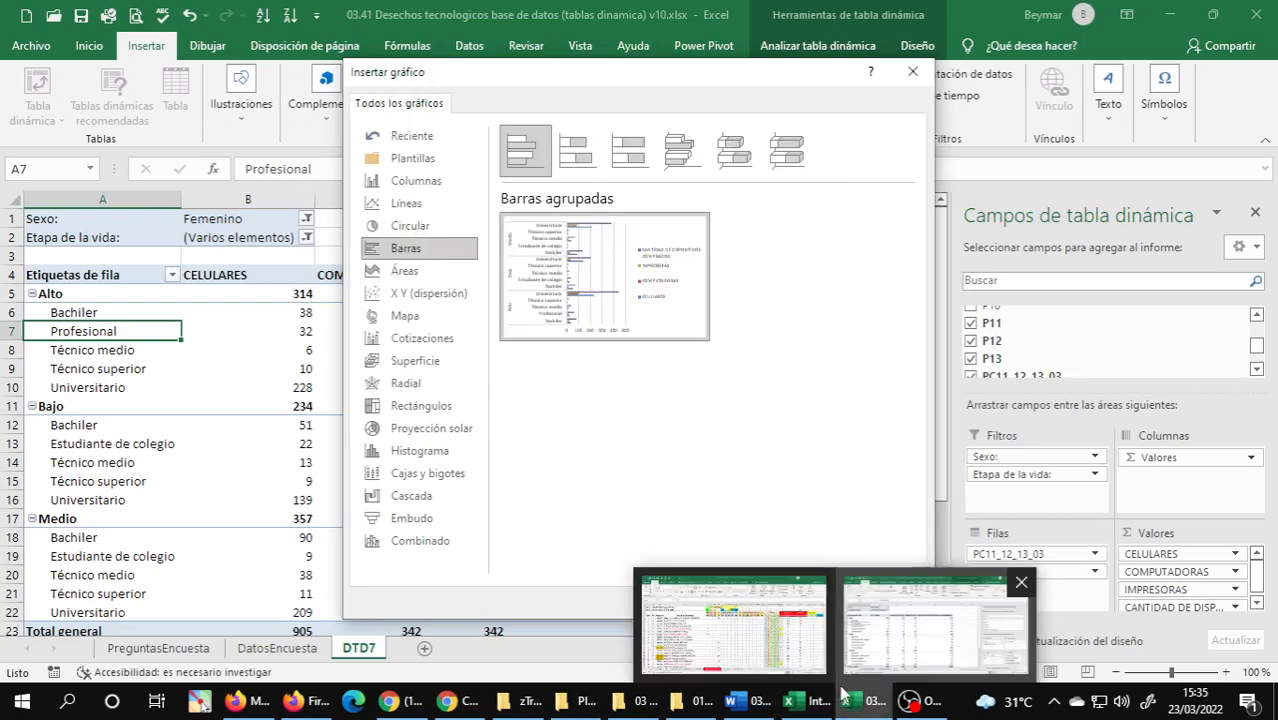
left_click(815, 600)
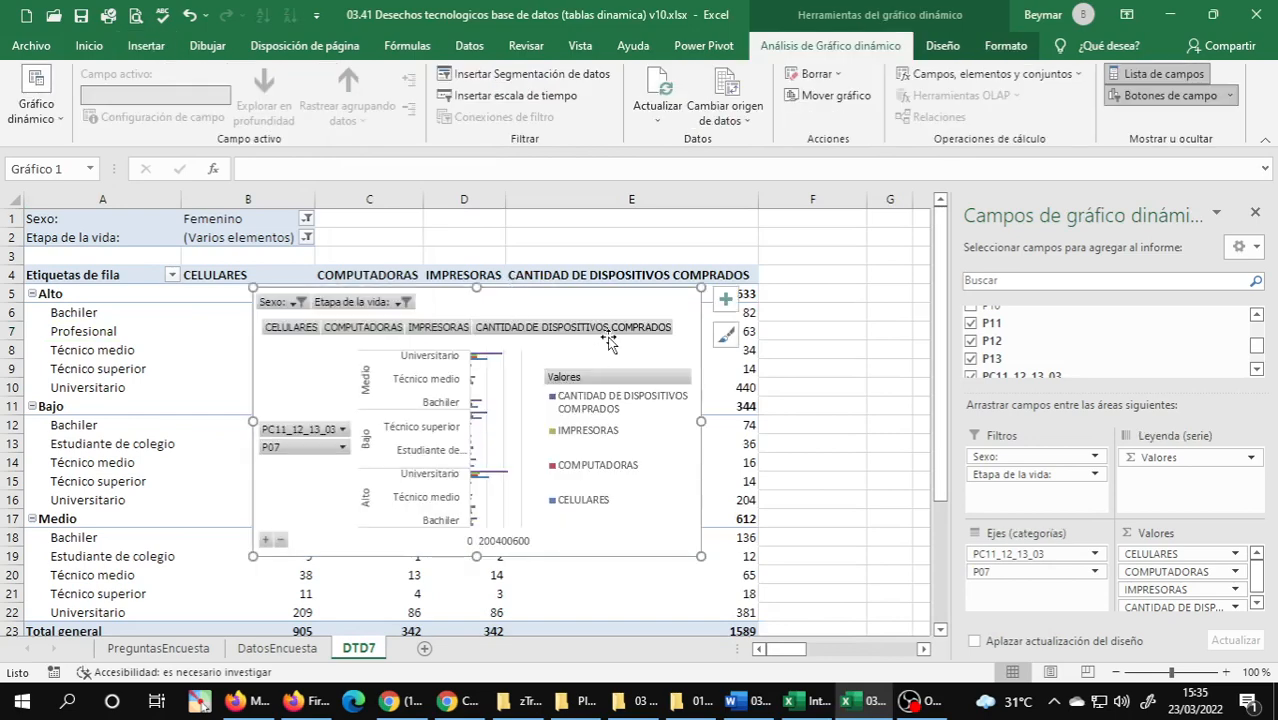
Move the pivot chart to its own new sheet named GTD7.
right_click(656, 298)
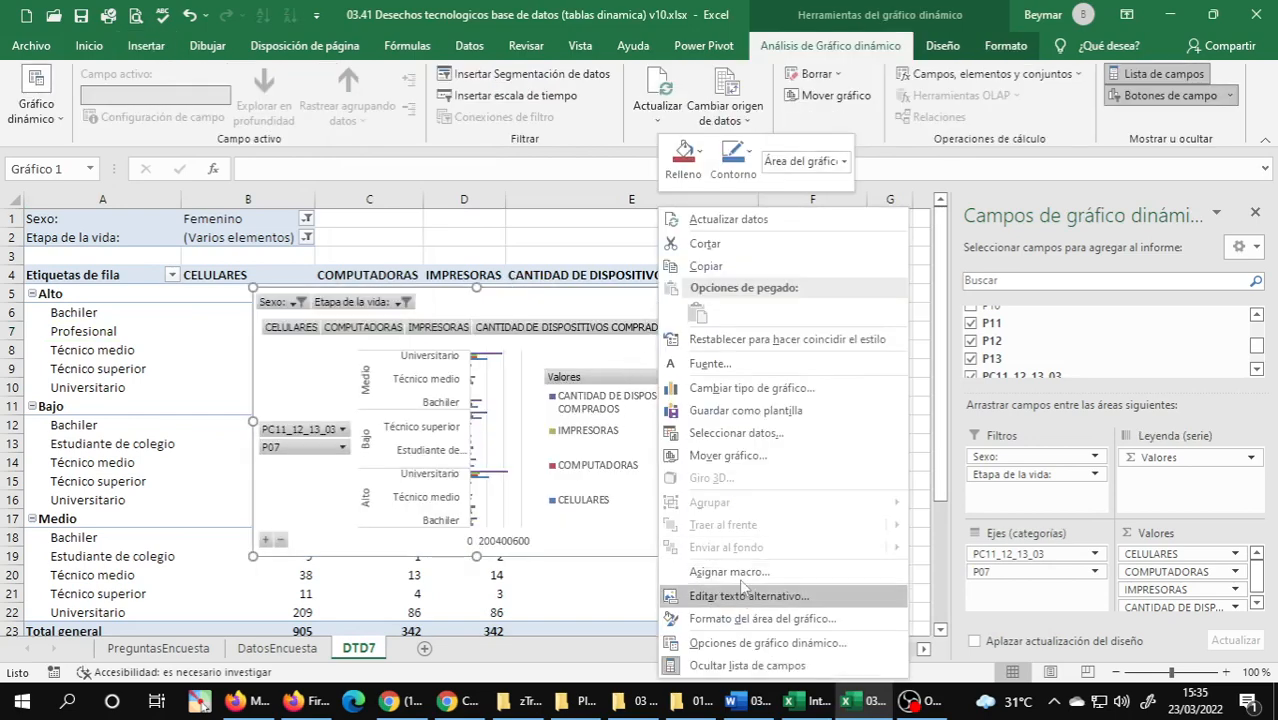
left_click(728, 455)
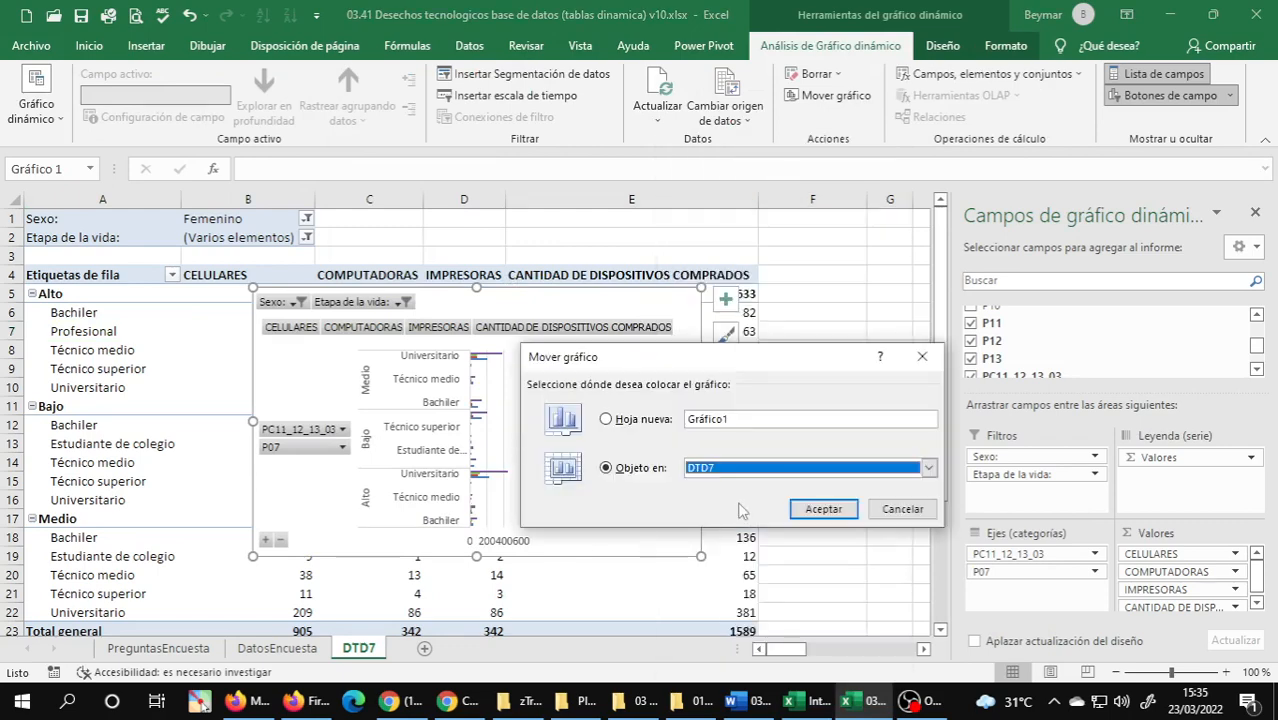
left_click_drag(759, 417, 592, 418)
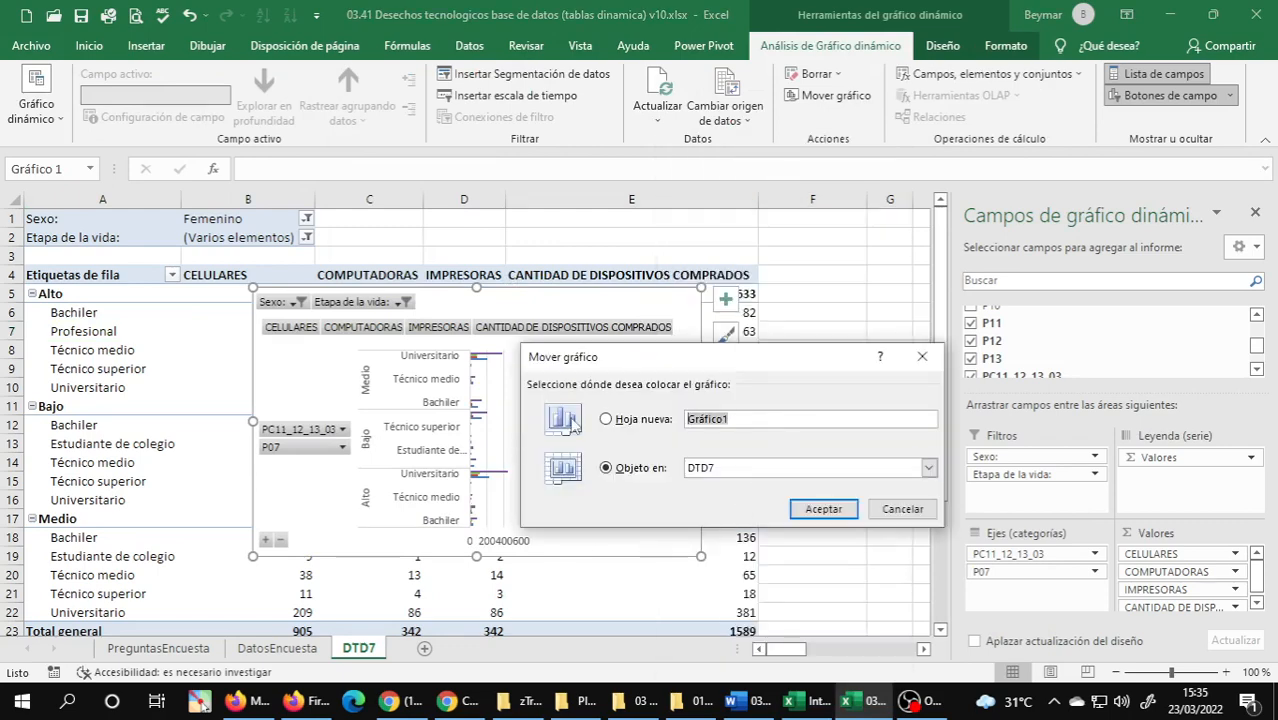
type("GTD7")
key("Return")
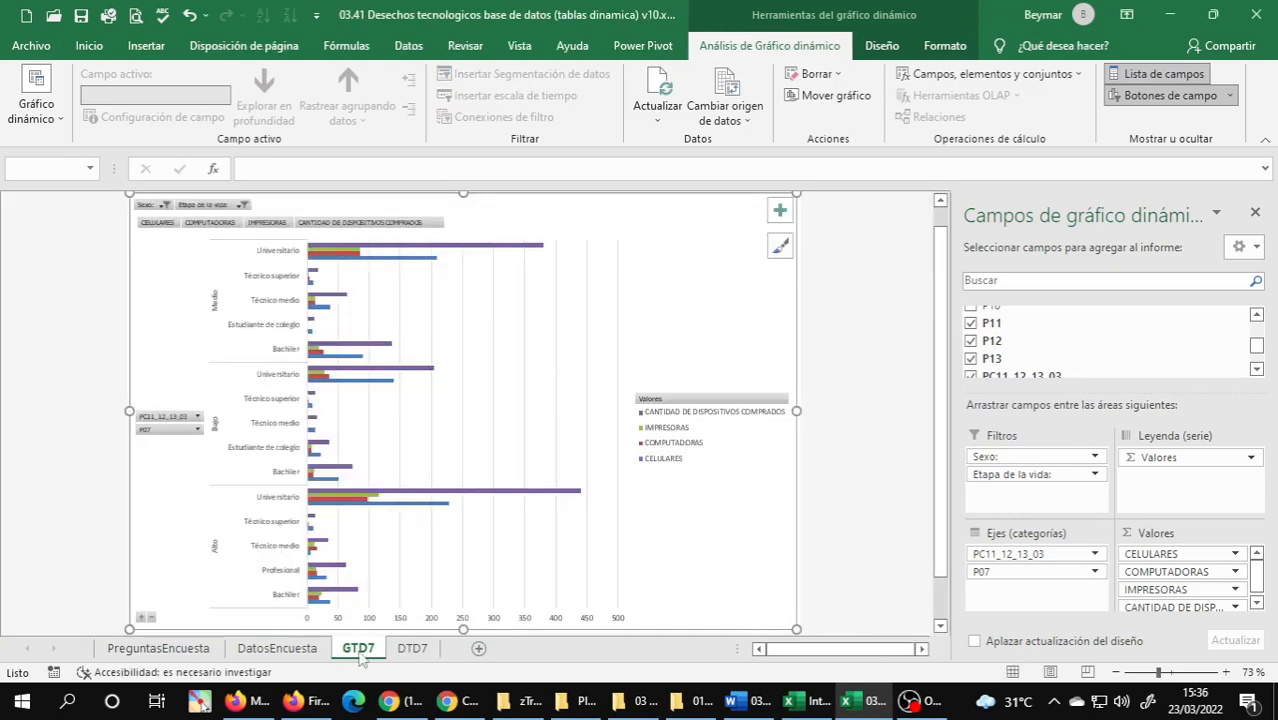
Place the GTD7 chart sheet after DTD7 and compare the chart with its pivot table.
left_click_drag(362, 650, 440, 650)
left_click(377, 650)
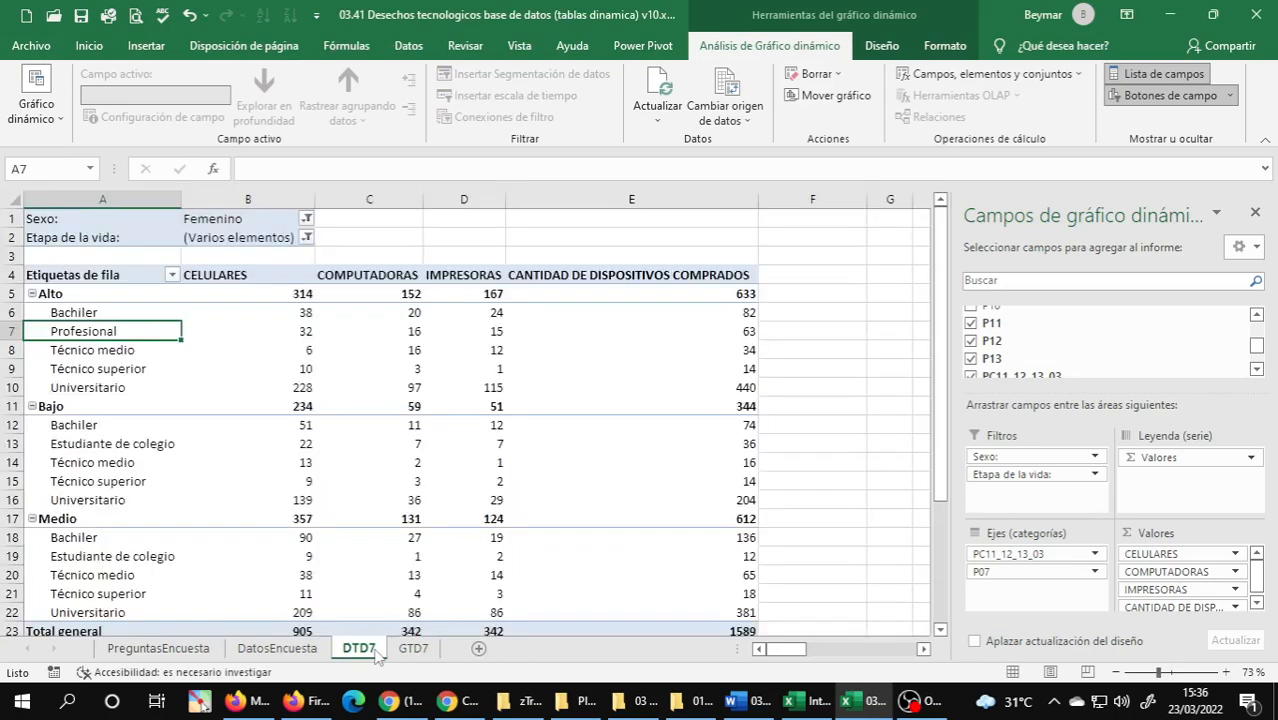
left_click(418, 651)
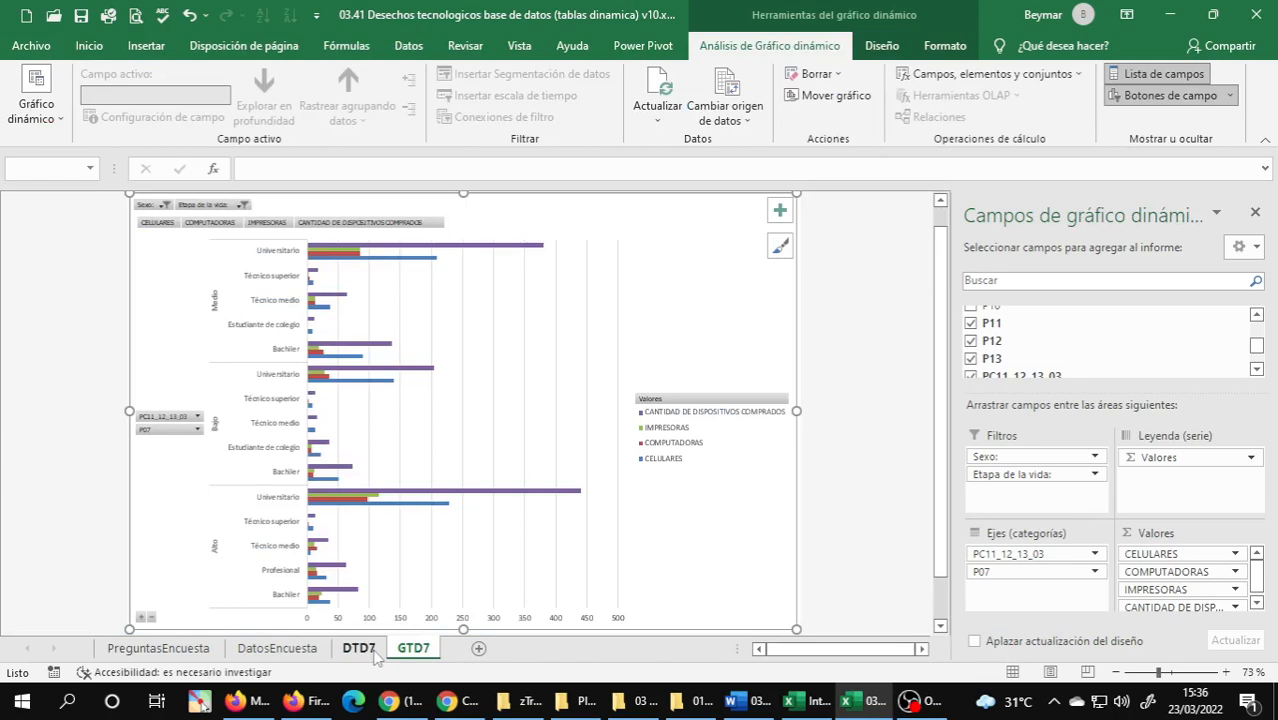
left_click(376, 651)
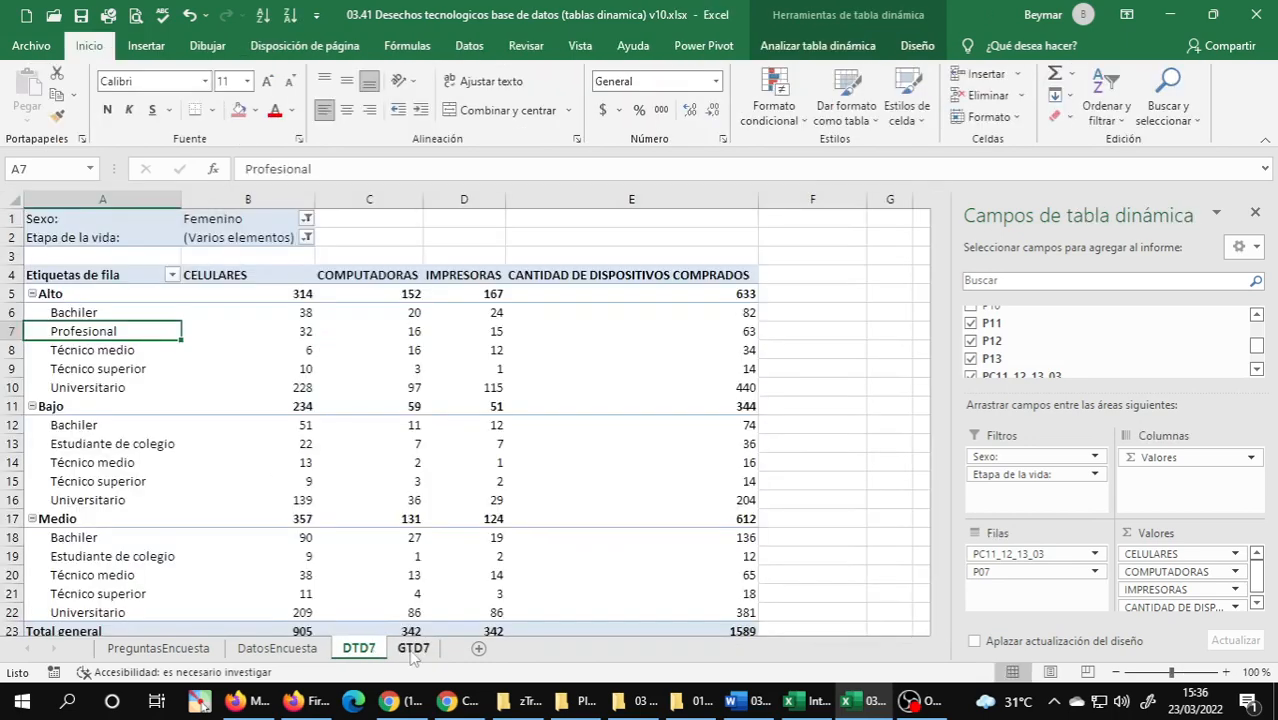
left_click(413, 651)
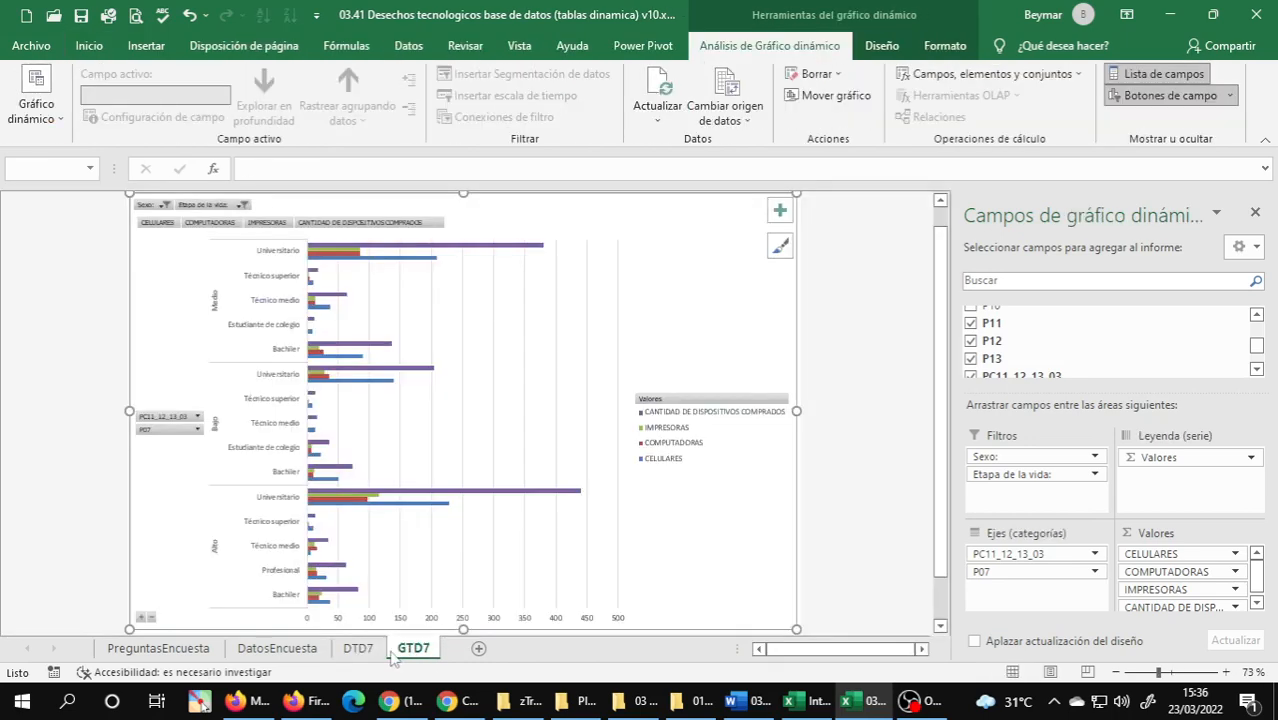
left_click(362, 650)
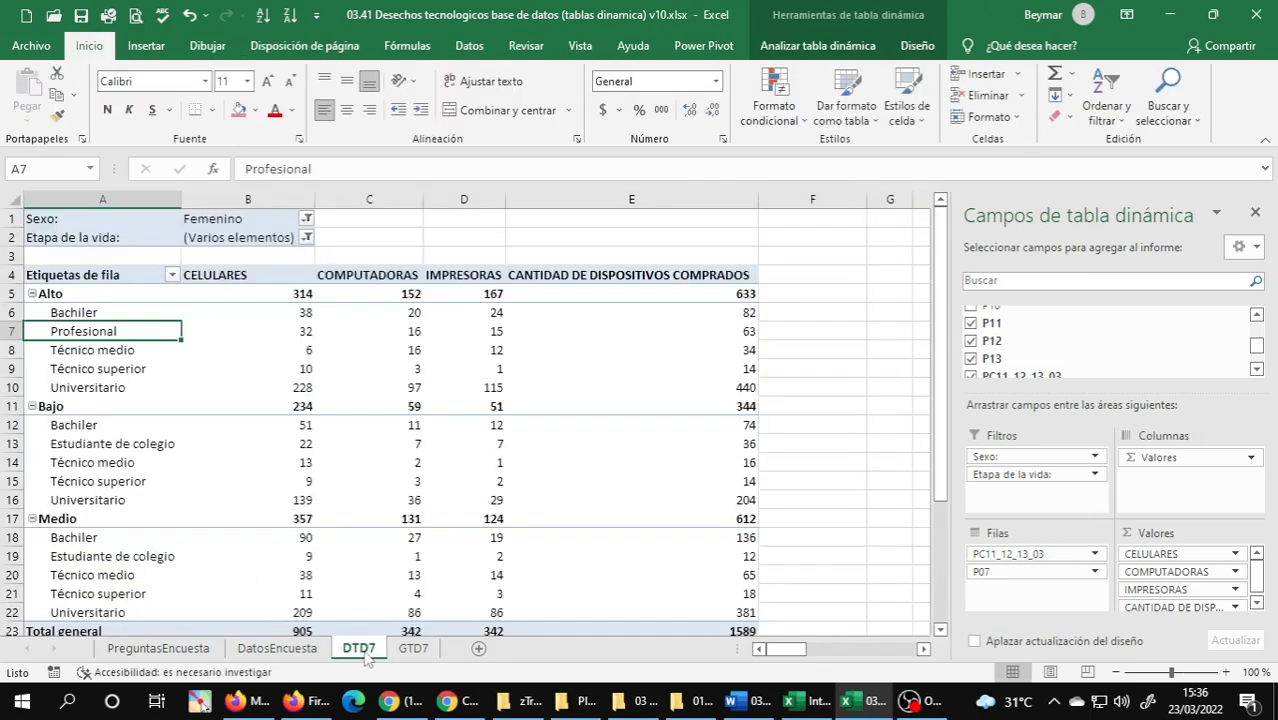
left_click(416, 655)
In the DTD7 pivot table, filter P07 to exclude Bachiler, Estudiante de colegio and Sin estudio.
left_click(366, 652)
left_click(171, 276)
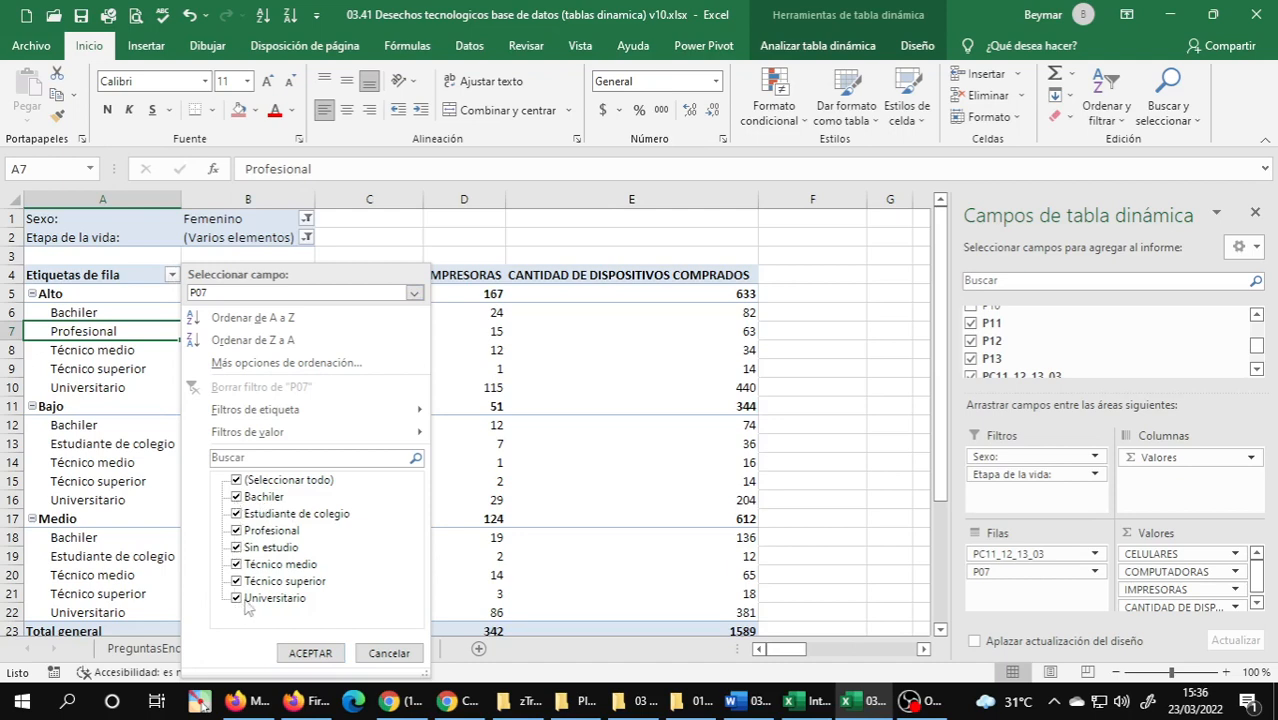
left_click(238, 549)
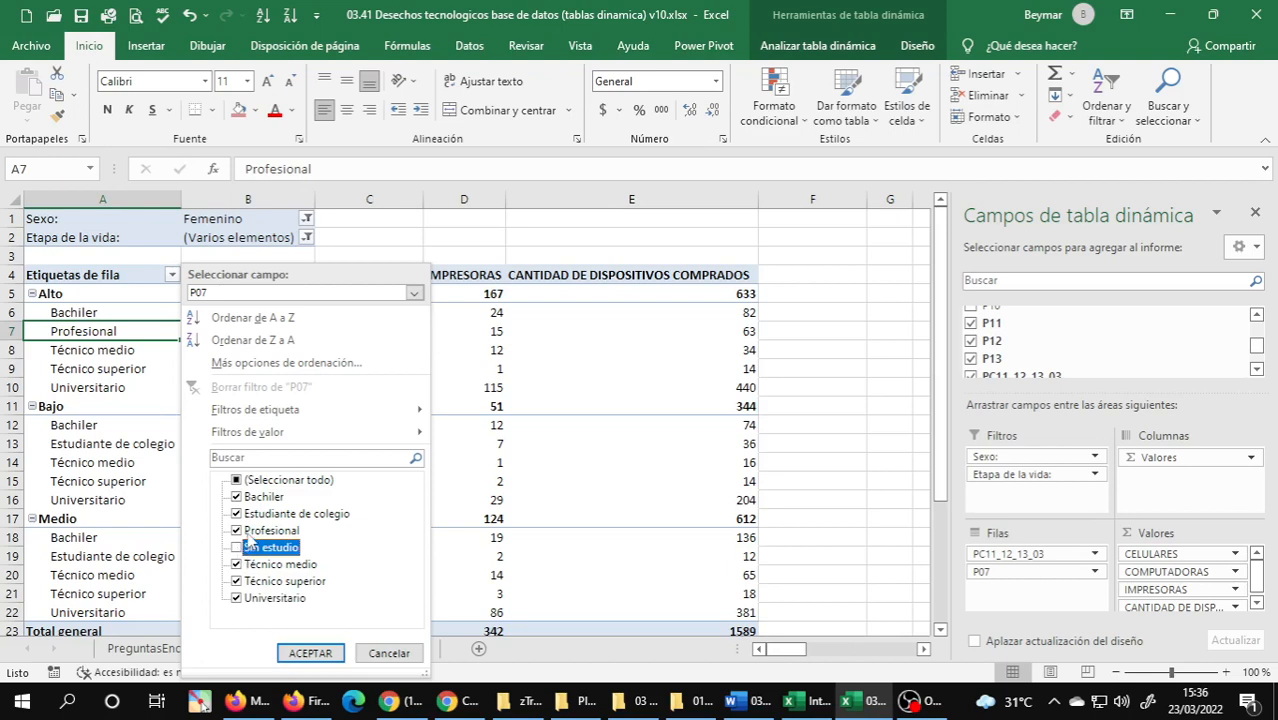
left_click(237, 498)
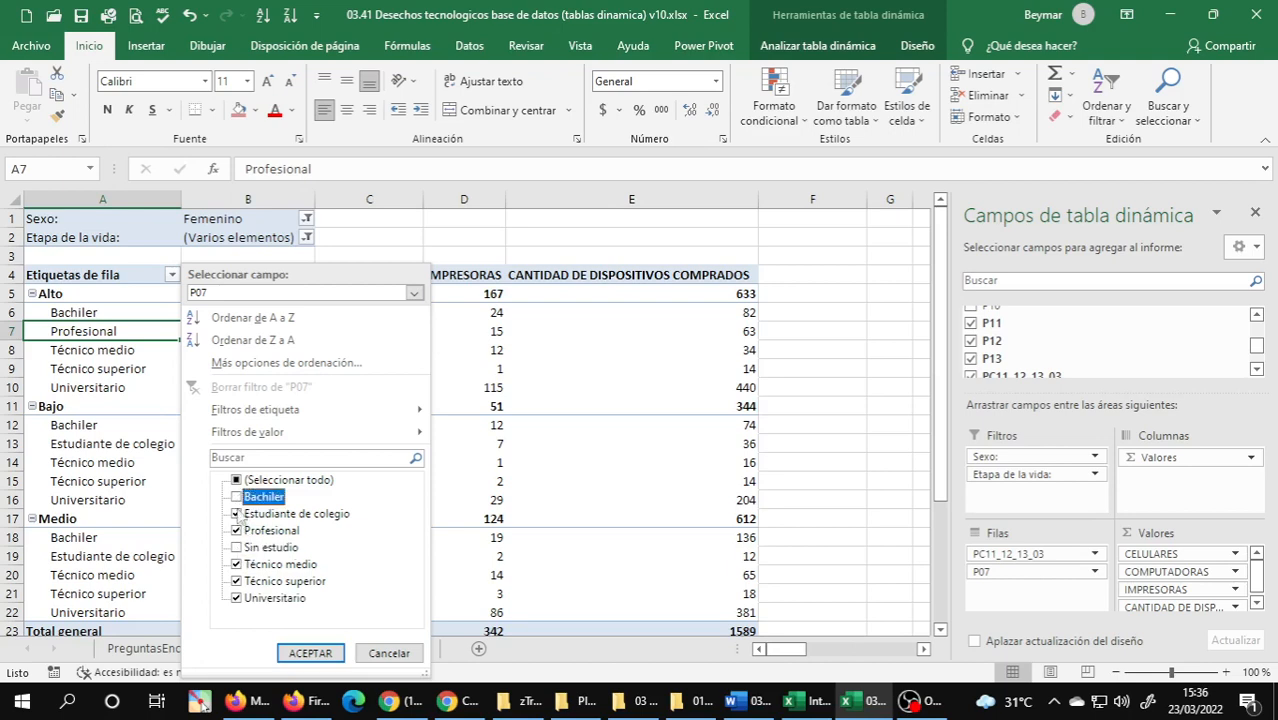
left_click(238, 515)
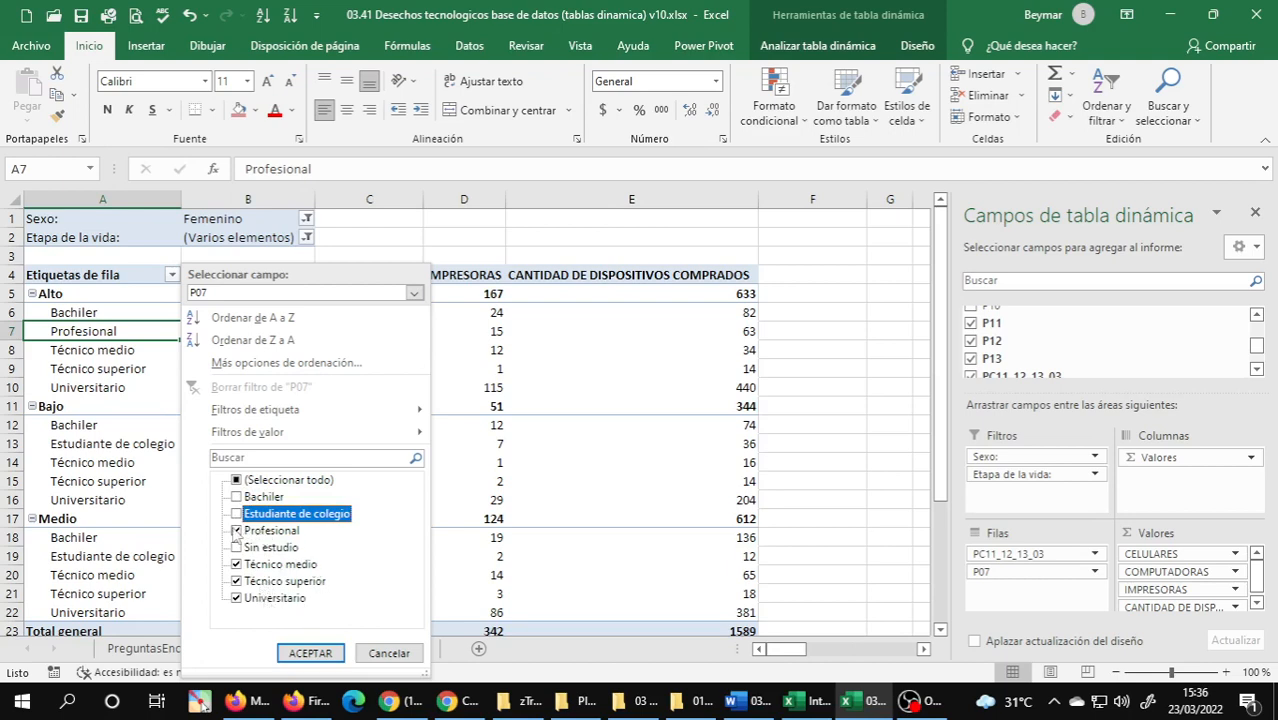
left_click(237, 598)
left_click(310, 653)
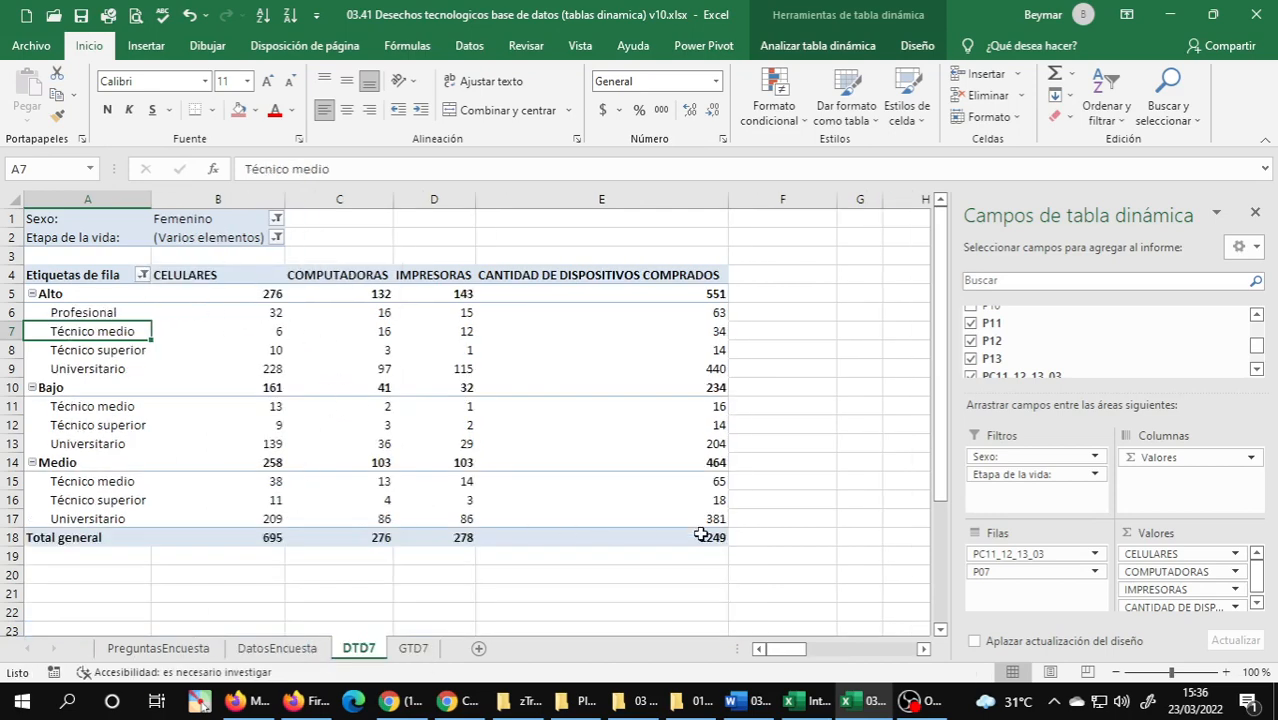
On the GTD7 chart, check the P07 filter and exclude Bajo from the PC11_12_13_03 filter.
left_click(416, 648)
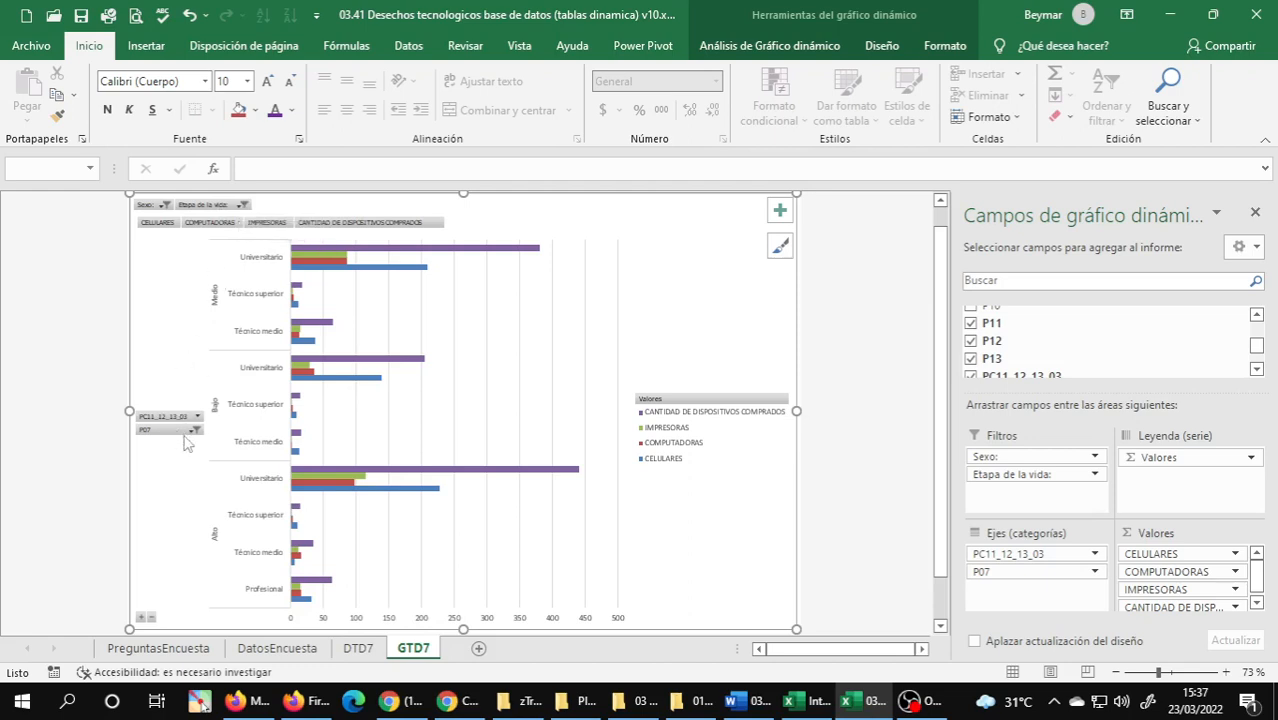
left_click(195, 430)
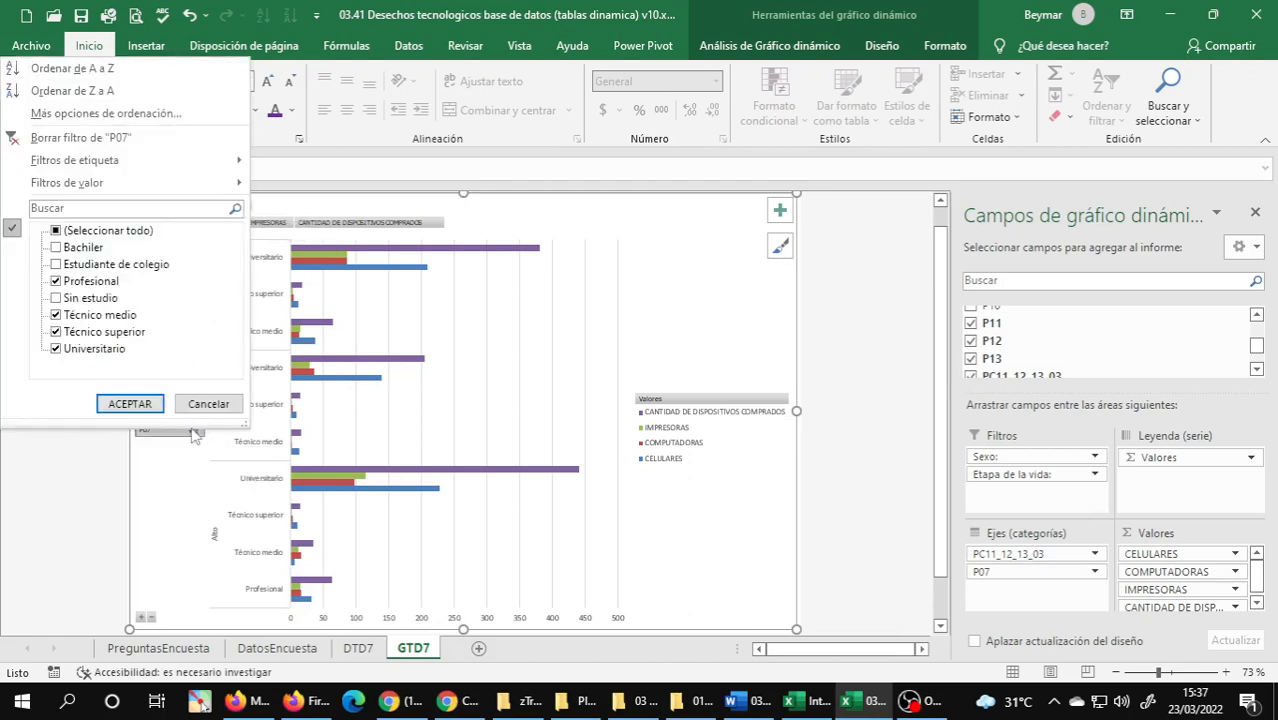
left_click(206, 404)
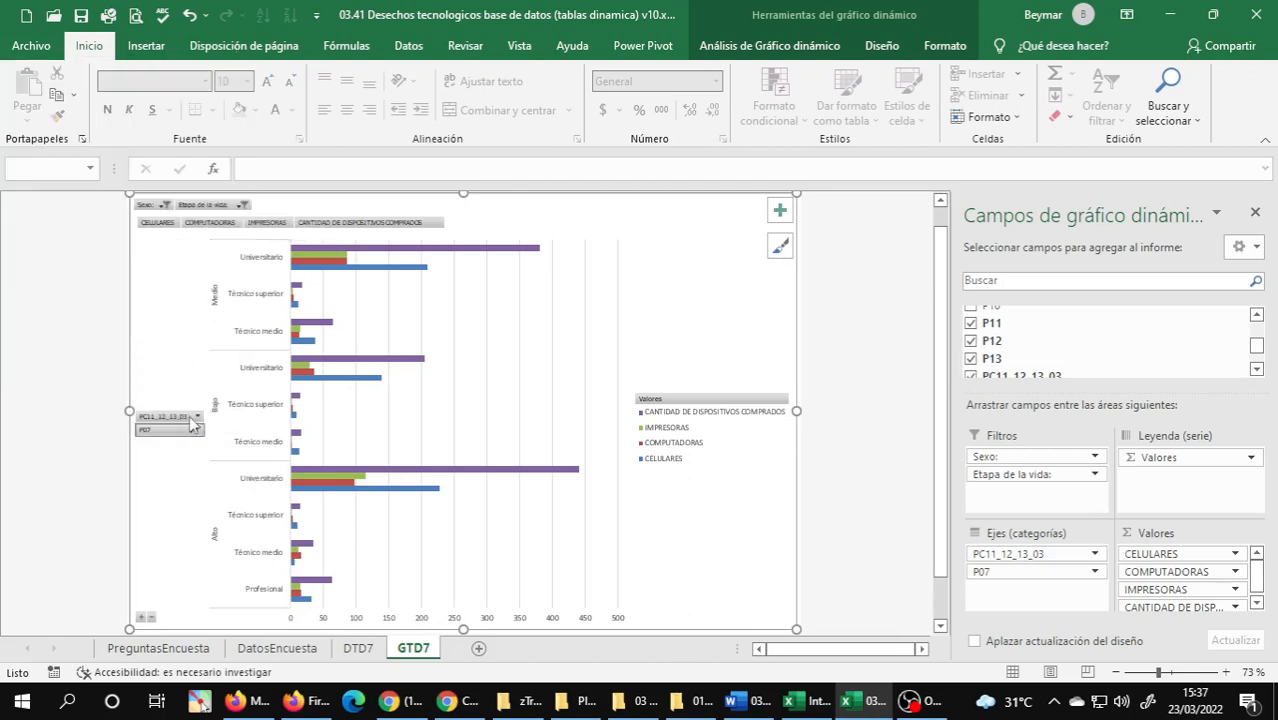
left_click(197, 416)
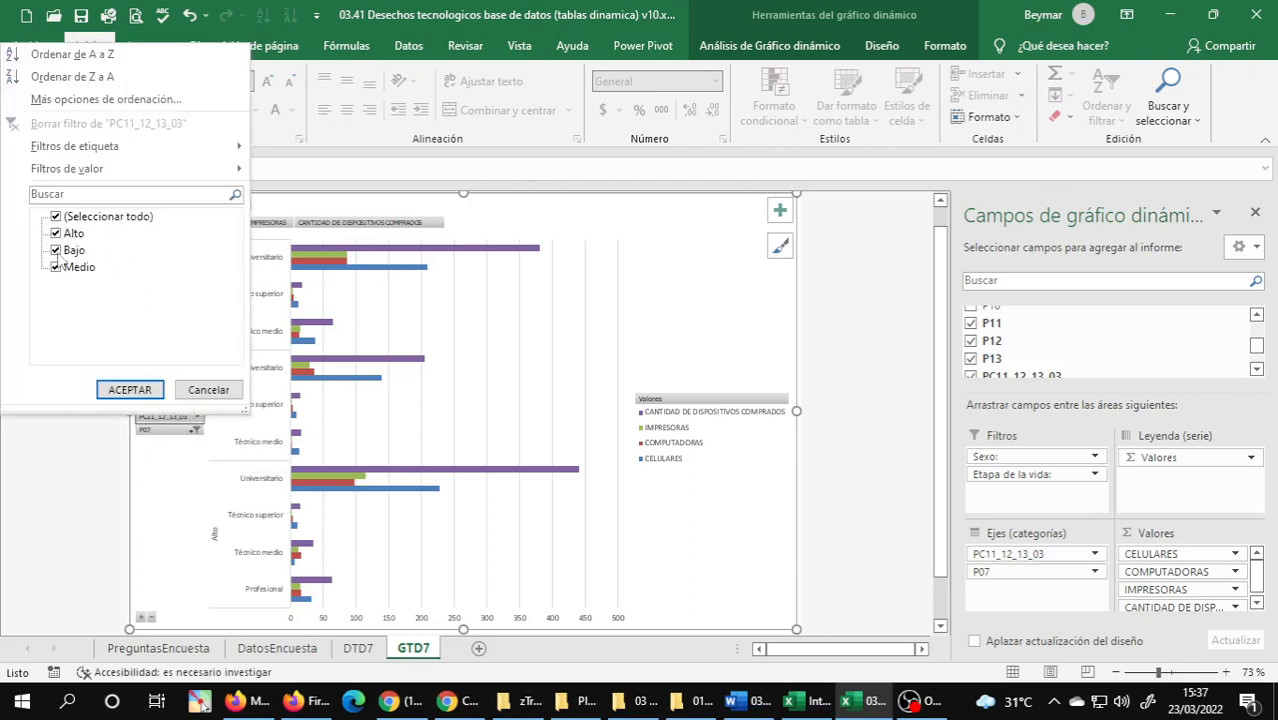
left_click(56, 251)
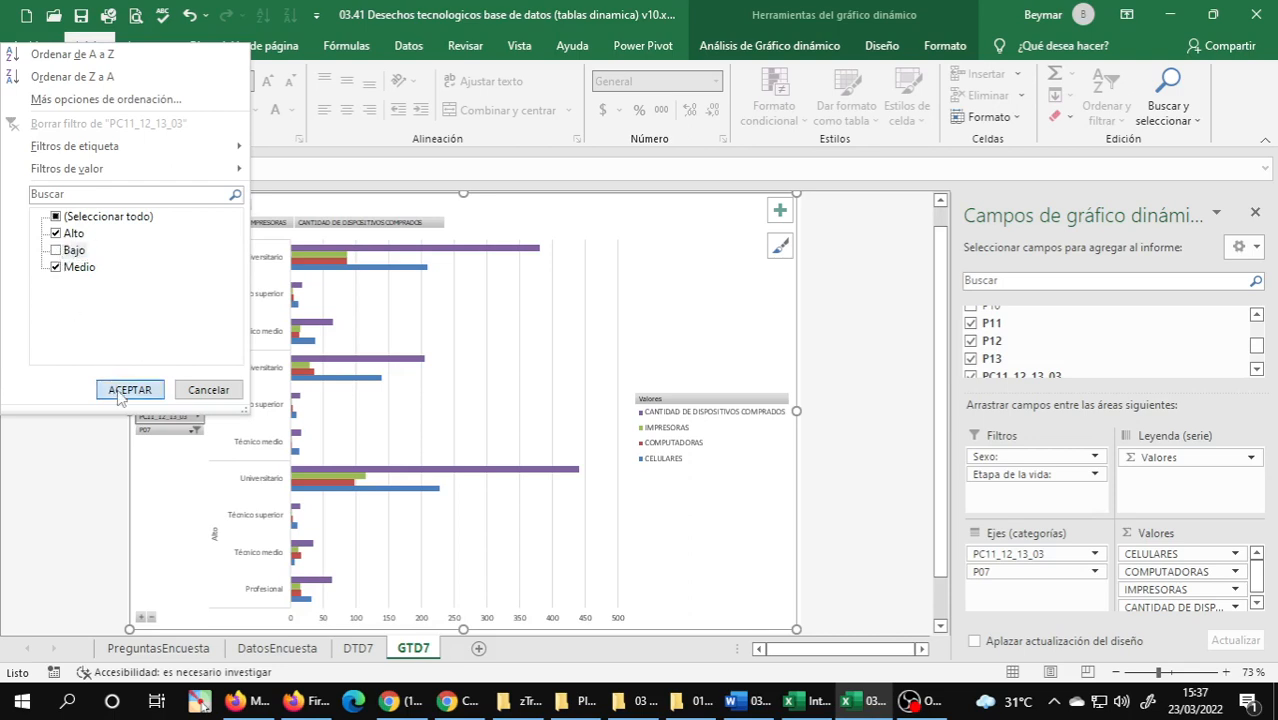
left_click(119, 394)
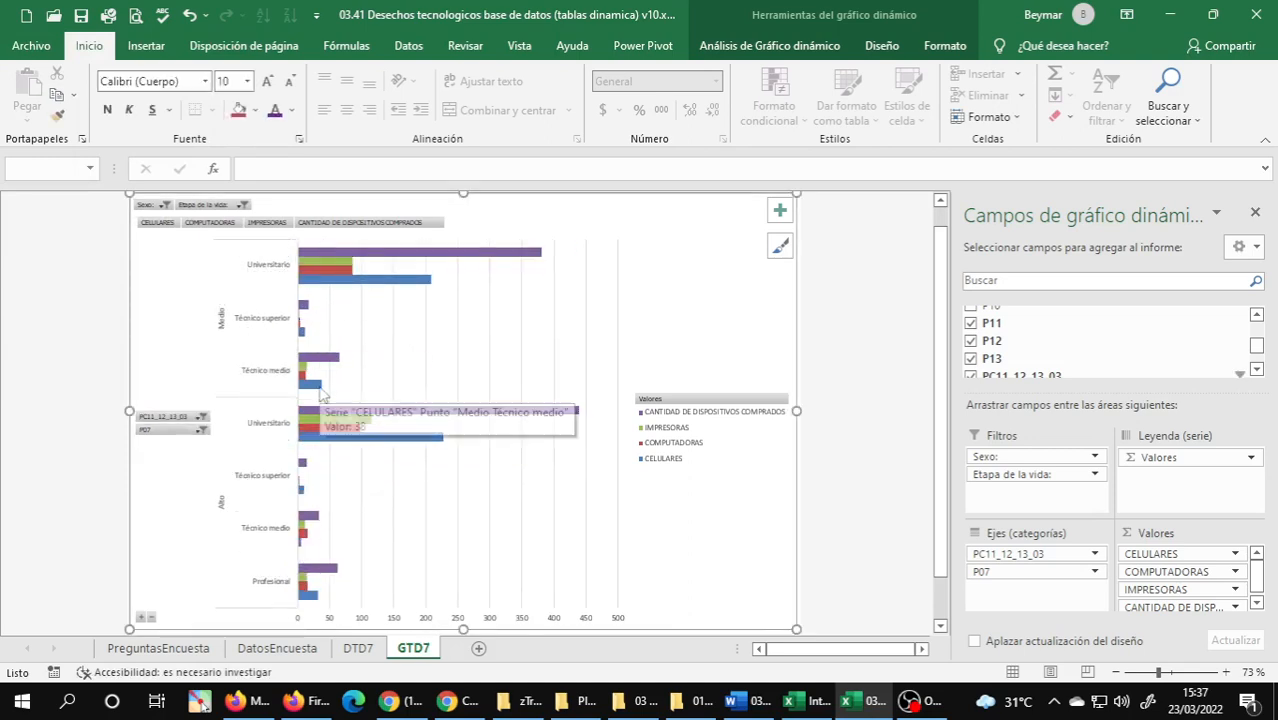
Compare the filtered pivot table in DTD7 with the pivot chart in GTD7.
left_click(368, 648)
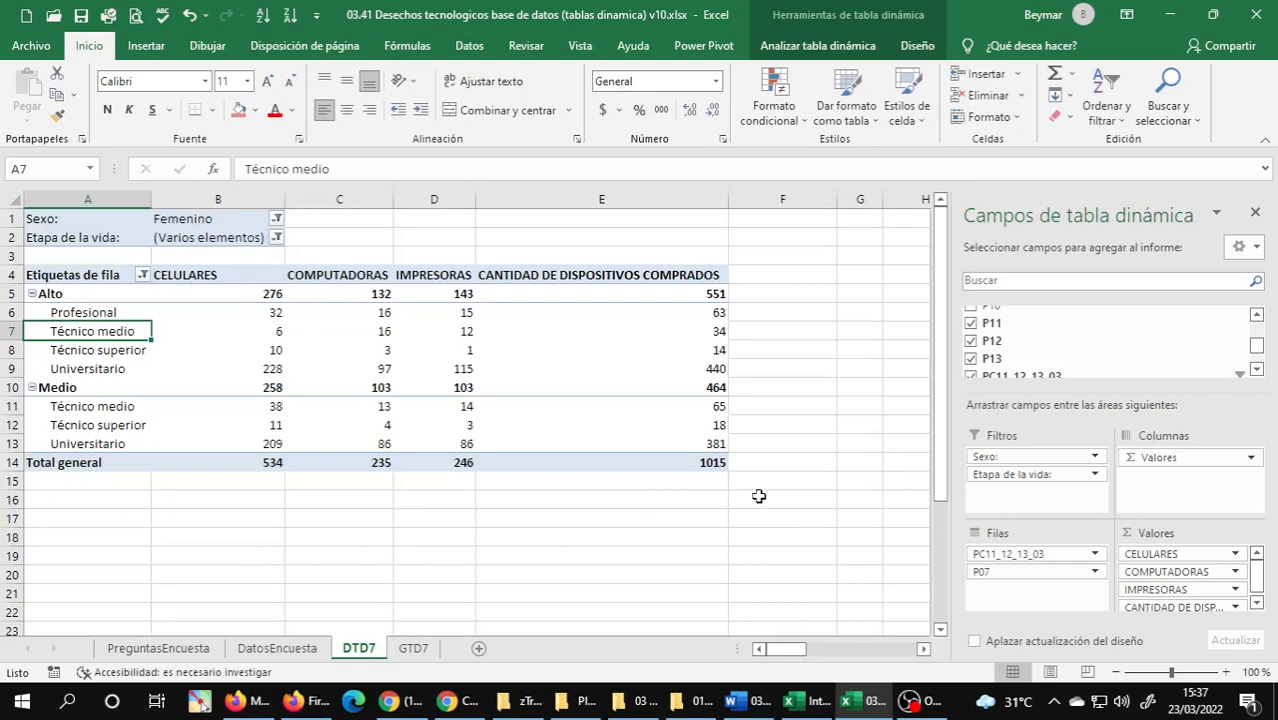
left_click(418, 648)
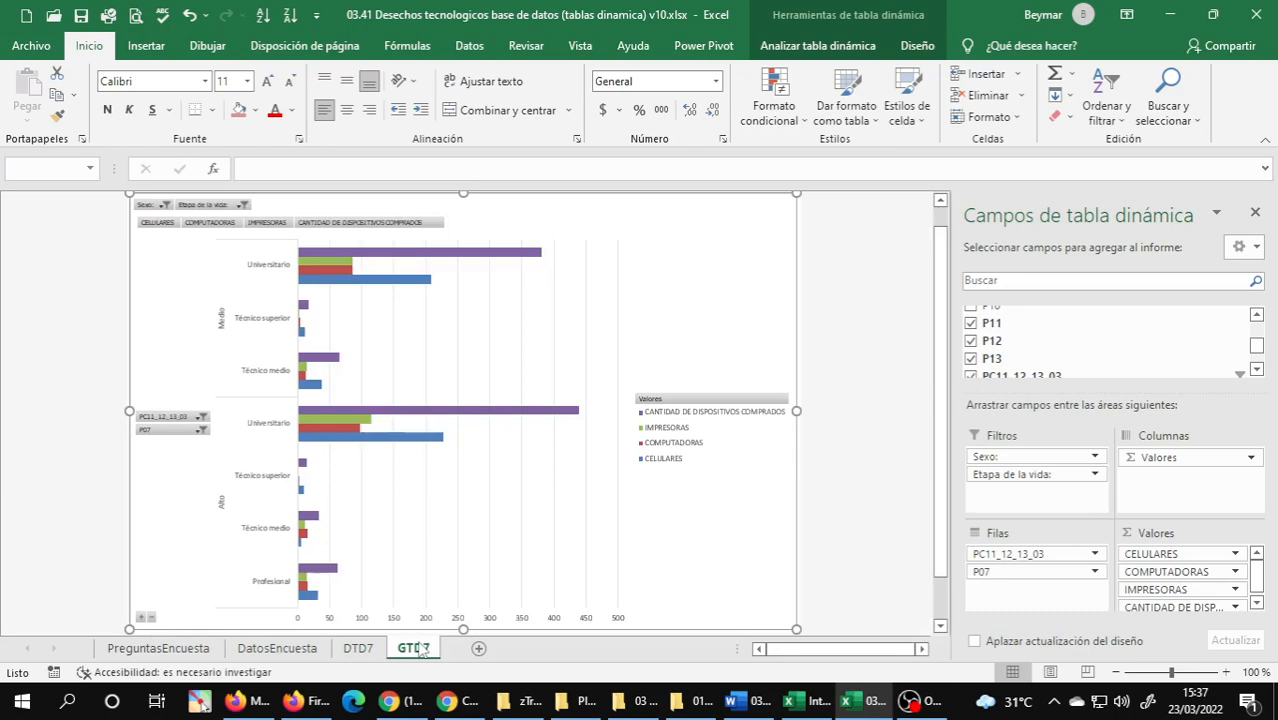
left_click(362, 648)
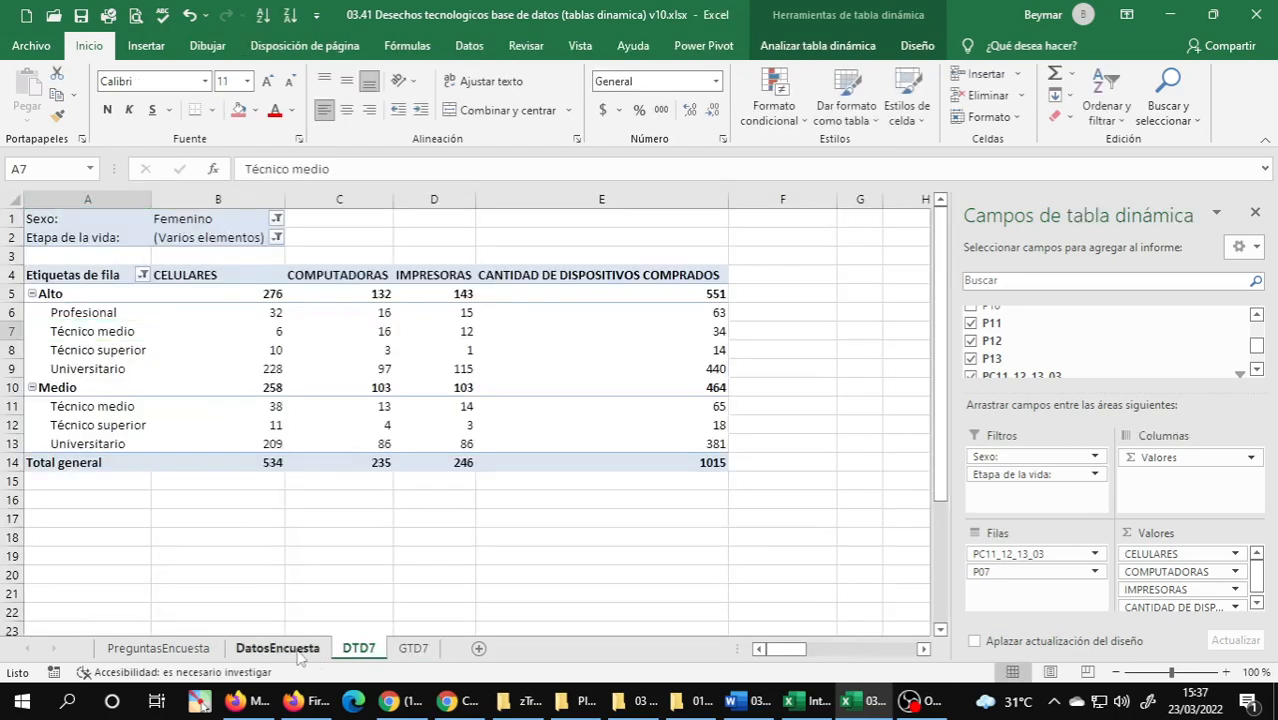
left_click(277, 648)
left_click(360, 648)
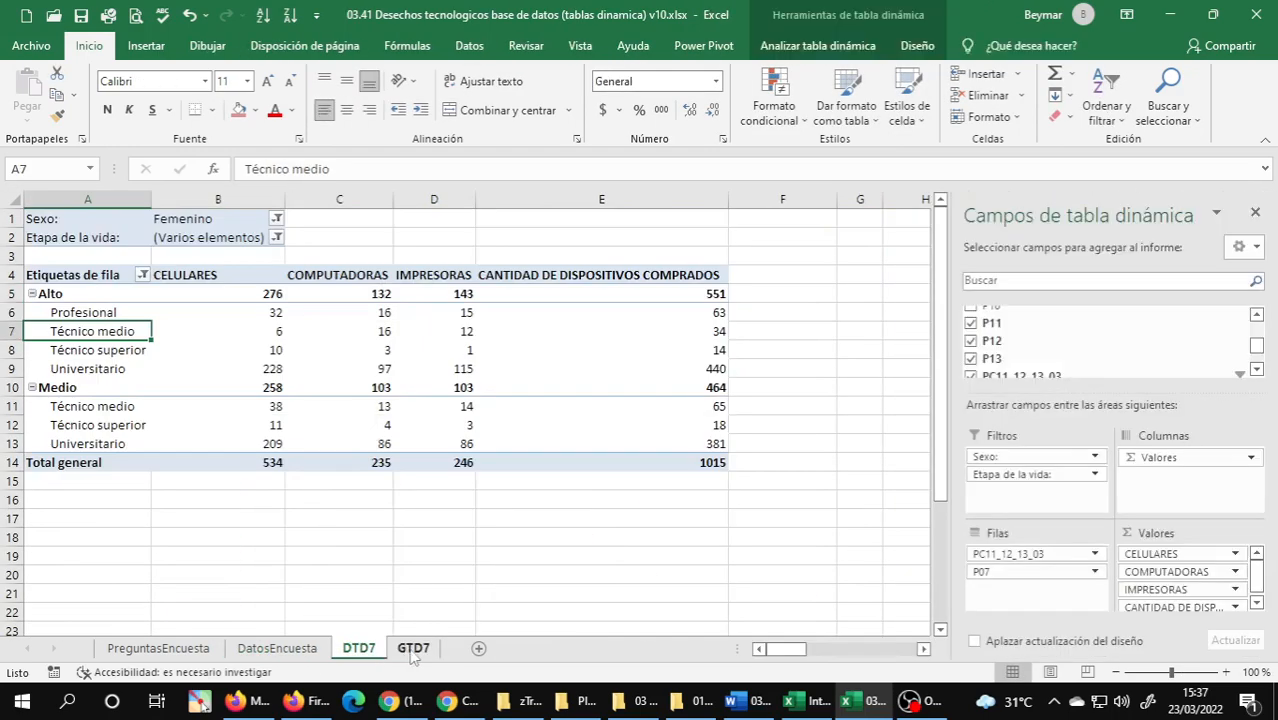
left_click(413, 648)
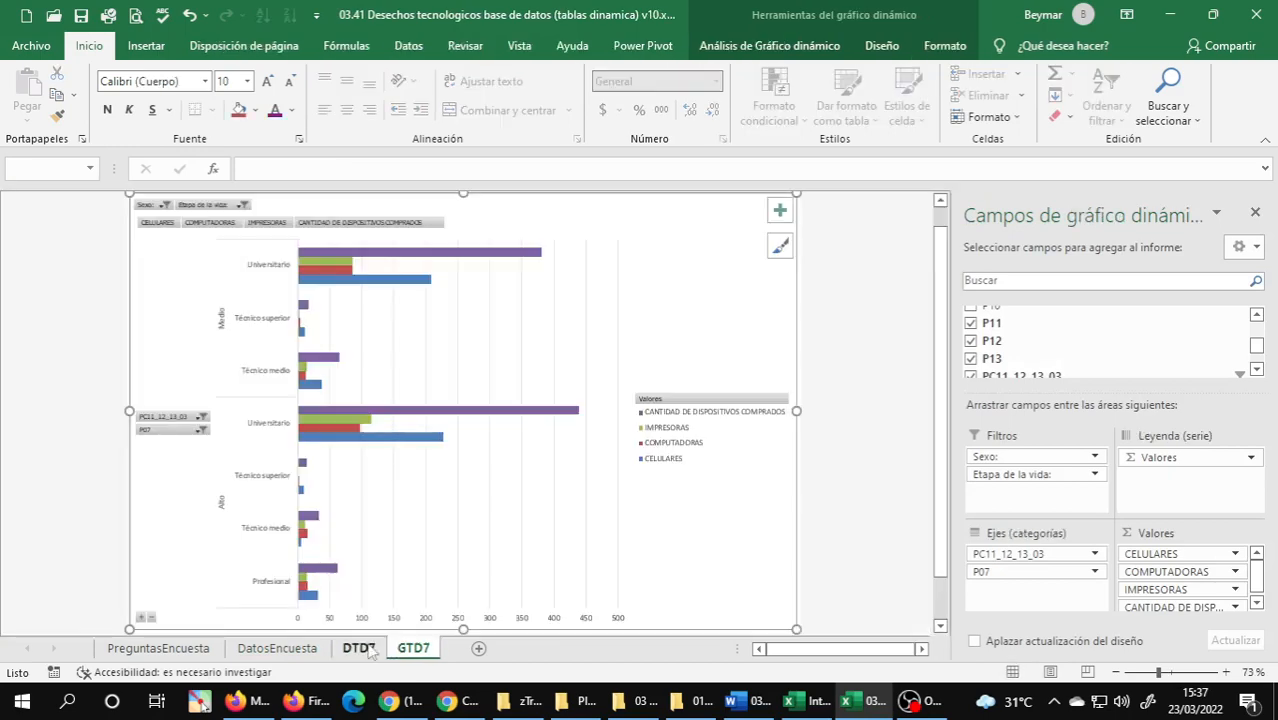
left_click(365, 648)
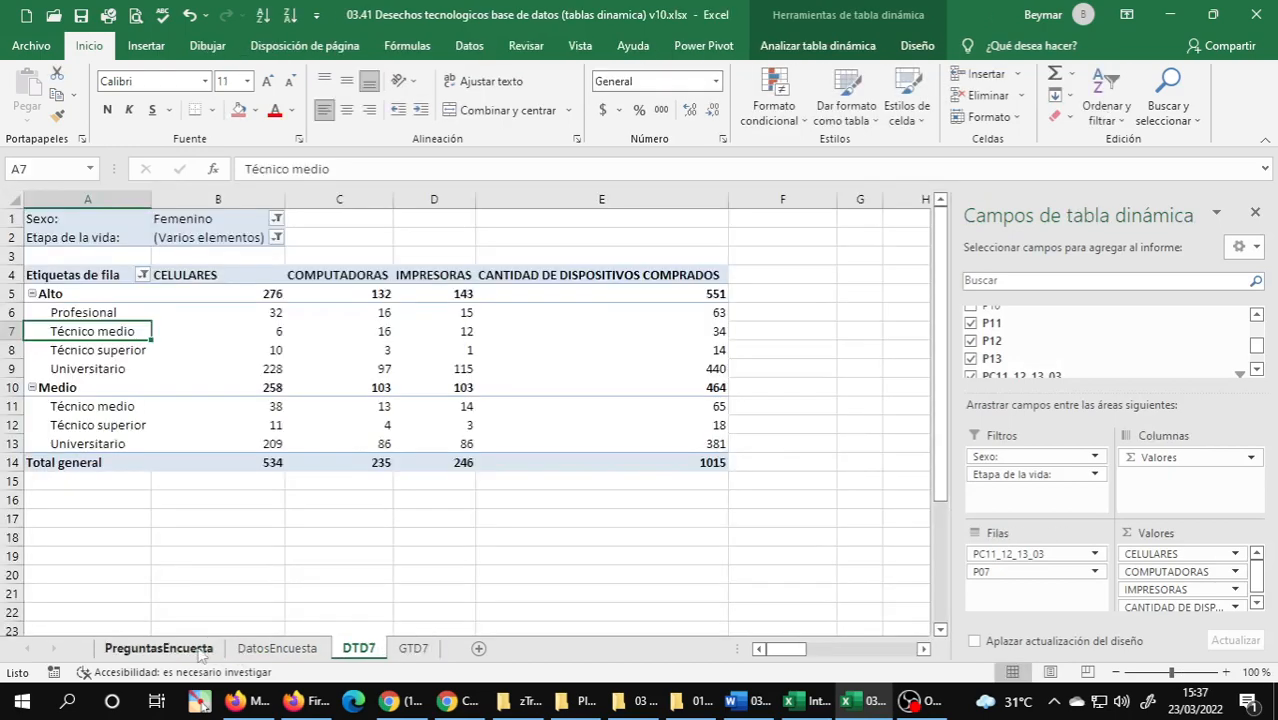
left_click(413, 648)
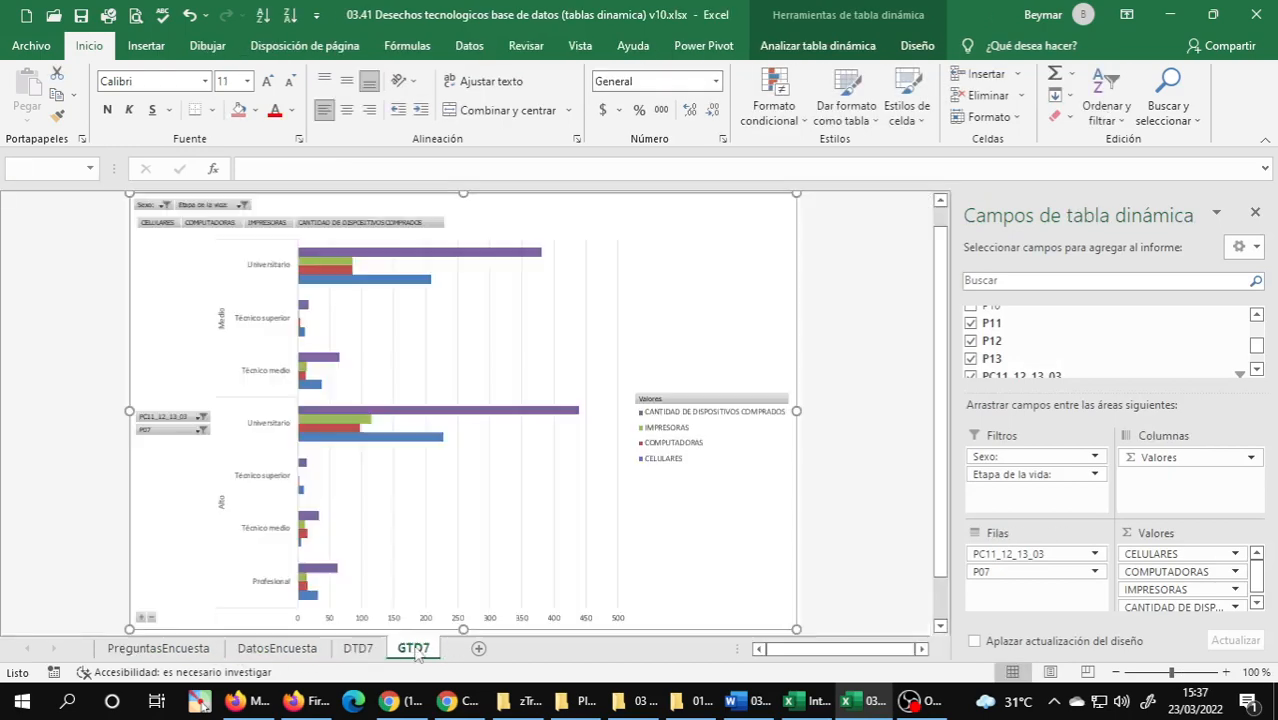
left_click(359, 648)
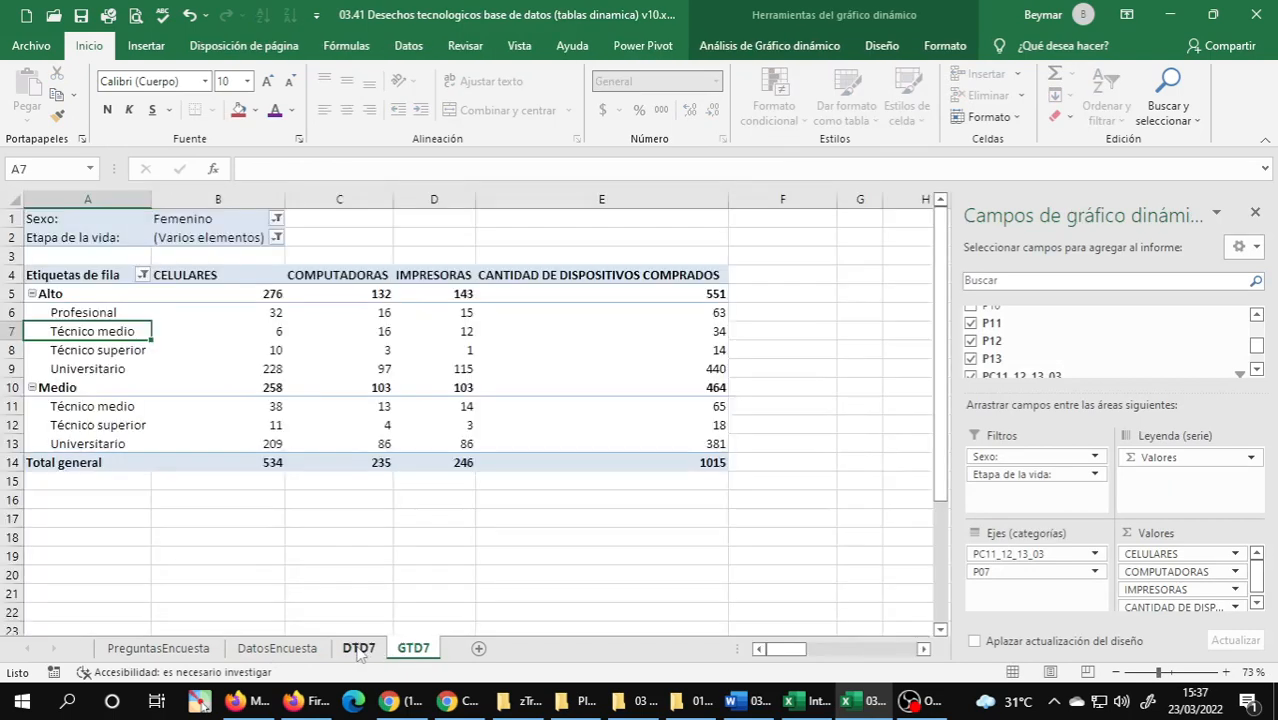
Examine the academic-degree rows under Alto in the DTD7 pivot table, from Profesional to Universitario.
left_click(63, 312)
left_click(81, 15)
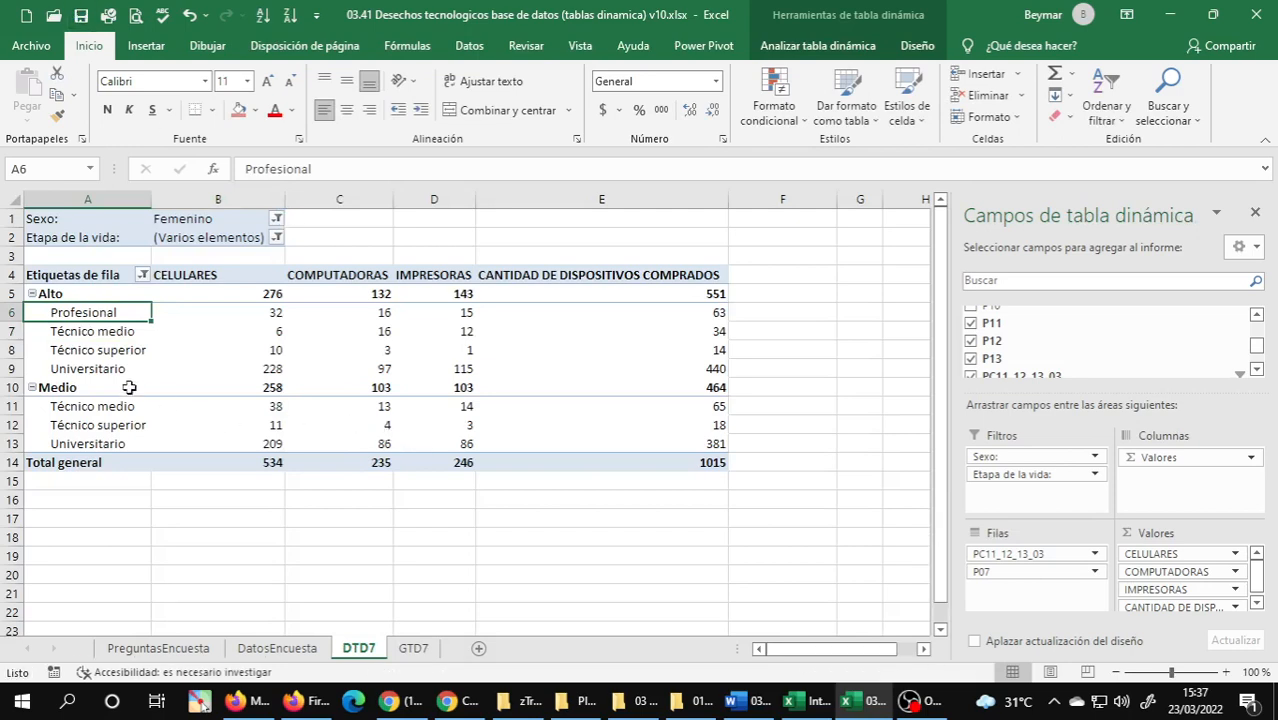
left_click(73, 334)
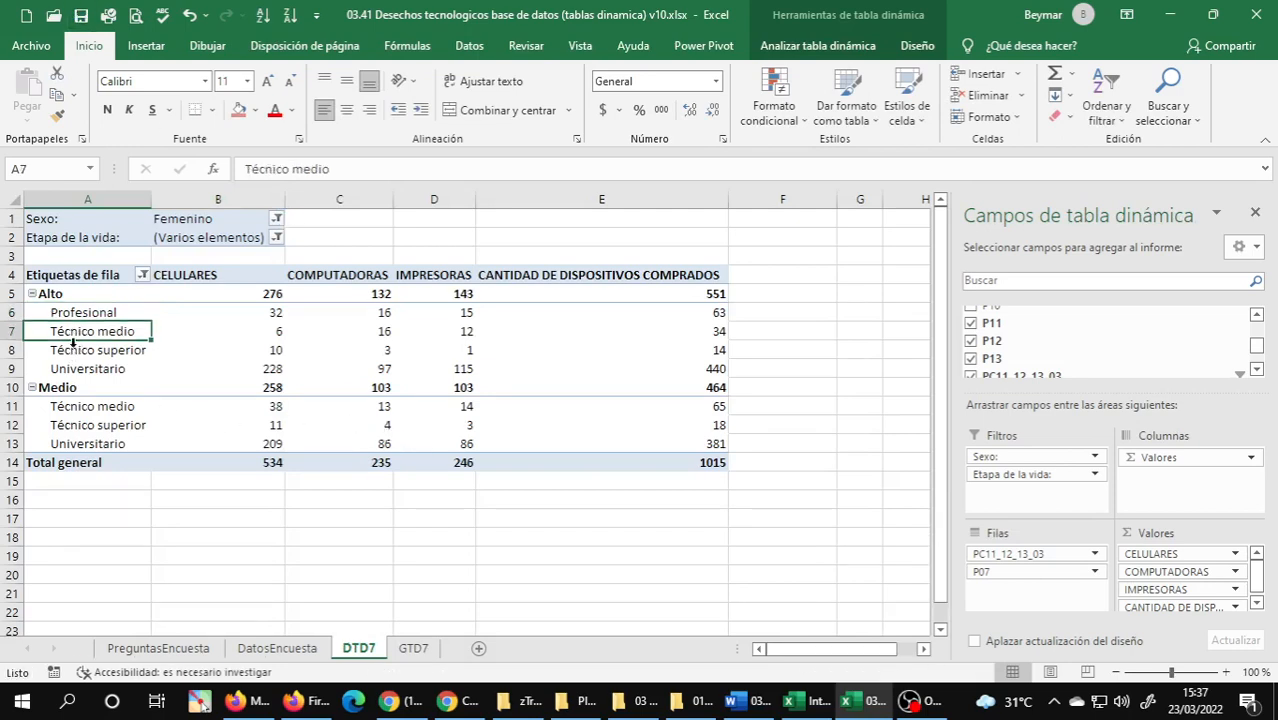
left_click(72, 349)
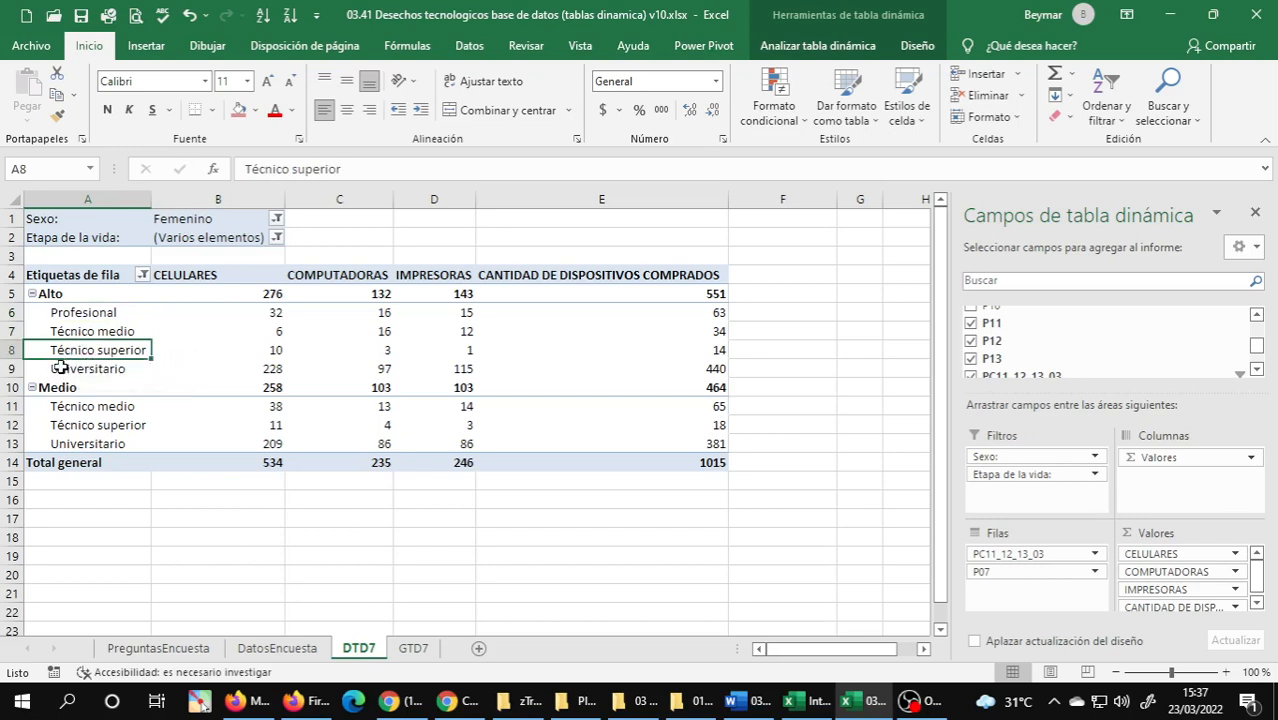
left_click(61, 368)
left_click(74, 315)
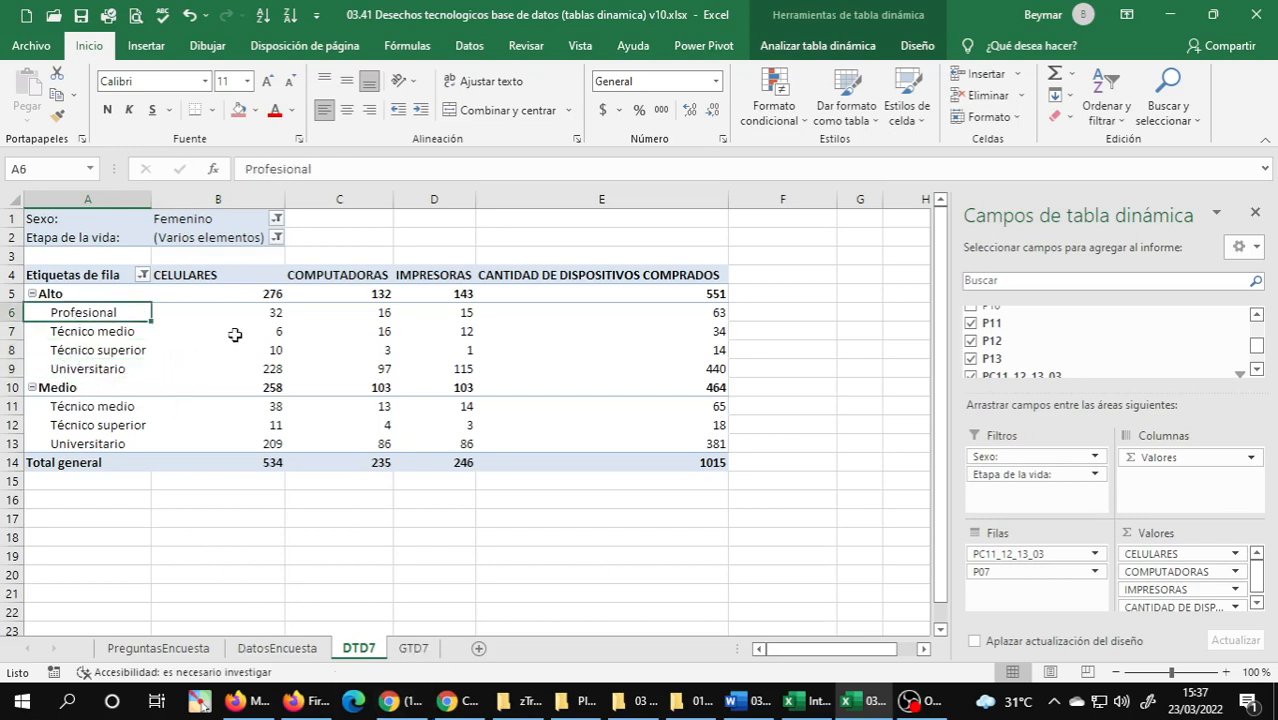
left_click(100, 335)
left_click(95, 350)
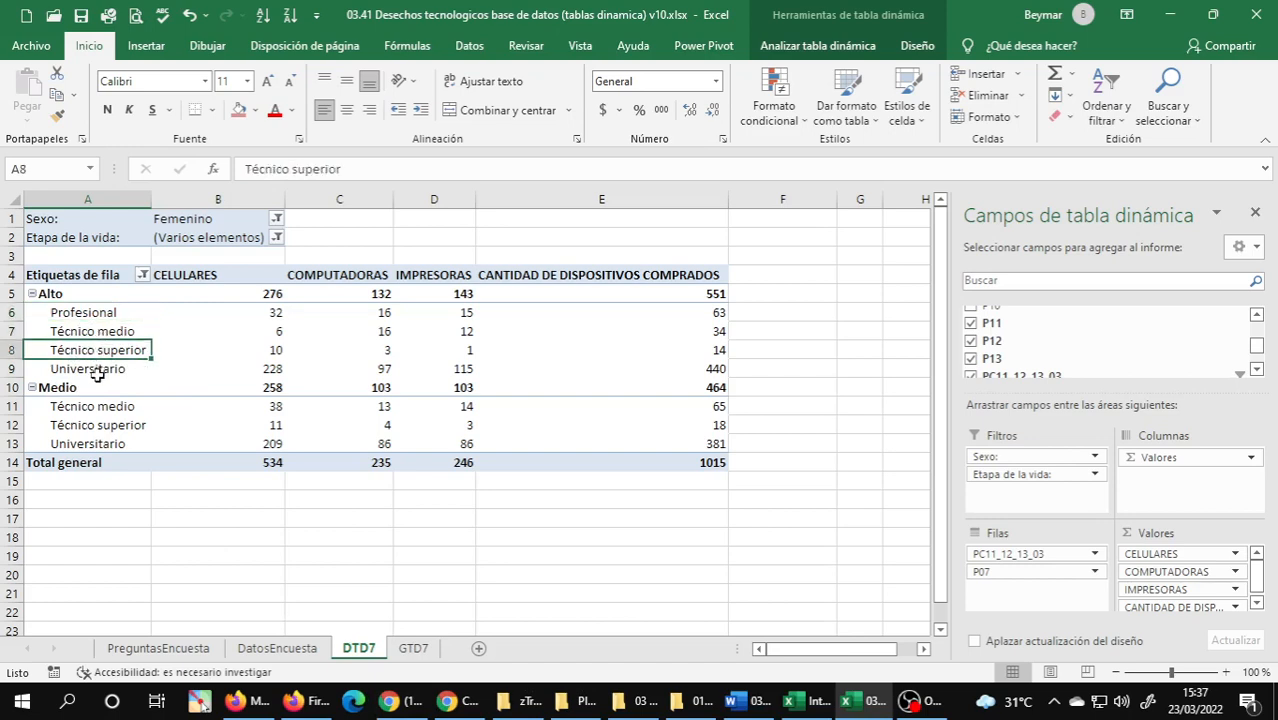
left_click(97, 371)
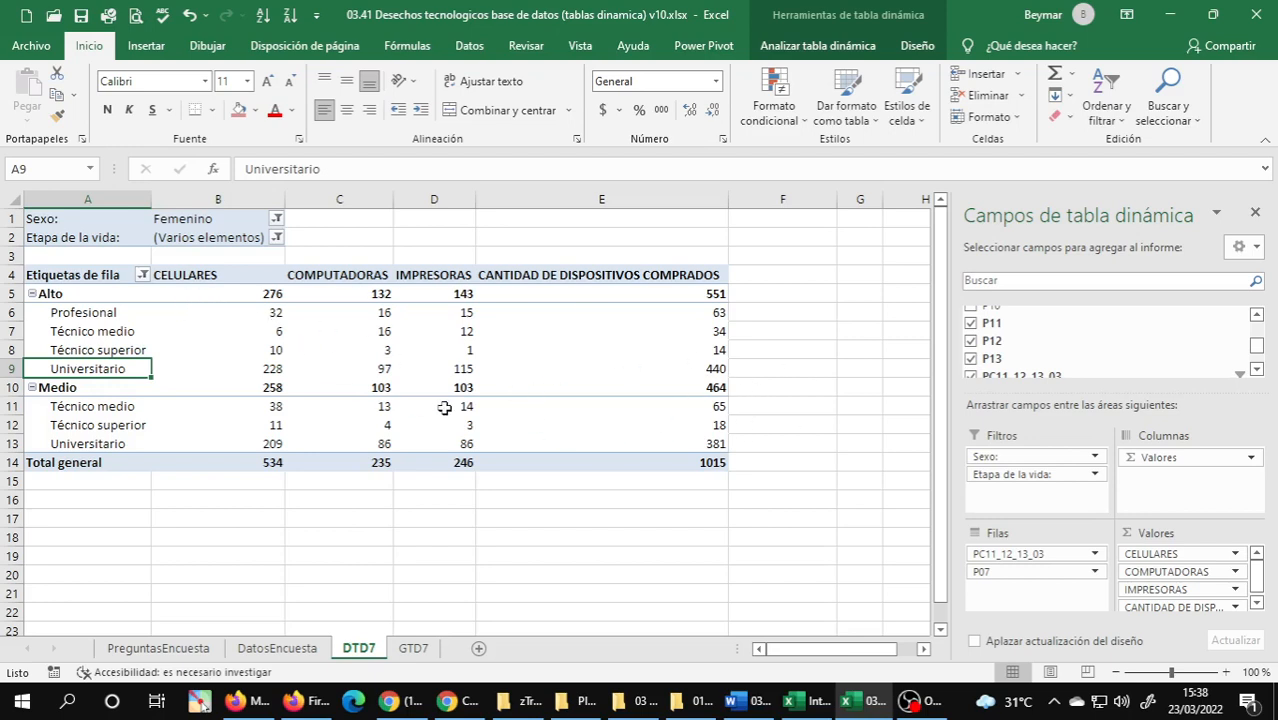
mouse_move(505, 416)
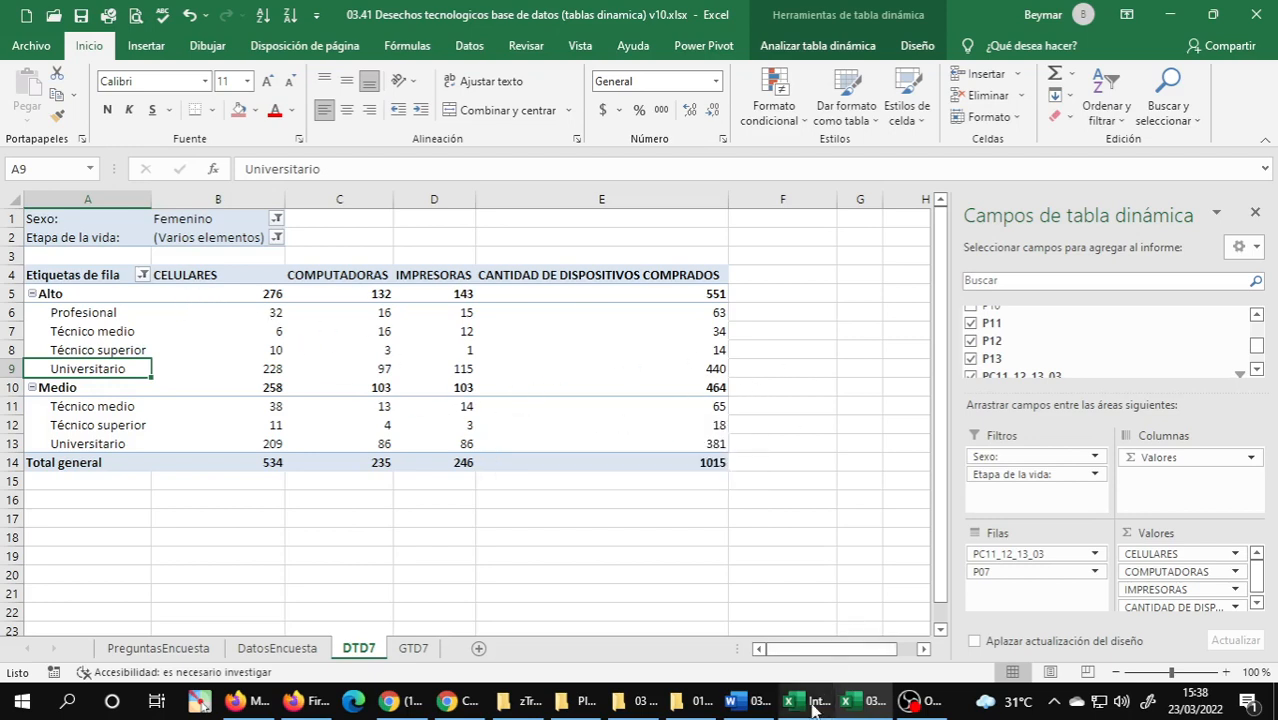
mouse_move(735, 705)
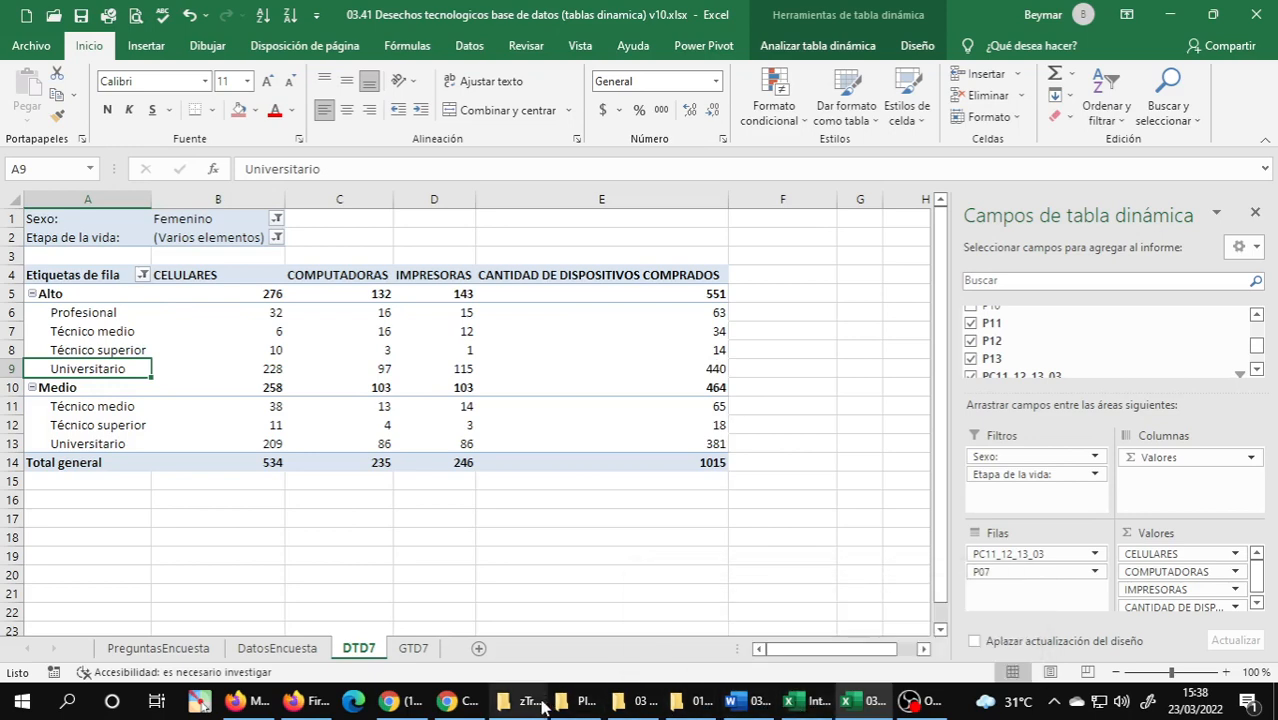
mouse_move(508, 706)
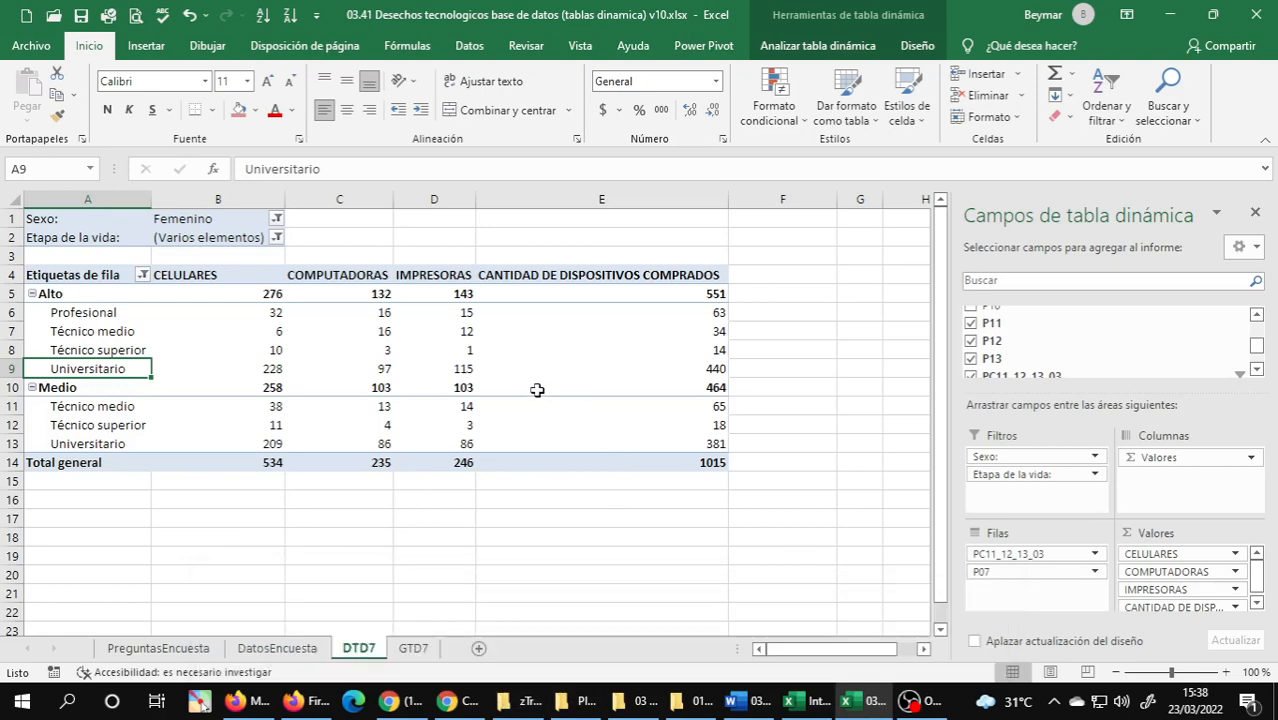
left_click(907, 709)
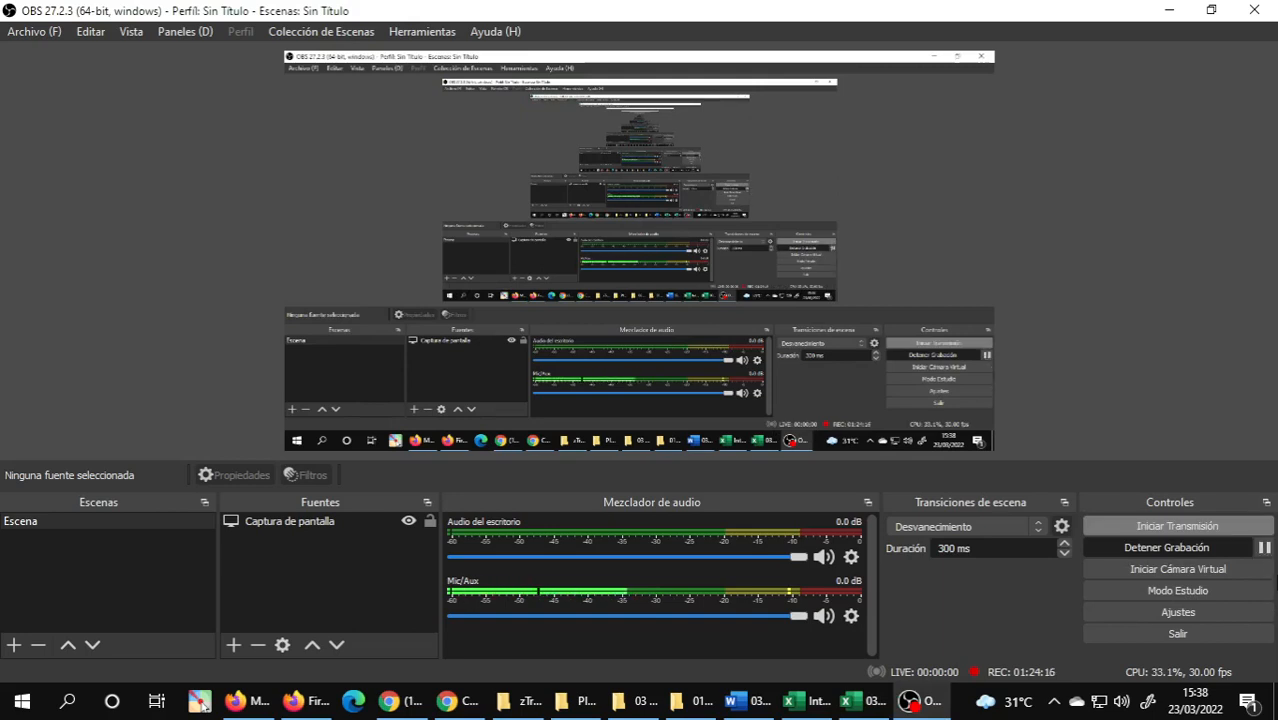
left_click(1264, 548)
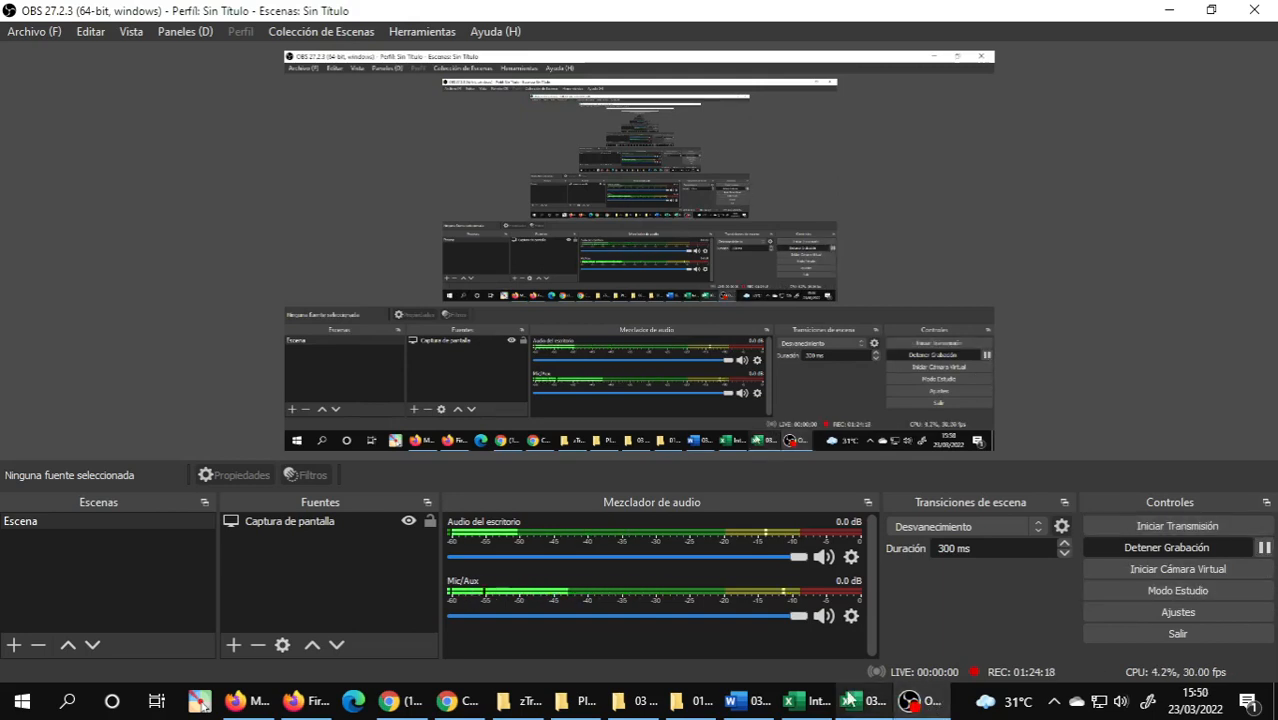
left_click(850, 701)
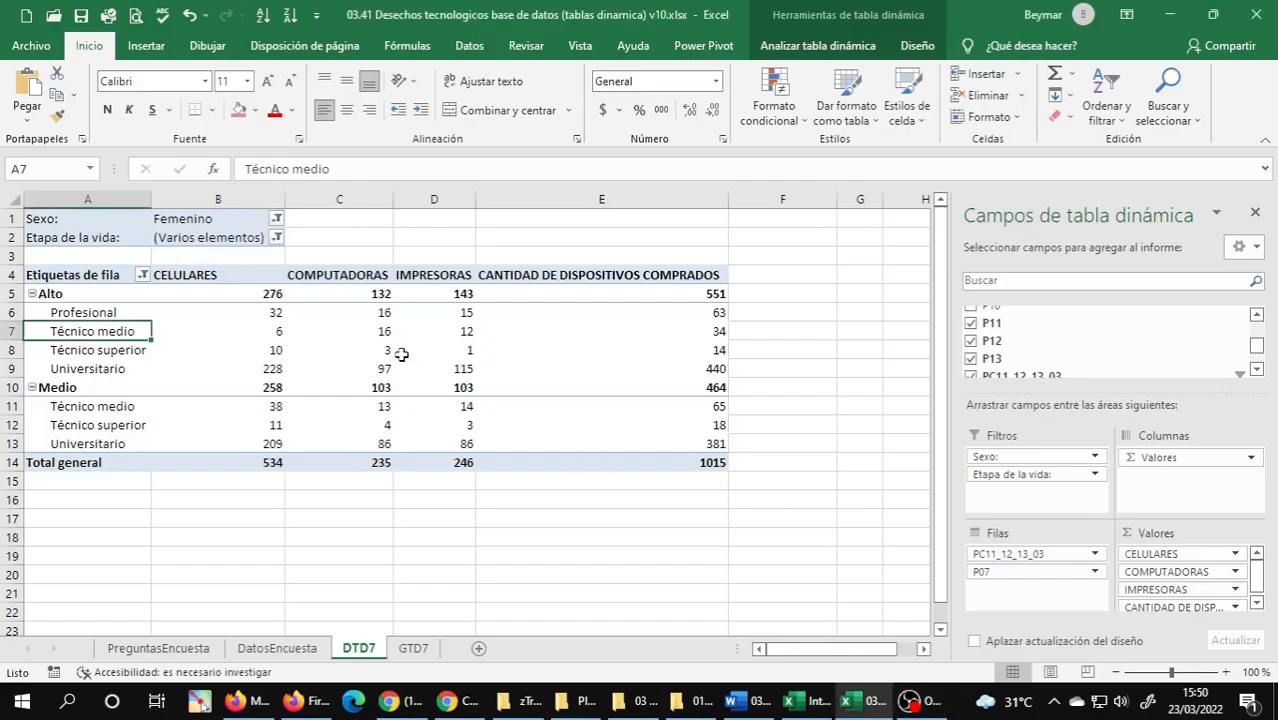
Inspect the formula and available source fields of the CANTIDAD DE DISPOSITIVOS calculated field, leaving its definition unmodified.
left_click(90, 313)
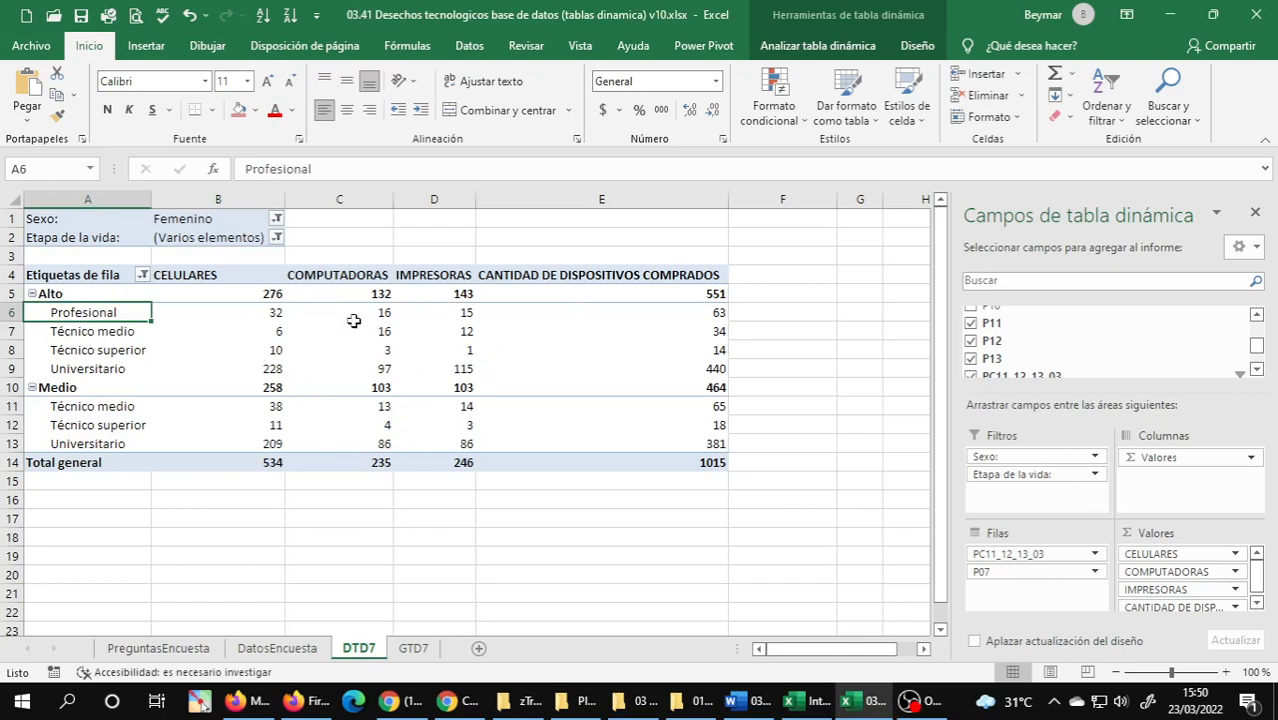
left_click(820, 46)
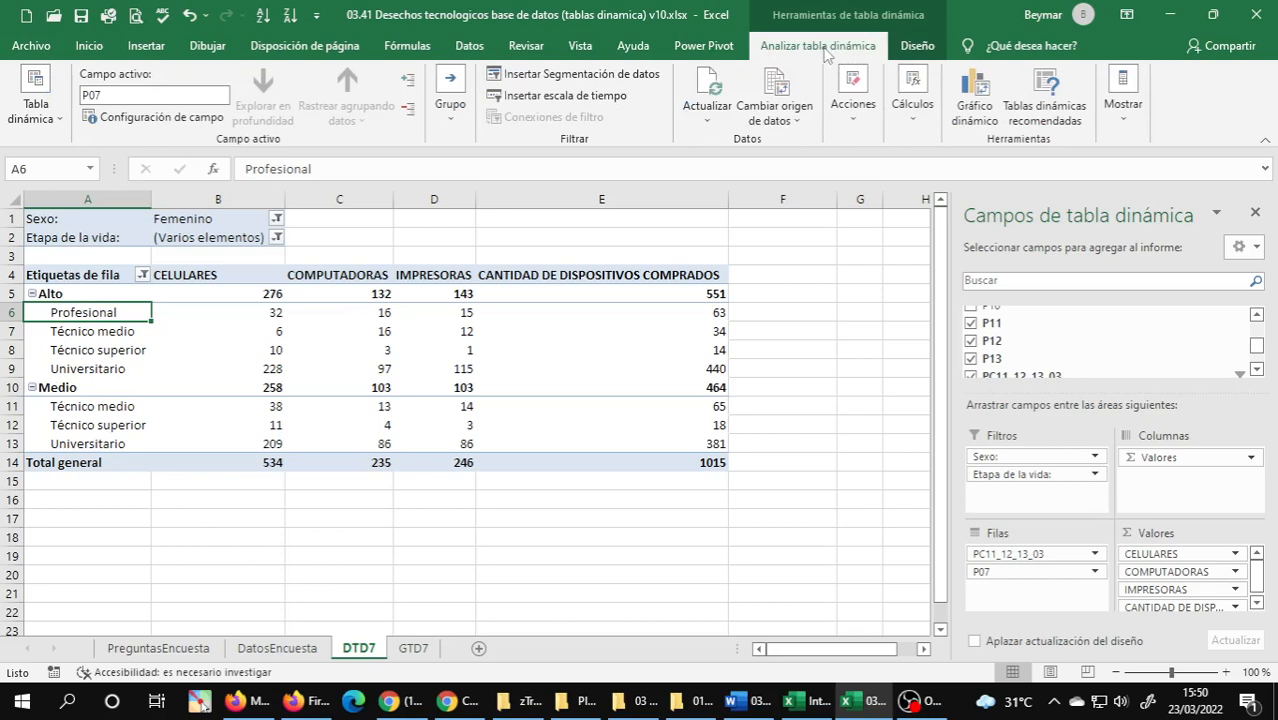
left_click(913, 105)
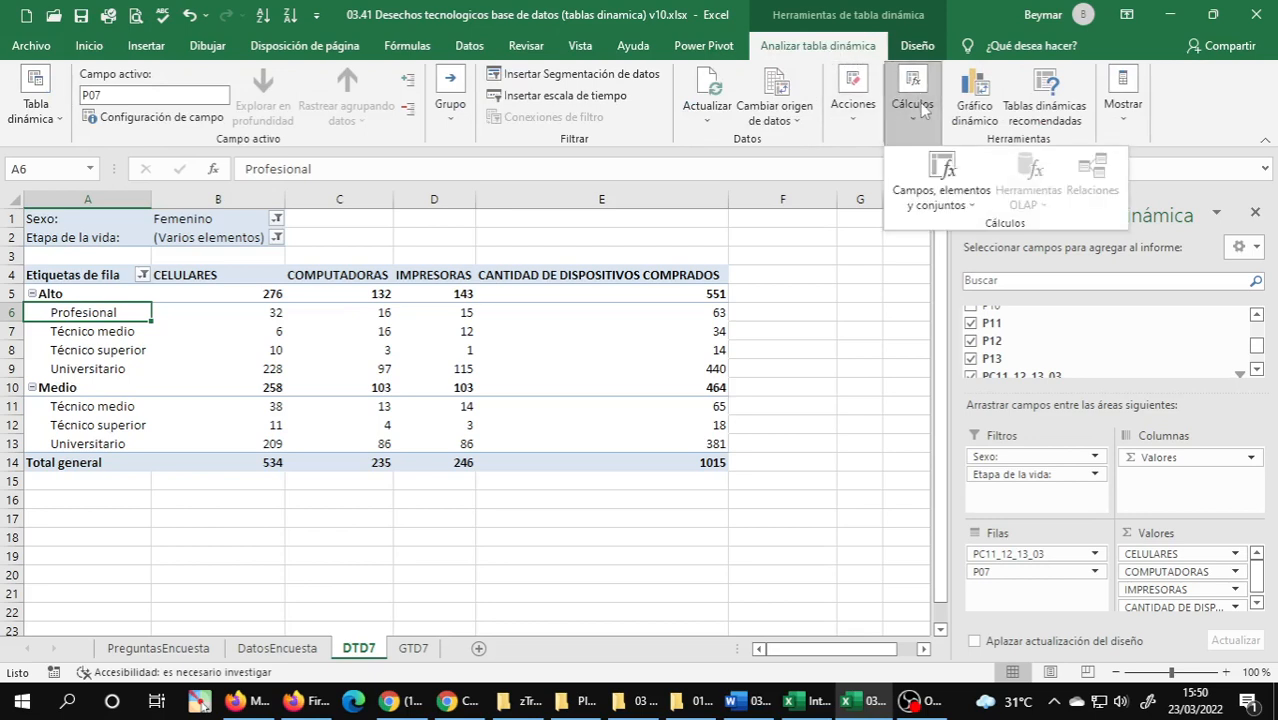
left_click(944, 178)
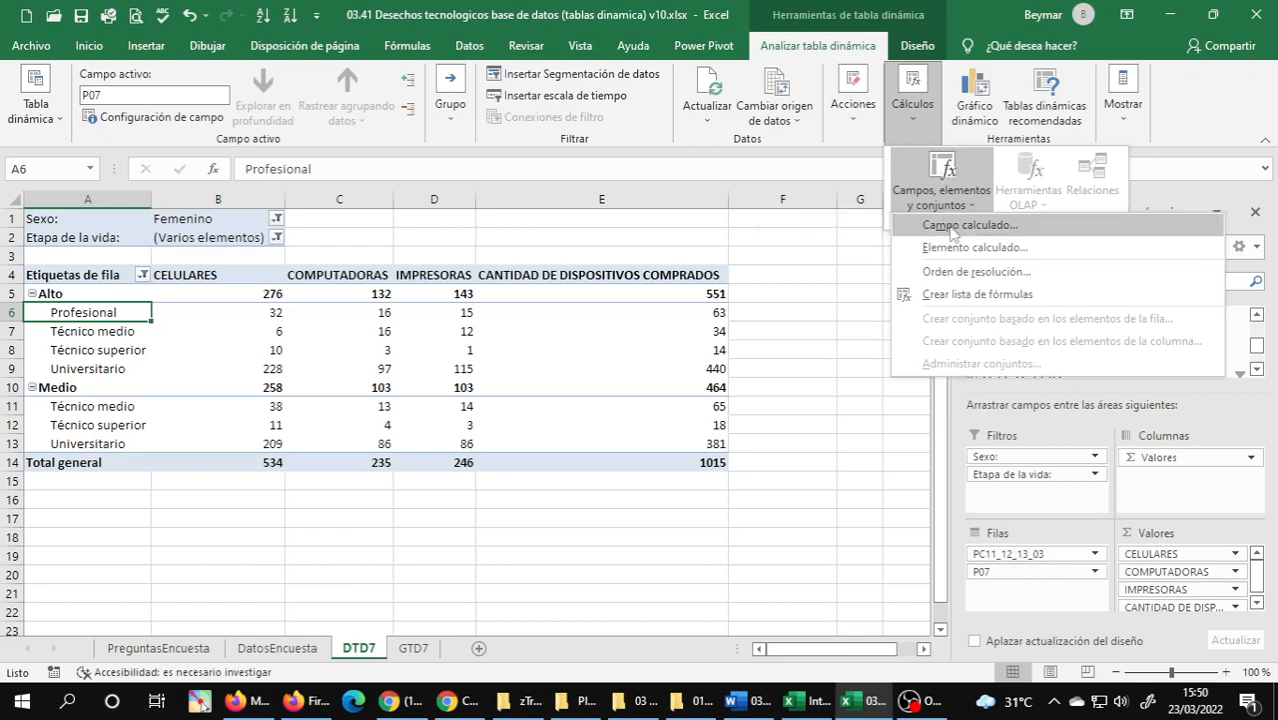
left_click(952, 229)
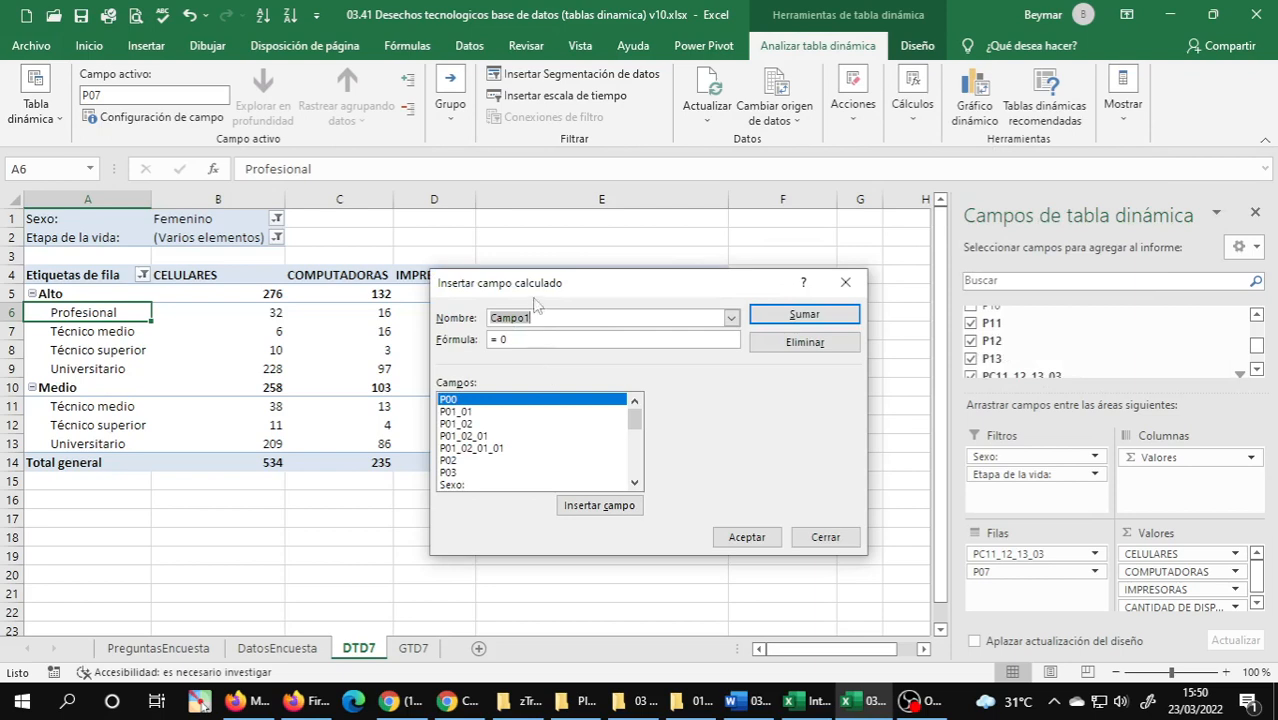
left_click_drag(541, 288, 859, 259)
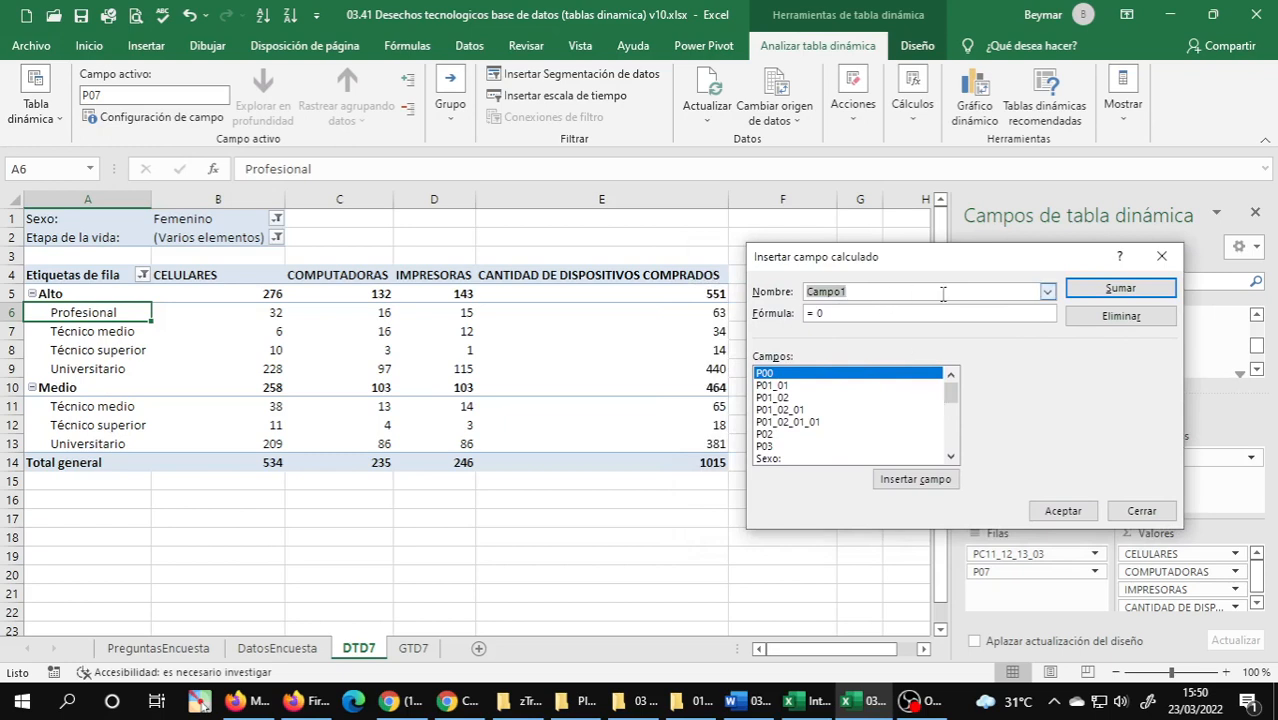
left_click(1047, 291)
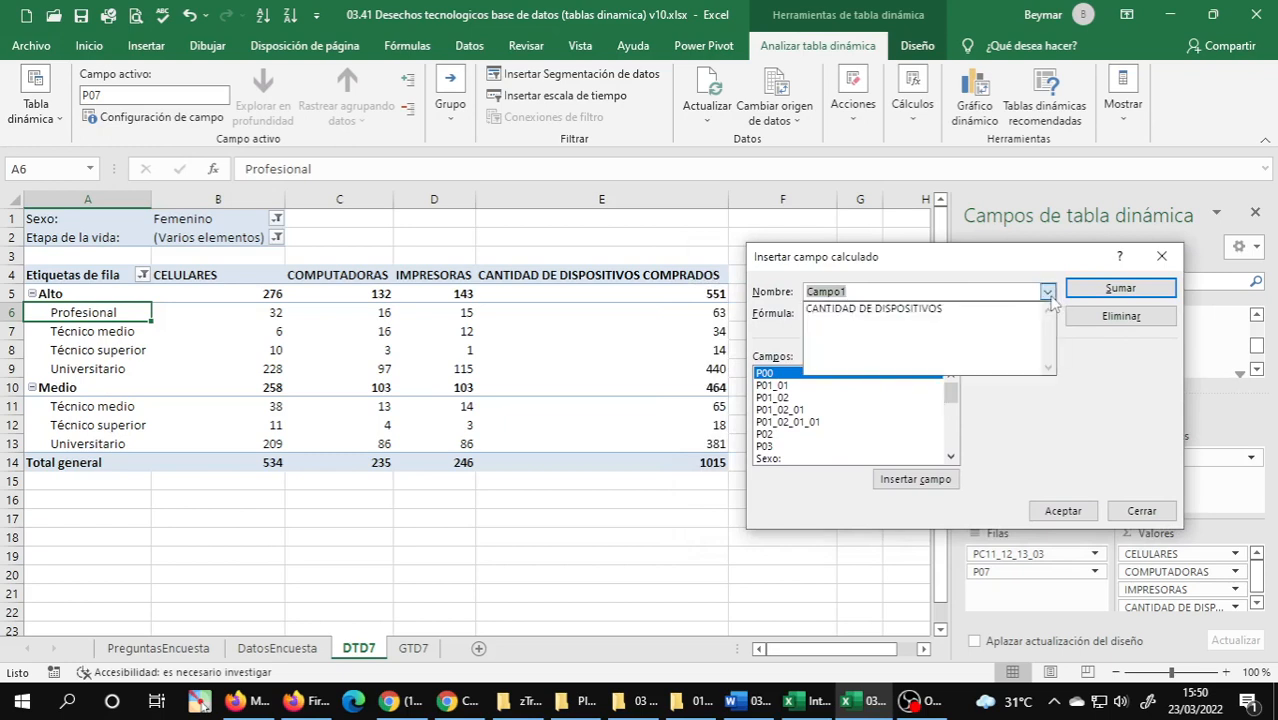
left_click(968, 308)
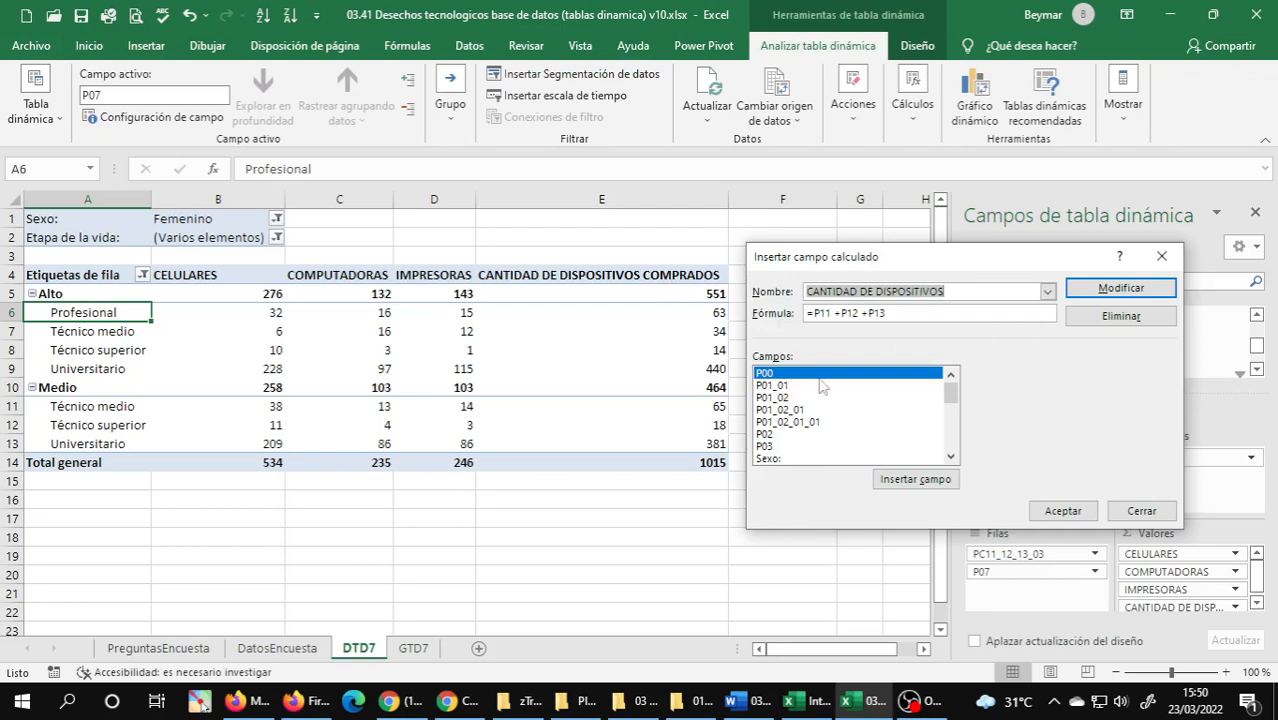
left_click_drag(955, 404, 950, 430)
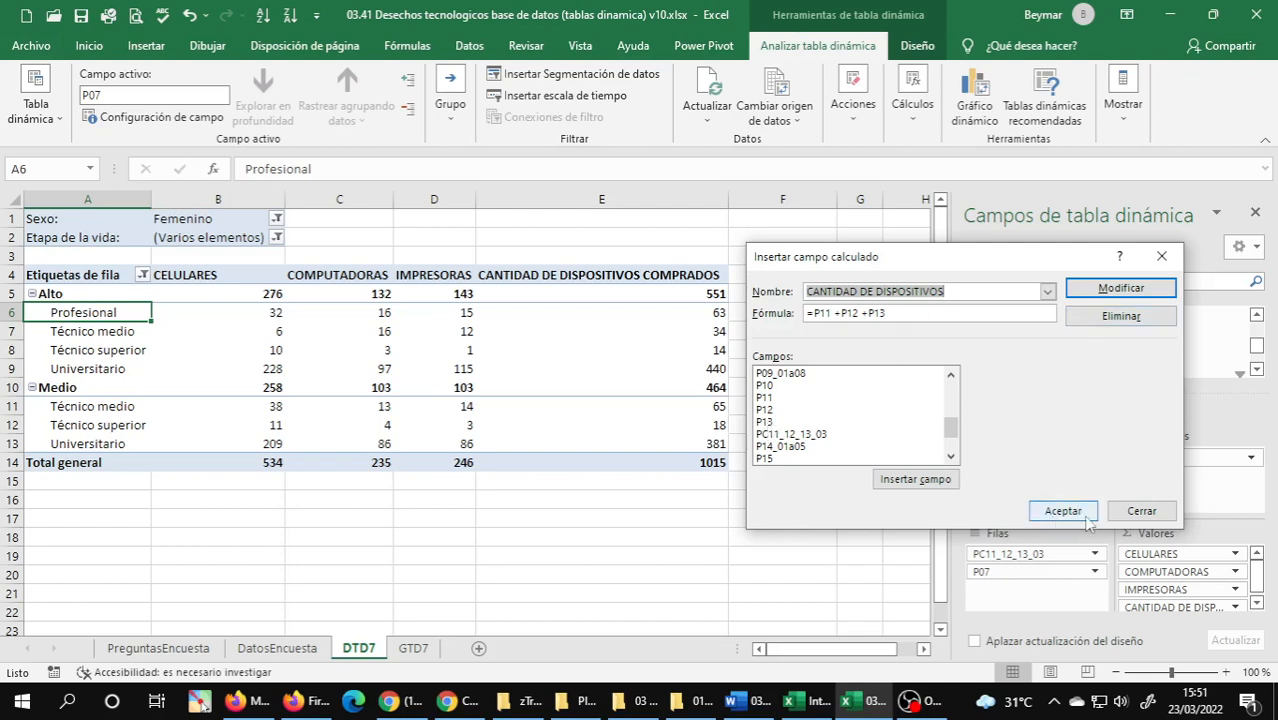
left_click(1141, 512)
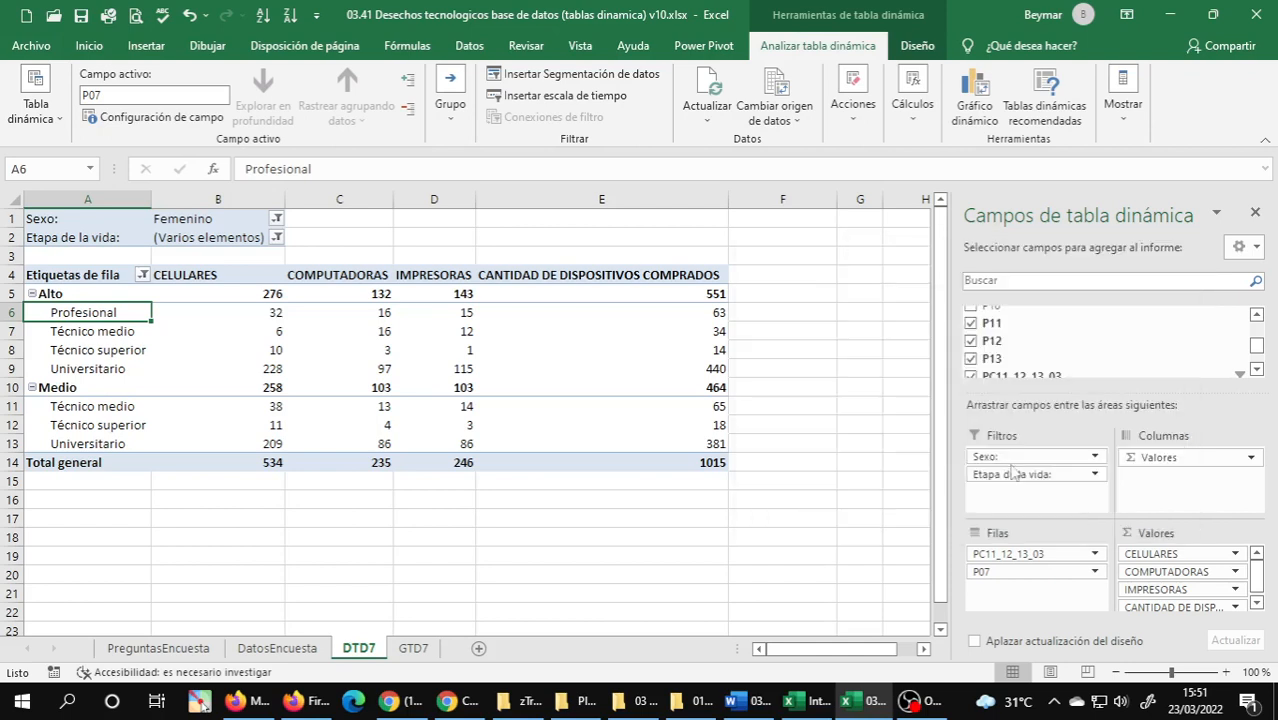
Examine the CANTIDAD DE DISPOSITIVOS COMPRADOS column and the academic-degree rows under Alto and Medio in the pivot table.
left_click(561, 283)
left_click(540, 314)
left_click(541, 380)
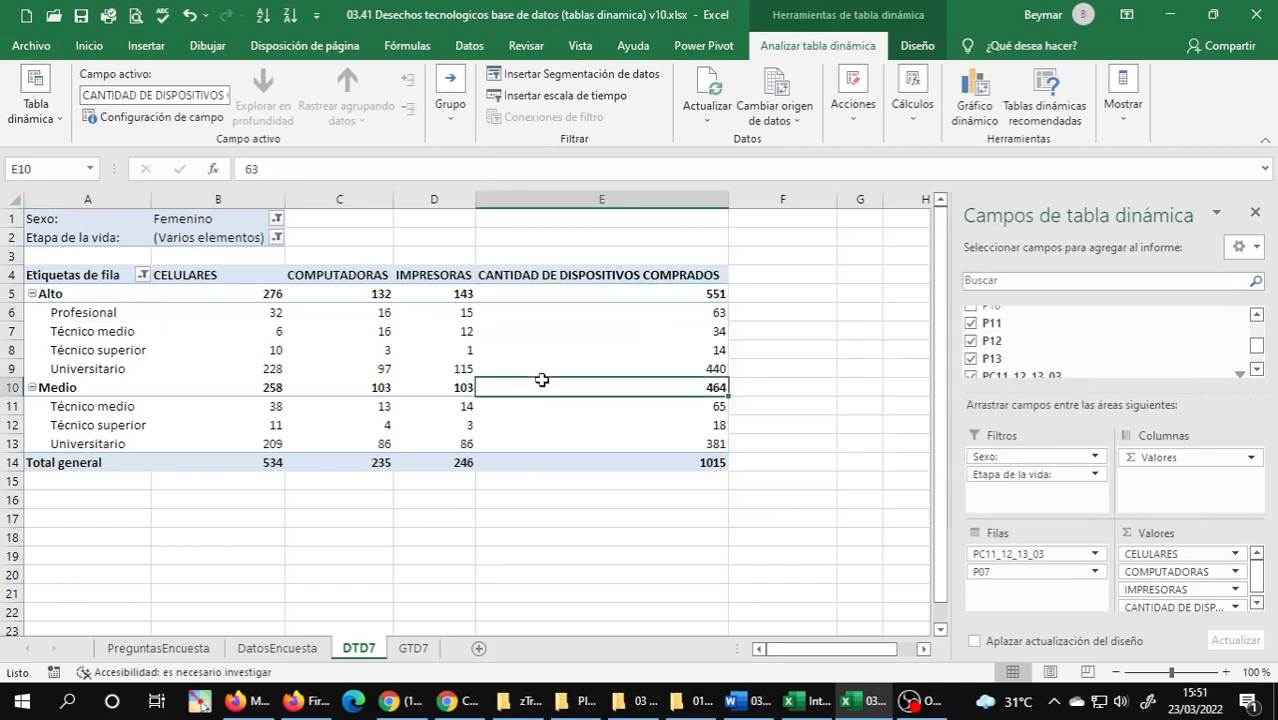
left_click(580, 440)
left_click(563, 457)
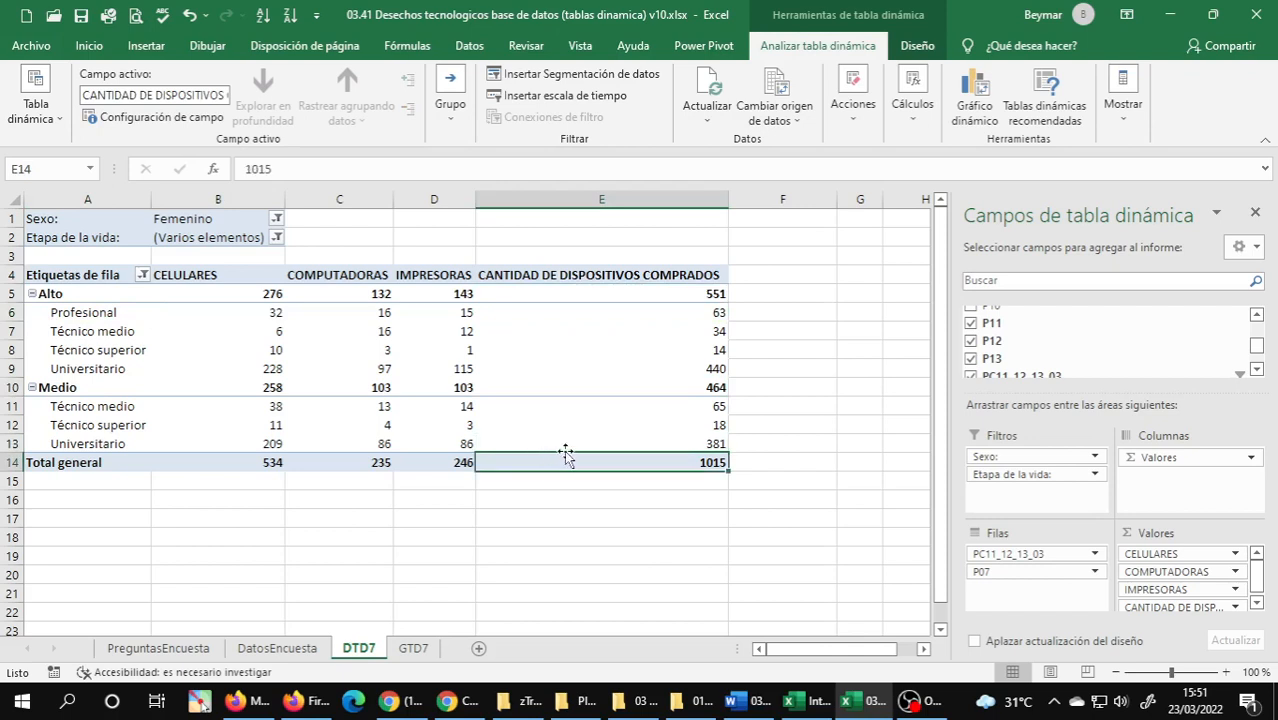
left_click(60, 313)
left_click(63, 334)
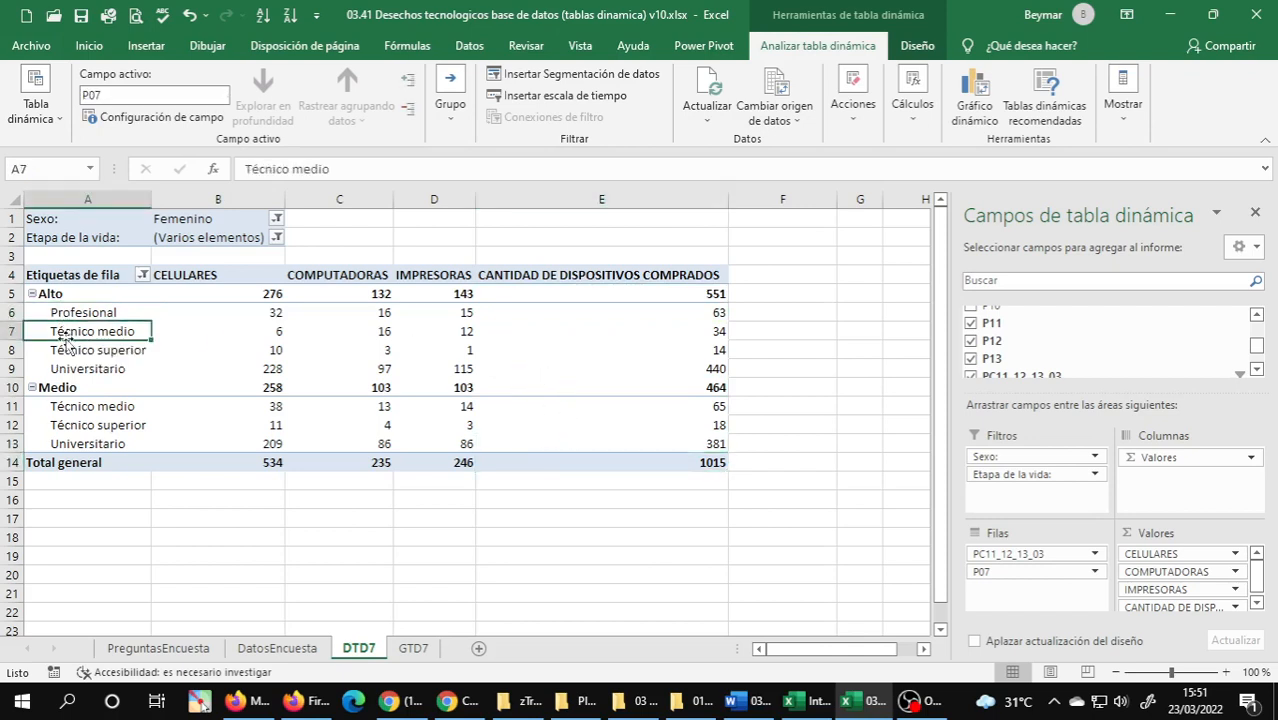
left_click(60, 350)
left_click(74, 369)
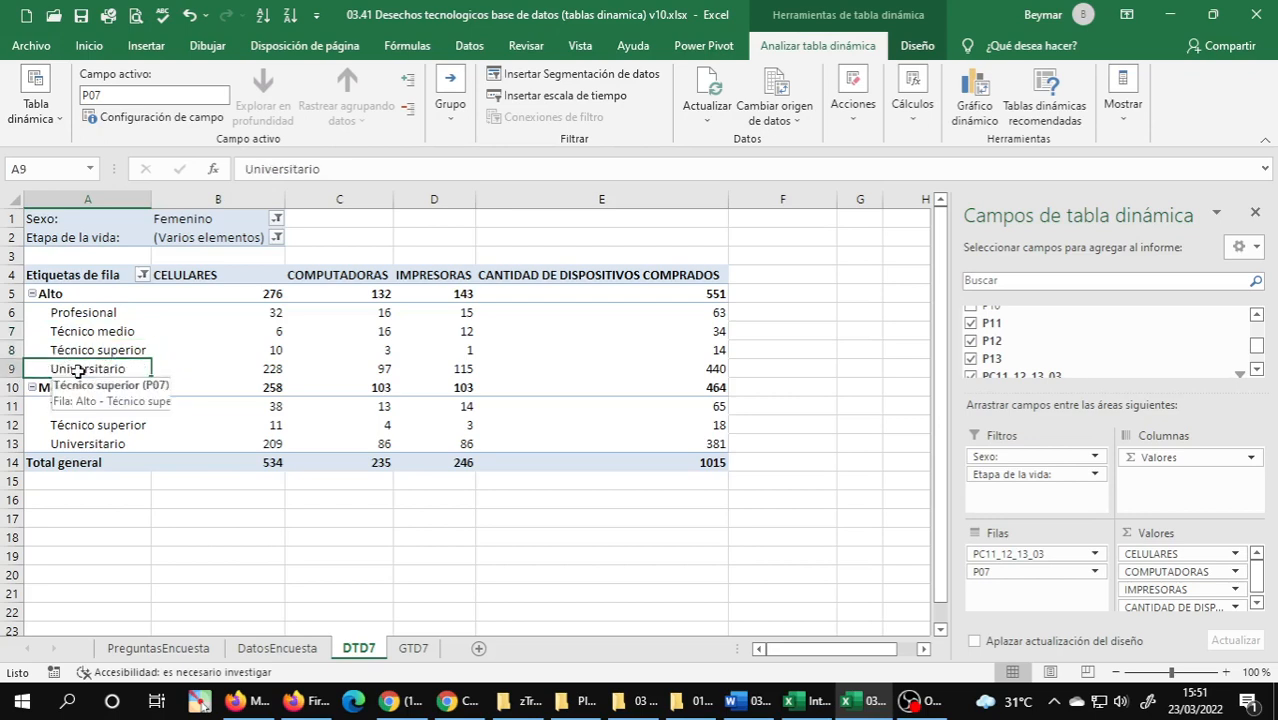
left_click(58, 408)
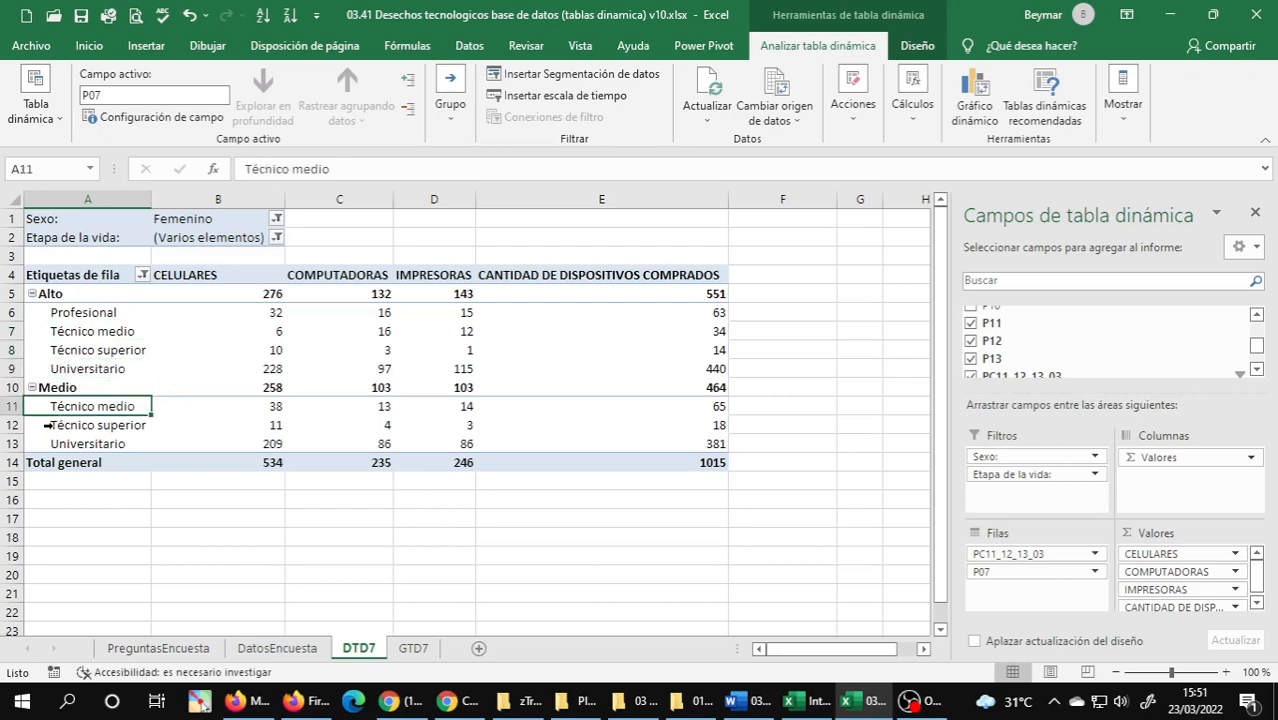
left_click(47, 425)
left_click(165, 368)
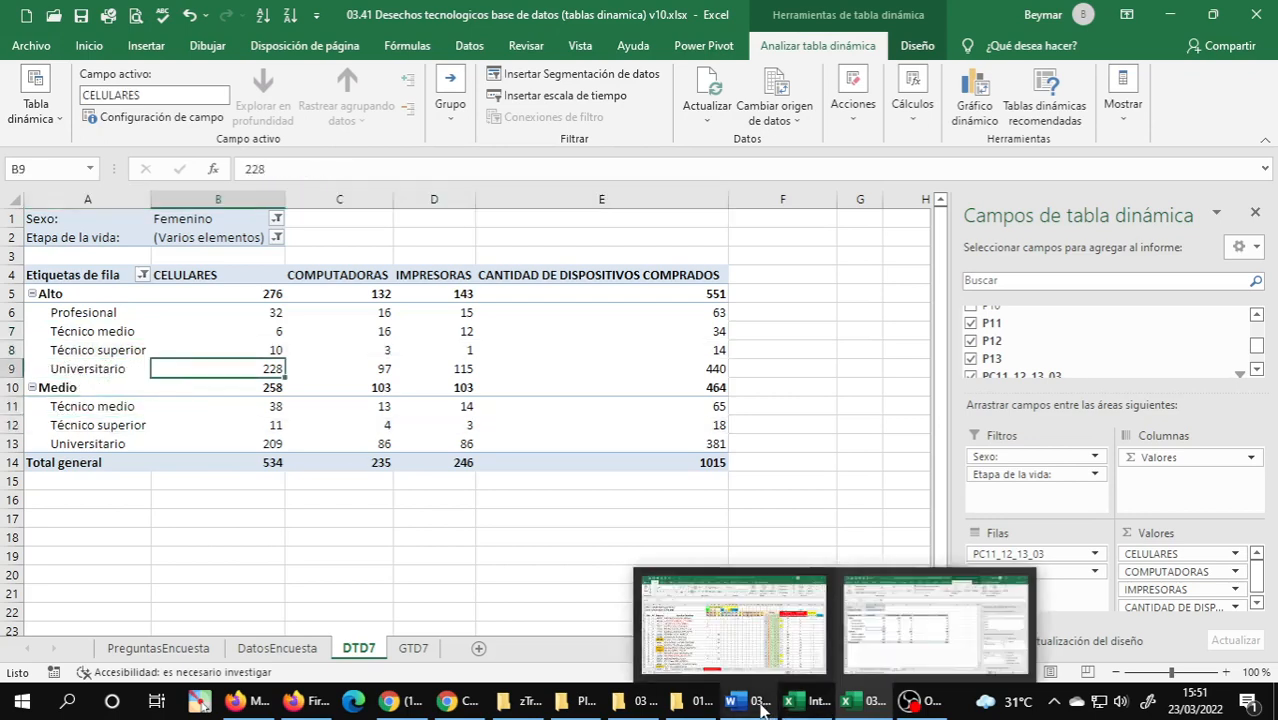
Switch to the Unidad 3 Word document and review the calculated-field exercises and the virtual-platform survey analysis activity.
left_click(760, 708)
scroll(538, 386, "up", 1)
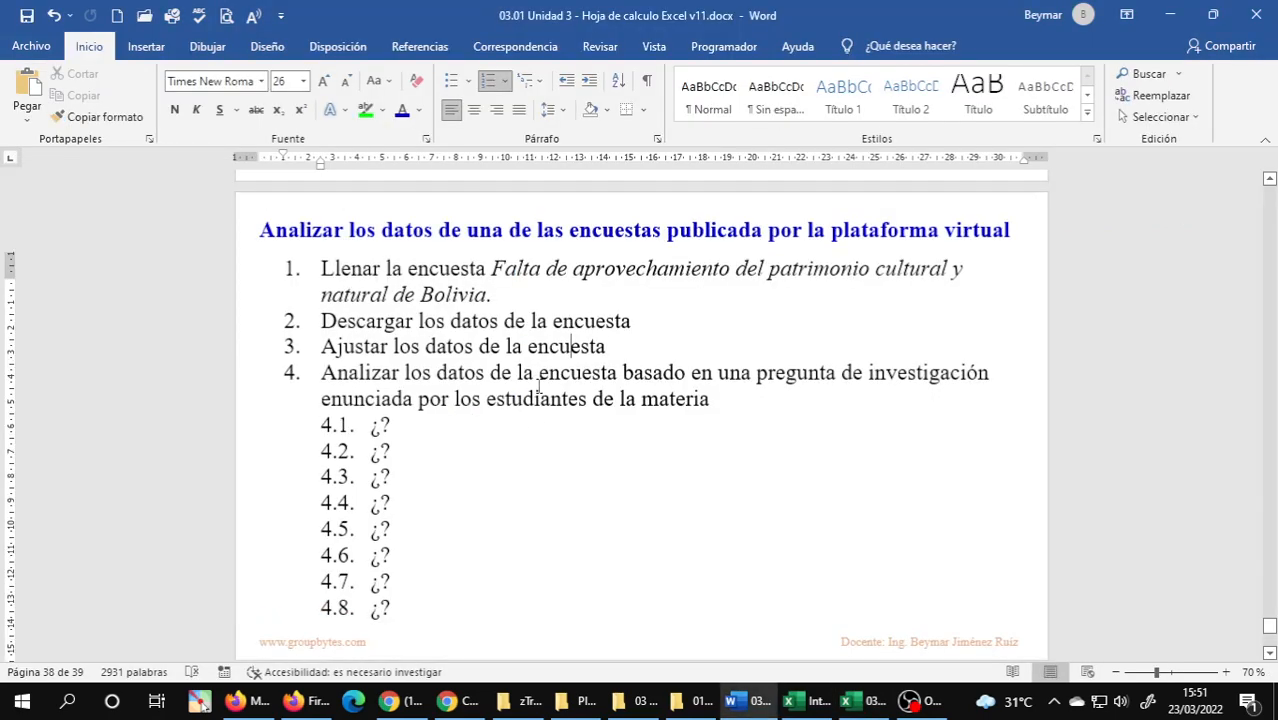
scroll(538, 386, "up", 10)
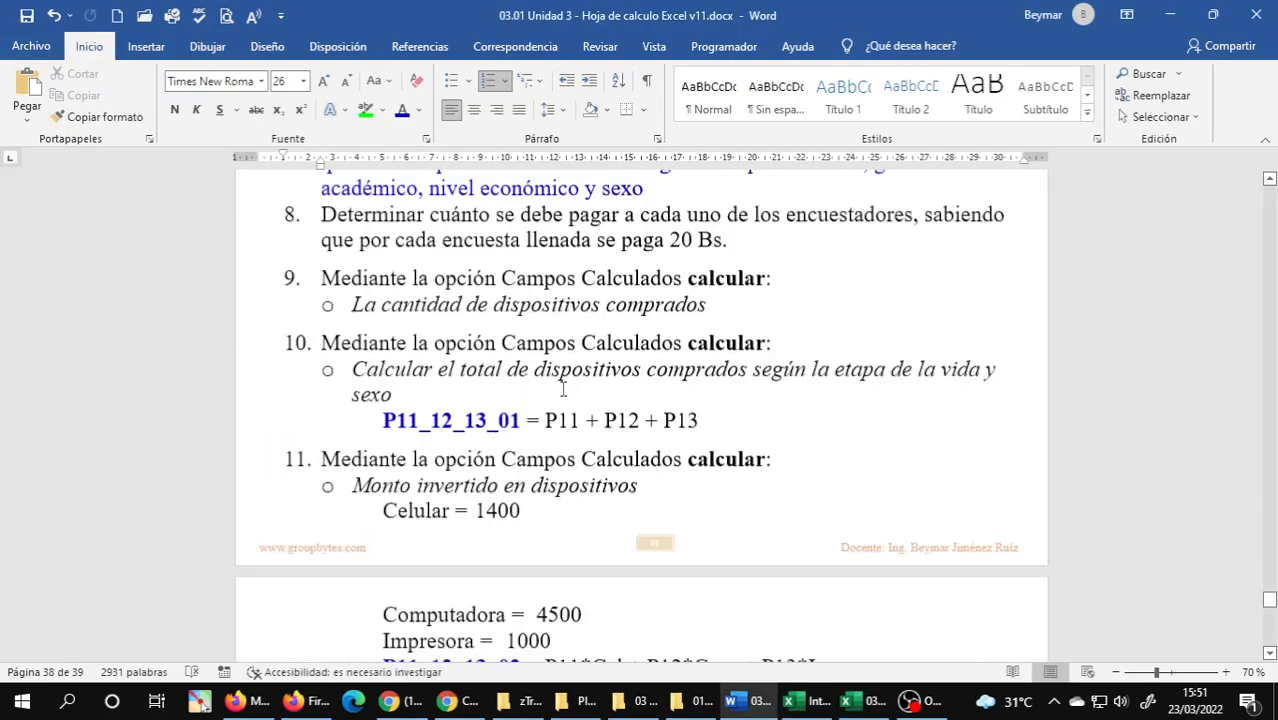
scroll(561, 397, "down", 5)
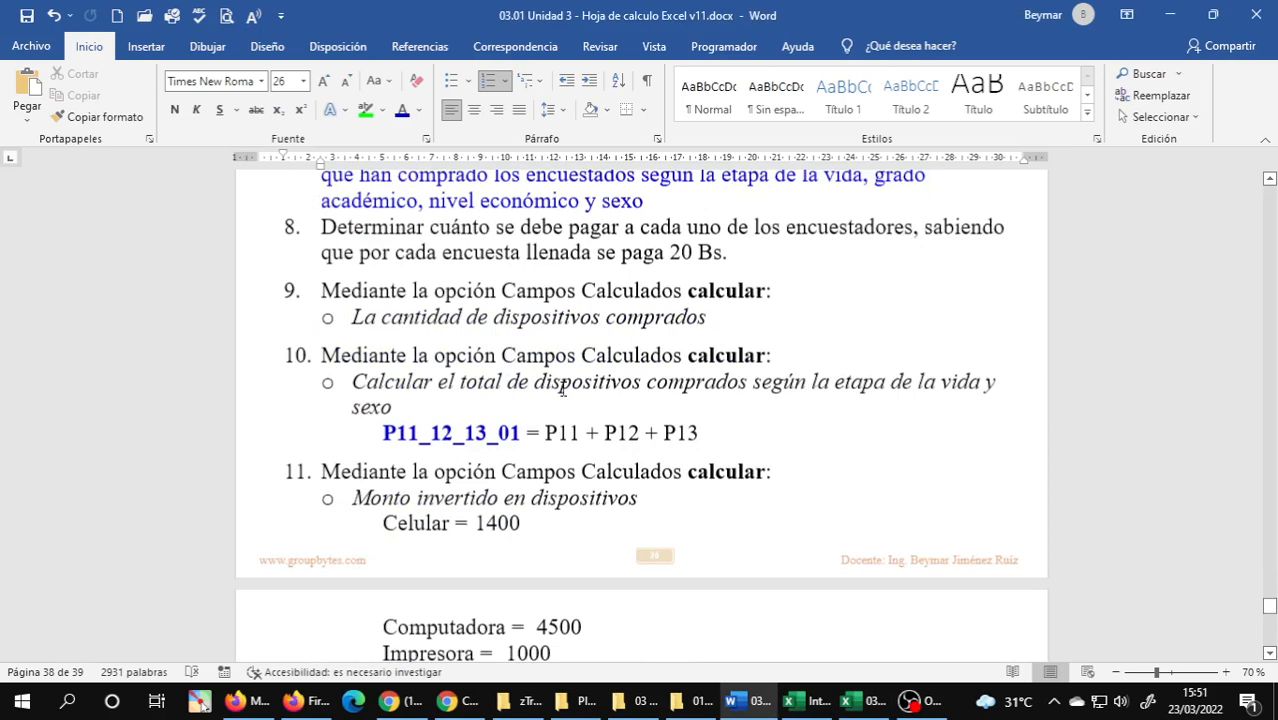
scroll(563, 389, "down", 10)
scroll(563, 389, "down", 5)
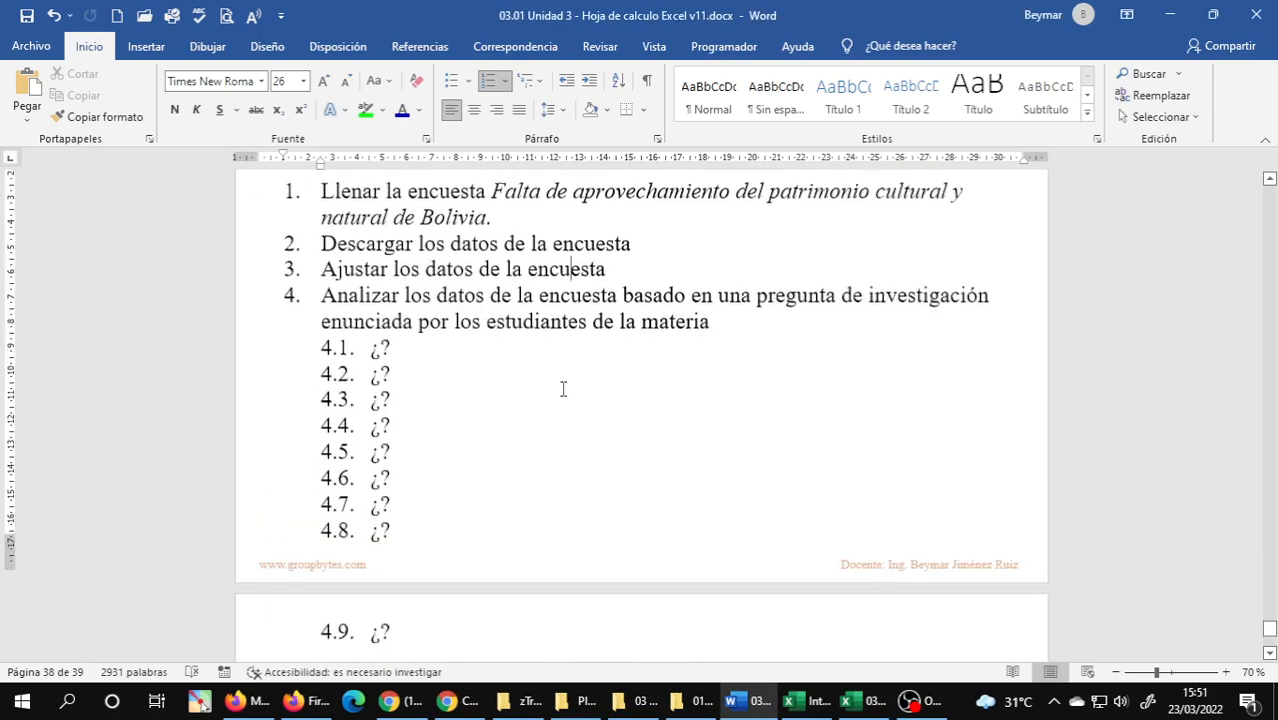
scroll(563, 389, "up", 1)
scroll(563, 389, "down", 1)
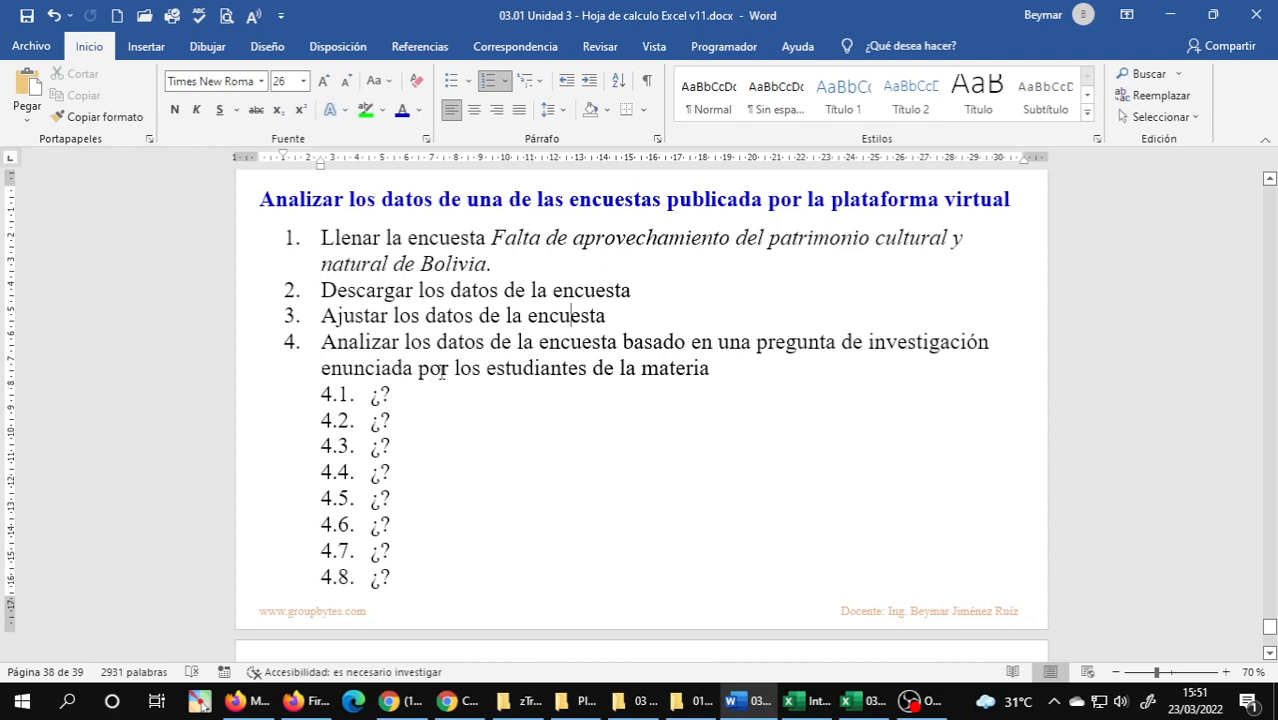
left_click(734, 371)
triple_click(370, 240)
left_click(412, 276)
Switch to the Chrome course page and open the Contenido de Google Formulario resource in a new window.
left_click(462, 703)
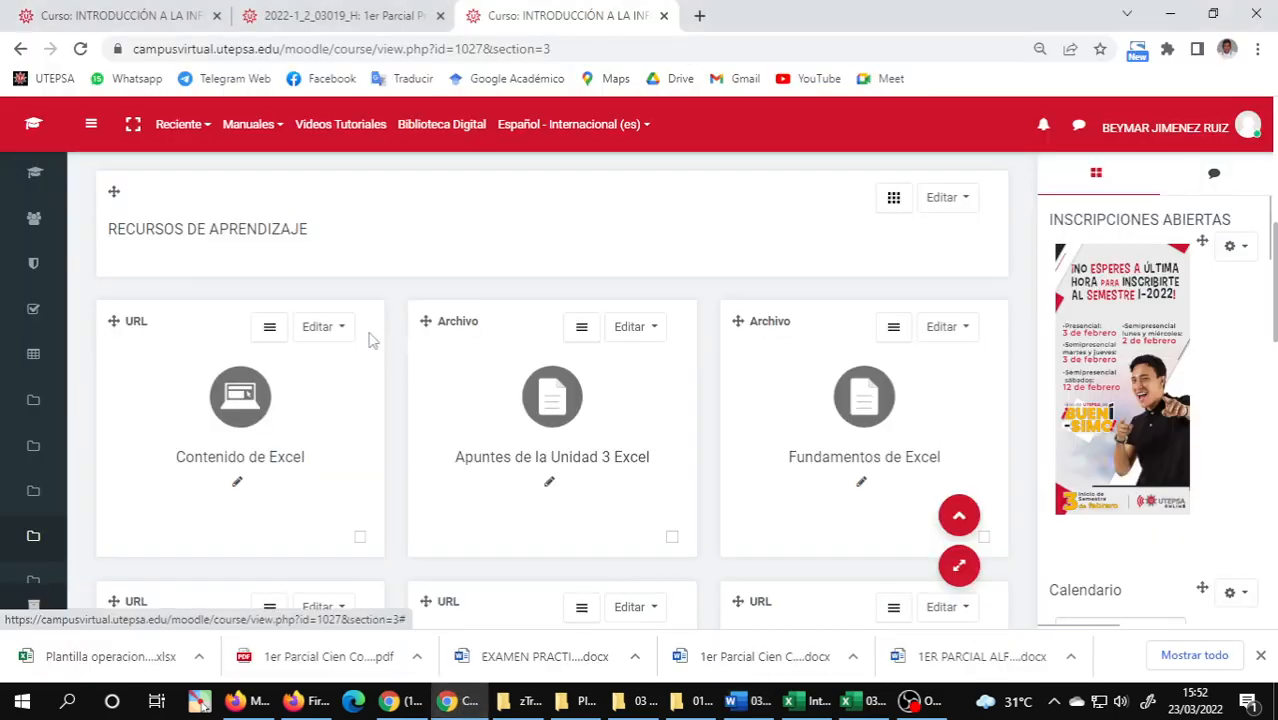
scroll(369, 341, "up", 5)
scroll(369, 341, "down", 5)
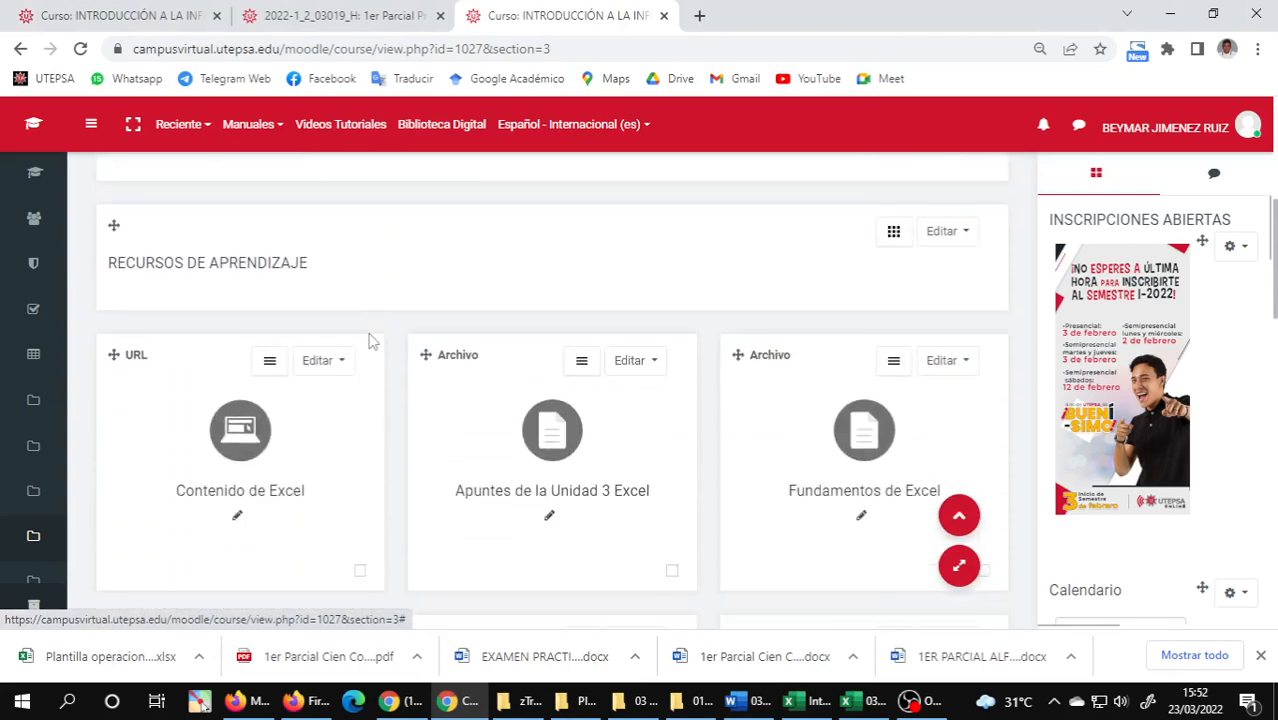
scroll(369, 341, "up", 1)
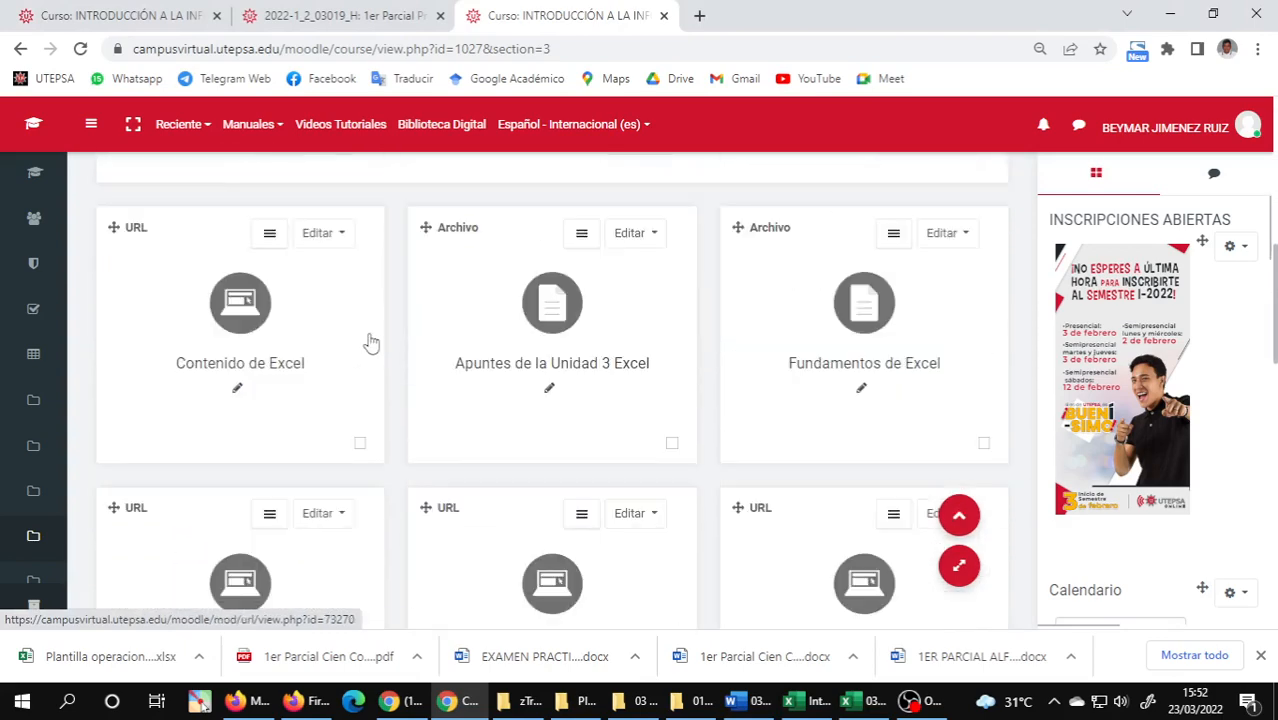
scroll(369, 341, "down", 1)
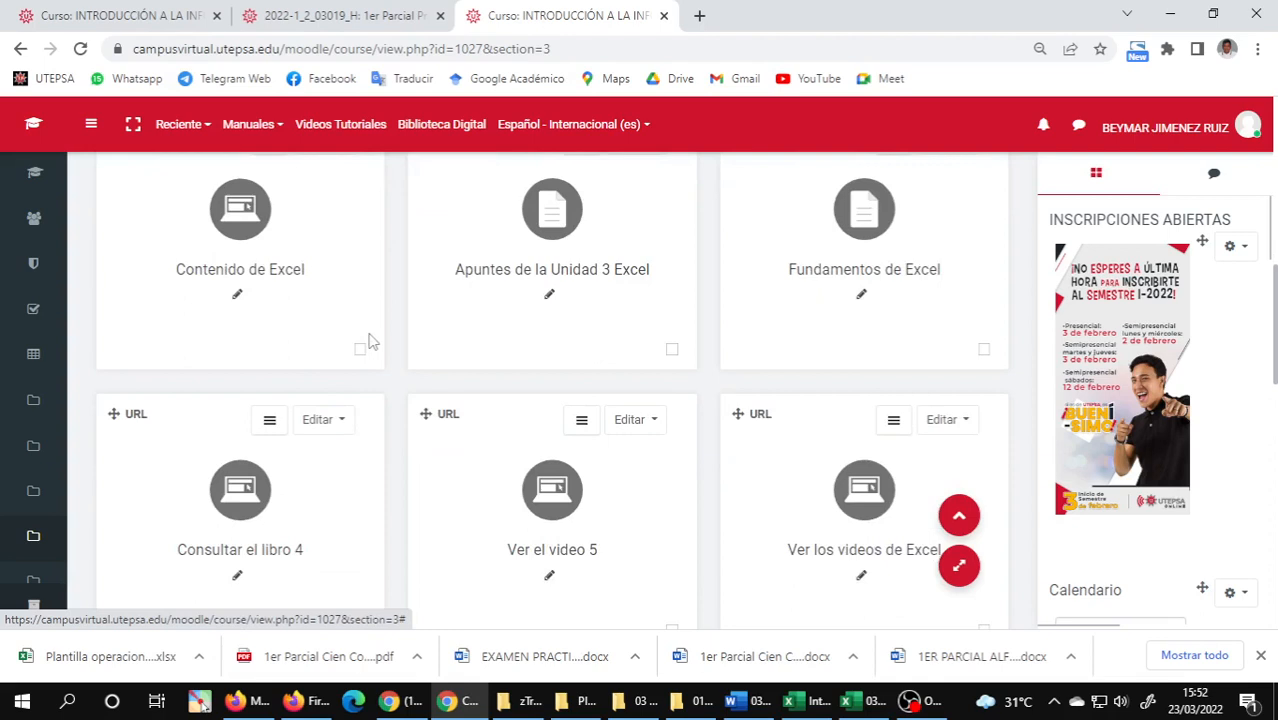
scroll(531, 338, "down", 1)
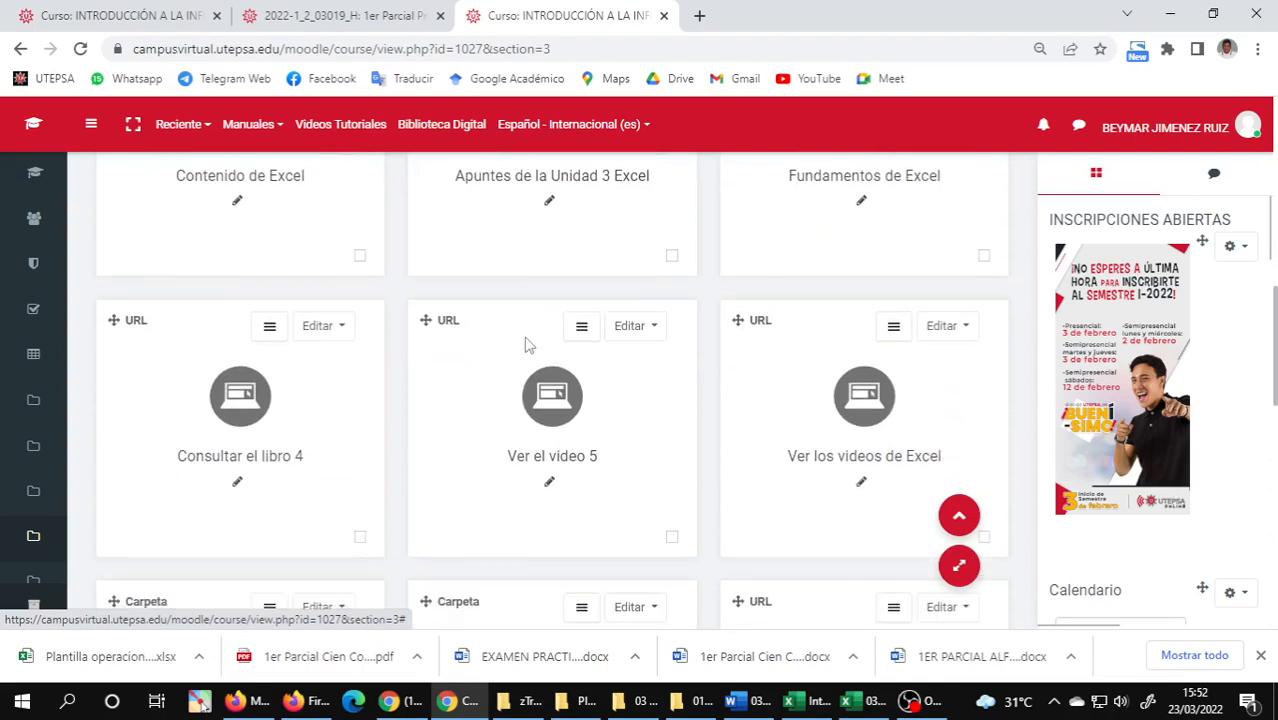
scroll(524, 346, "down", 2)
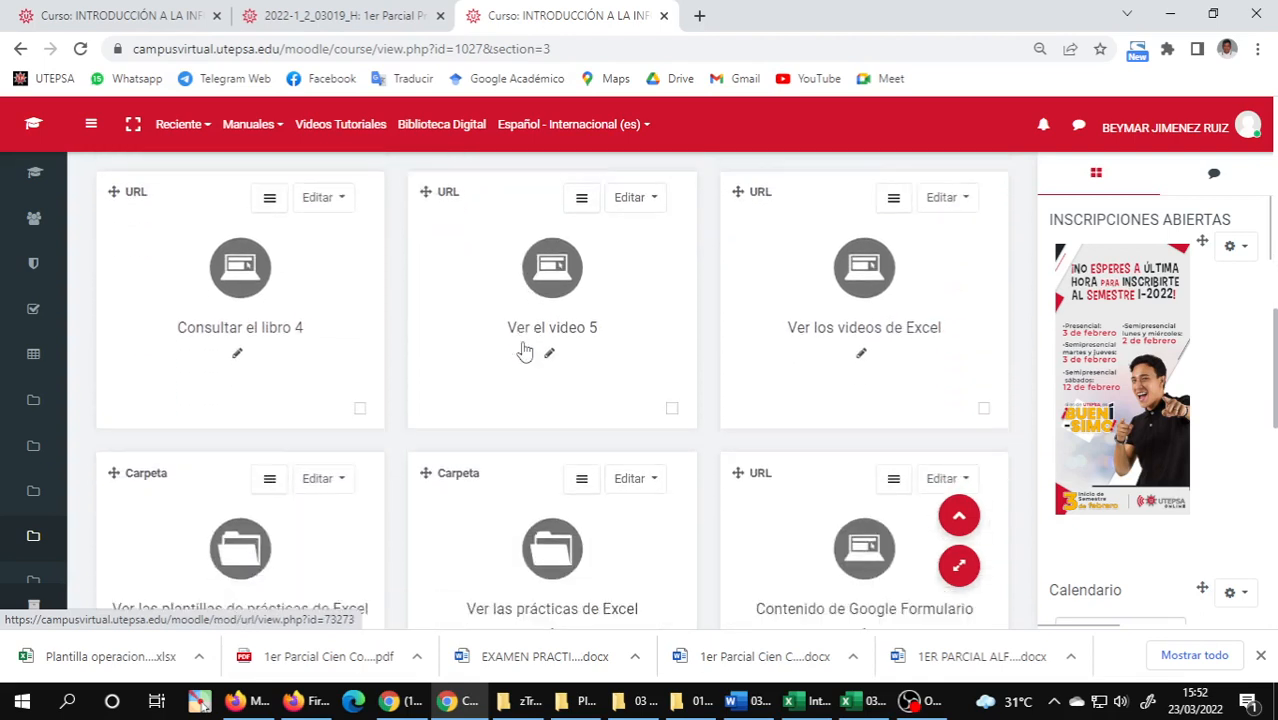
scroll(524, 346, "down", 2)
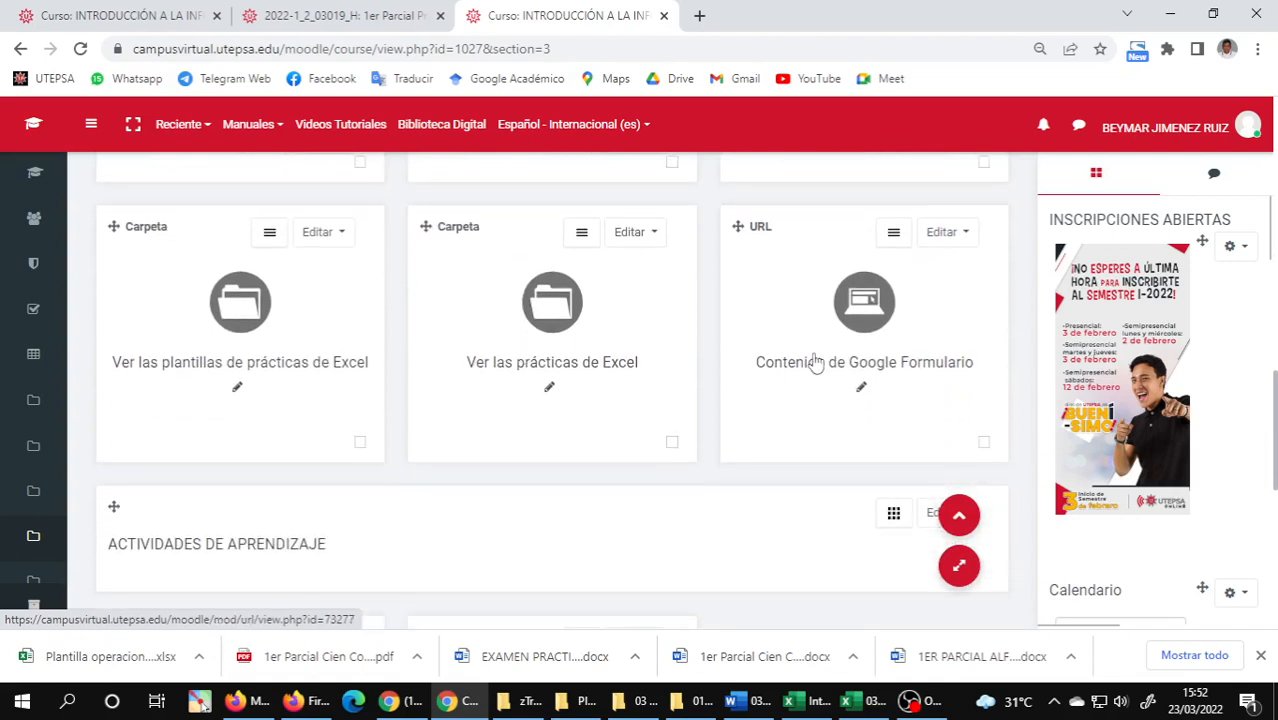
right_click(863, 306)
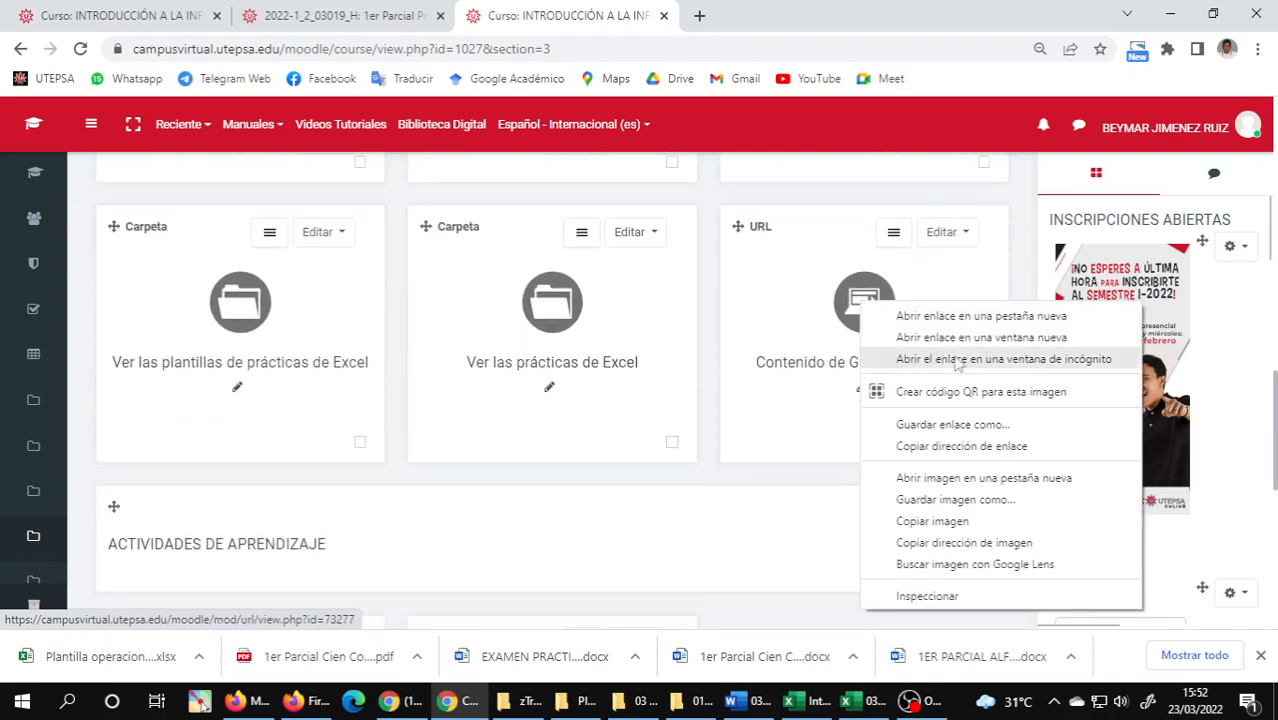
left_click(981, 338)
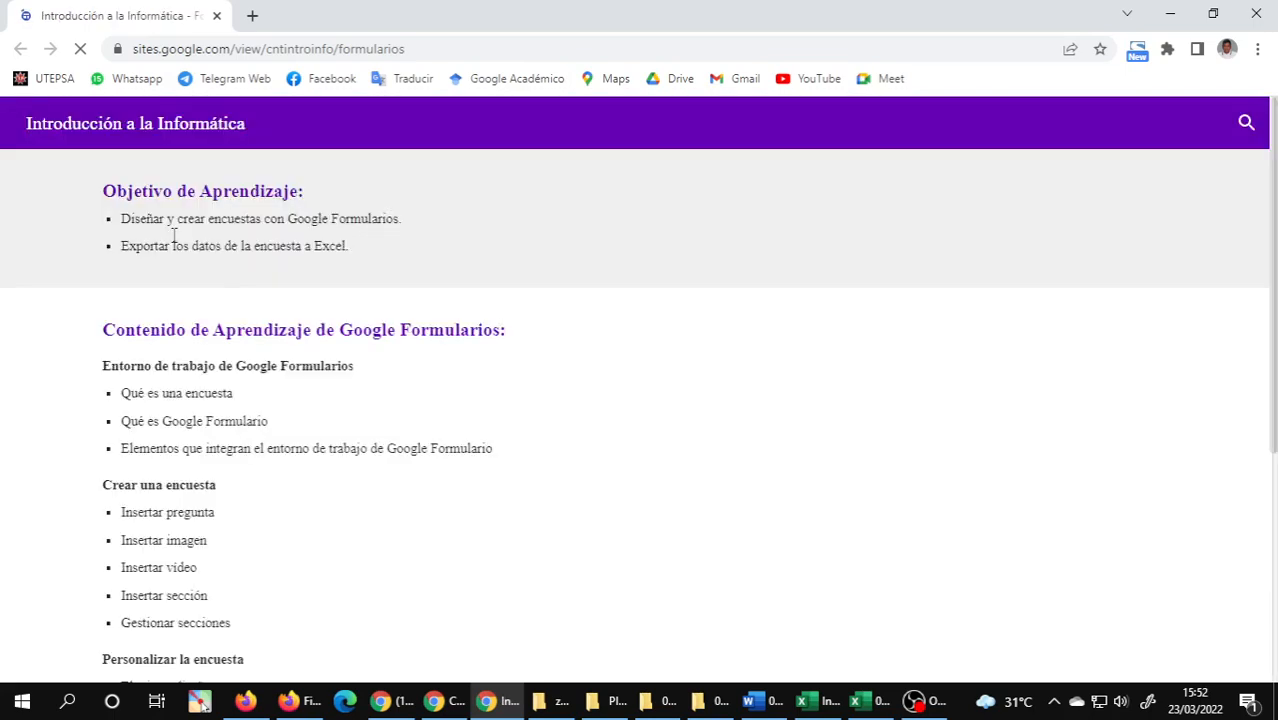
Open survey 10, Falta de aprovechamiento del patrimonio cultural y natural, from the learning activities in a new tab and show it.
scroll(174, 243, "down", 1)
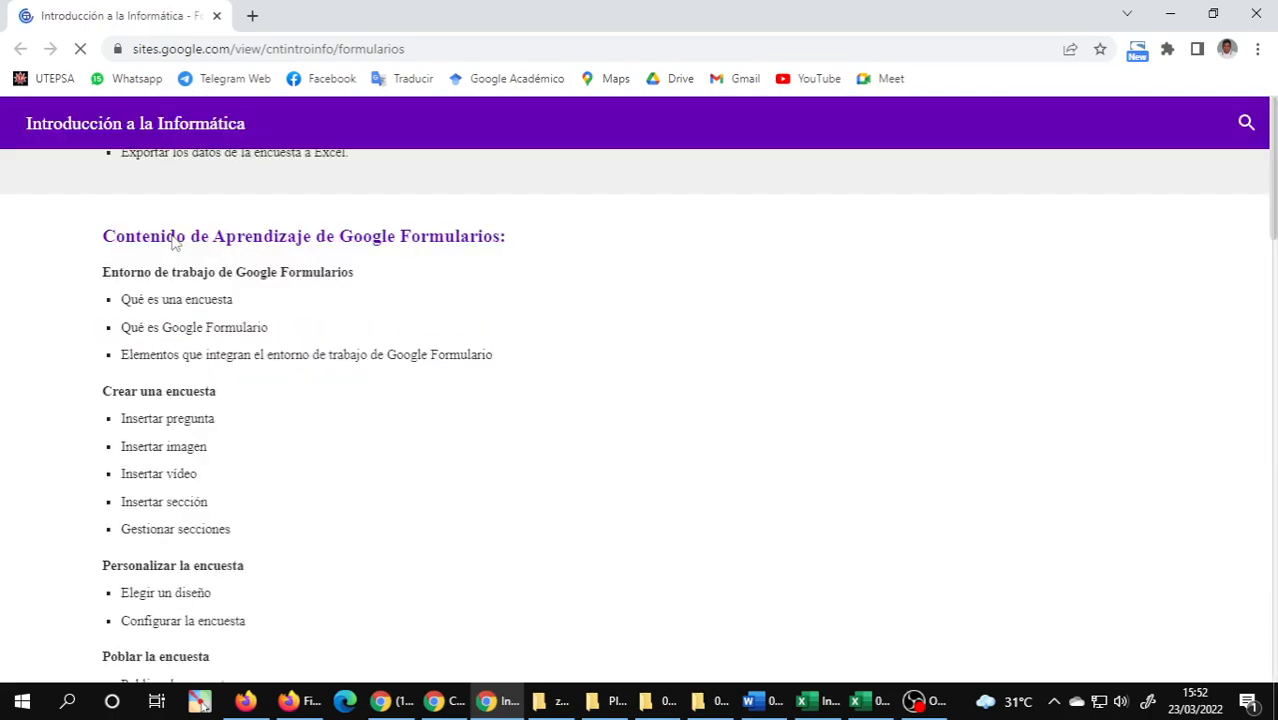
scroll(174, 243, "down", 5)
scroll(174, 240, "down", 3)
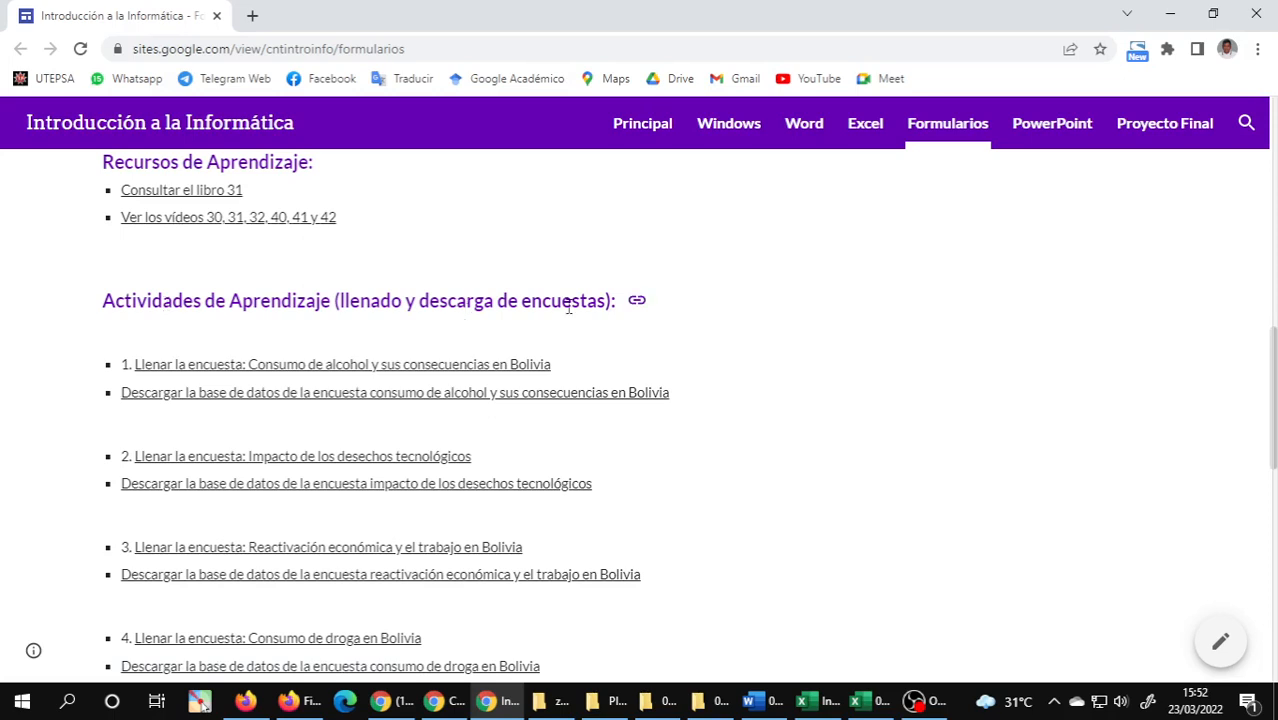
scroll(568, 308, "down", 9)
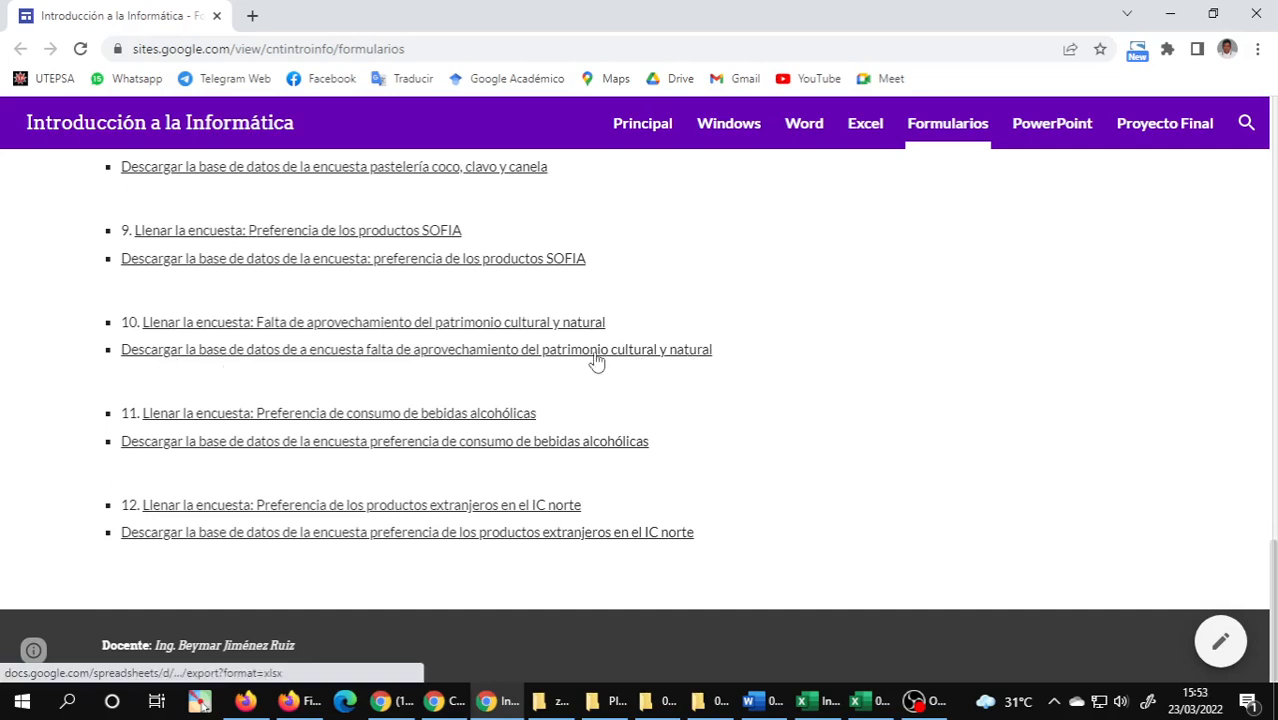
right_click(323, 332)
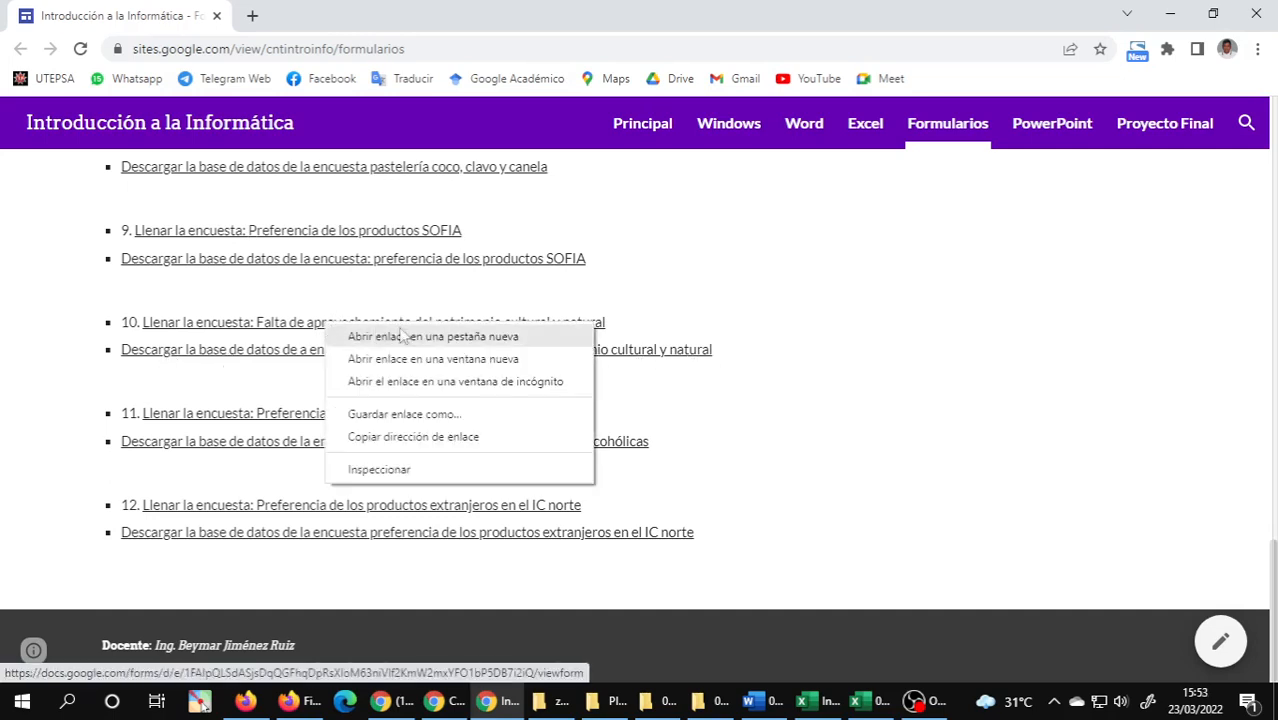
left_click(505, 338)
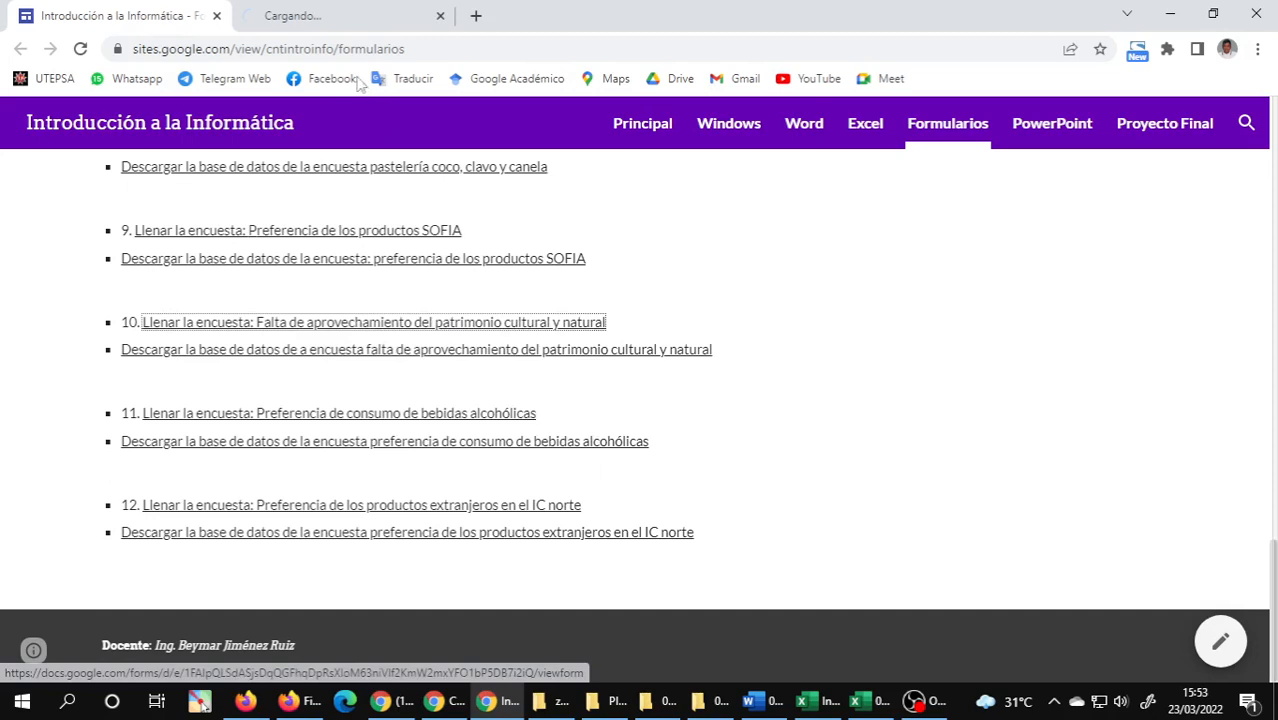
left_click(337, 12)
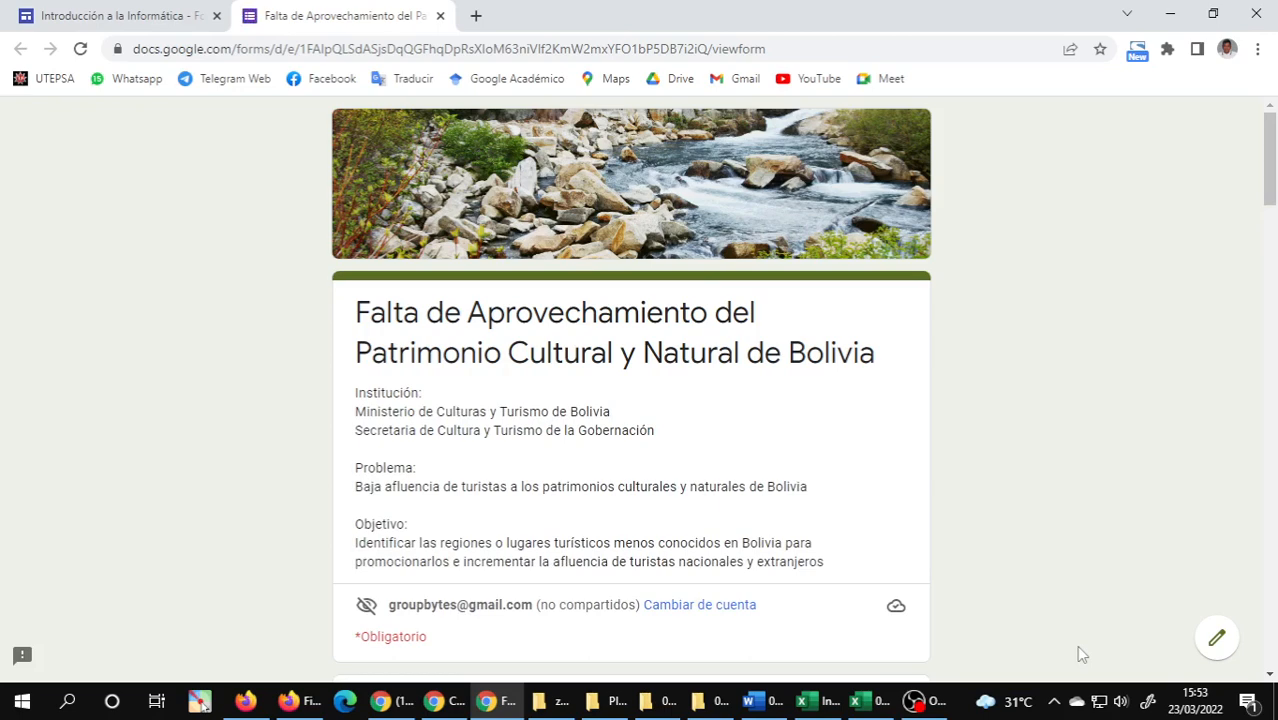
Open the survey form in edit mode and review its institution, problem and objective description.
left_click(1217, 642)
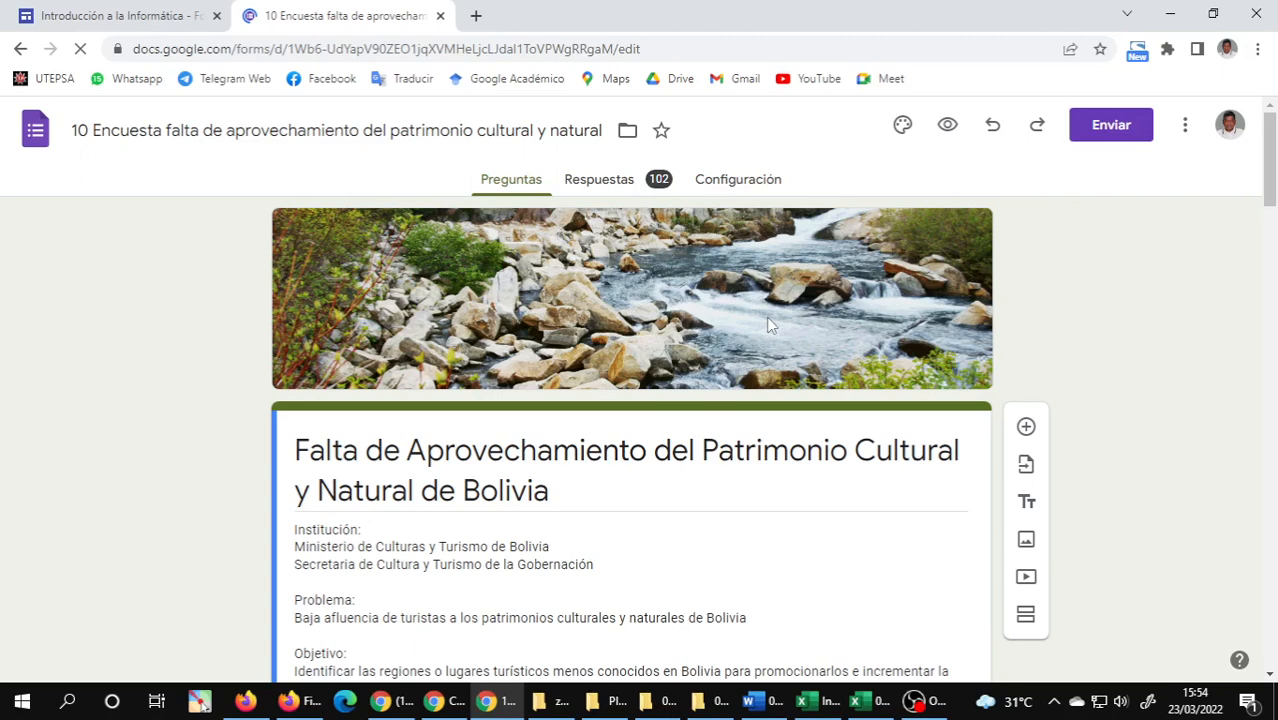
scroll(766, 317, "down", 2)
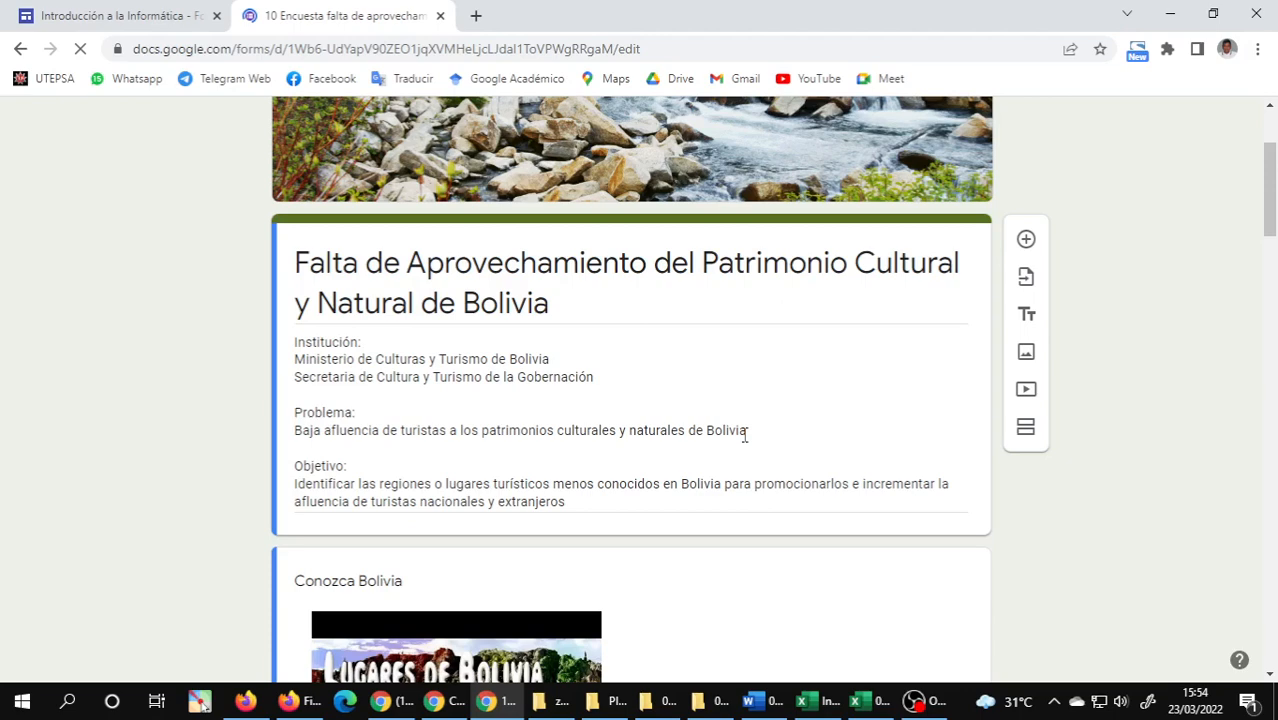
scroll(744, 436, "down", 1)
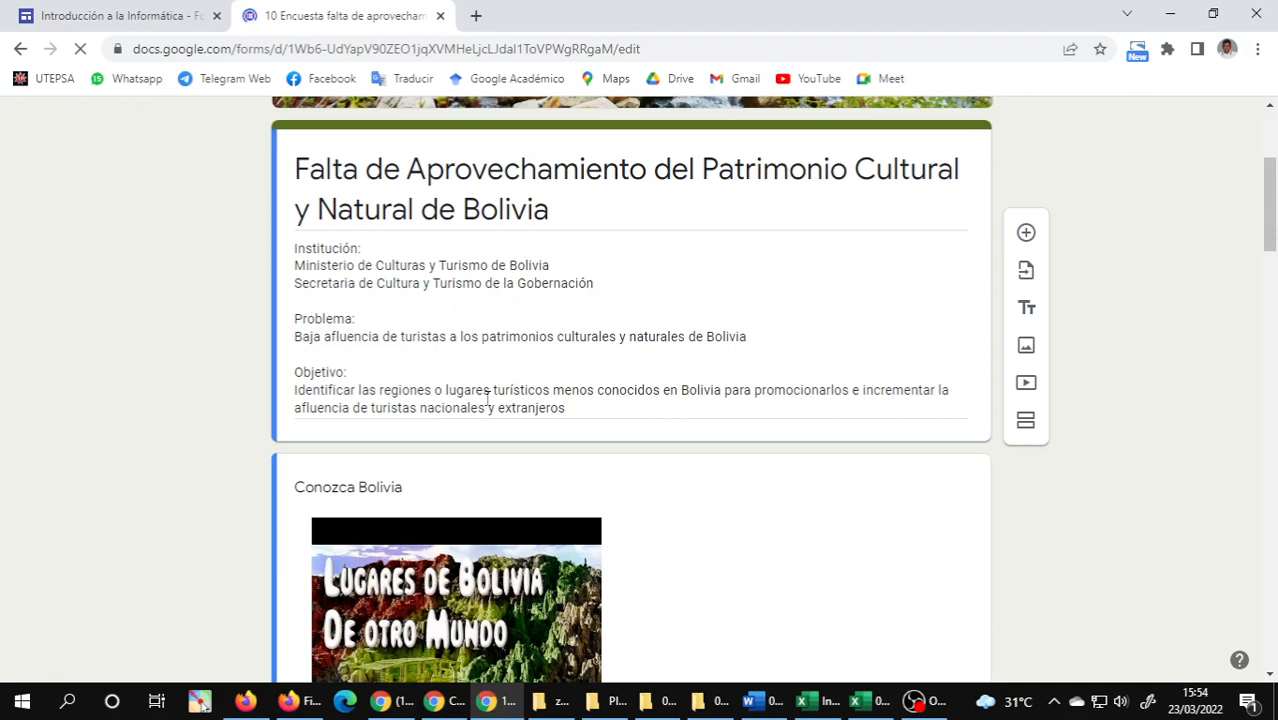
scroll(488, 397, "down", 3)
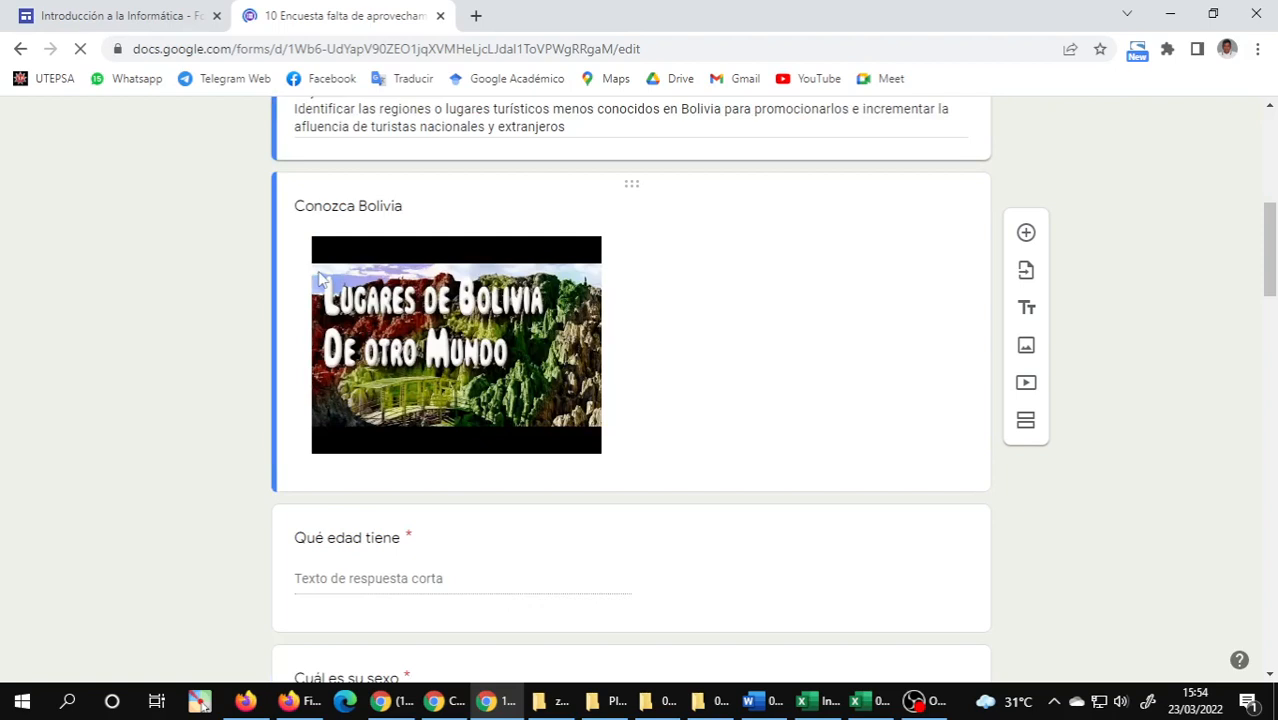
Extend the Conozca Bolivia video title to read "Conozca Bolivia en 3 minutos y 30 segundos".
left_click(547, 247)
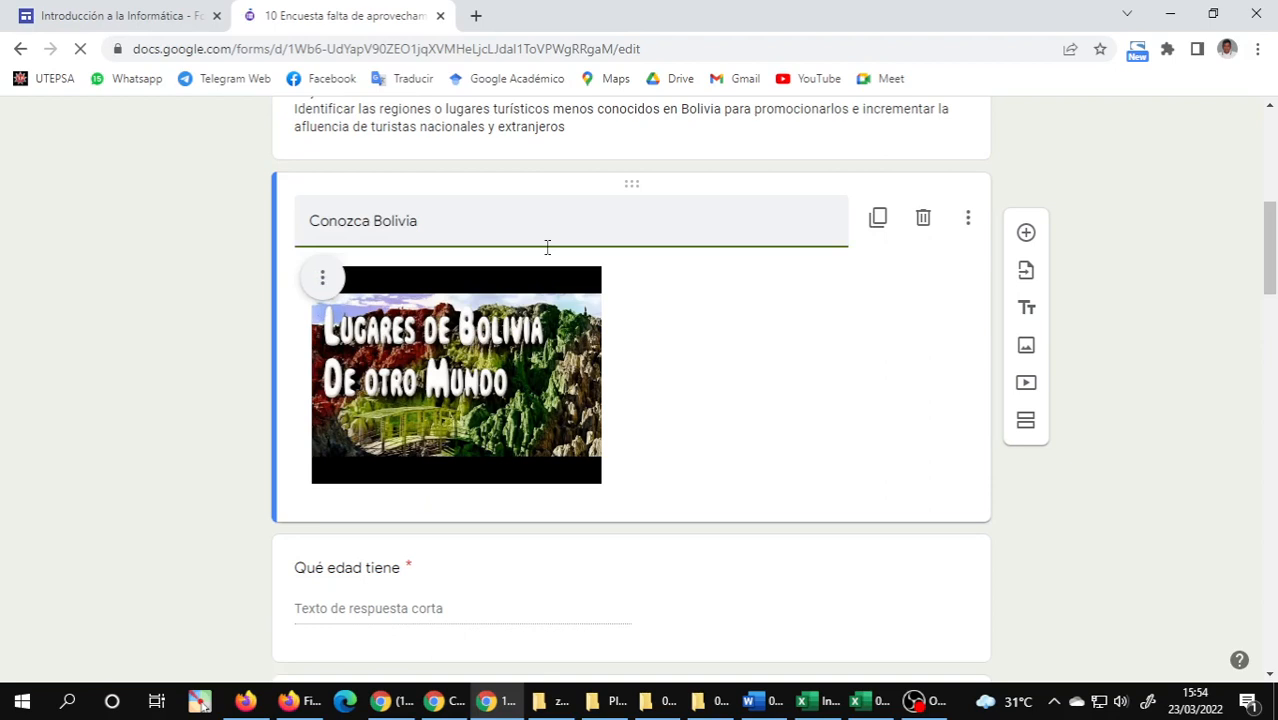
type("en no")
key("BackSpace")
key("BackSpace")
type("3 minutos y ")
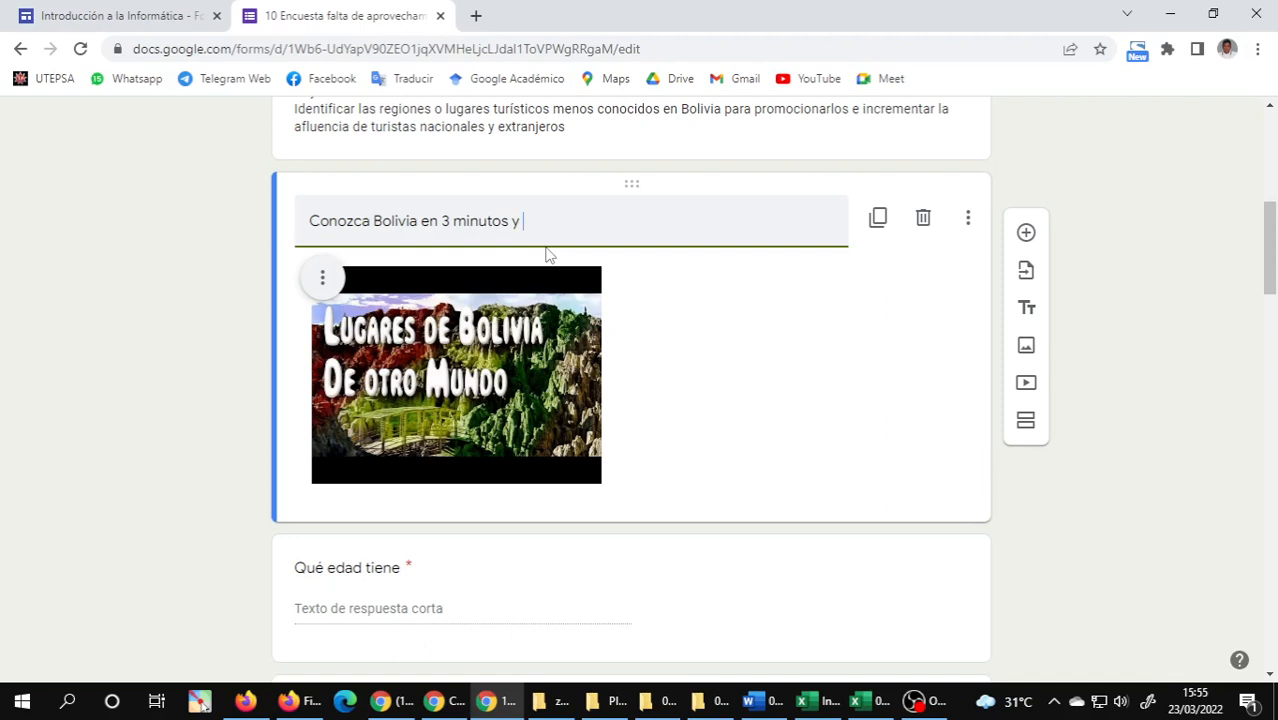
type("30 segundos")
left_click(538, 389)
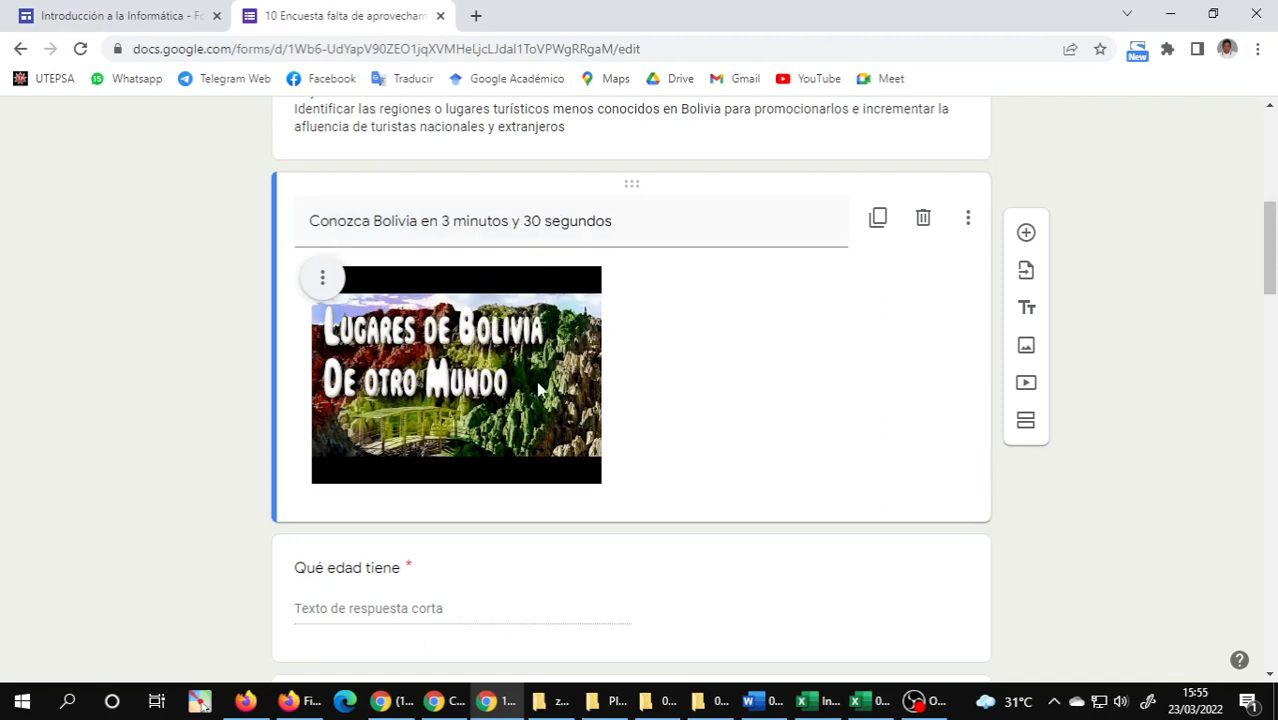
Review the survey's questions from nationality and tourist places through the rating reasons, returning to the form's header.
scroll(757, 369, "down", 8)
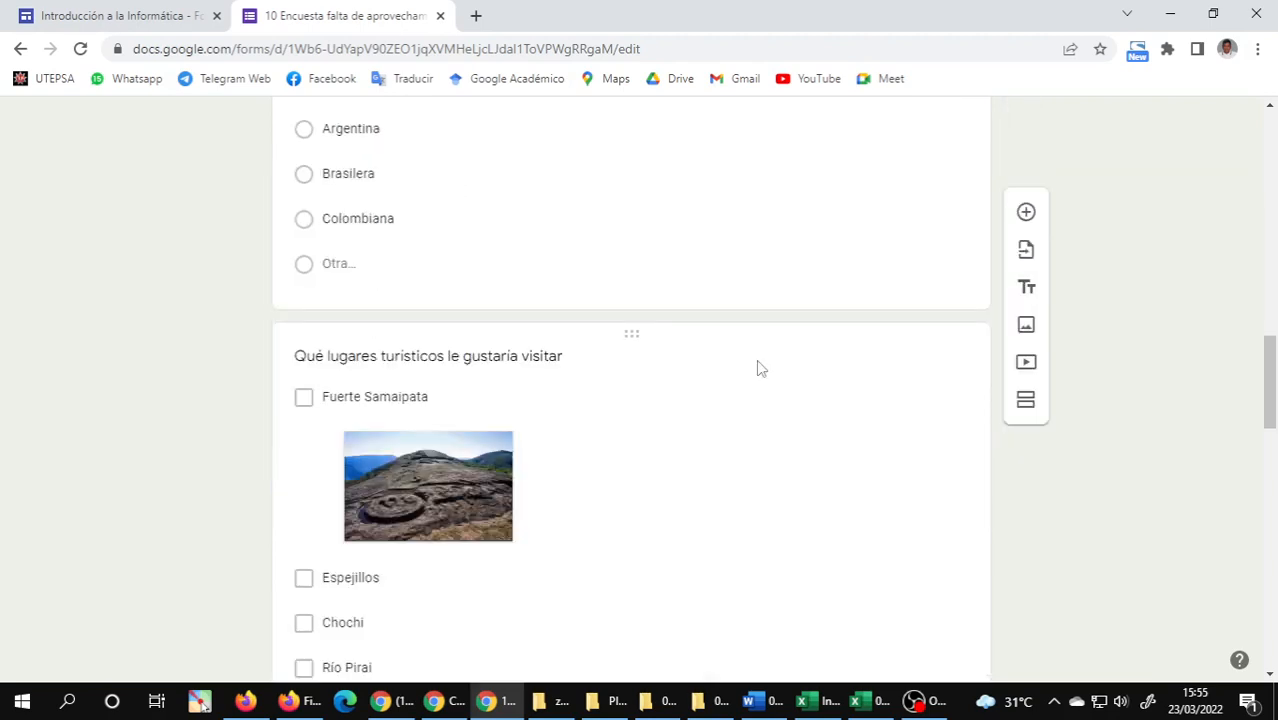
scroll(570, 360, "down", 5)
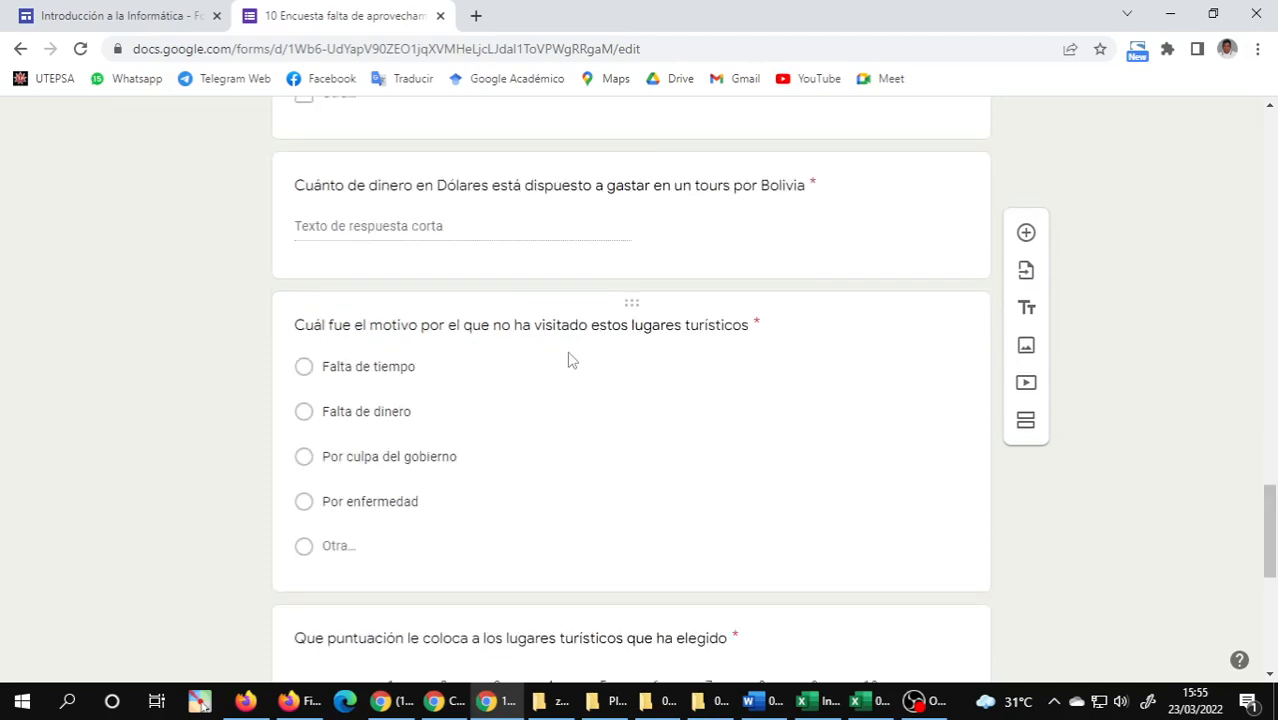
scroll(590, 360, "down", 1)
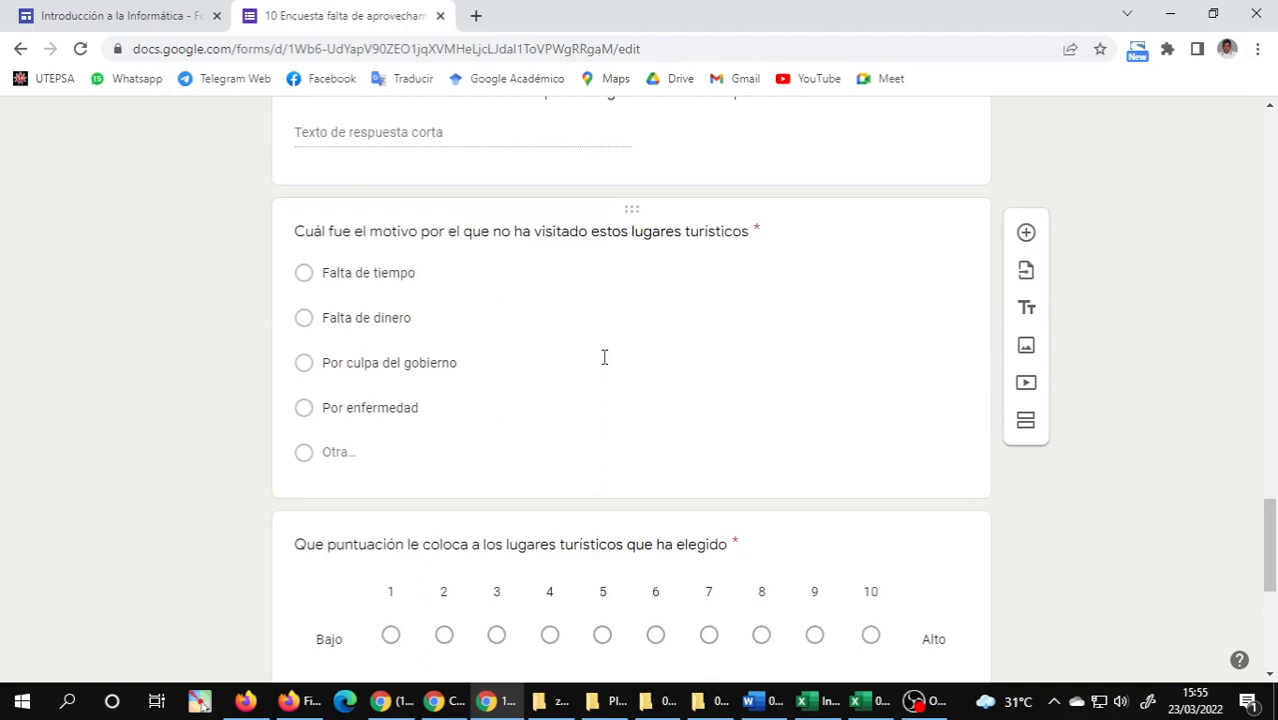
scroll(604, 357, "down", 3)
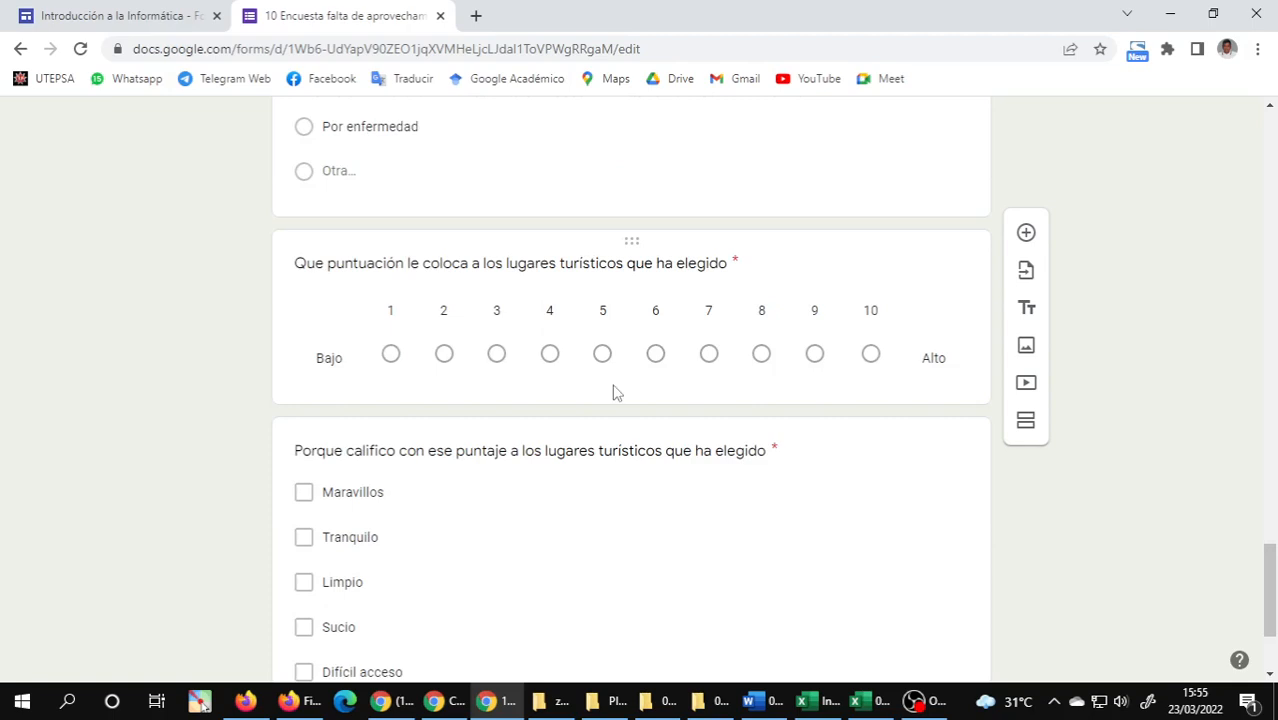
scroll(615, 392, "down", 2)
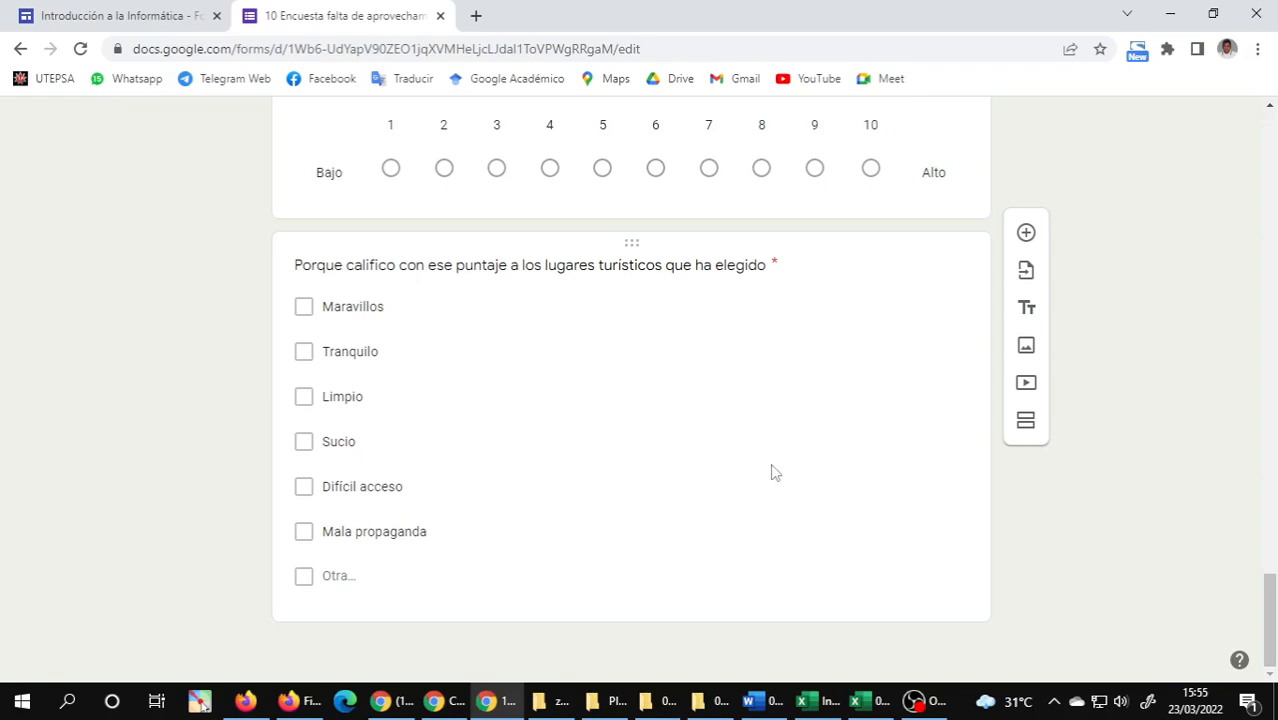
scroll(776, 448, "up", 15)
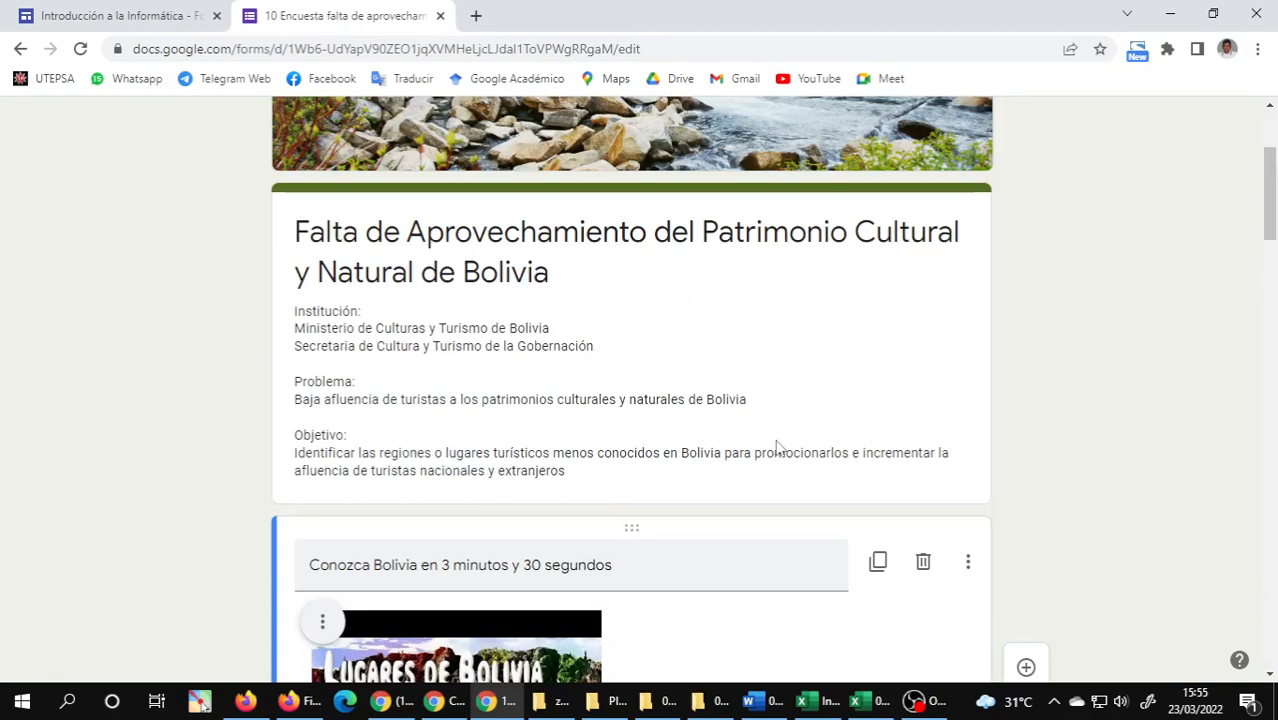
scroll(997, 462, "up", 1)
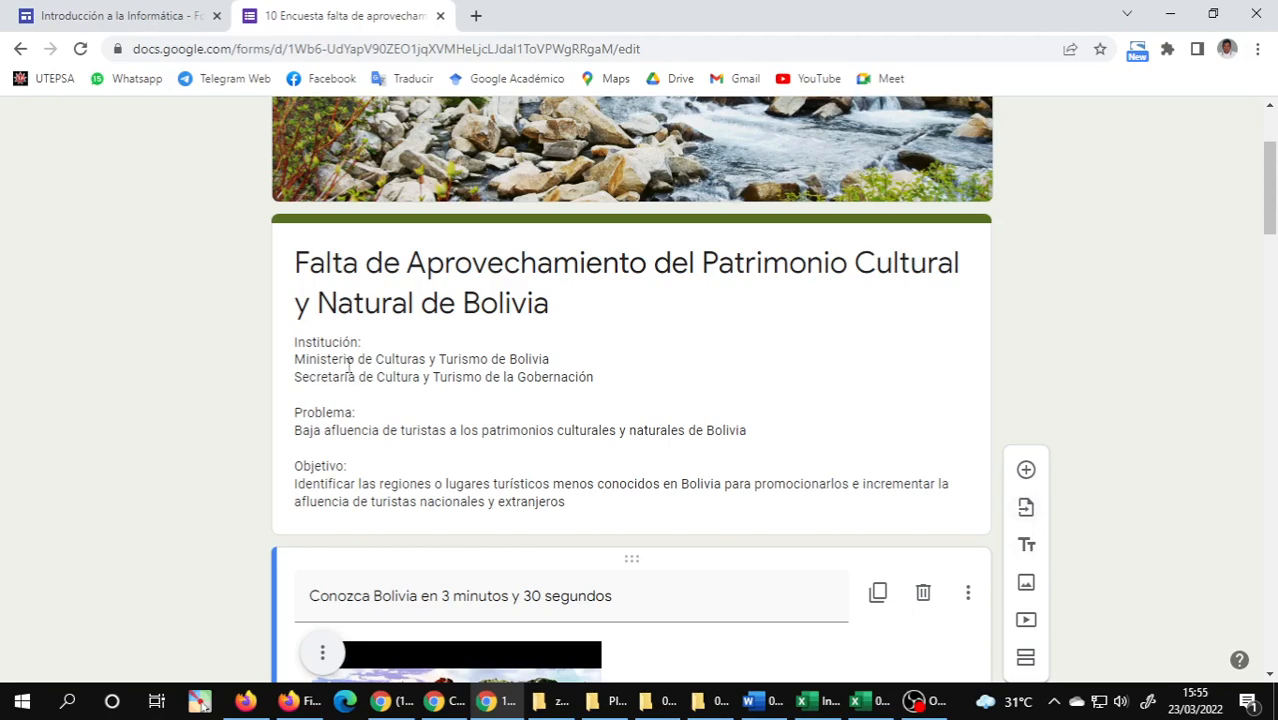
scroll(348, 364, "up", 2)
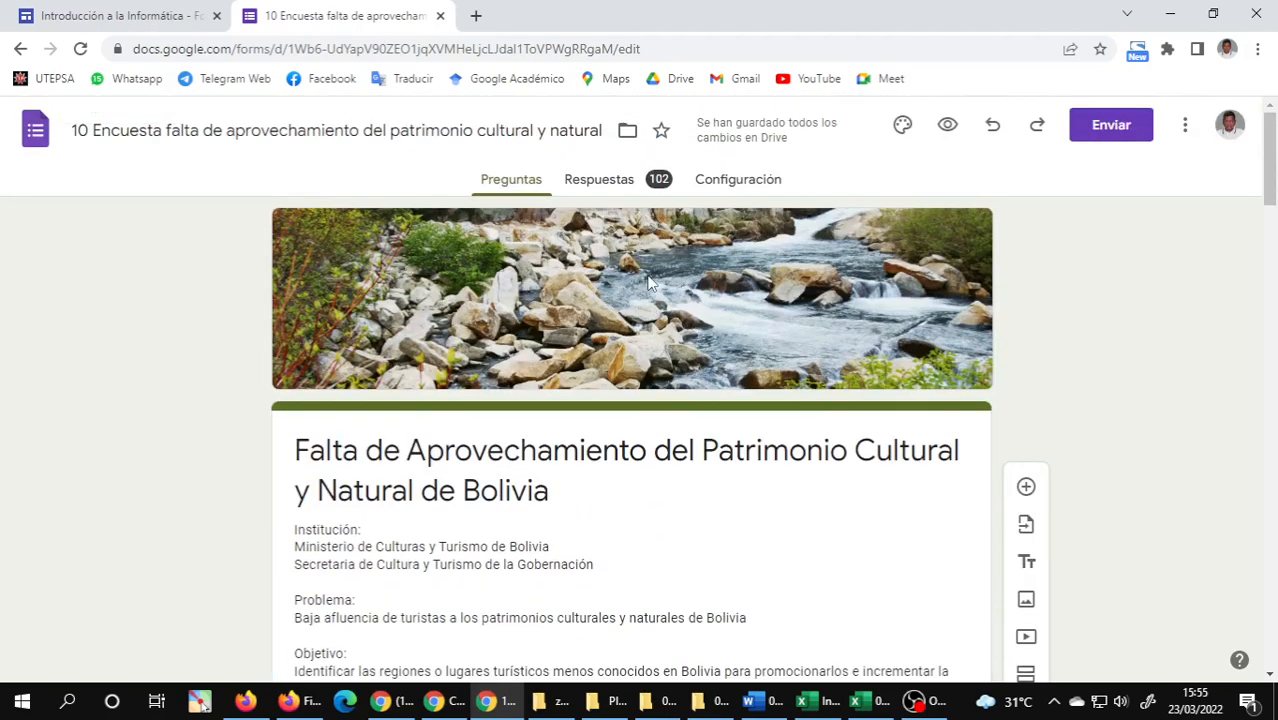
Review the survey's response summary charts for age, sex and nationality, returning to the beginning of the summary.
left_click(587, 182)
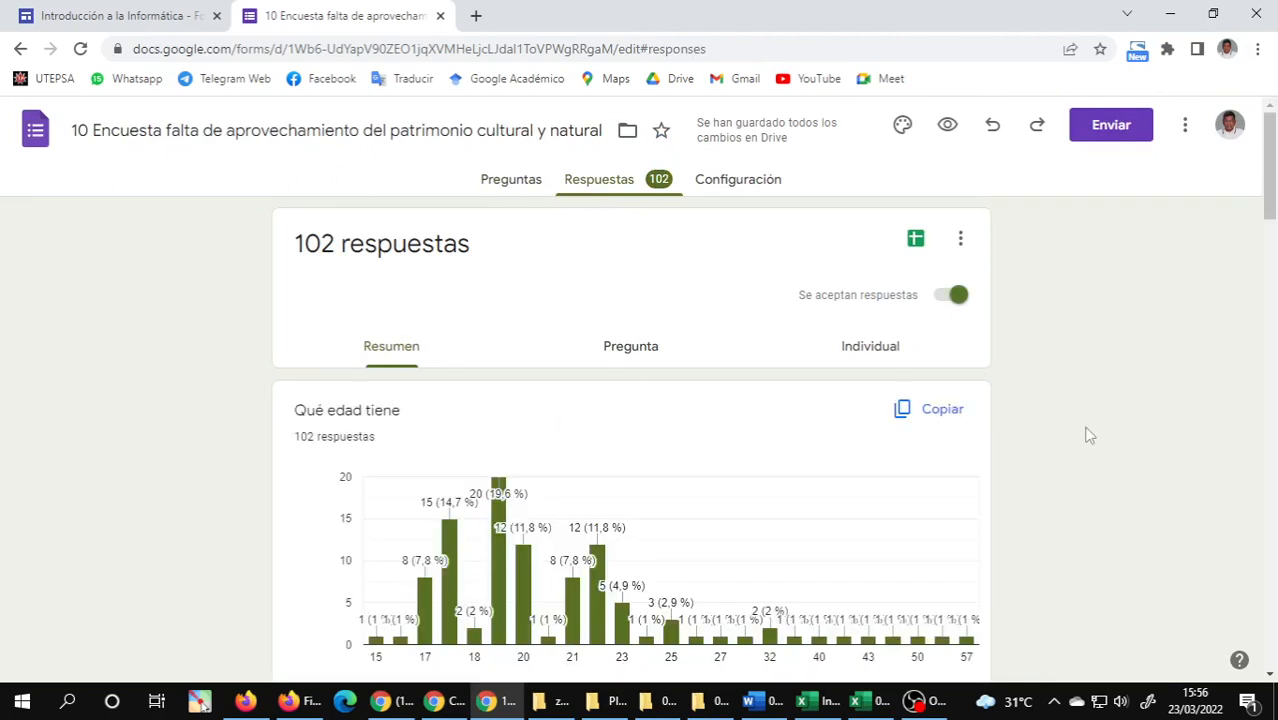
scroll(1088, 435, "down", 1)
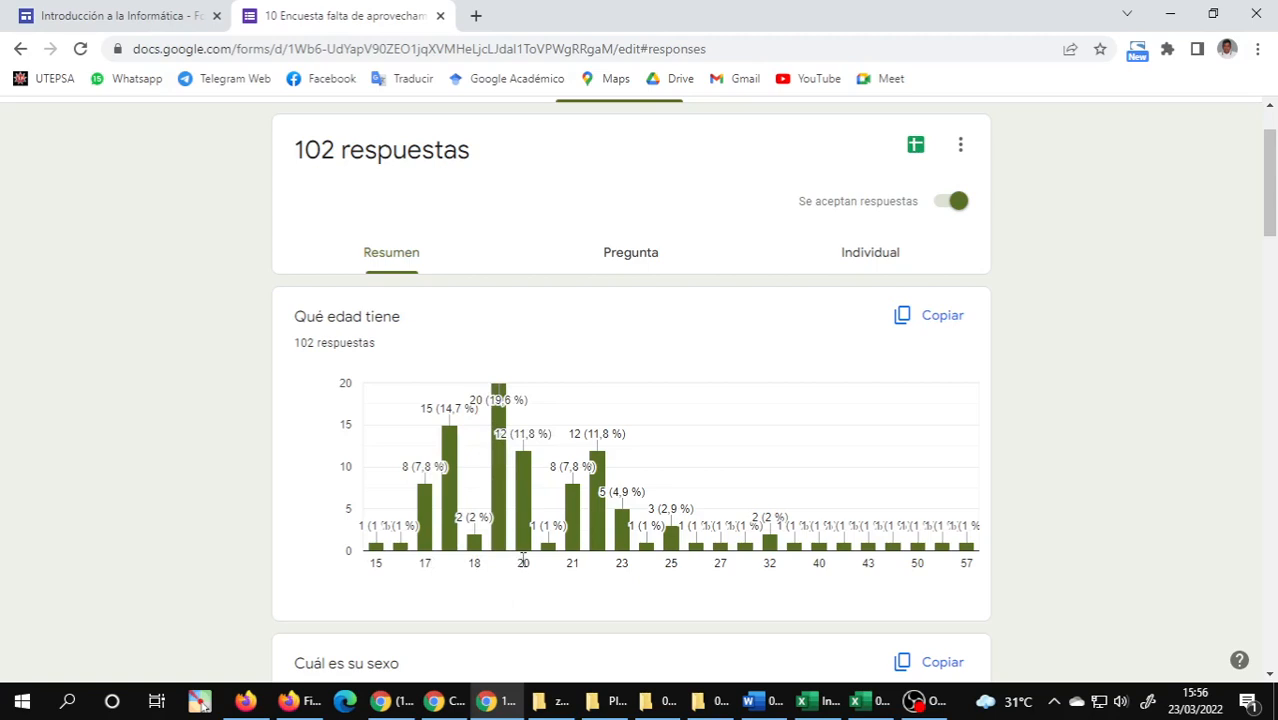
mouse_move(516, 466)
scroll(723, 481, "down", 4)
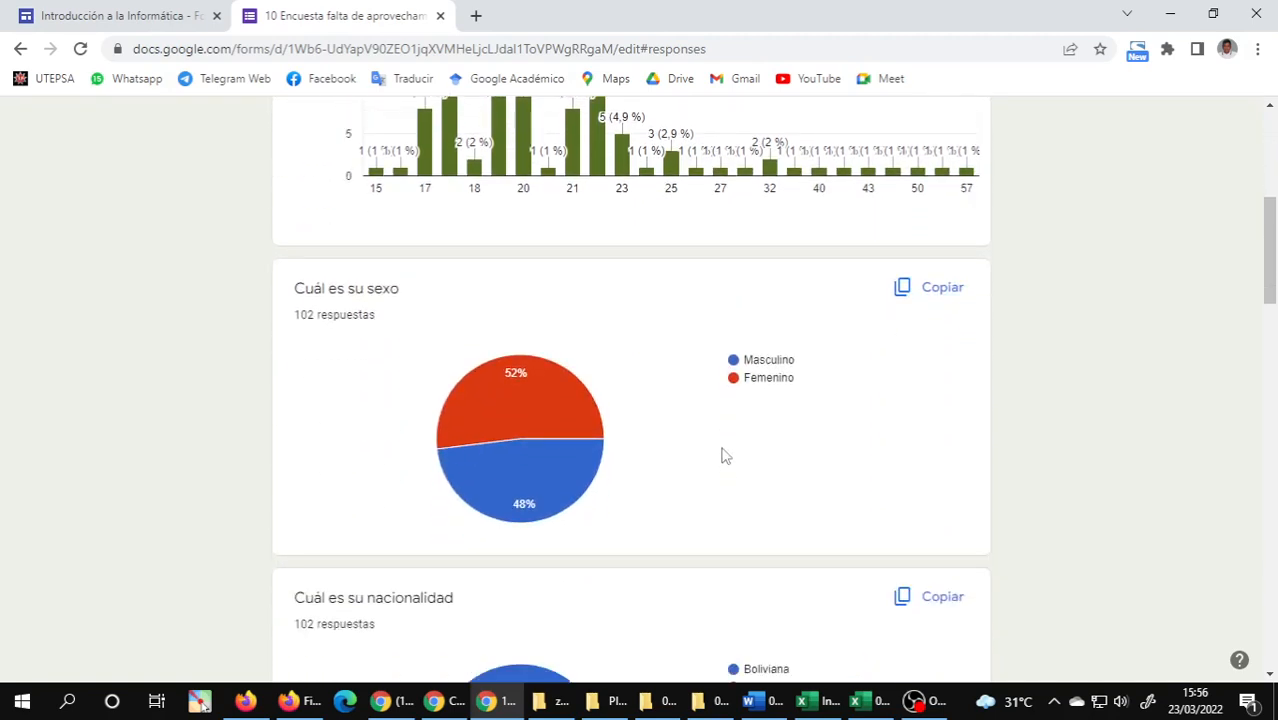
scroll(724, 448, "down", 1)
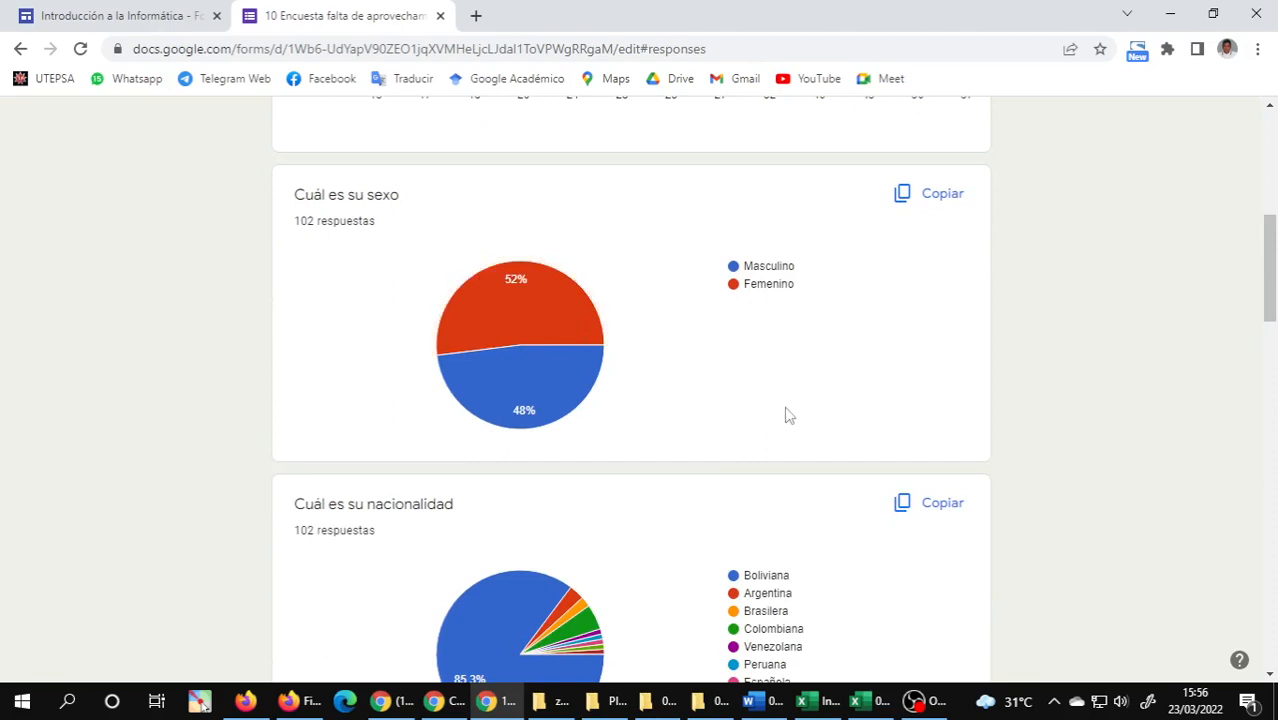
scroll(602, 432, "down", 2)
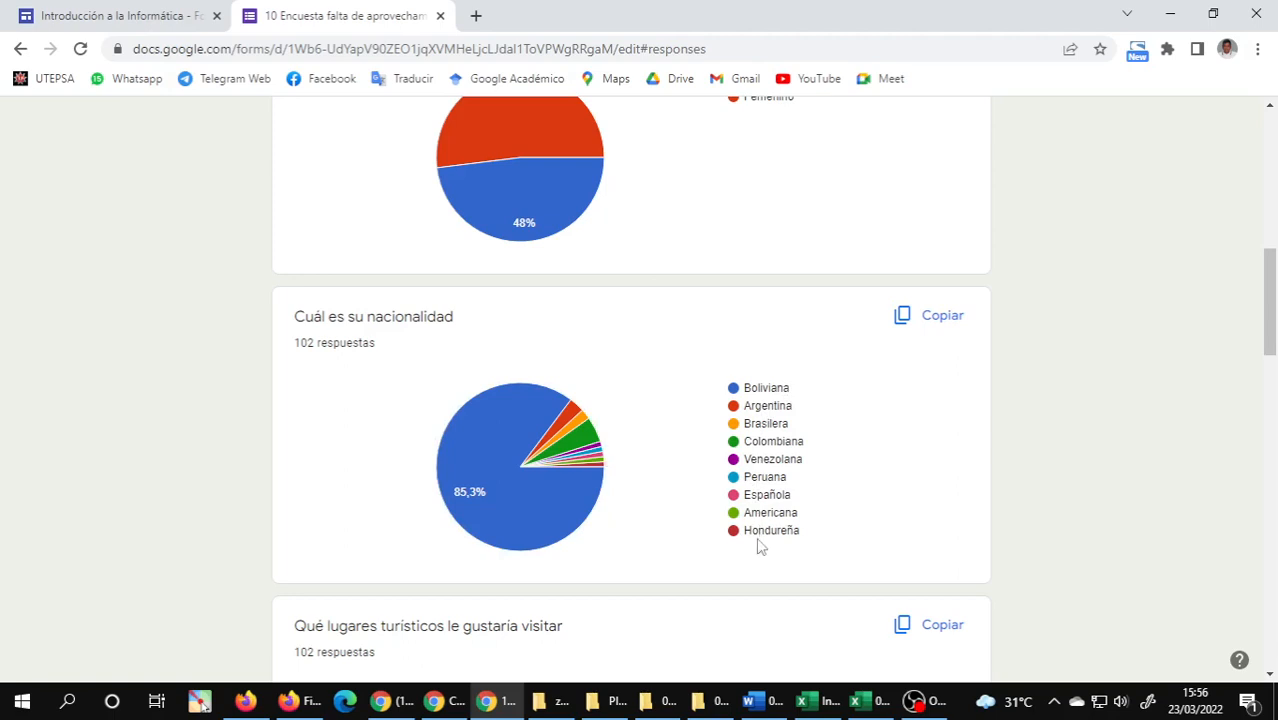
scroll(736, 462, "up", 7)
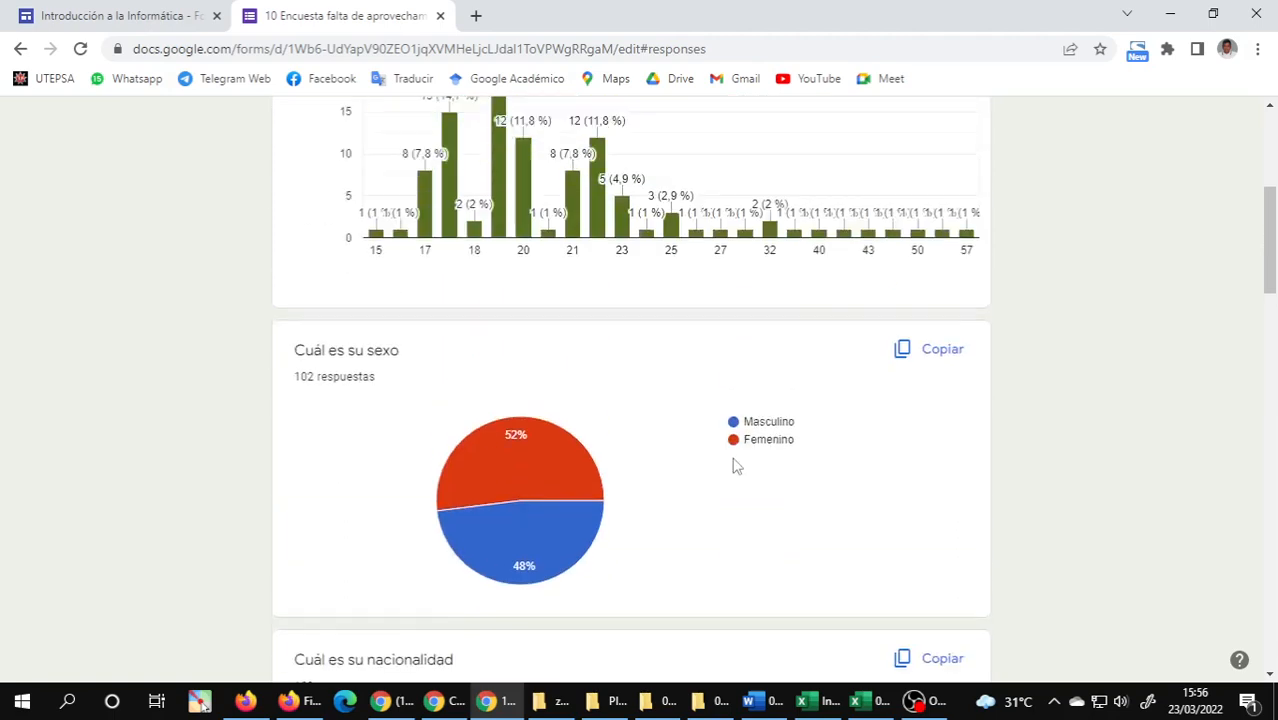
scroll(736, 460, "up", 1)
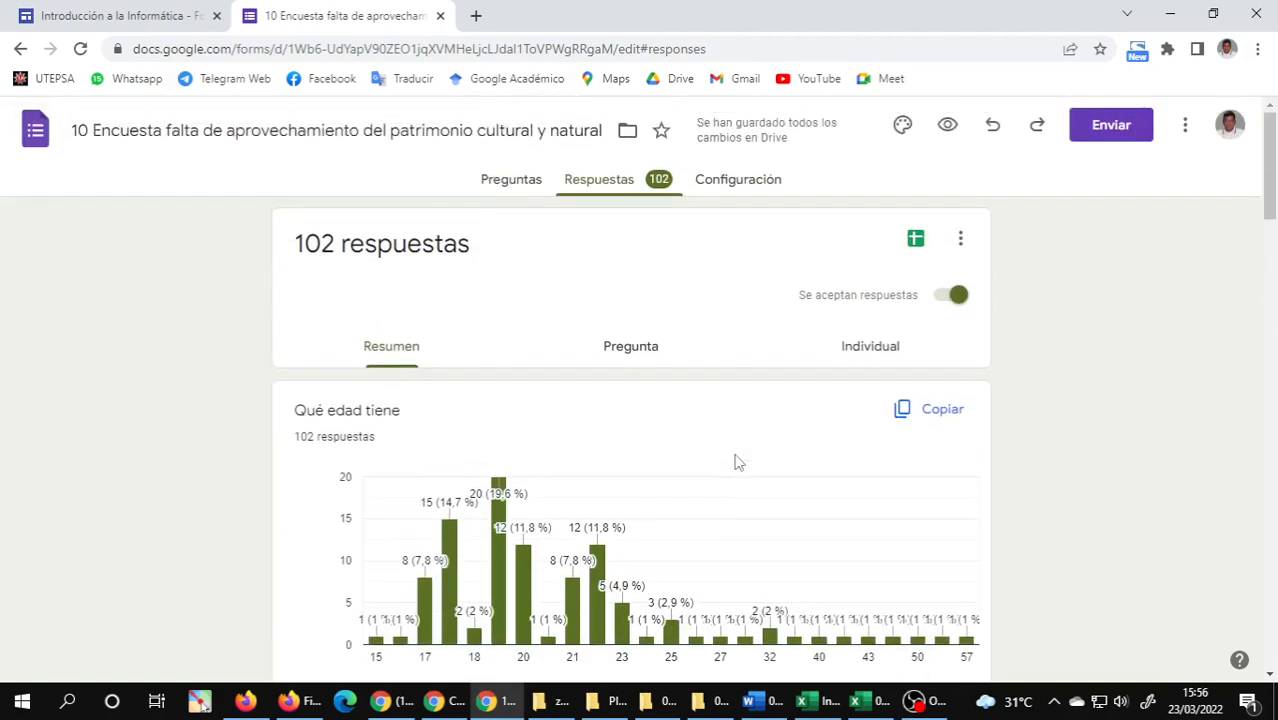
Open the survey's linked response spreadsheet, examine the recorded answers down to the last filled row, and close it.
left_click(916, 241)
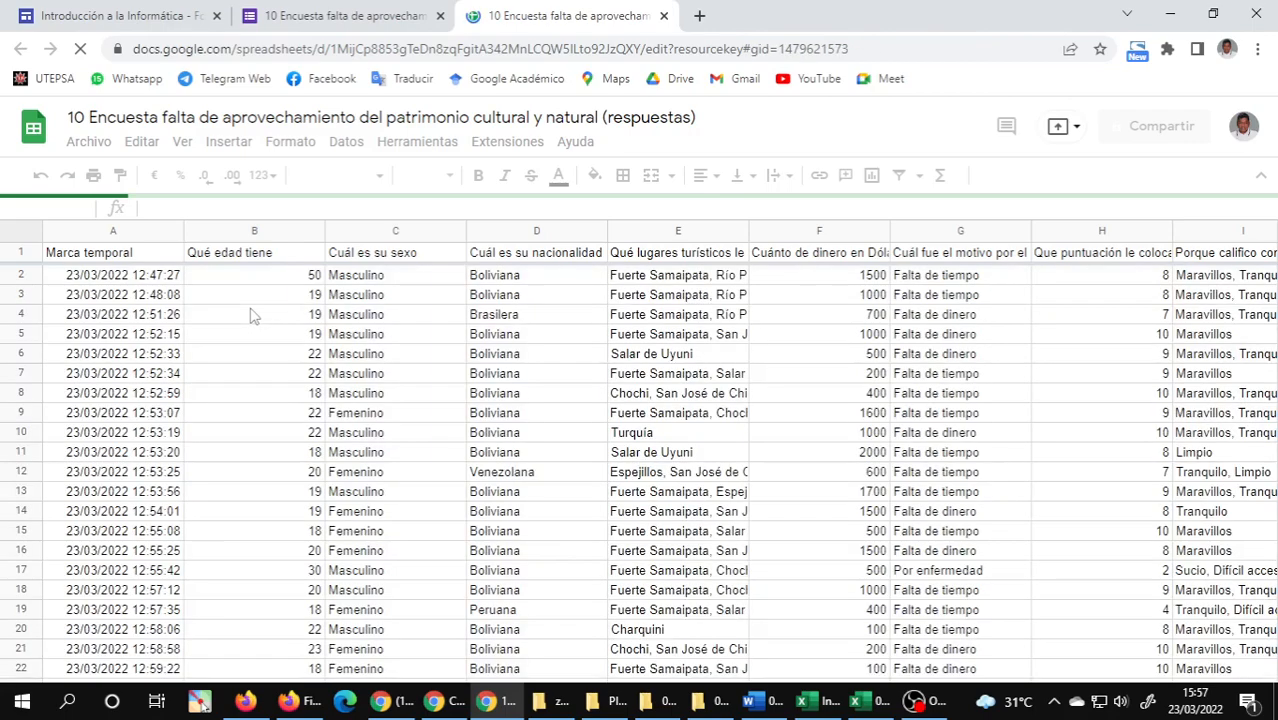
scroll(660, 376, "down", 2)
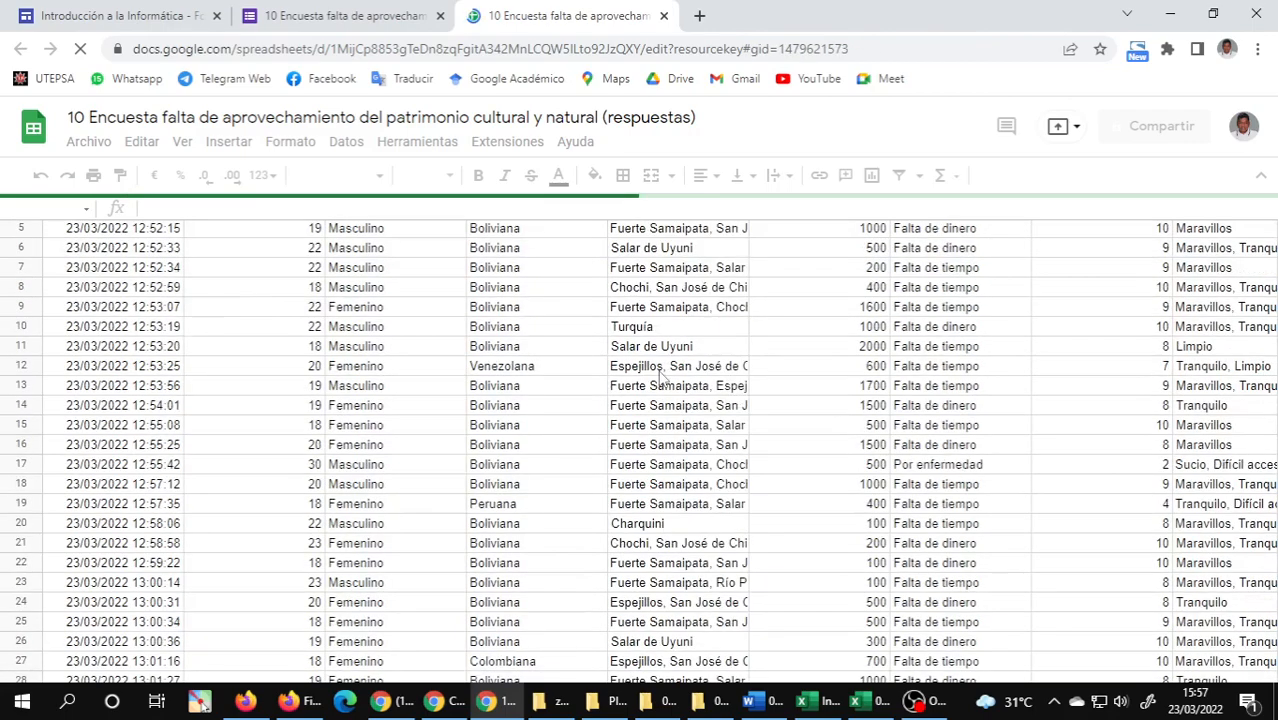
scroll(660, 376, "down", 10)
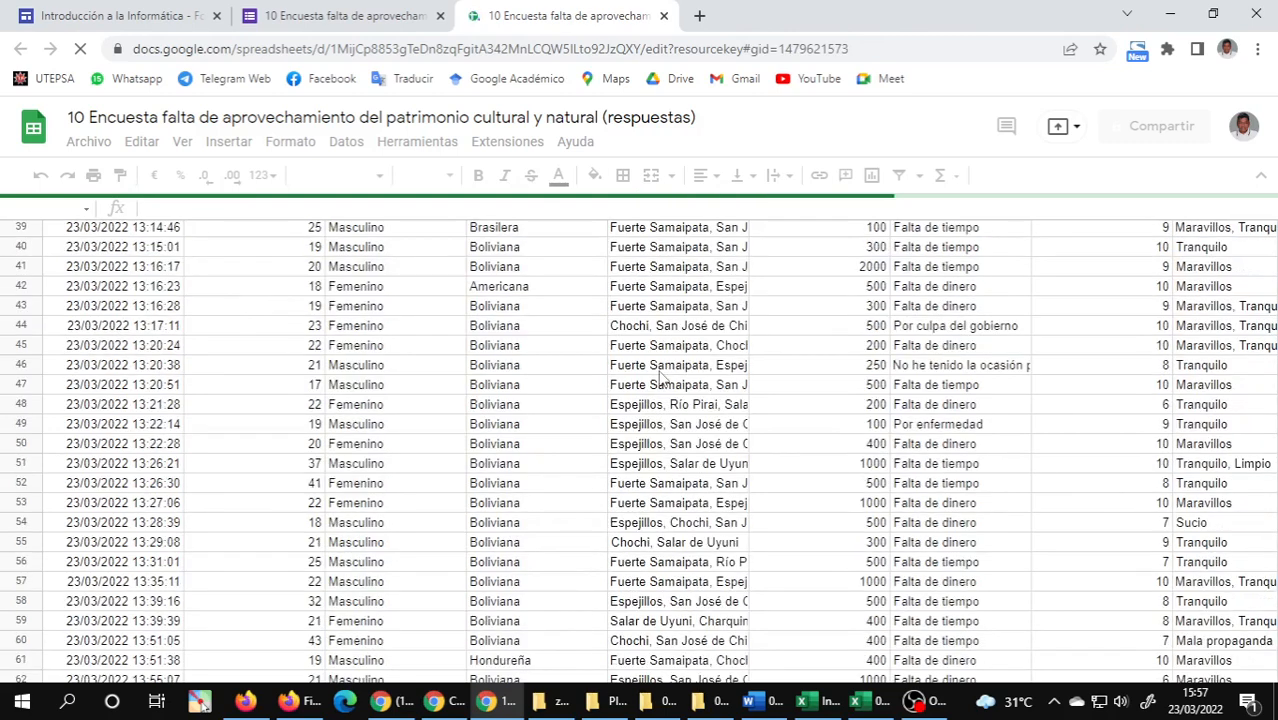
scroll(660, 376, "down", 8)
scroll(660, 376, "down", 5)
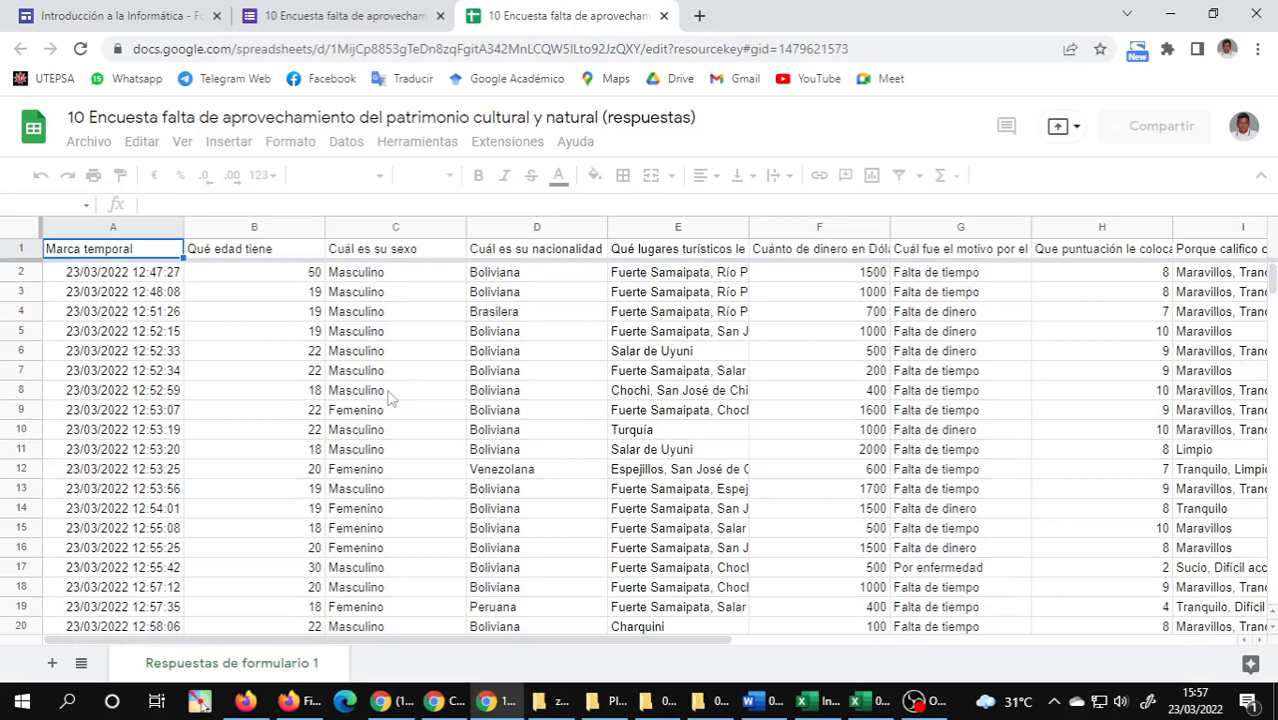
scroll(390, 398, "down", 5)
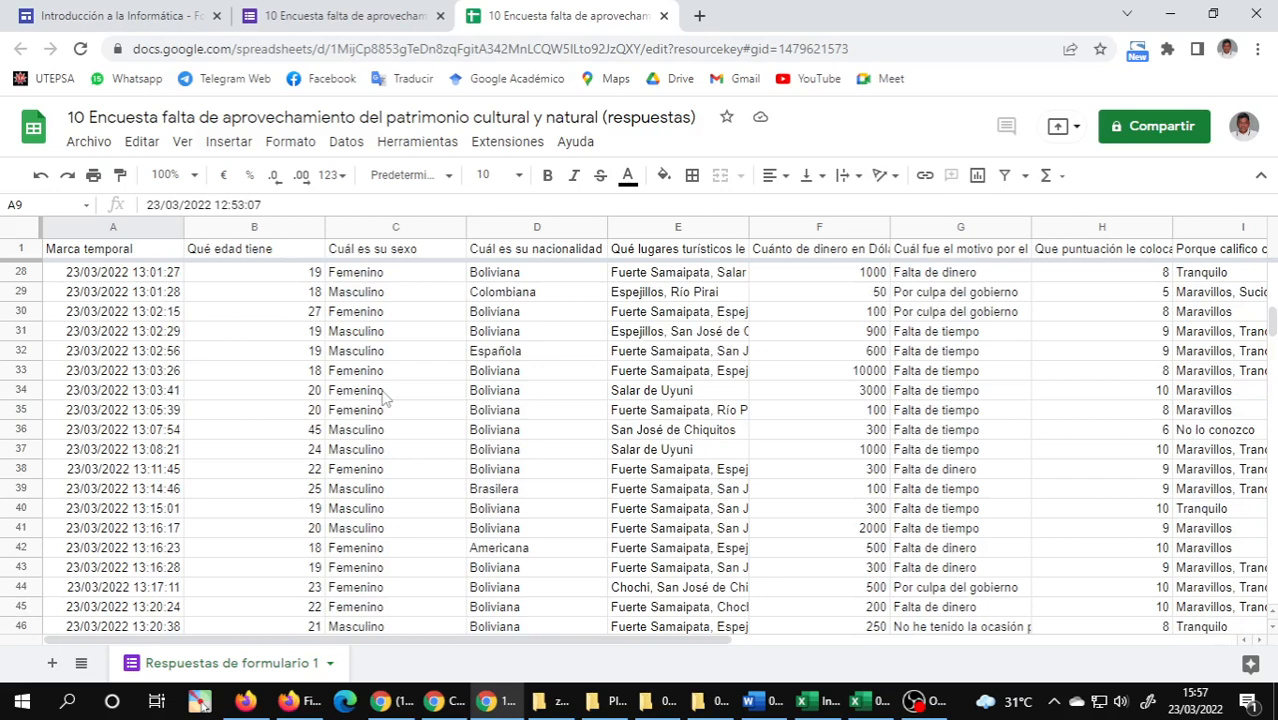
scroll(385, 398, "down", 15)
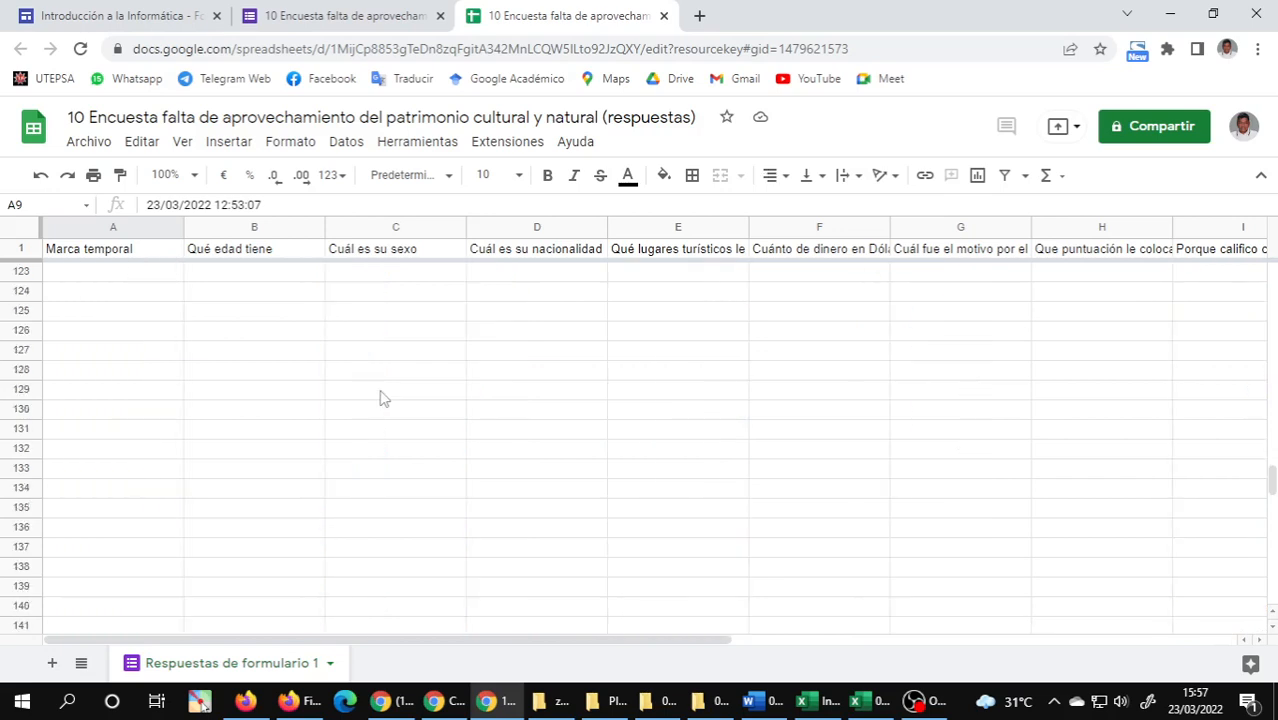
scroll(385, 396, "up", 8)
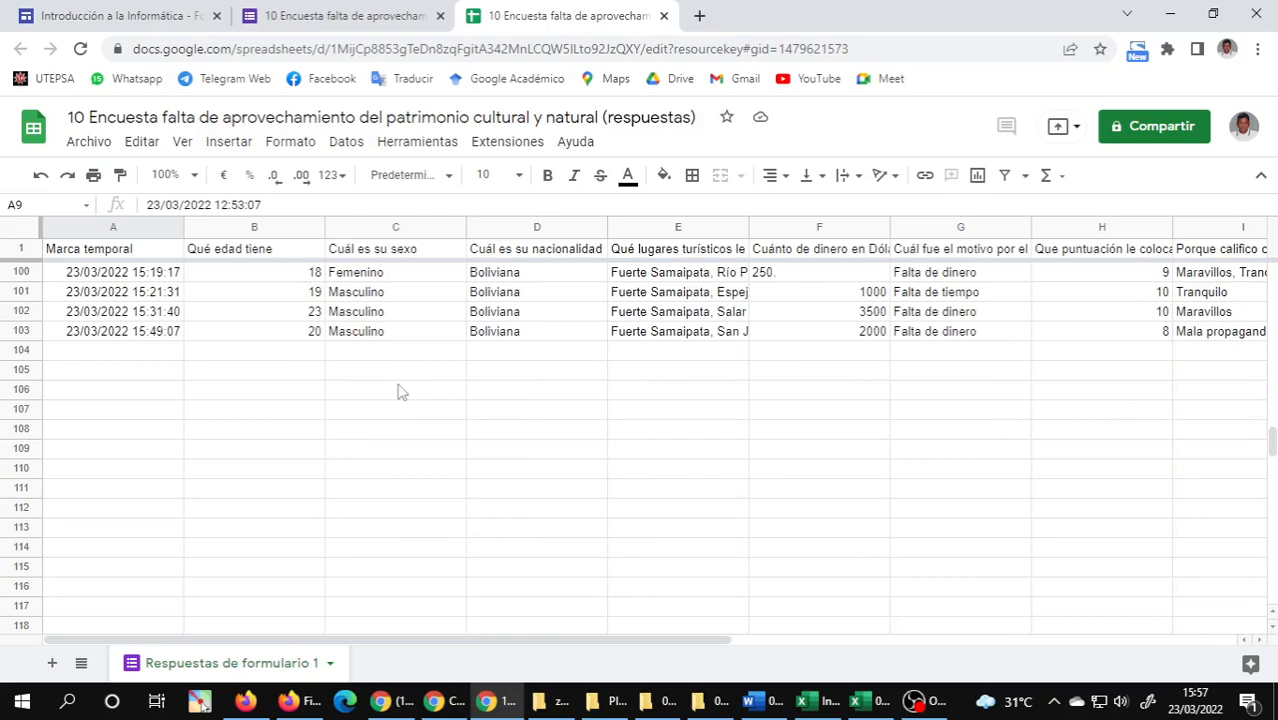
scroll(398, 392, "up", 4)
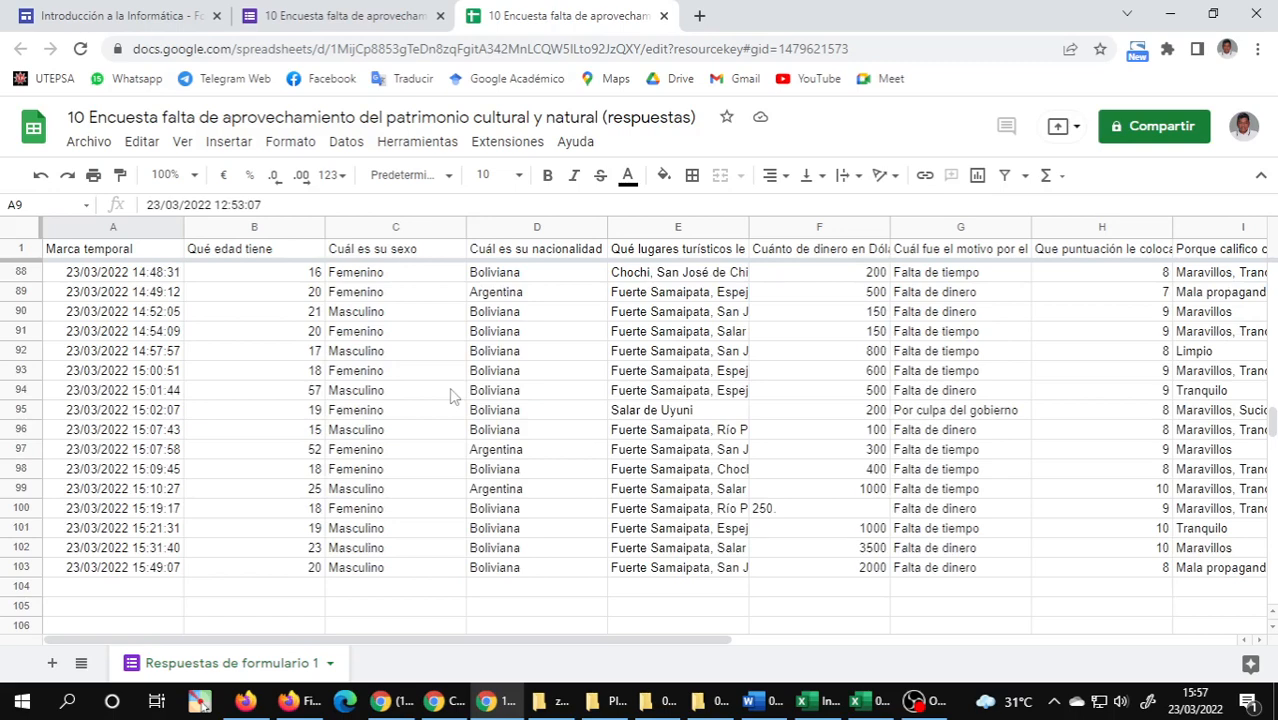
key("ctrl+w")
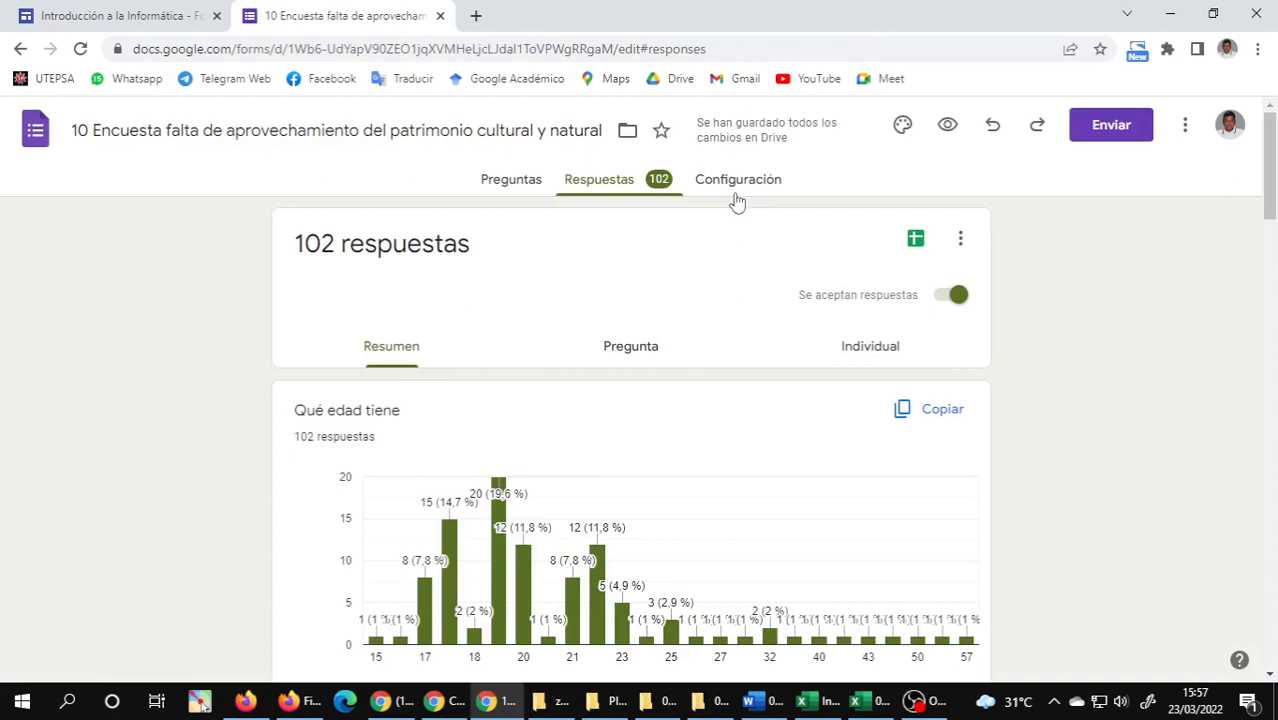
Show the survey's settings, and open the respondent preview to play its Conozca Bolivia video.
left_click(737, 183)
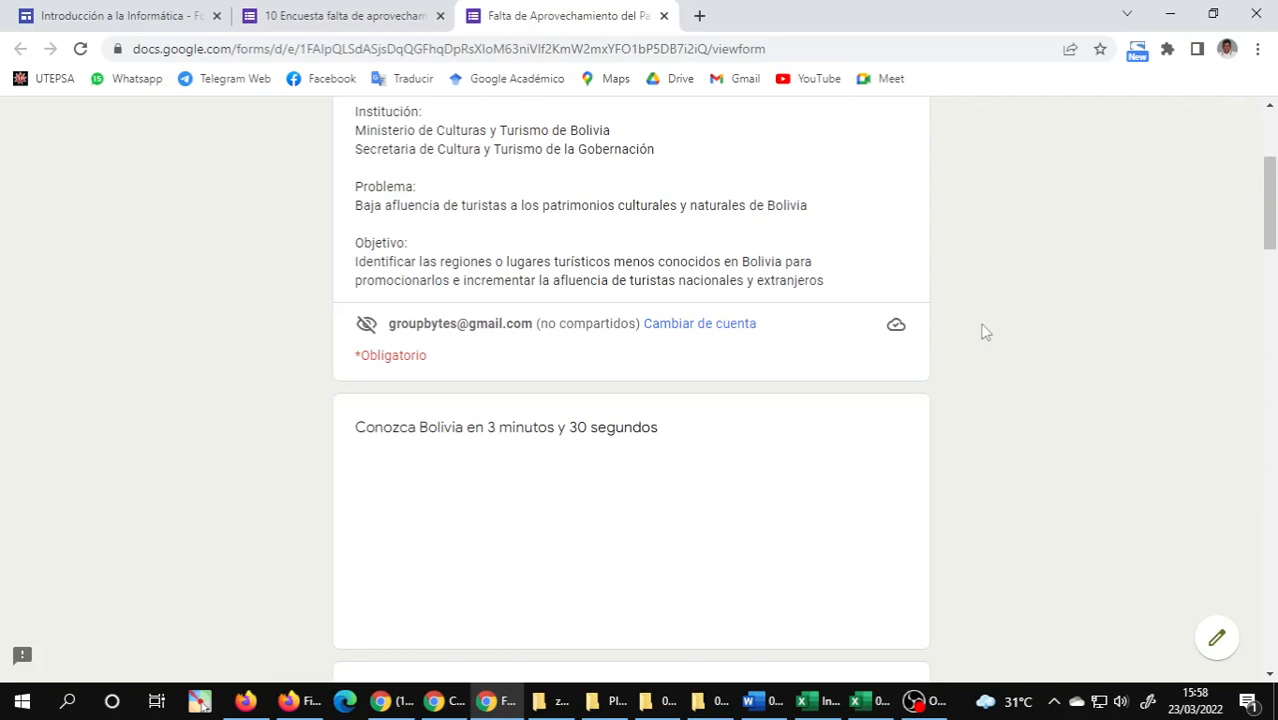
scroll(983, 331, "down", 3)
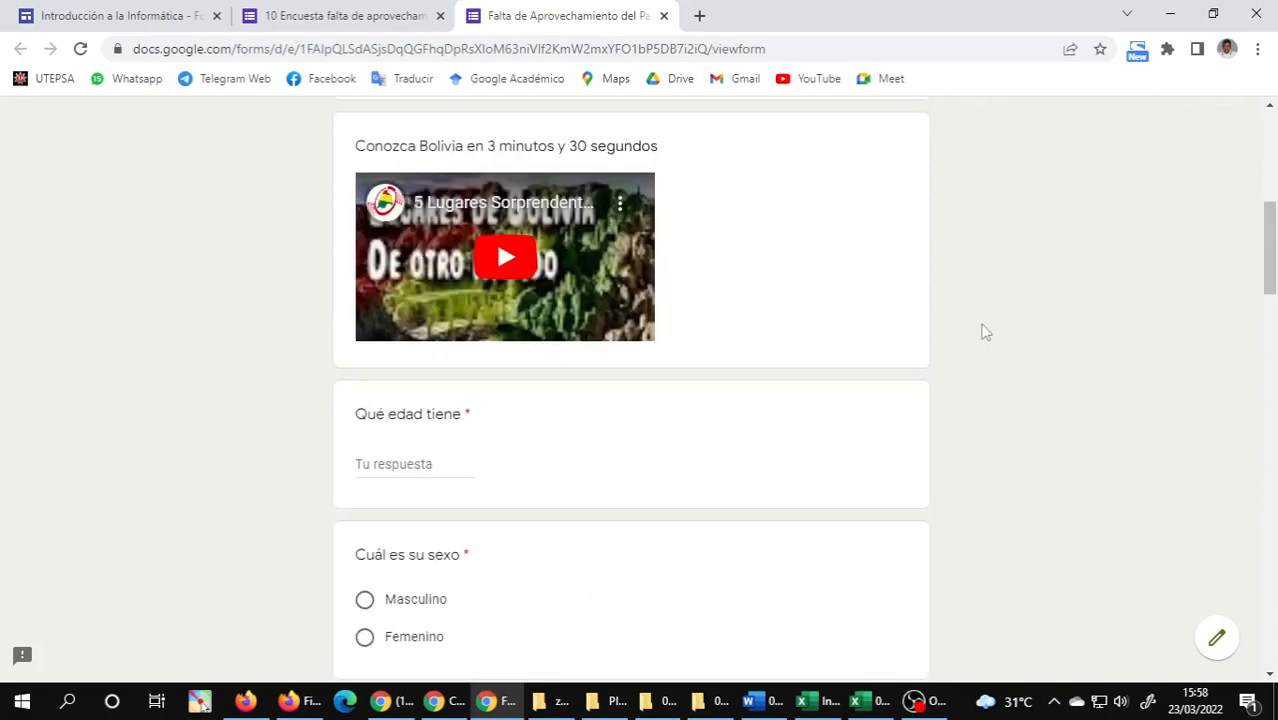
scroll(983, 331, "up", 4)
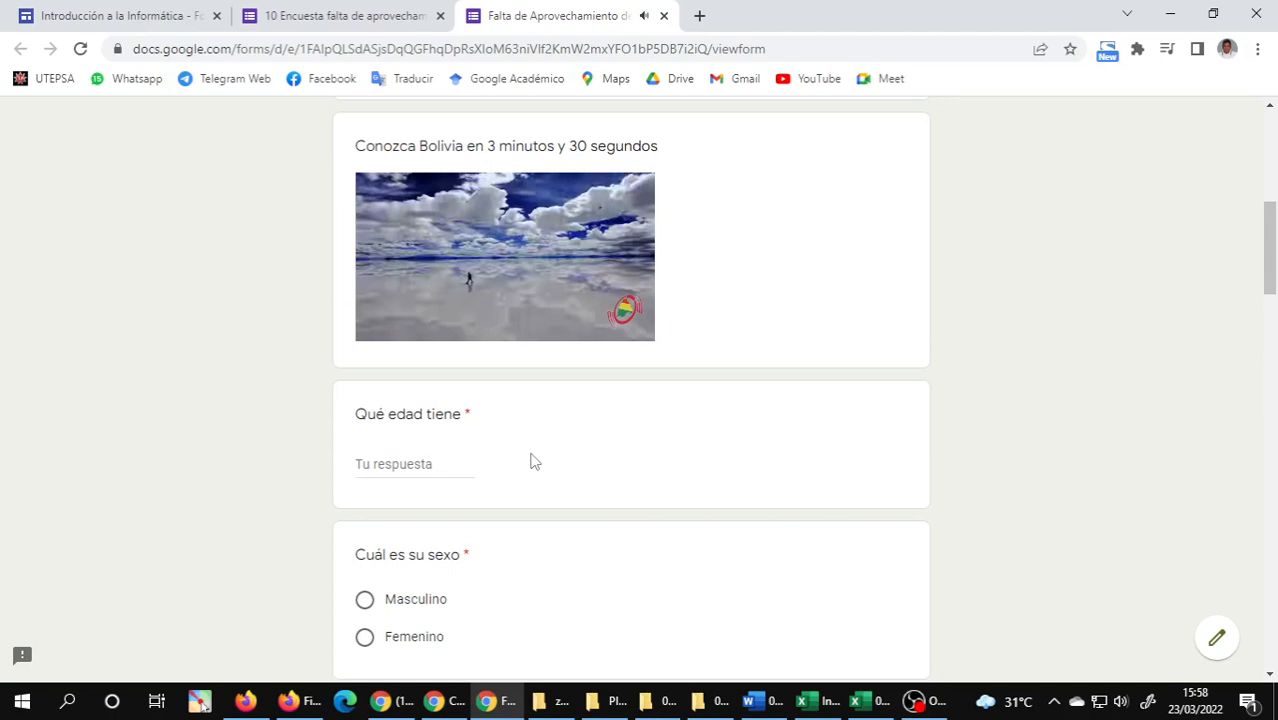
Answer the survey's age question with 25 and its sex question with Masculino.
scroll(701, 287, "down", 2)
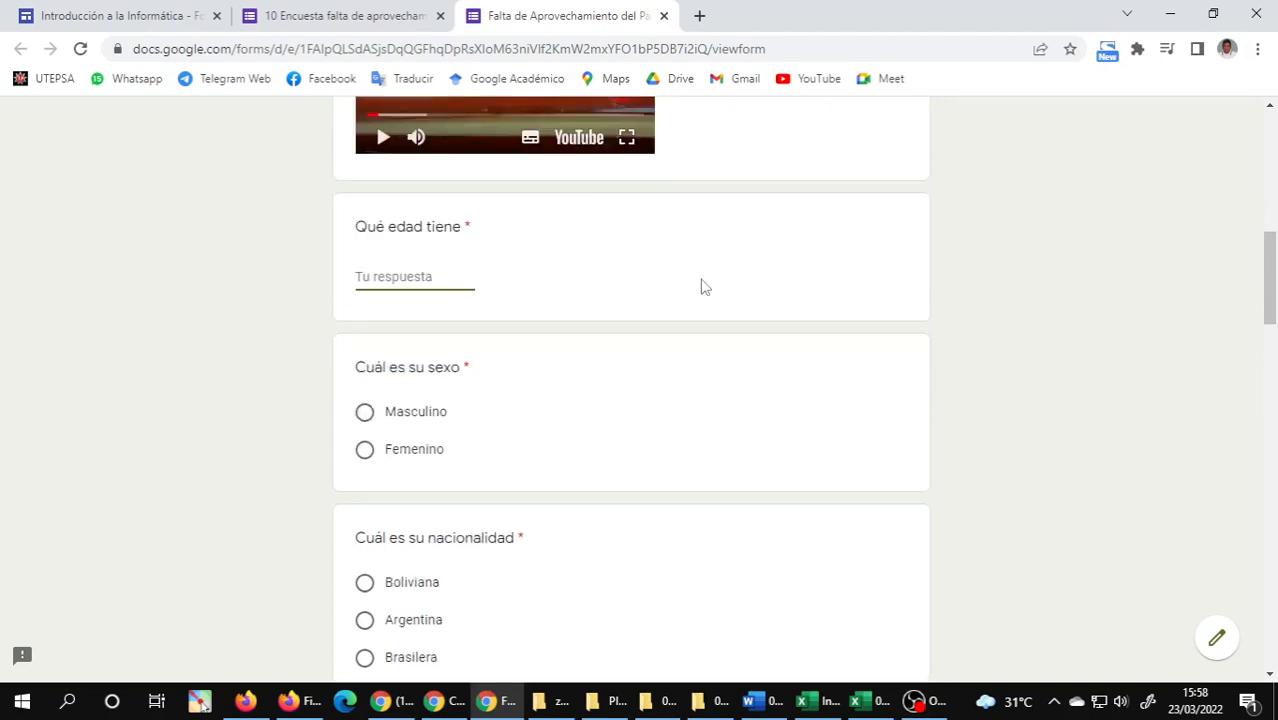
type("25")
scroll(367, 232, "down", 2)
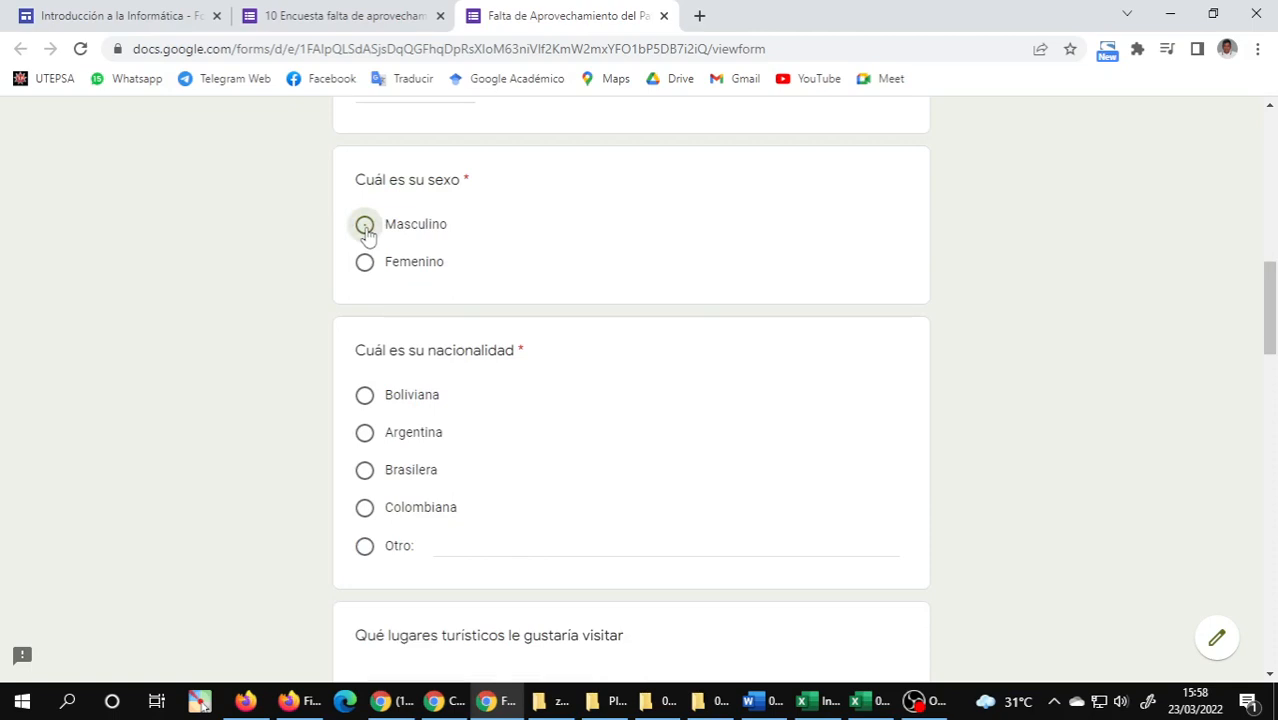
Select Fuerte Samaipata and Espejillos as the tourist places to visit, after completing the nationality question.
scroll(398, 347, "down", 4)
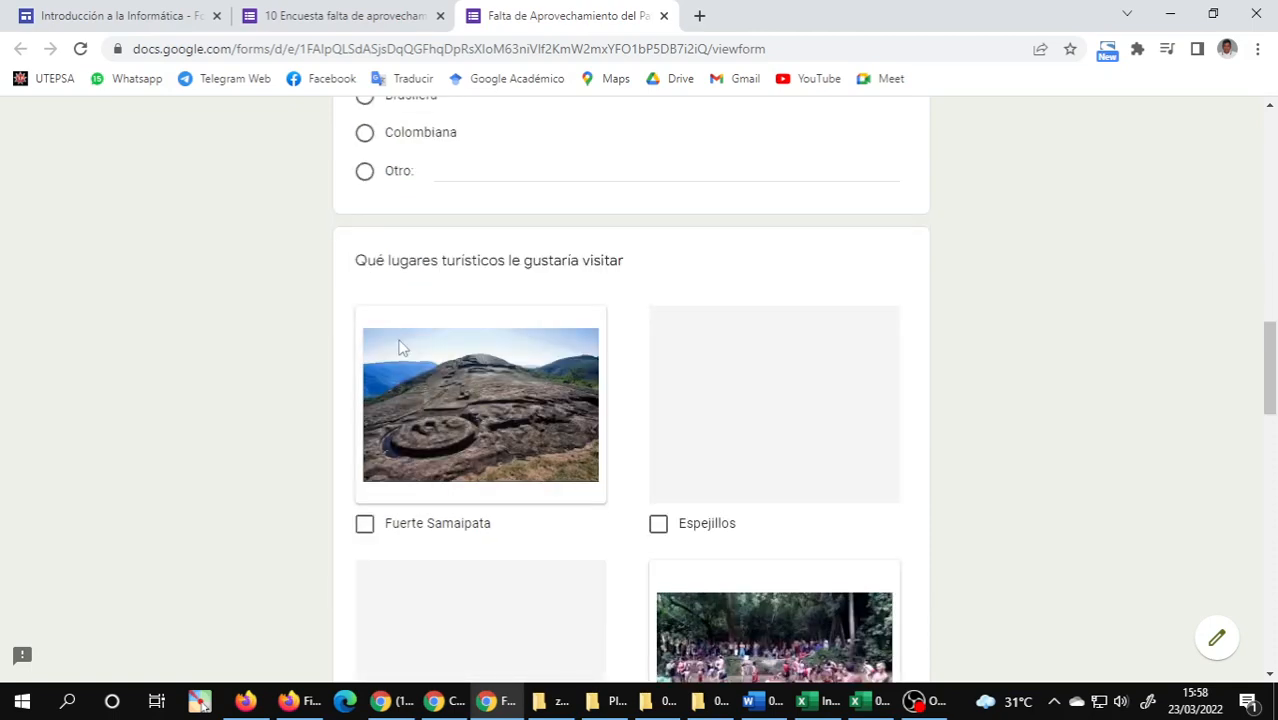
scroll(512, 397, "down", 3)
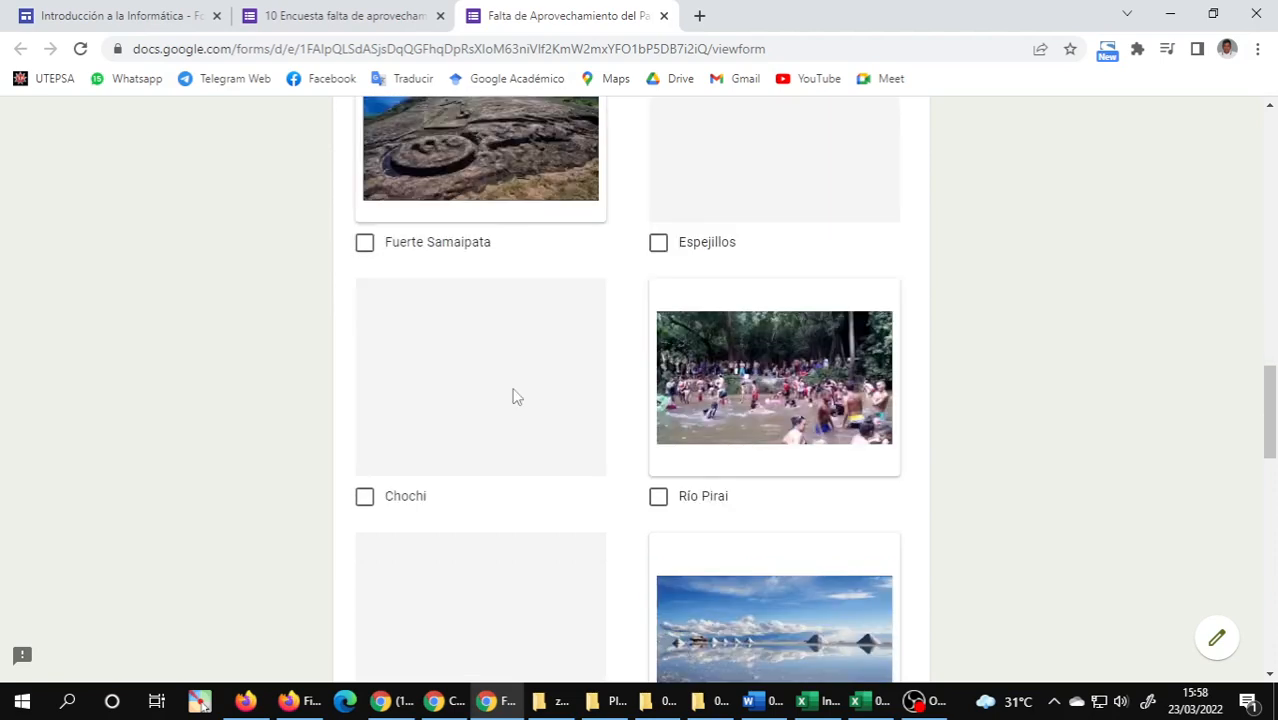
scroll(618, 376, "down", 1)
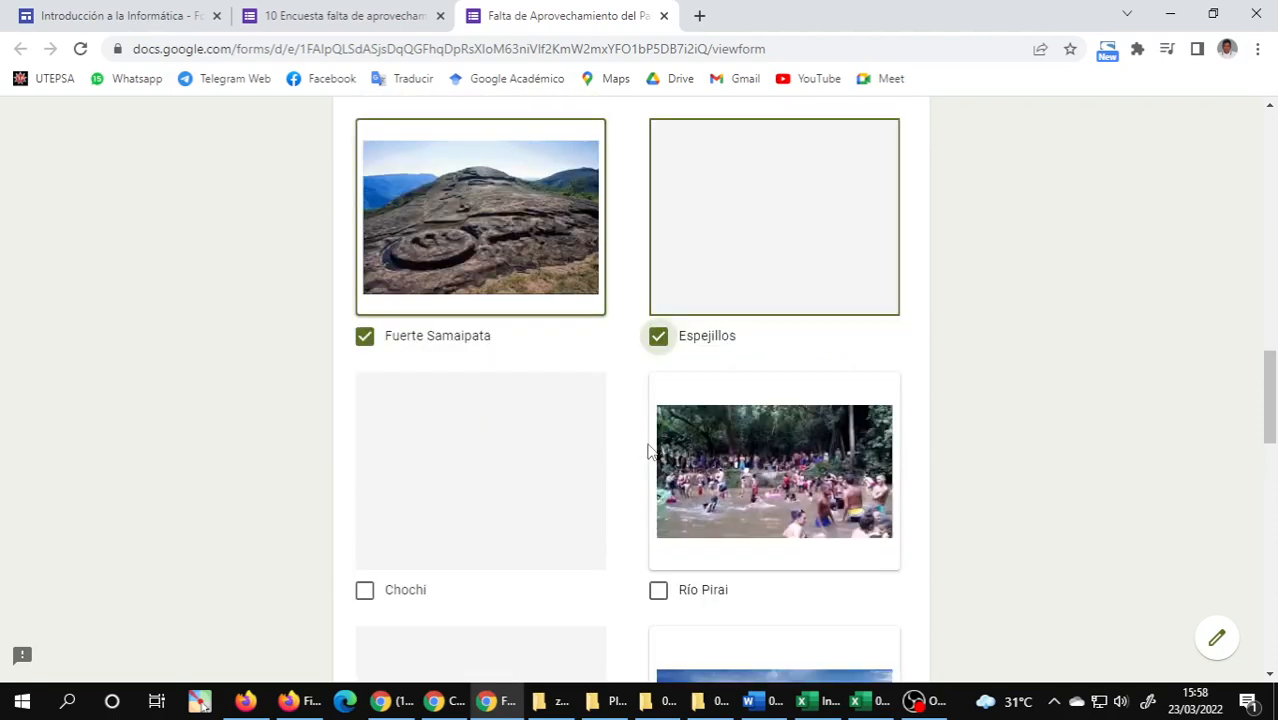
scroll(542, 460, "down", 4)
scroll(542, 460, "down", 3)
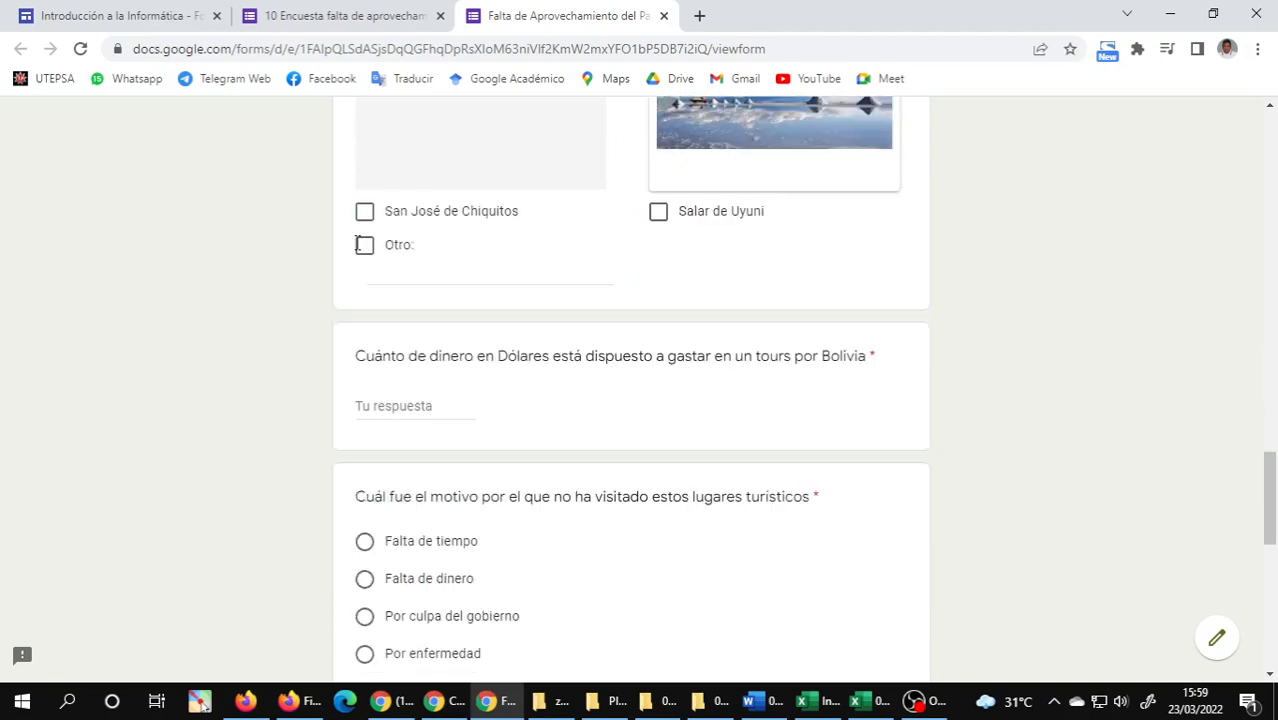
Enter 200 as the amount in dollars willing to be spent on a tour of Bolivia.
scroll(435, 297, "up", 1)
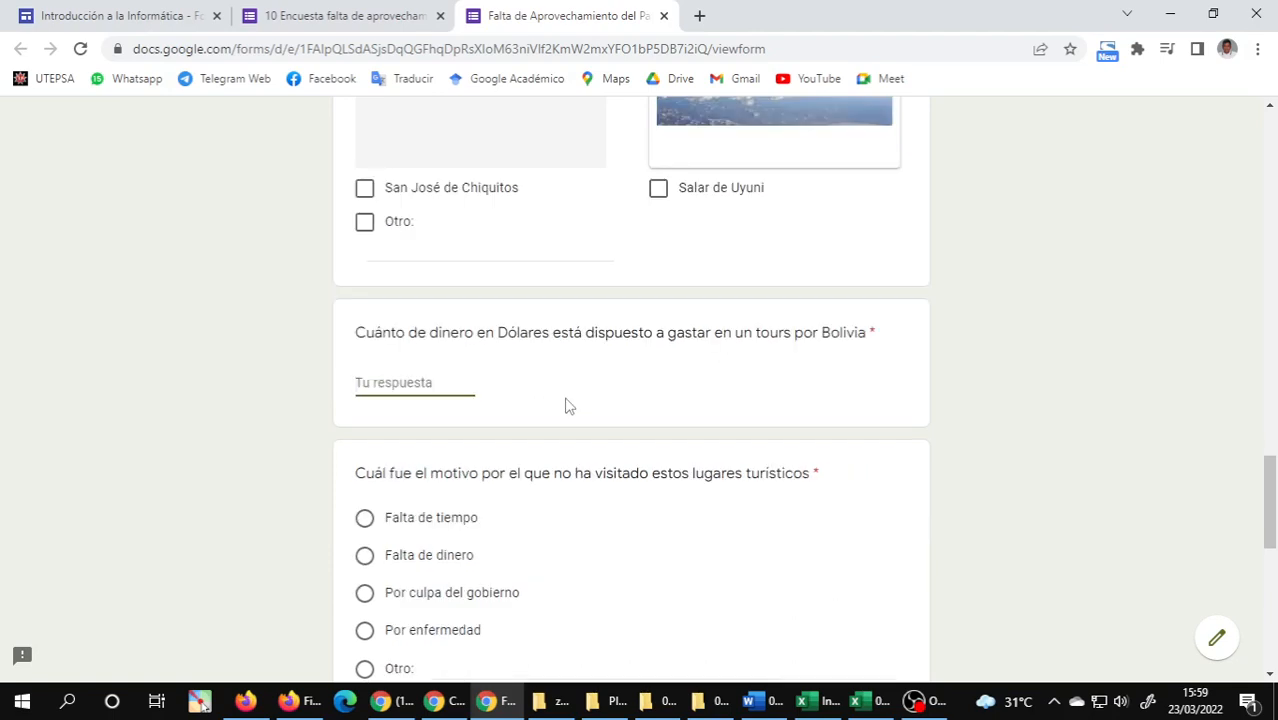
type("200")
left_click(404, 411)
scroll(432, 412, "down", 2)
scroll(432, 412, "down", 1)
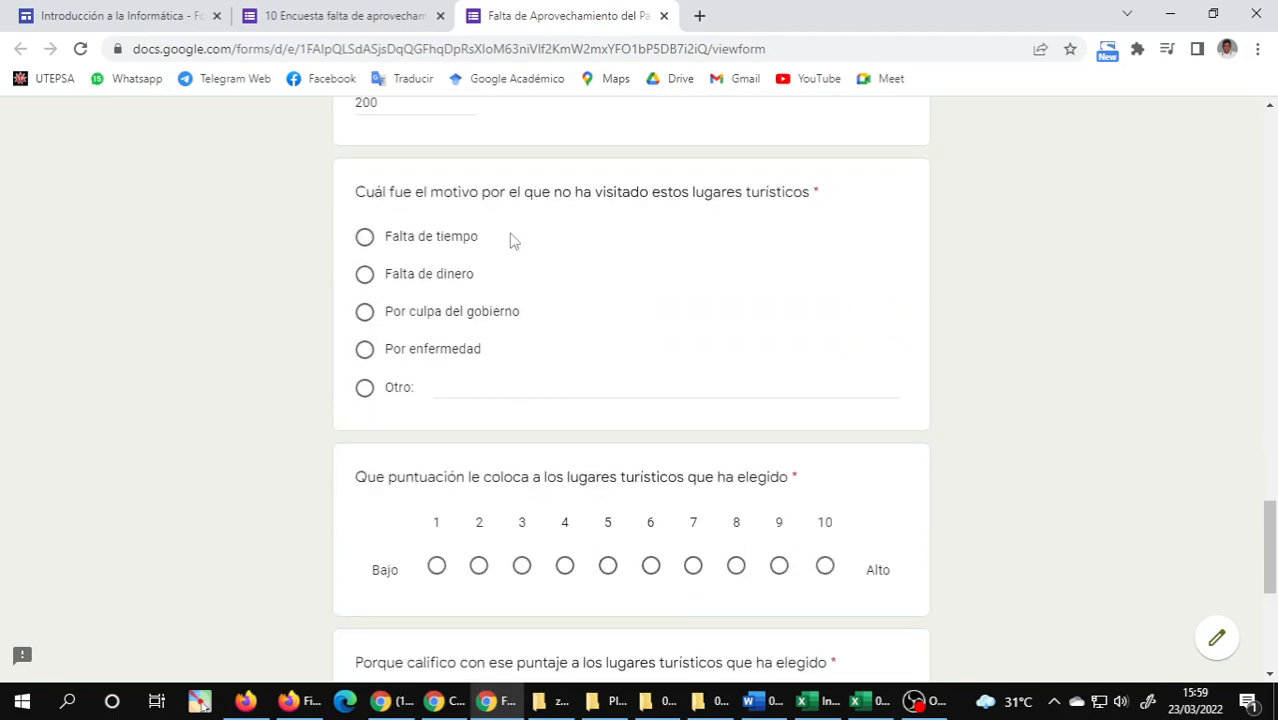
Choose Falta de tiempo as the reason for not having visited the places and give them a score of 9.
left_click(364, 240)
scroll(697, 405, "down", 1)
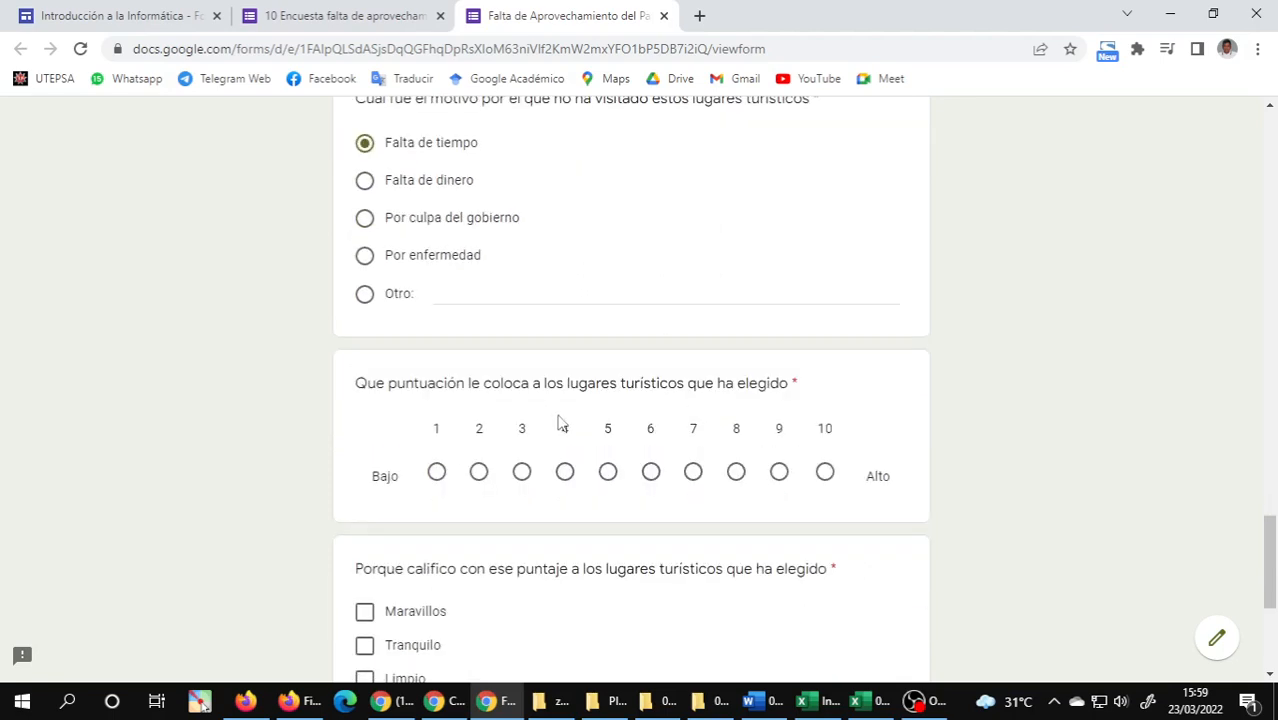
left_click(454, 300)
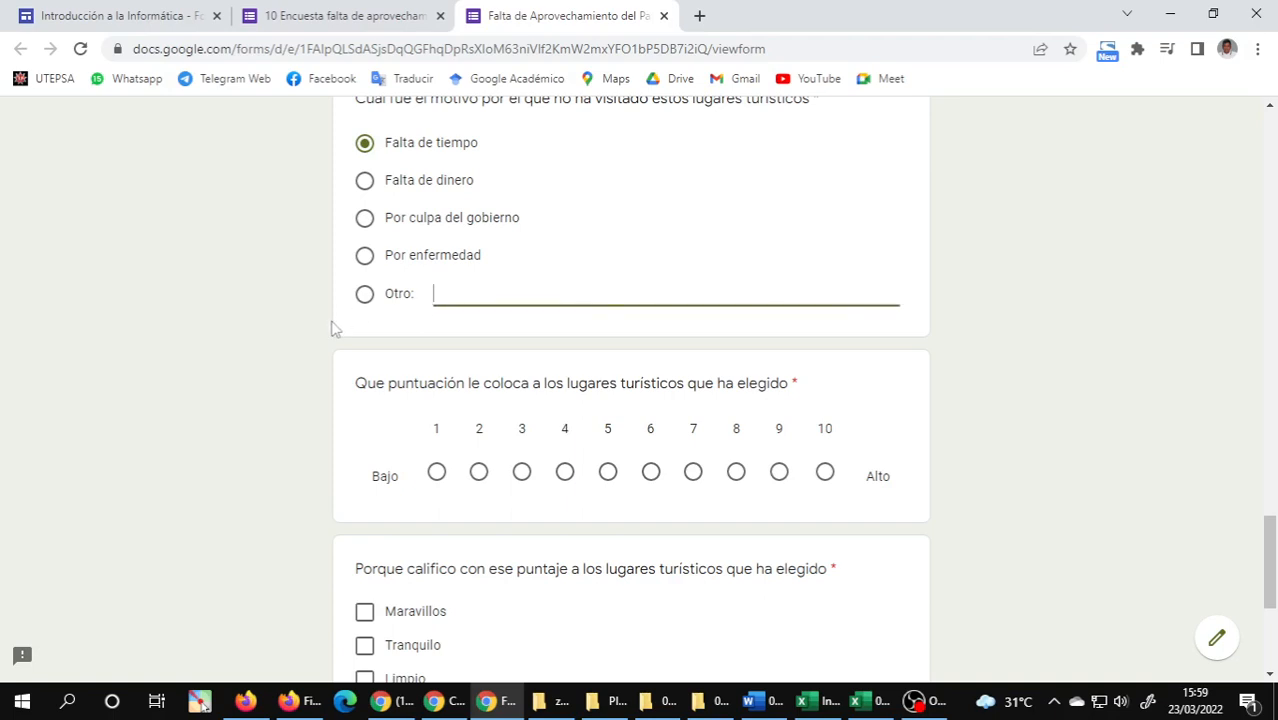
left_click(397, 423)
scroll(477, 420, "down", 1)
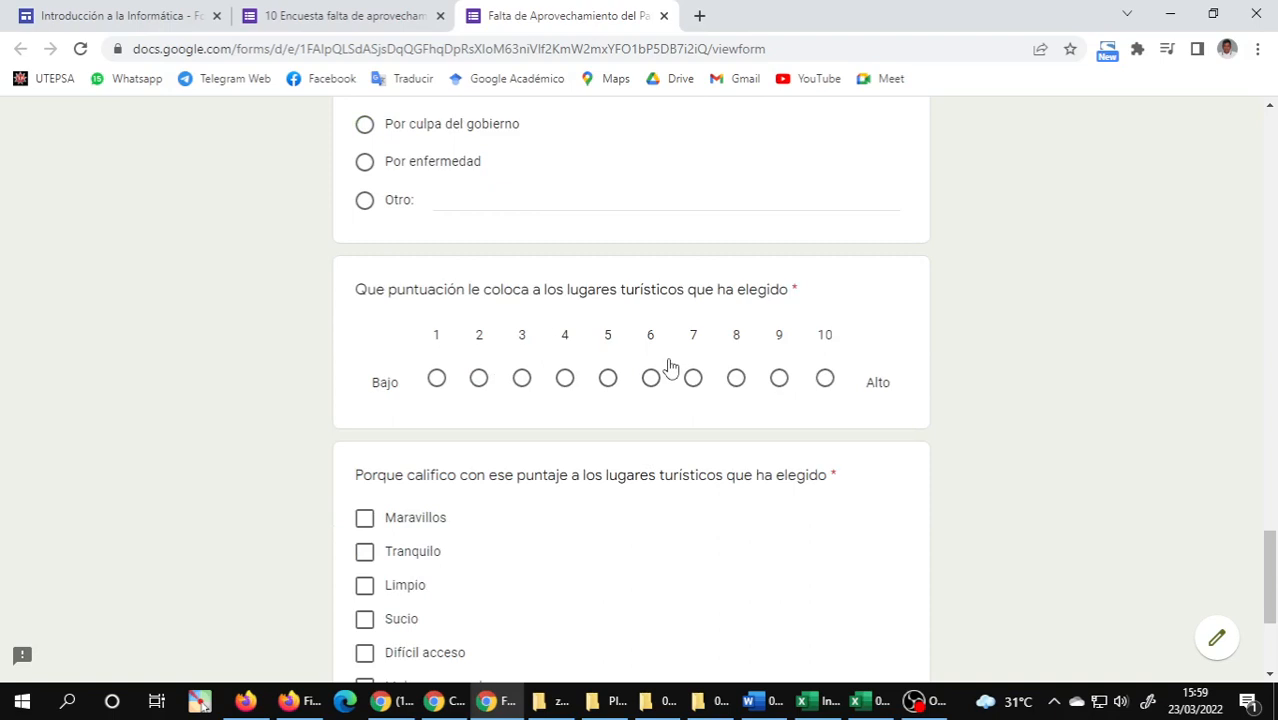
left_click(770, 378)
scroll(442, 314, "down", 3)
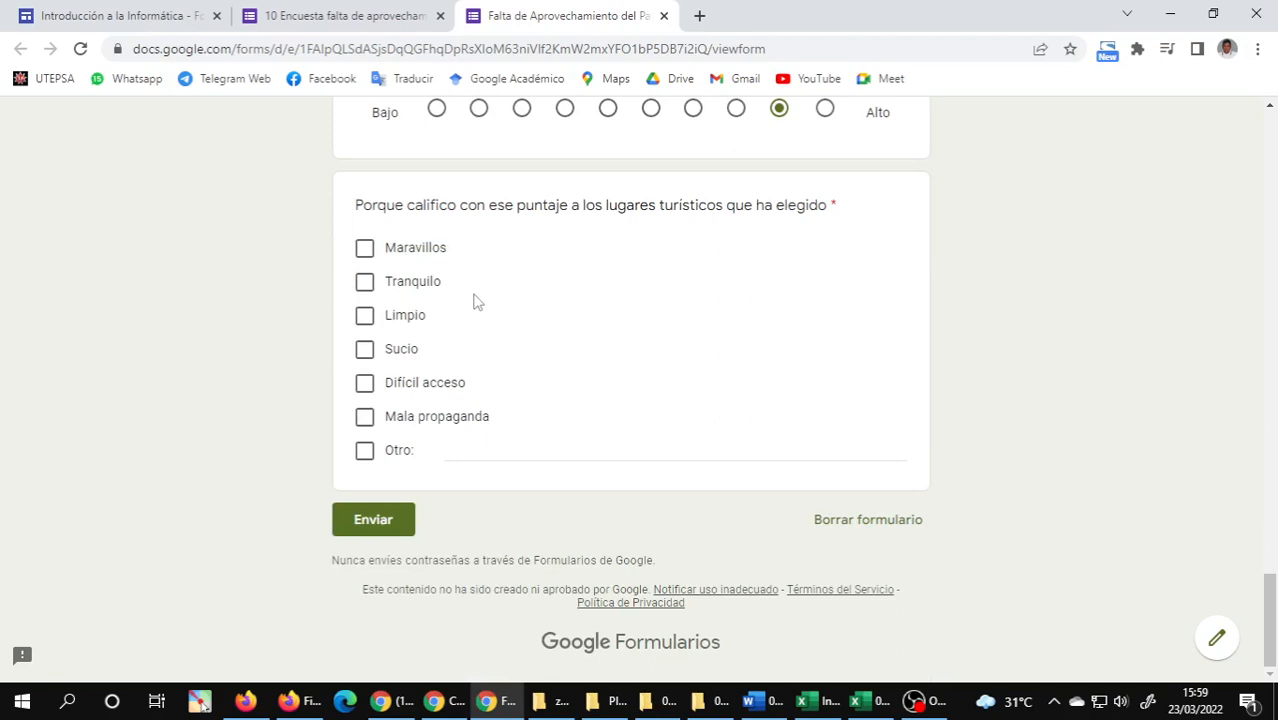
Mark Tranquilo and Limpio as the reasons for the score, and submit the response before returning to the form editor.
left_click(364, 283)
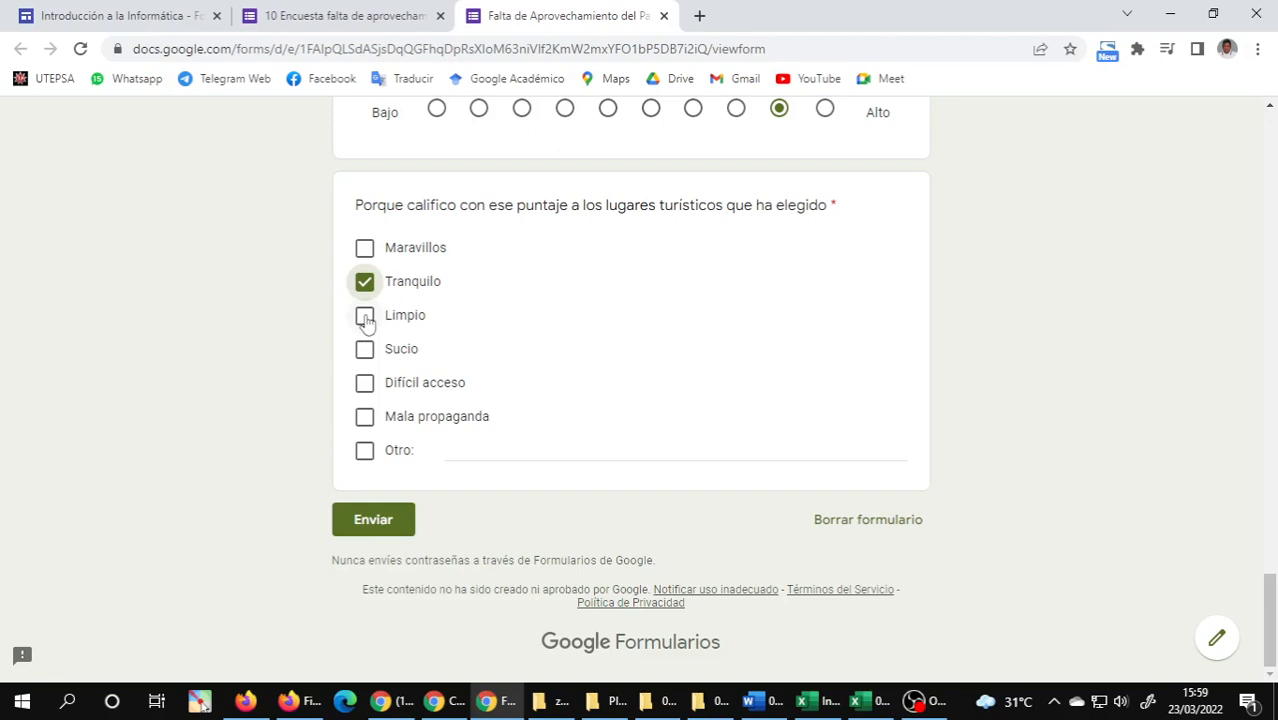
left_click(365, 317)
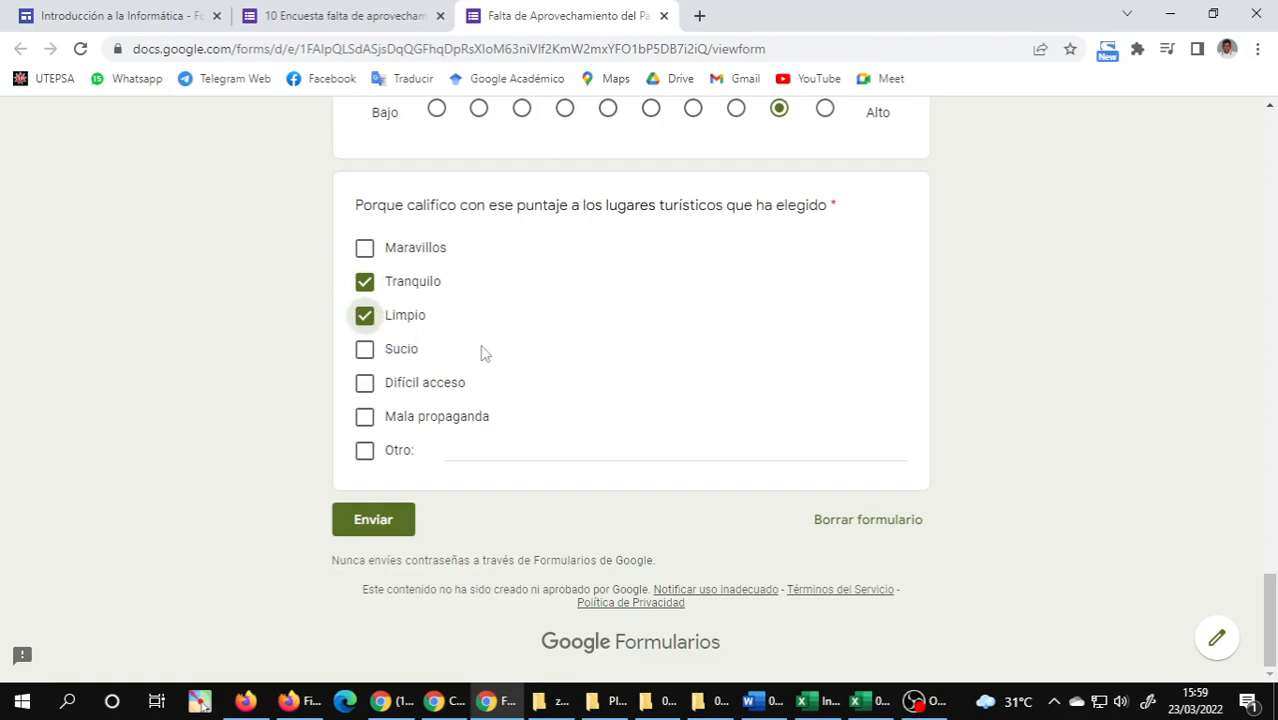
left_click(381, 530)
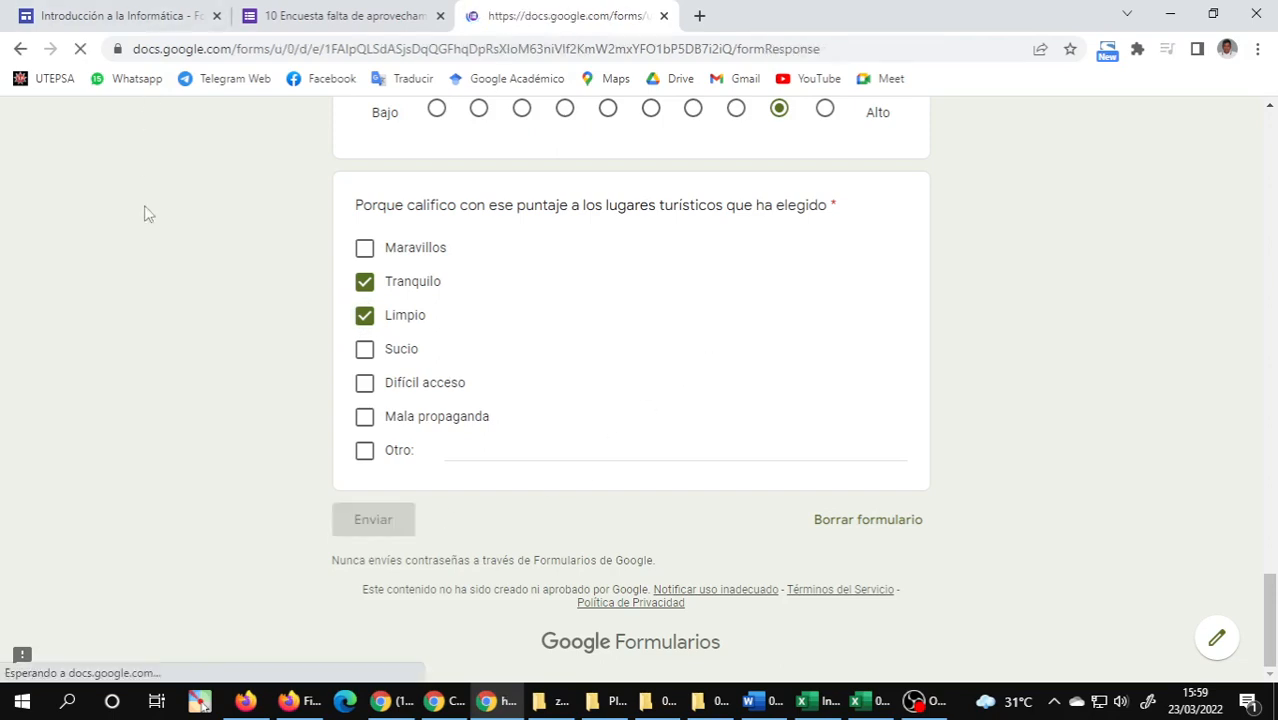
left_click(362, 10)
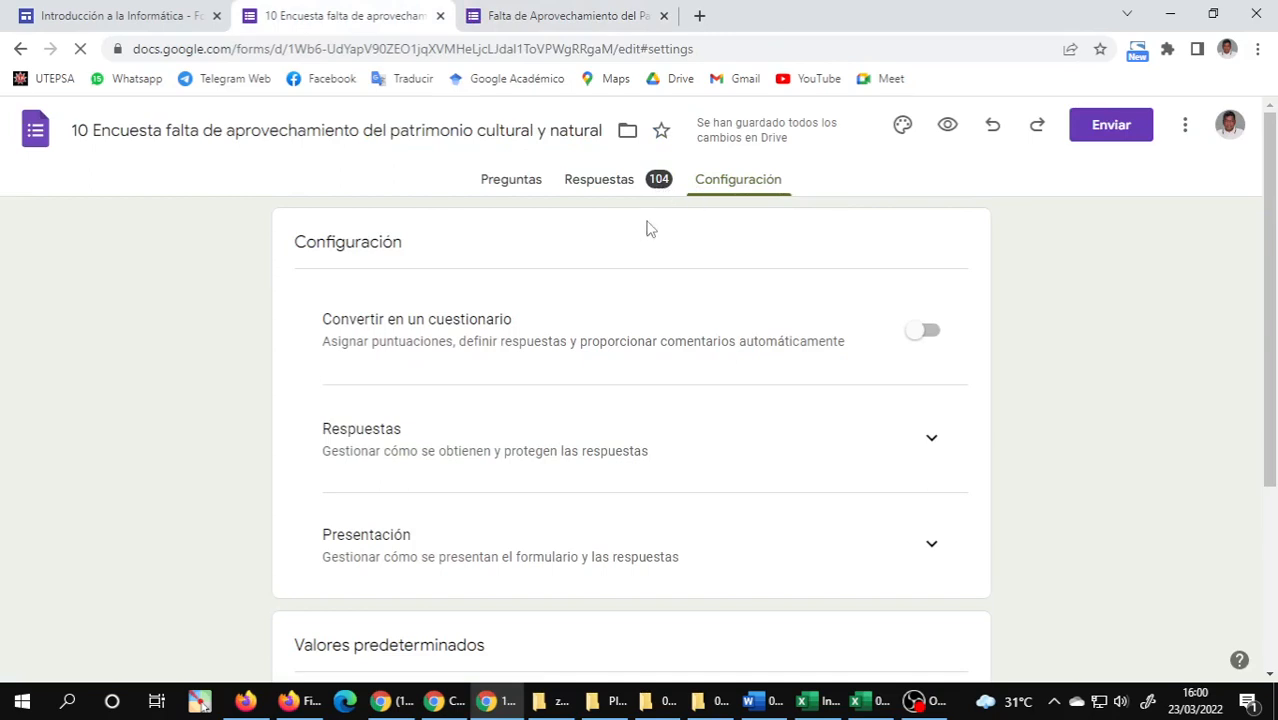
Open the survey's preview, copy its public link and send it to the INT.INFORMÁTICA_H group in WhatsApp.
left_click(565, 15)
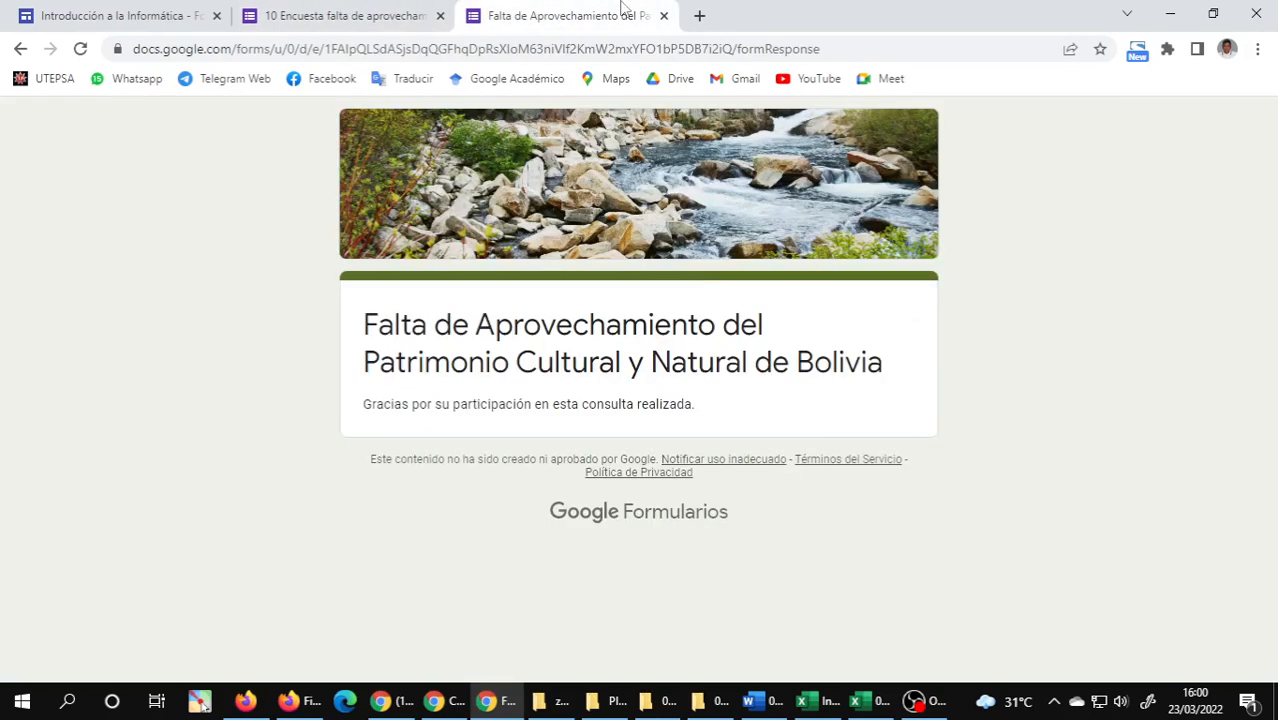
left_click(450, 15)
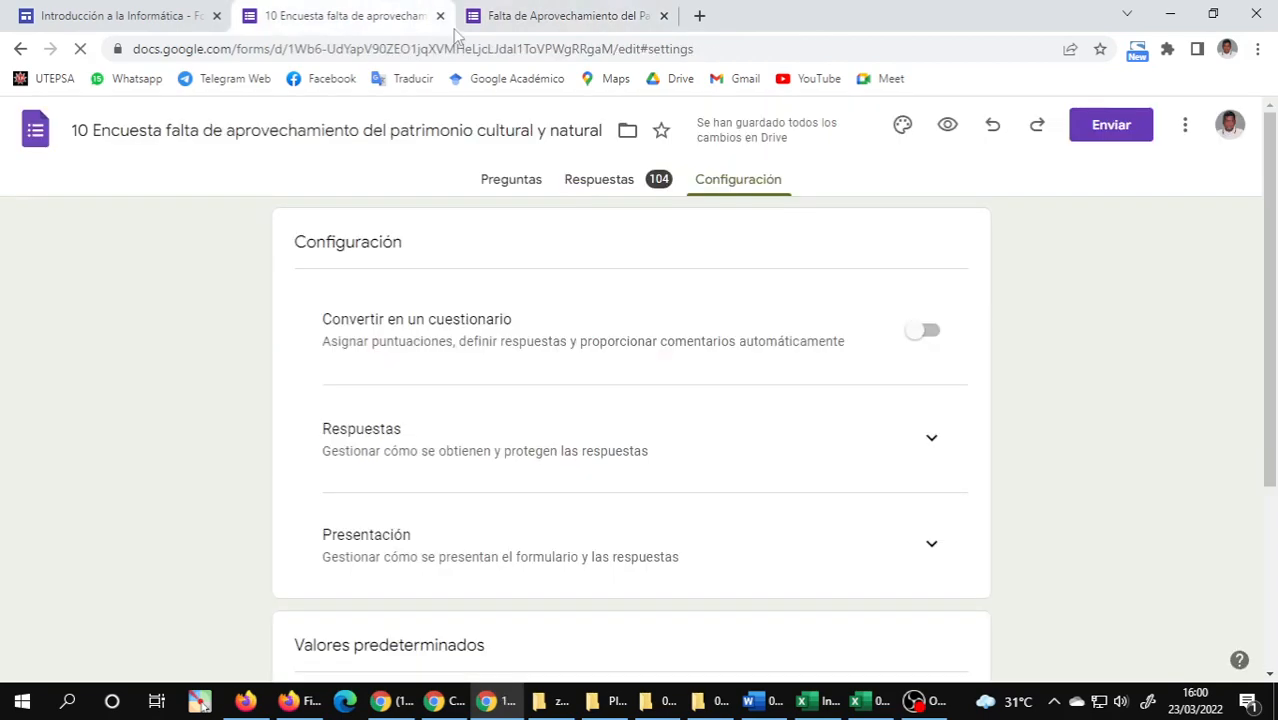
left_click(948, 125)
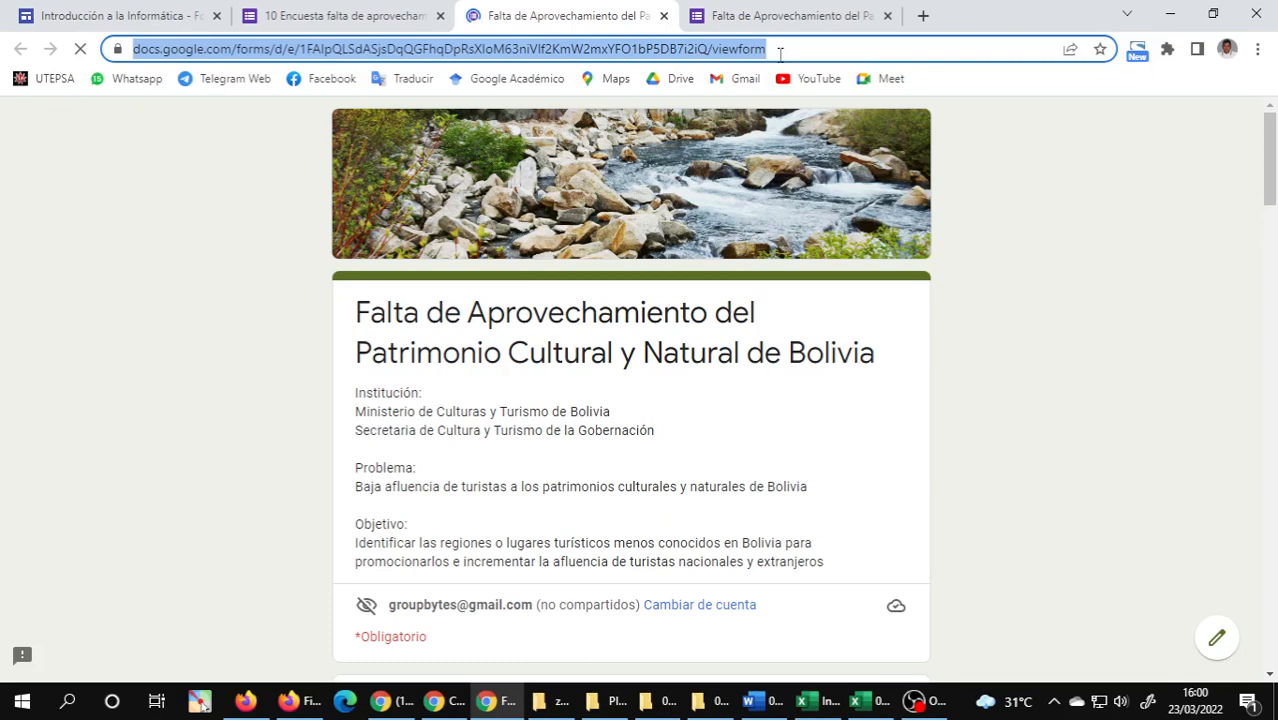
key("ctrl+Tab")
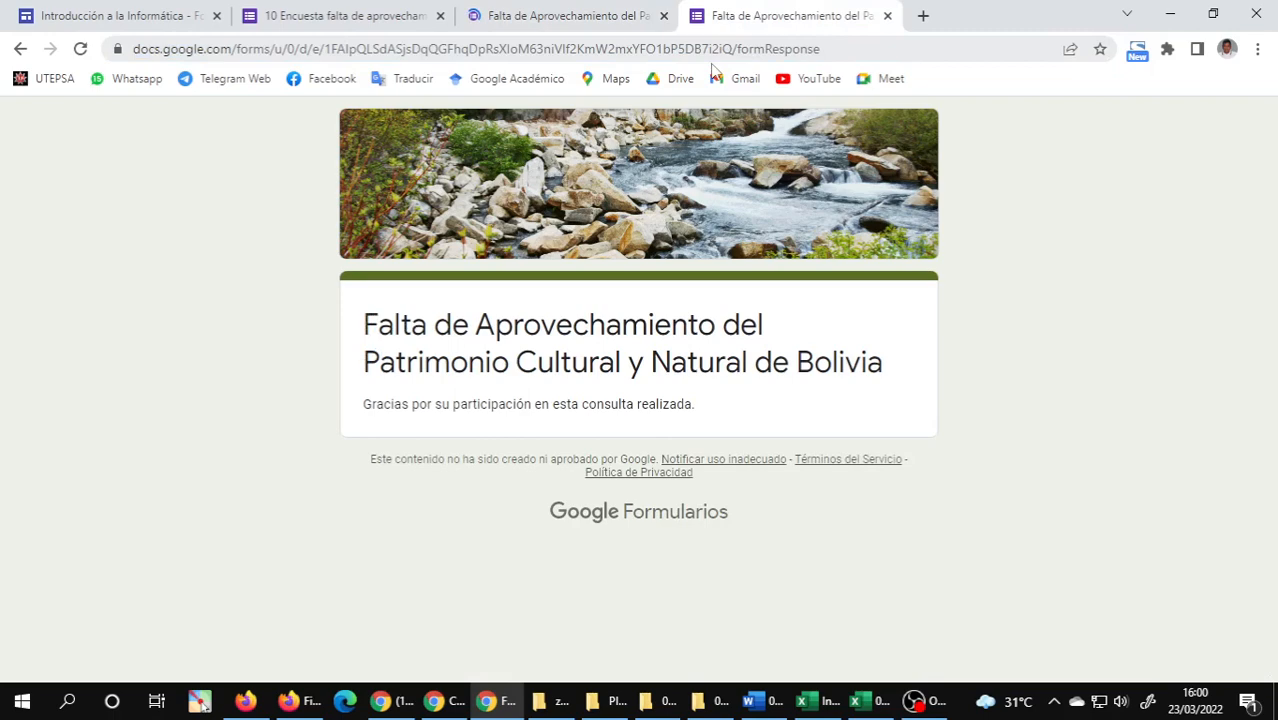
key("alt+Tab")
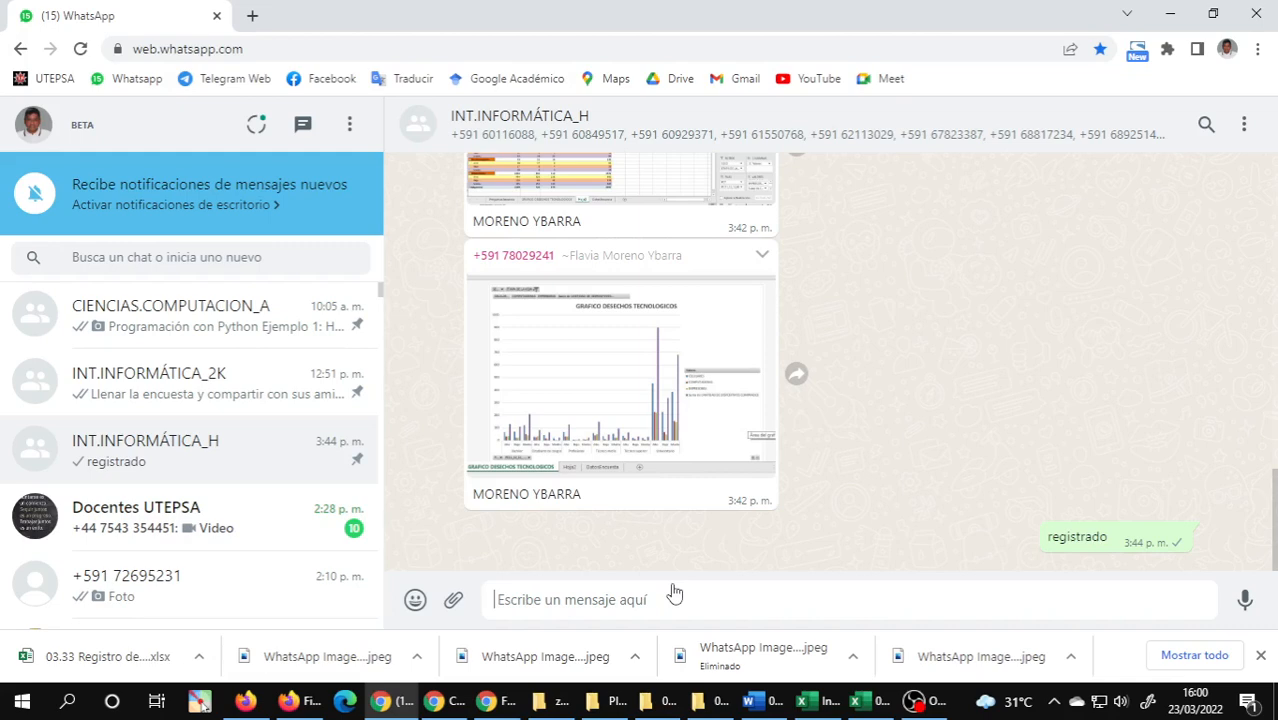
type("https://docs.google.com/forms/d/e/1FAIpQLSdASisDqQGFhqDpRsXloM63niVlf2KmW2mxYFO1bP5DB7i2iQ/viewform")
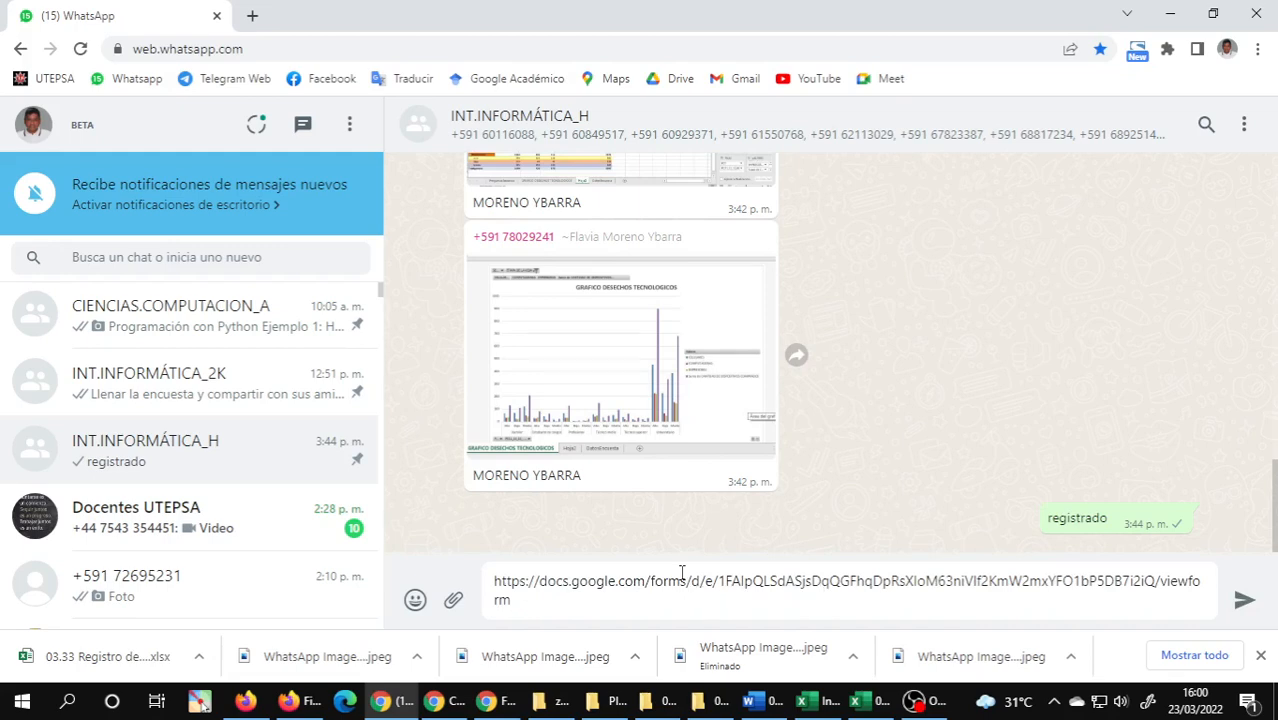
key("Return")
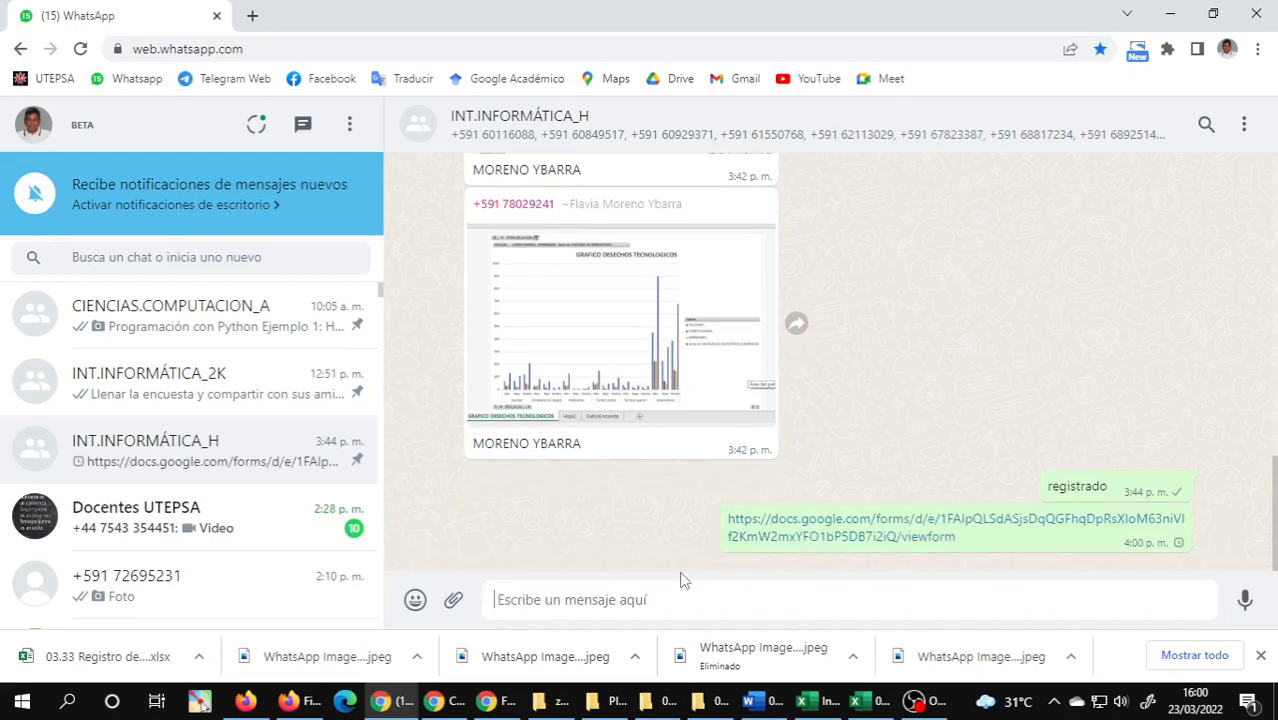
Write the group message lines "Debe llenar la encuesta" and "Debe compartir la encuesta con sus amigos y amigas".
type("Debe llenar la e")
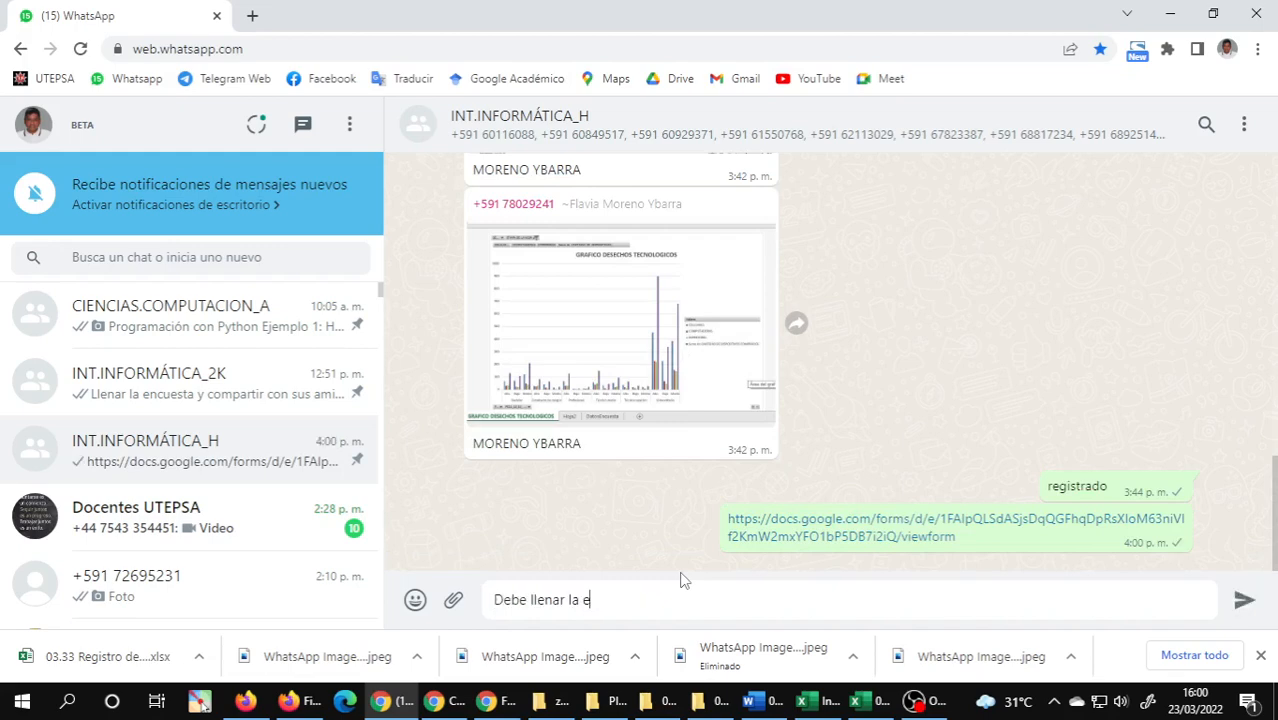
type("ncuesta")
key("shift+Return")
type("Debe compartir la emcuesta con")
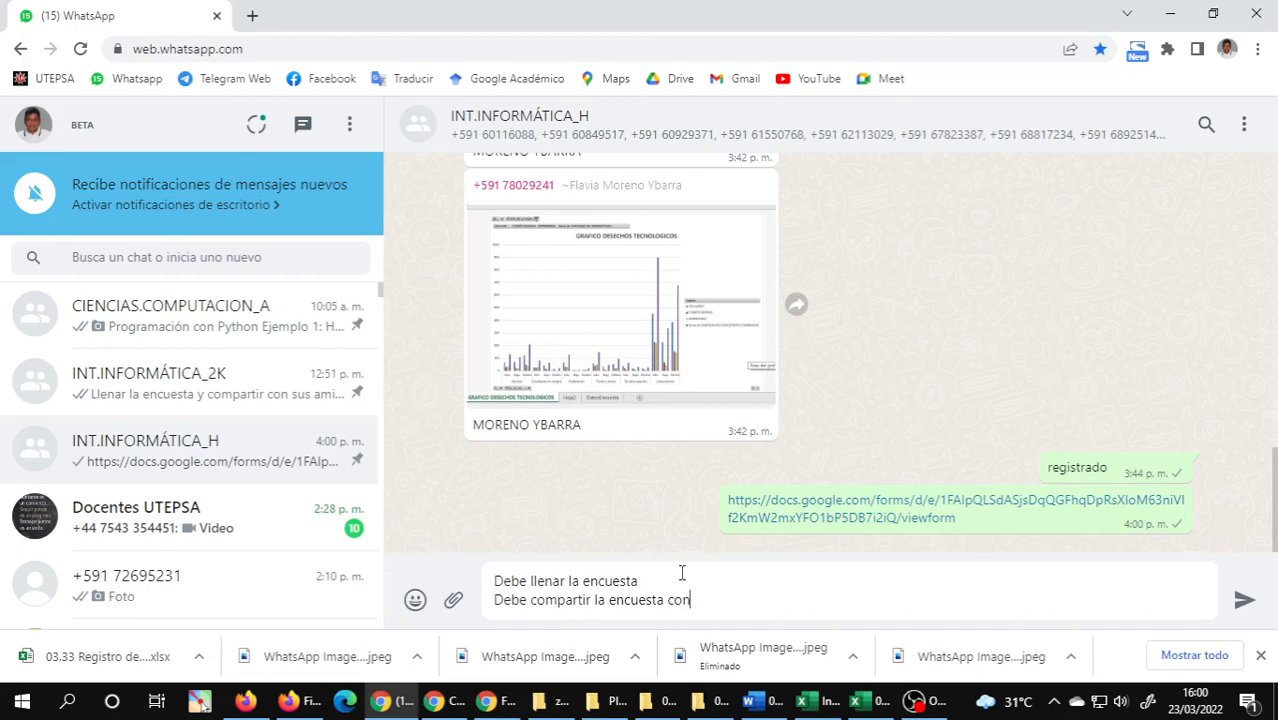
type(" sus amigos y amigas")
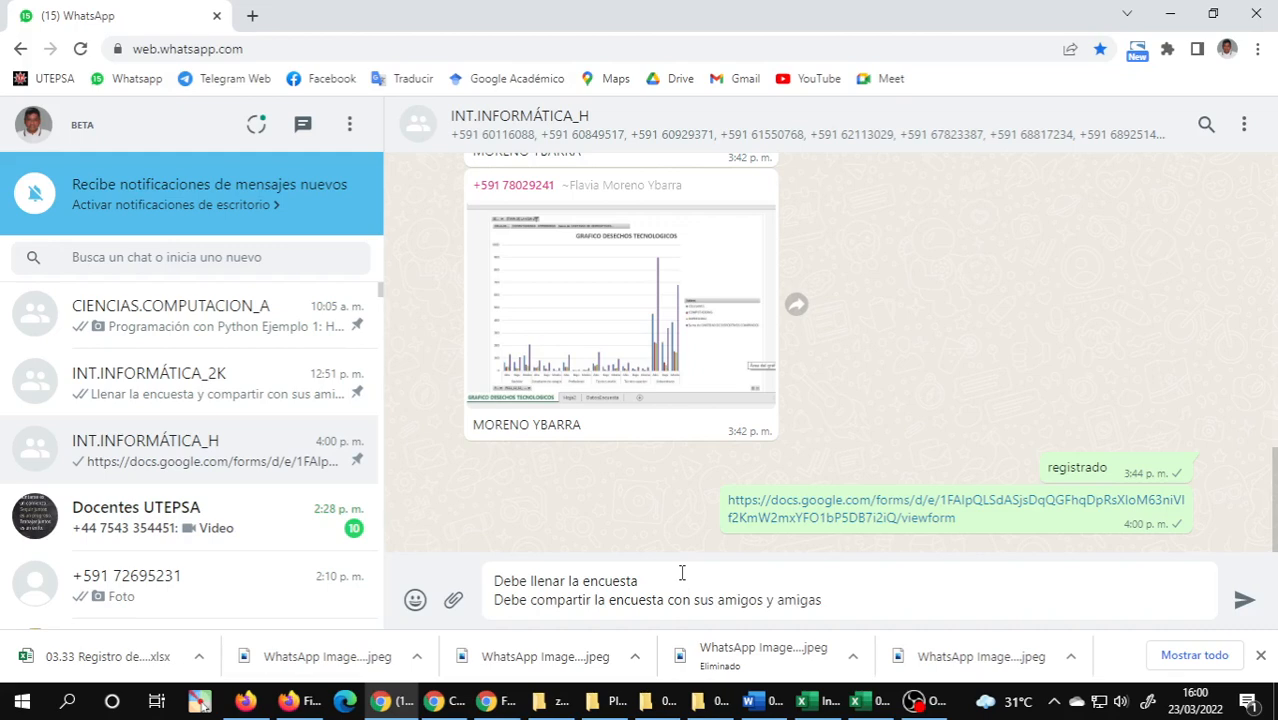
Add "Porque mañana analizaremos los datos de encuesta" after a blank line and send the message to the group.
key("shift+Return")
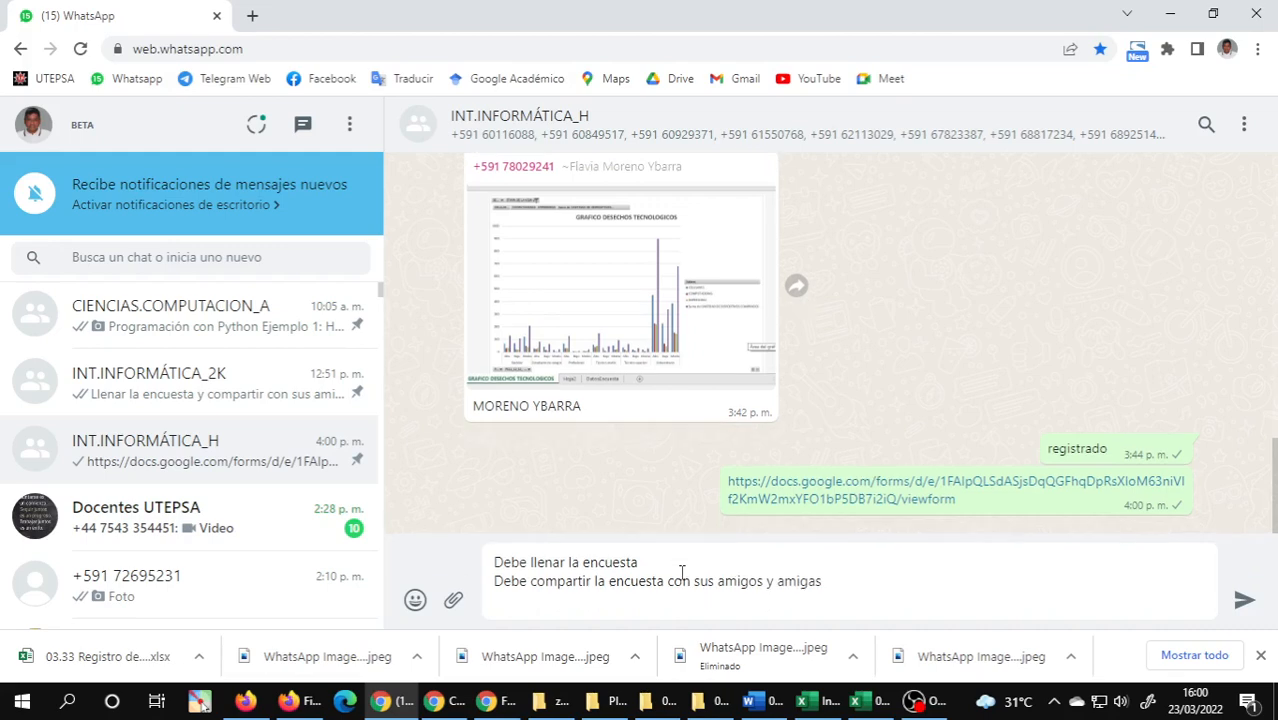
key("shift+Return")
type("Porque mañana anali")
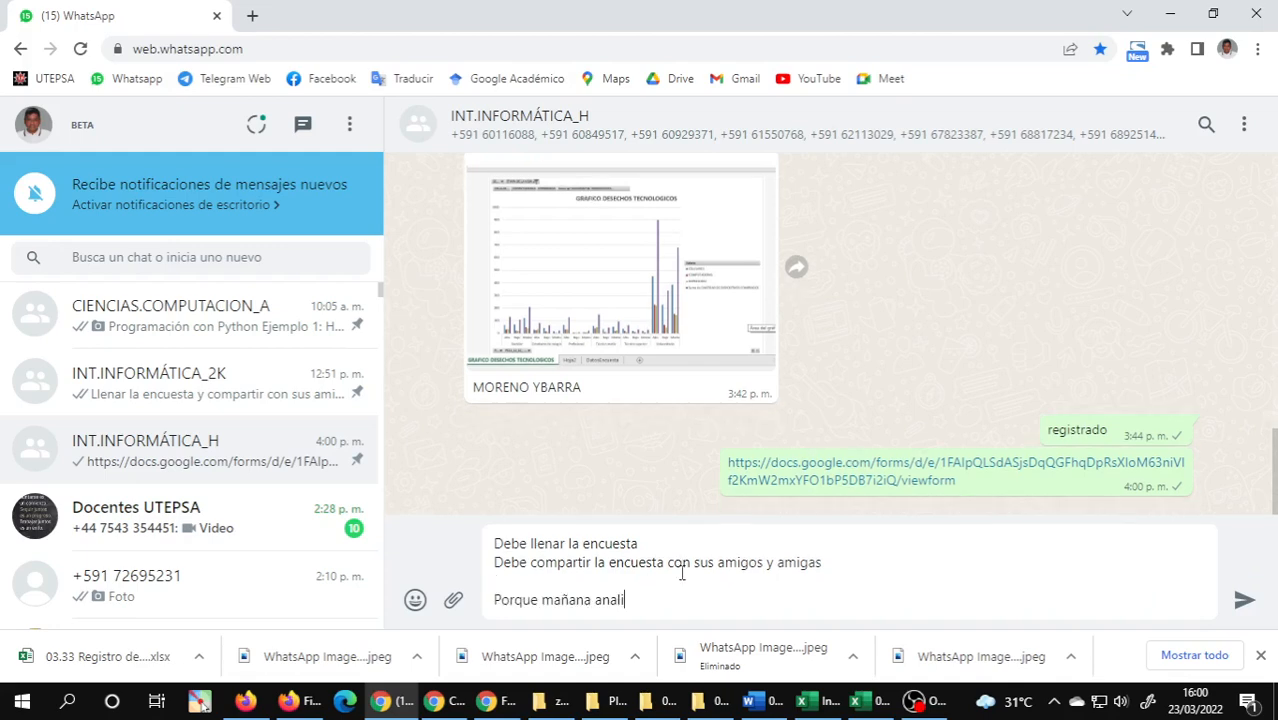
type("zaremos los dat")
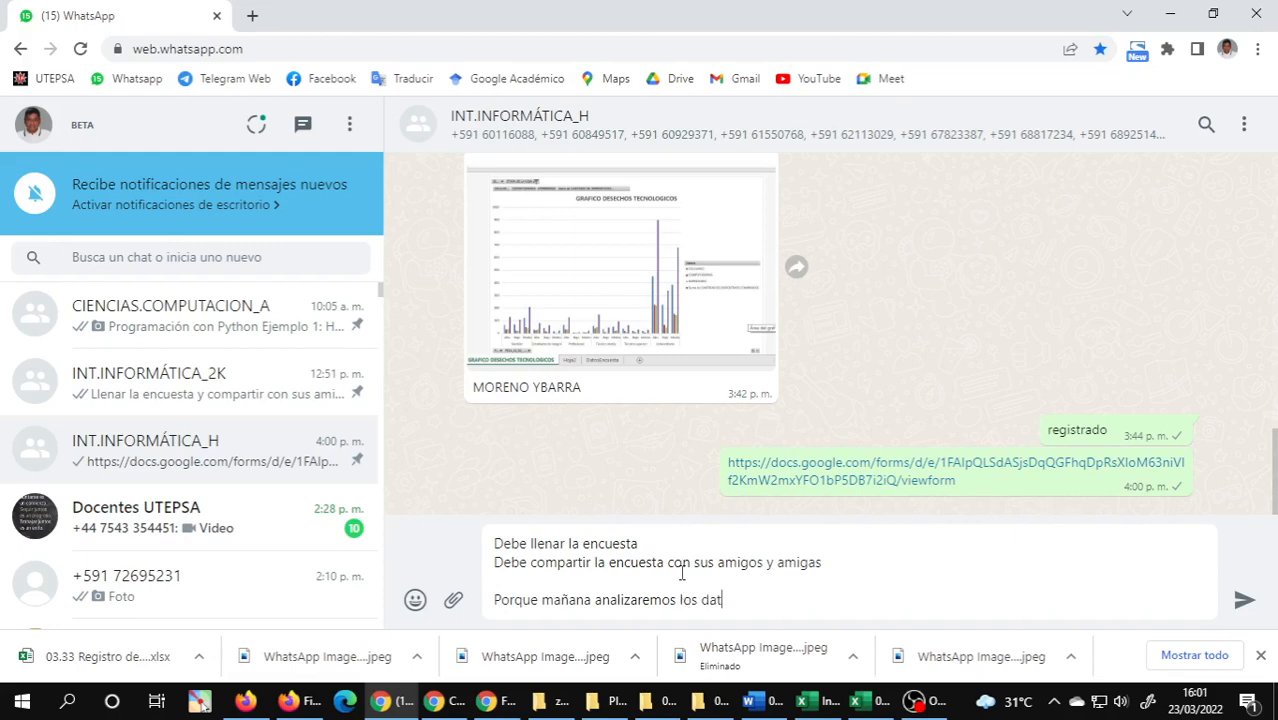
type("os de encuesta")
key("Return")
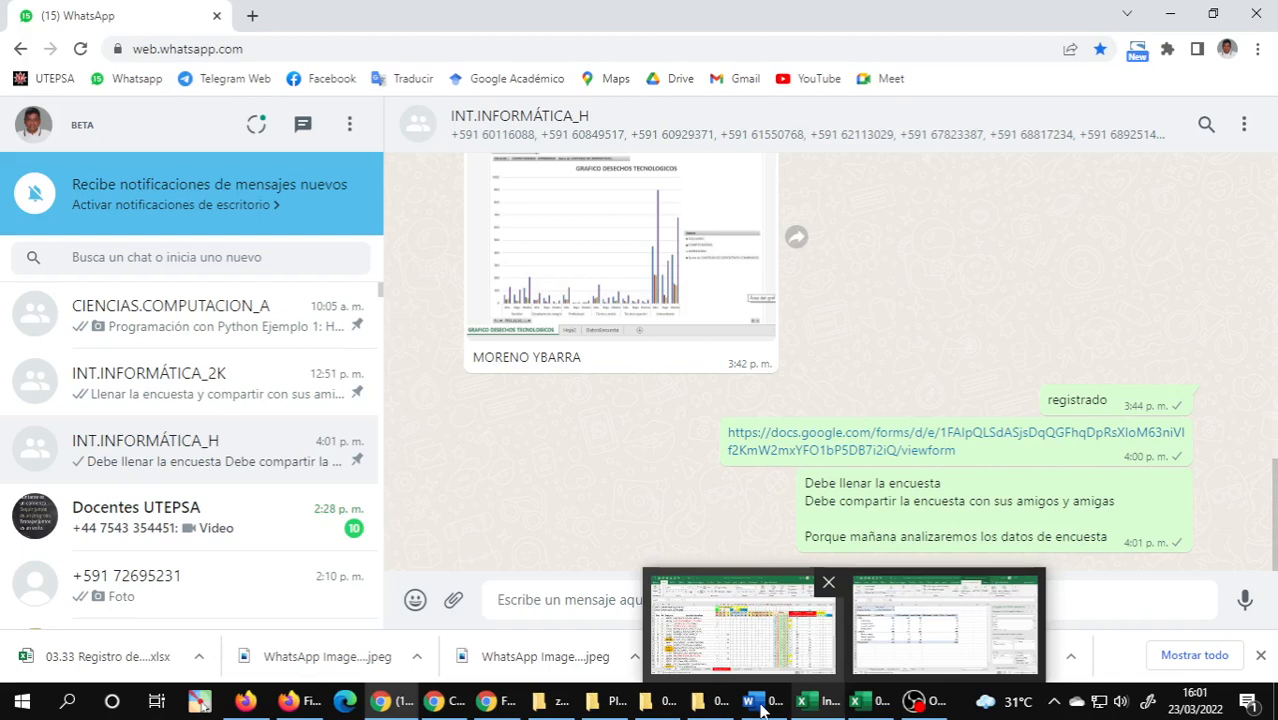
Switch back to the survey browser window and close the submitted response page and the form preview.
left_click(496, 702)
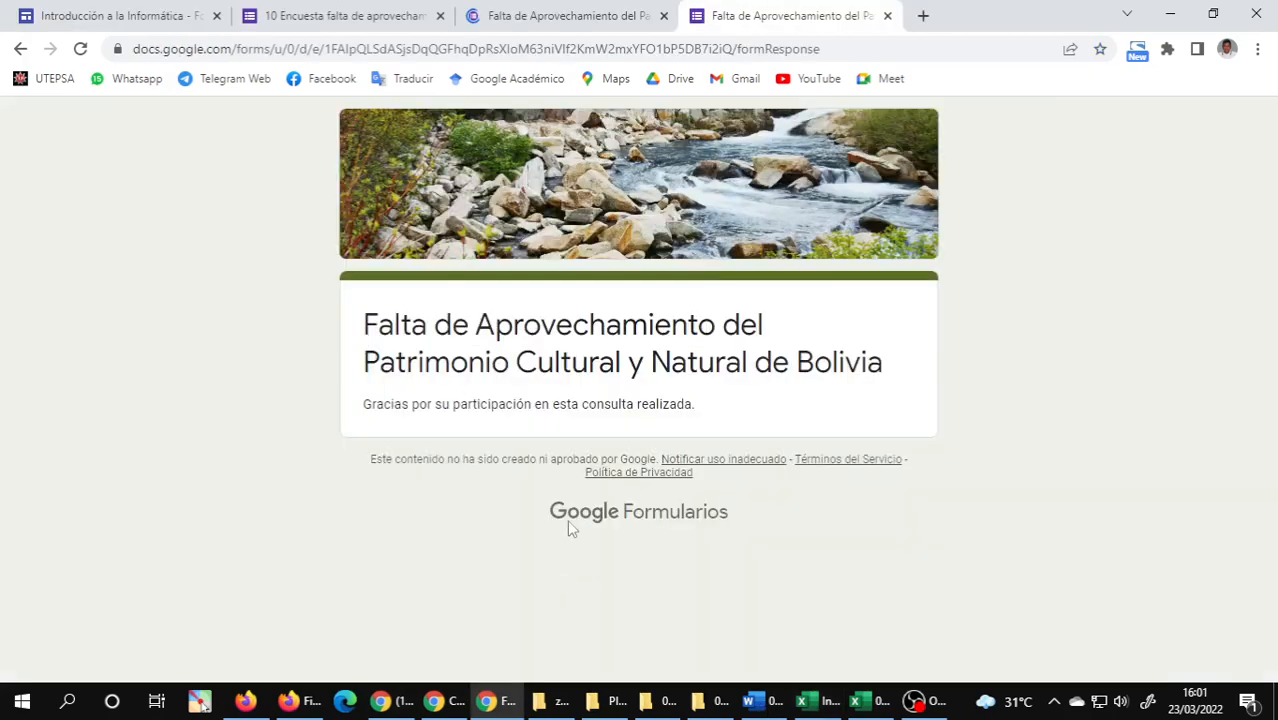
left_click(886, 16)
scroll(558, 428, "down", 1)
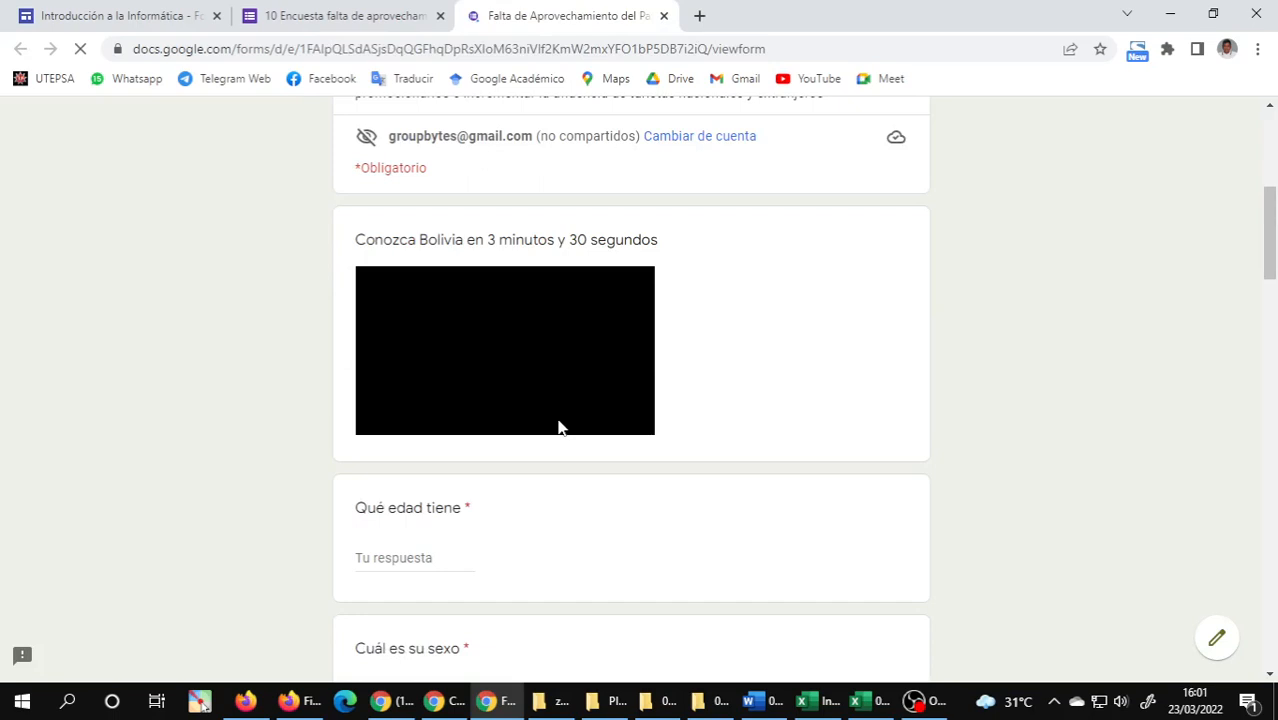
key("ctrl+w")
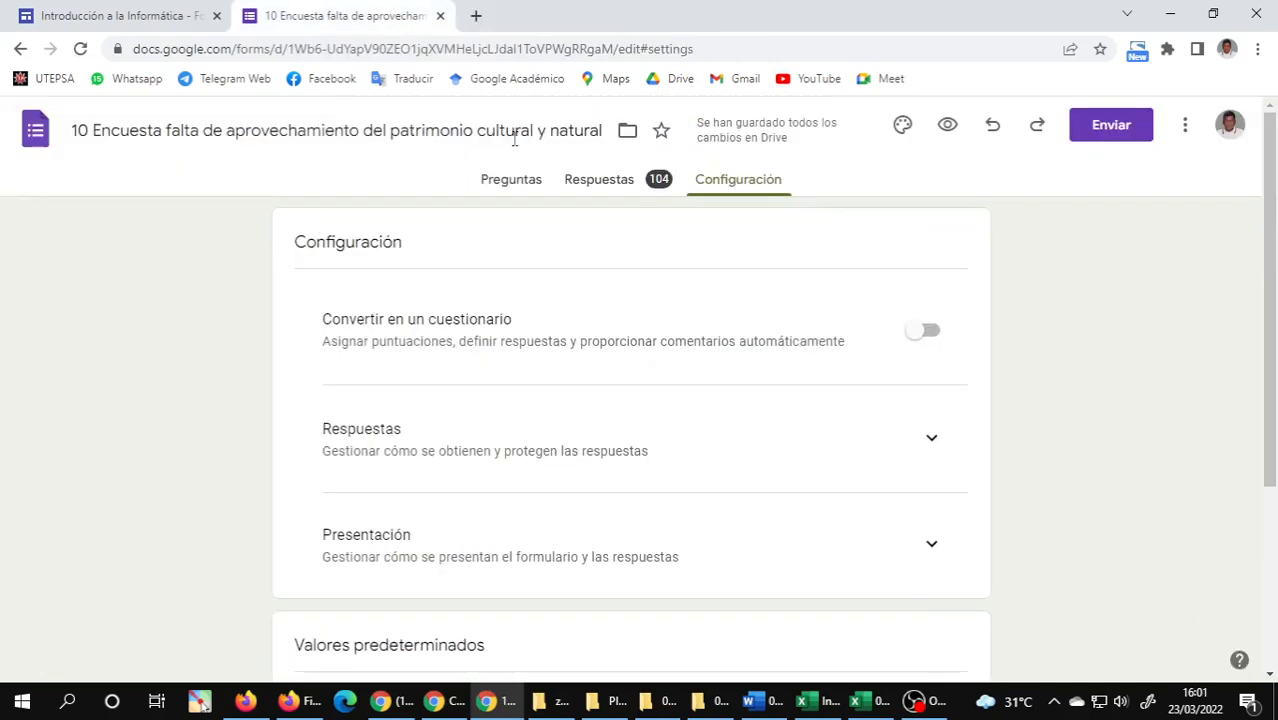
Change the video title among the survey questions to "Conozca Bolivia en 4 minutos y 30 segundos".
left_click(514, 182)
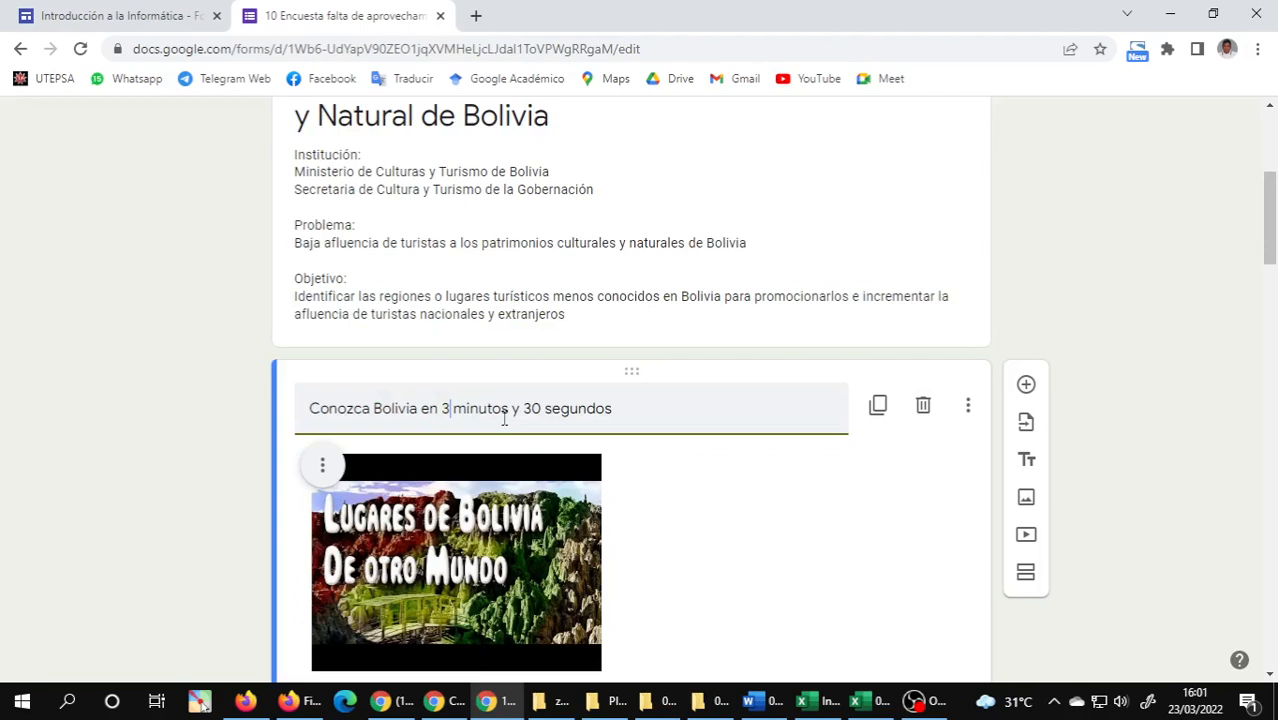
key("BackSpace")
type("4")
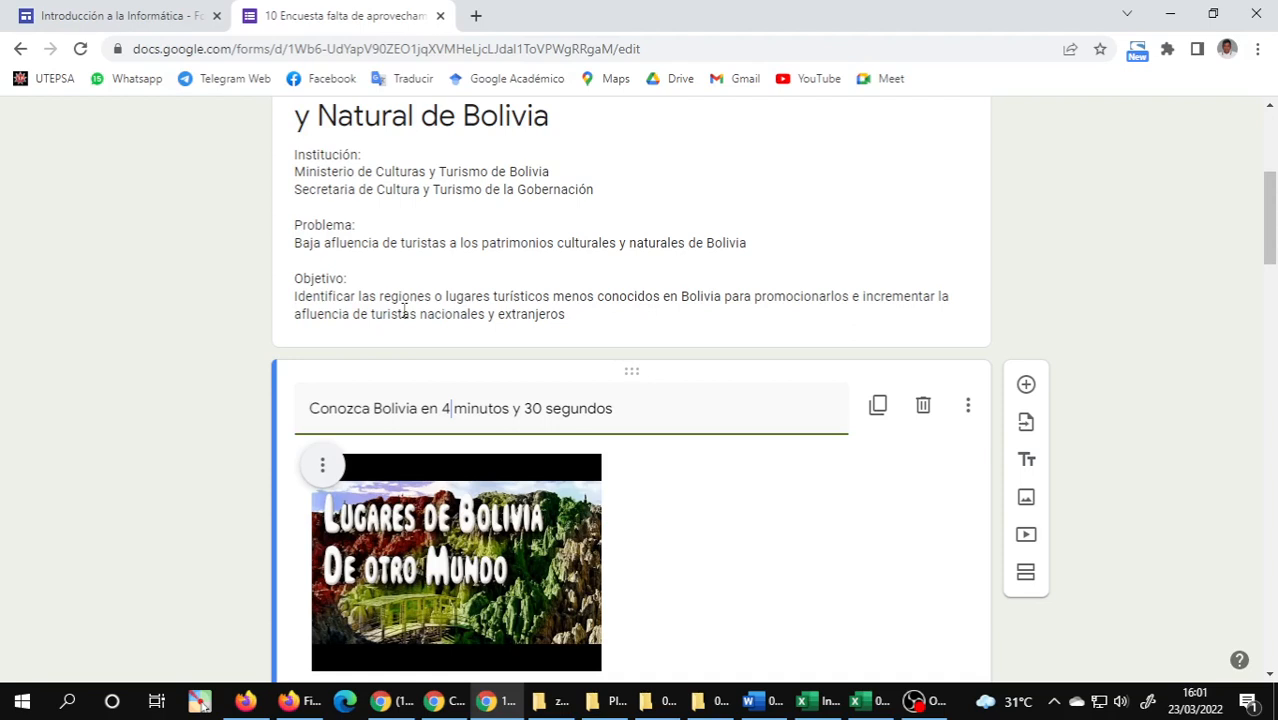
Review the Proyecto Final requirements, resources and notes on the course site, and close the form editor and site pages.
key("ctrl+shift+Tab")
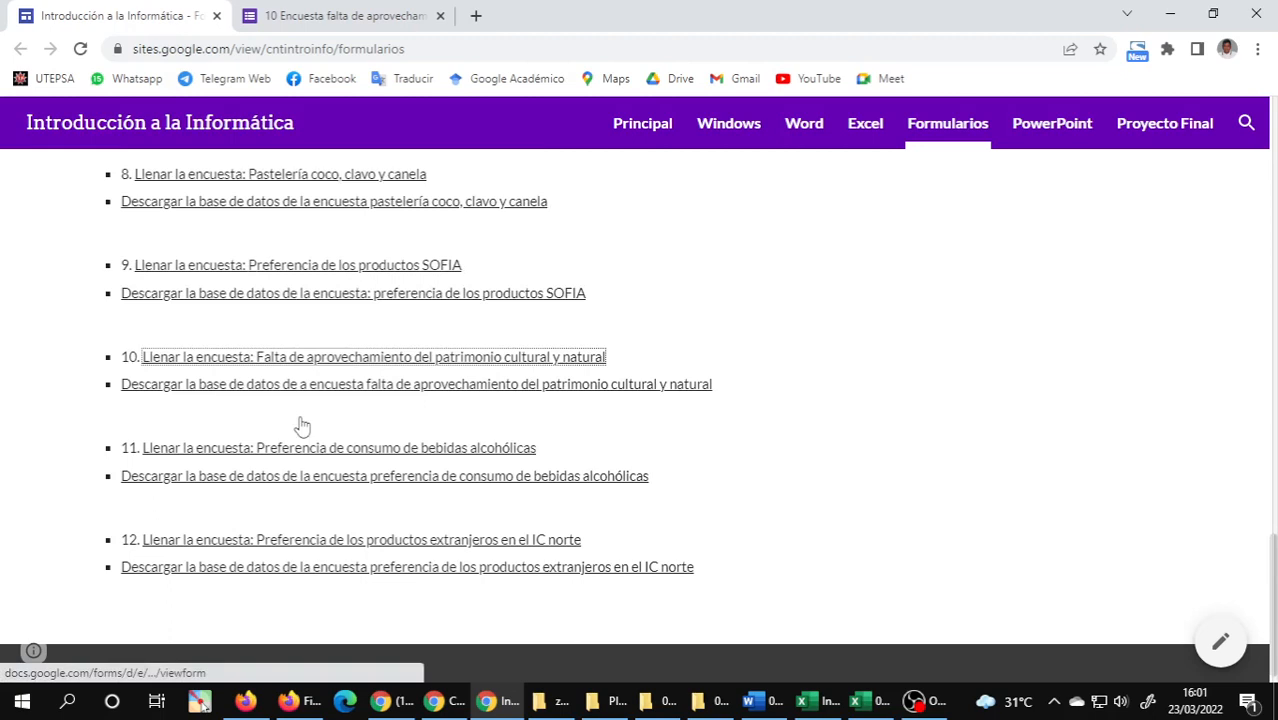
key("Home")
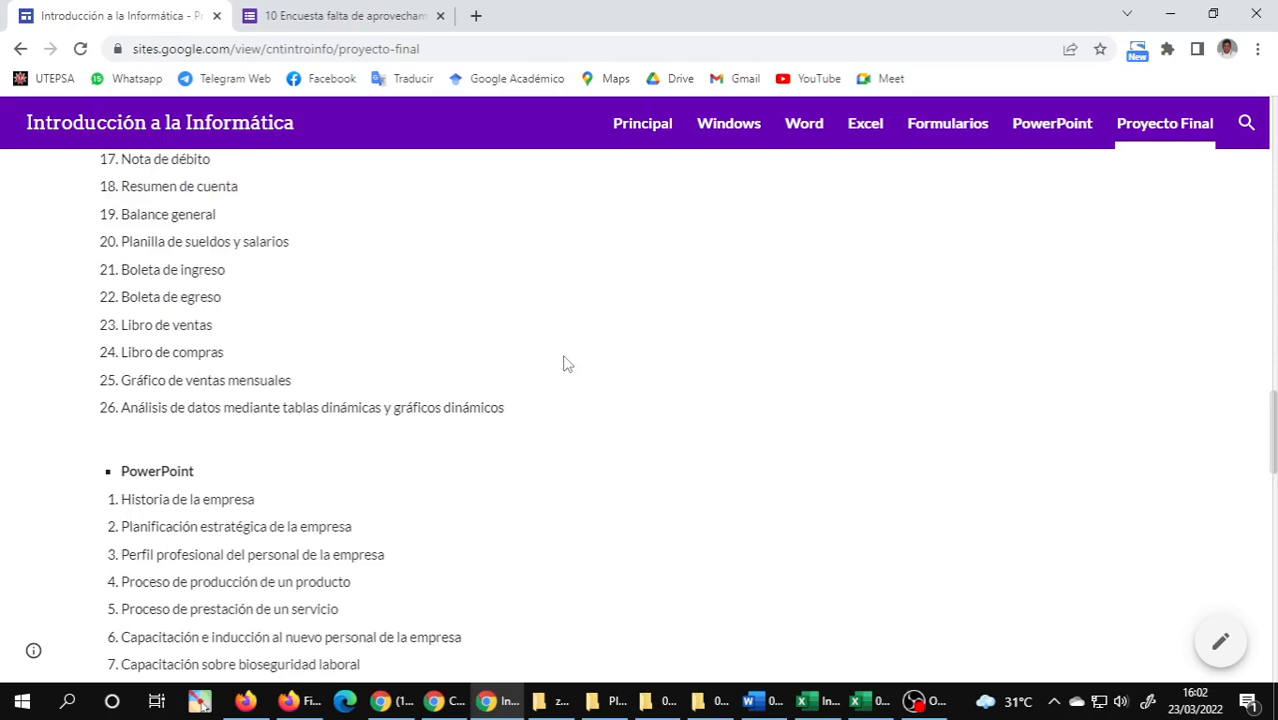
scroll(563, 364, "down", 10)
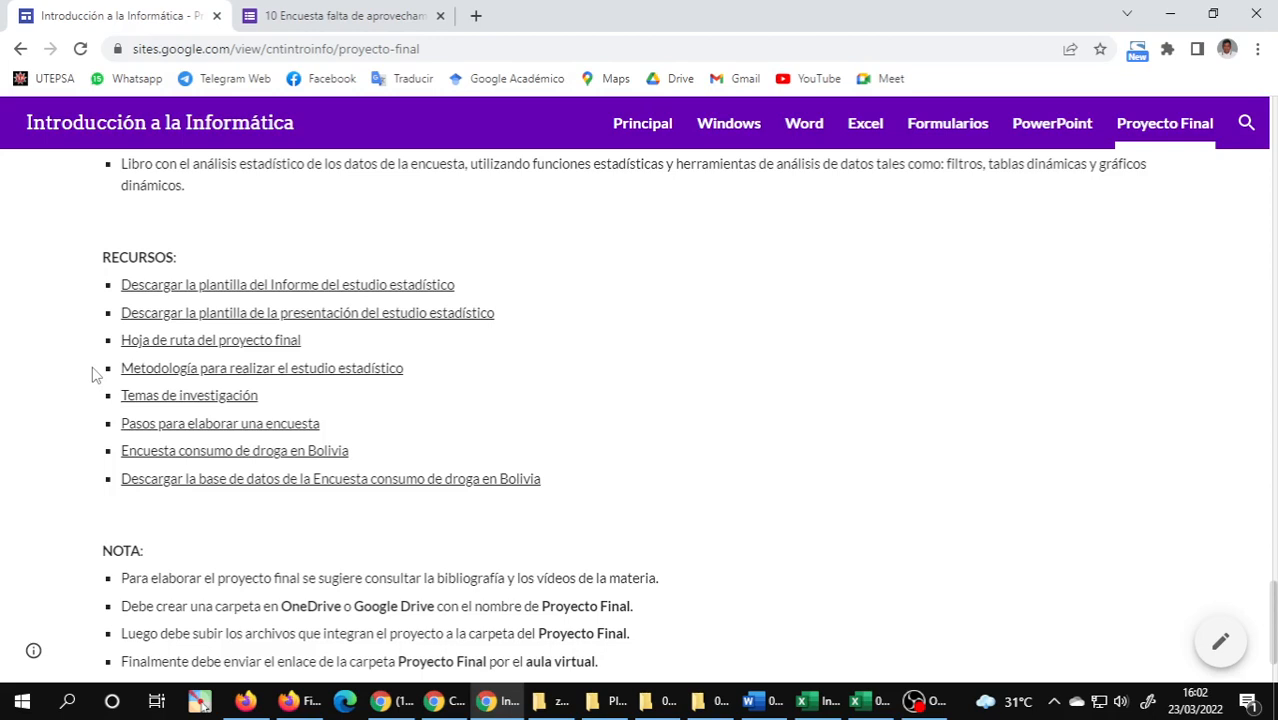
scroll(96, 374, "down", 1)
left_click(439, 15)
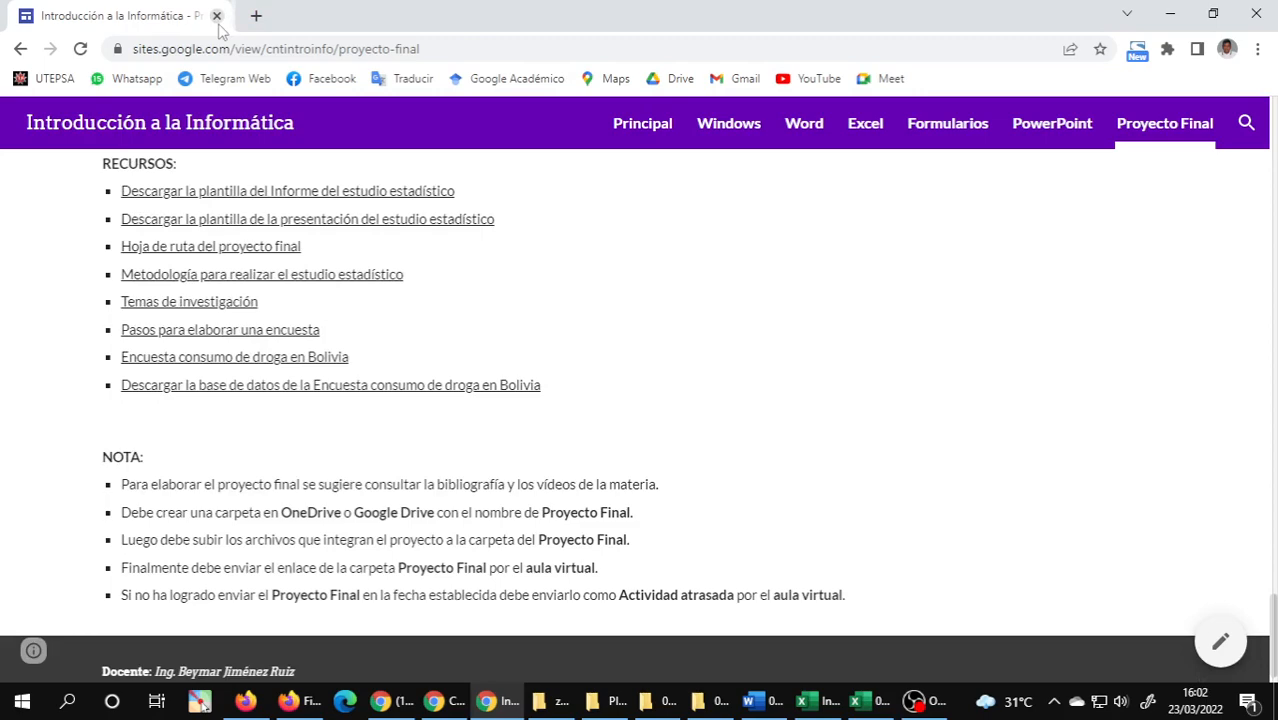
left_click(216, 16)
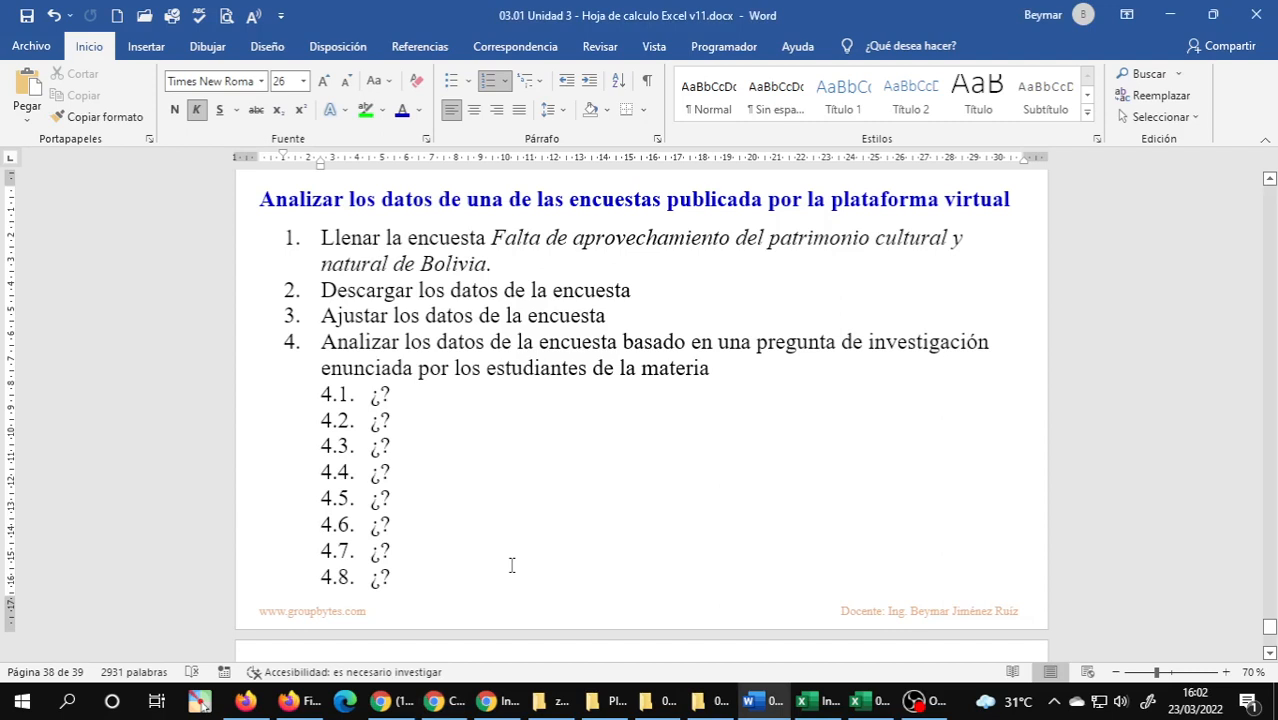
Capture a screen clipping of the survey analysis instructions, from the heading through item 4.8, in the Word document.
left_click(379, 394)
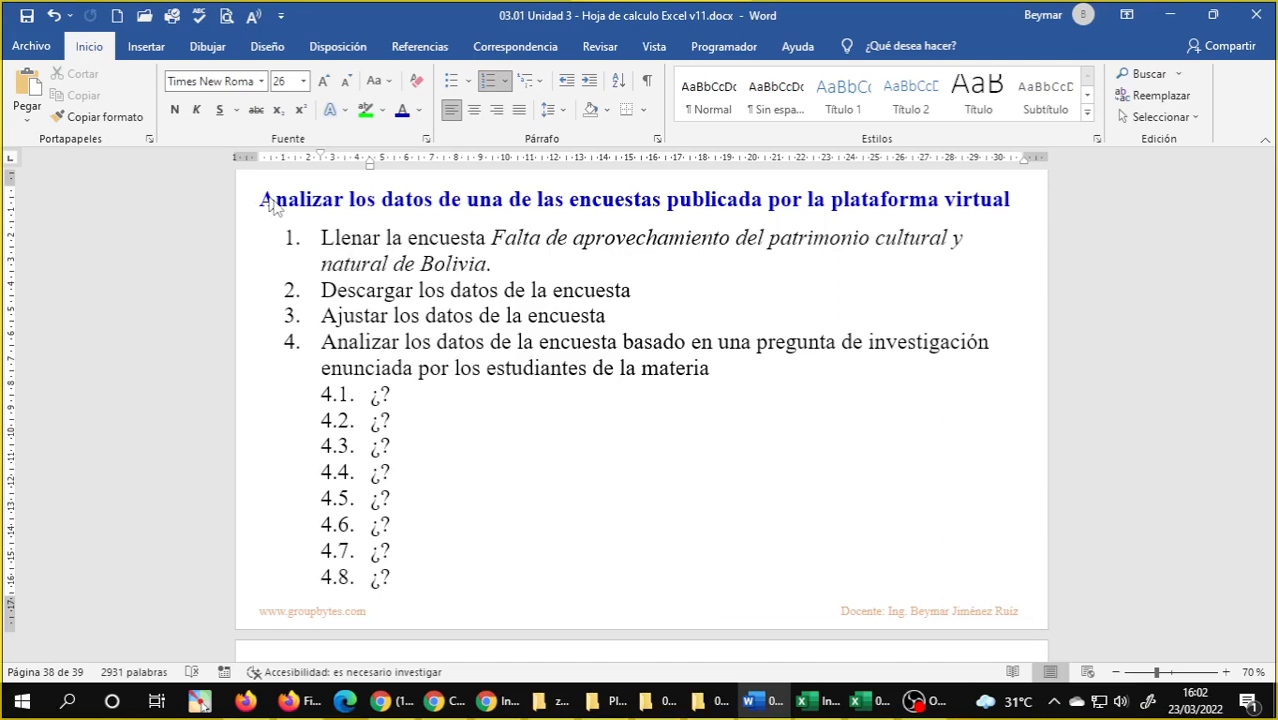
left_click_drag(249, 177, 1027, 595)
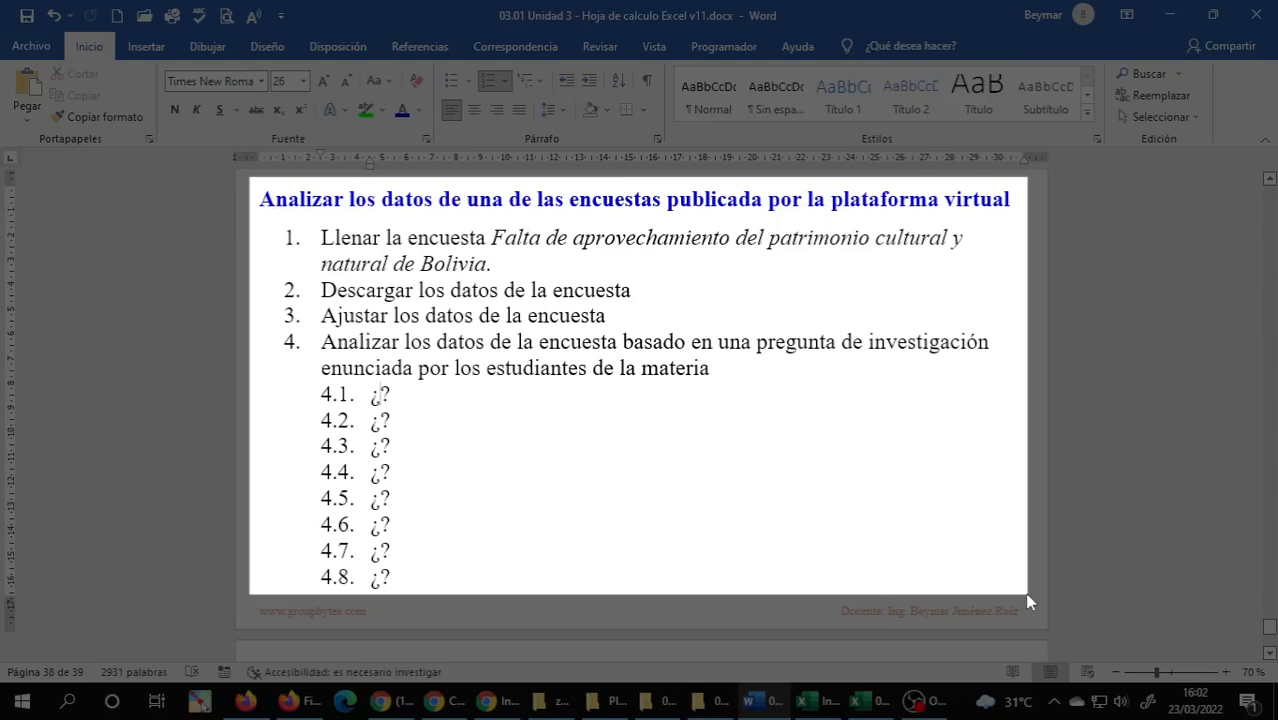
left_click_drag(1027, 595, 1027, 595)
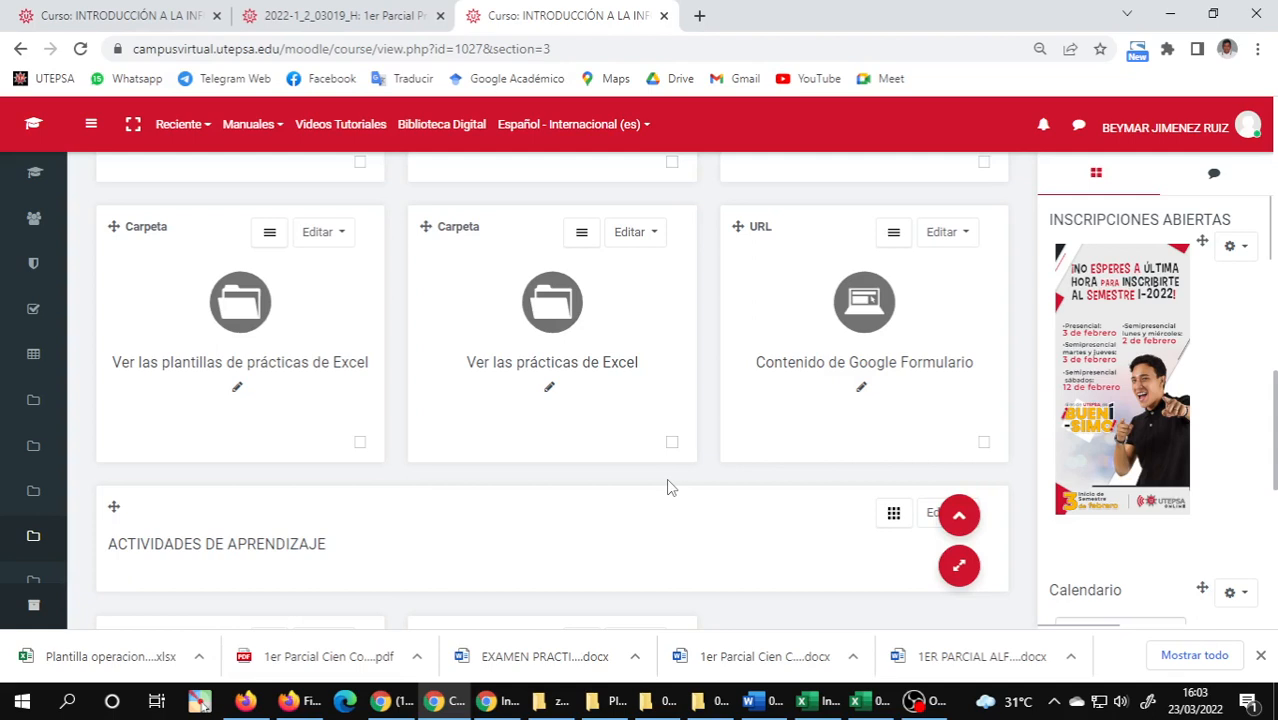
Look through the Excel resources and learning activities 3.1 and 3.2 in the virtual campus course.
scroll(670, 487, "up", 3)
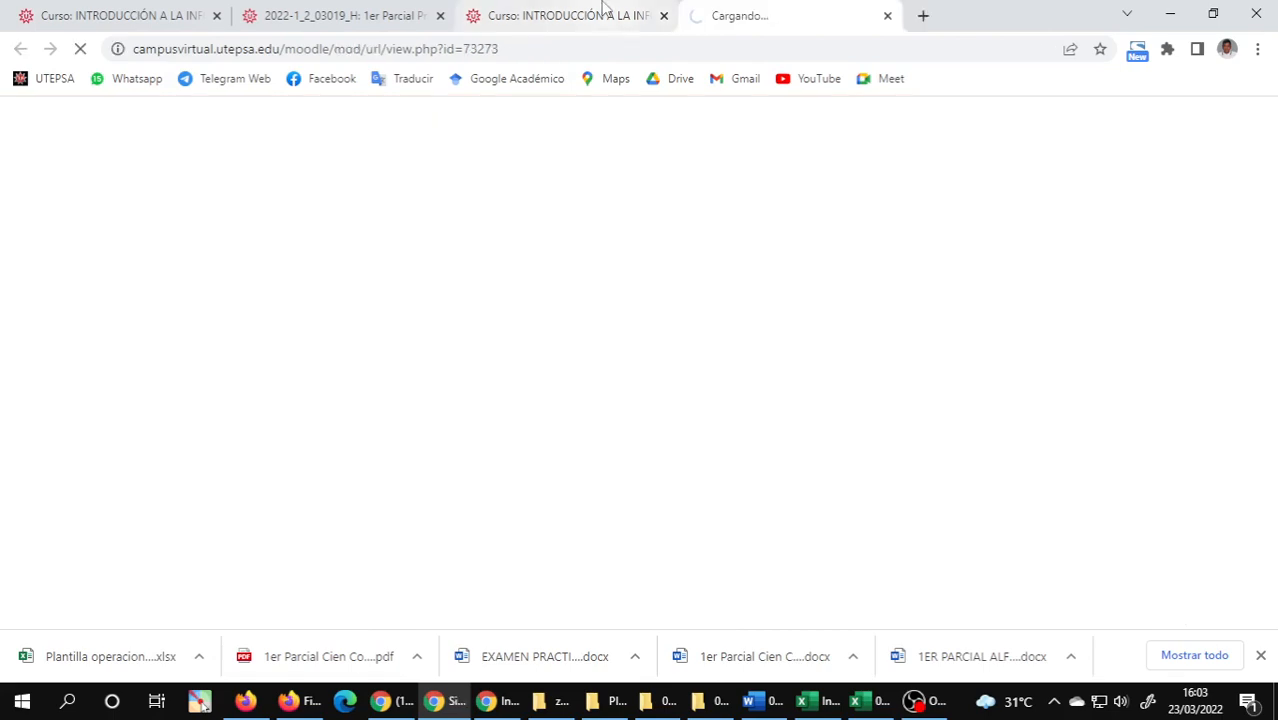
left_click(604, 10)
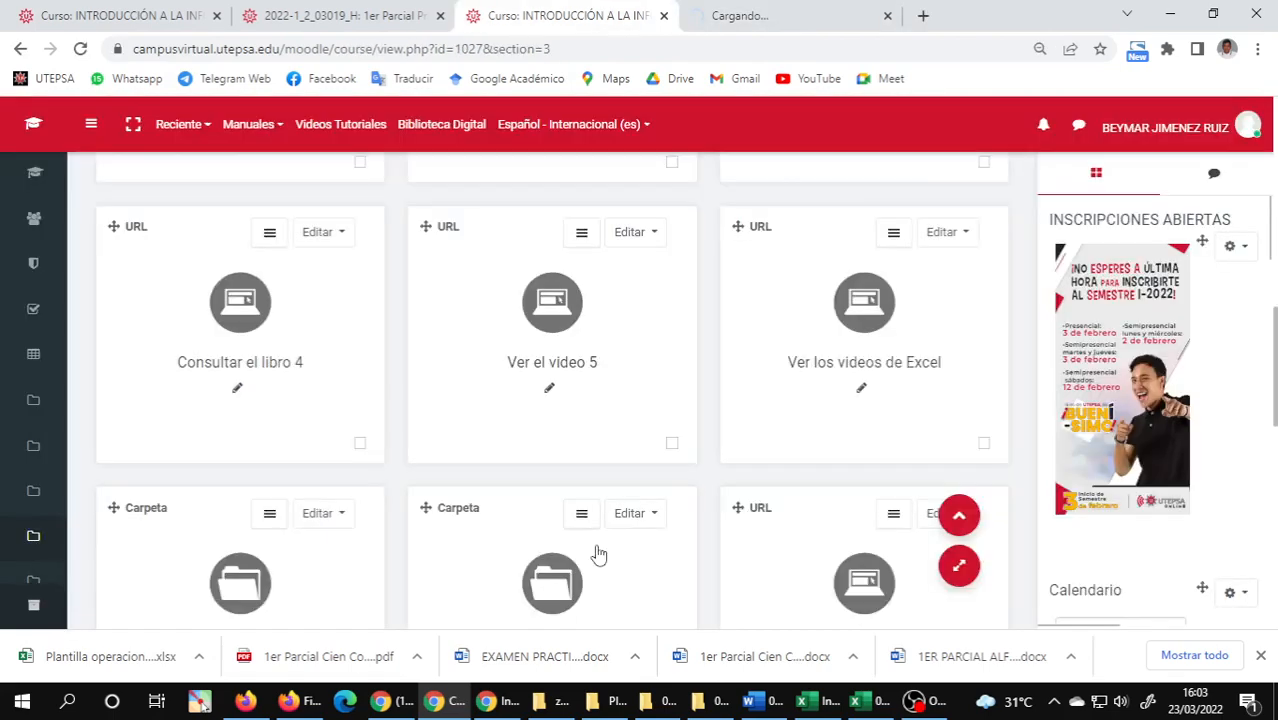
scroll(605, 530, "down", 10)
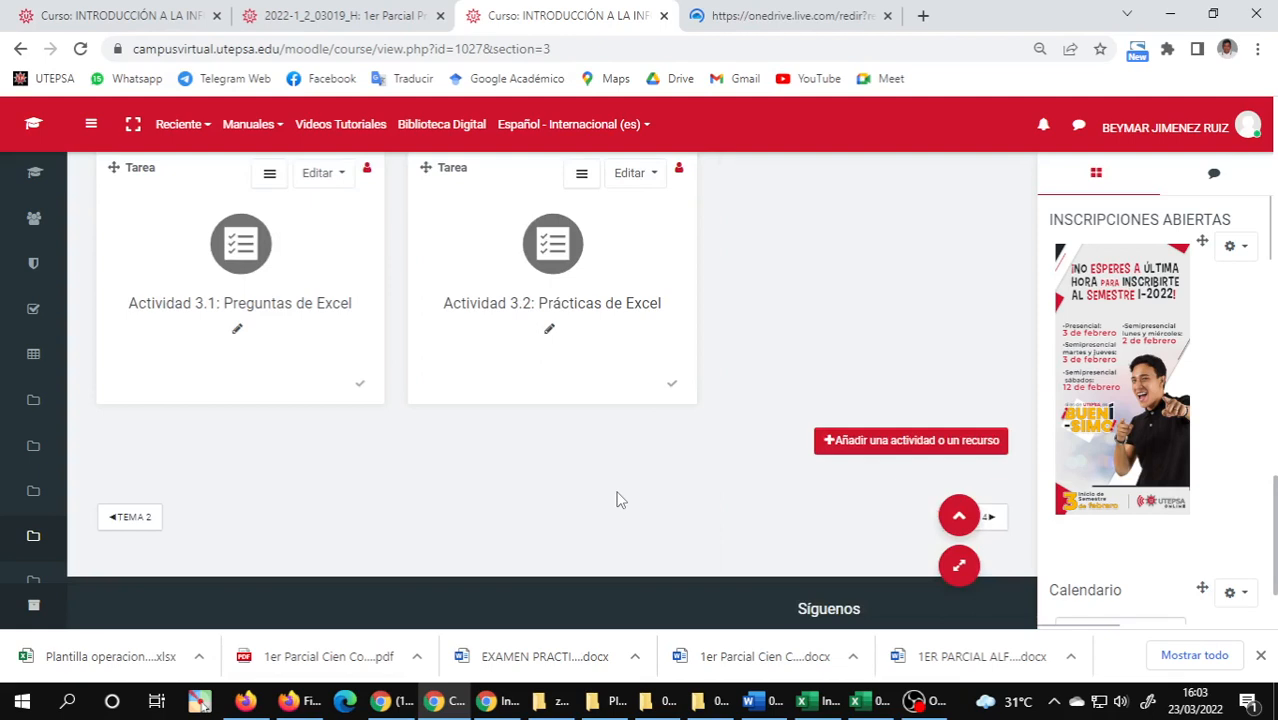
scroll(617, 500, "up", 1)
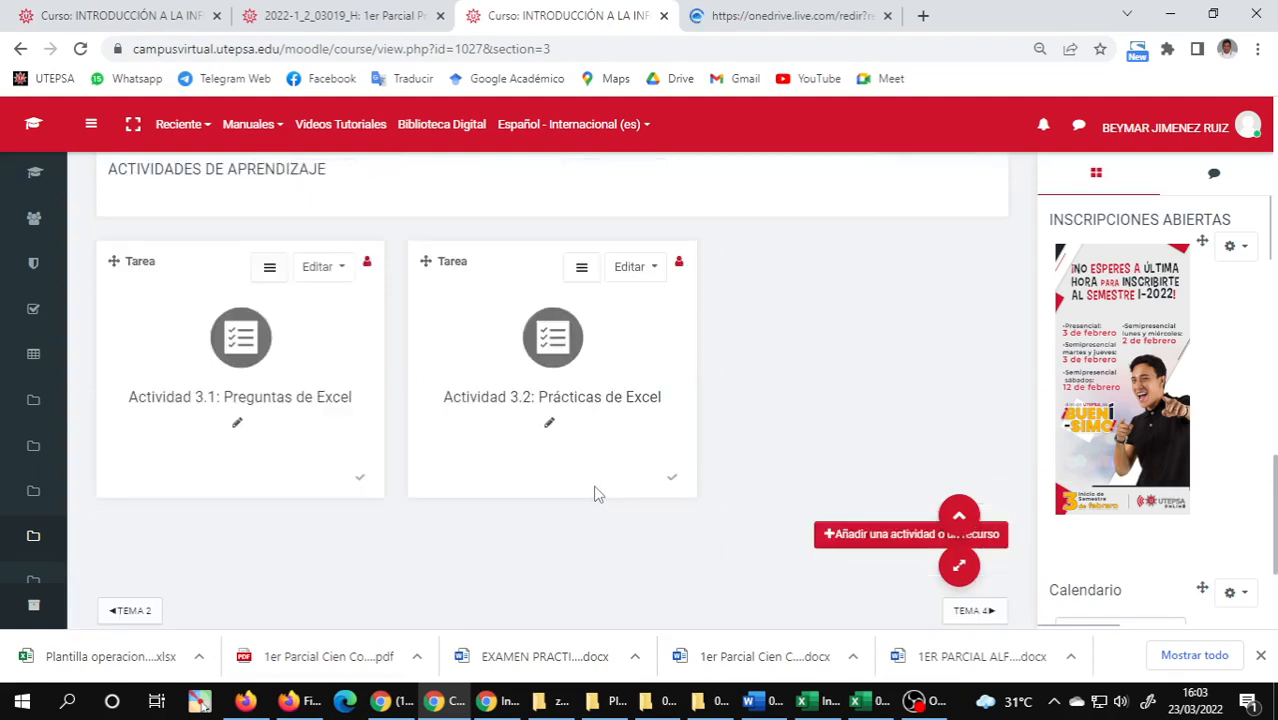